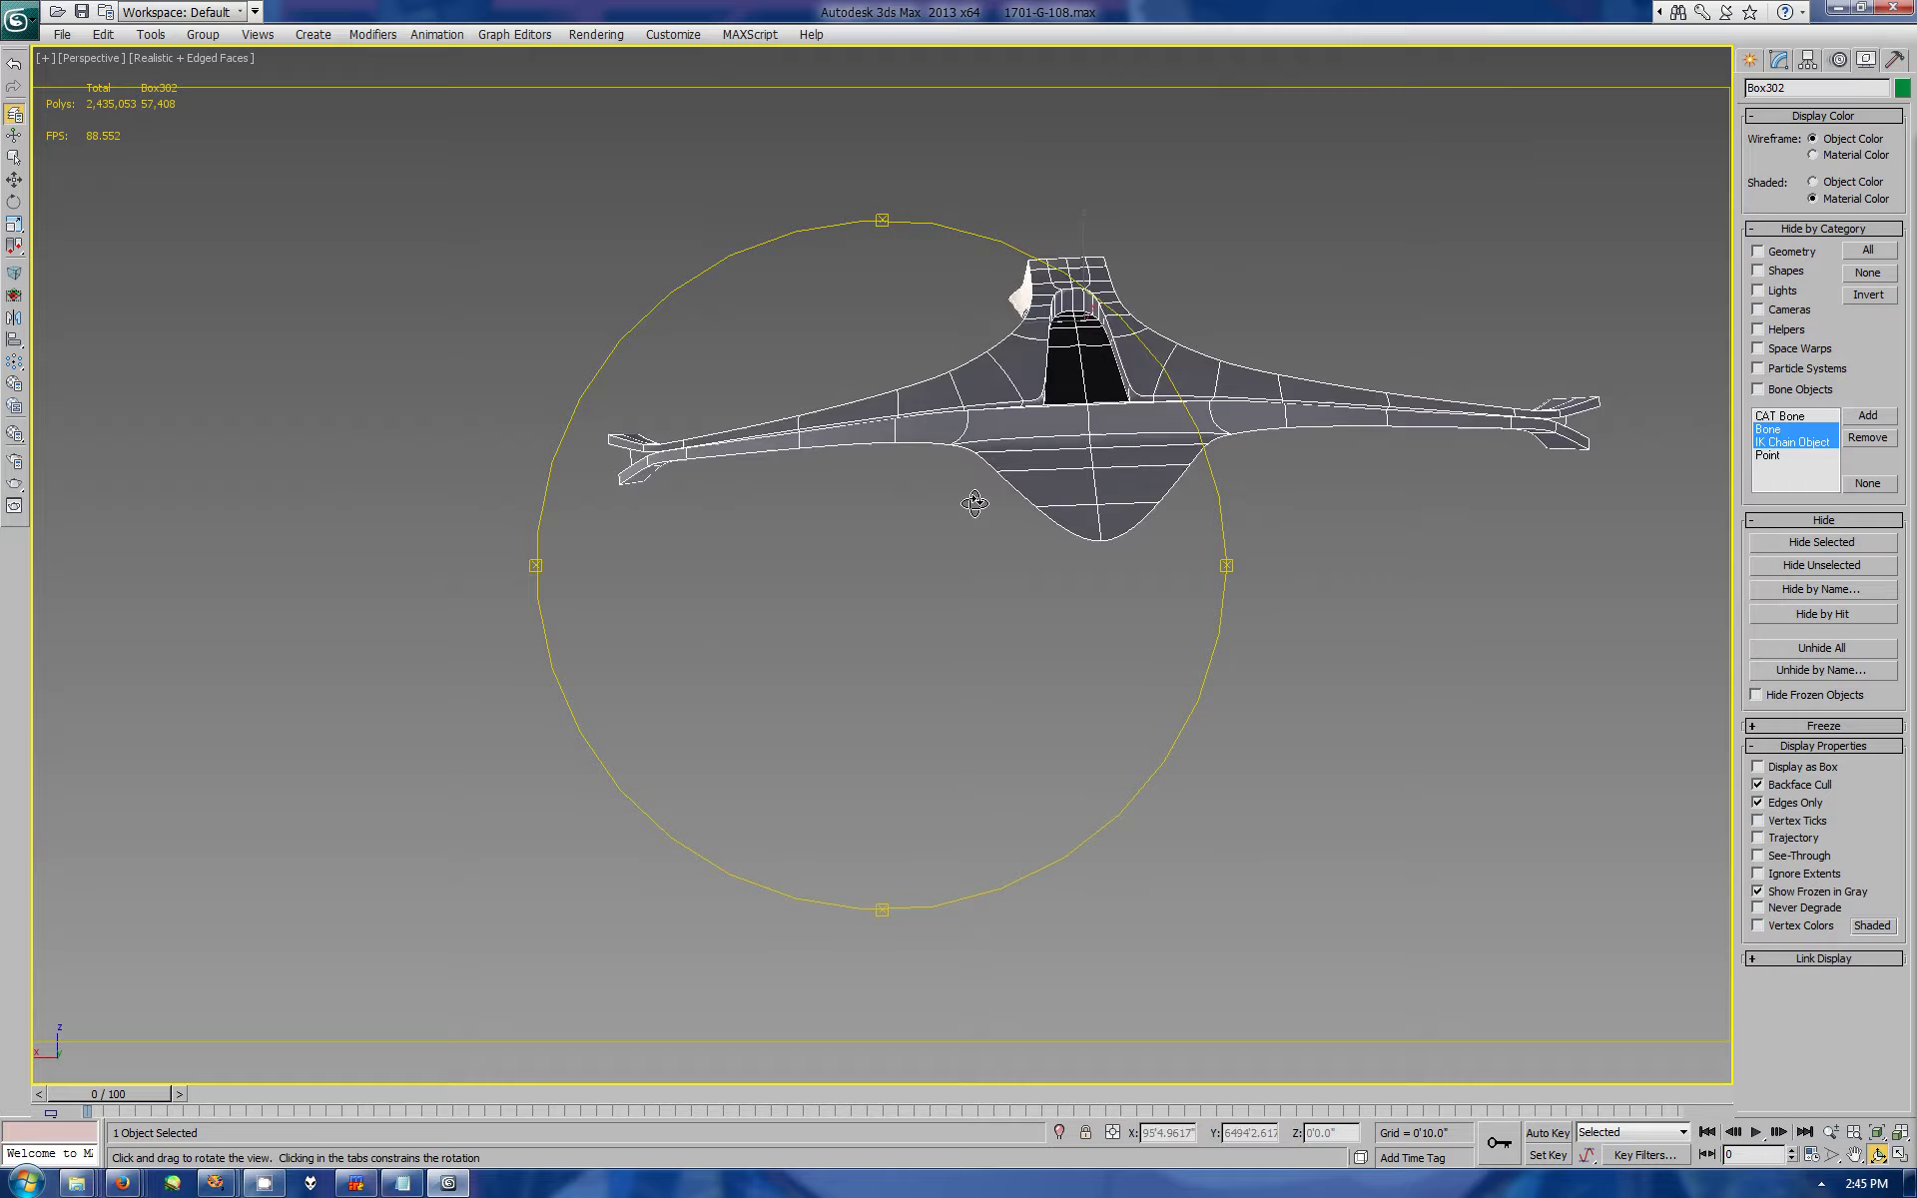
- Orbit the Perspective view around the starship to inspect its hull from several angles
mouse_move(974, 503)
mouse_down()
mouse_move(759, 373)
mouse_move(744, 440)
mouse_up()
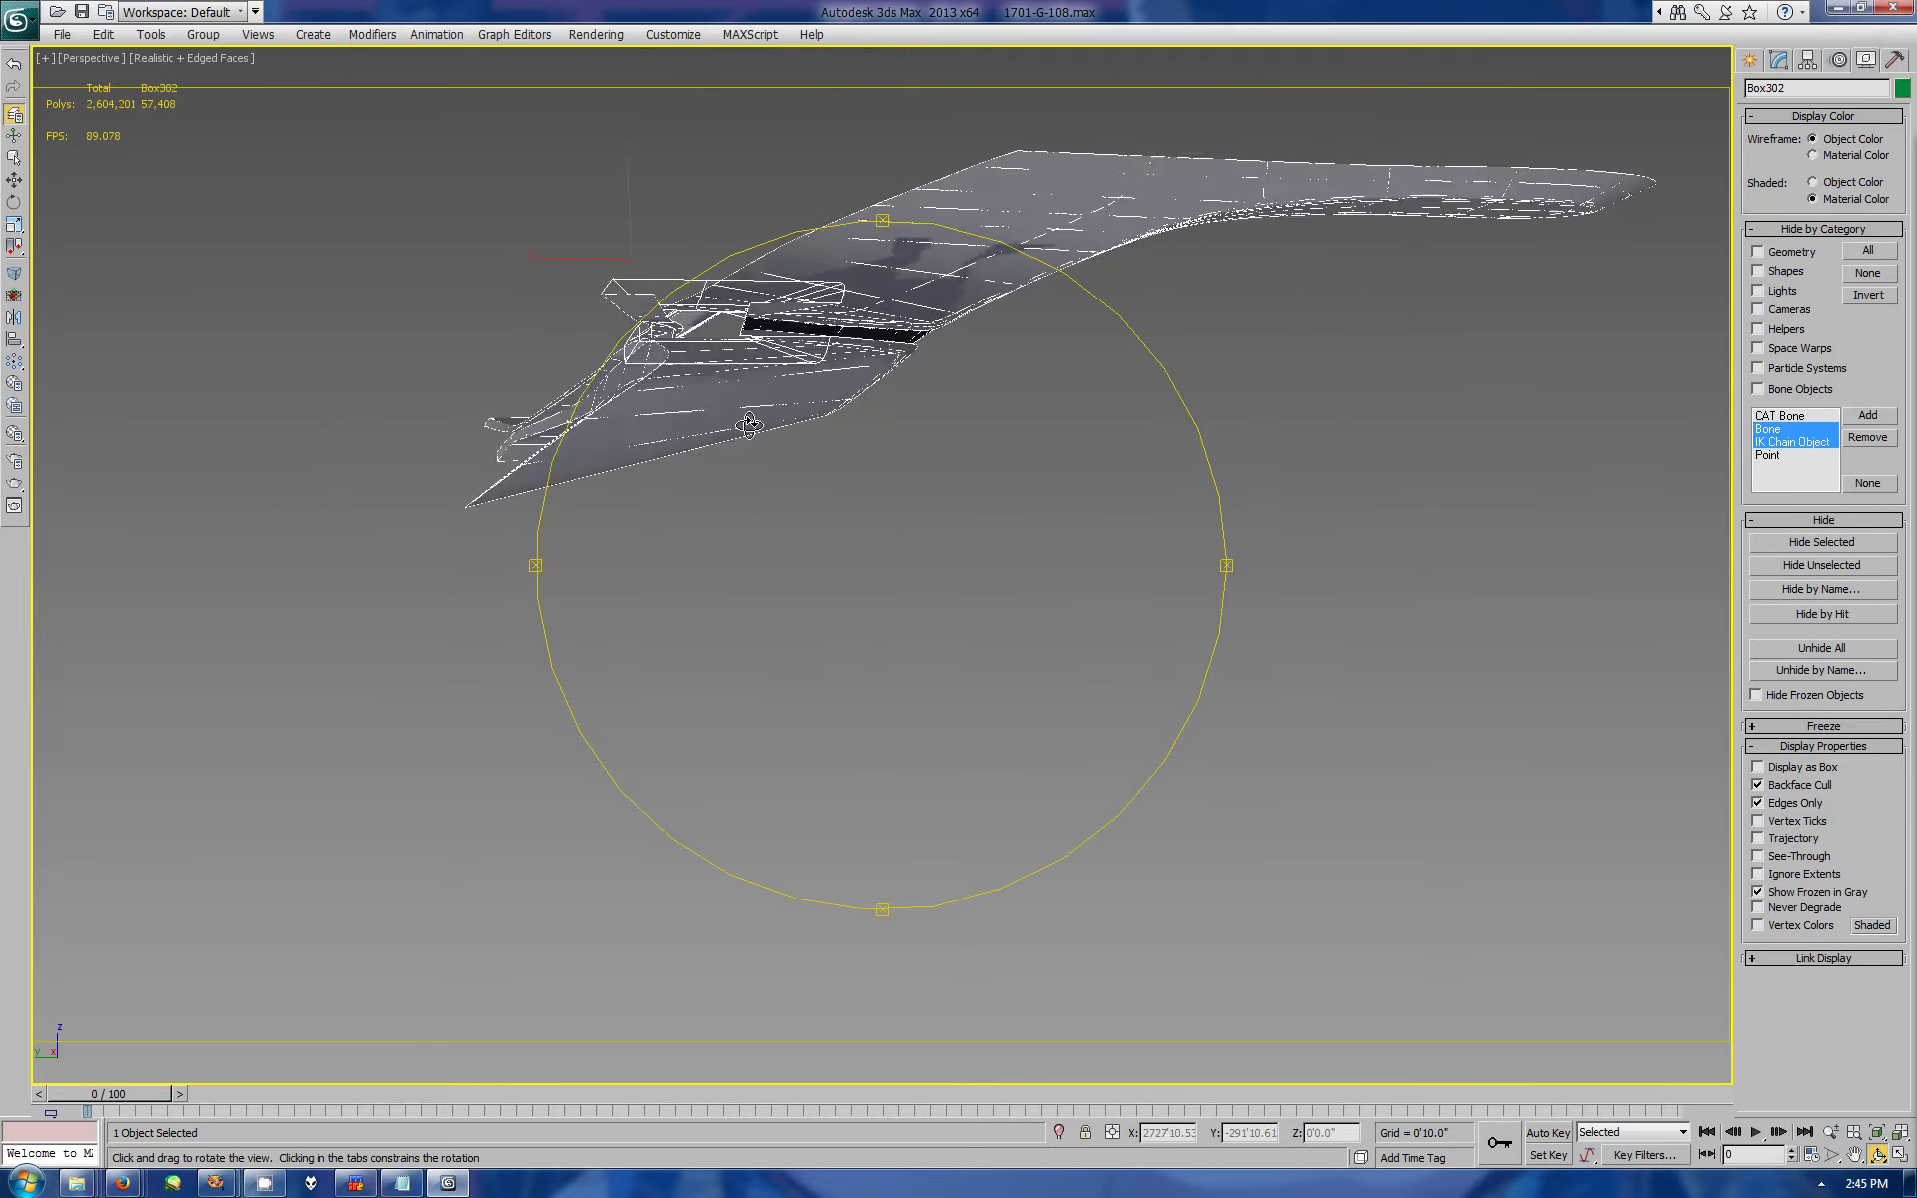
mouse_move(1096, 393)
mouse_down()
mouse_move(907, 415)
mouse_move(1023, 453)
mouse_move(950, 470)
mouse_move(1033, 478)
mouse_up()
- Enter polygon level of Box302's Editable Poly with four views and Top active
click(1778, 59)
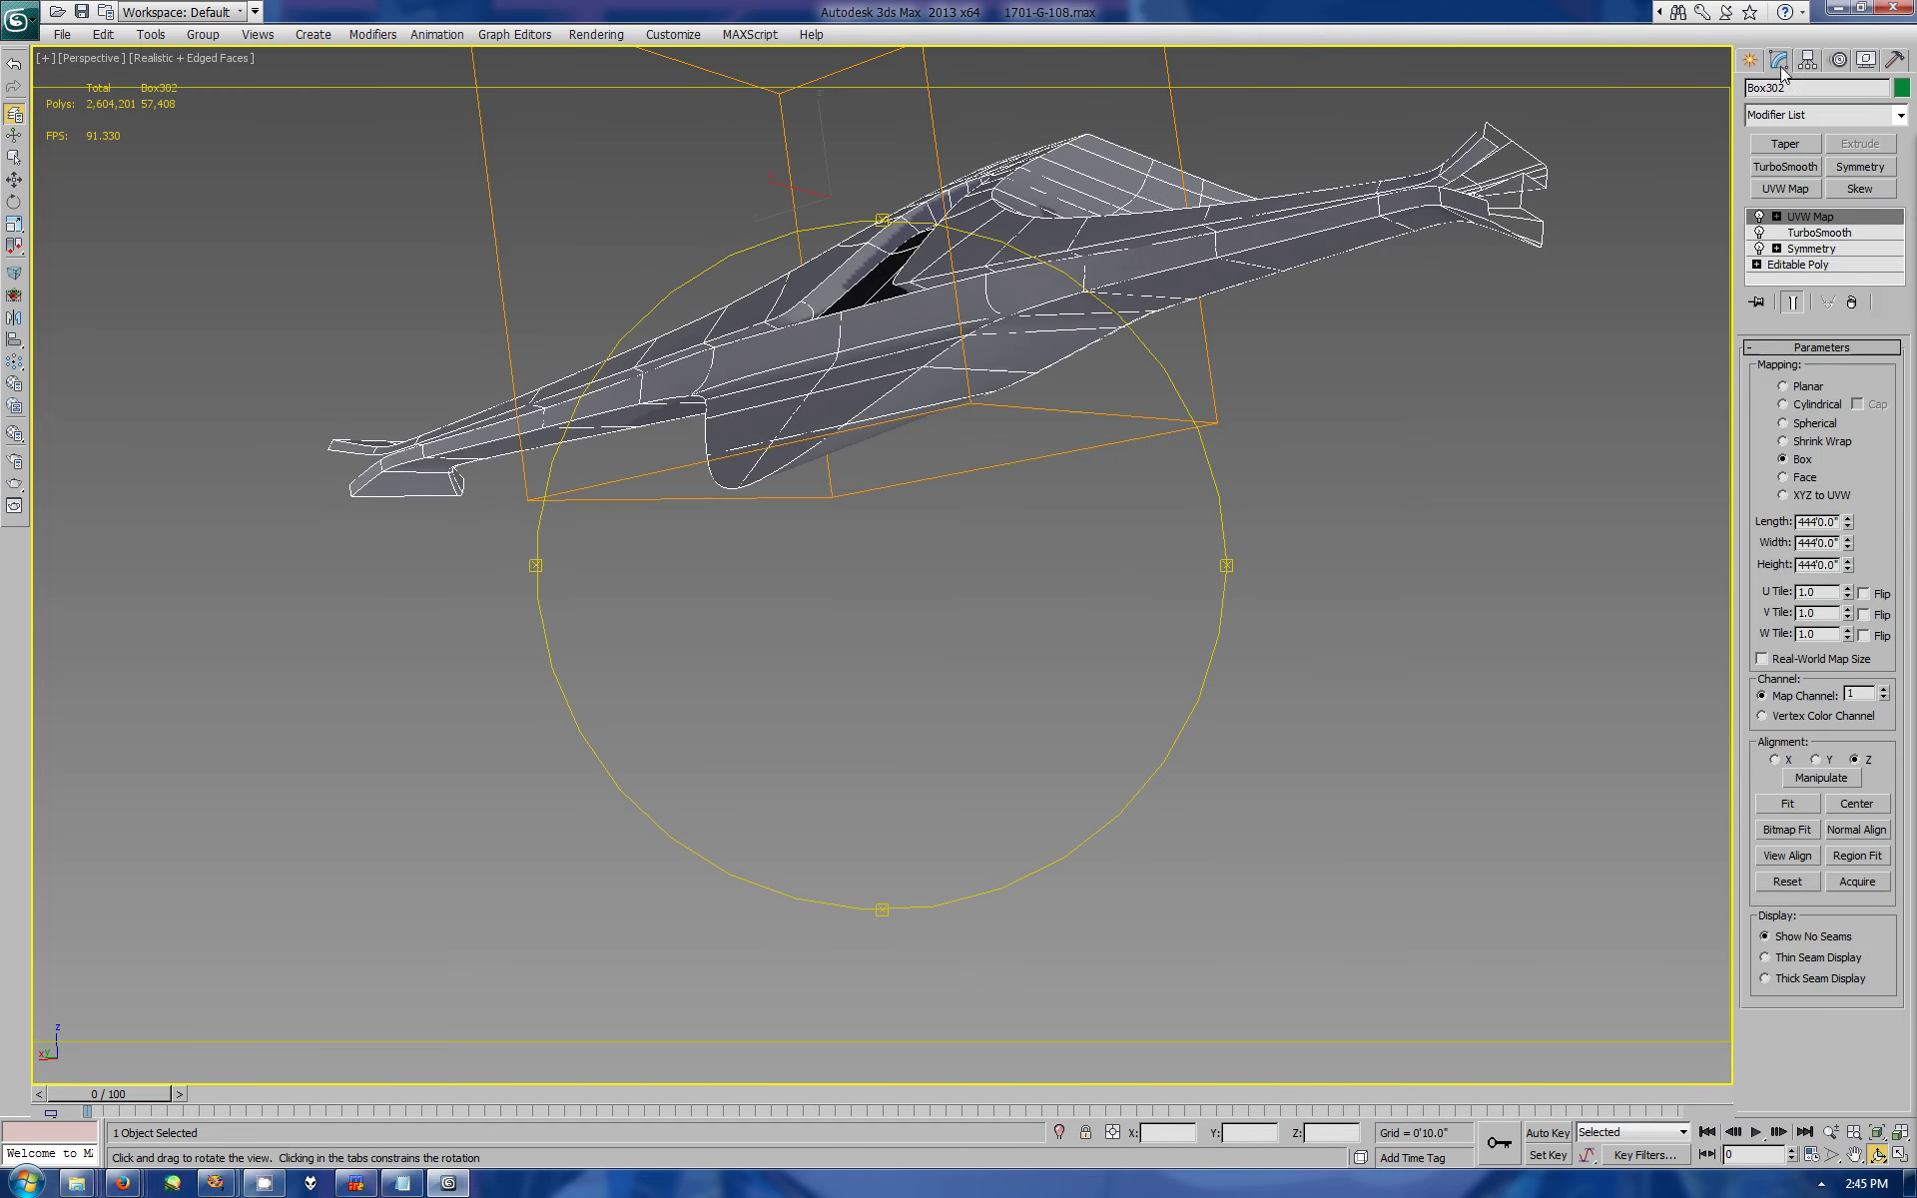
click(1797, 263)
click(1843, 369)
click(1894, 1175)
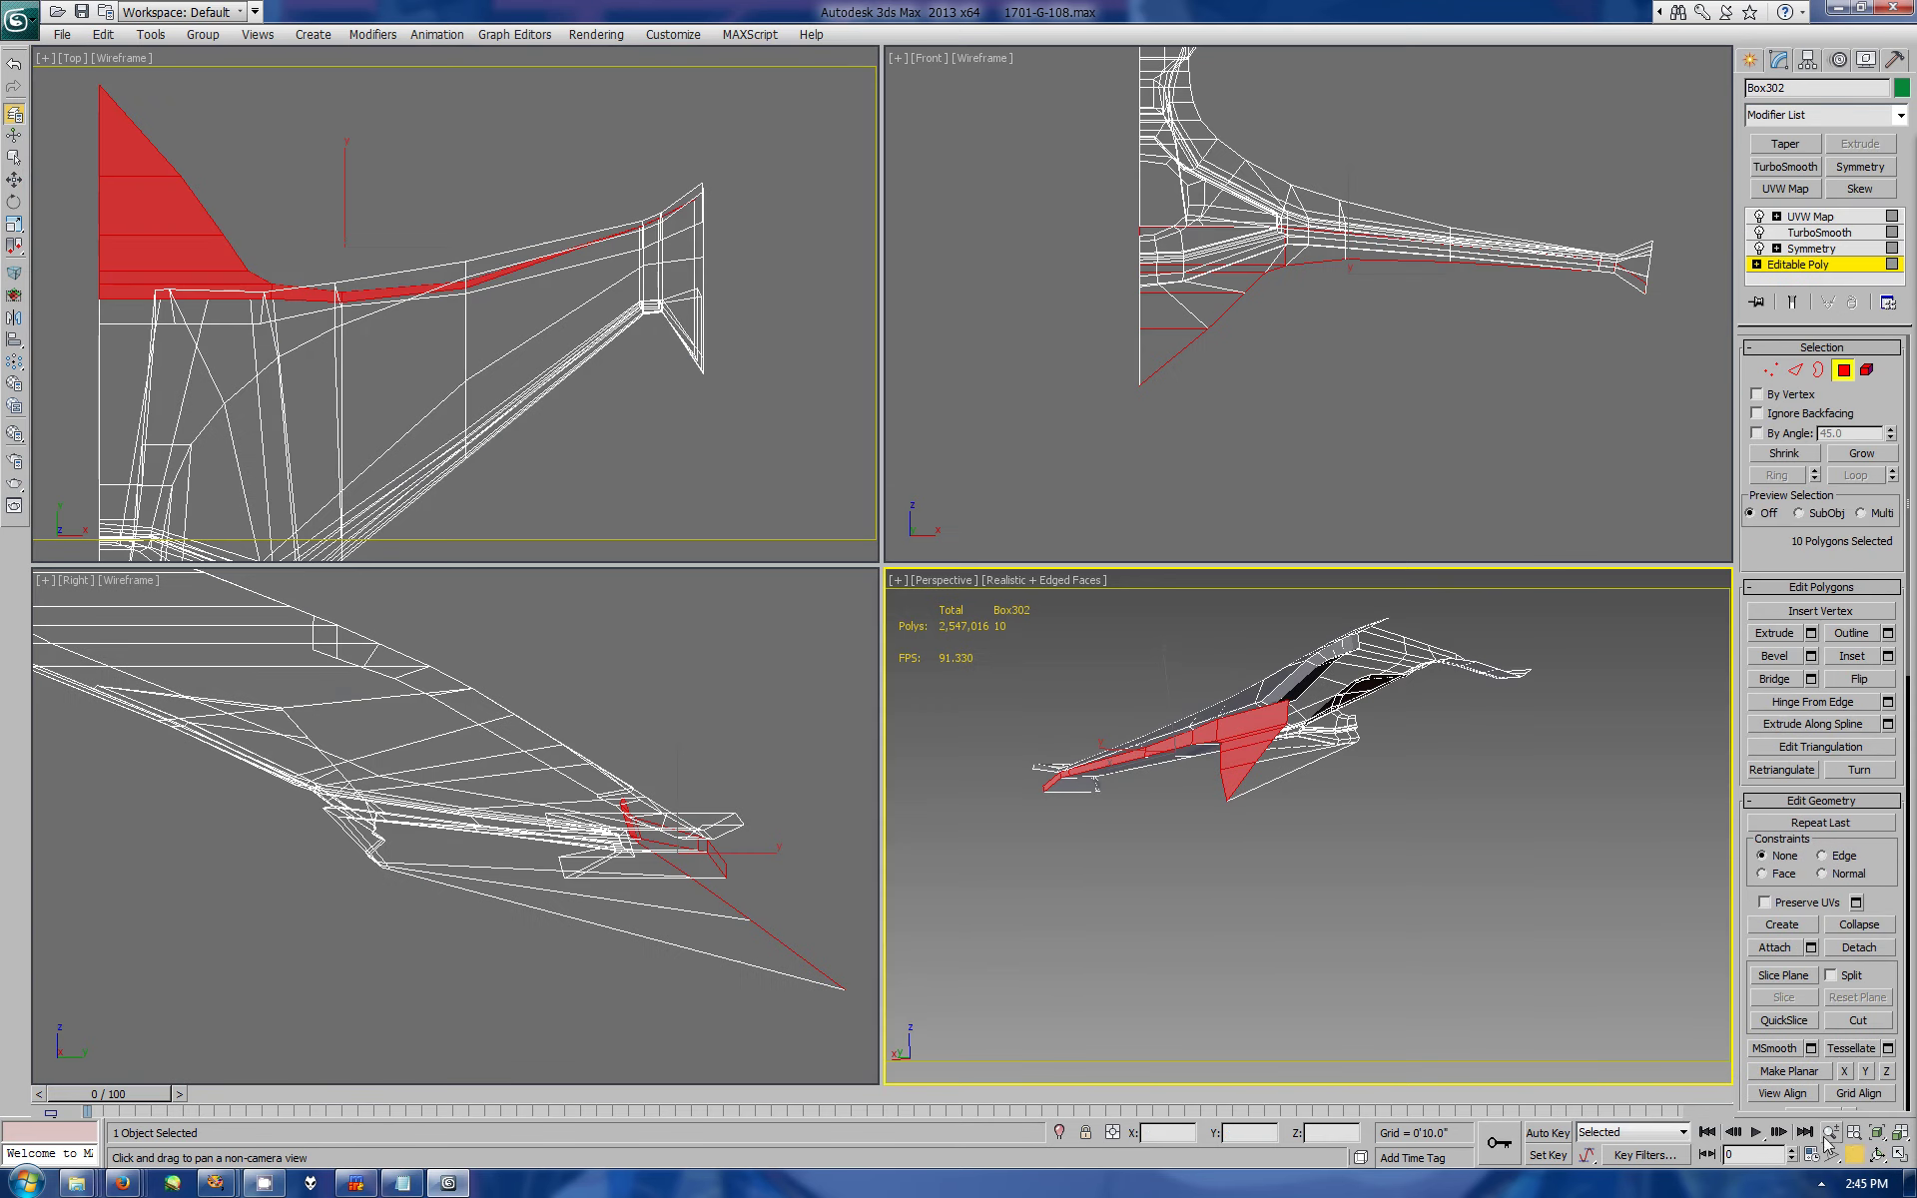
right_click(539, 356)
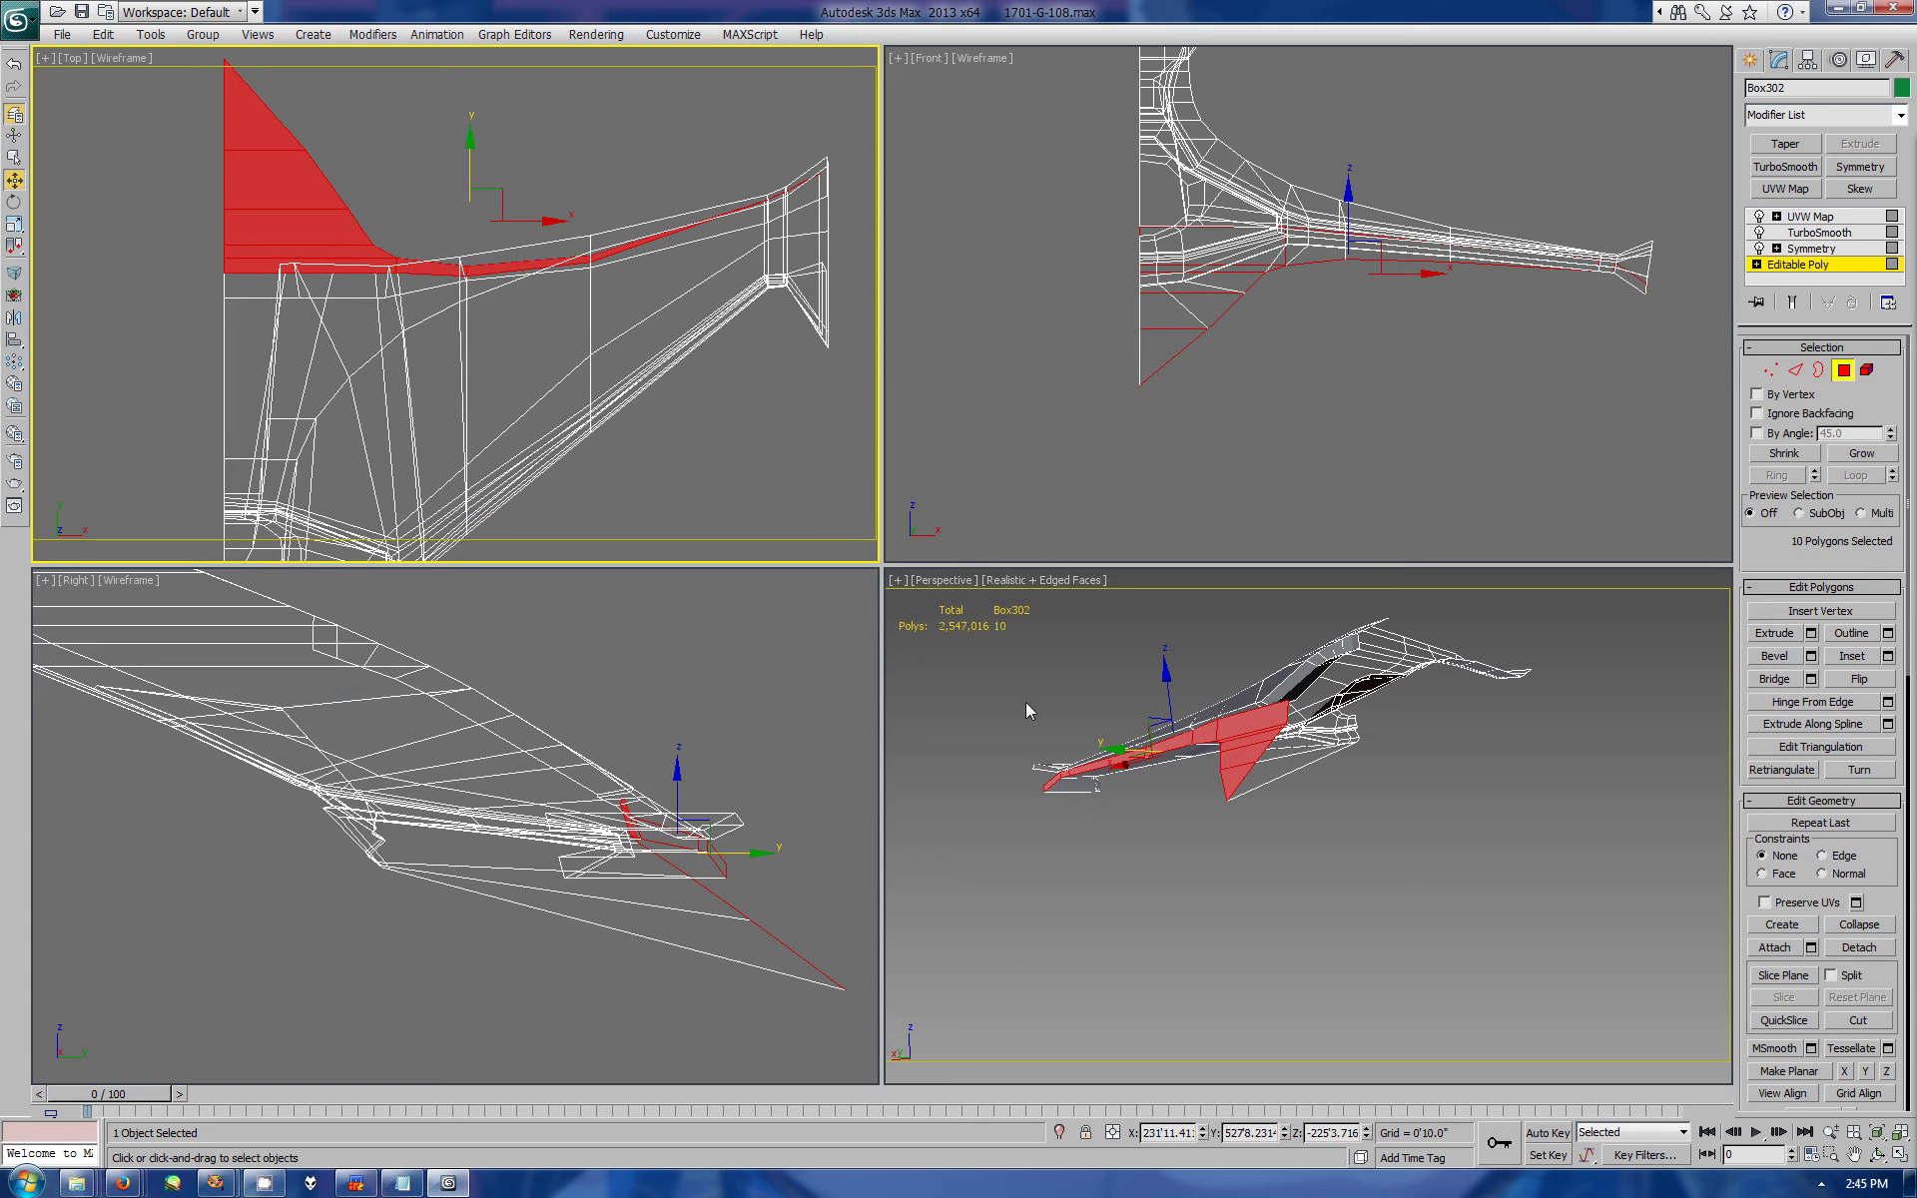
- Box-select six fin polygons, shift them down in Top view, and return to object level
drag(1260, 699, 1092, 833)
alt+click(1148, 750)
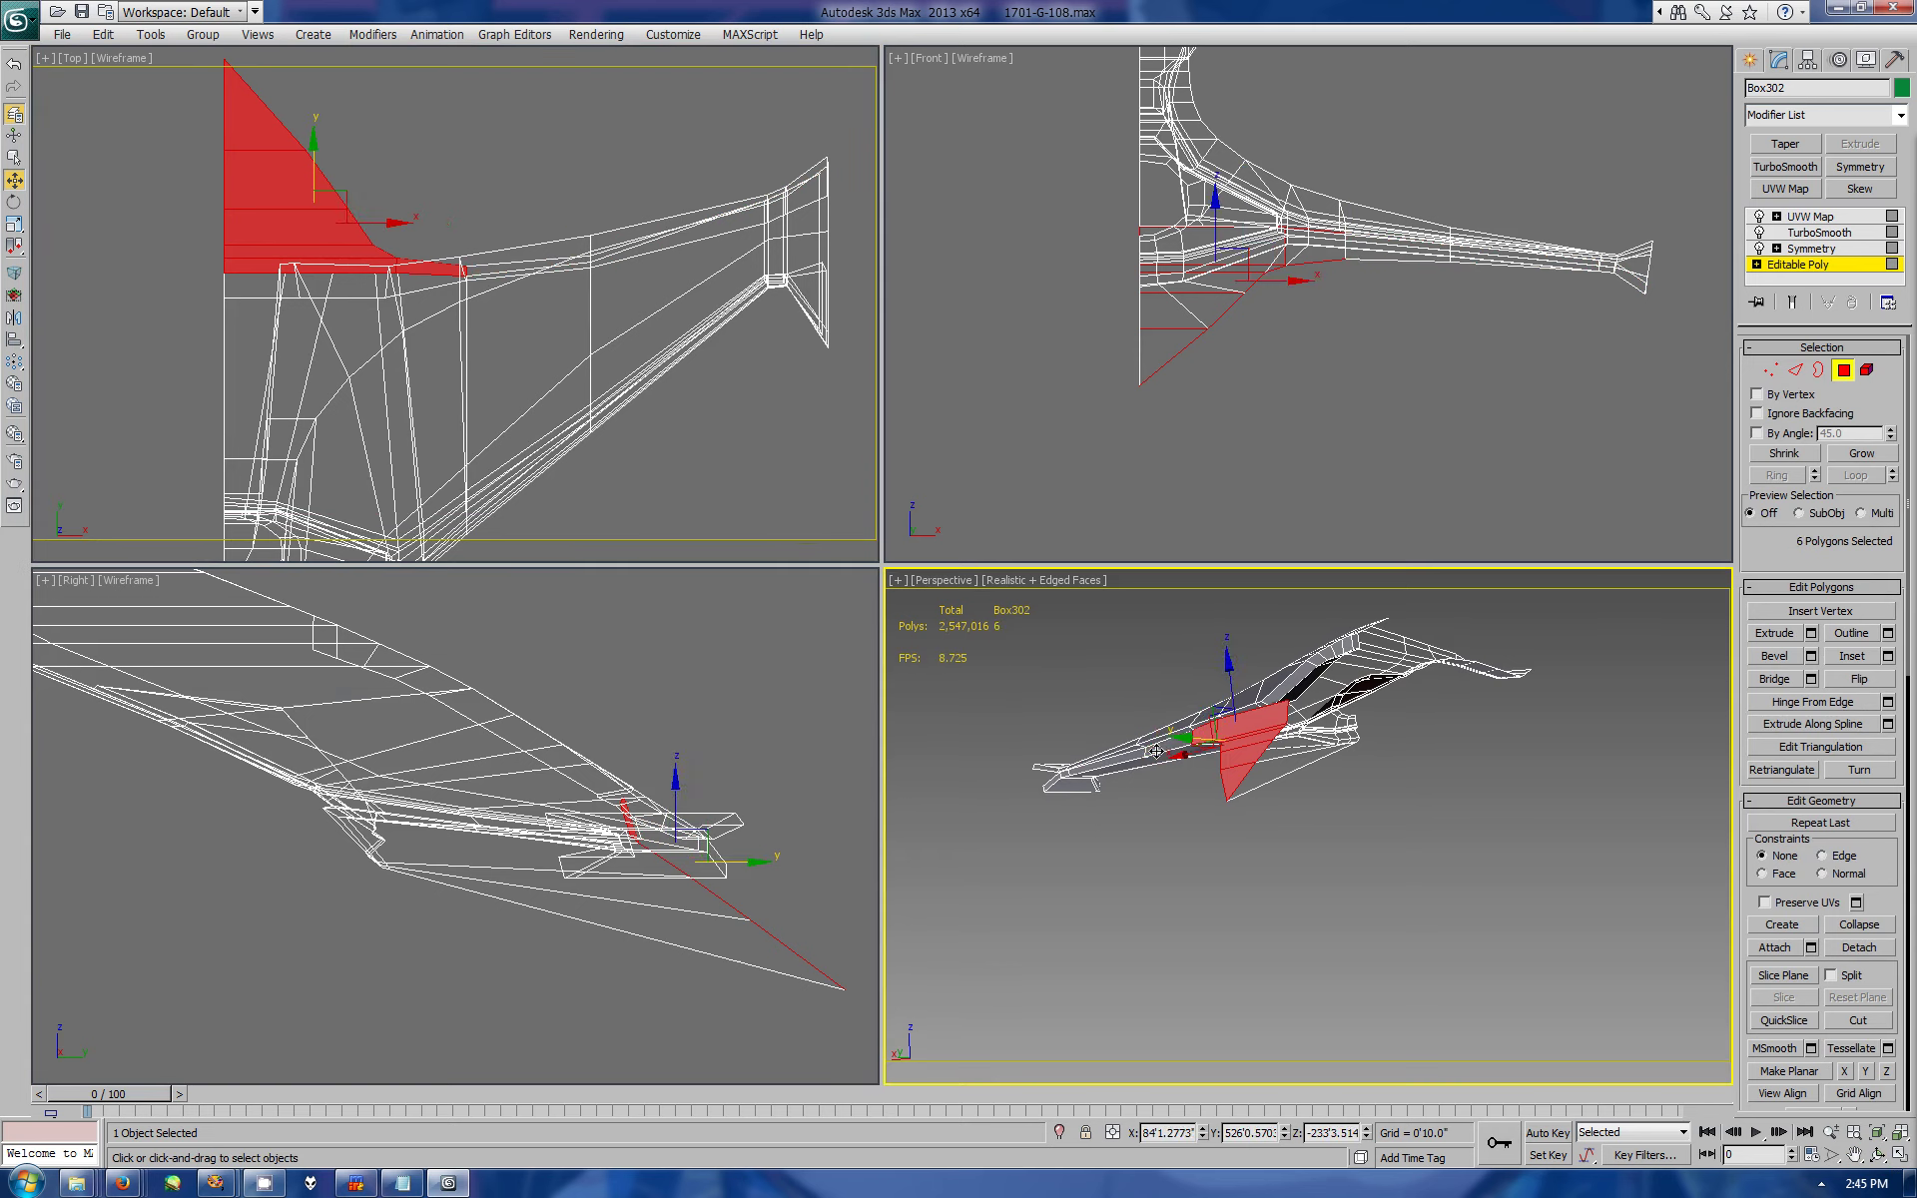
drag(305, 168, 305, 214)
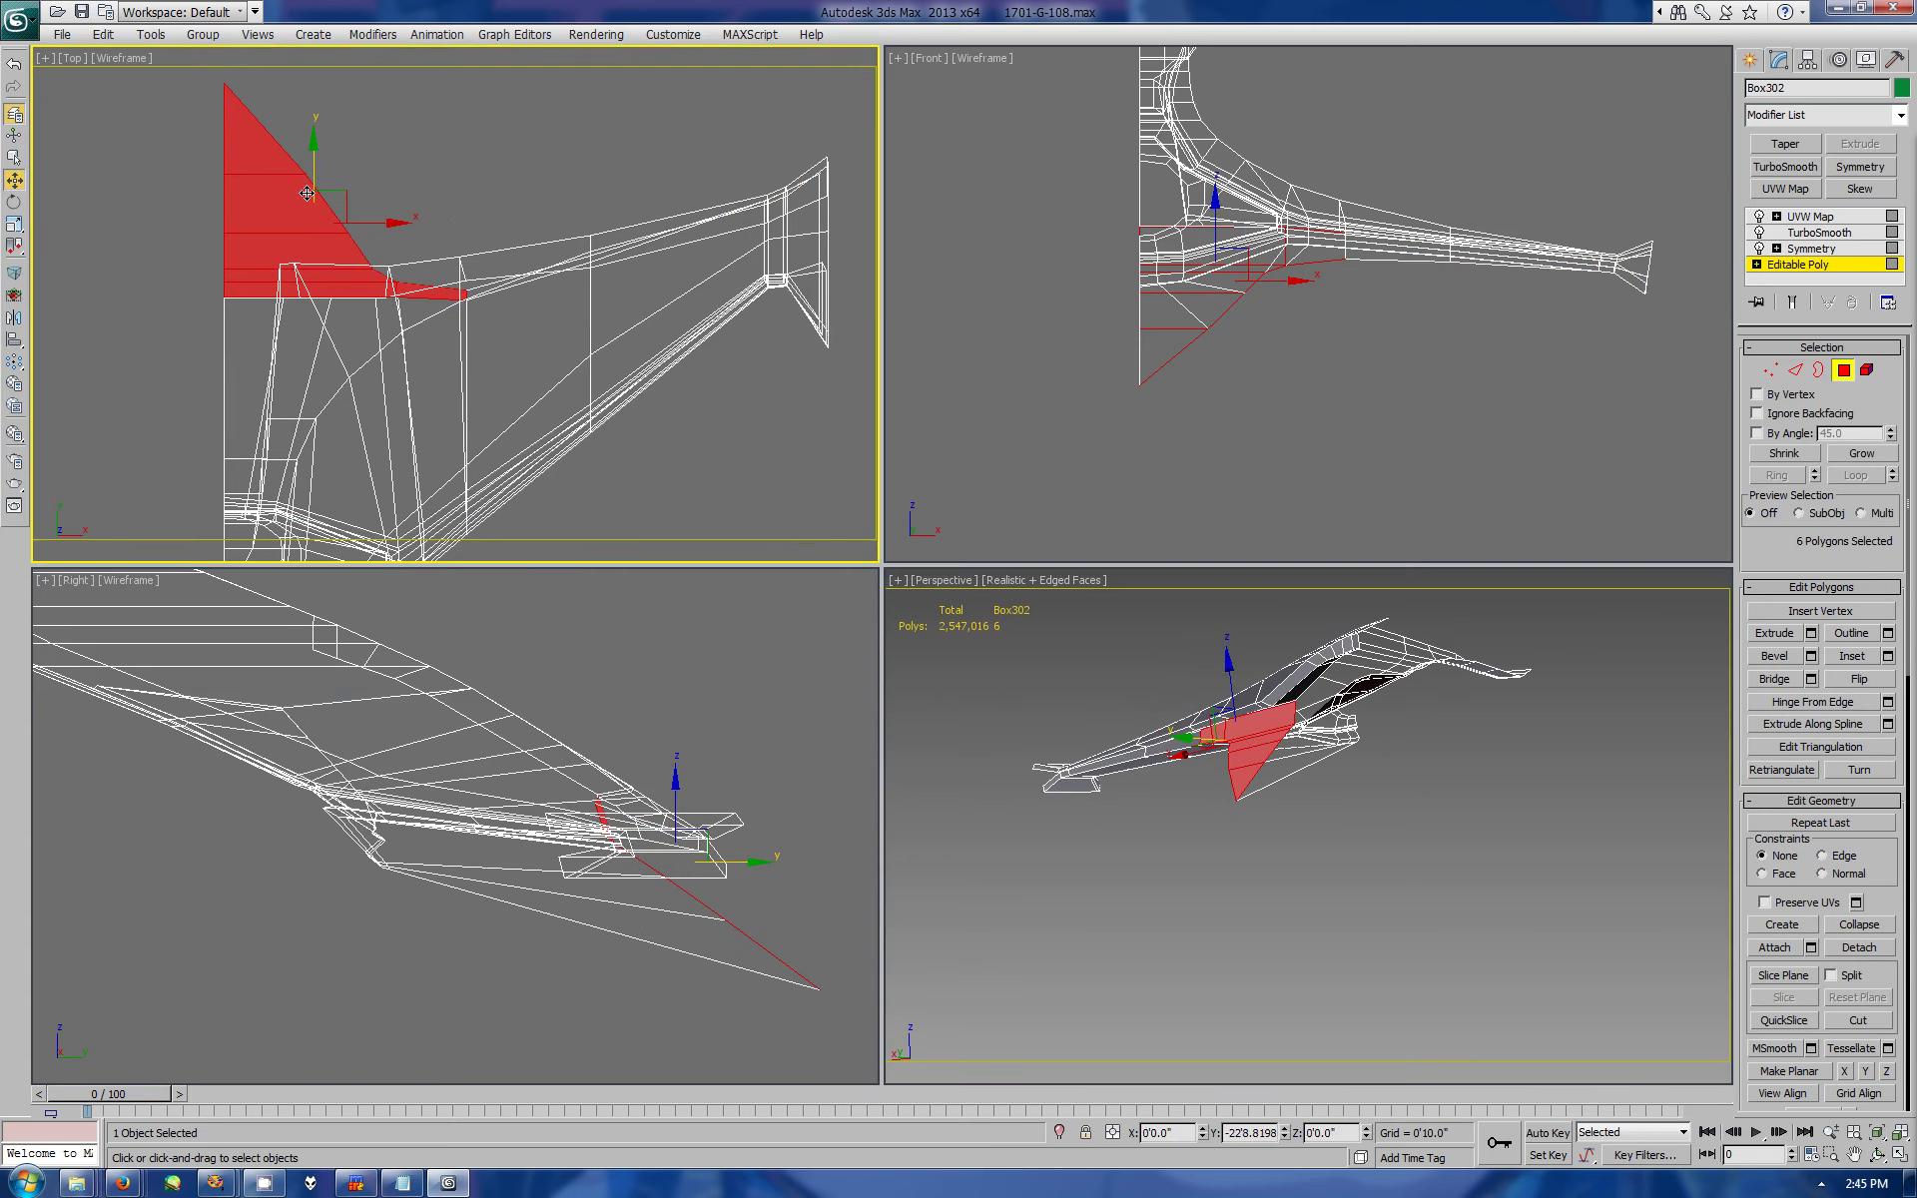
click(1749, 60)
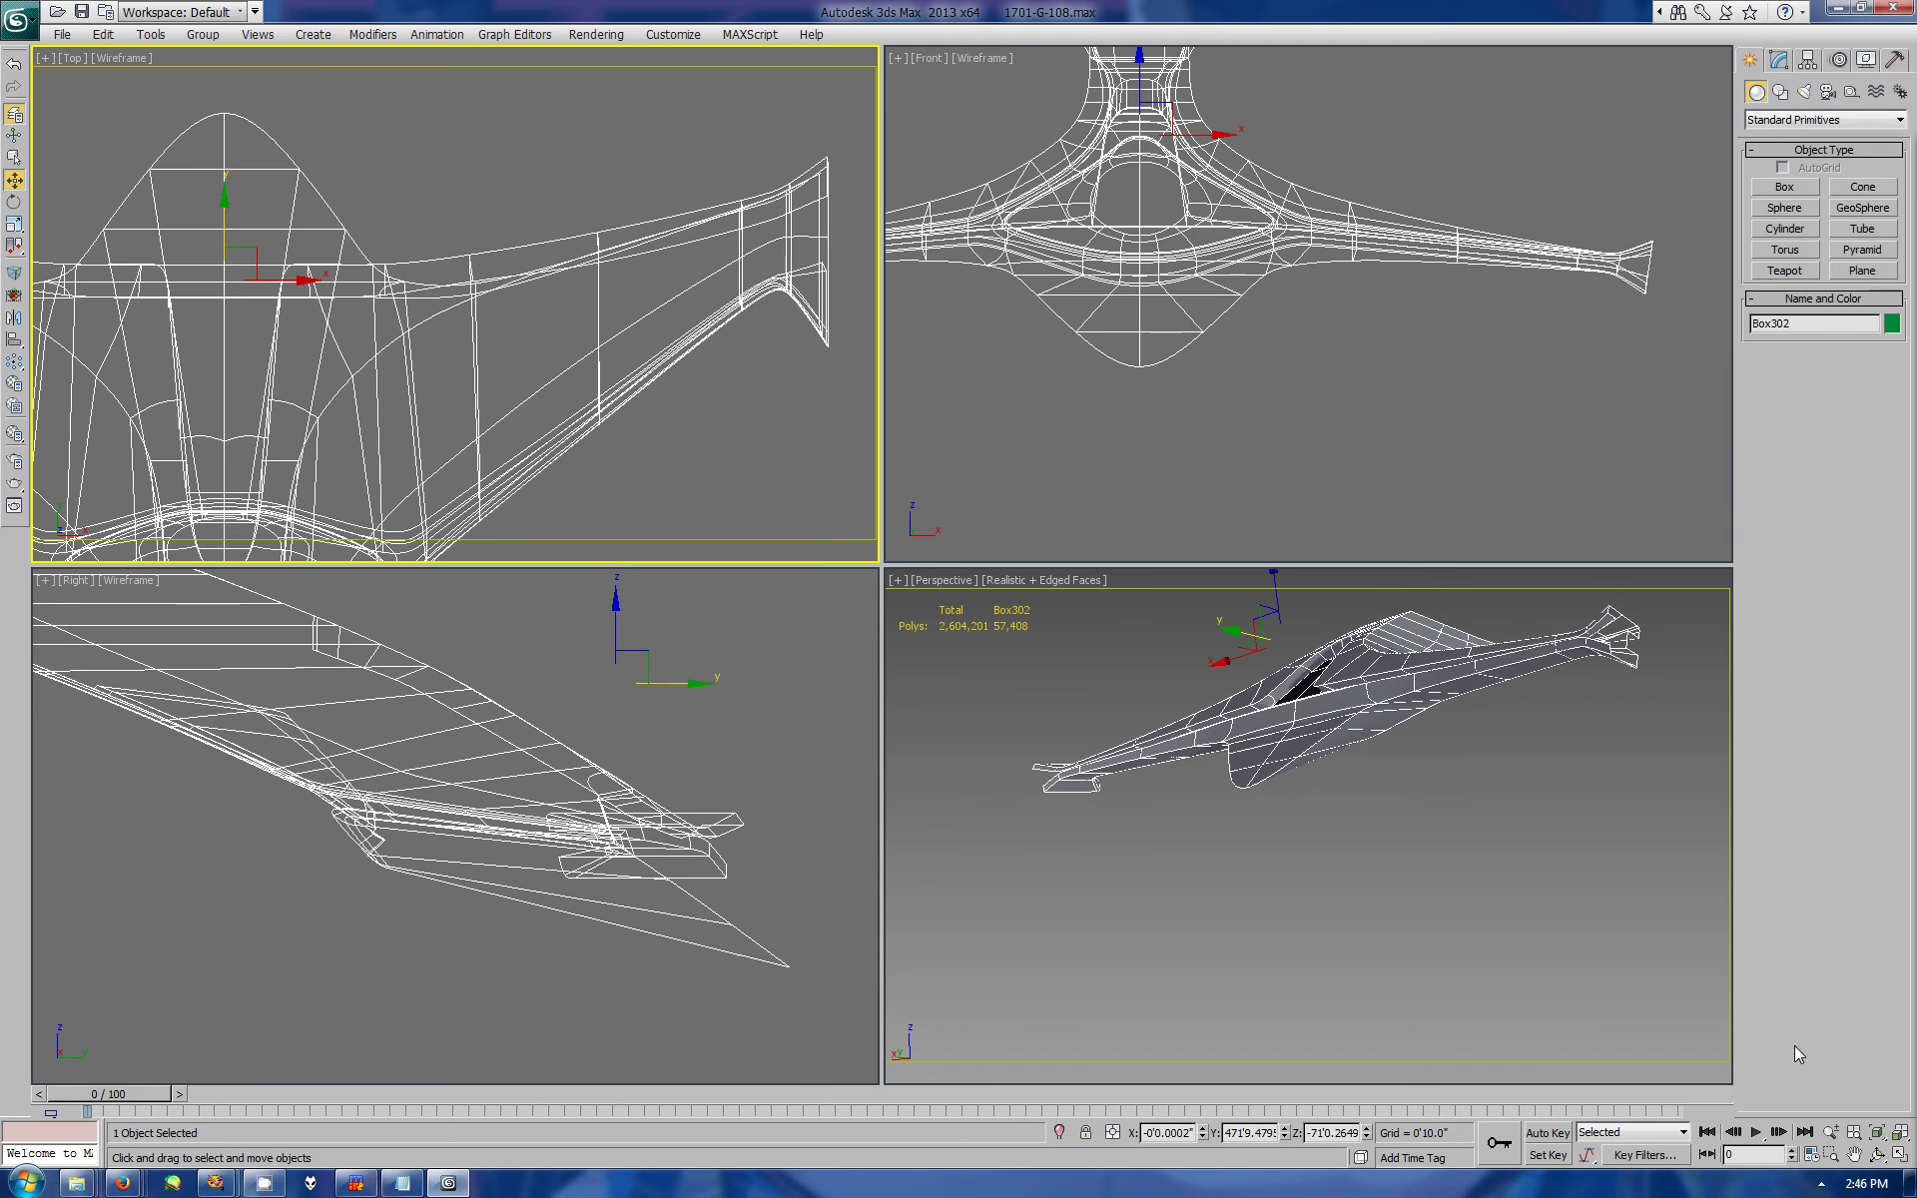
- Orbit the Perspective view, maximize it, and orbit closer around the ship's hull
click(1877, 1155)
drag(1698, 698, 1861, 926)
click(1900, 1155)
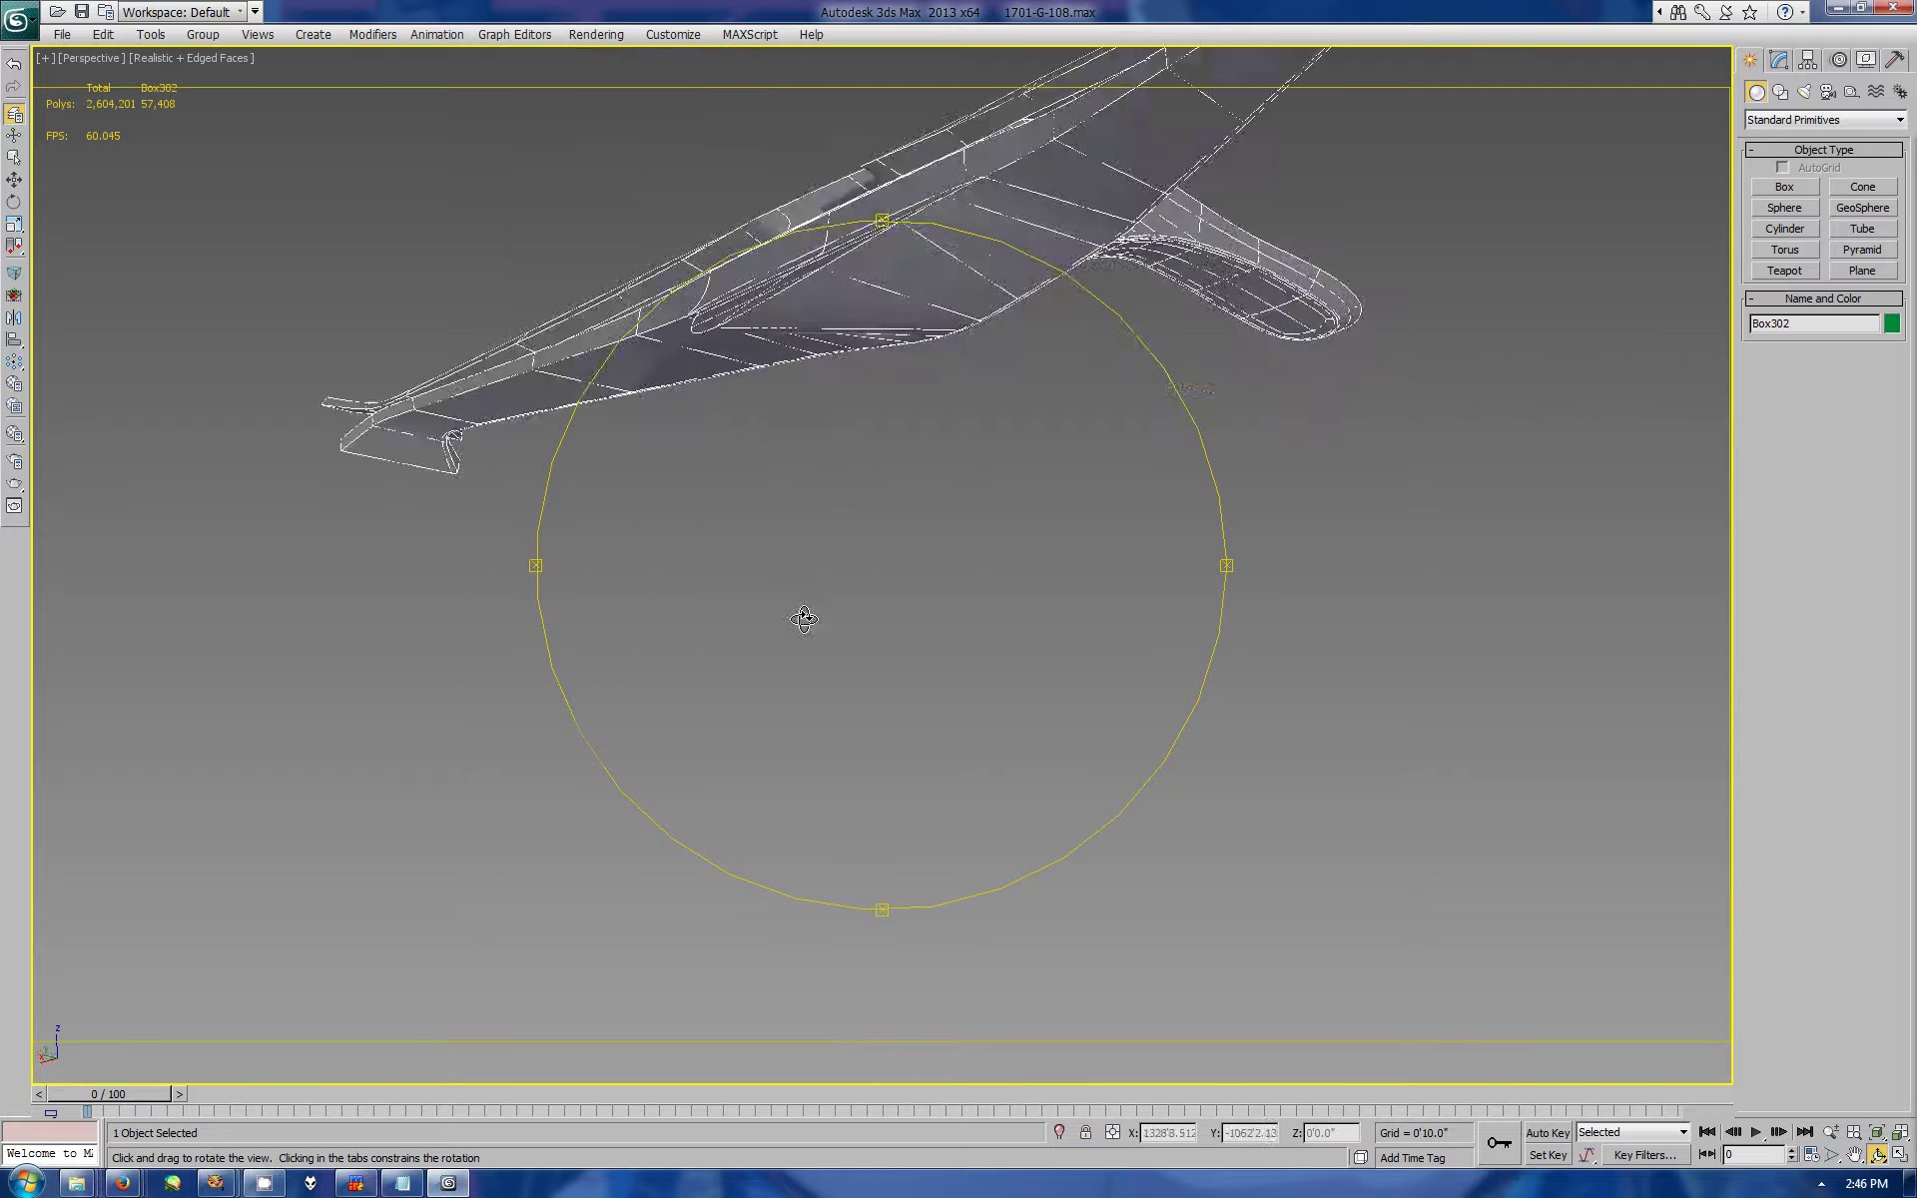
mouse_move(805, 620)
mouse_down()
mouse_move(921, 400)
mouse_move(976, 556)
mouse_up()
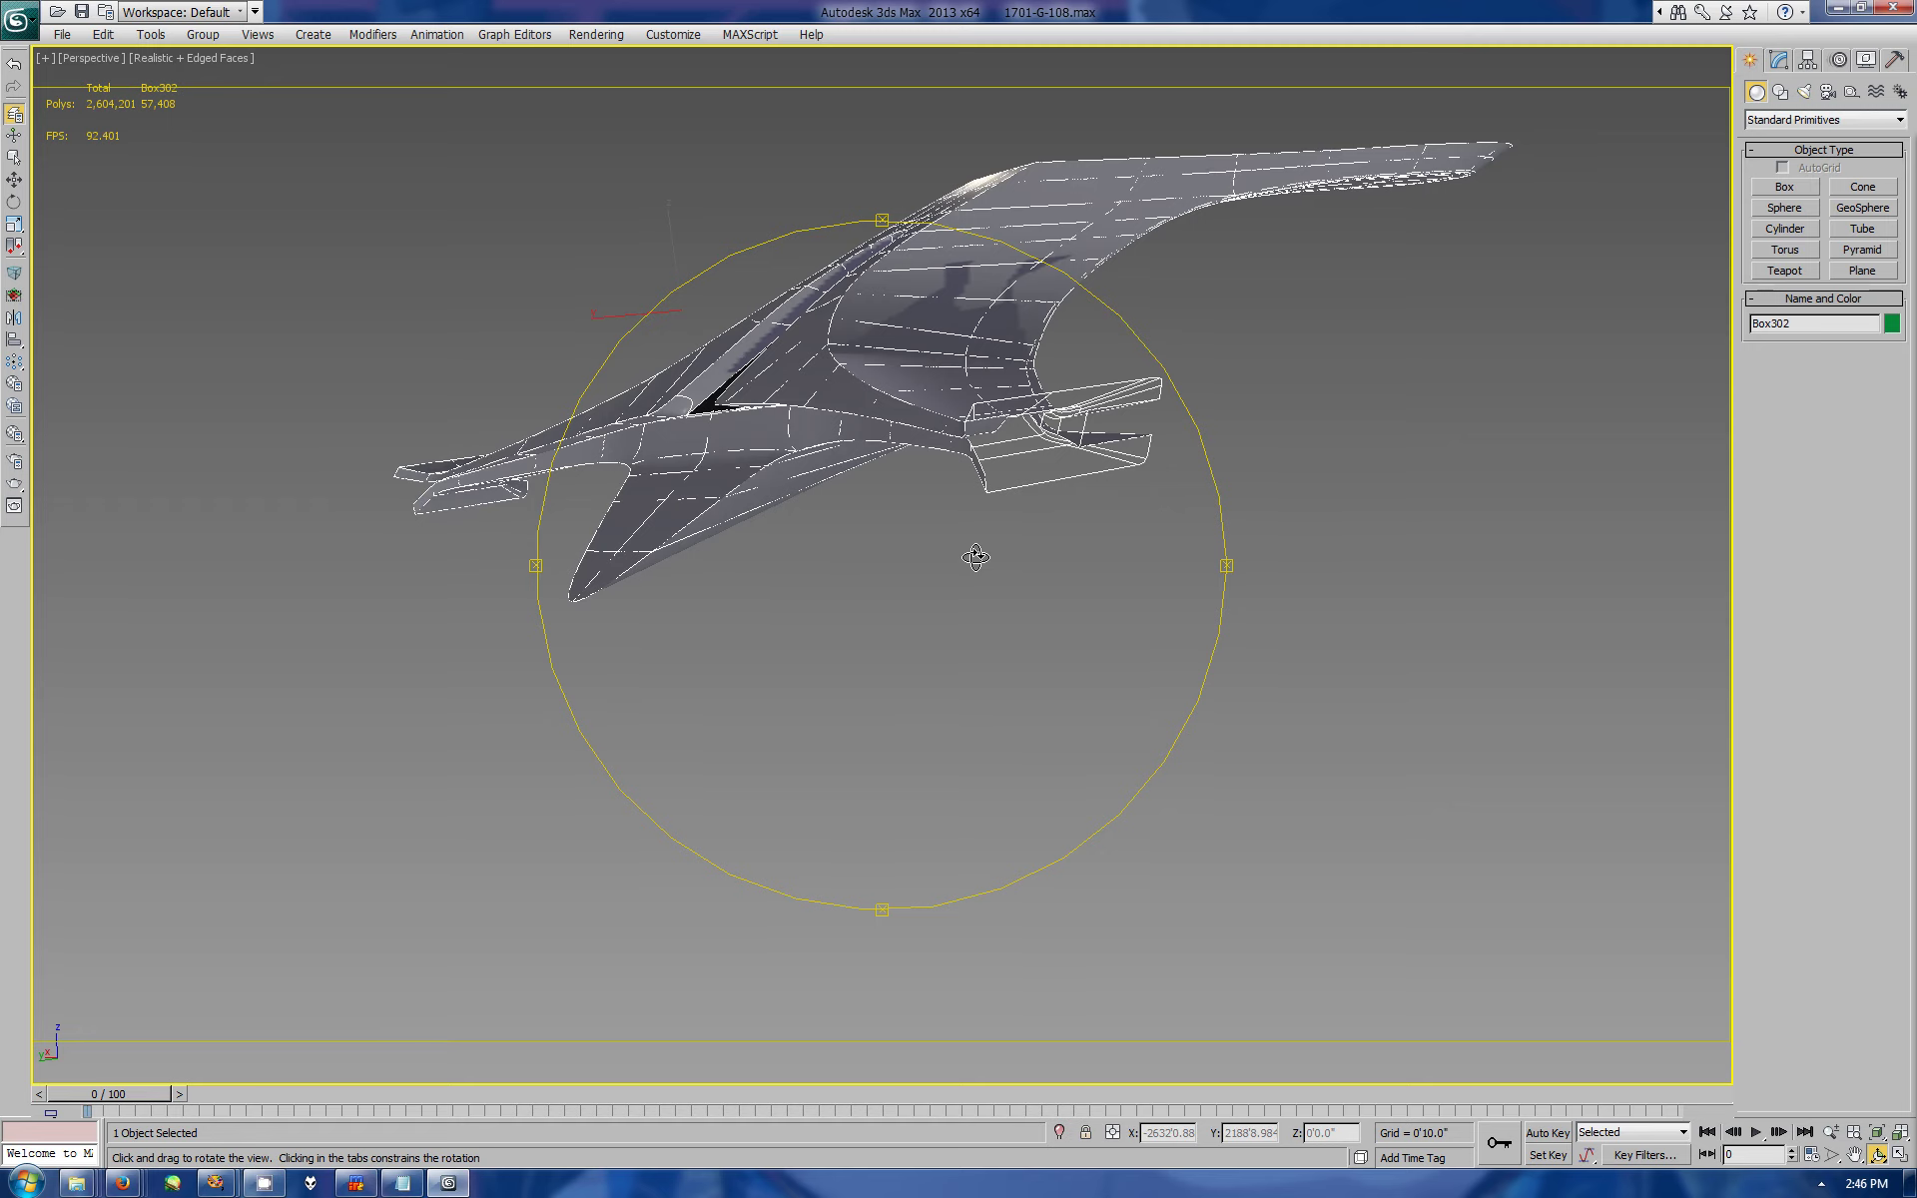
mouse_move(975, 556)
mouse_down()
mouse_move(1088, 519)
mouse_move(1045, 462)
mouse_move(985, 471)
mouse_move(877, 400)
mouse_move(1424, 154)
mouse_up()
- Select the polygons along the black dorsal panel strip in Box302's Editable Poly
click(1778, 58)
click(1797, 263)
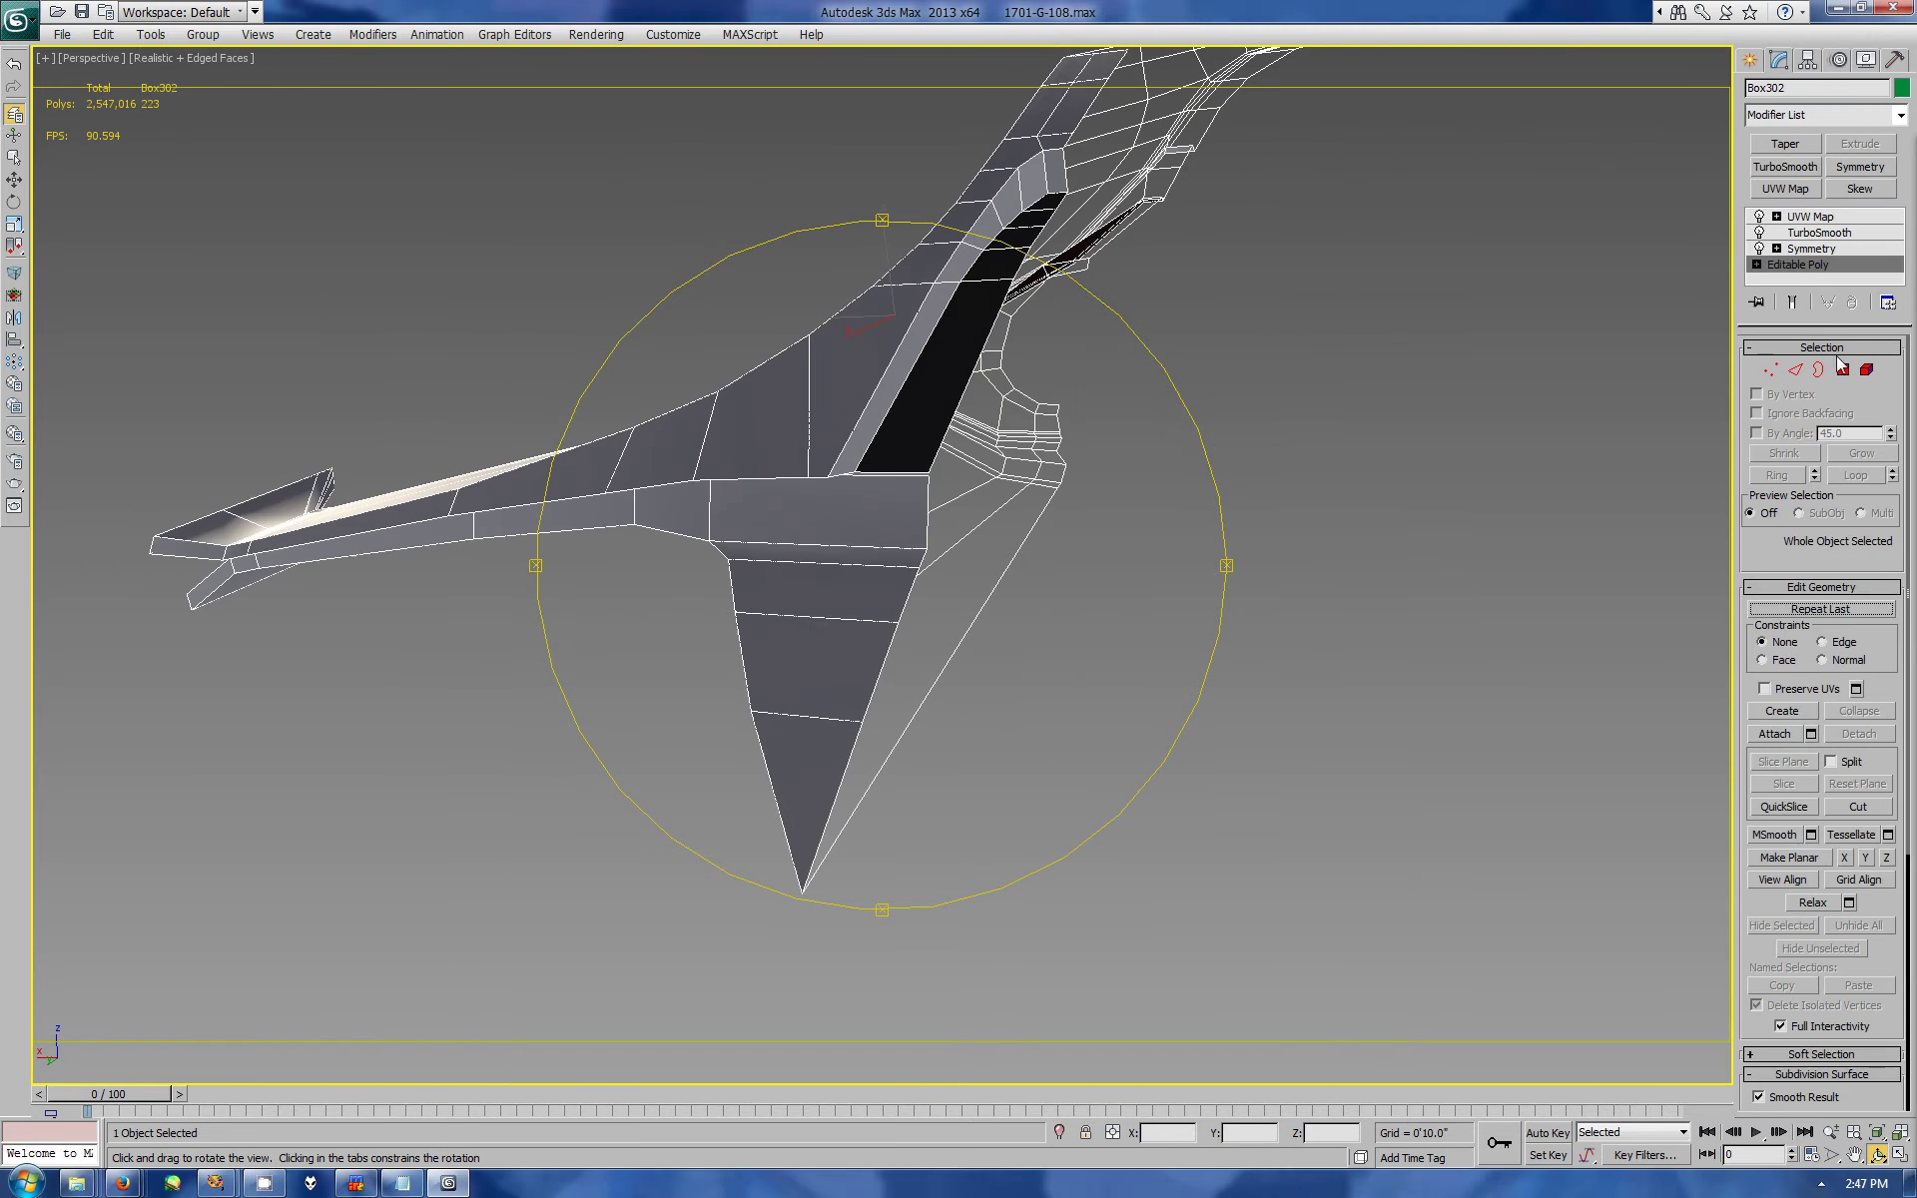
click(1842, 369)
key(w)
click(879, 399)
ctrl+click(958, 250)
ctrl+click(1046, 173)
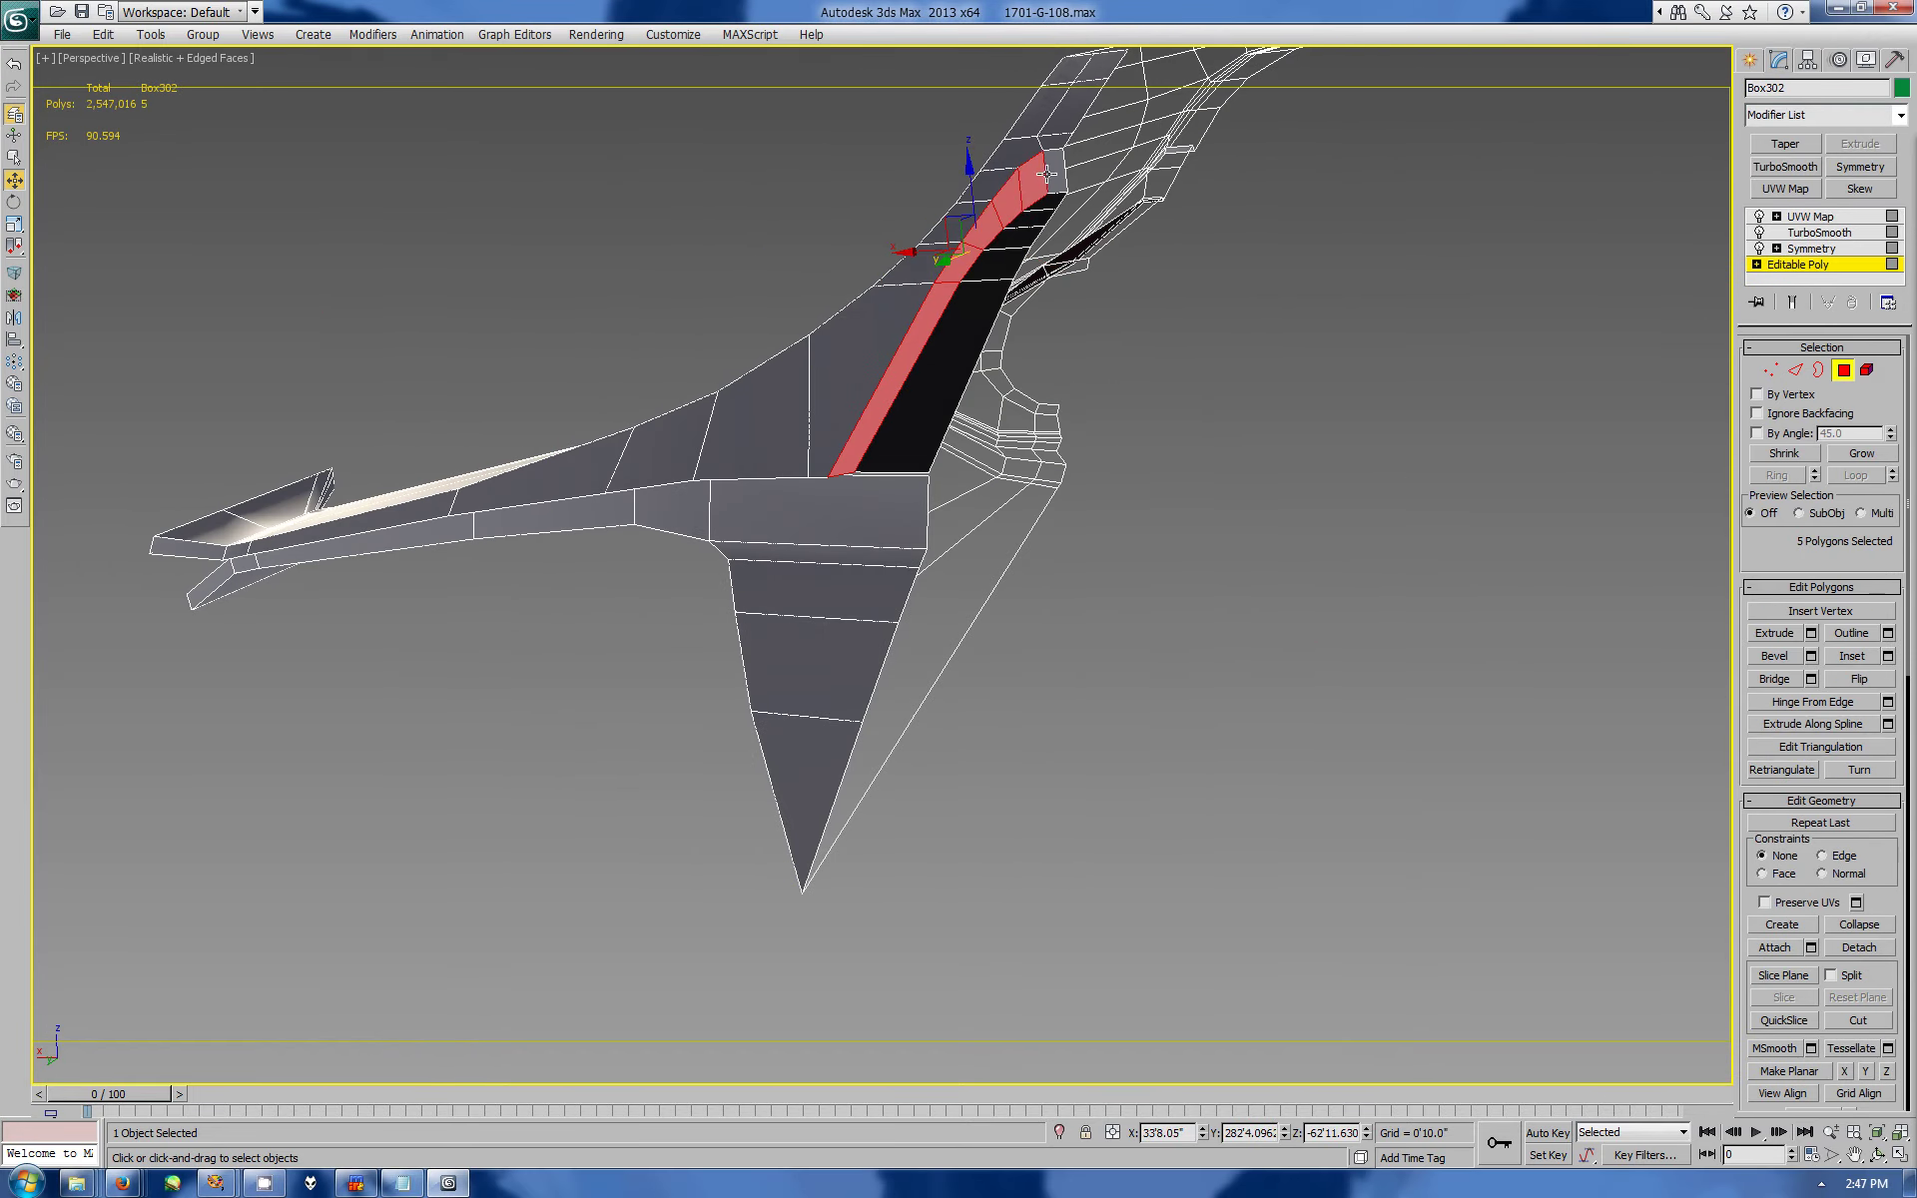
click(1750, 60)
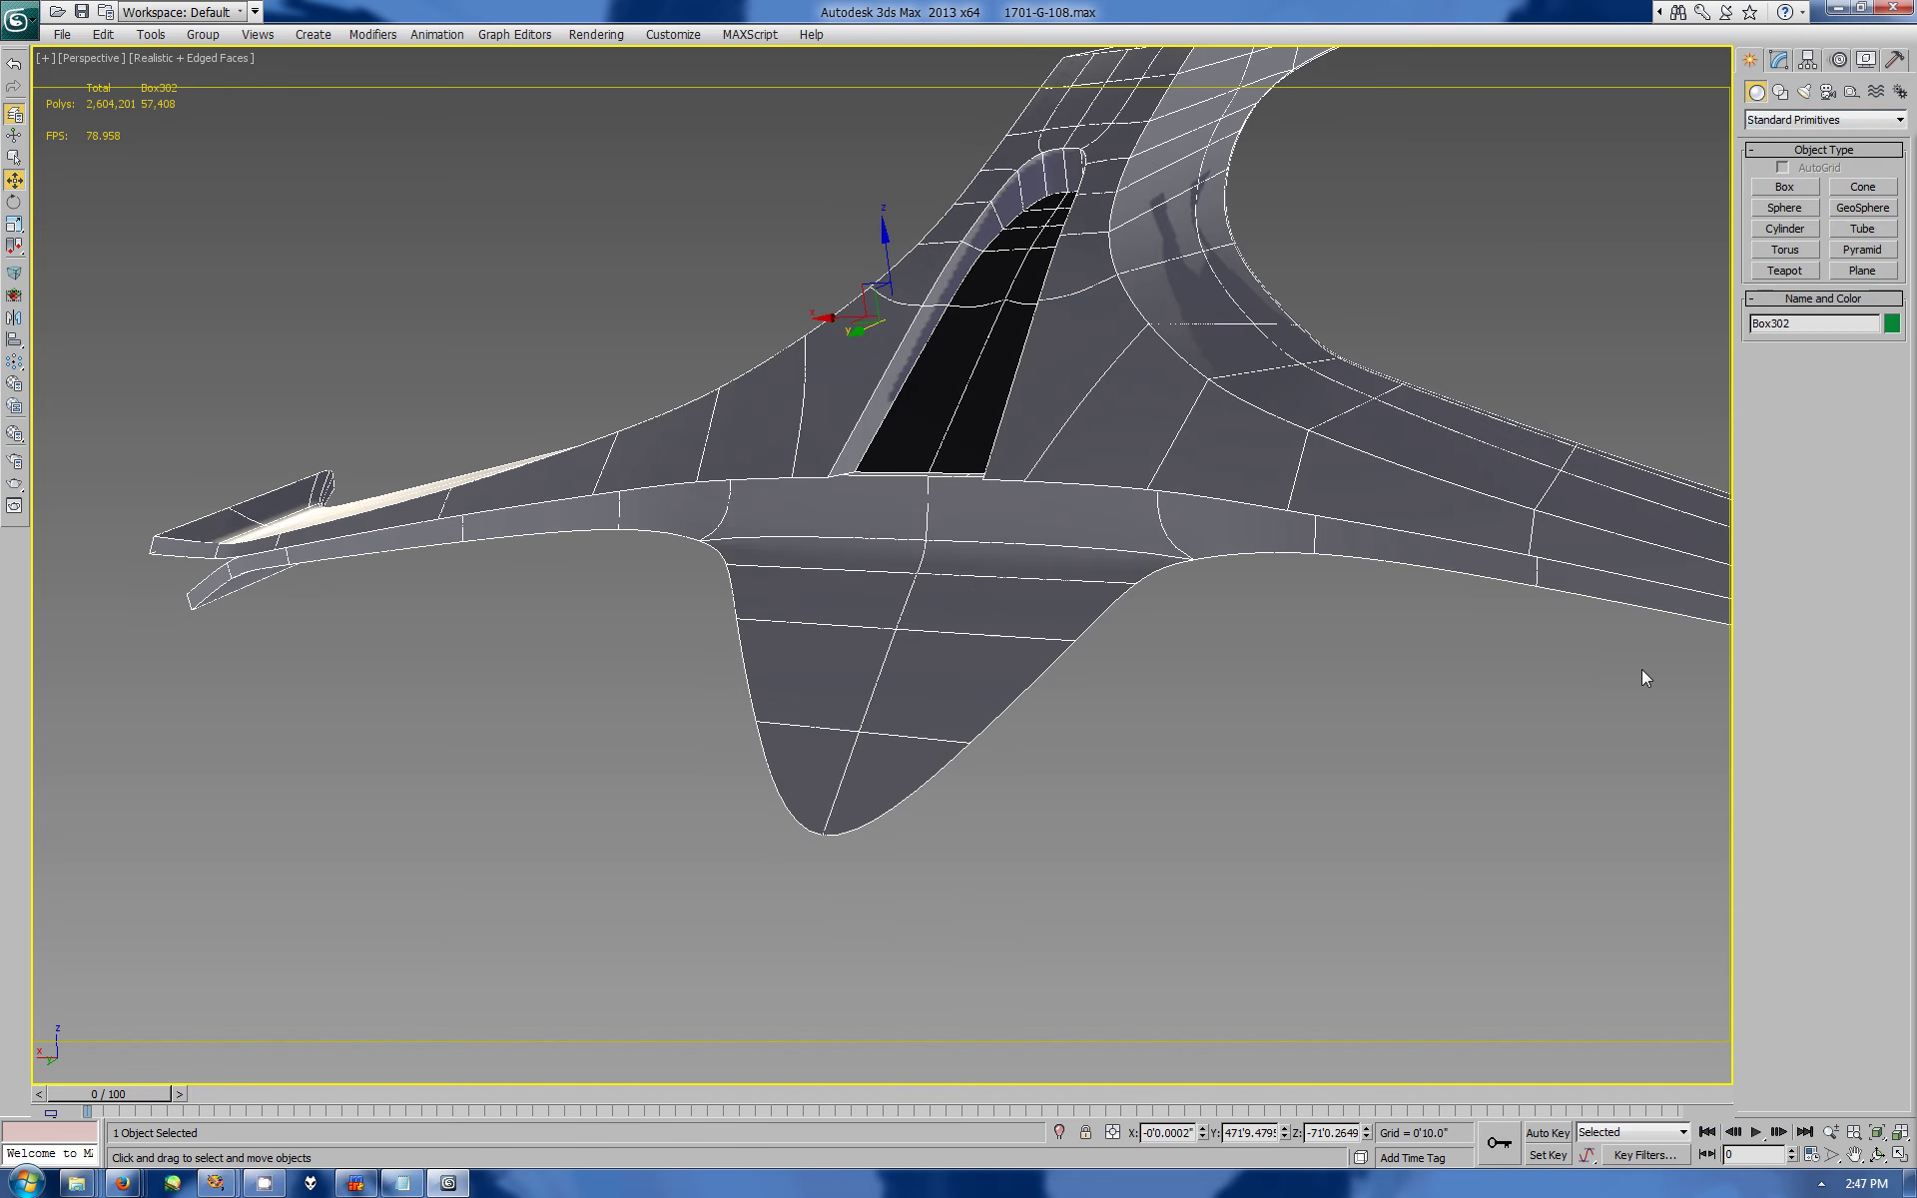
- At vertex level, zoom the Front view into the seam and select the centre-seam vertices
key(ctrl+r)
drag(1148, 599, 996, 514)
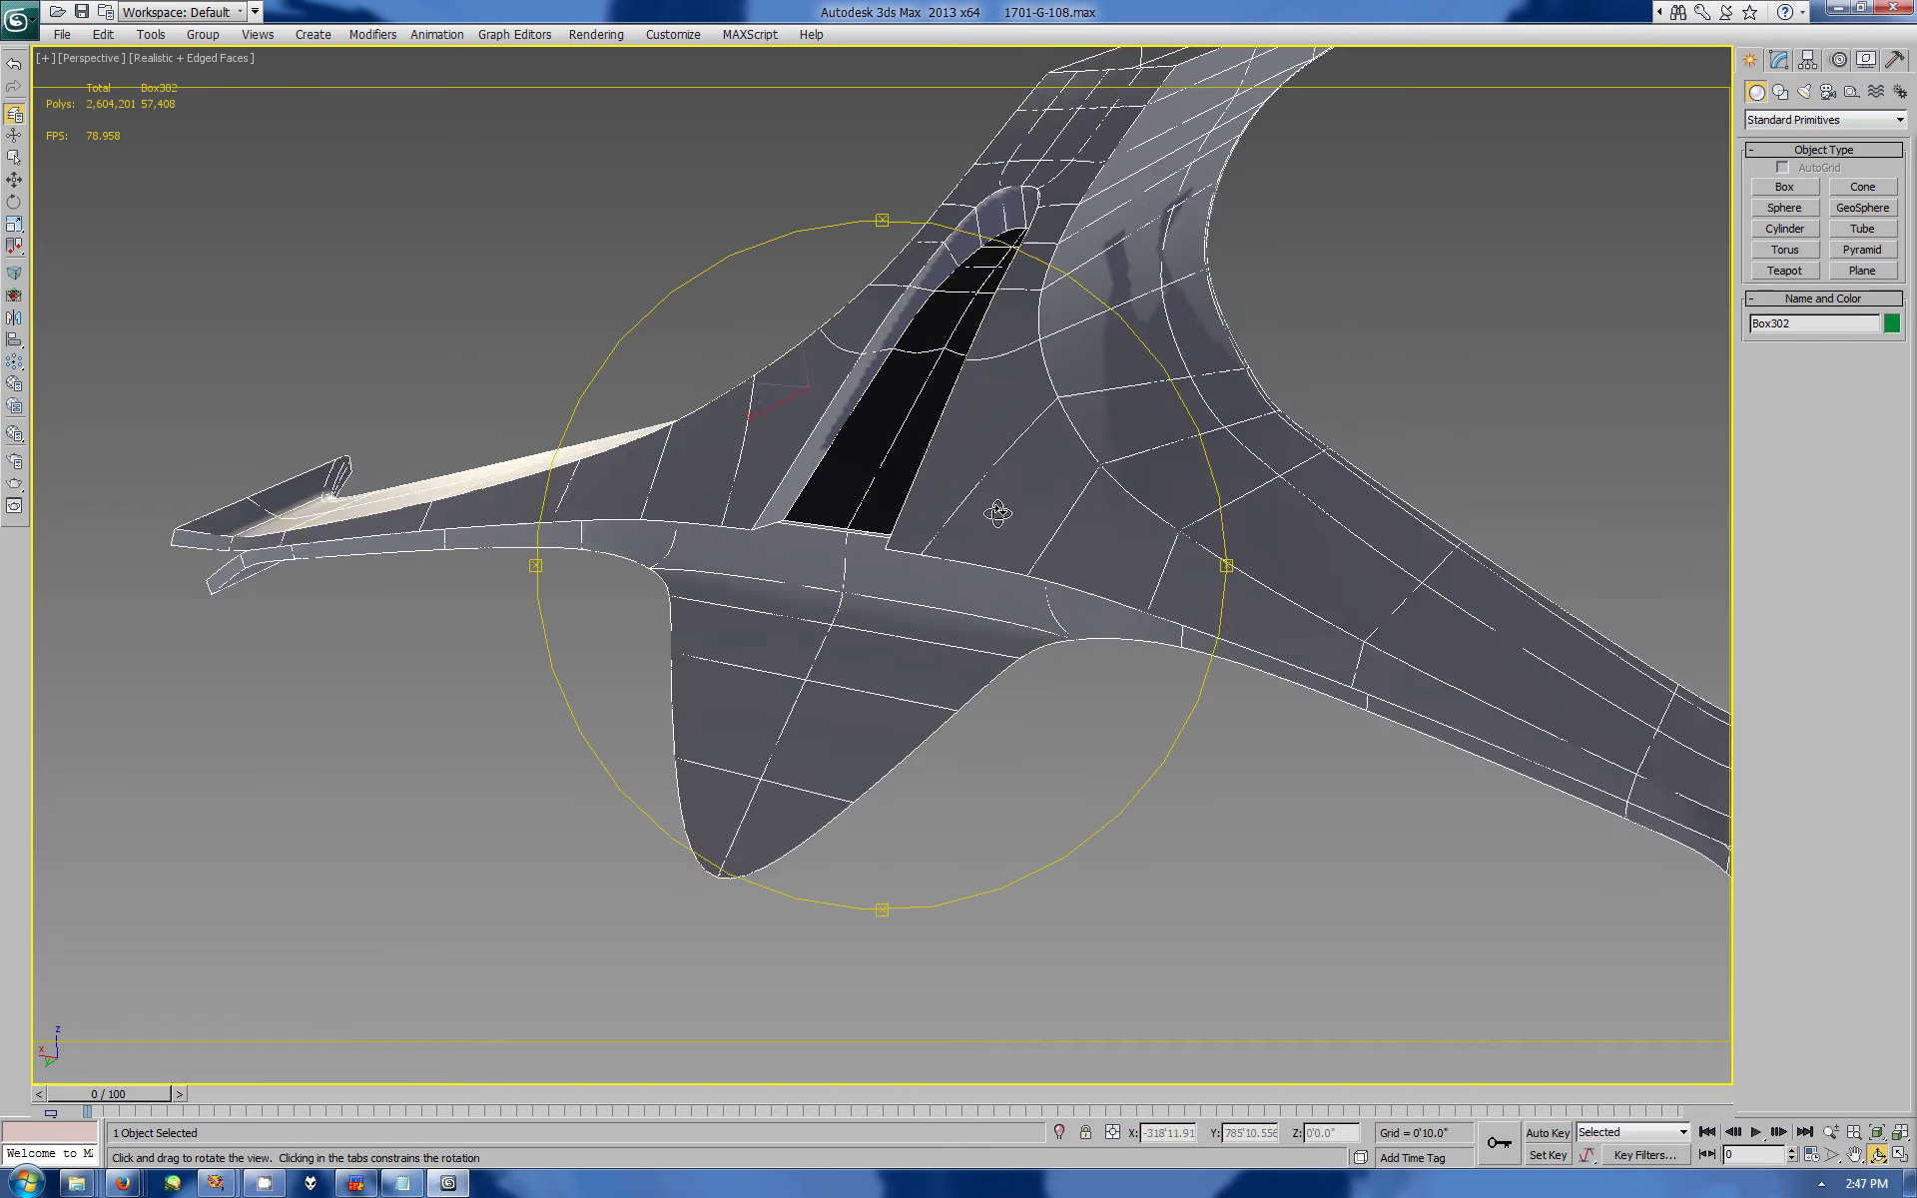
click(1778, 60)
click(1770, 367)
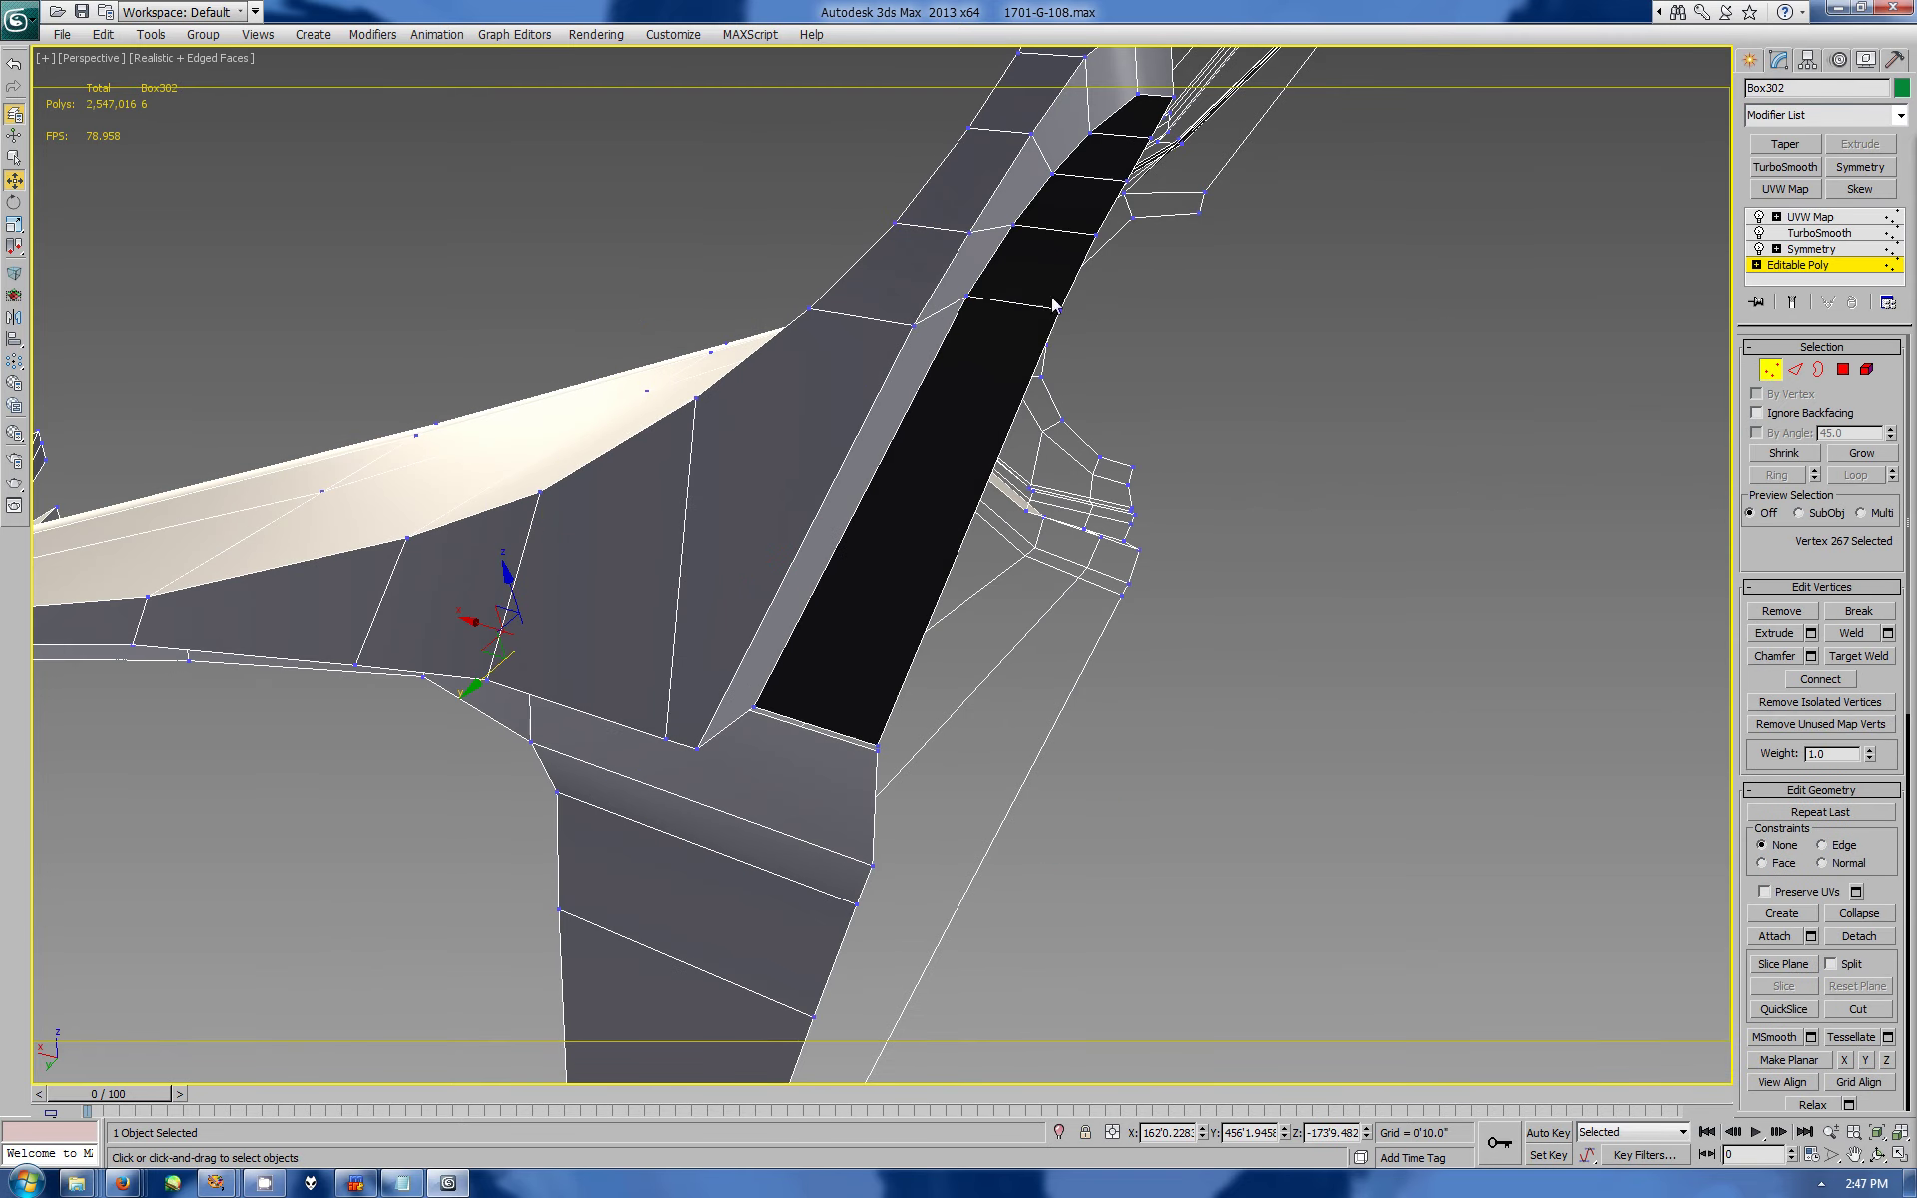
key(alt+w)
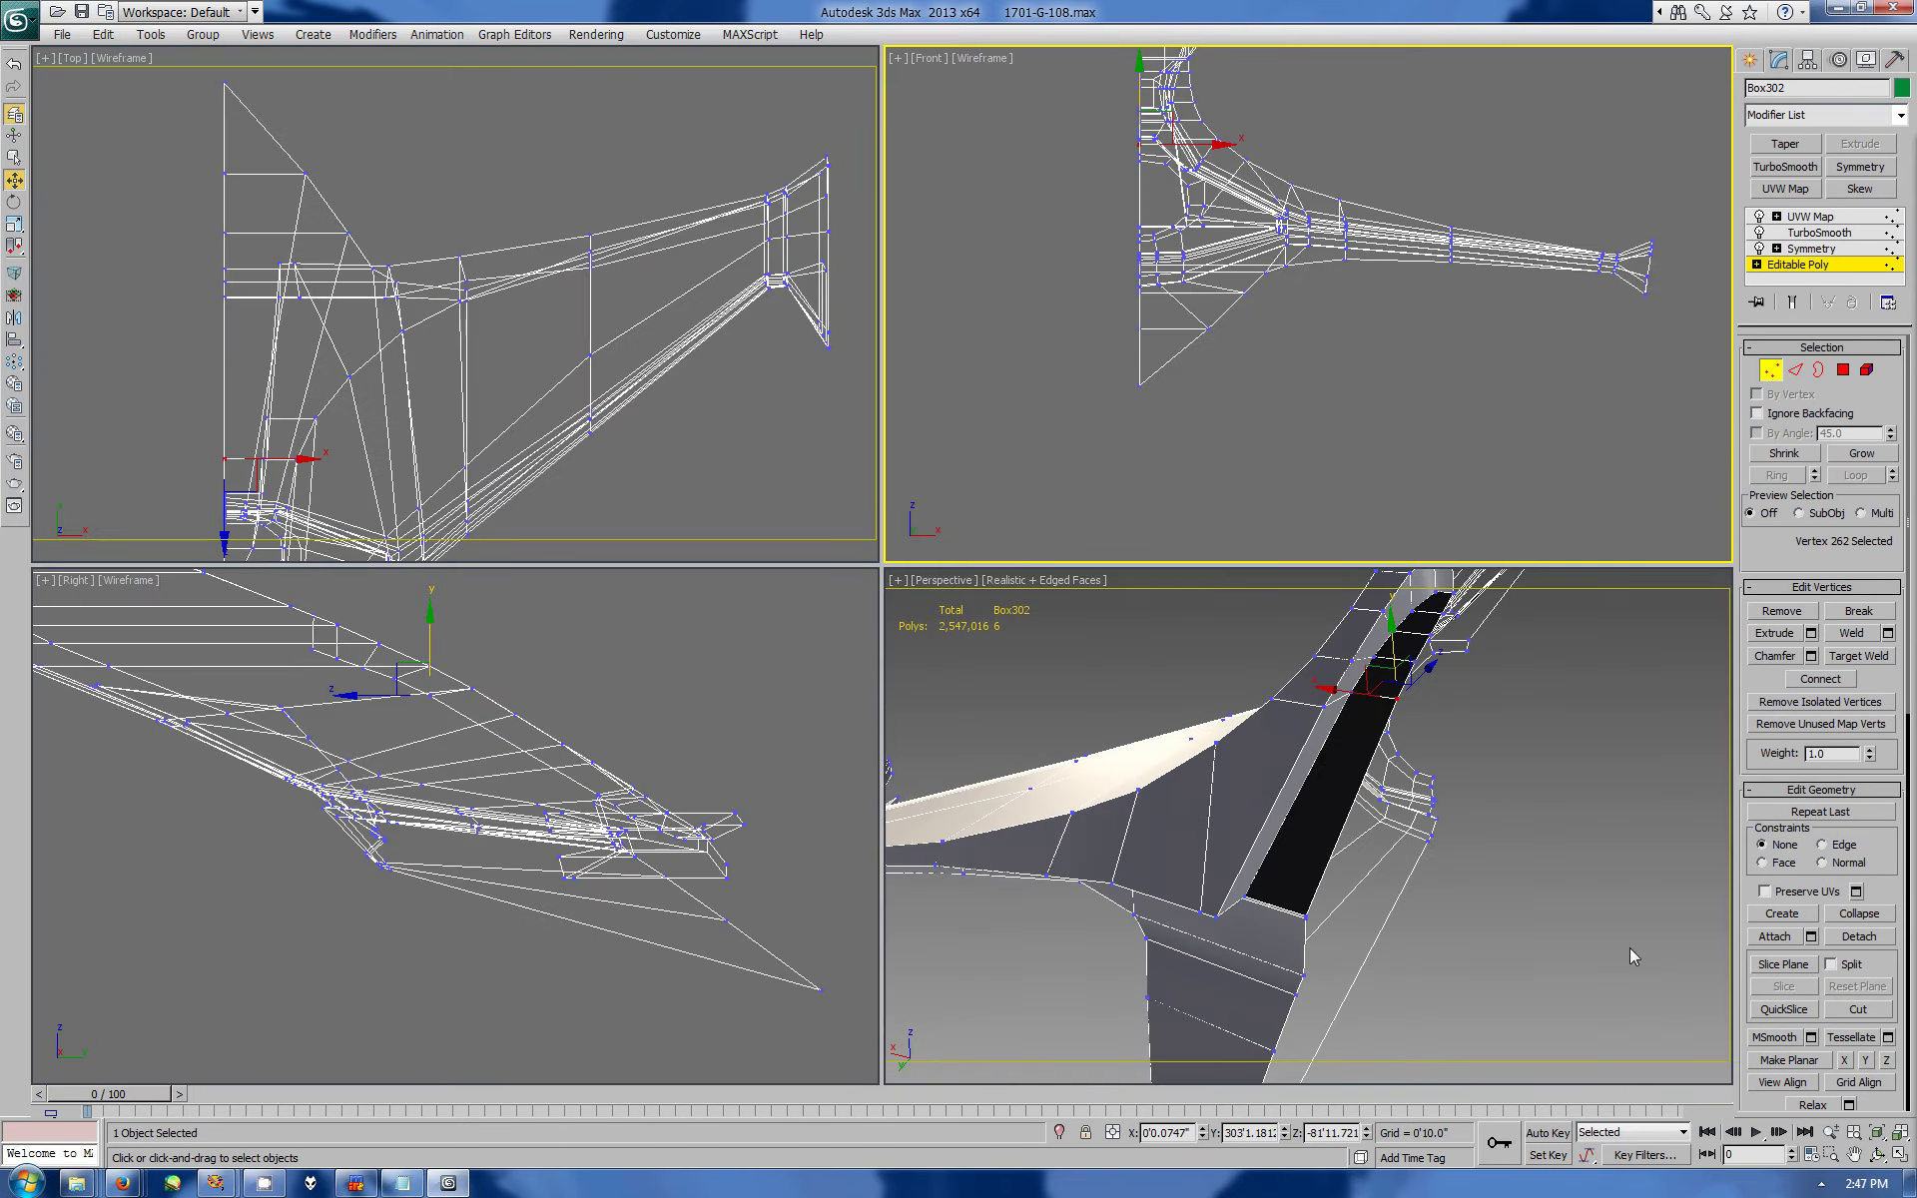
key(ctrl+w)
drag(1156, 220, 1181, 197)
right_click(1623, 938)
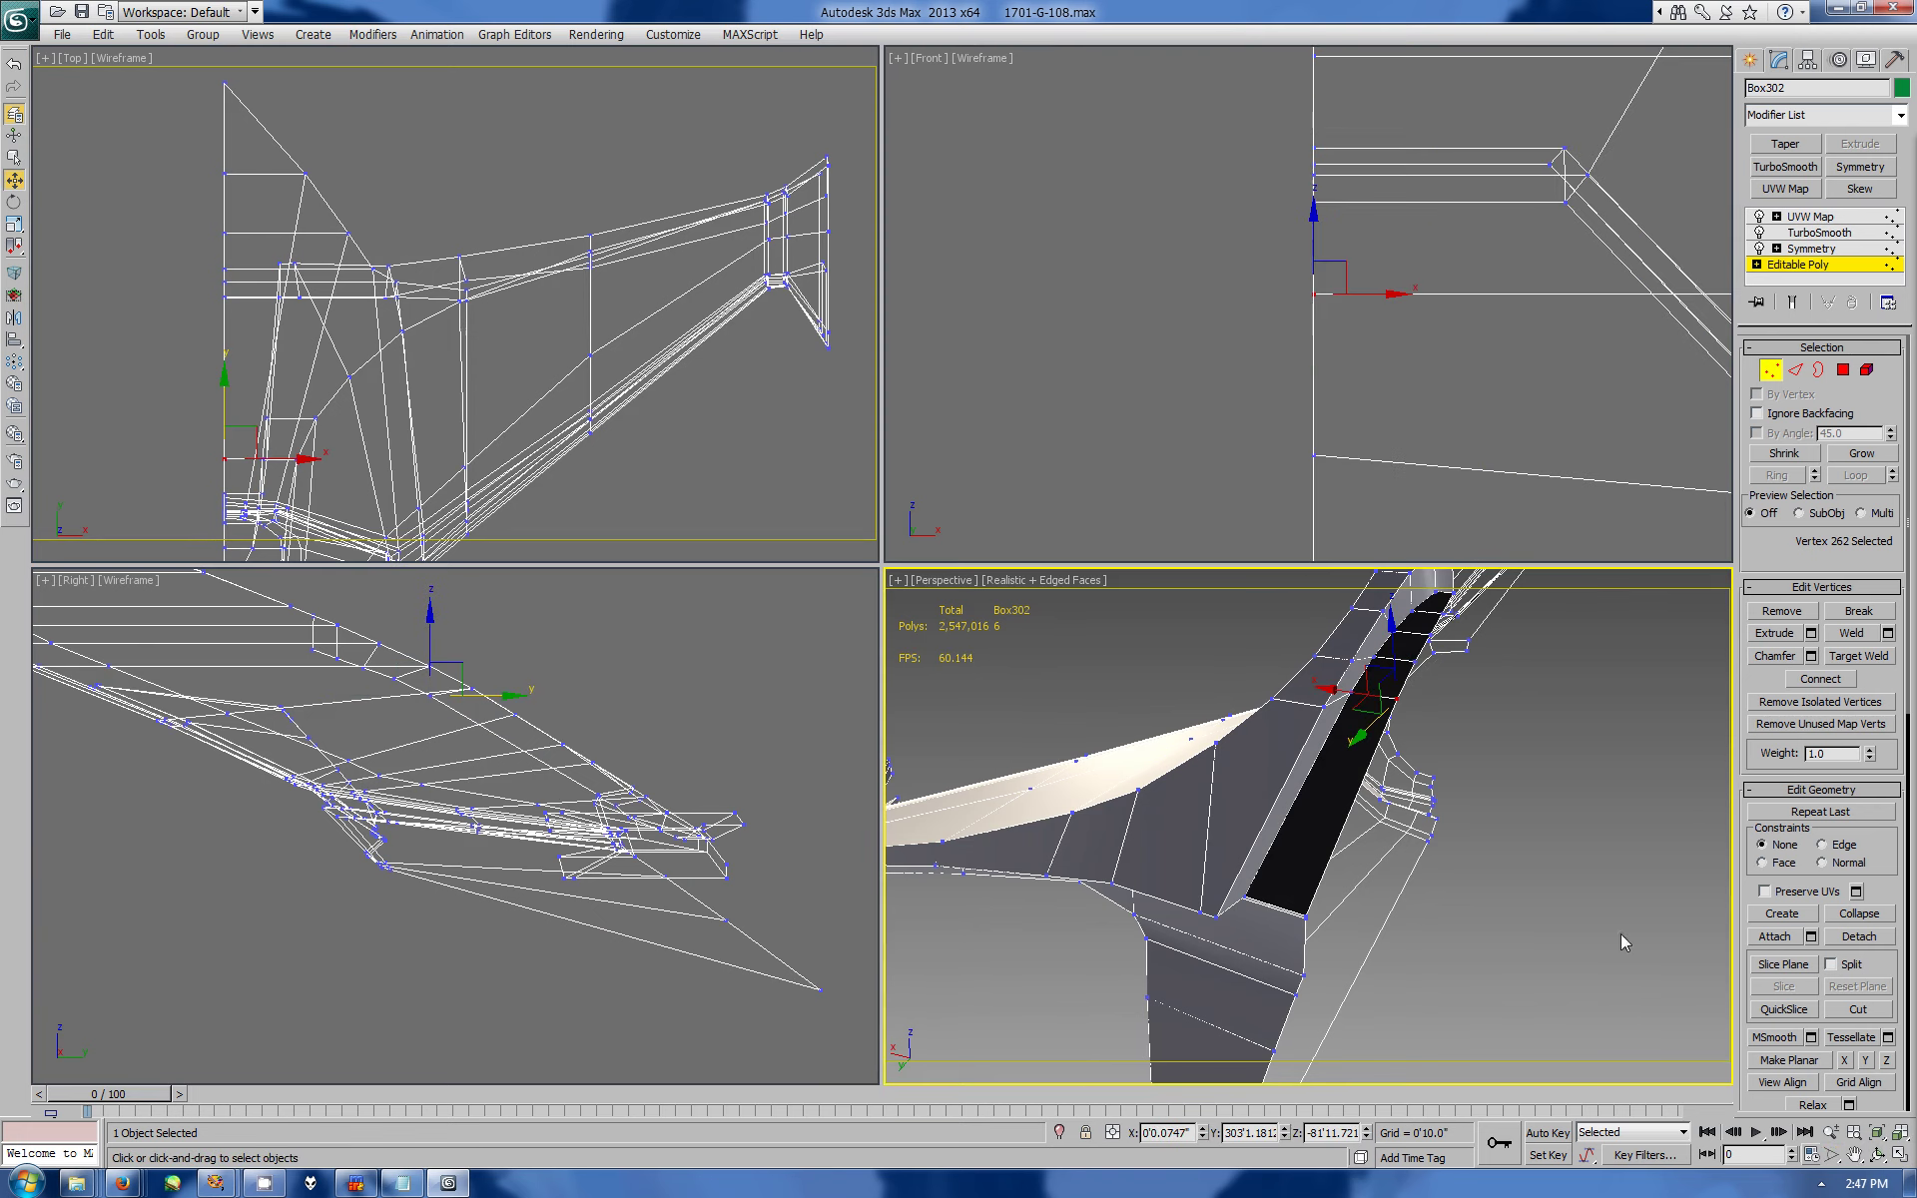
scroll(1288, 350, down, 5)
drag(1219, 60, 1313, 557)
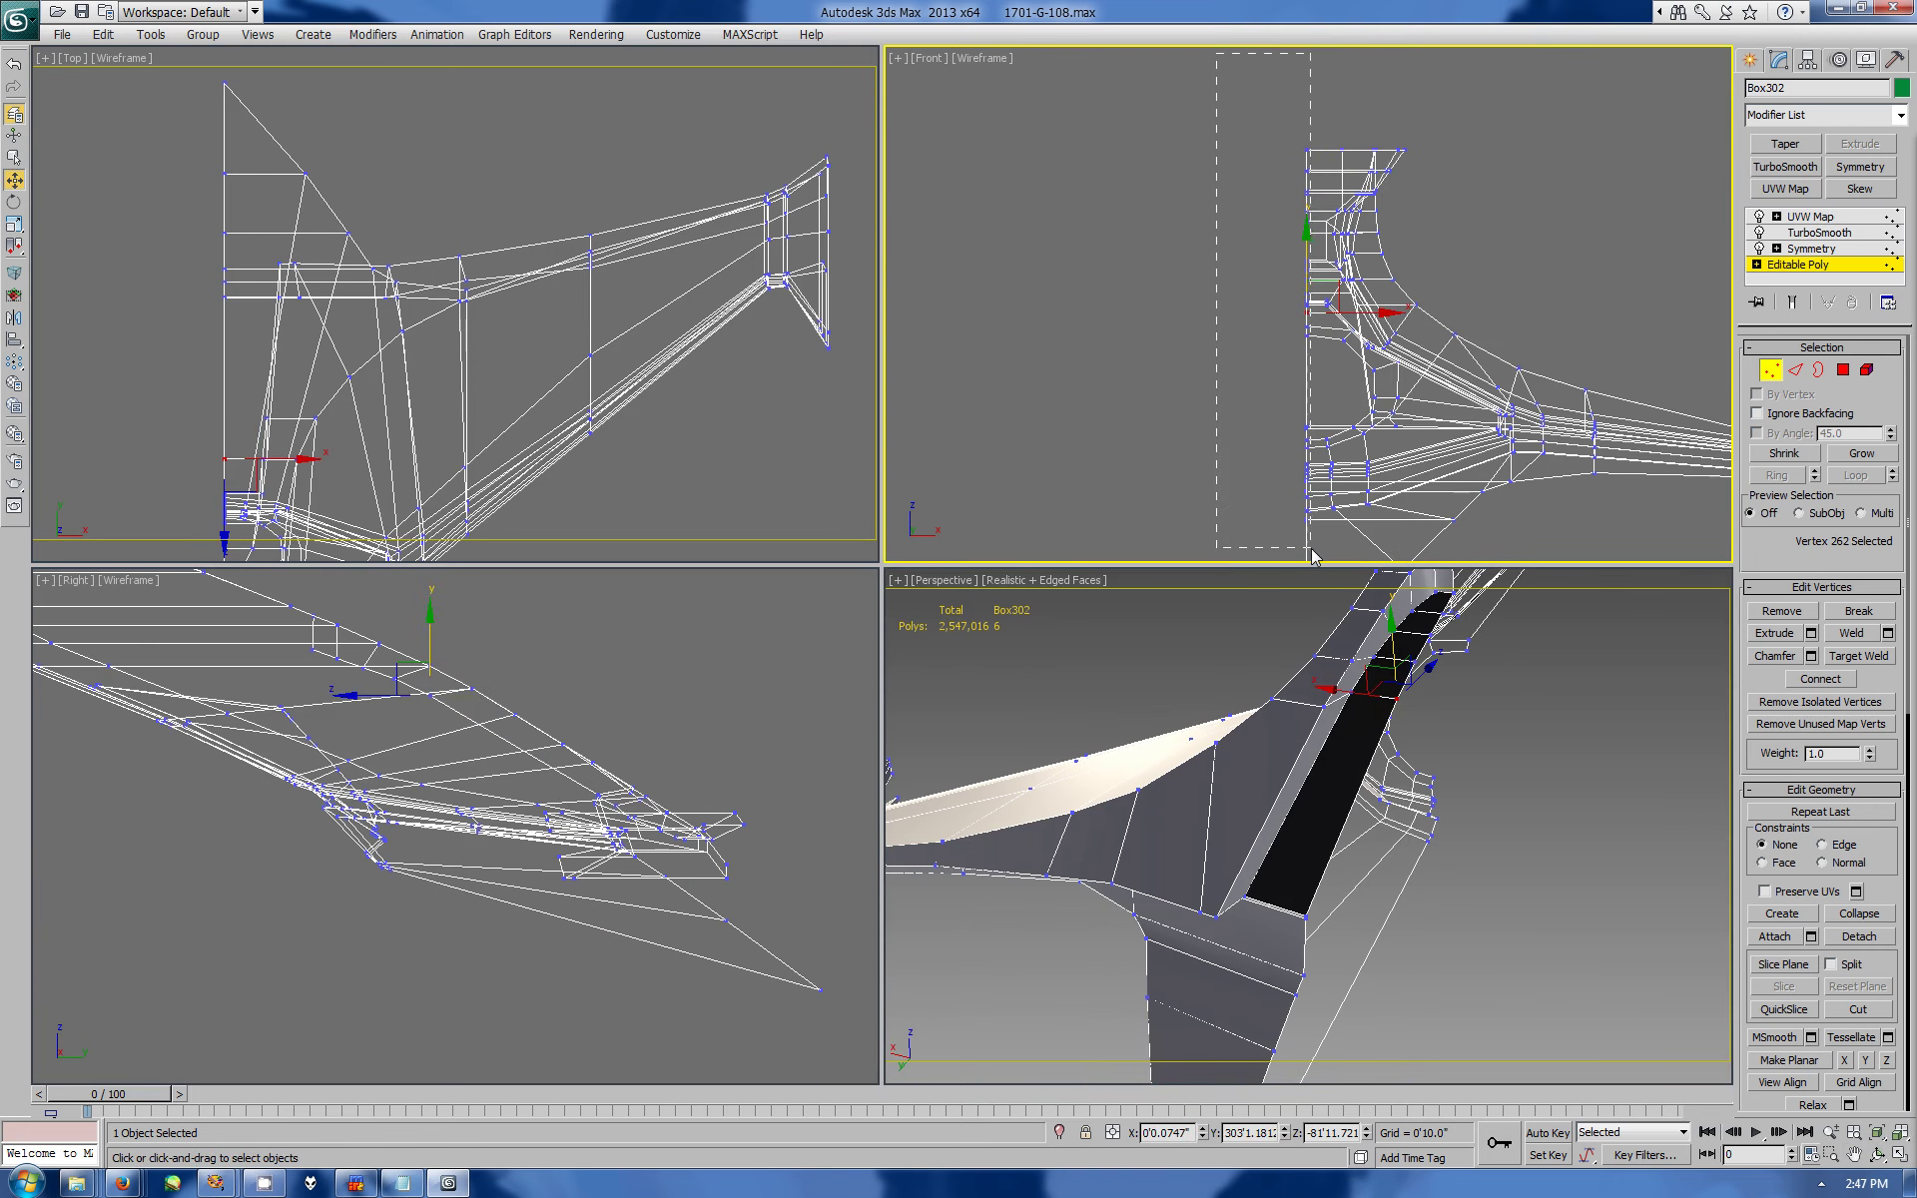
- Return to object level, zoom extents in all views, and orbit around the ship's neck and wing
click(1751, 64)
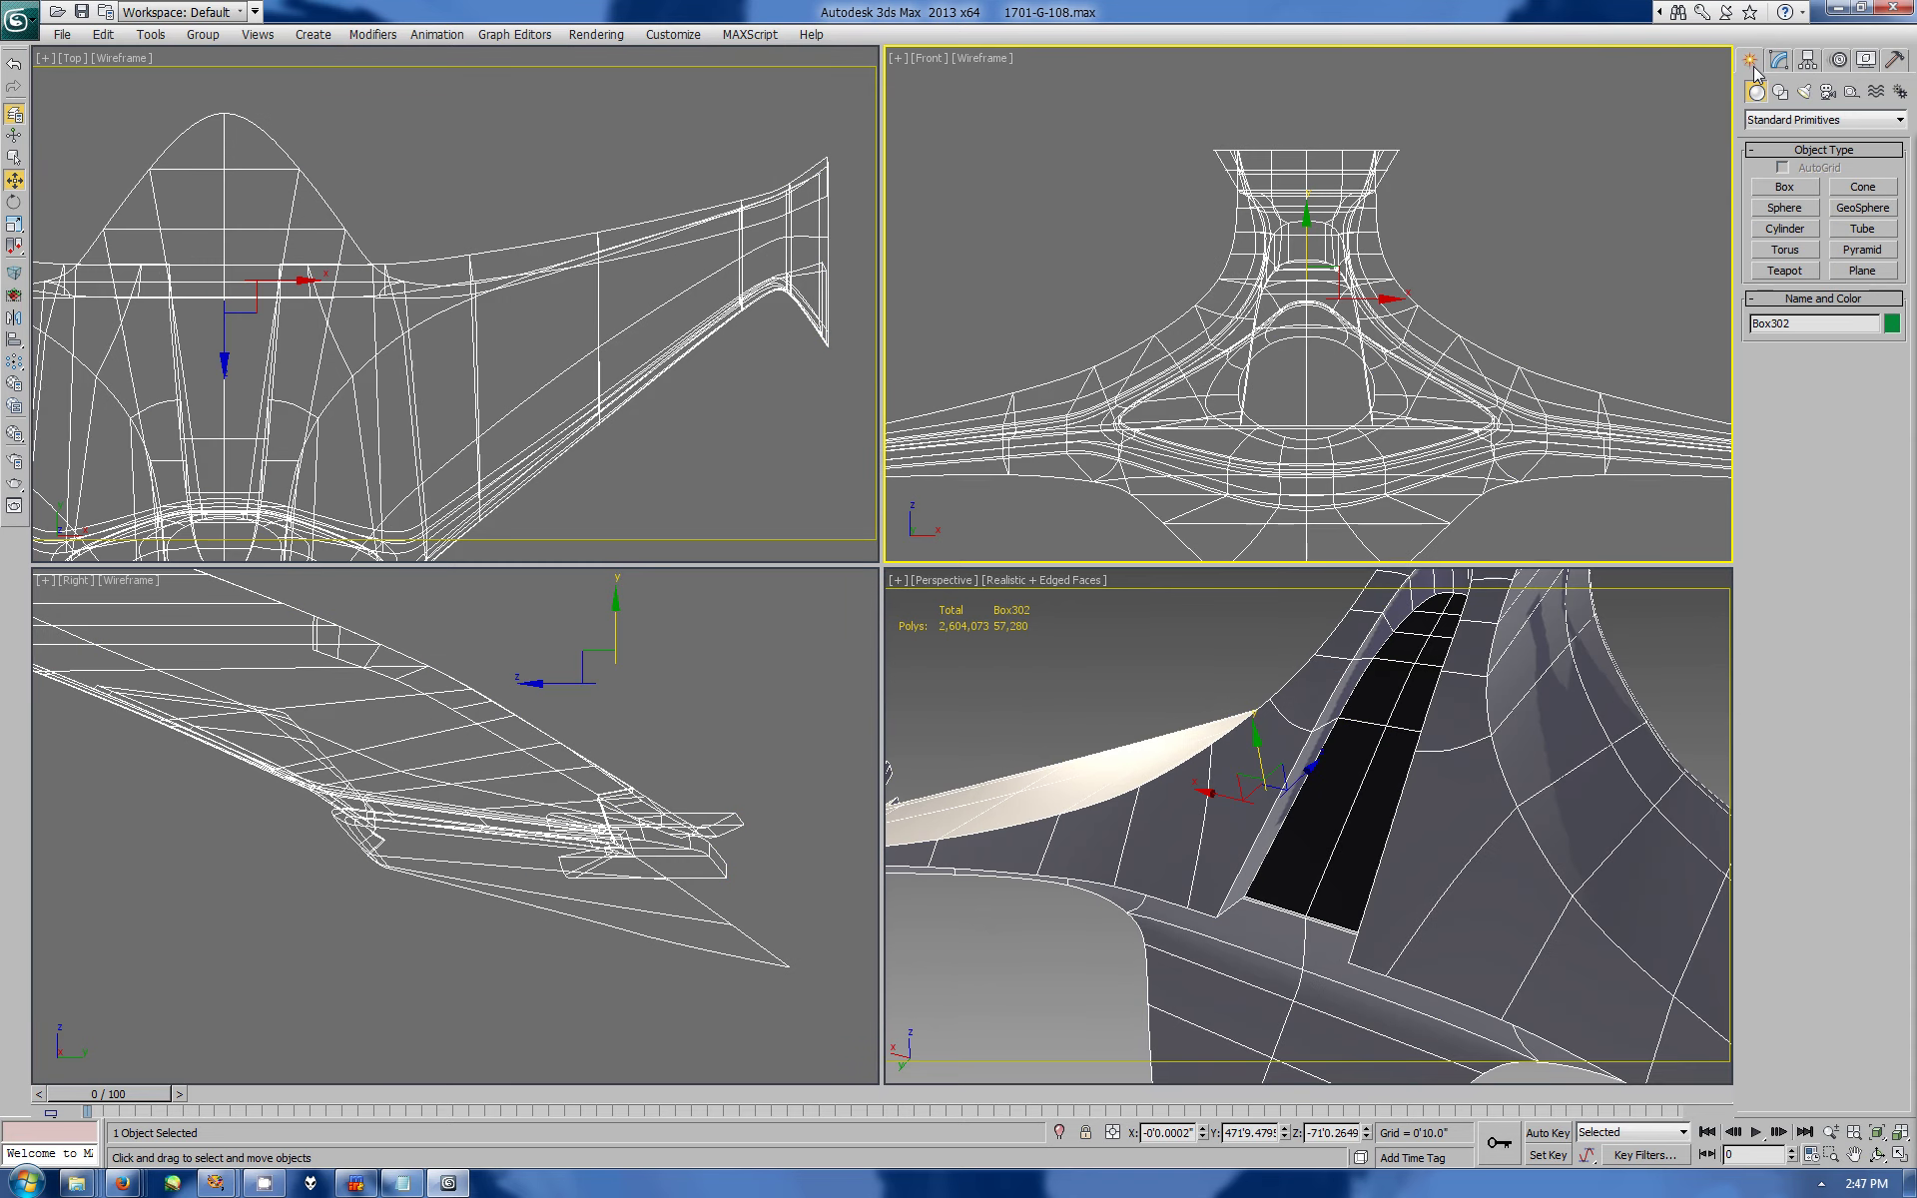
click(1900, 1155)
click(1899, 1155)
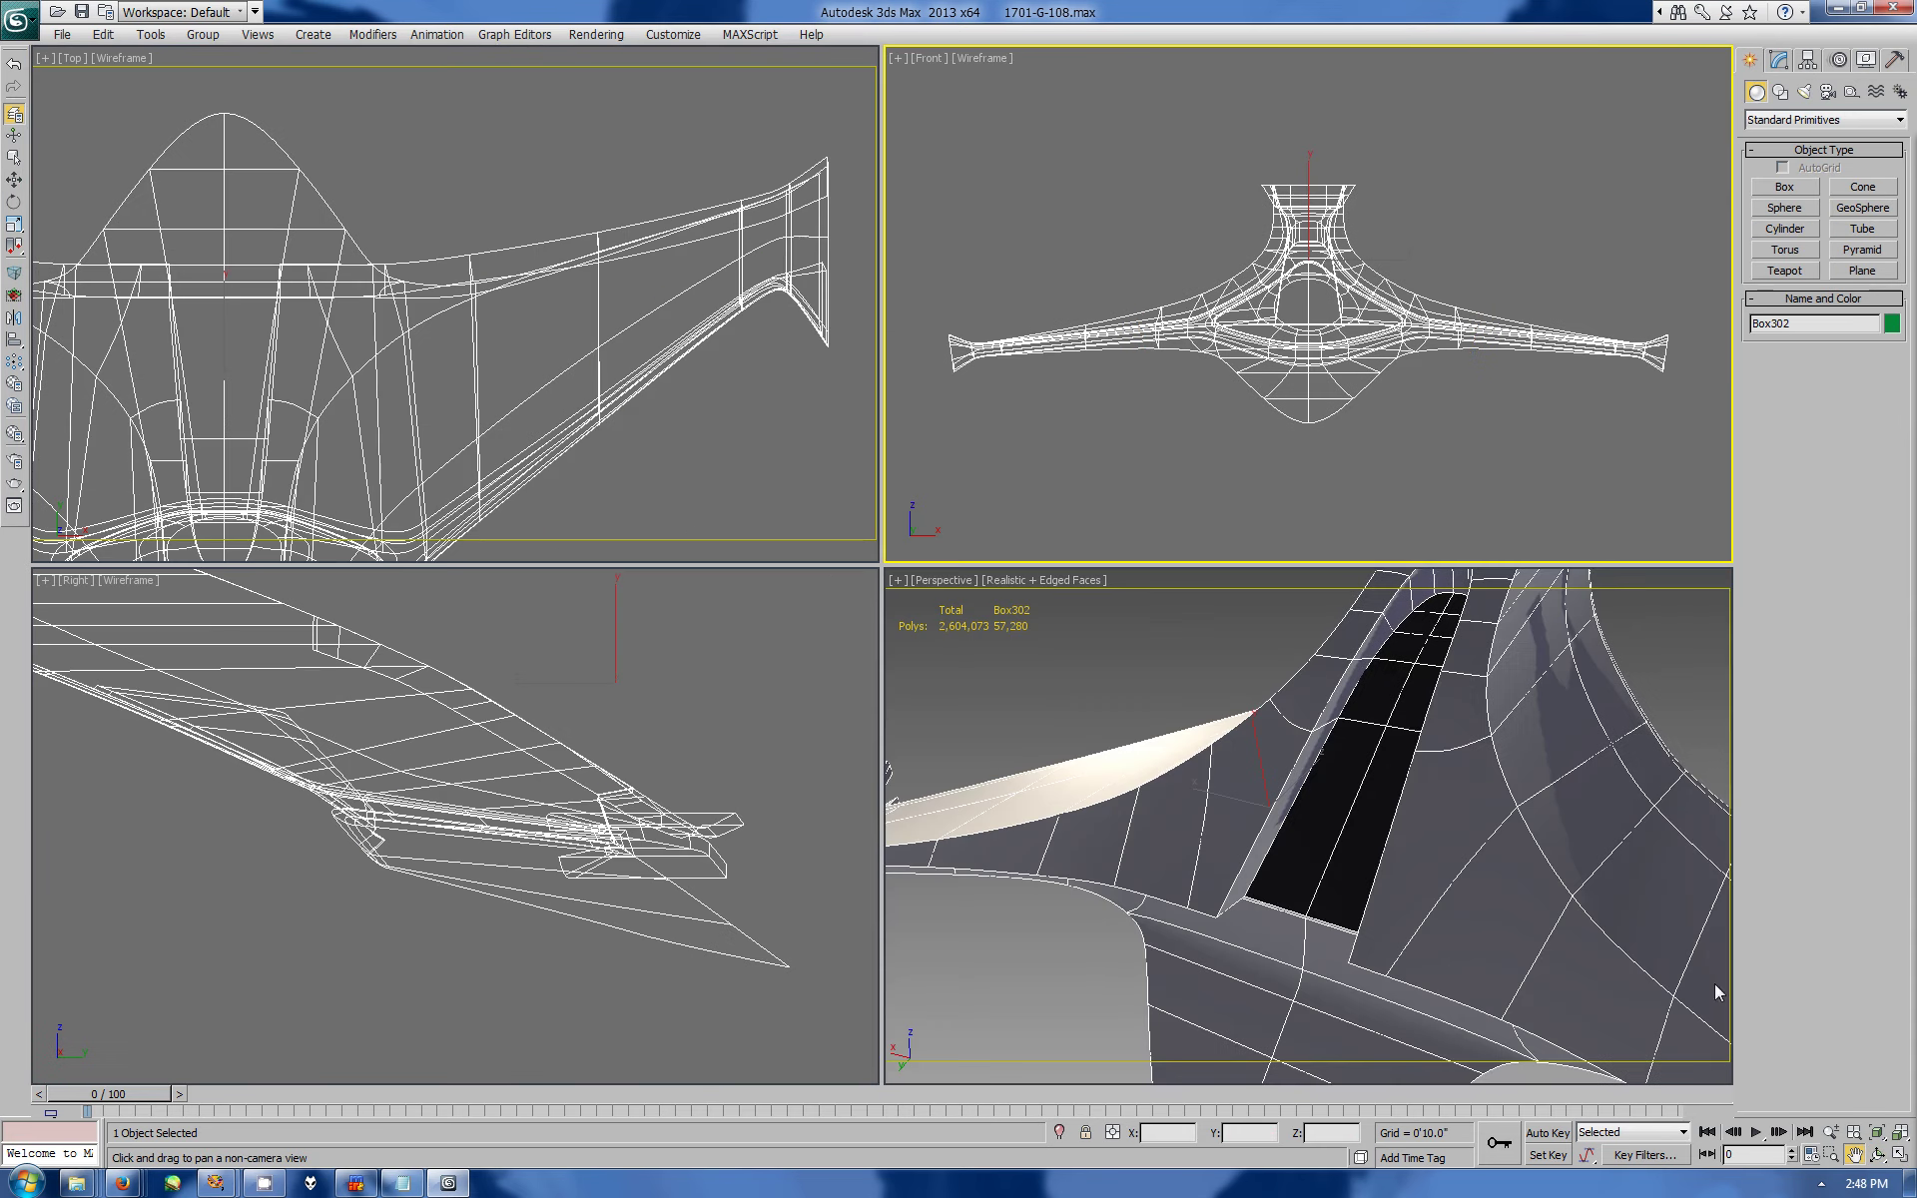
click(1899, 1132)
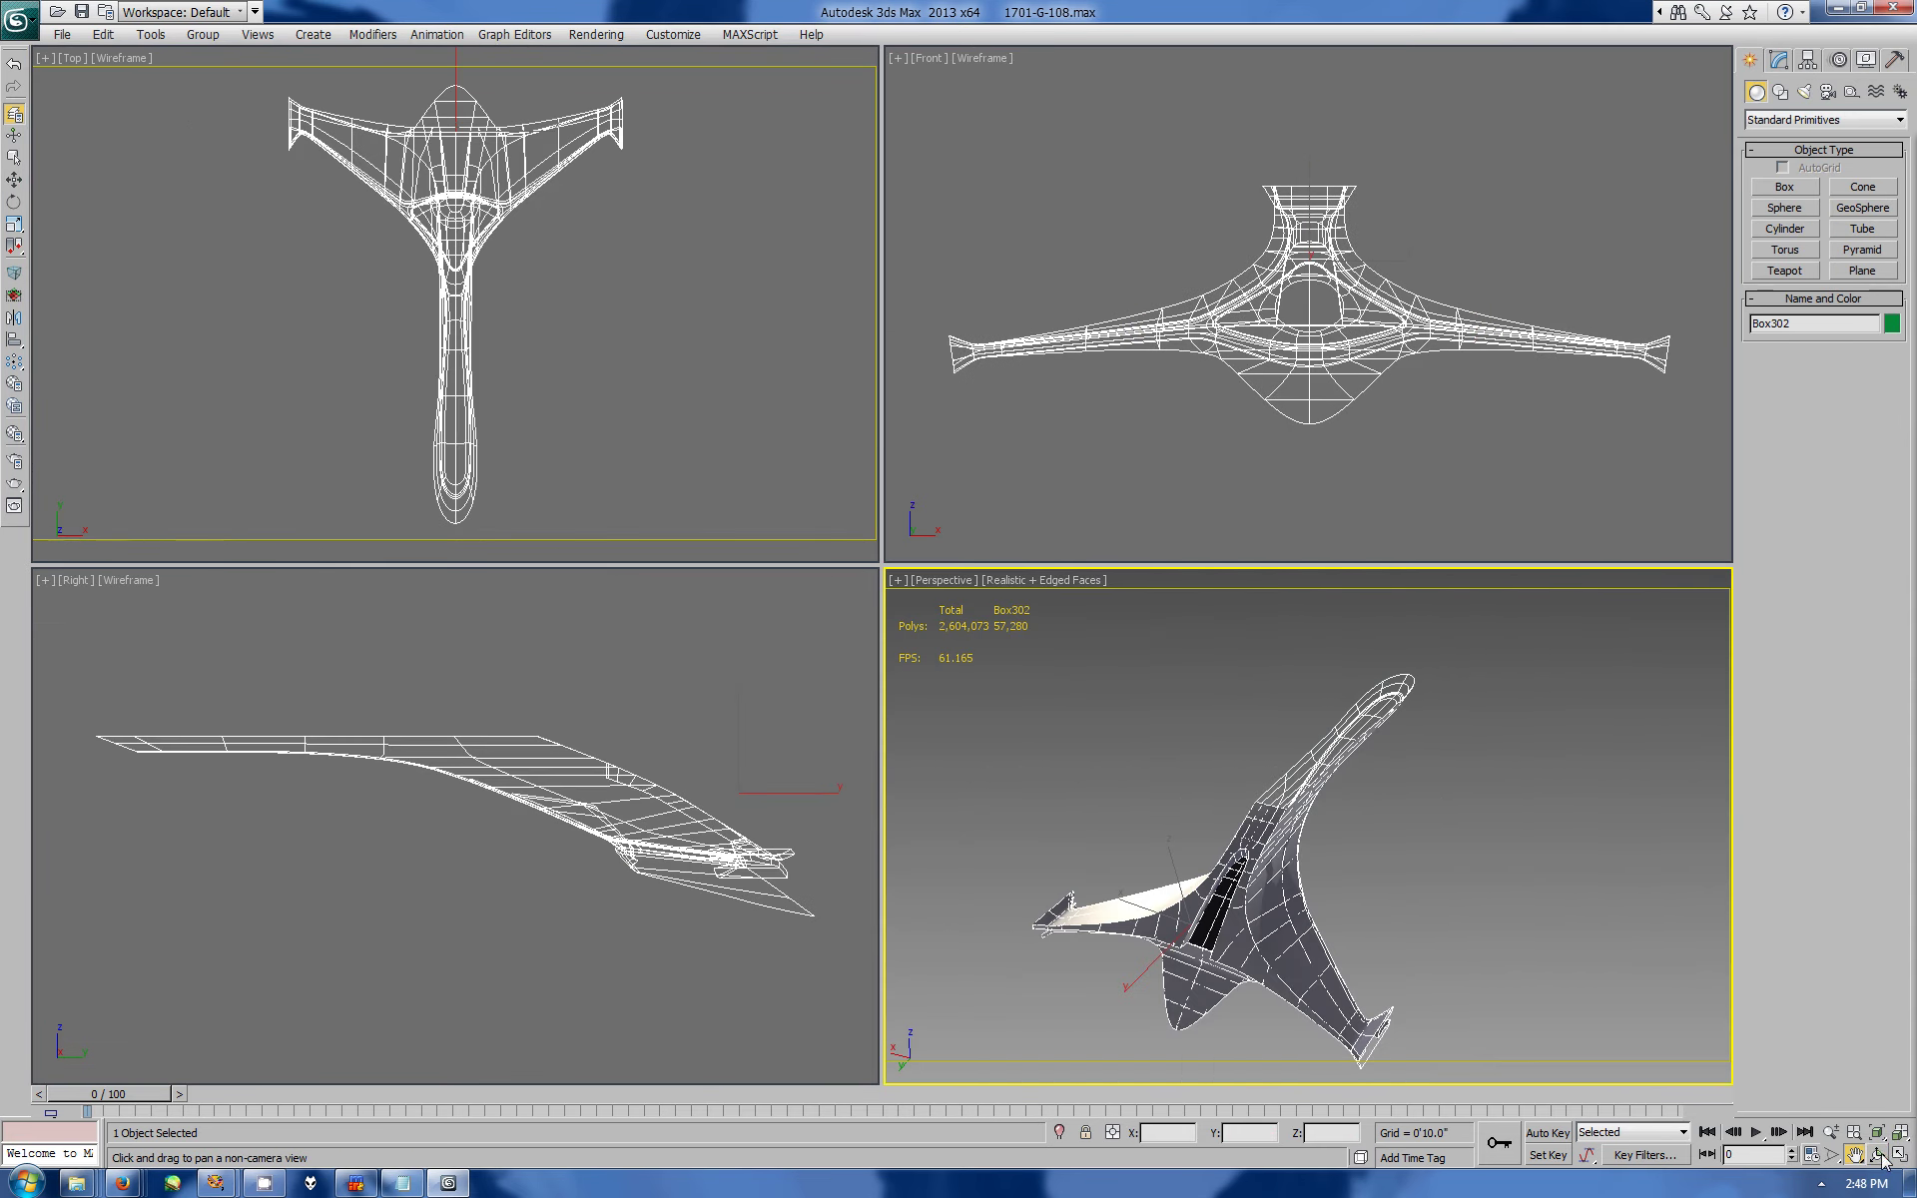
click(1877, 1155)
scroll(1283, 779, up, 5)
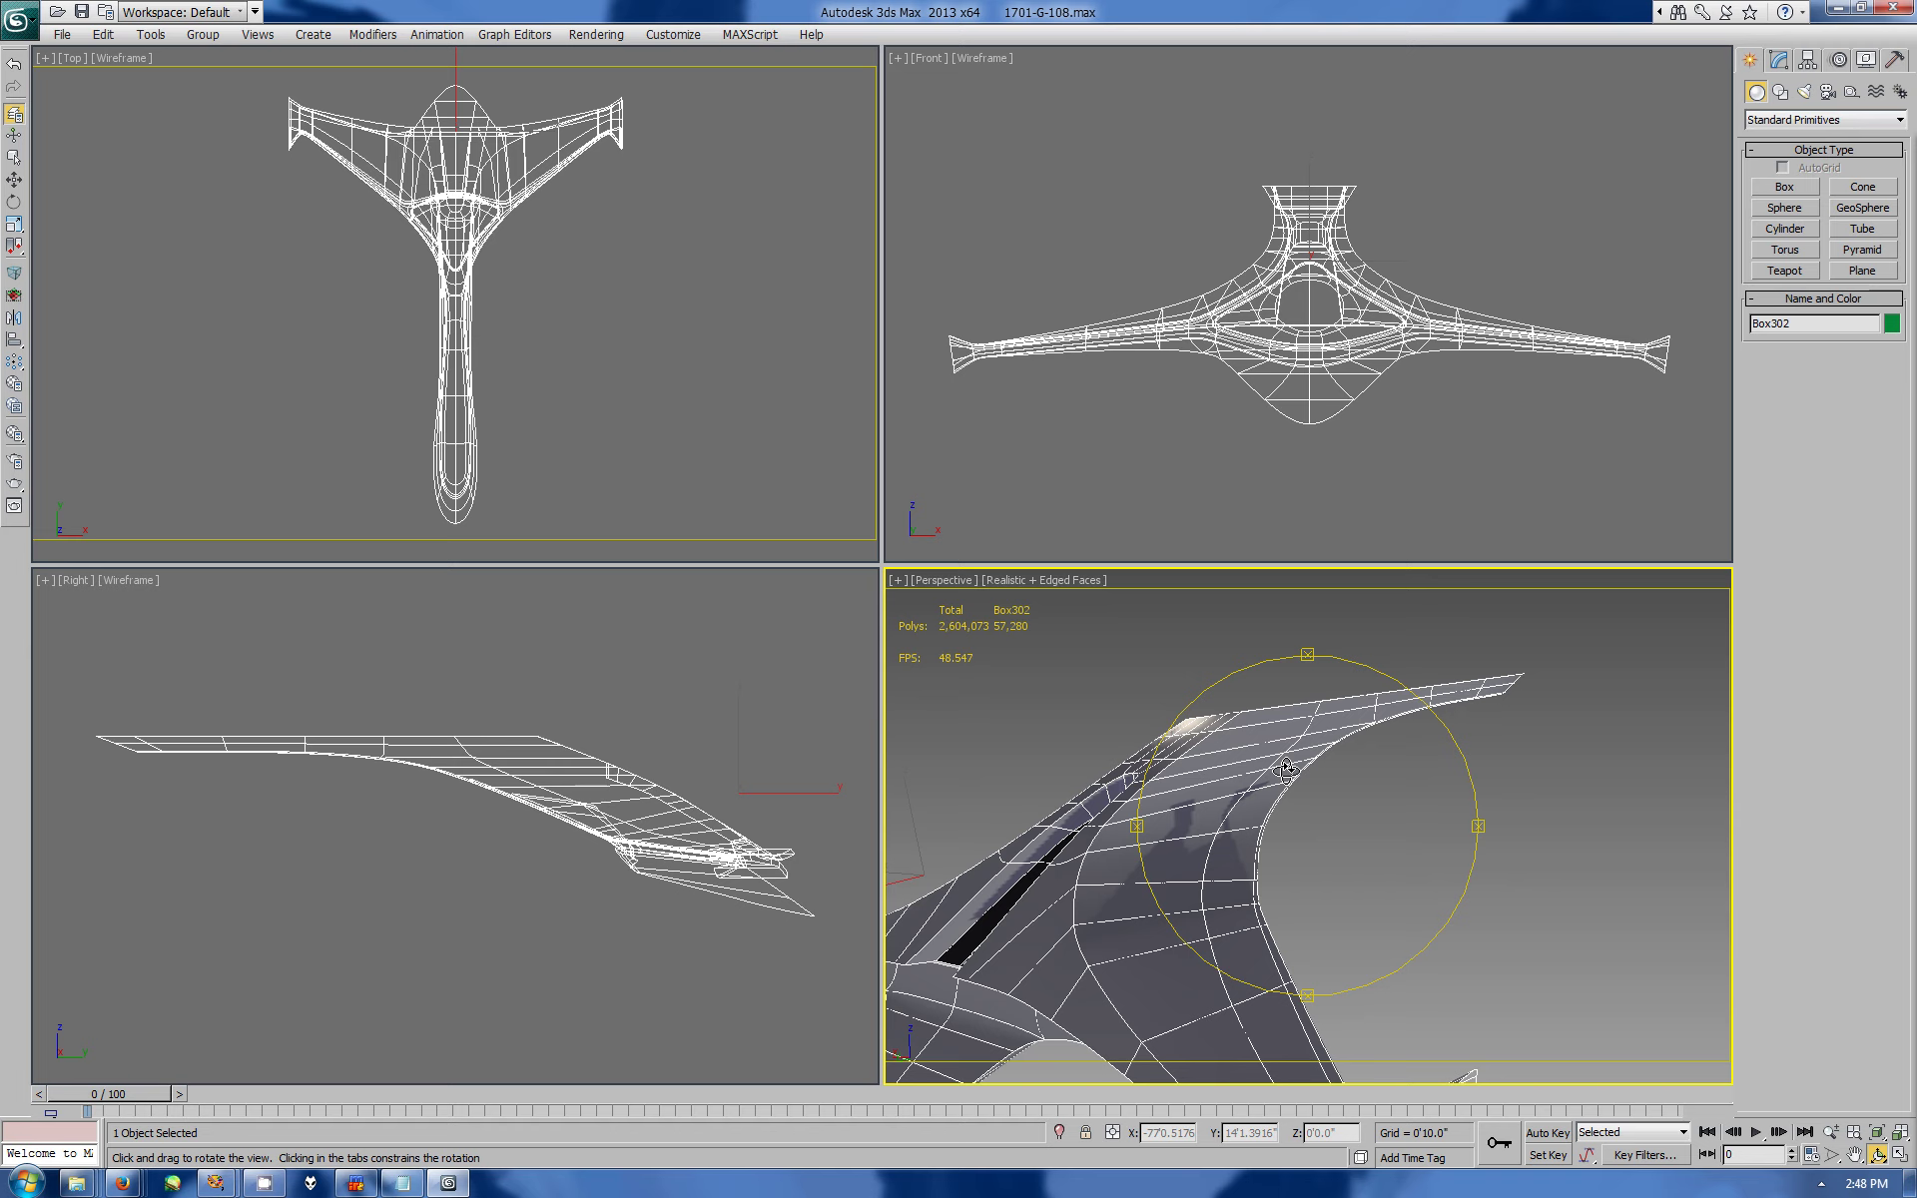
mouse_move(1299, 809)
mouse_down()
mouse_move(1302, 830)
mouse_move(1328, 759)
mouse_up()
- Maximize the Top view on the neck junction and set its shading to Realistic
key(w)
scroll(454, 299, up, 5)
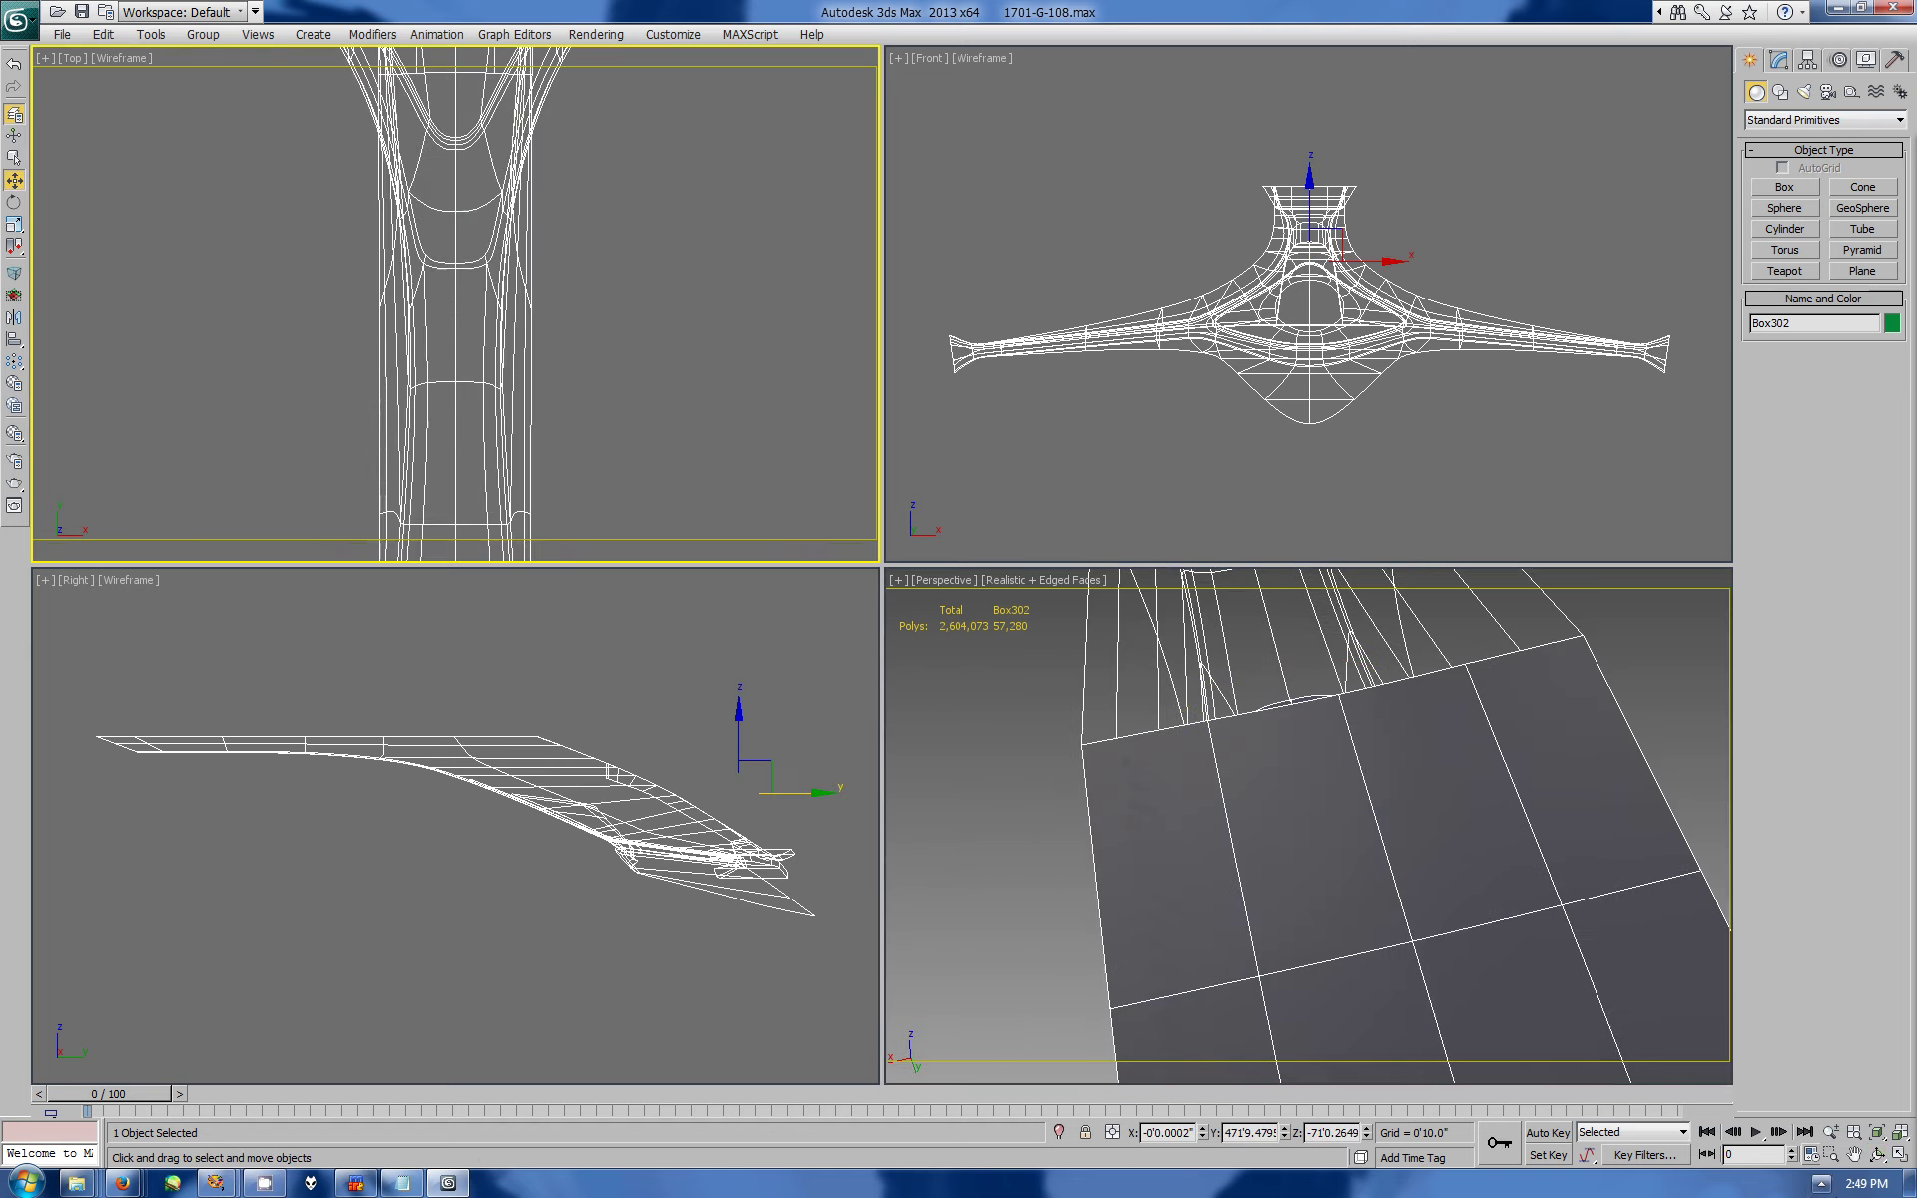
key(alt+w)
scroll(912, 539, up, 3)
middle_drag(912, 539, 912, 669)
click(122, 58)
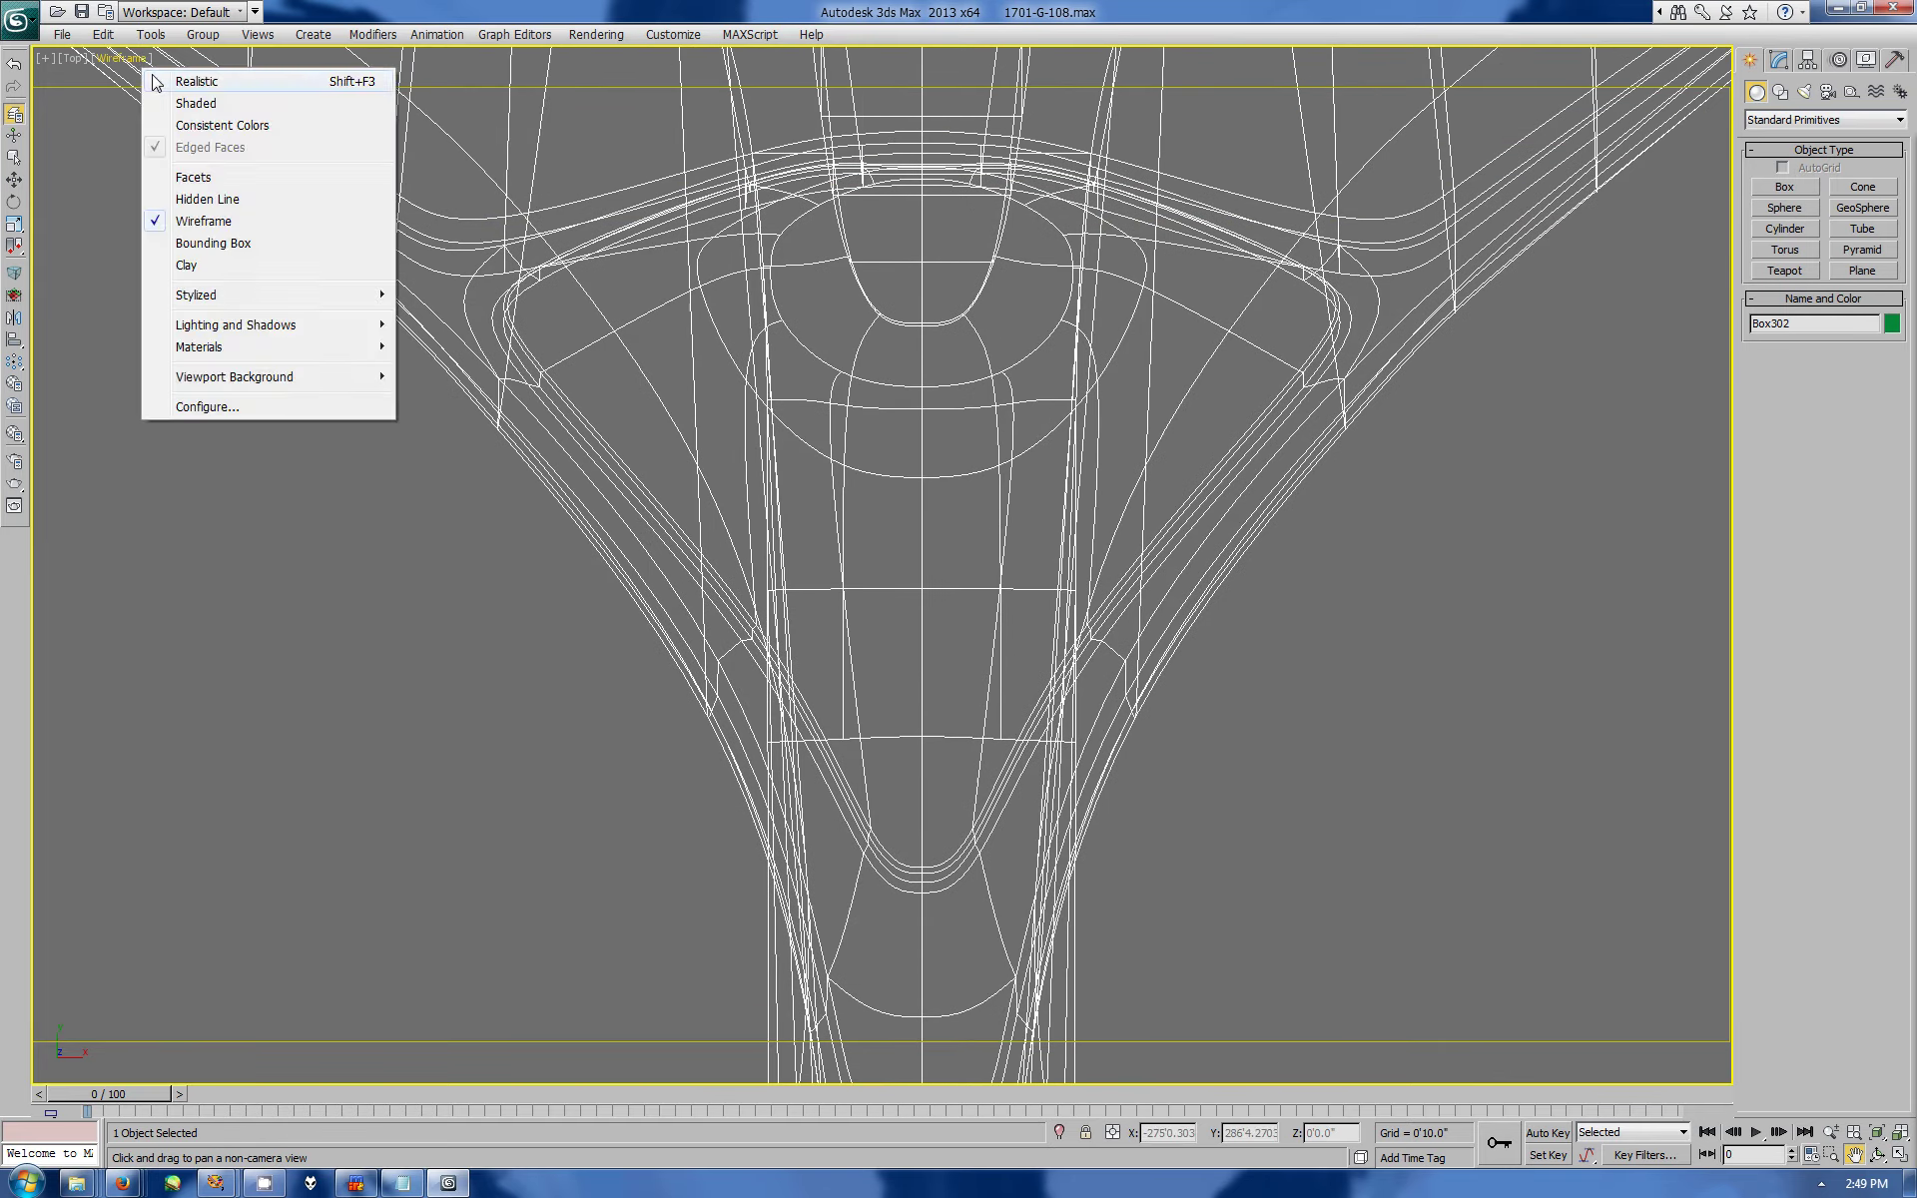
scroll(950, 483, up, 2)
scroll(949, 483, up, 2)
- Unhide all objects and make the saucer sphere see-through with Alt+X
click(1865, 60)
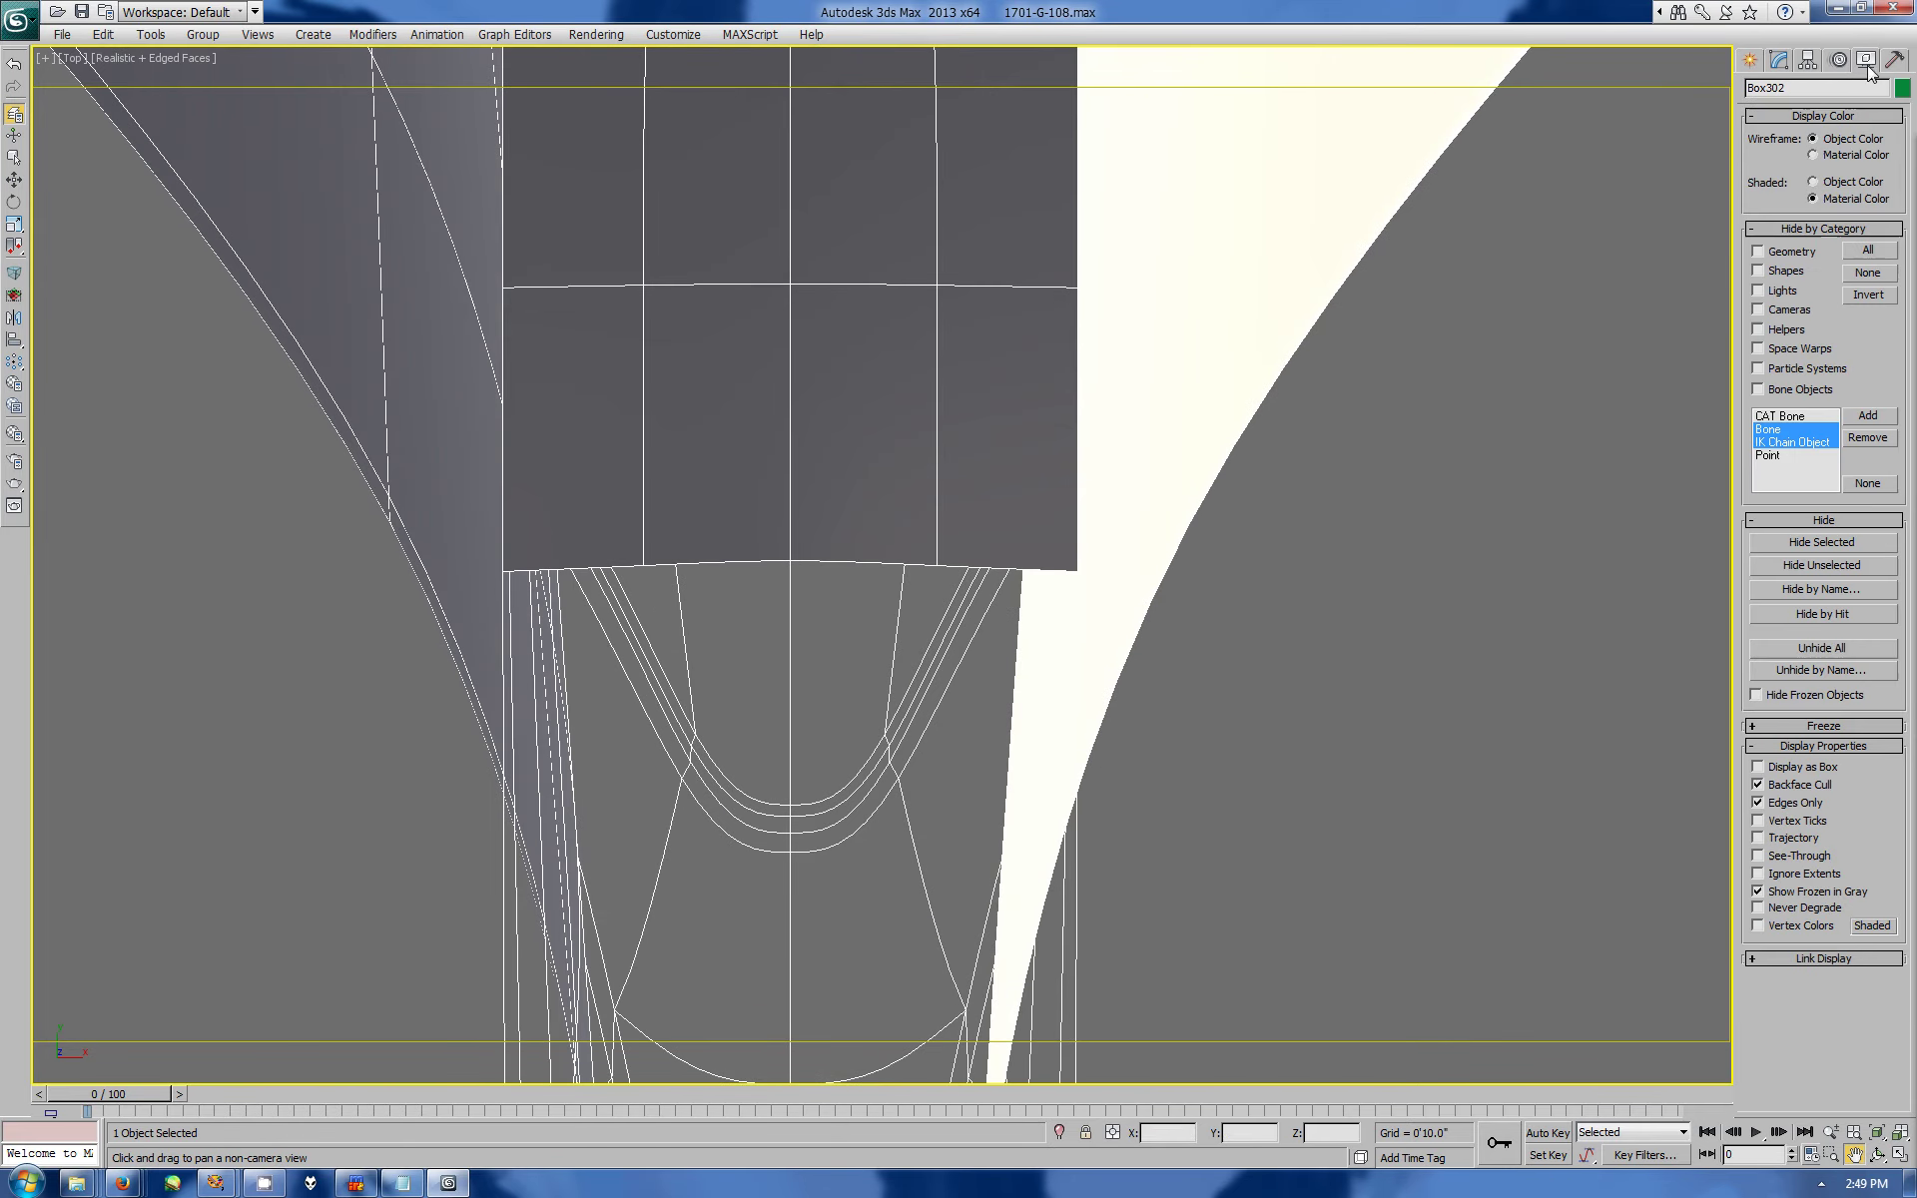
click(1821, 647)
key(w)
click(1583, 667)
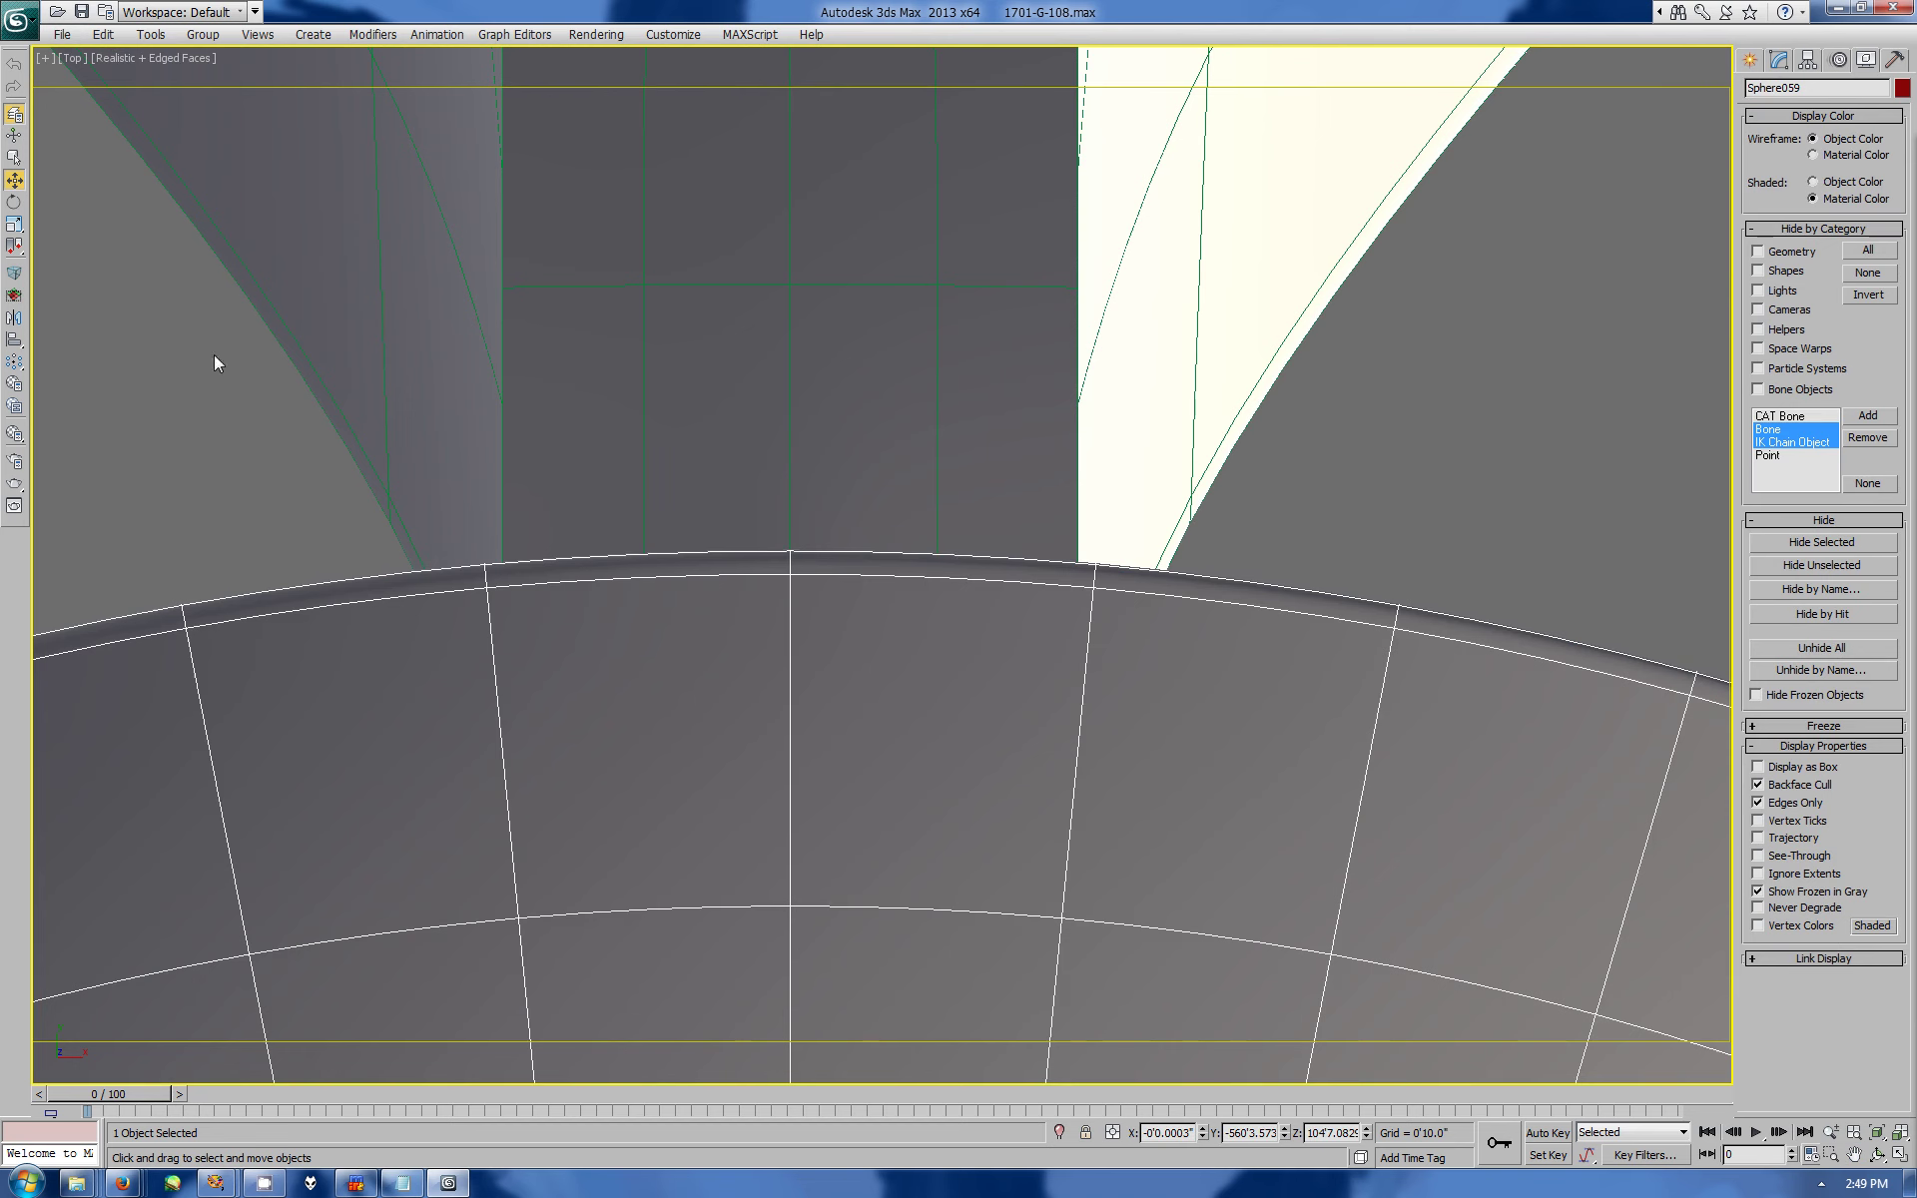
key(alt+x)
- Reselect the hull and select vertex 63 at the strip's end in Editable Poly vertex level
click(735, 855)
scroll(895, 568, up, 3)
click(1780, 62)
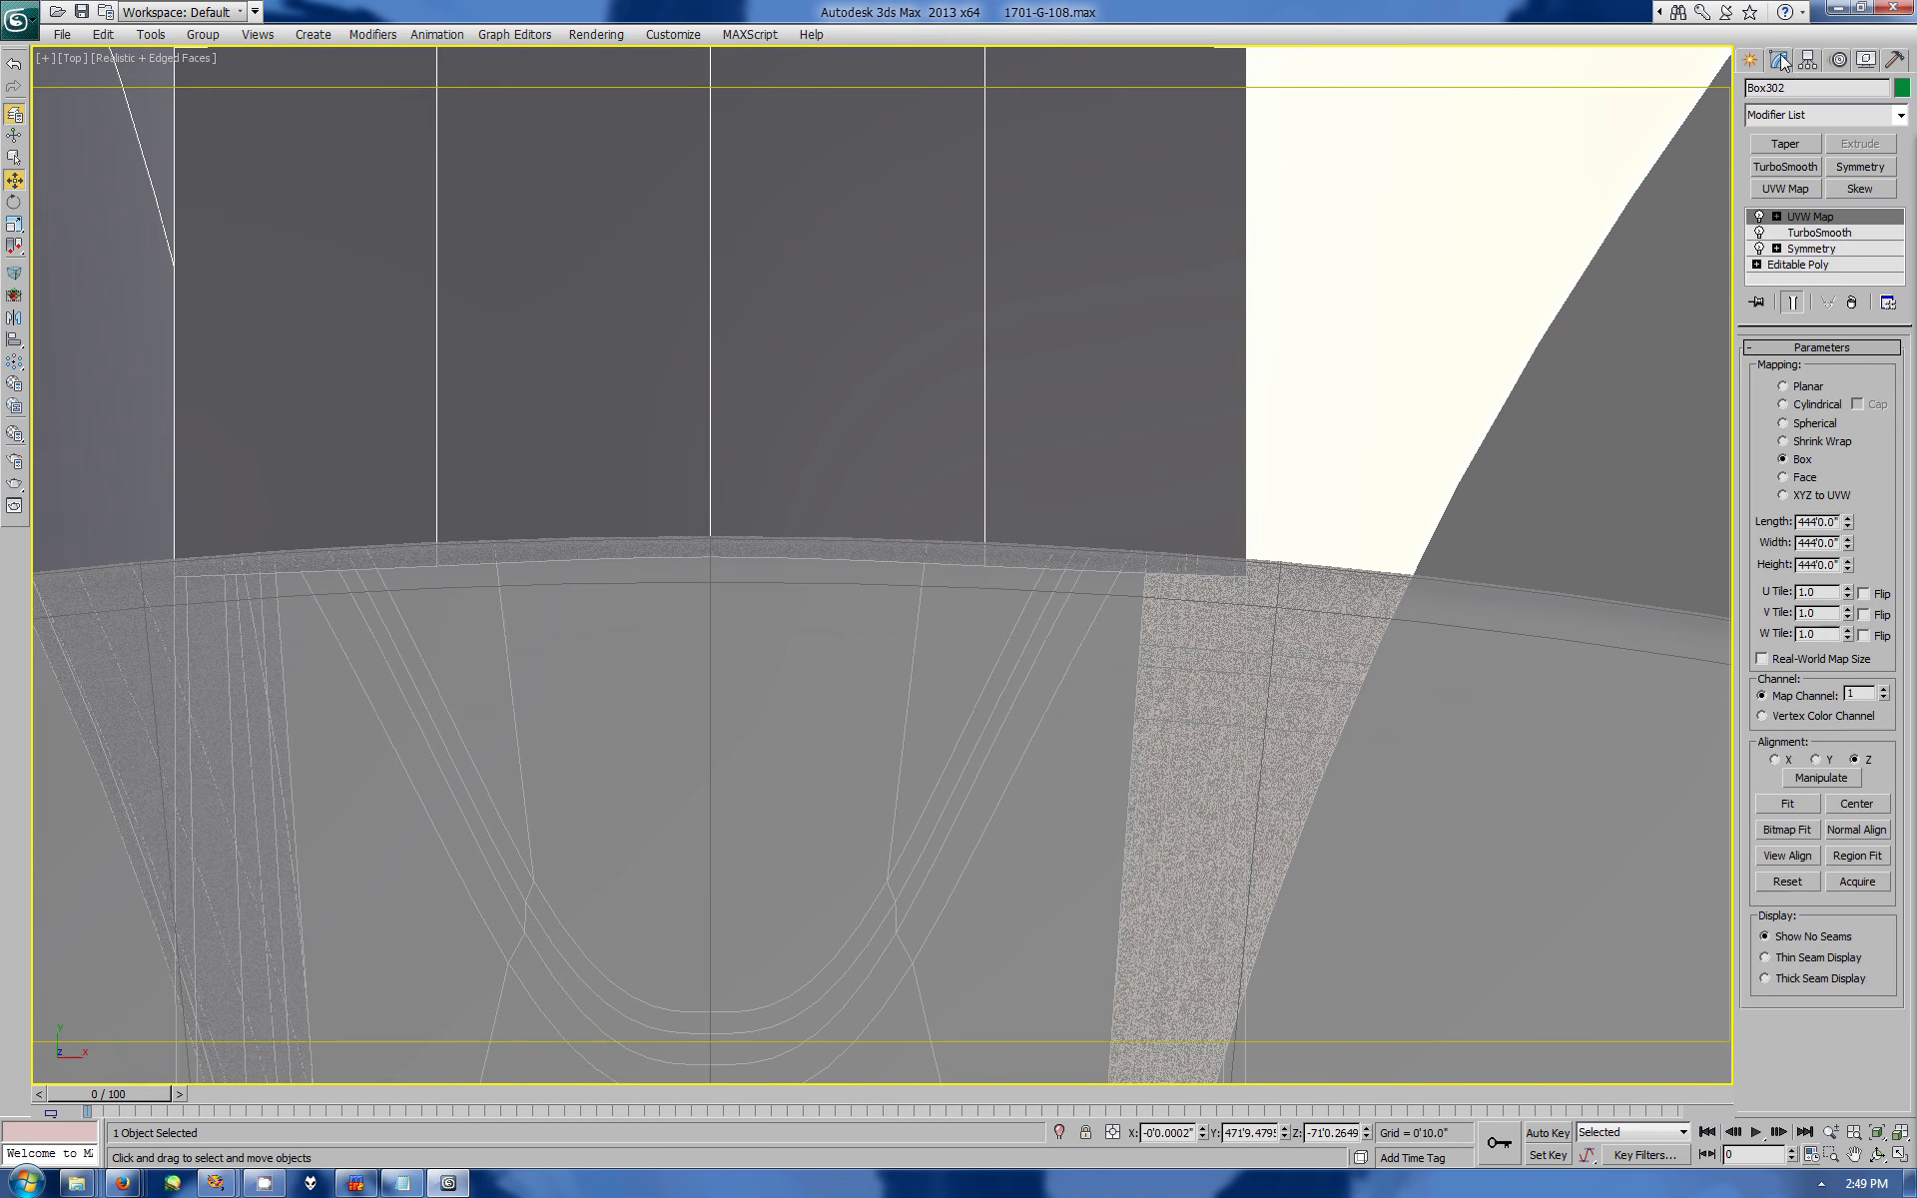
click(1797, 265)
click(1770, 369)
click(986, 549)
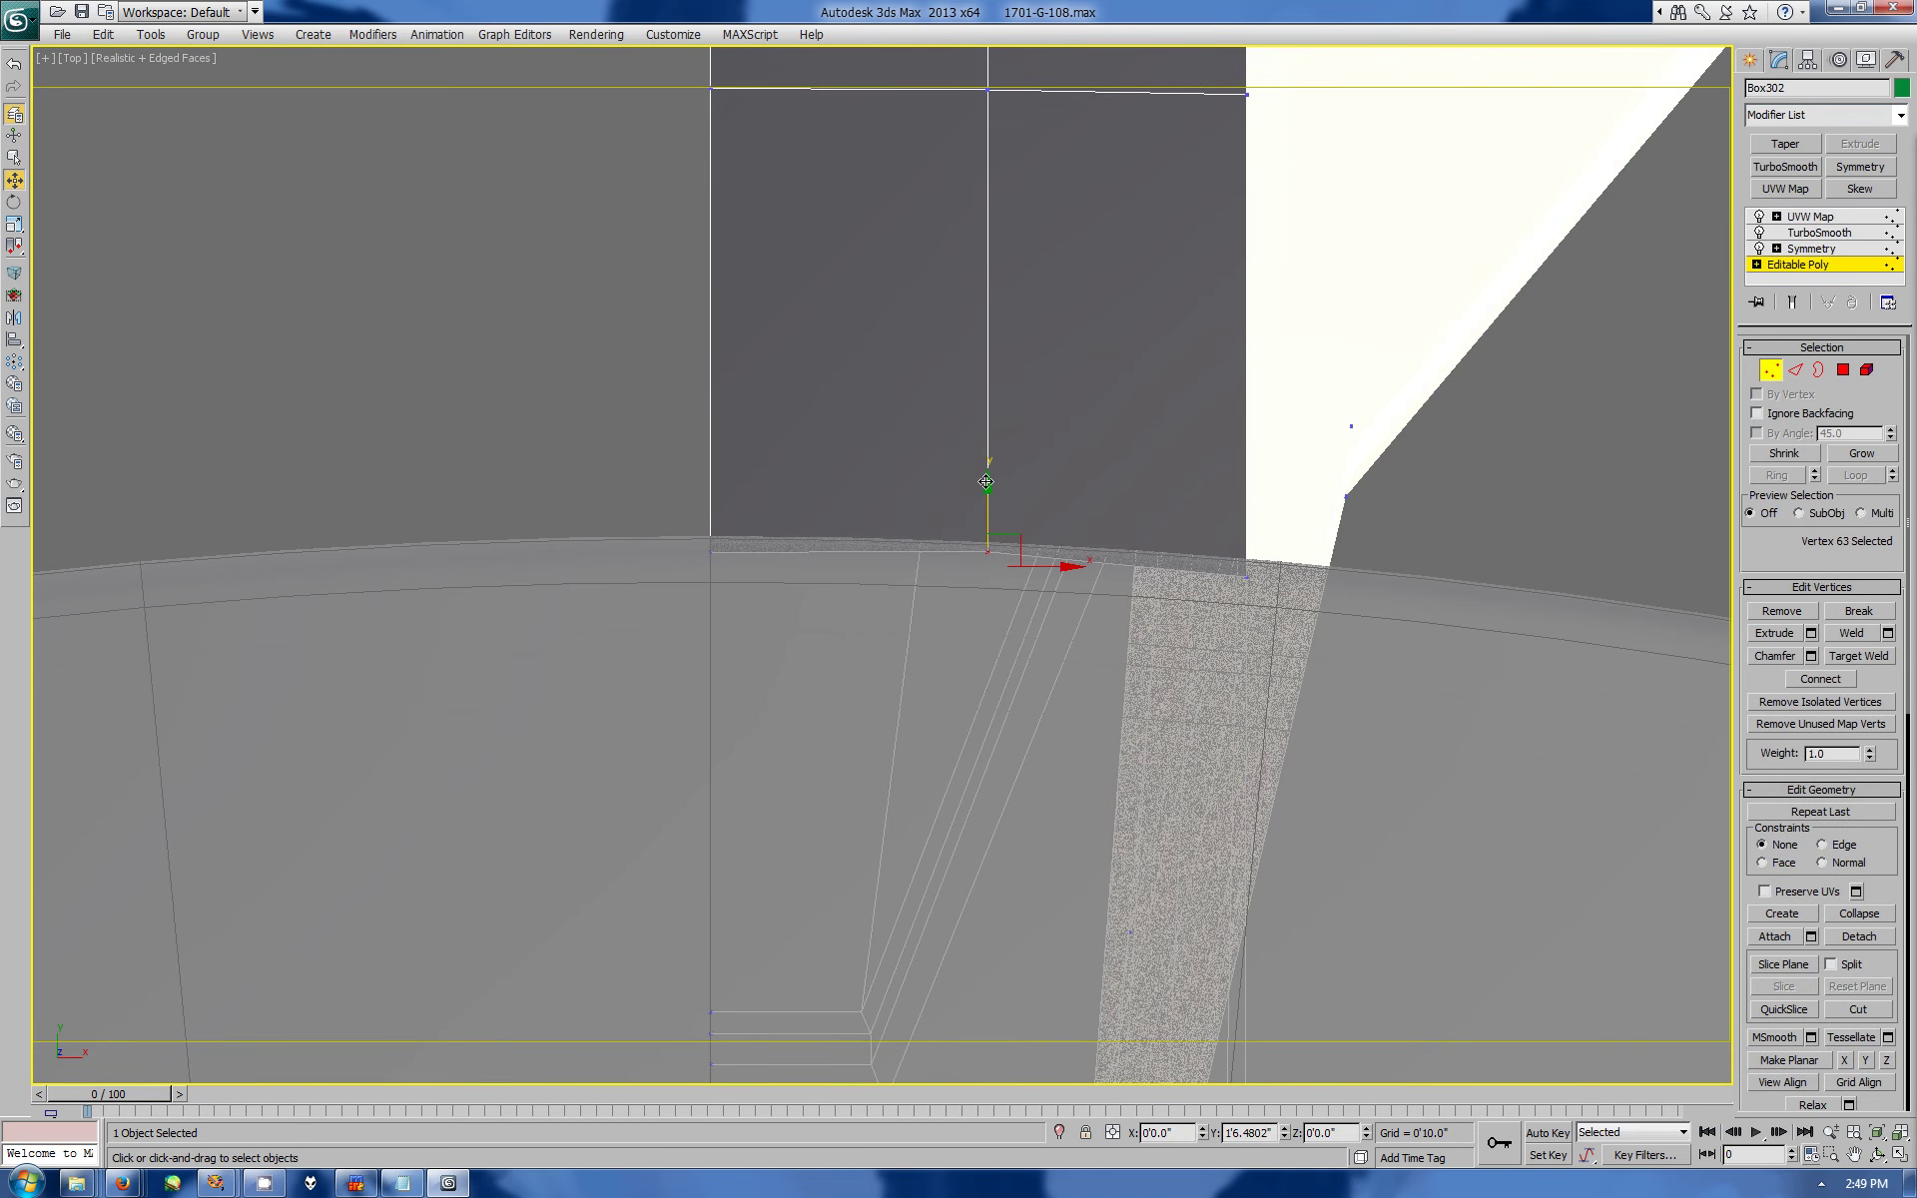
- With Show End Result on, nudge the strip-edge vertex slightly along Y at the saucer rim
click(1791, 302)
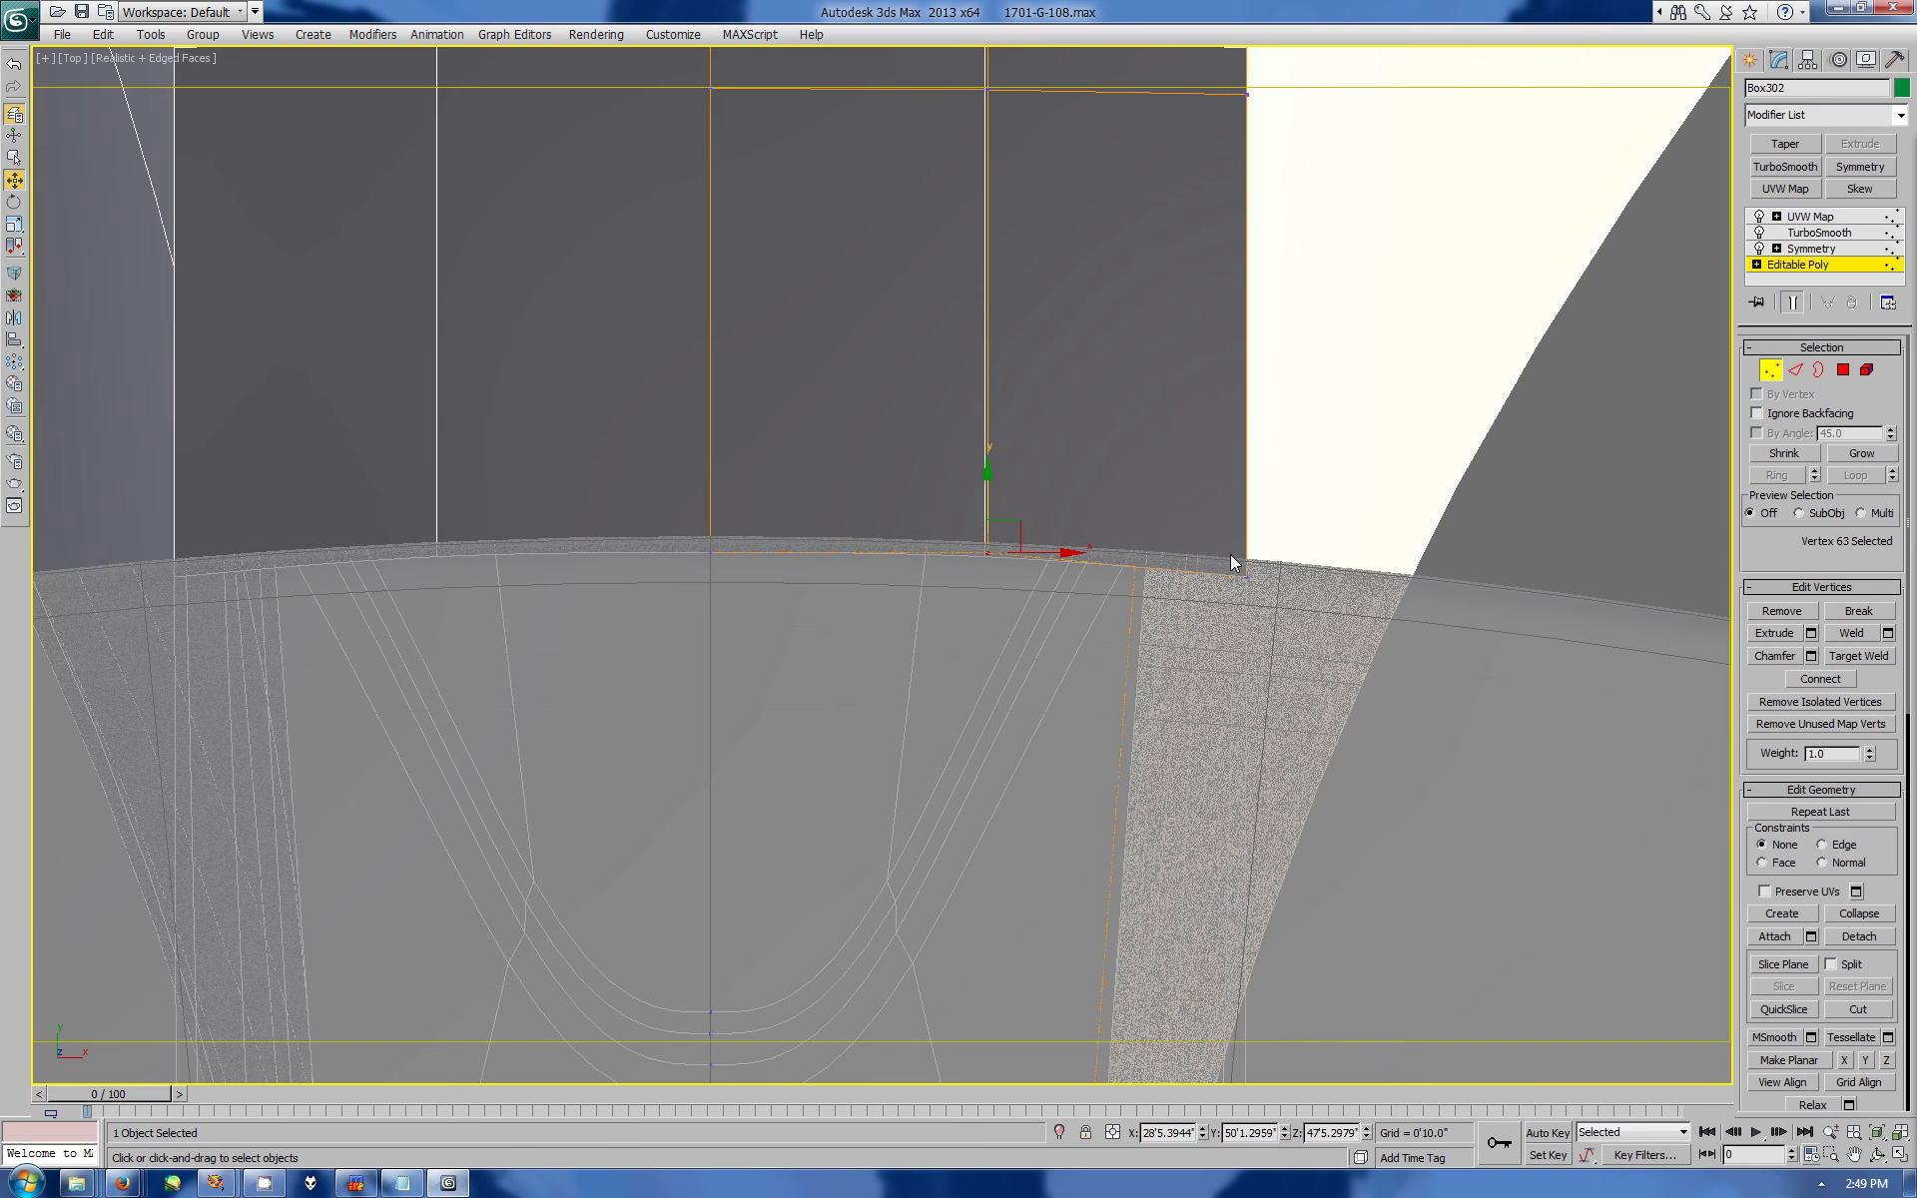
click(1244, 576)
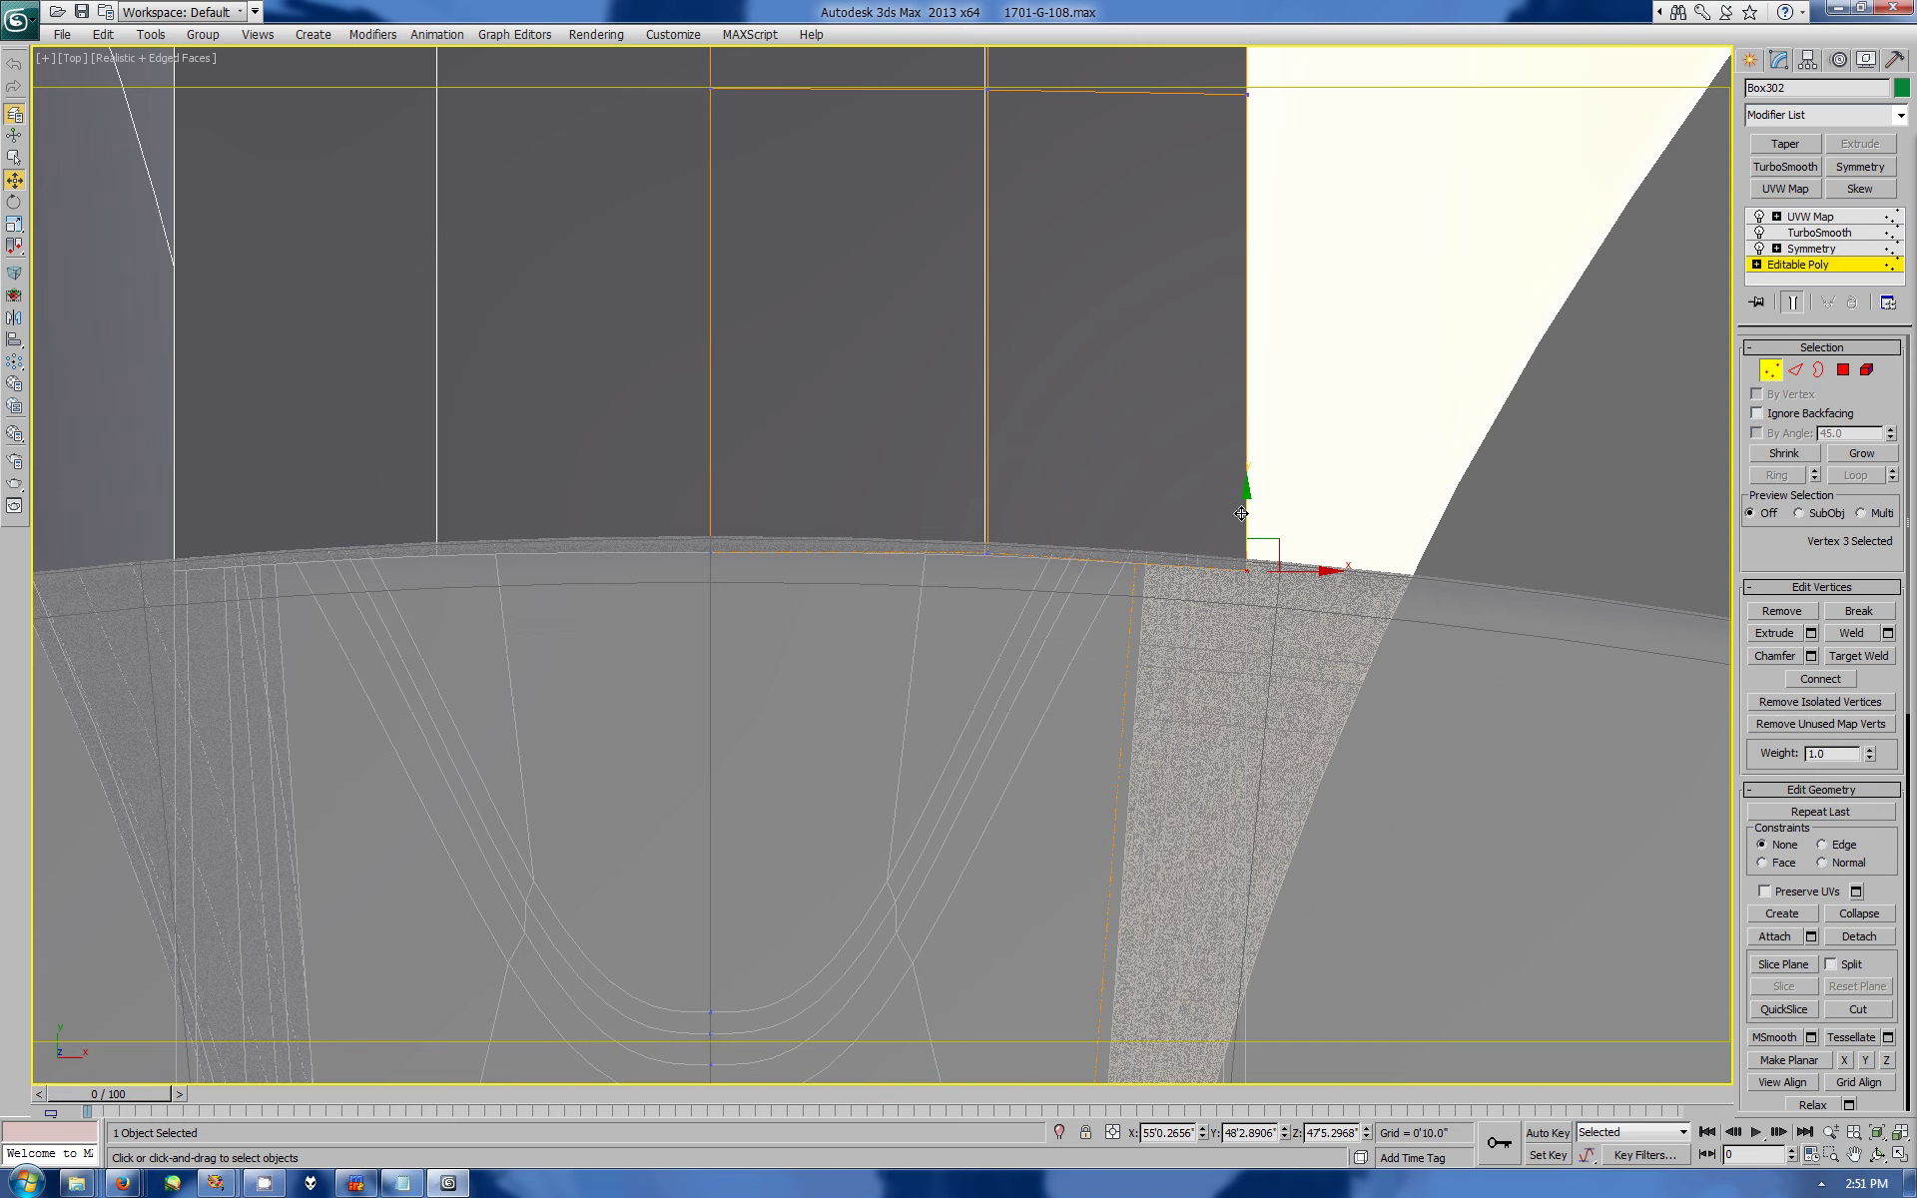
click(707, 554)
drag(715, 490, 708, 478)
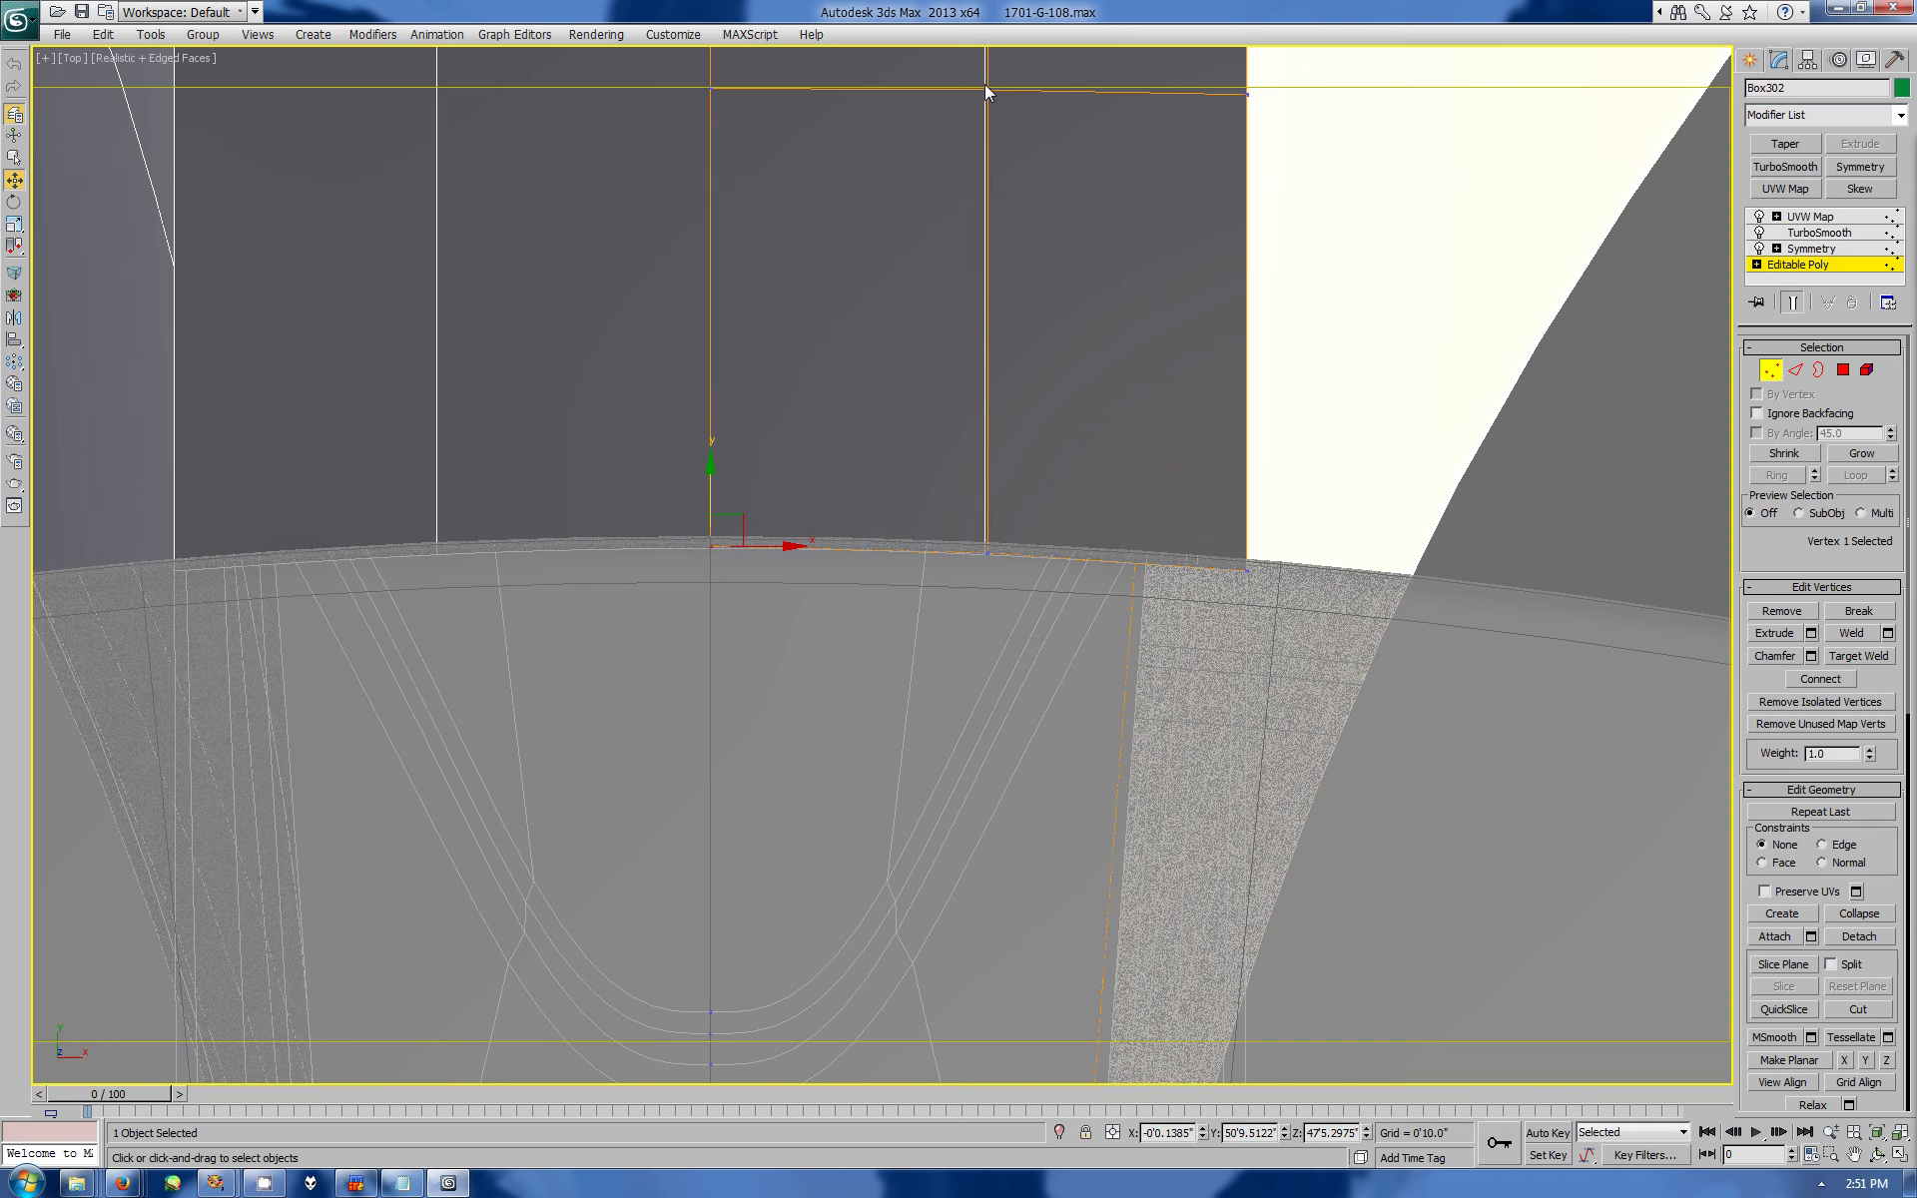
click(1749, 60)
click(1877, 1155)
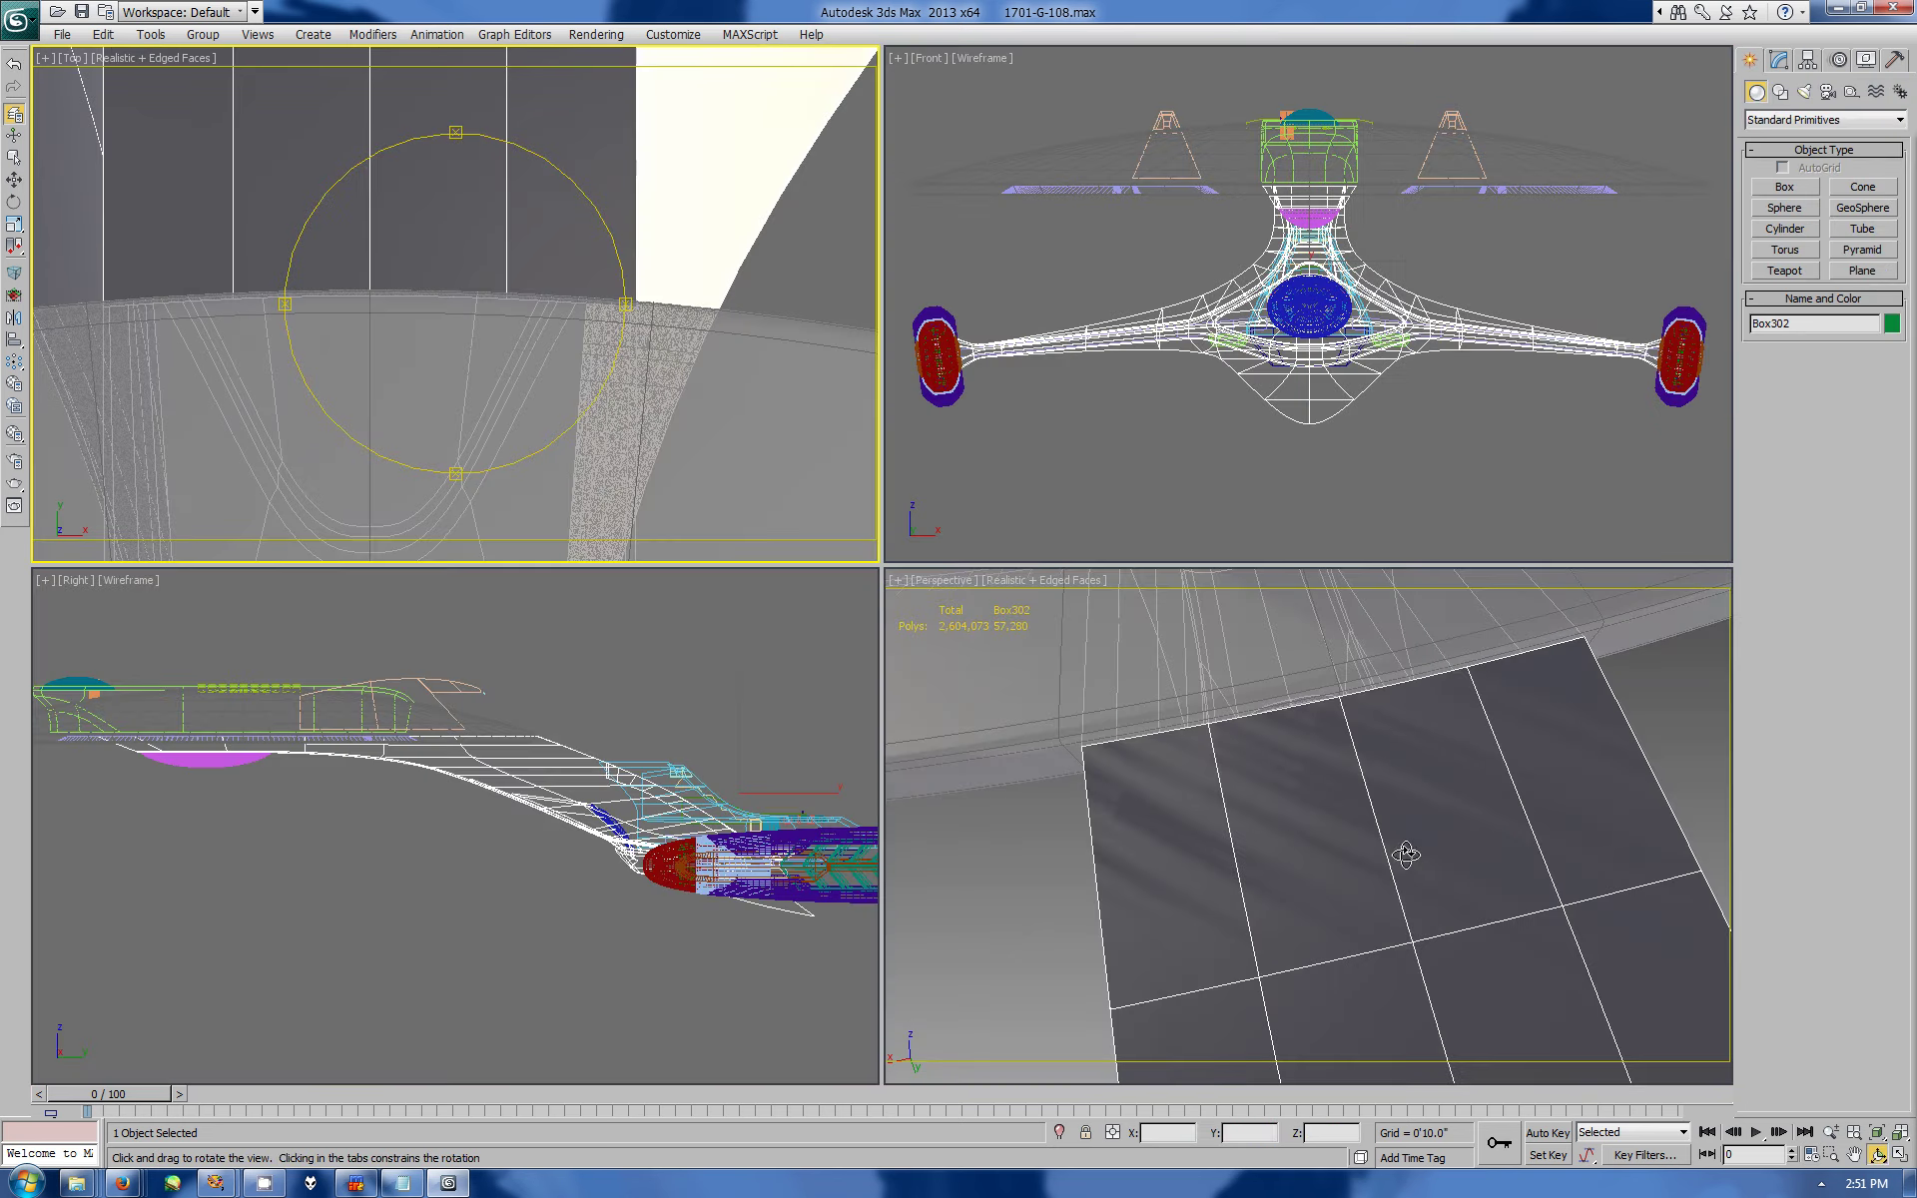
- Select the saucer sphere Sphere059, maximize the Perspective view, and orbit beneath the ship
drag(1406, 853, 1417, 861)
key(w)
click(1398, 734)
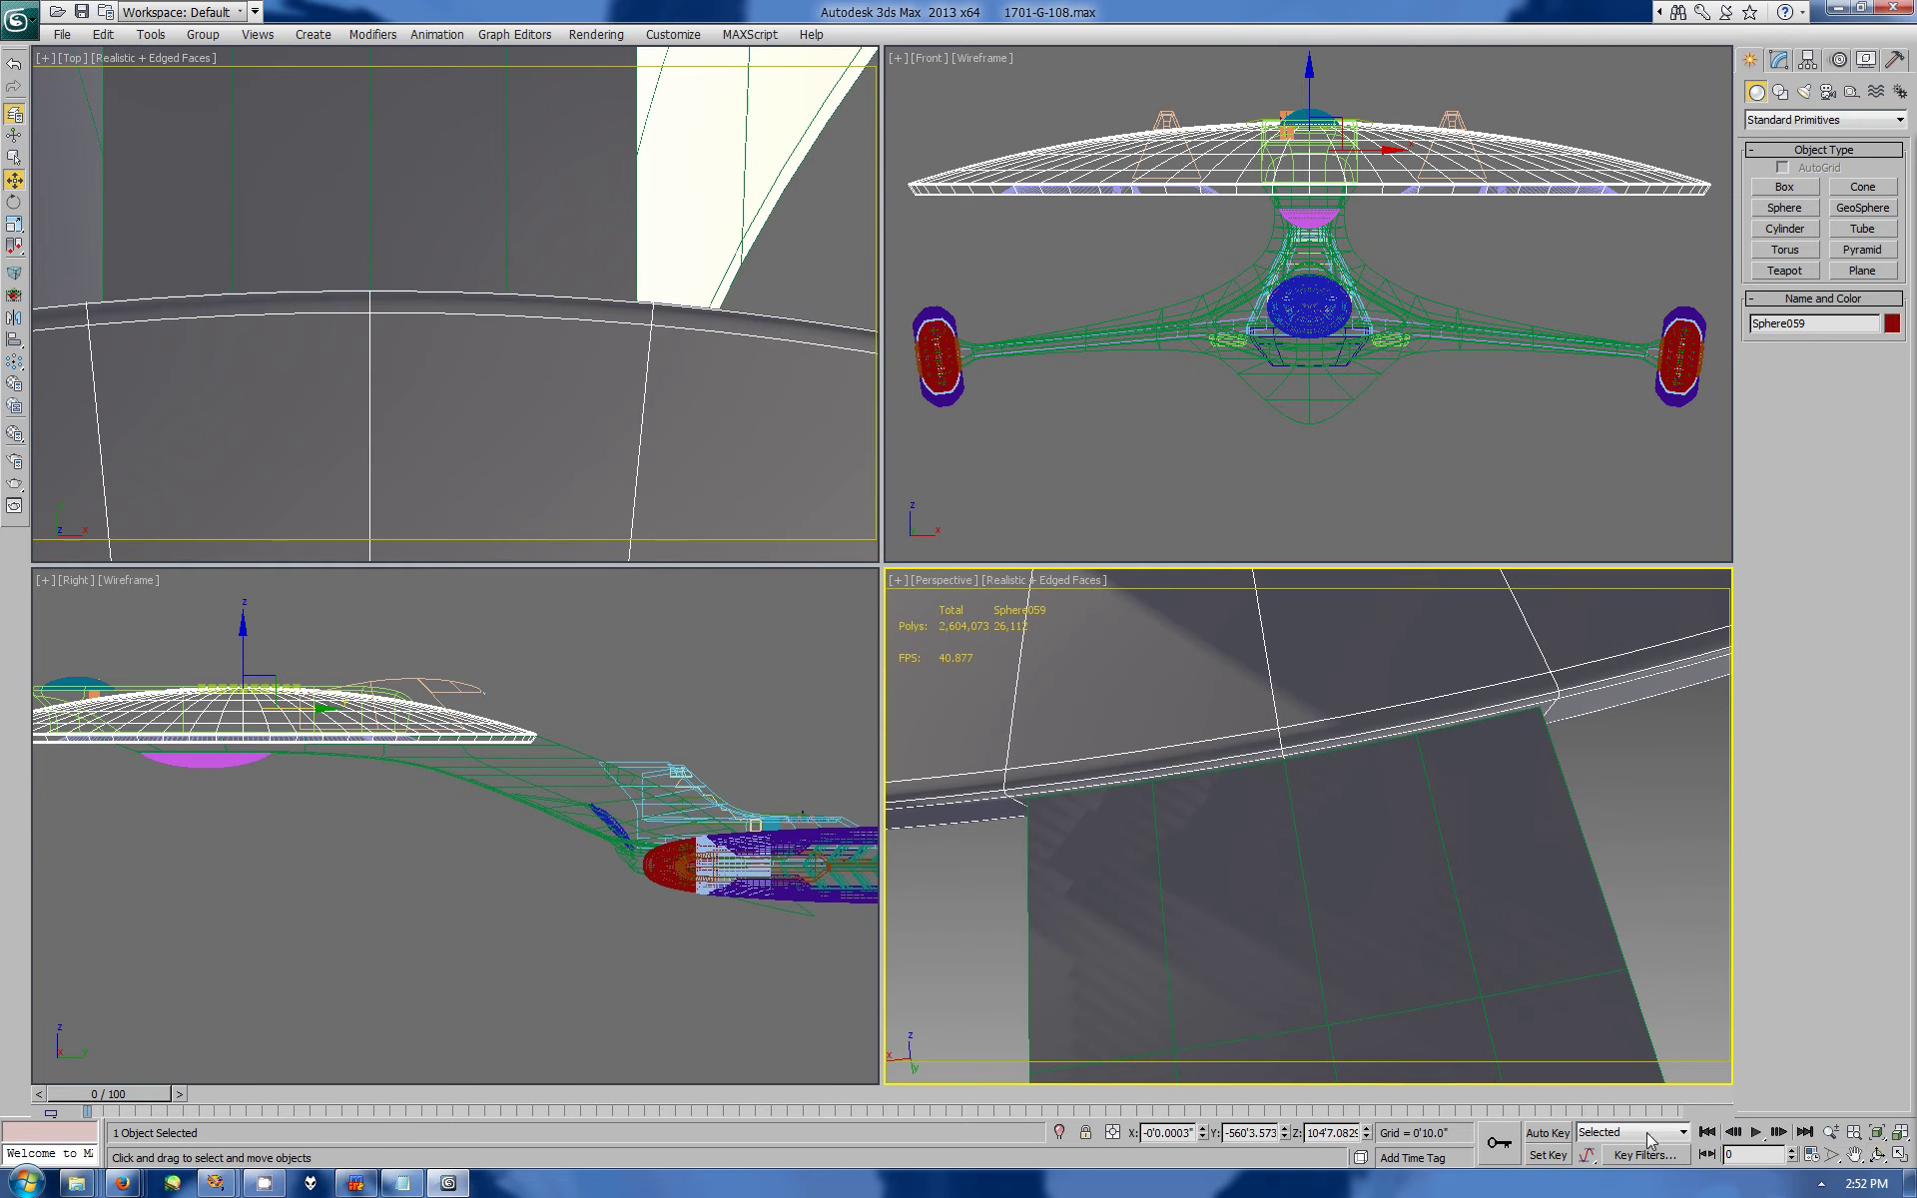
click(1899, 1155)
mouse_move(1084, 649)
mouse_down()
mouse_move(1150, 547)
mouse_move(1210, 590)
mouse_move(890, 685)
mouse_move(789, 579)
mouse_up()
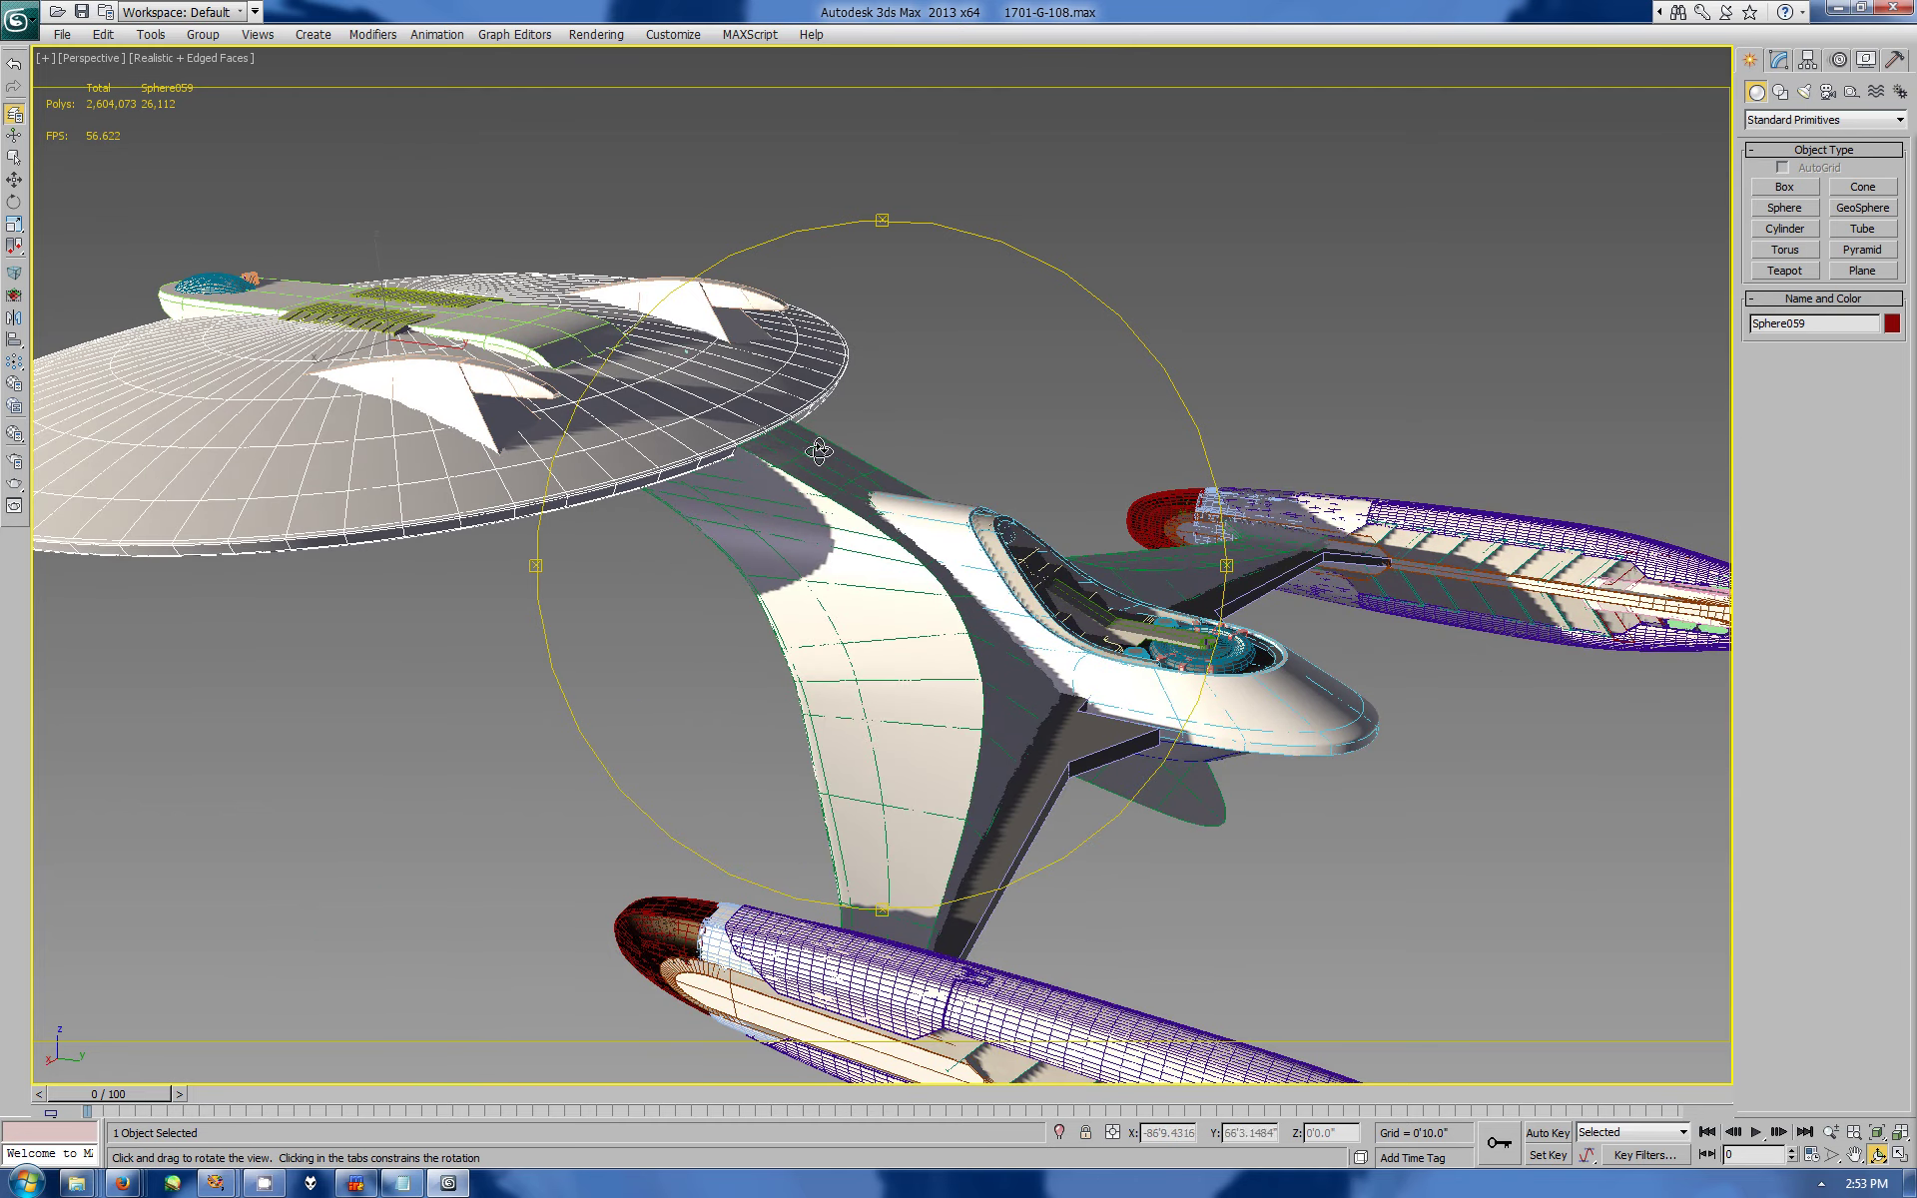
- Orbit under the ship, select Box304 and neighbouring neck parts, and zoom in on them
drag(615, 358, 939, 577)
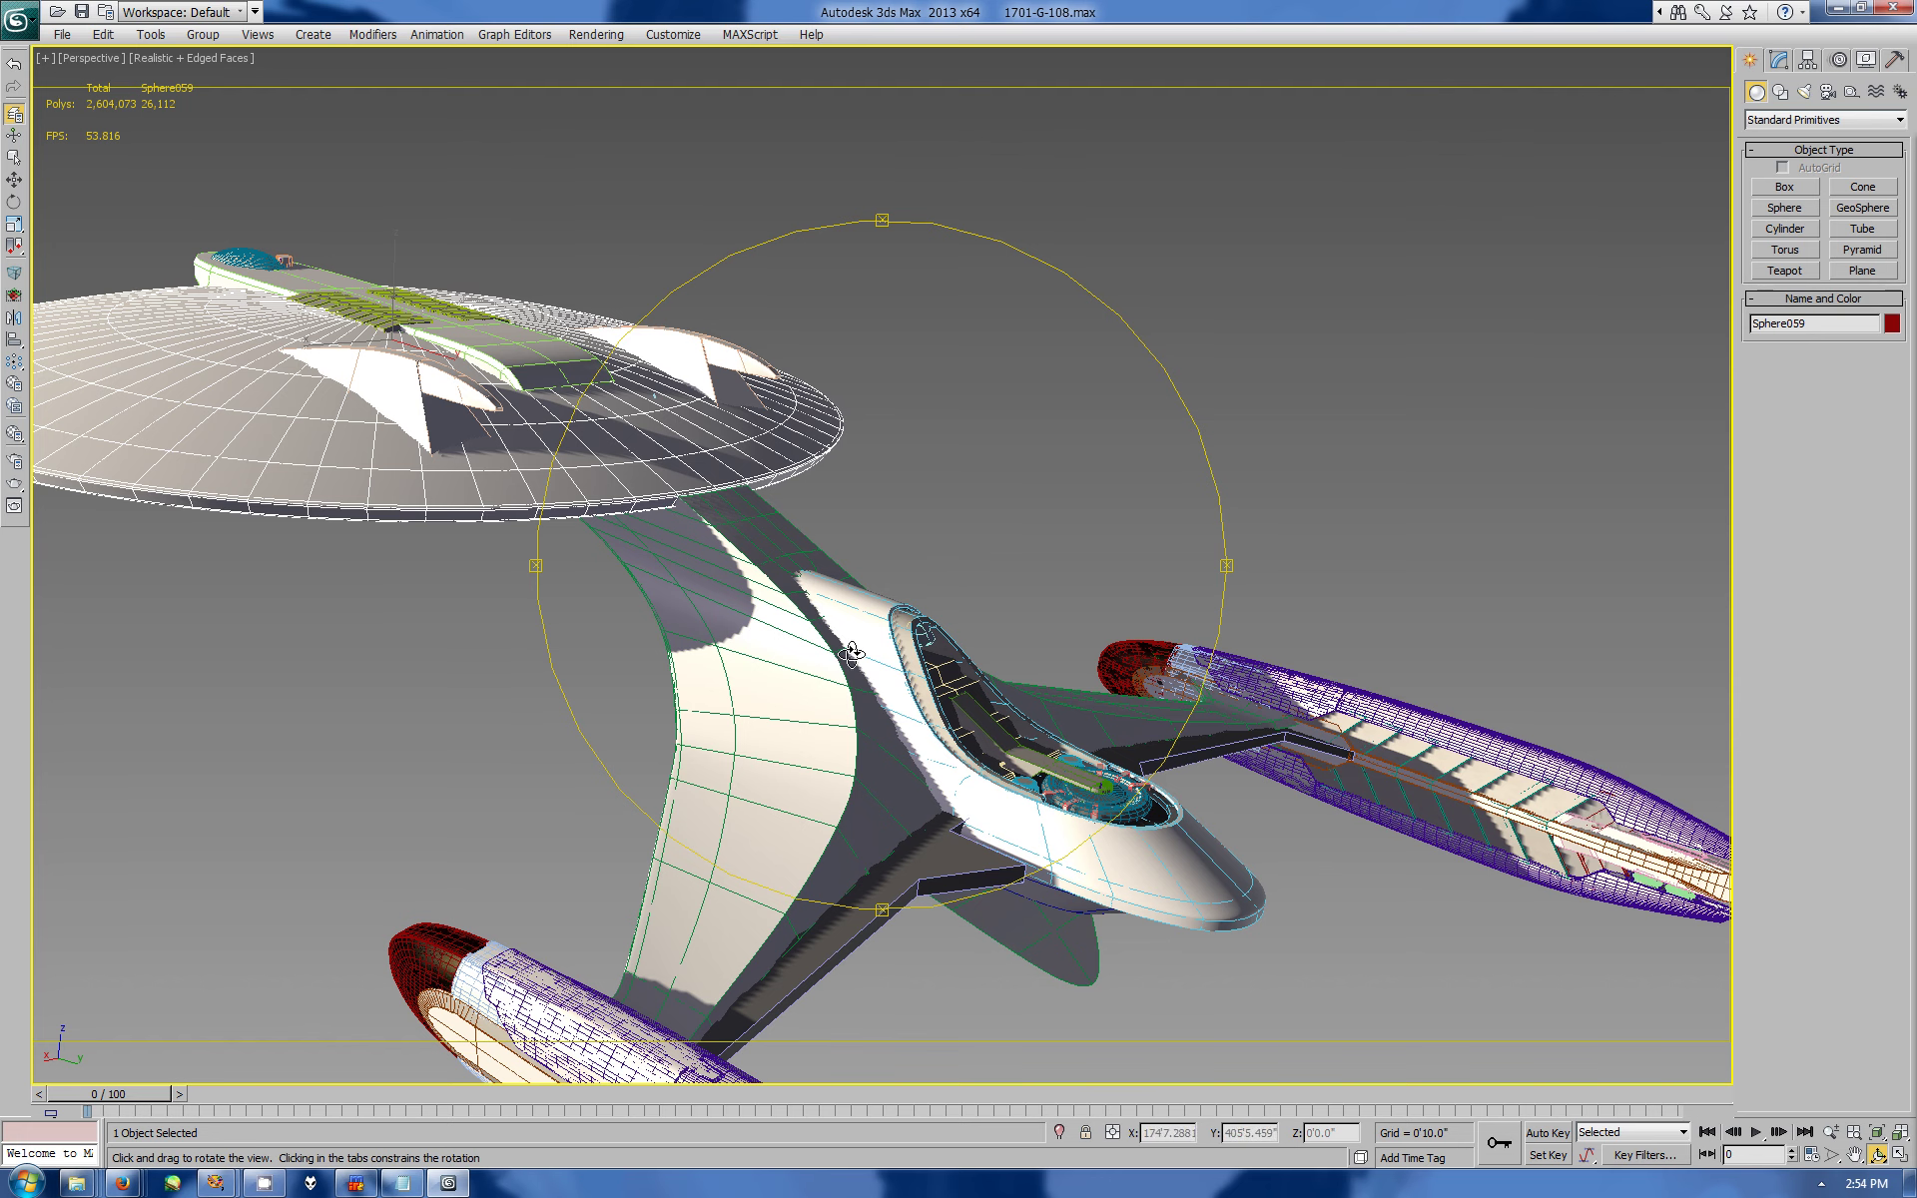
drag(841, 725, 935, 576)
key(w)
click(965, 592)
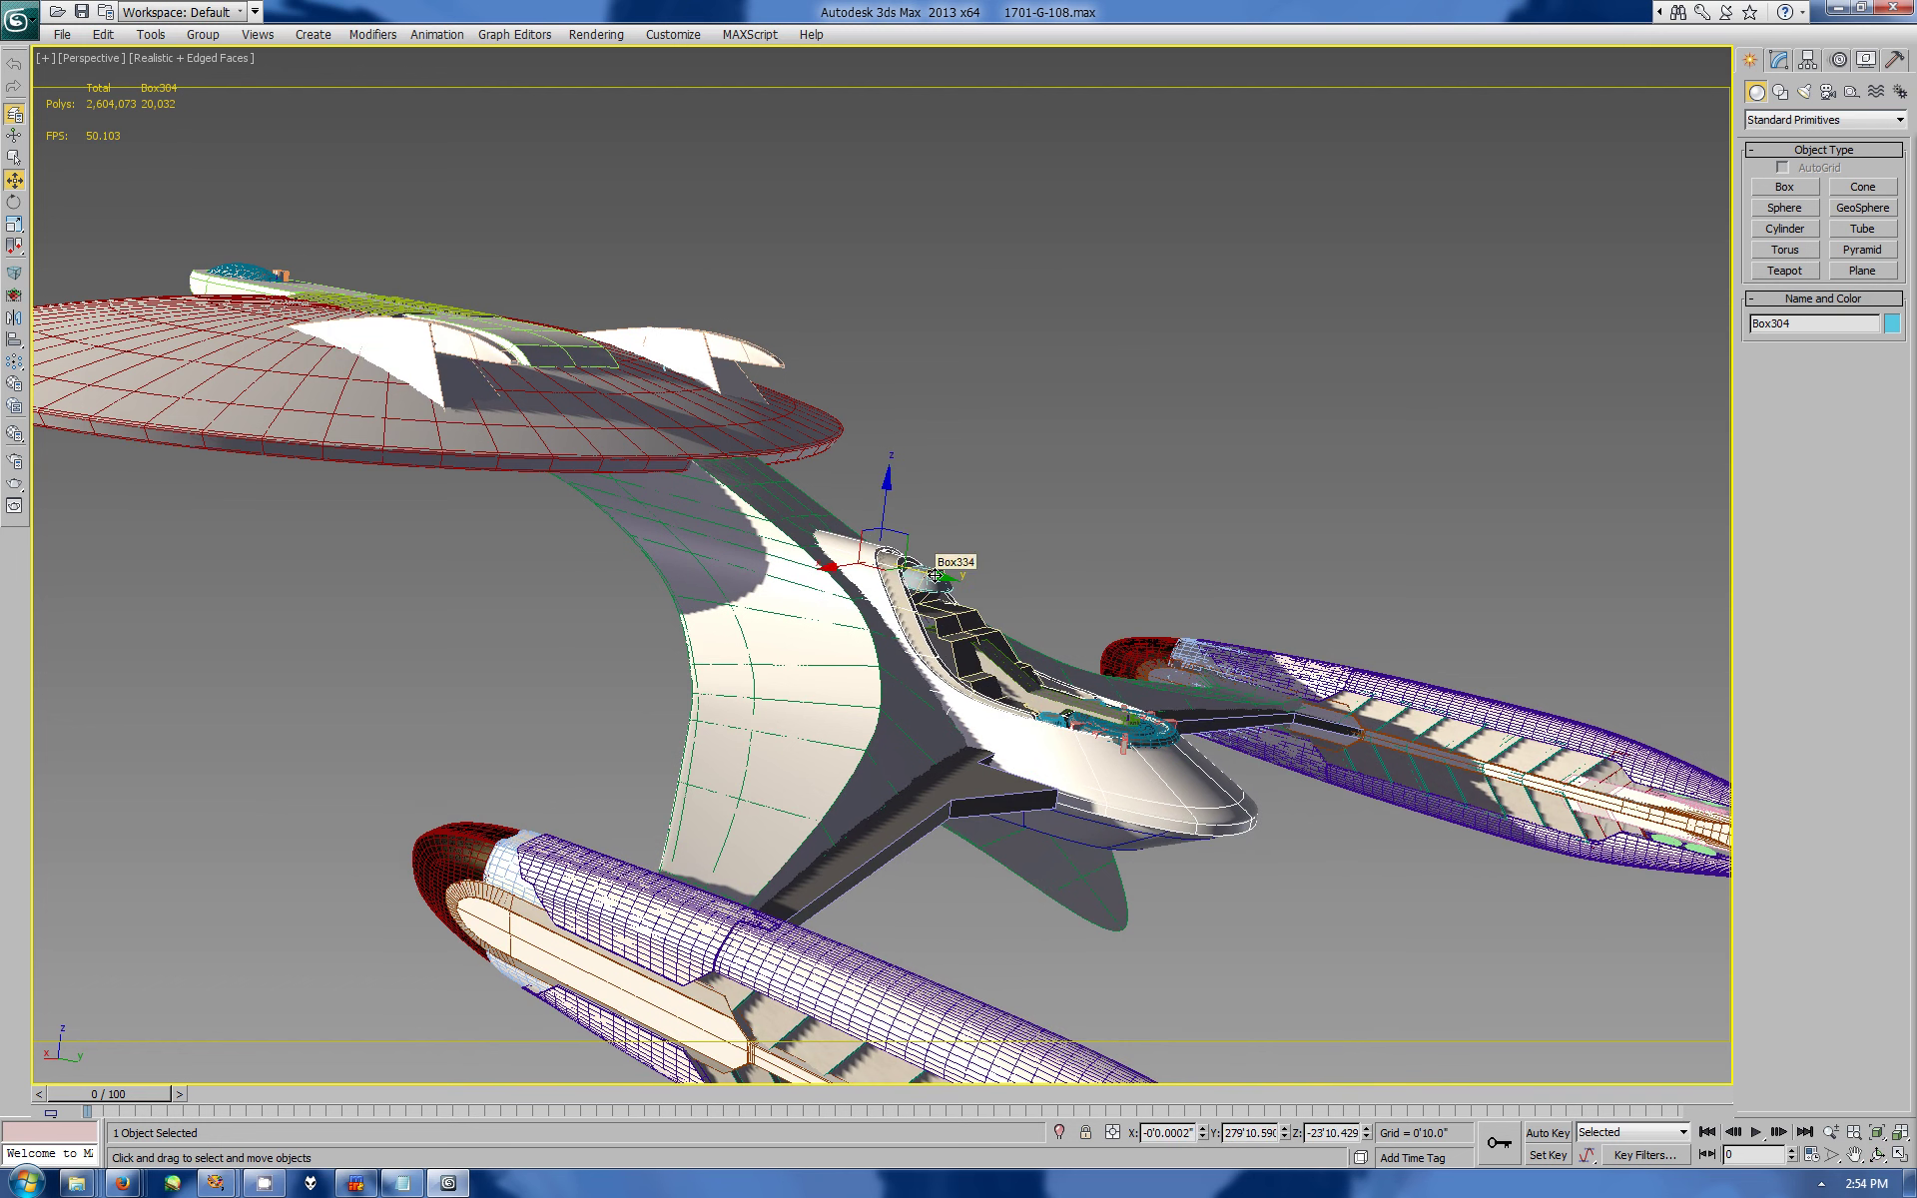
key(ctrl+z)
key(ctrl+z)
ctrl+click(1098, 730)
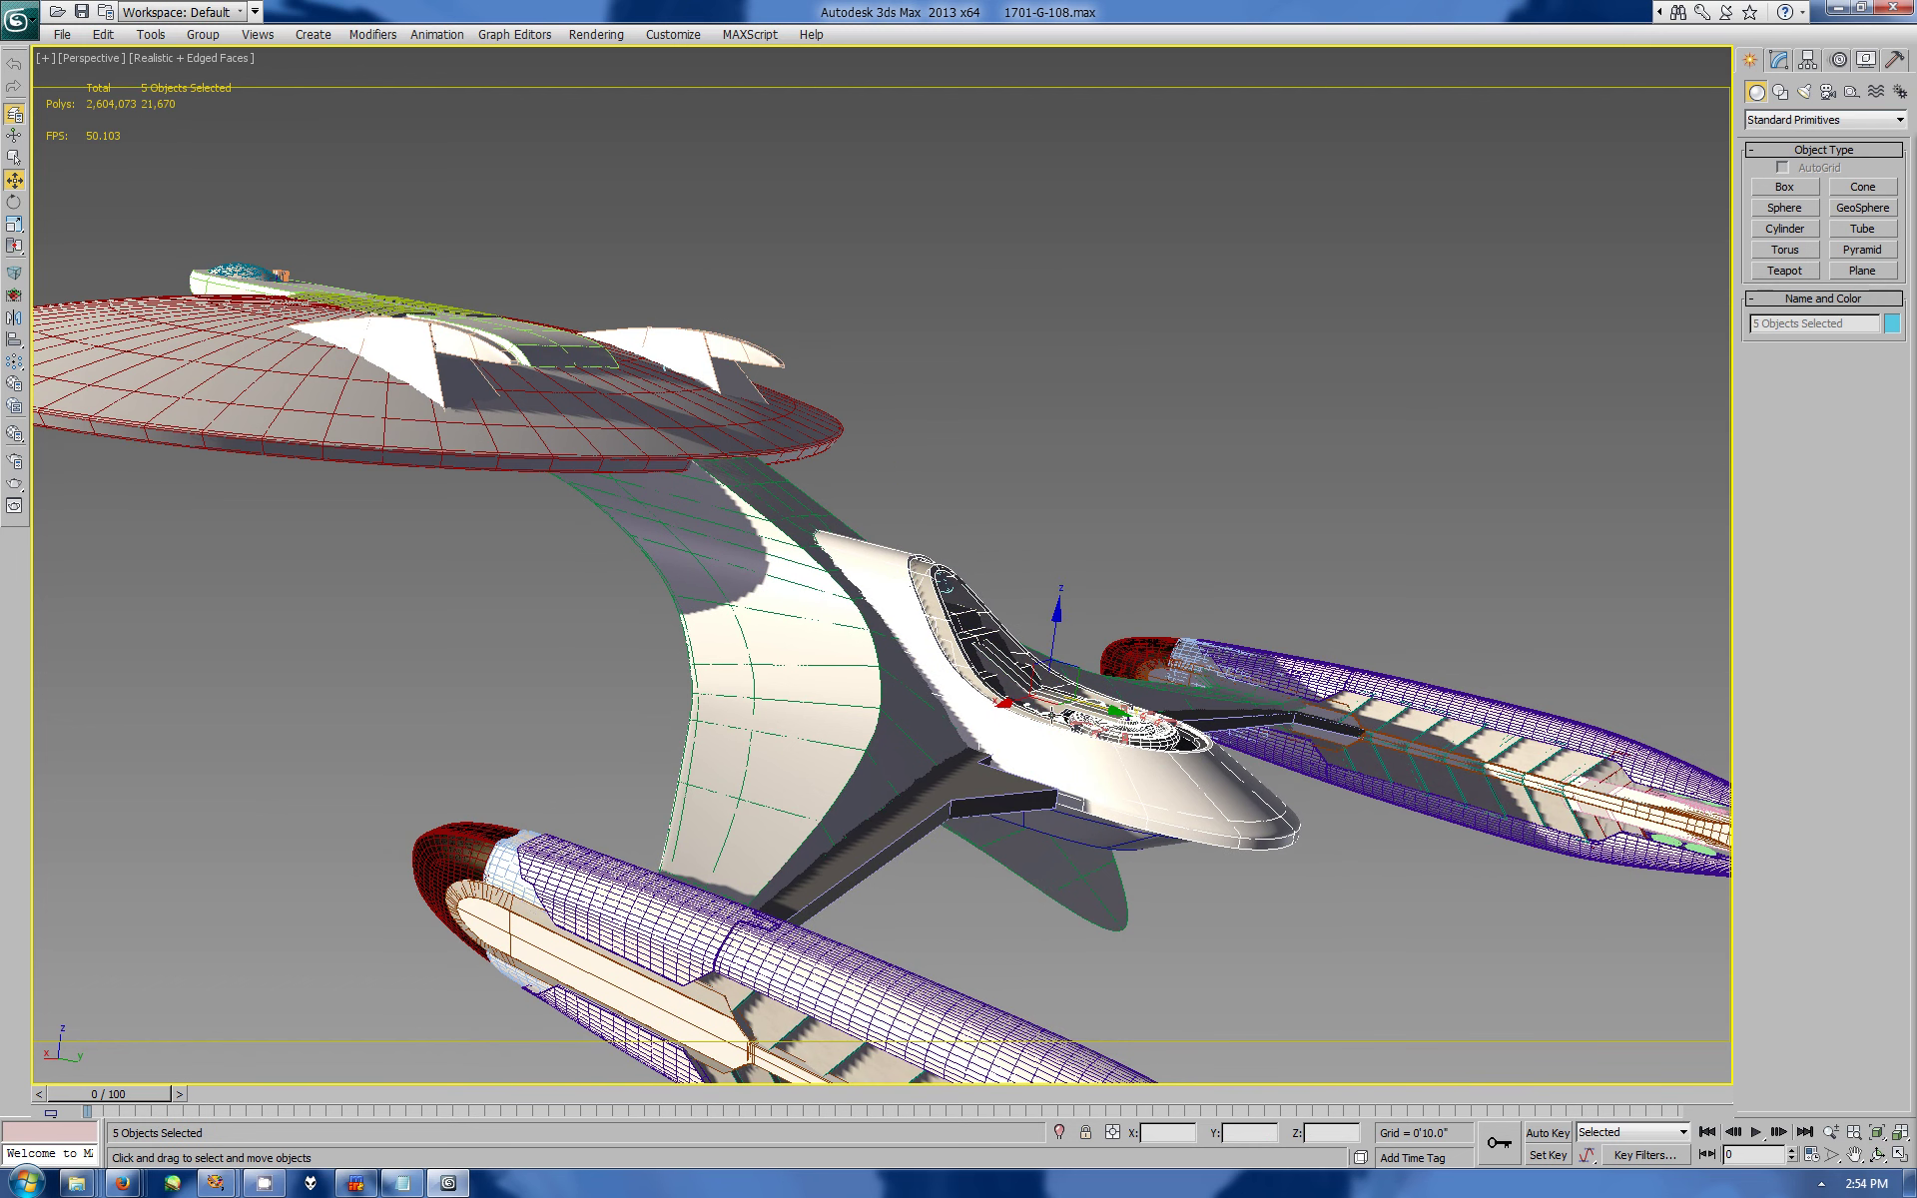
ctrl+click(1123, 736)
ctrl+click(1120, 741)
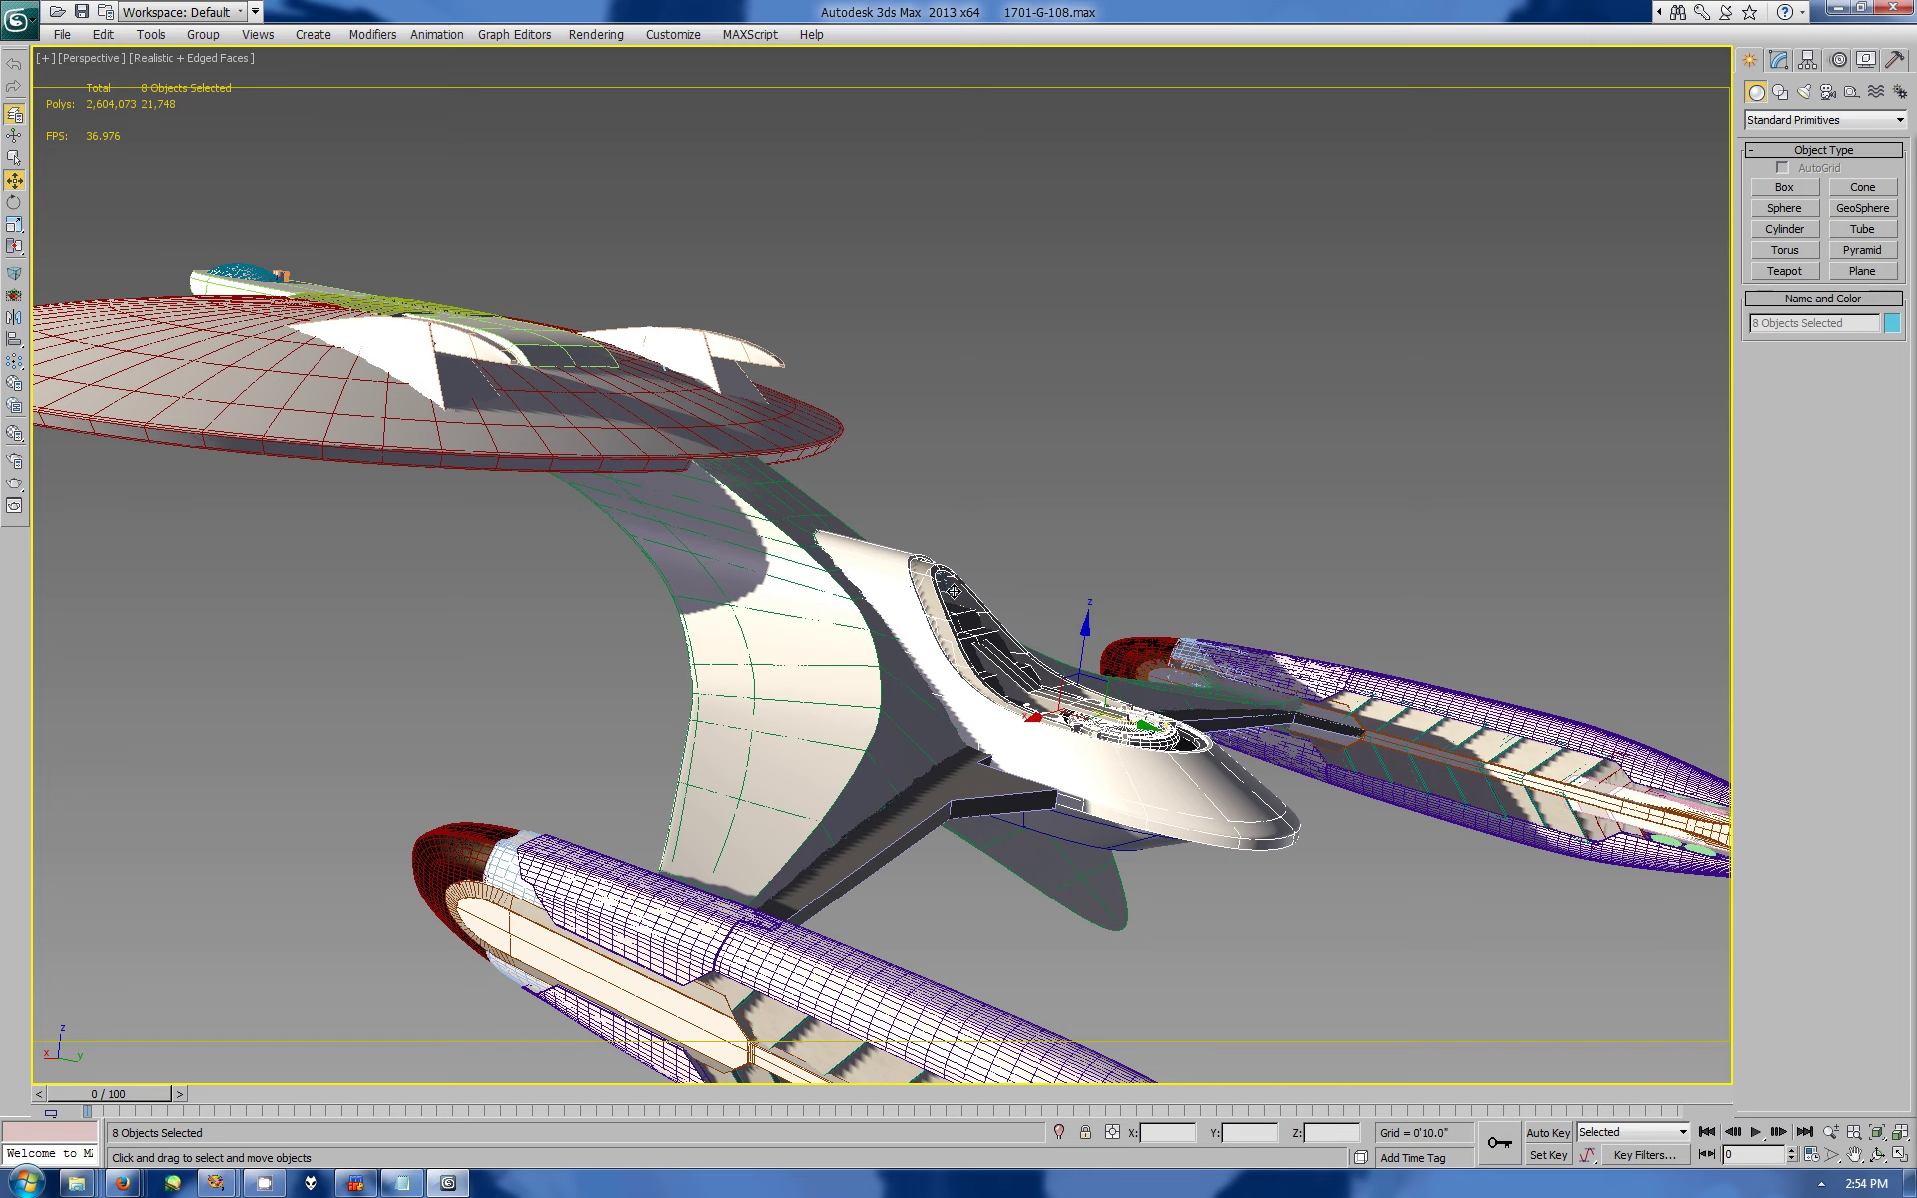
key(z)
drag(738, 616, 931, 596)
key(w)
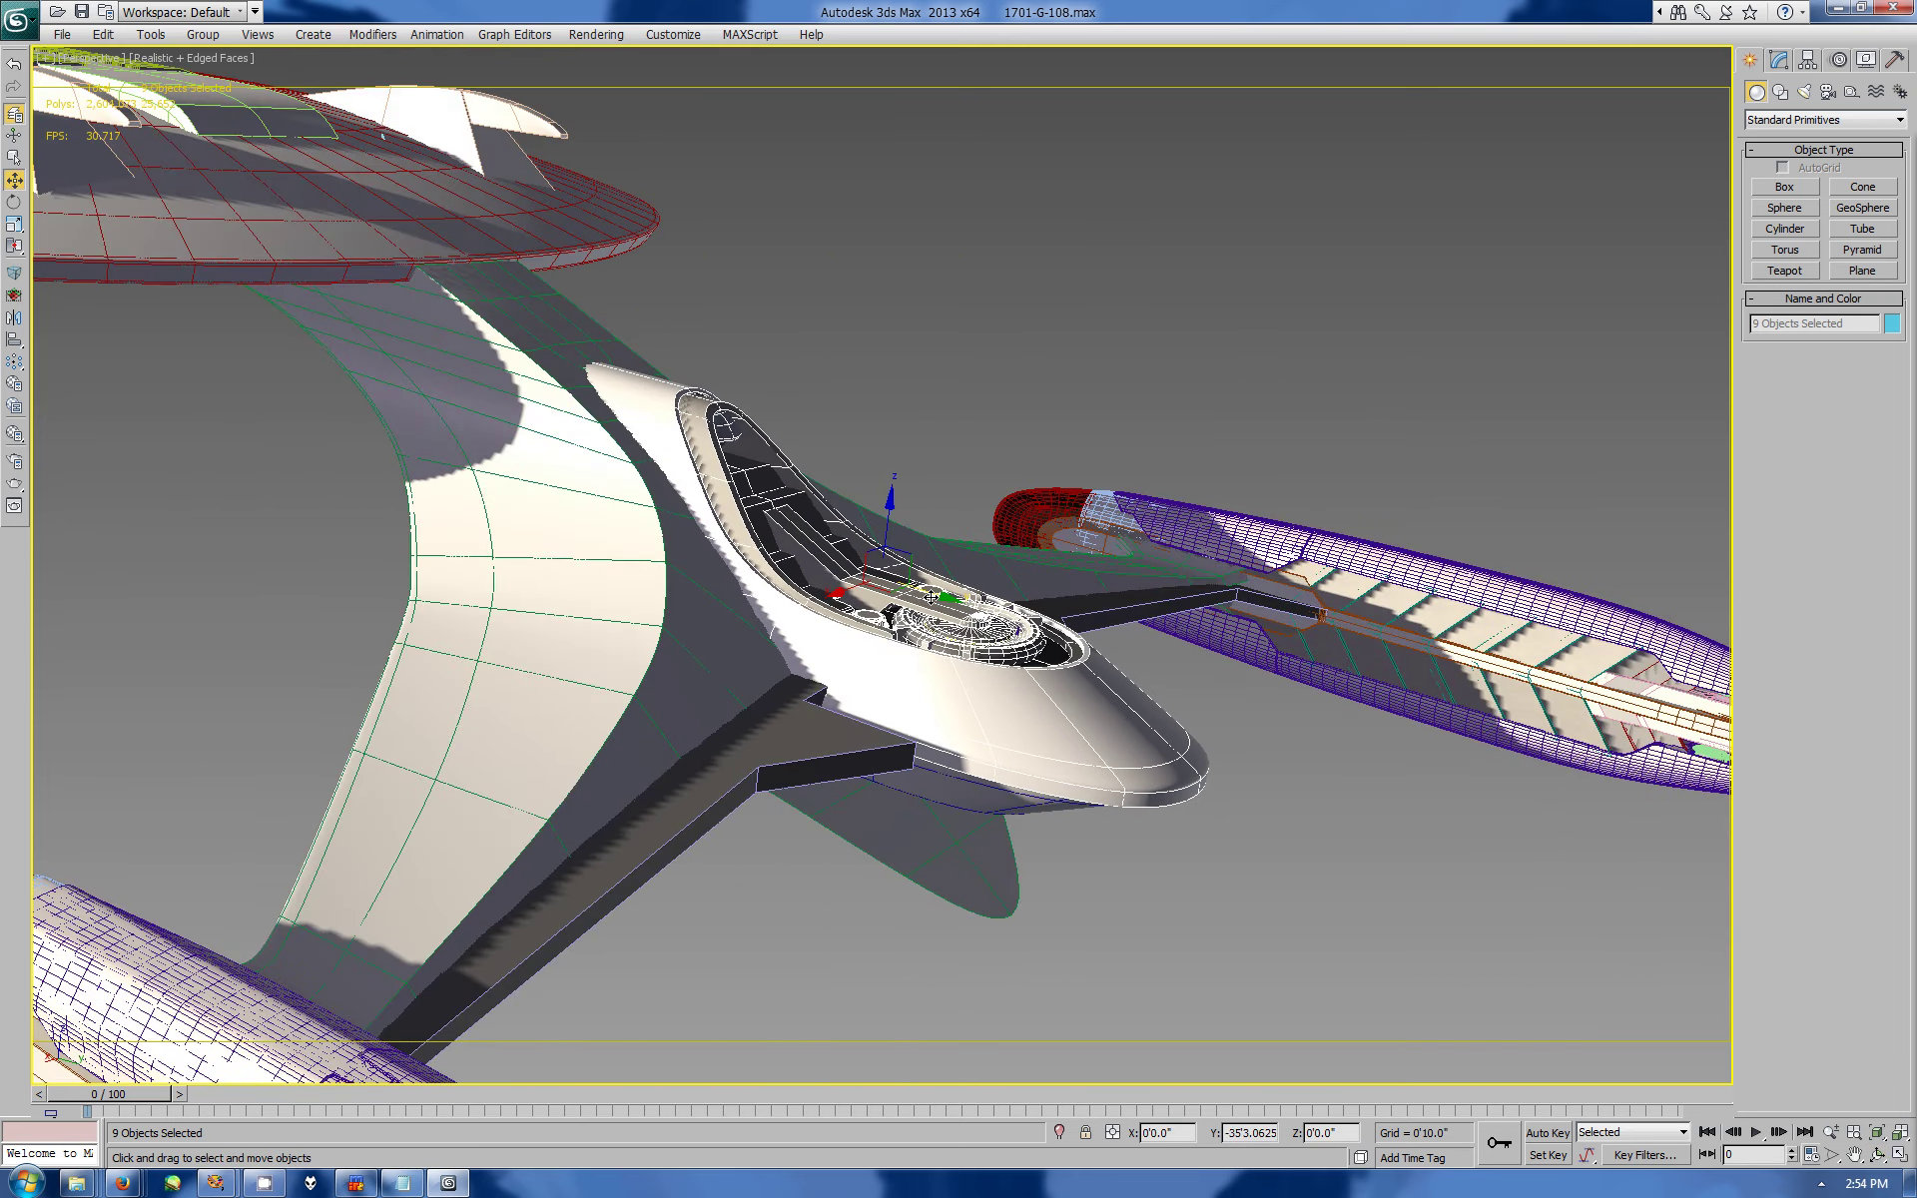
click(1881, 1158)
mouse_move(879, 519)
mouse_down()
mouse_move(835, 572)
mouse_move(1005, 587)
mouse_move(1618, 1001)
mouse_up()
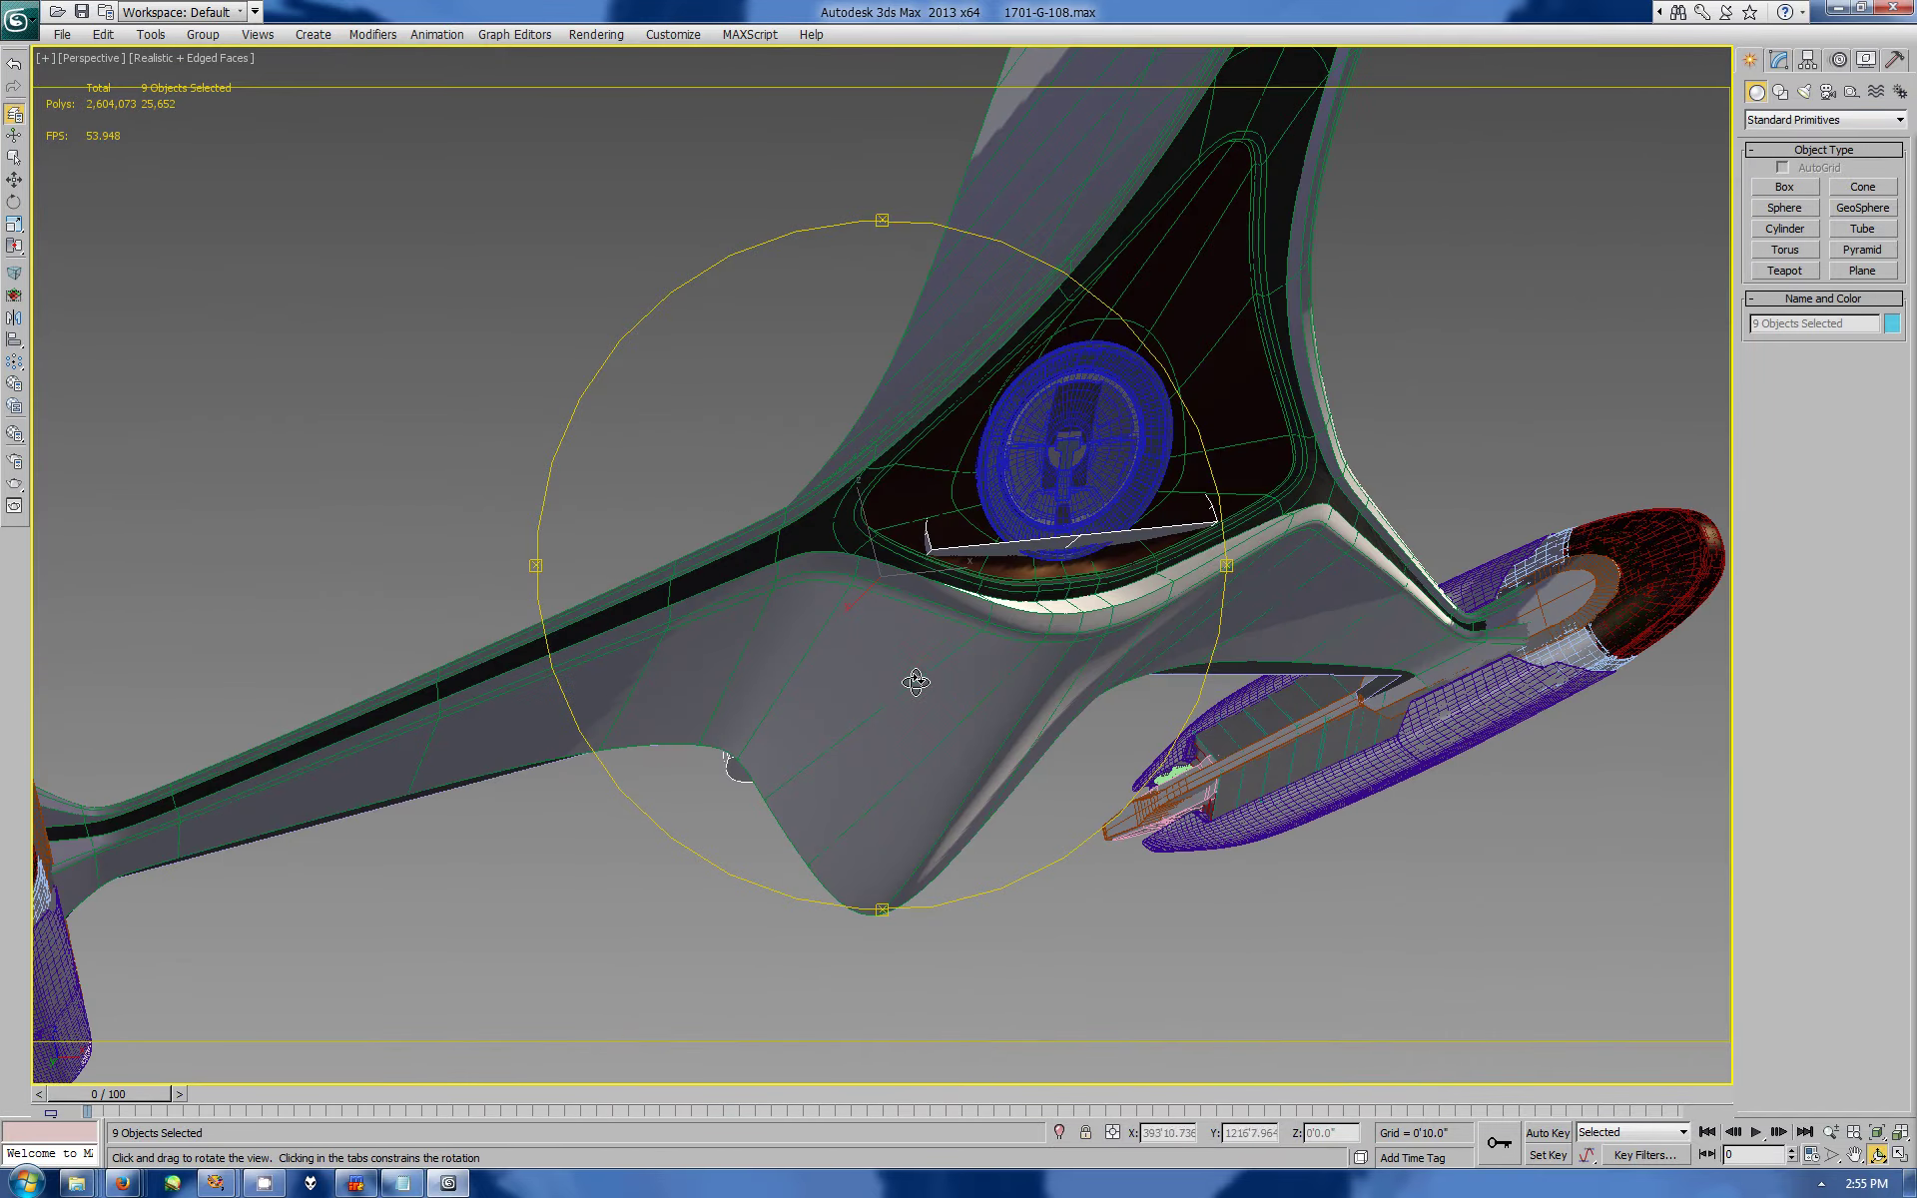
- Maximize the Right view and zoom in close on the neck section
key(alt+w)
right_click(535, 748)
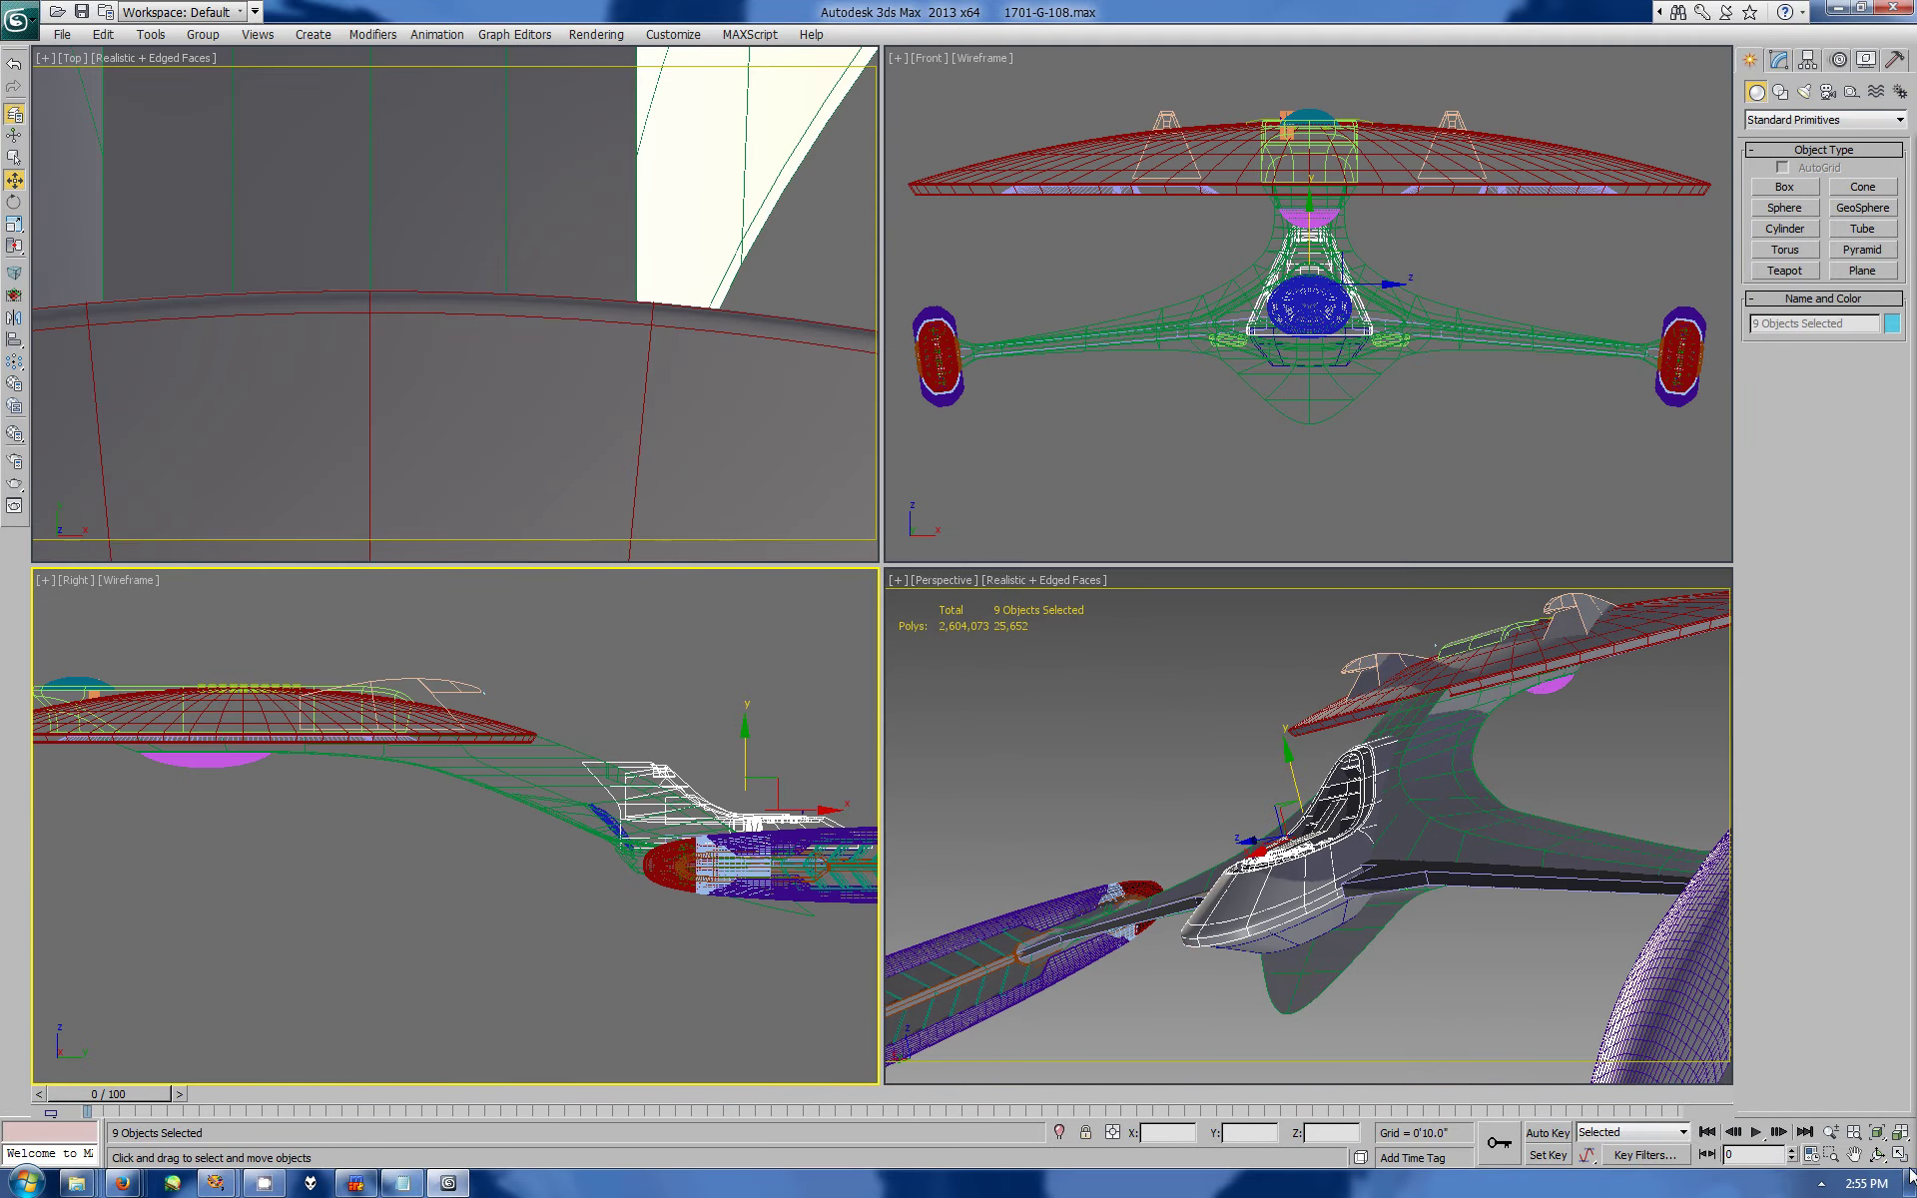
key(alt+w)
scroll(1211, 698, up, 3)
middle_drag(1211, 698, 1703, 264)
- Shift Box304's front neck vertices toward the rear along X at vertex level
click(1778, 59)
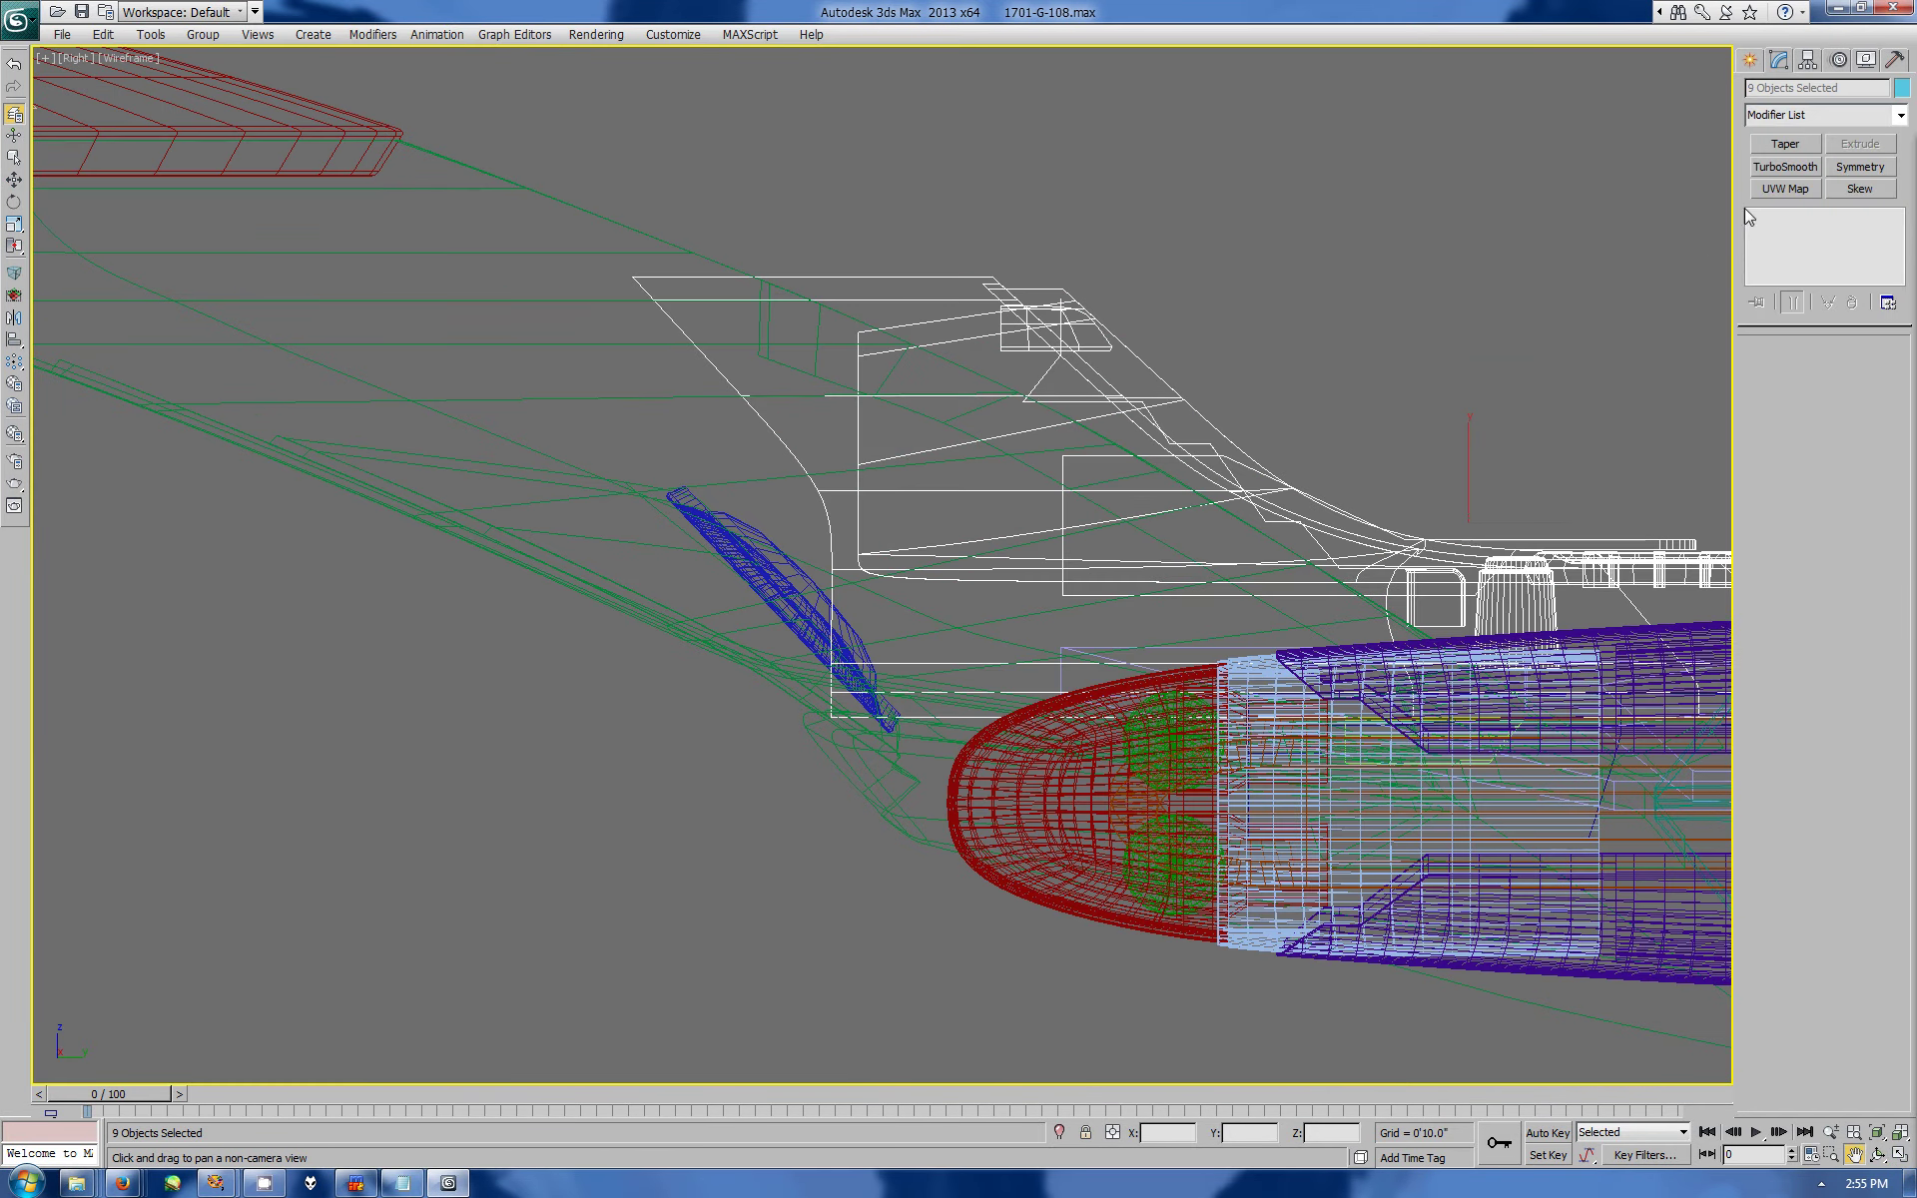
key(w)
click(1000, 280)
key(1)
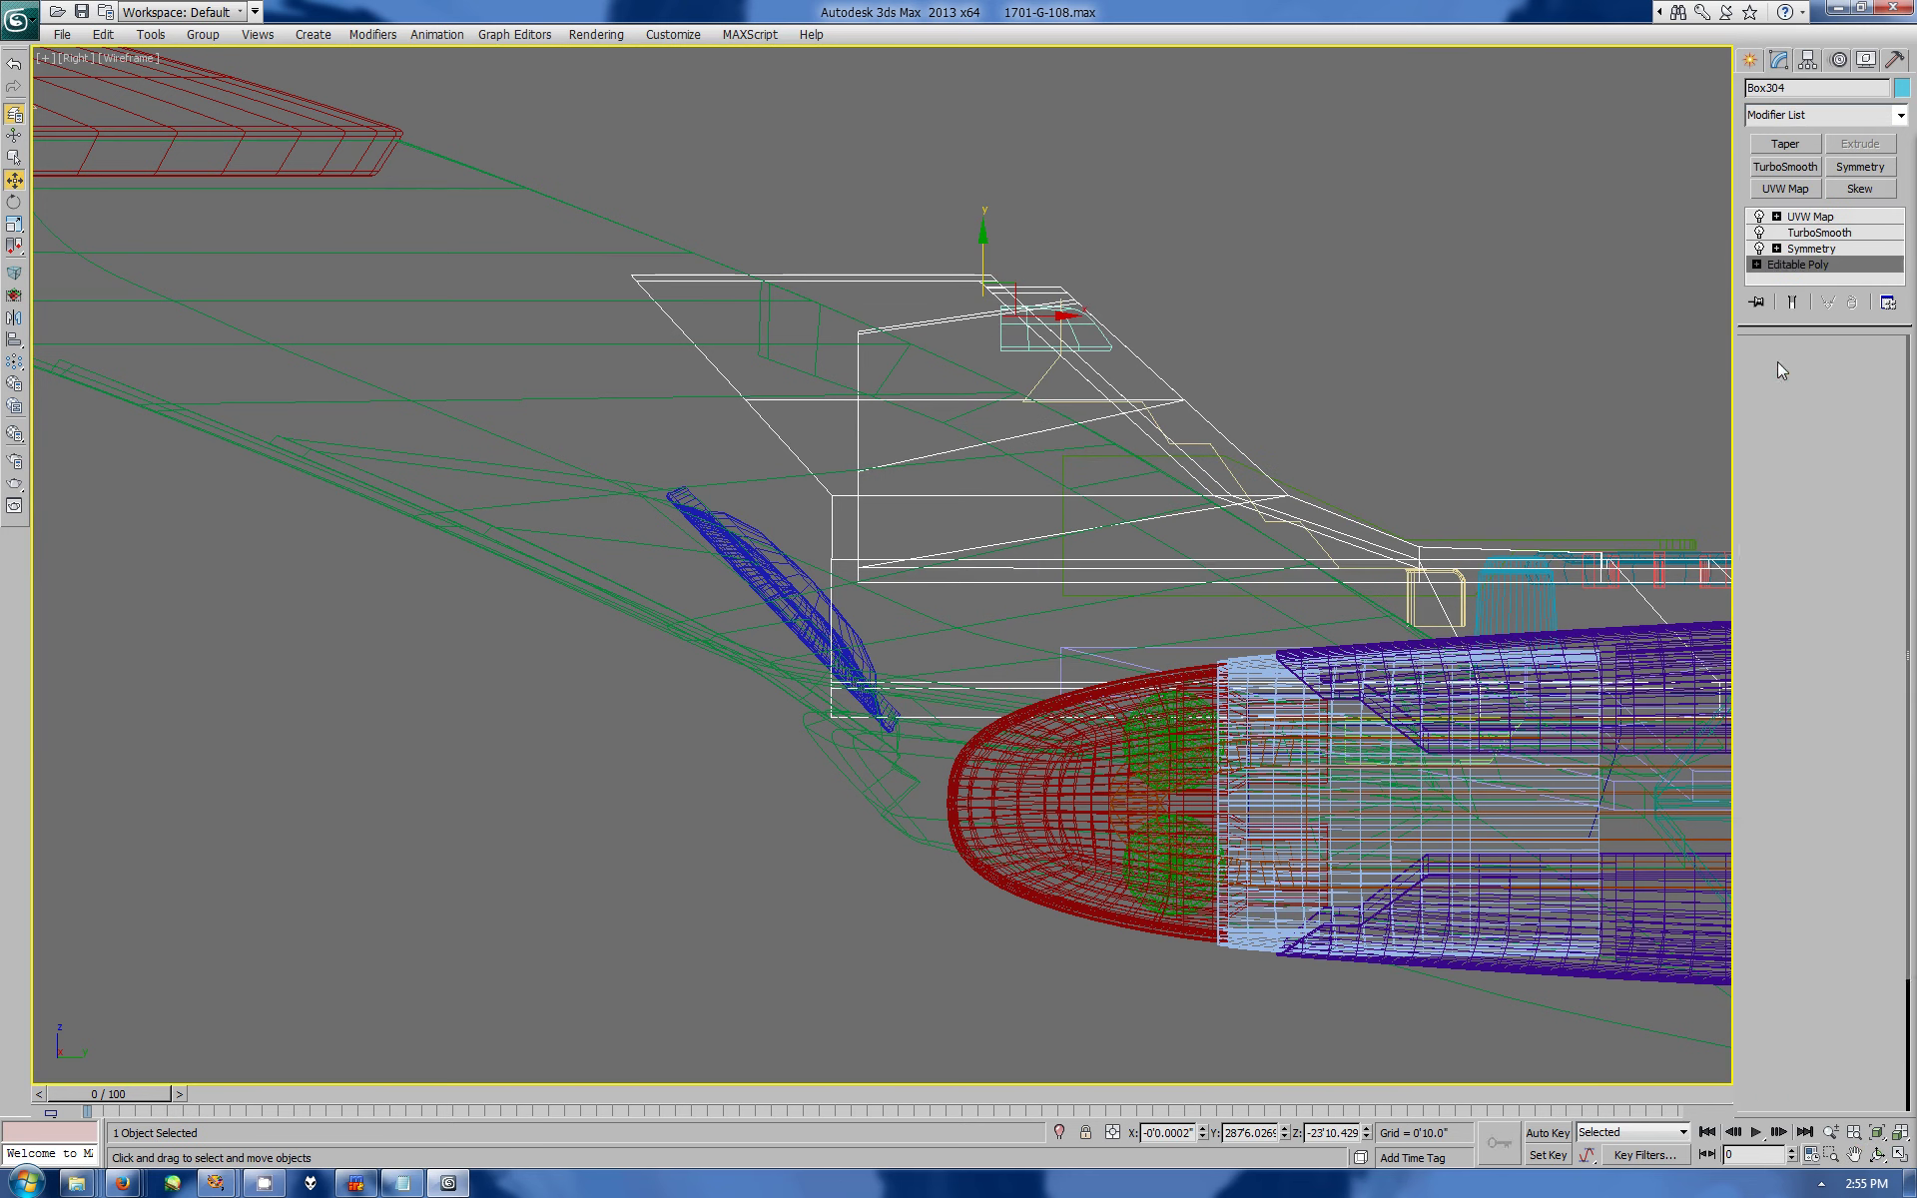
drag(768, 427, 846, 792)
ctrl+drag(556, 223, 788, 450)
drag(847, 539, 931, 538)
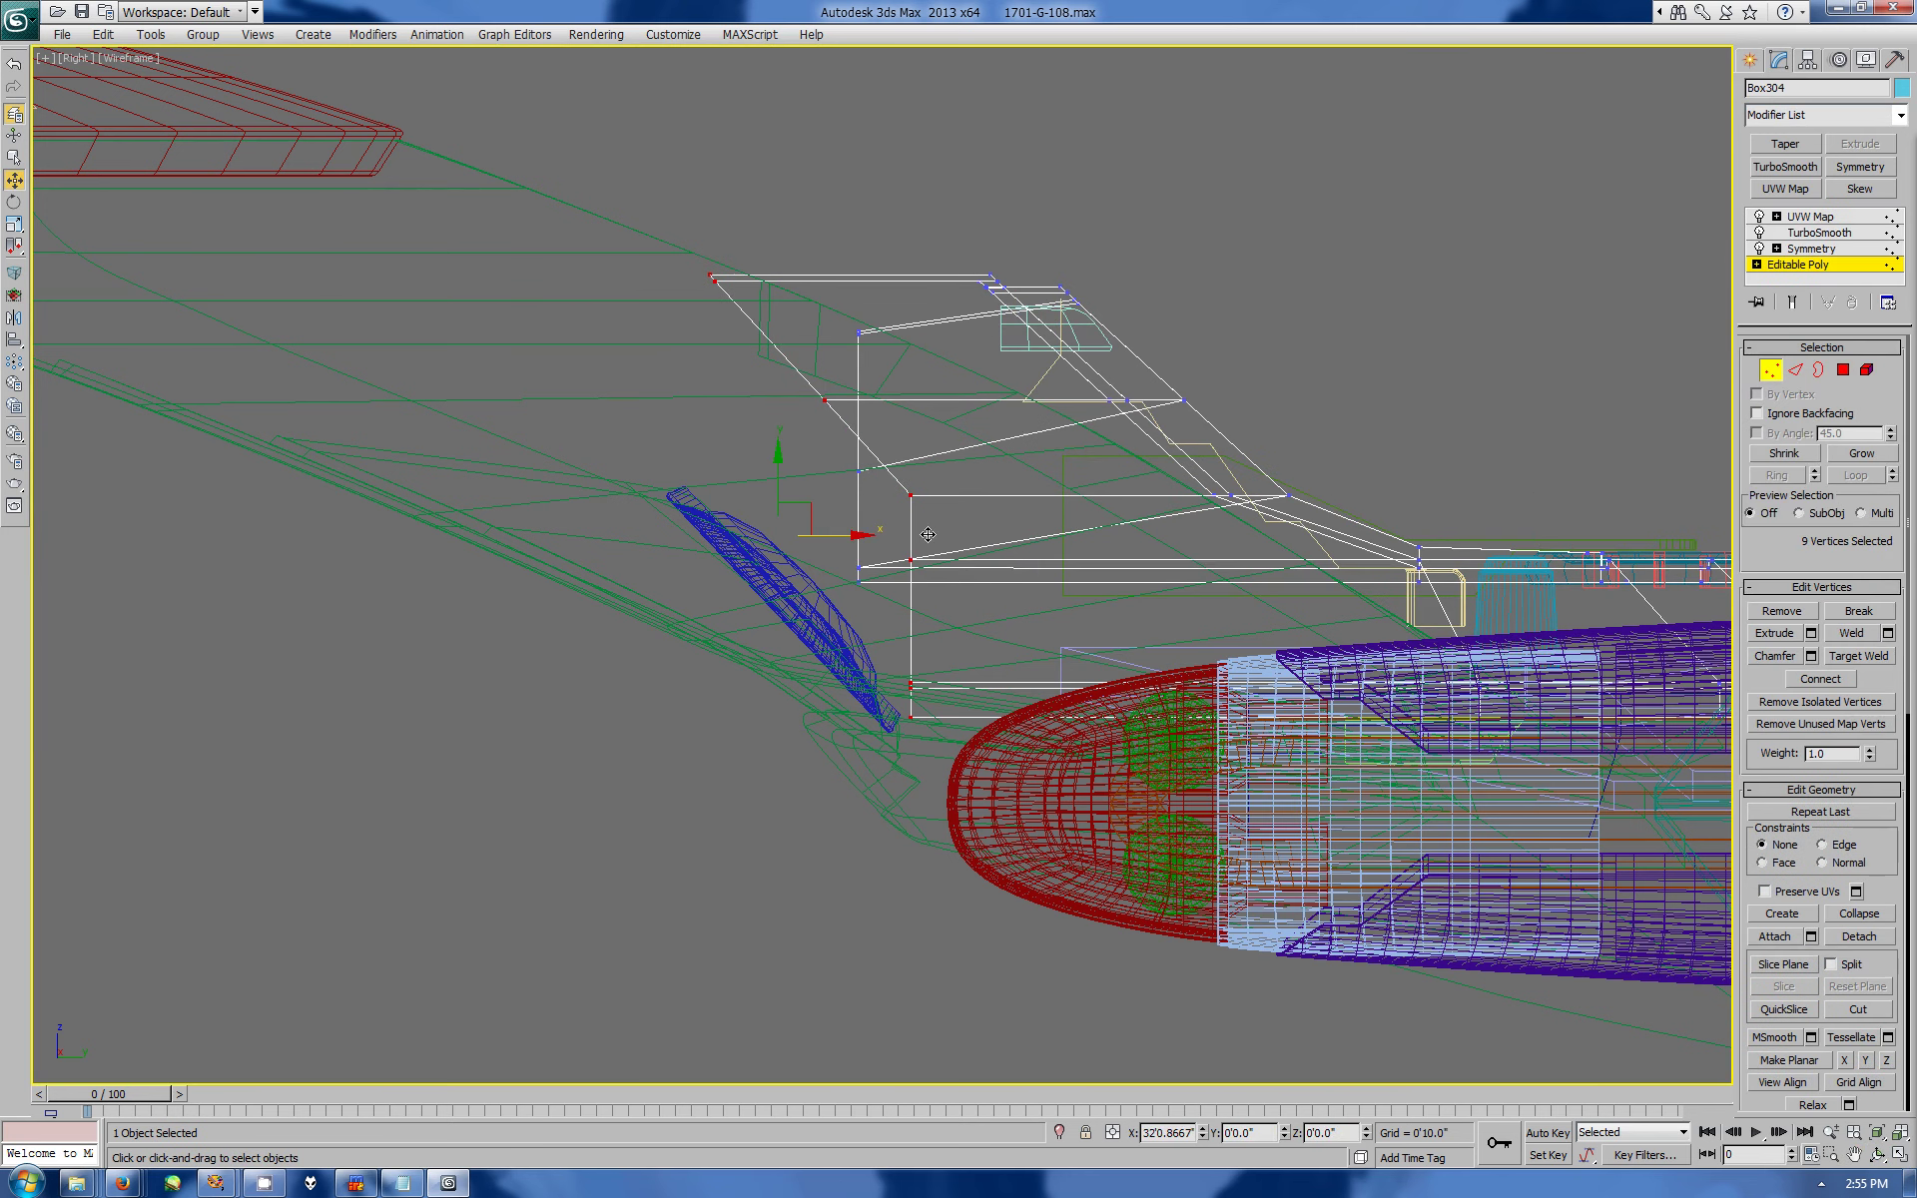
click(1749, 59)
- Orbit the maximized Perspective view to check the reshaped neck from the front
click(1876, 1155)
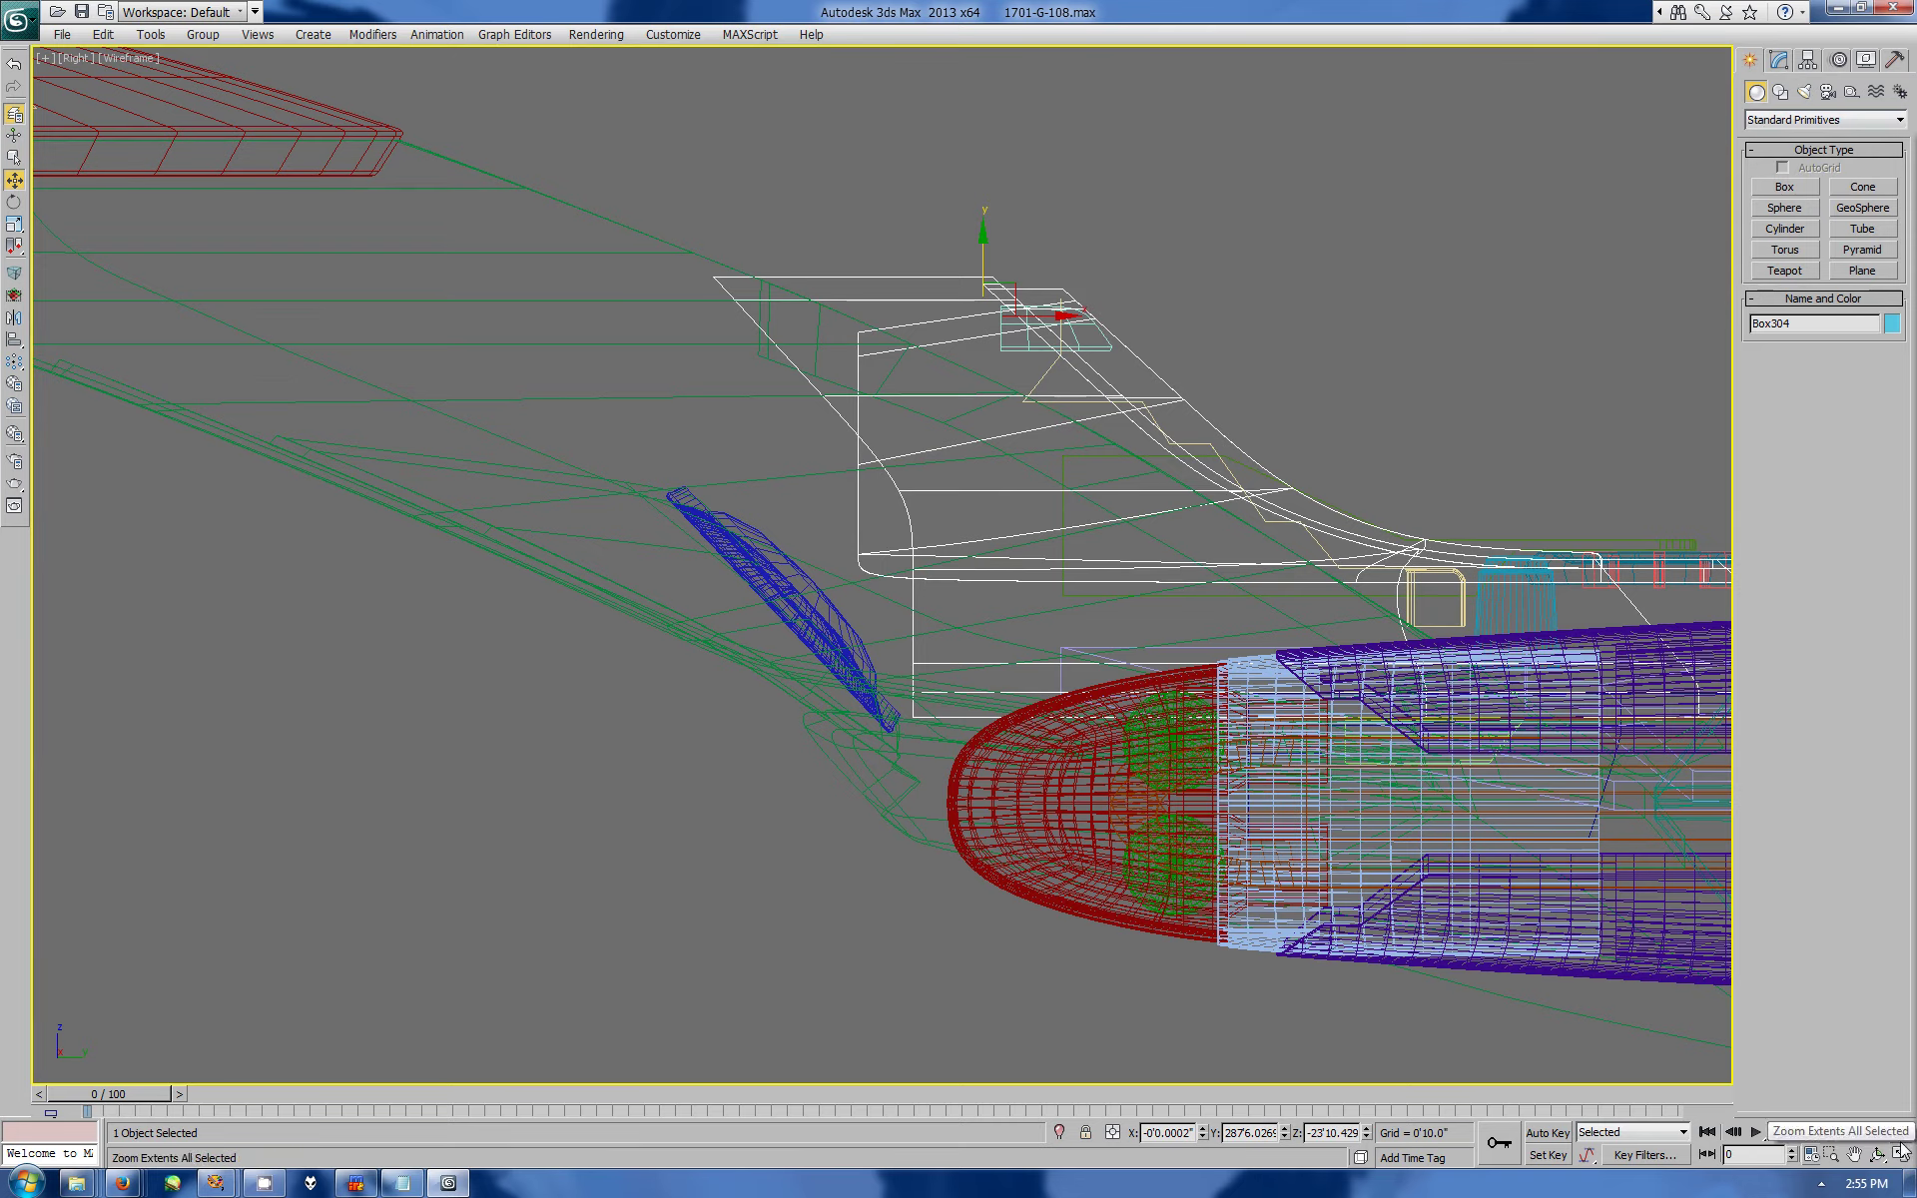
key(alt+w)
drag(1345, 954, 1378, 808)
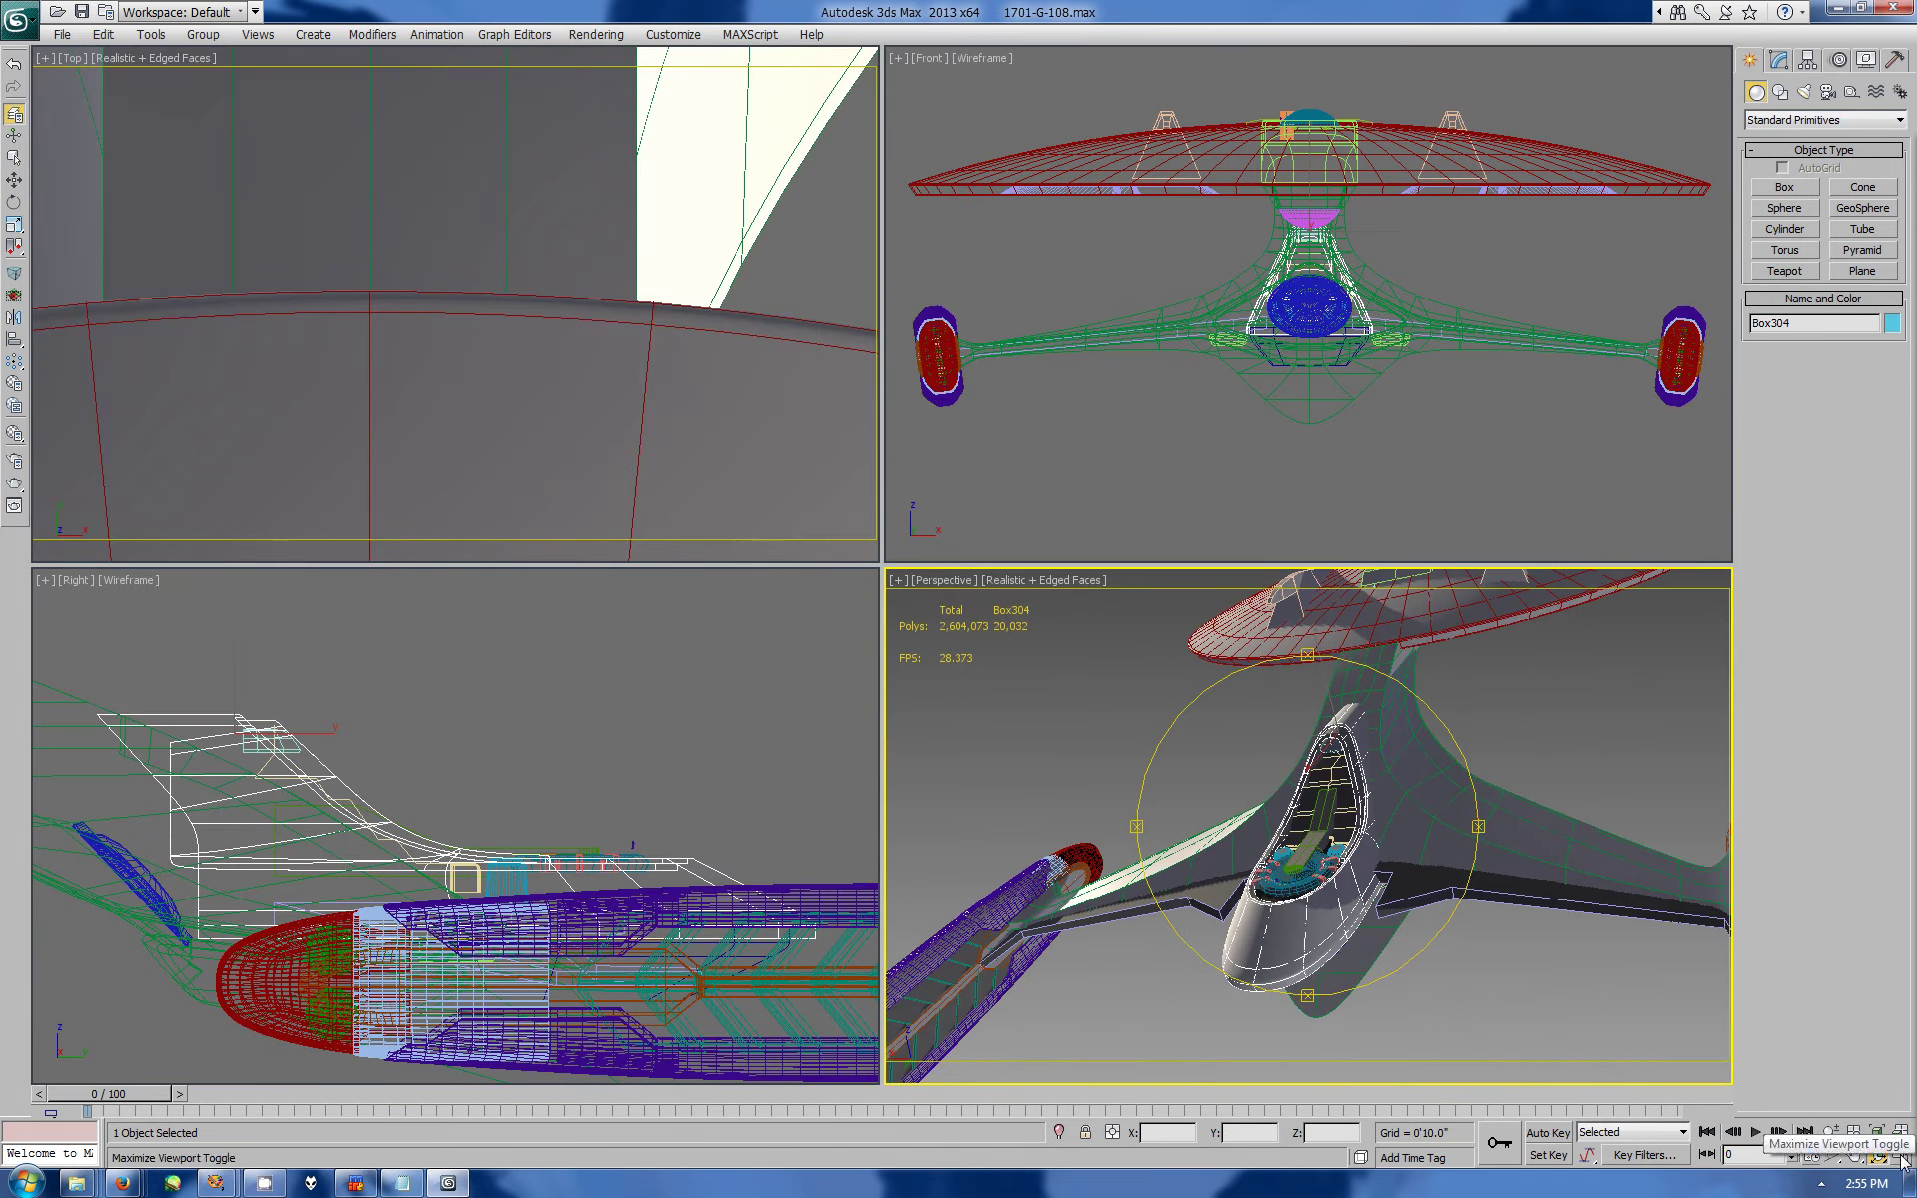
key(alt+w)
mouse_move(845, 596)
mouse_down()
mouse_move(843, 648)
mouse_move(642, 719)
mouse_up()
- Select Box306 and pick three pylon strip edges at Edge level
key(w)
click(659, 717)
click(1793, 71)
key(2)
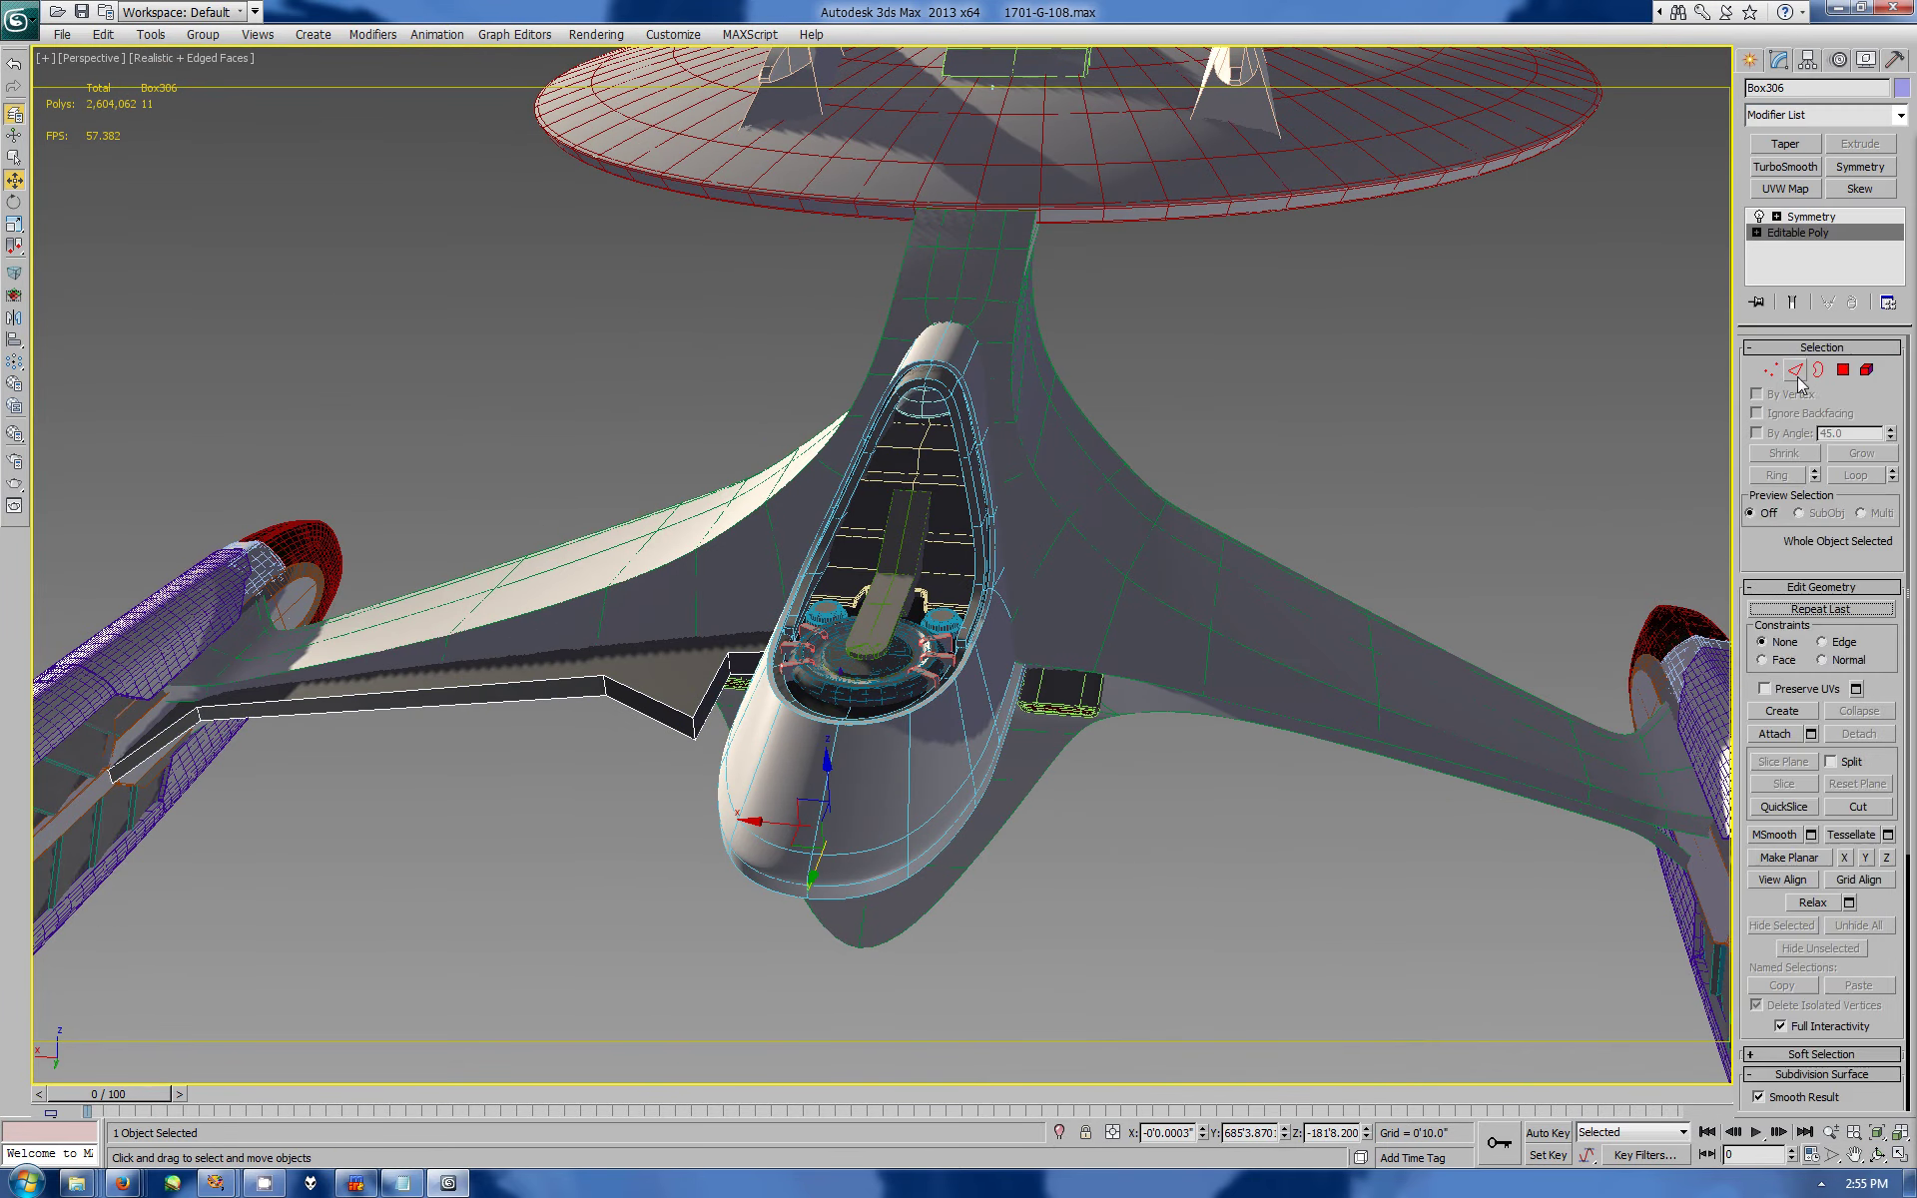
click(687, 731)
ctrl+click(602, 692)
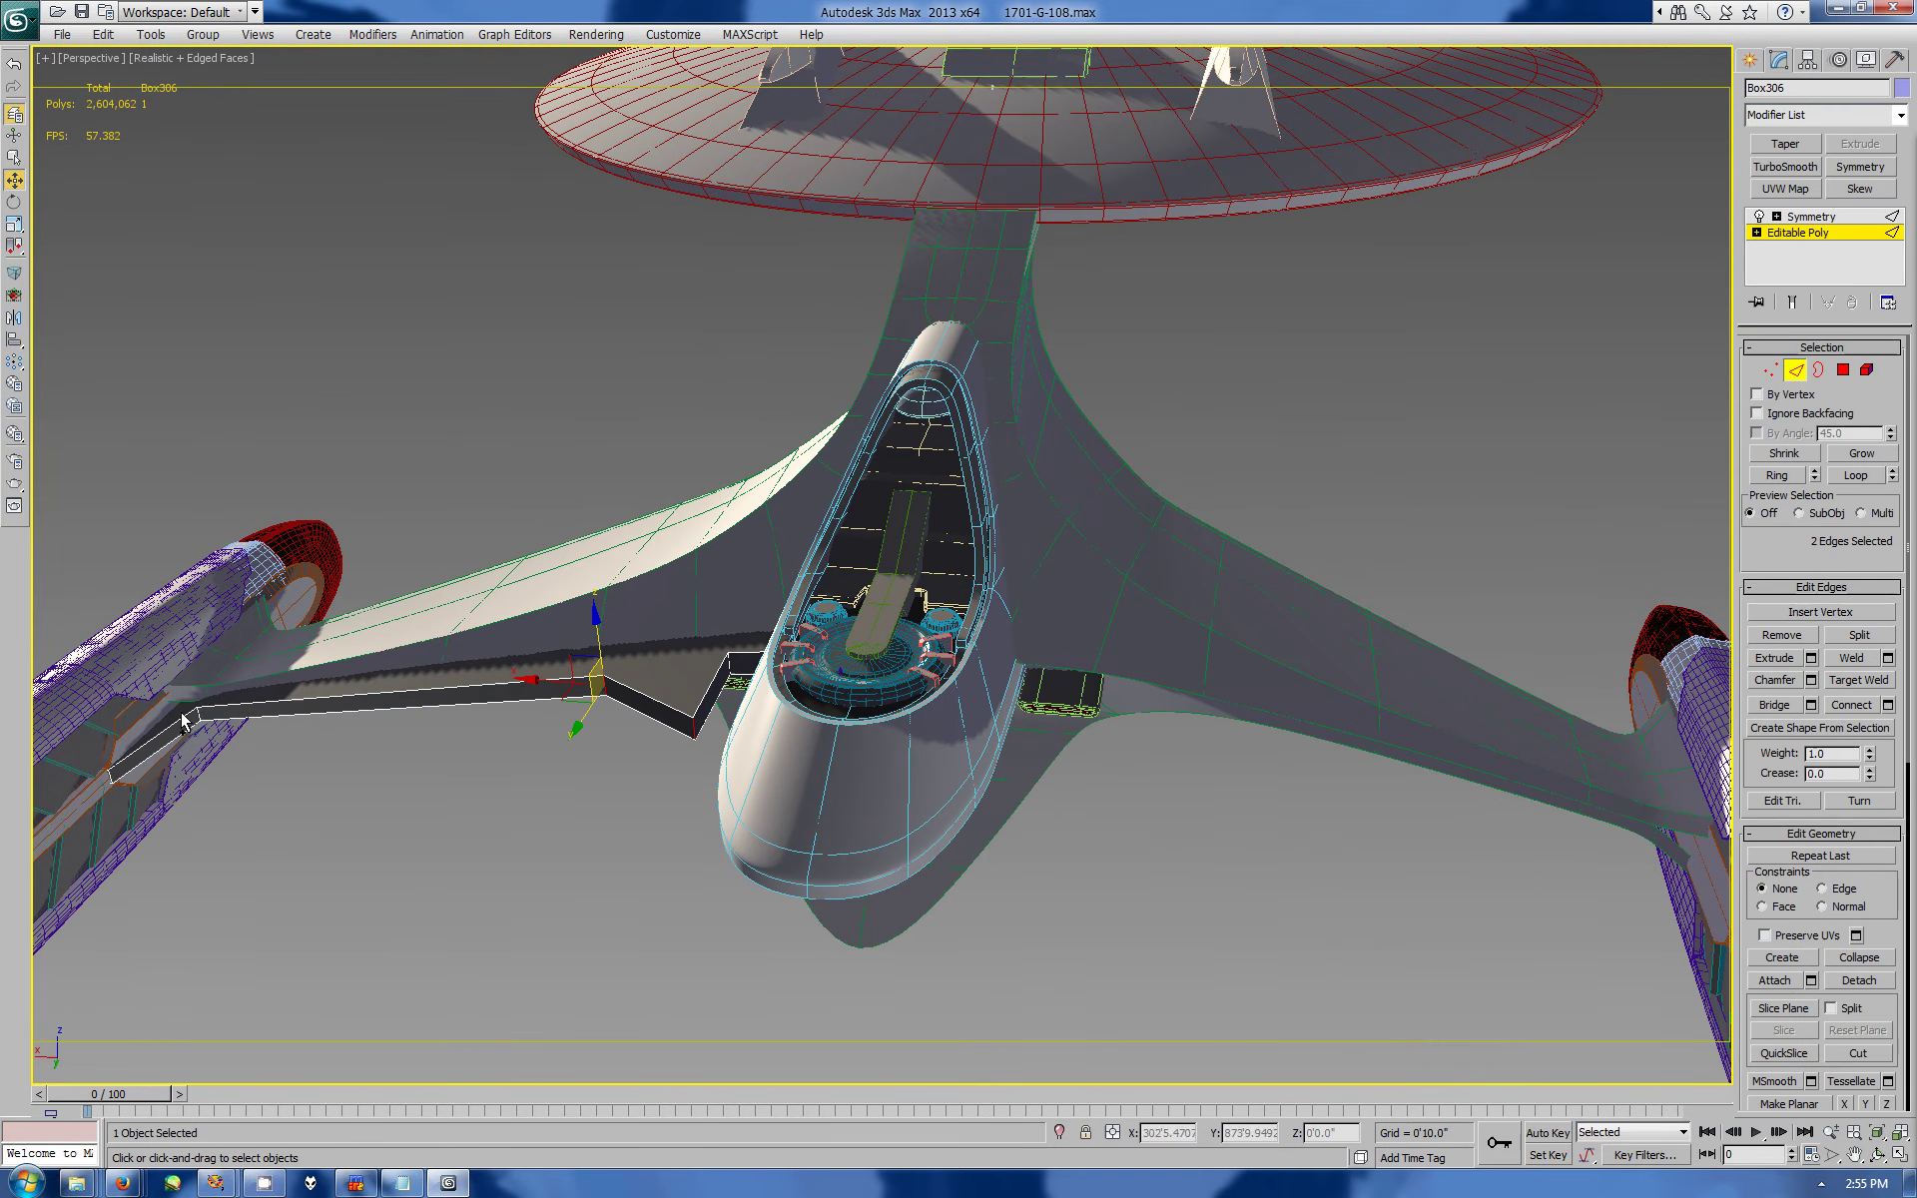
ctrl+click(193, 756)
- In wireframe, add more edges and connect them with 2 segments
scroll(197, 814, up, 3)
key(ctrl+r)
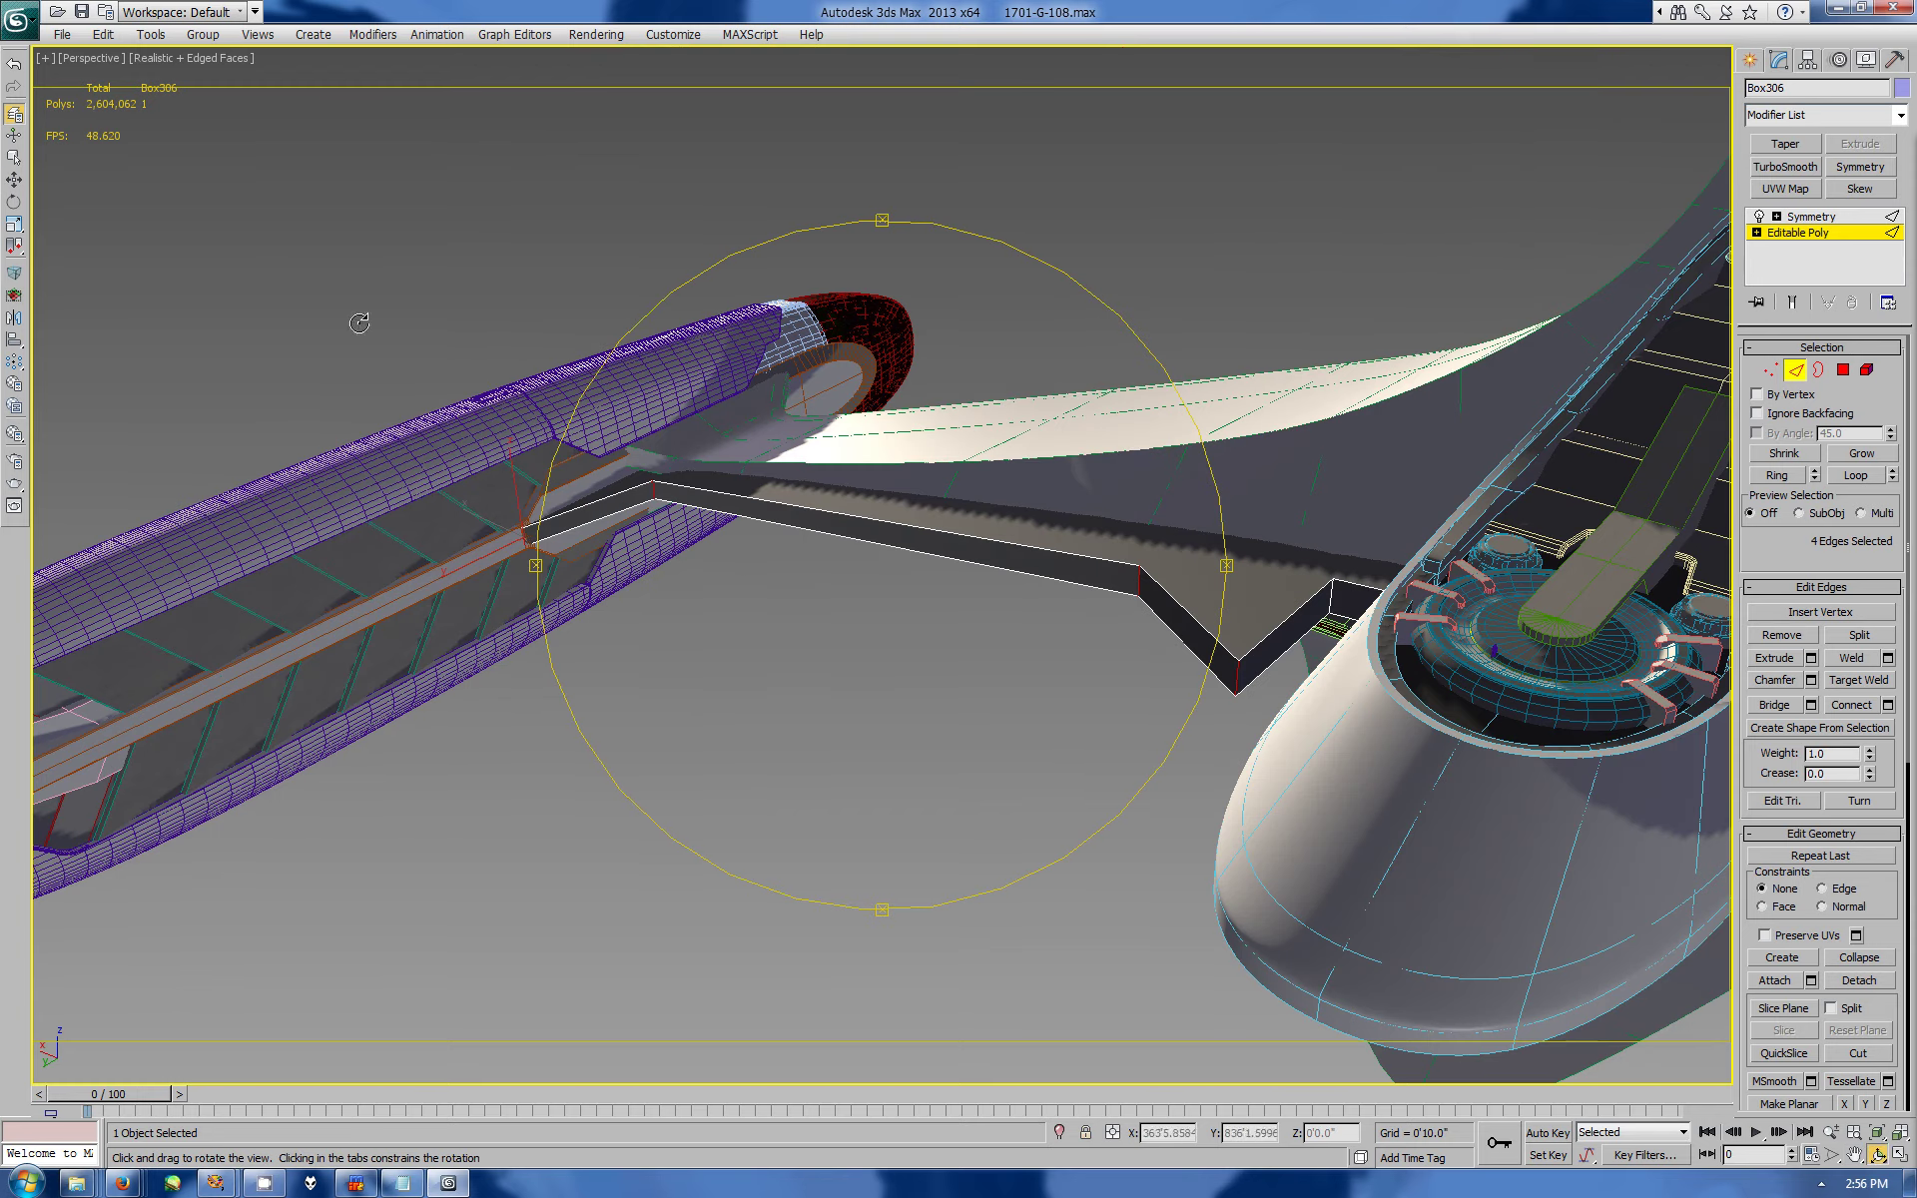
click(195, 57)
click(234, 221)
key(w)
ctrl+click(816, 659)
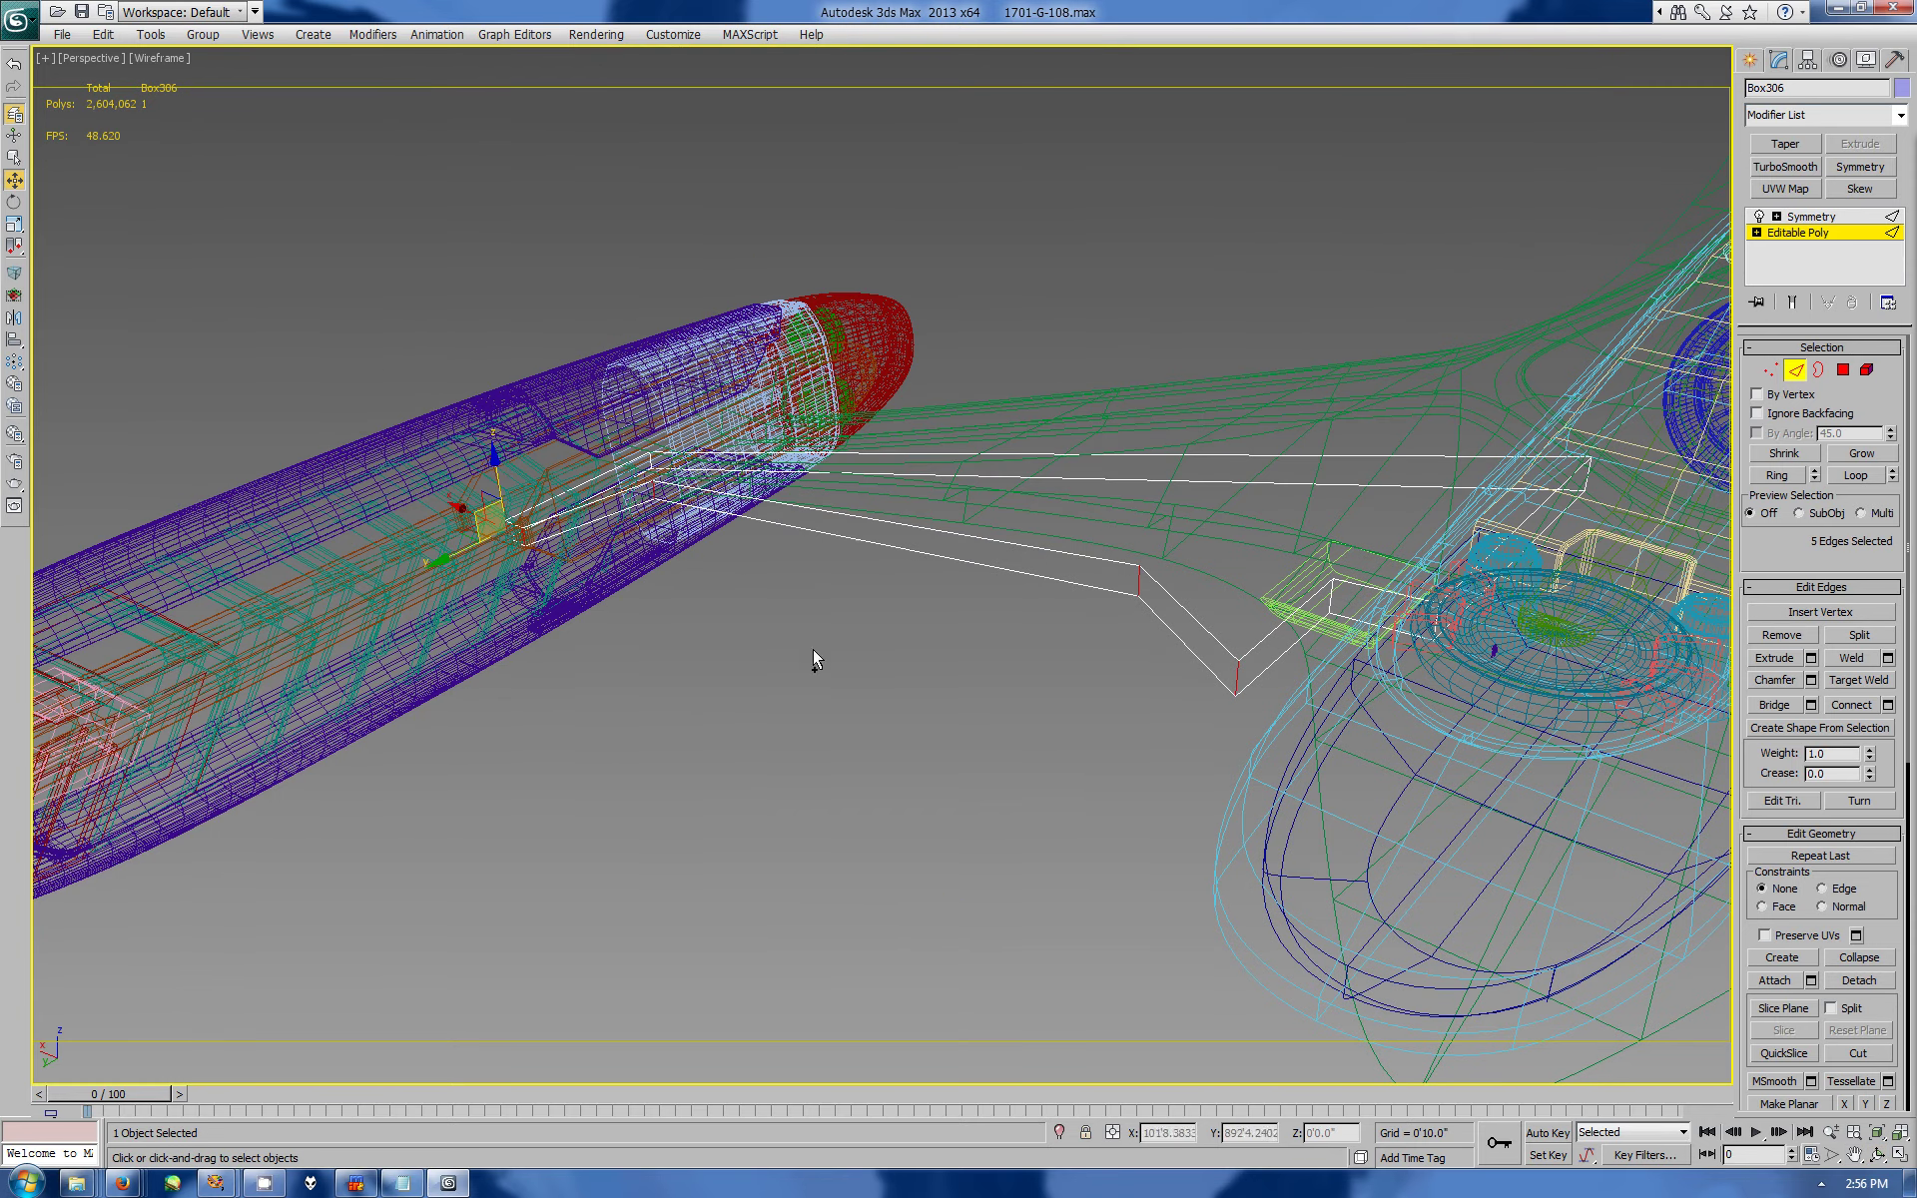
click(1887, 704)
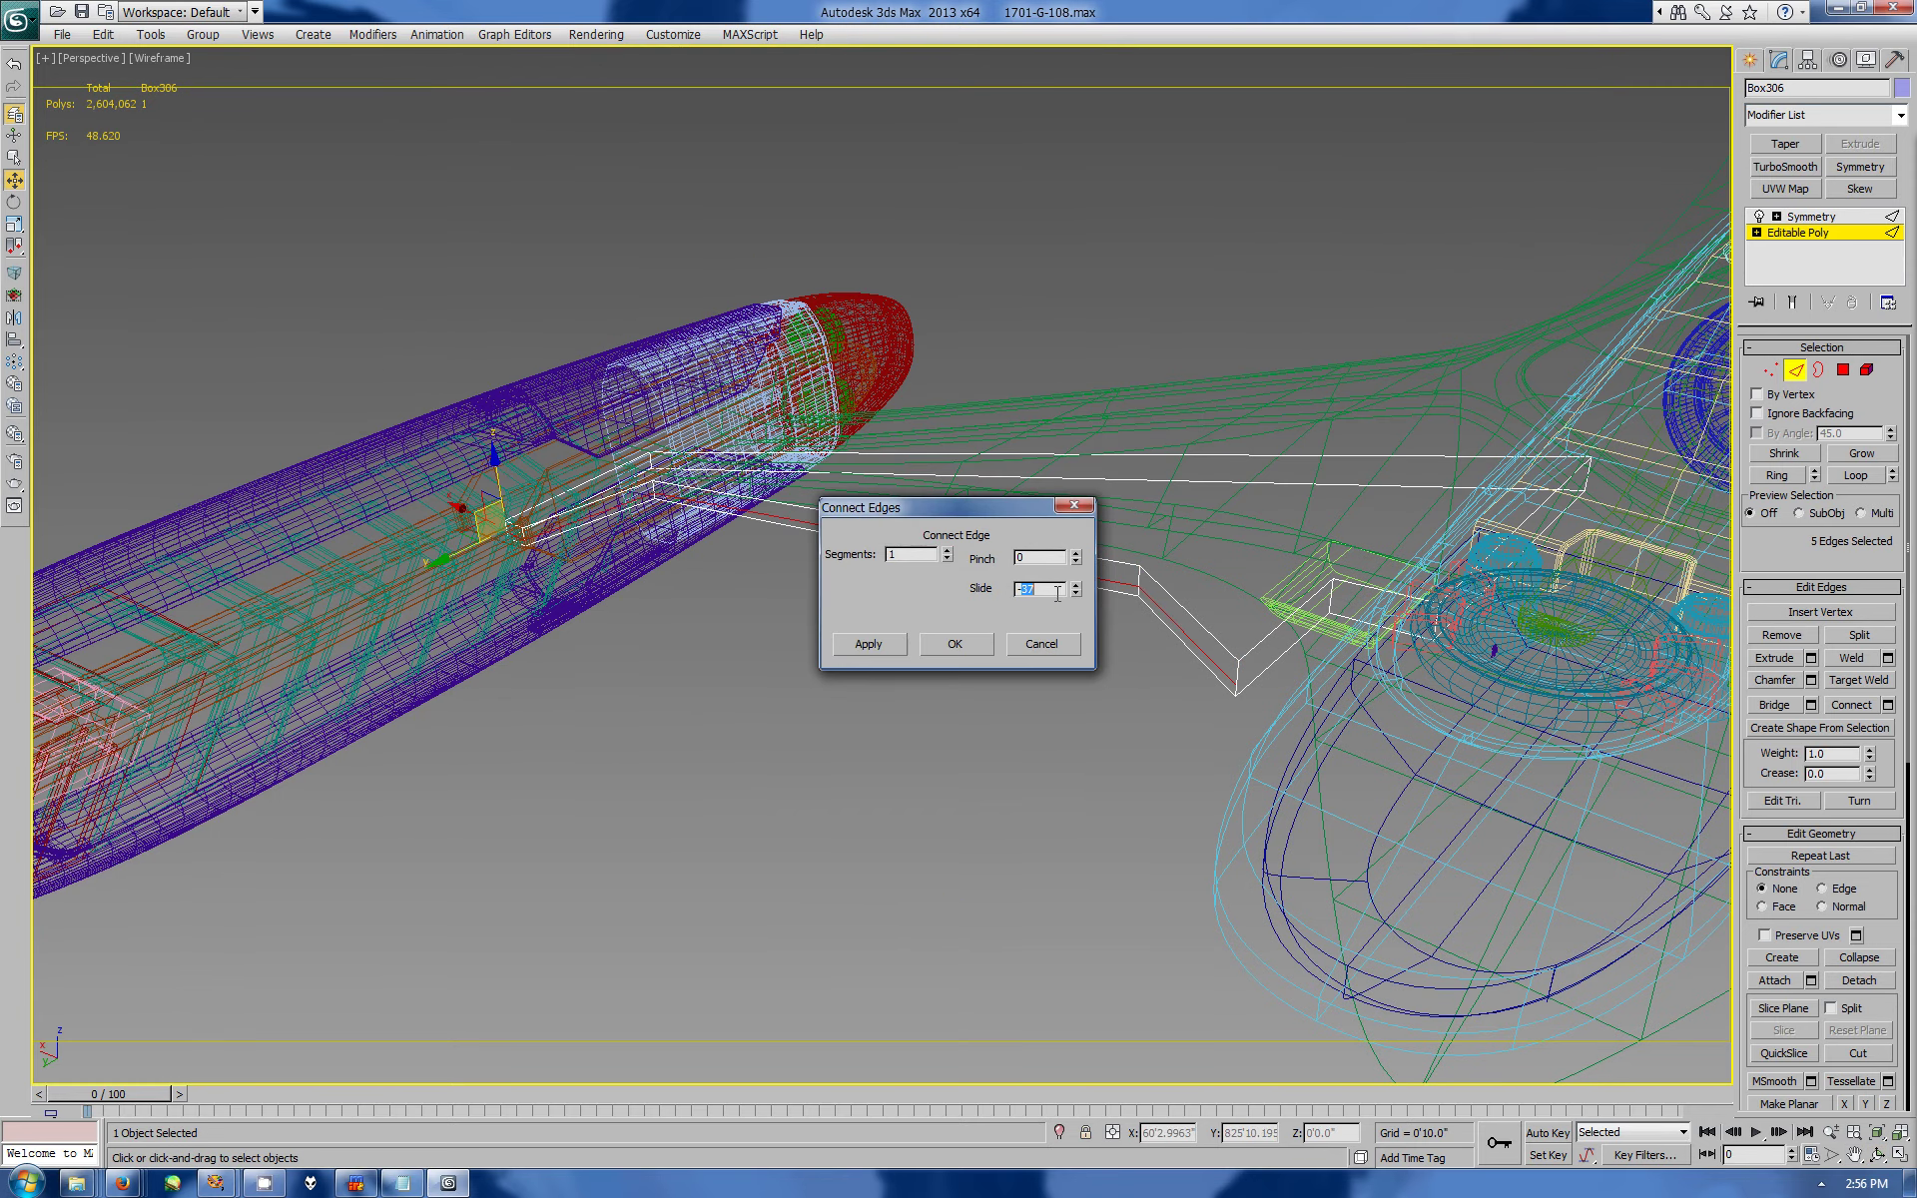
text(2)
click(1023, 644)
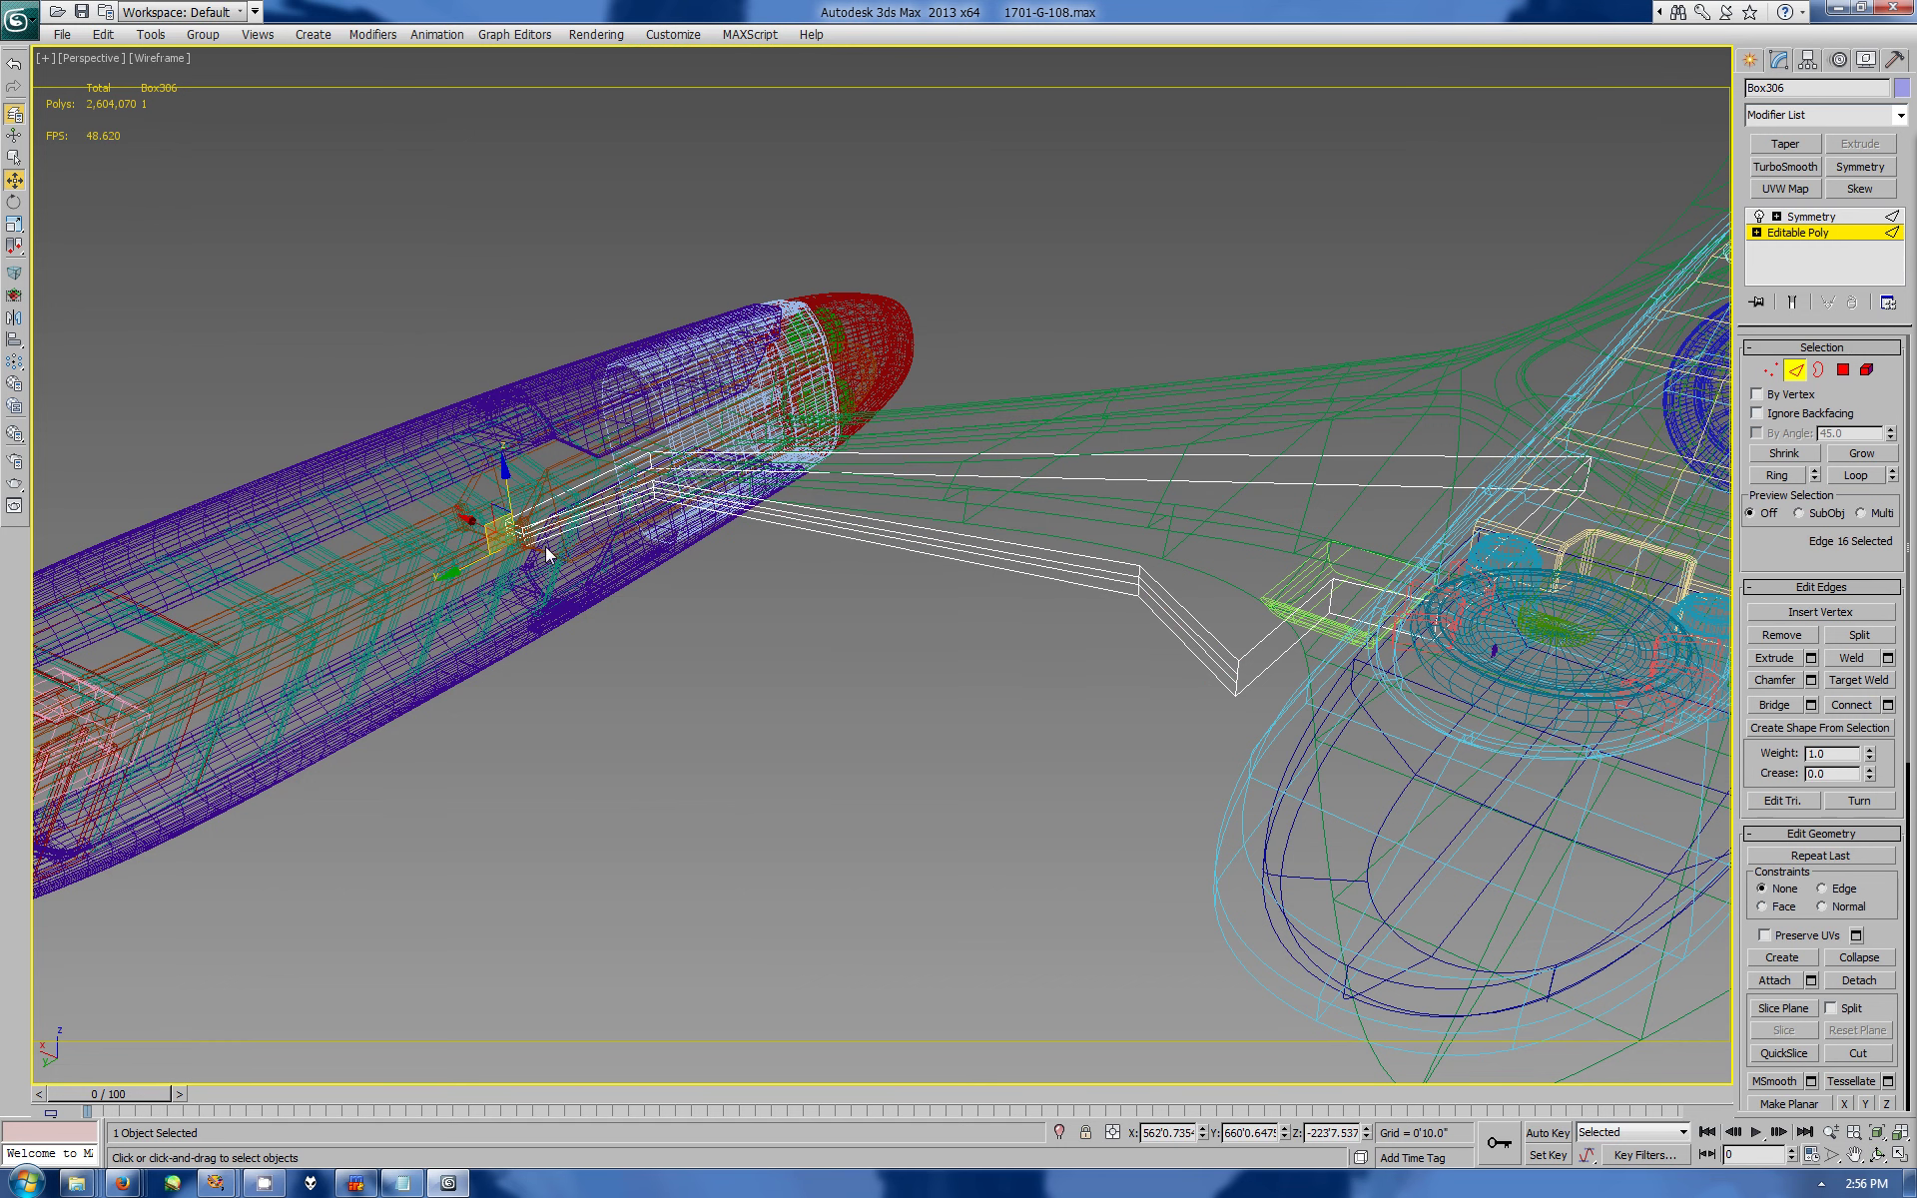
- Select the strip edges and move them into place in shaded view
click(1098, 589)
ctrl+click(1188, 644)
ctrl+click(958, 539)
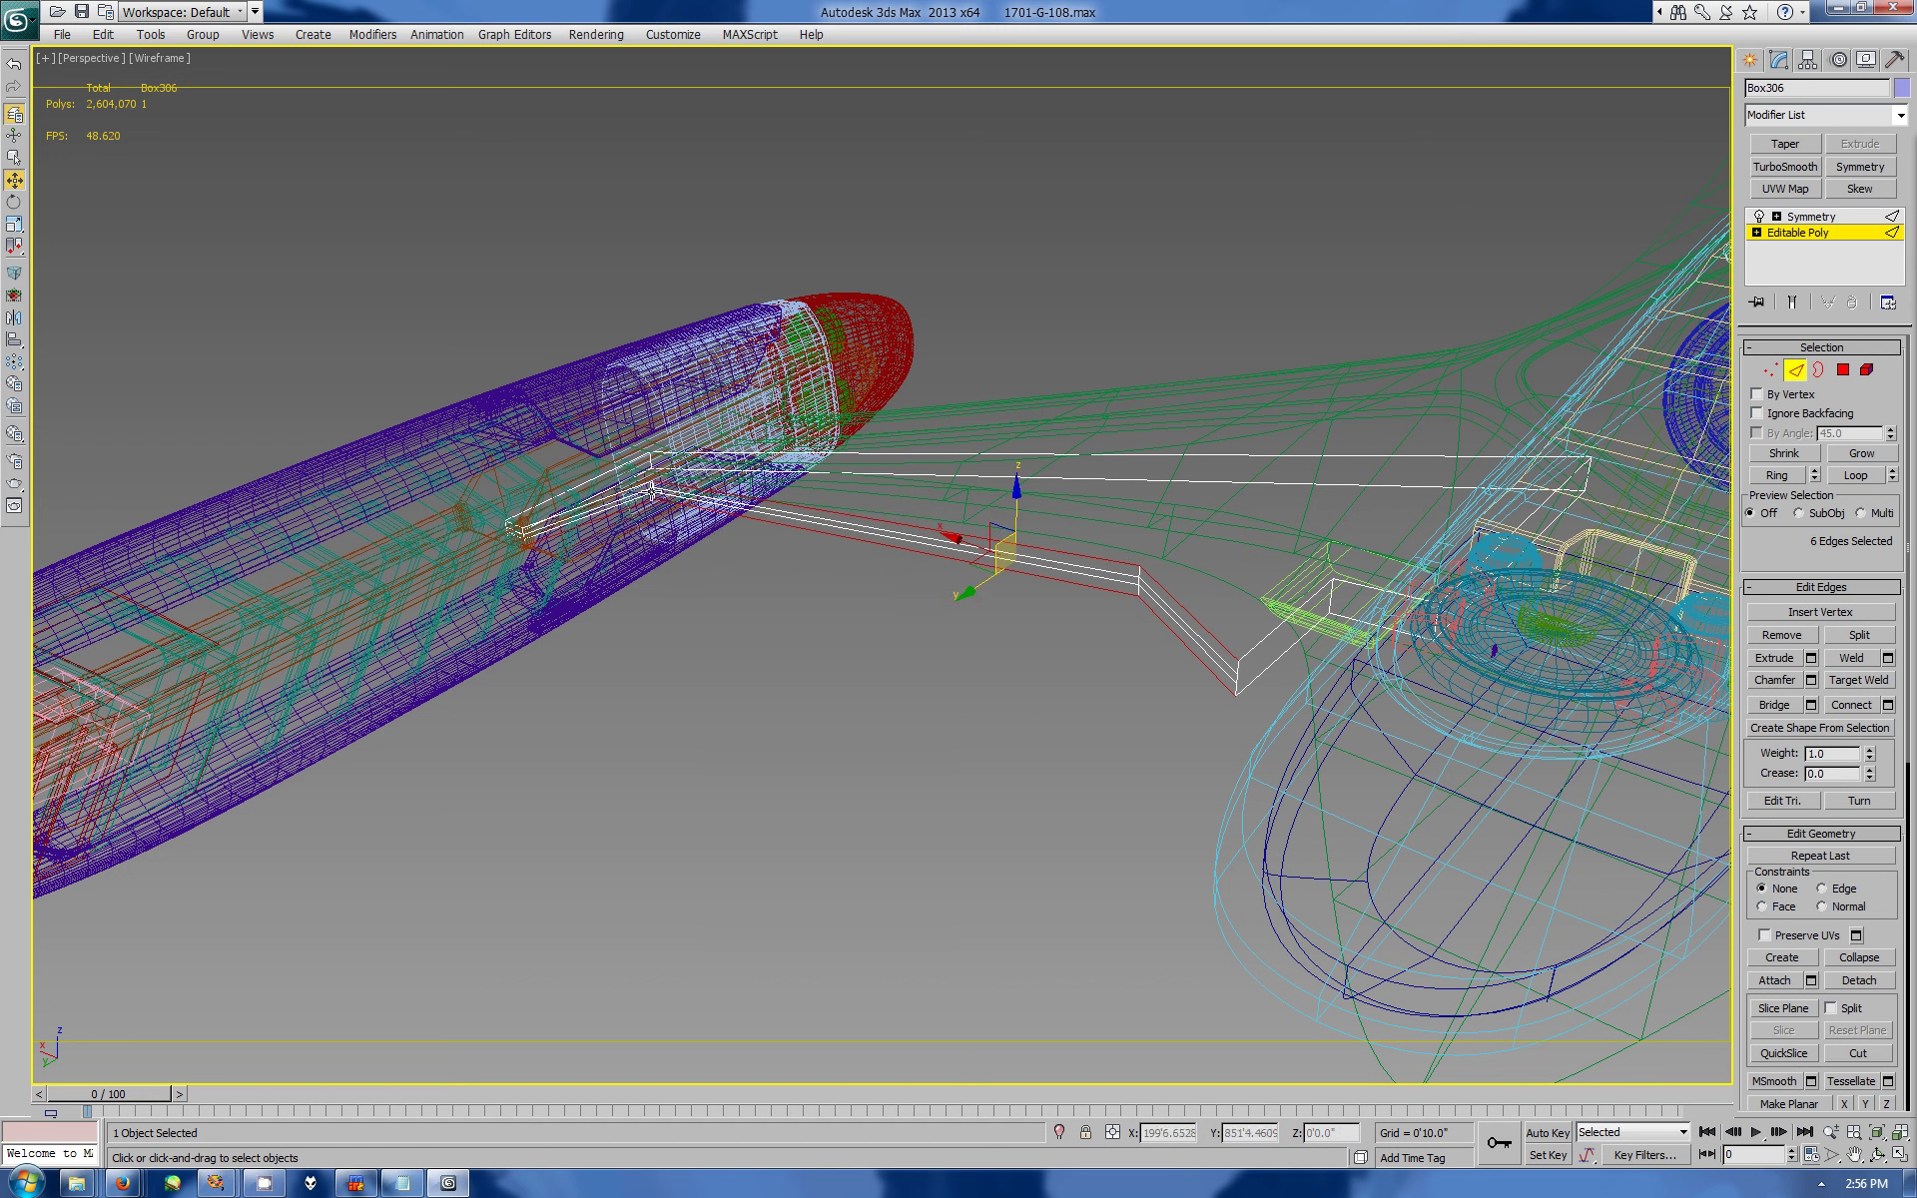
ctrl+click(454, 524)
ctrl+click(522, 511)
click(160, 58)
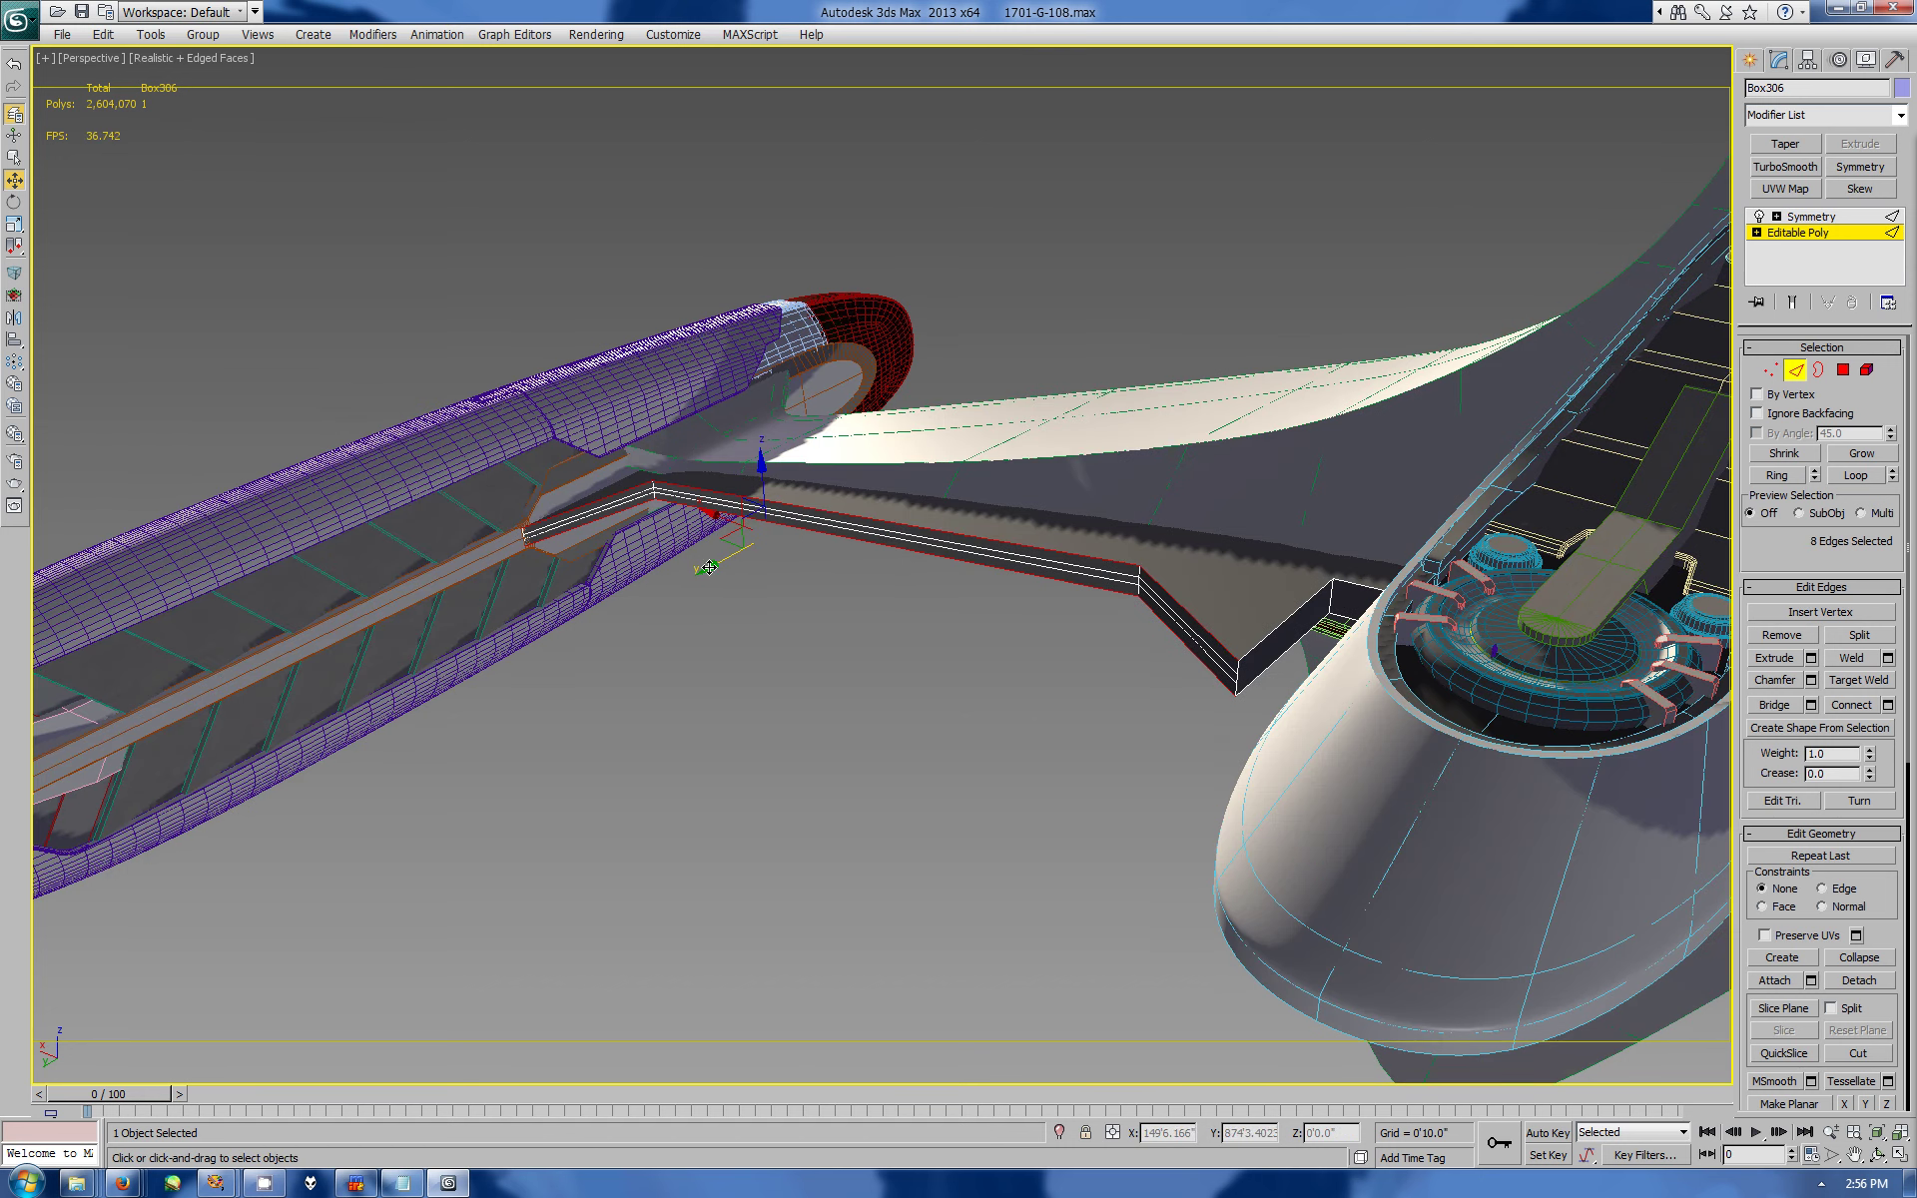
drag(708, 567, 1320, 879)
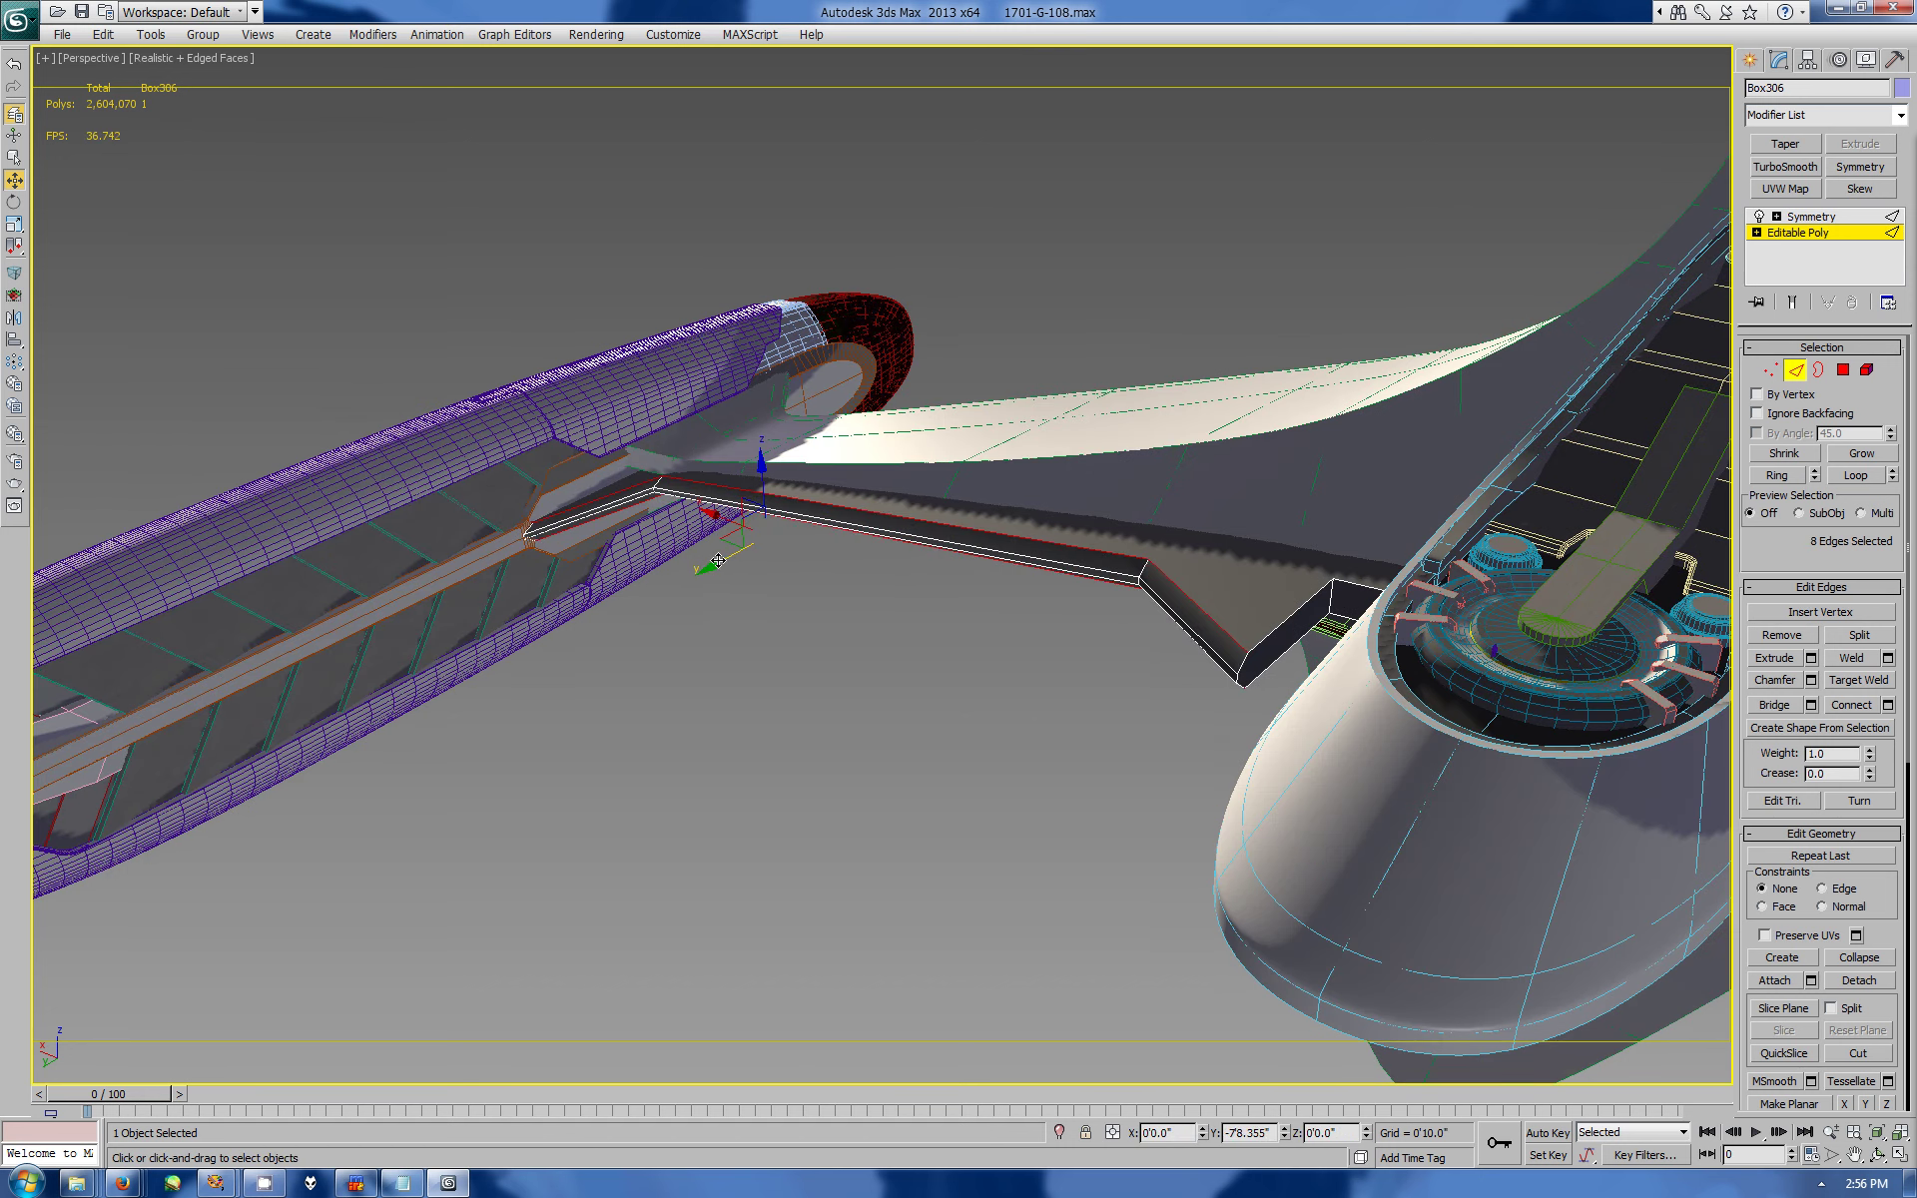
- Orbit below the pylon strip and pan the Top view along it to its end
click(1880, 1161)
drag(1033, 719, 766, 711)
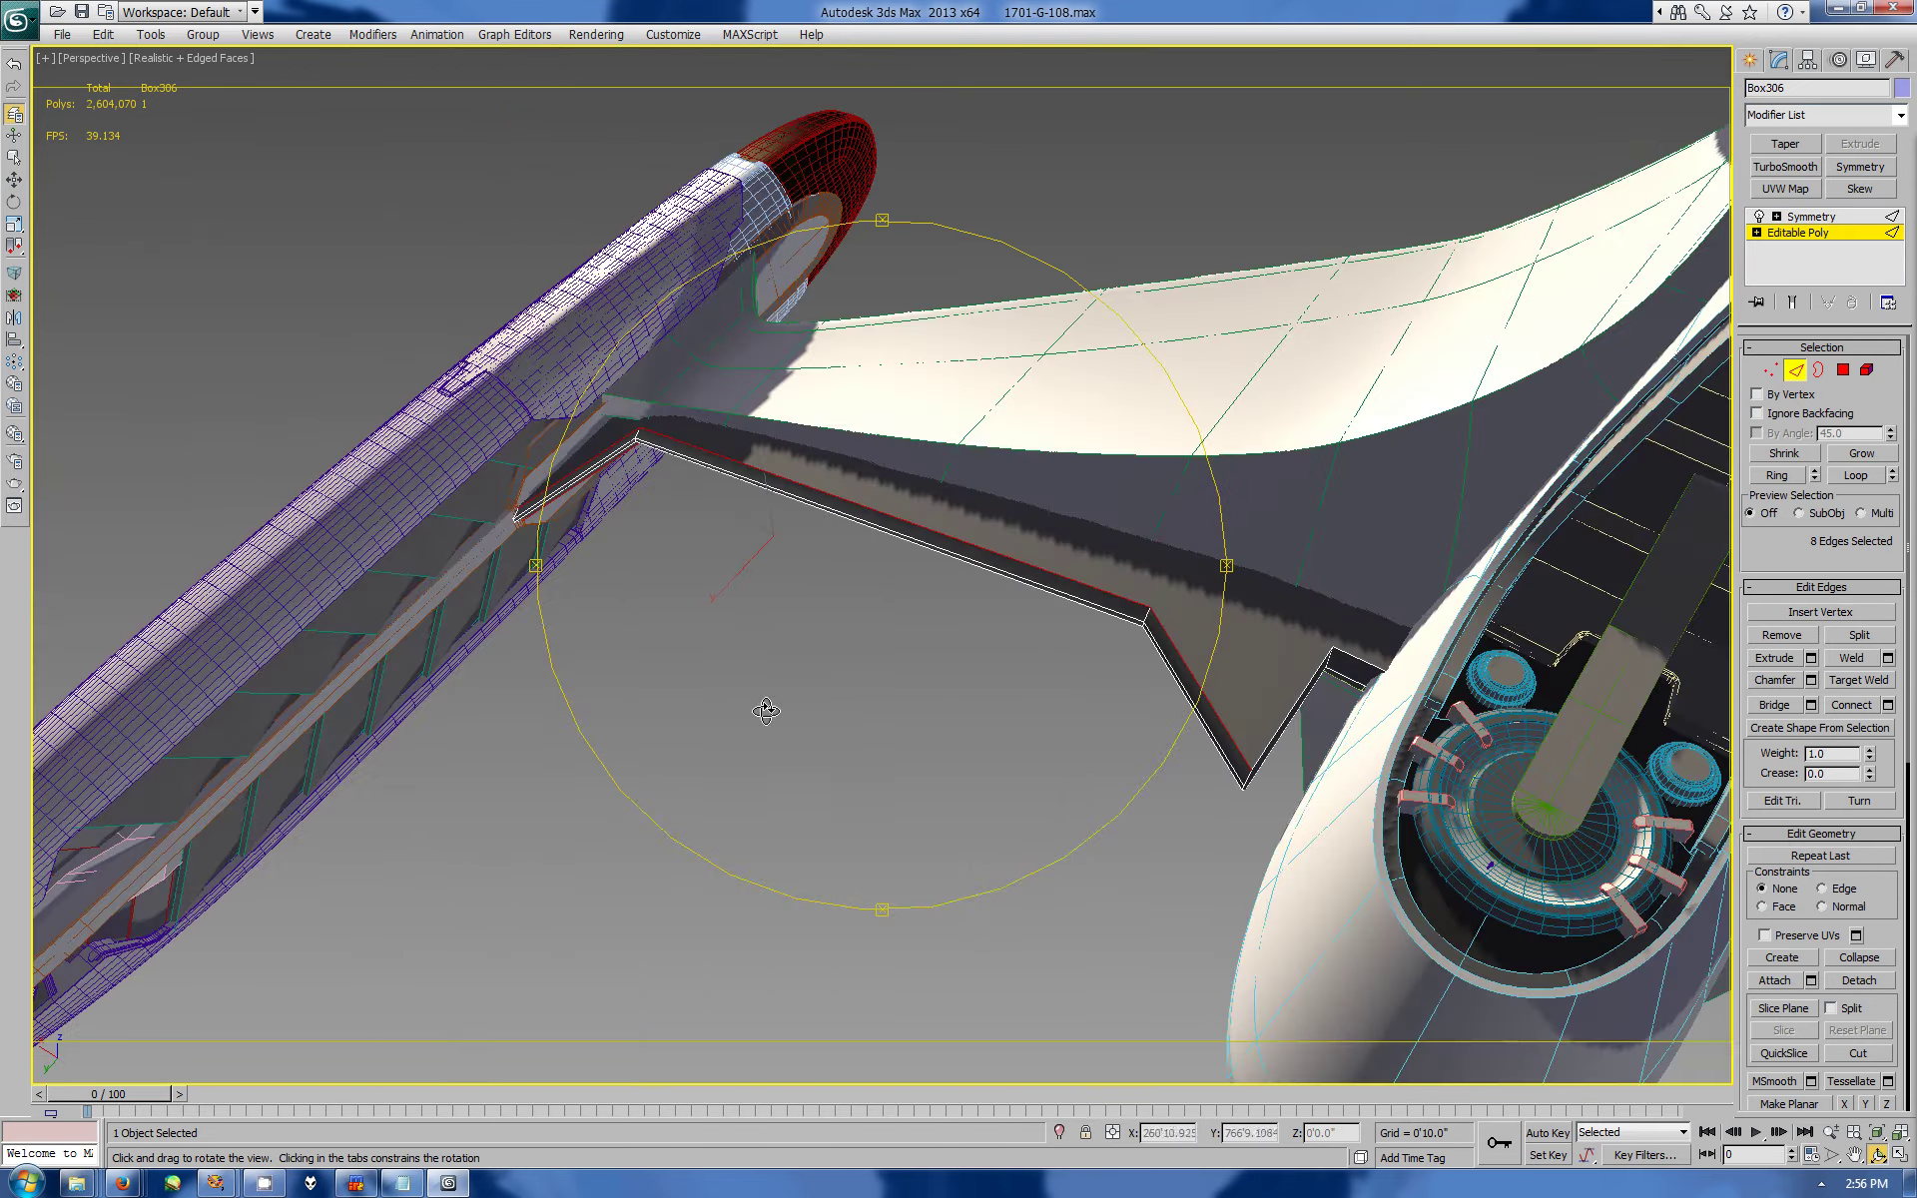
key(super+shift)
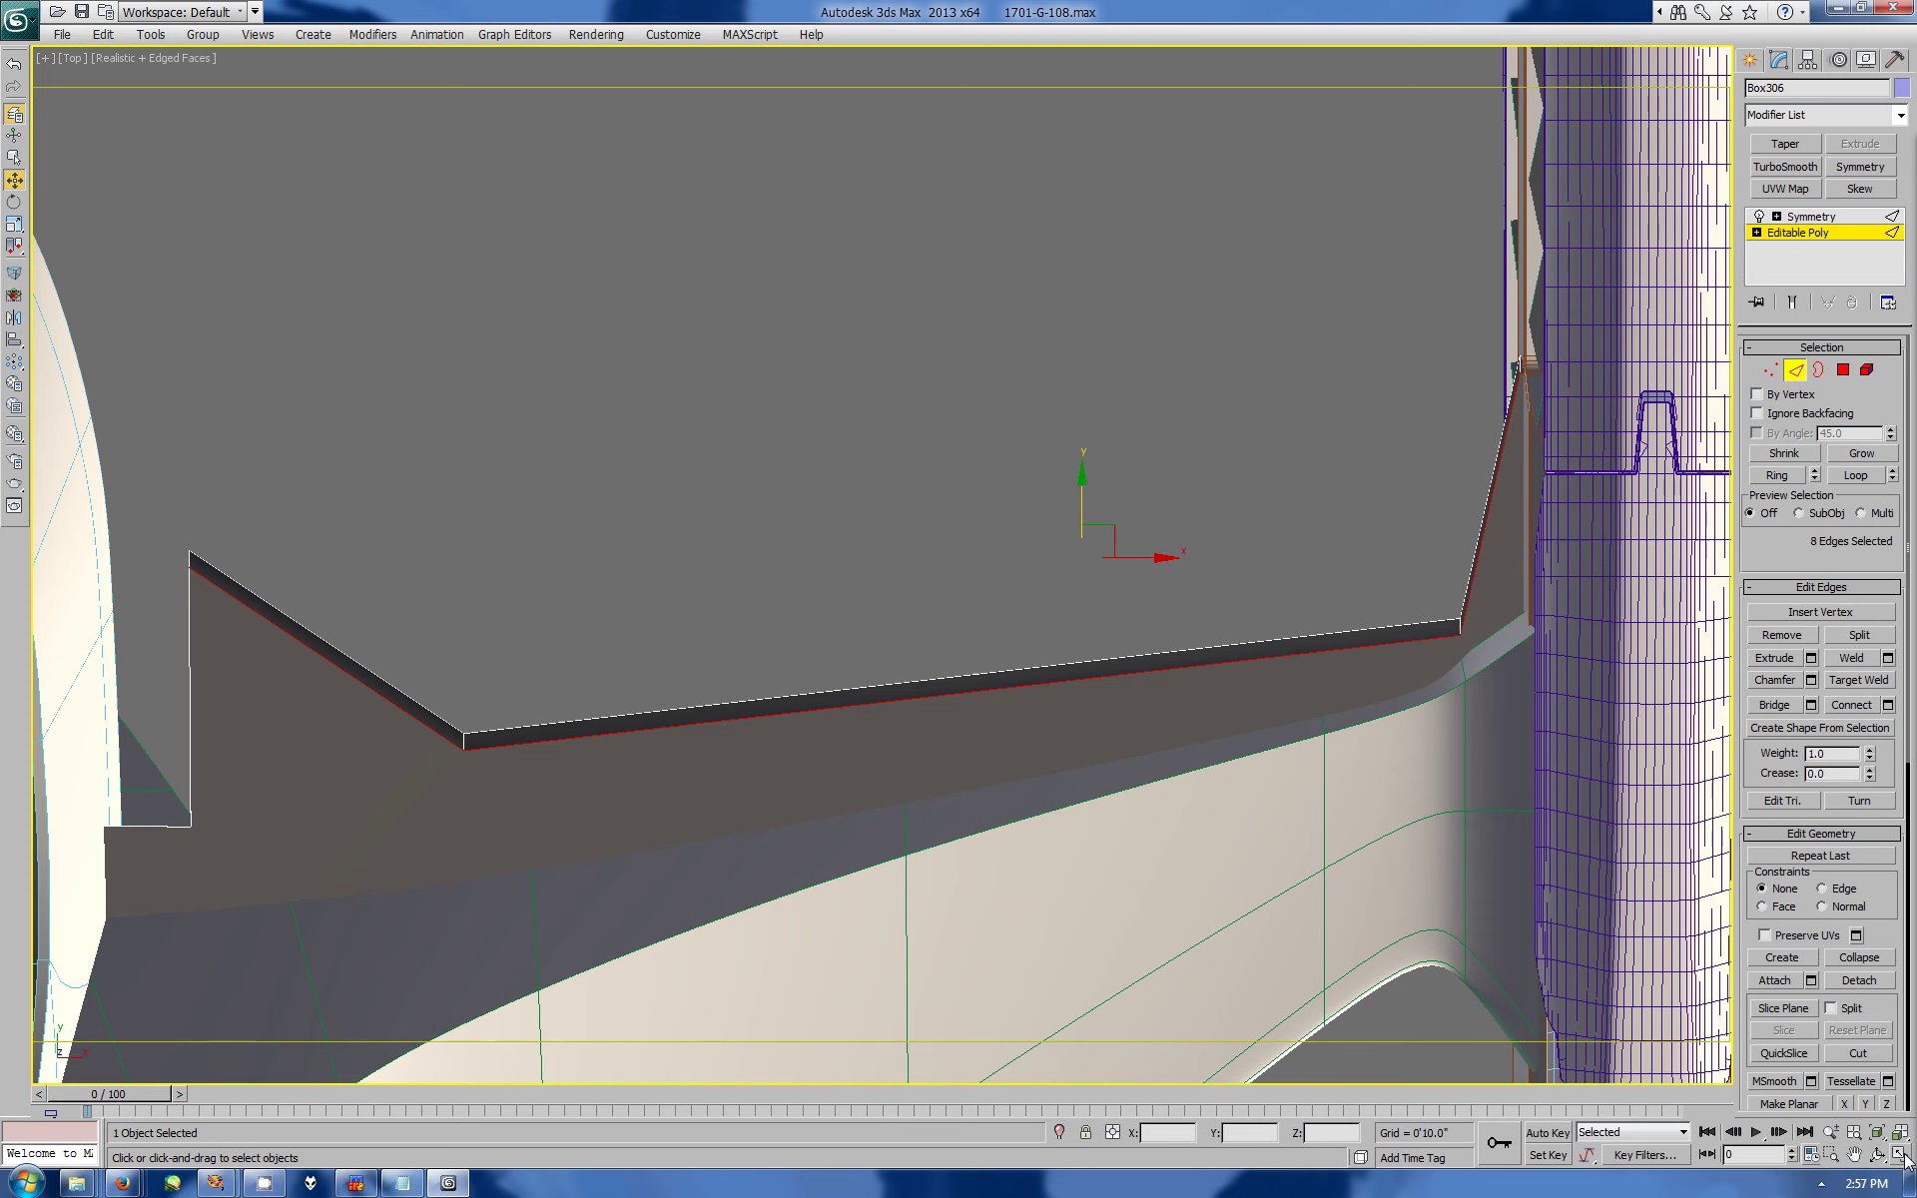
click(1854, 1155)
drag(598, 610, 1190, 515)
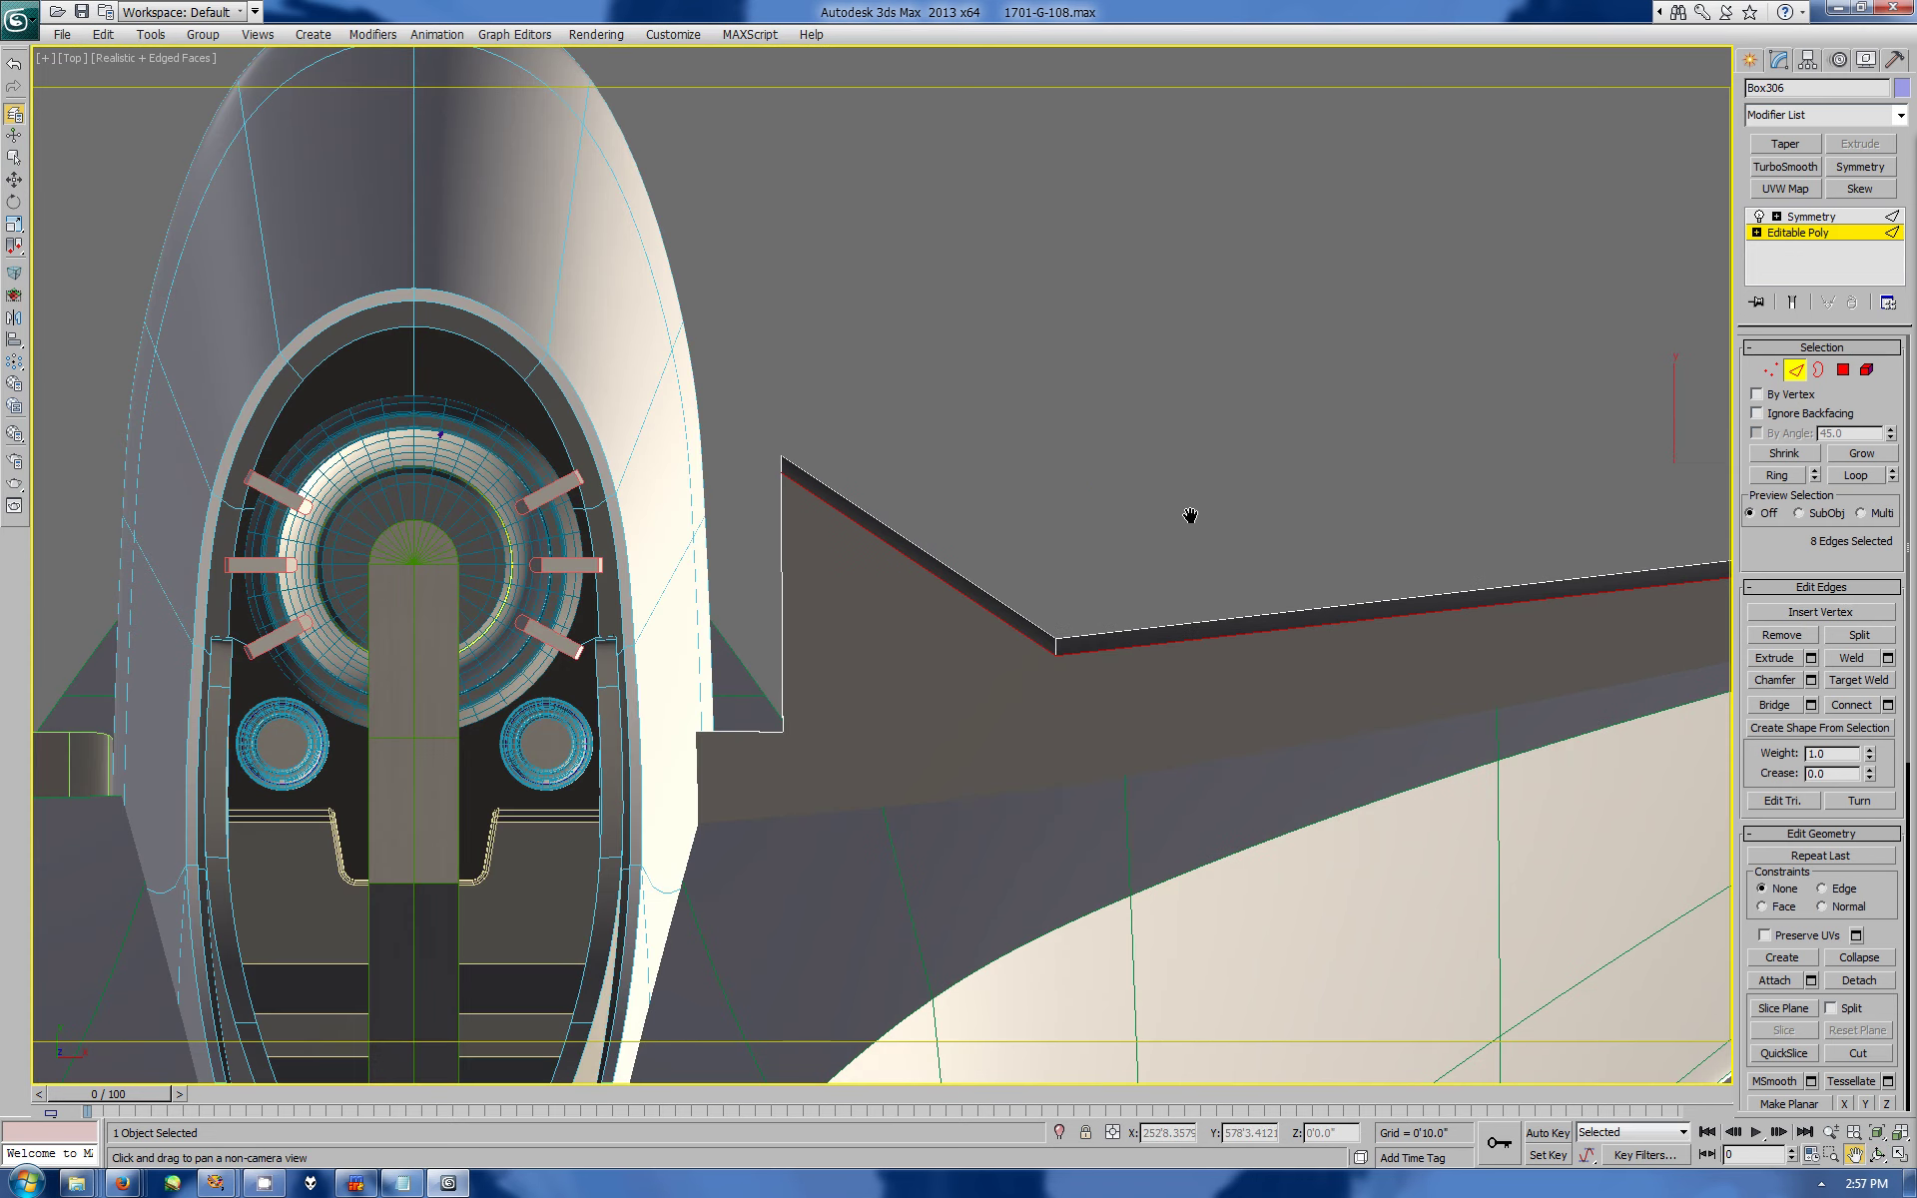
scroll(856, 542, up, 3)
scroll(1022, 479, down, 3)
drag(937, 573, 805, 560)
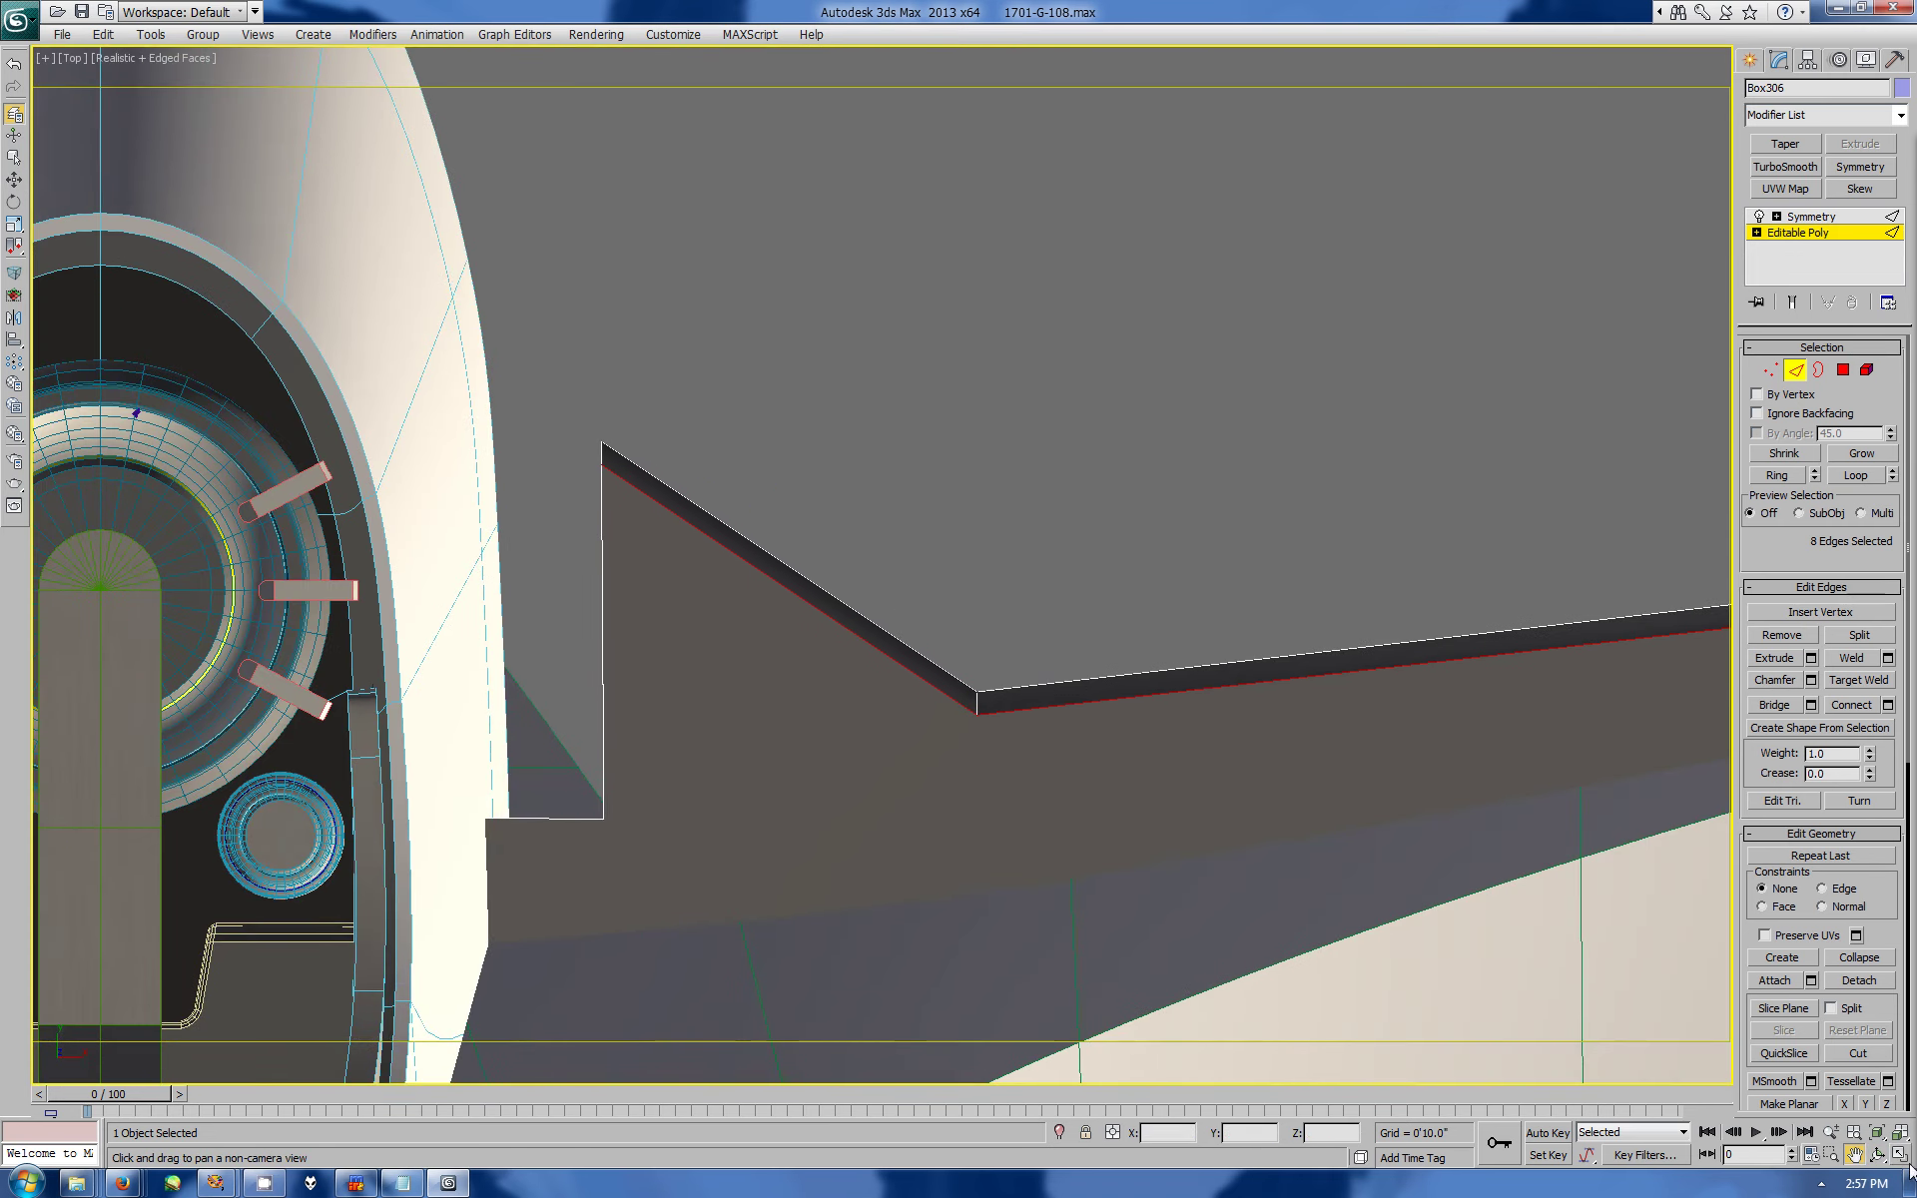
- Look along the pylon strip in maximized Perspective and open Chamfer Edges settings with 1 segment
key(alt+w)
key(ctrl+r)
click(1326, 873)
key(alt+w)
drag(1304, 825, 975, 569)
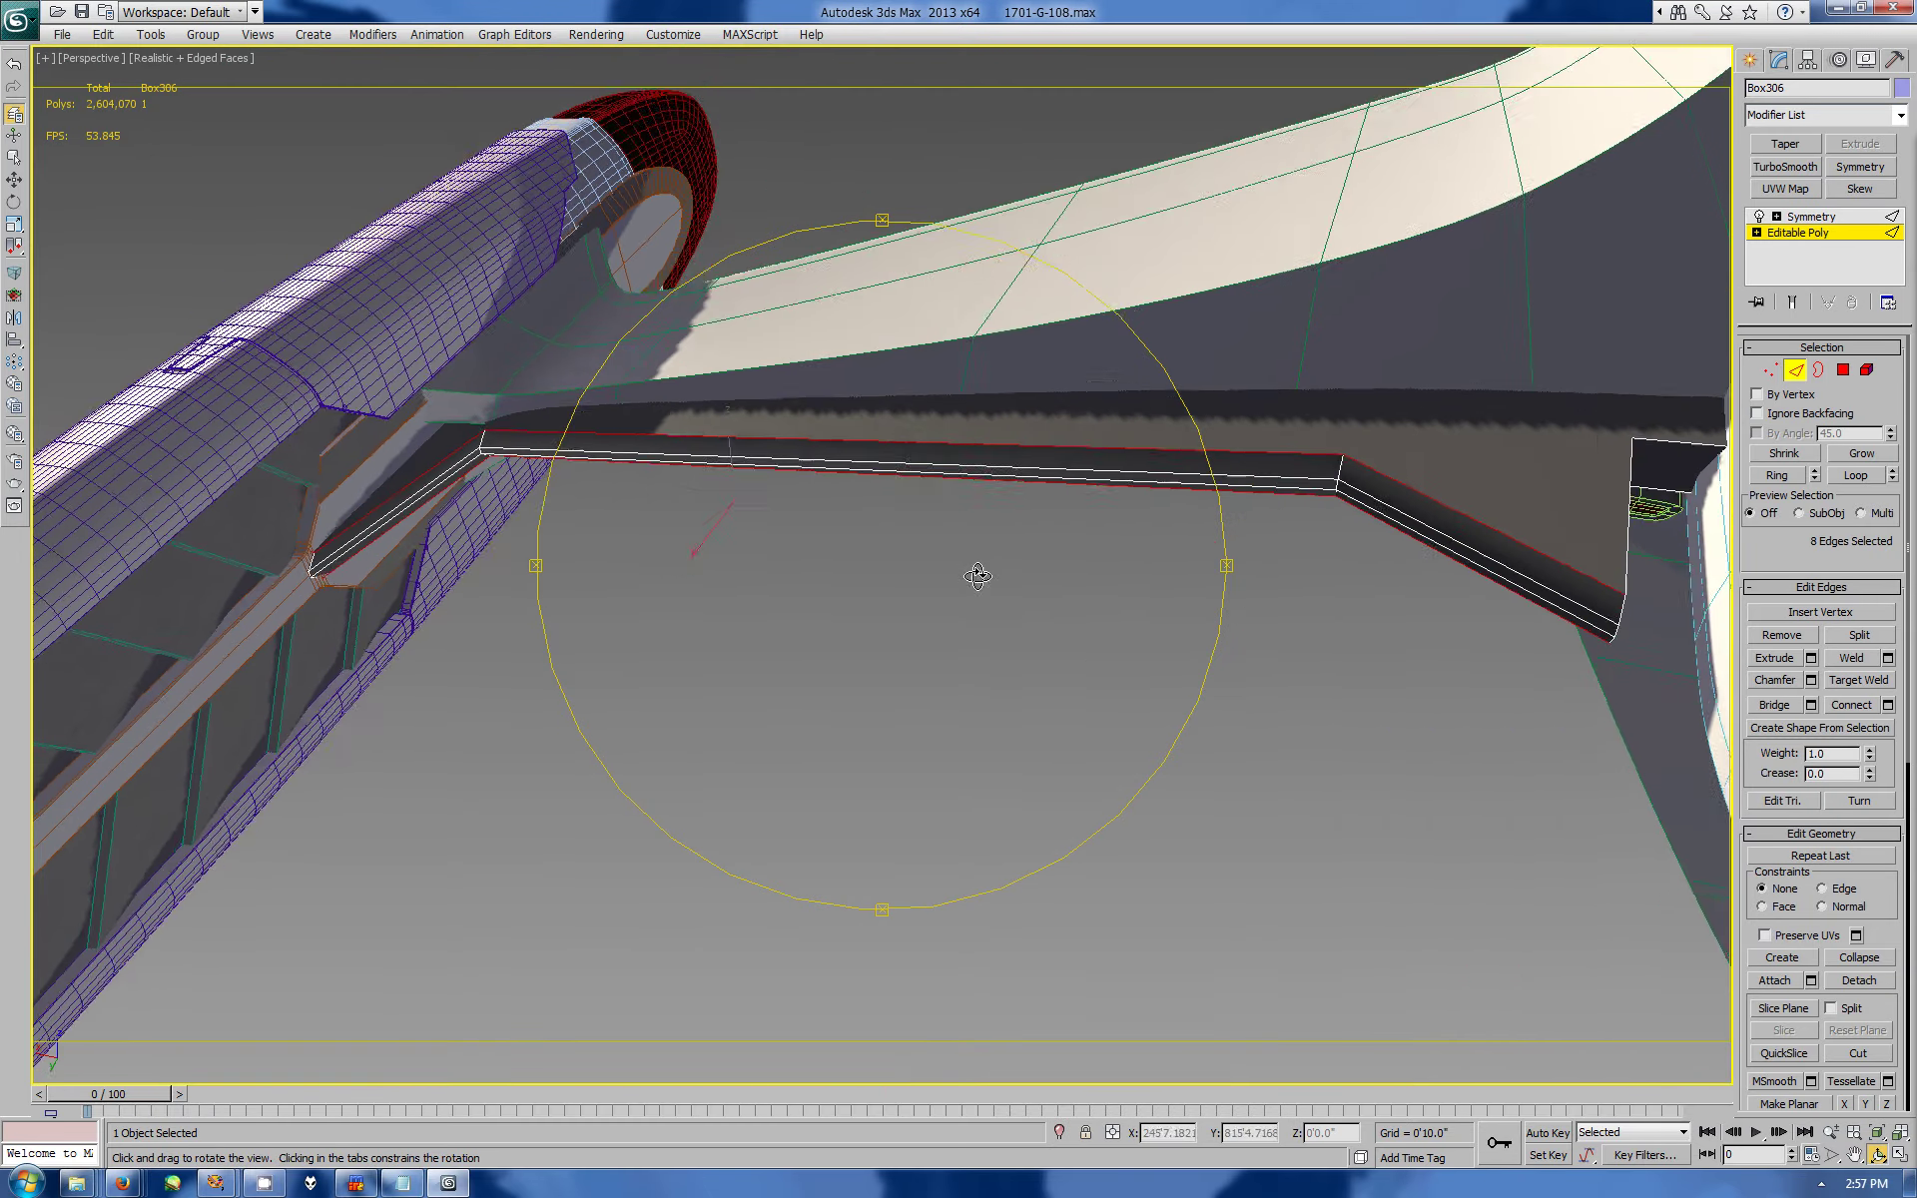
click(1810, 680)
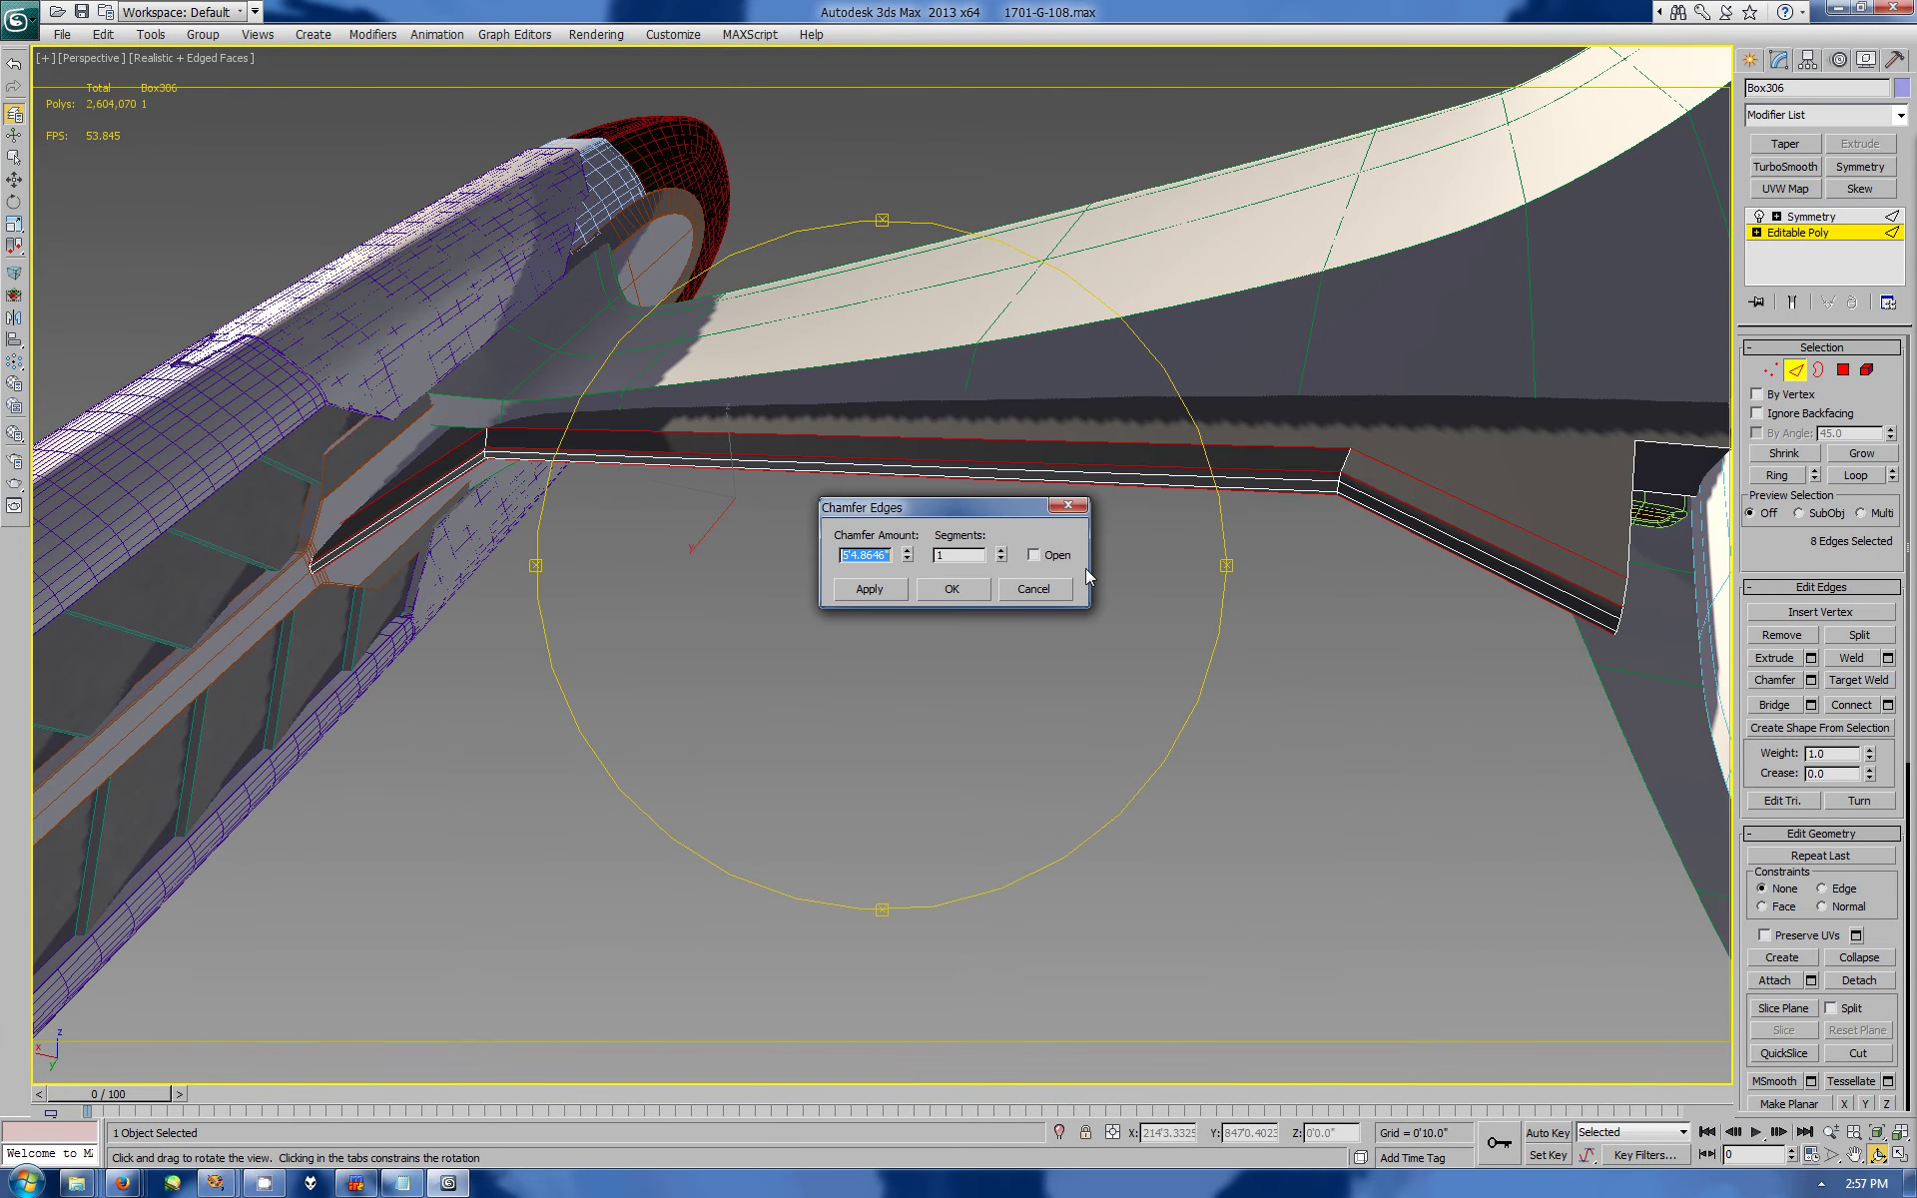
- Narrow the chamfer on the corner edges, apply it, and orbit to check
drag(906, 555, 913, 627)
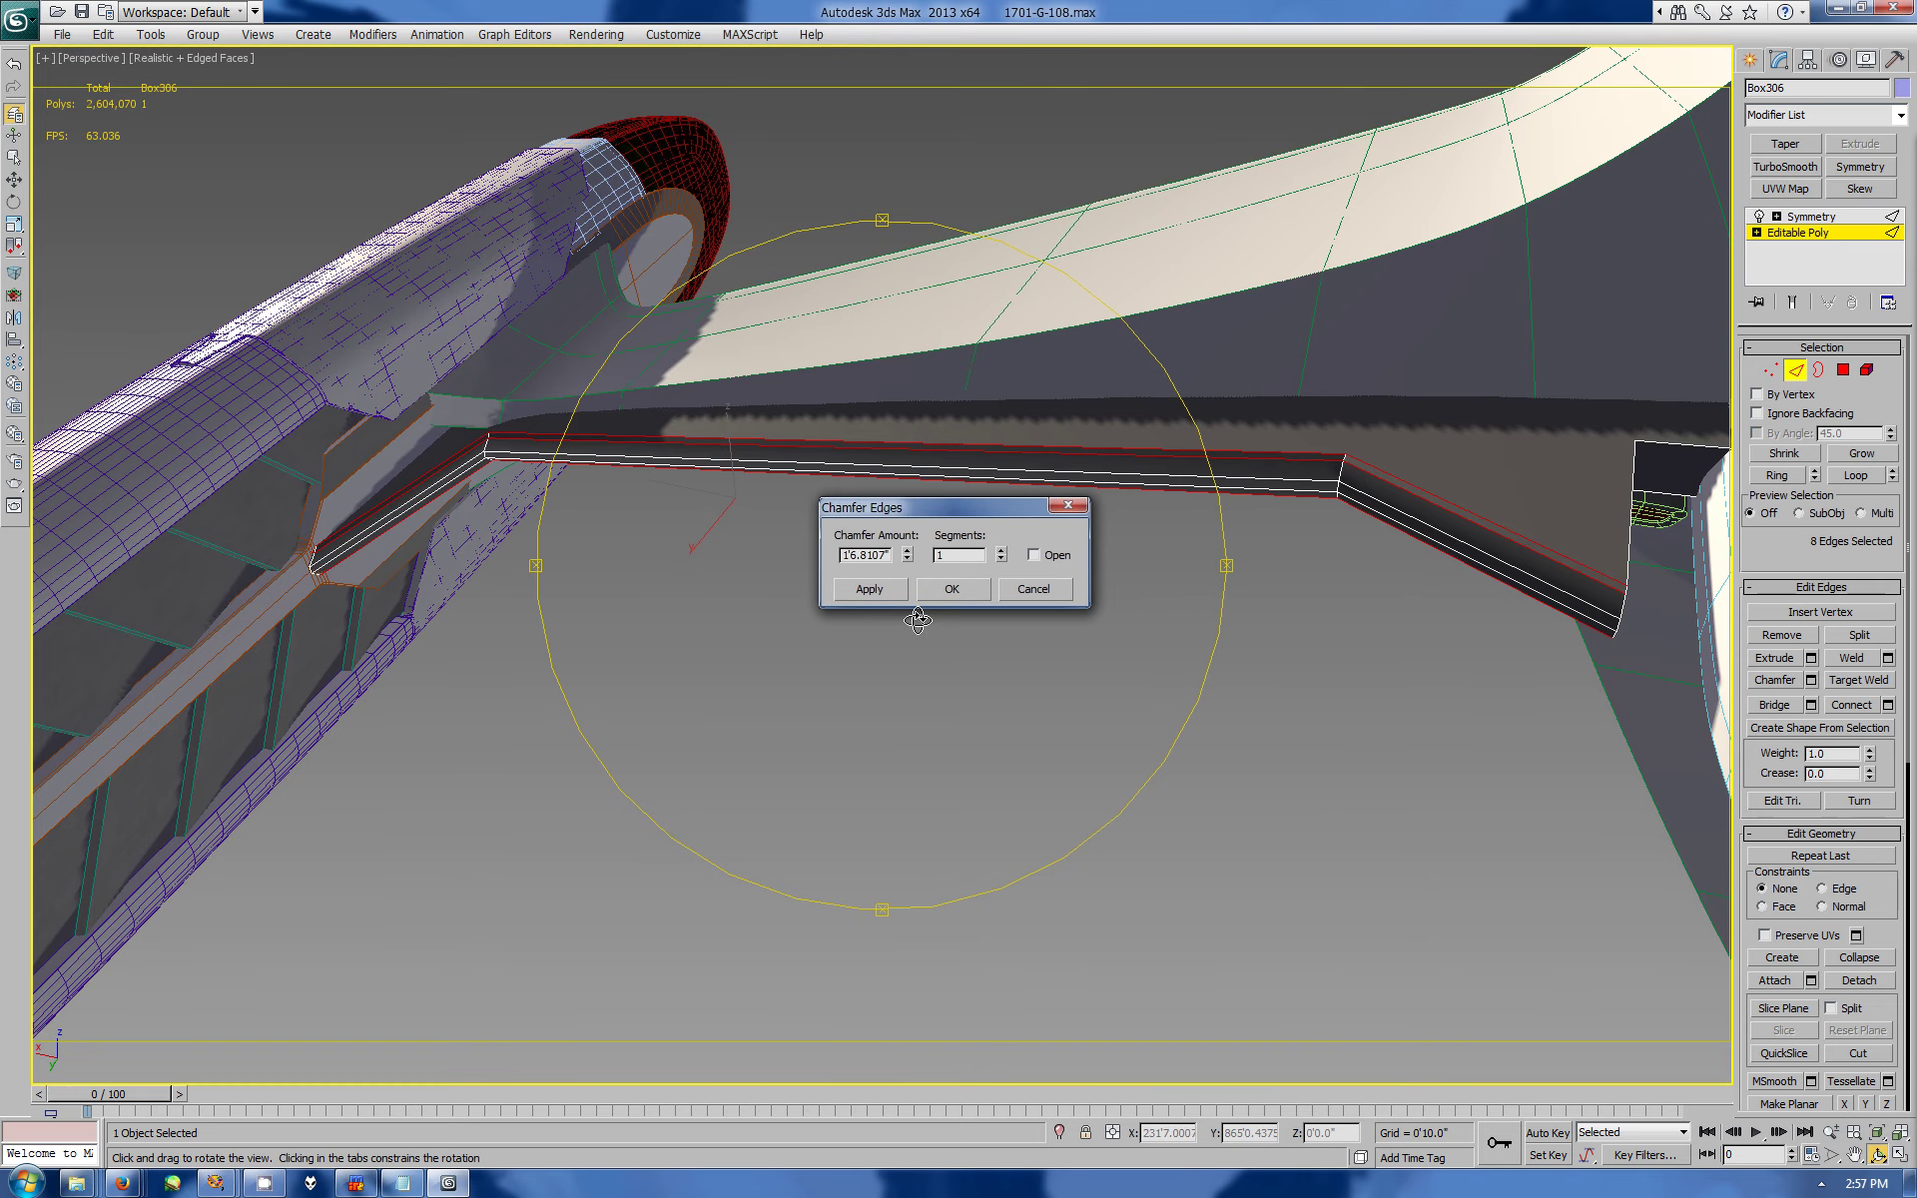
mouse_move(1019, 732)
mouse_down()
mouse_move(889, 648)
mouse_move(956, 679)
mouse_move(959, 733)
mouse_move(932, 728)
mouse_move(925, 792)
mouse_up()
click(951, 589)
drag(997, 629, 1261, 430)
key(w)
- Select the strut's bend edges, try a chamfer, then undo it
click(1324, 401)
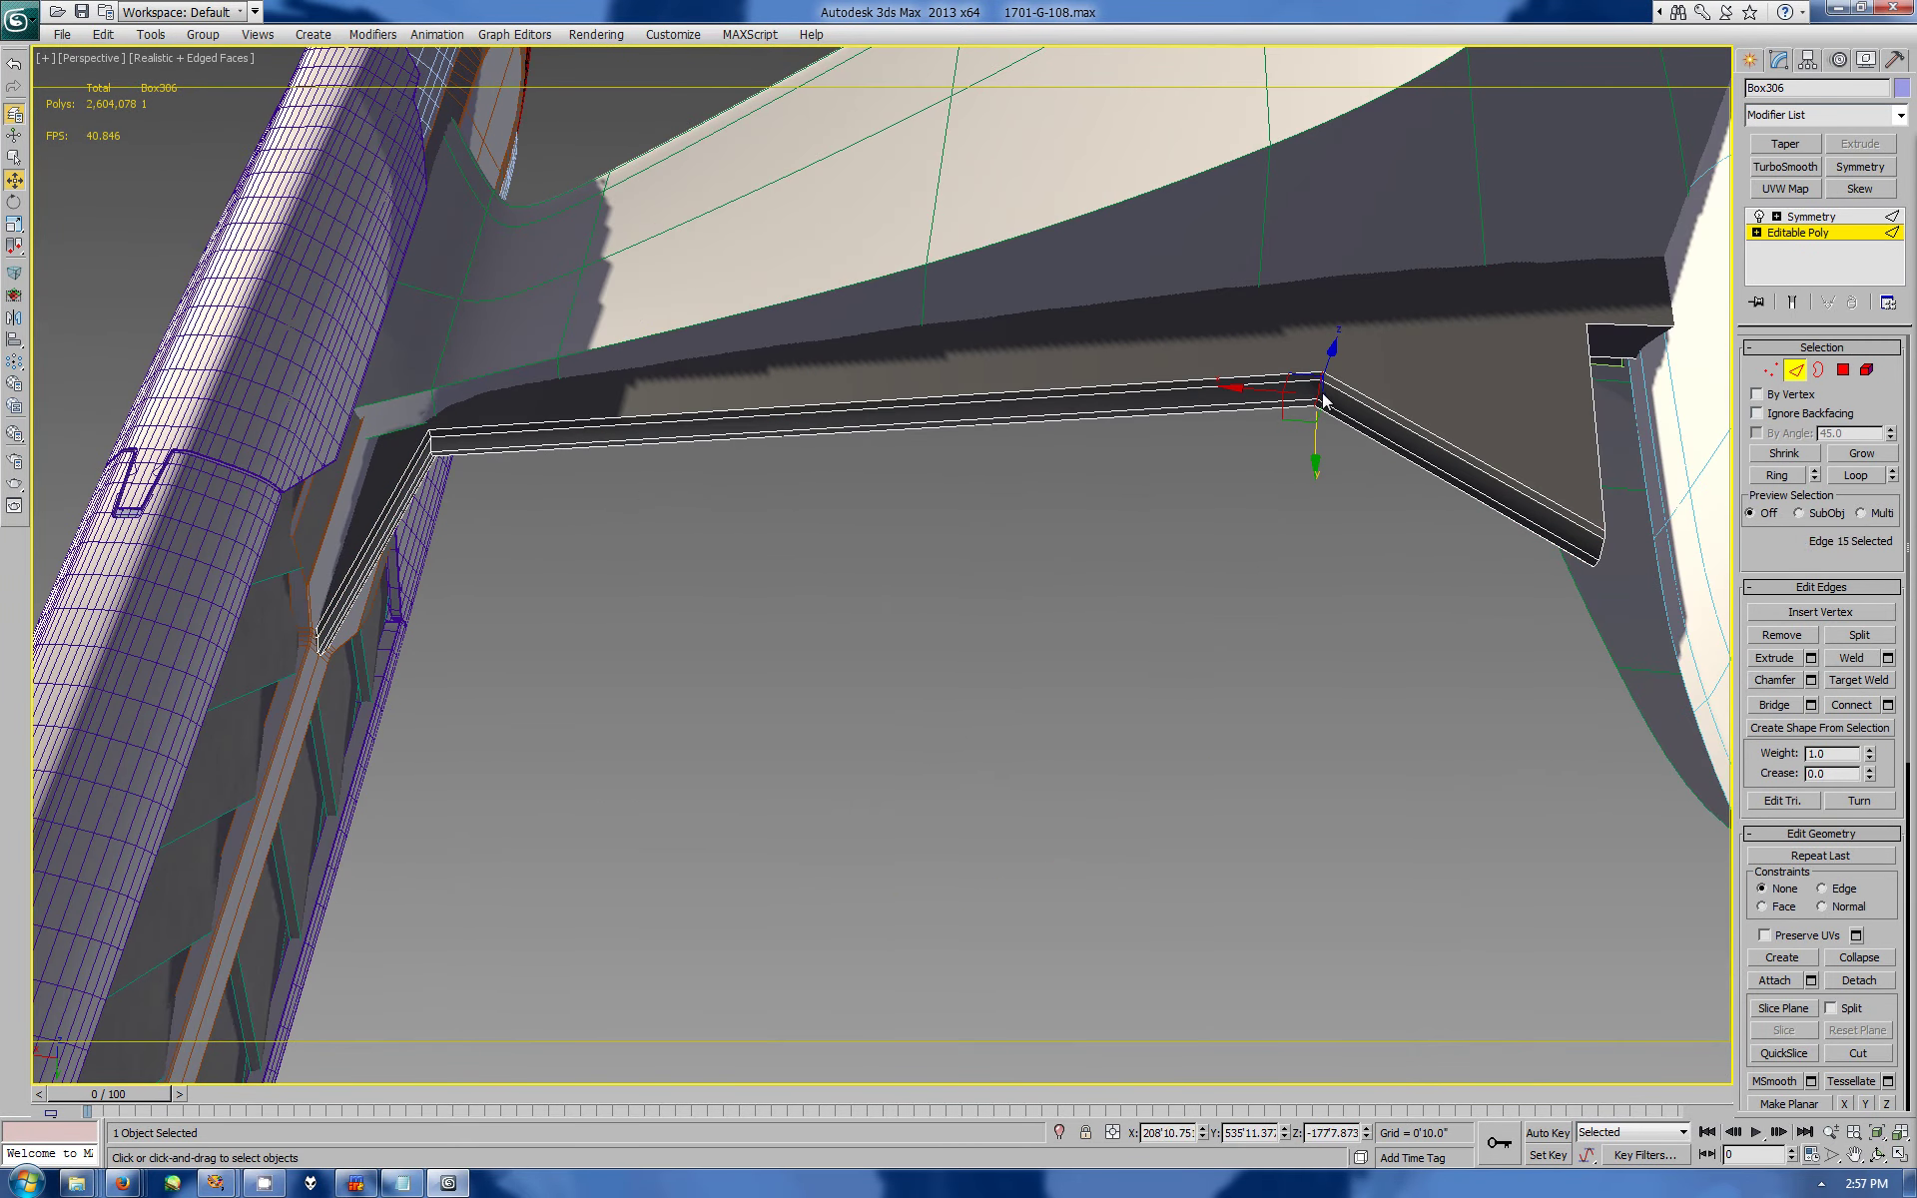
click(1810, 680)
mouse_move(907, 555)
mouse_down()
mouse_move(896, 614)
mouse_move(893, 596)
mouse_up()
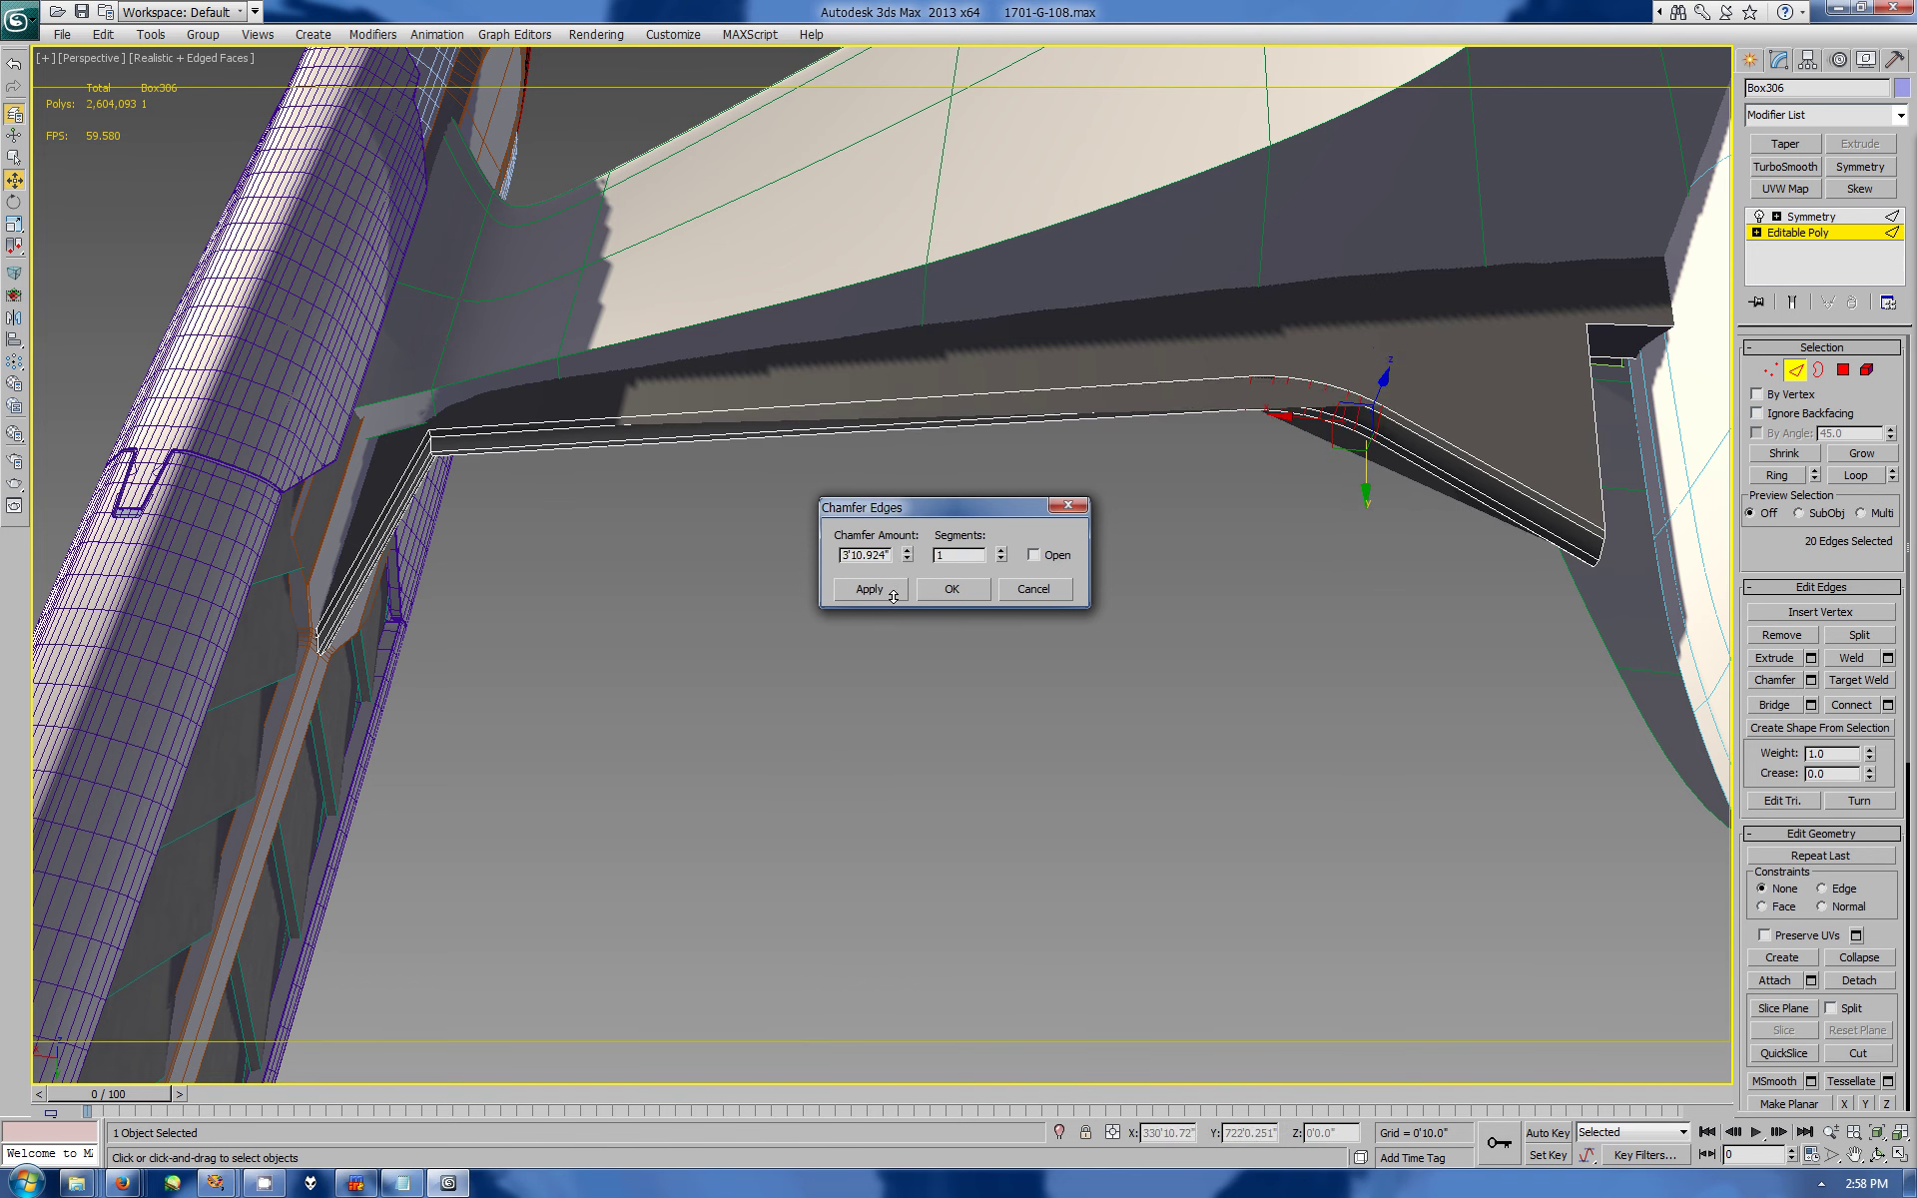
click(939, 589)
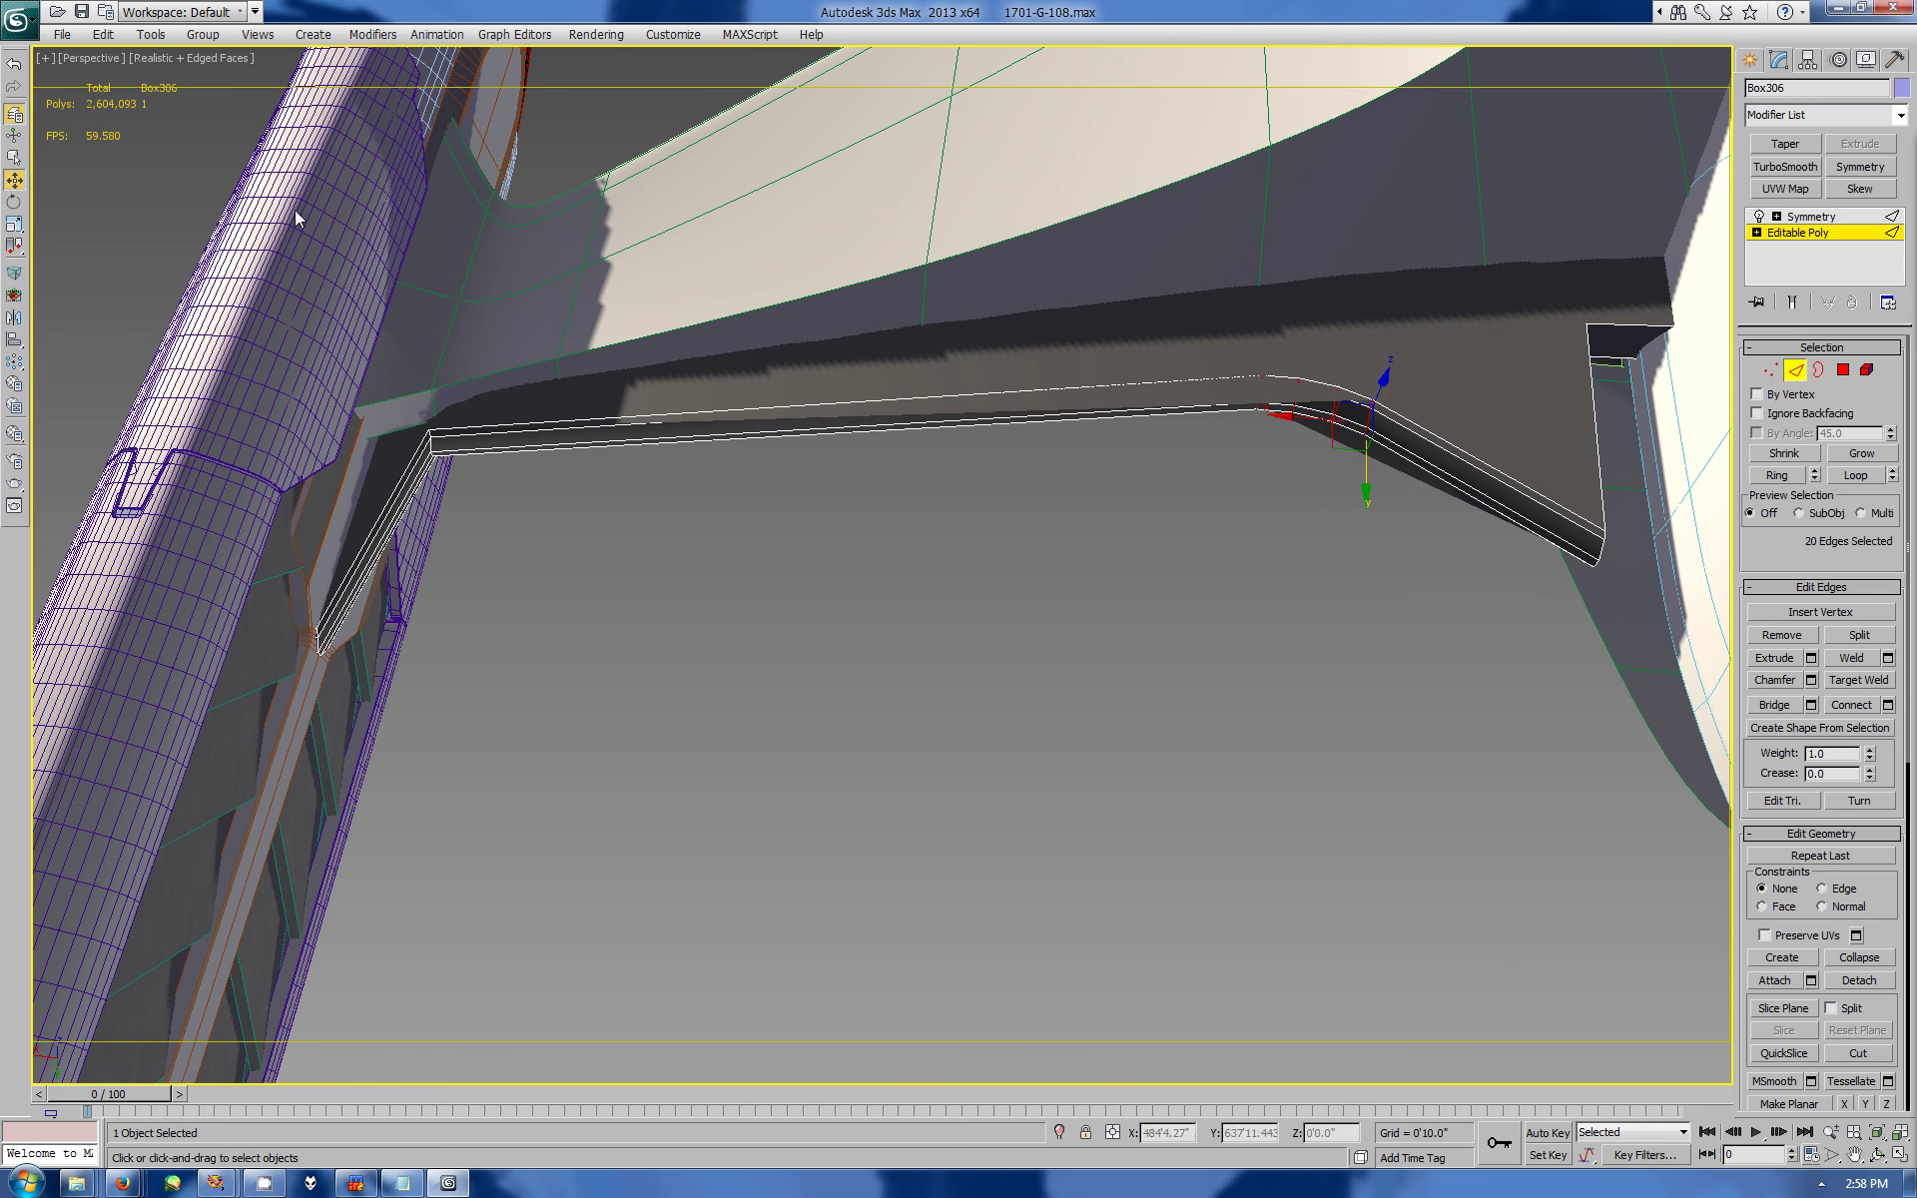
click(14, 66)
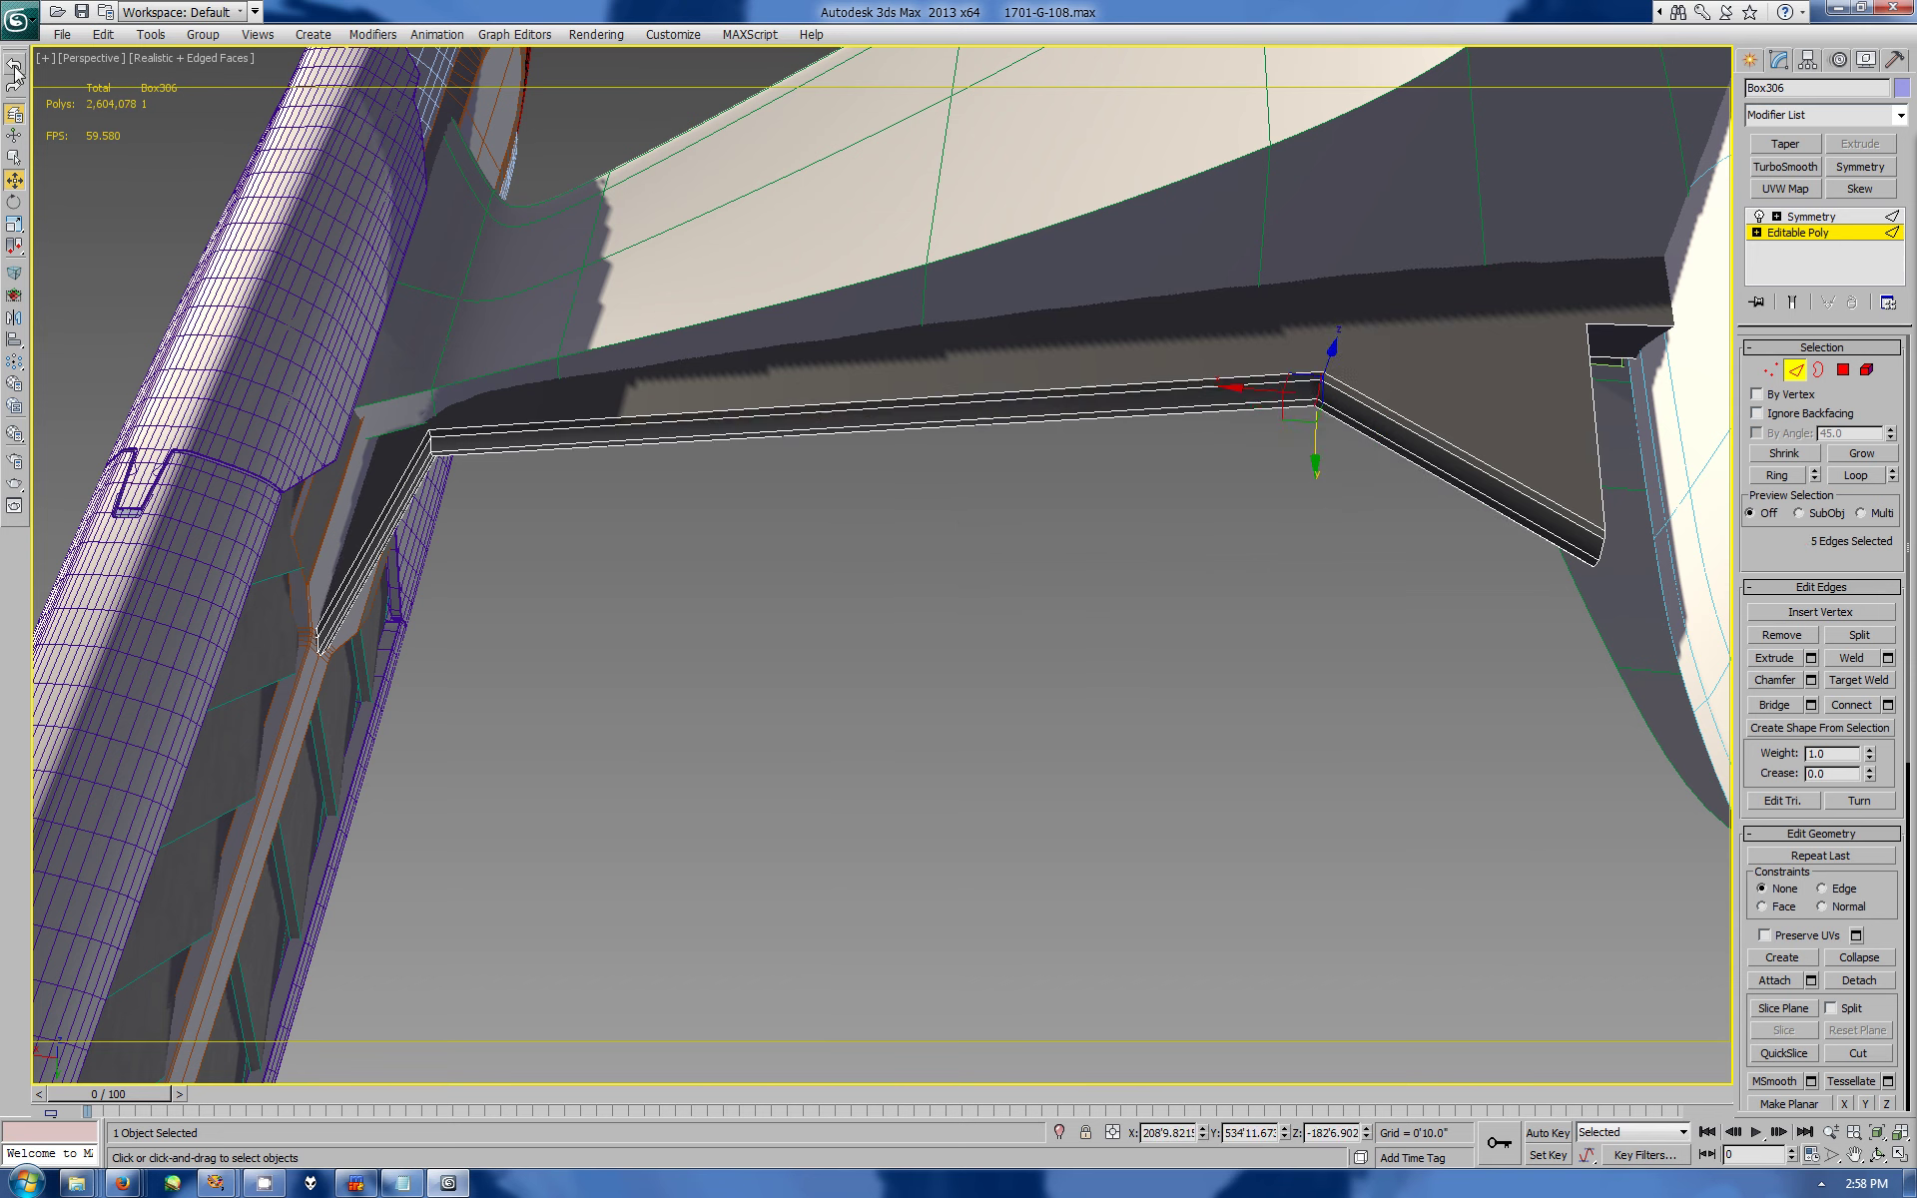
- Chamfer the bend at 25'2.6819 with 7 segments, orbiting to inspect it from below
click(1810, 680)
click(1001, 552)
drag(908, 557, 888, 469)
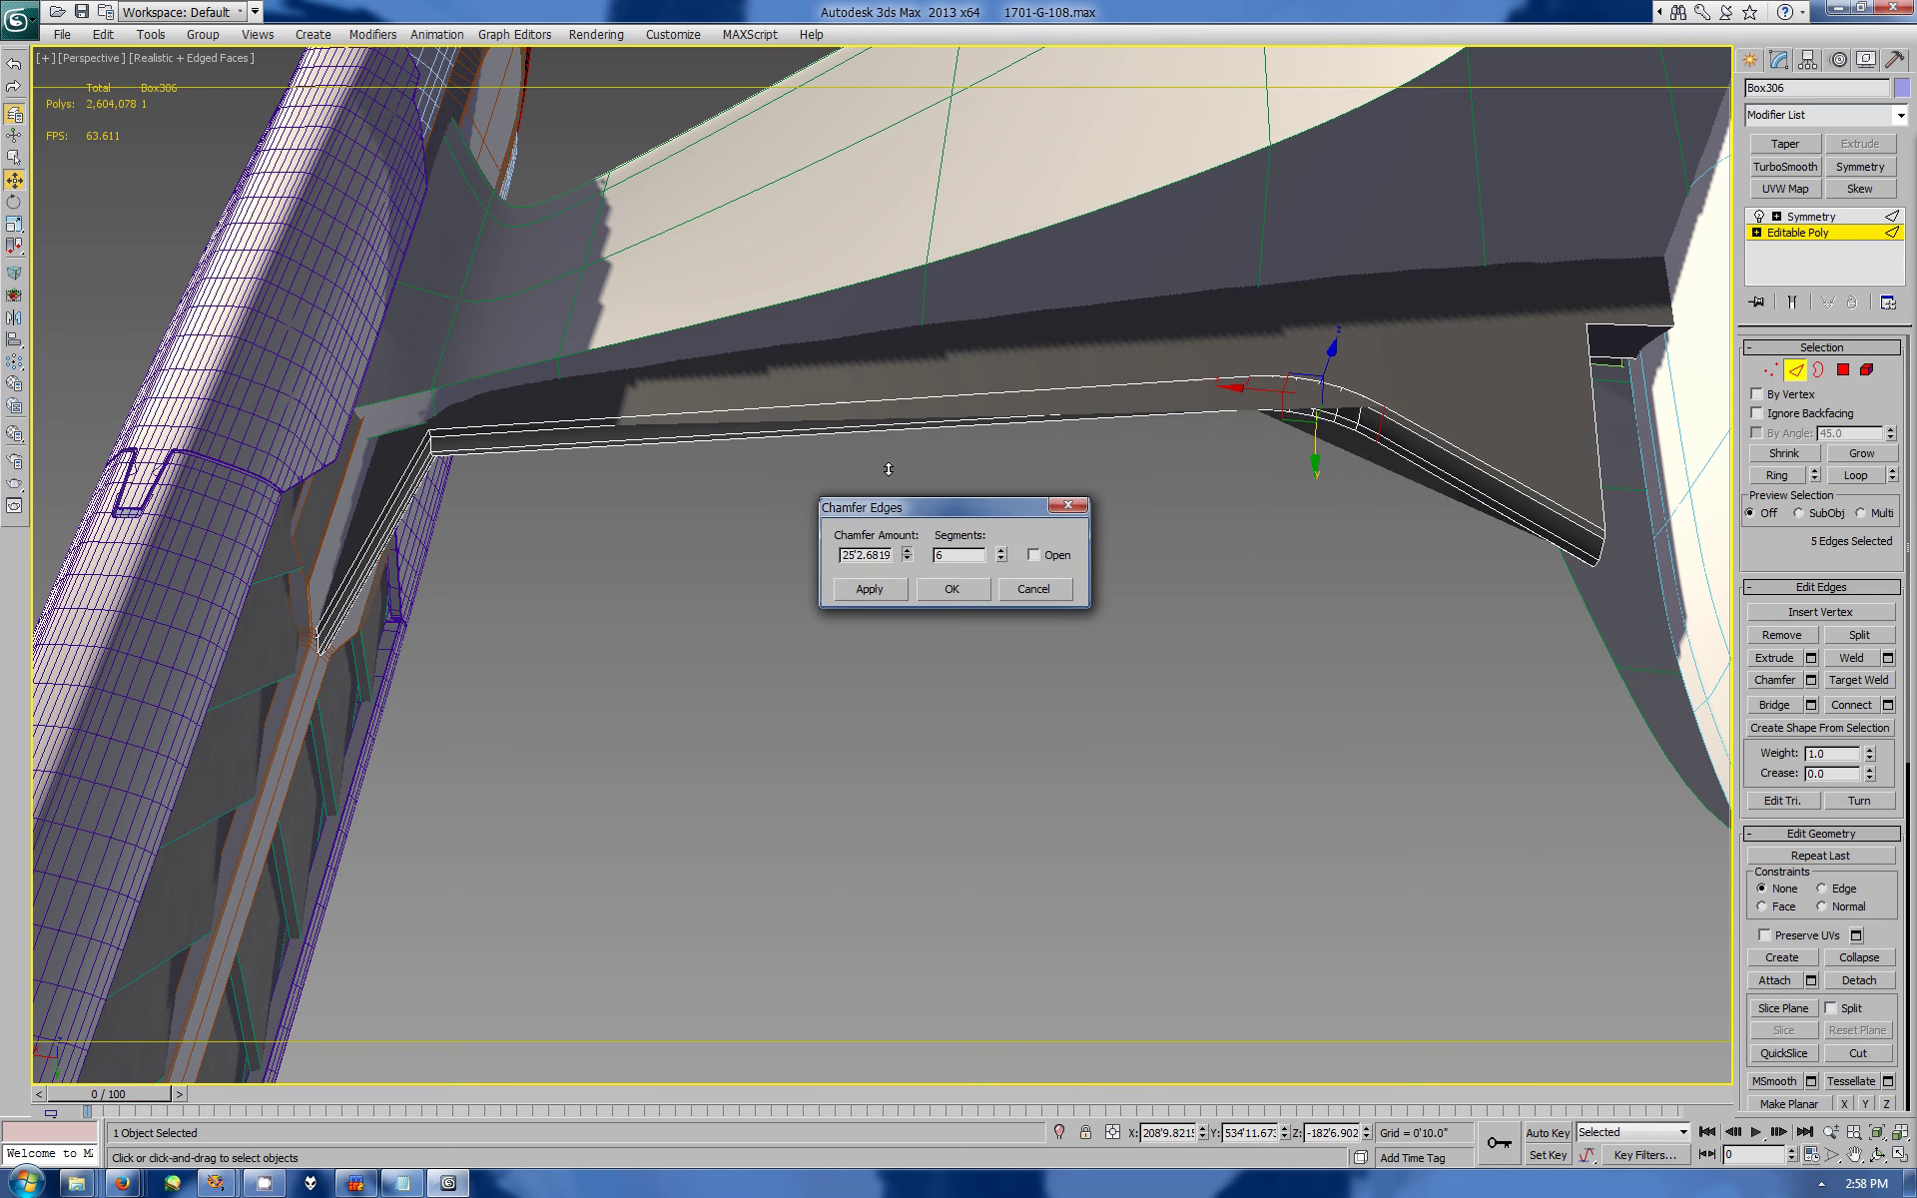
click(1876, 1155)
mouse_move(998, 699)
mouse_down()
mouse_move(886, 631)
mouse_move(895, 772)
mouse_up()
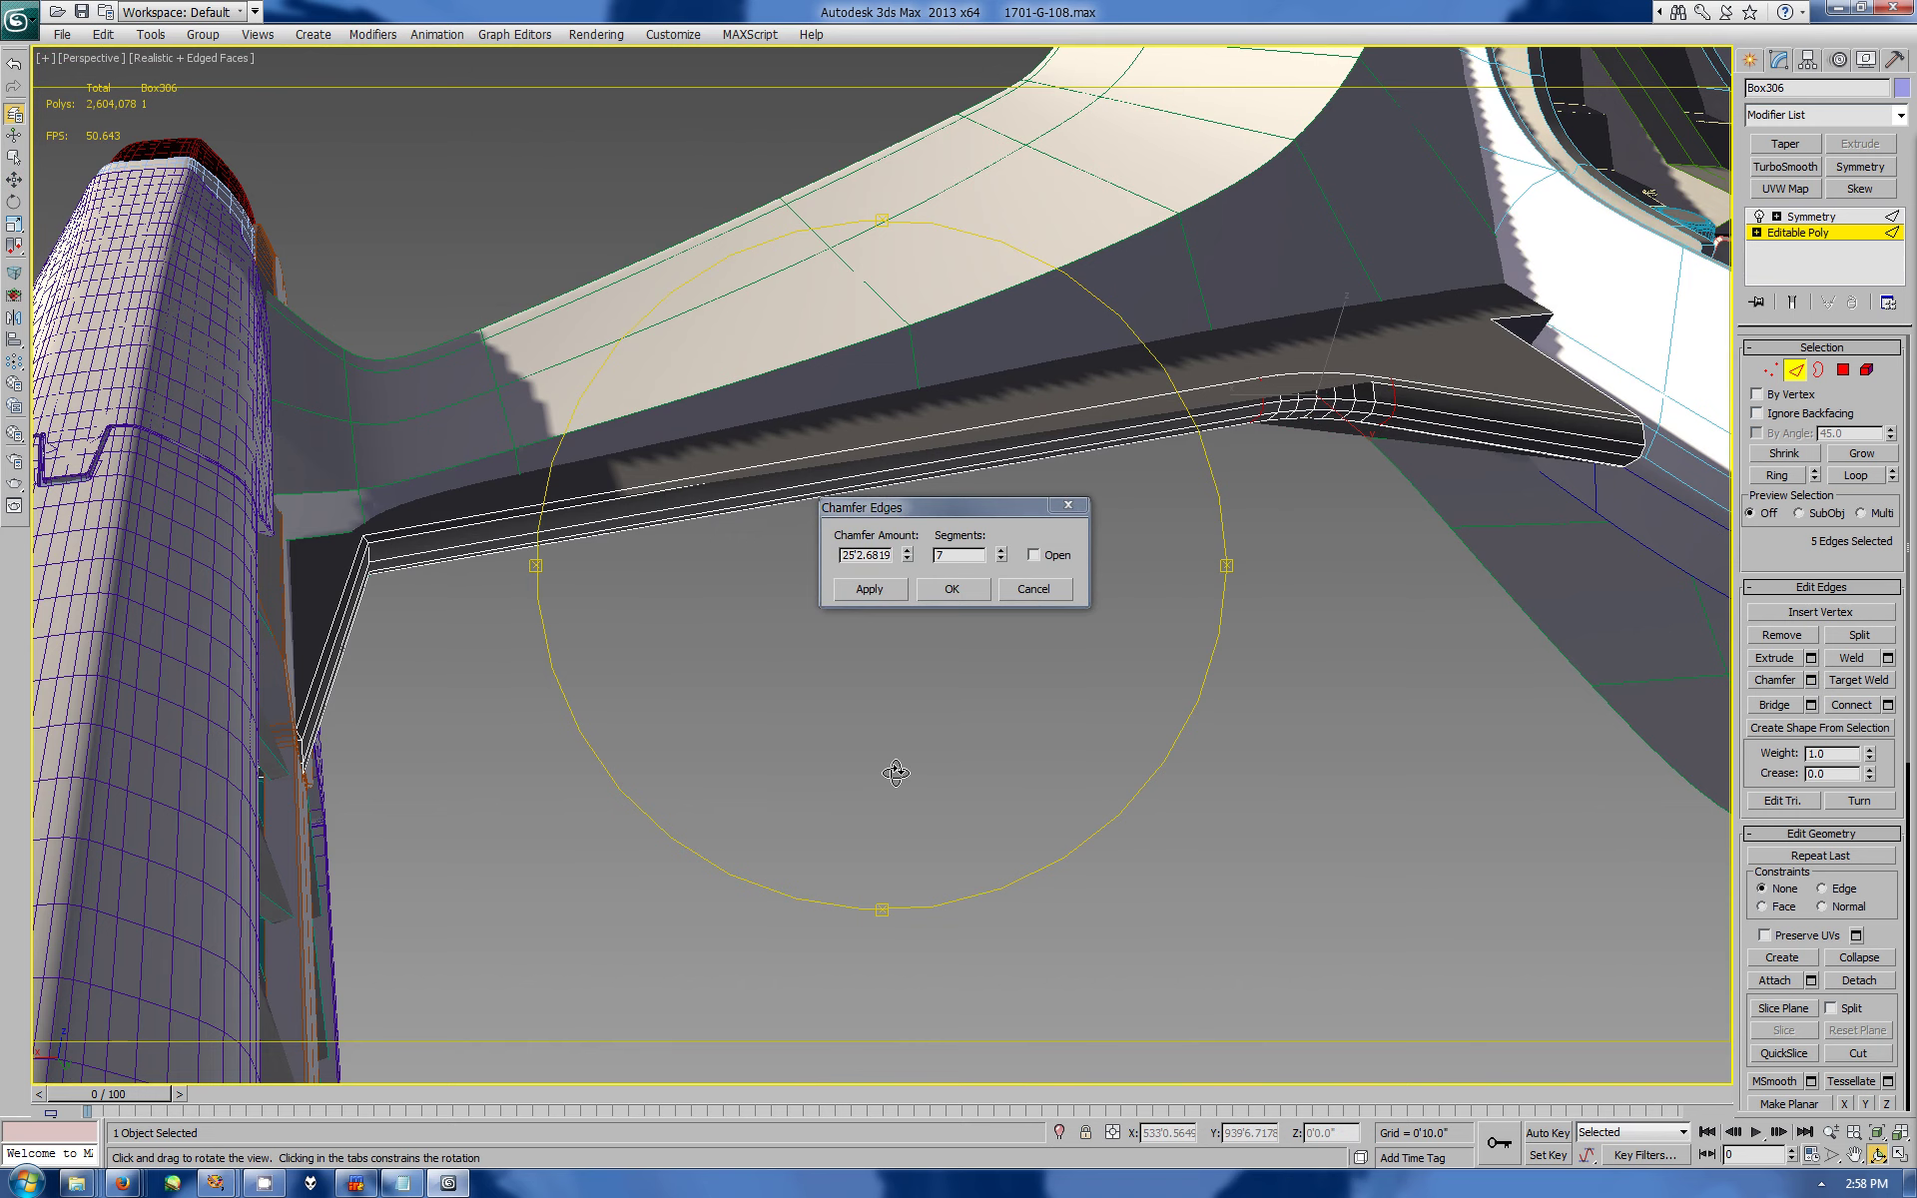
drag(817, 731, 821, 716)
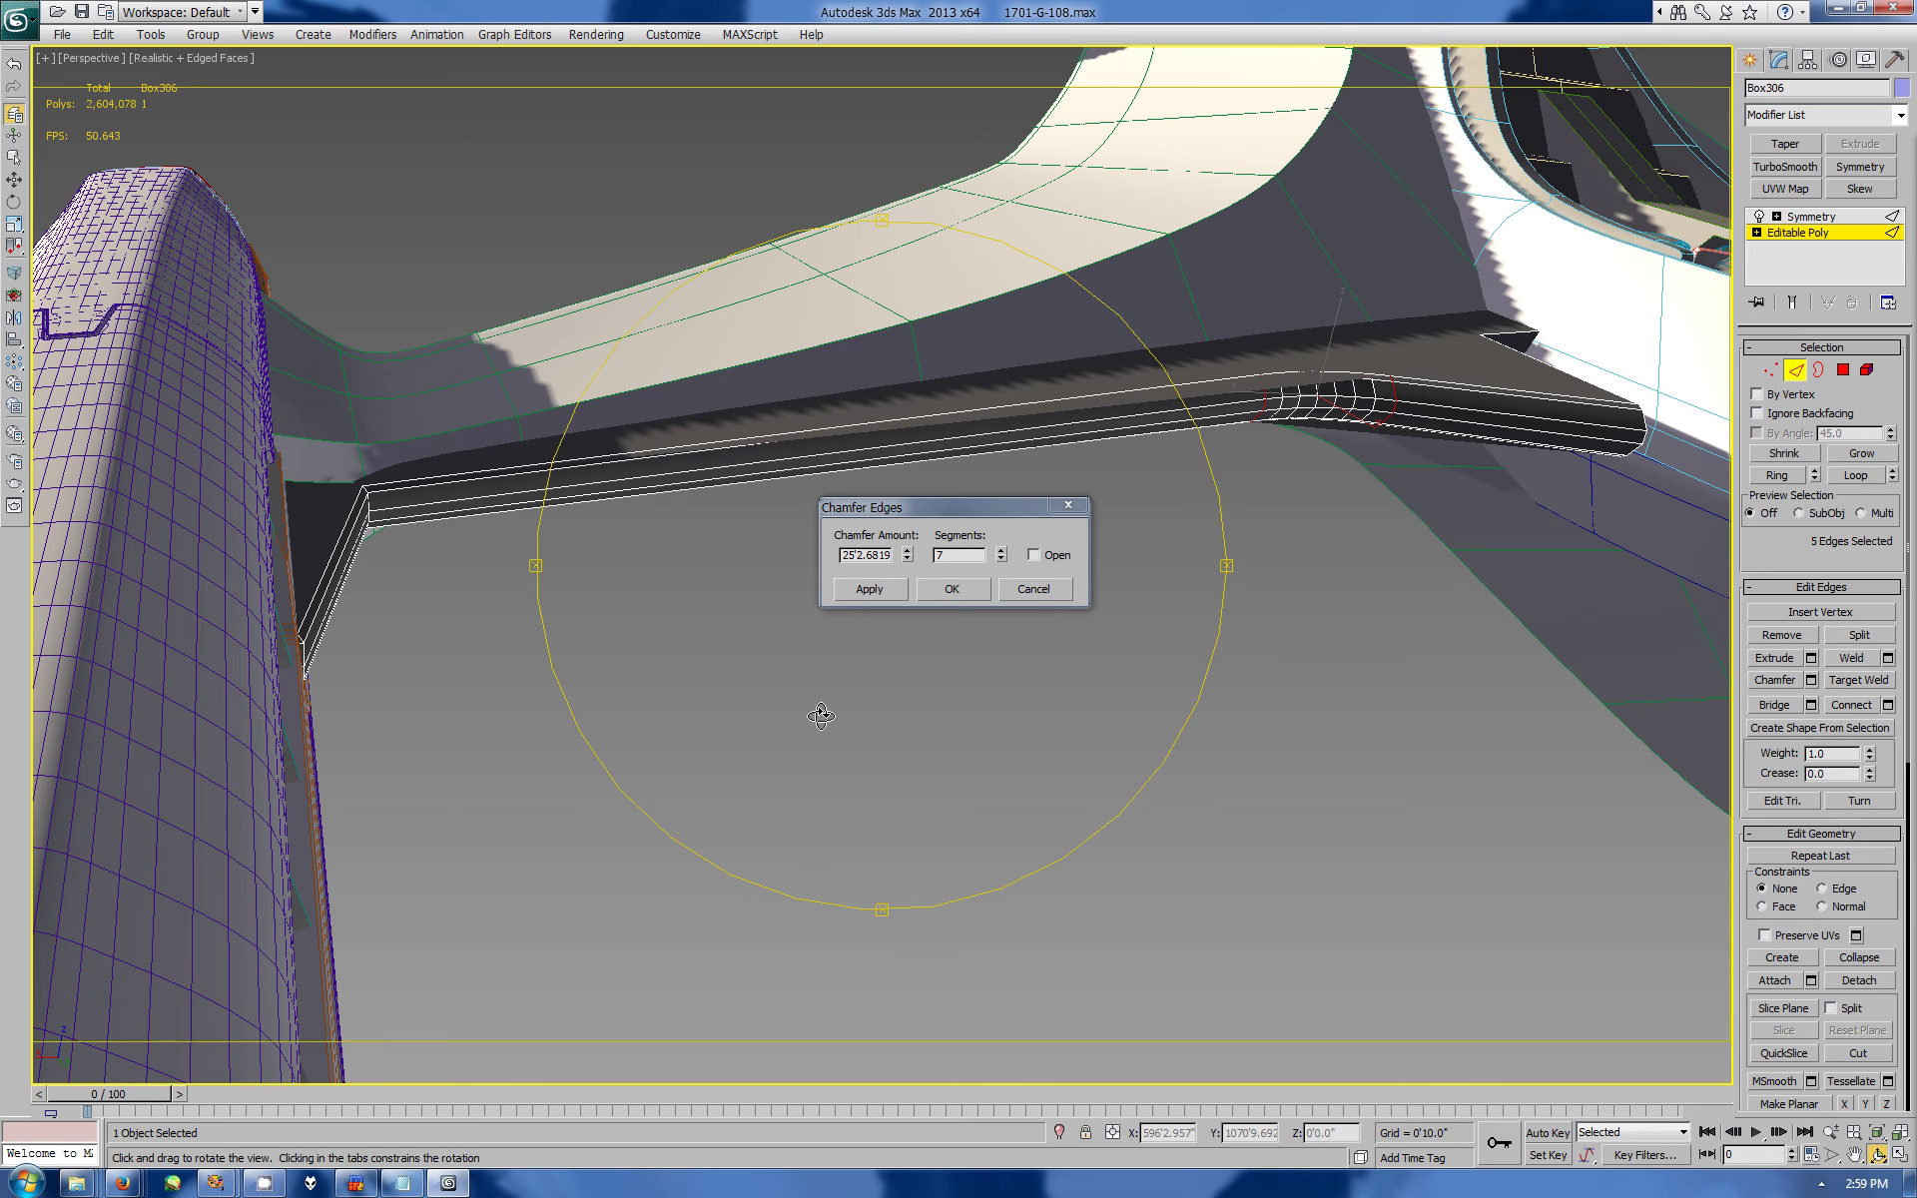
mouse_move(820, 715)
mouse_down()
mouse_move(762, 672)
mouse_move(988, 707)
mouse_move(908, 650)
mouse_up()
- Confirm the 7-segment bend chamfer, delete the selected strut faces, and leave sub-object editing
click(951, 589)
key(4)
key(w)
click(1123, 440)
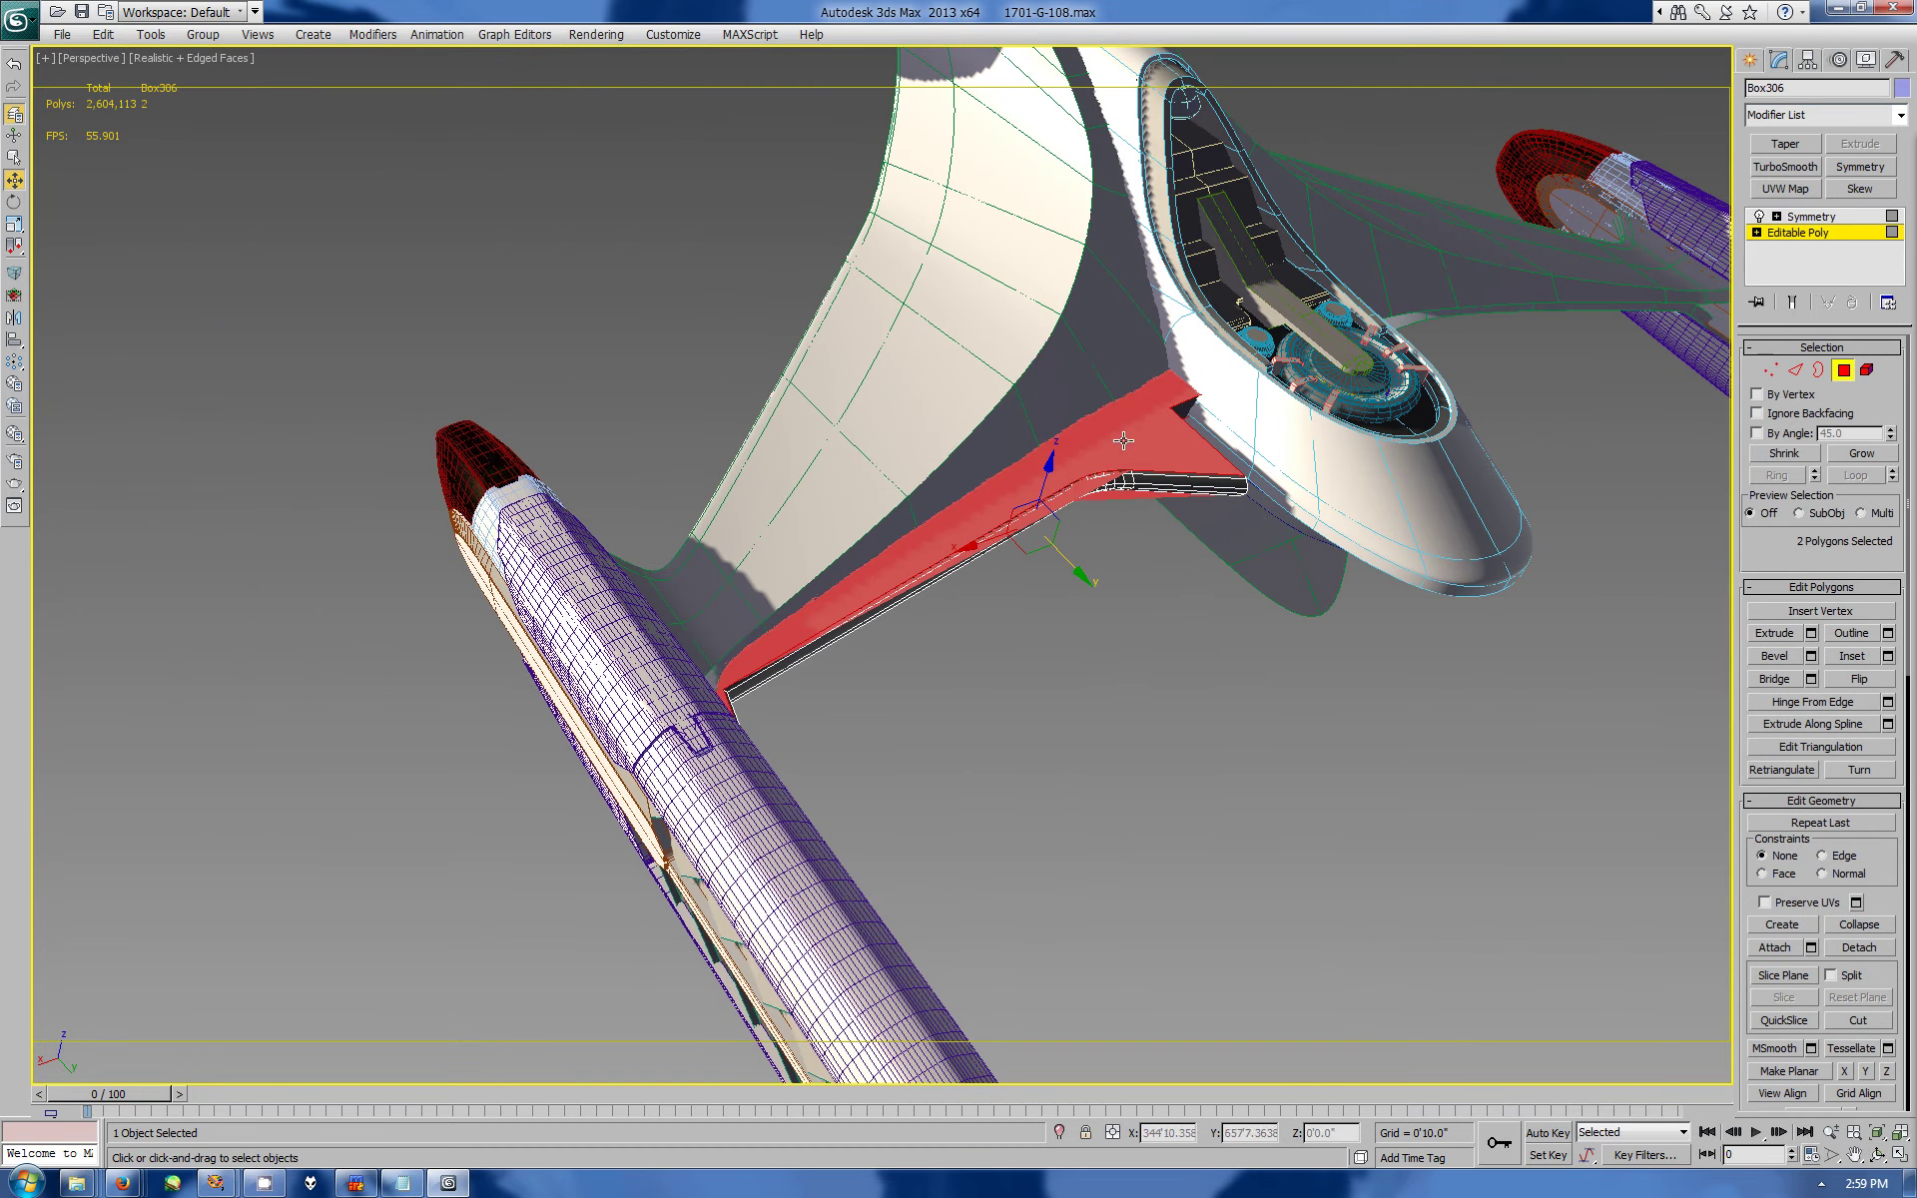
key(Delete)
click(1746, 66)
- Orbit and pan around the whole ship, including the secondary hull underside
click(1877, 1155)
mouse_move(988, 719)
mouse_down()
mouse_move(902, 642)
mouse_move(842, 667)
mouse_move(1099, 457)
mouse_move(937, 650)
mouse_move(1043, 574)
mouse_up()
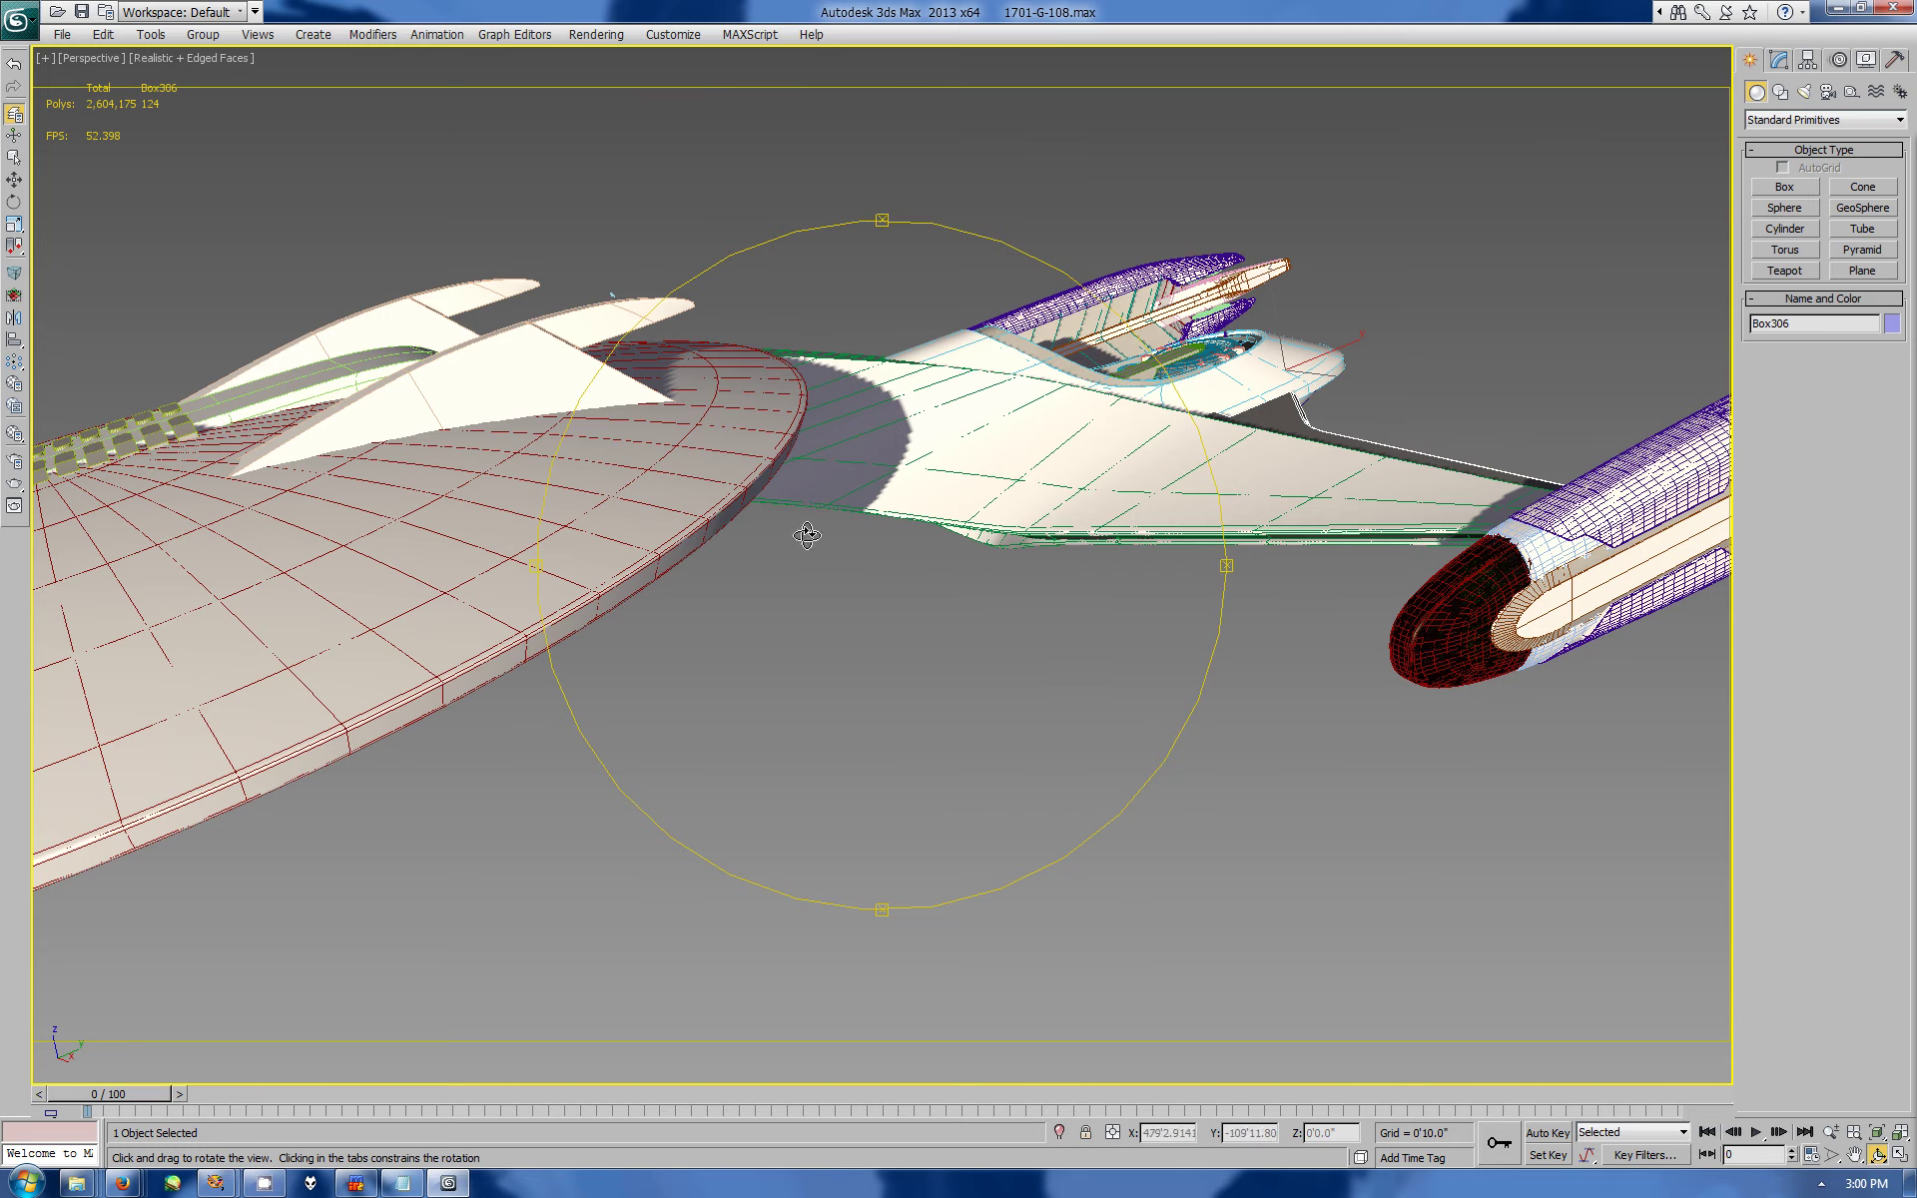
drag(807, 536, 924, 436)
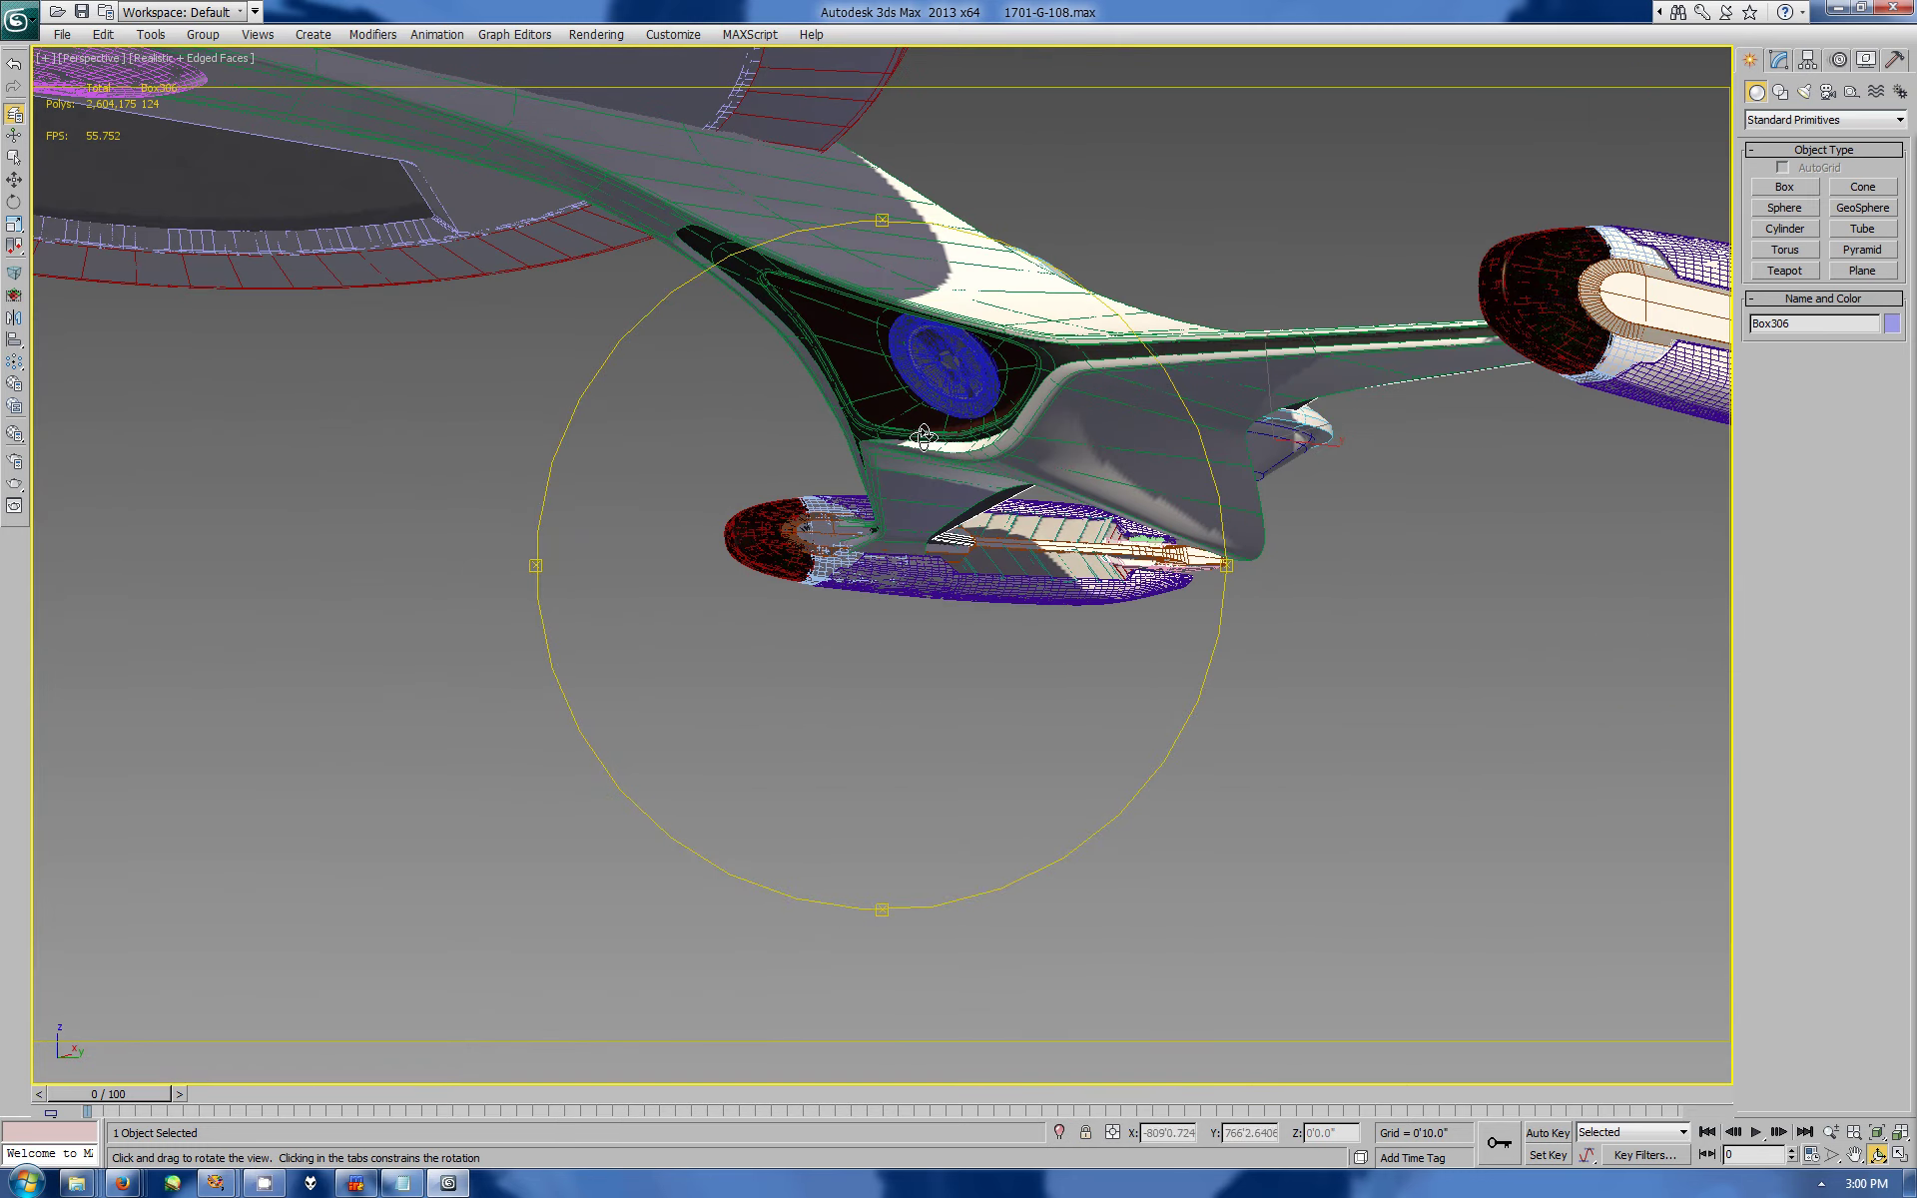
click(1854, 1155)
drag(1128, 434, 1123, 769)
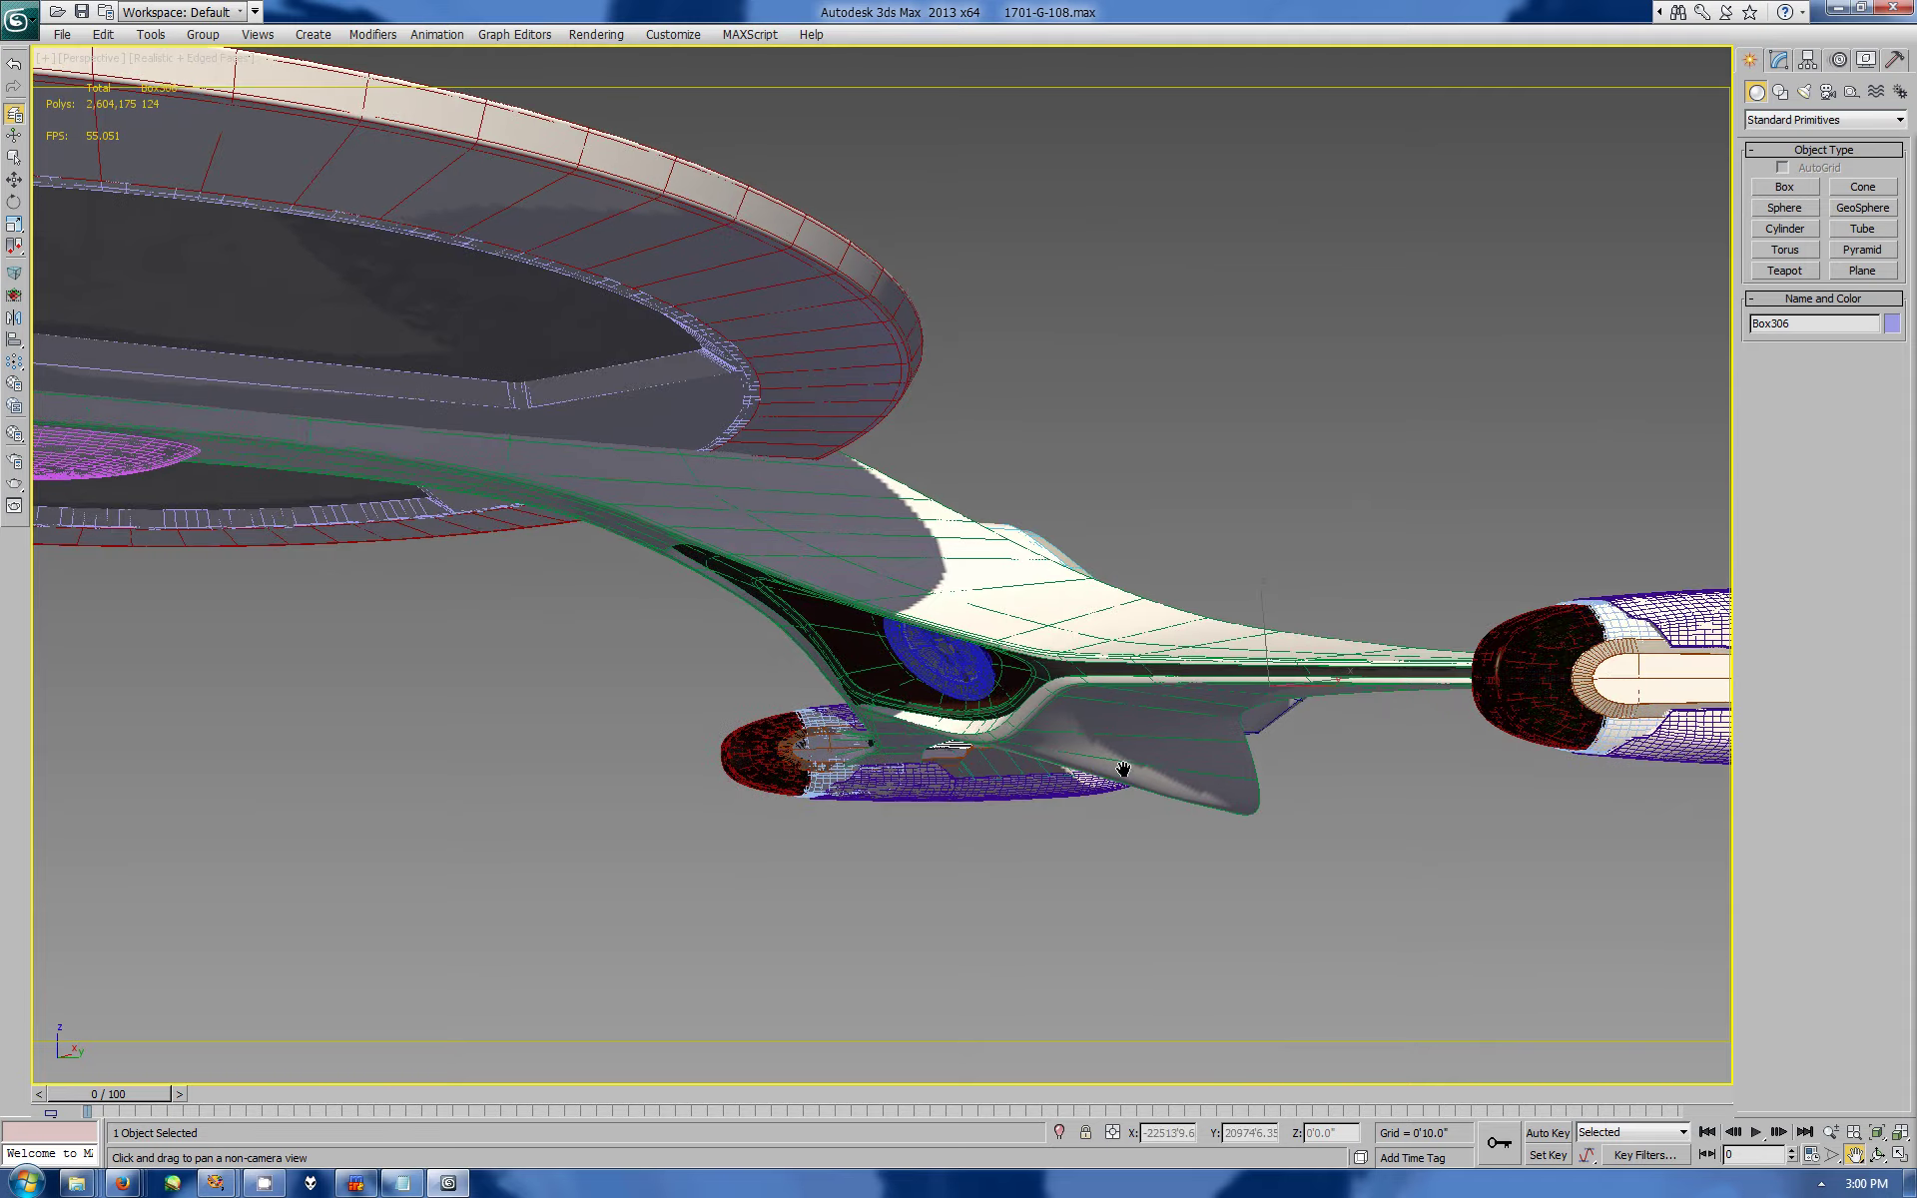
alt+middle_drag(1155, 775, 1128, 648)
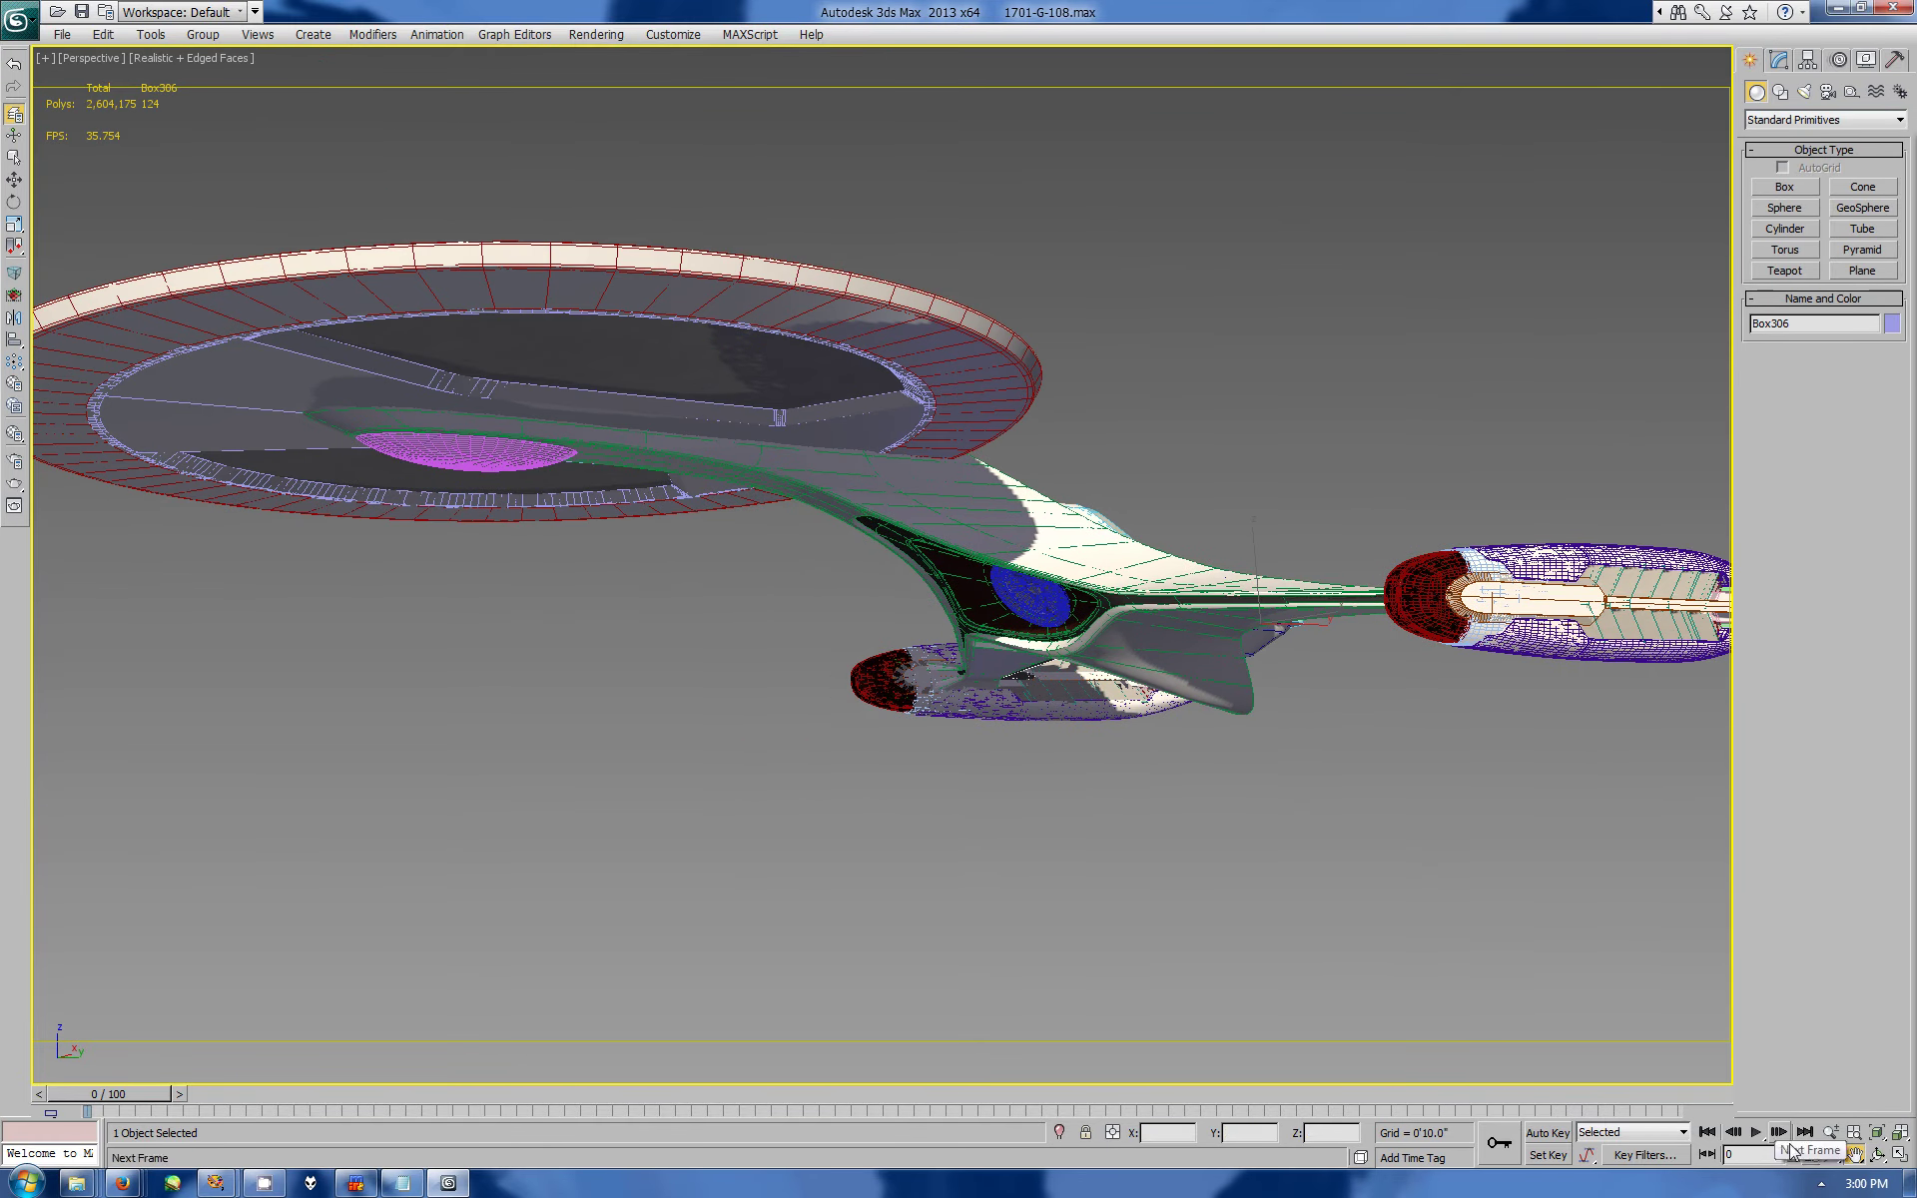
key(ctrl+r)
mouse_move(1151, 643)
mouse_down()
mouse_move(860, 570)
mouse_move(1020, 599)
mouse_move(1026, 627)
mouse_up()
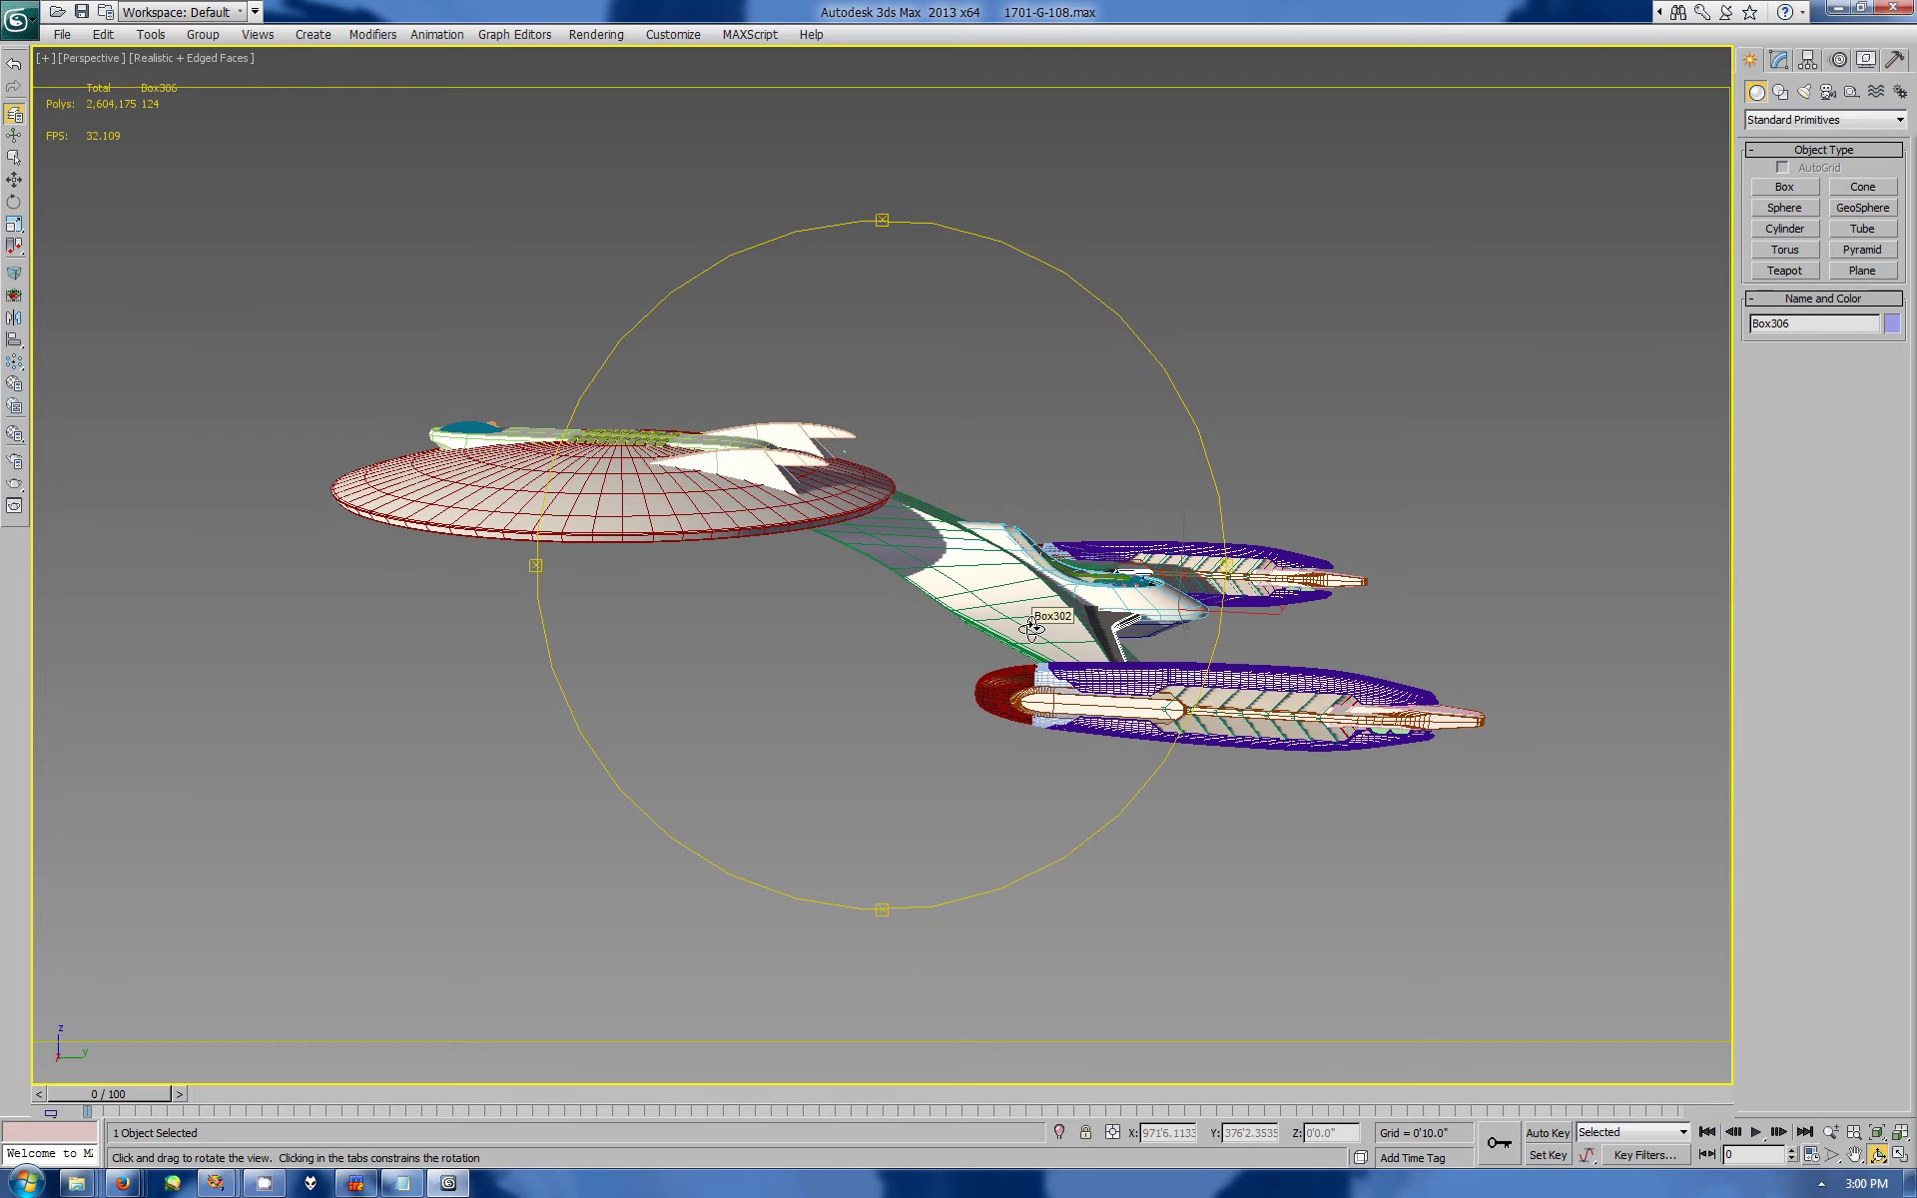
mouse_move(859, 507)
mouse_down()
mouse_move(864, 559)
mouse_move(881, 485)
mouse_move(964, 500)
mouse_move(1312, 461)
mouse_move(1056, 437)
mouse_move(1378, 779)
mouse_move(1006, 250)
mouse_move(975, 355)
mouse_move(903, 335)
mouse_move(1008, 531)
mouse_move(960, 579)
mouse_move(950, 497)
mouse_move(1017, 498)
mouse_move(1039, 547)
mouse_move(1039, 685)
mouse_up()
- Select Box302, isolate it, and enter vertex editing on its base mesh
key(w)
click(1431, 341)
click(1778, 59)
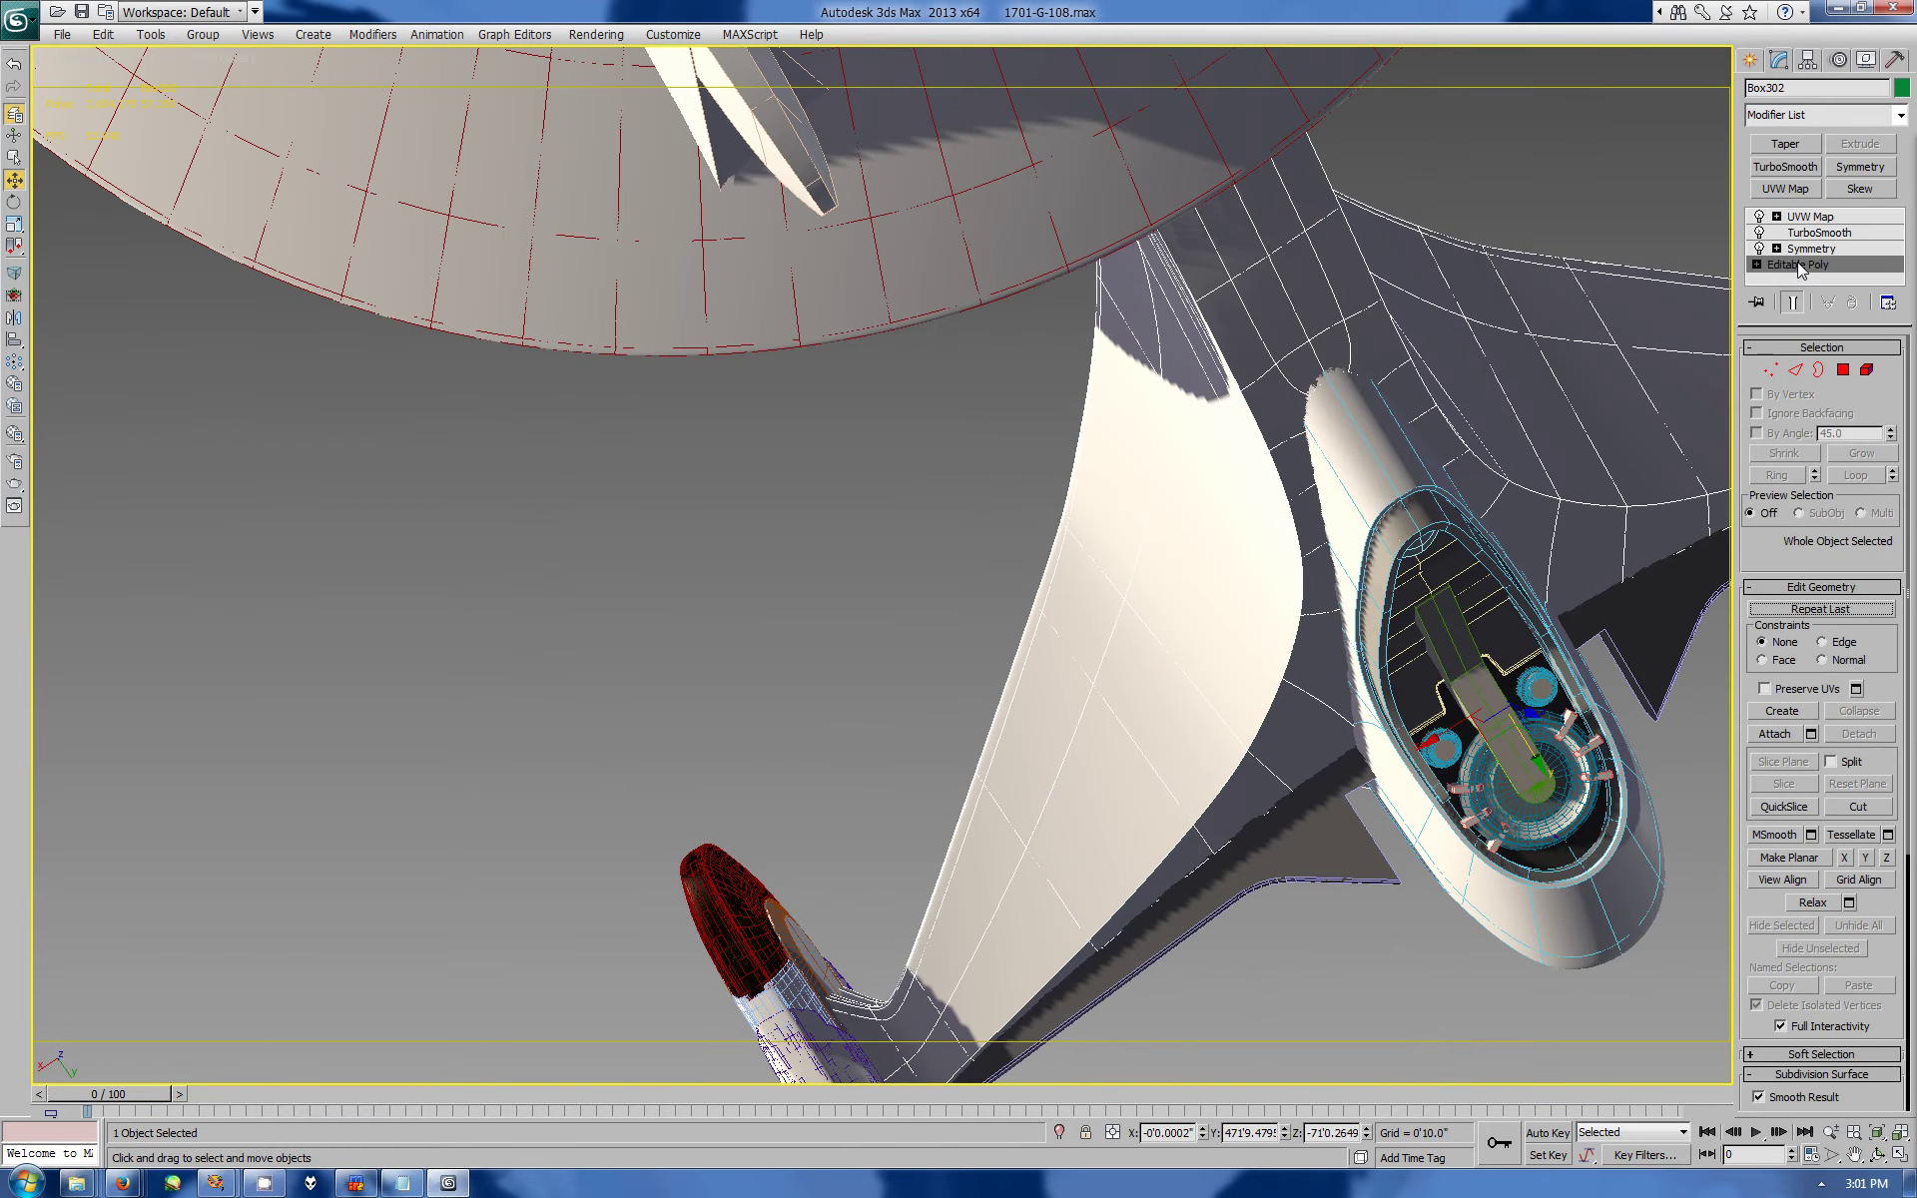
click(1865, 59)
key(alt+q)
click(1778, 58)
key(1)
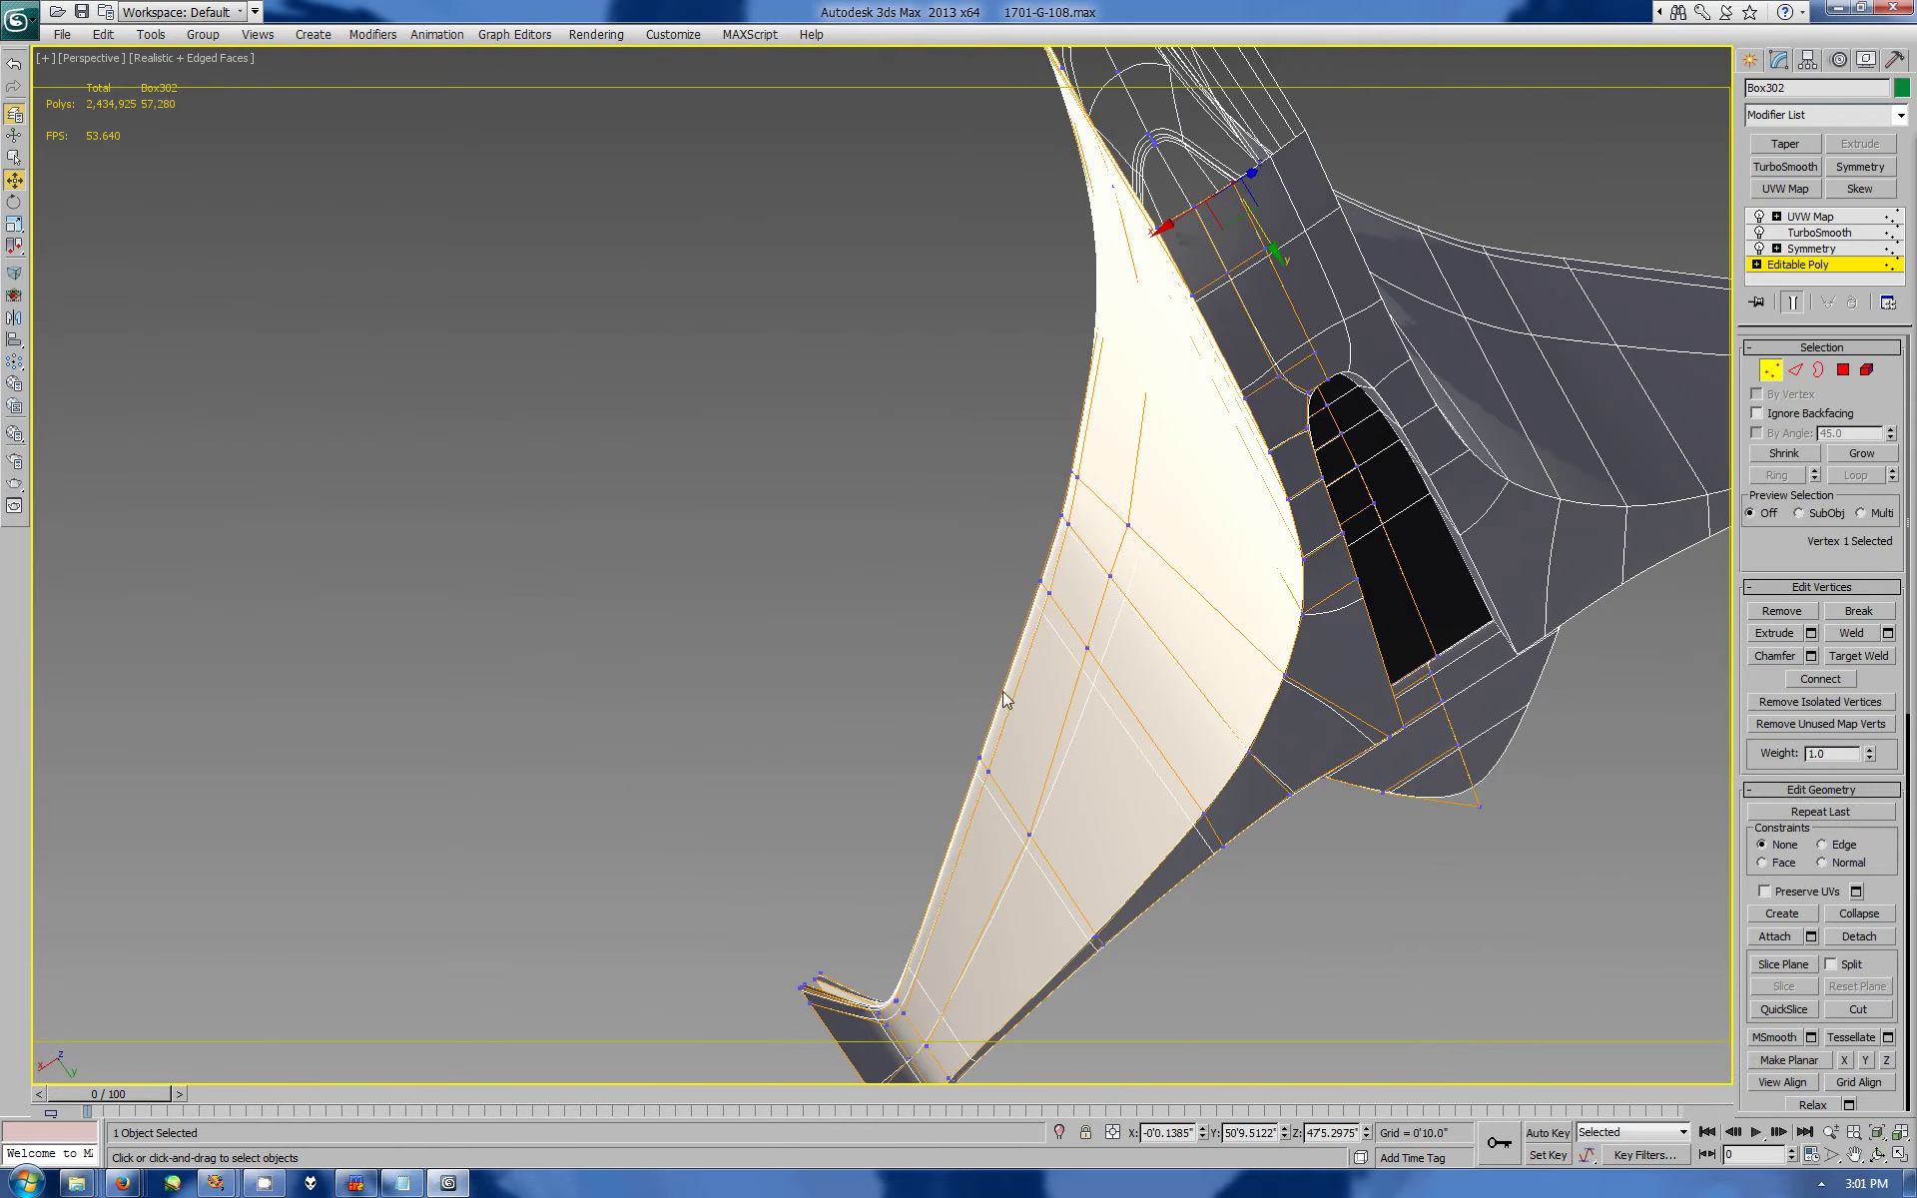
click(1069, 521)
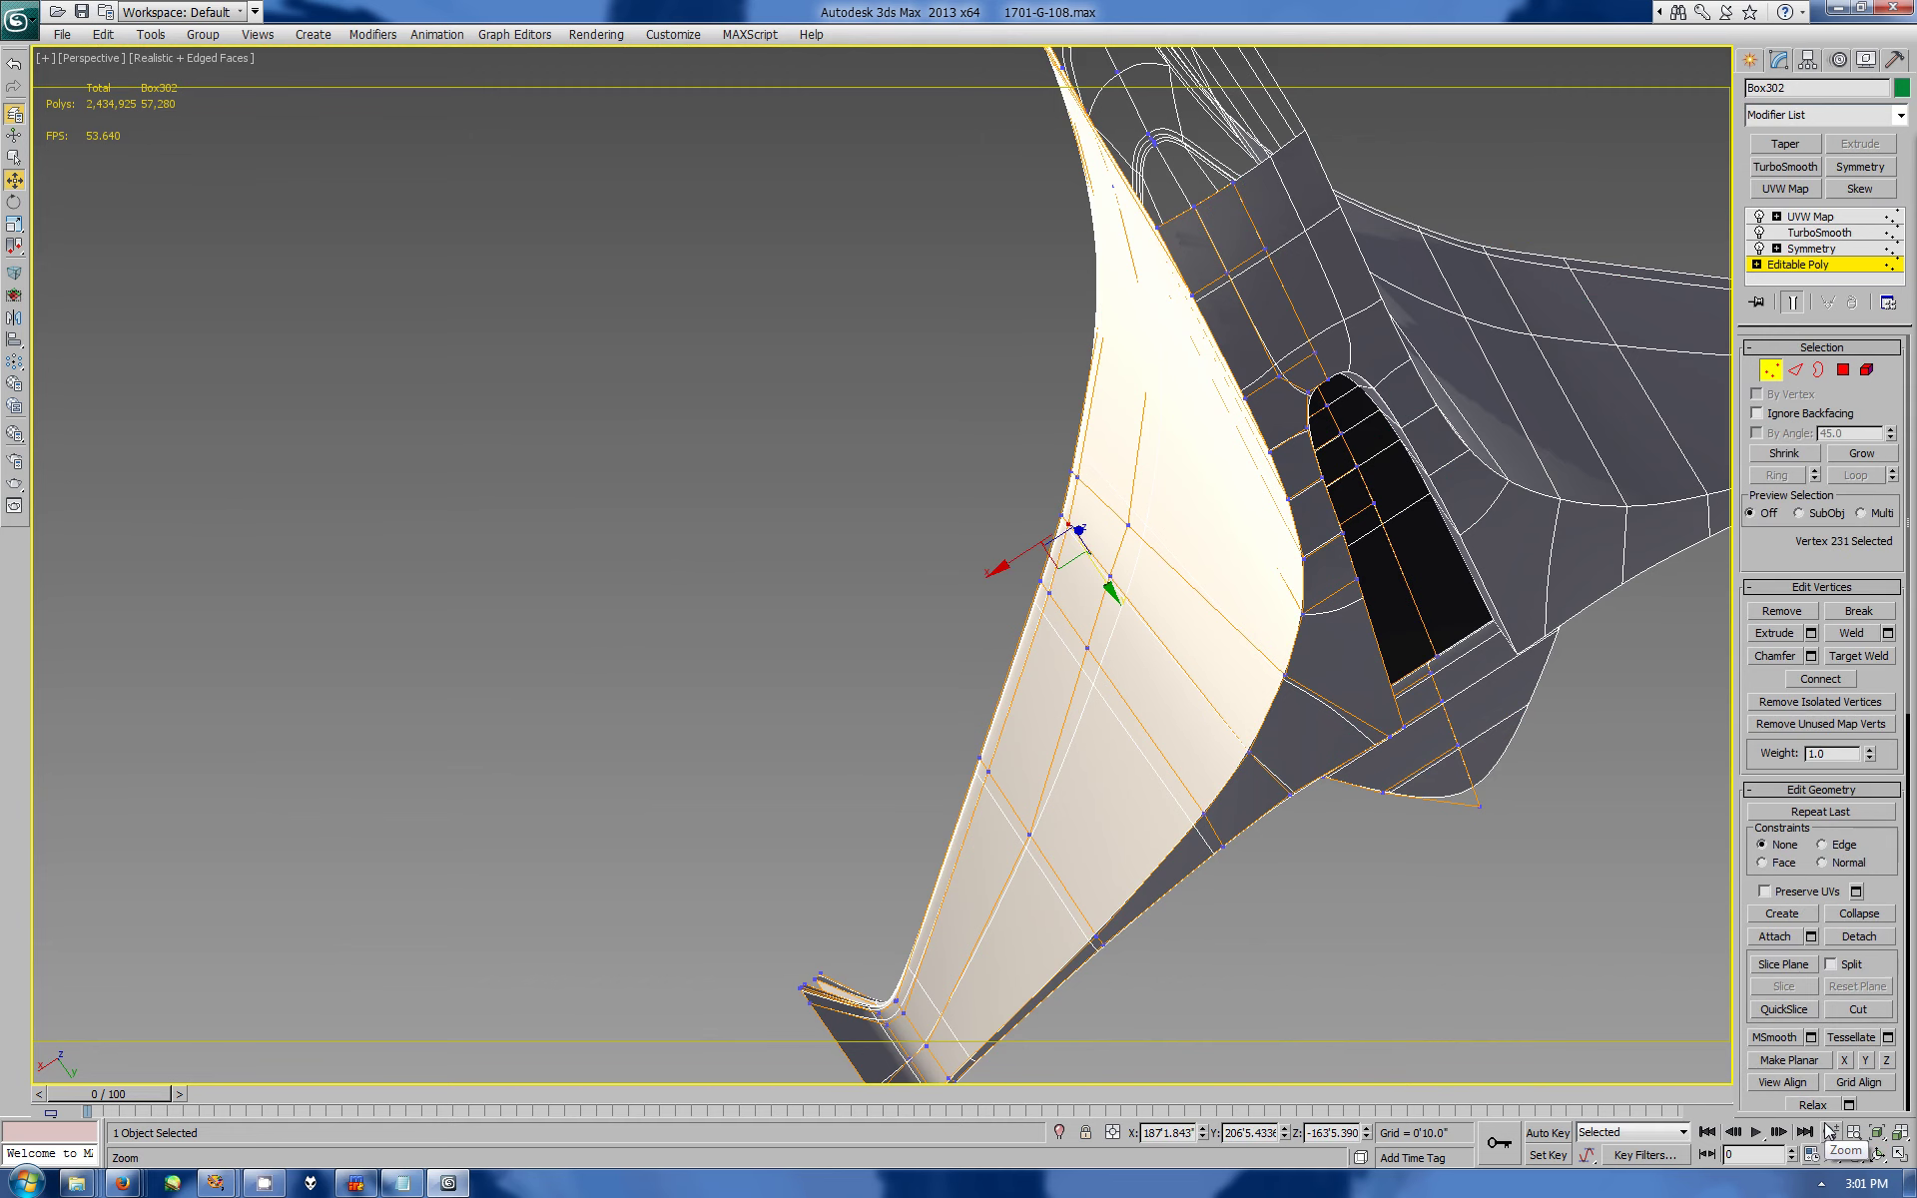
- Maximize and zoom the Top view on the lower rim, hiding end result and using Edged Faces shading
key(alt+w)
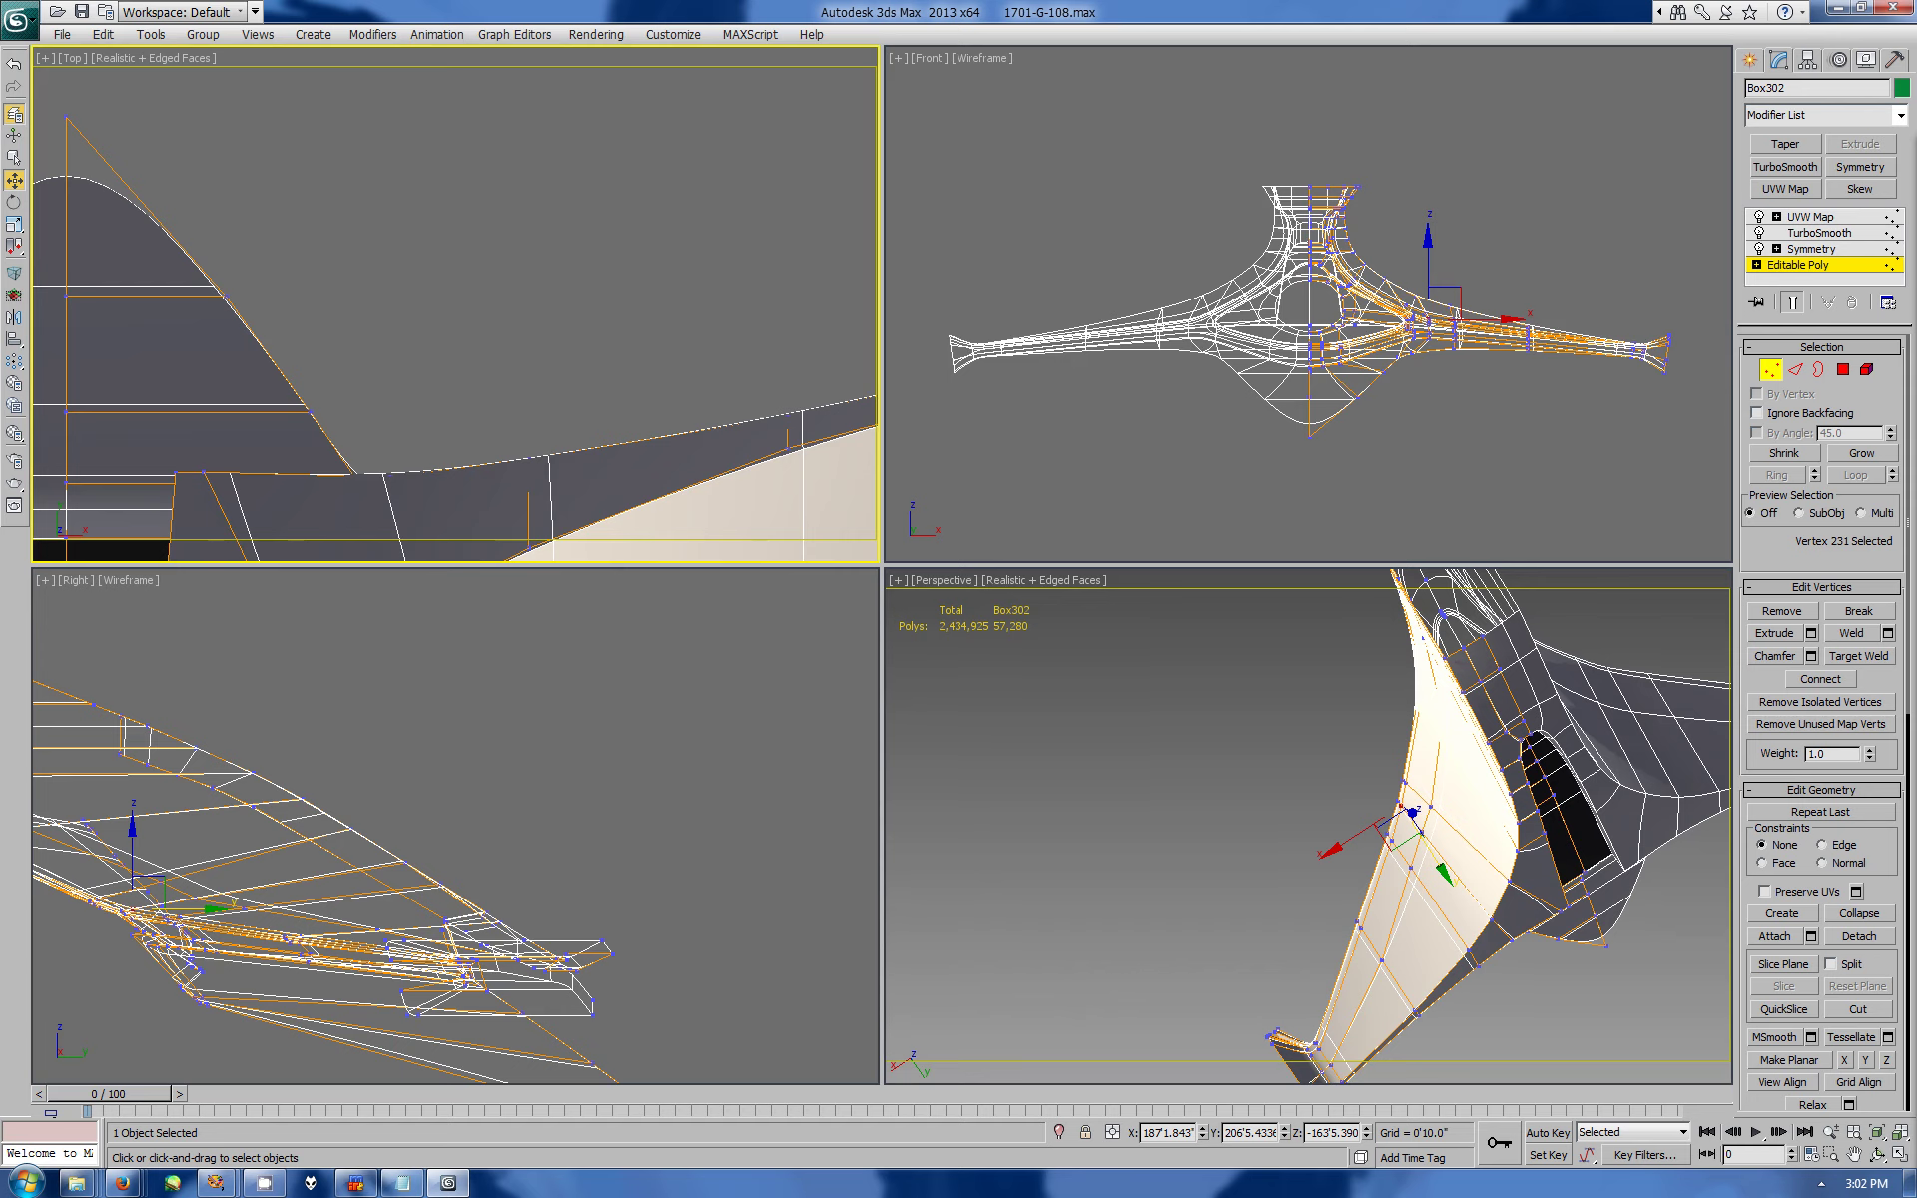
key(alt+w)
scroll(1471, 607, up, 5)
scroll(1317, 492, up, 3)
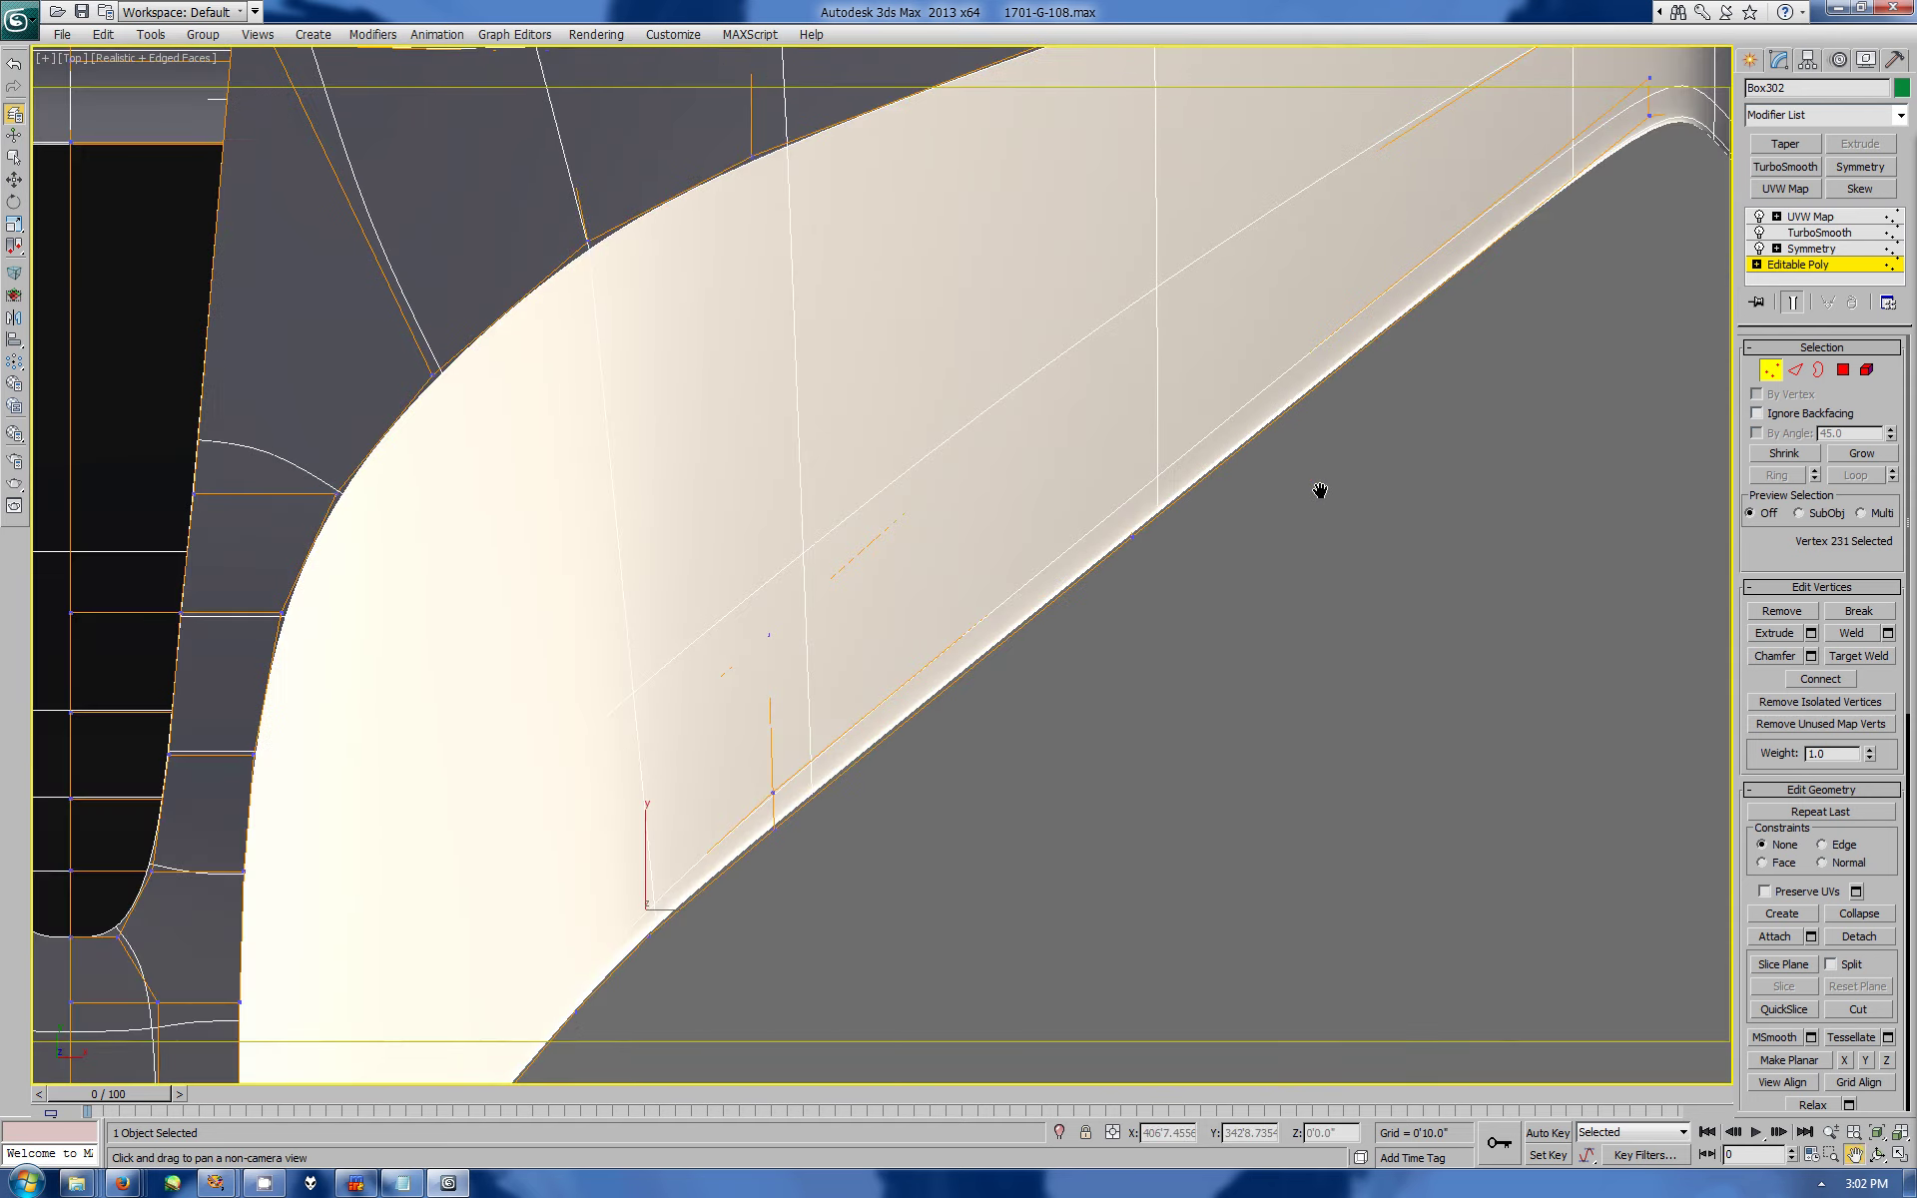
middle_drag(1318, 492, 1067, 413)
click(1793, 303)
click(165, 57)
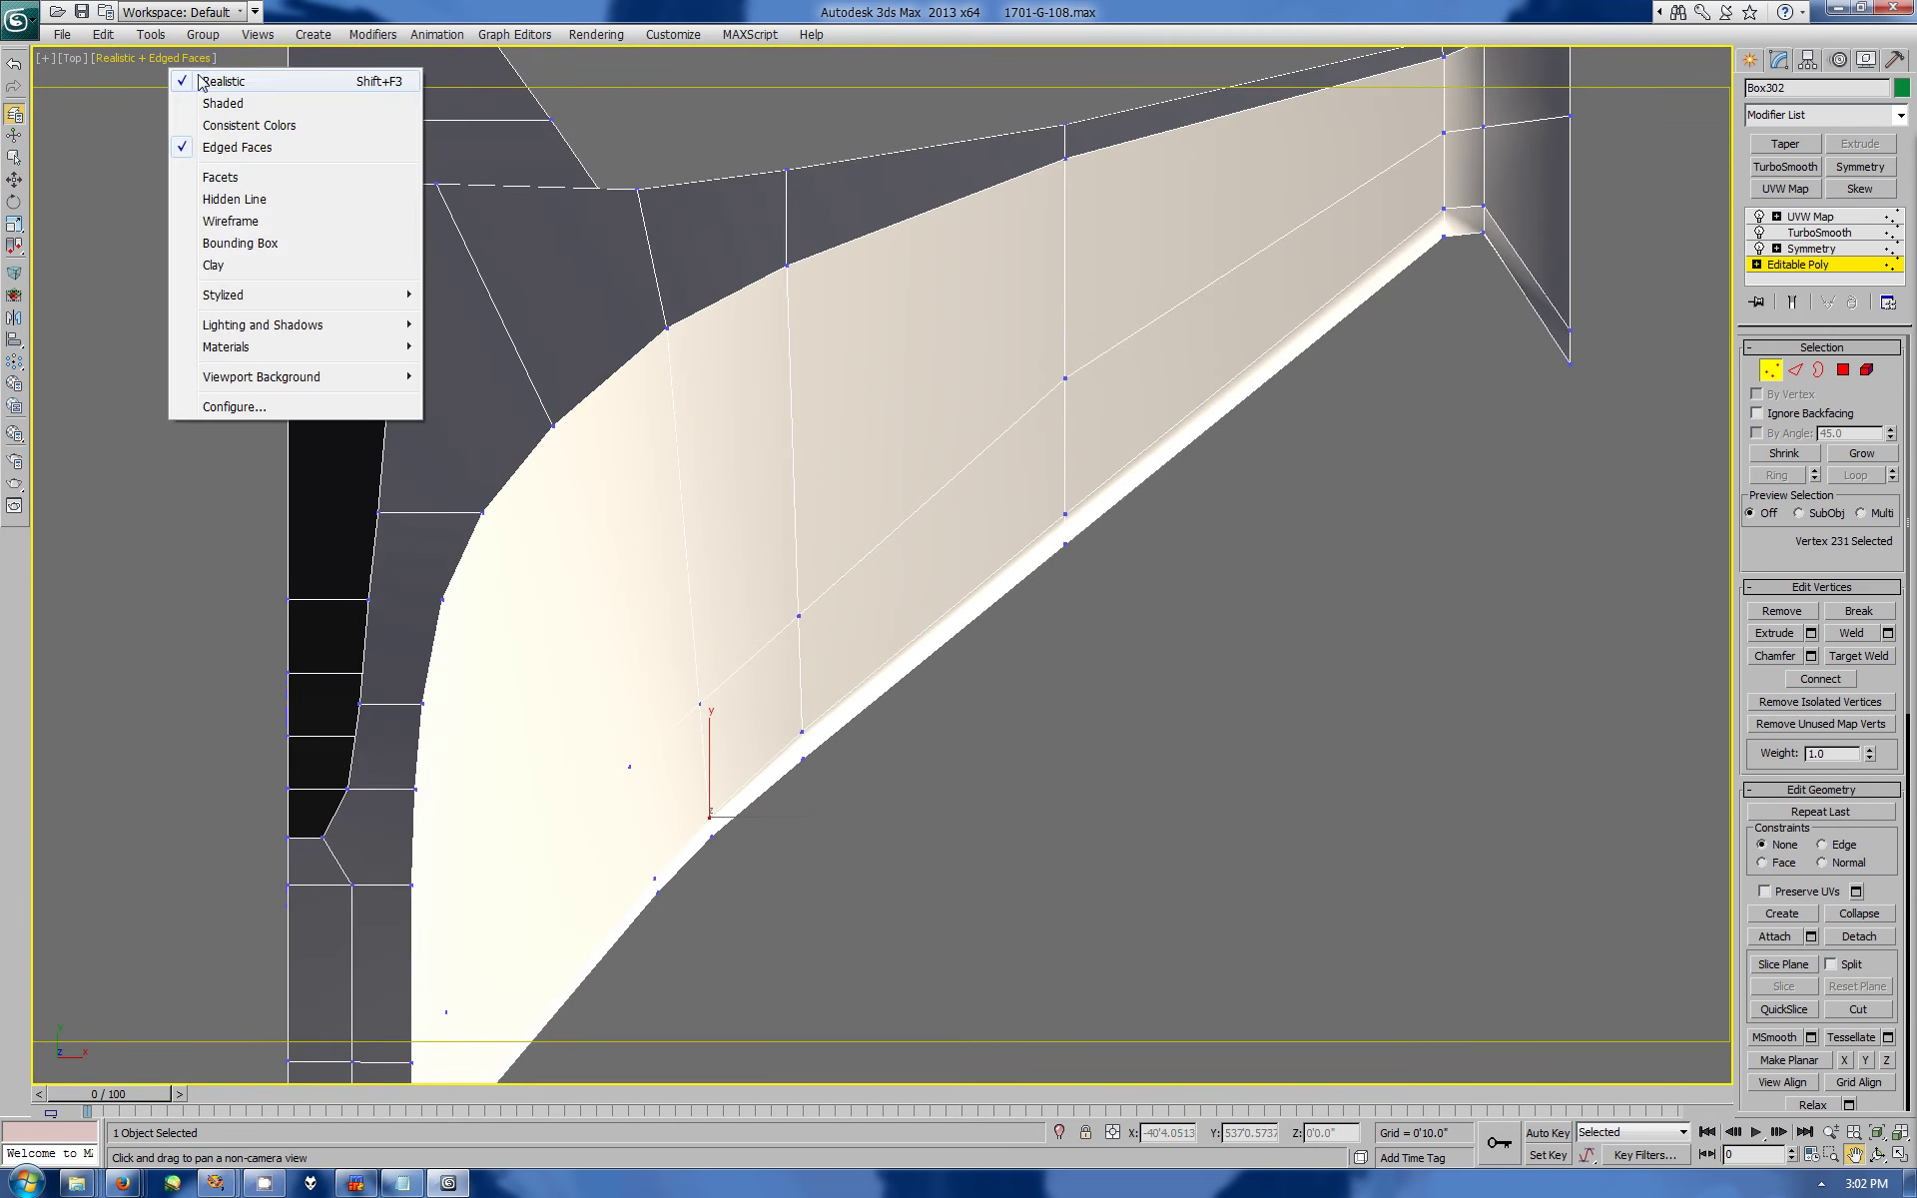
click(239, 118)
click(215, 62)
click(244, 106)
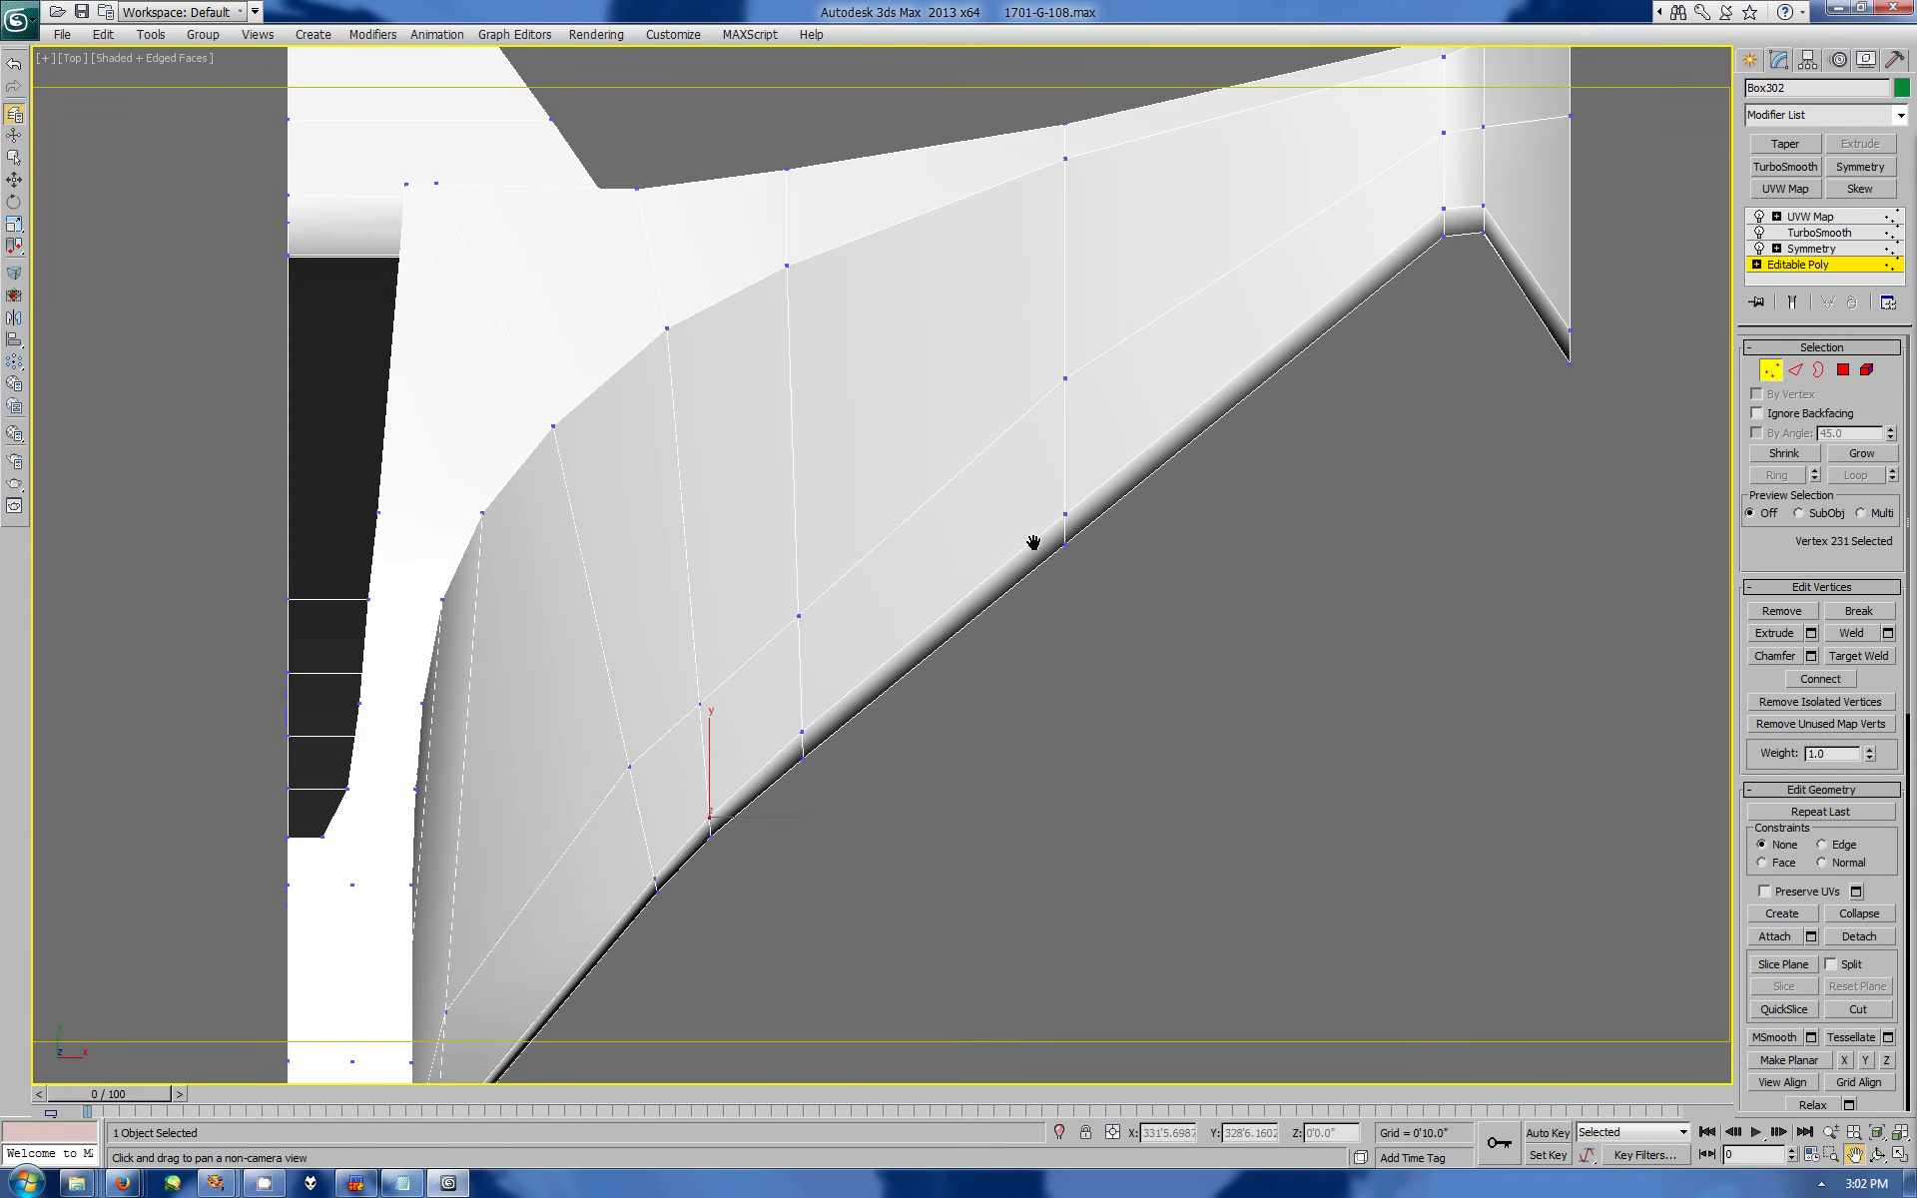
- Cut new edges from the rim's left end through the vertical edge to the right edge
key(alt+c)
click(655, 870)
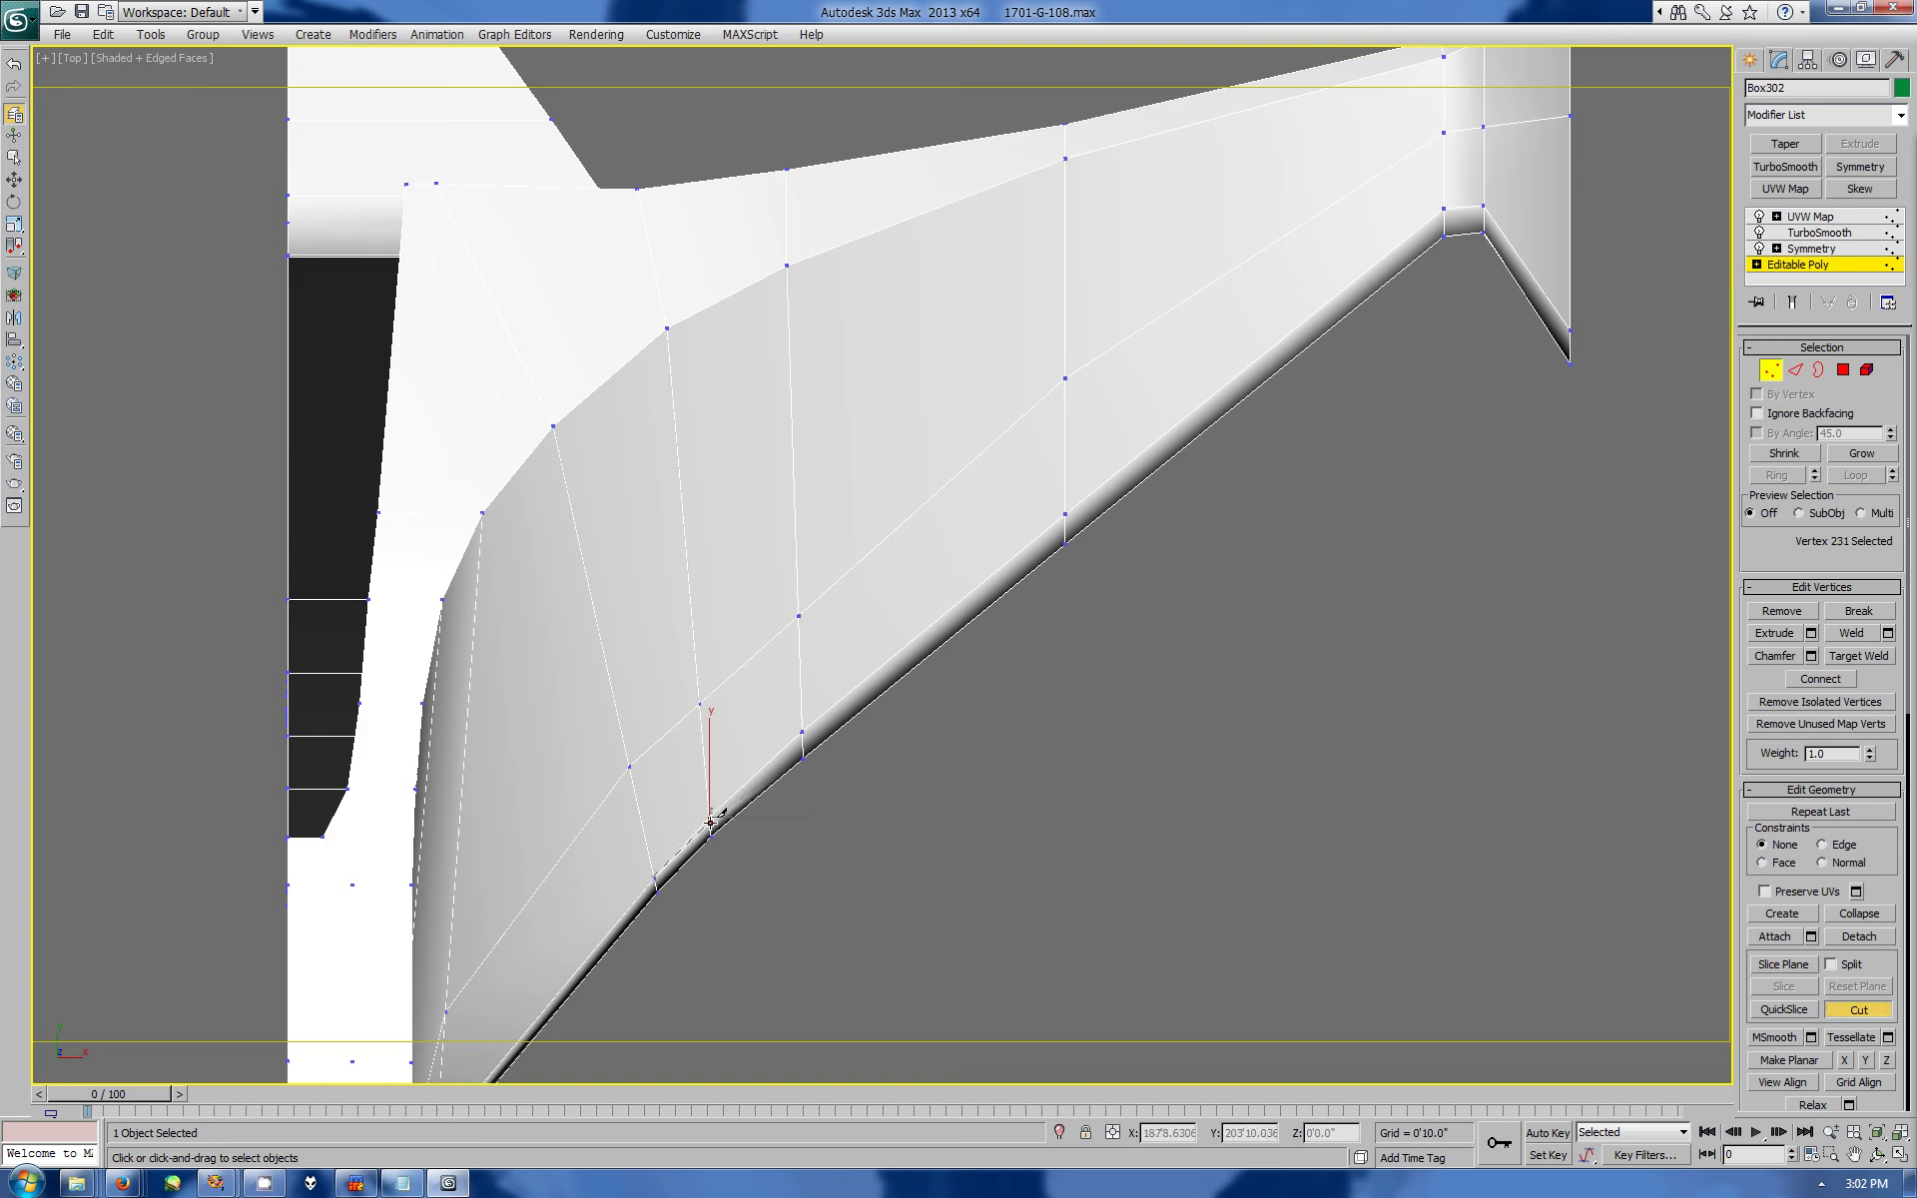
click(1070, 523)
click(1444, 224)
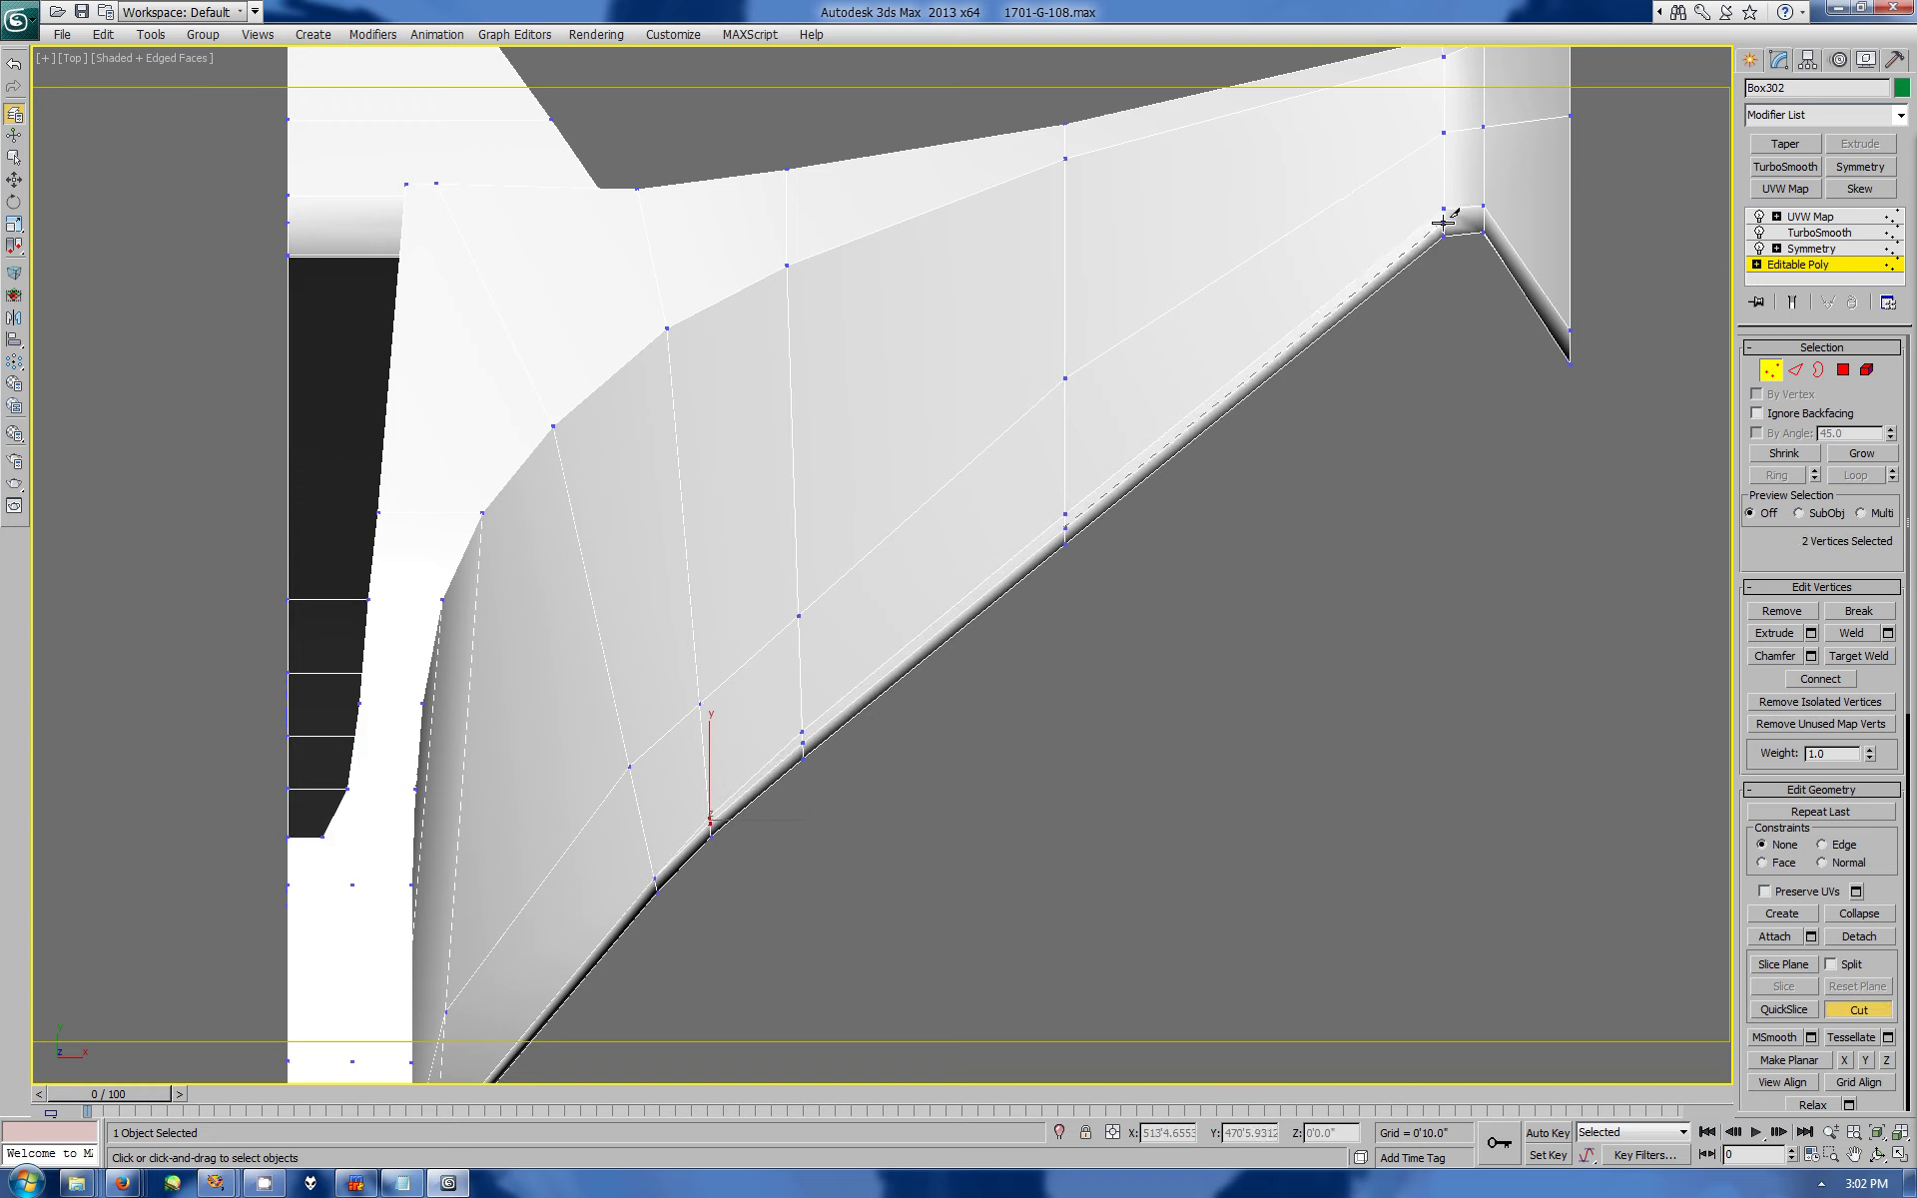
click(1568, 332)
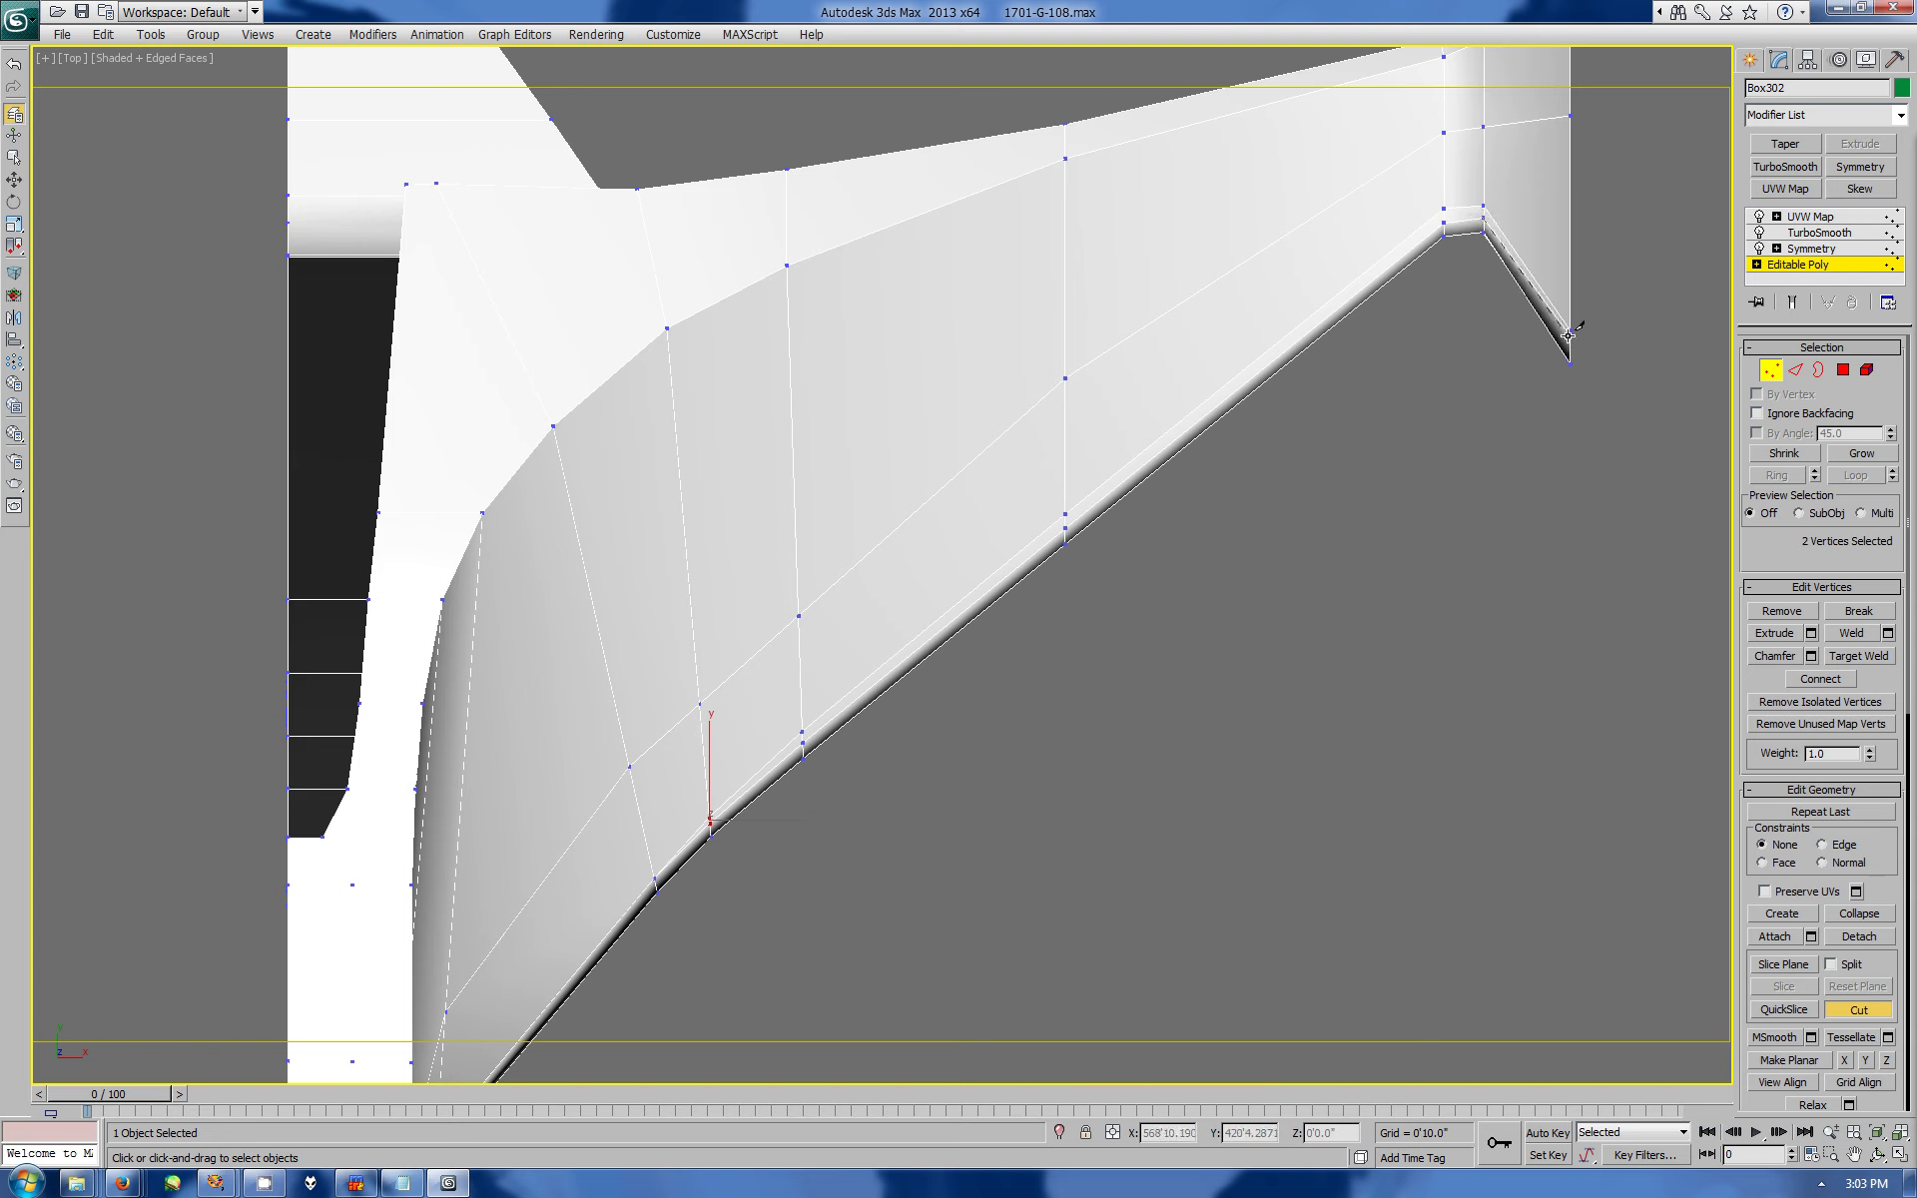
- Select the five new strip polygons along the lower rim and assign them a smoothing group
key(w)
key(4)
click(1517, 264)
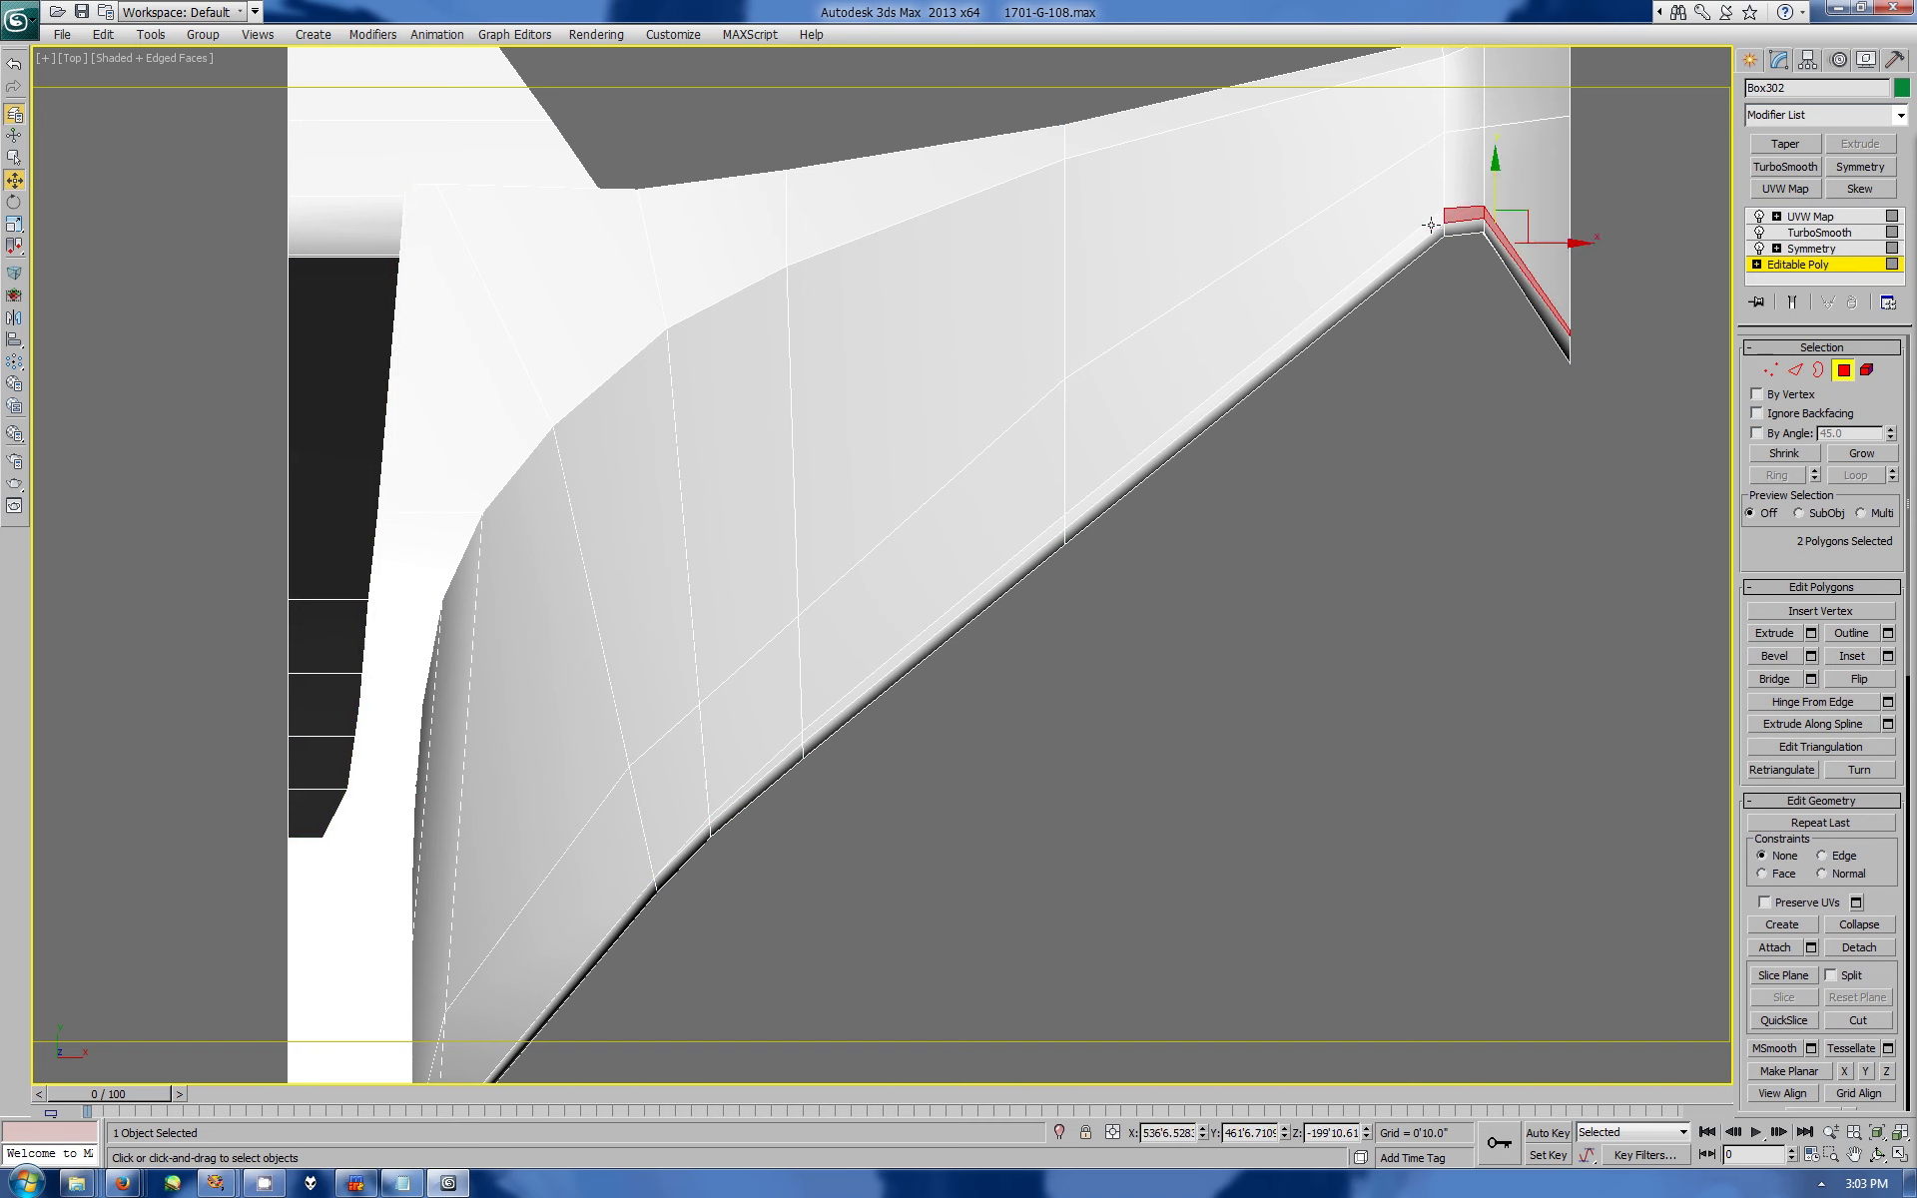
ctrl+click(1248, 378)
ctrl+click(929, 642)
ctrl+click(756, 785)
ctrl+click(684, 847)
scroll(1822, 599, down, 5)
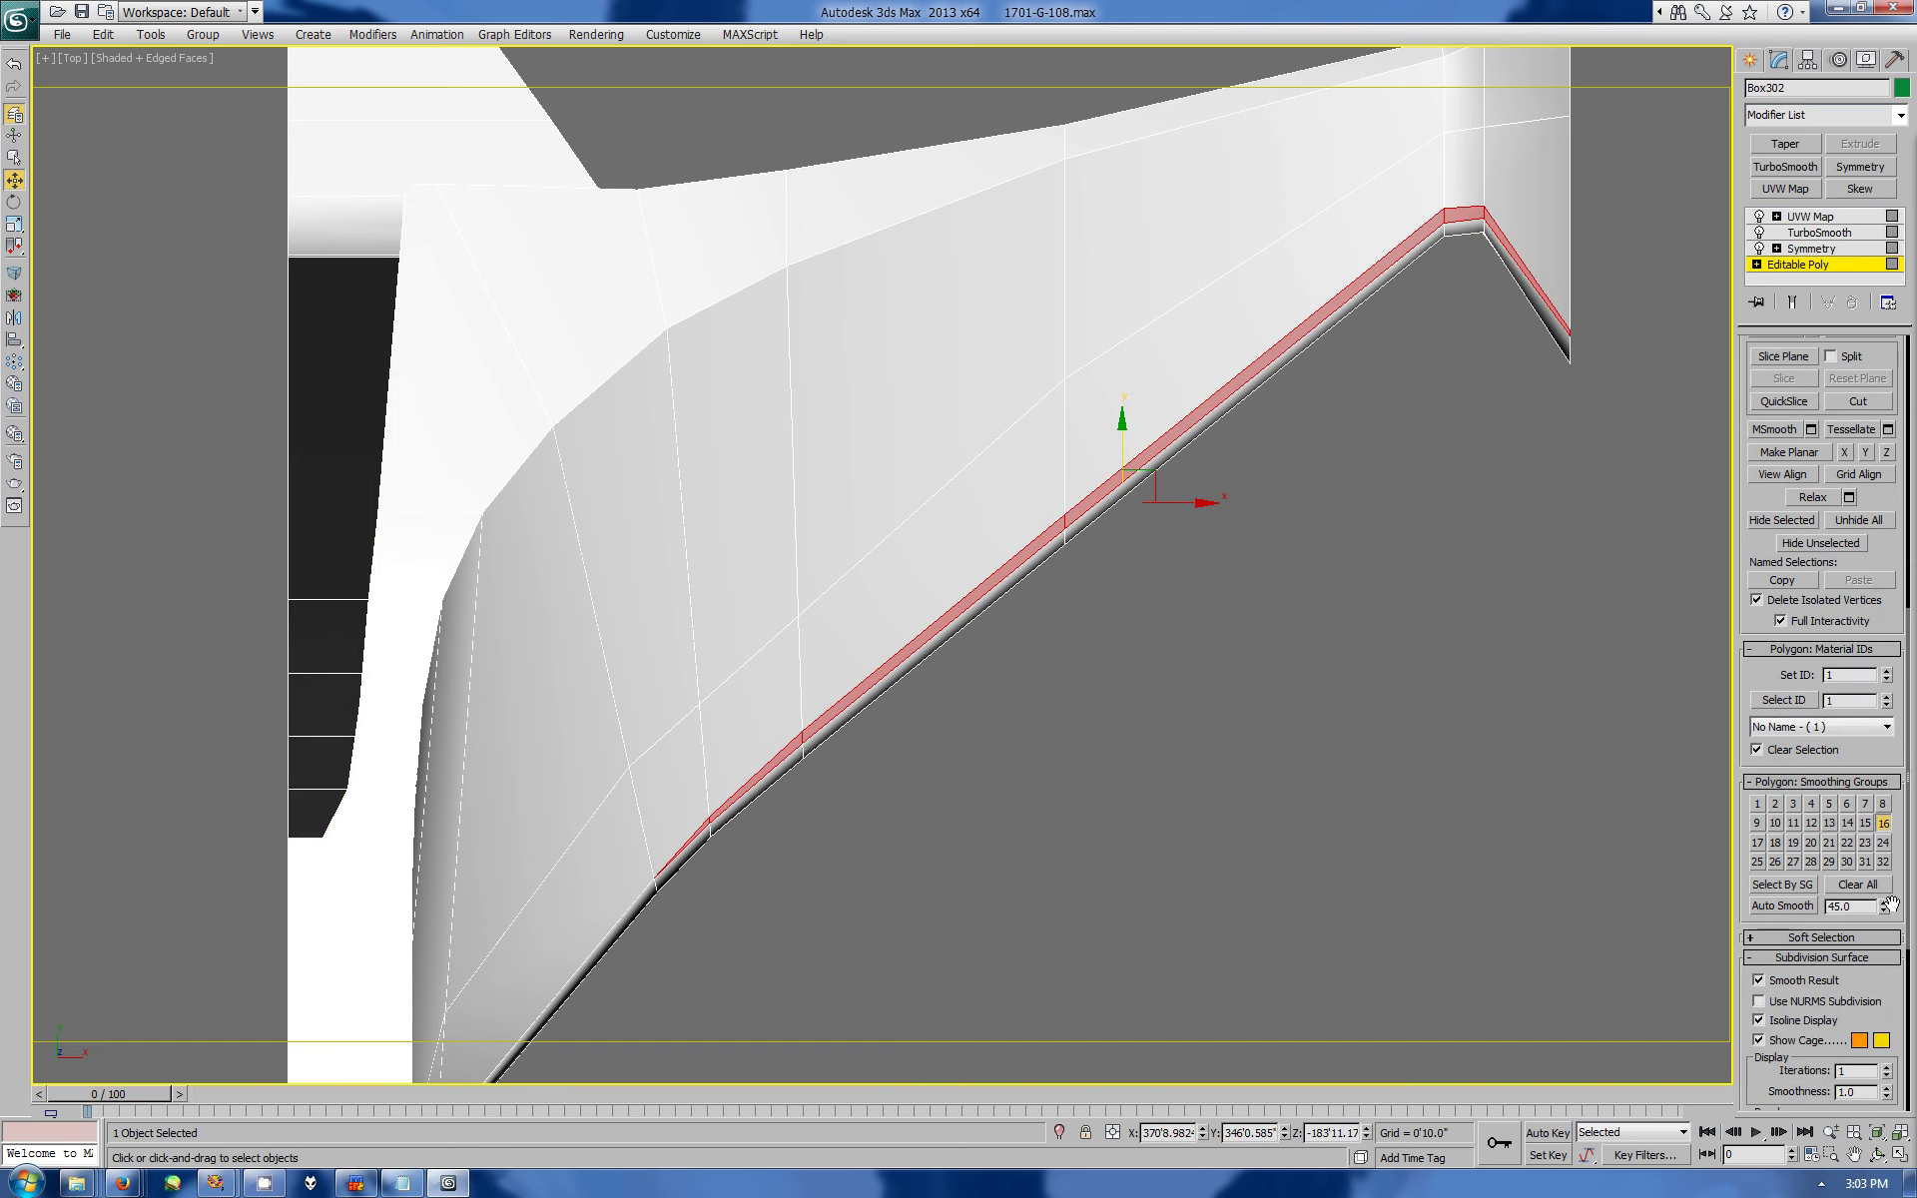
ctrl+click(1155, 376)
scroll(1882, 864, up, 10)
- Select the strip's edge loop, then return to object level to view the smoothing
key(2)
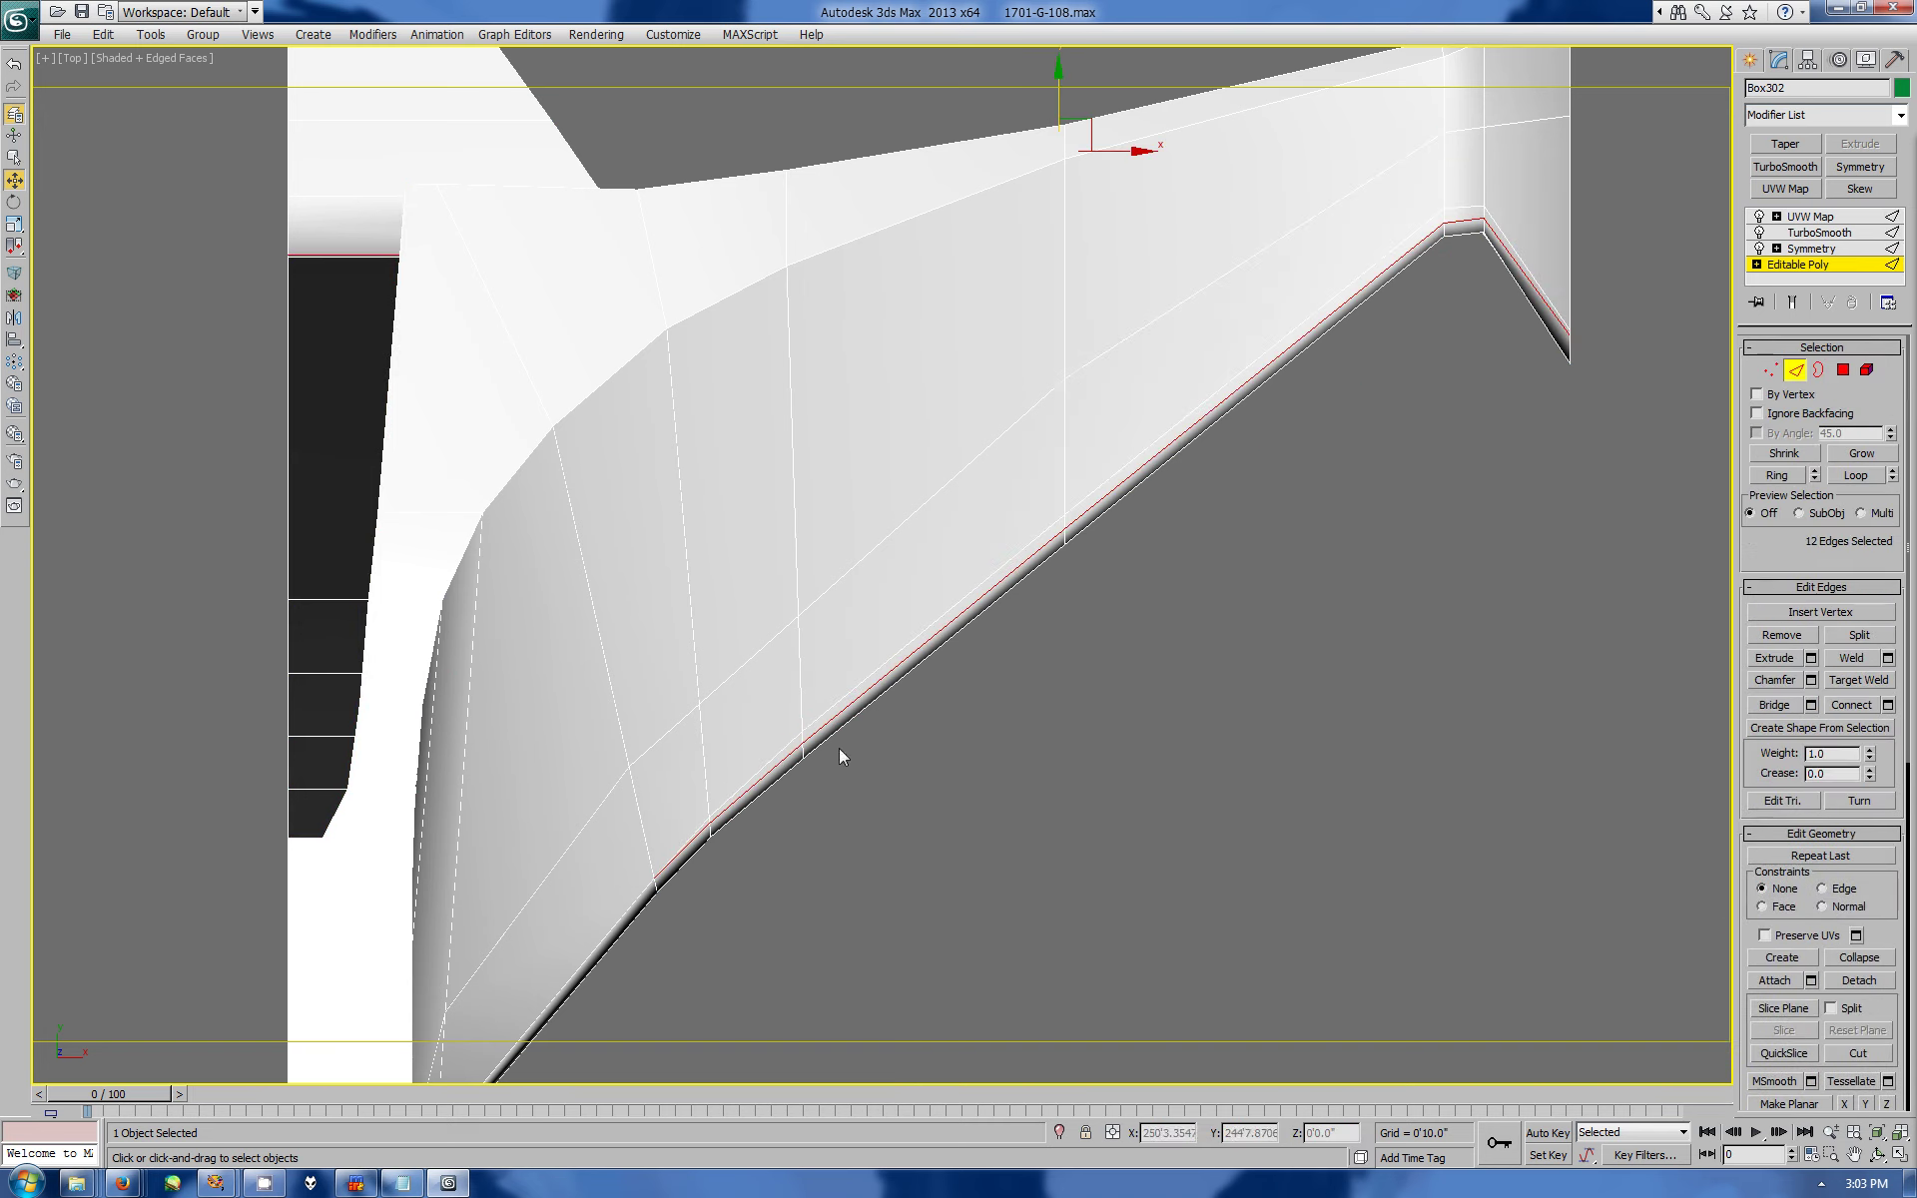
click(704, 829)
double_click(739, 792)
click(1757, 62)
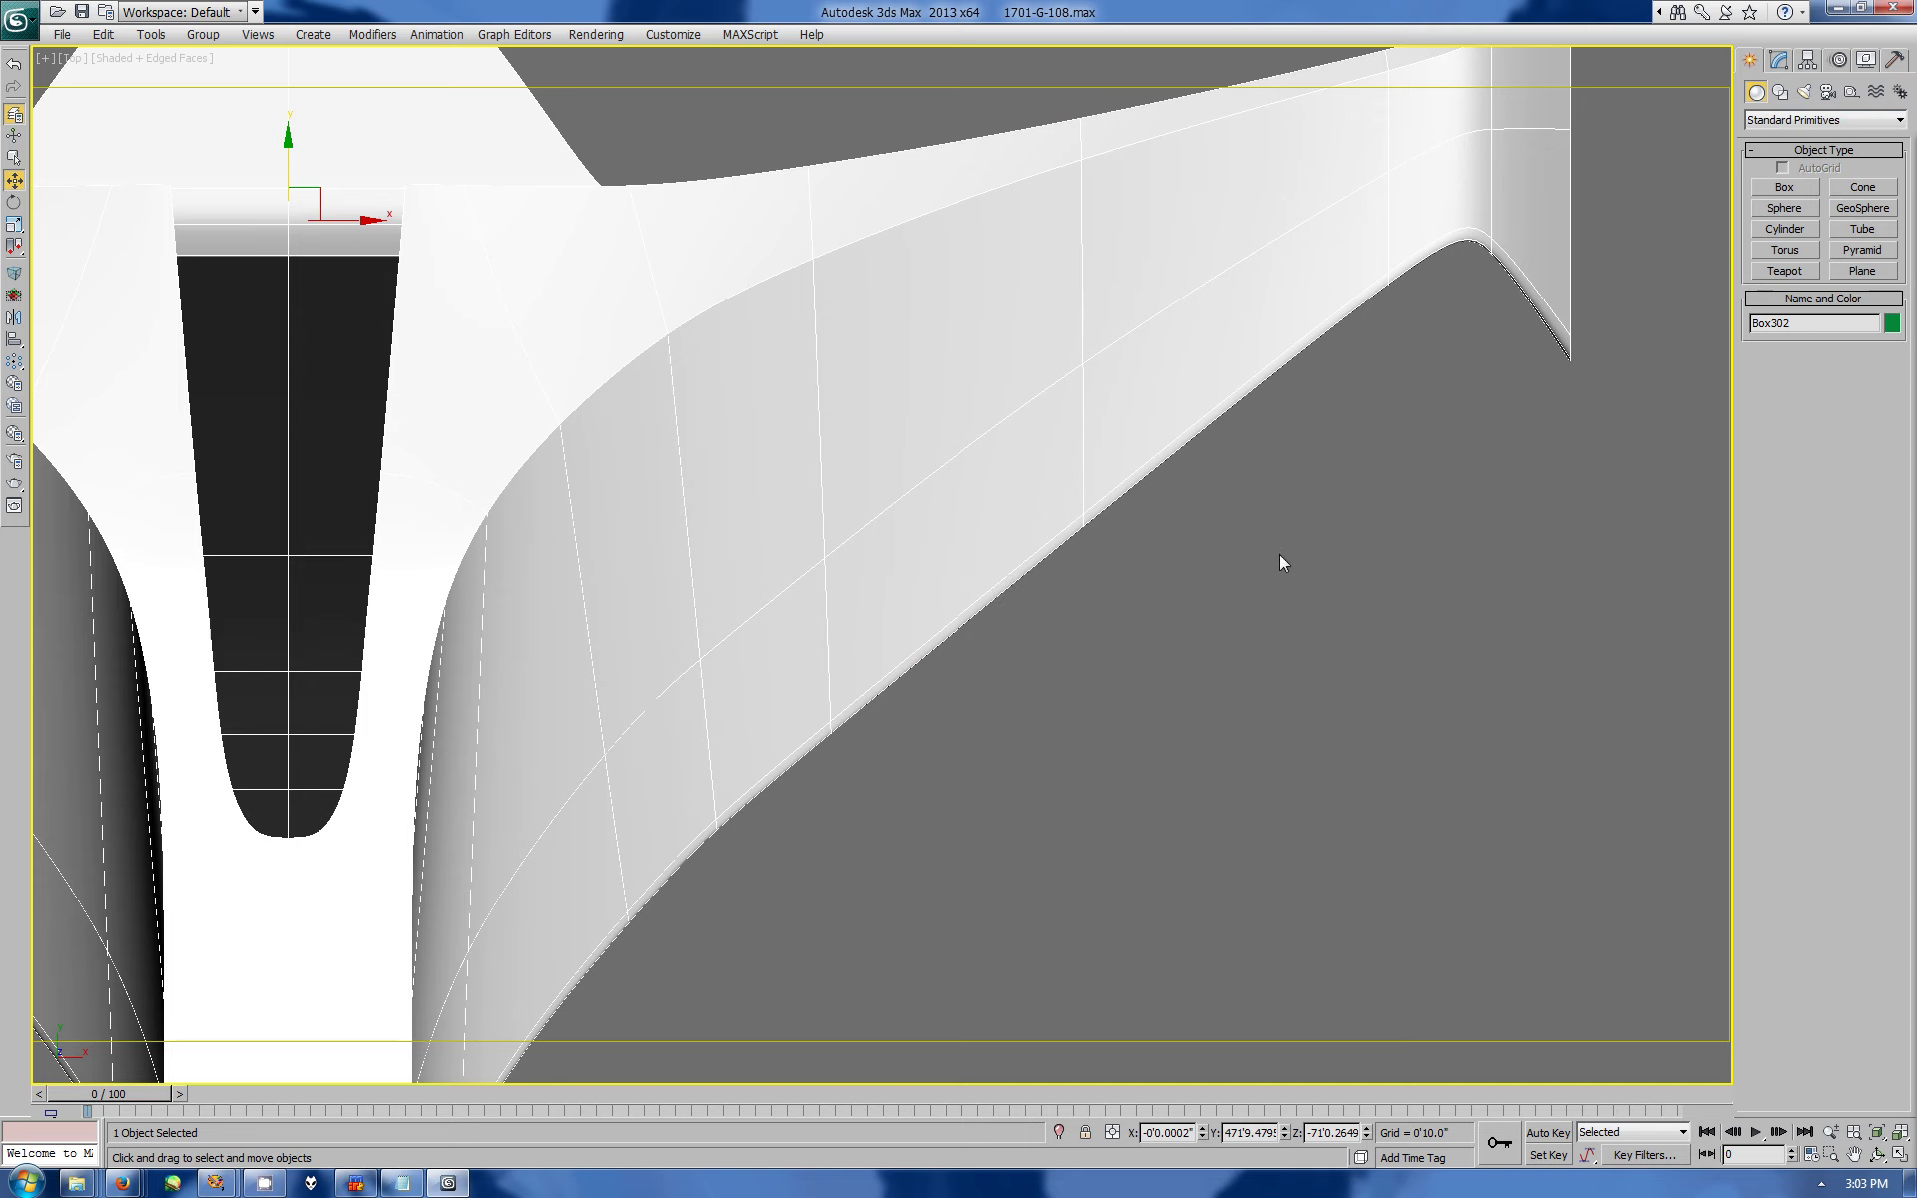
- Maximize the Perspective view and orbit around isolated Box302, ending at a low side view
click(1902, 1157)
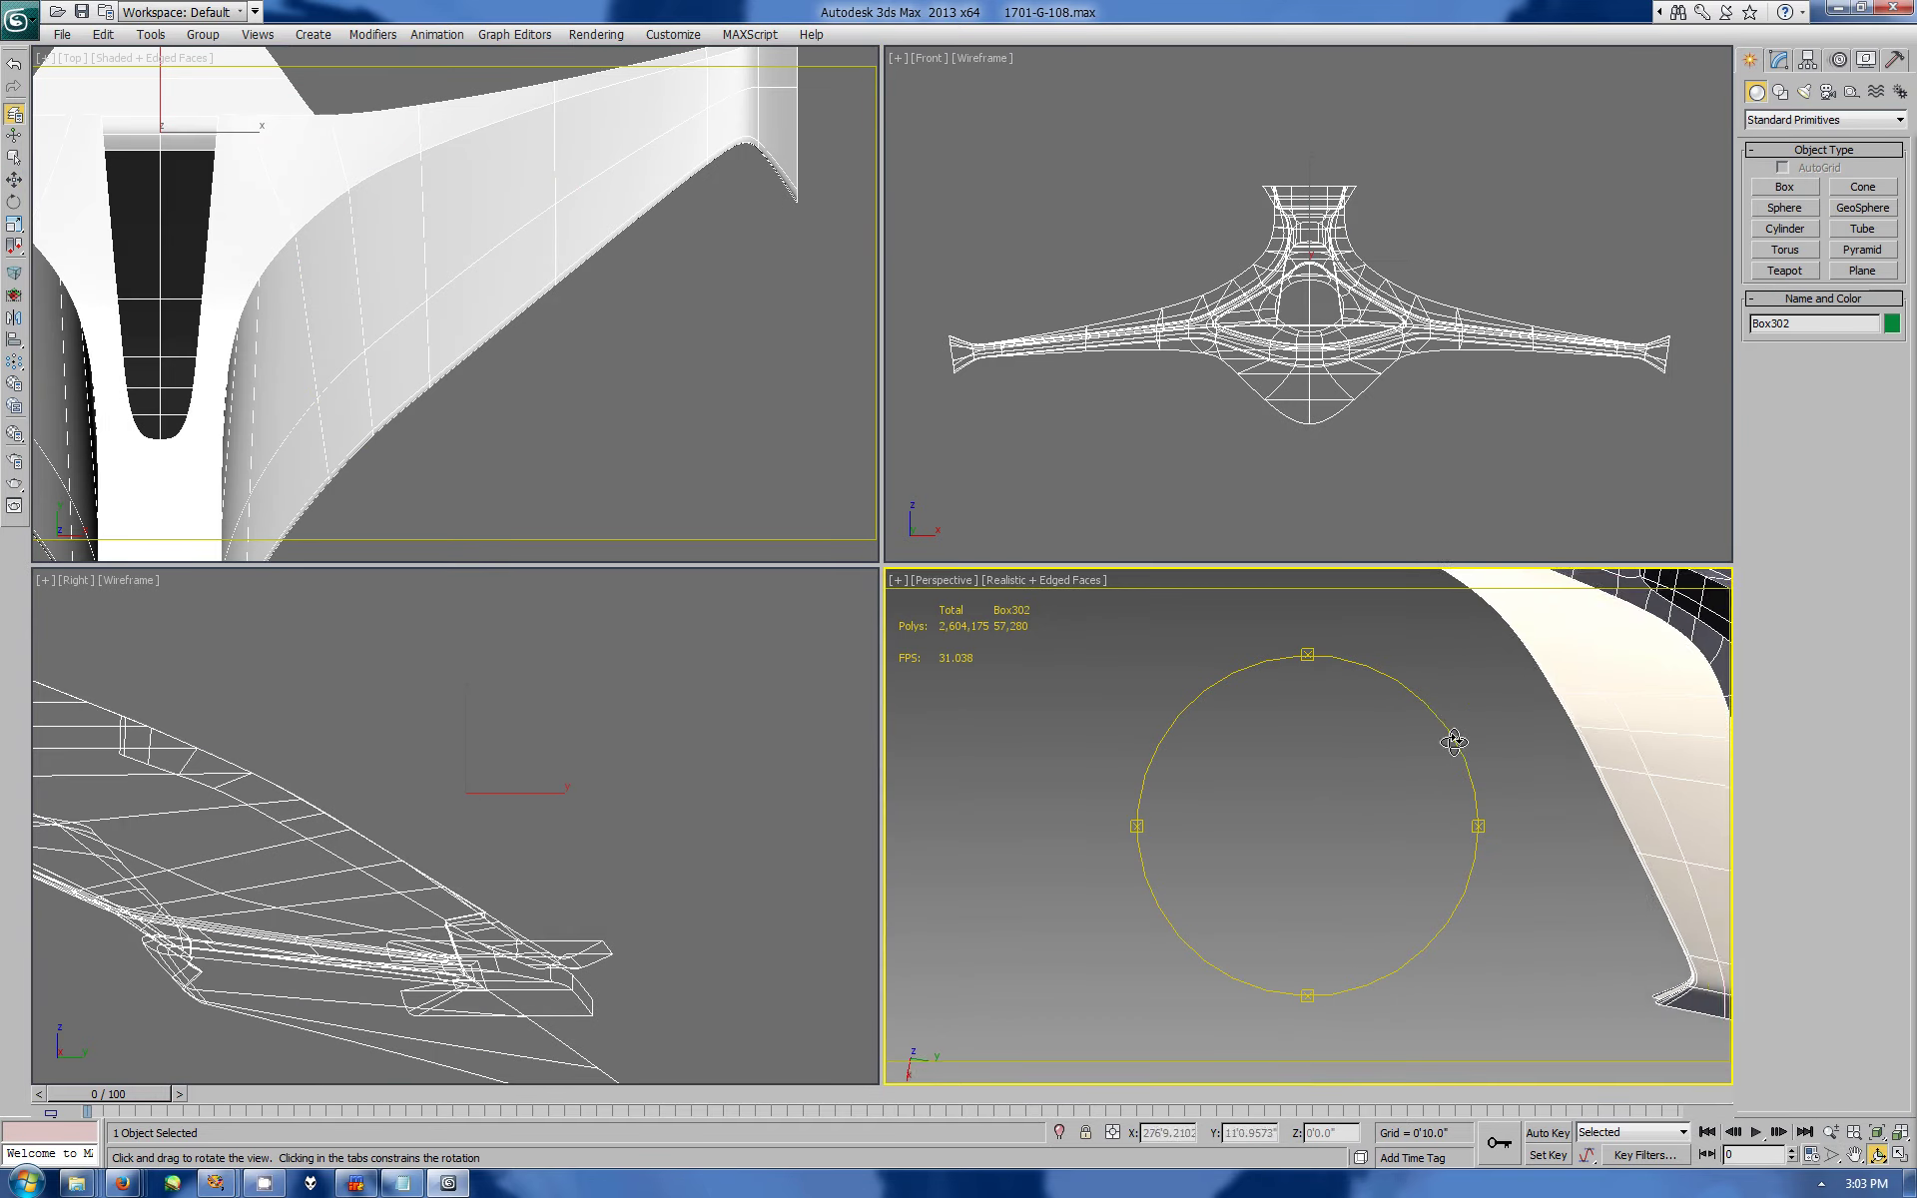
key(alt+w)
click(1878, 1148)
mouse_move(1318, 499)
mouse_down()
mouse_move(964, 560)
mouse_move(869, 537)
mouse_move(1150, 574)
mouse_move(1035, 526)
mouse_move(1048, 560)
mouse_move(944, 656)
mouse_move(1068, 504)
mouse_move(899, 496)
mouse_move(693, 445)
mouse_move(796, 519)
mouse_move(777, 520)
mouse_up()
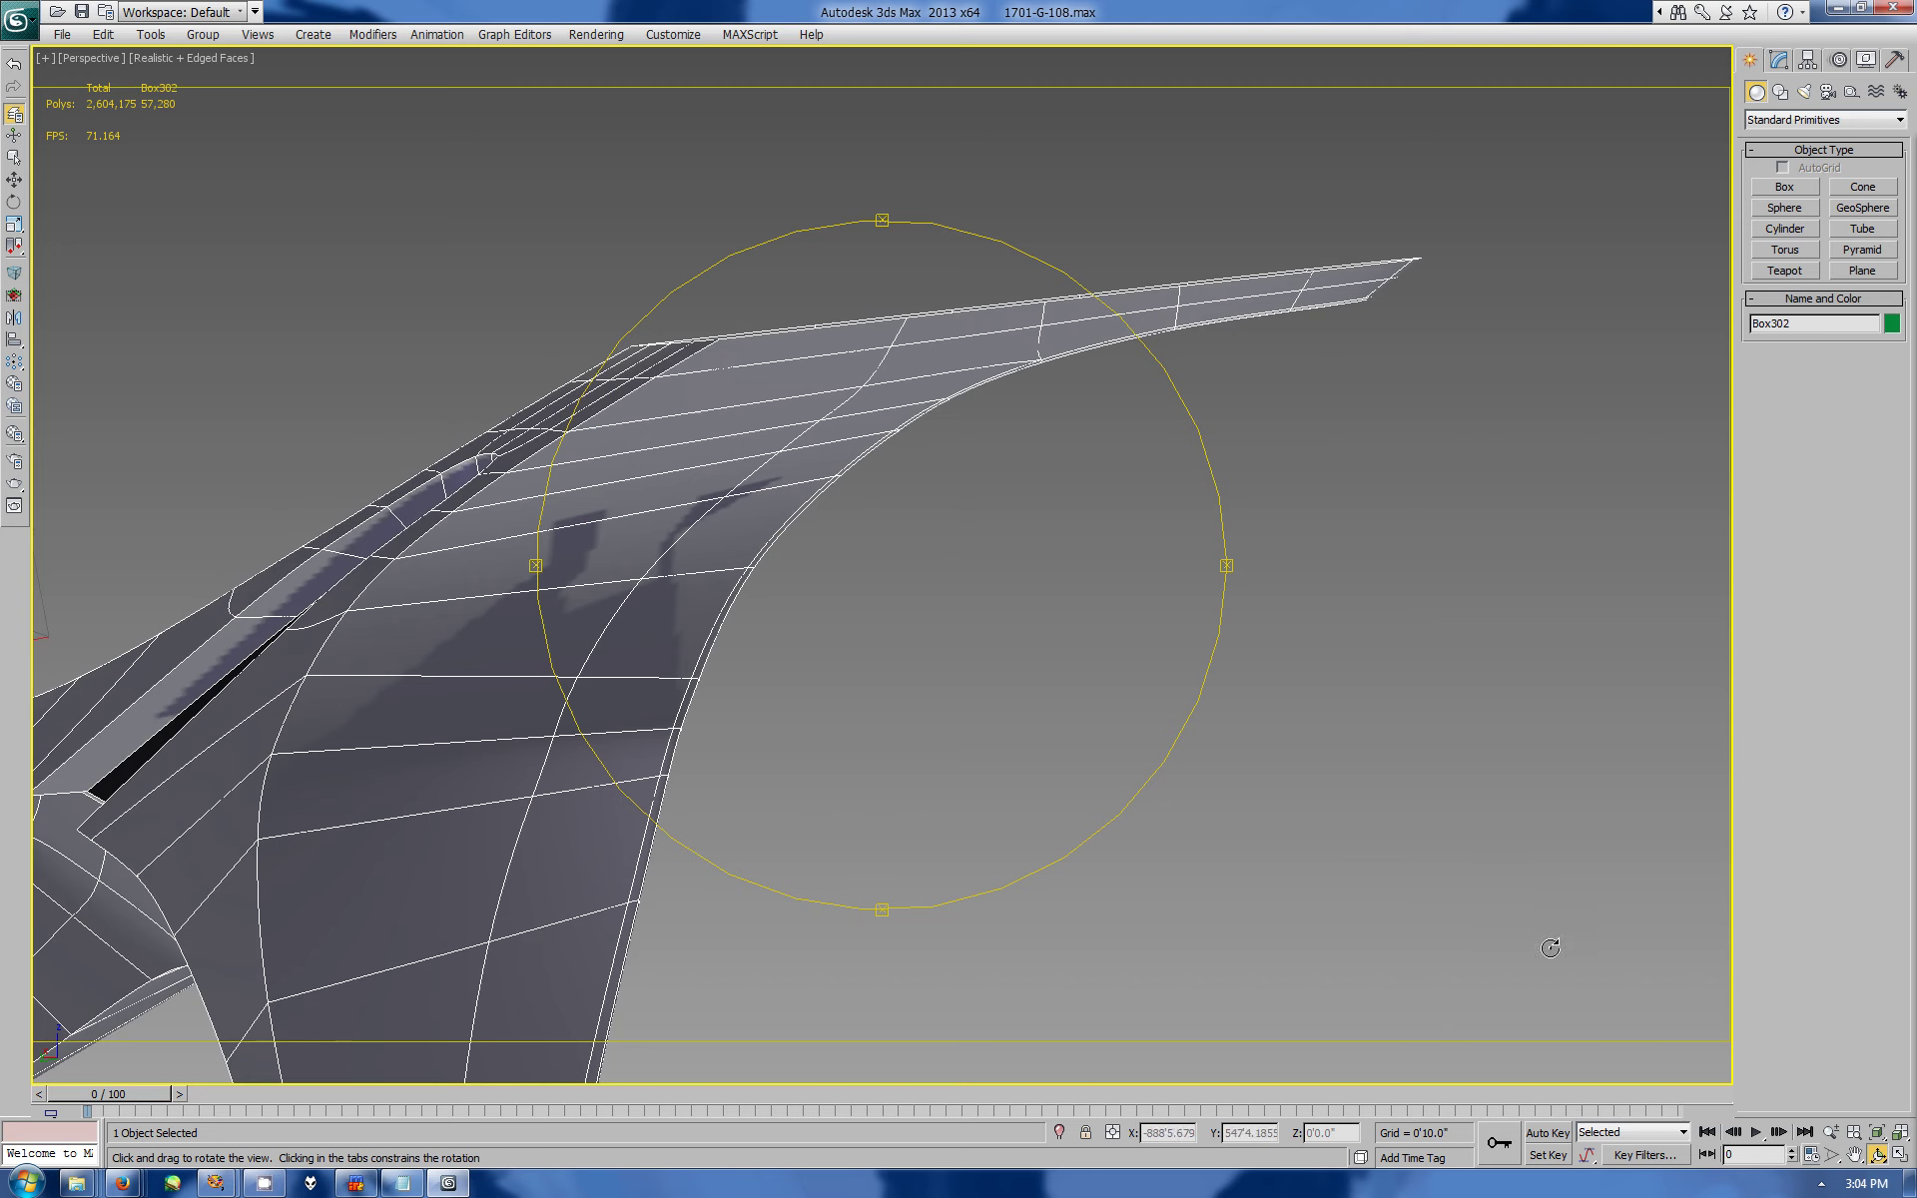
scroll(1155, 565, down, 3)
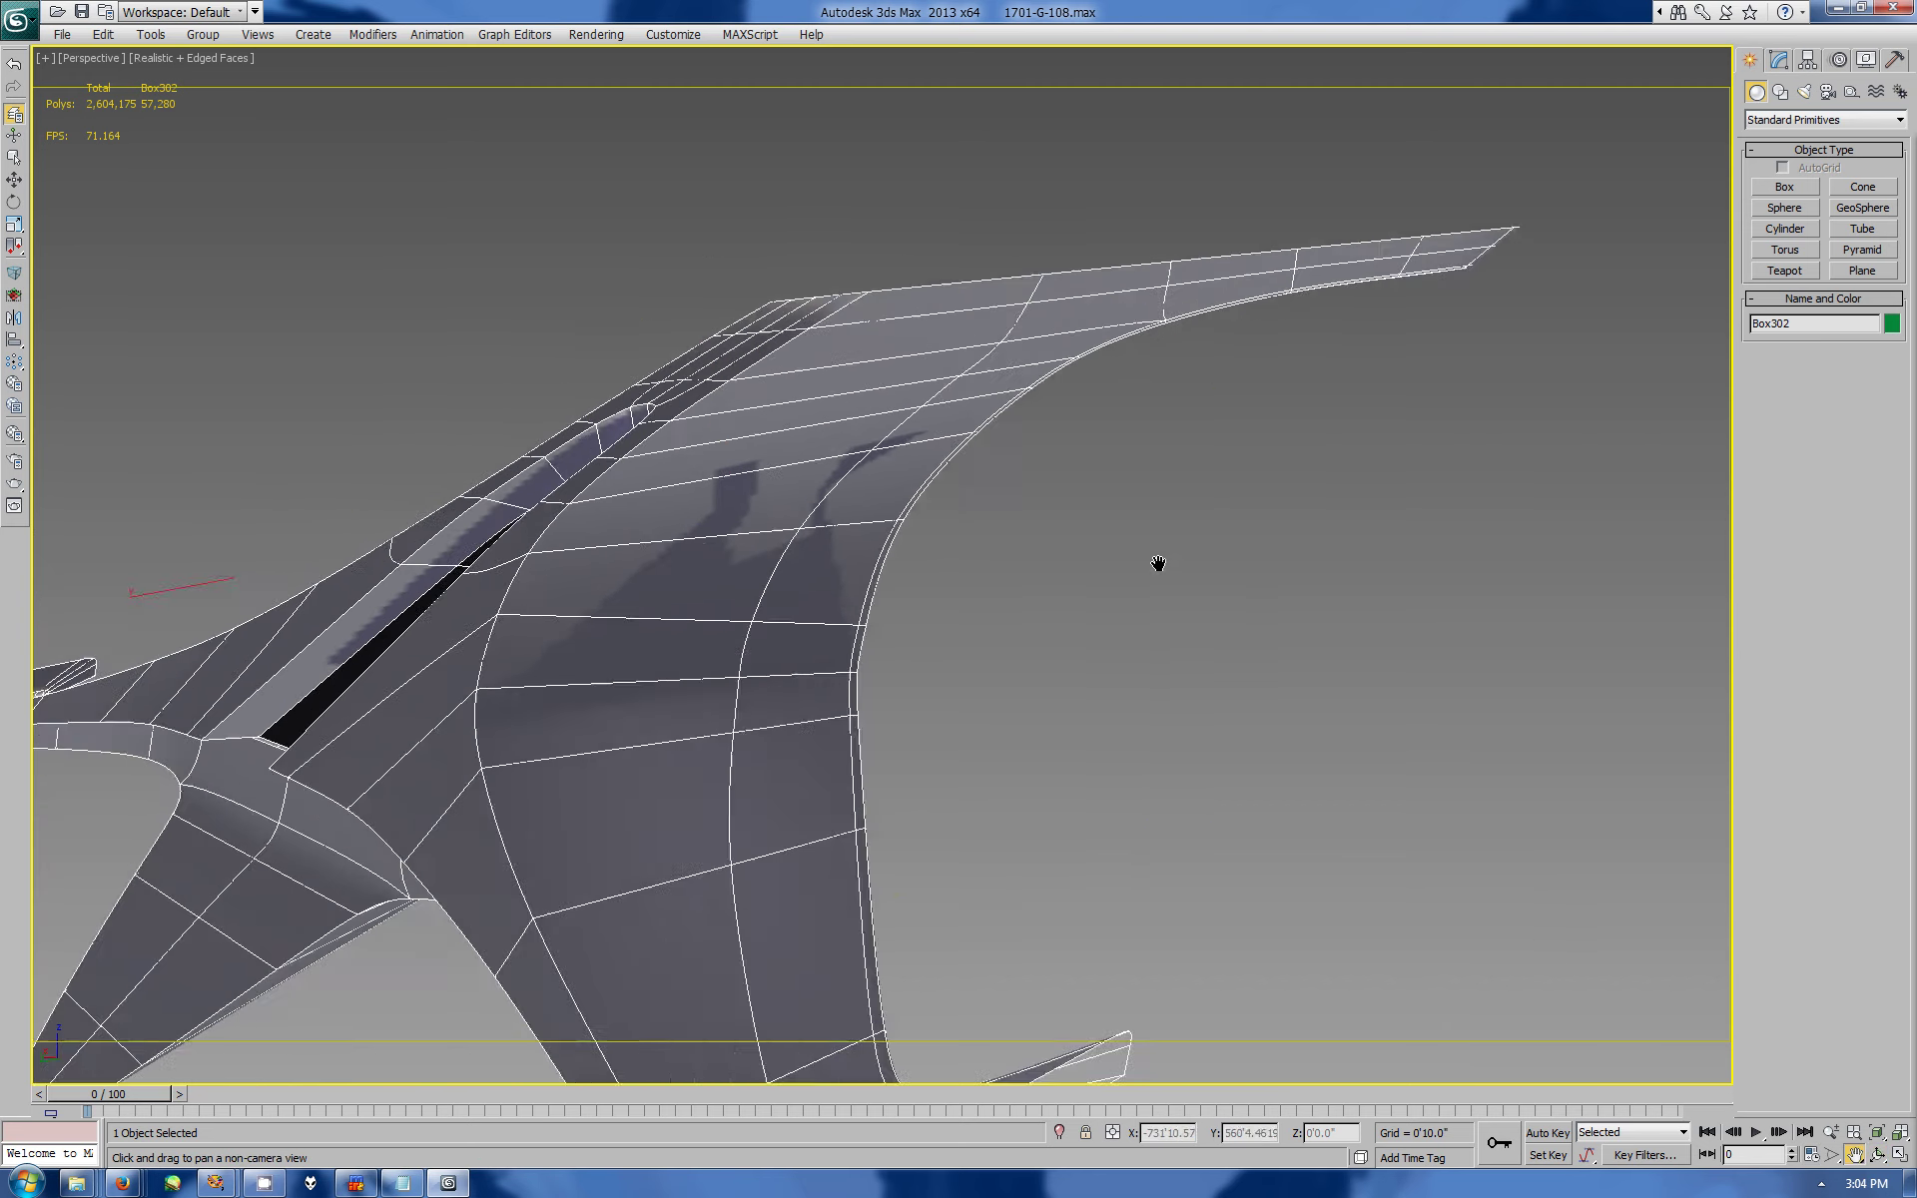
middle_drag(1155, 565, 1256, 531)
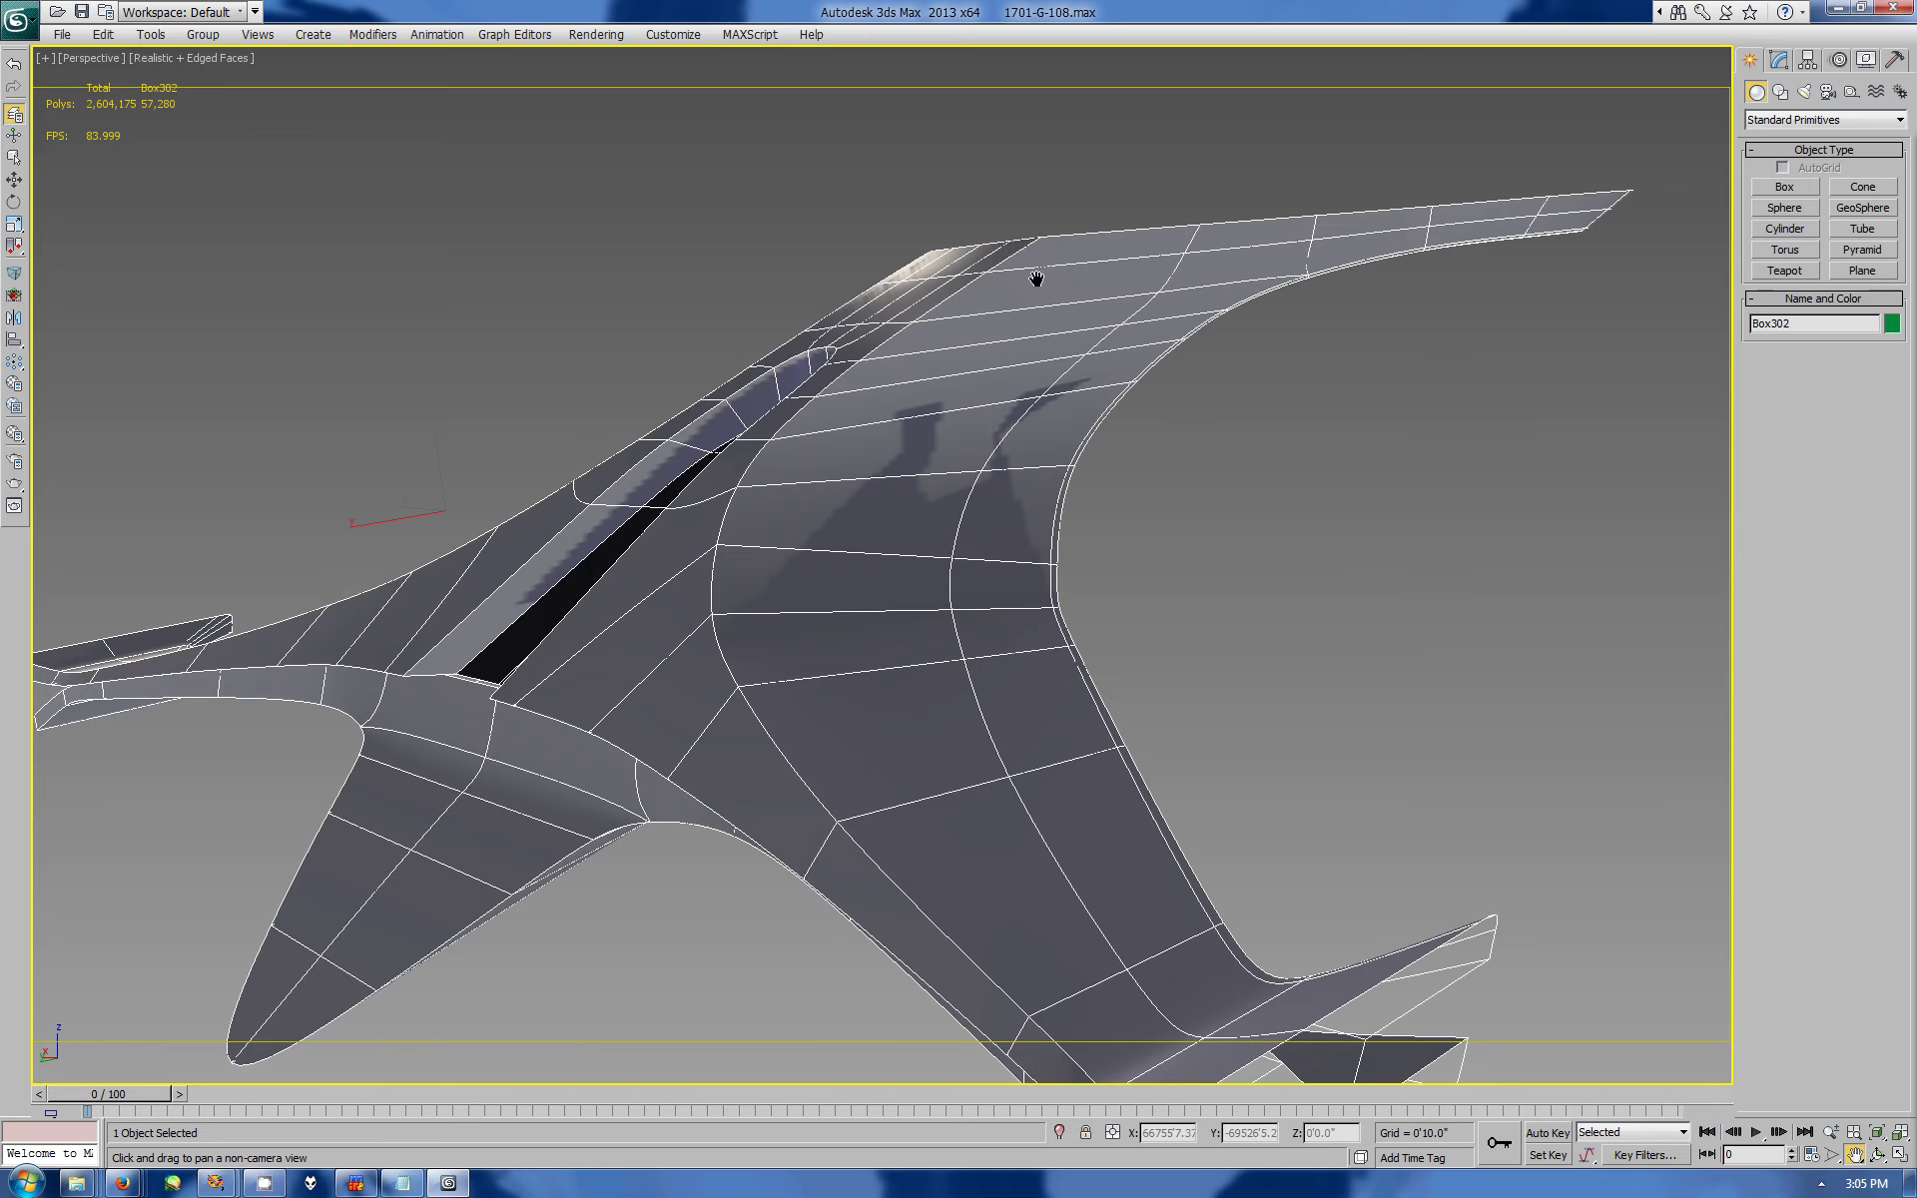
alt+middle_drag(1036, 278, 989, 455)
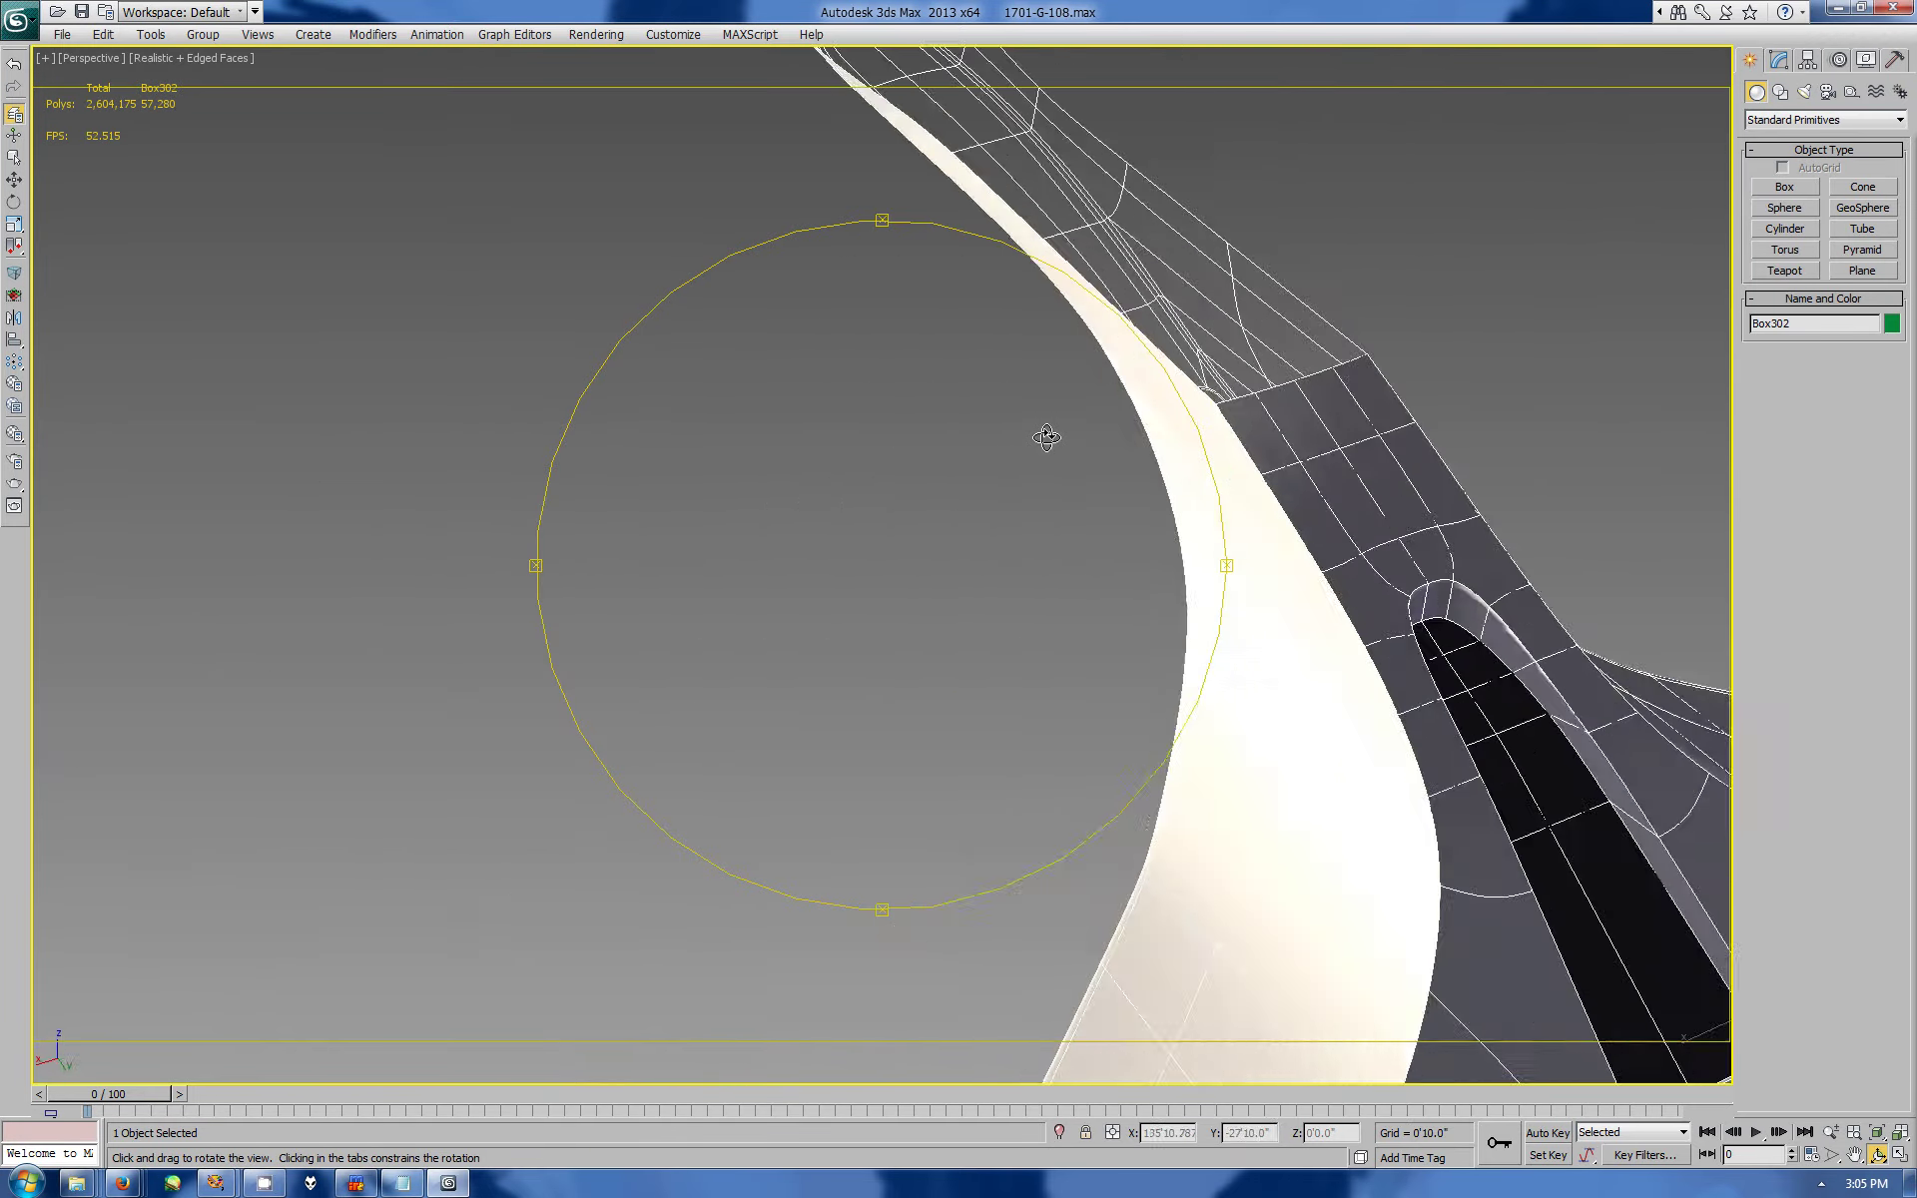
alt+middle_drag(988, 456, 968, 376)
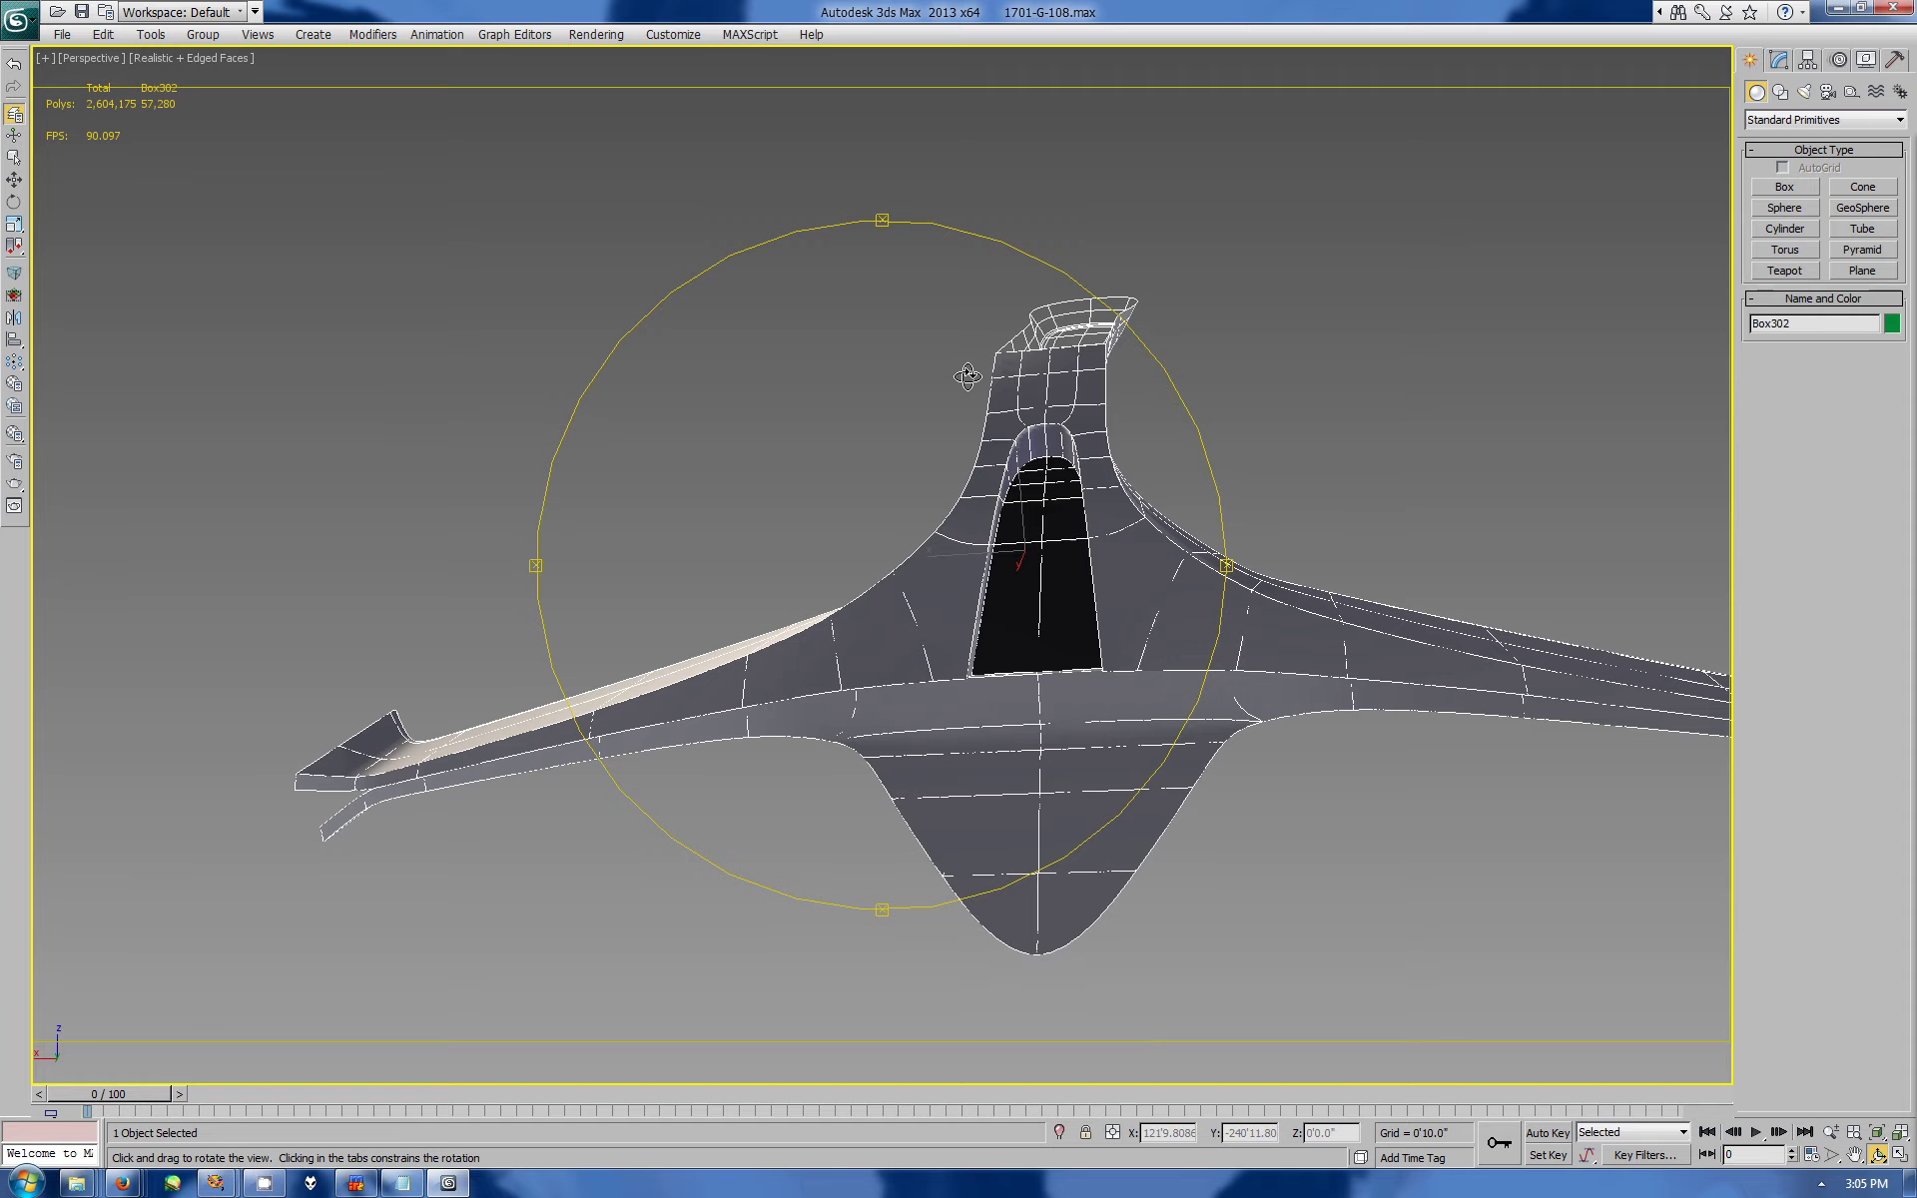
mouse_move(967, 376)
mouse_down()
mouse_move(1080, 584)
mouse_move(863, 465)
mouse_move(973, 442)
mouse_move(942, 431)
mouse_move(995, 345)
mouse_up()
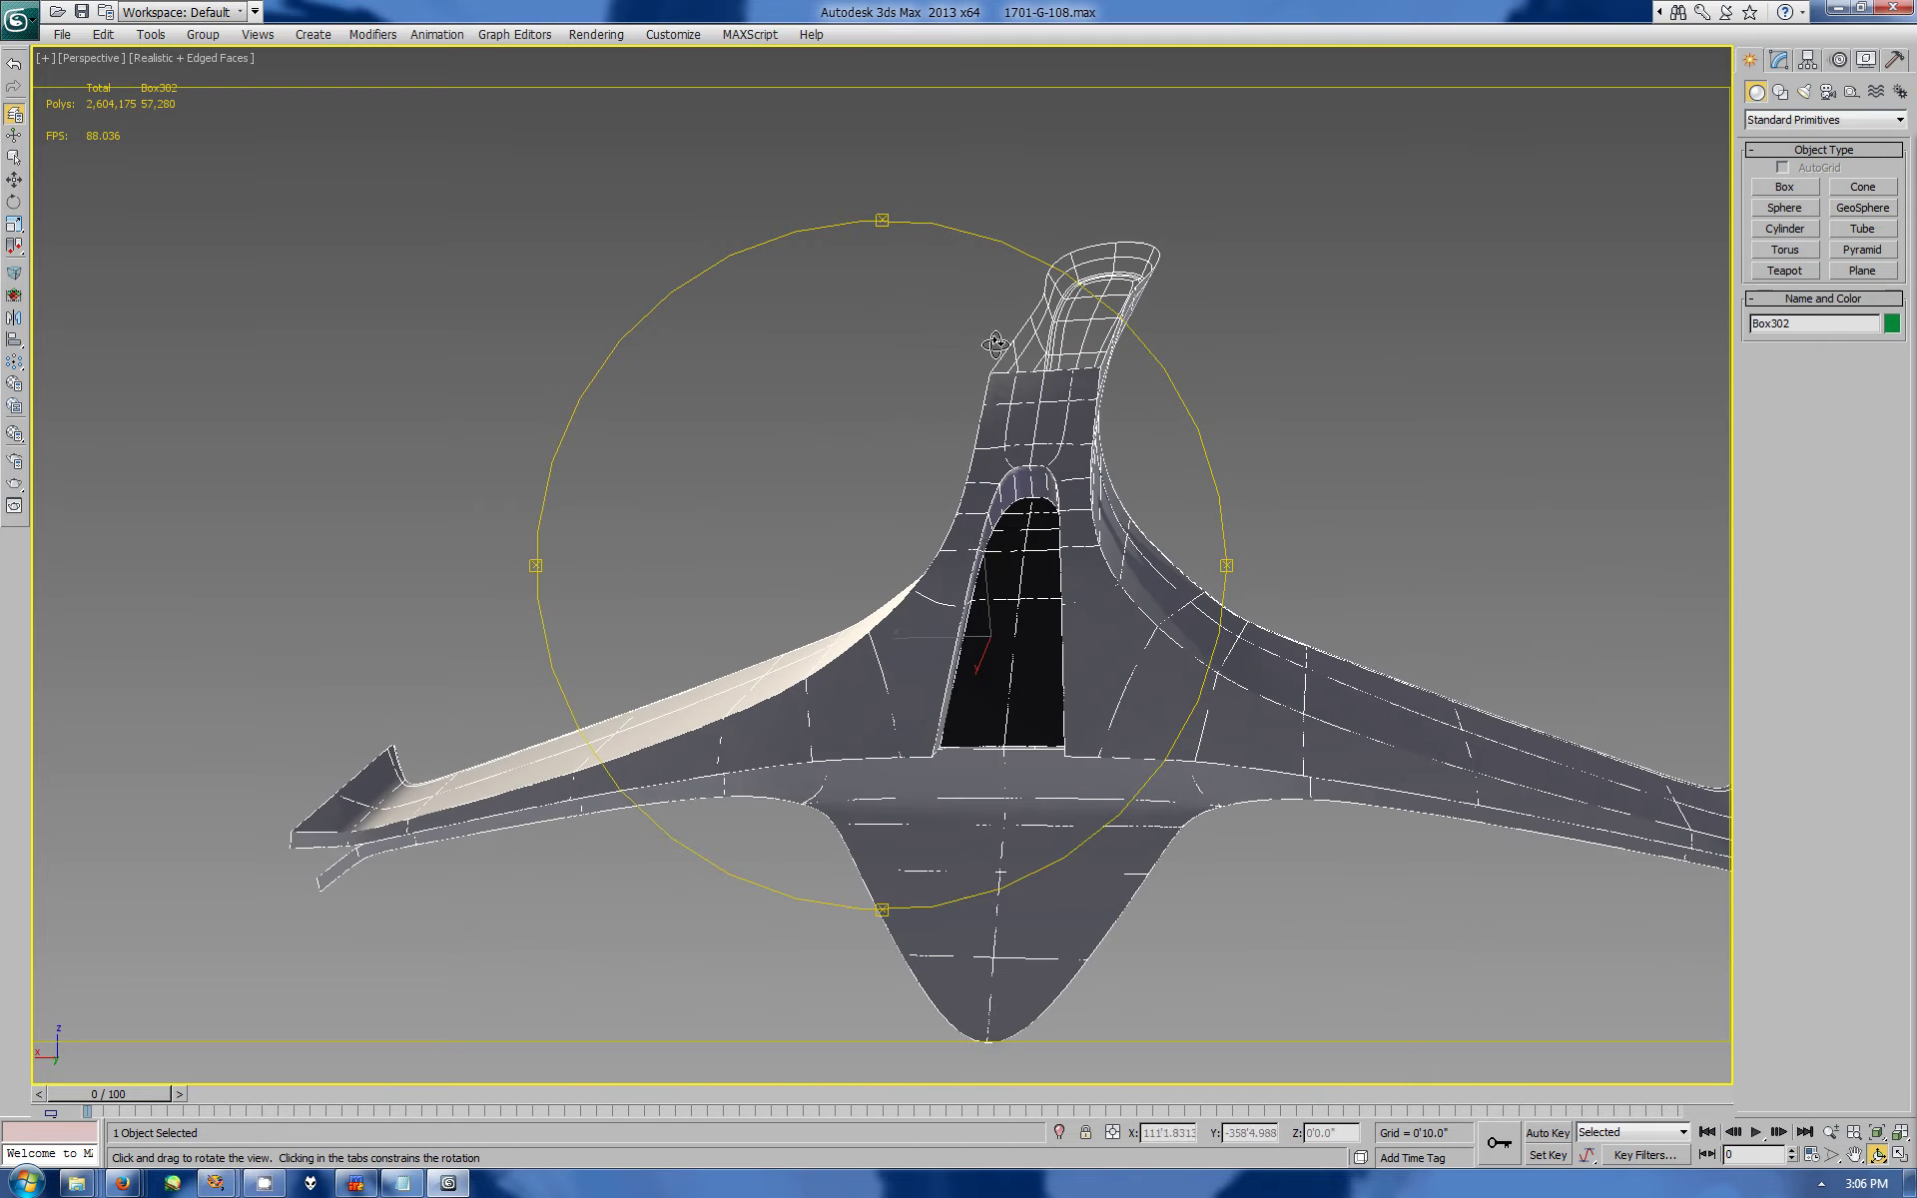
mouse_move(1175, 743)
mouse_down()
mouse_move(747, 699)
mouse_move(860, 578)
mouse_up()
- Unhide all parts from the Display panel, then orbit and zoom around the saucer and its dish
click(1866, 59)
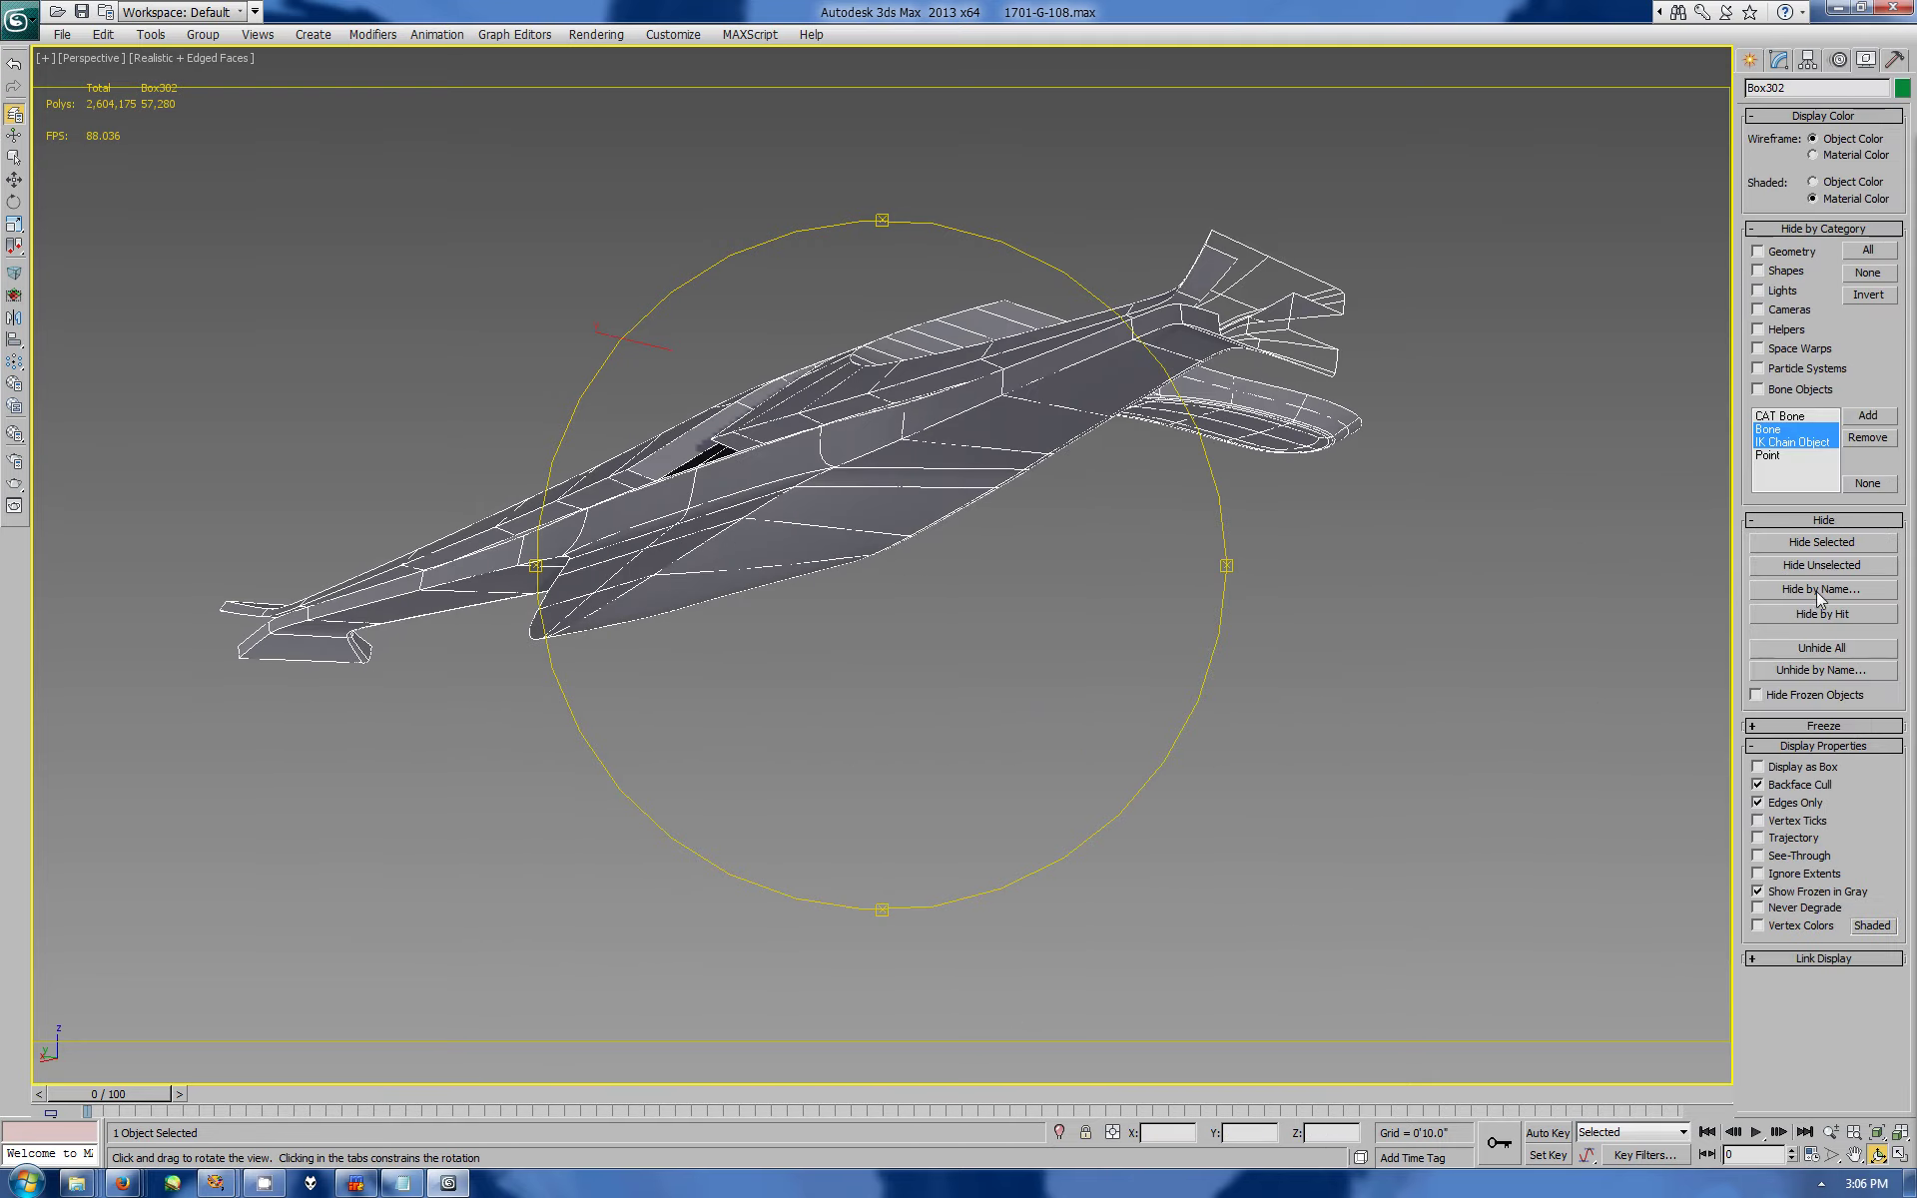
click(1821, 646)
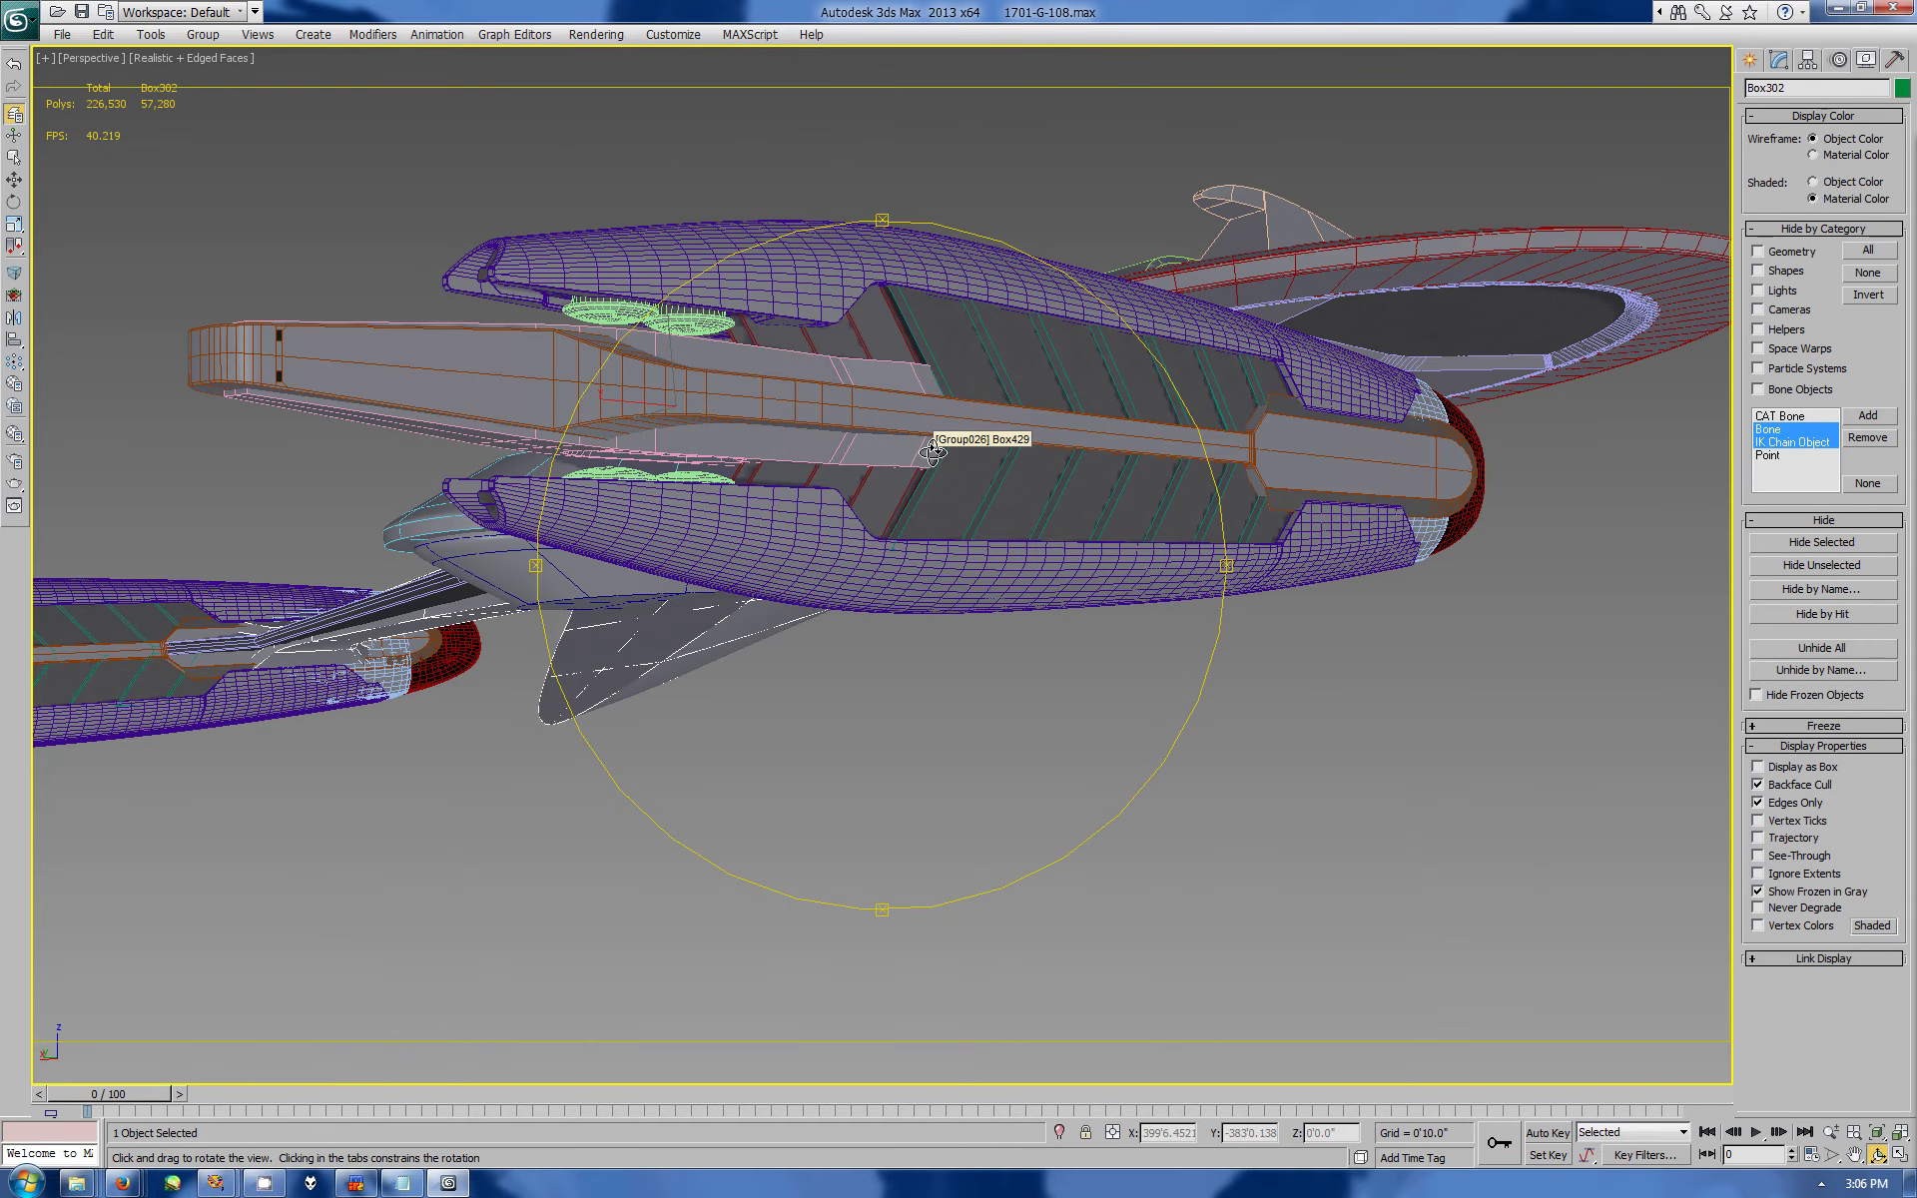
mouse_move(933, 451)
mouse_down()
mouse_move(834, 363)
mouse_move(899, 599)
mouse_up()
scroll(900, 671, up, 5)
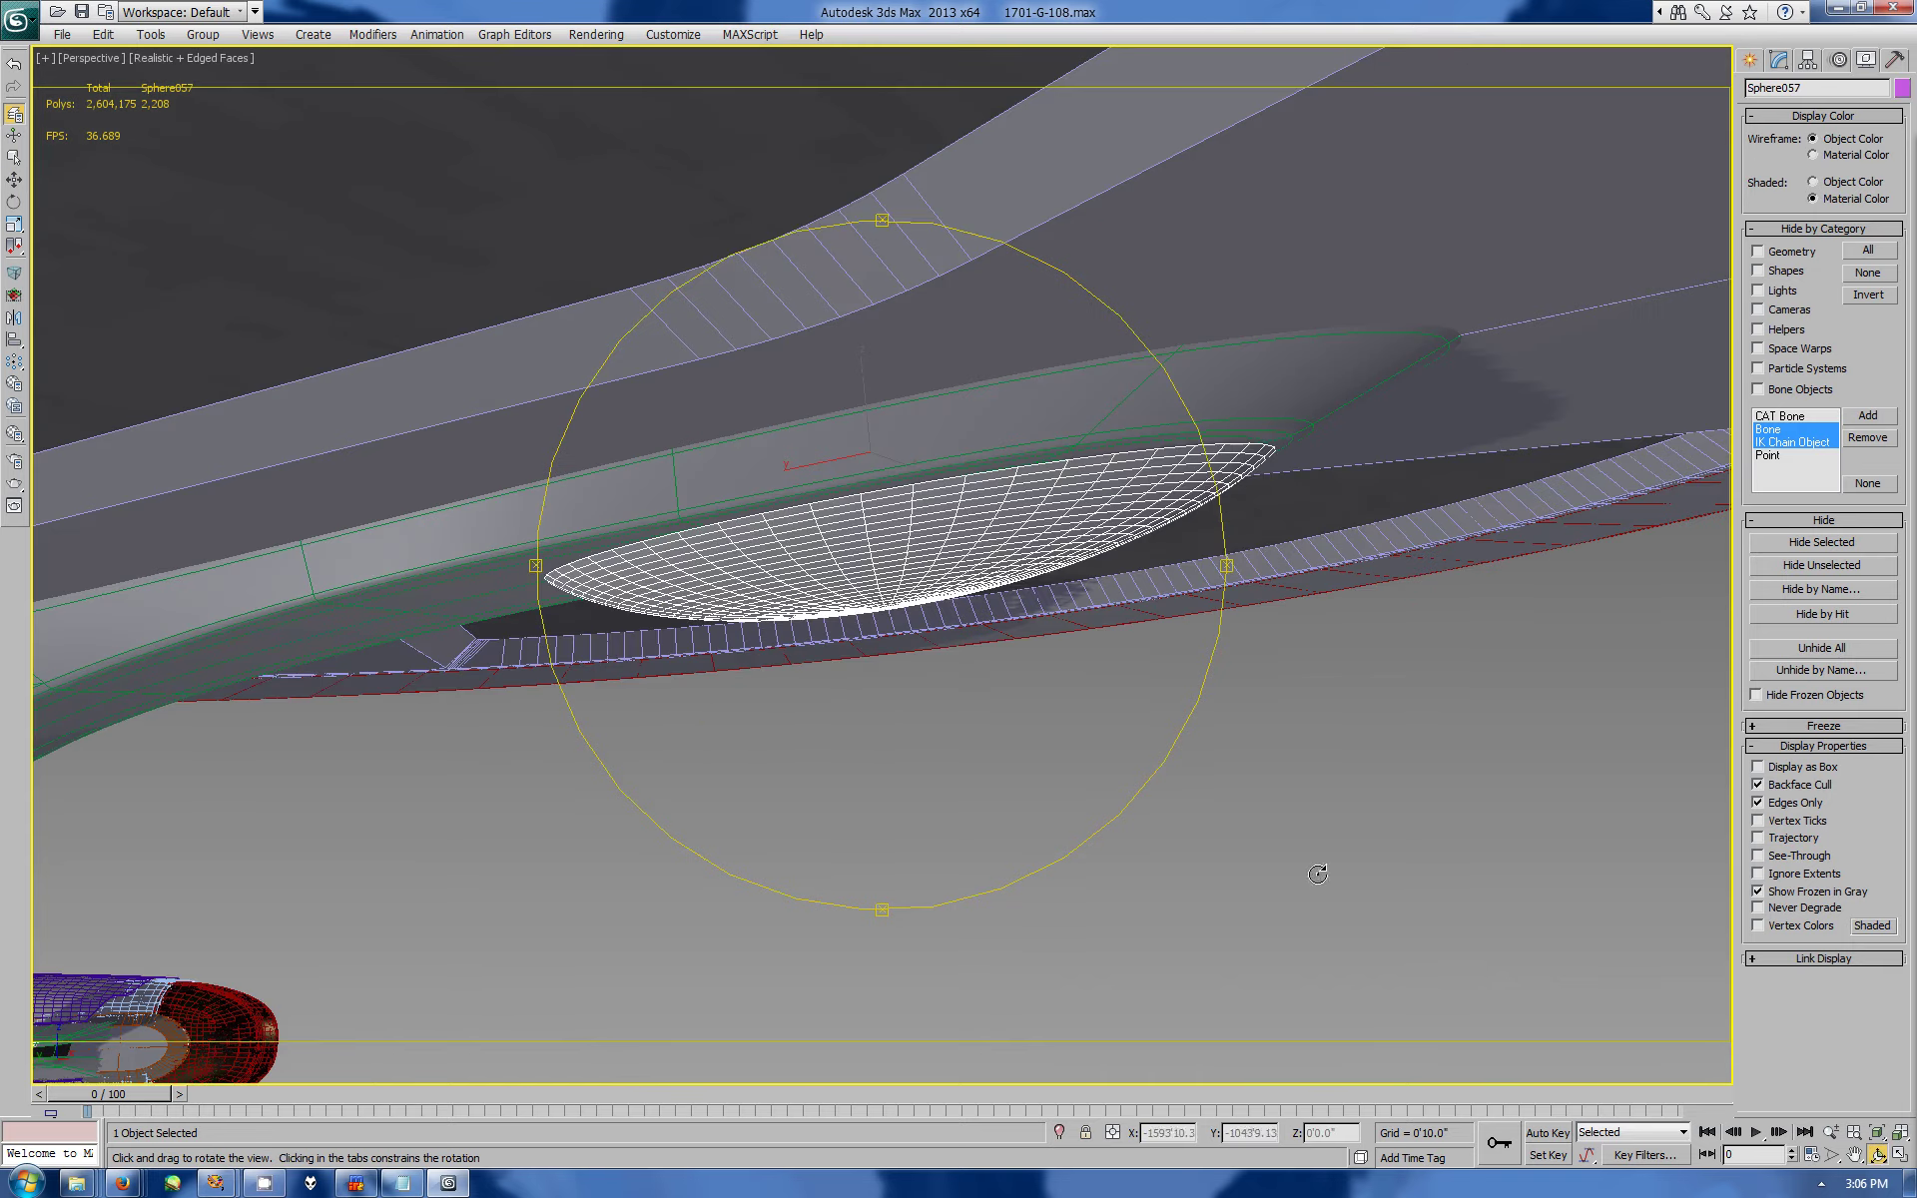
scroll(900, 671, up, 3)
mouse_move(900, 671)
mouse_down()
mouse_move(1019, 515)
mouse_move(850, 372)
mouse_move(907, 618)
mouse_up()
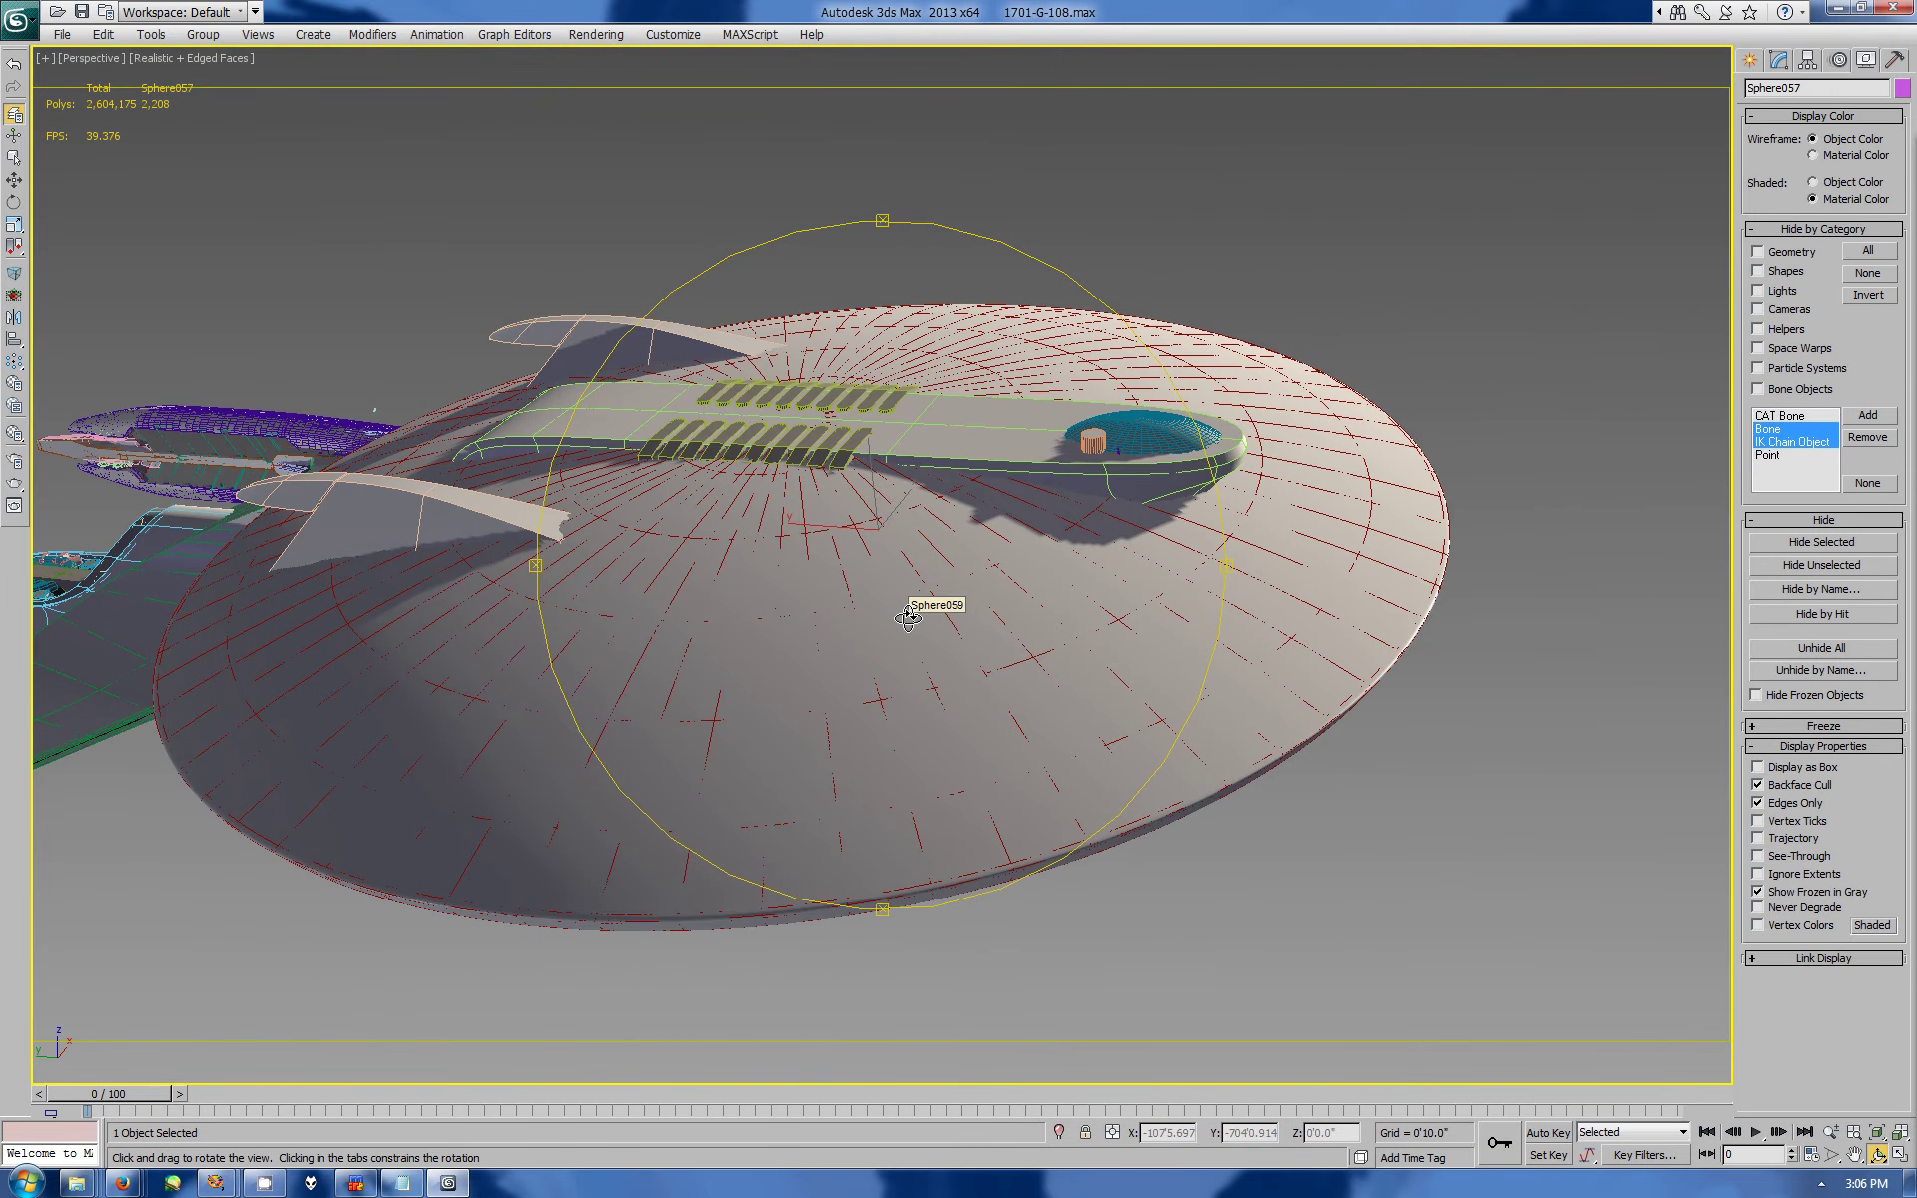
mouse_move(732, 443)
mouse_down()
mouse_move(810, 579)
mouse_move(858, 604)
mouse_up()
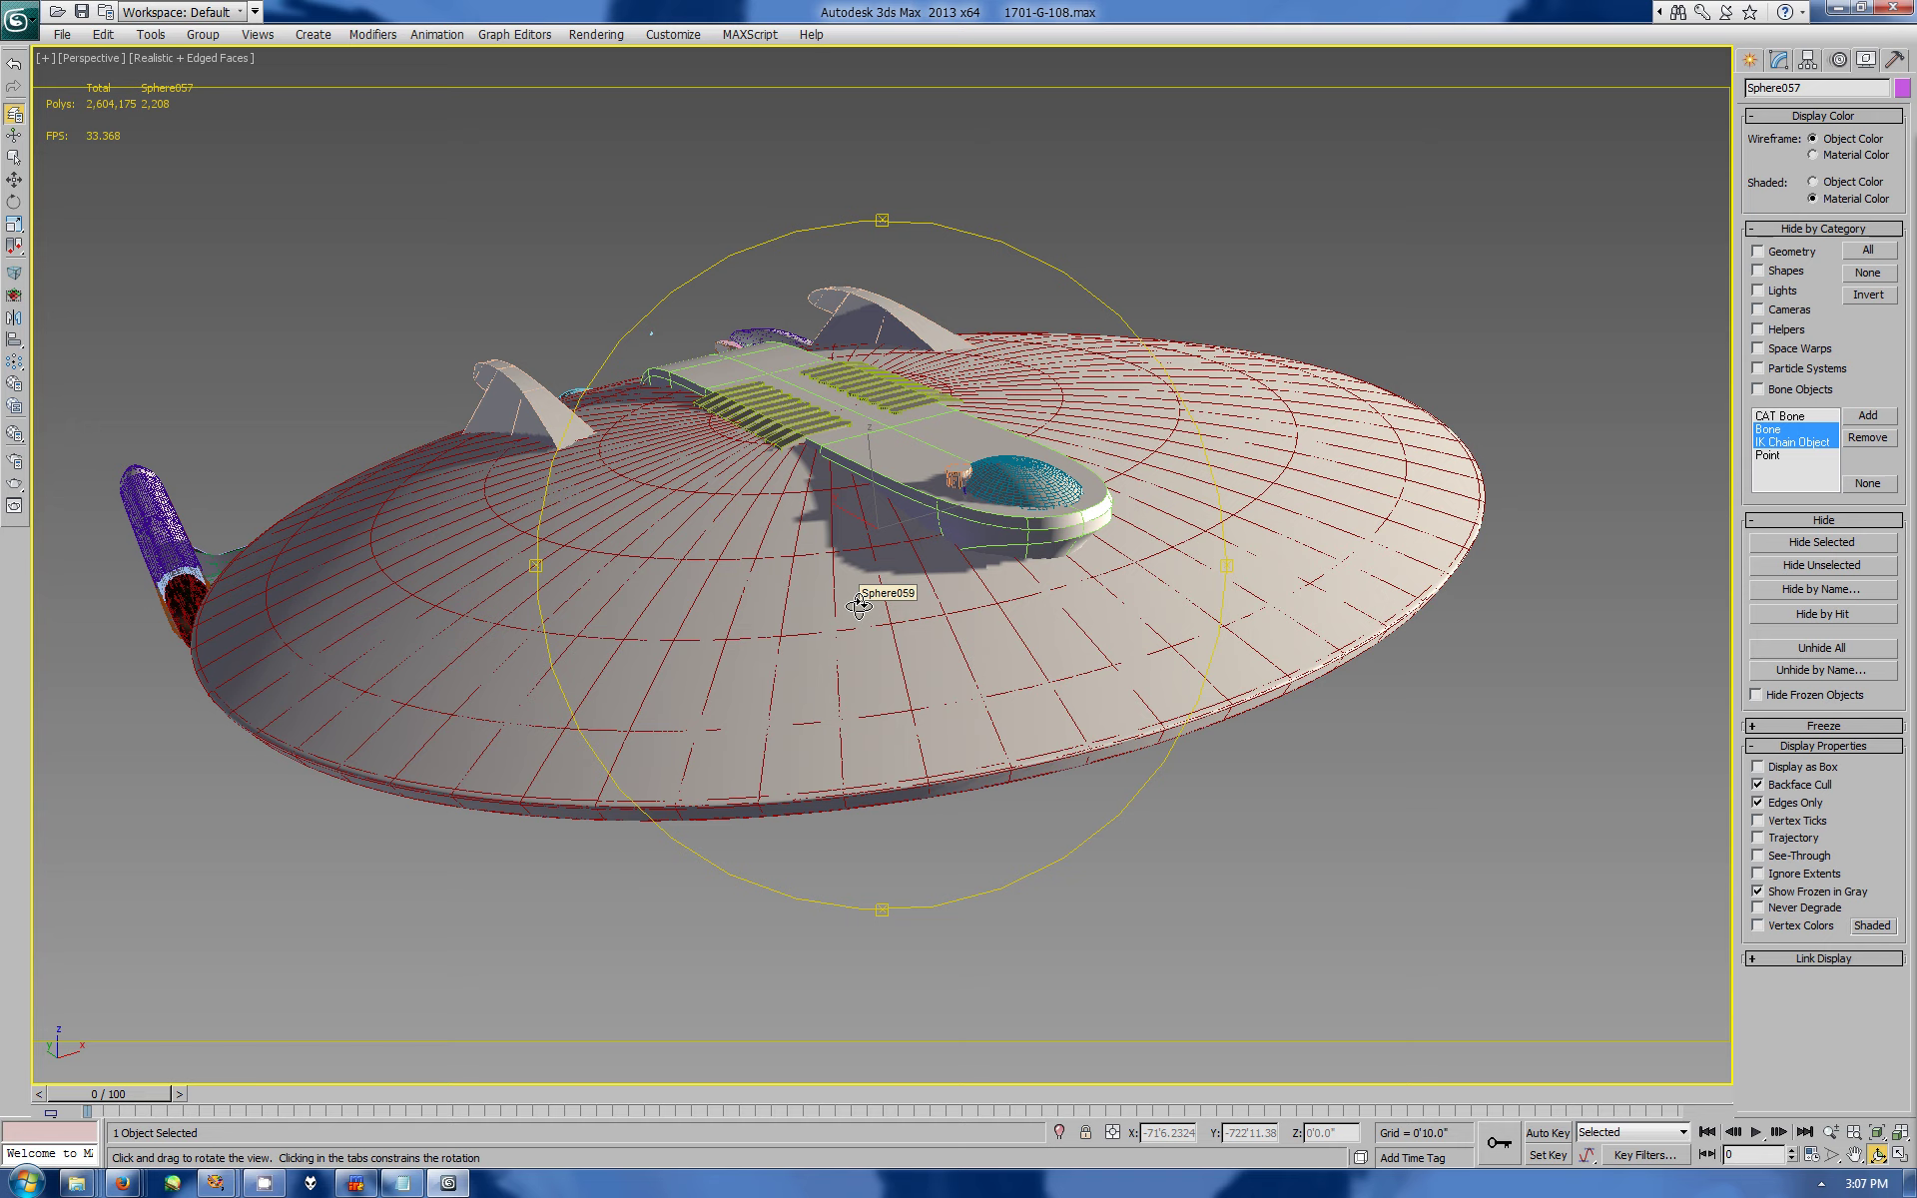
mouse_move(859, 606)
mouse_down()
mouse_move(751, 514)
mouse_move(935, 552)
mouse_move(858, 599)
mouse_up()
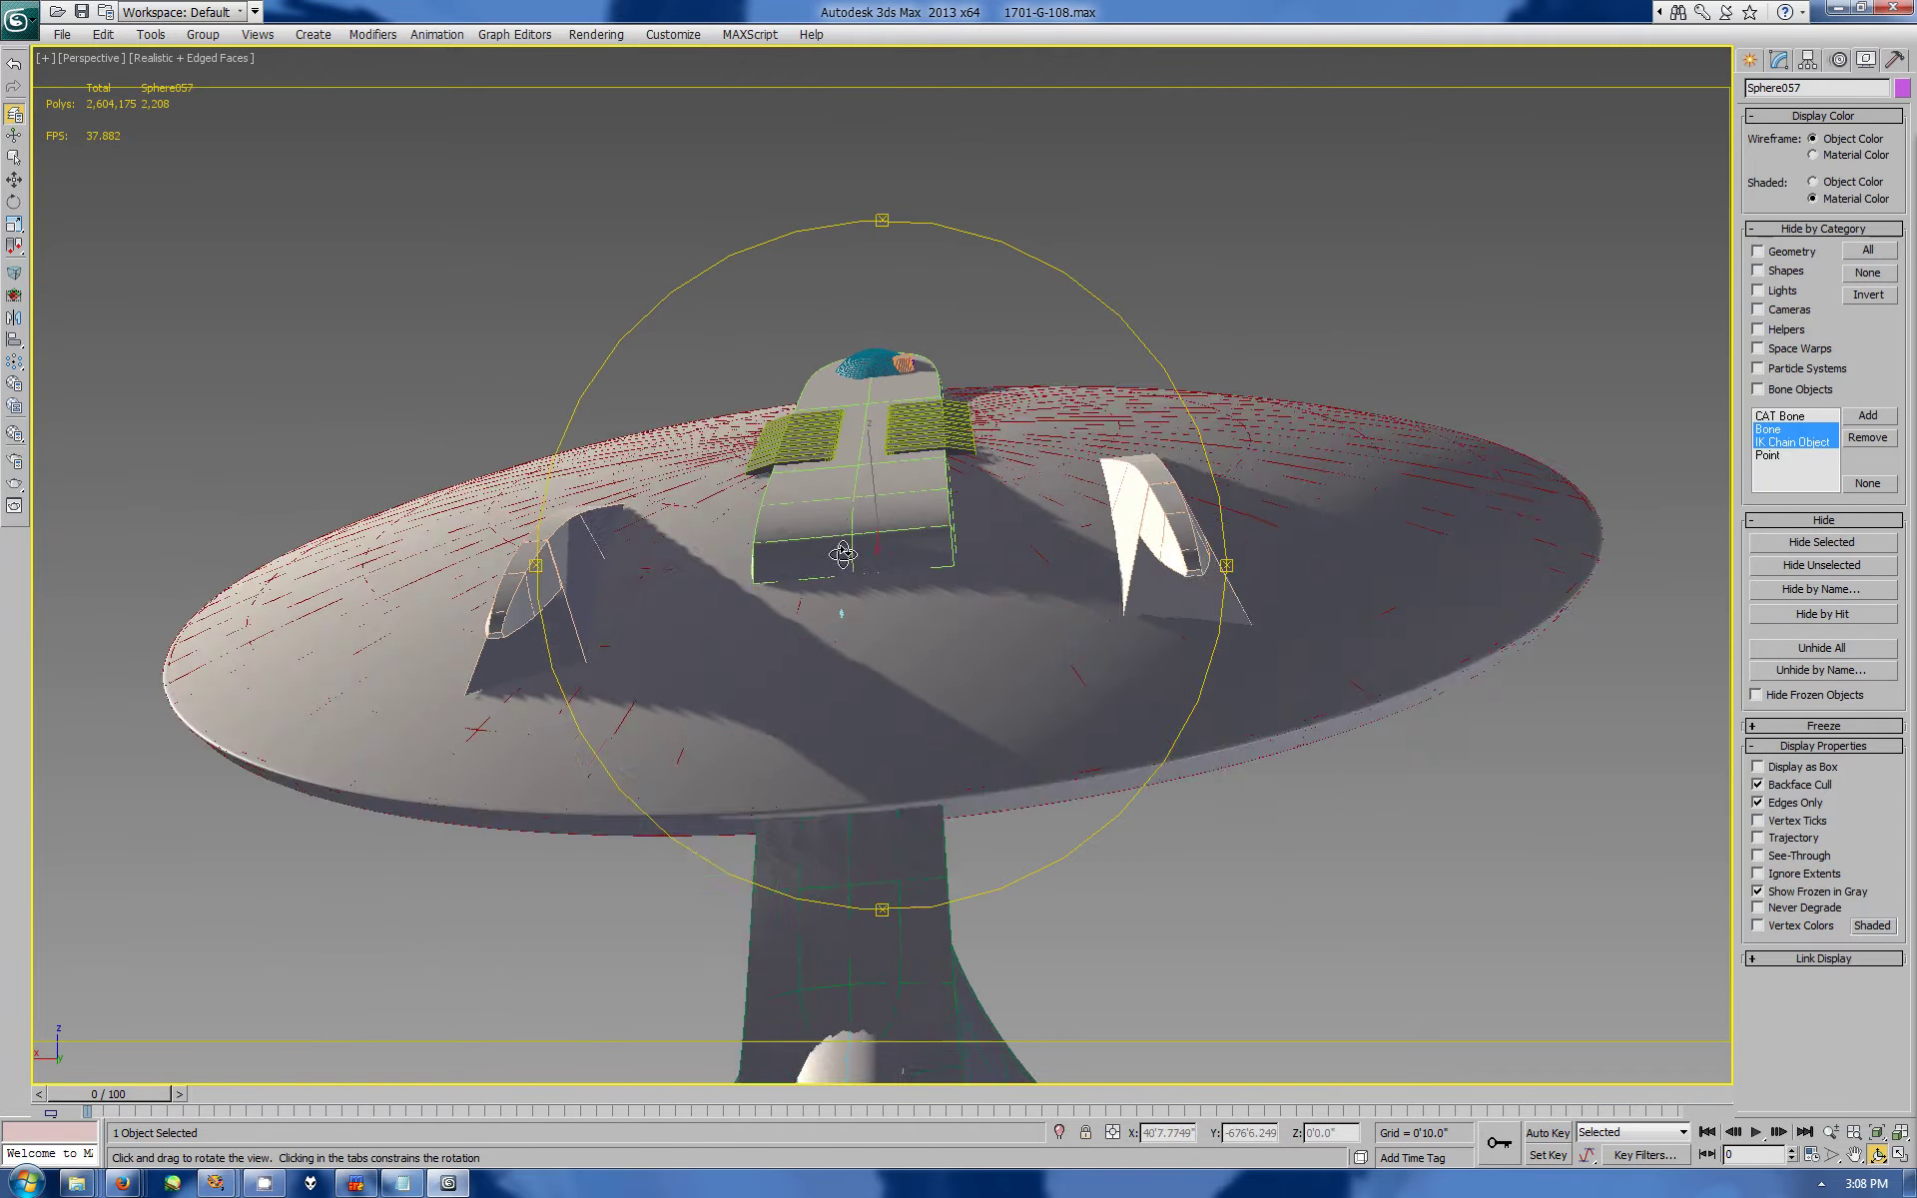
- Scale Box307's tip vertices in the Top view, with Show End Result displaying both mirrored pylons
key(w)
click(863, 589)
click(1899, 1155)
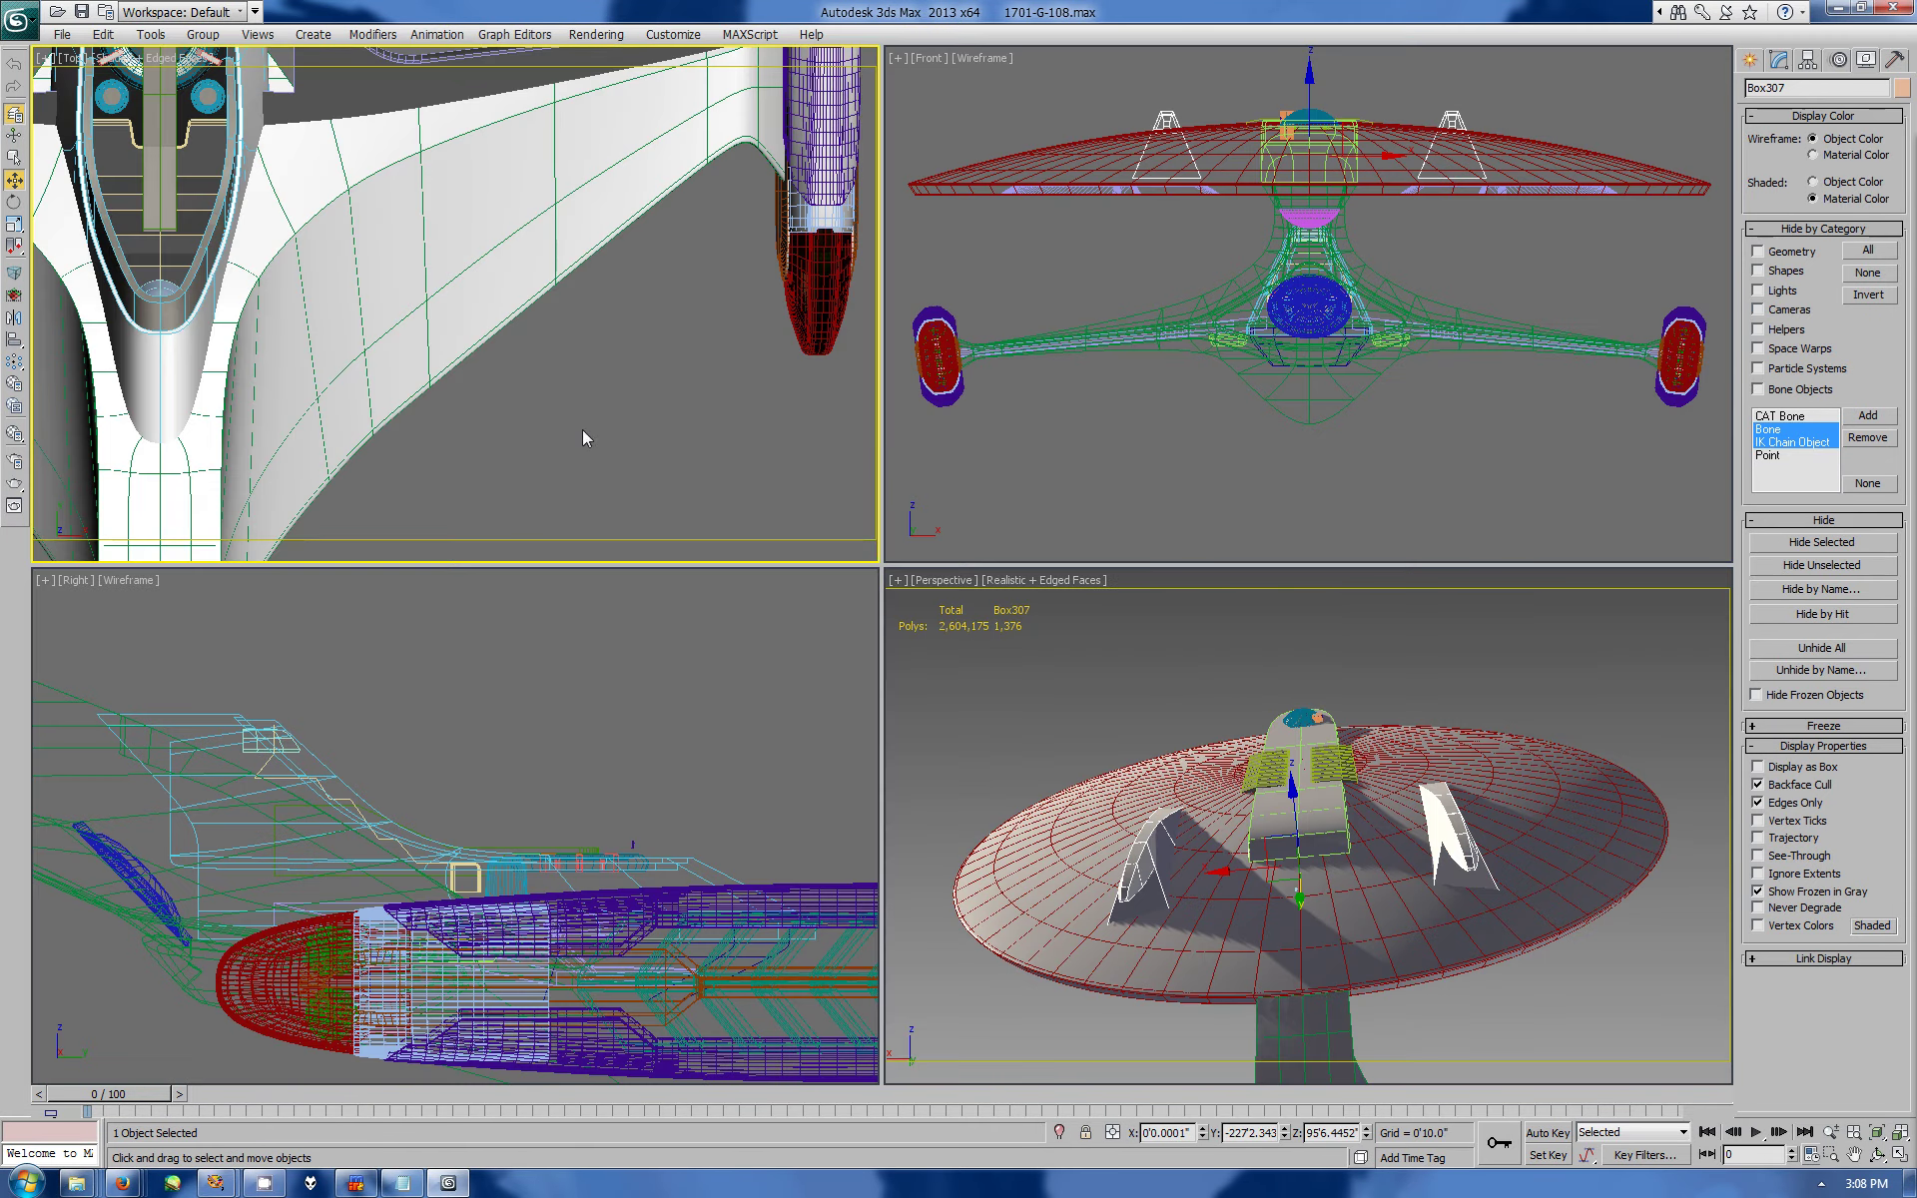
click(1900, 1155)
click(1778, 60)
click(1797, 264)
key(1)
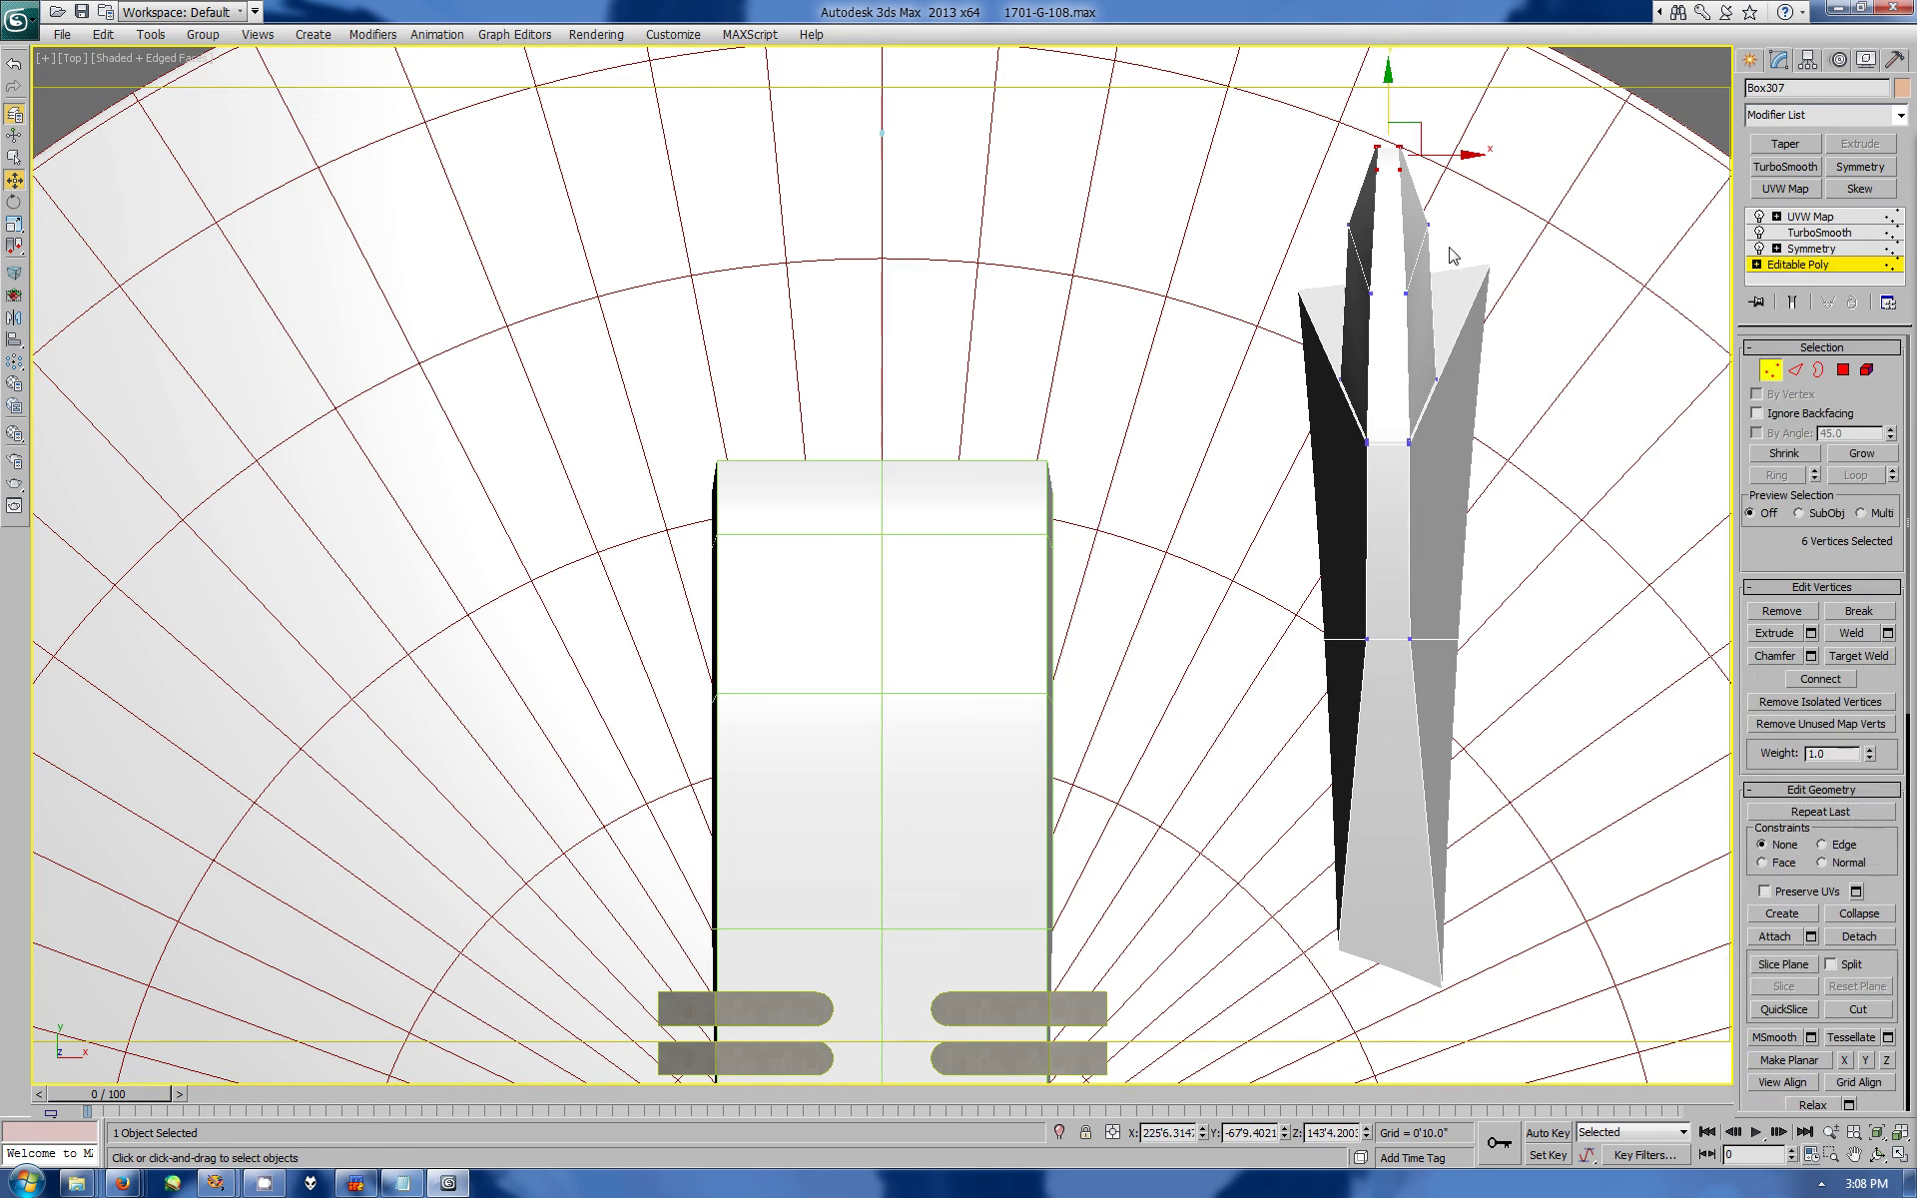
key(r)
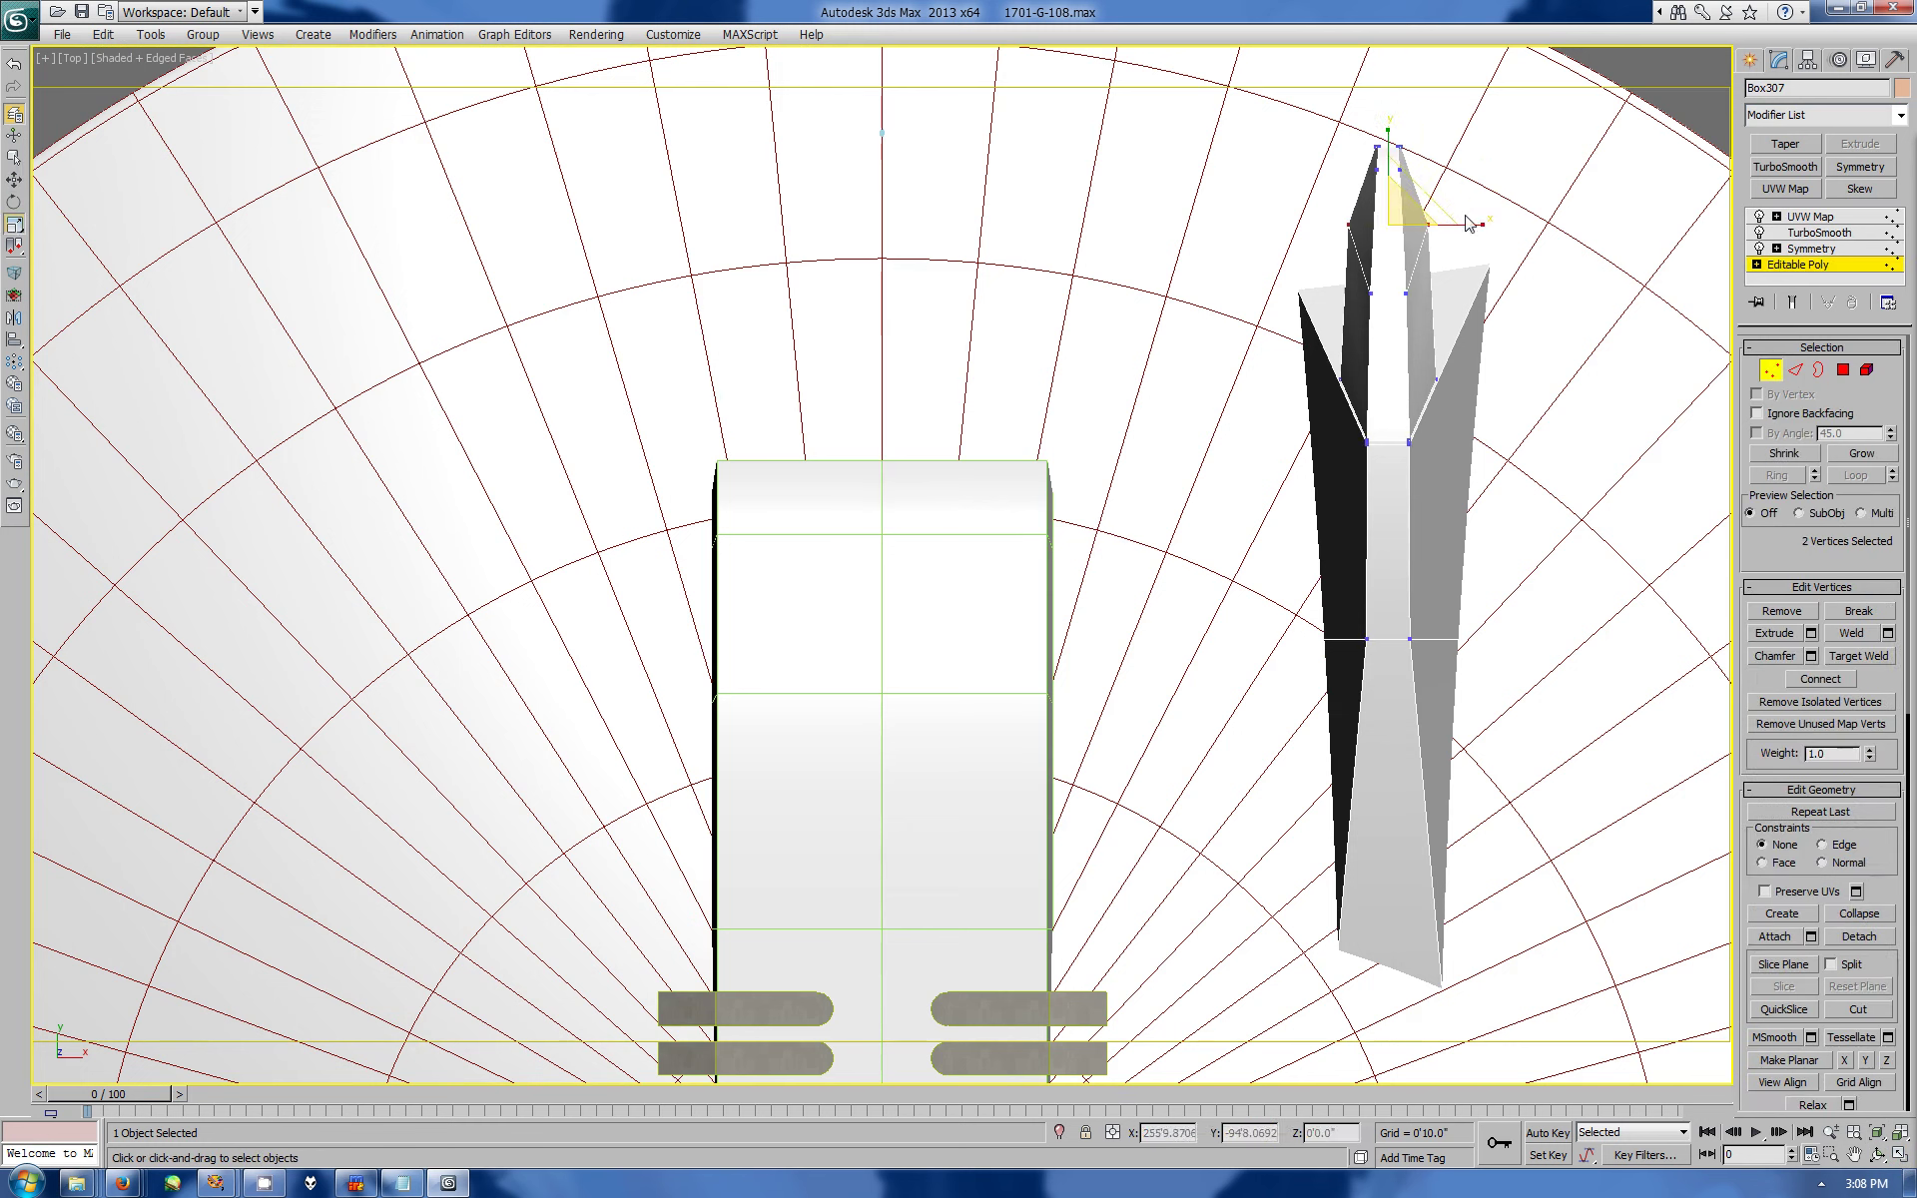
ctrl+click(1423, 224)
click(1792, 304)
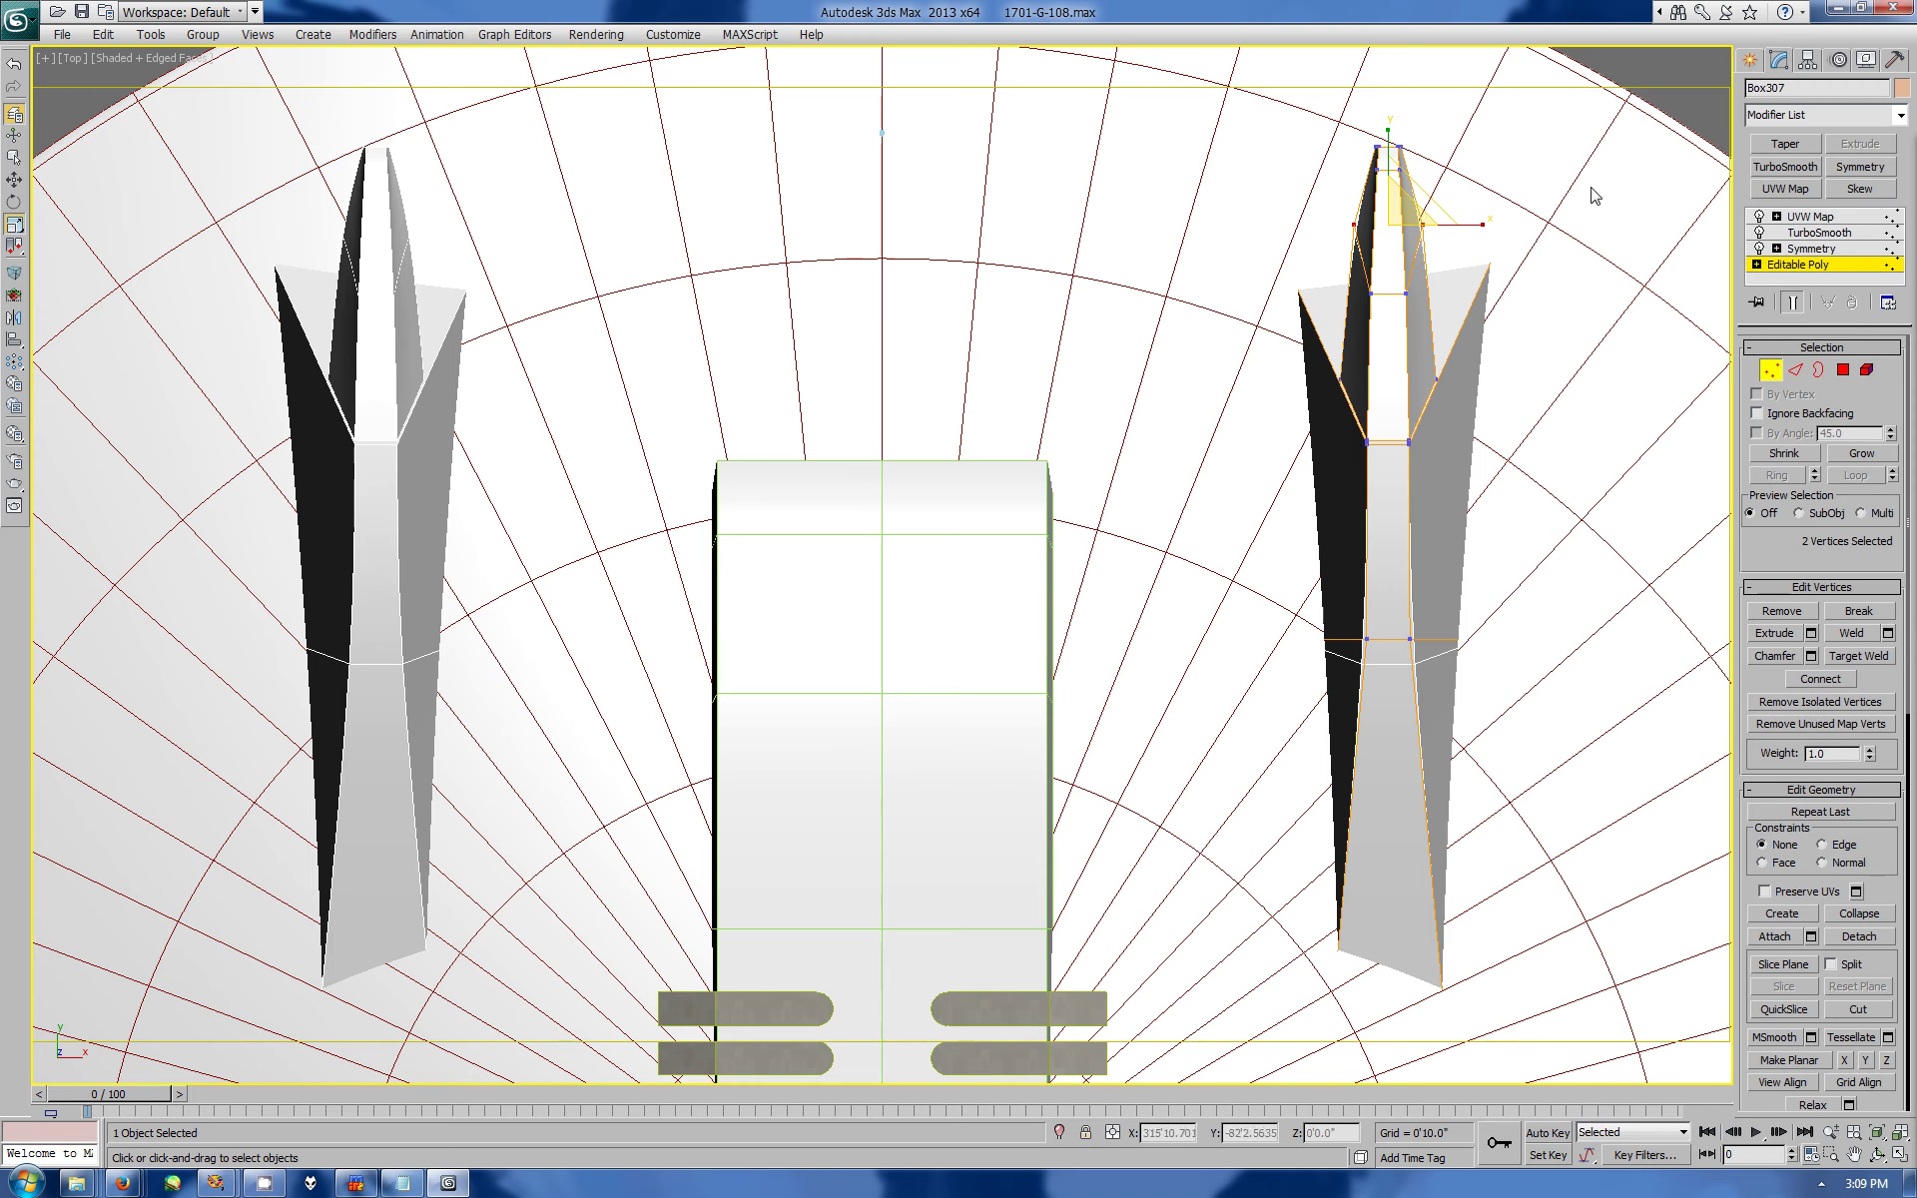
click(1749, 60)
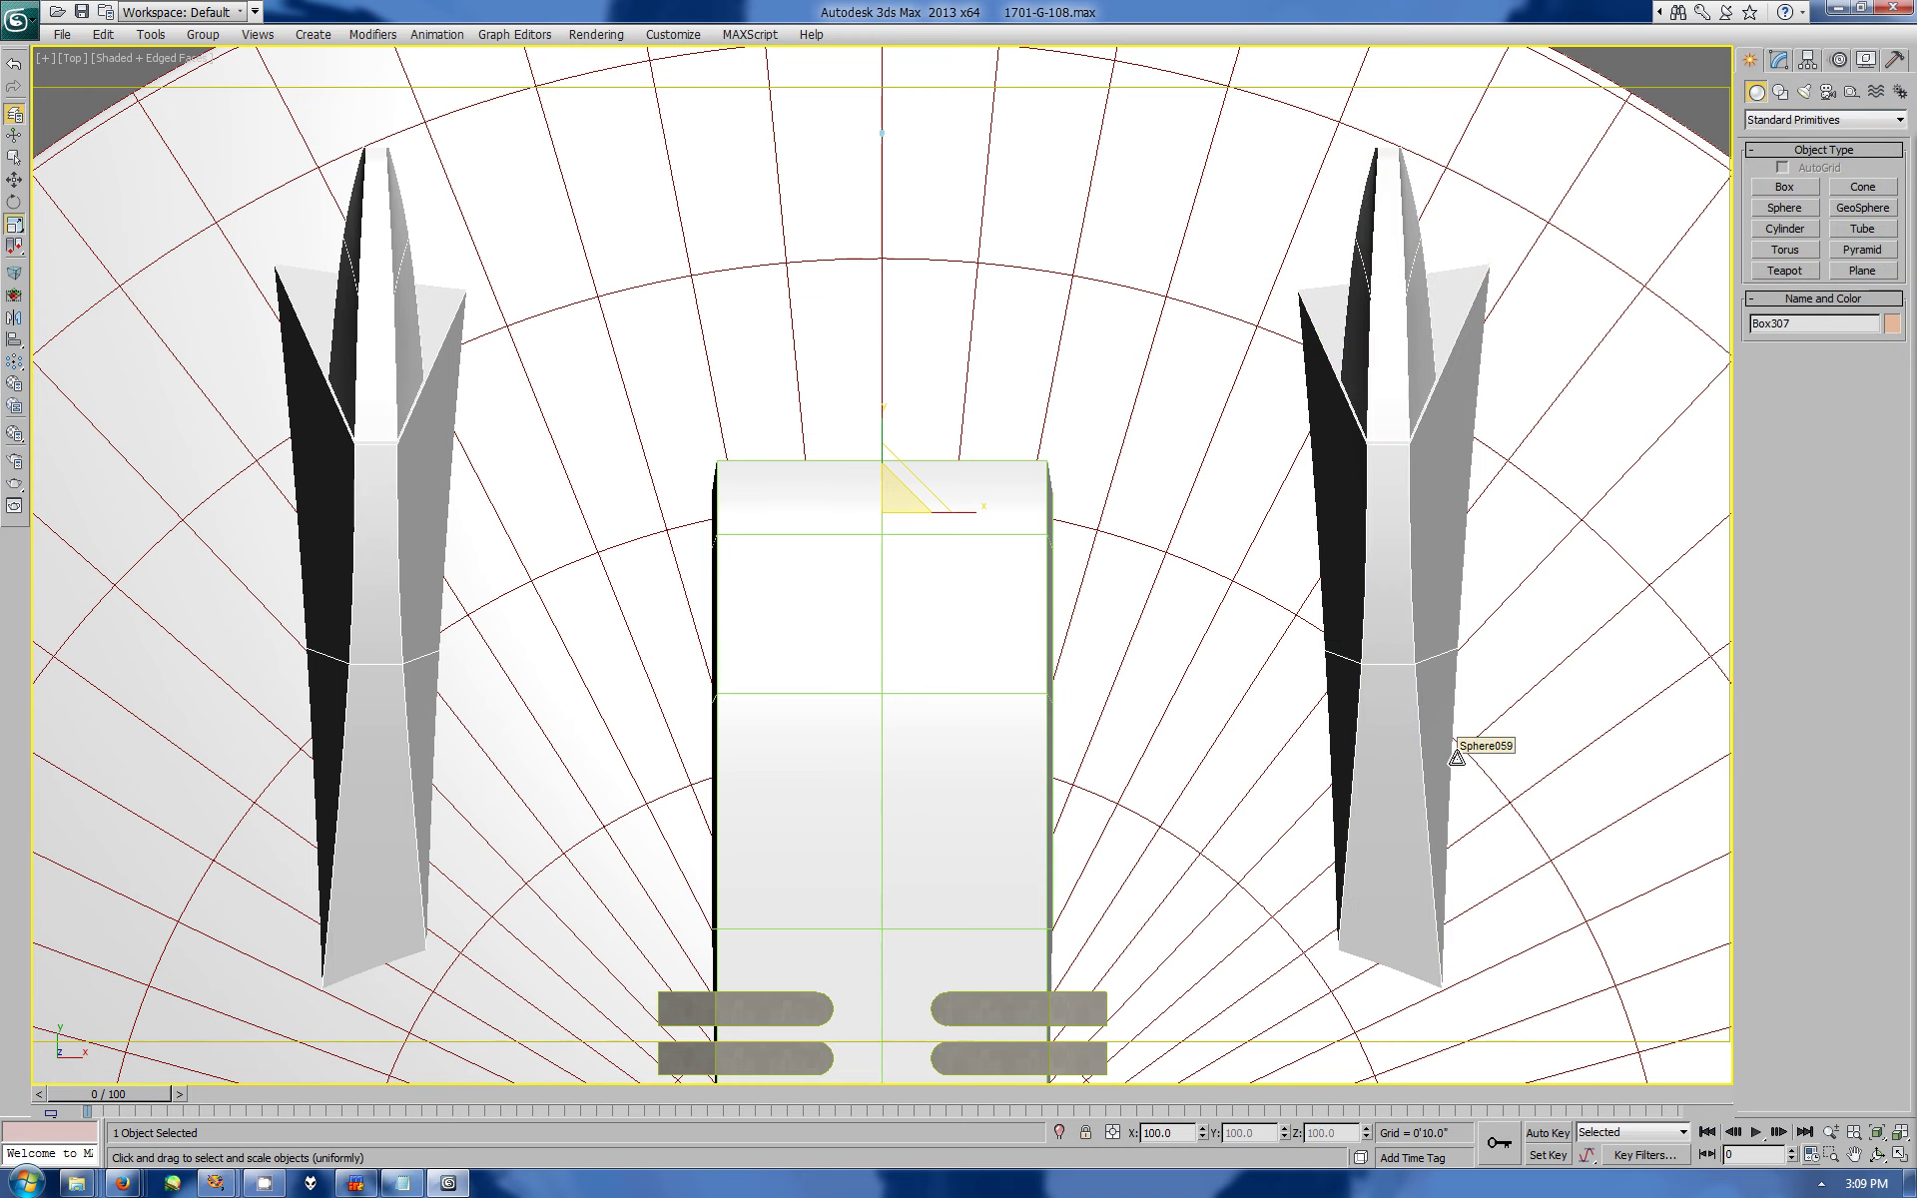
- Maximize Perspective, center the ship's neck, and orbit to a low angle showing the neck-nacelle joint
key(alt+w)
alt+middle_drag(1456, 756, 1379, 736)
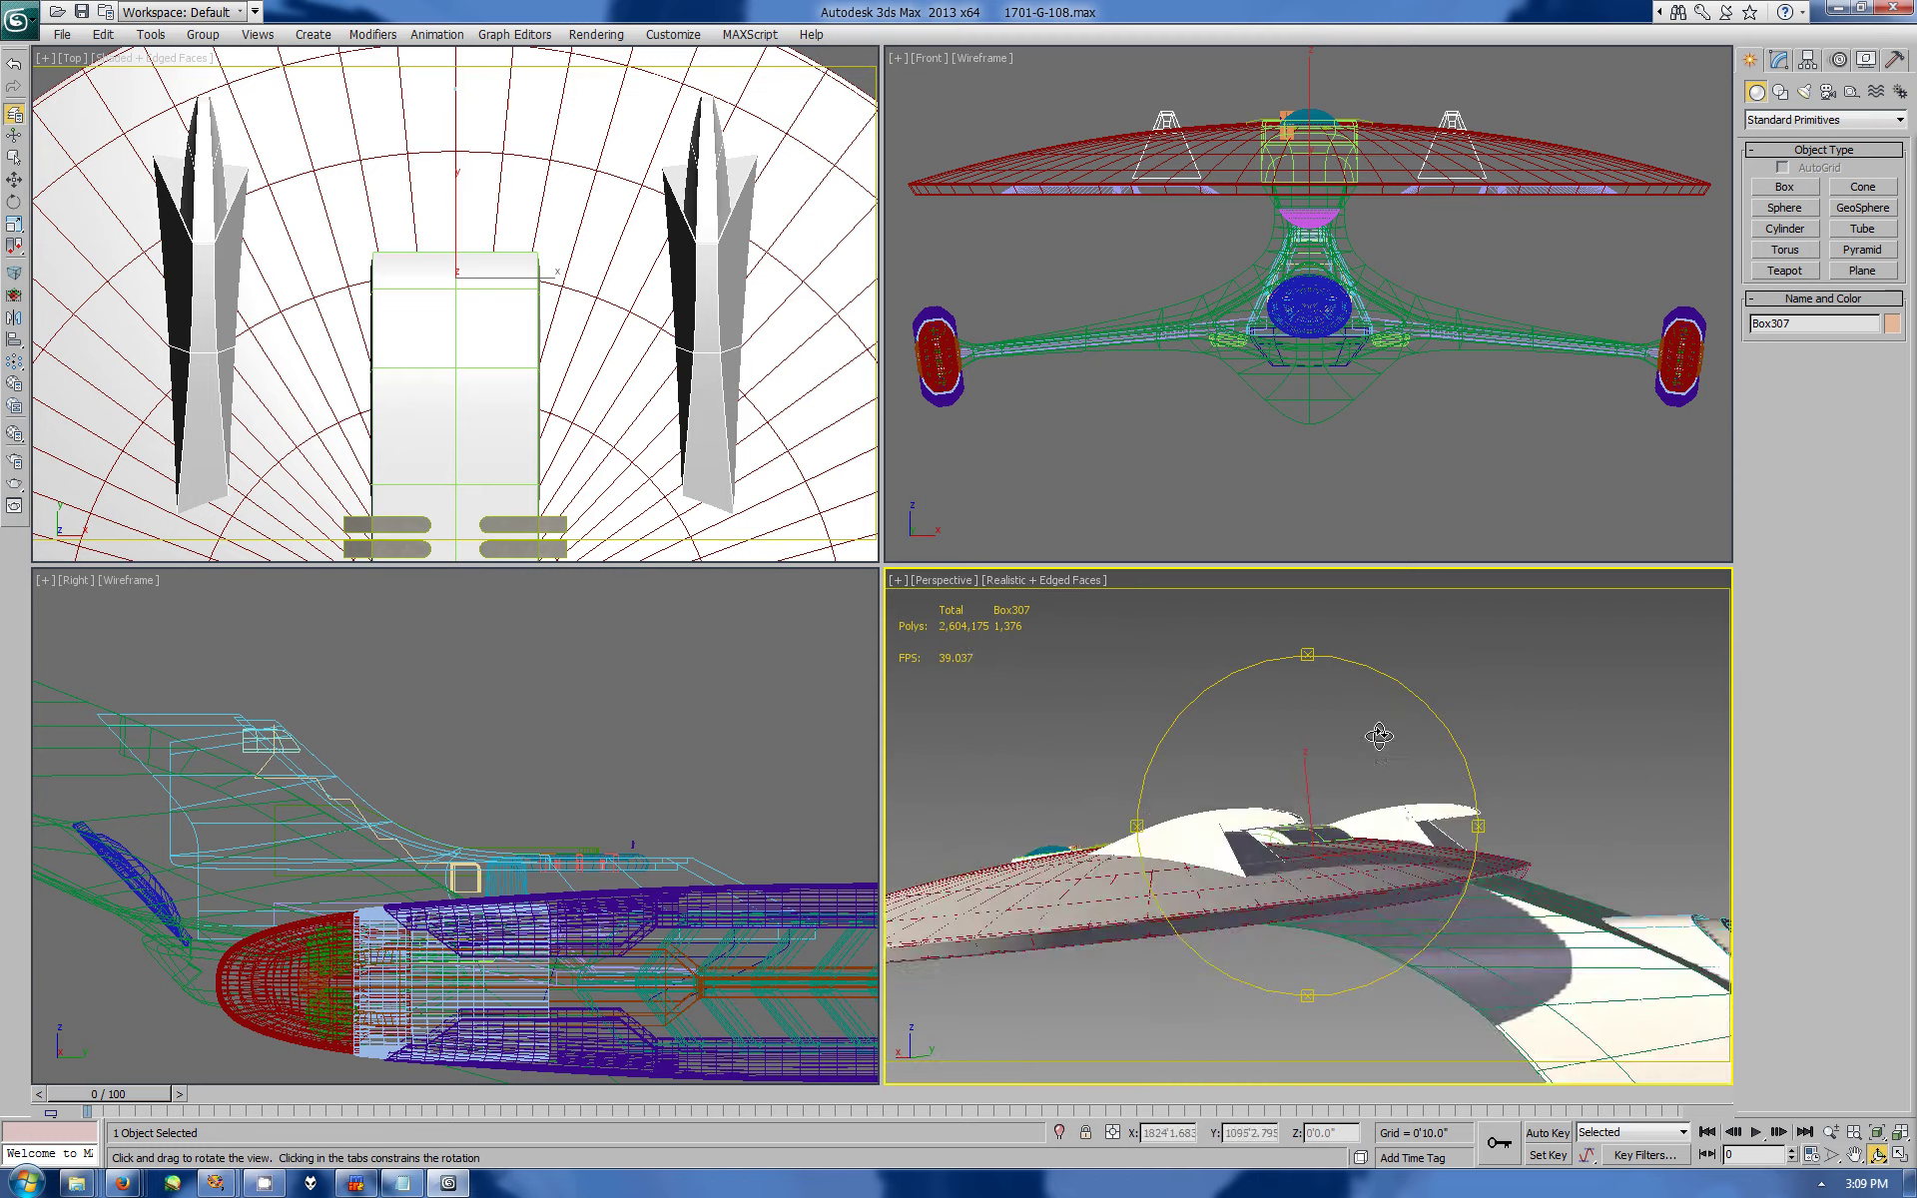
mouse_move(1379, 736)
mouse_down()
mouse_move(1457, 740)
mouse_move(1427, 758)
mouse_up()
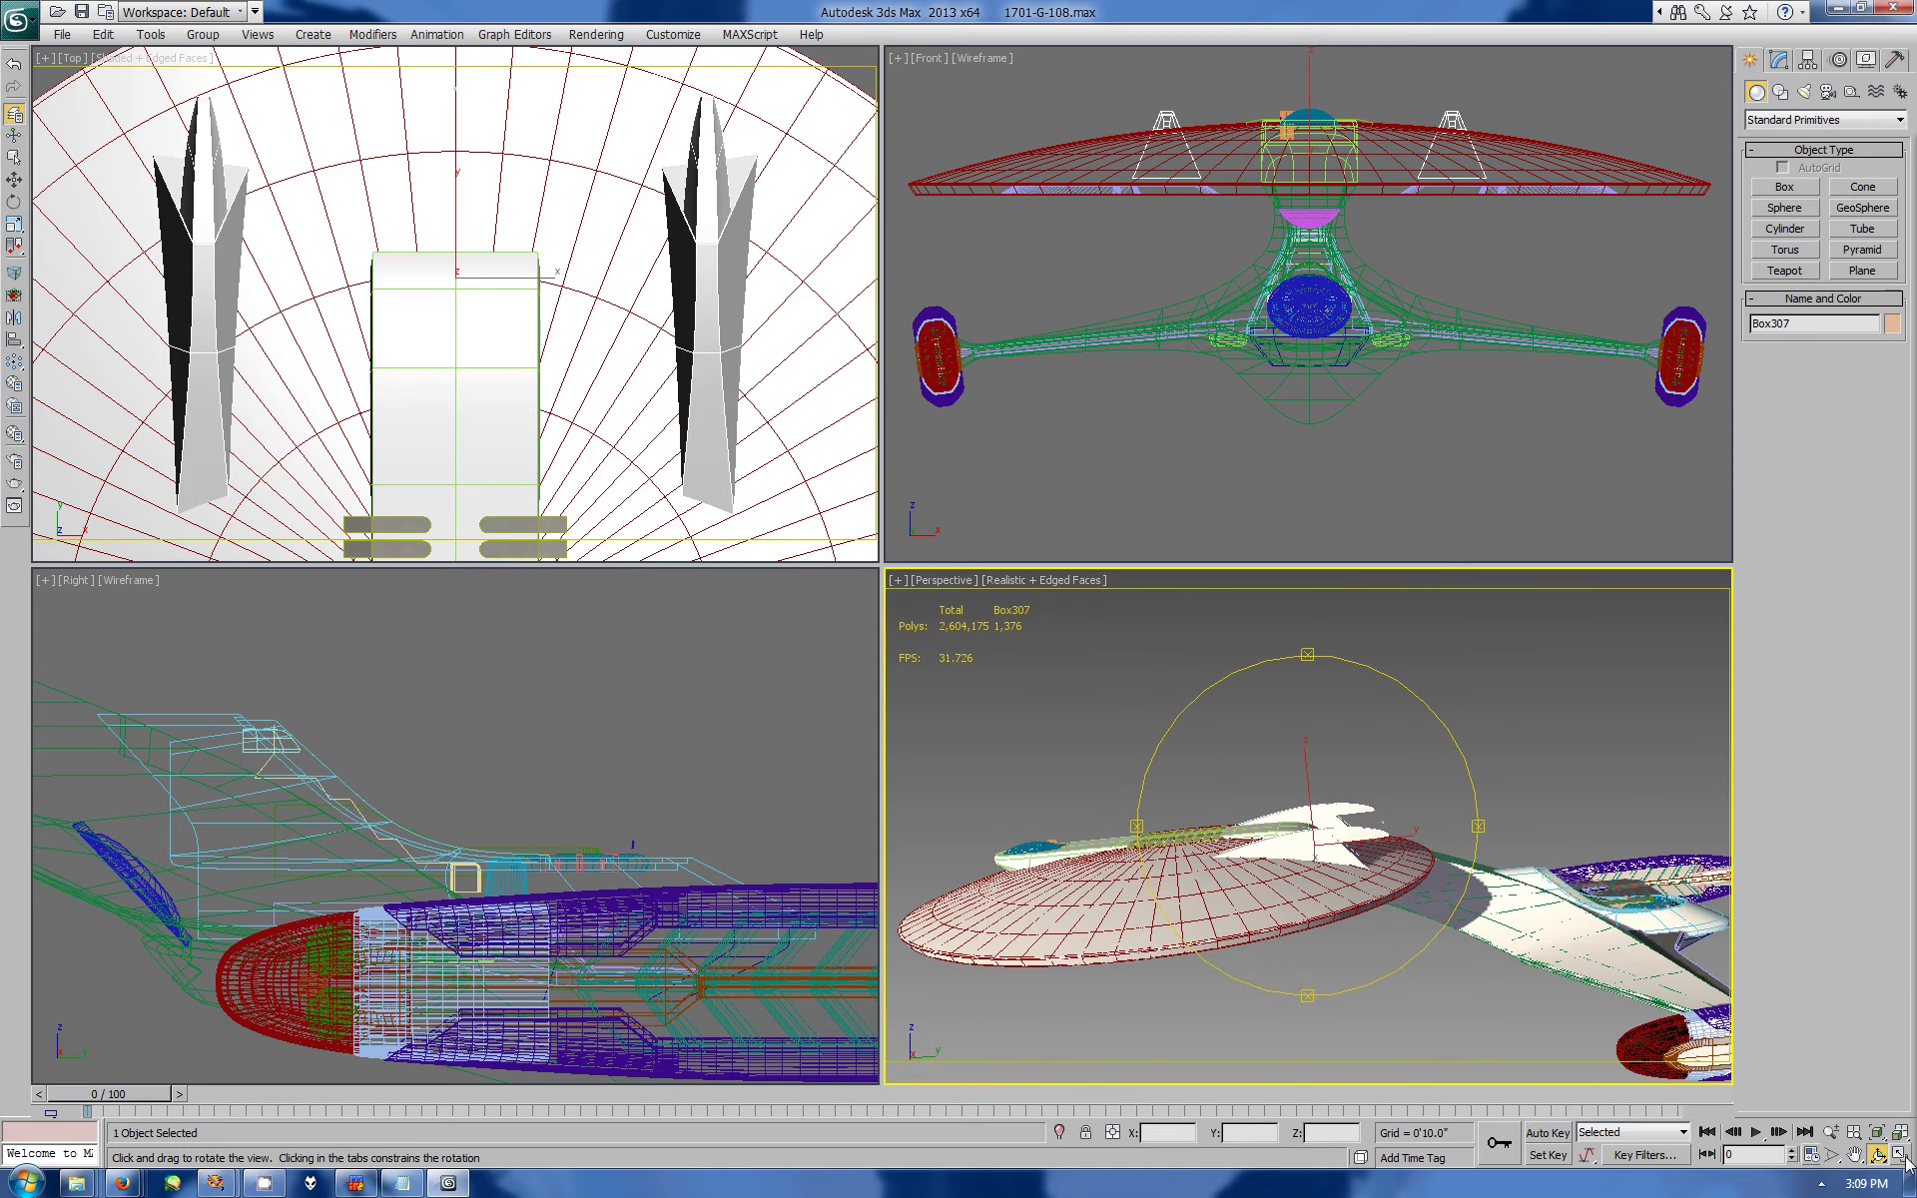
click(1898, 1154)
click(1853, 1155)
drag(1249, 608, 1128, 504)
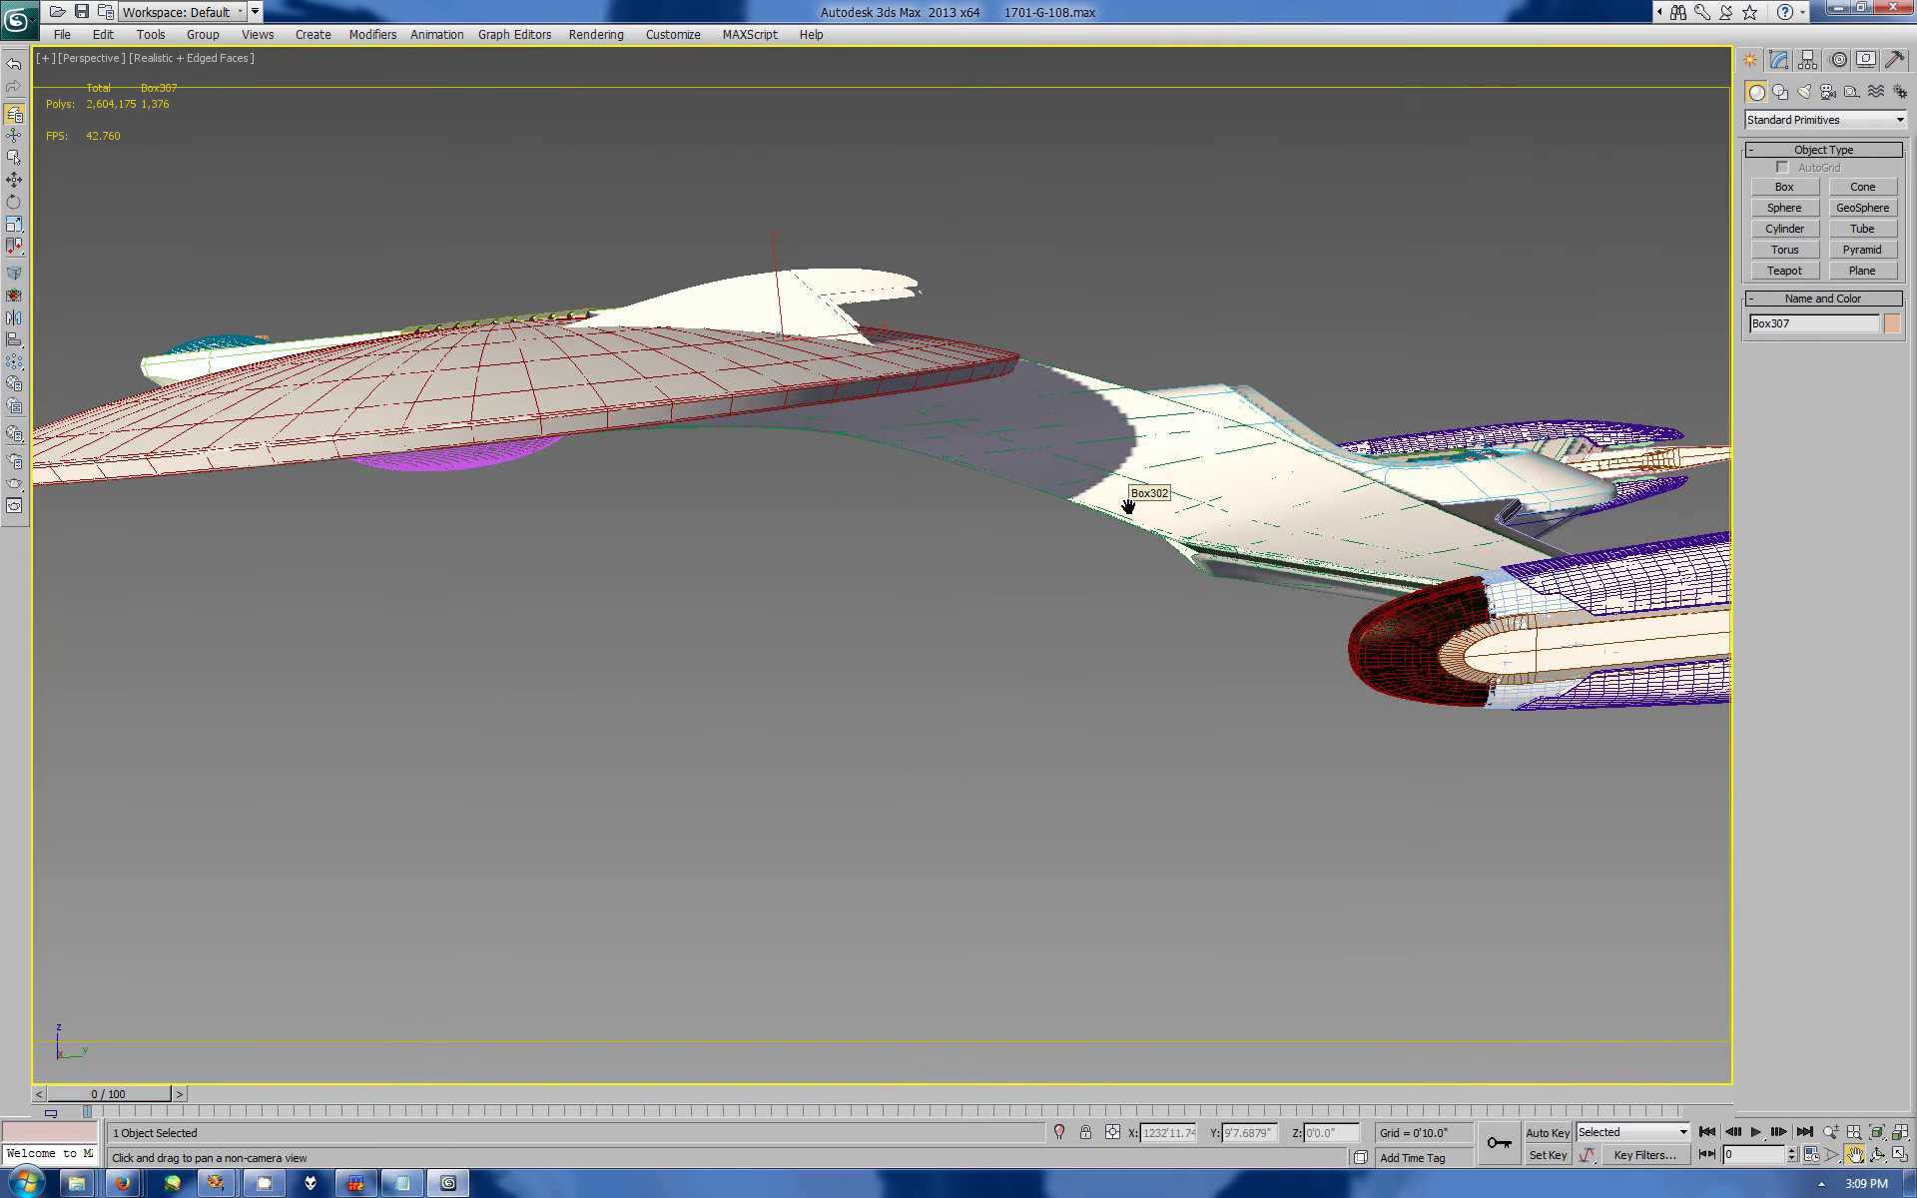
click(1878, 1154)
drag(1478, 609, 1482, 657)
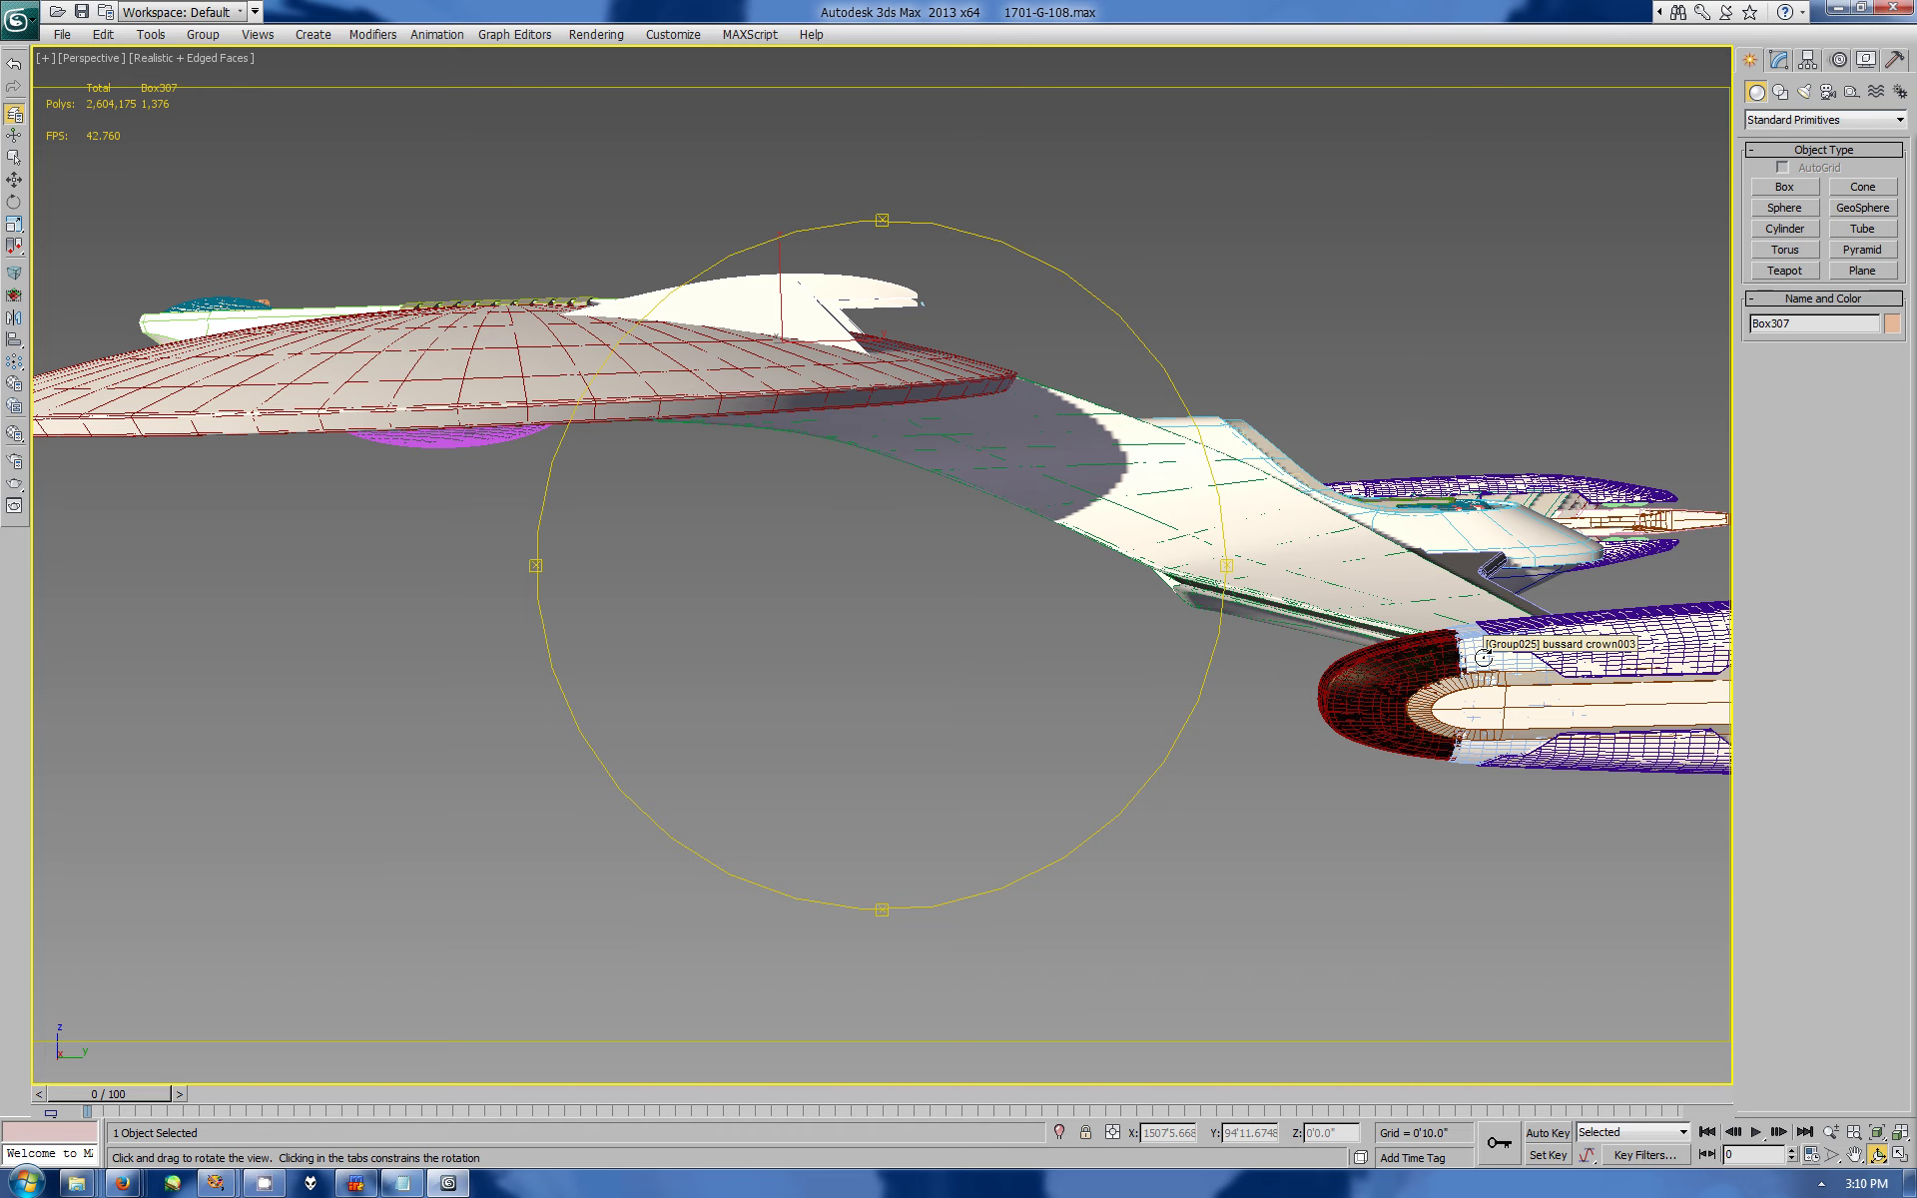
mouse_move(1482, 657)
mouse_down()
mouse_move(1092, 696)
mouse_move(843, 543)
mouse_up()
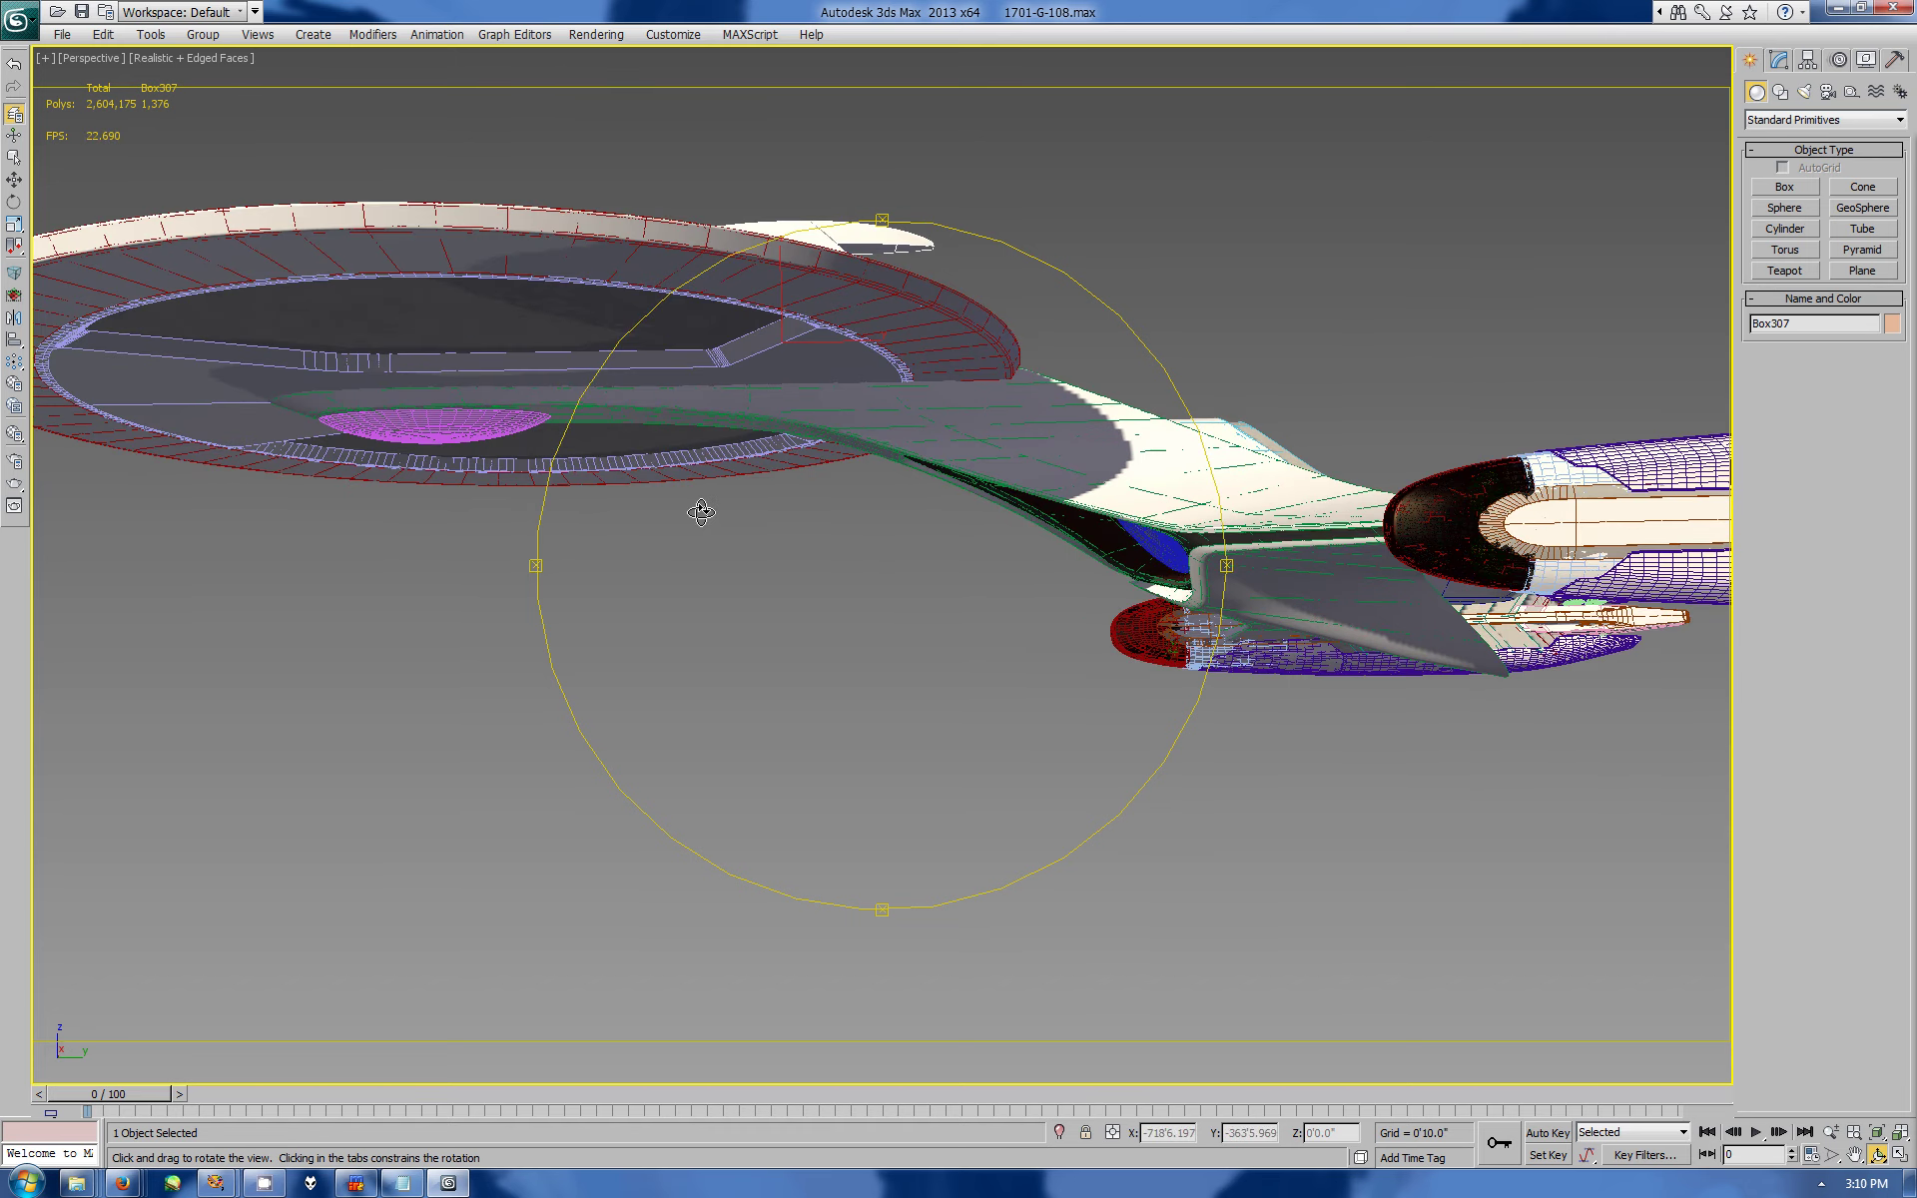
drag(701, 513, 731, 518)
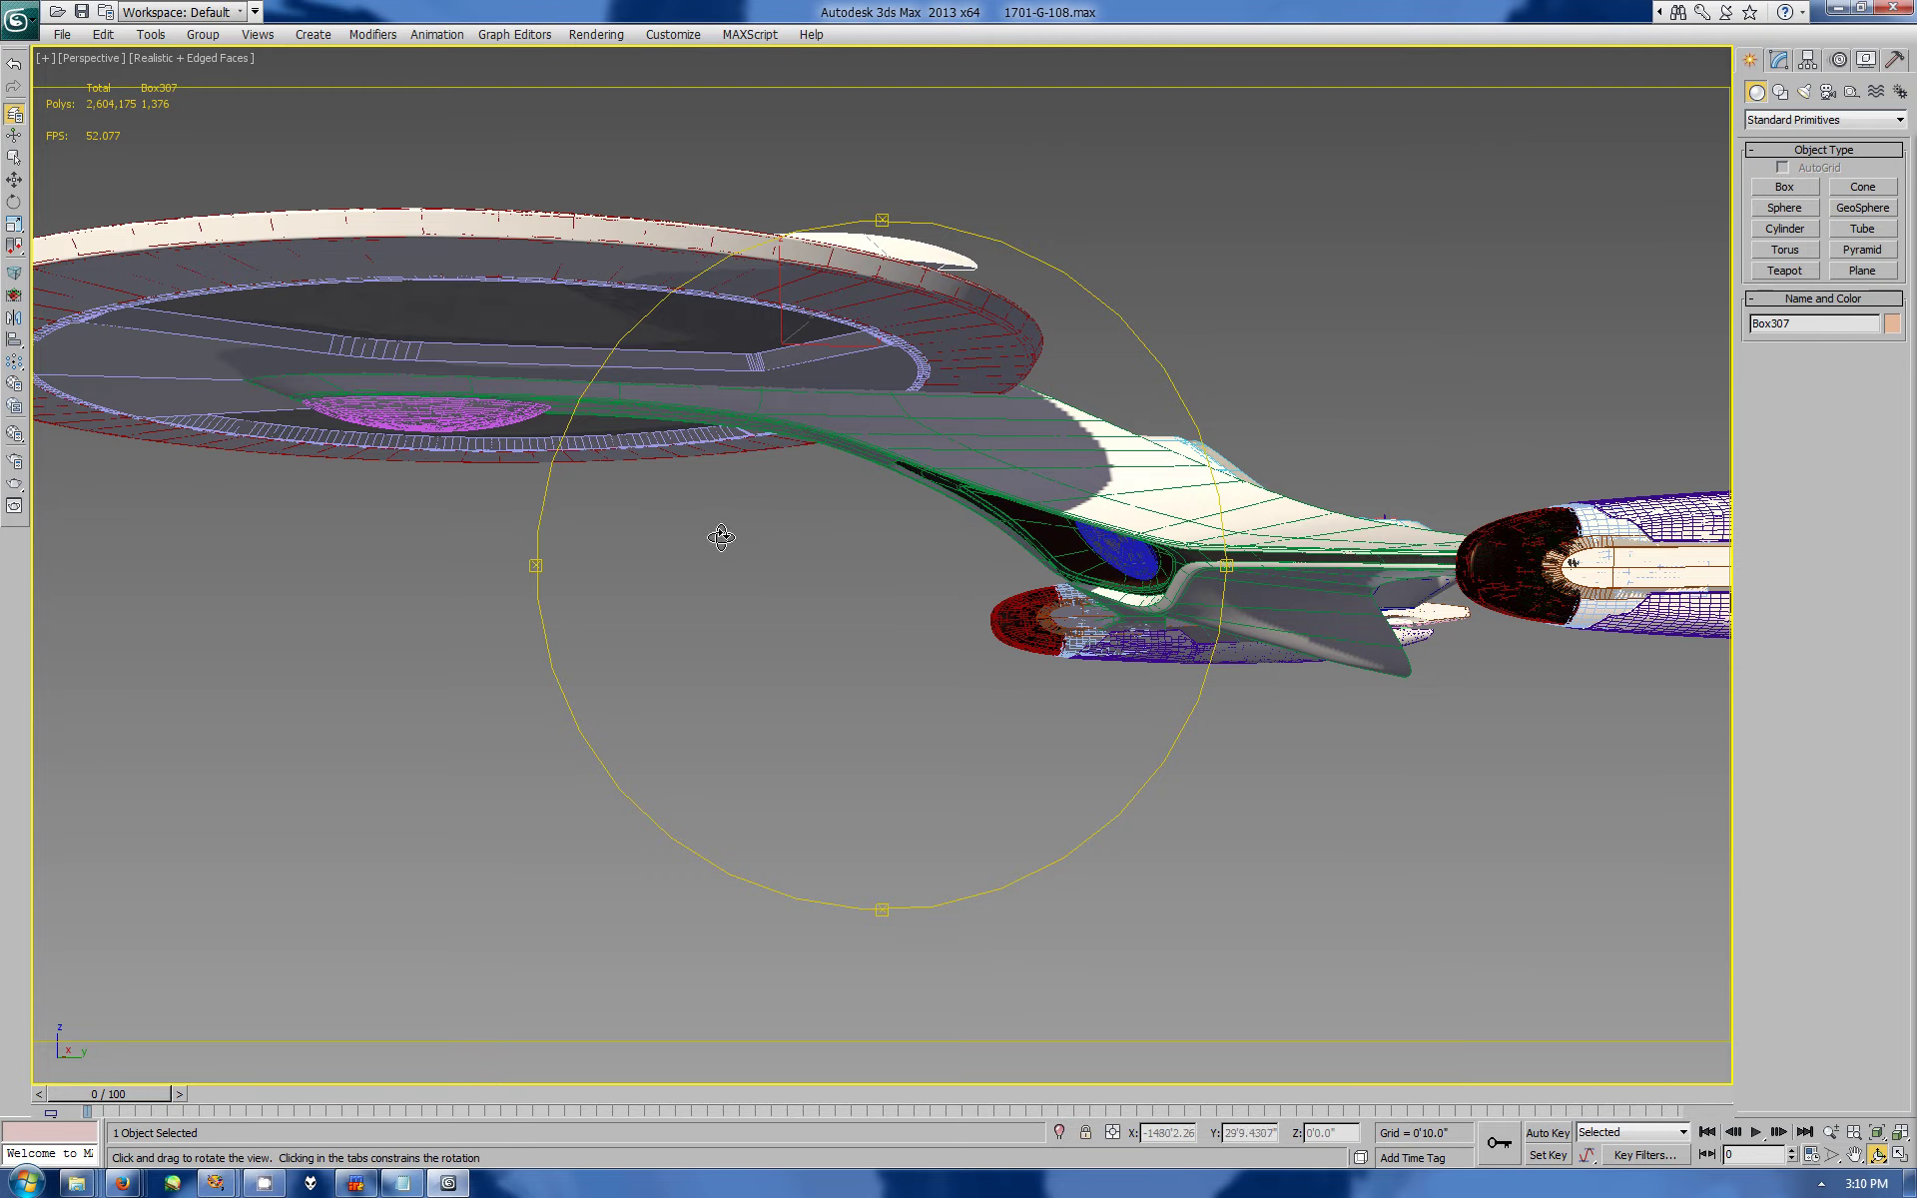
mouse_move(722, 536)
mouse_down()
mouse_move(702, 535)
mouse_move(1463, 674)
mouse_move(982, 591)
mouse_up()
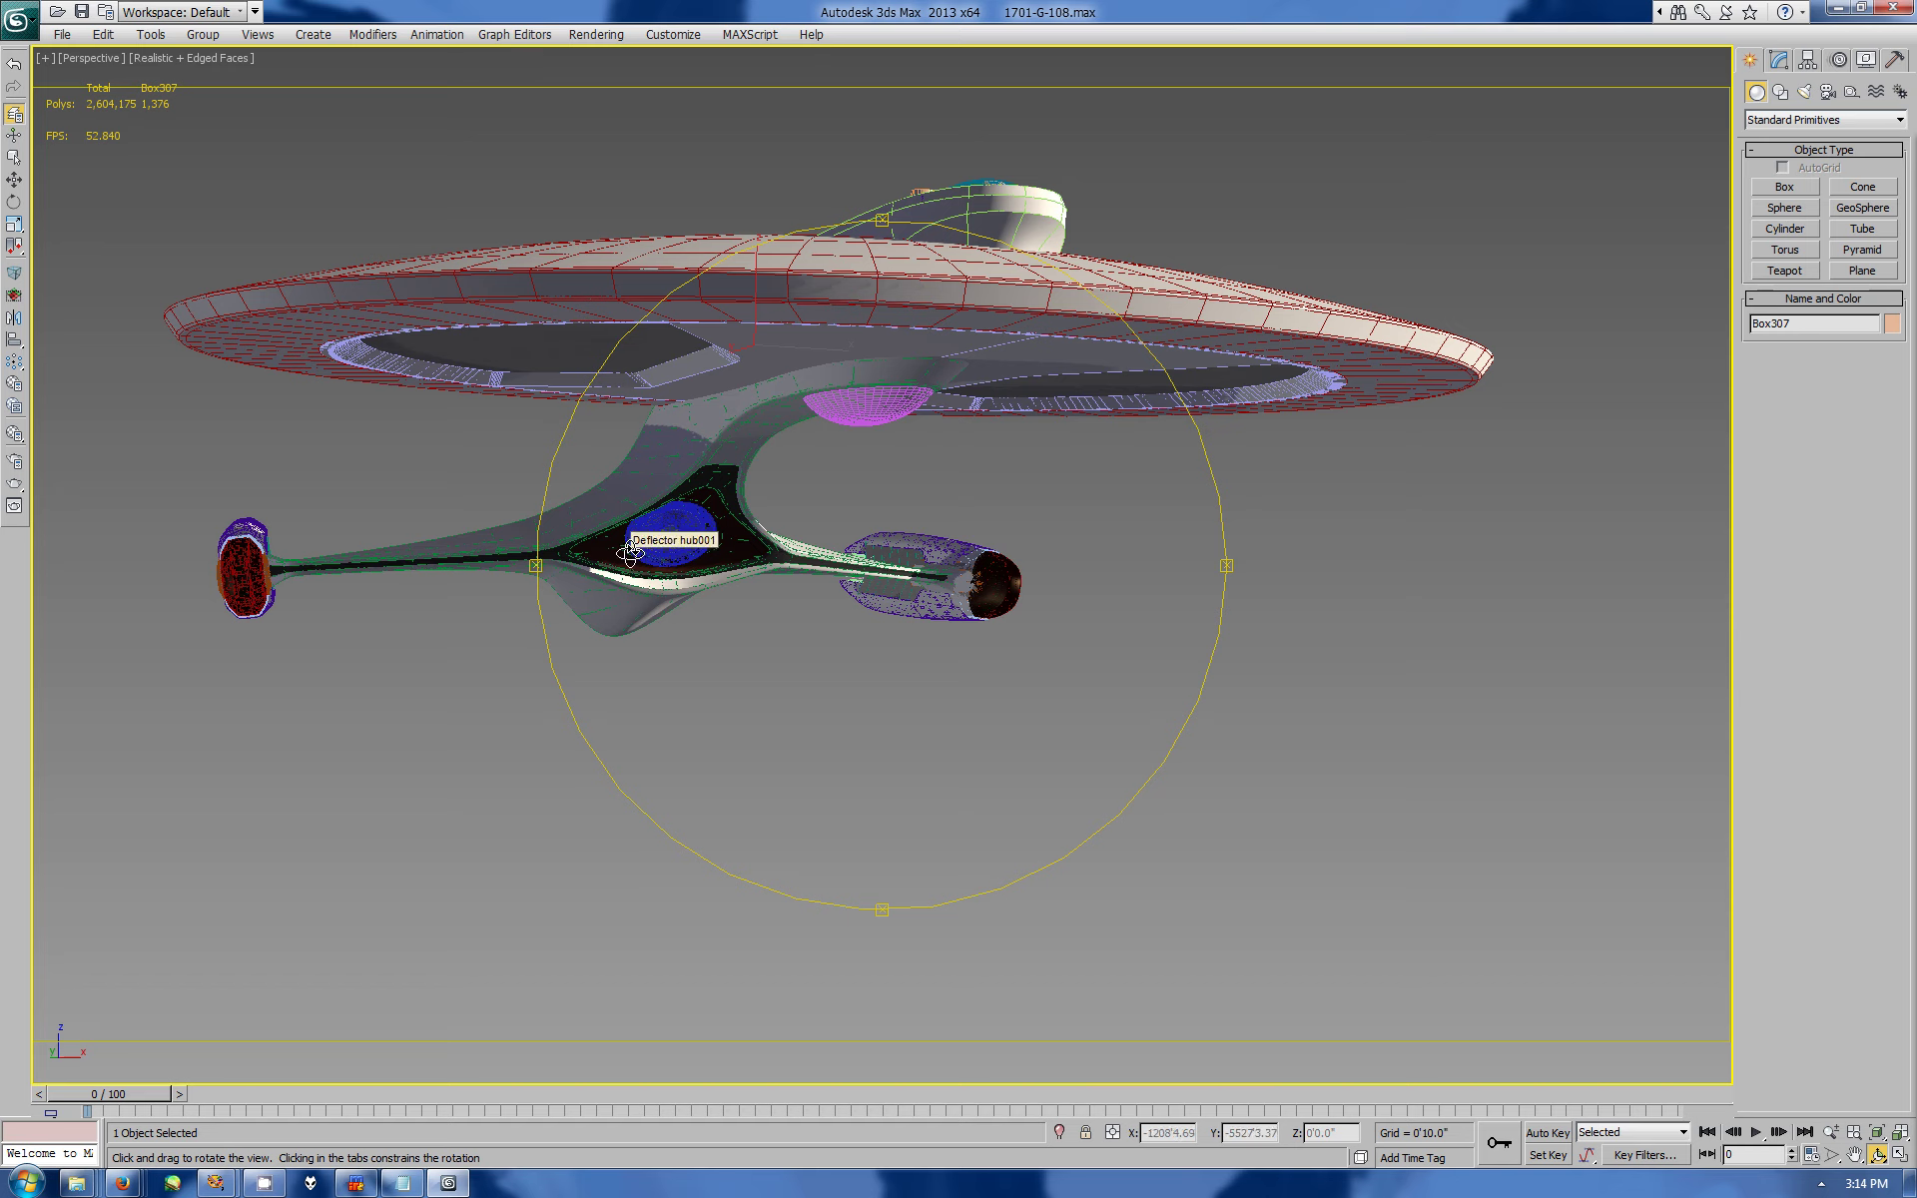
drag(630, 552, 778, 457)
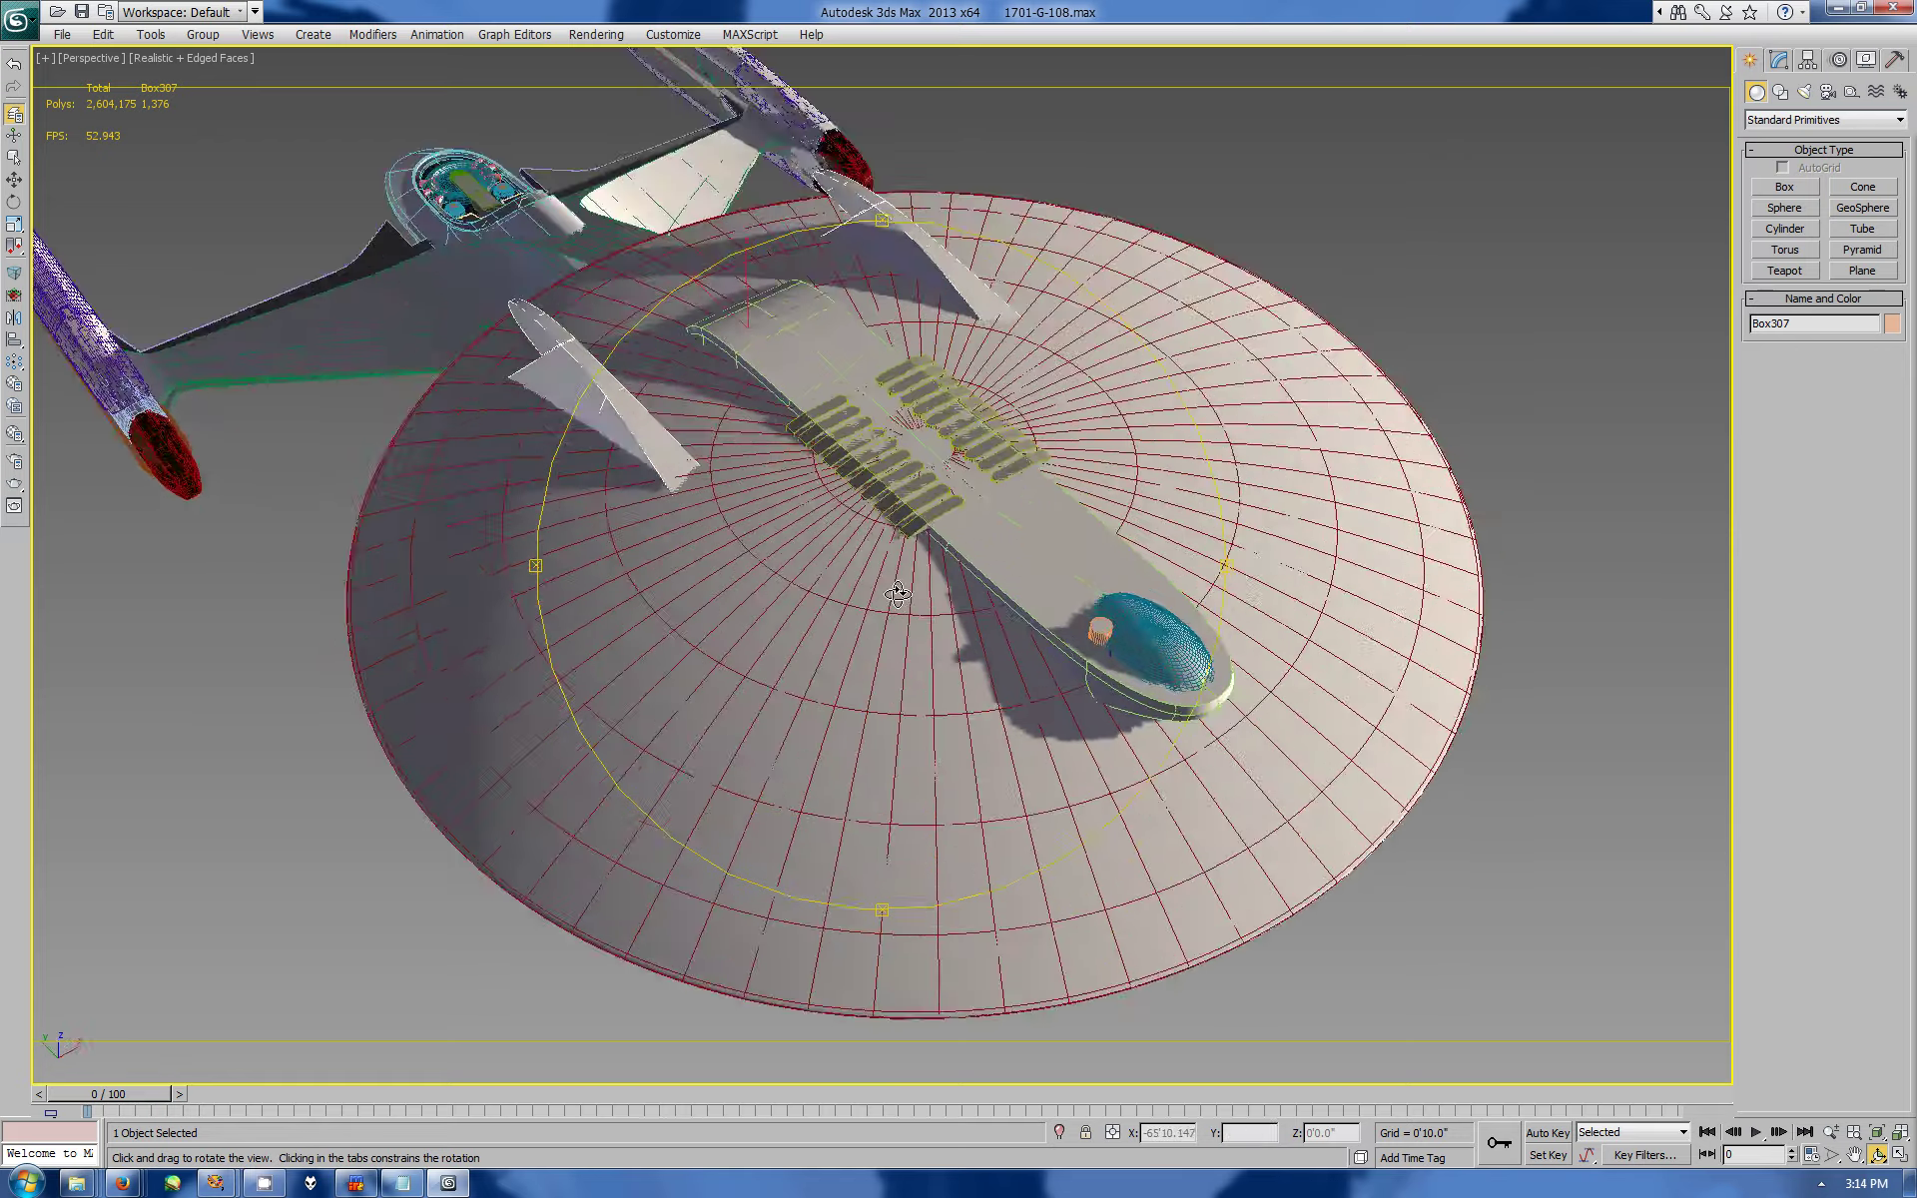
mouse_move(838, 494)
mouse_down()
mouse_move(998, 648)
mouse_move(898, 599)
mouse_move(905, 614)
mouse_move(813, 377)
mouse_move(815, 576)
mouse_up()
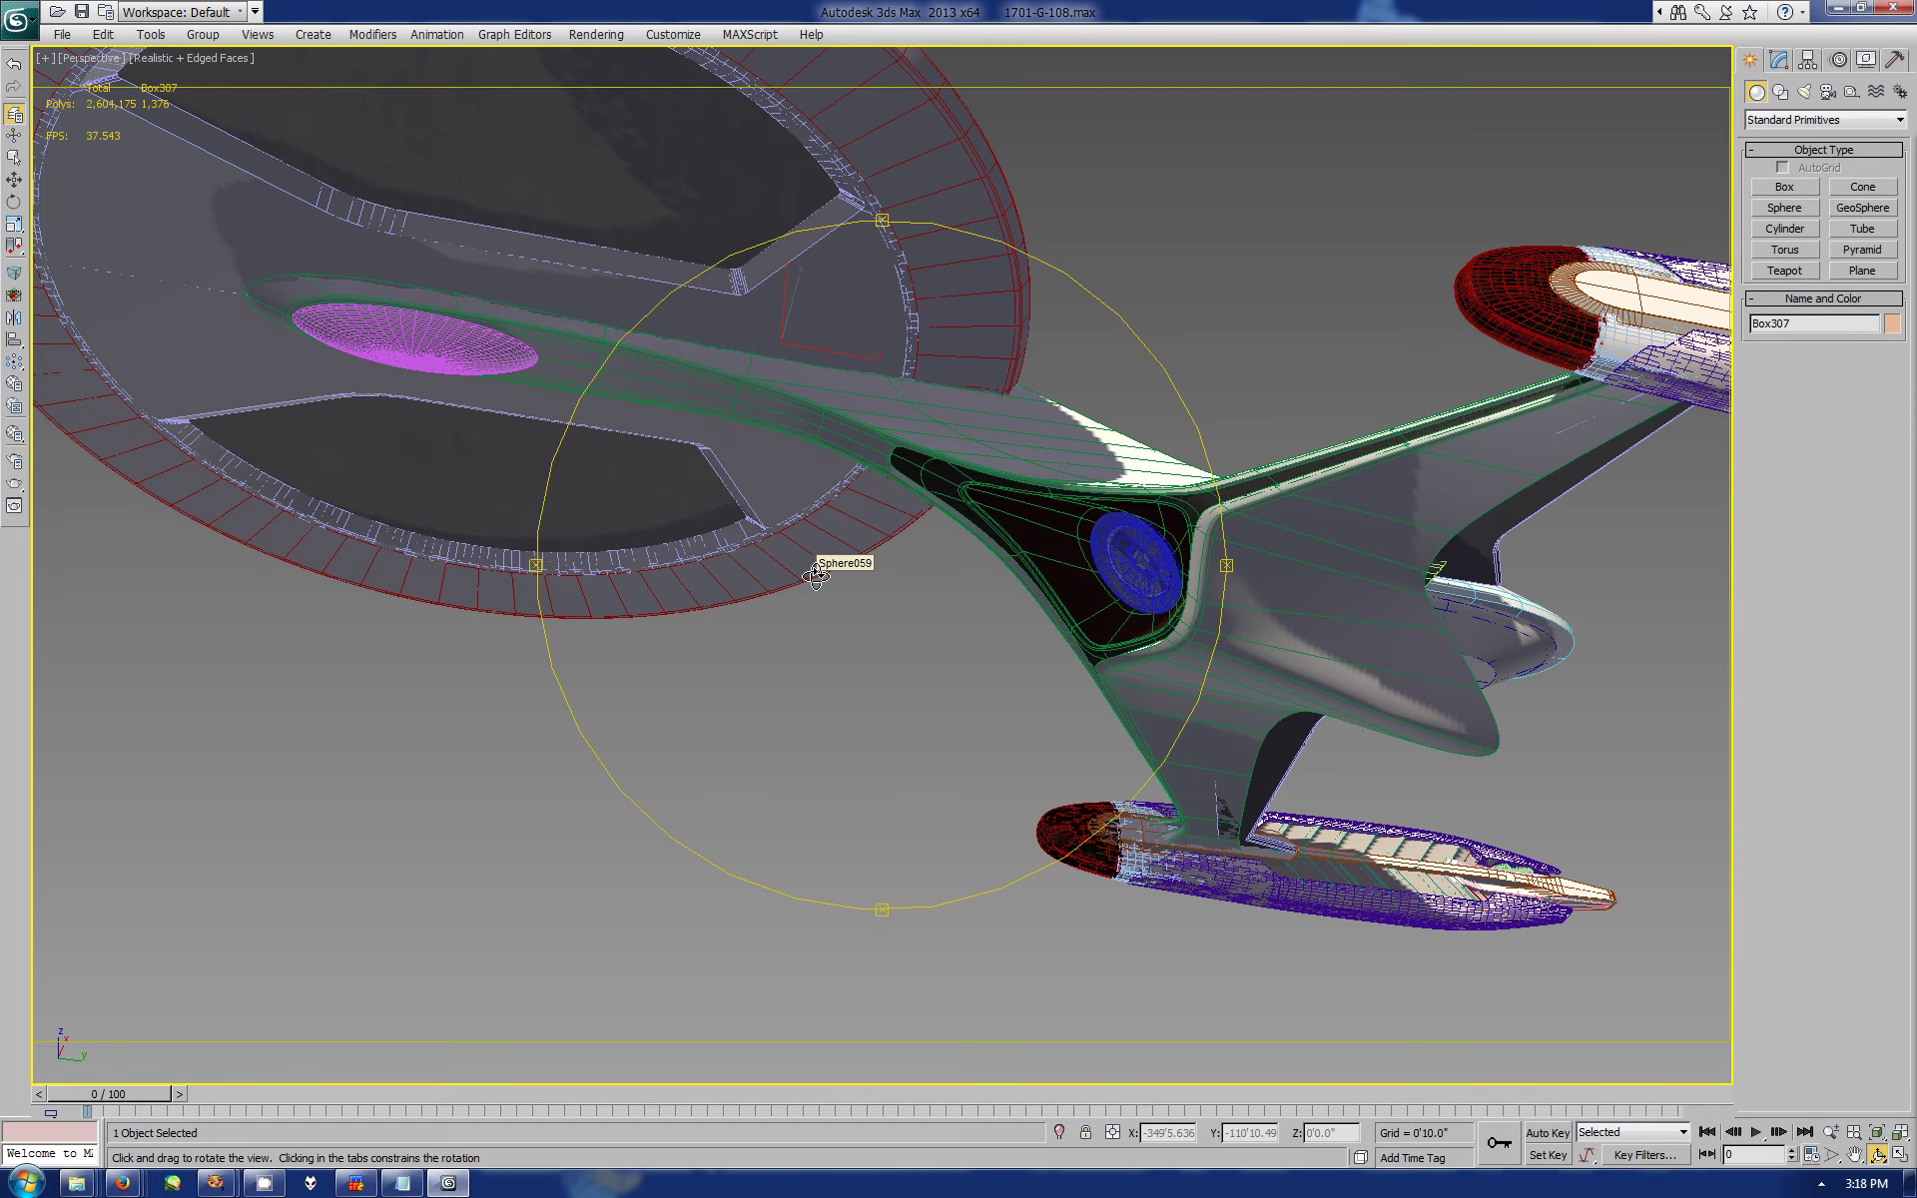
- Orbit around the ship, then select Box306 at the secondary hull tip with uniform scale active
mouse_move(816, 576)
mouse_down()
mouse_move(683, 627)
mouse_move(859, 718)
mouse_up()
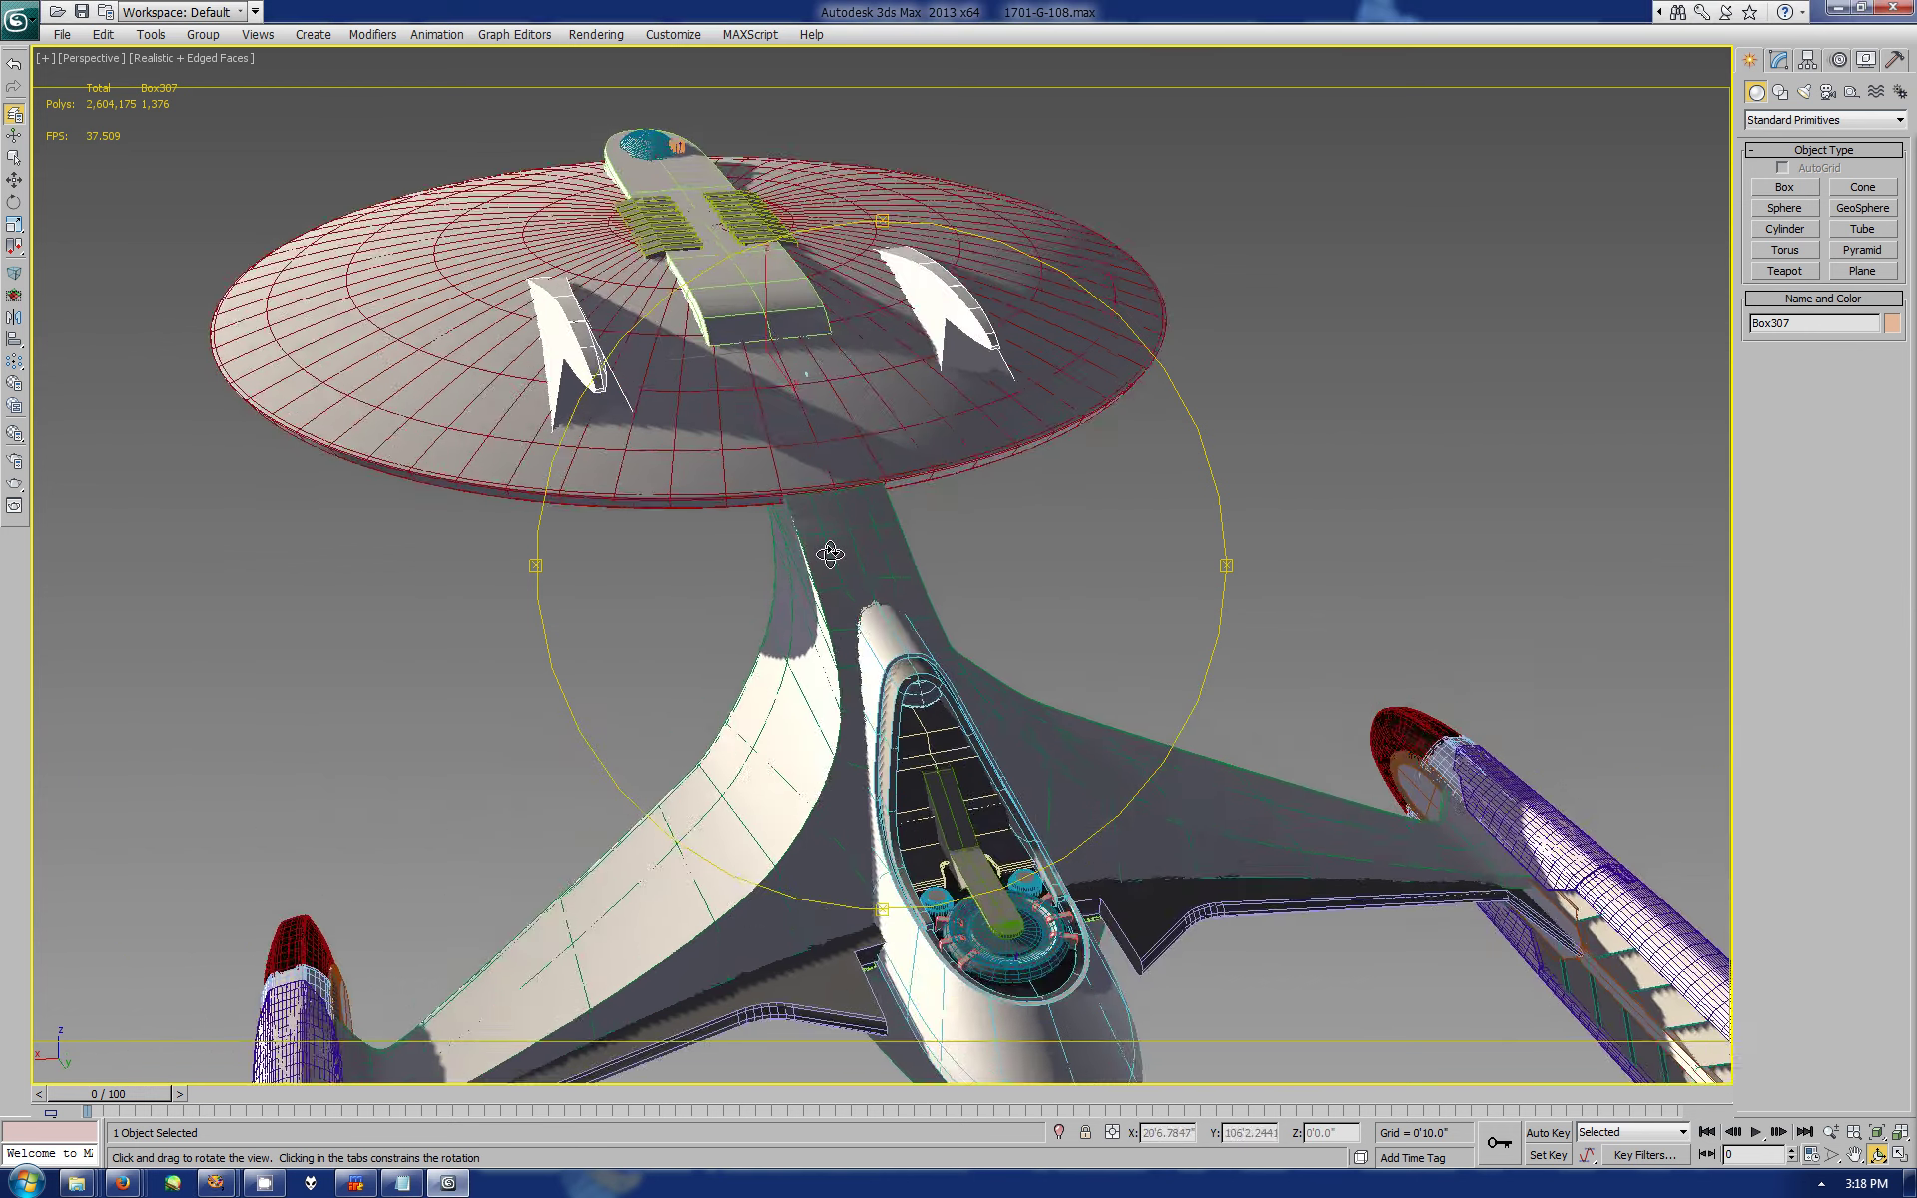
drag(838, 514, 921, 626)
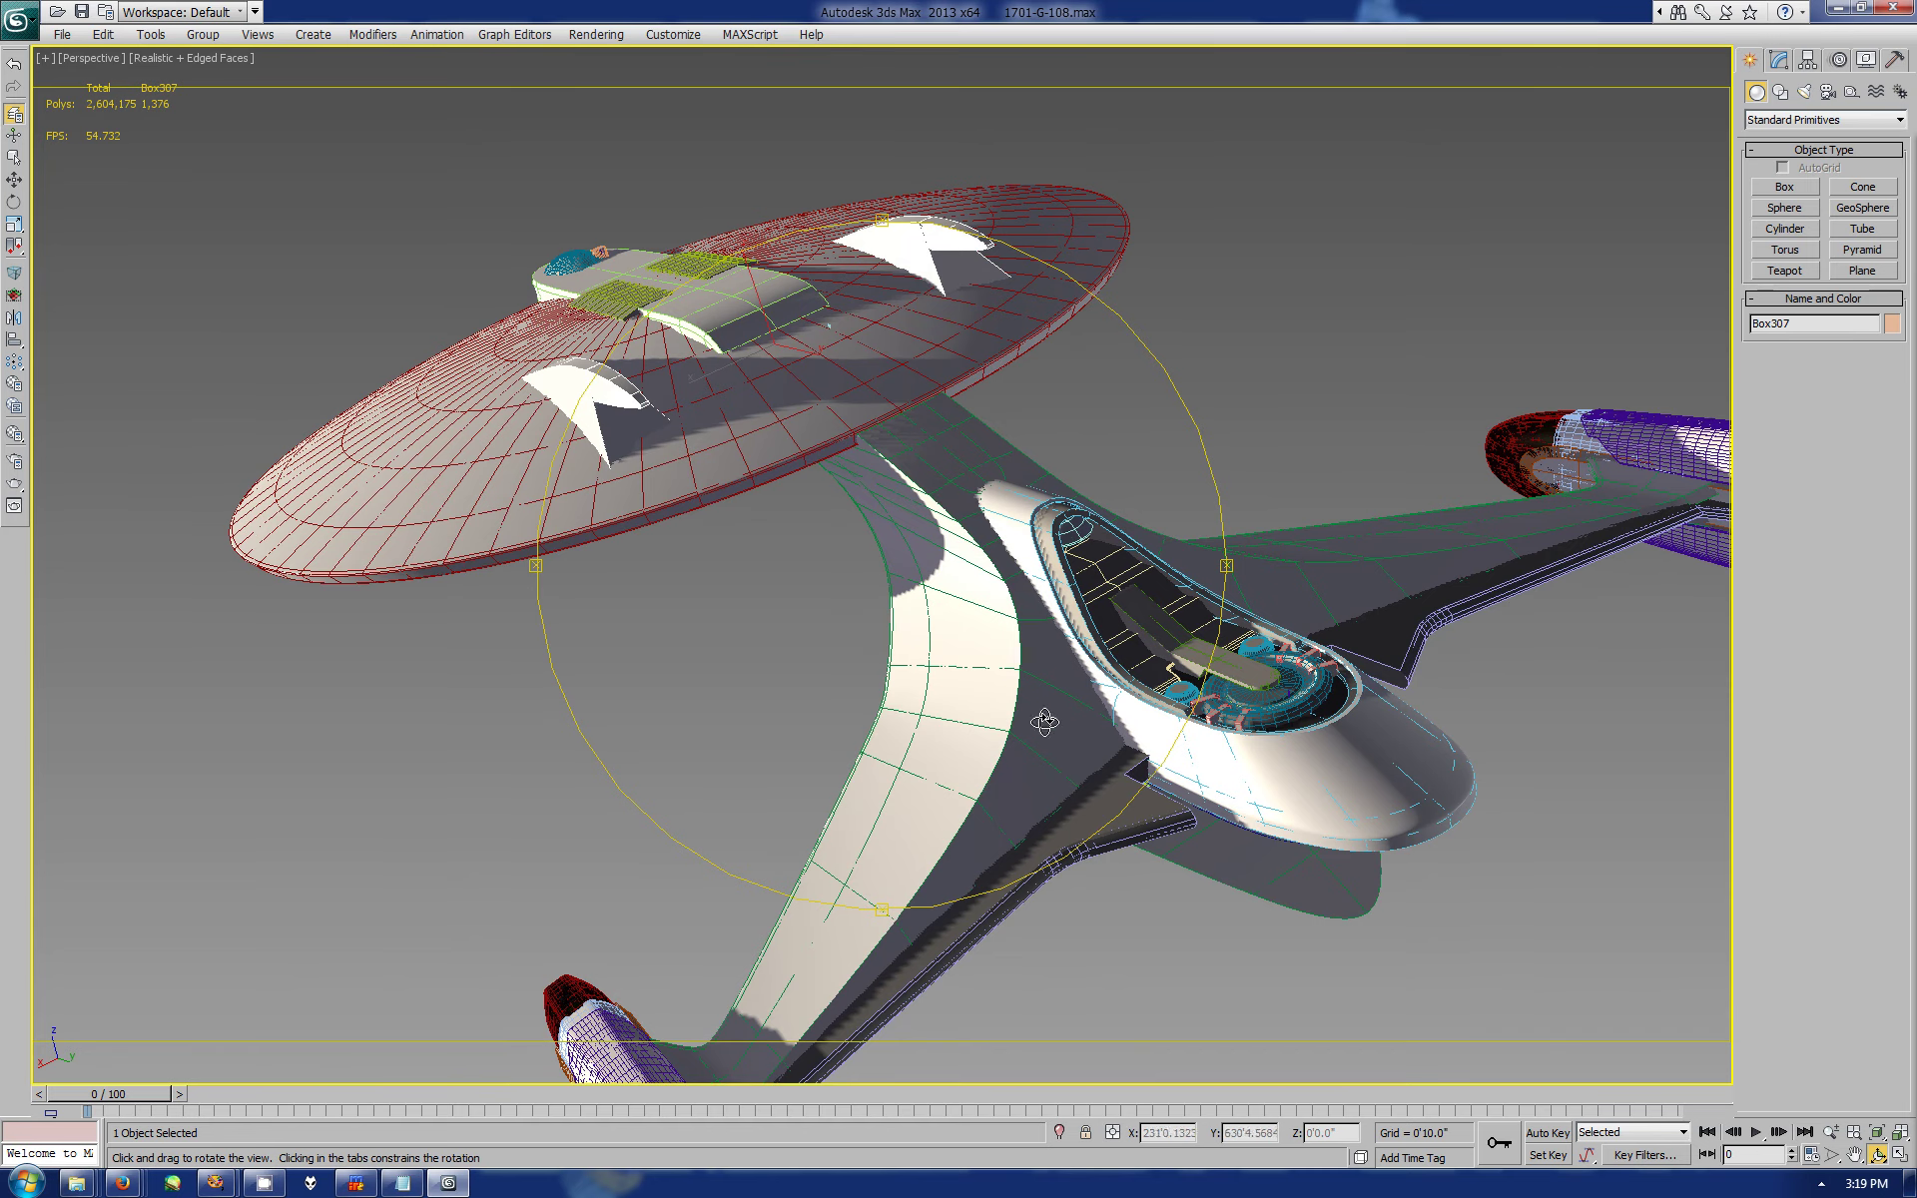
mouse_move(1048, 706)
mouse_down()
mouse_move(894, 663)
mouse_move(834, 713)
mouse_move(839, 681)
mouse_up()
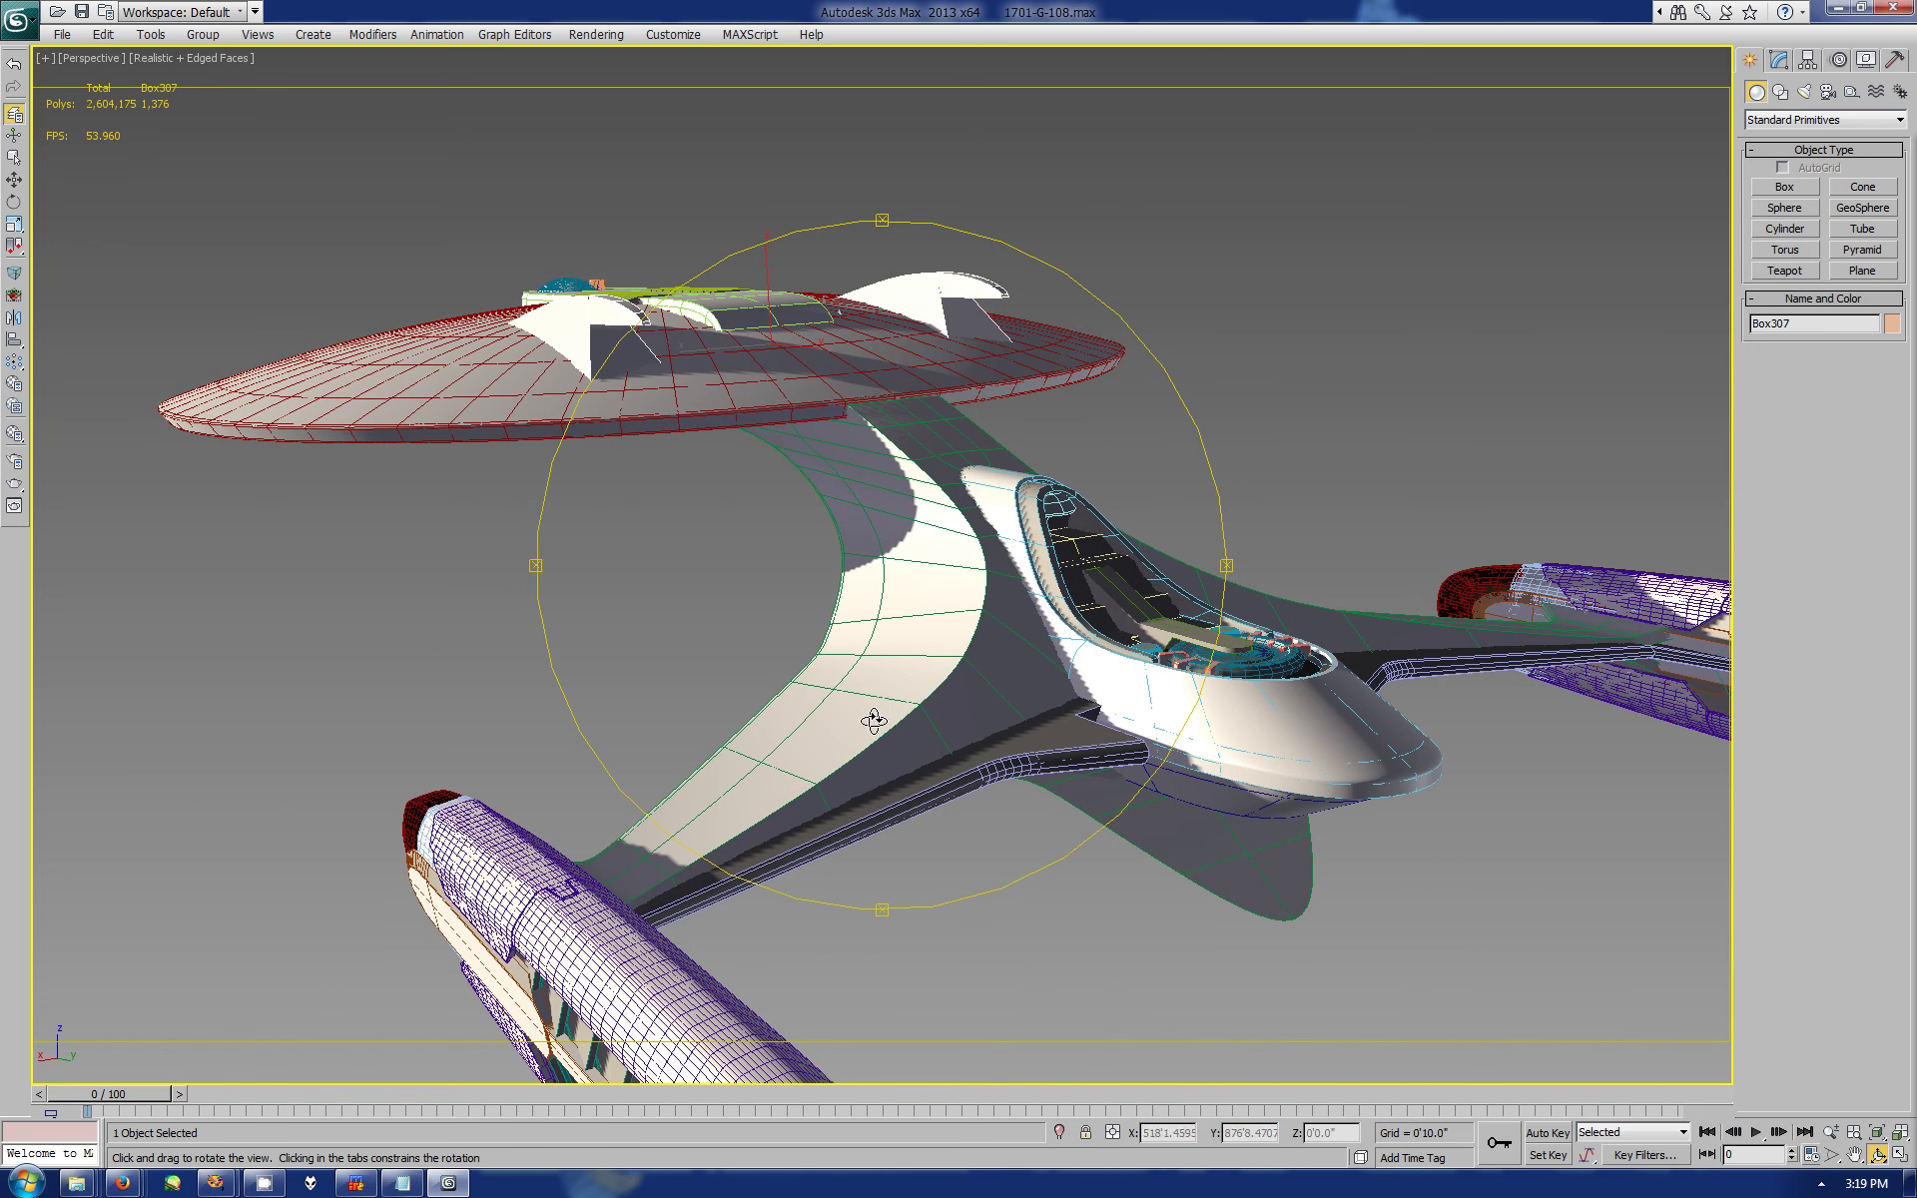
drag(839, 663, 782, 653)
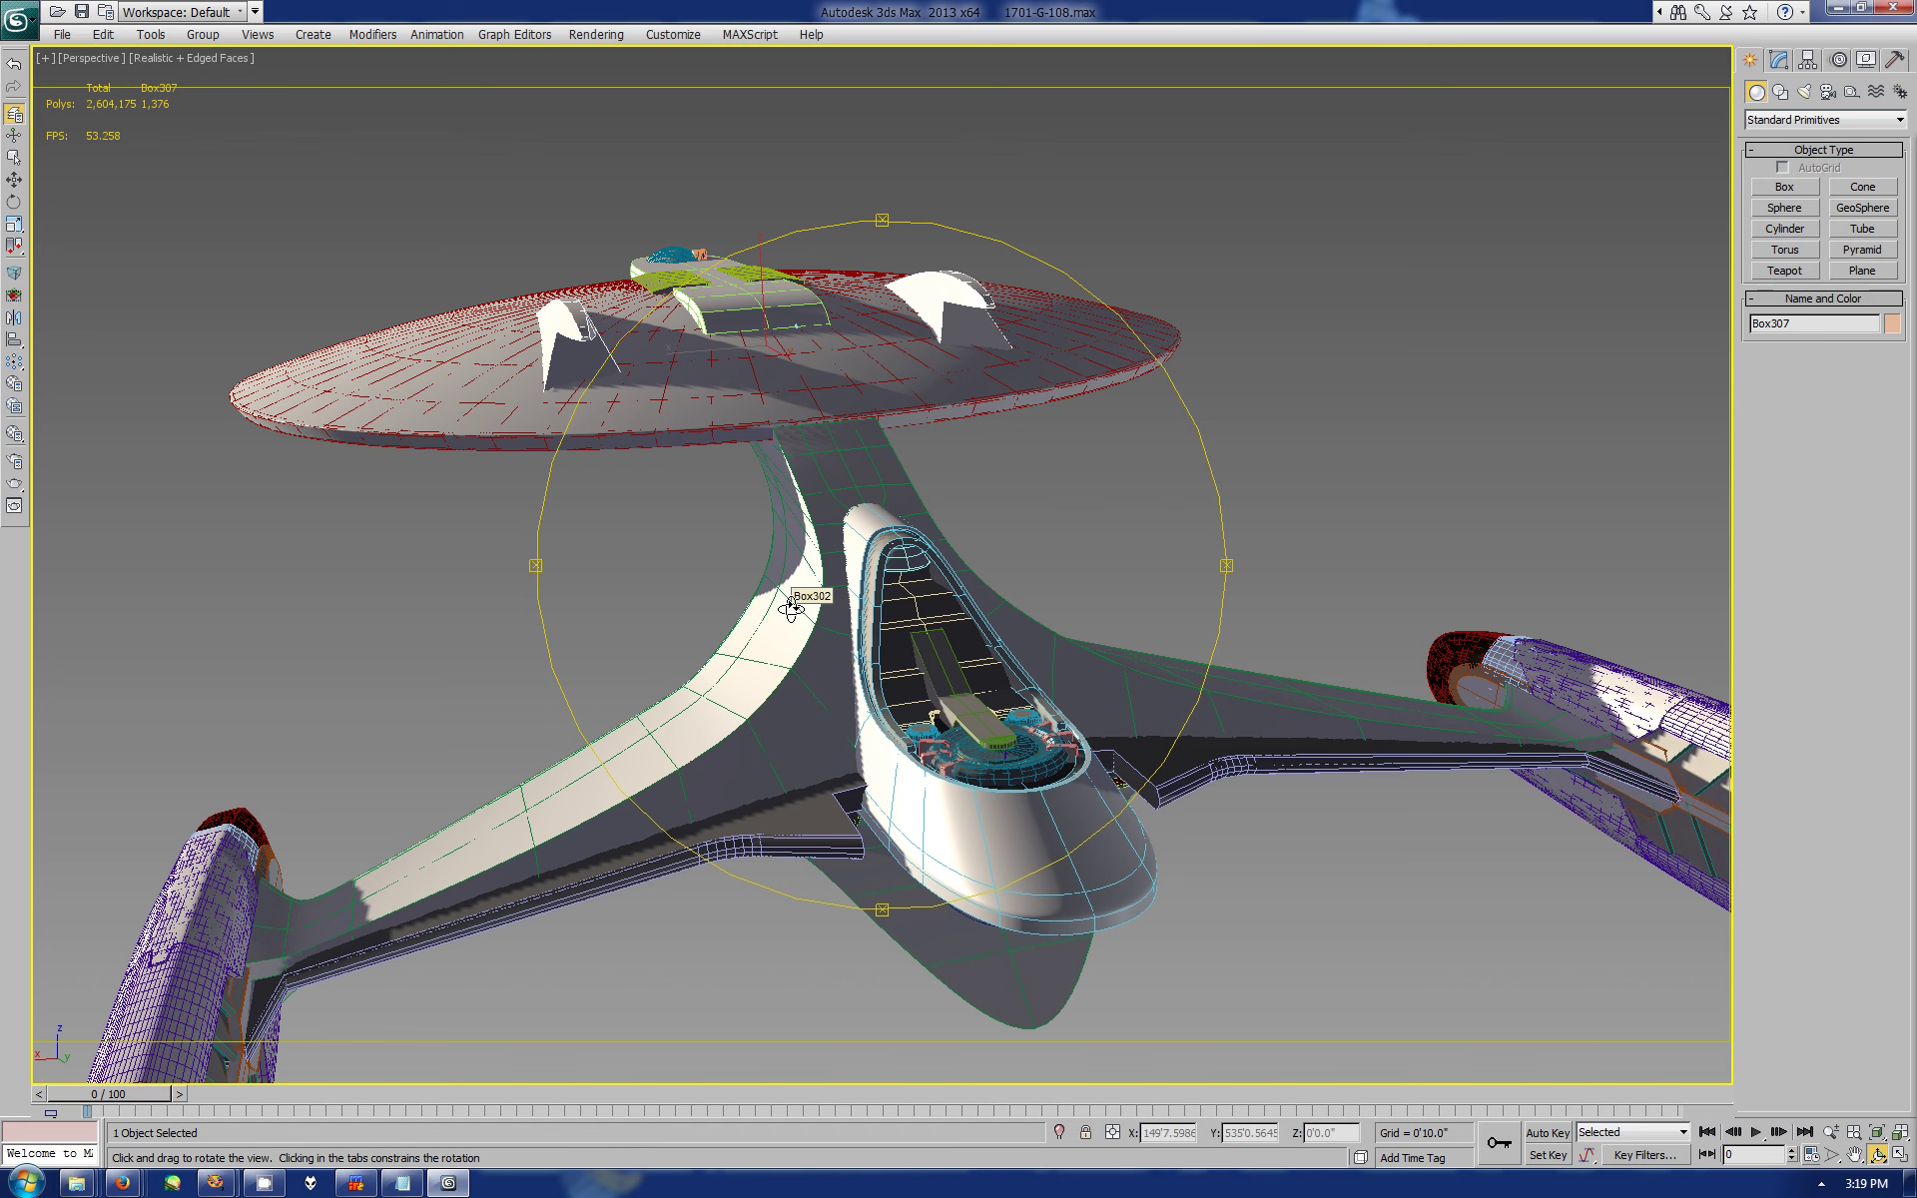
drag(792, 602, 795, 597)
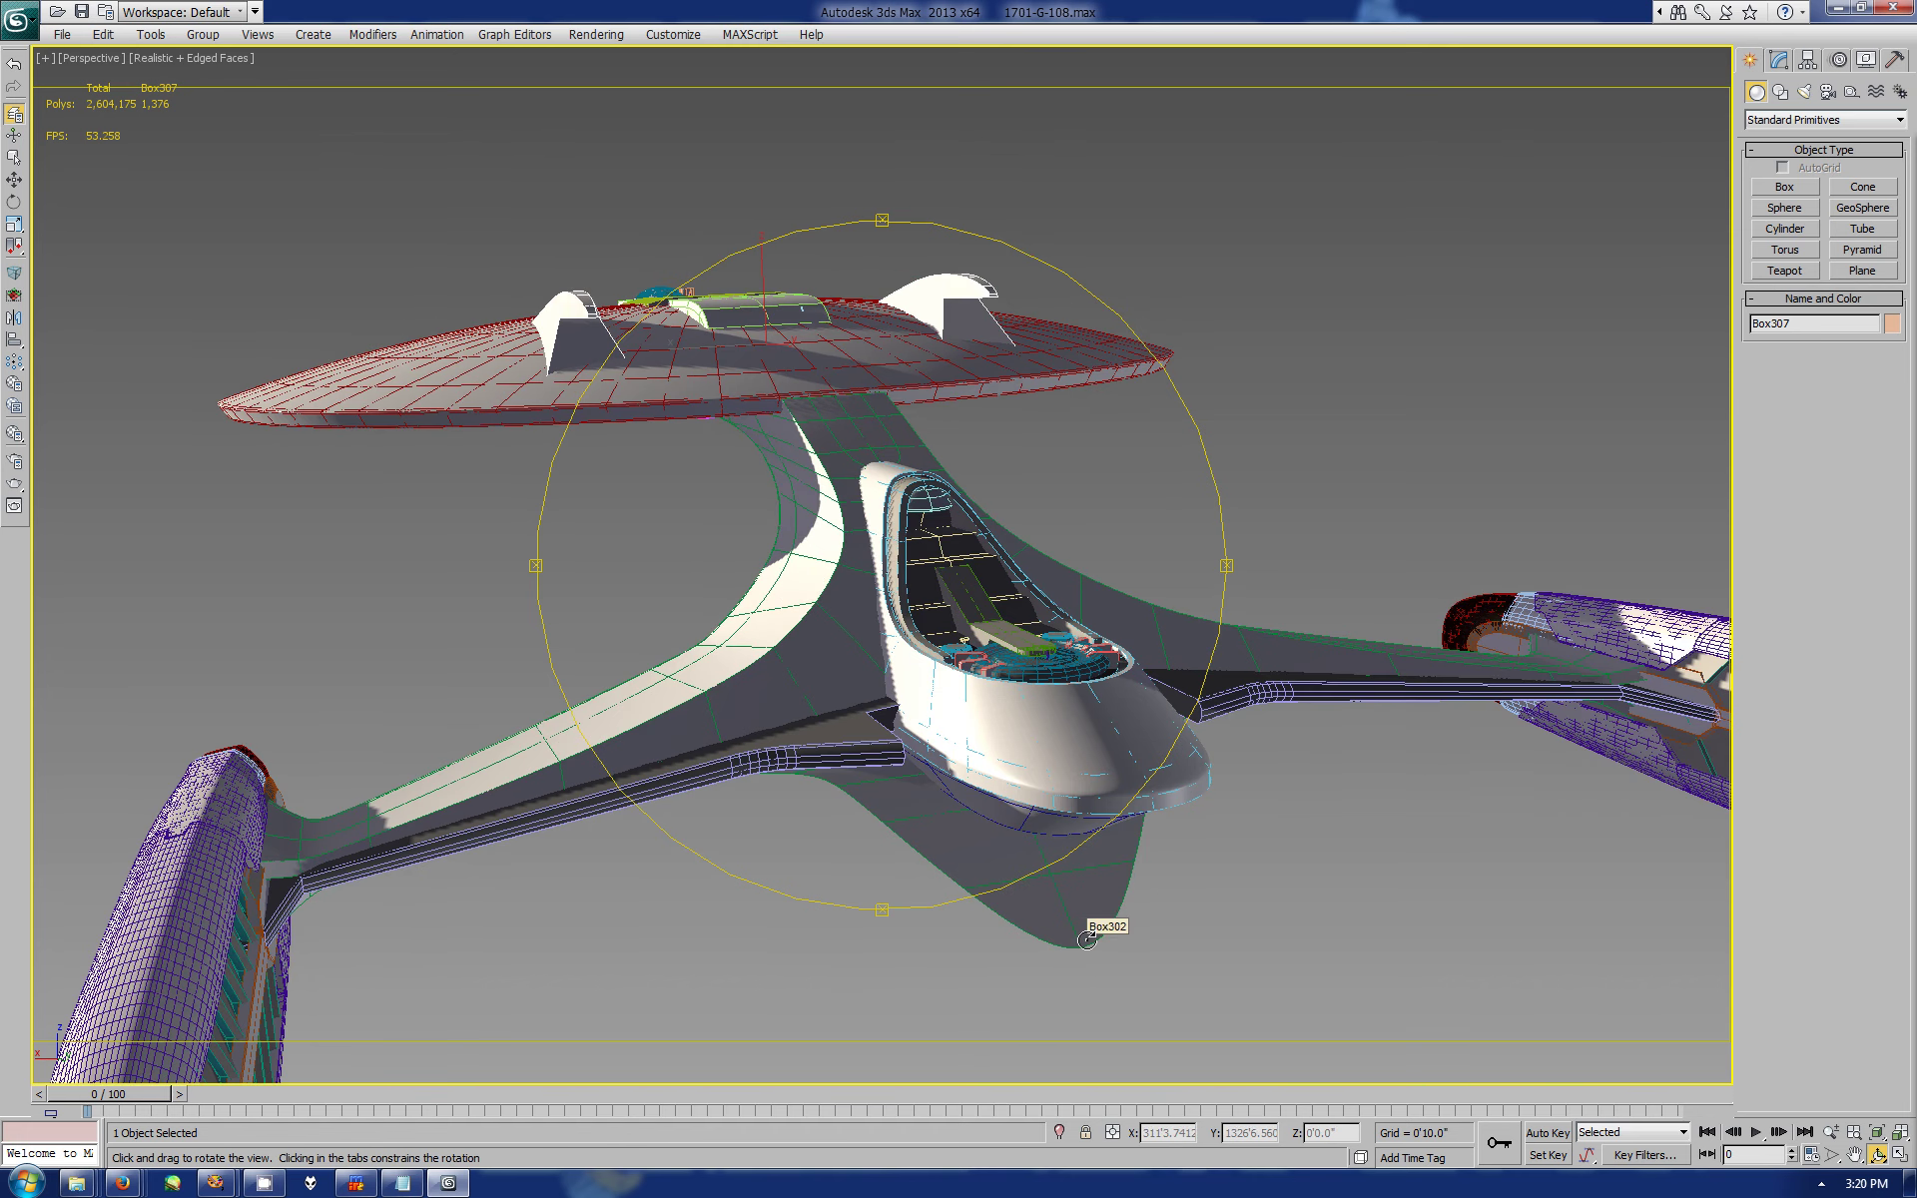
mouse_move(798, 608)
mouse_down()
mouse_move(833, 639)
mouse_move(813, 659)
mouse_move(920, 735)
mouse_move(864, 712)
mouse_up()
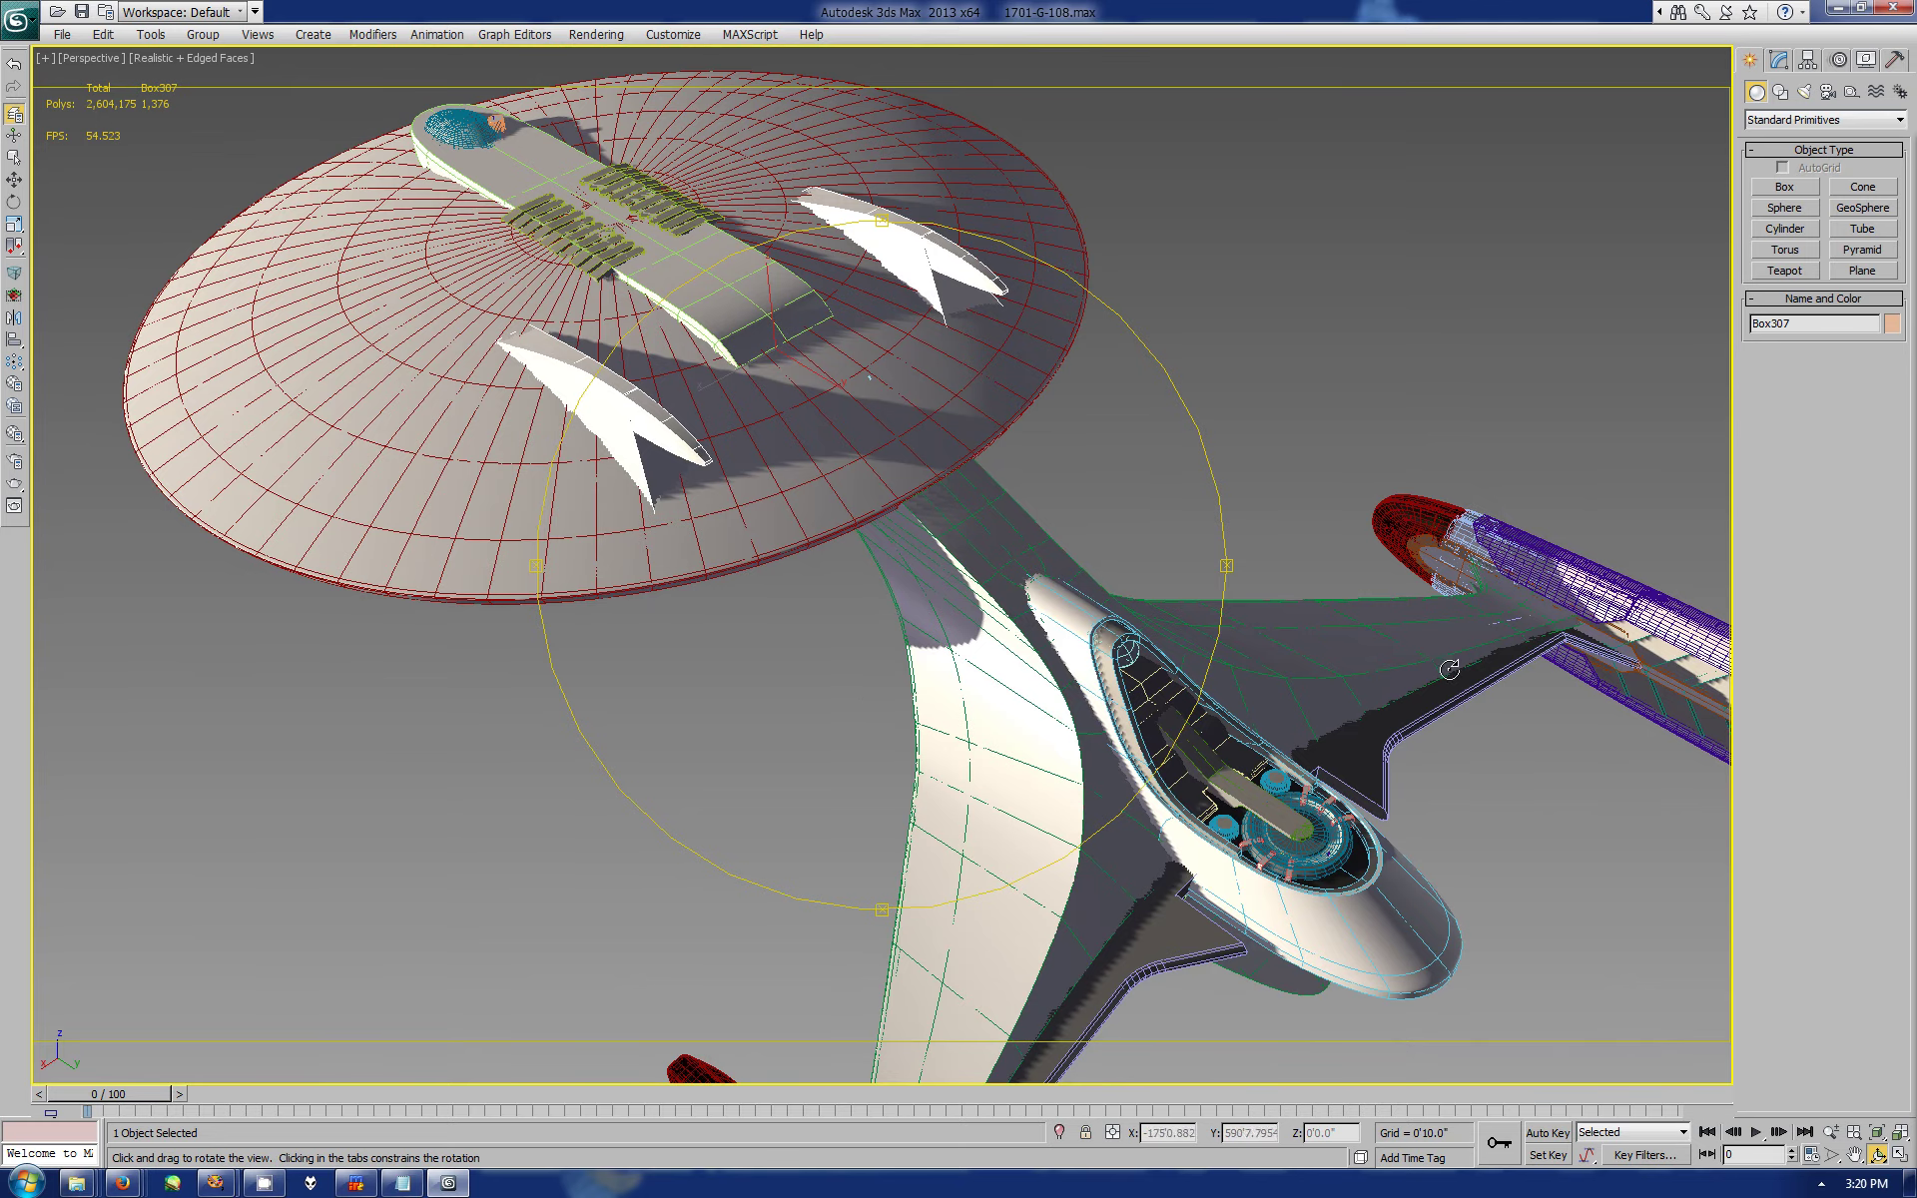
mouse_move(950, 695)
mouse_down()
mouse_move(1031, 781)
mouse_move(954, 751)
mouse_move(902, 671)
mouse_move(903, 635)
mouse_up()
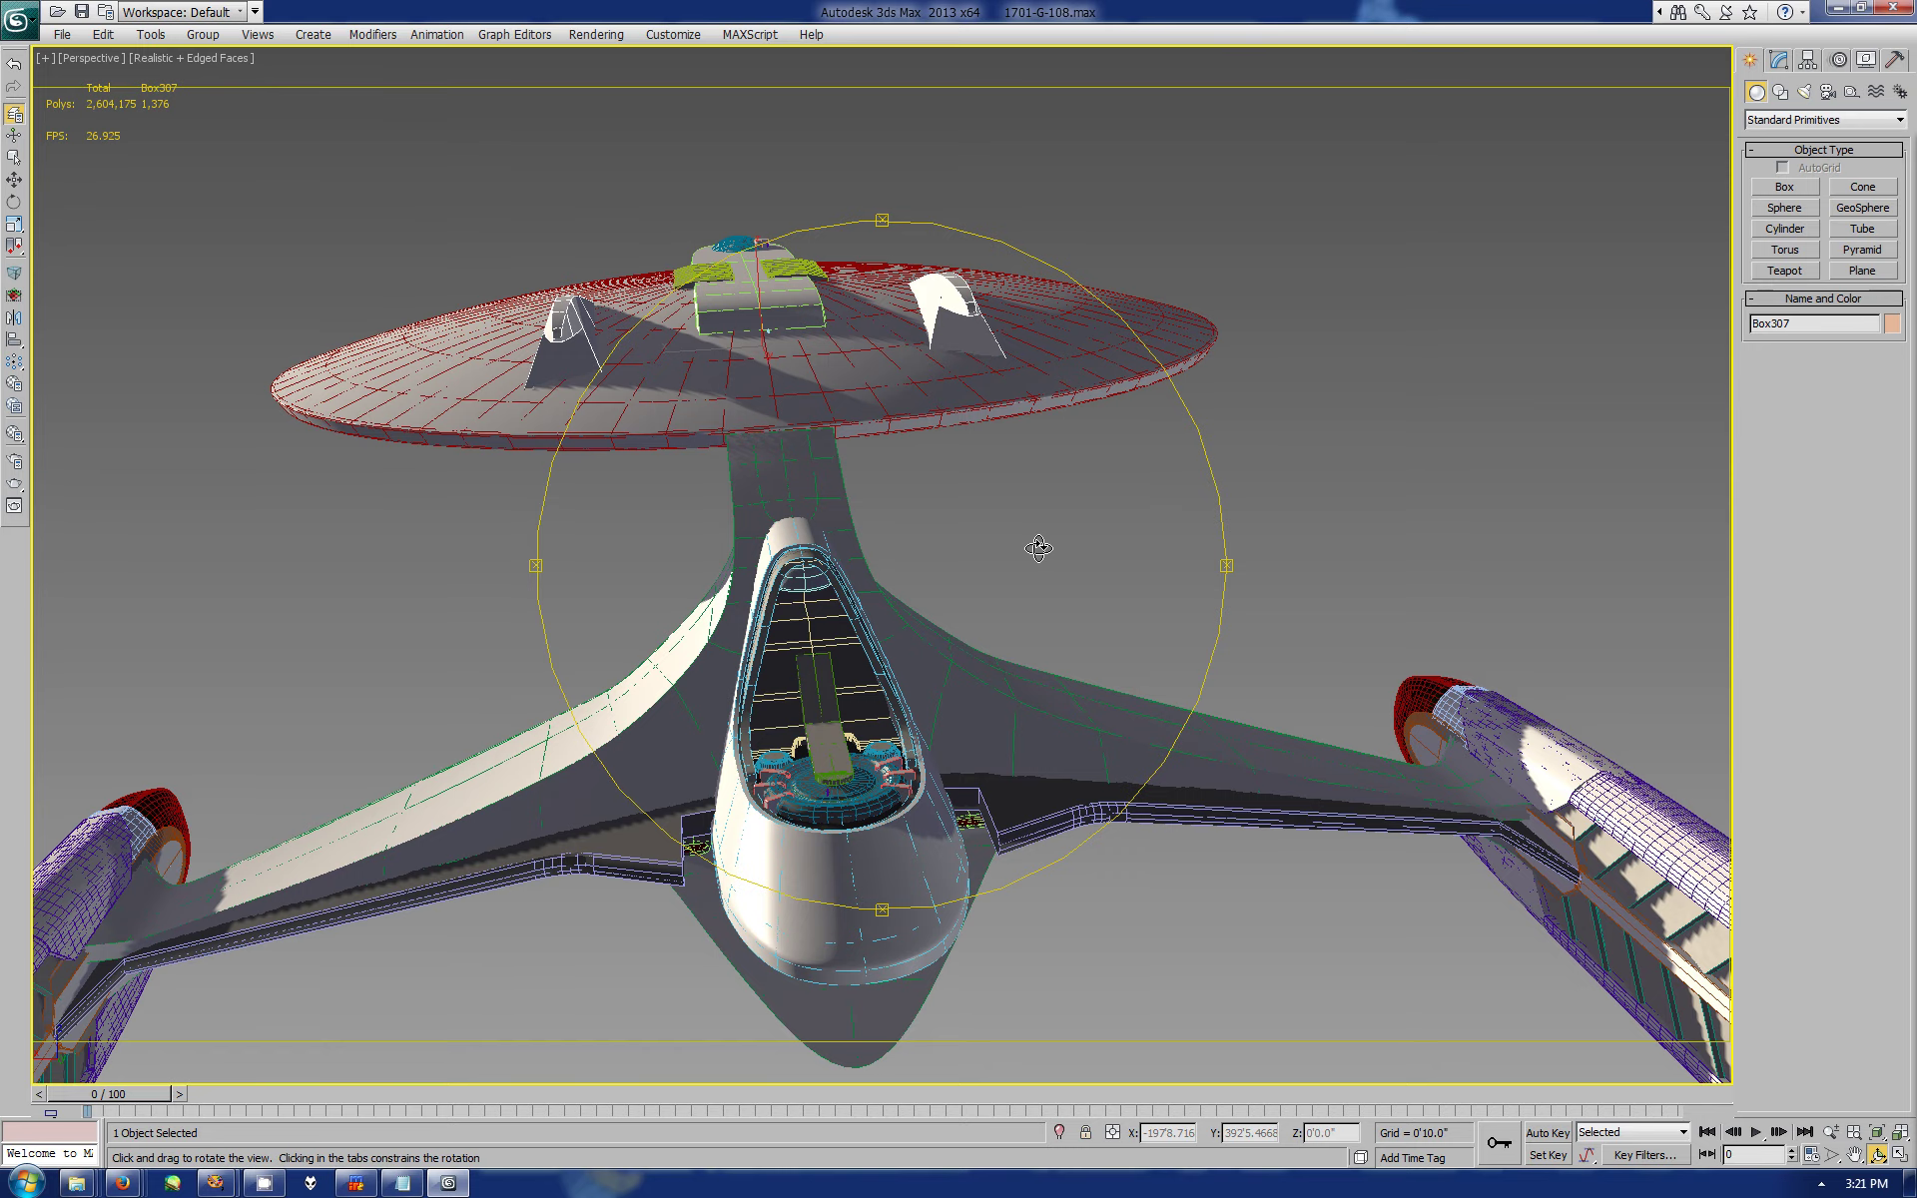
mouse_move(1039, 547)
mouse_down()
mouse_move(1029, 587)
mouse_move(1152, 522)
mouse_move(1129, 470)
mouse_move(949, 493)
mouse_move(1010, 535)
mouse_move(974, 591)
mouse_move(1004, 589)
mouse_up()
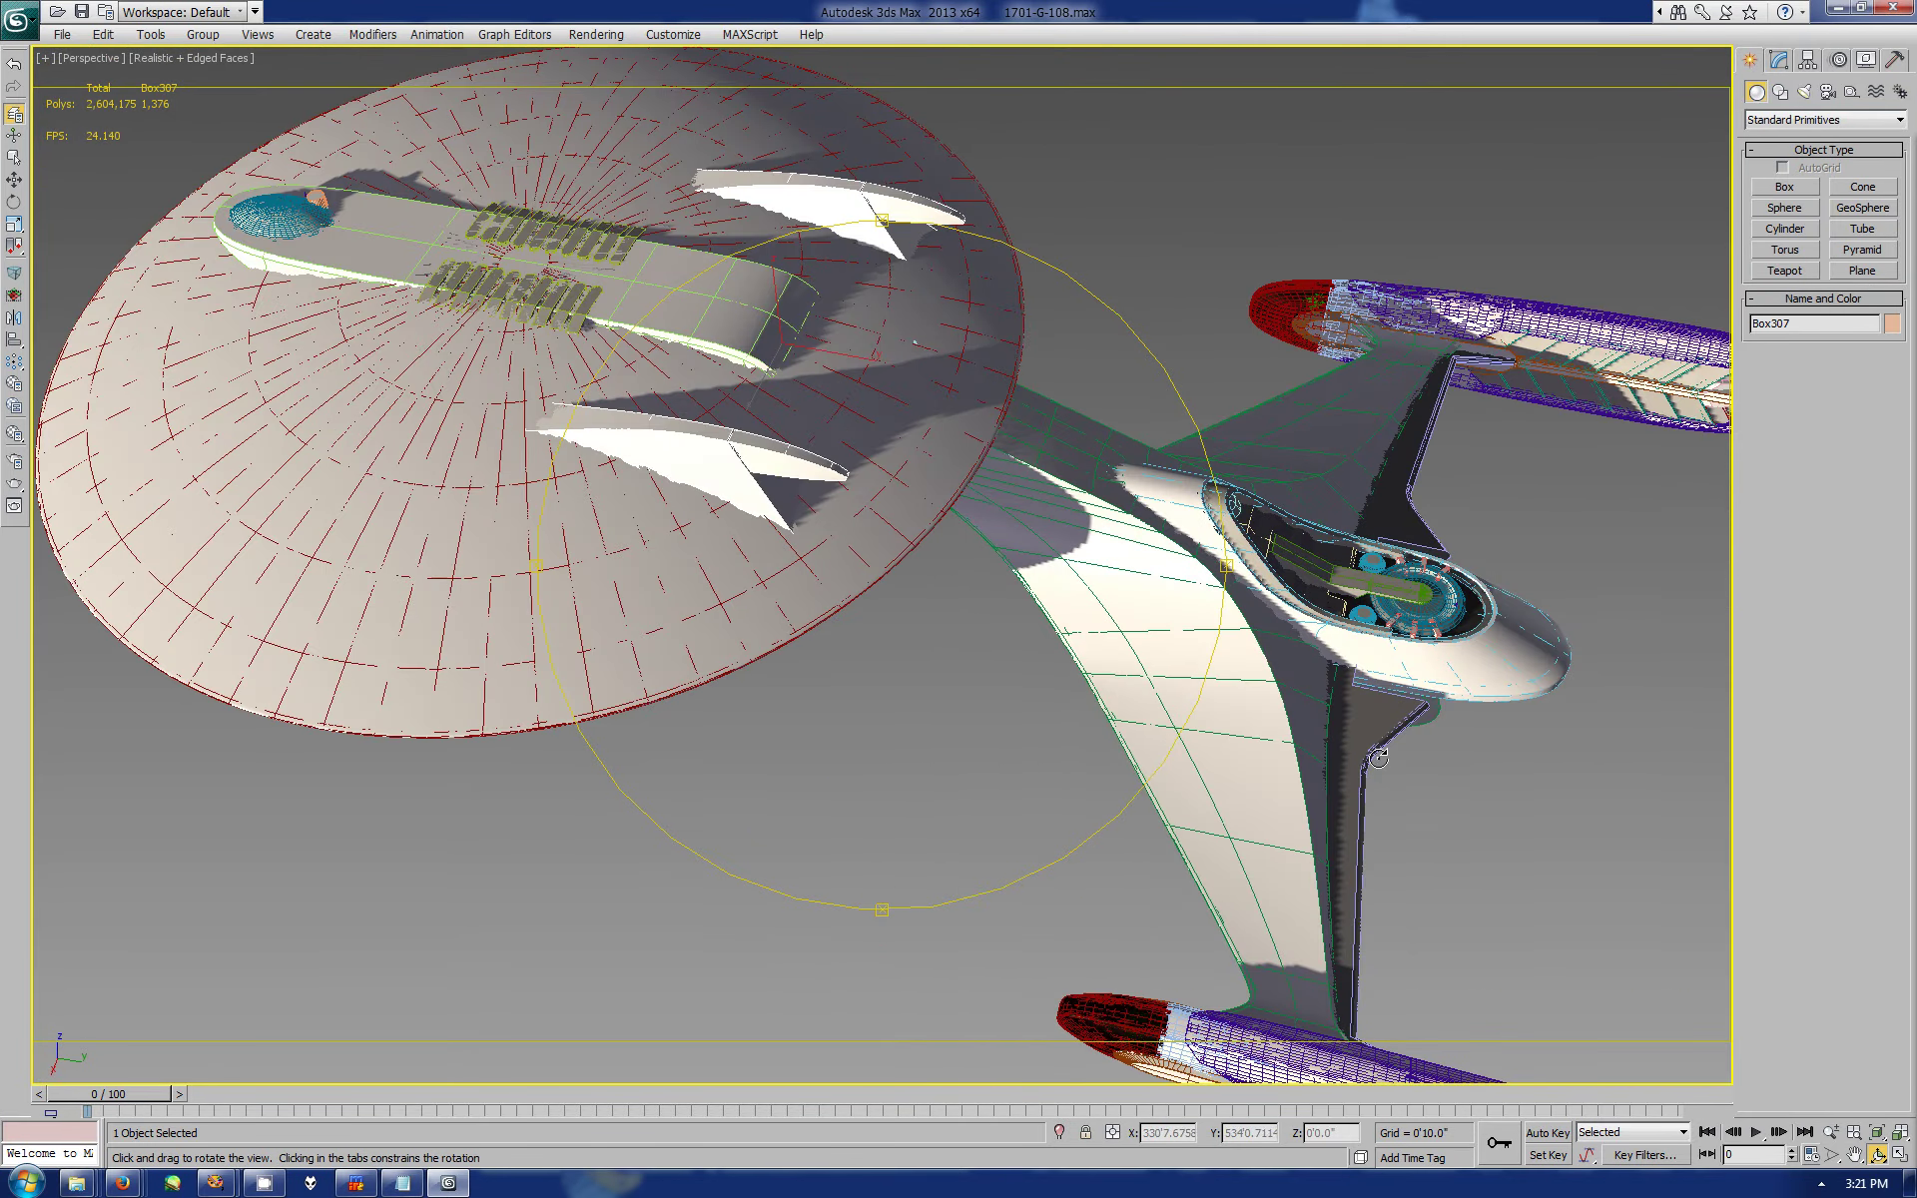
key(r)
click(1546, 654)
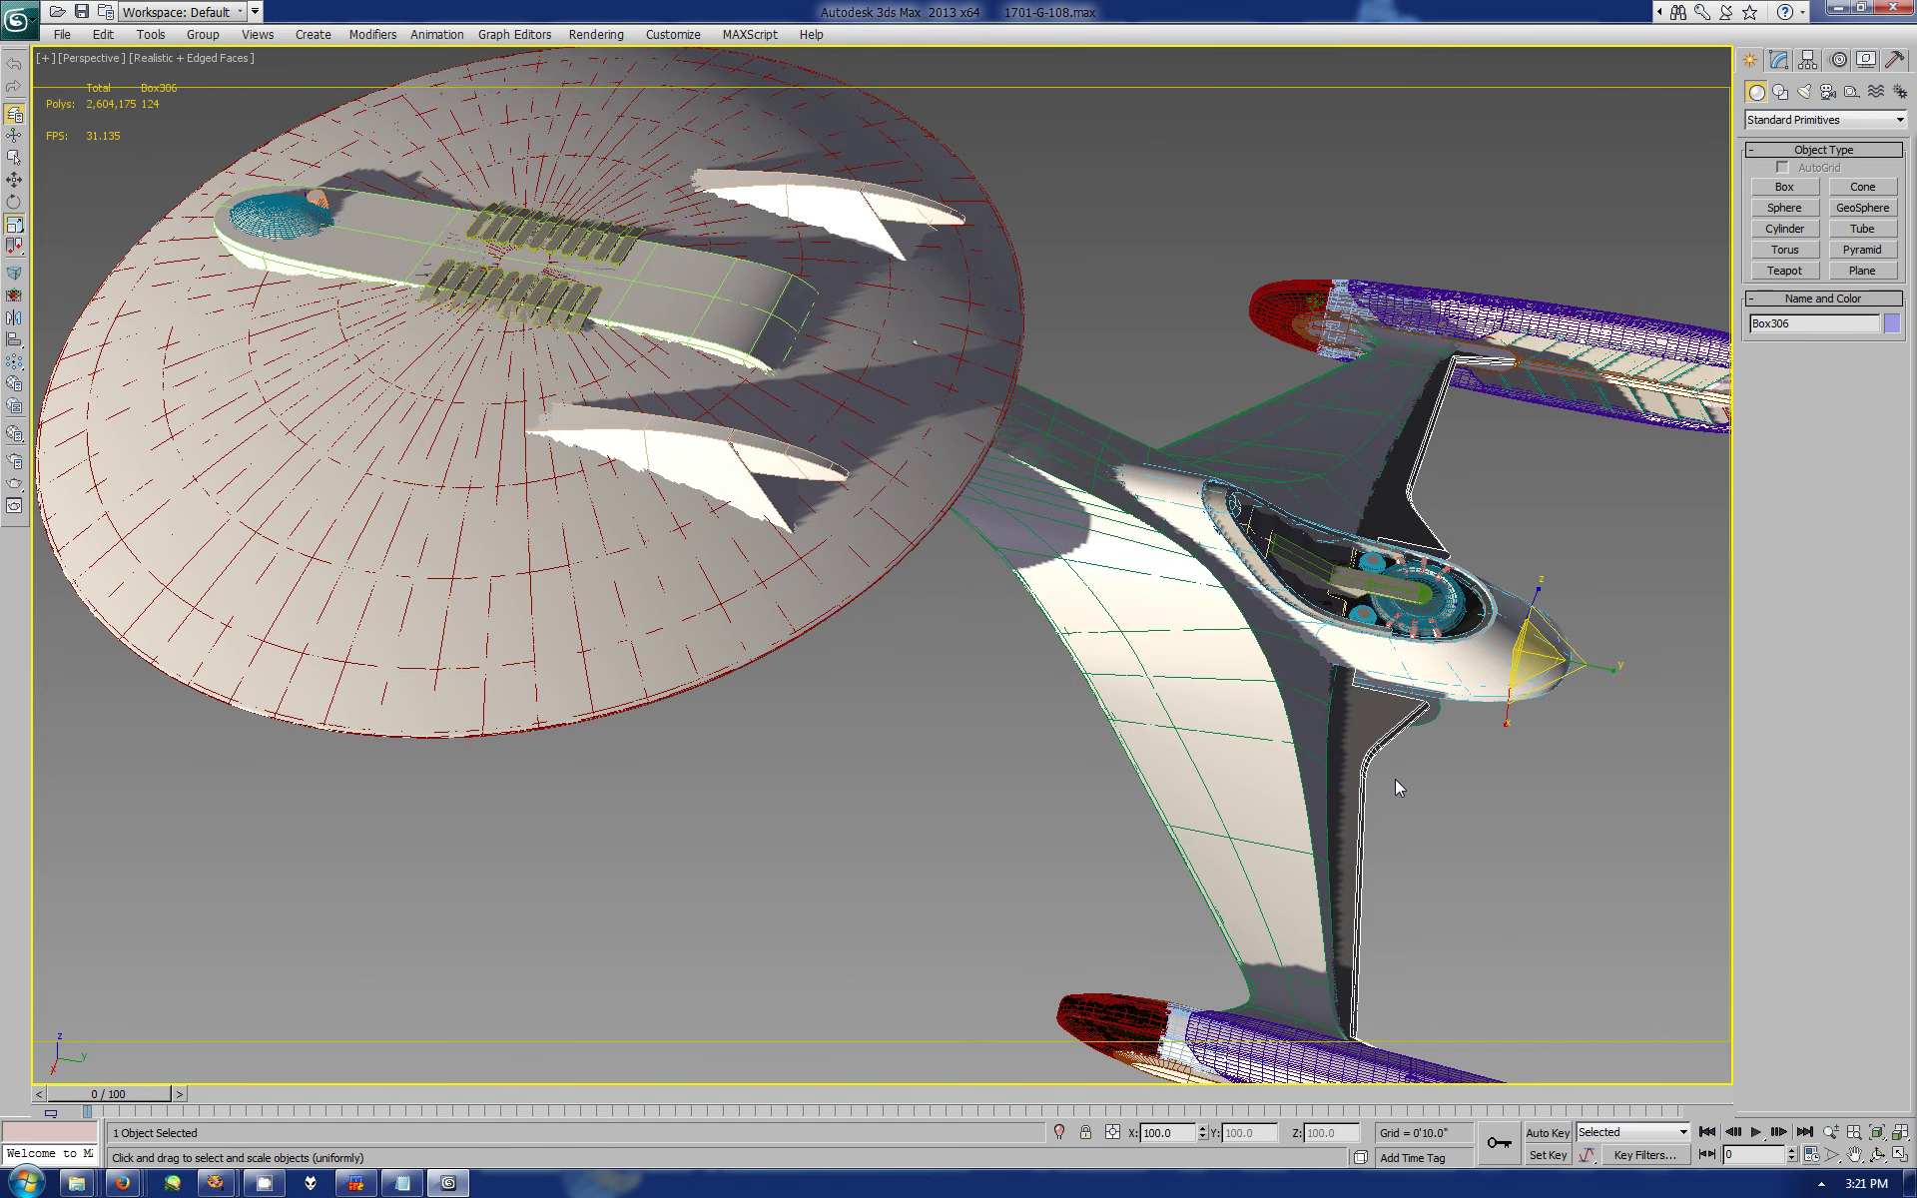
- Loop and remove the edge loops at the strut's rounded pipe end
key(ctrl+r)
drag(1394, 779, 1520, 953)
key(ctrl+p)
scroll(1460, 907, up, 5)
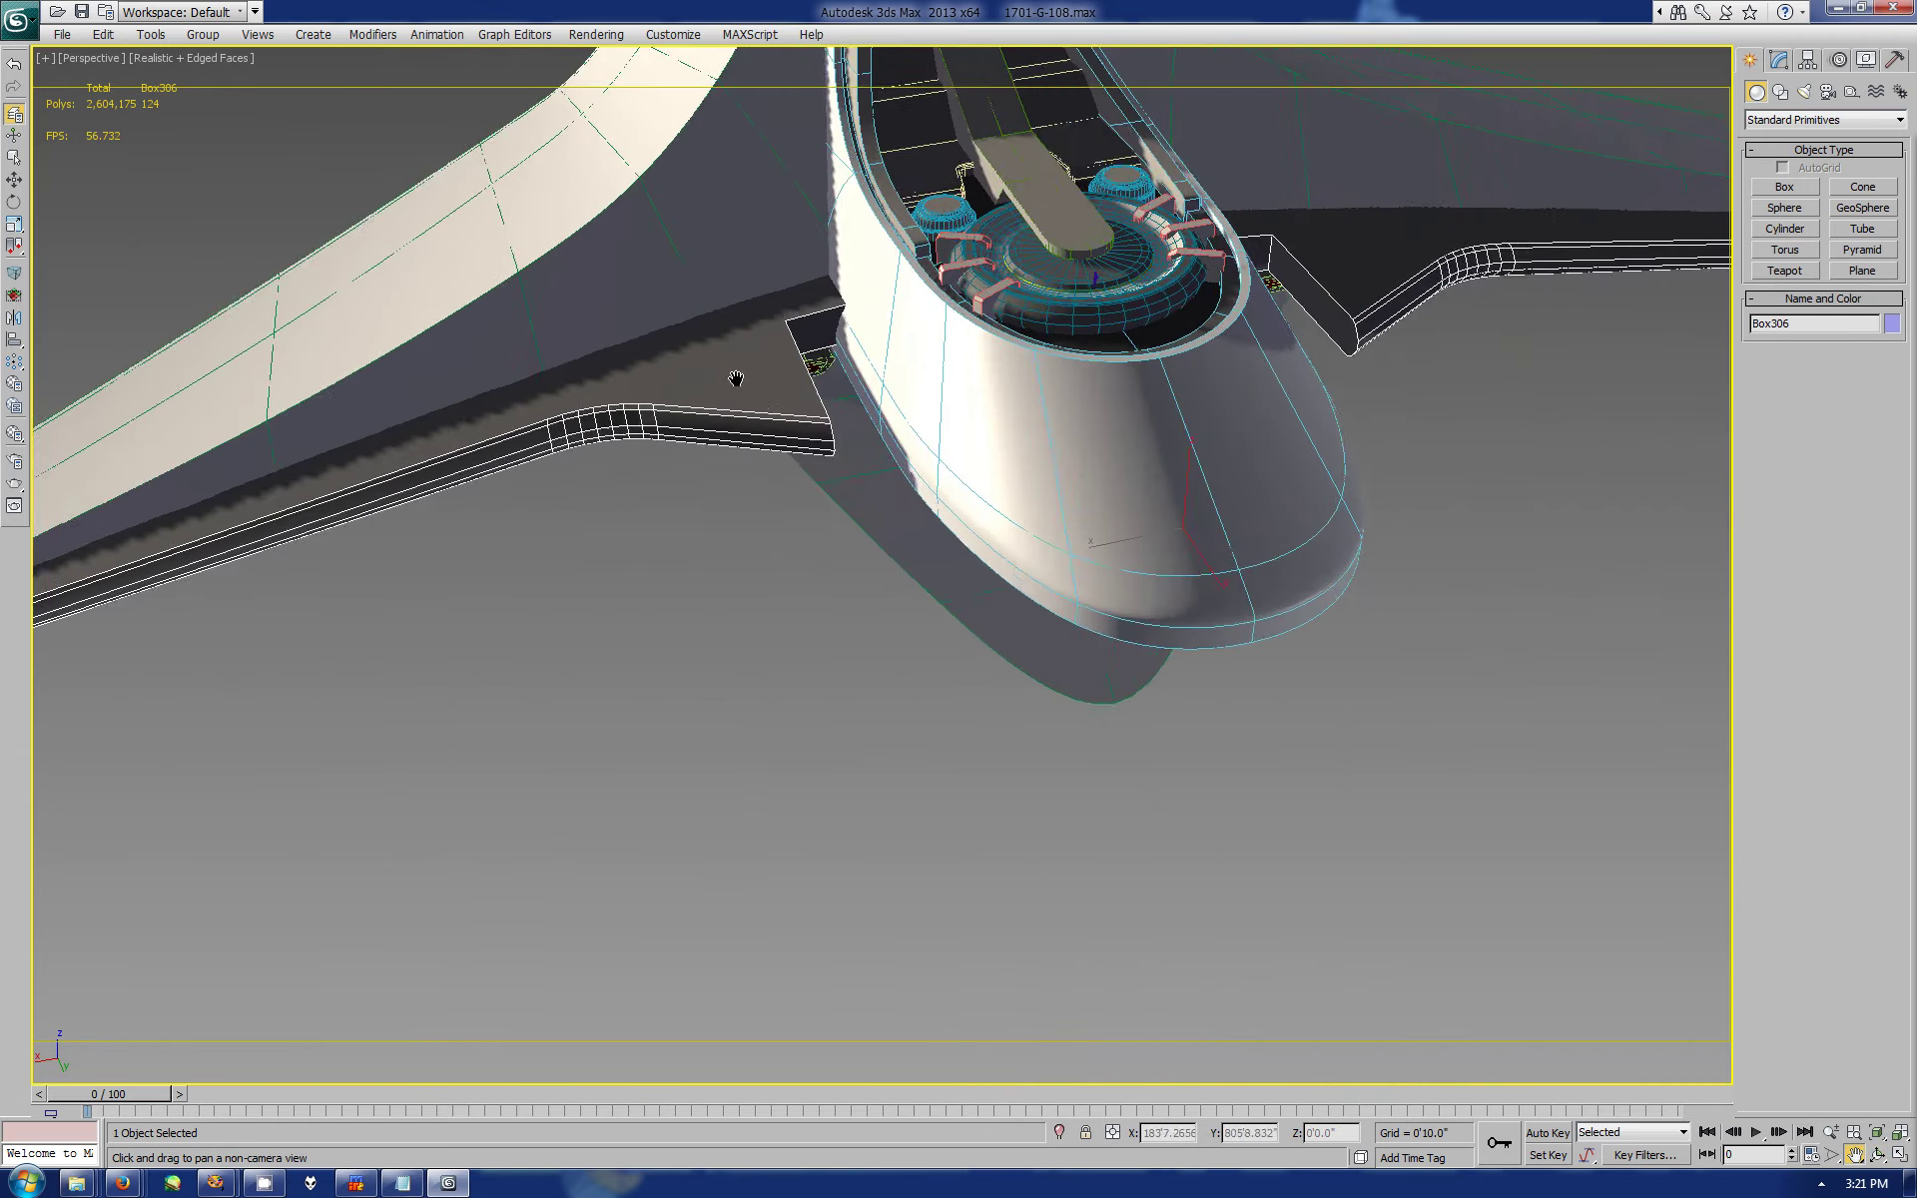
drag(728, 376, 1242, 415)
click(1779, 62)
key(2)
click(1398, 509)
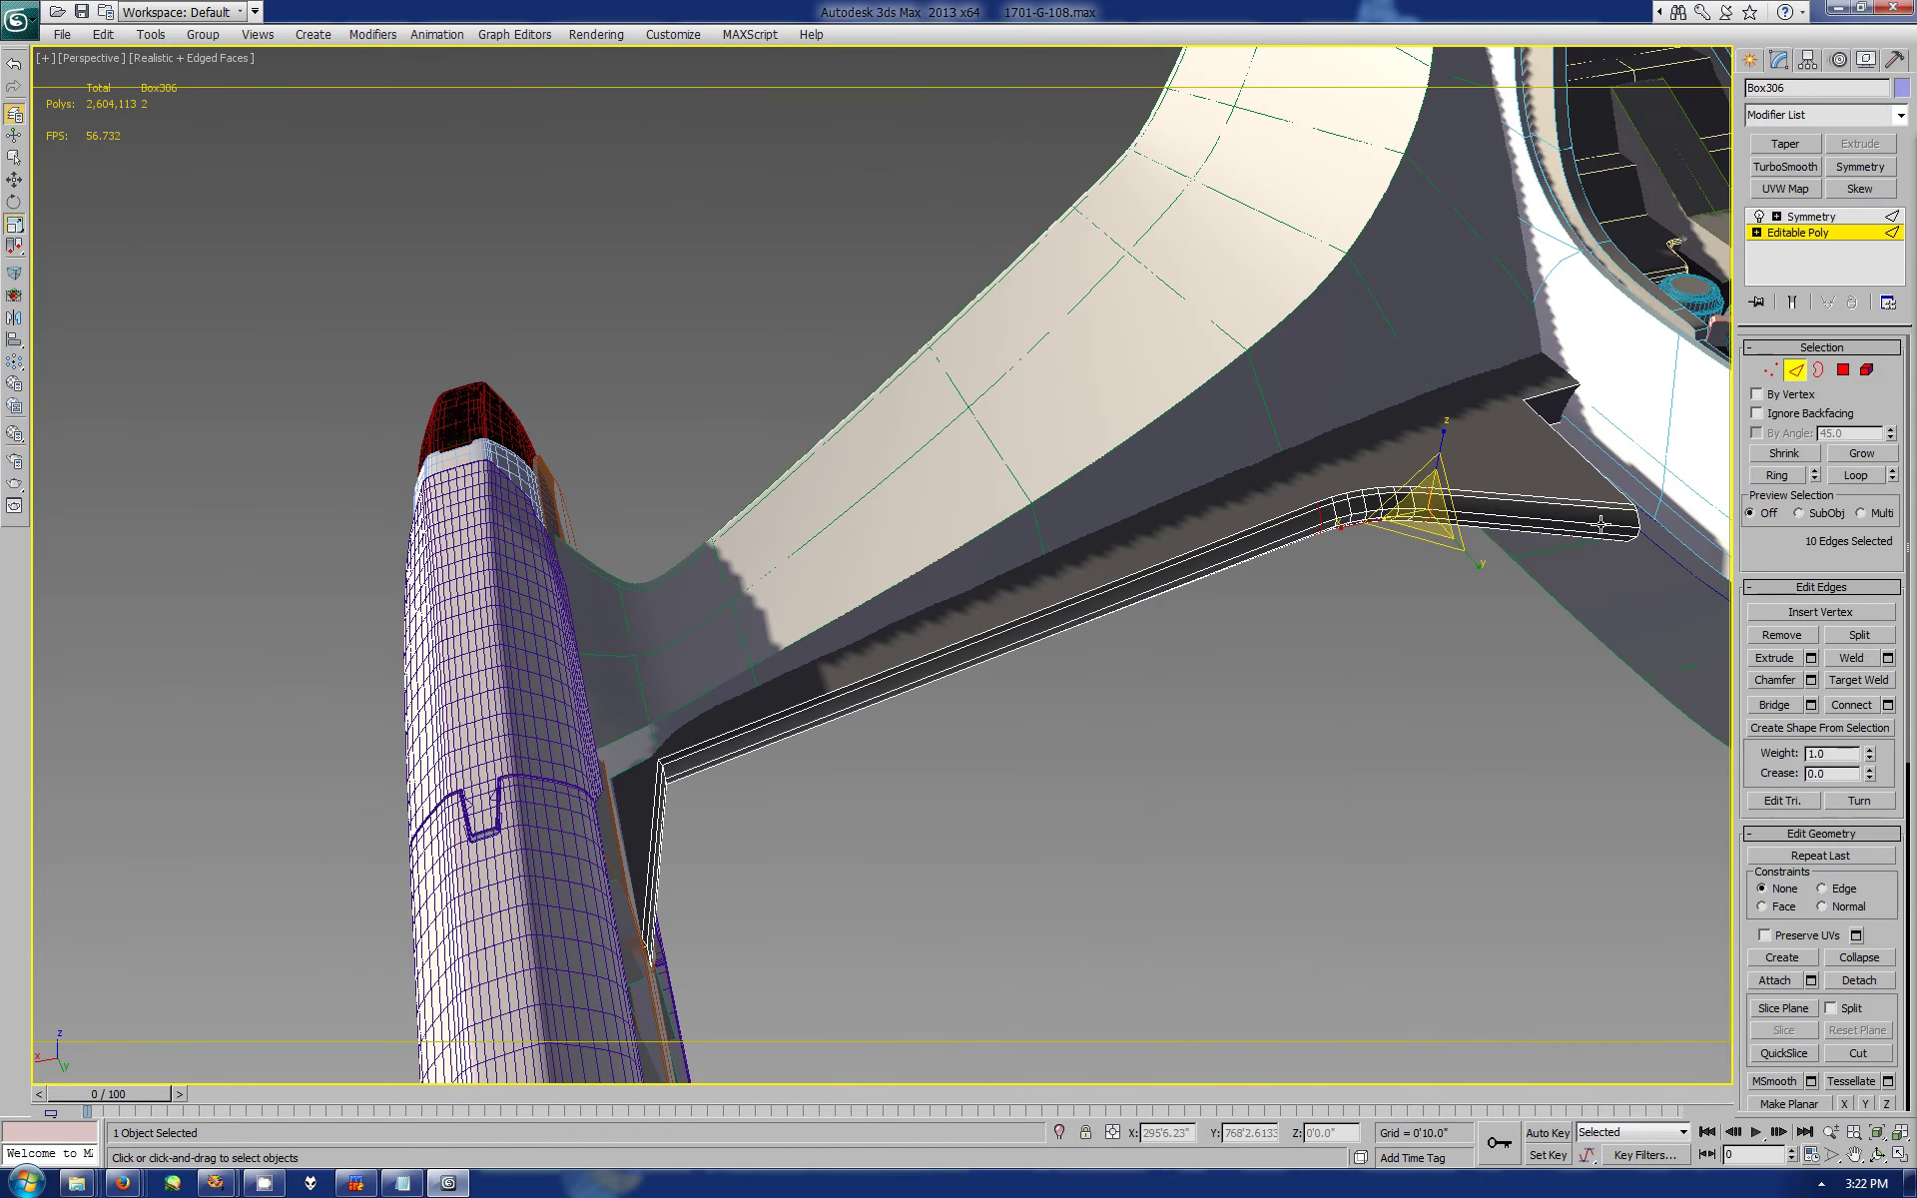
ctrl+click(1557, 509)
ctrl+click(1600, 536)
click(1855, 475)
key(ctrl+BackSpace)
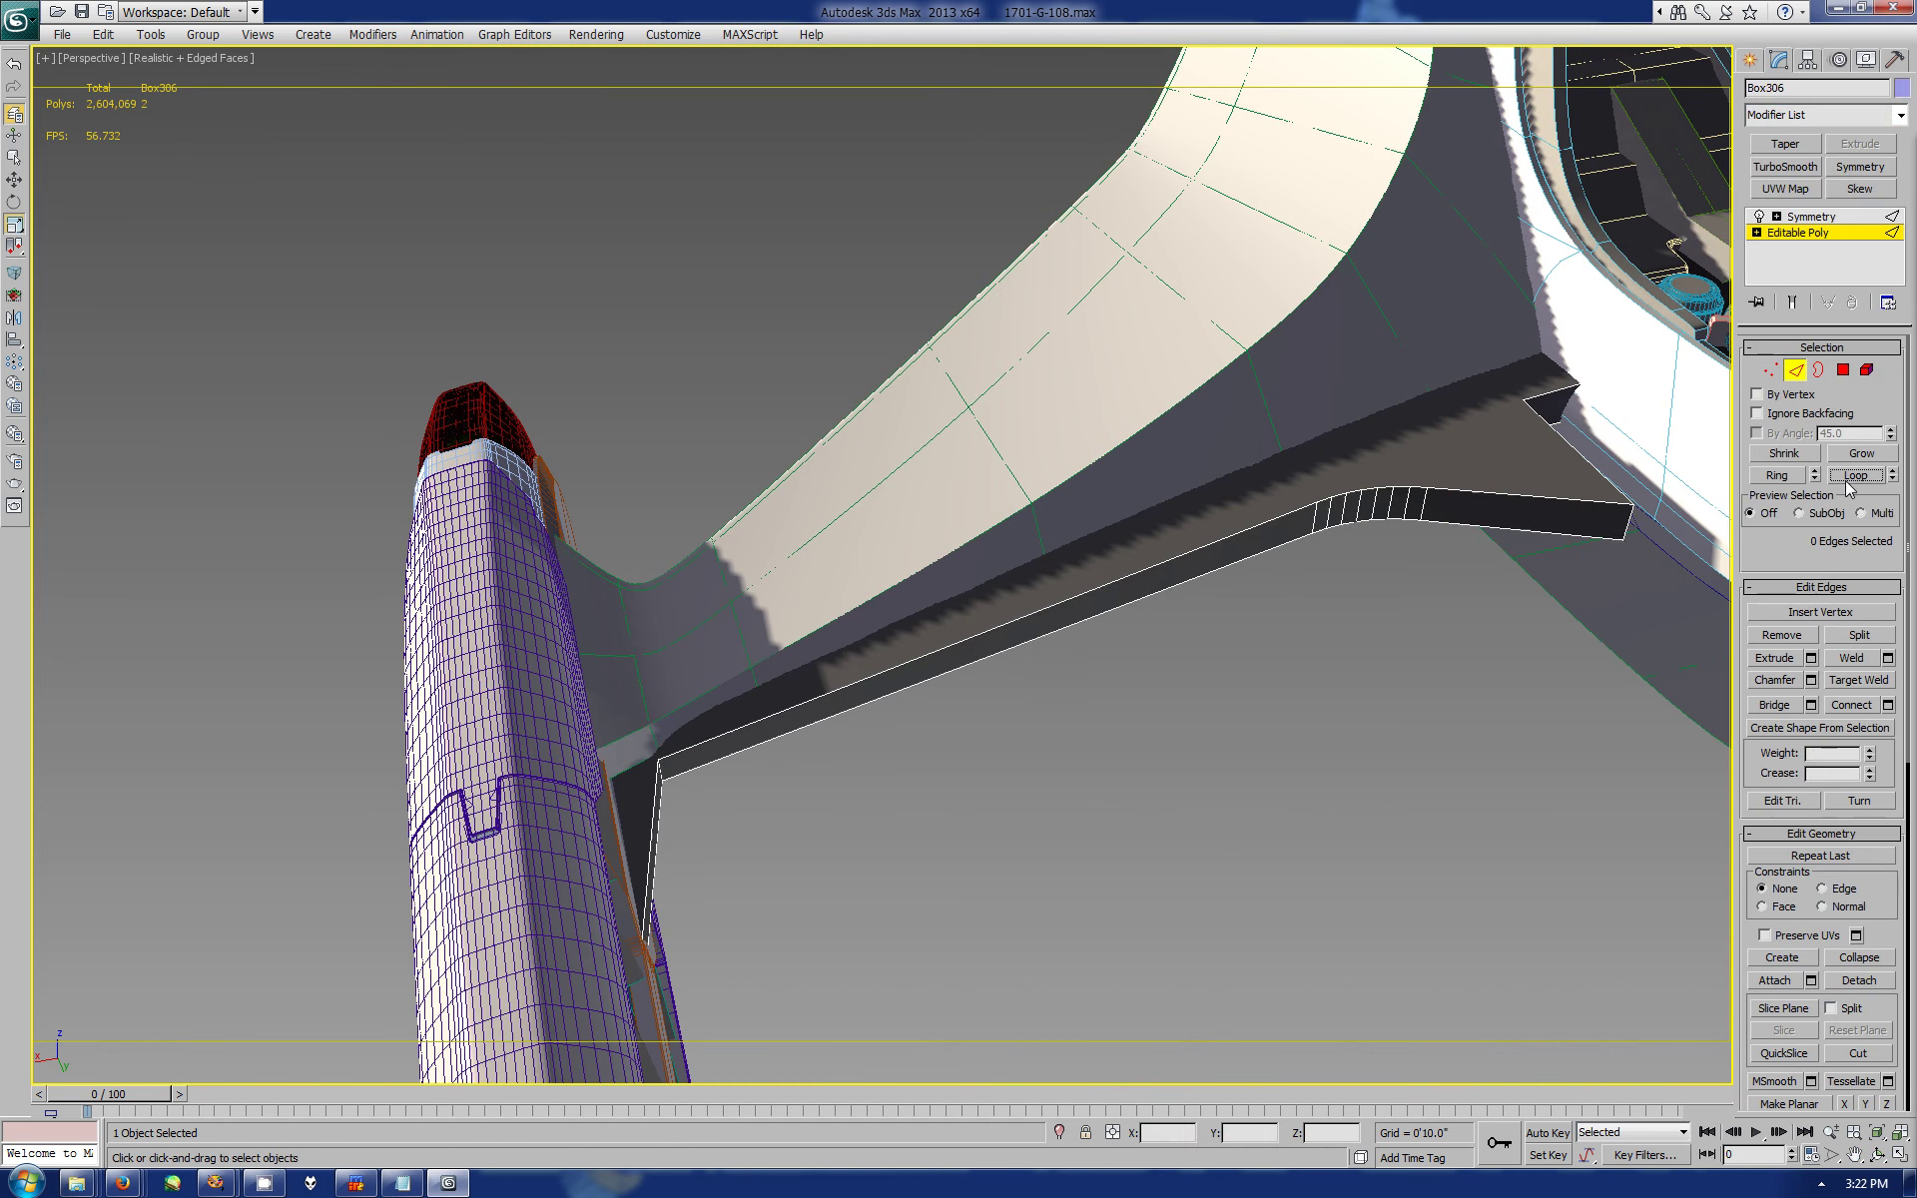
- Delete the strut's bend edges and move the corner edge up to sharpen and thin it
click(1420, 507)
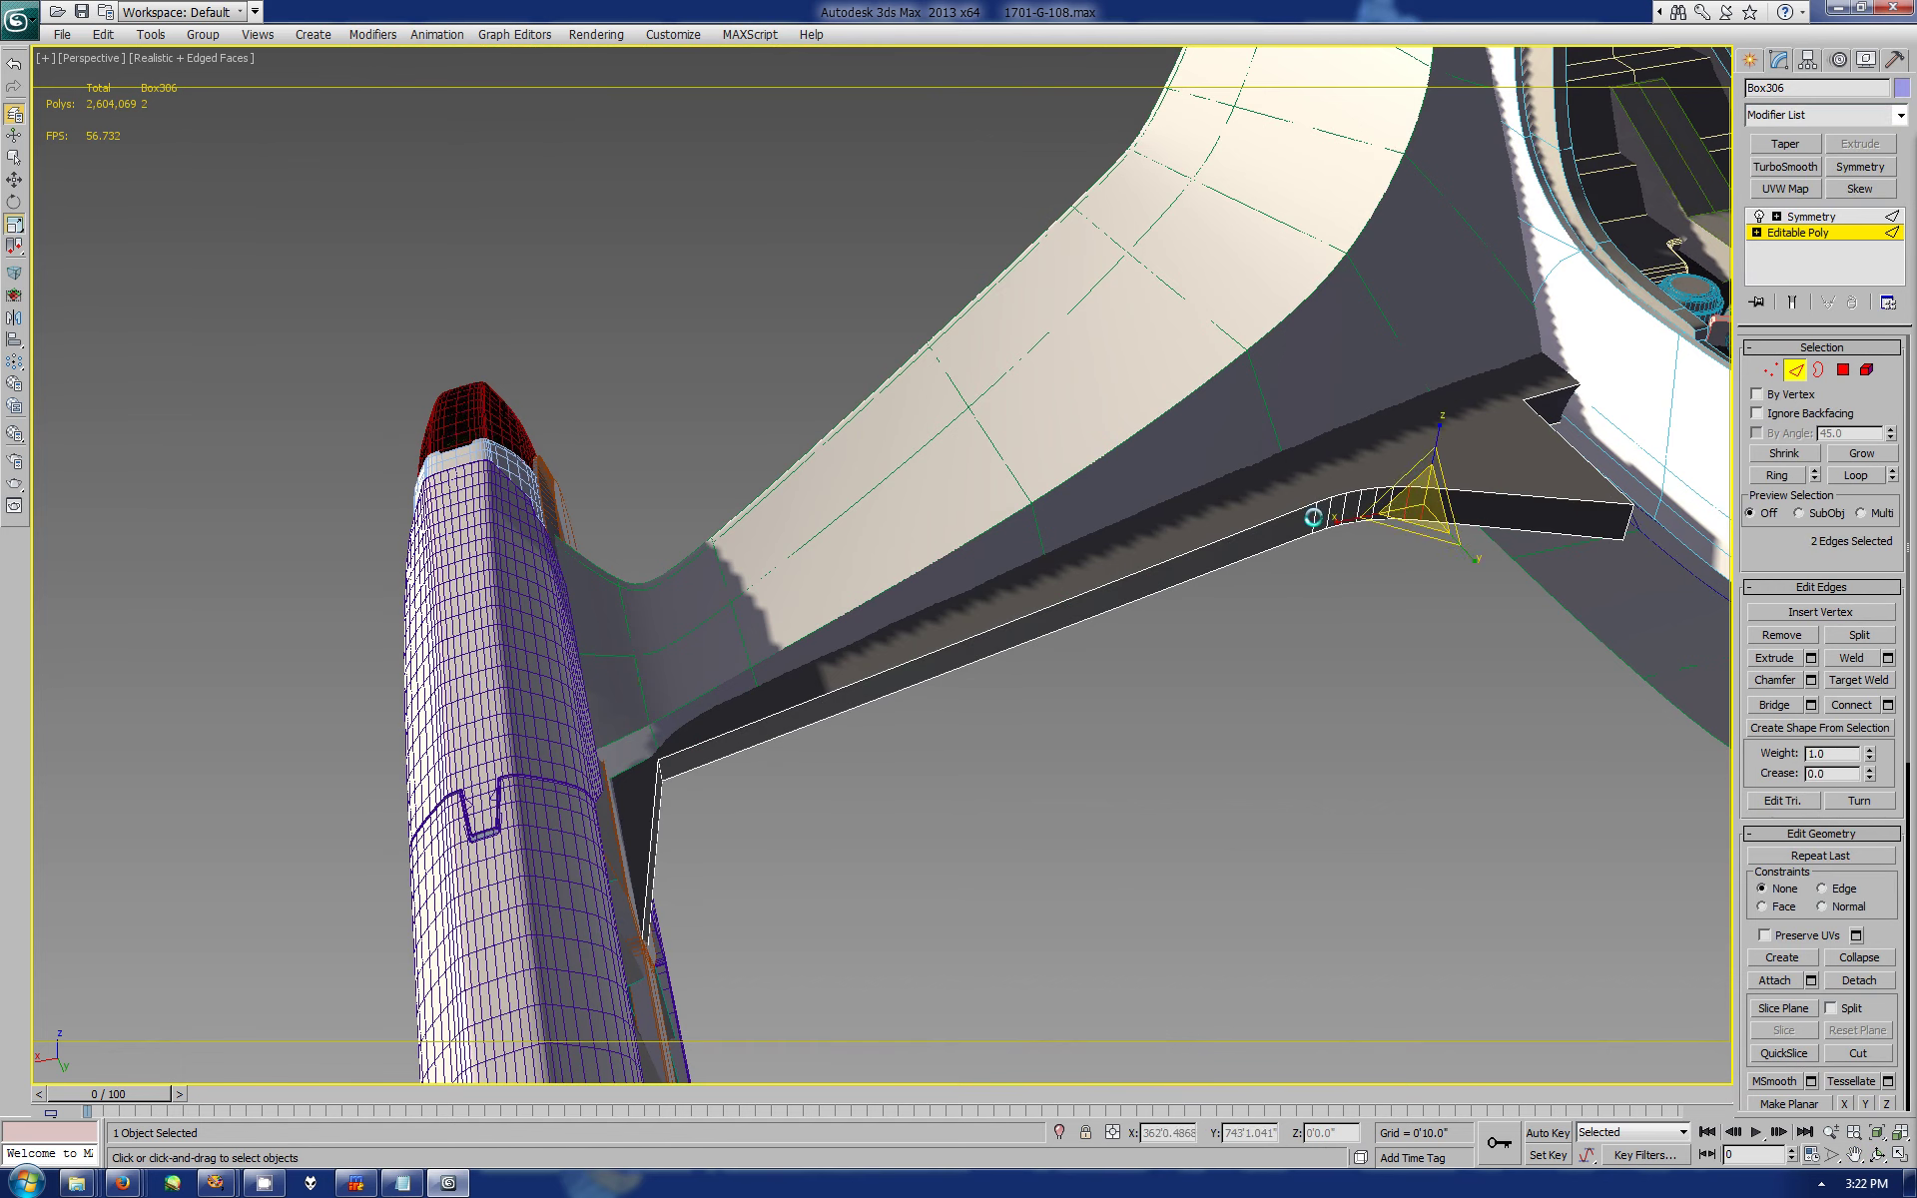
ctrl+click(1313, 517)
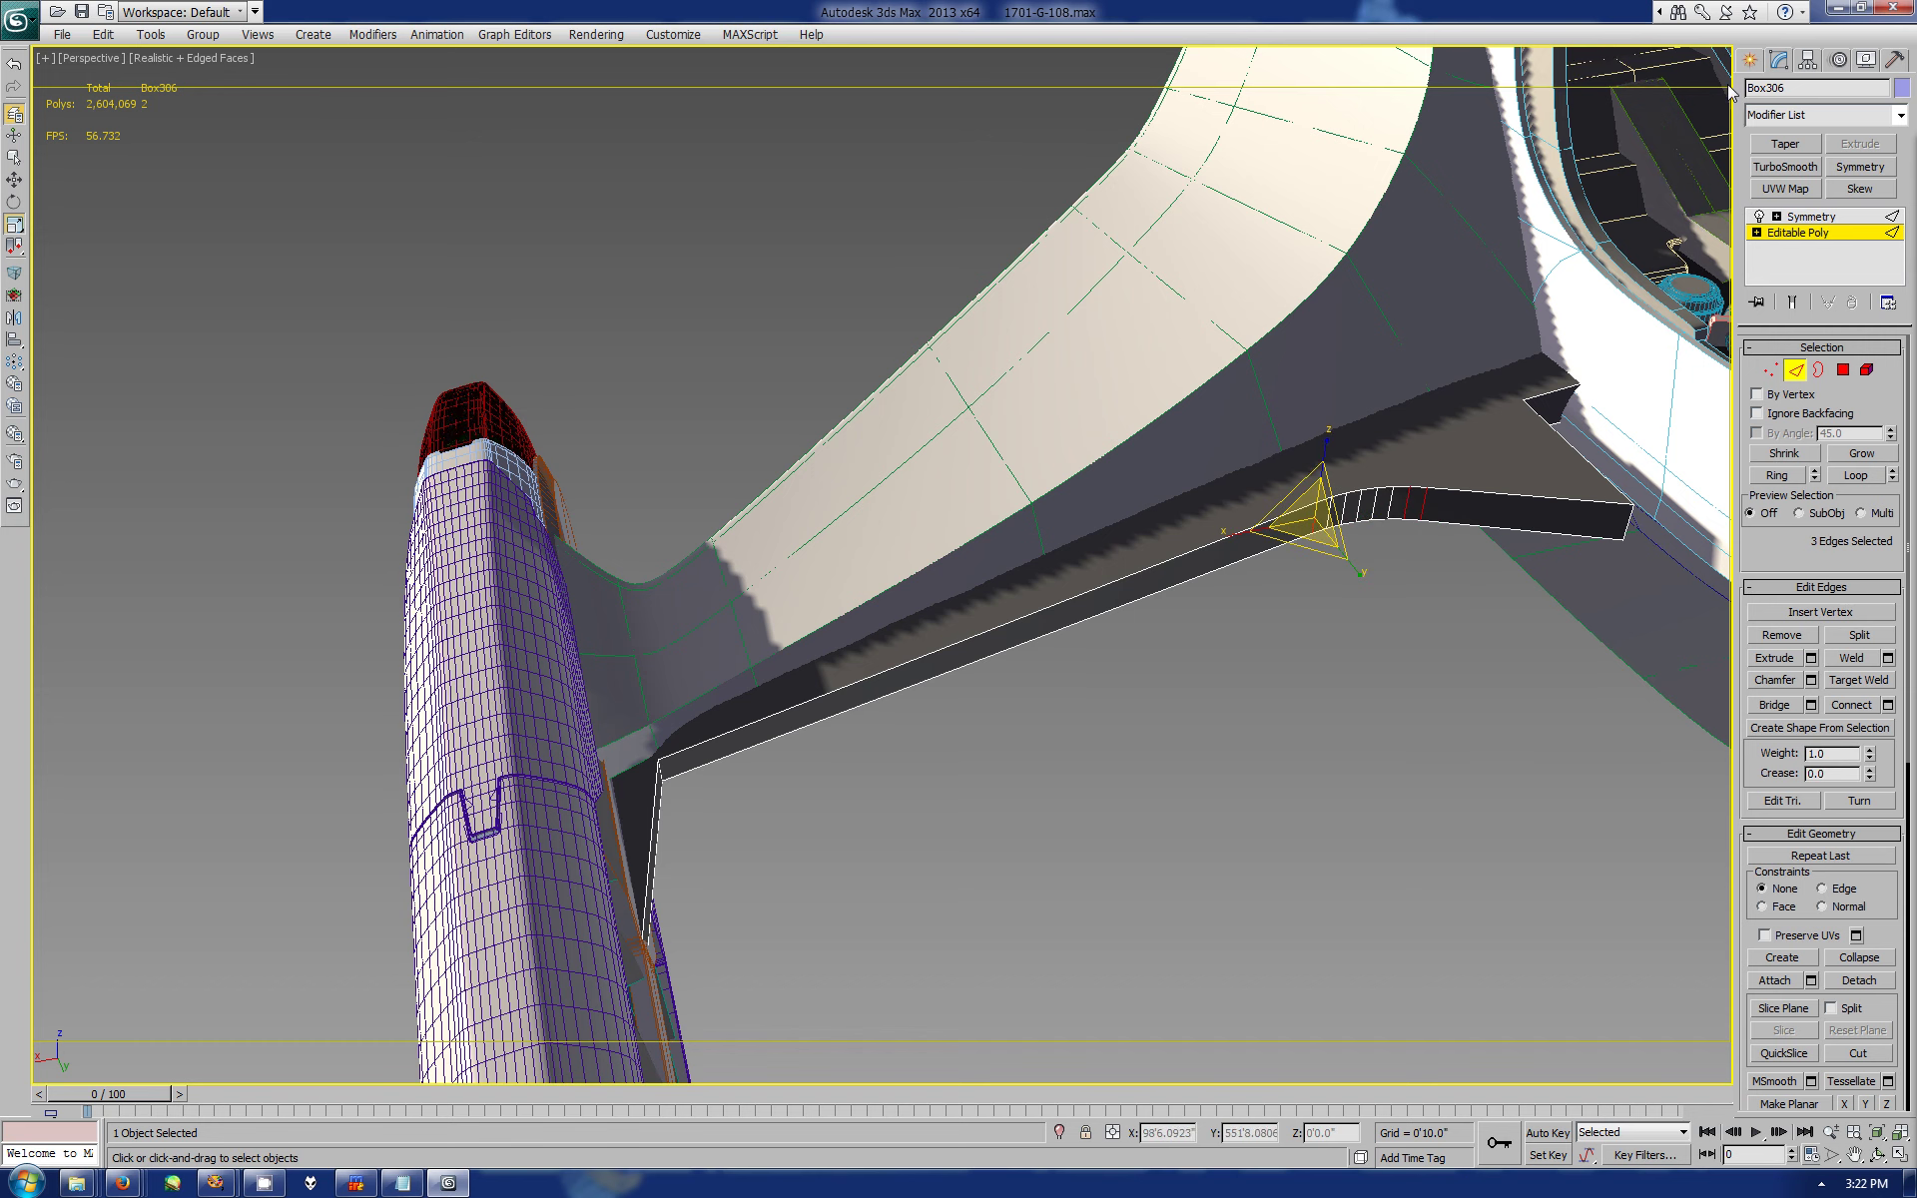
key(q)
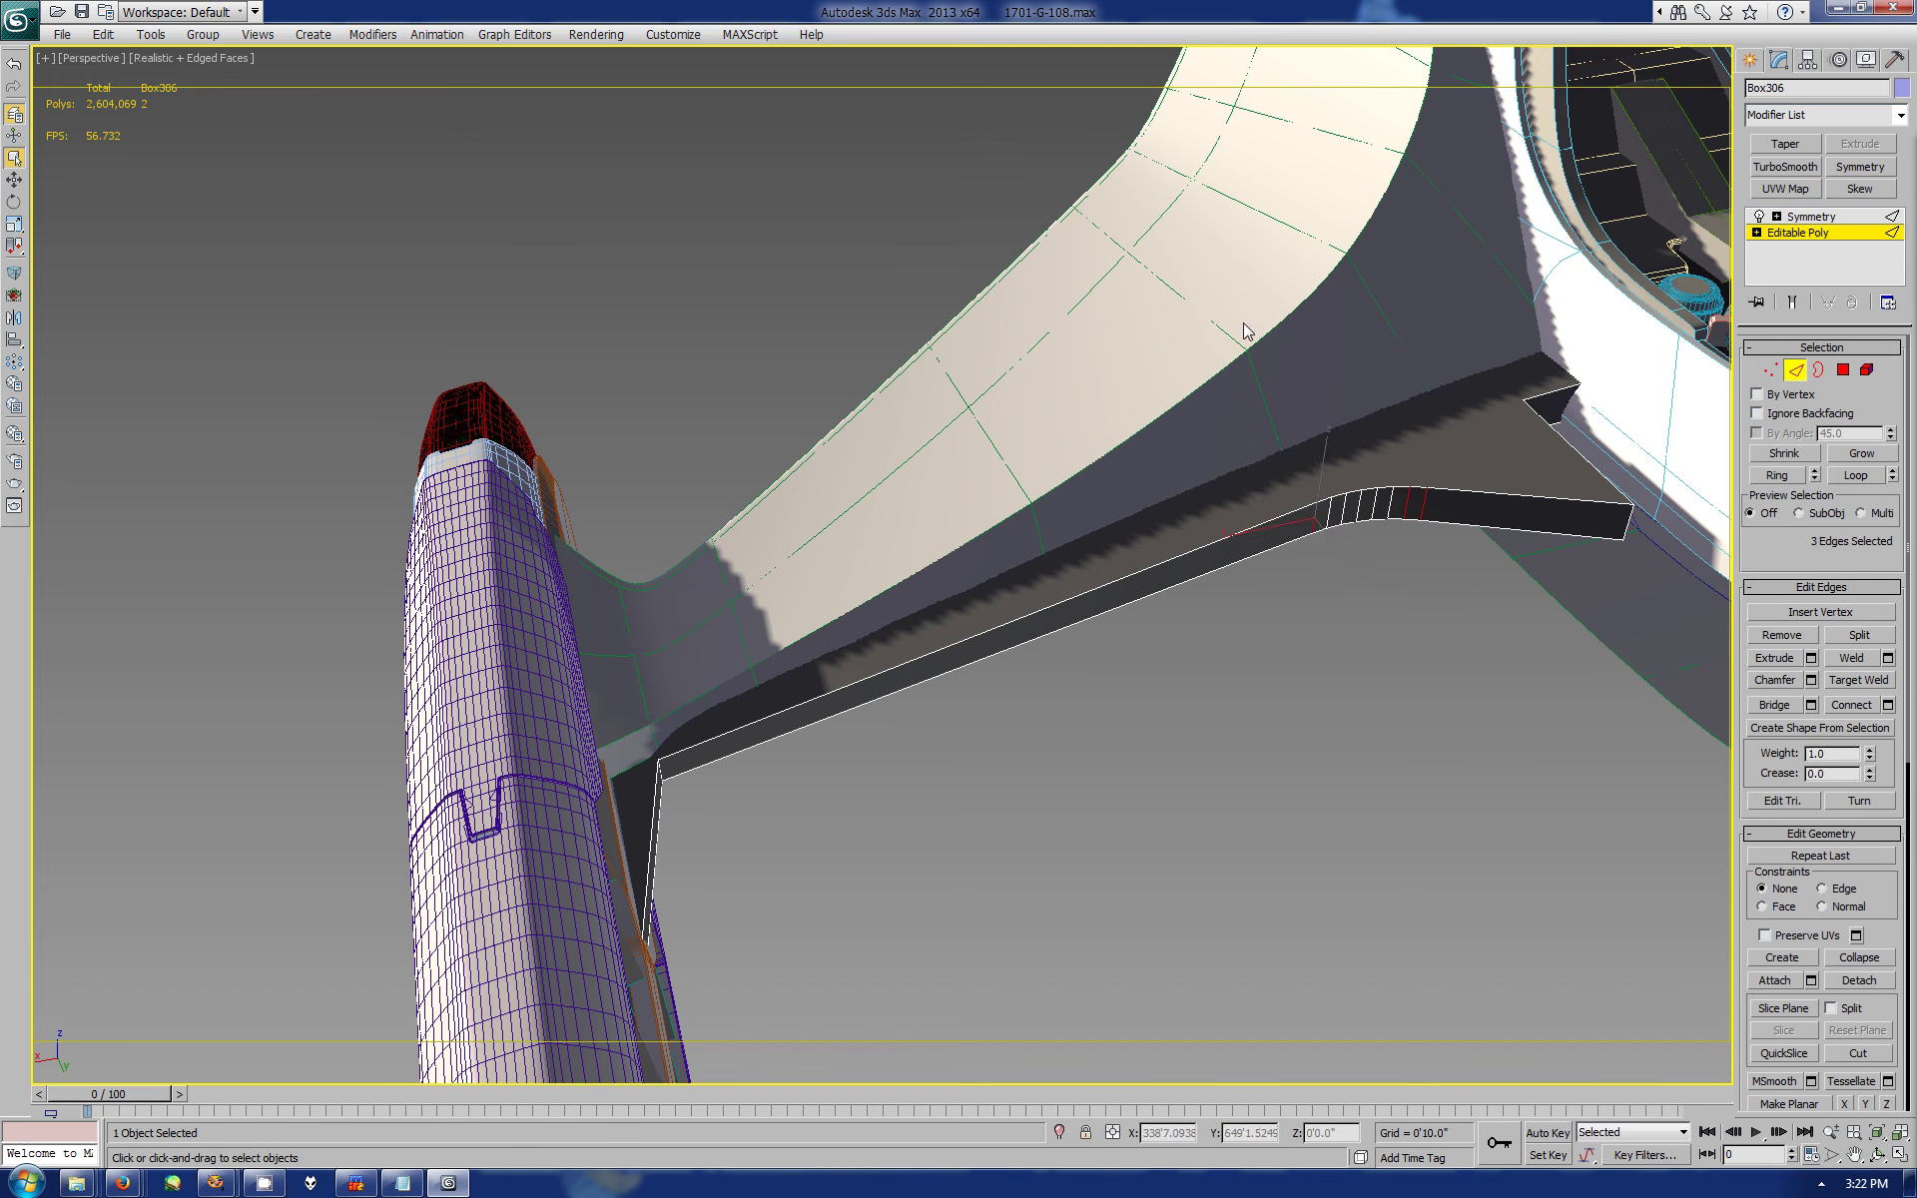
key(ctrl+BackSpace)
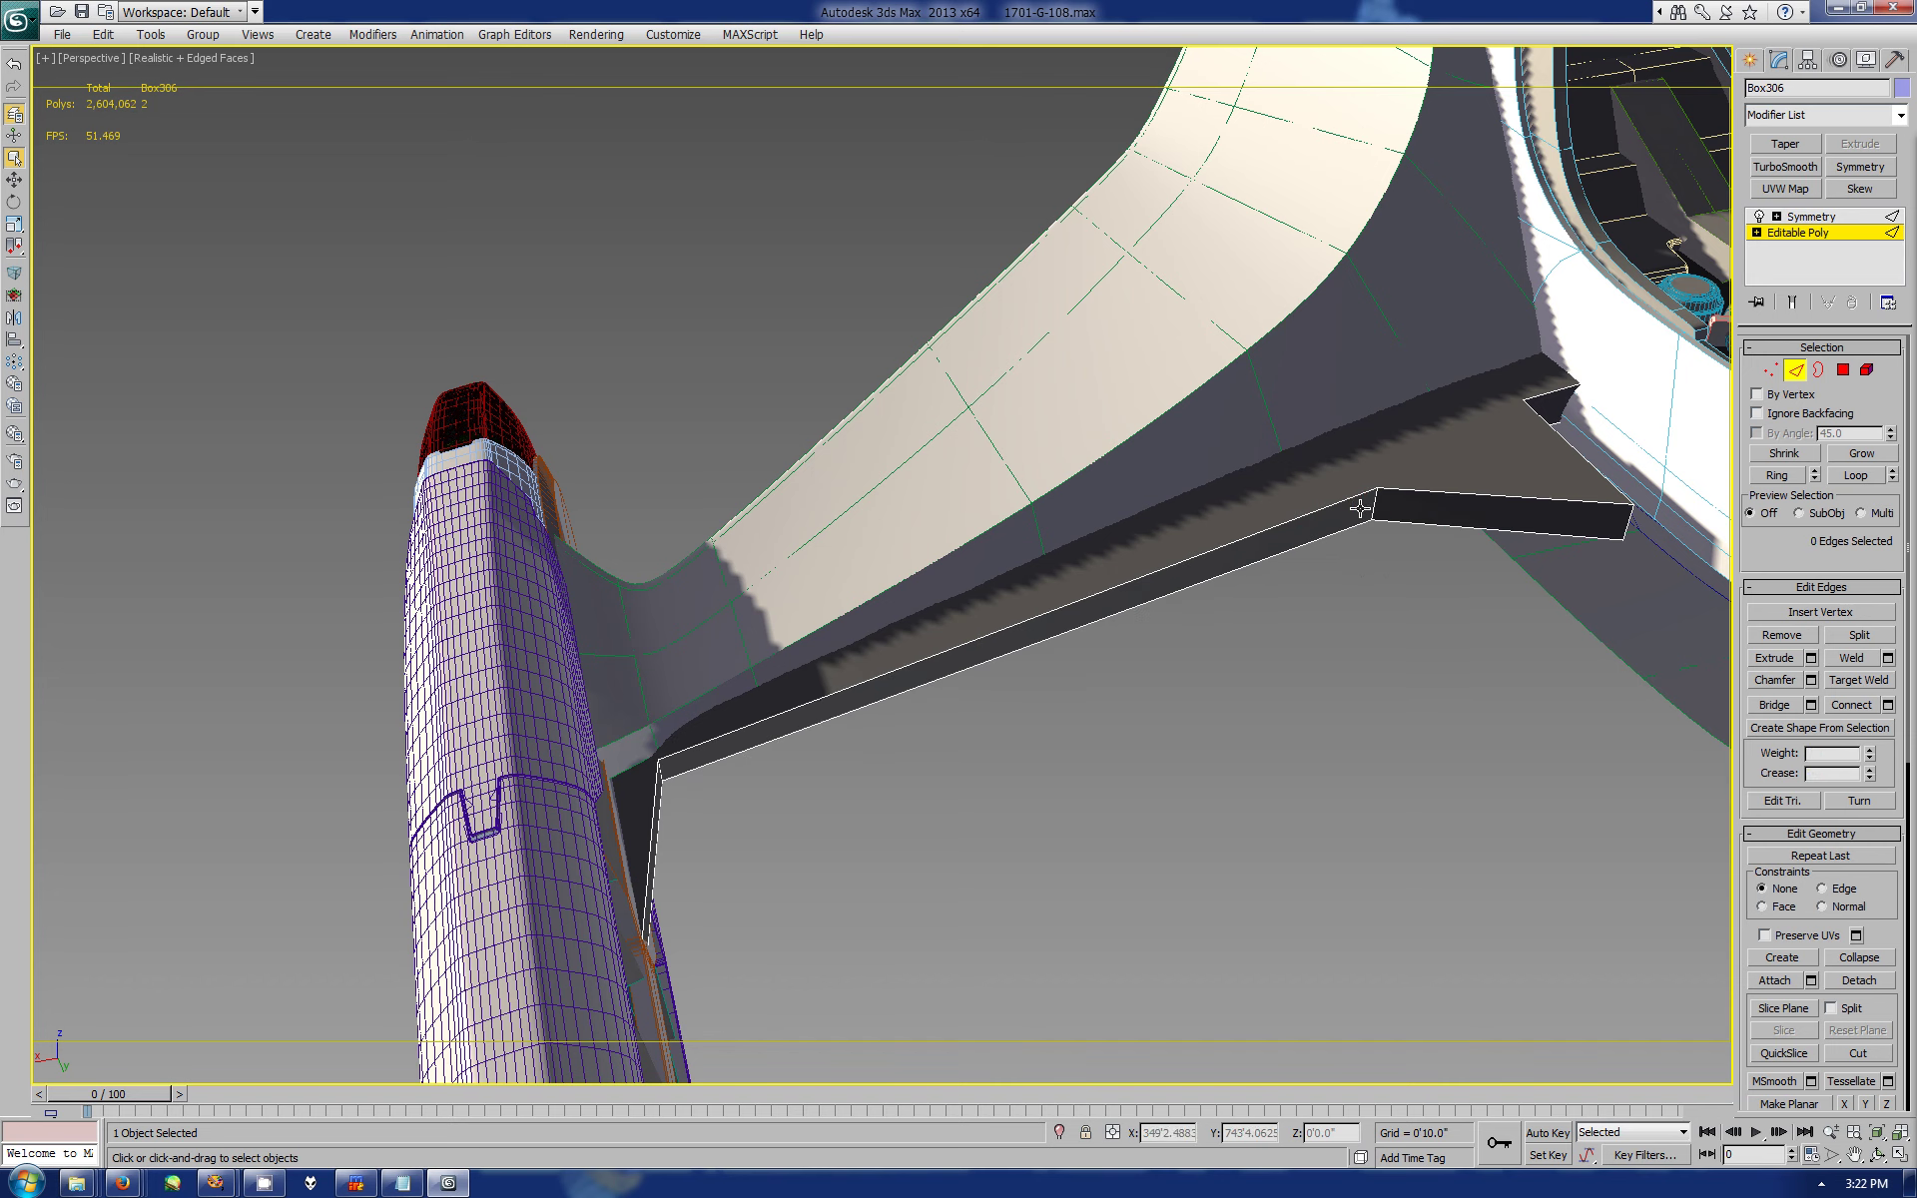
click(1373, 504)
key(w)
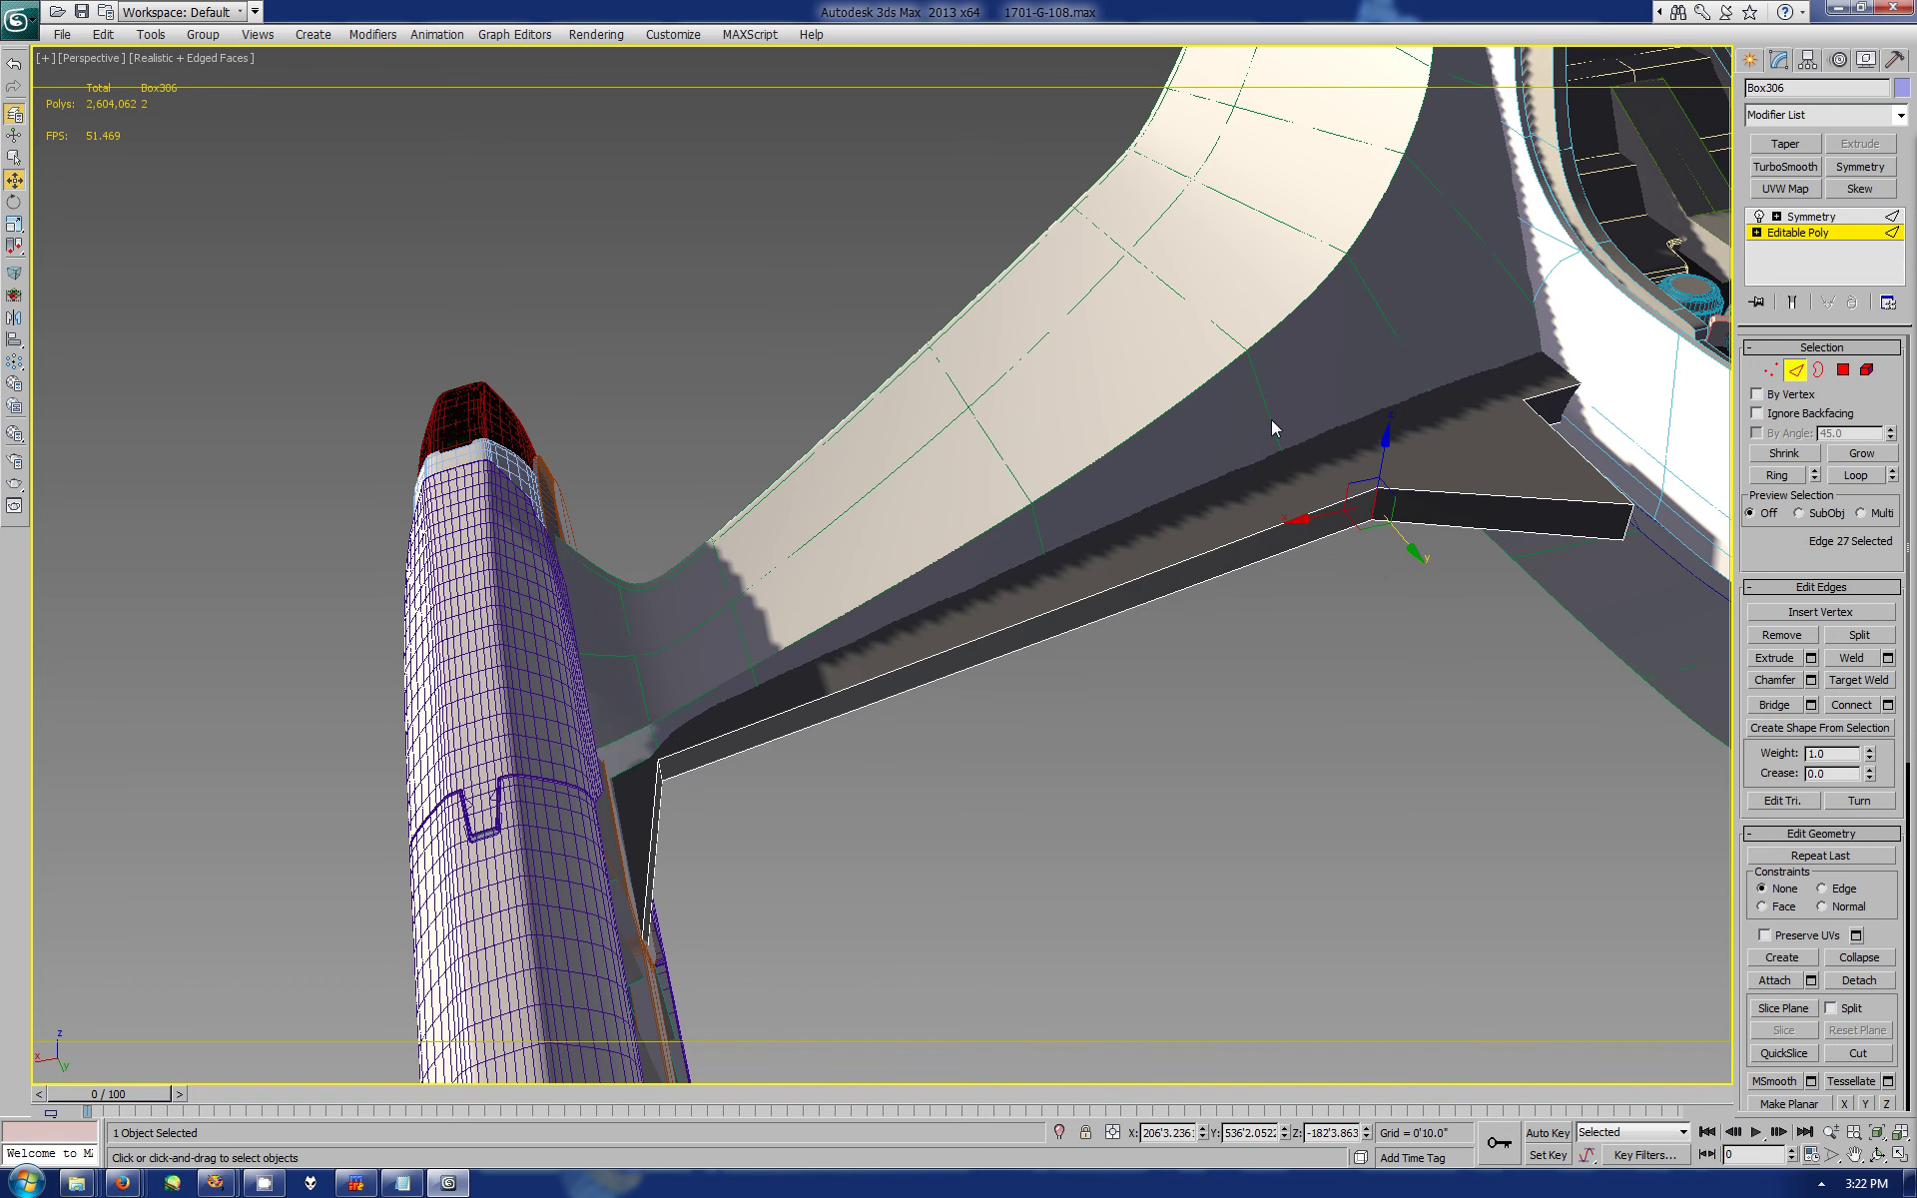
drag(1407, 539, 1353, 465)
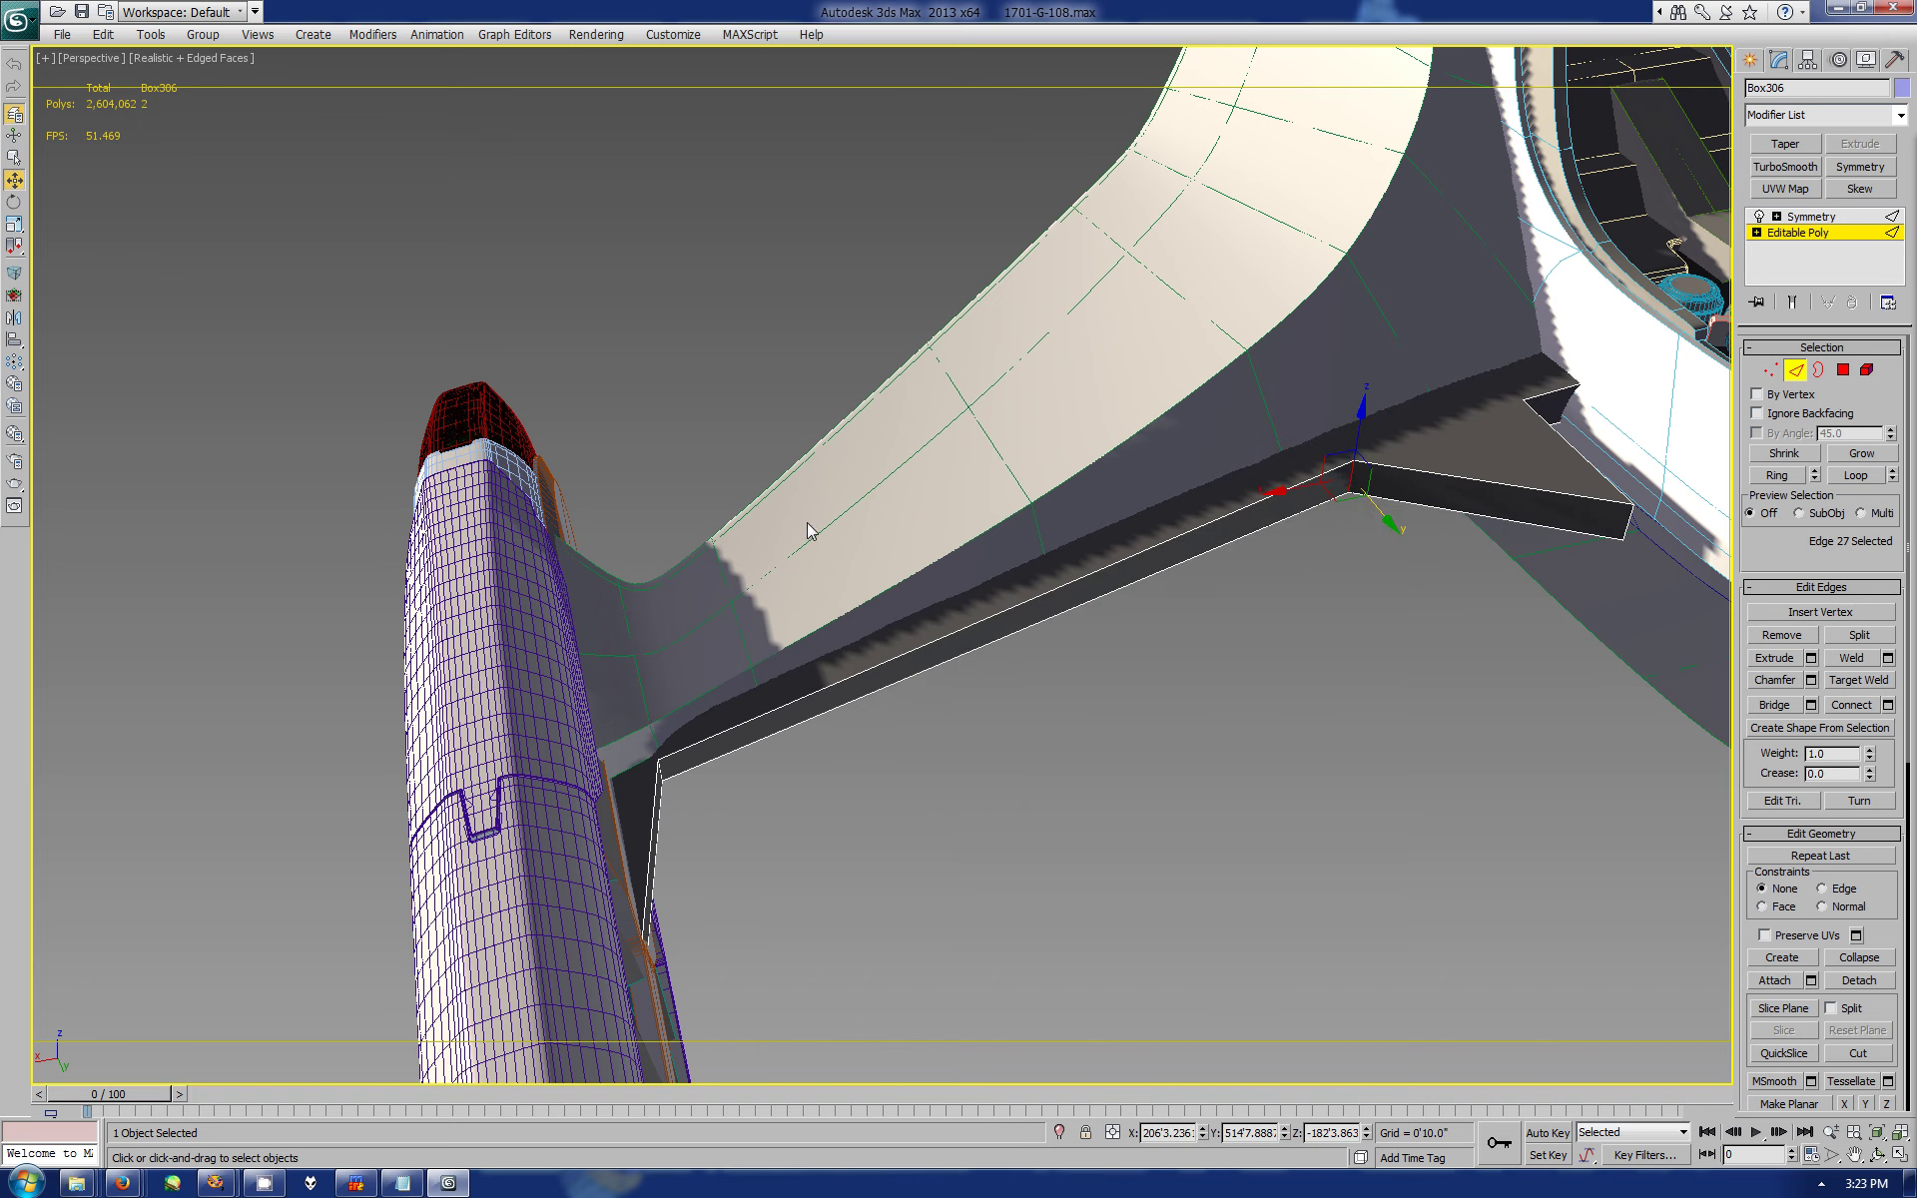
- Connect the strut's two long edges with 1 segment, then move the lower corner edge down
ctrl+click(819, 697)
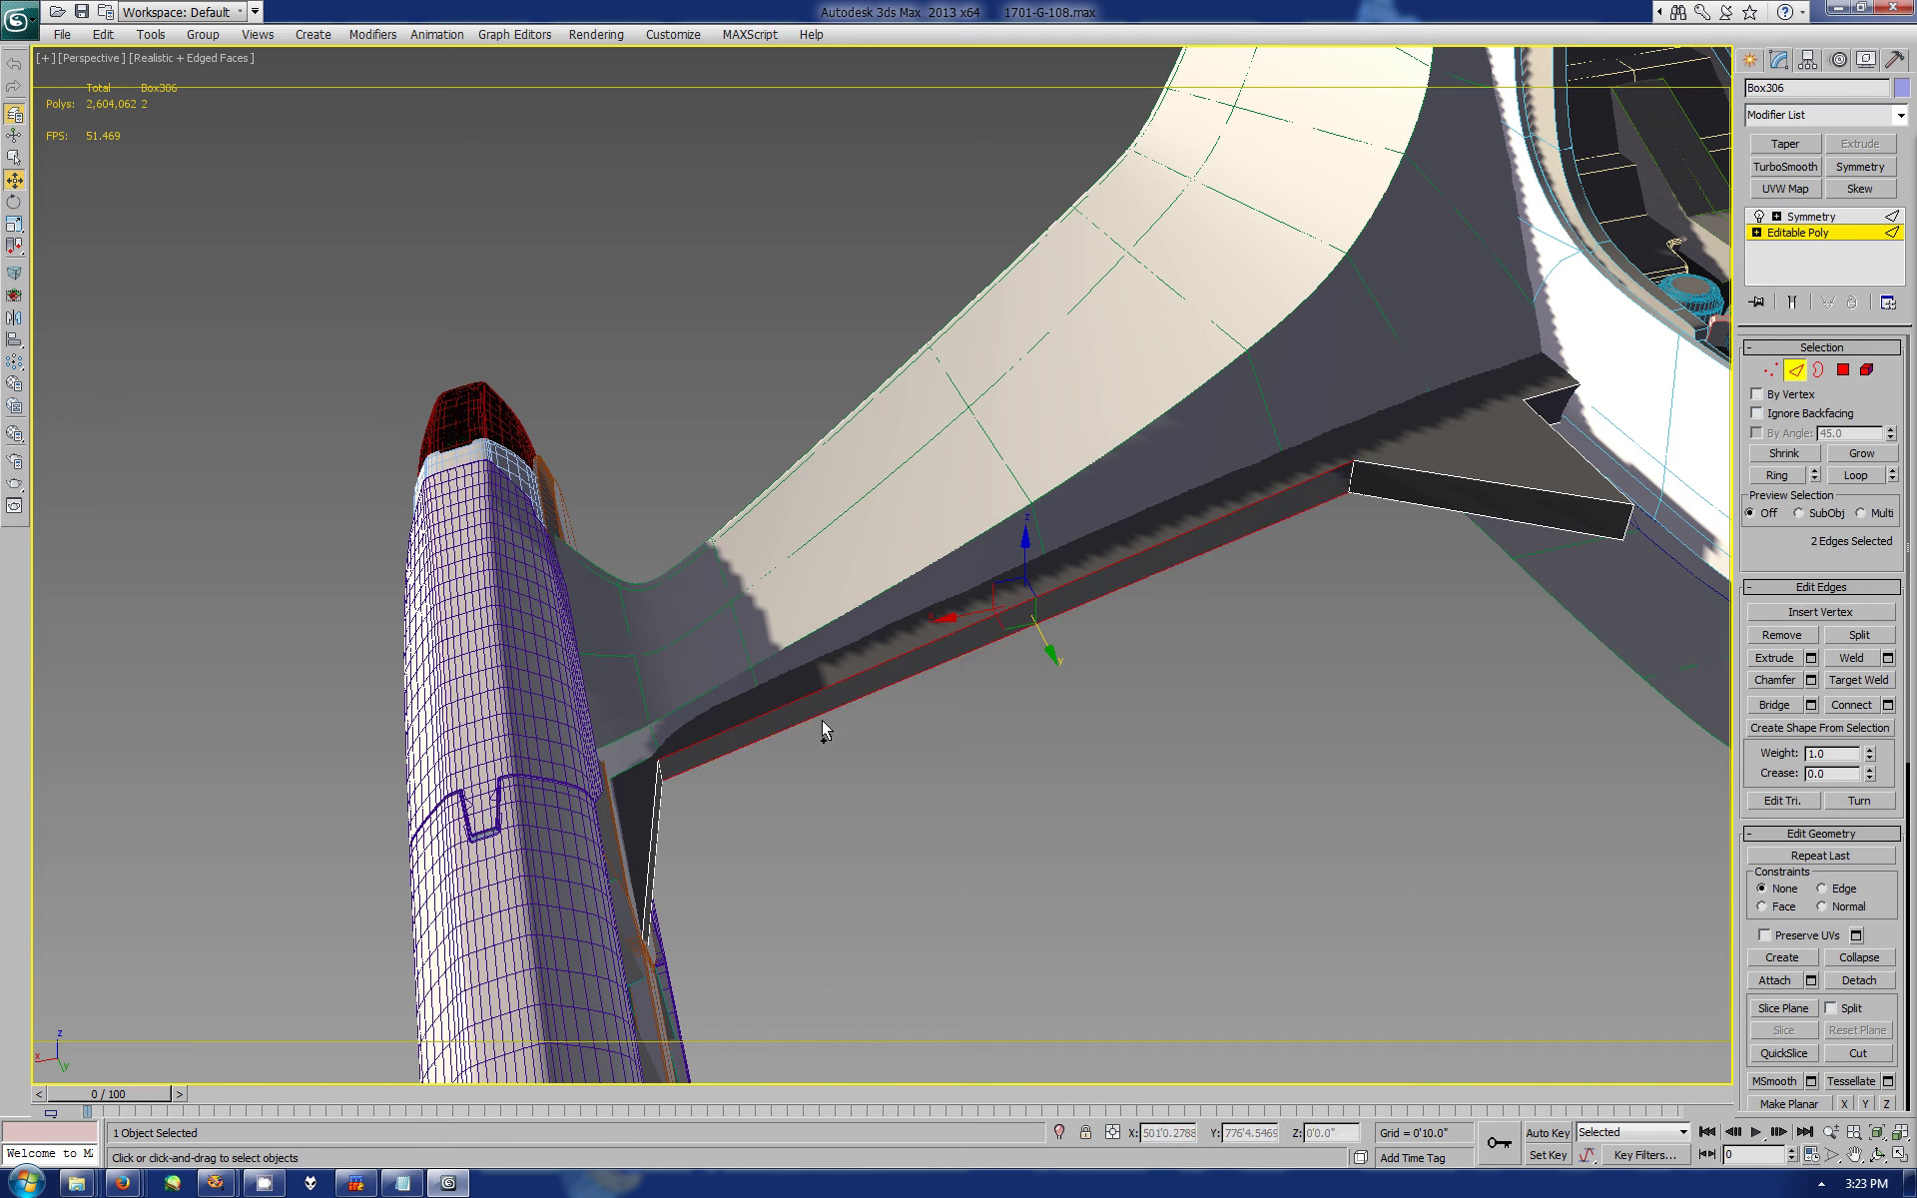
click(1887, 705)
text(1)
drag(1263, 680, 1285, 691)
drag(1381, 775, 1339, 678)
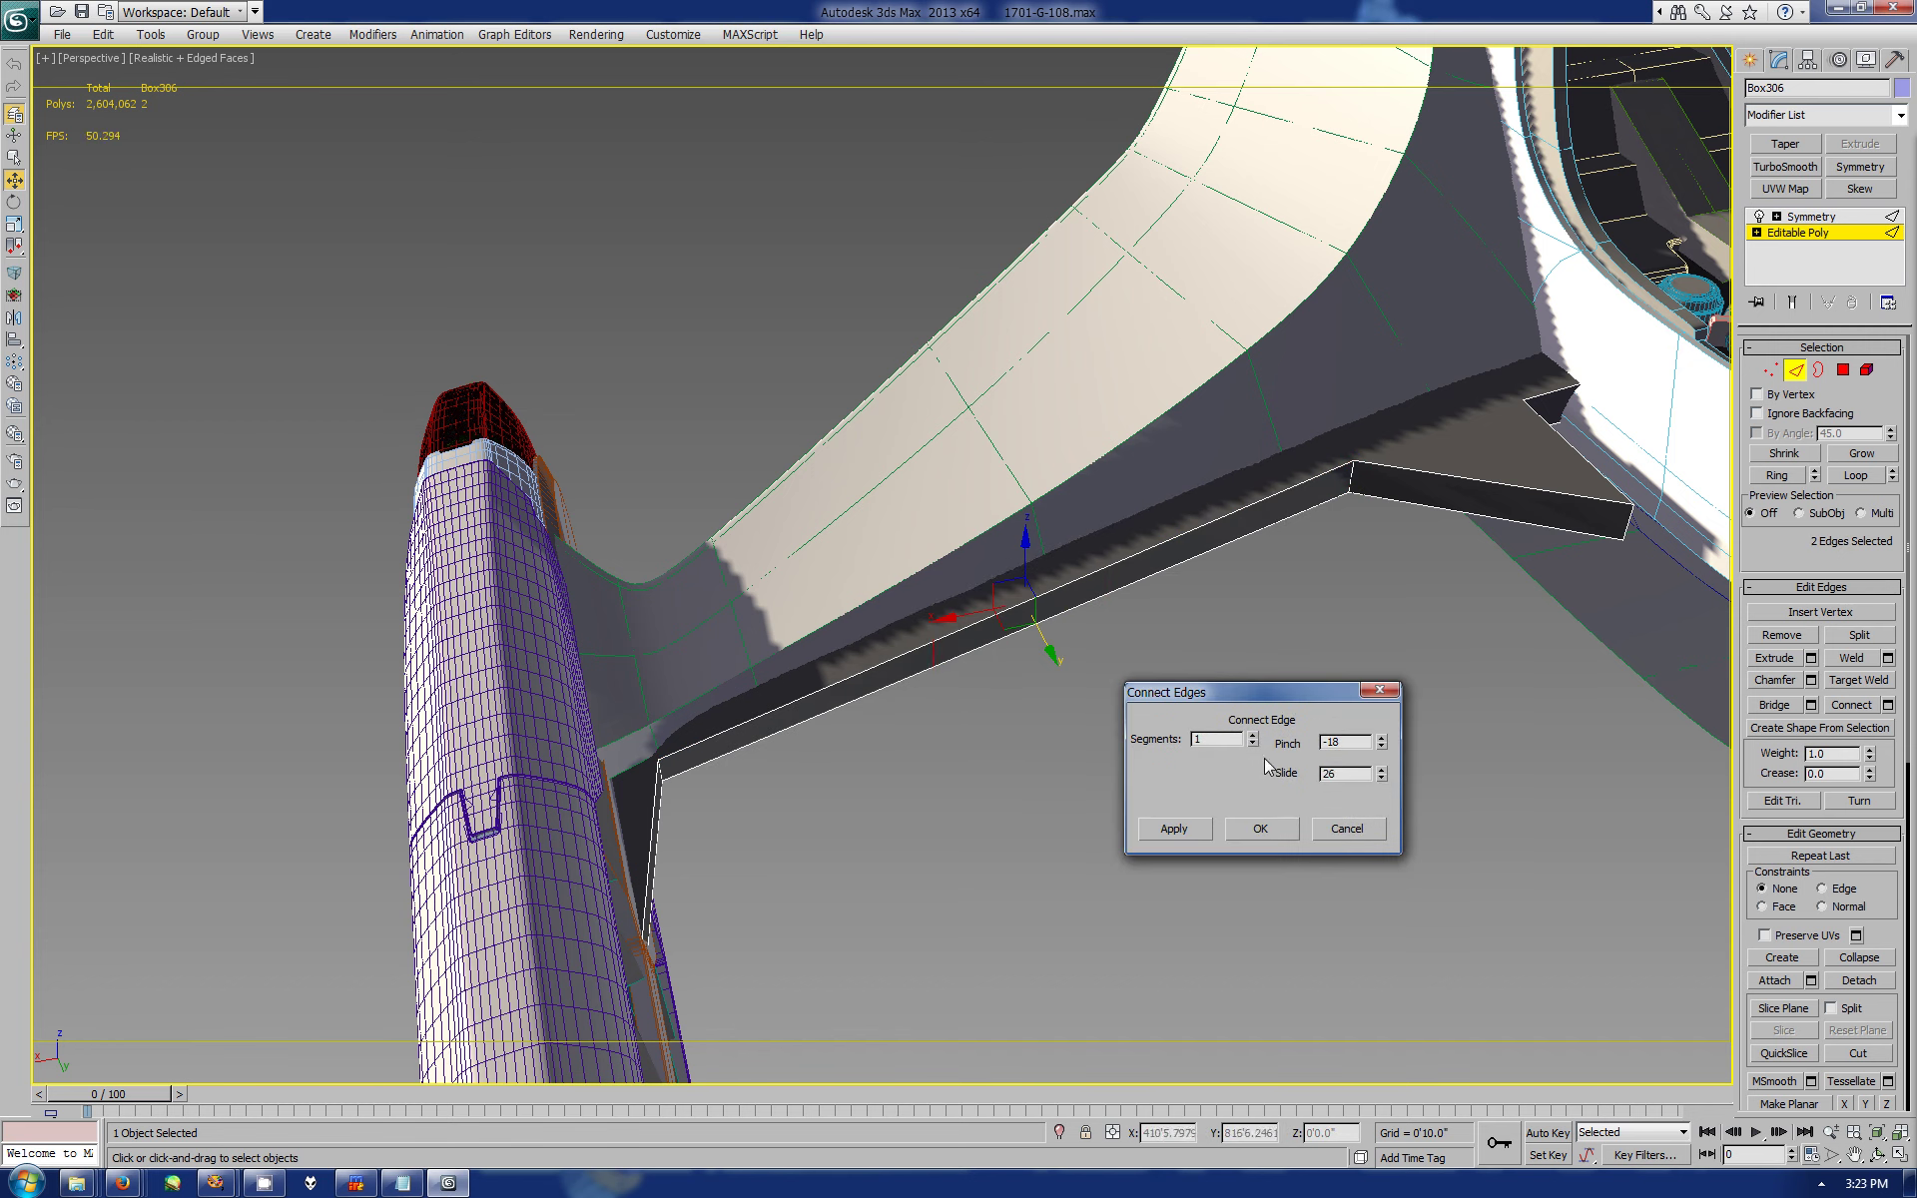
click(1266, 831)
mouse_move(650, 828)
mouse_down()
mouse_move(596, 961)
mouse_move(612, 984)
mouse_up()
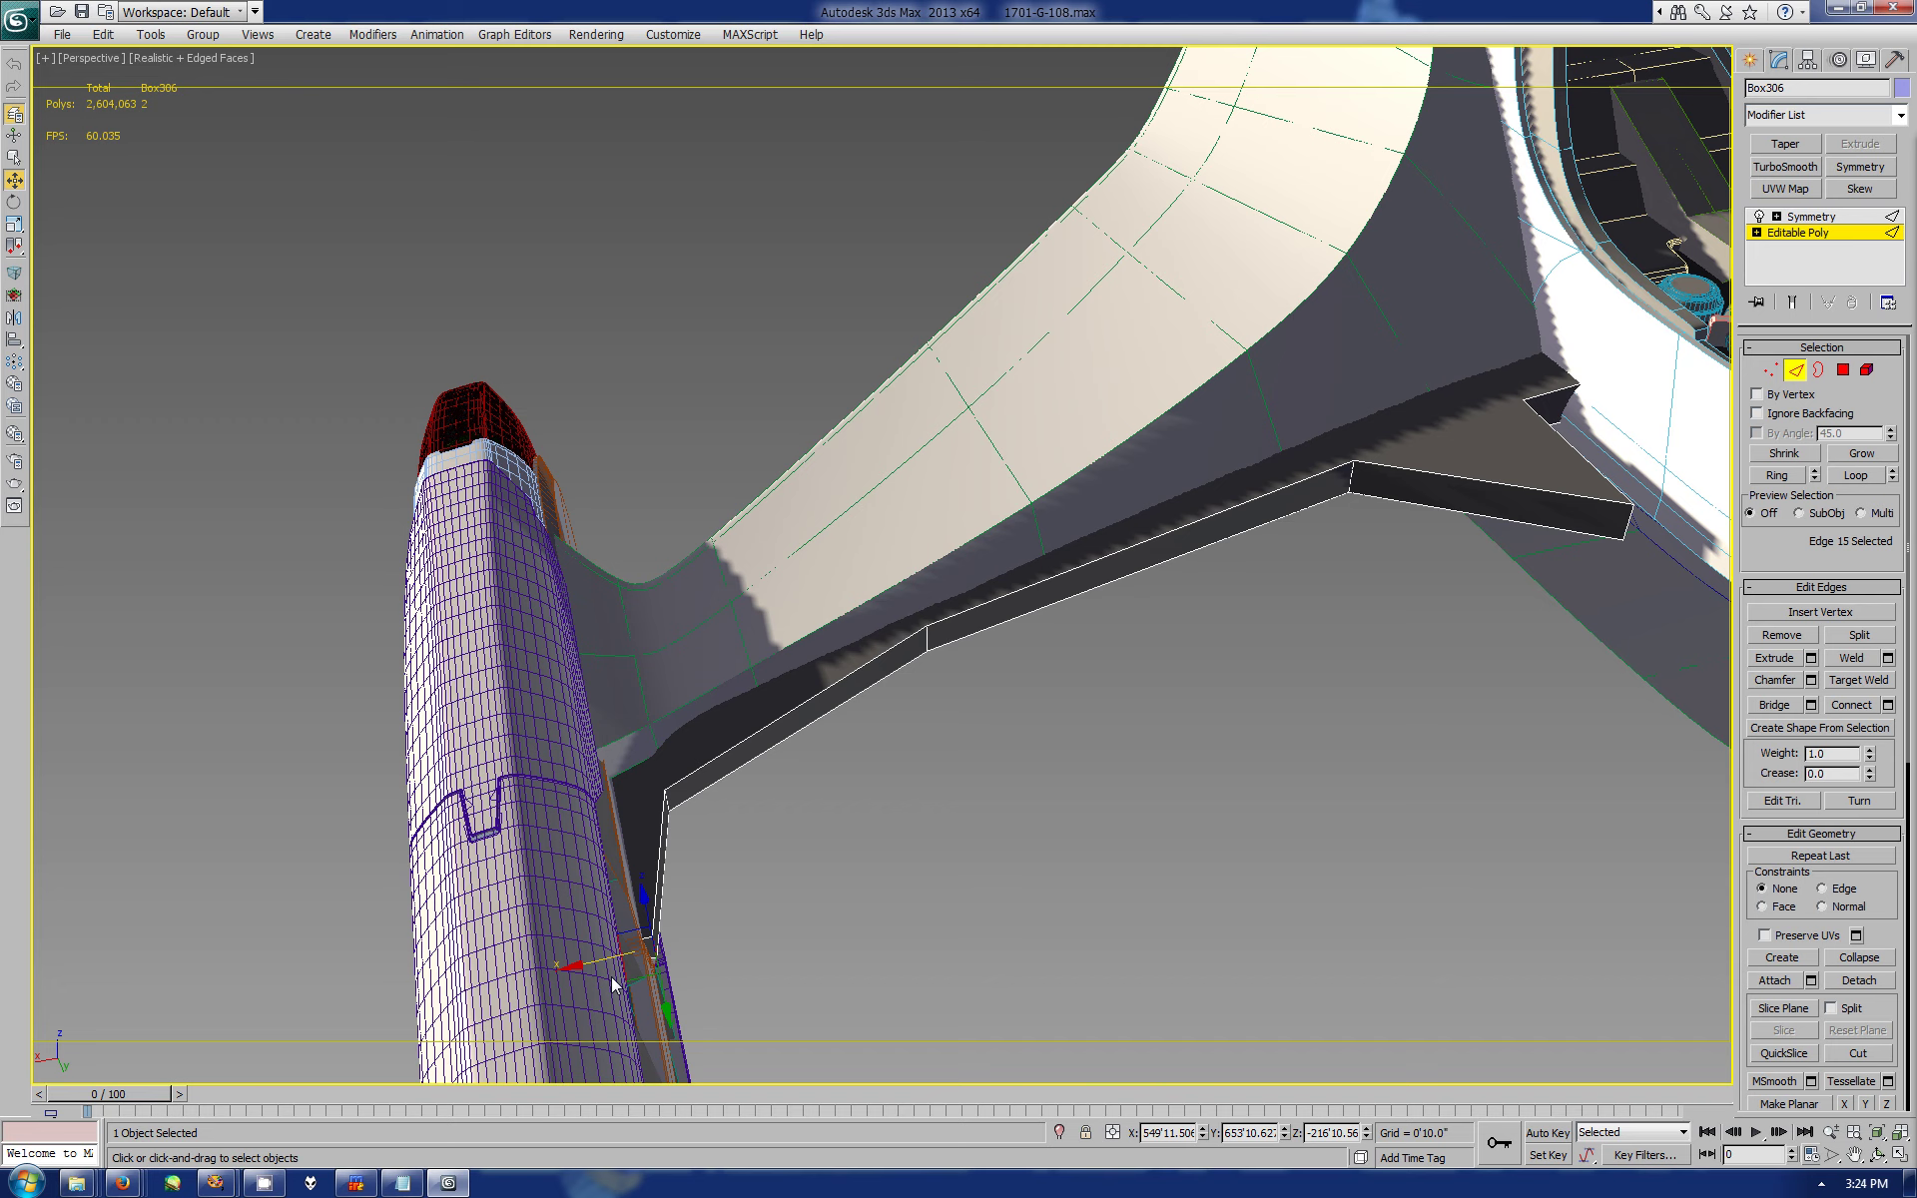
- Maximize and zoom the Front view, and try nudging the new edge's top vertex, then undo it
click(1900, 1155)
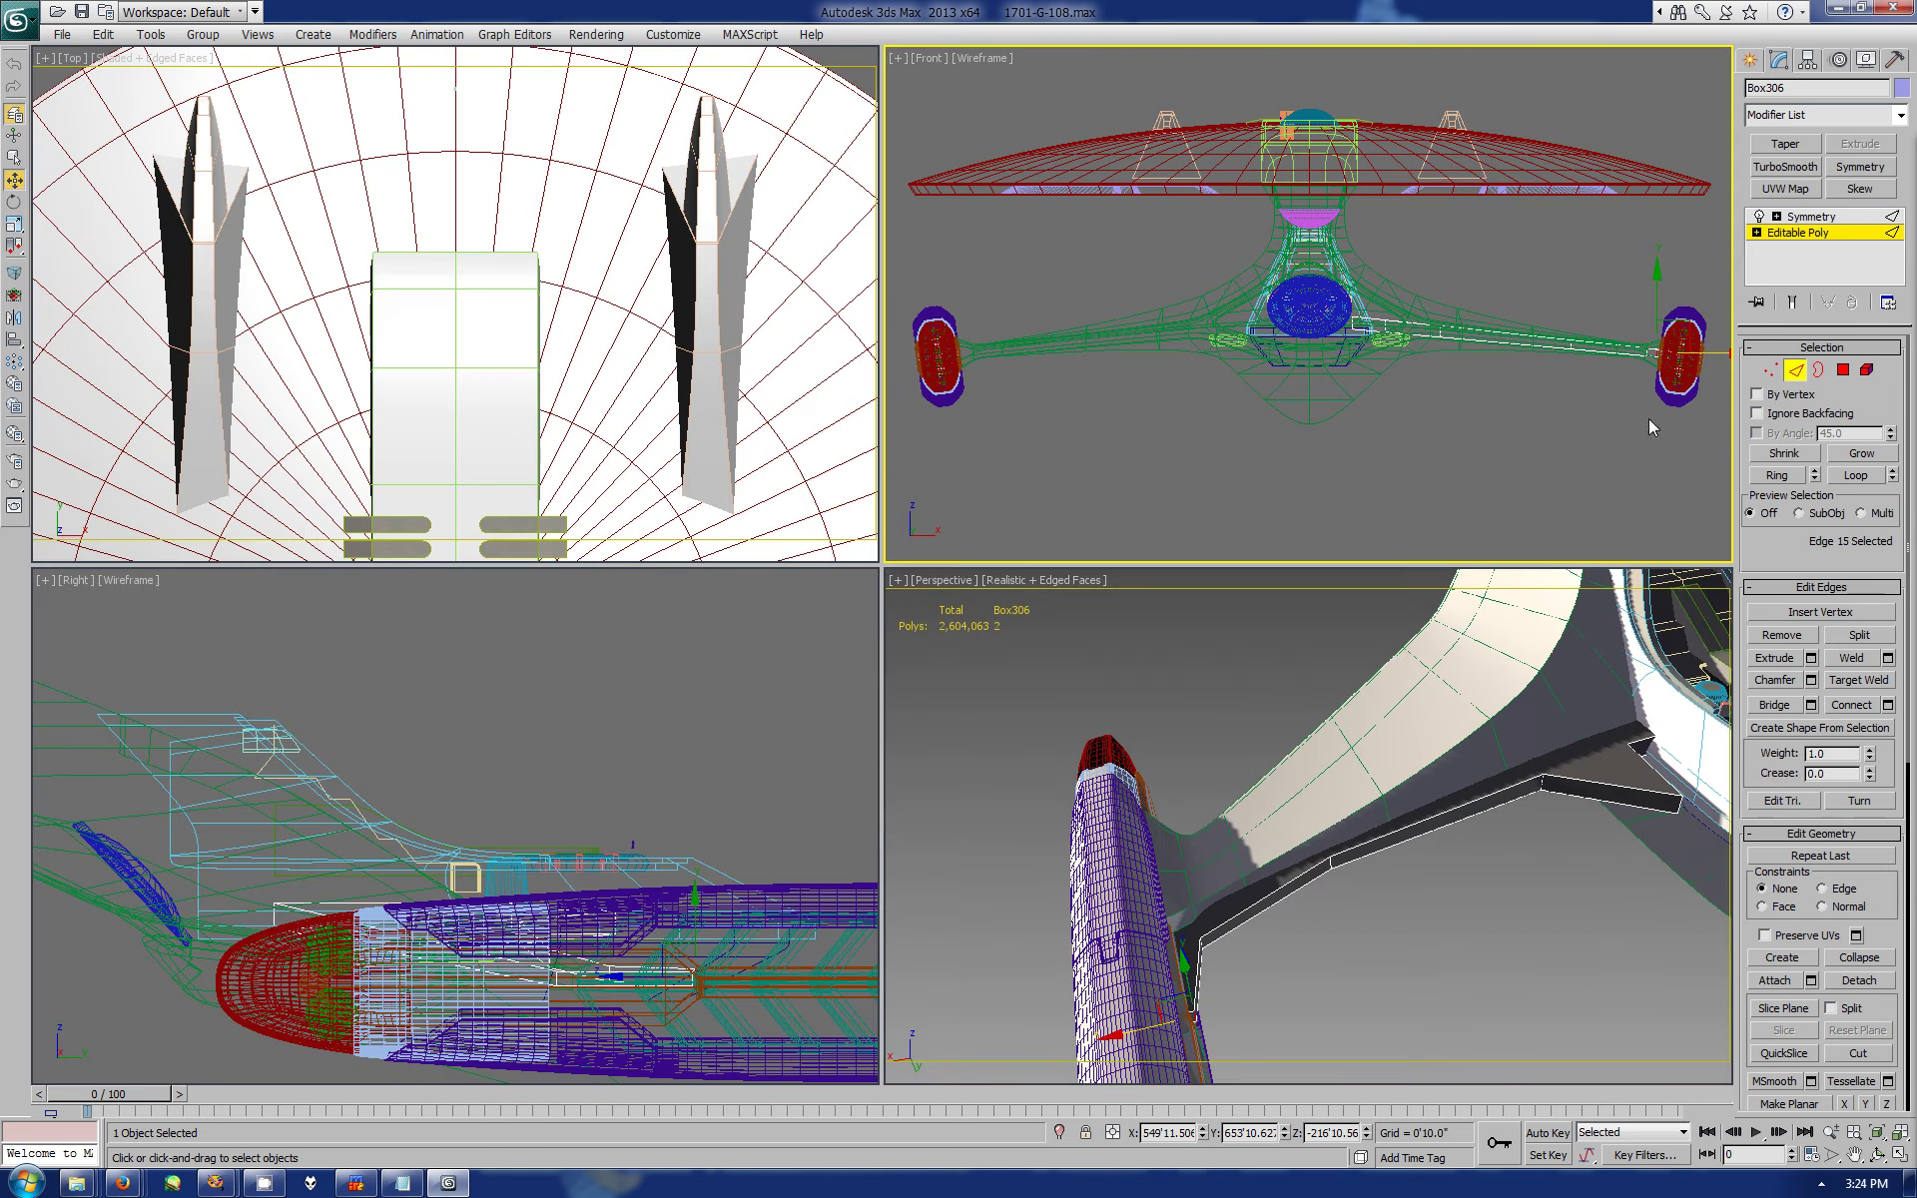
click(1900, 1155)
scroll(1198, 663, up, 5)
scroll(1236, 646, up, 3)
scroll(1189, 688, up, 3)
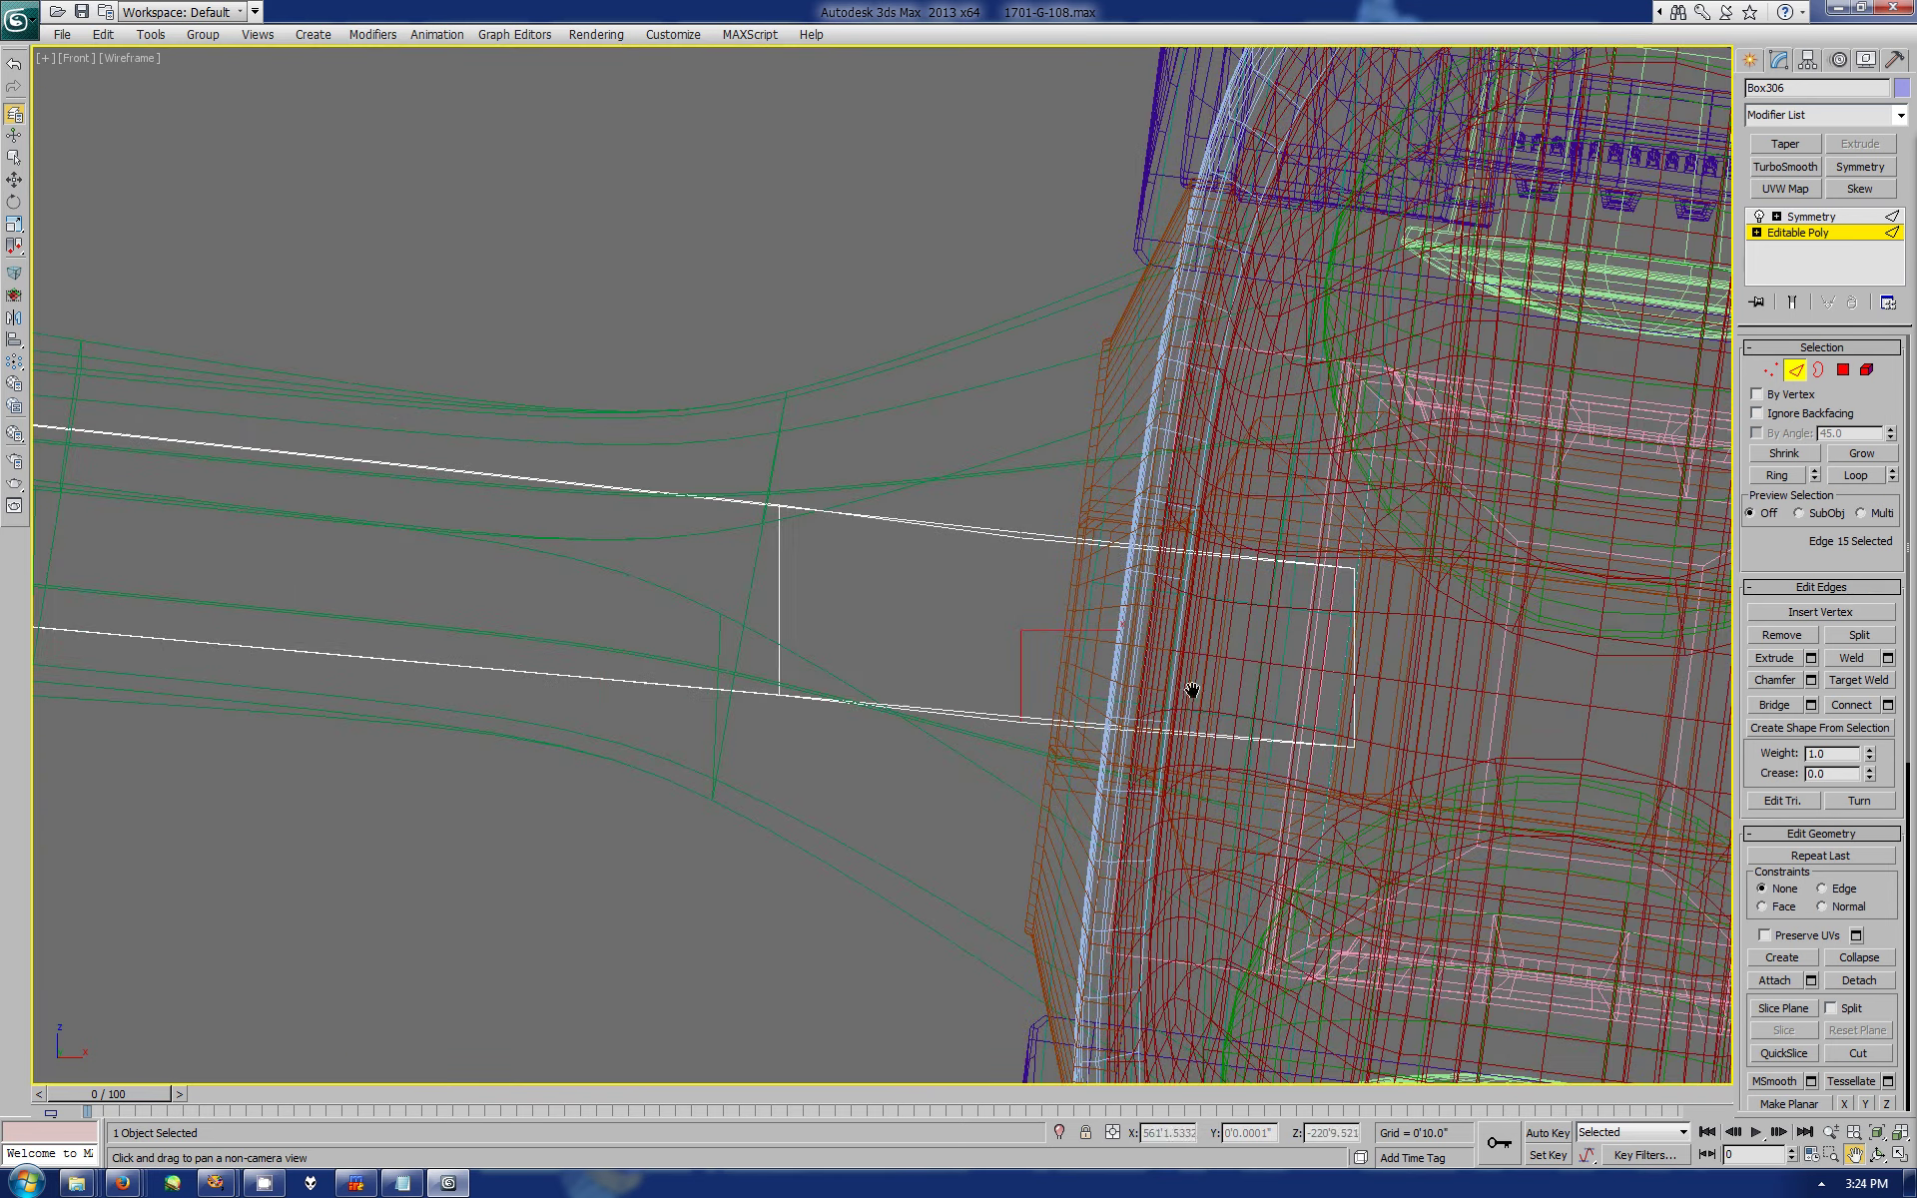
scroll(1139, 638, up, 2)
key(1)
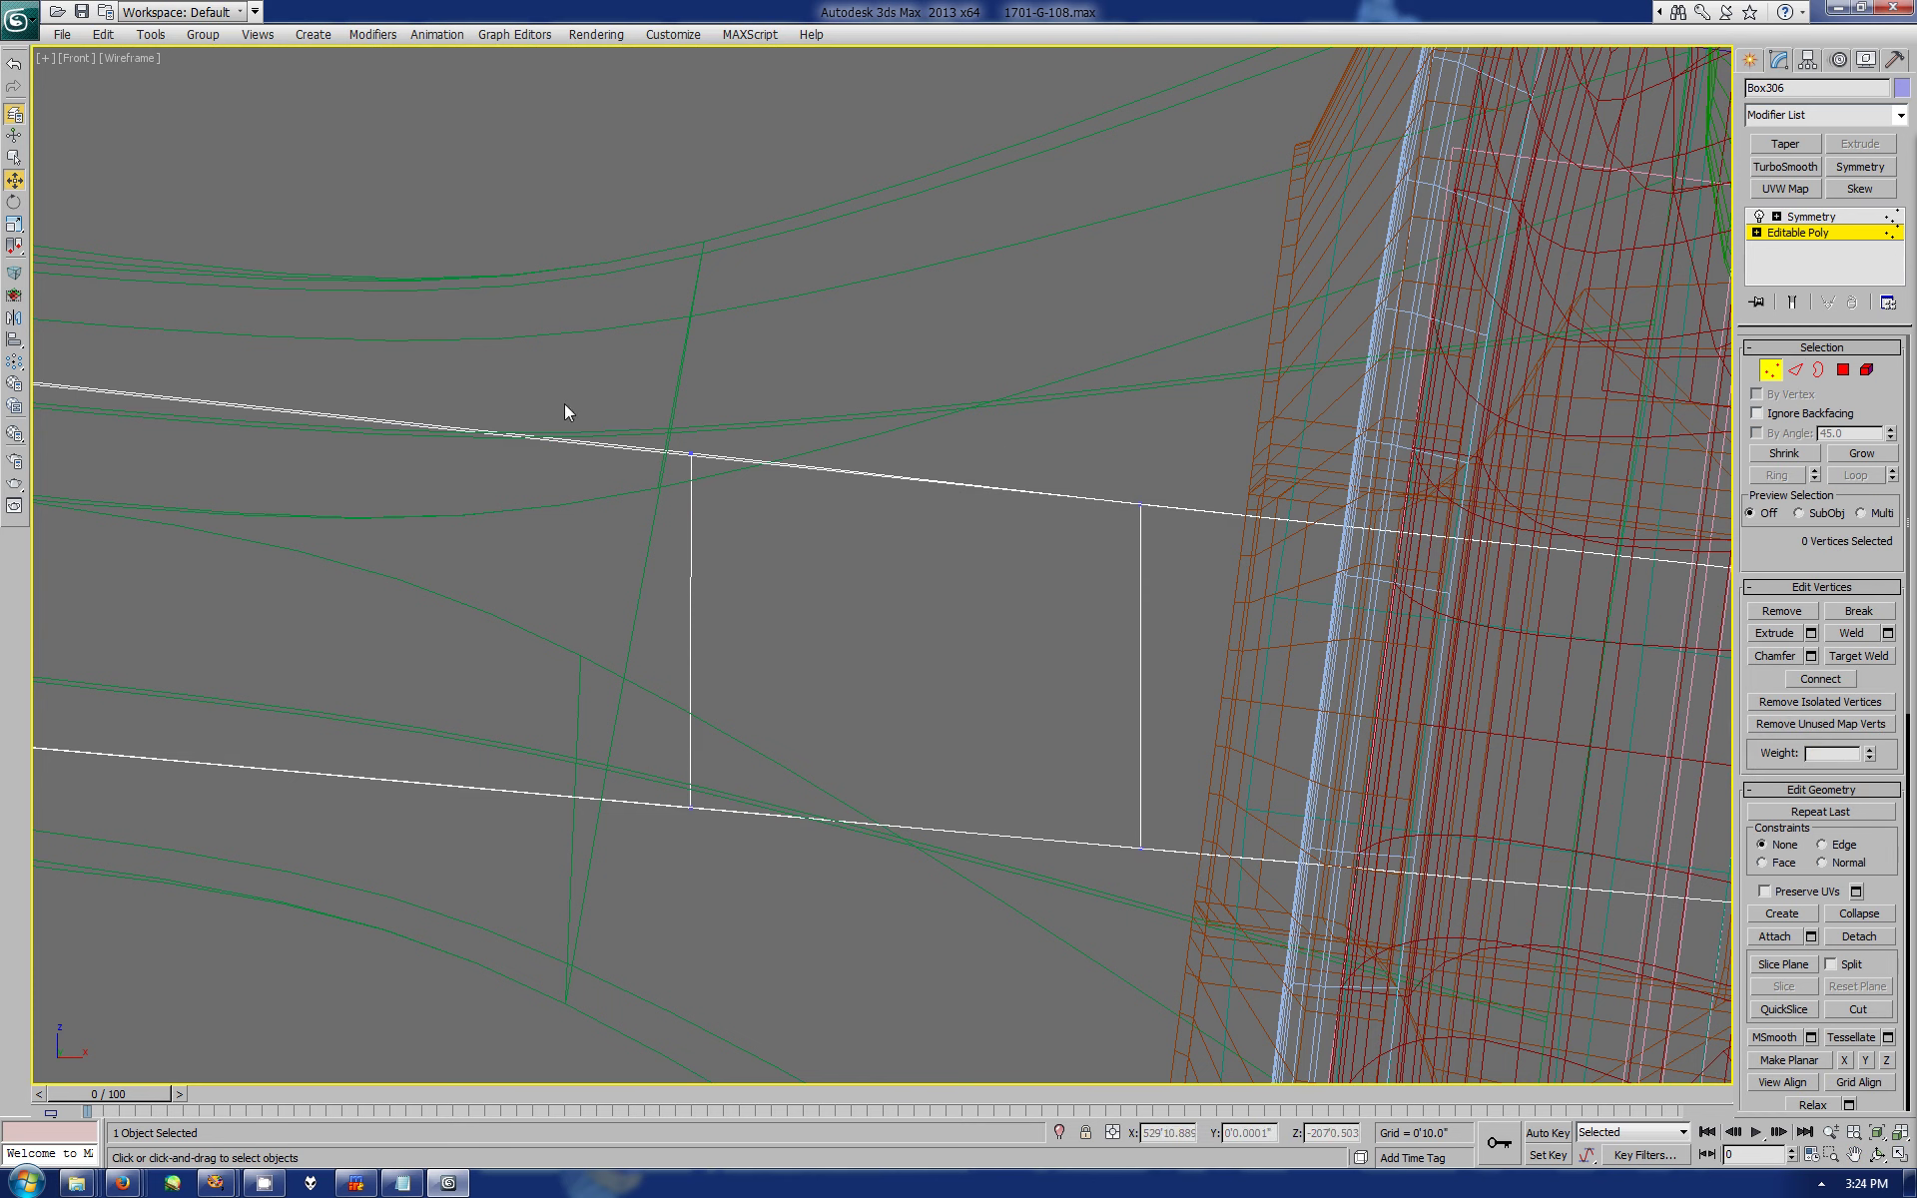
click(690, 455)
drag(689, 401, 688, 401)
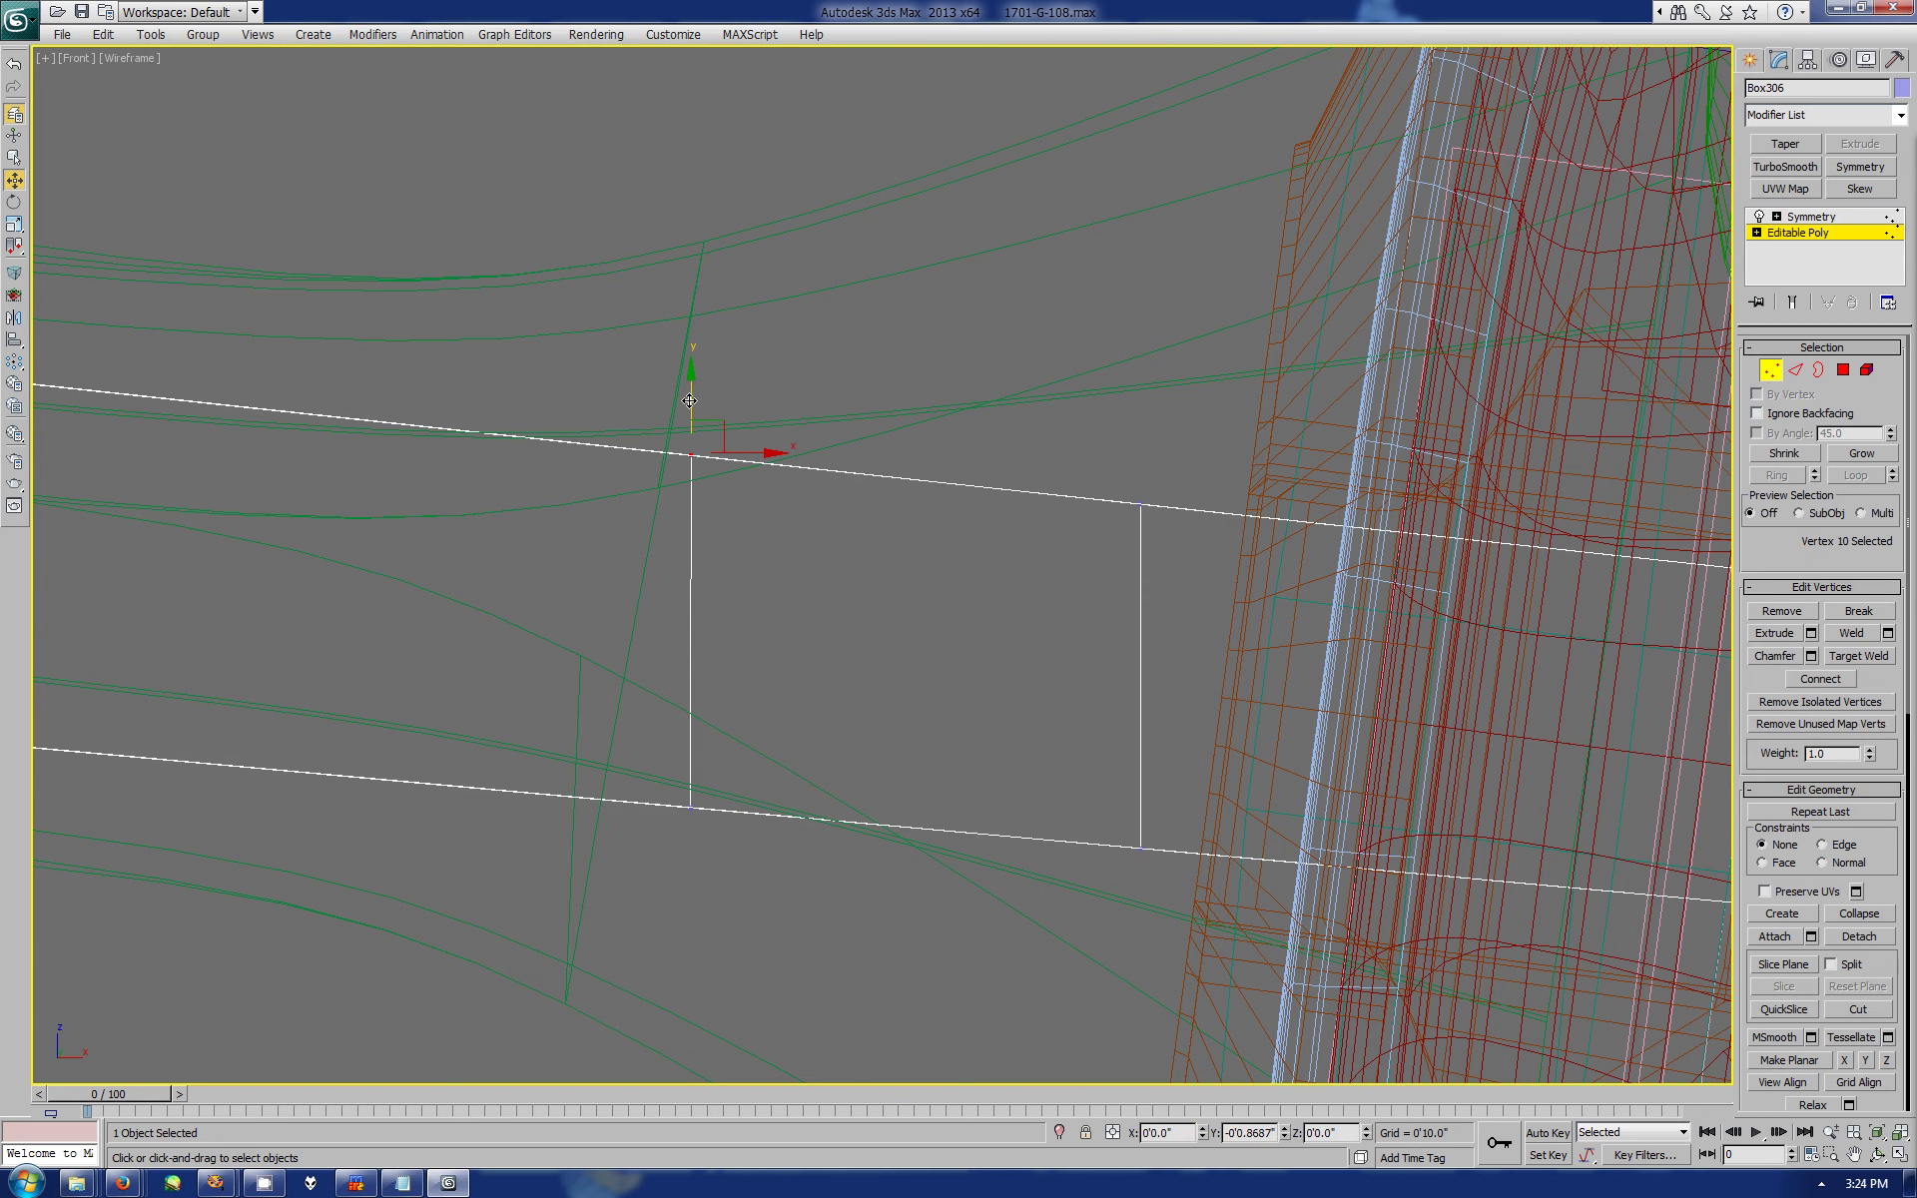
key(ctrl+z)
scroll(775, 457, up, 4)
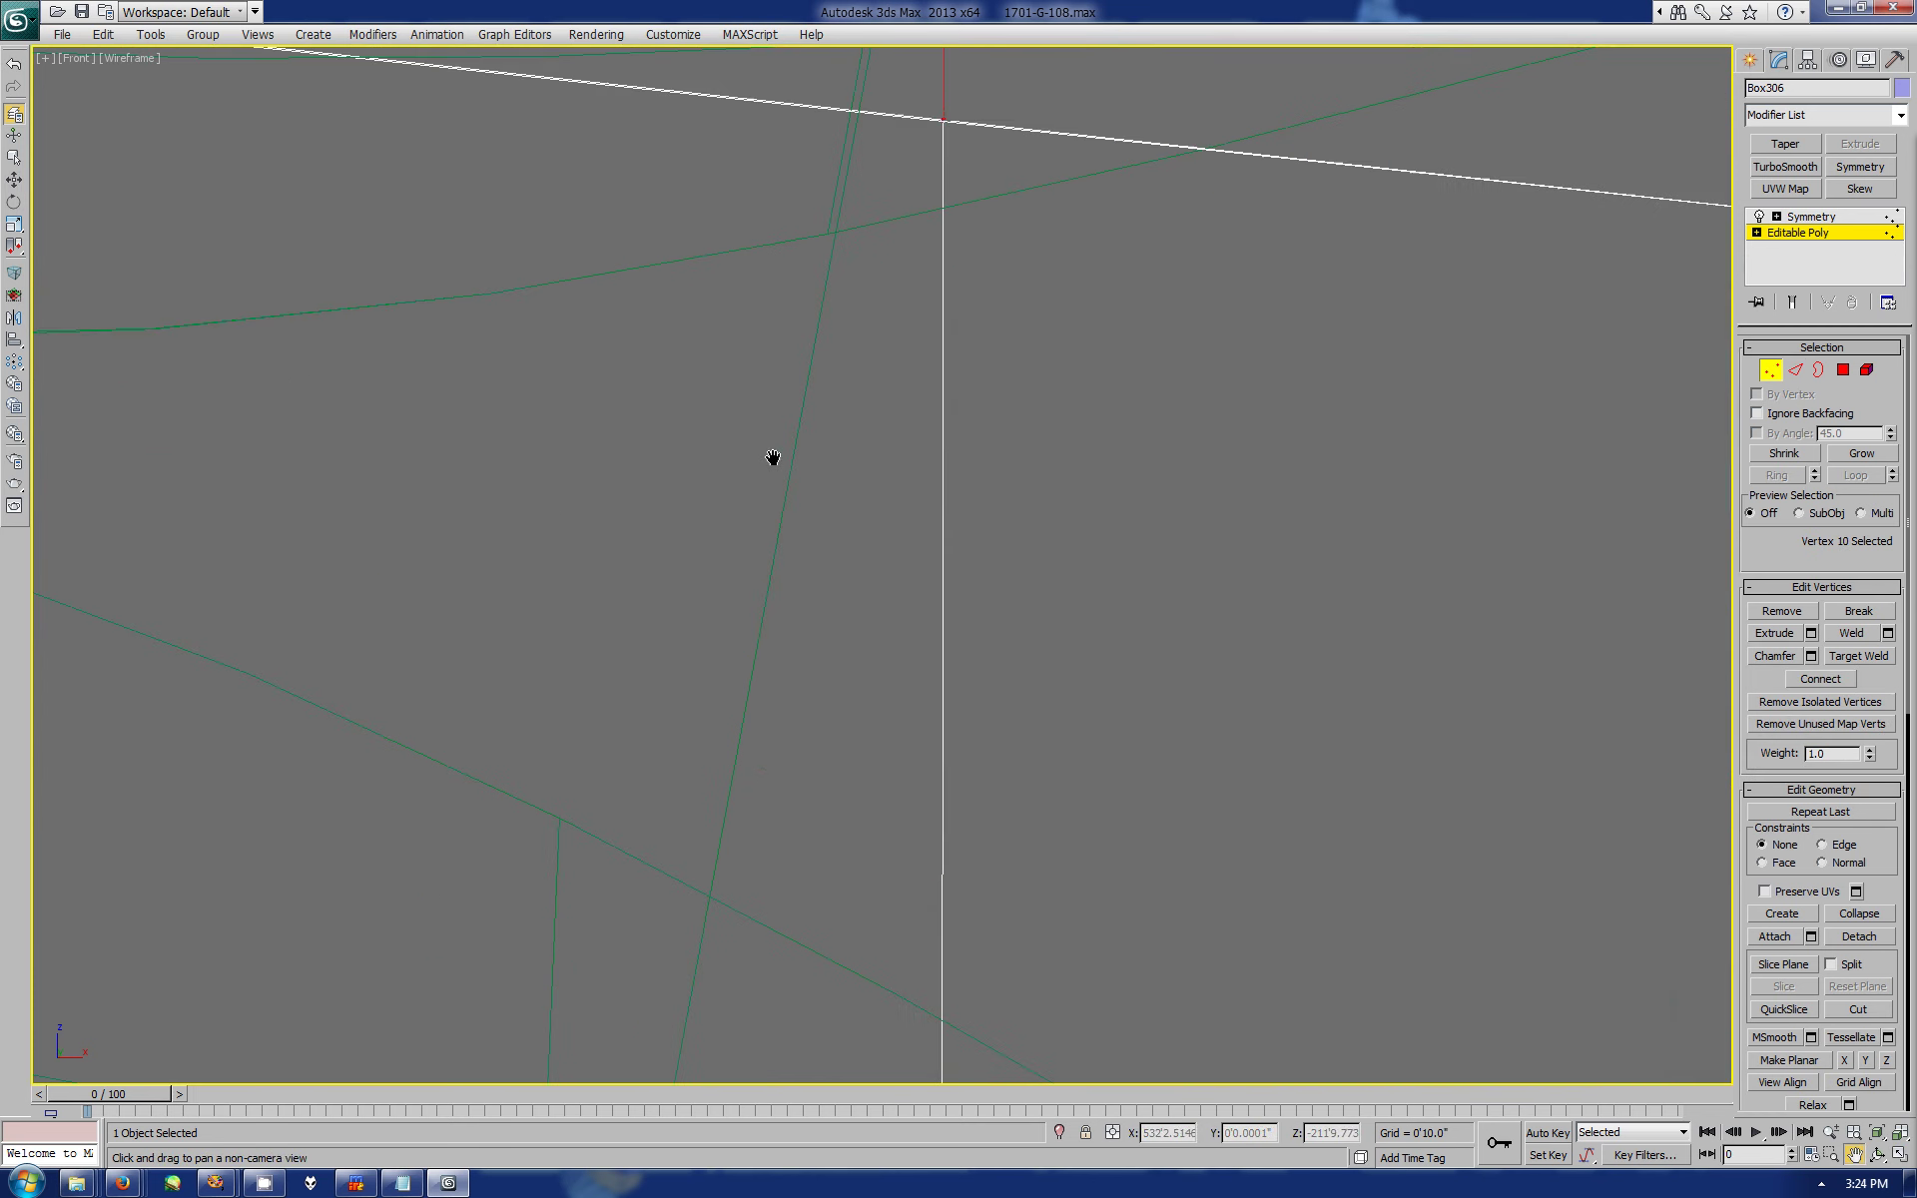
scroll(934, 540, down, 2)
- Raise the new edge's bottom vertex along Y onto the strut's lower outline
click(915, 984)
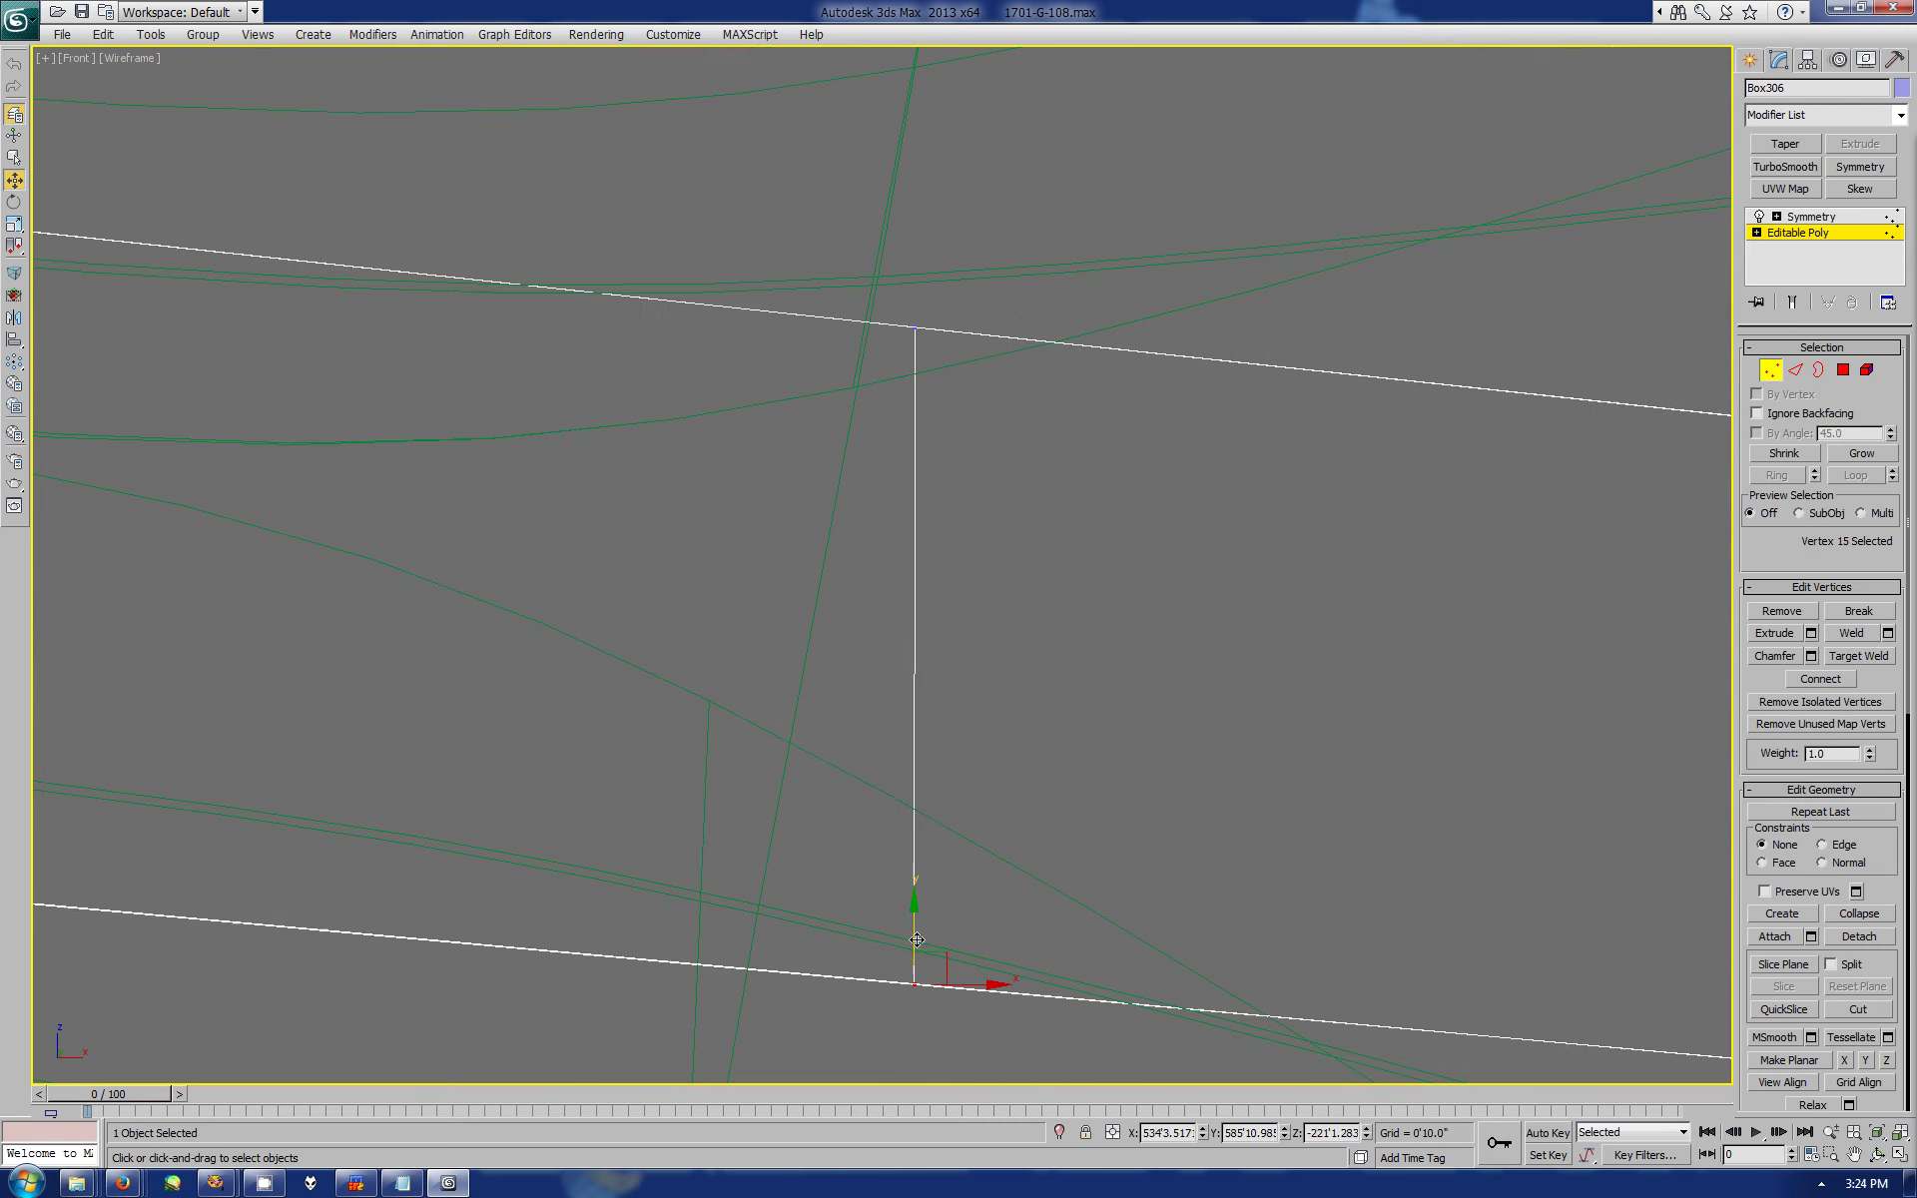
key(ctrl+w)
drag(949, 1010, 950, 1012)
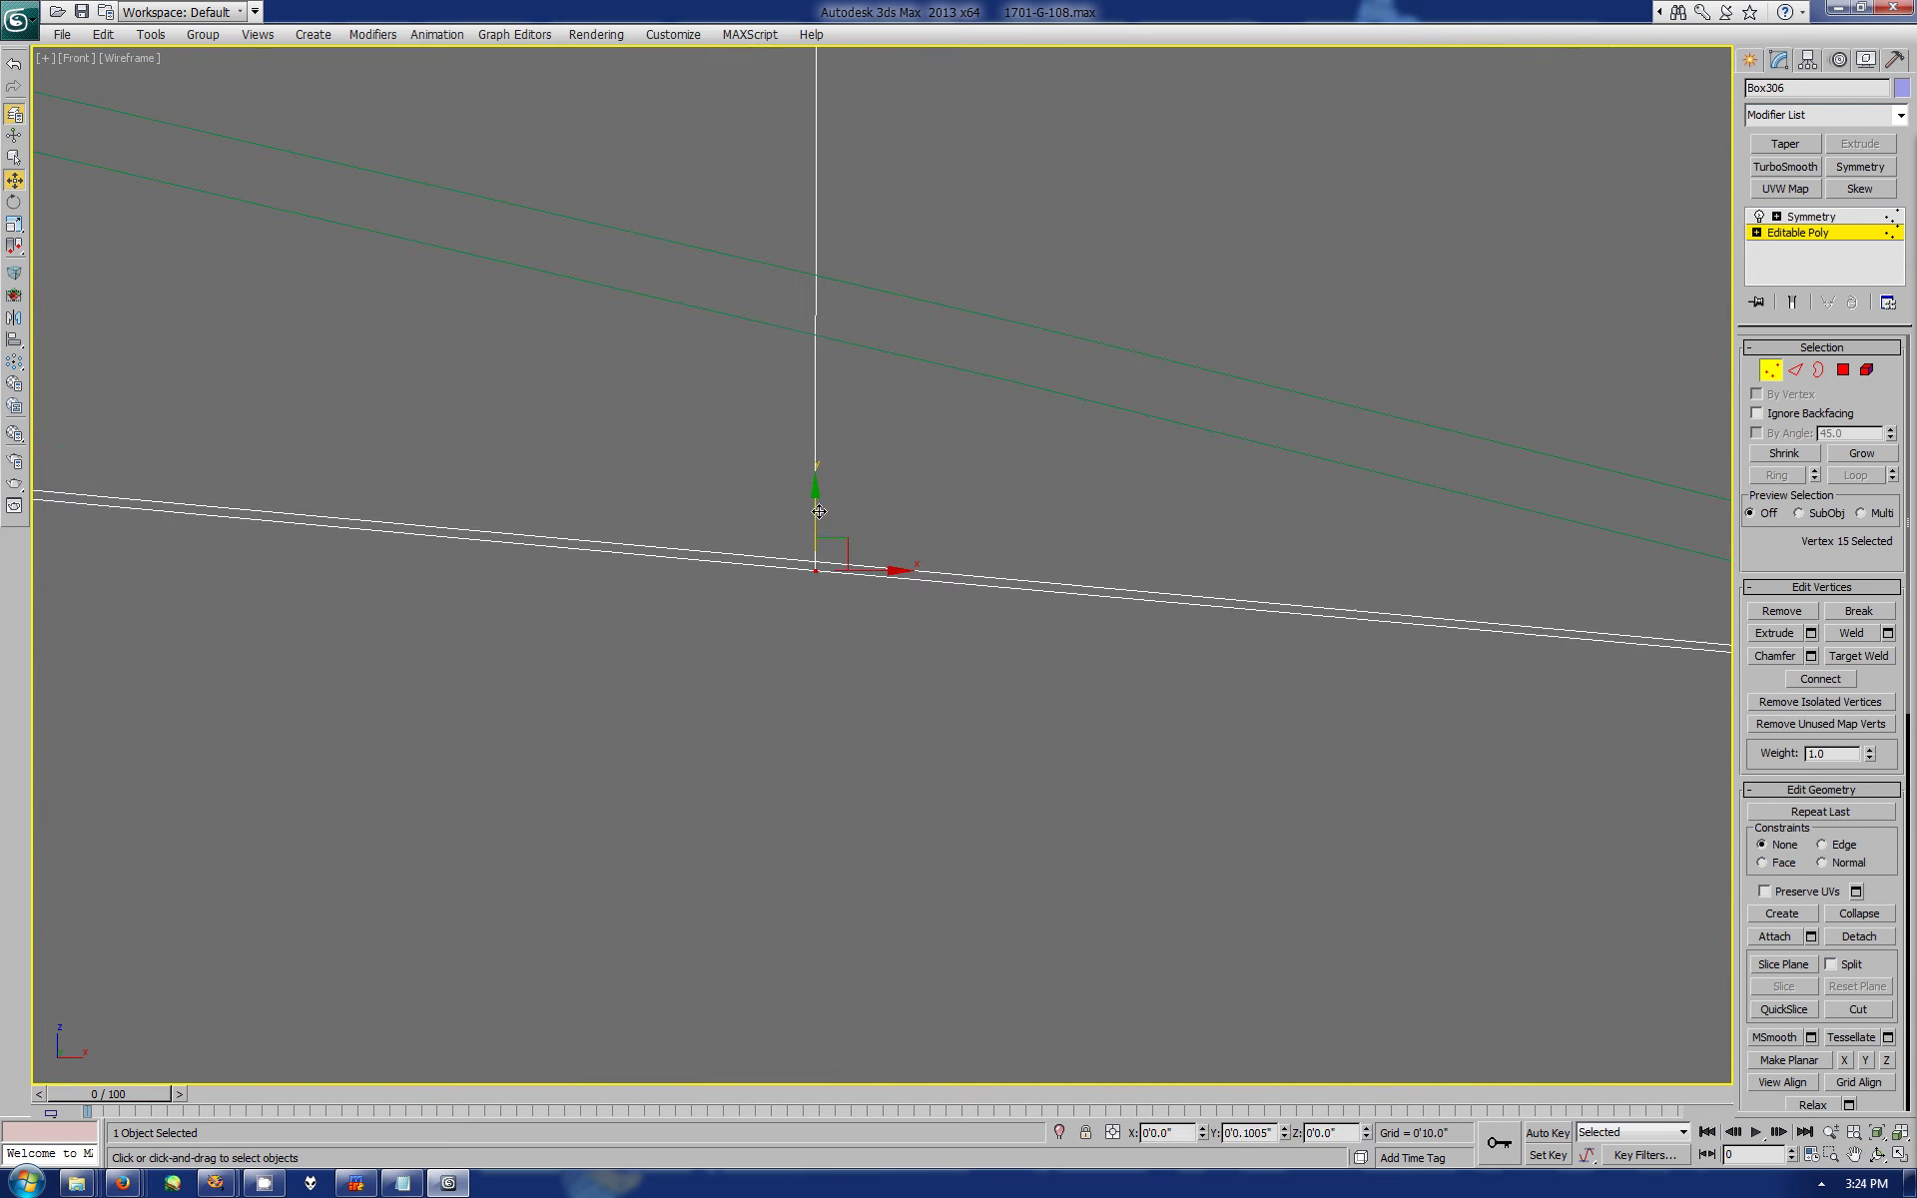
click(1853, 1154)
drag(738, 373, 869, 409)
key(w)
scroll(868, 410, down, 3)
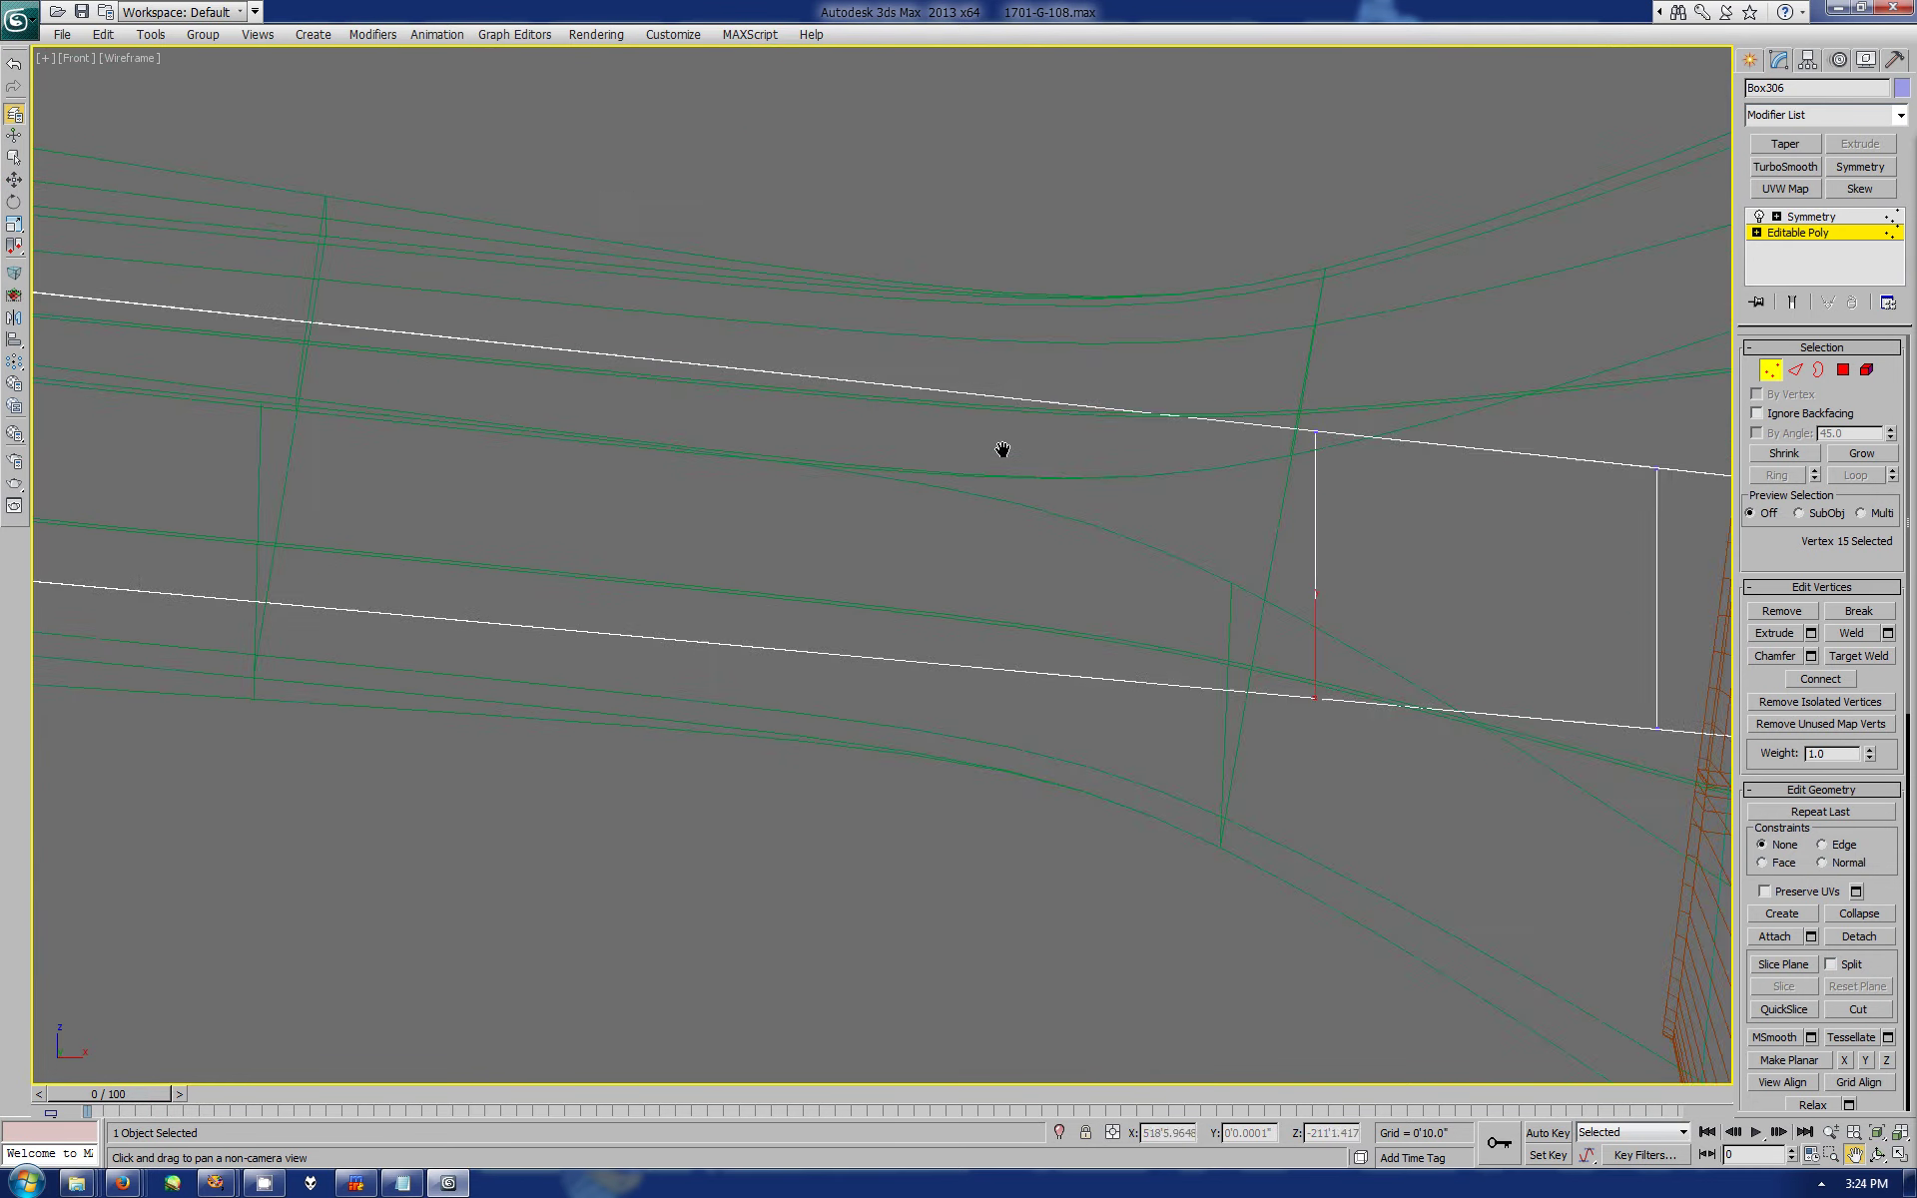
scroll(1129, 390, up, 2)
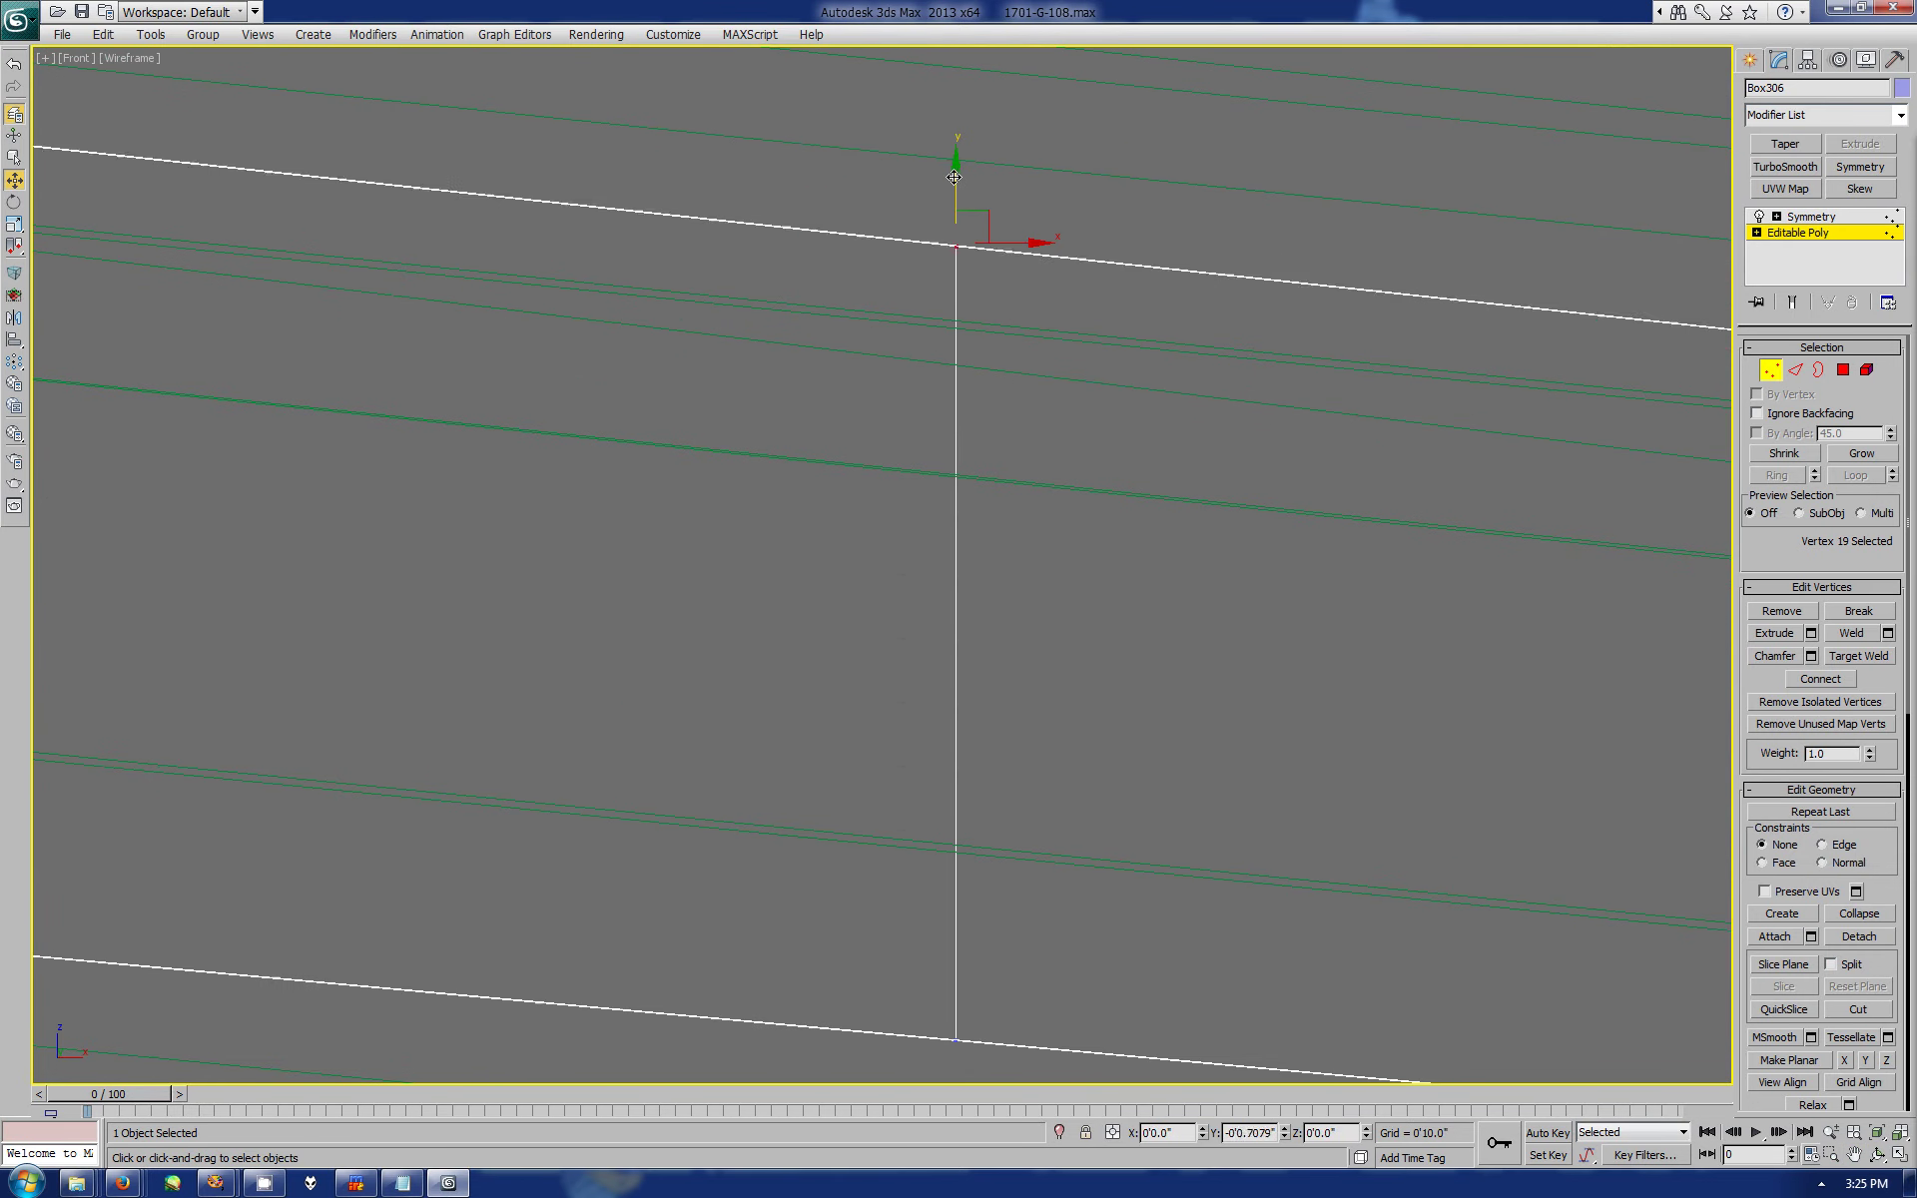
click(955, 1043)
drag(955, 986, 947, 981)
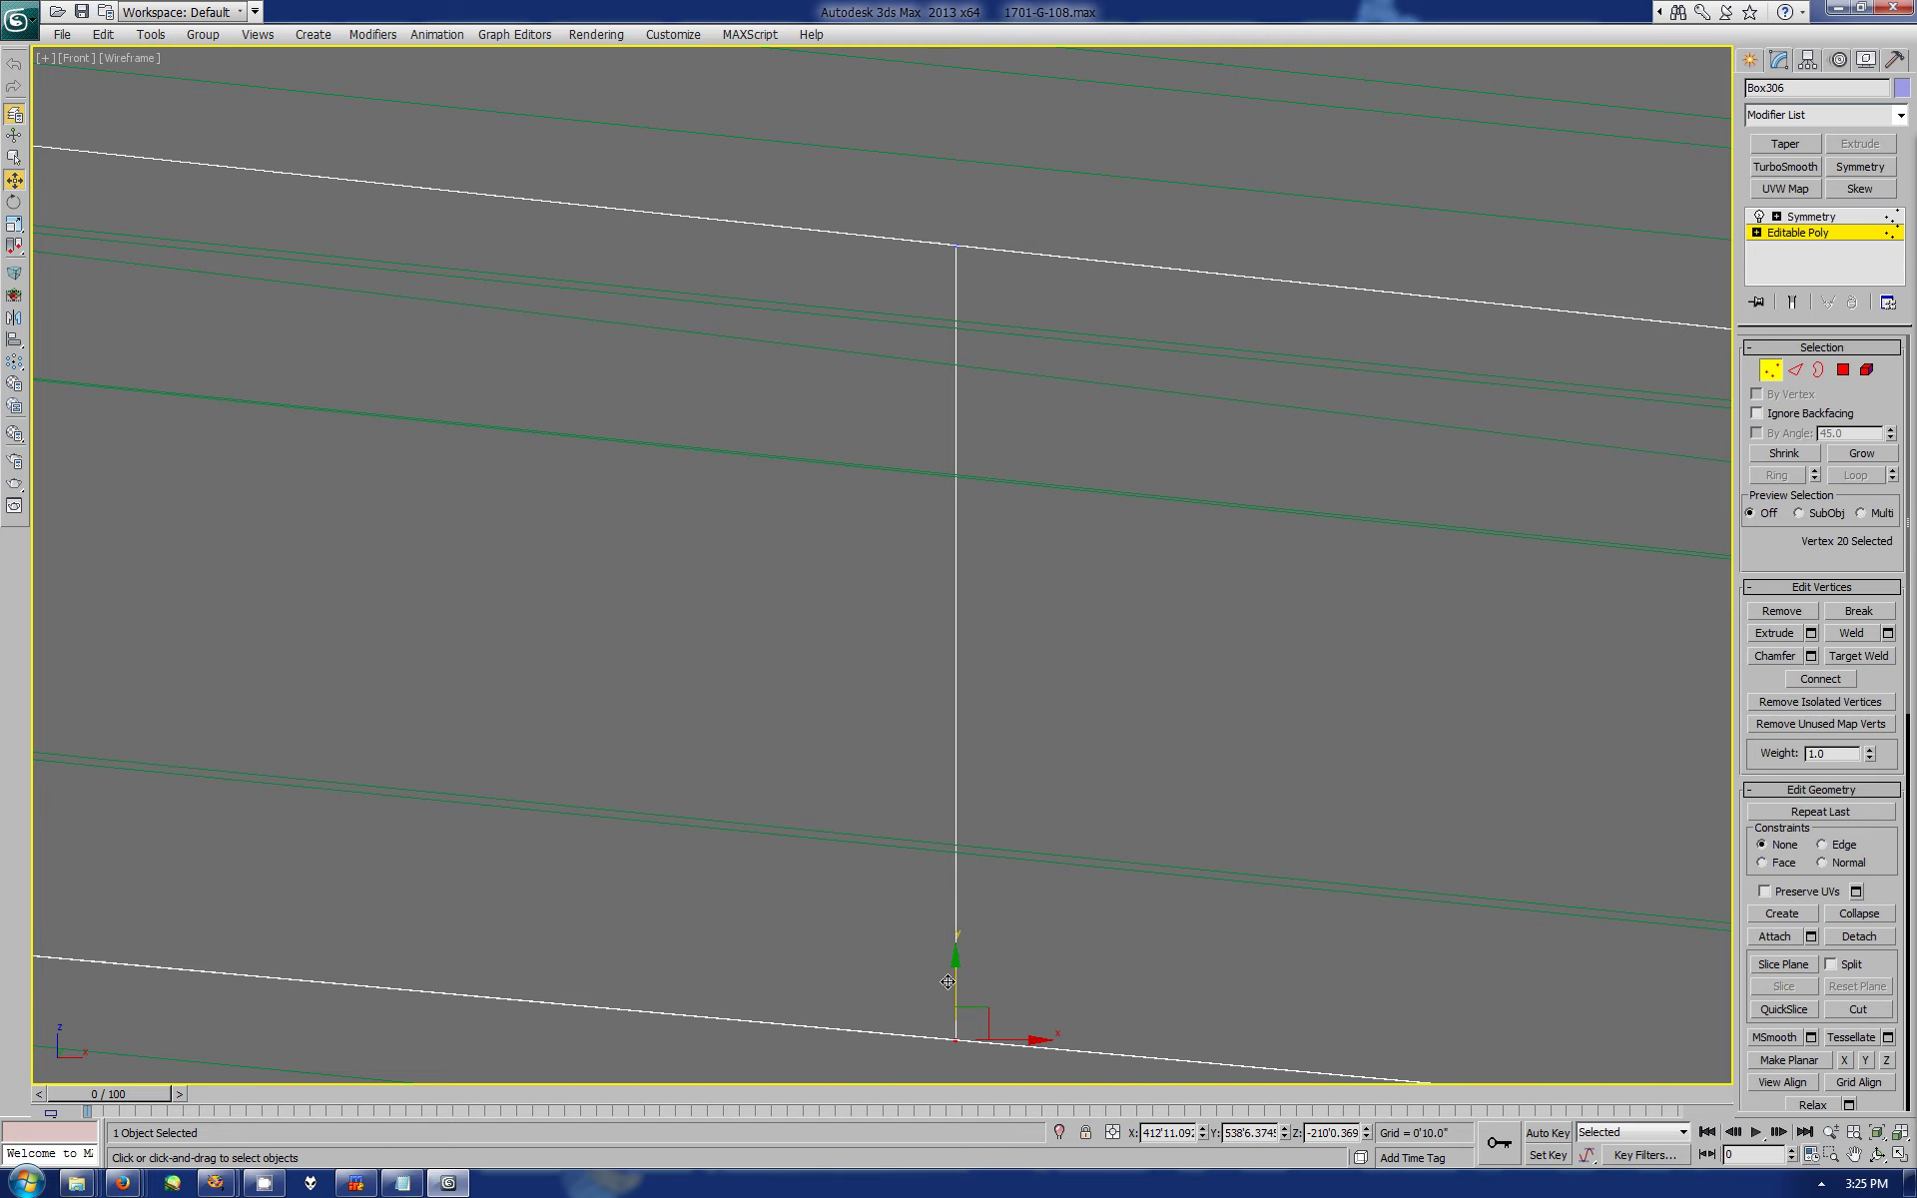
- Reframe the Front view and select a single bottom vertex of the strut
key(ctrl+p)
scroll(717, 591, down, 5)
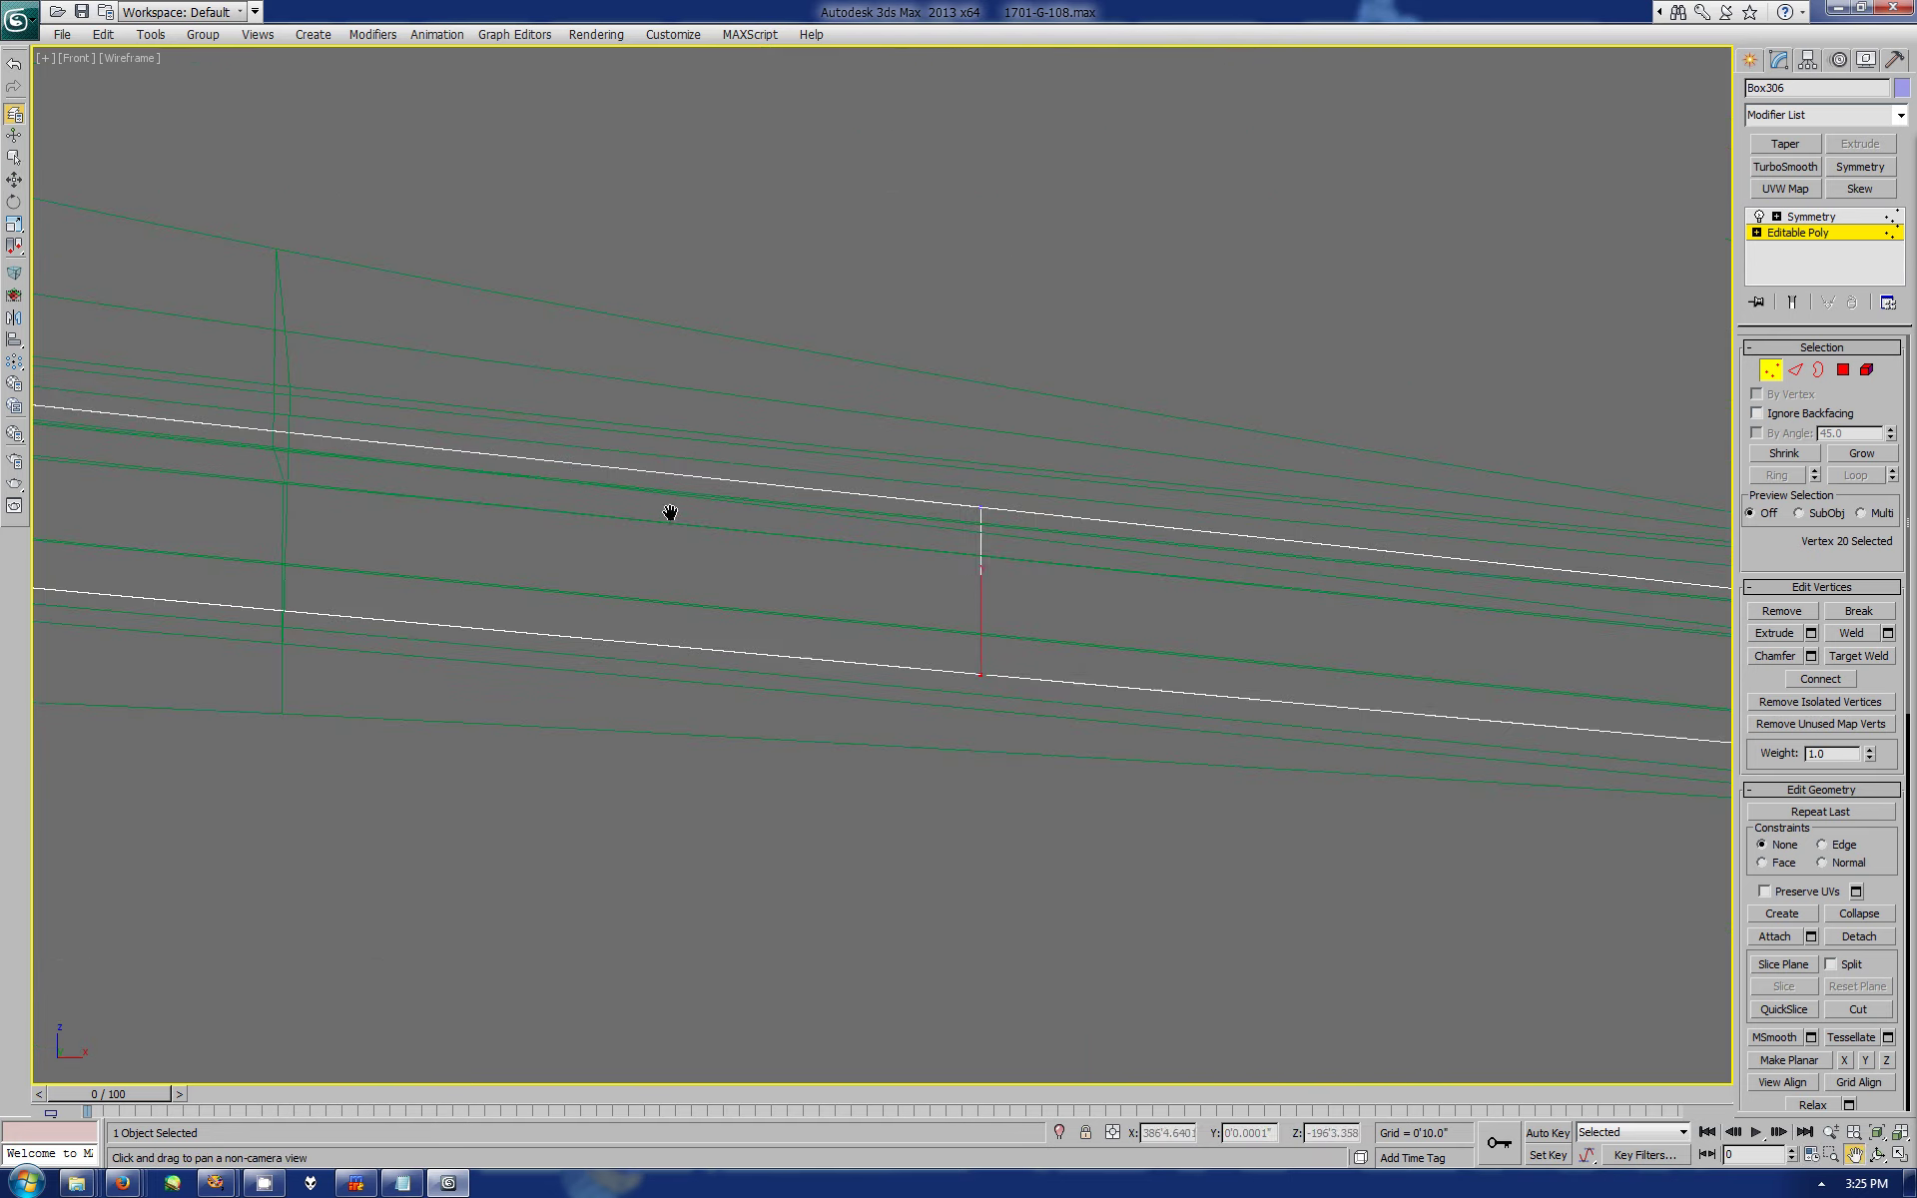
scroll(1069, 586, down, 4)
scroll(902, 436, up, 6)
scroll(852, 373, up, 3)
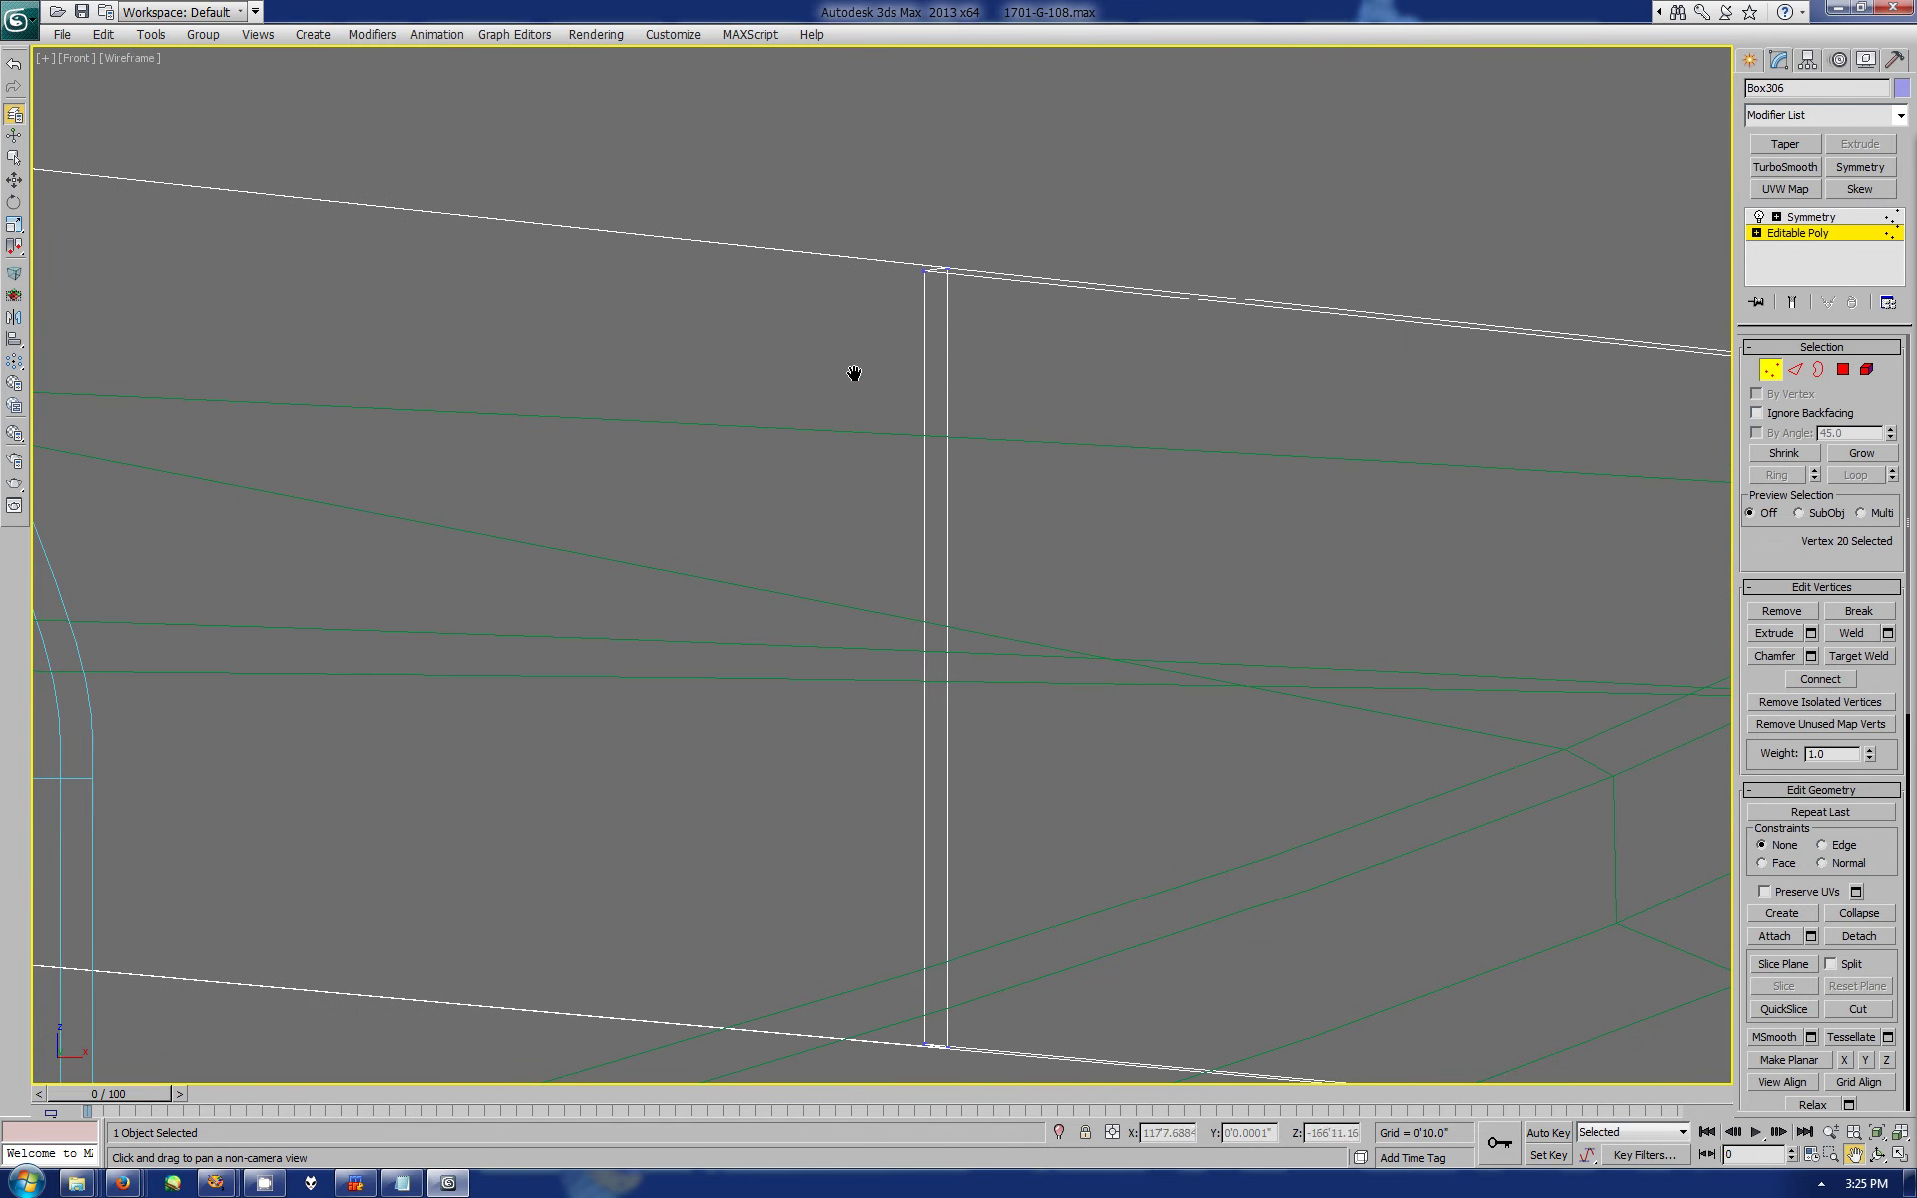
key(w)
drag(904, 1023, 964, 1068)
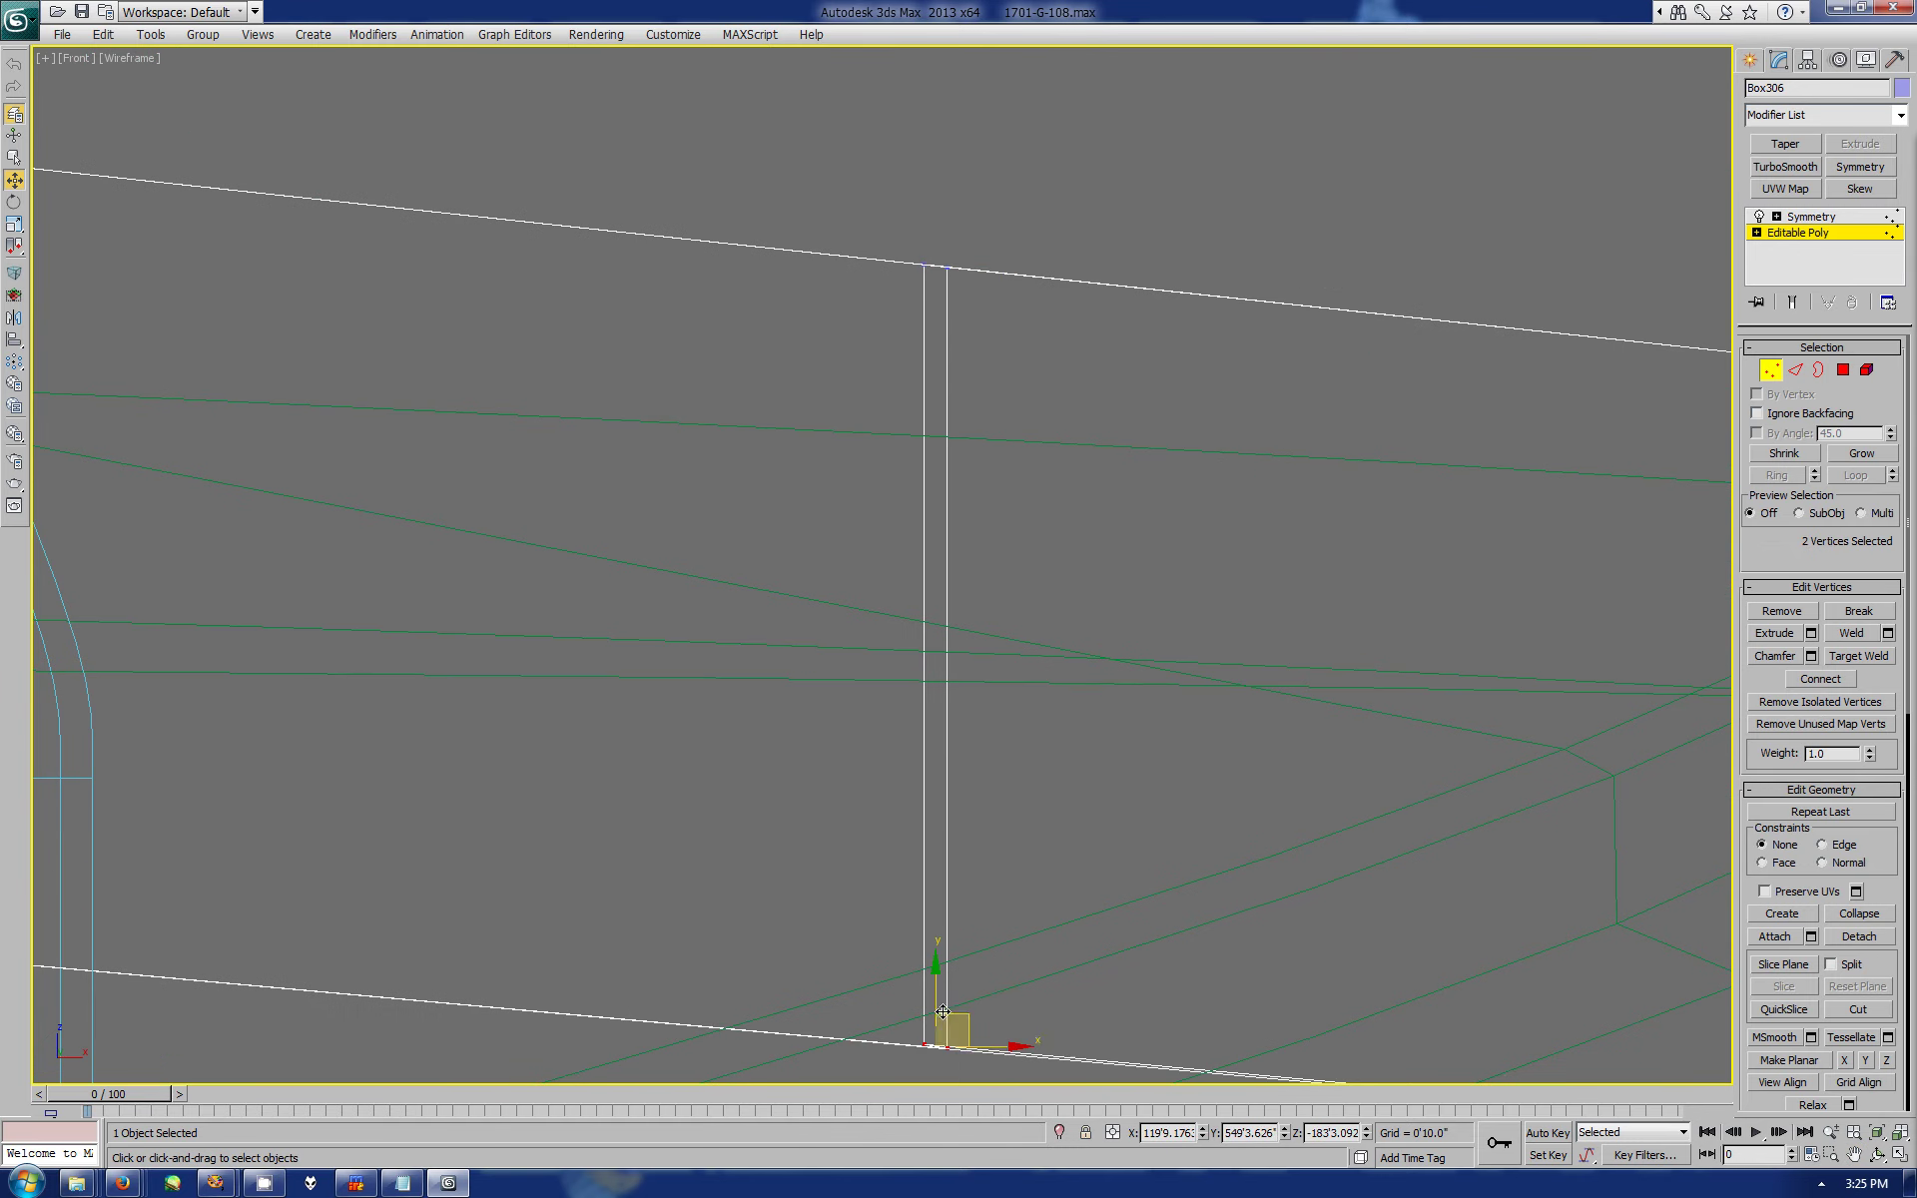
drag(891, 998, 938, 1063)
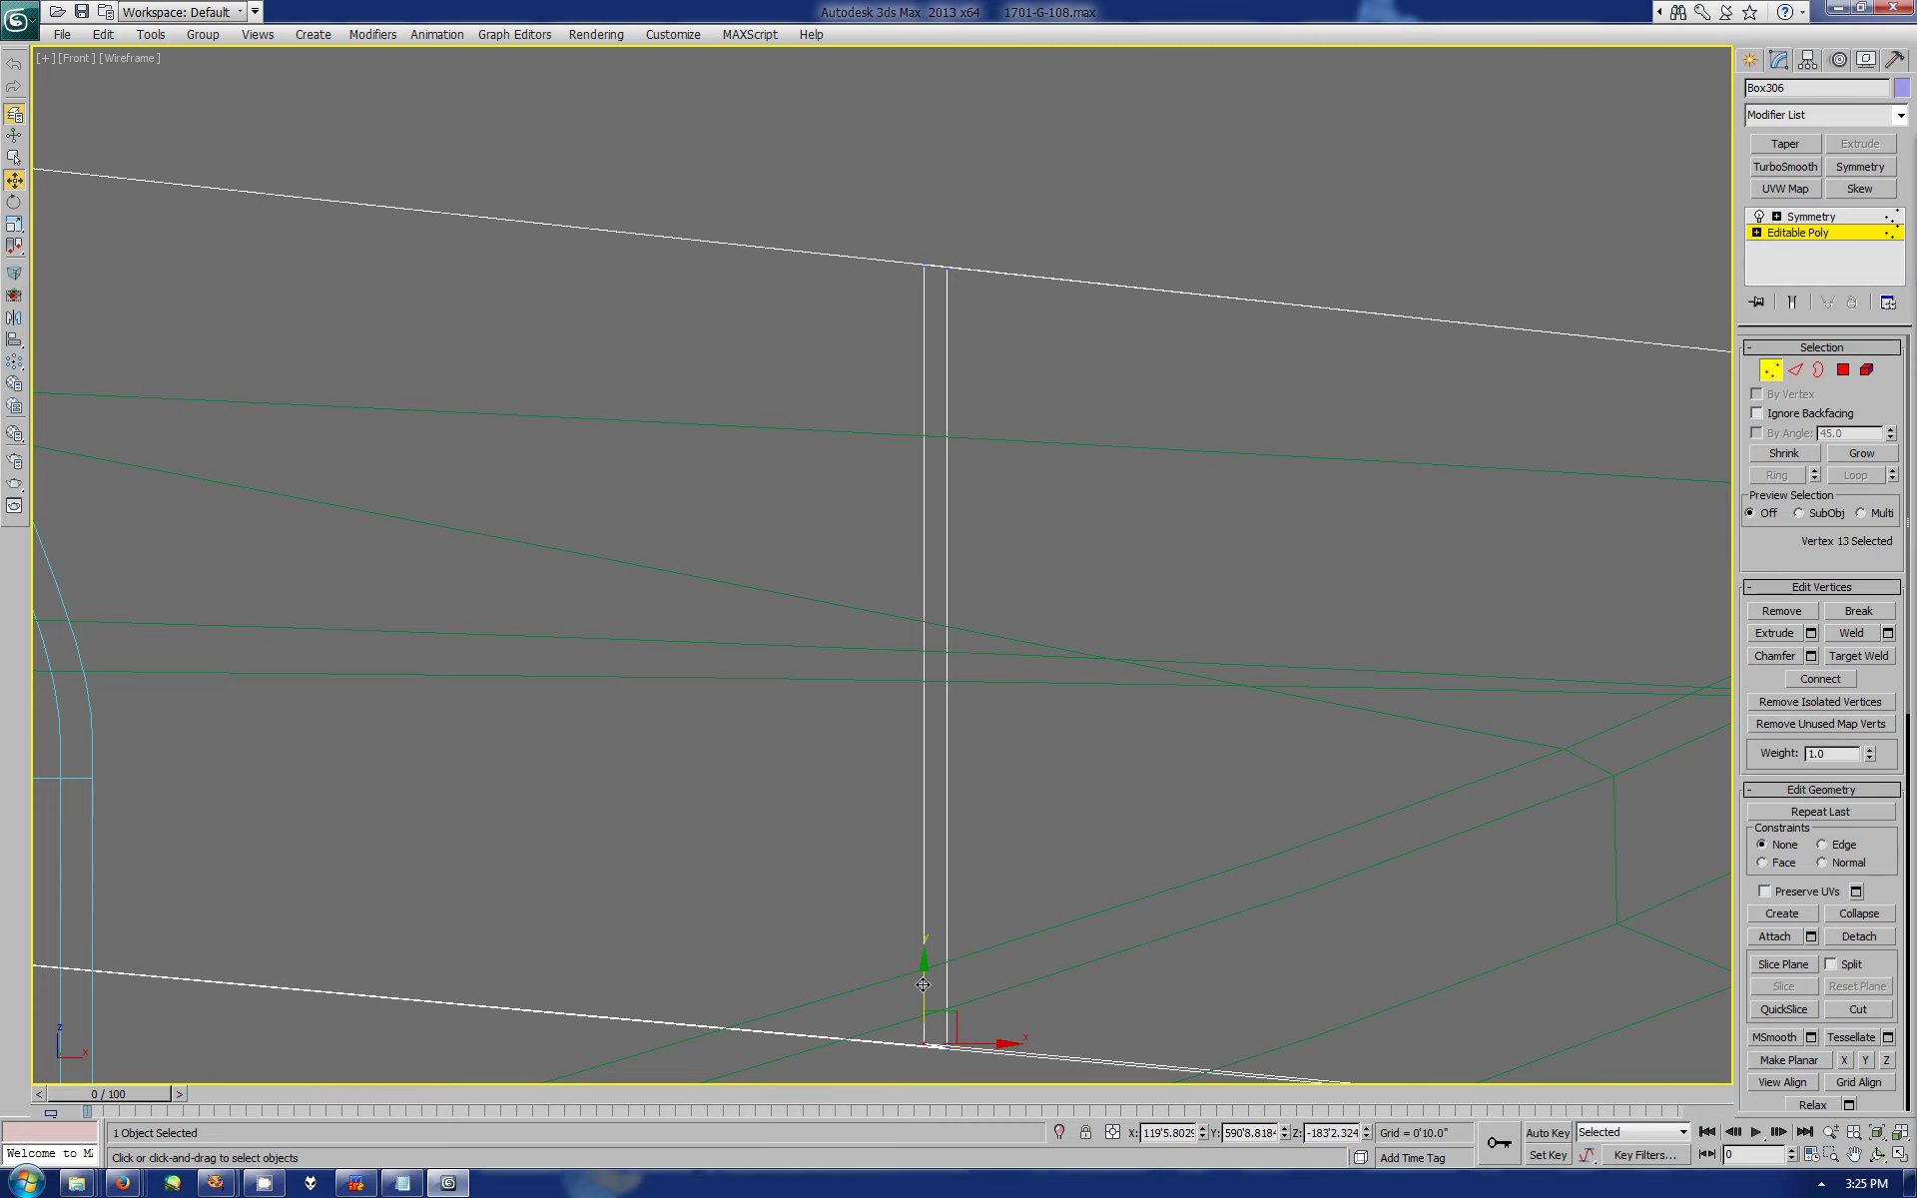
- Orbit the Perspective view and select two corner vertices at the strut's end
key(z)
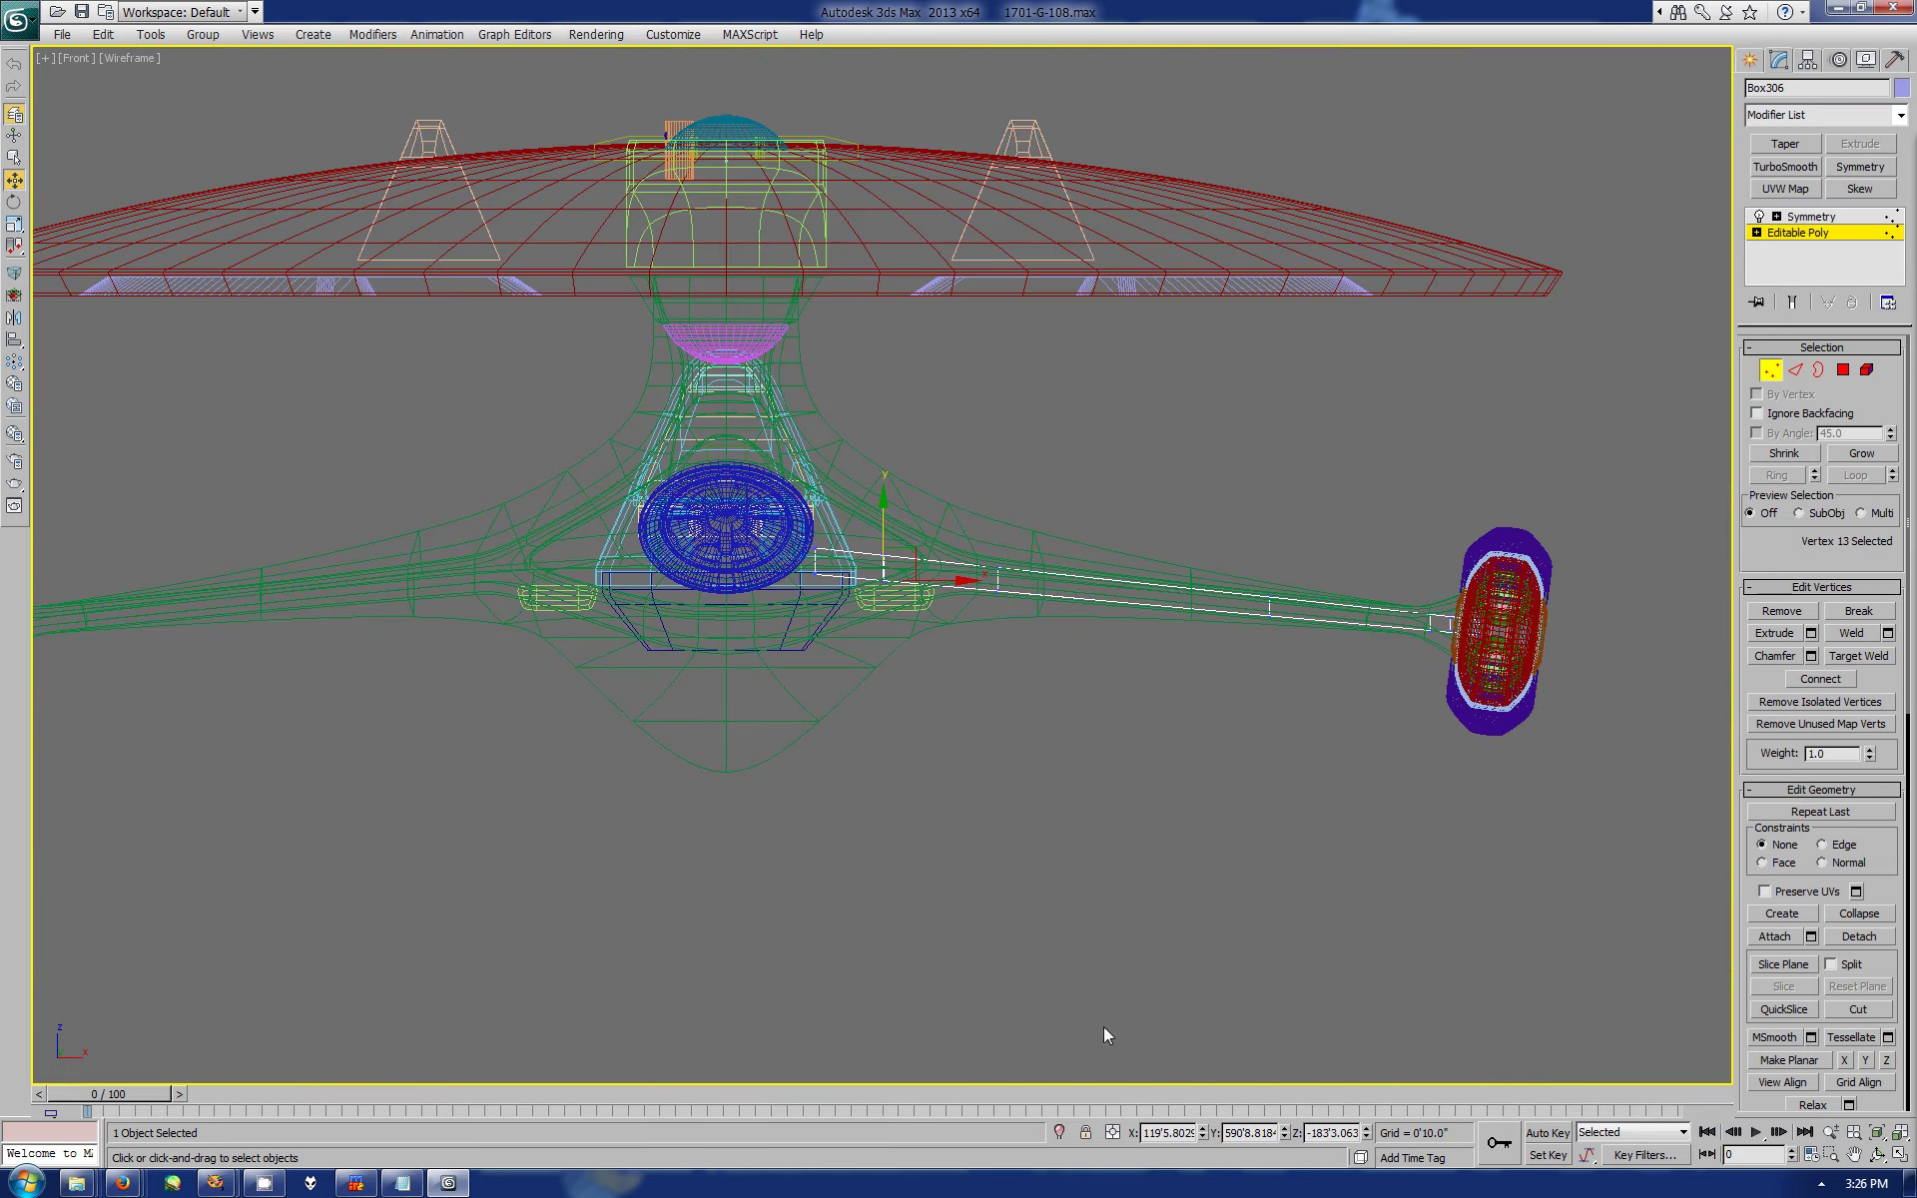
click(1897, 1155)
click(1877, 1155)
drag(1315, 927, 1156, 813)
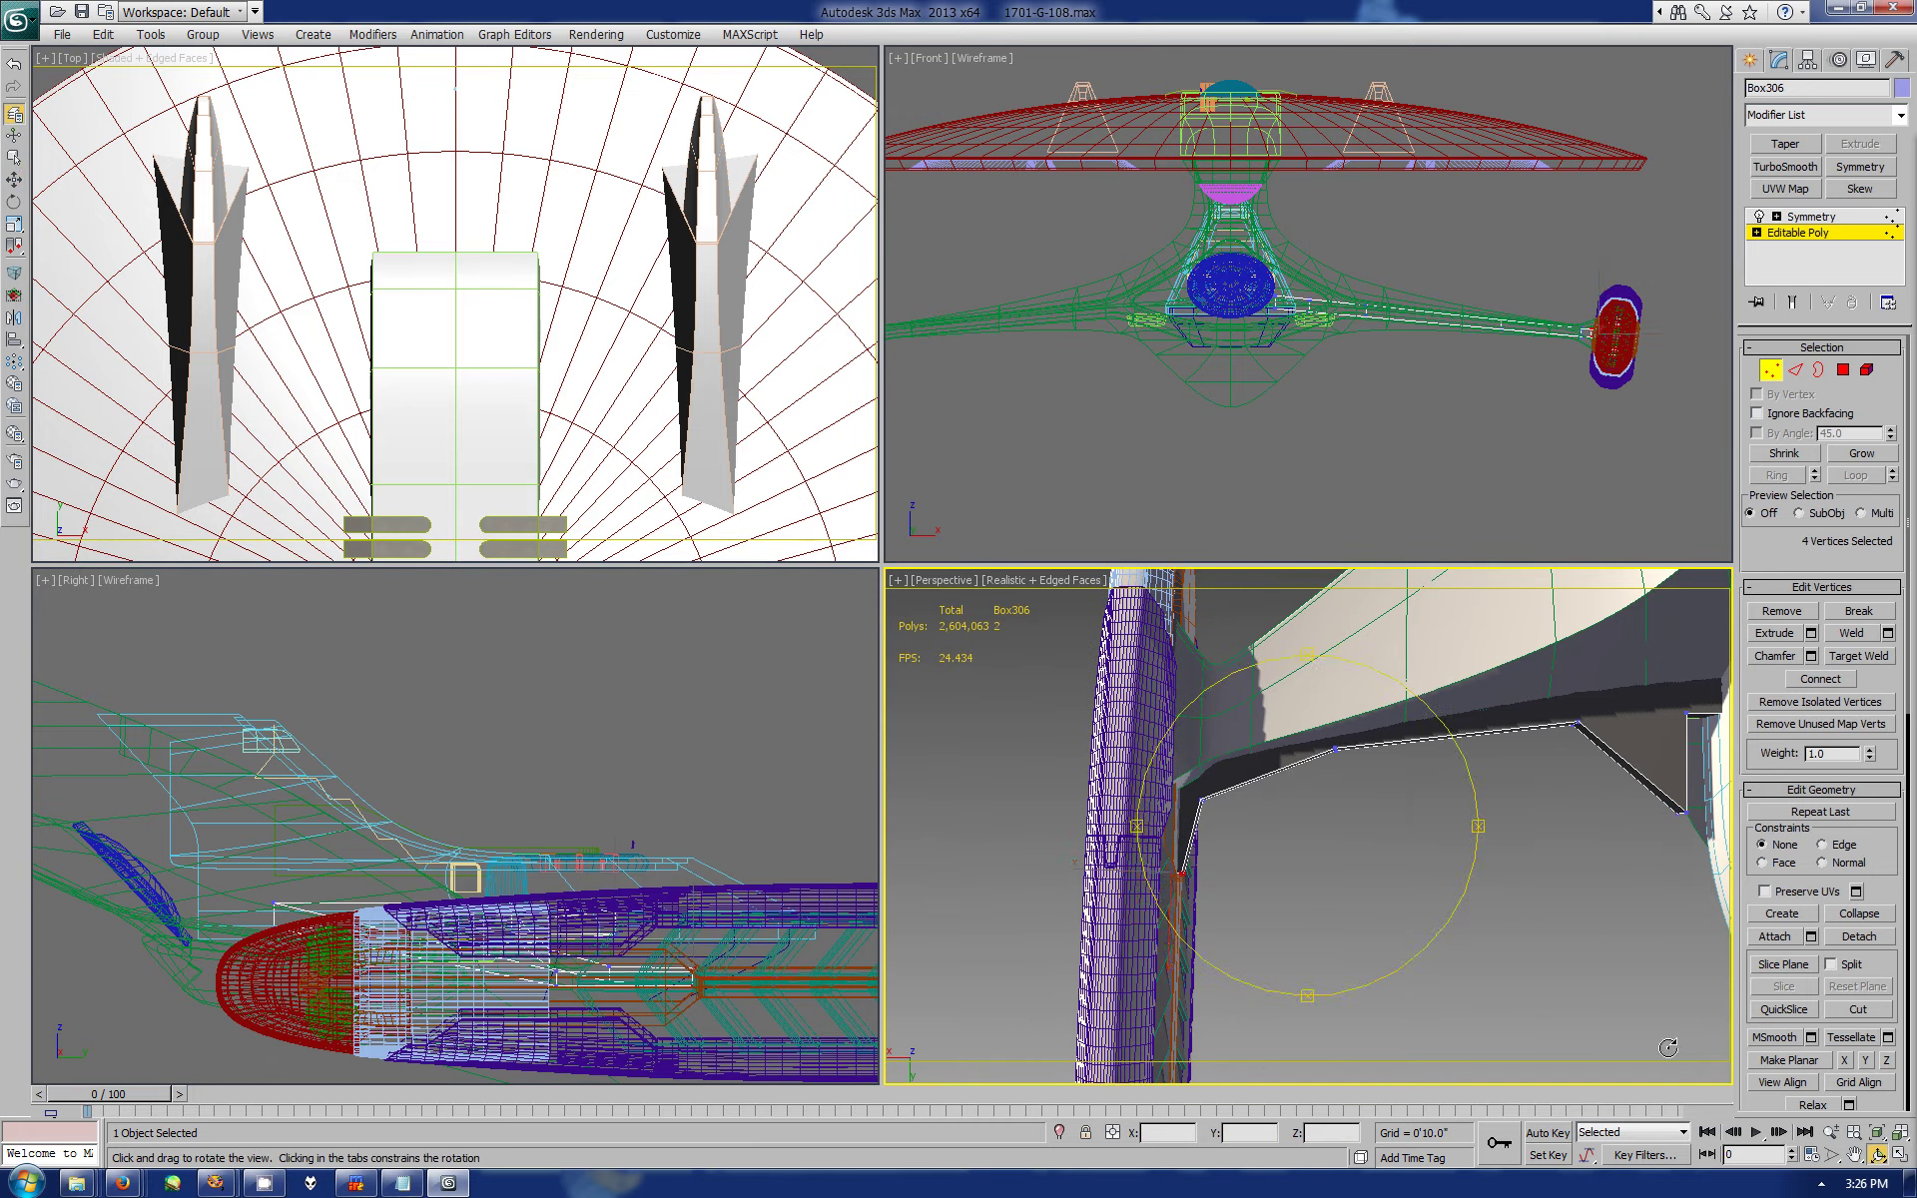
key(w)
drag(724, 999, 656, 865)
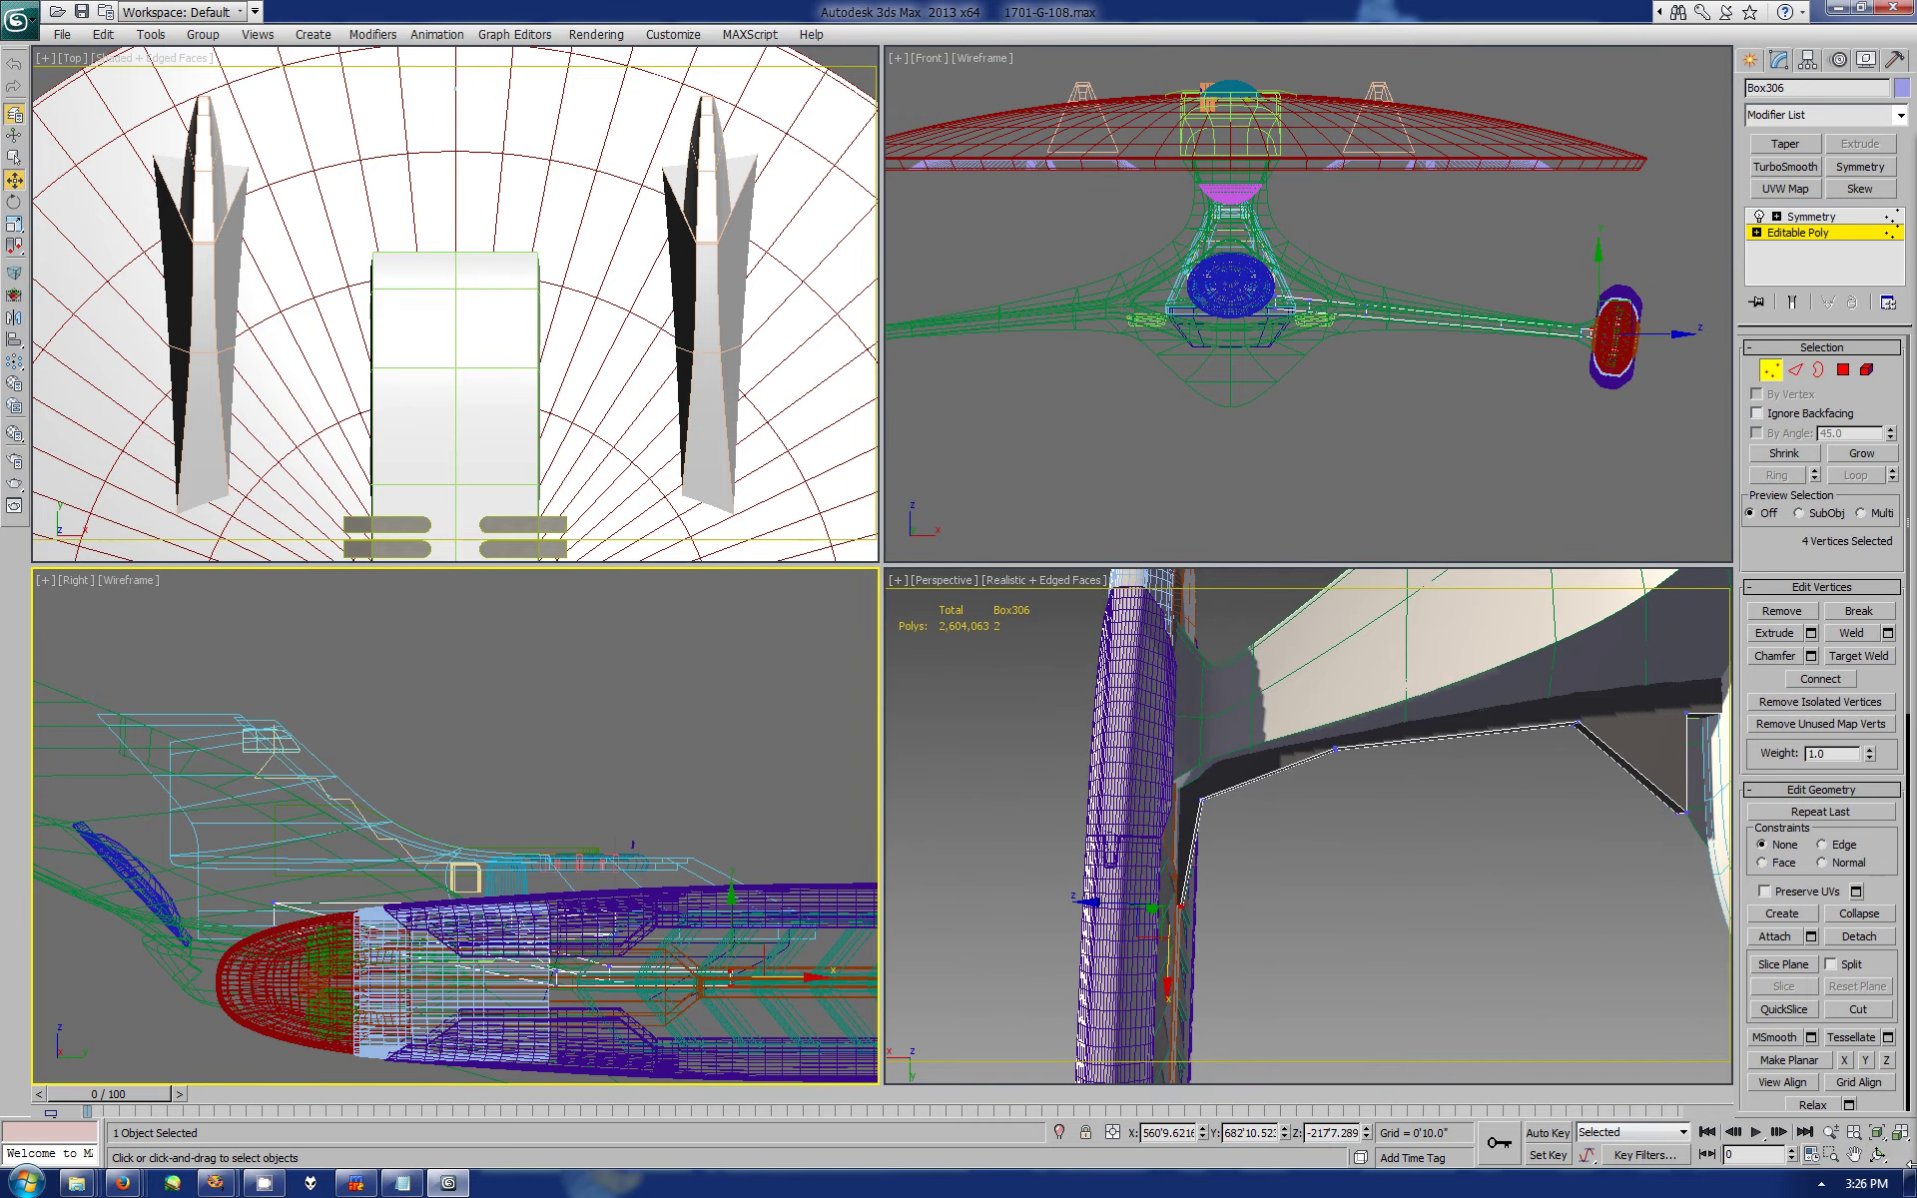
click(1877, 1155)
mouse_move(1621, 1069)
mouse_down()
mouse_move(1309, 873)
mouse_move(1248, 948)
mouse_up()
key(w)
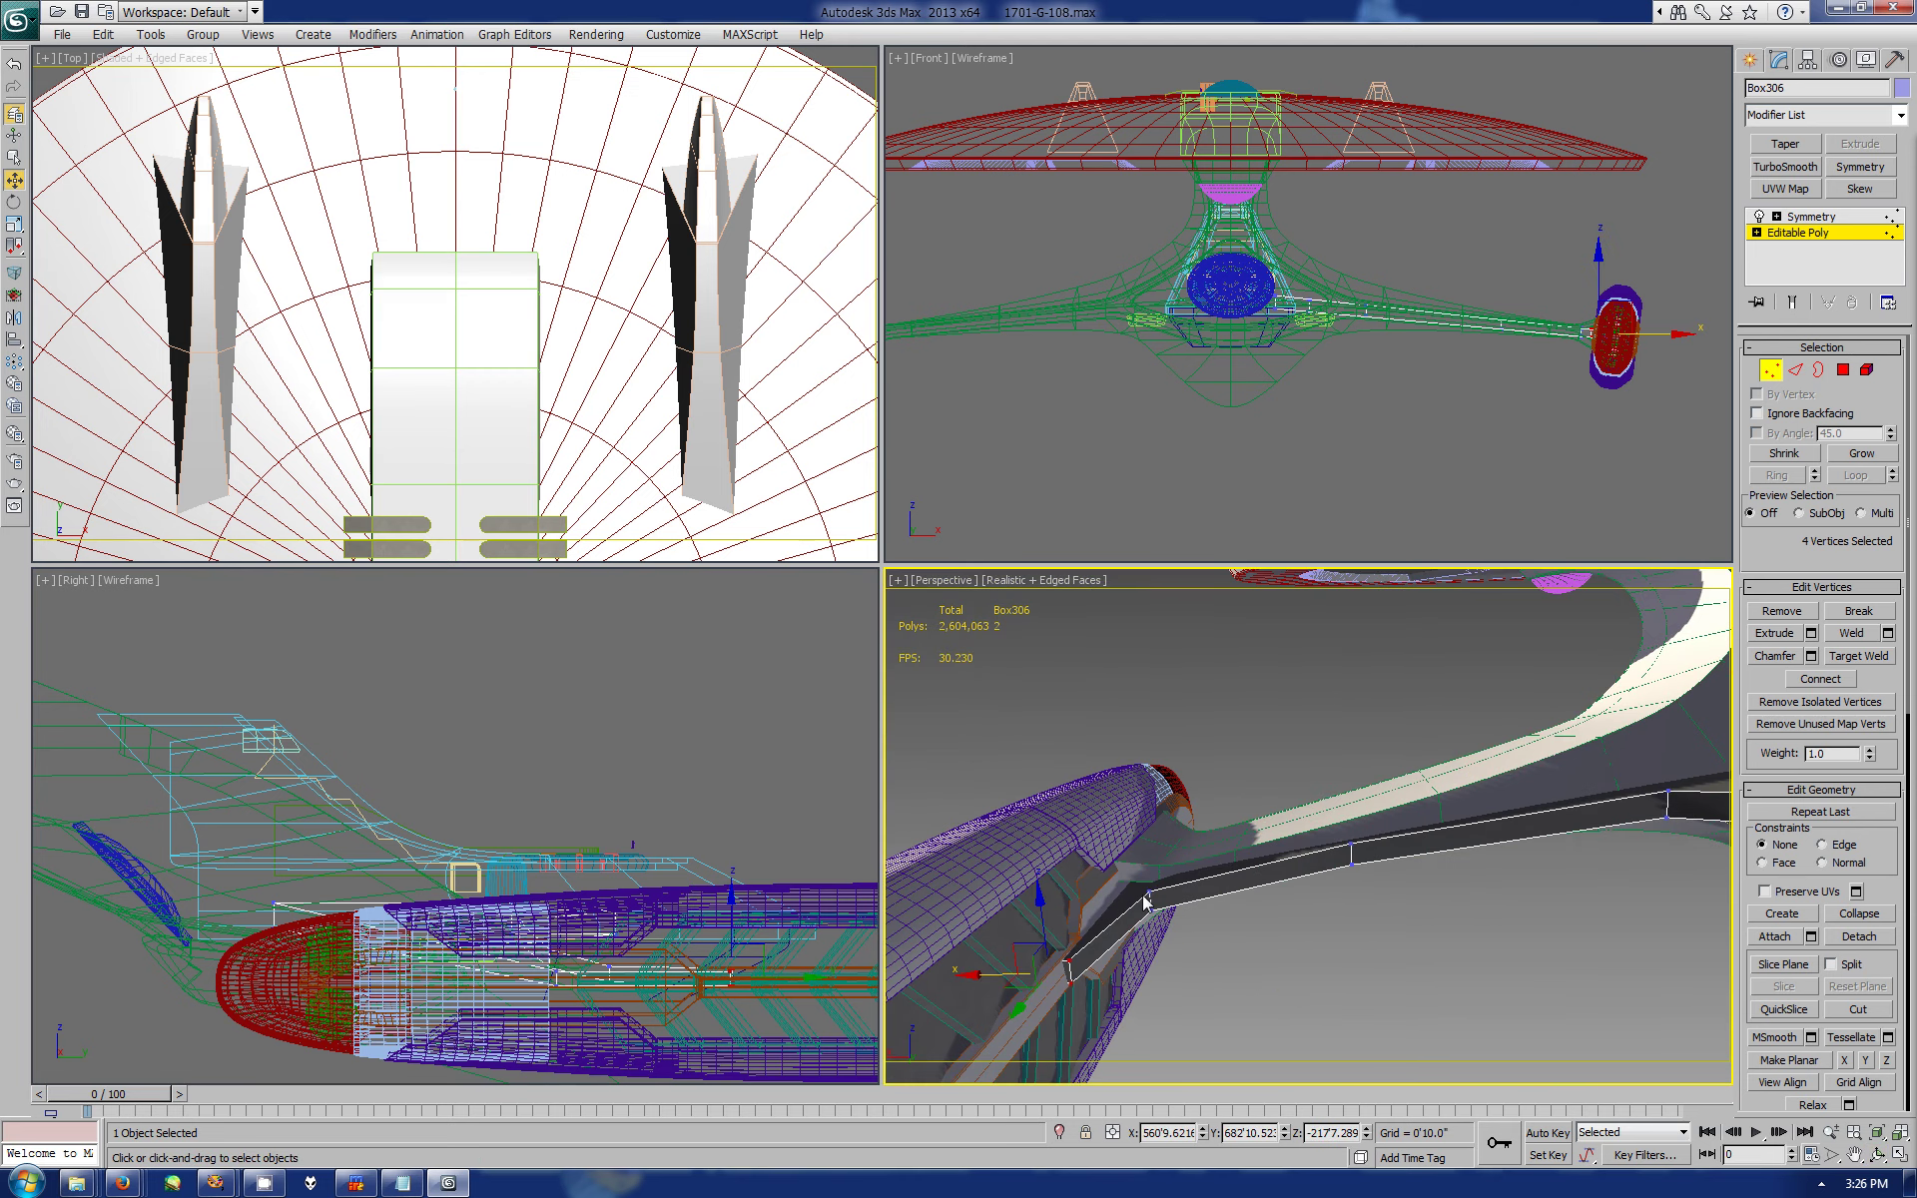
click(1148, 891)
ctrl+click(1060, 965)
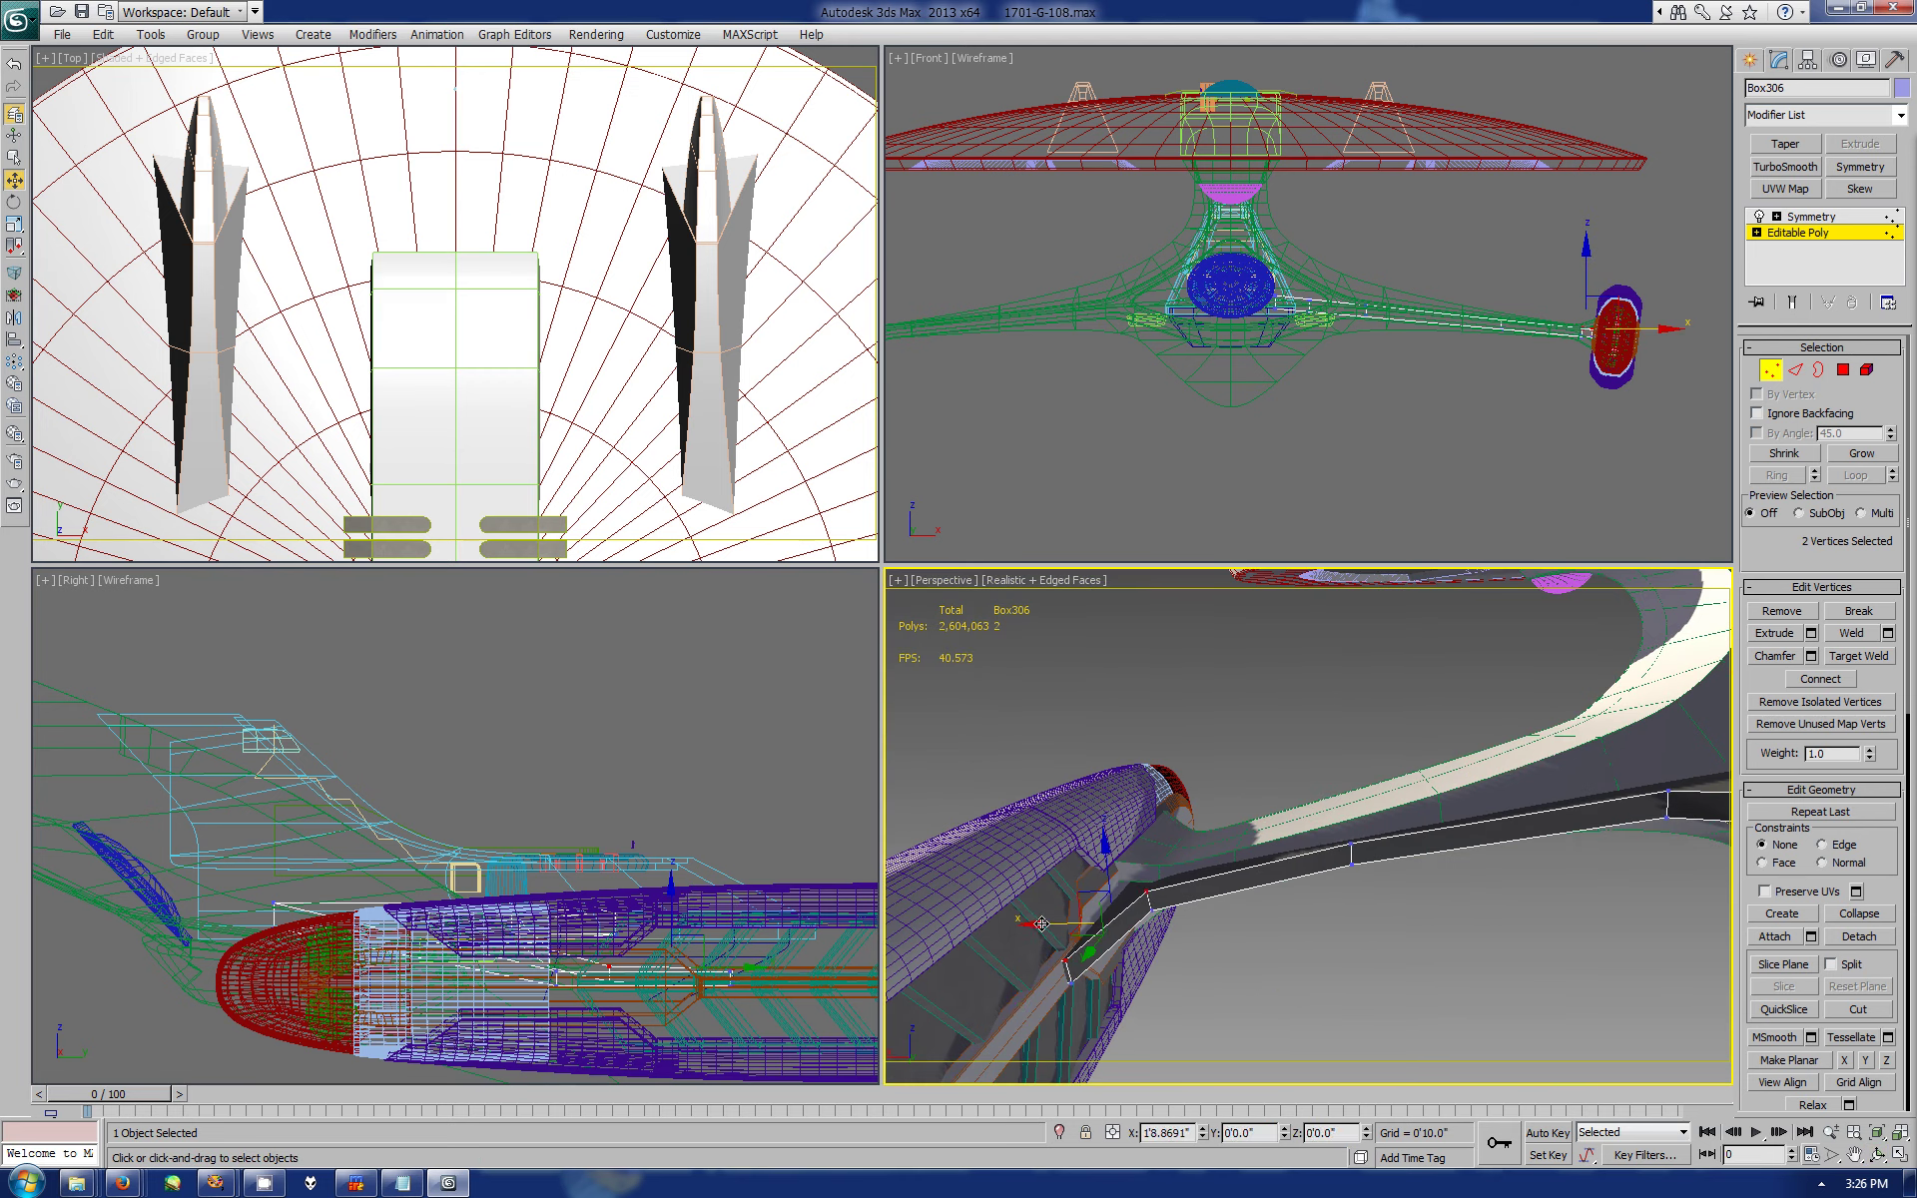
- Zoom Region the Front view in on the selected arm vertices
scroll(1148, 1038, up, 2)
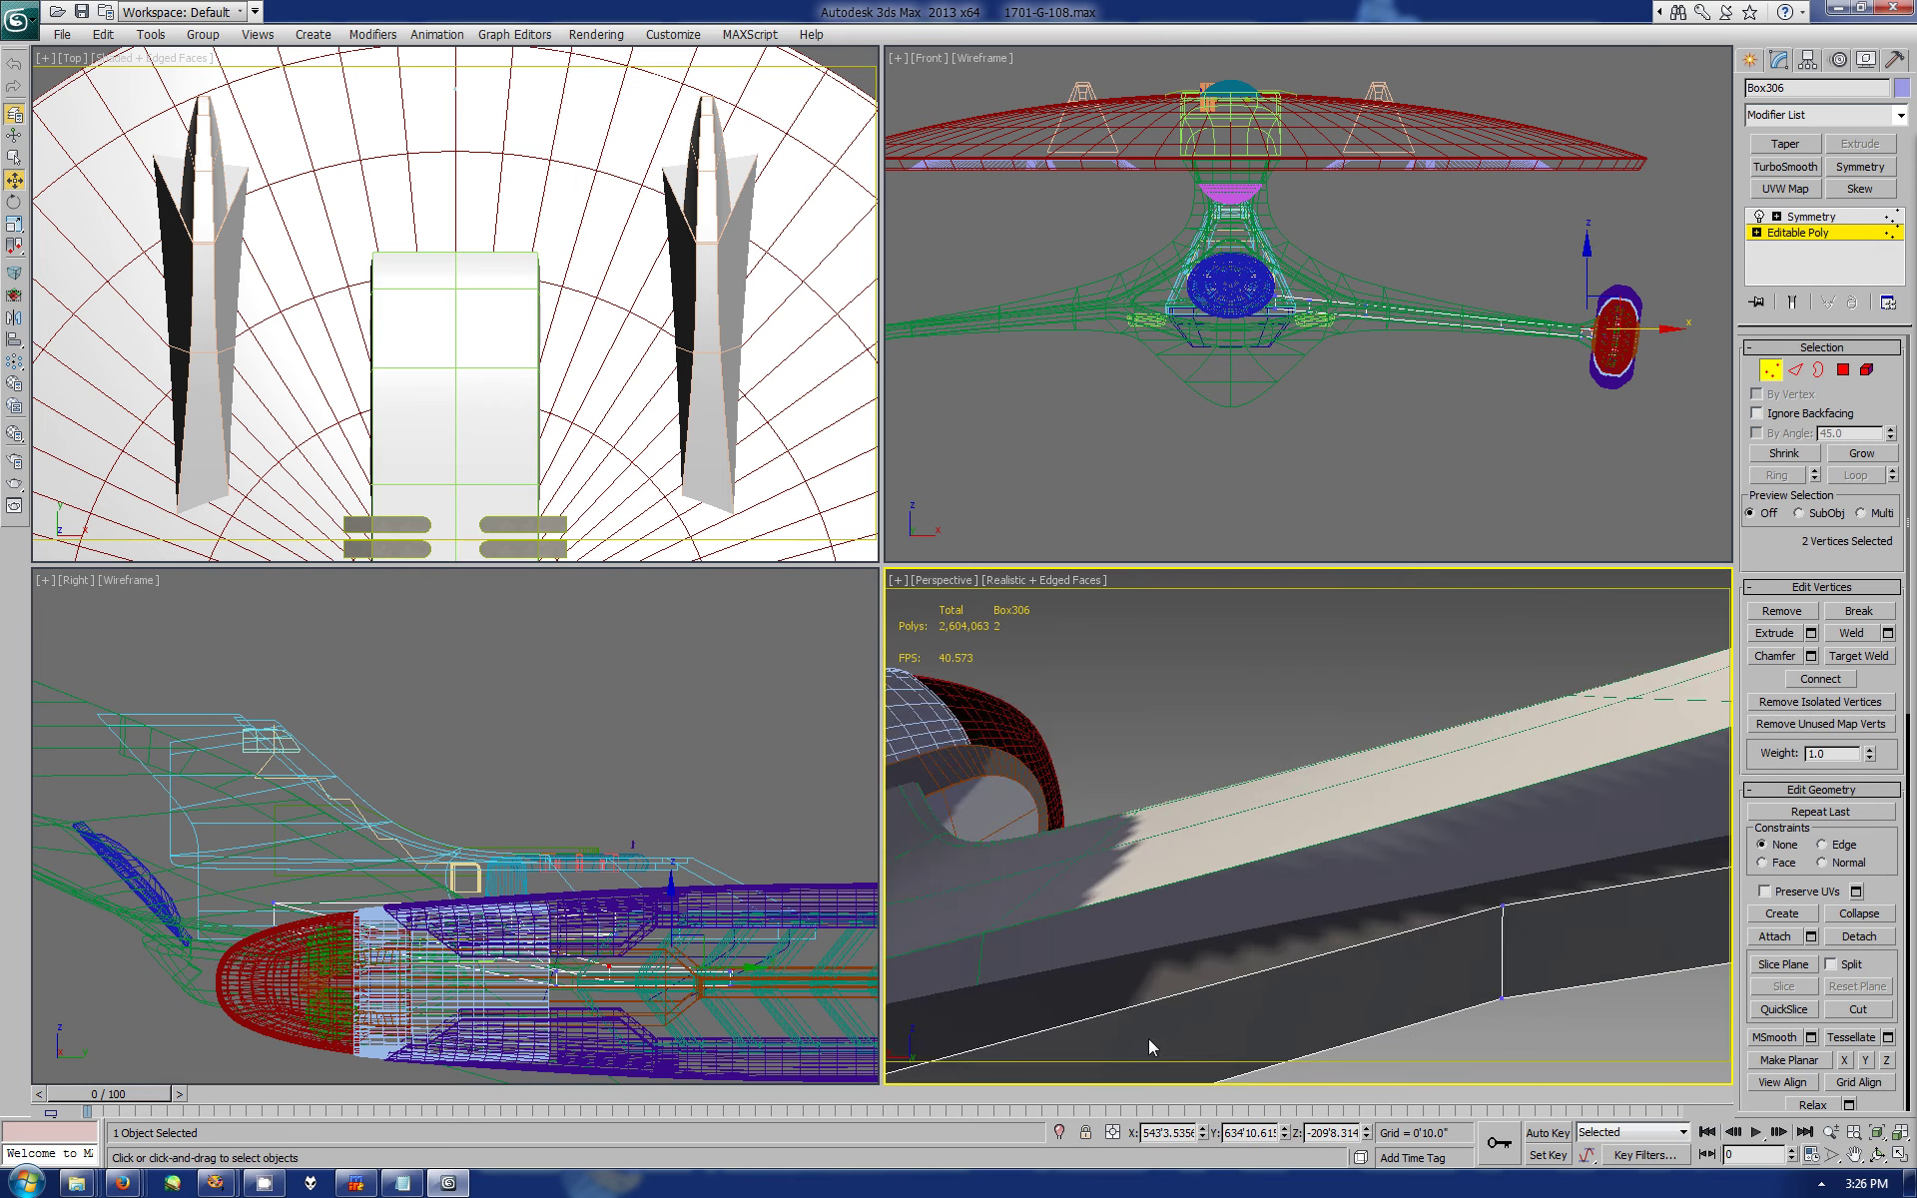
scroll(1148, 1039, down, 2)
scroll(1148, 1038, up, 5)
middle_drag(1148, 1038, 1303, 876)
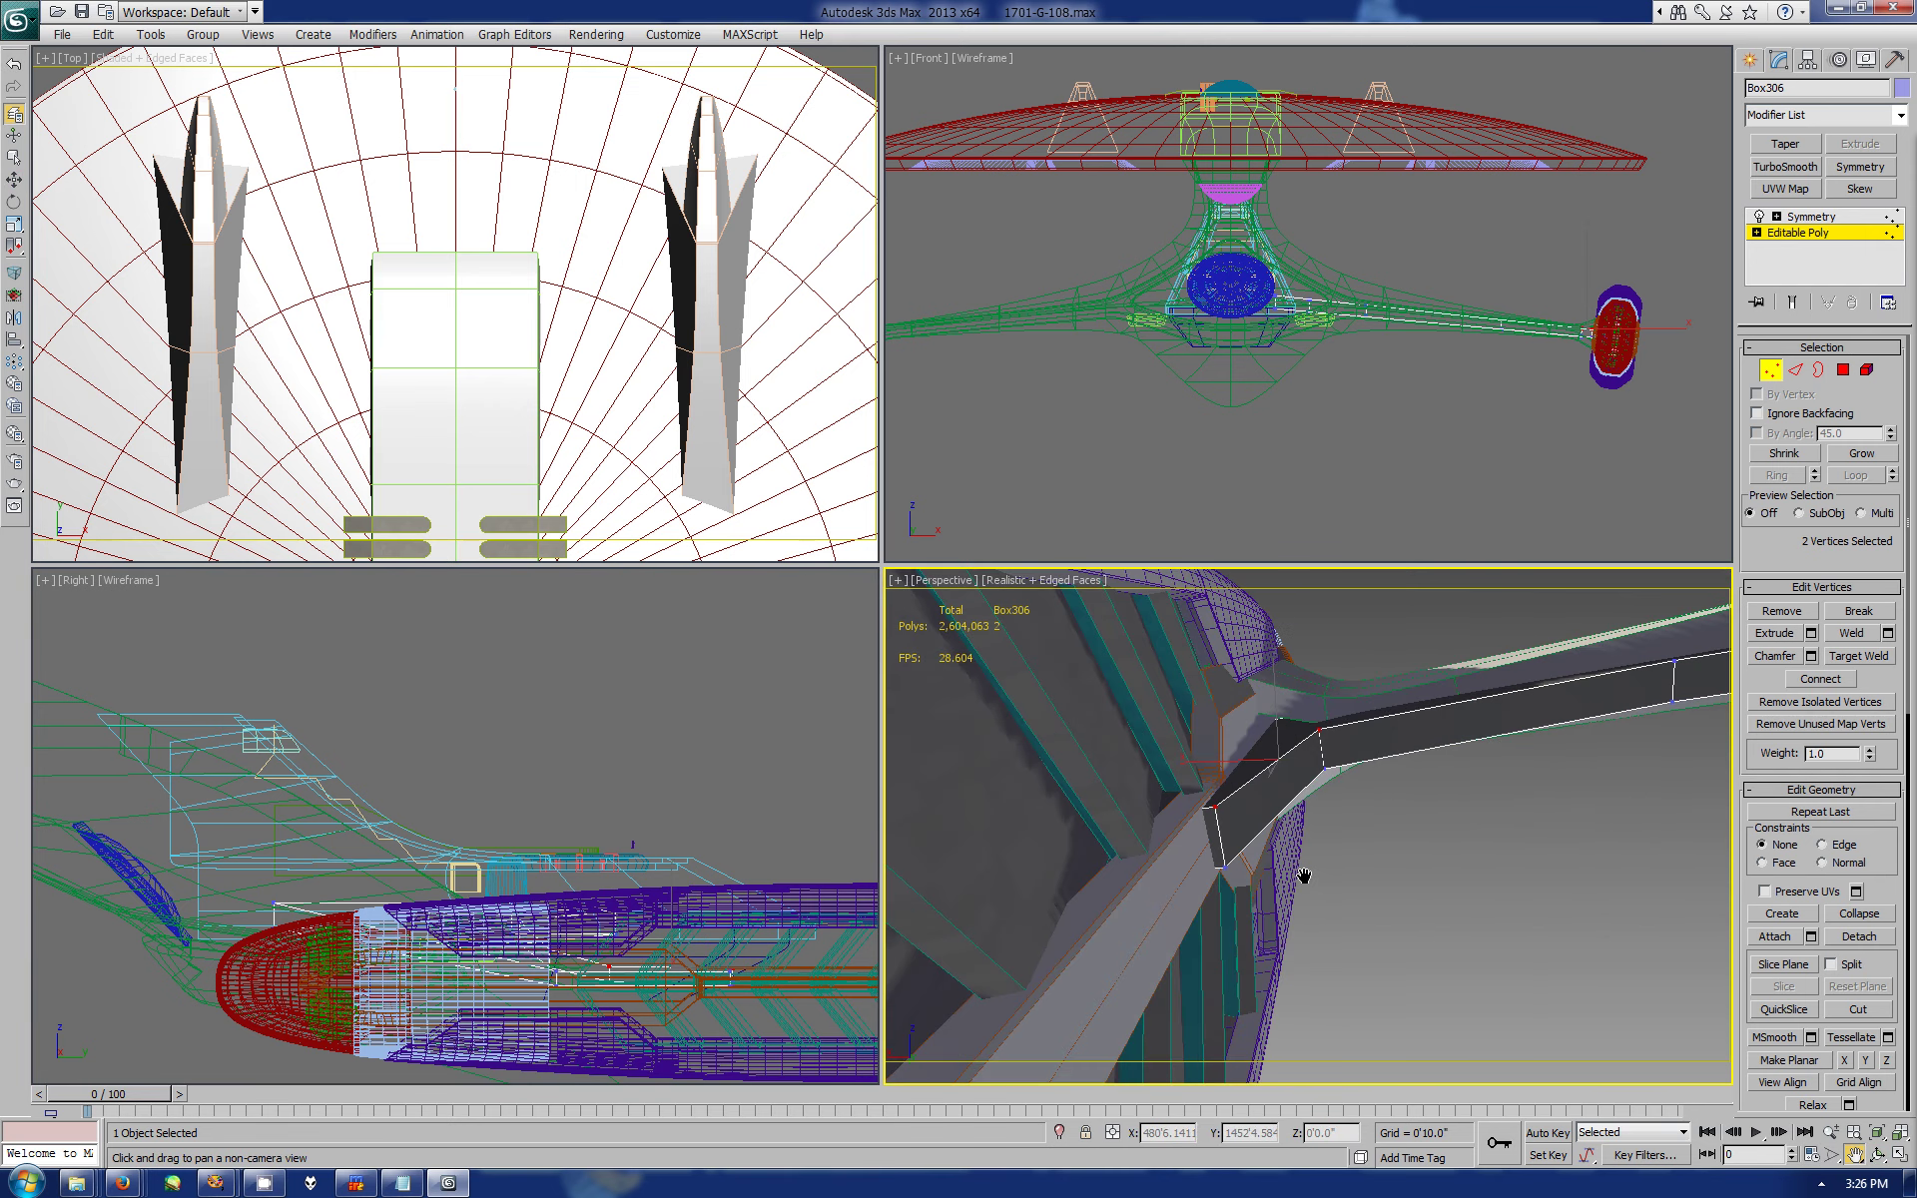
right_click(1598, 334)
key(ctrl+w)
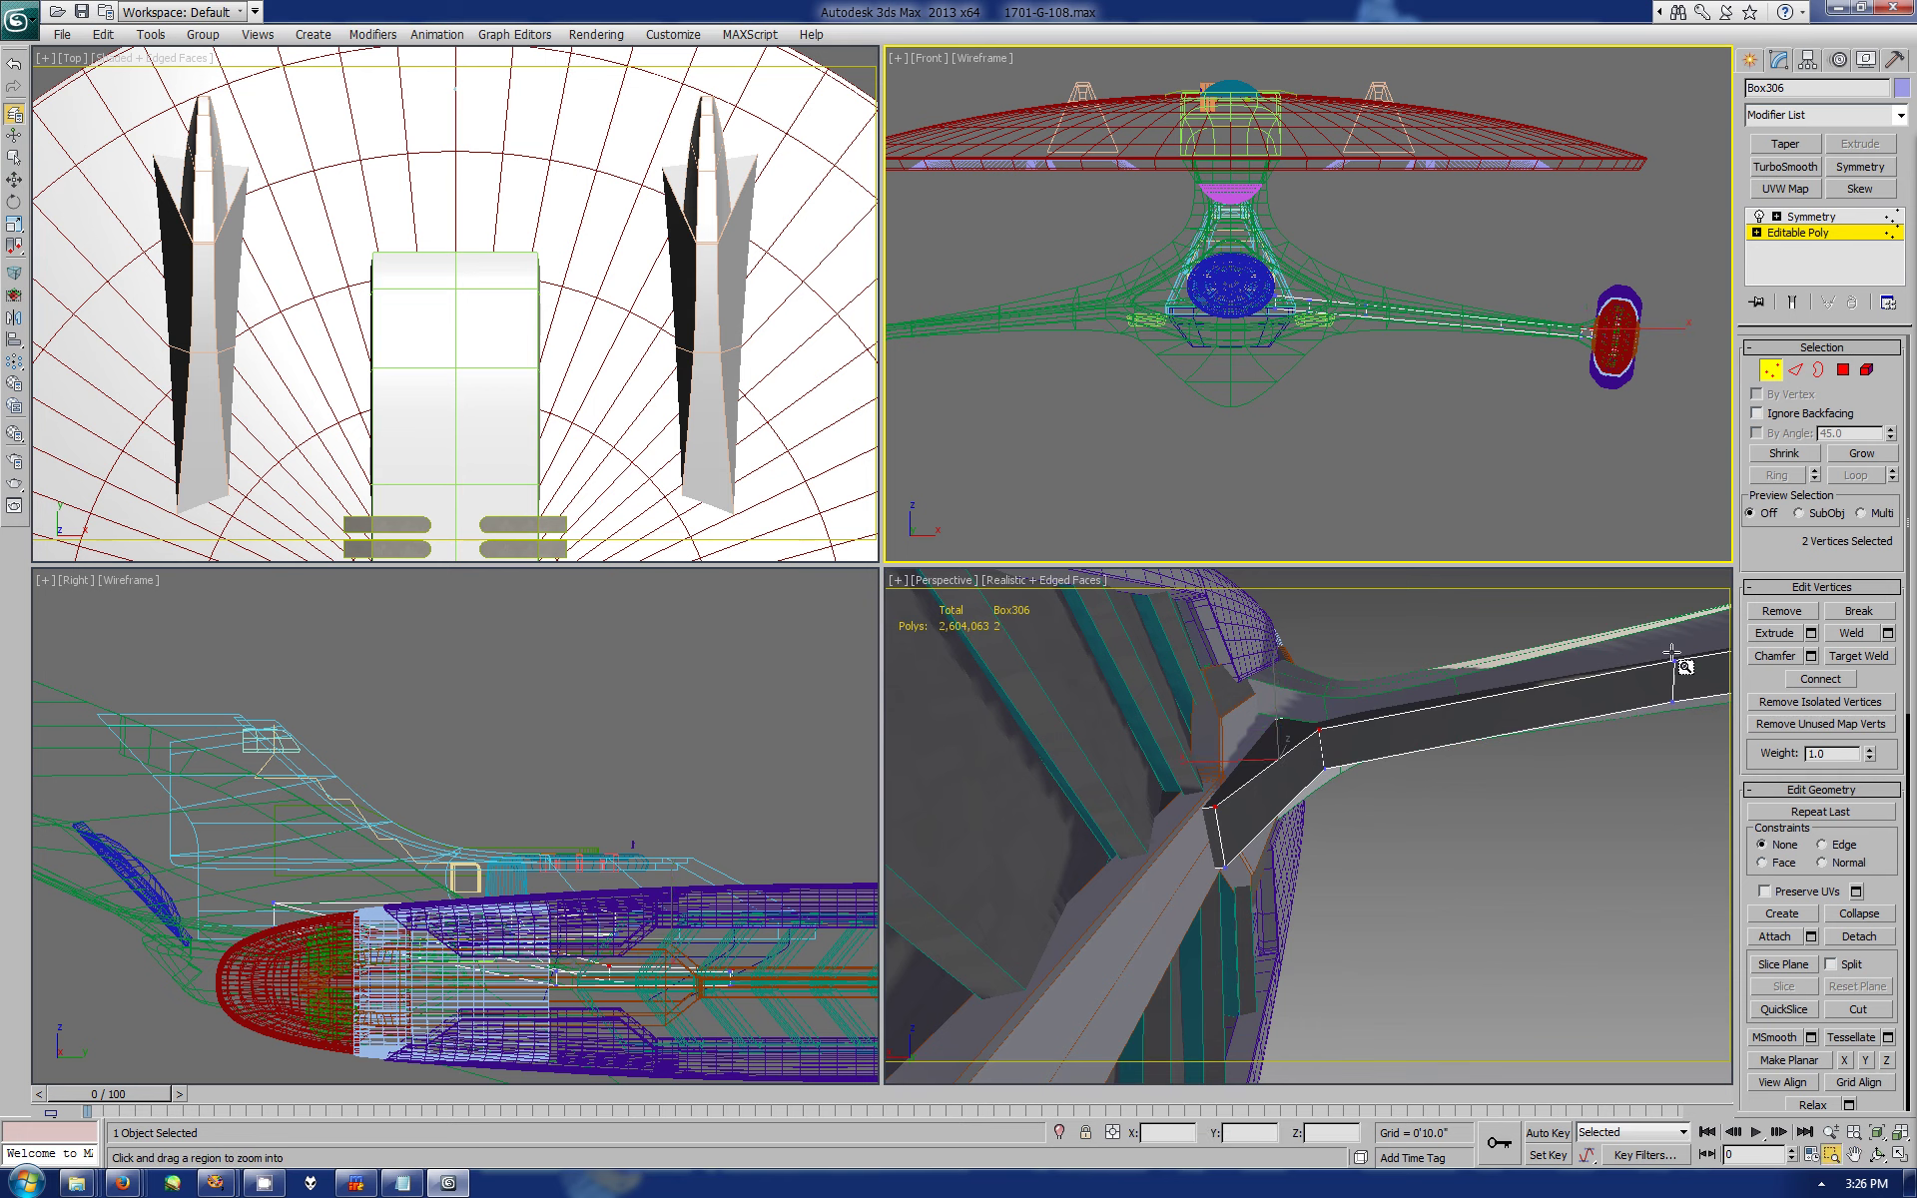
drag(1587, 352, 1589, 355)
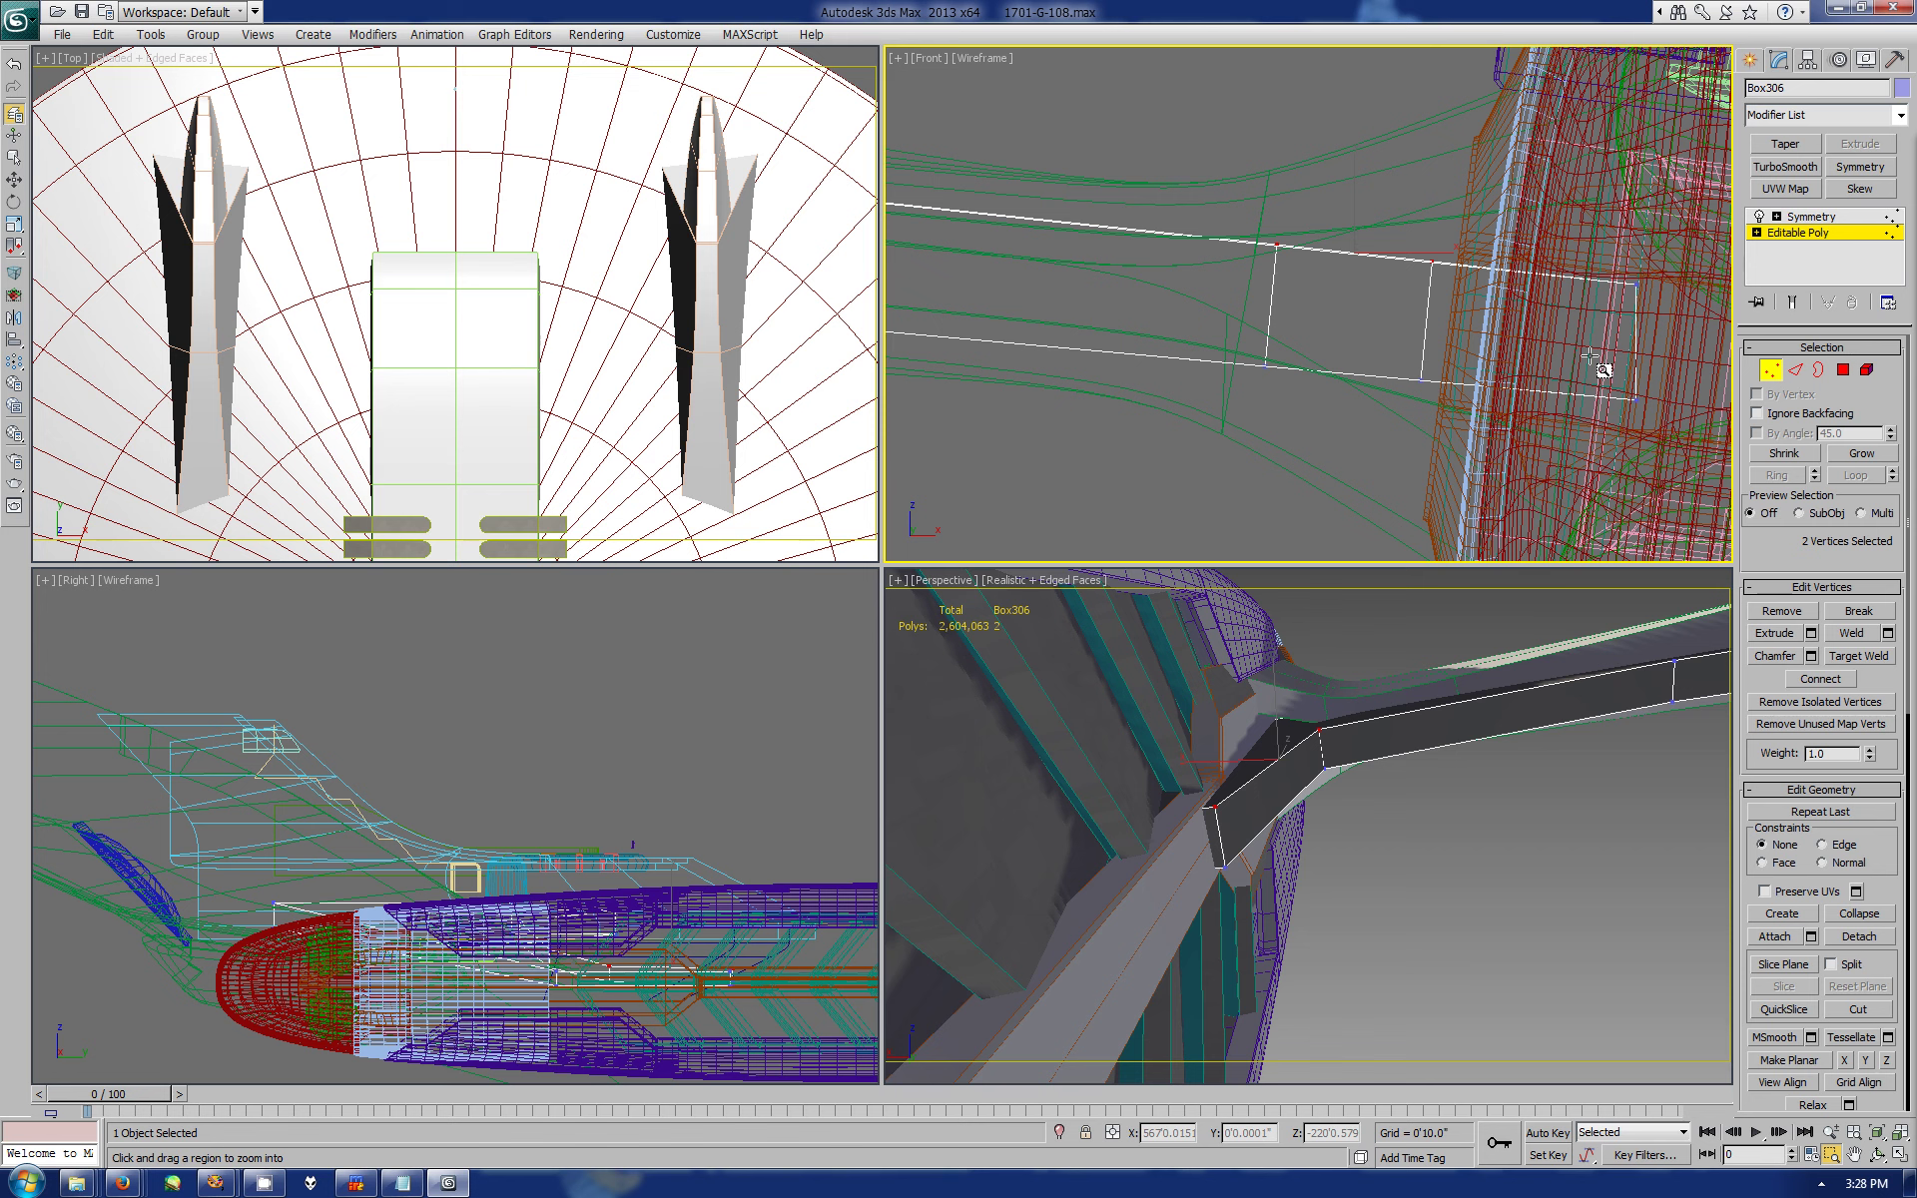
- Zoom in on the arm's end quad, then orbit Perspective to look under the pylon arm
click(1900, 1155)
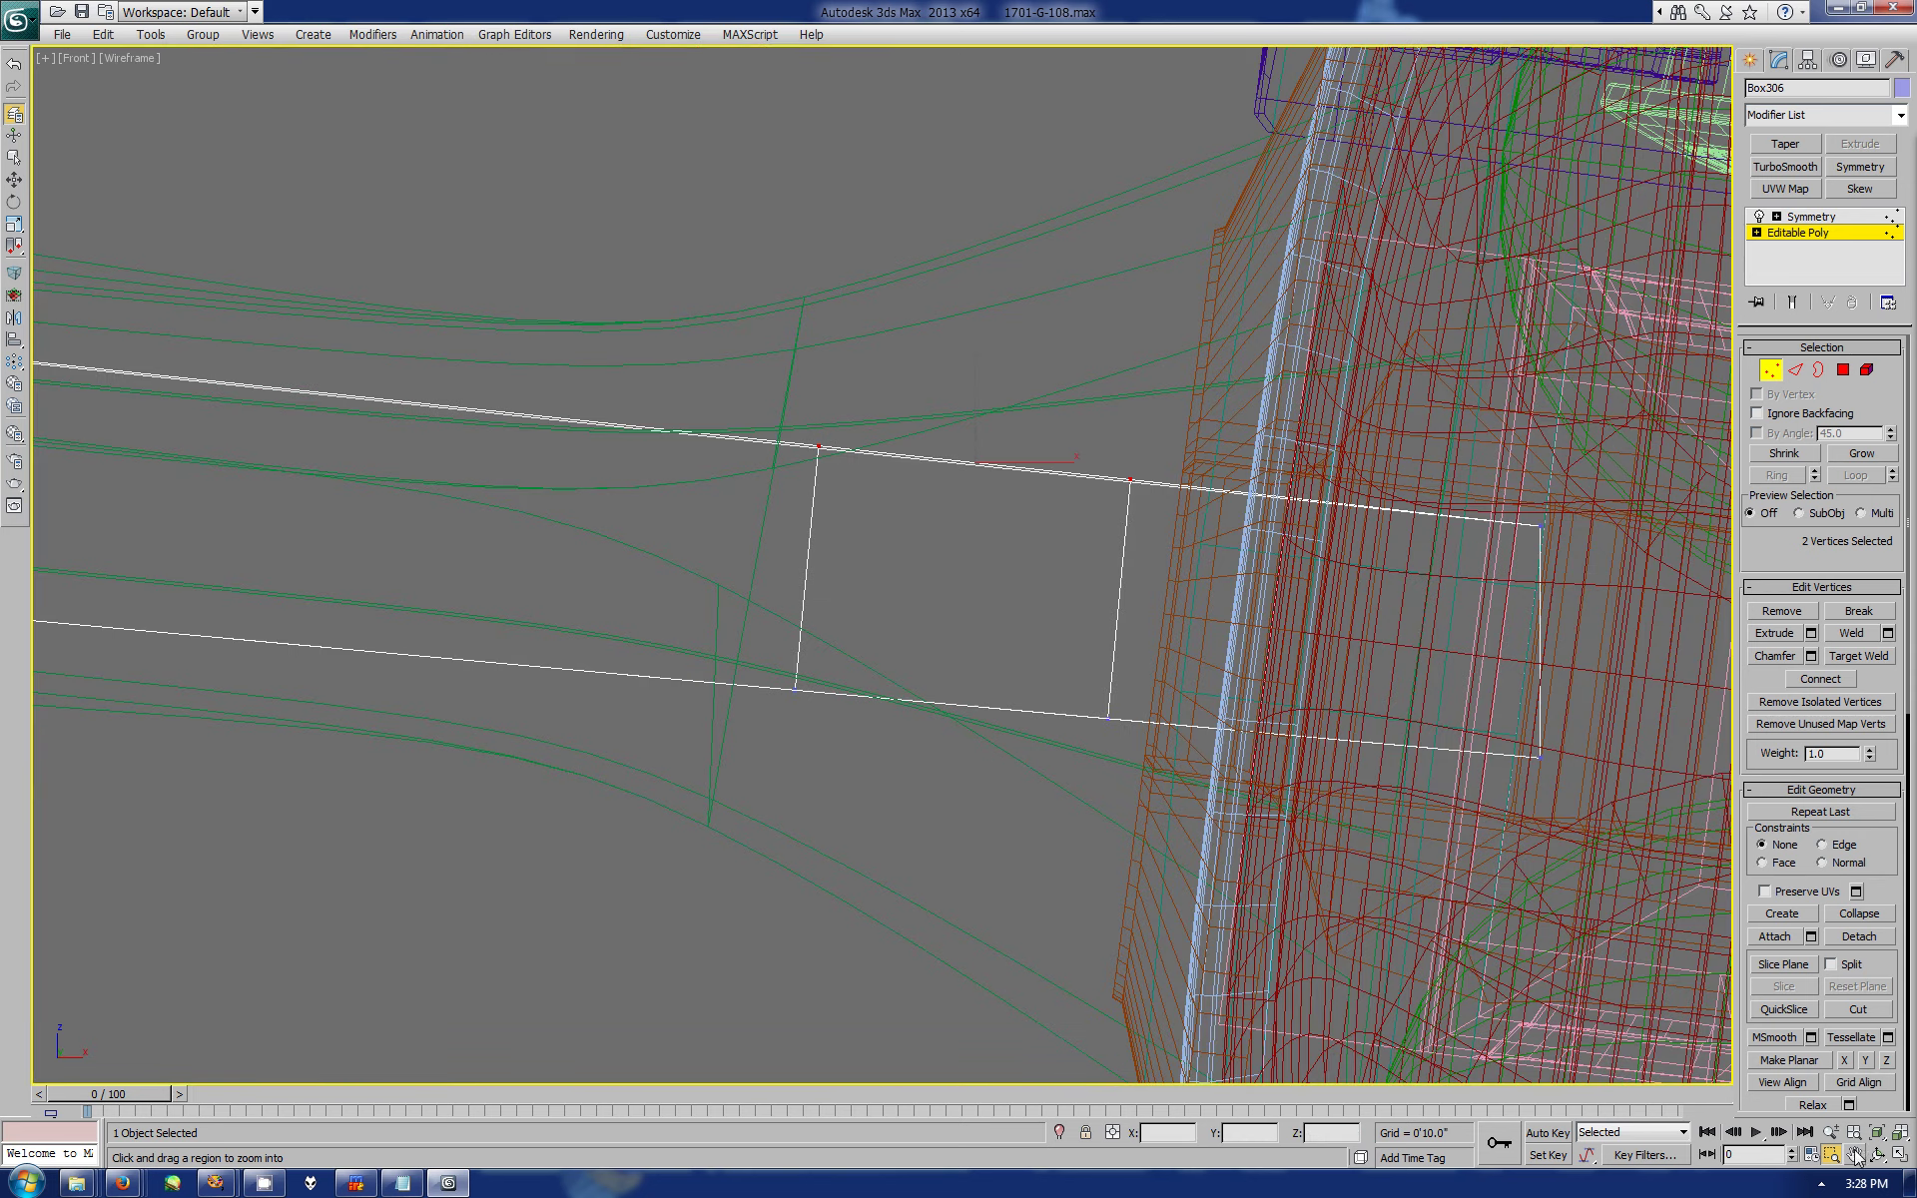
drag(642, 352, 1306, 758)
key(w)
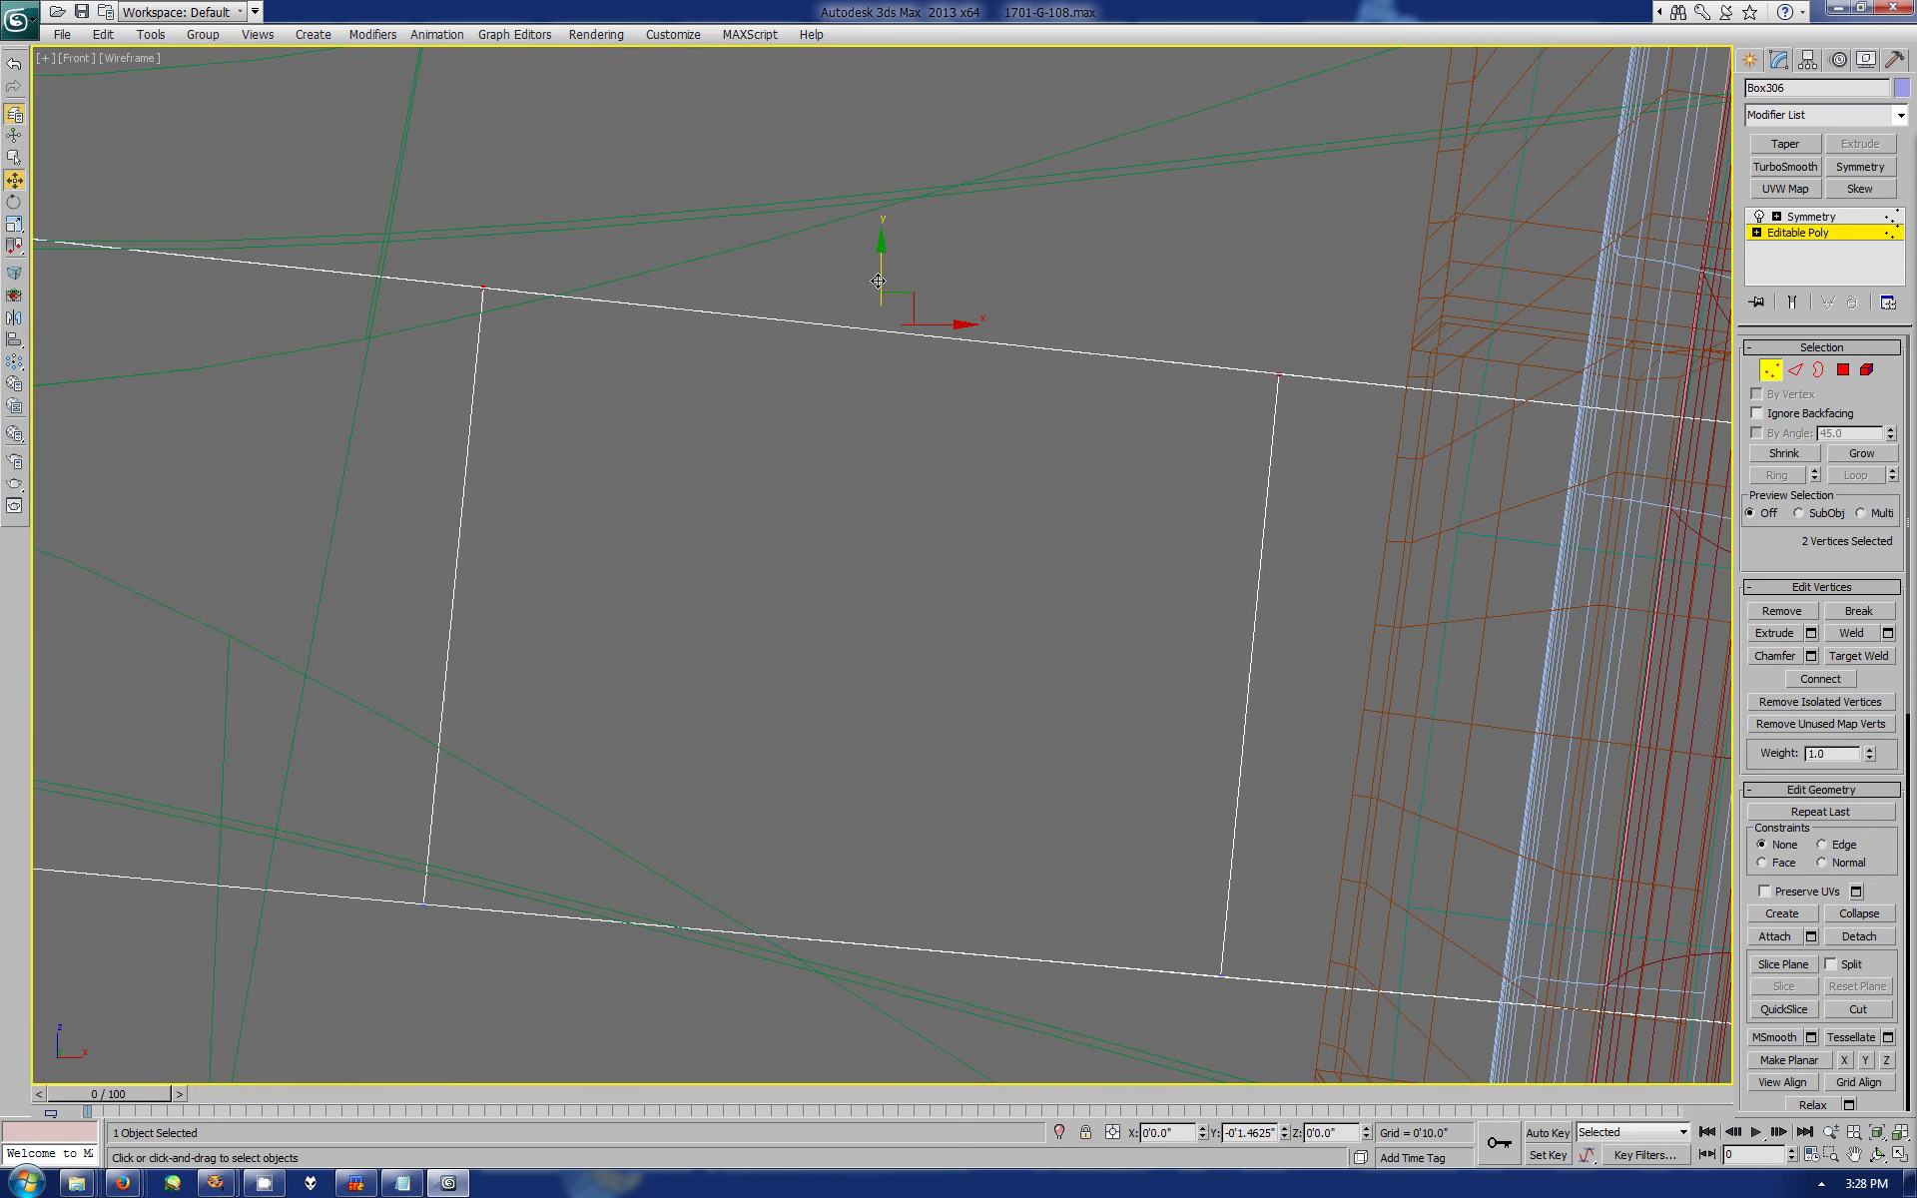
scroll(1043, 521, down, 5)
scroll(1044, 521, down, 3)
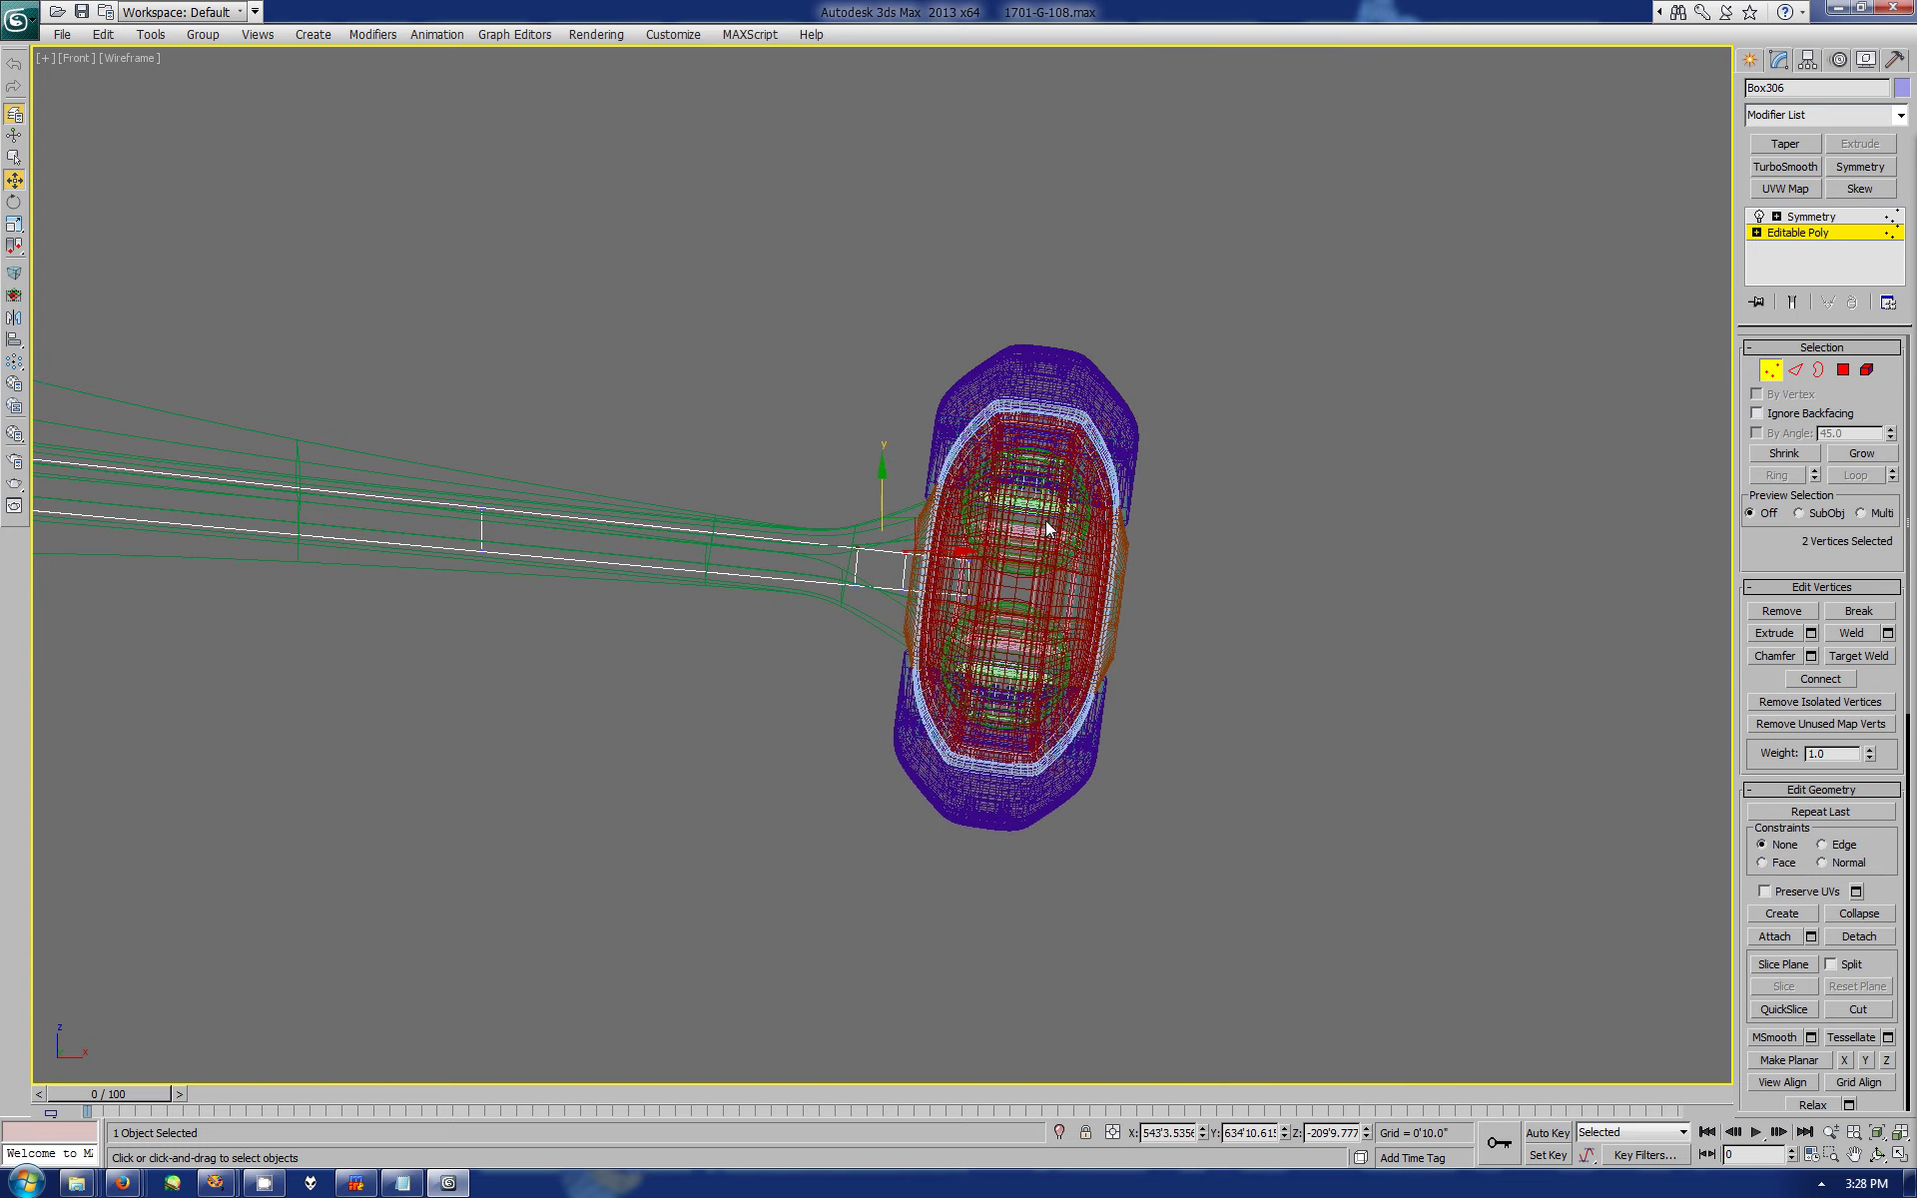
click(1900, 1155)
click(1877, 1156)
drag(1488, 828, 1313, 943)
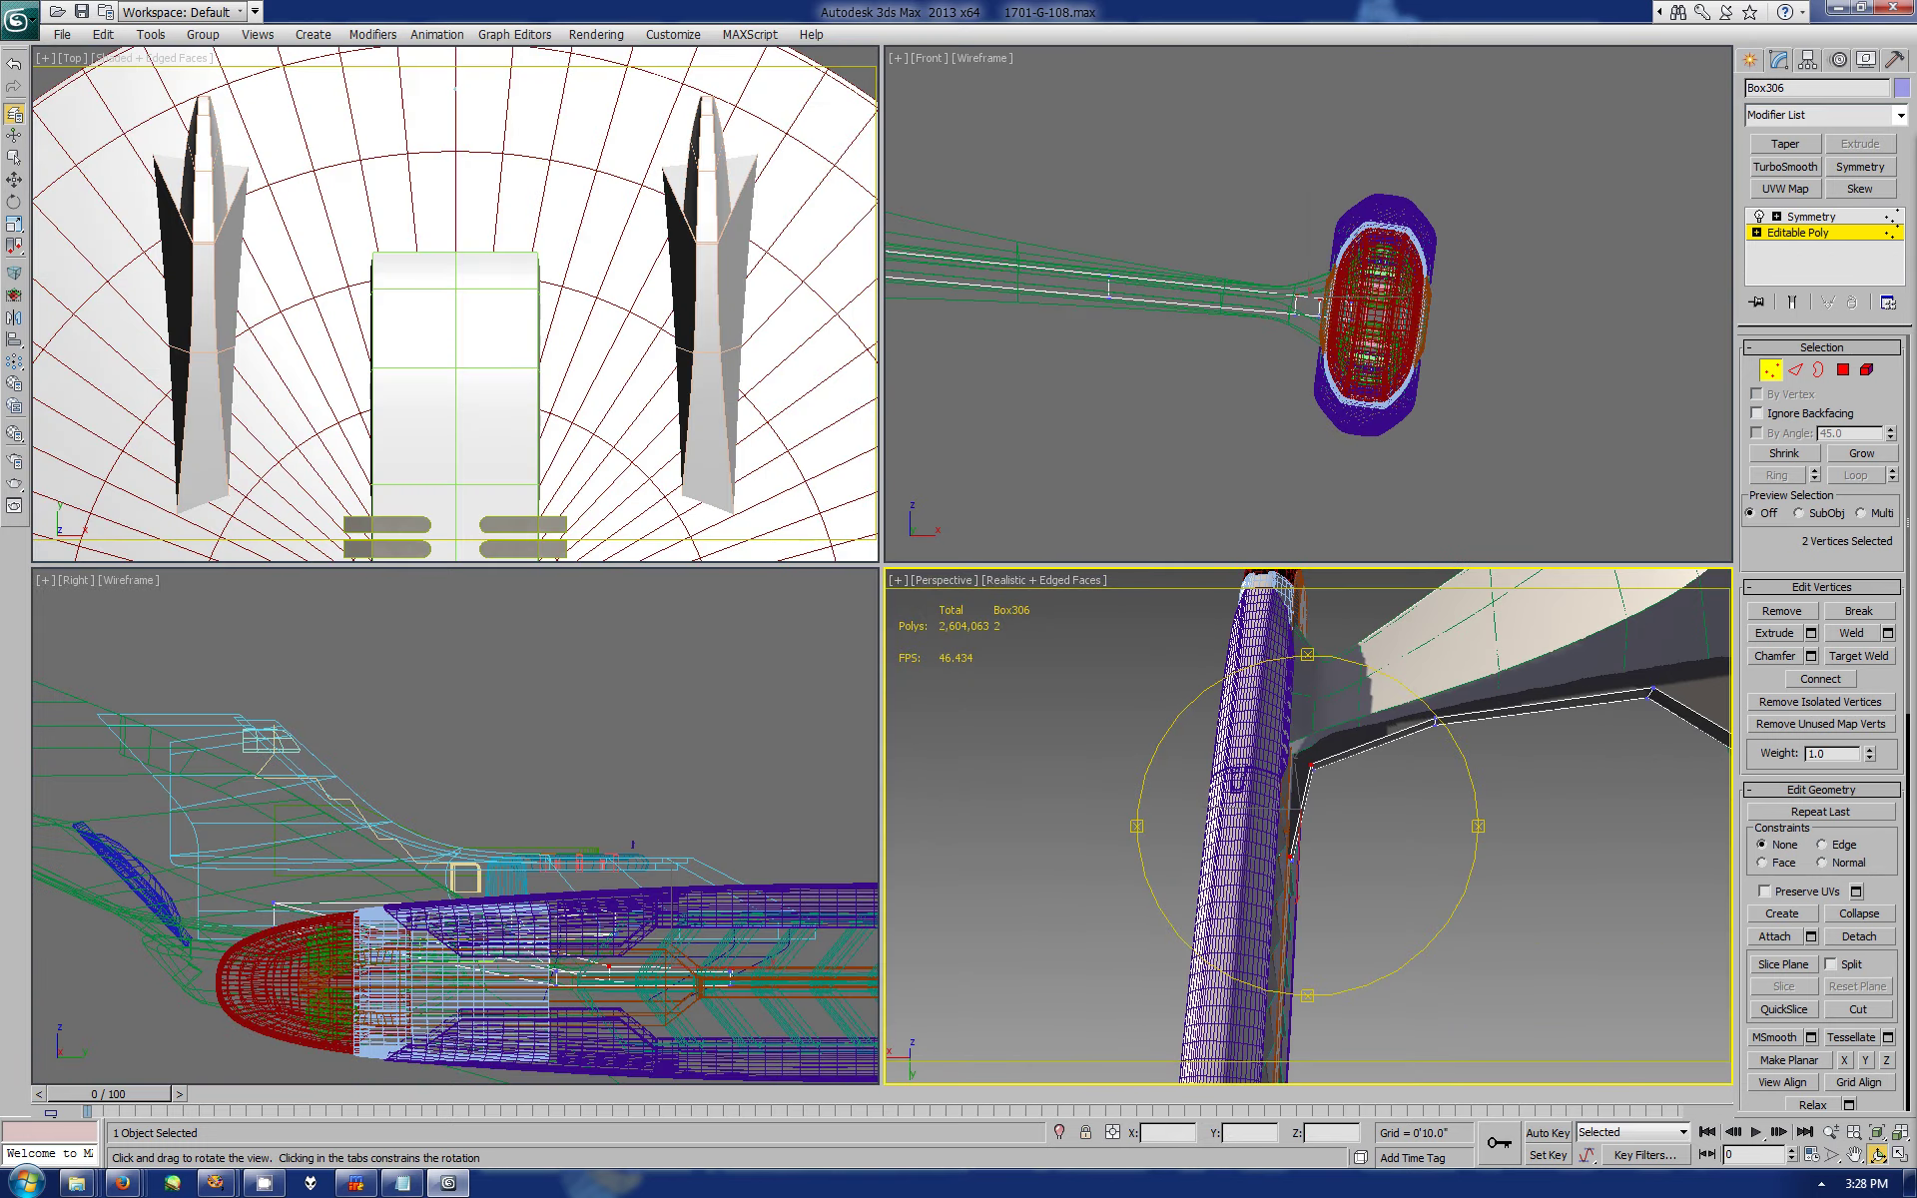
- In maximized Perspective, pull the arm's bend corner vertex slightly down along Y
click(1900, 1156)
click(1854, 1155)
mouse_move(1176, 706)
mouse_down()
mouse_move(916, 679)
mouse_move(962, 751)
mouse_up()
key(w)
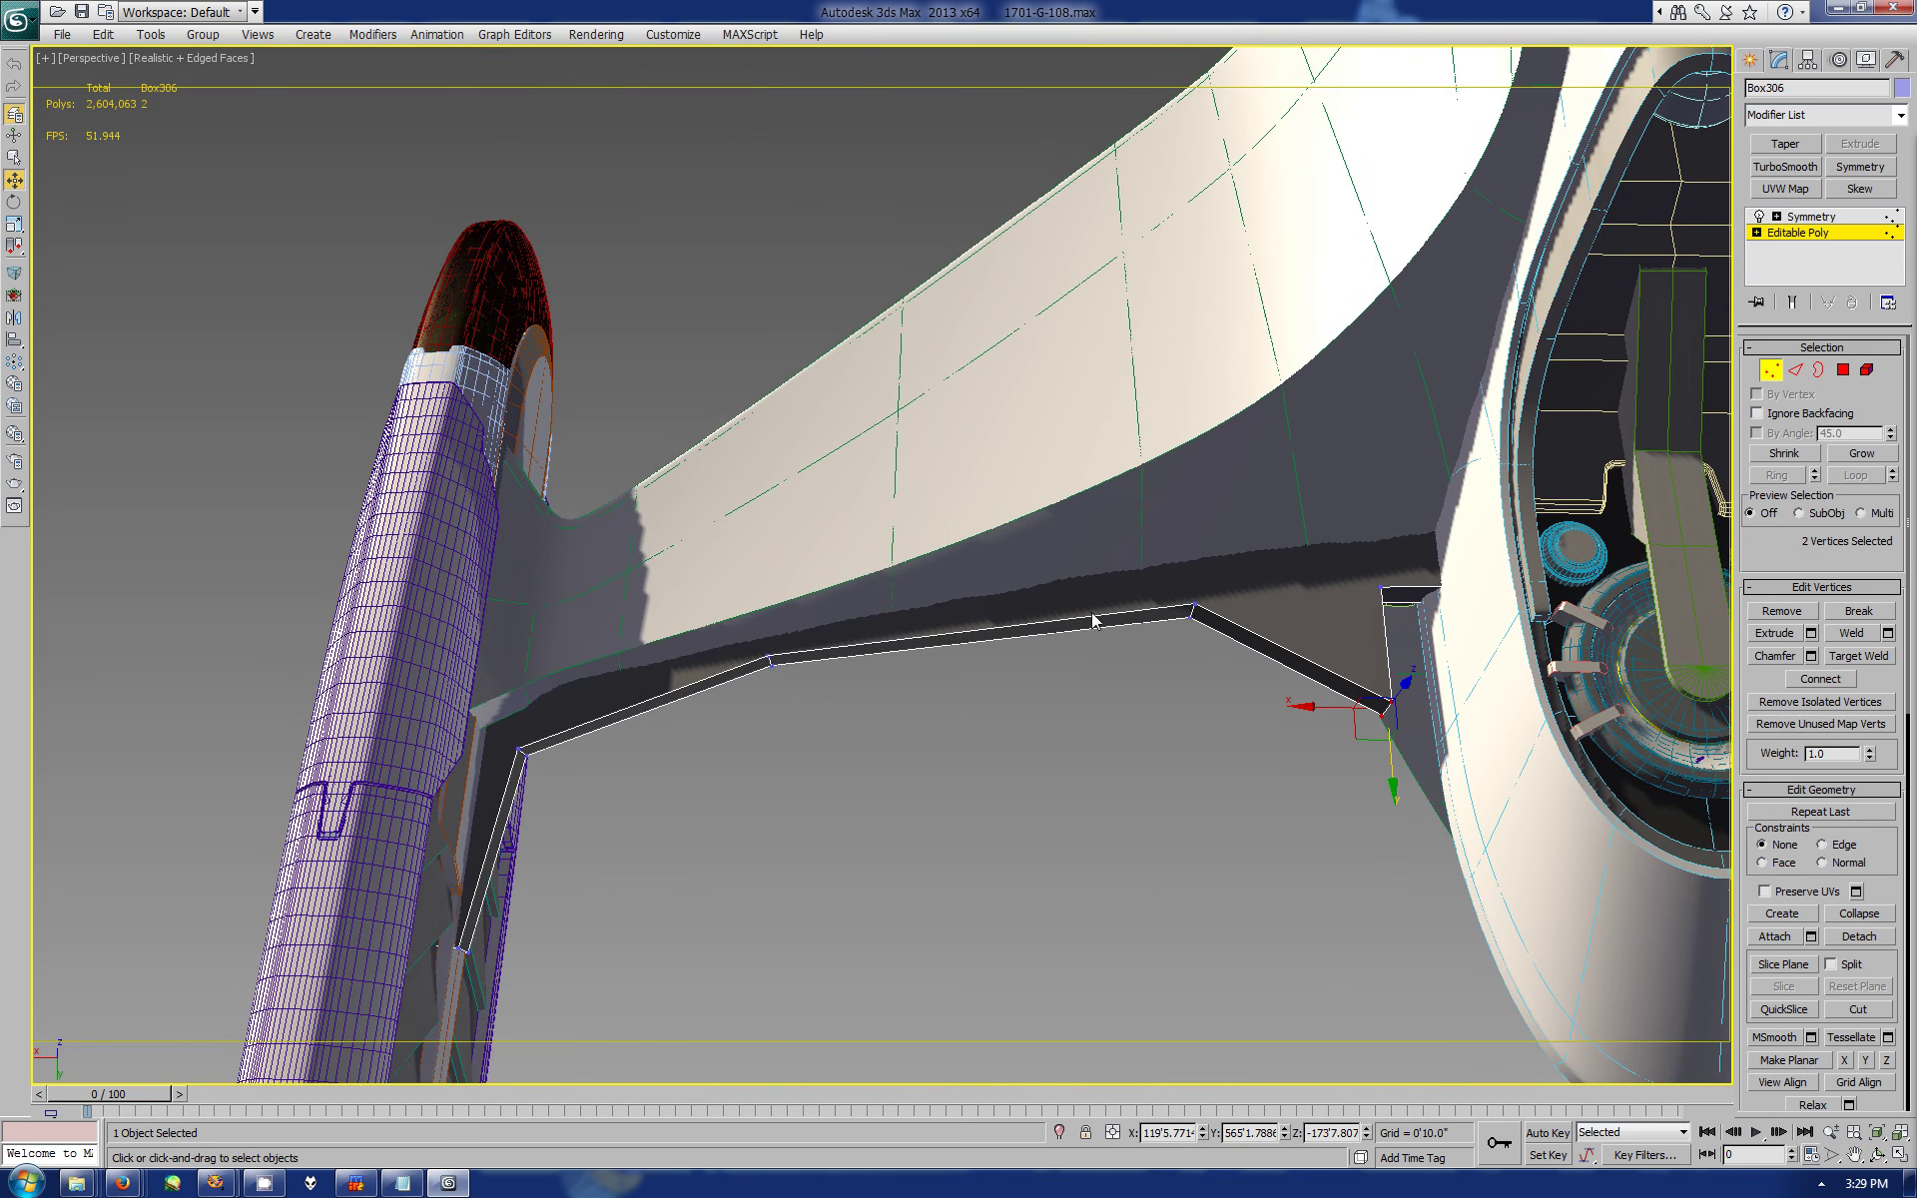
click(519, 748)
drag(515, 810, 517, 834)
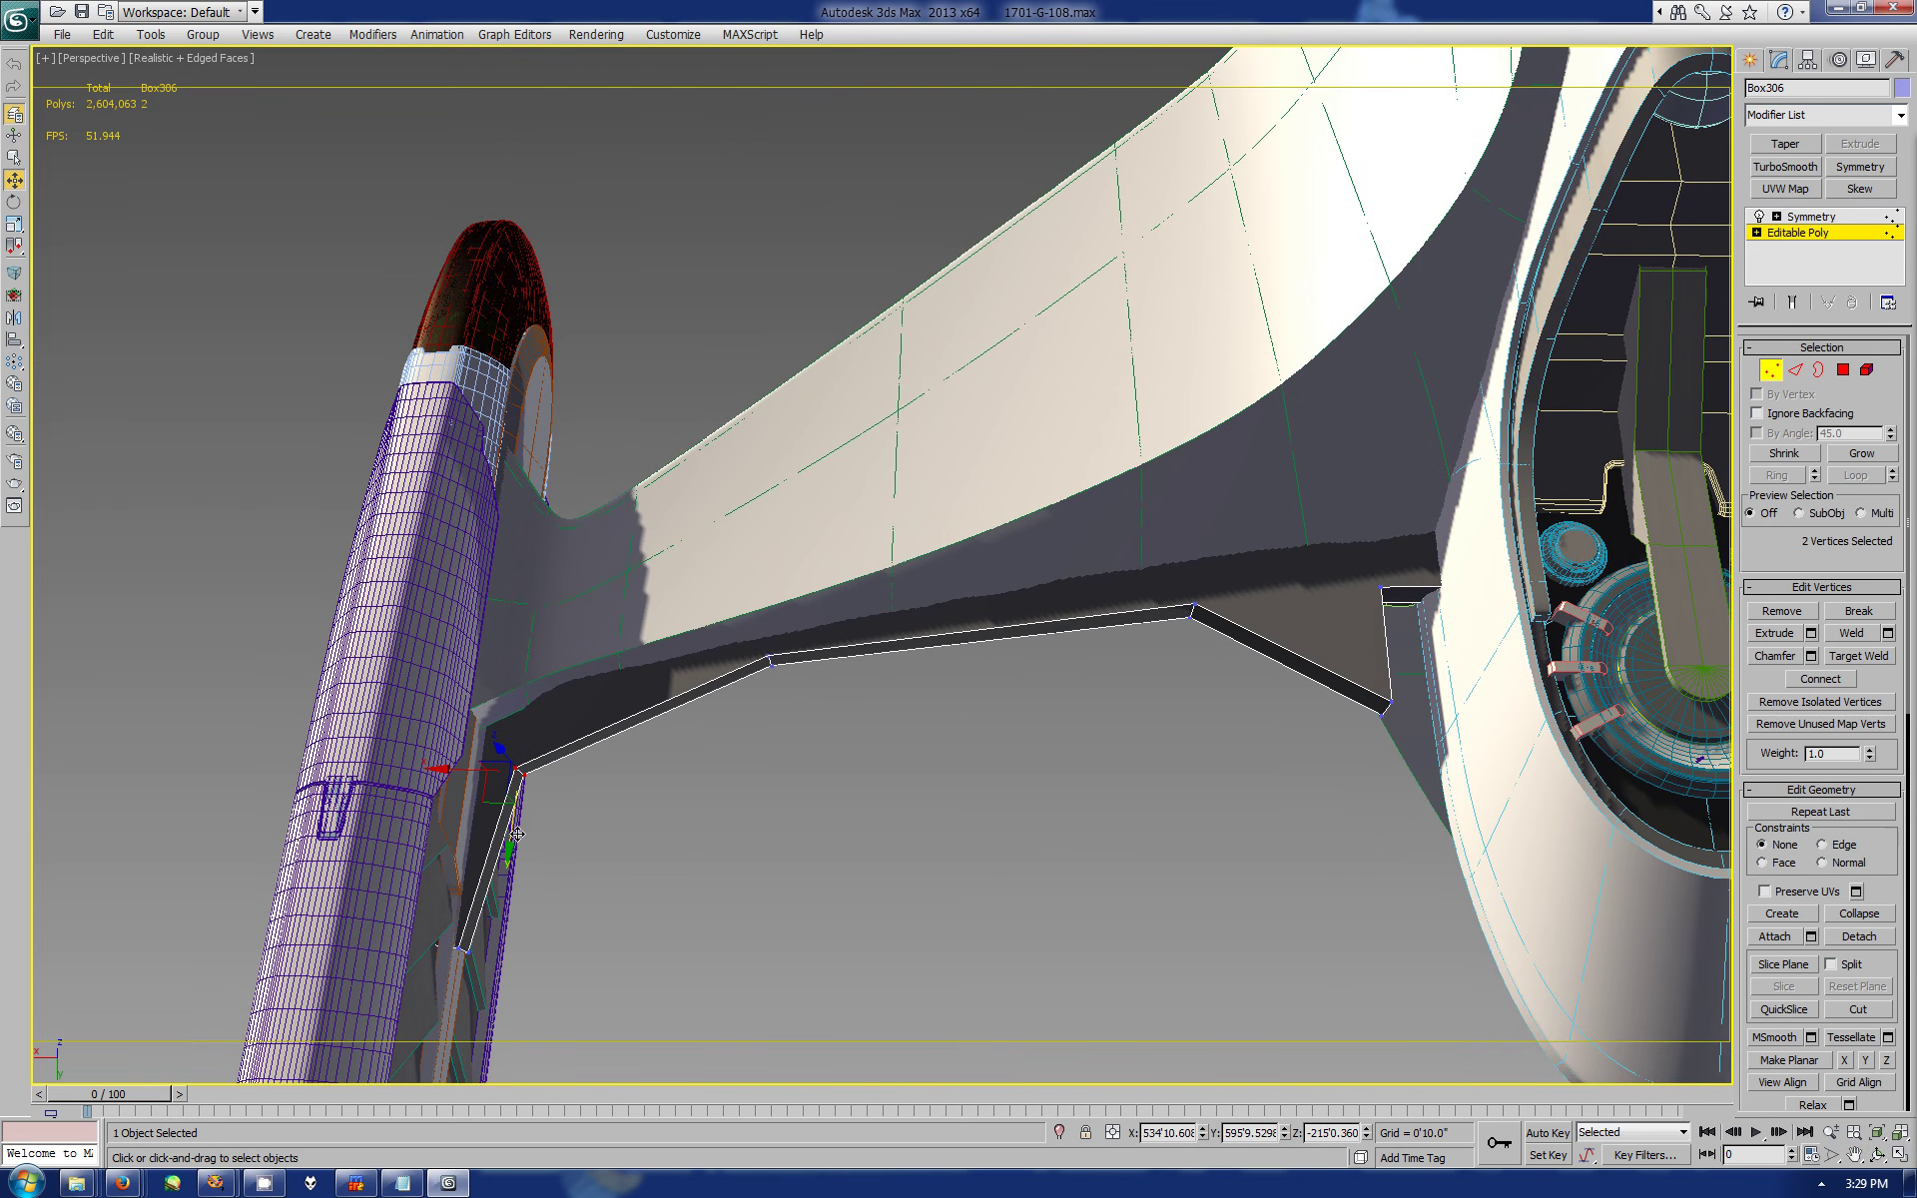
scroll(506, 746, down, 5)
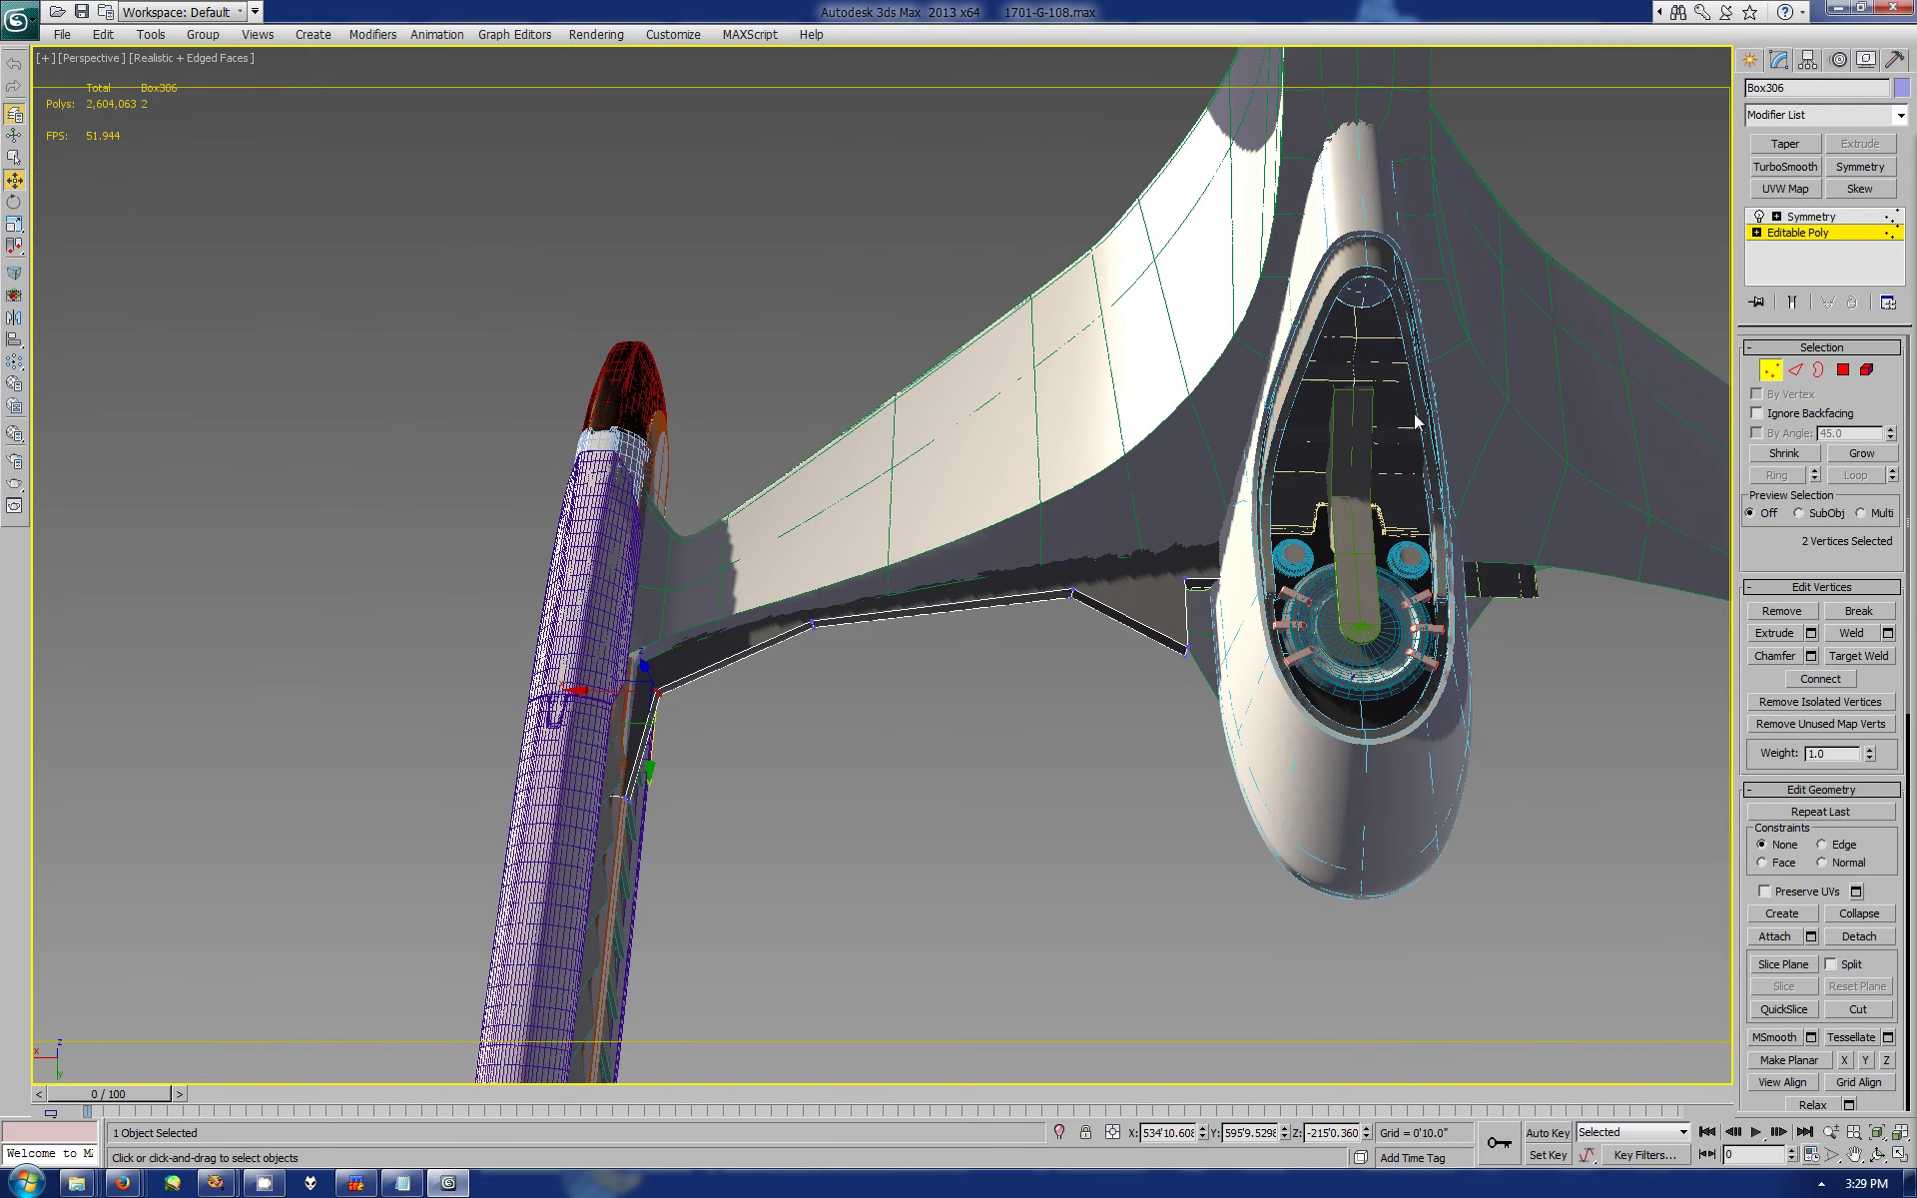
click(1749, 60)
- Orbit and zoom the Perspective view to a low oblique angle showing the whole ship
alt+middle_drag(1699, 769, 1881, 1163)
click(1881, 1163)
drag(819, 519, 988, 627)
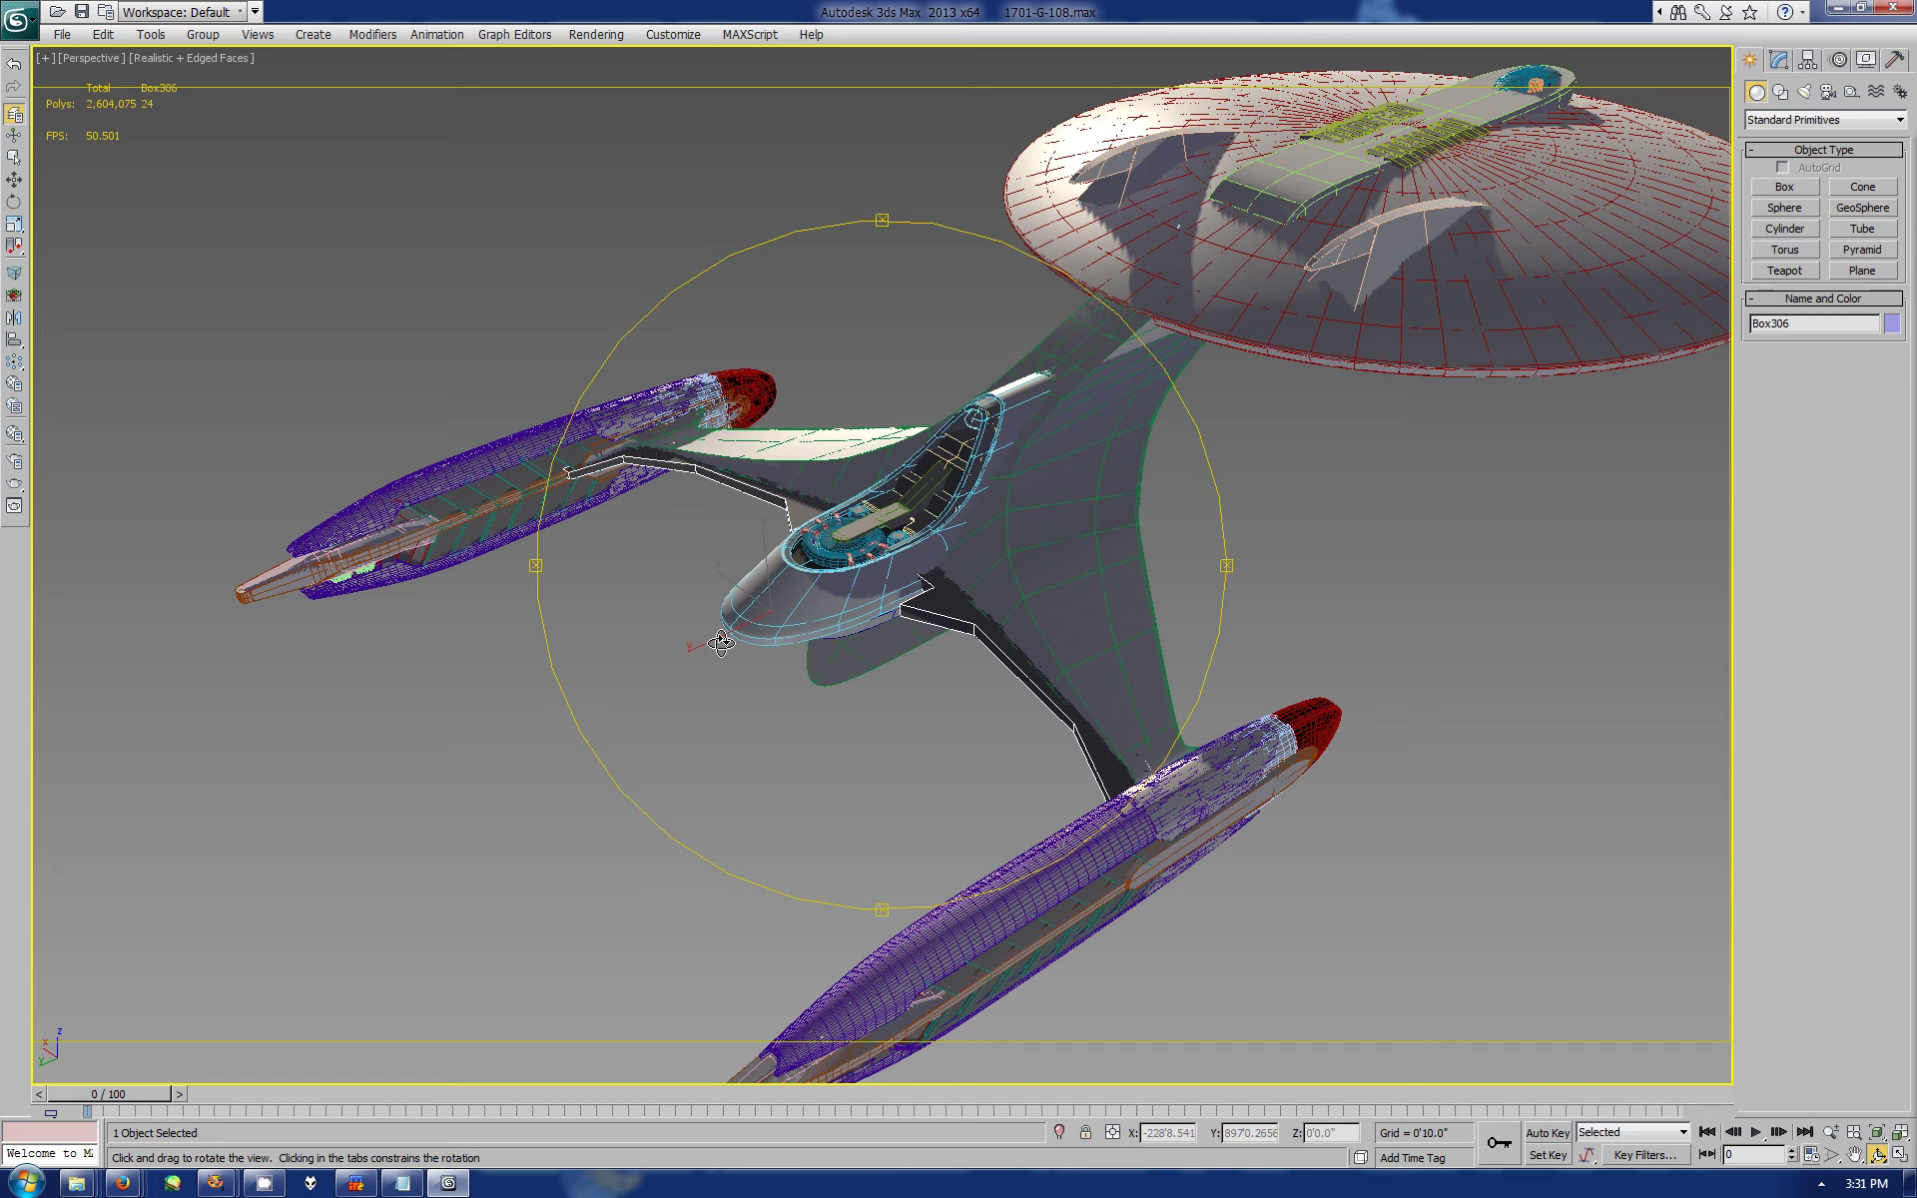
drag(807, 720, 820, 514)
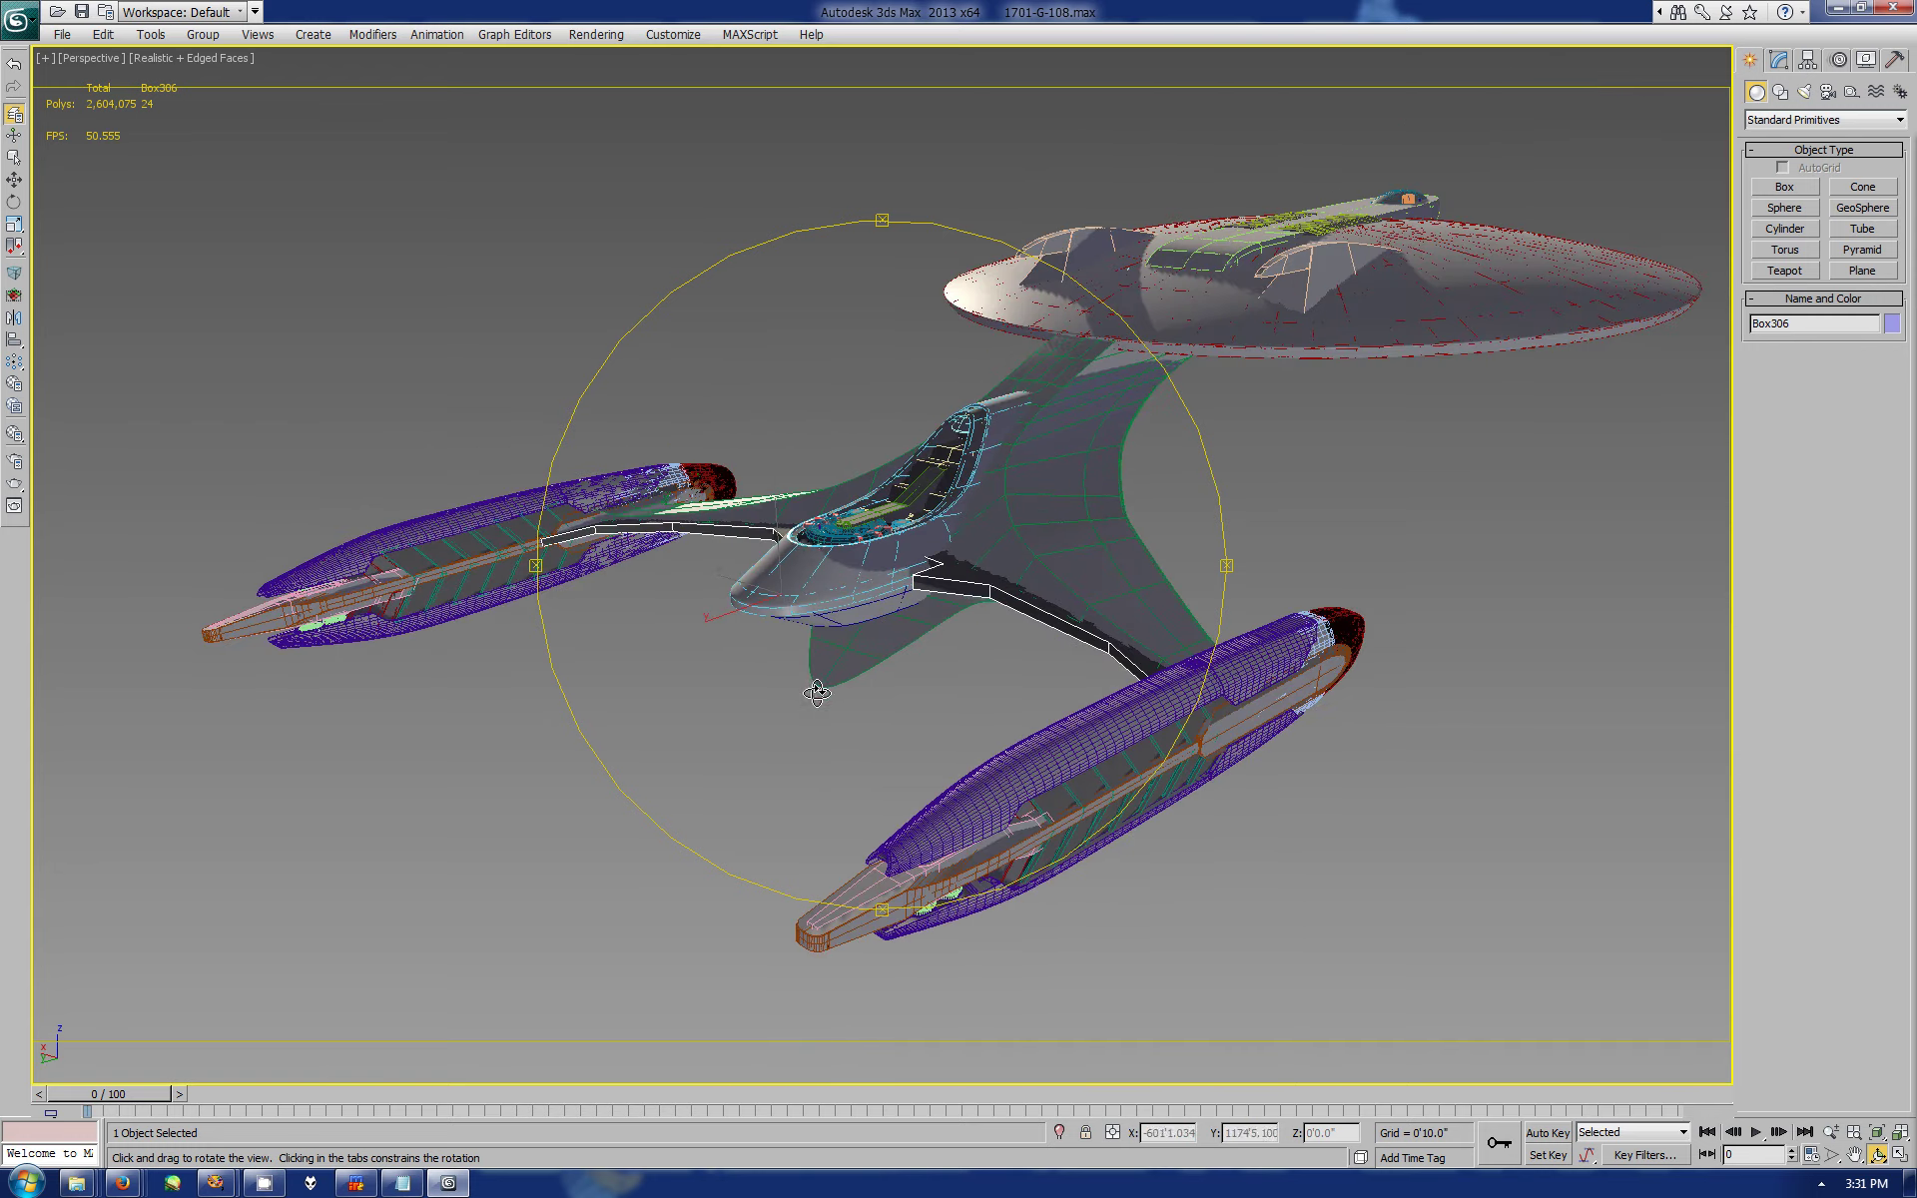
scroll(820, 514, up, 3)
mouse_move(973, 511)
mouse_down()
mouse_move(810, 589)
mouse_move(837, 523)
mouse_move(716, 475)
mouse_move(844, 462)
mouse_move(629, 450)
mouse_move(766, 527)
mouse_up()
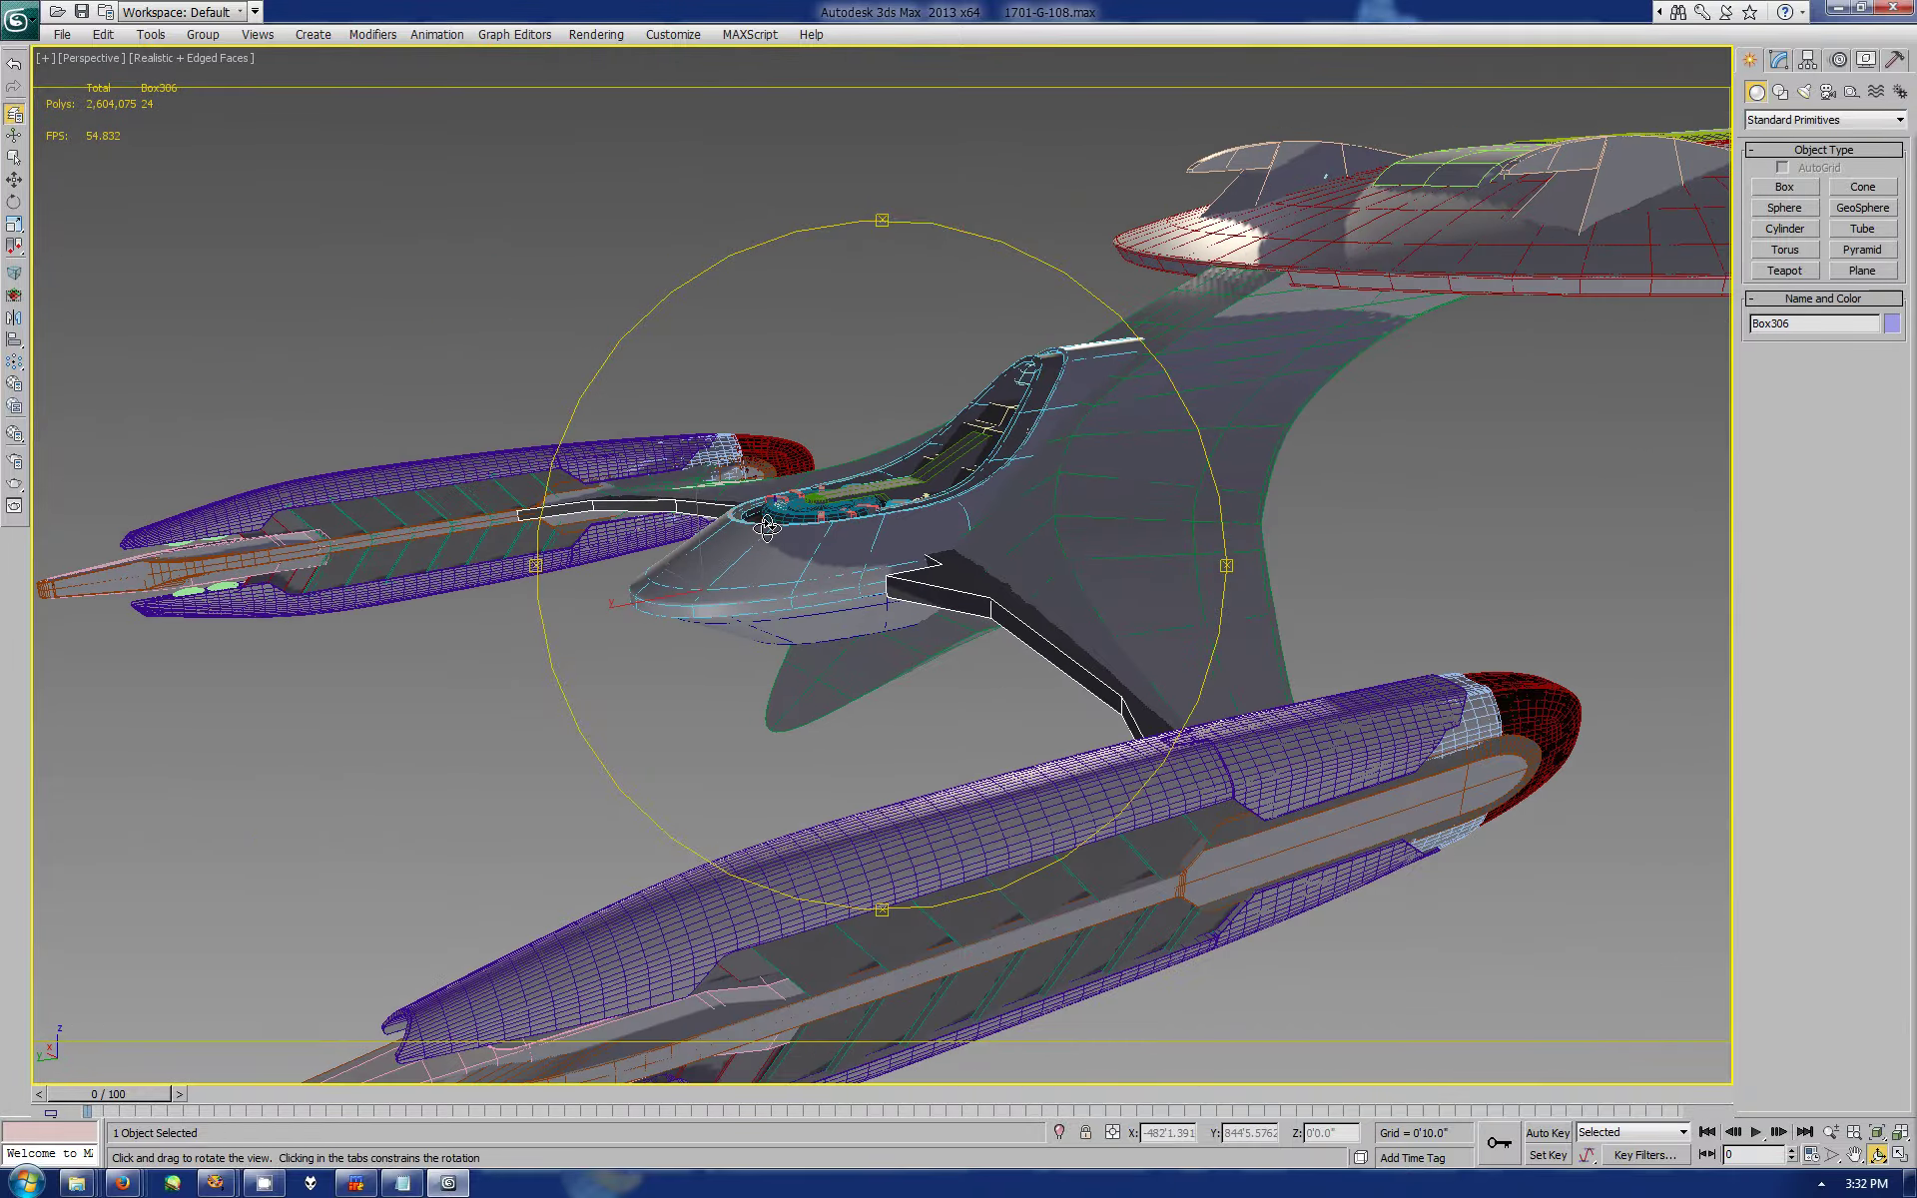
click(403, 1183)
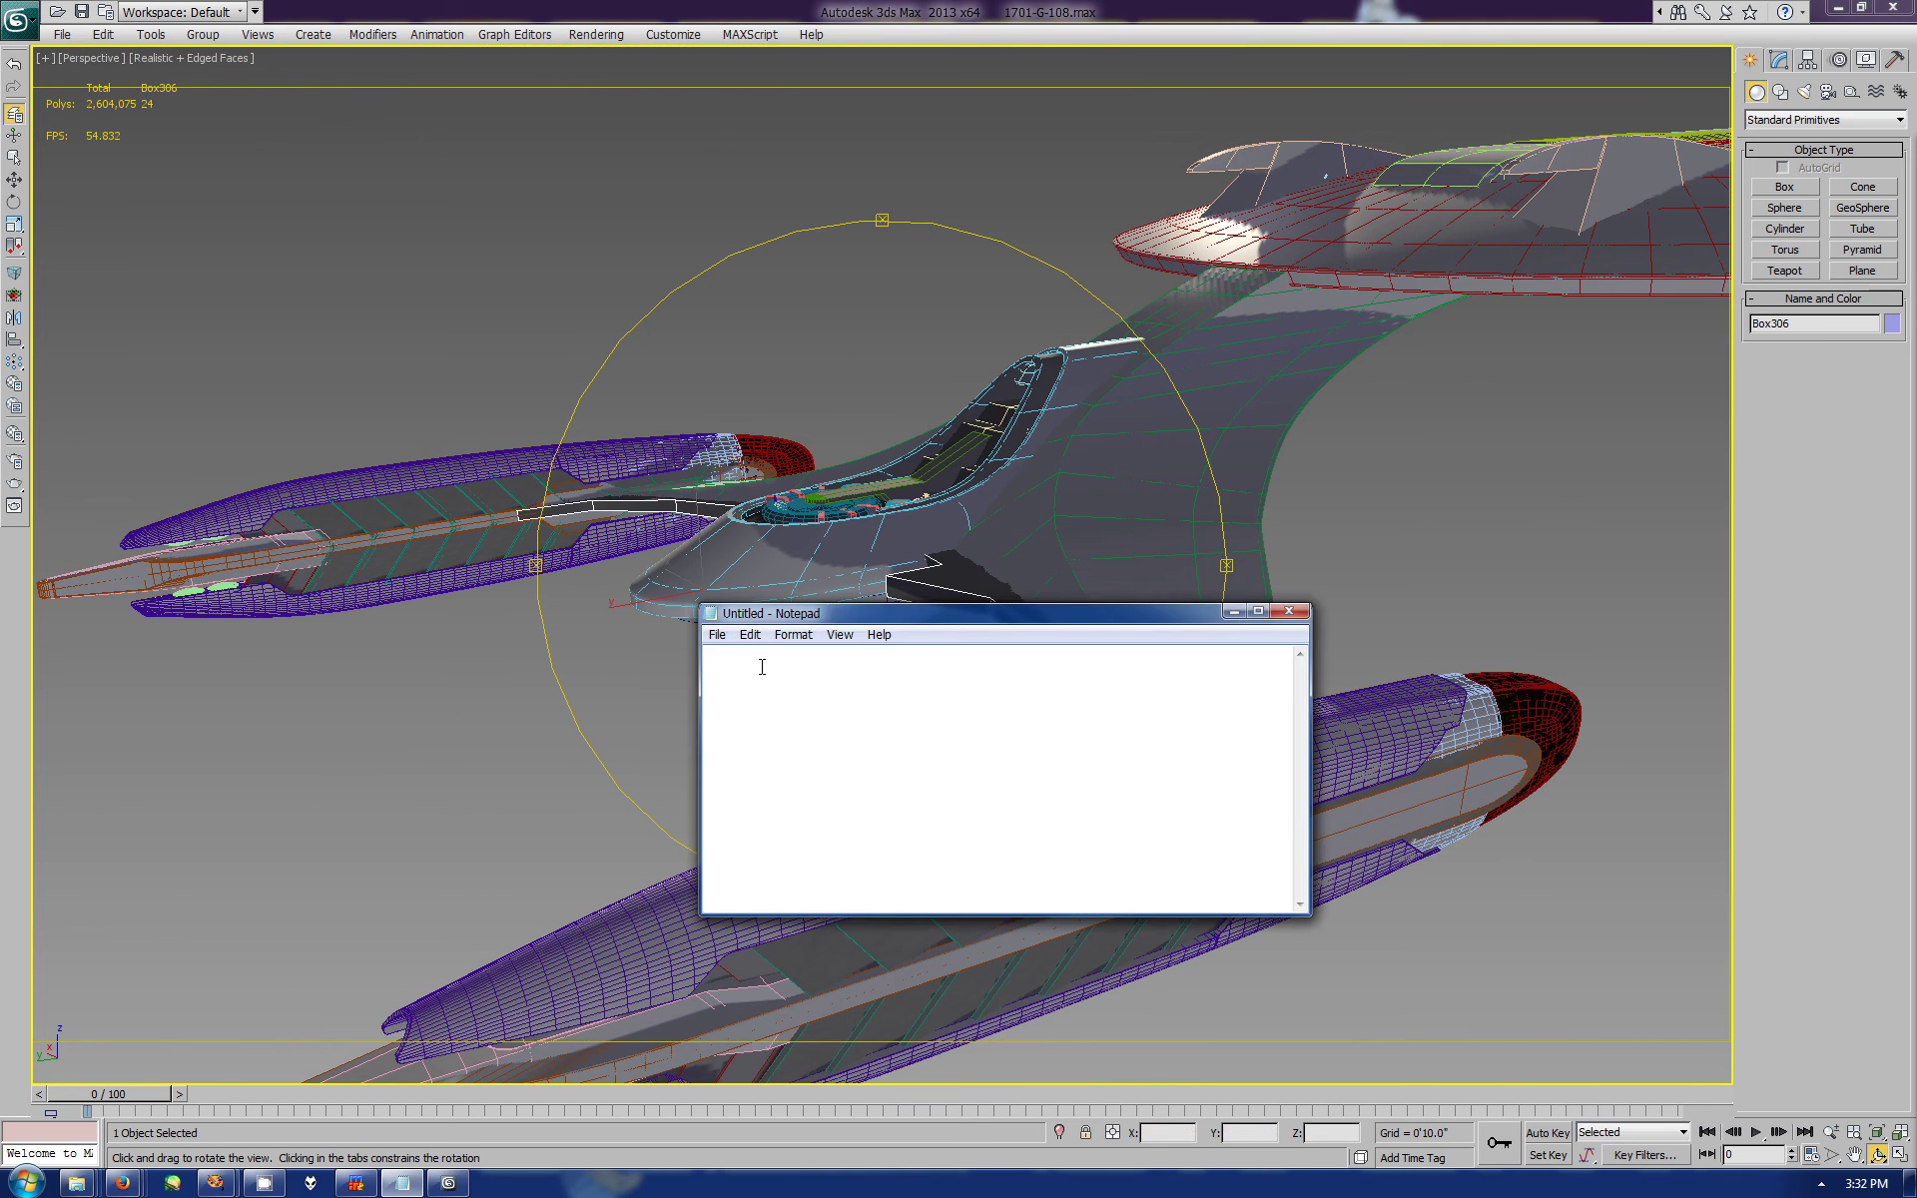
text(sorry everyone lots of spinning arou)
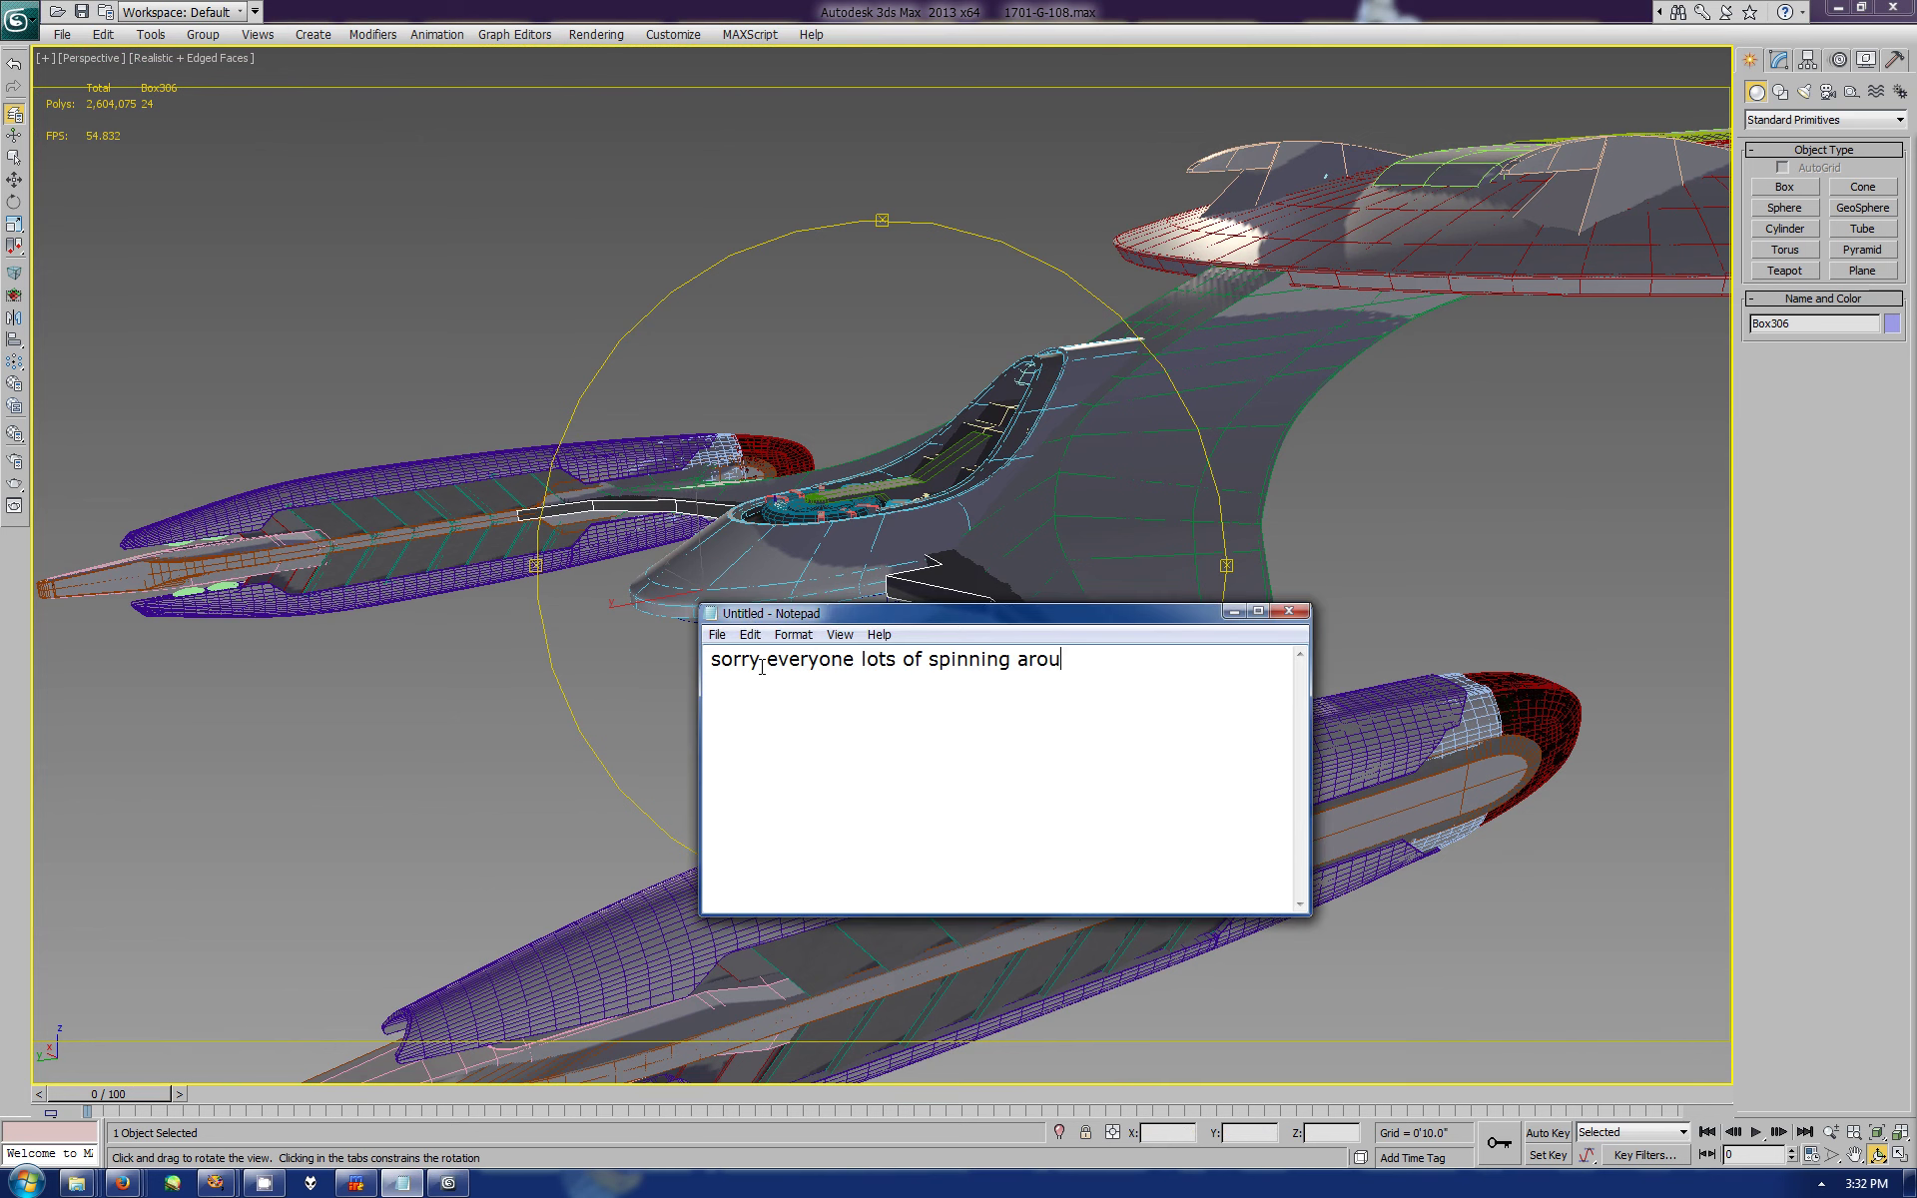
text(nd as I am sorta)
text( uh )
text( not sure where)
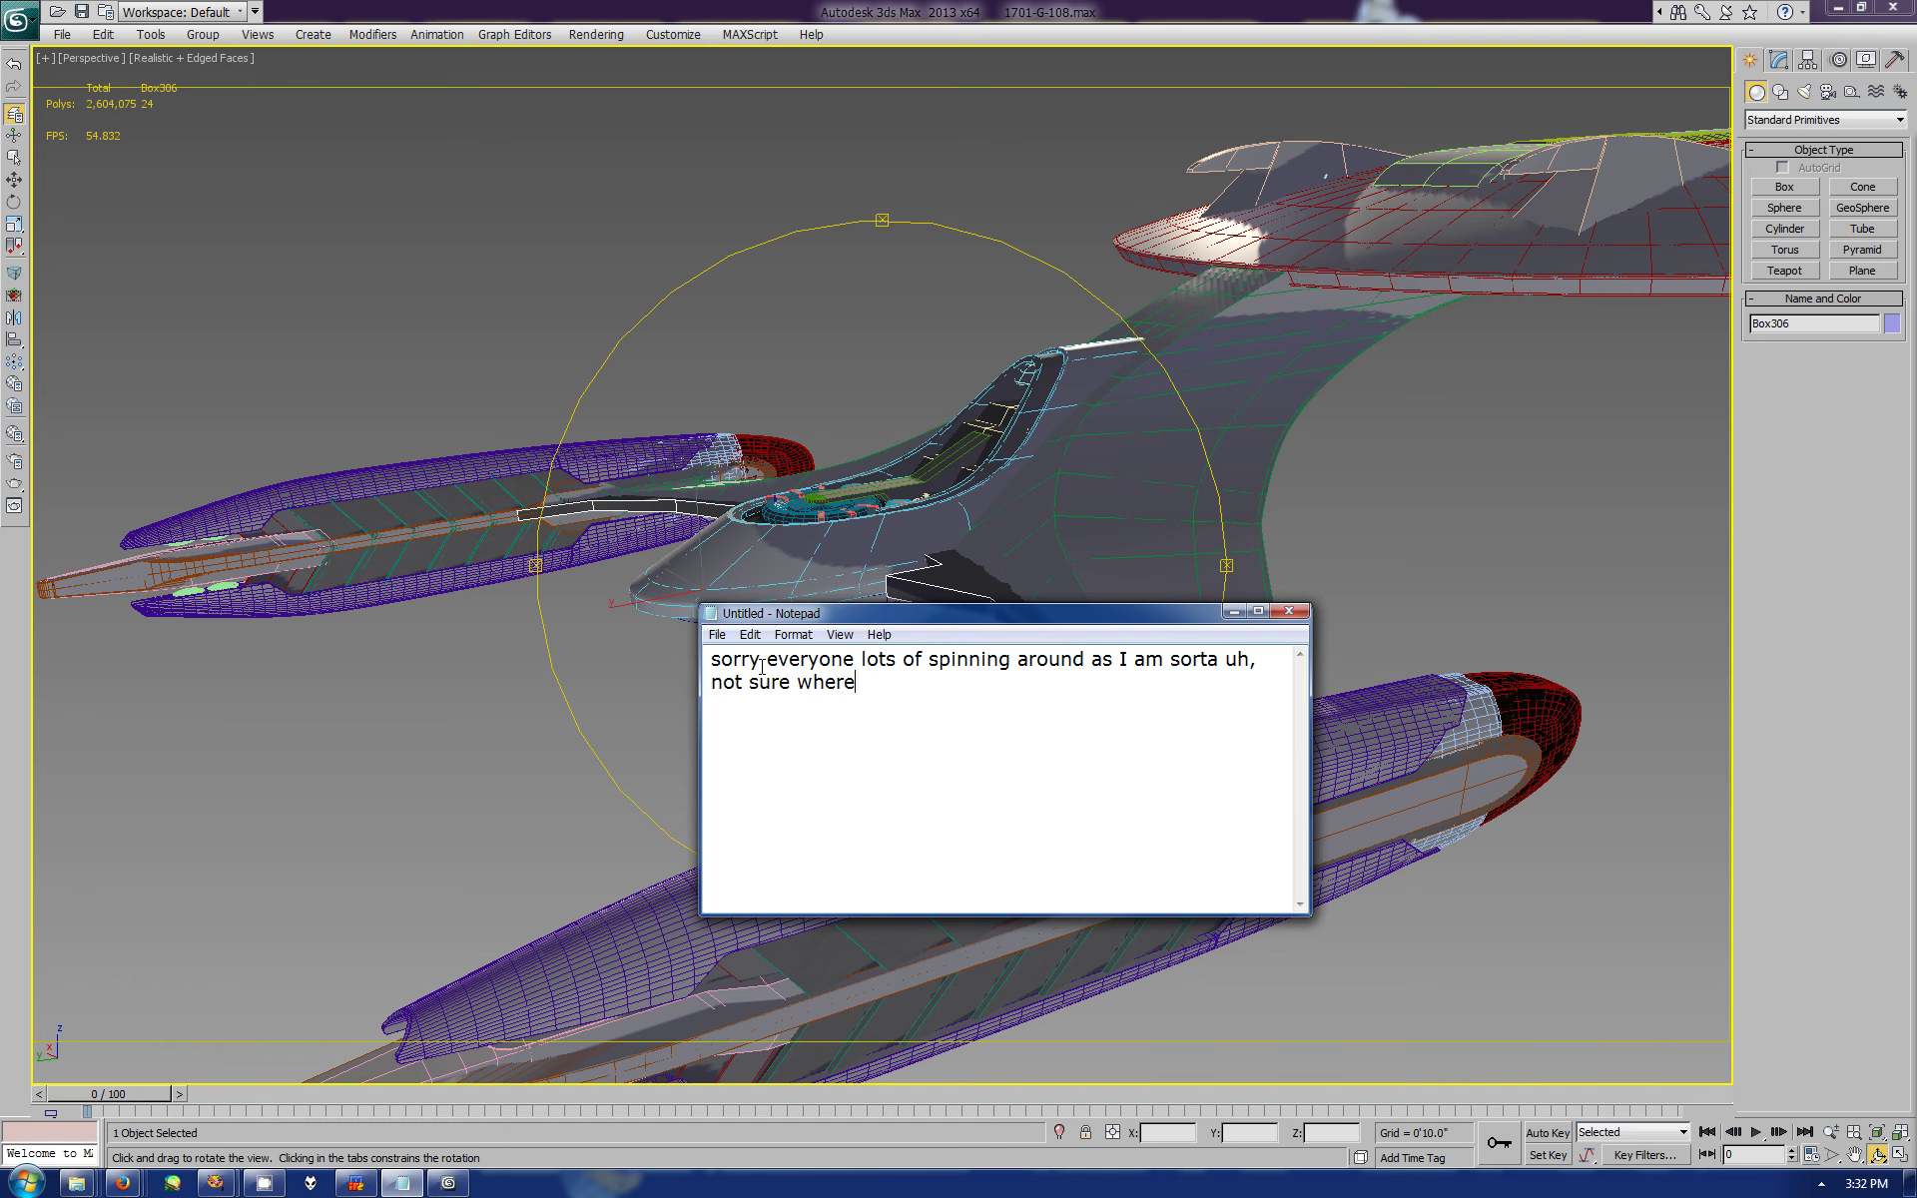
text( to go next and well that whole tensi)
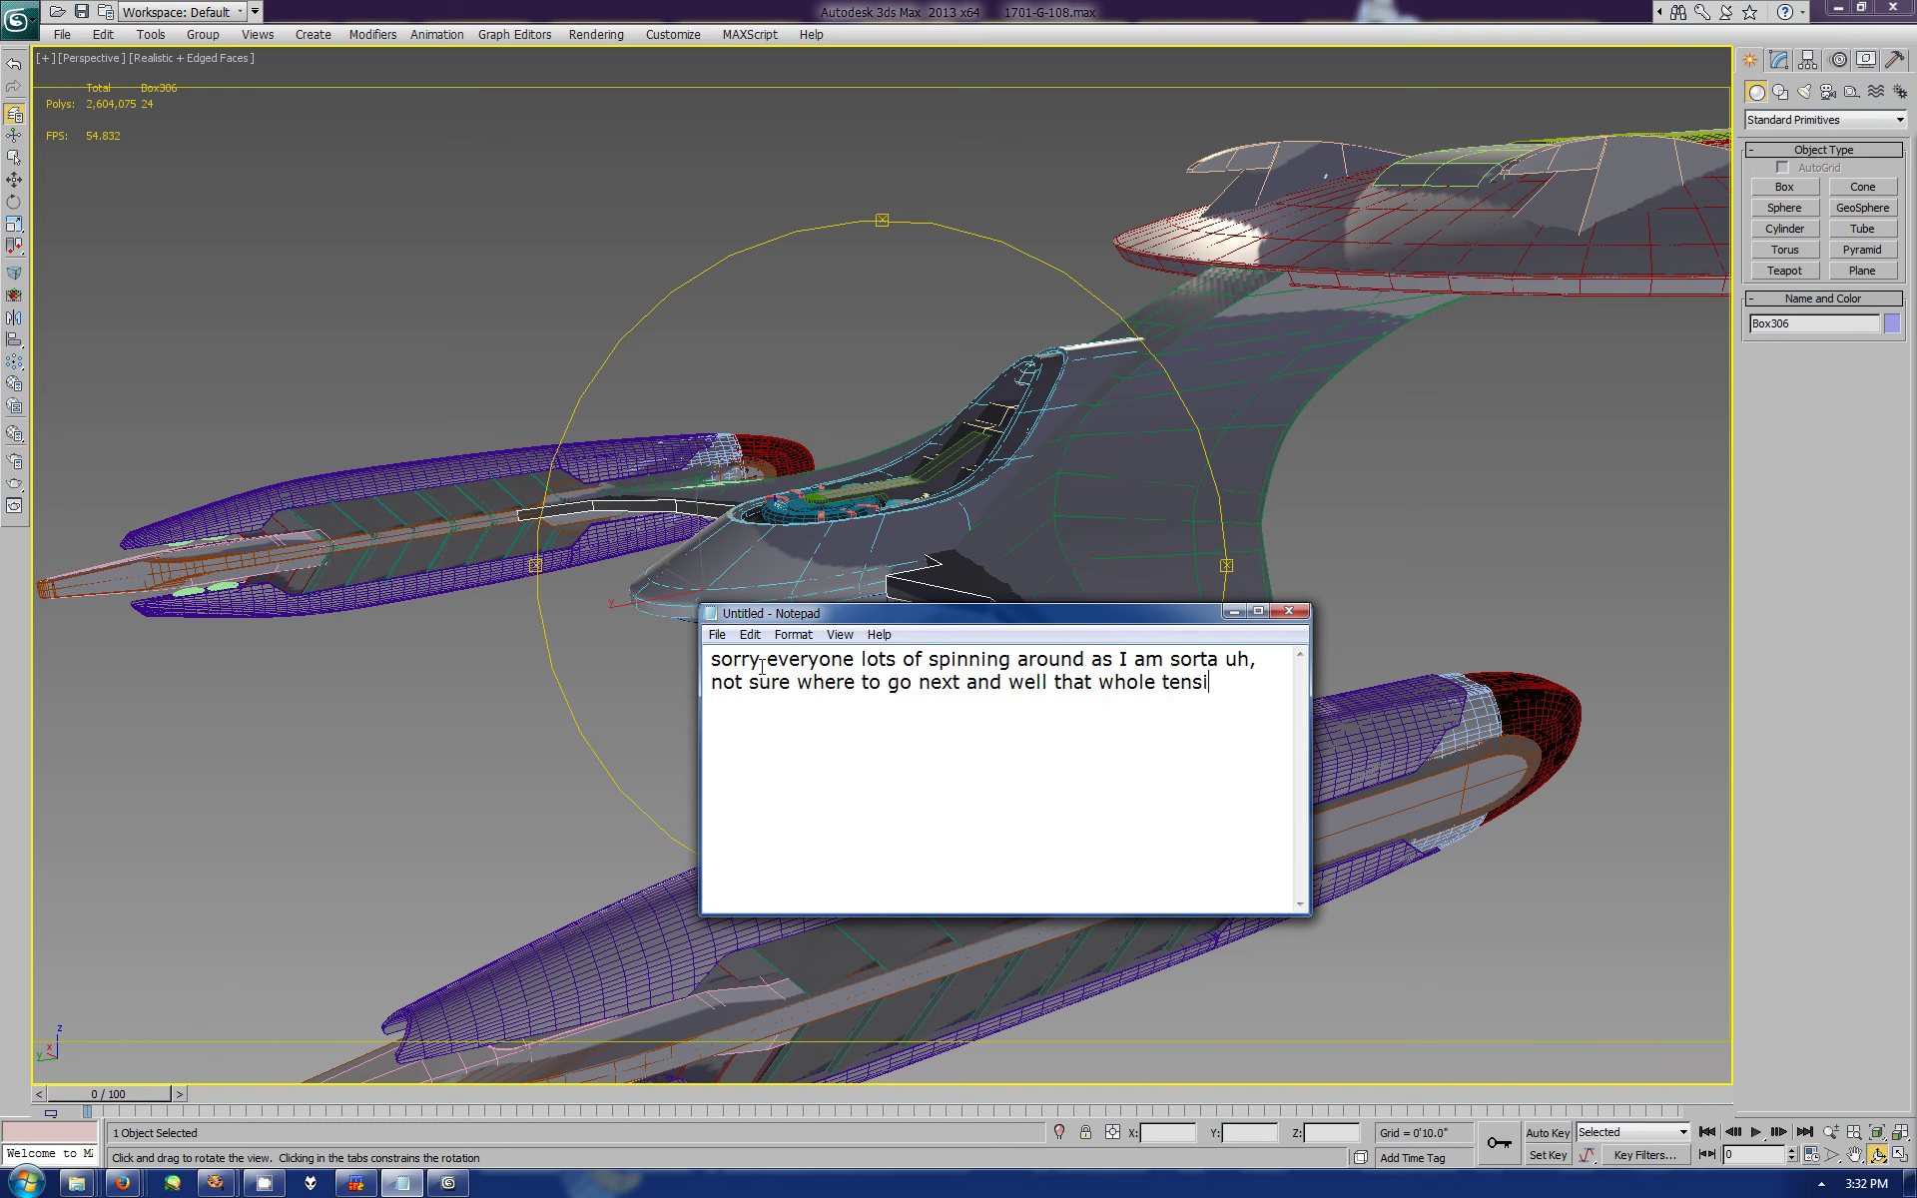
text(on thing of is it set enough to)
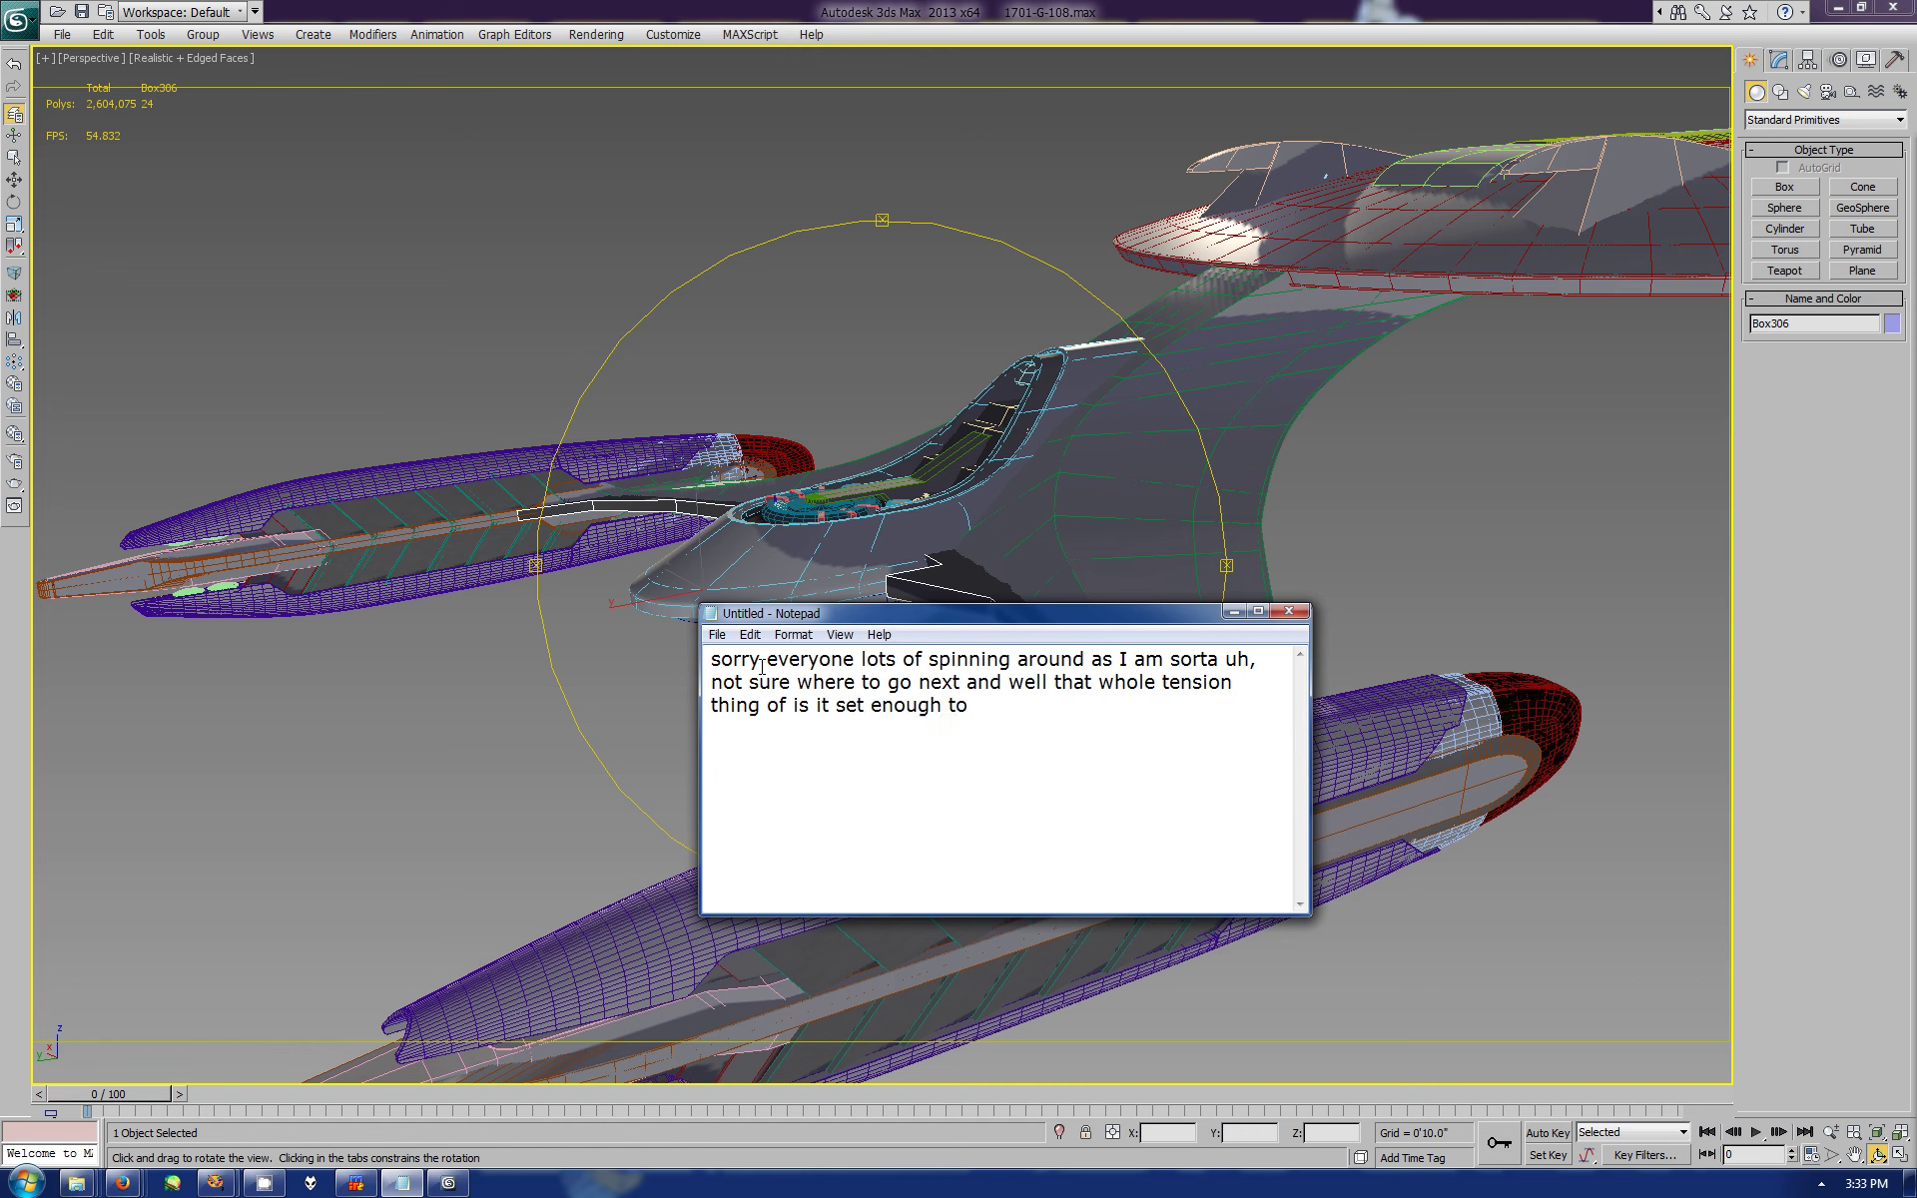
text( start locking it down and detailing it. . . . .)
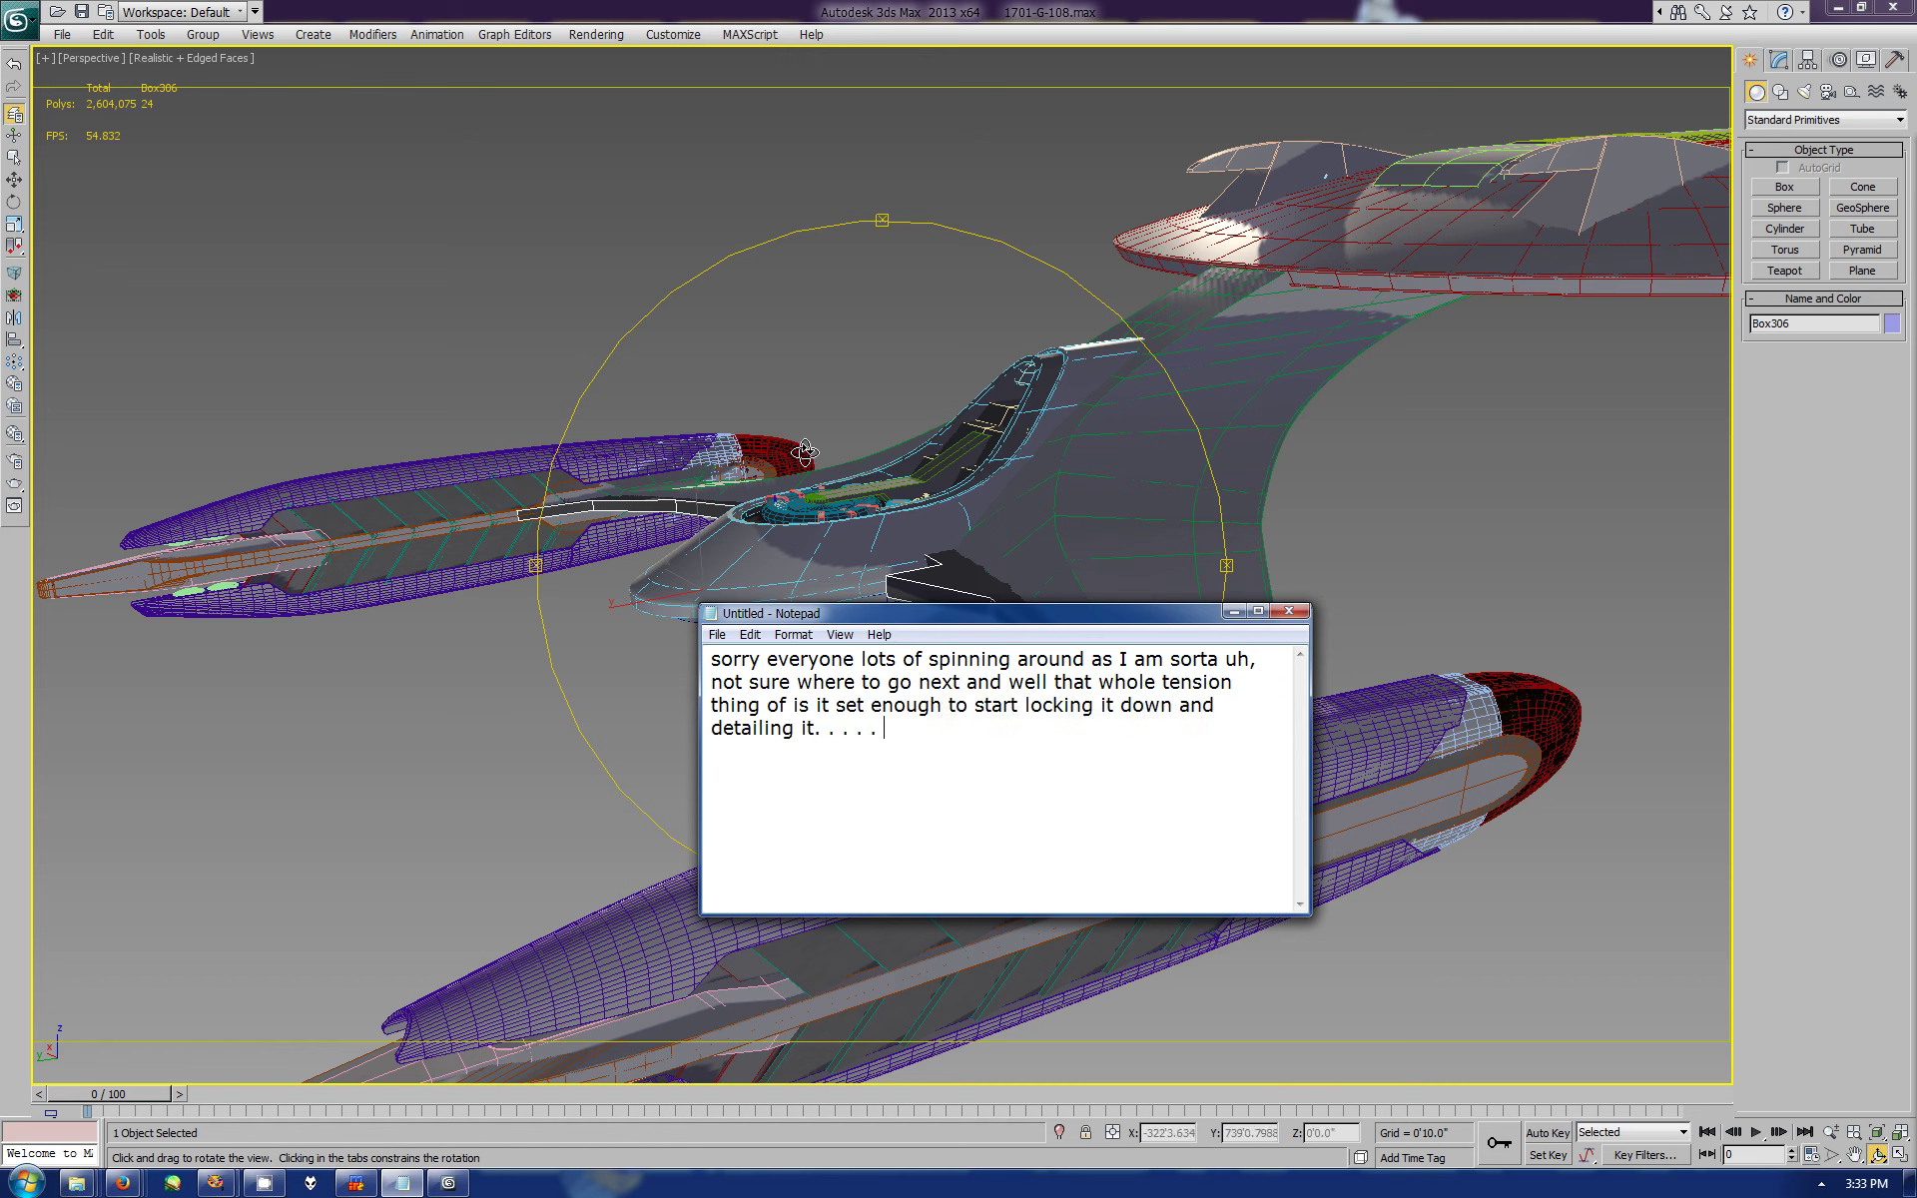
key(alt+Tab)
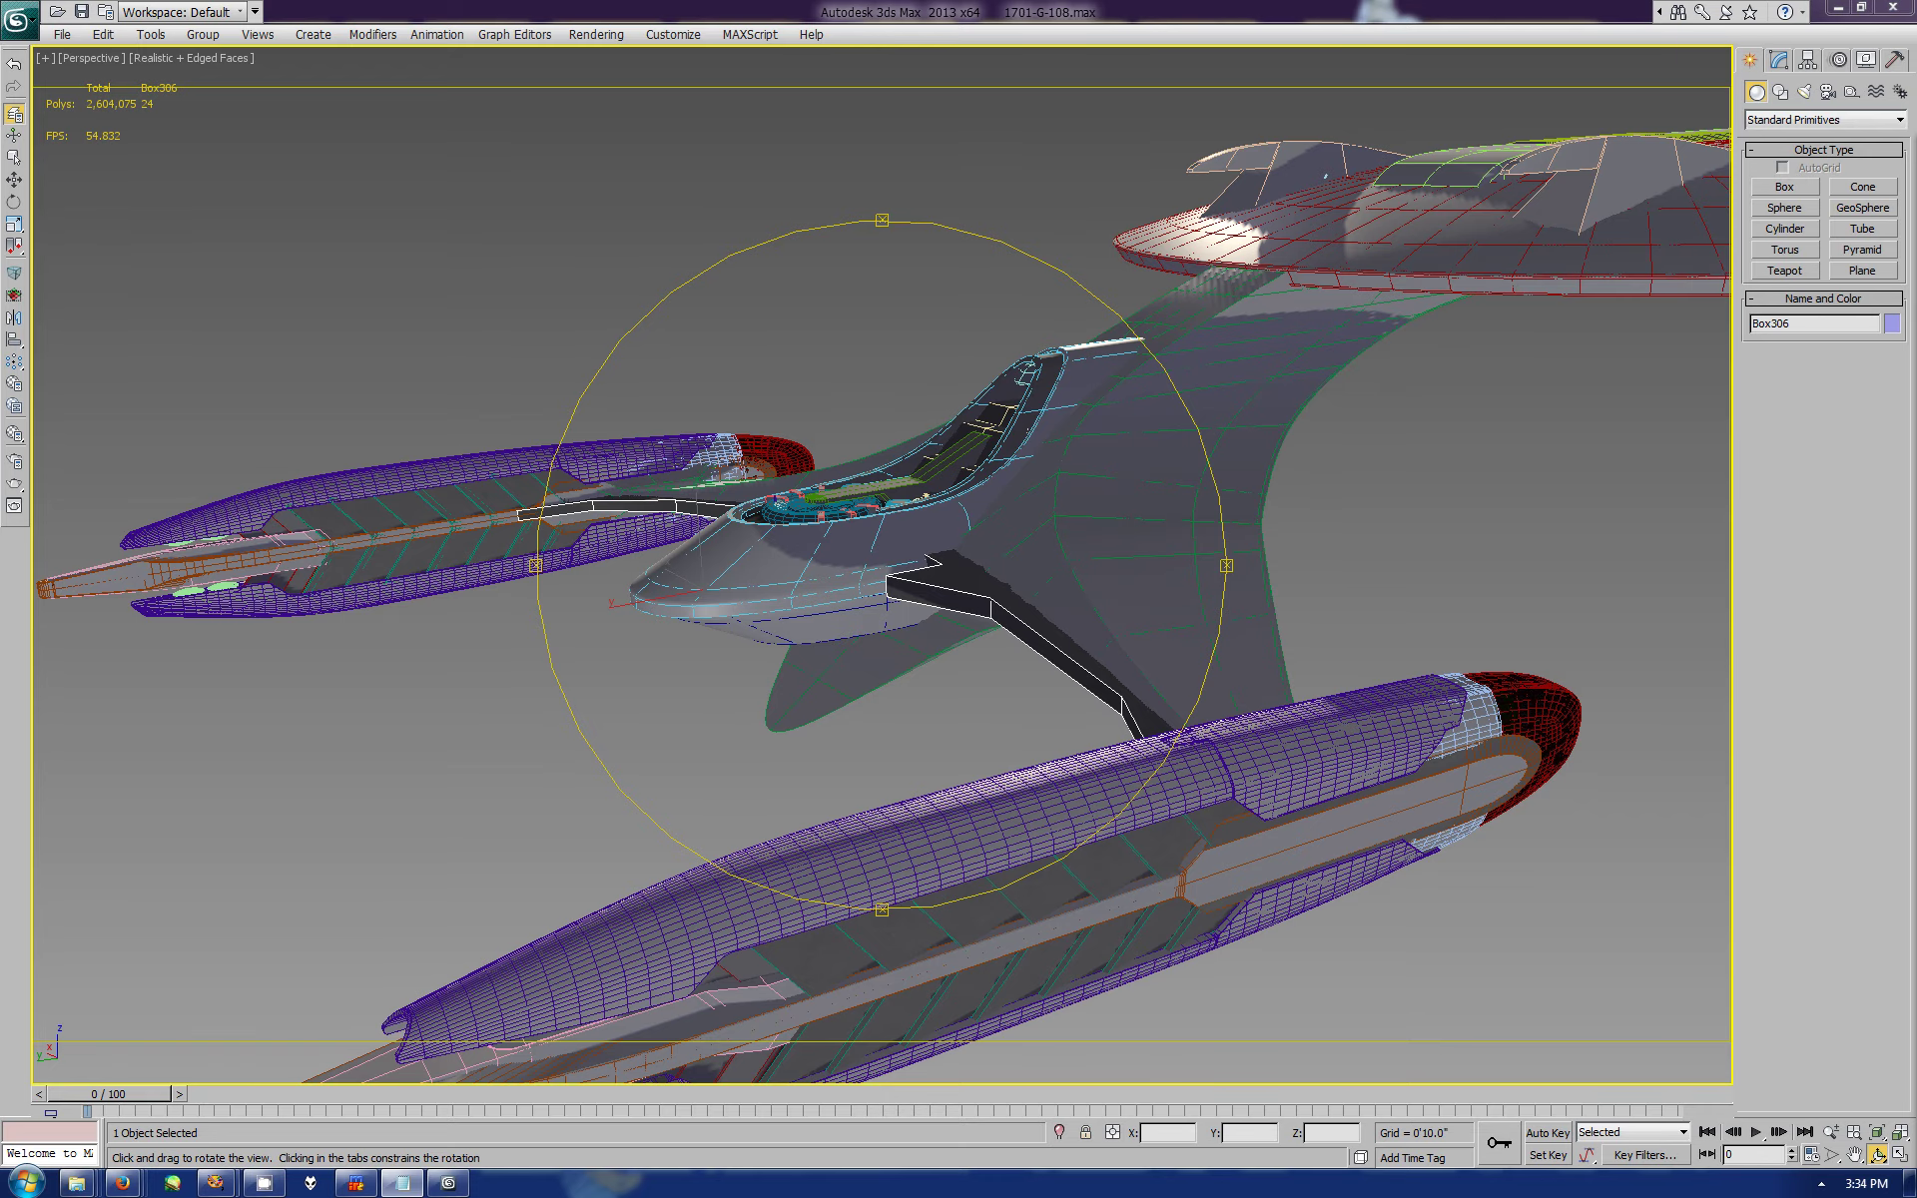
- Orbit the Perspective view to front-on and lower front angles of the ship
mouse_move(896, 354)
mouse_down()
mouse_move(1164, 785)
mouse_move(963, 581)
mouse_up()
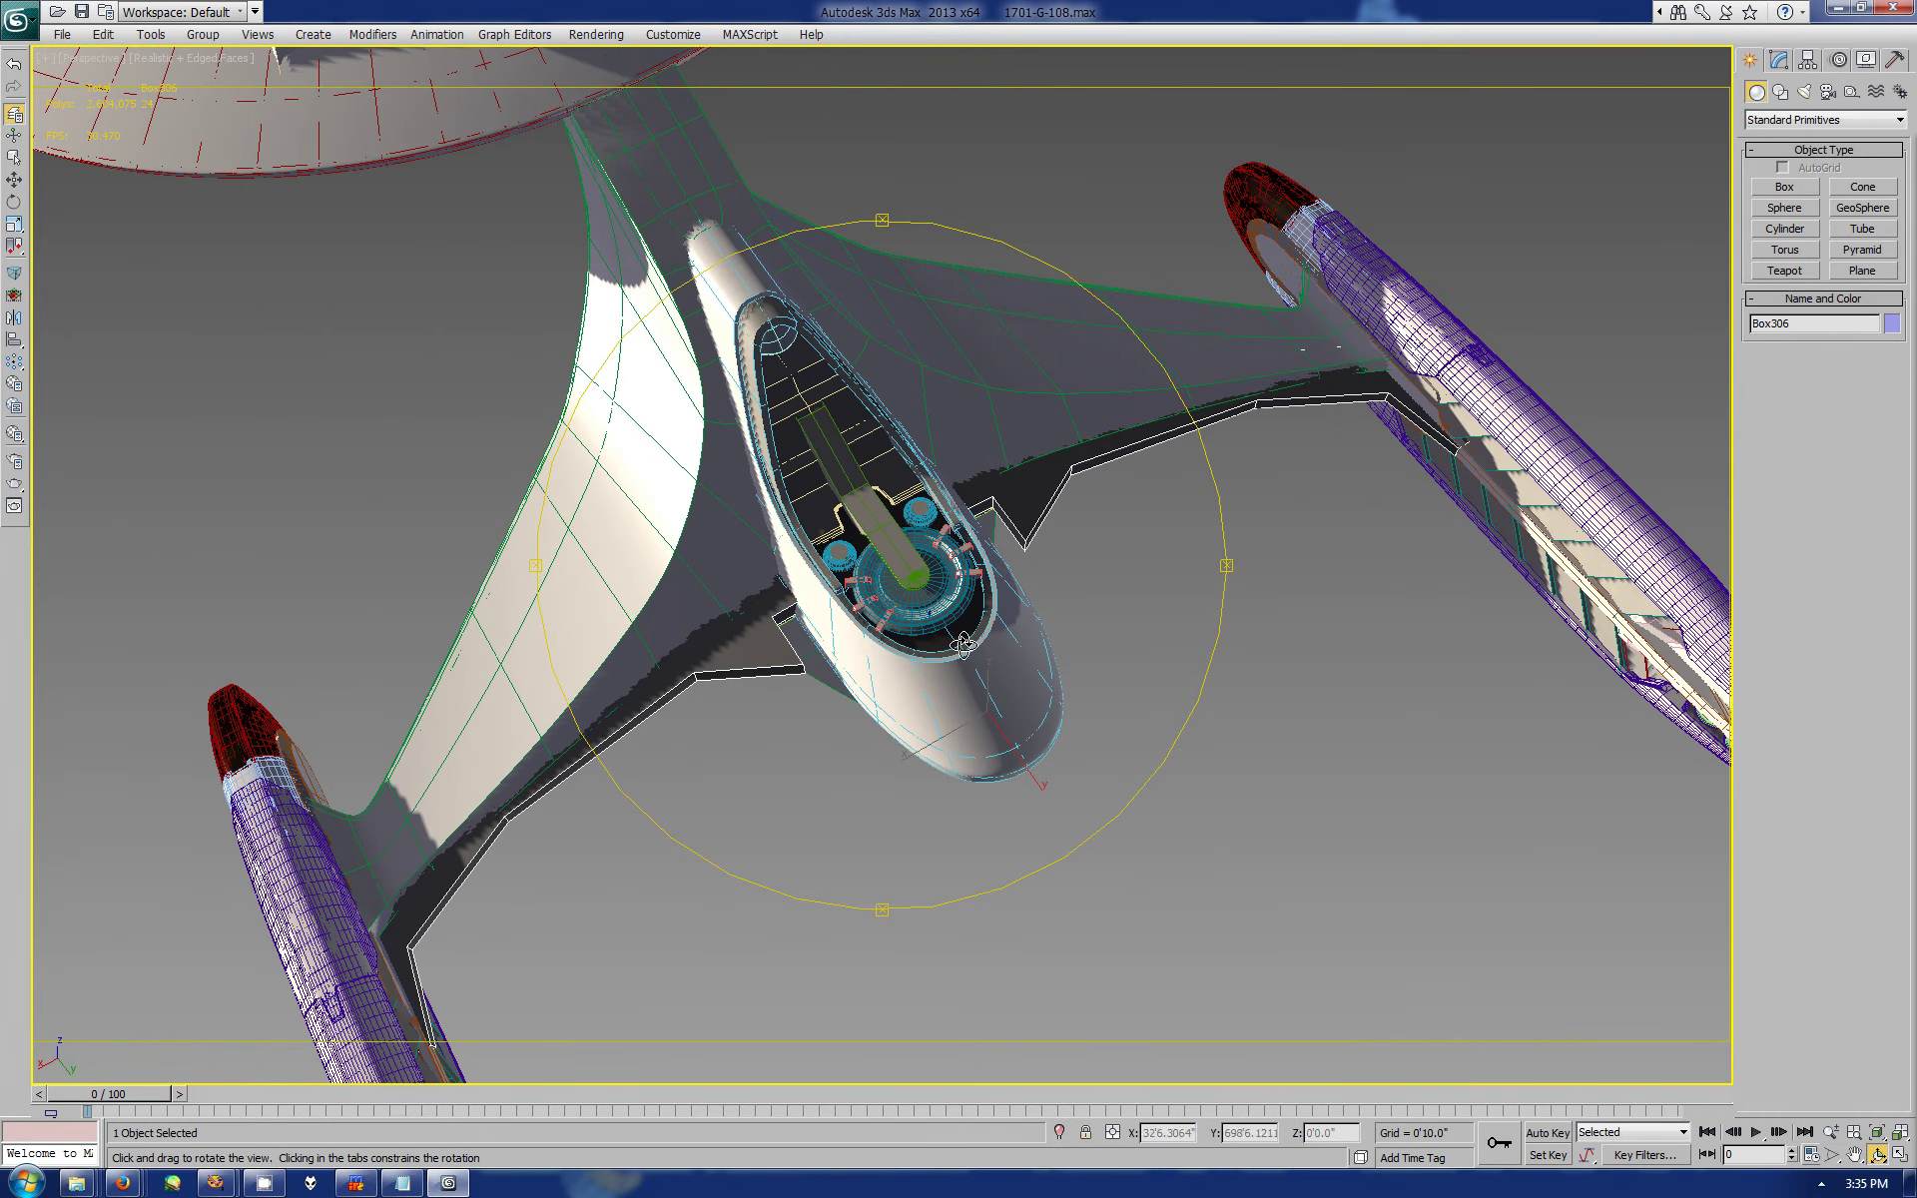
mouse_move(961, 650)
mouse_down()
mouse_move(920, 567)
mouse_move(857, 640)
mouse_move(1184, 759)
mouse_move(962, 642)
mouse_move(968, 775)
mouse_move(910, 702)
mouse_move(1238, 312)
mouse_up()
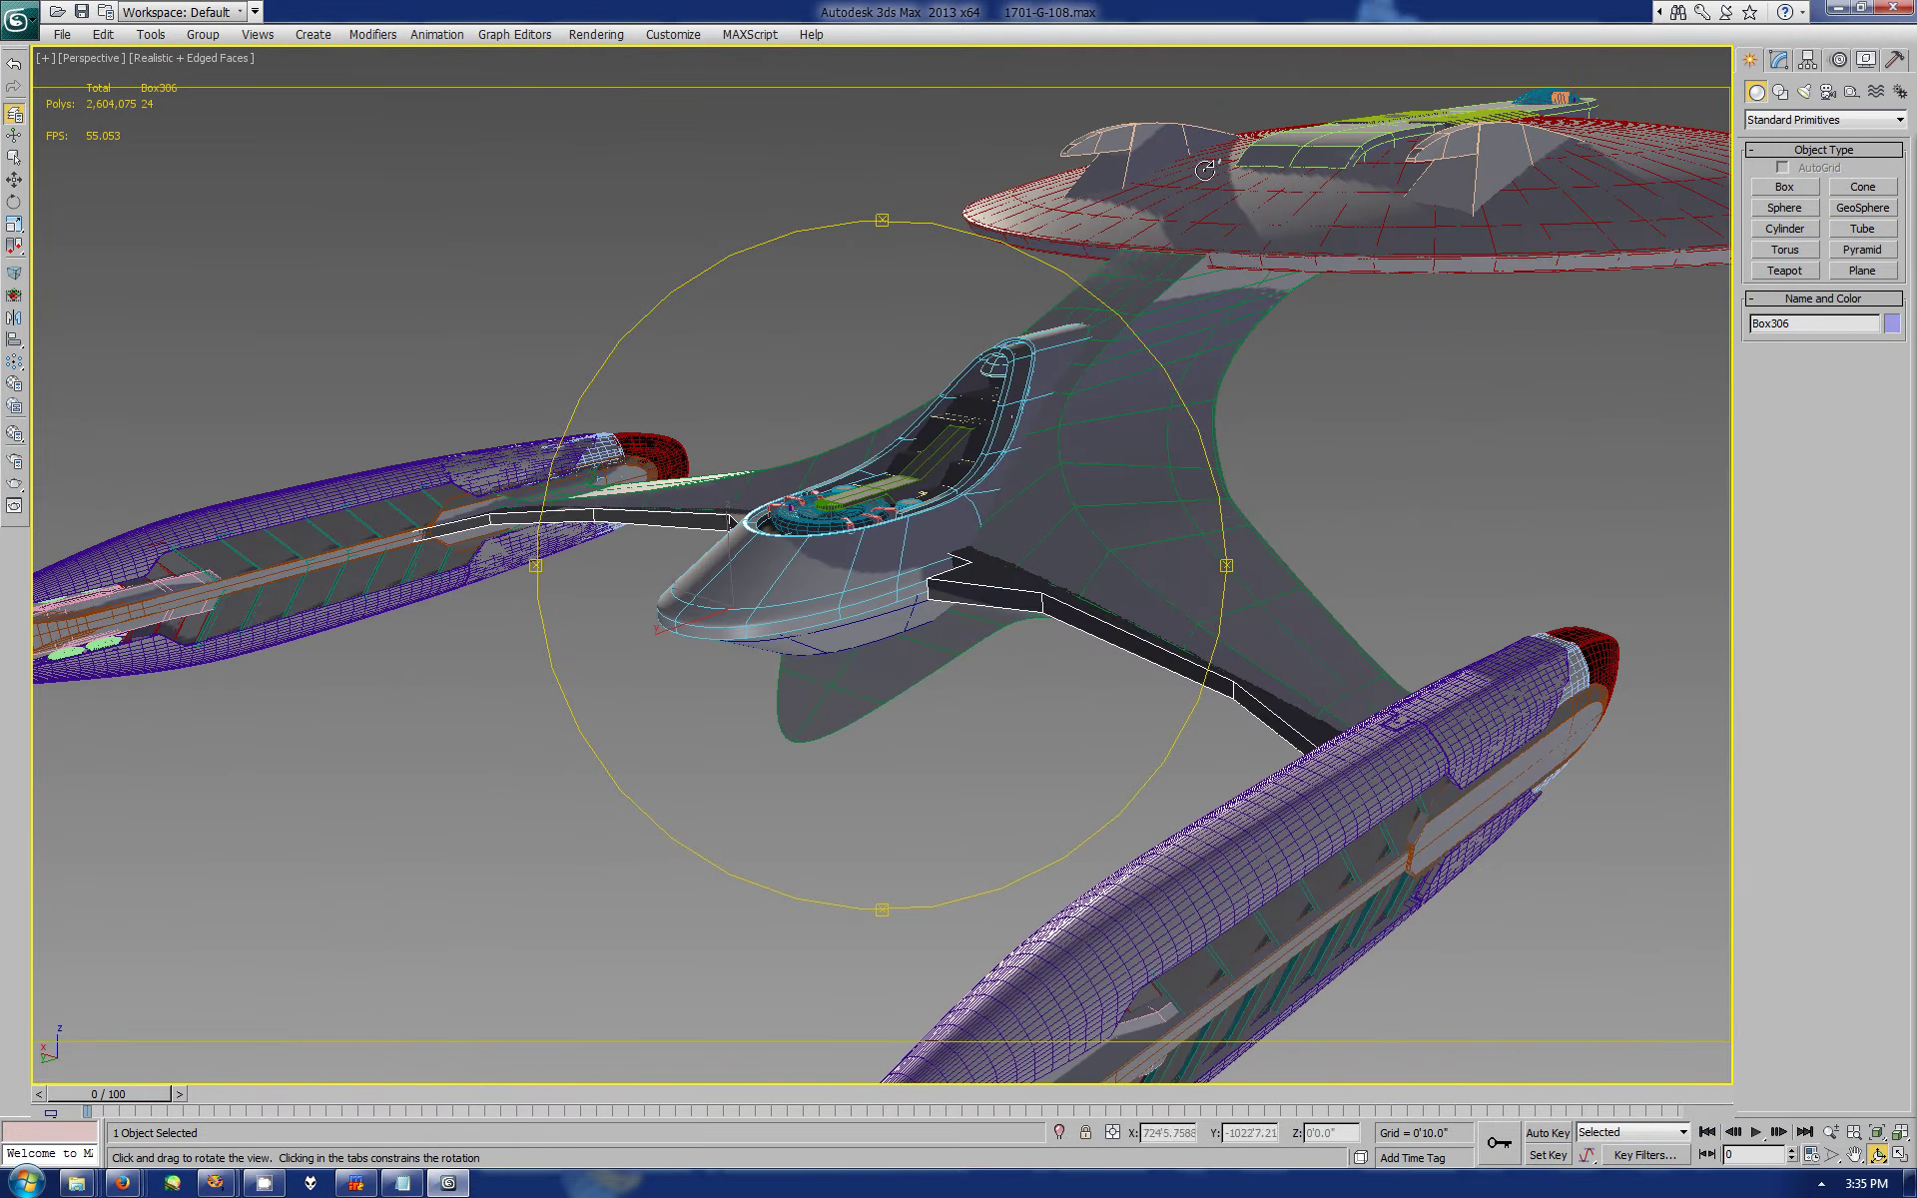
- Draw a long flat box above the saucer in the maximized Right view
click(1900, 1155)
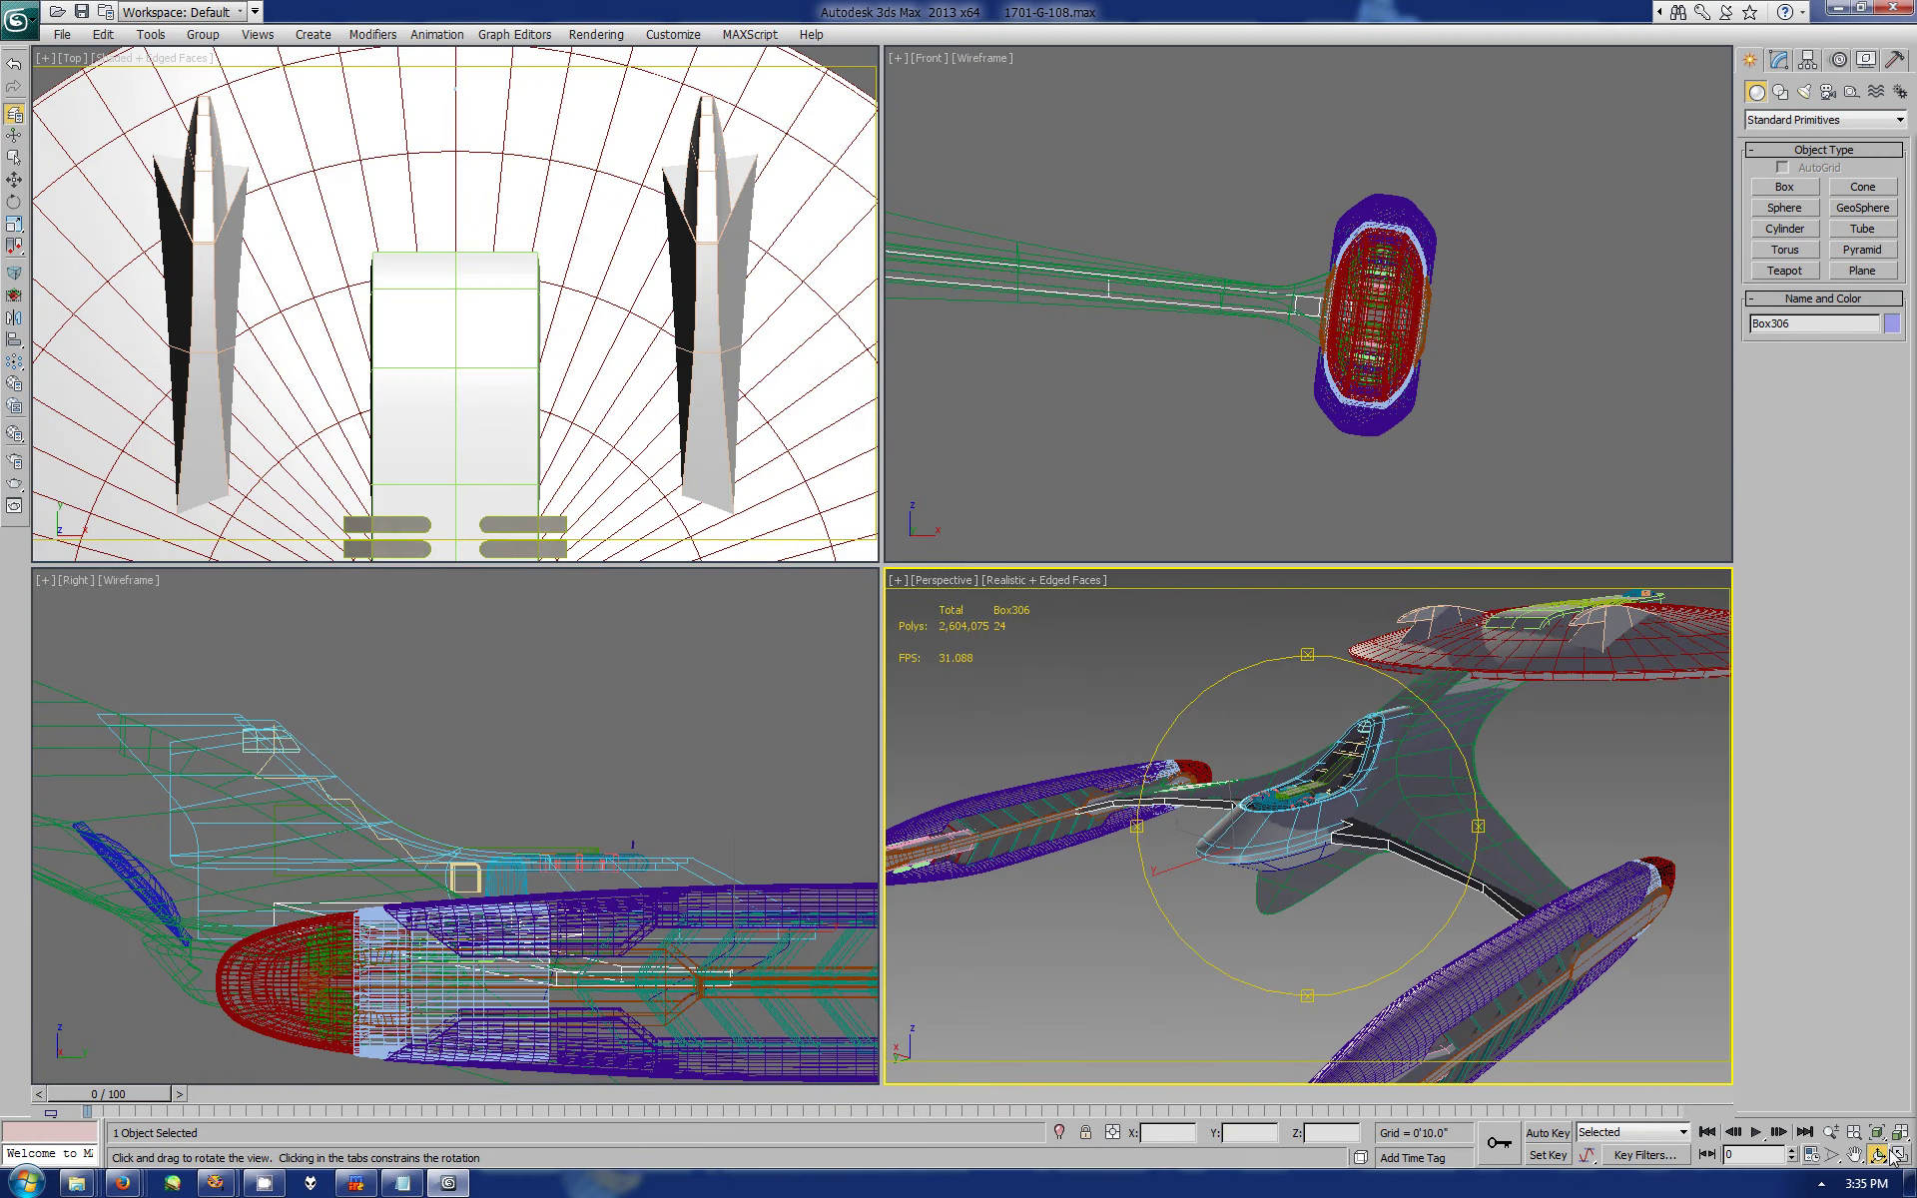
right_click(437, 821)
key(alt+w)
scroll(1078, 629, down, 3)
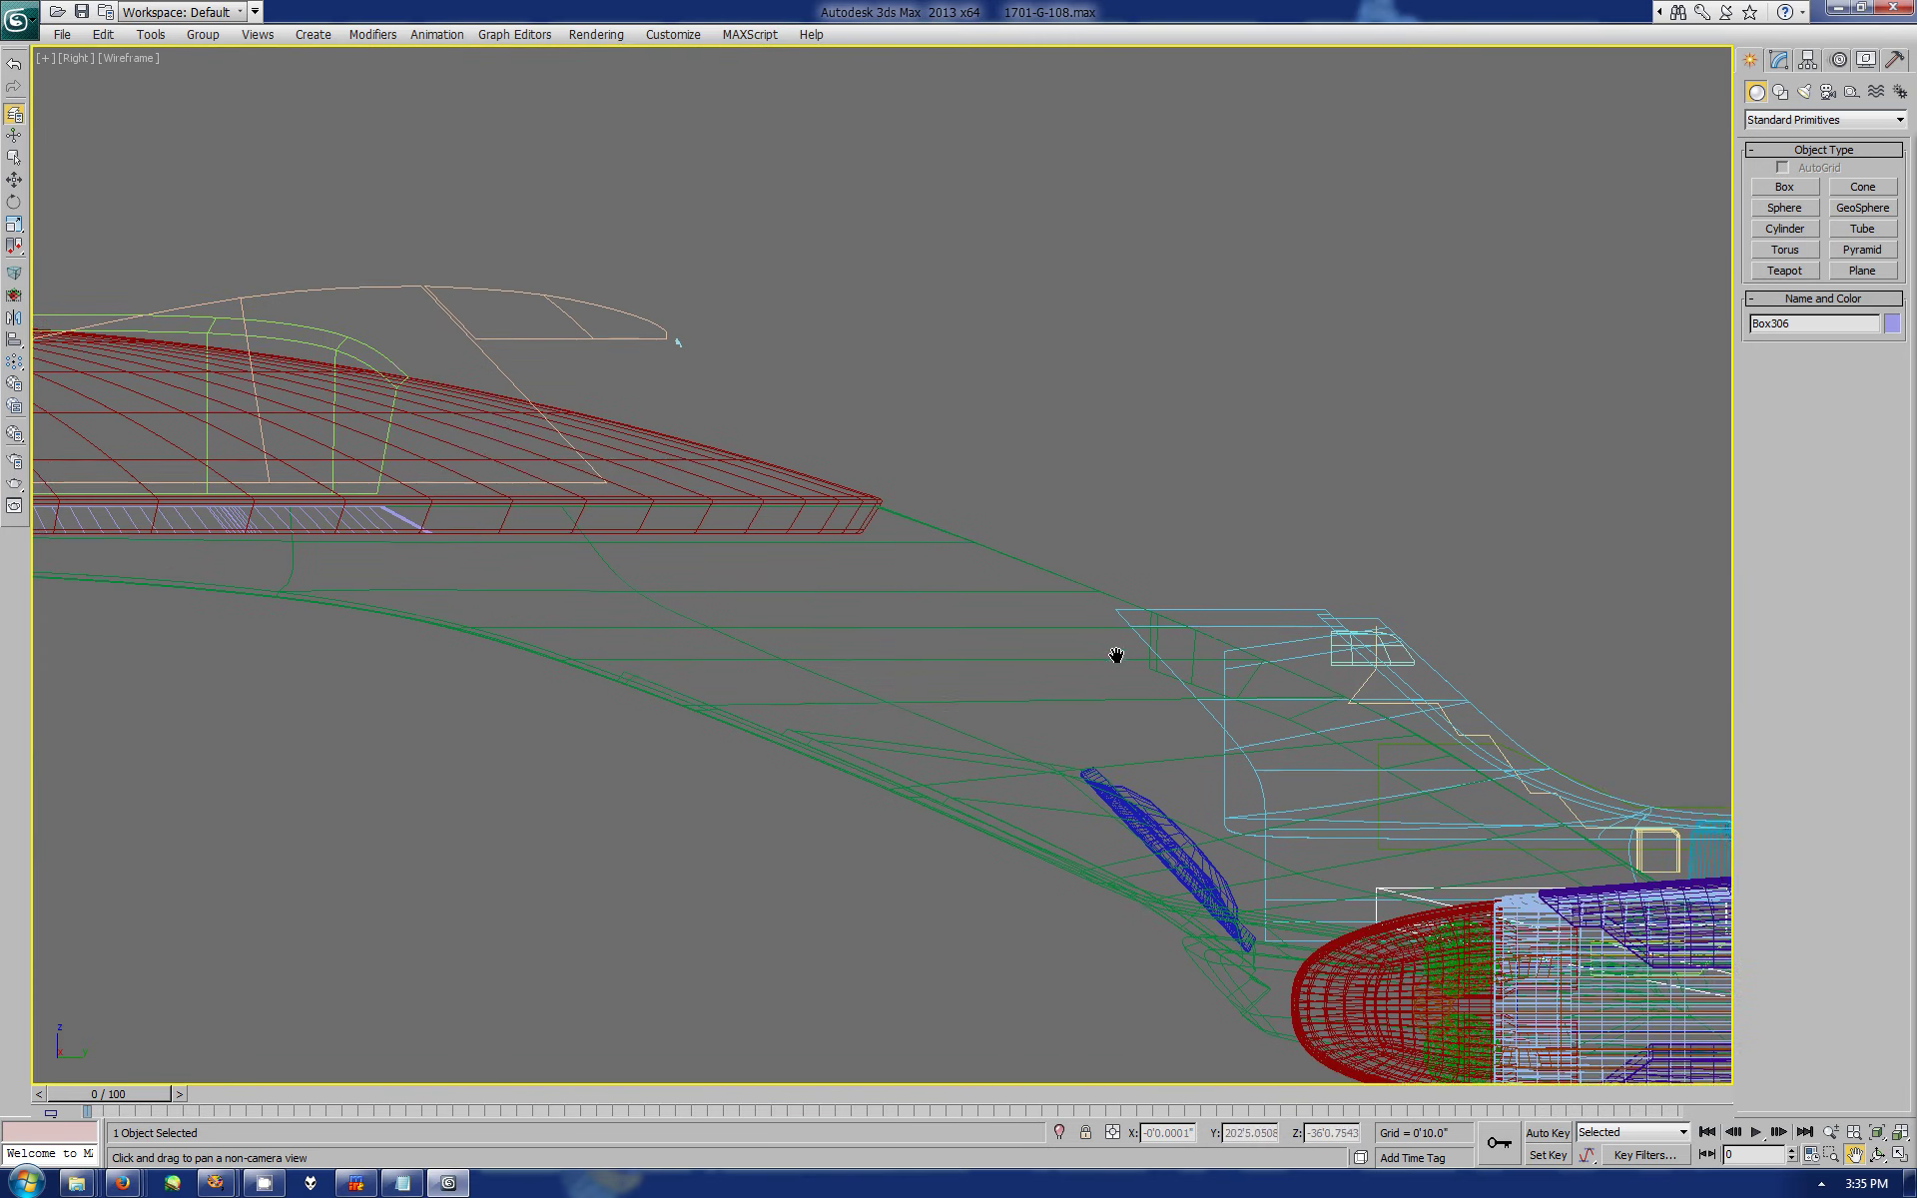
click(1785, 186)
drag(345, 356, 1124, 380)
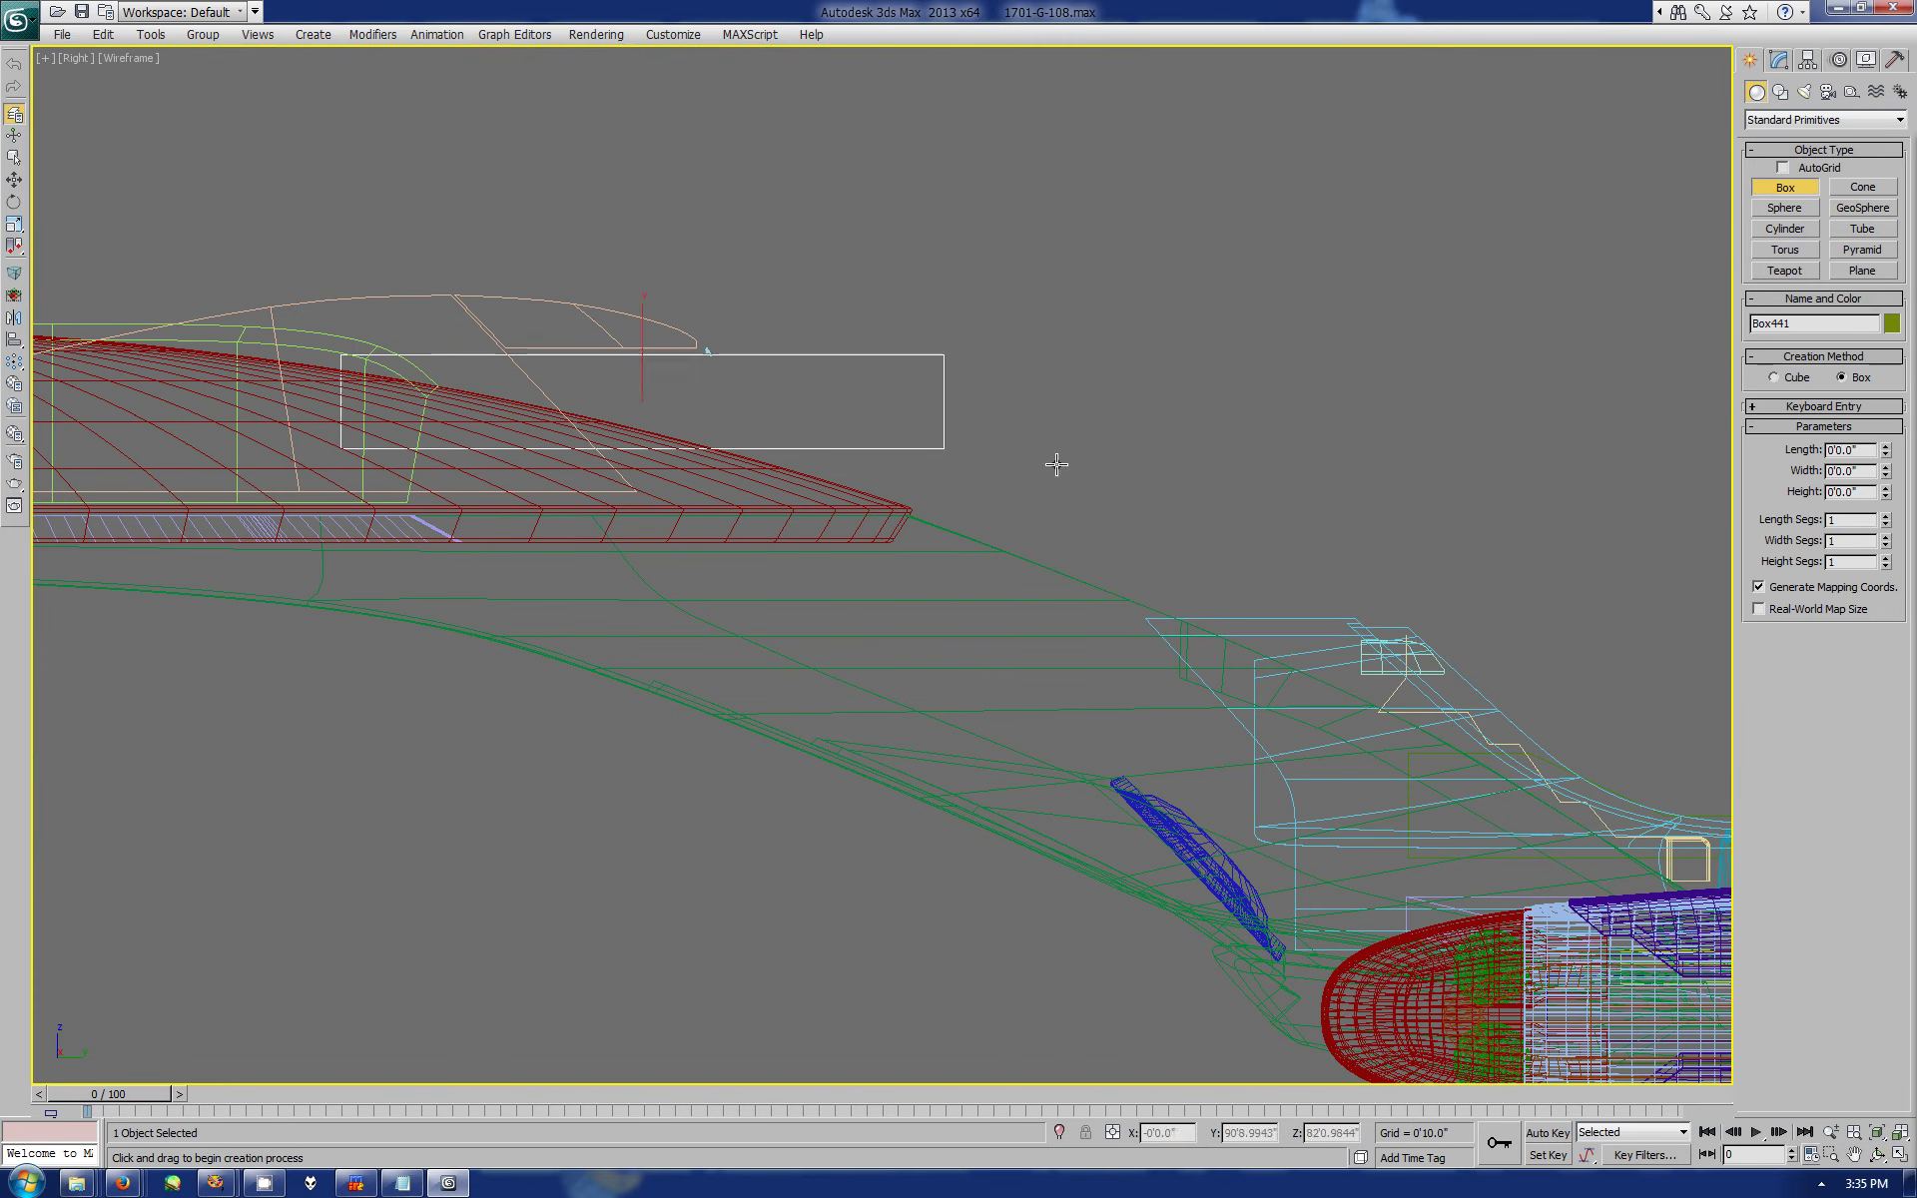
click(1108, 351)
key(alt+w)
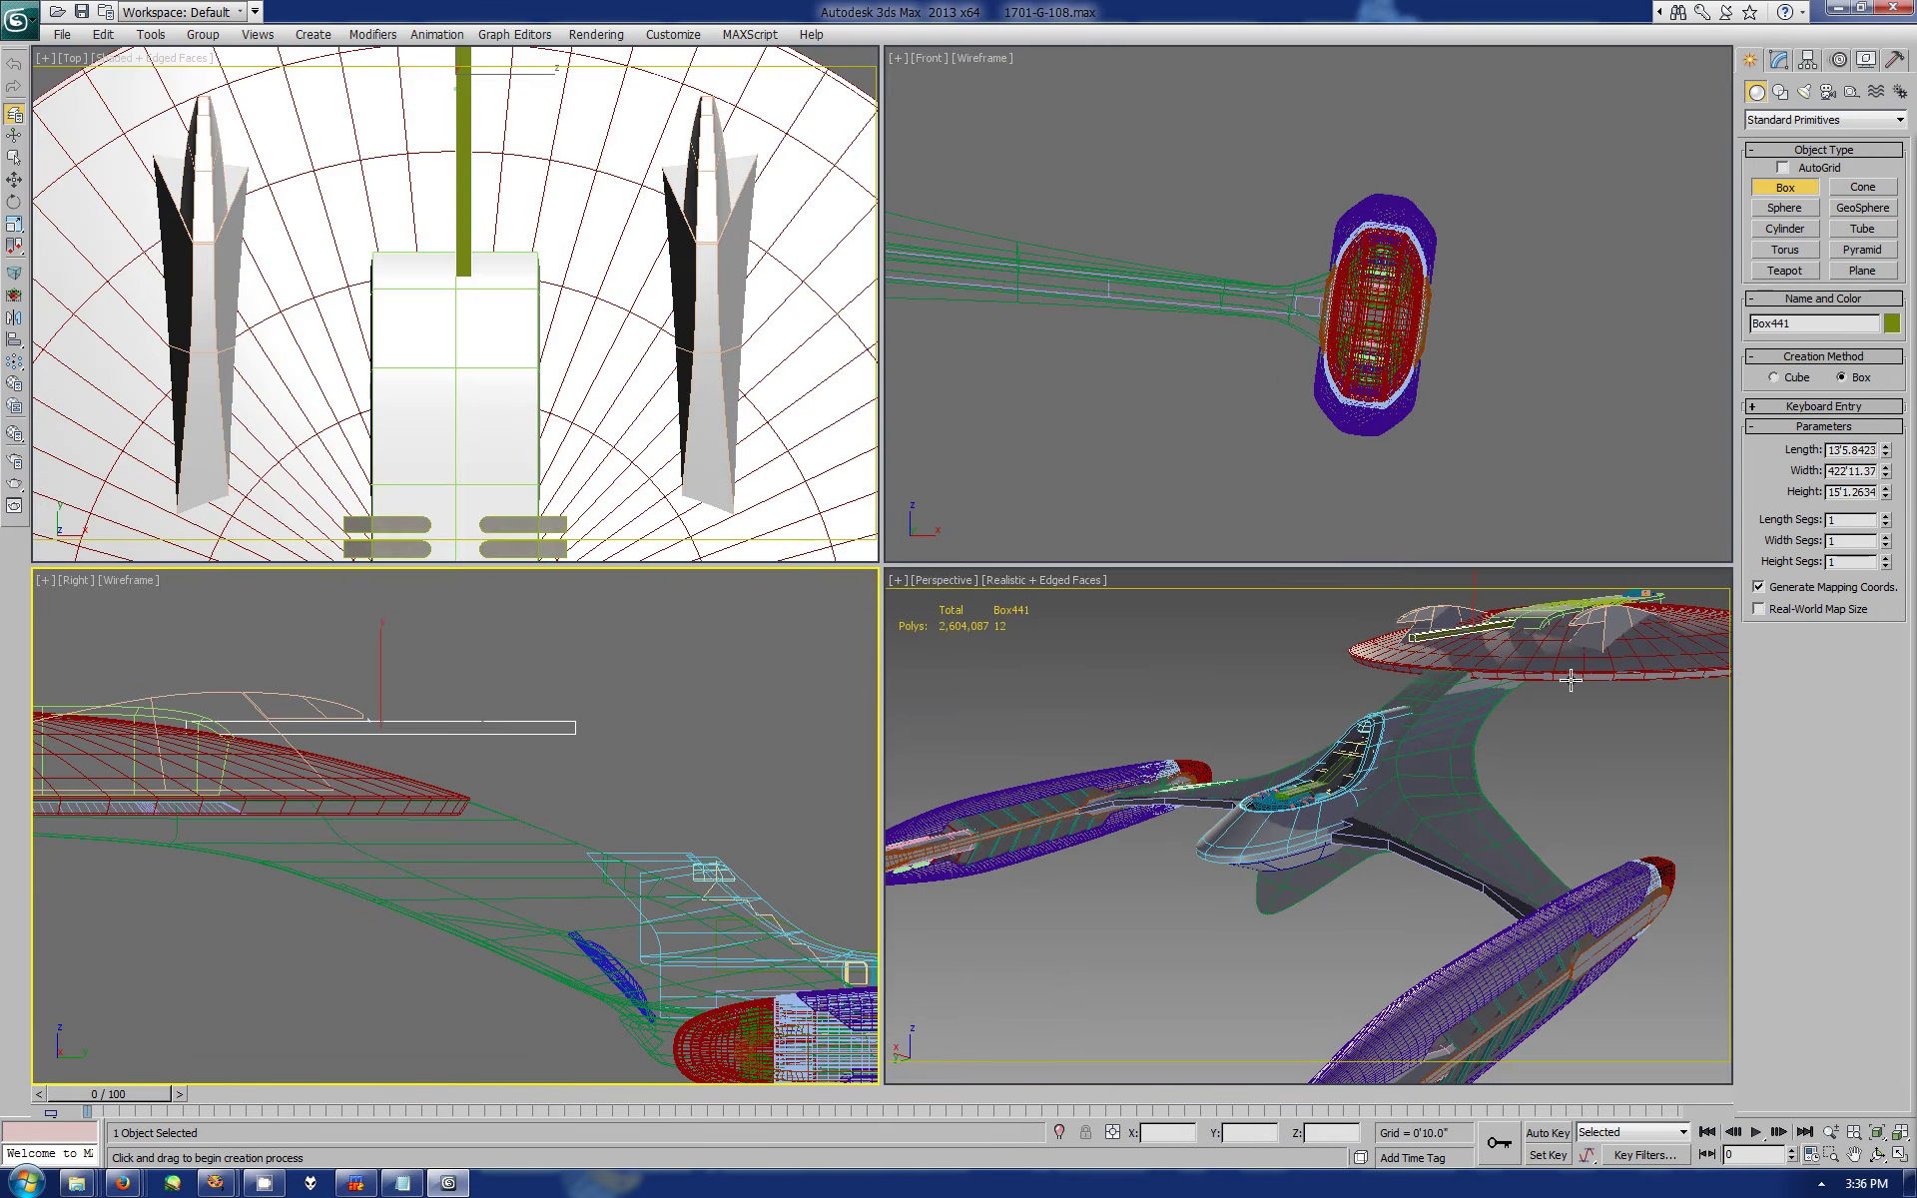
right_click(1108, 351)
- Convert the new box, Box441, to an Editable Poly
key(w)
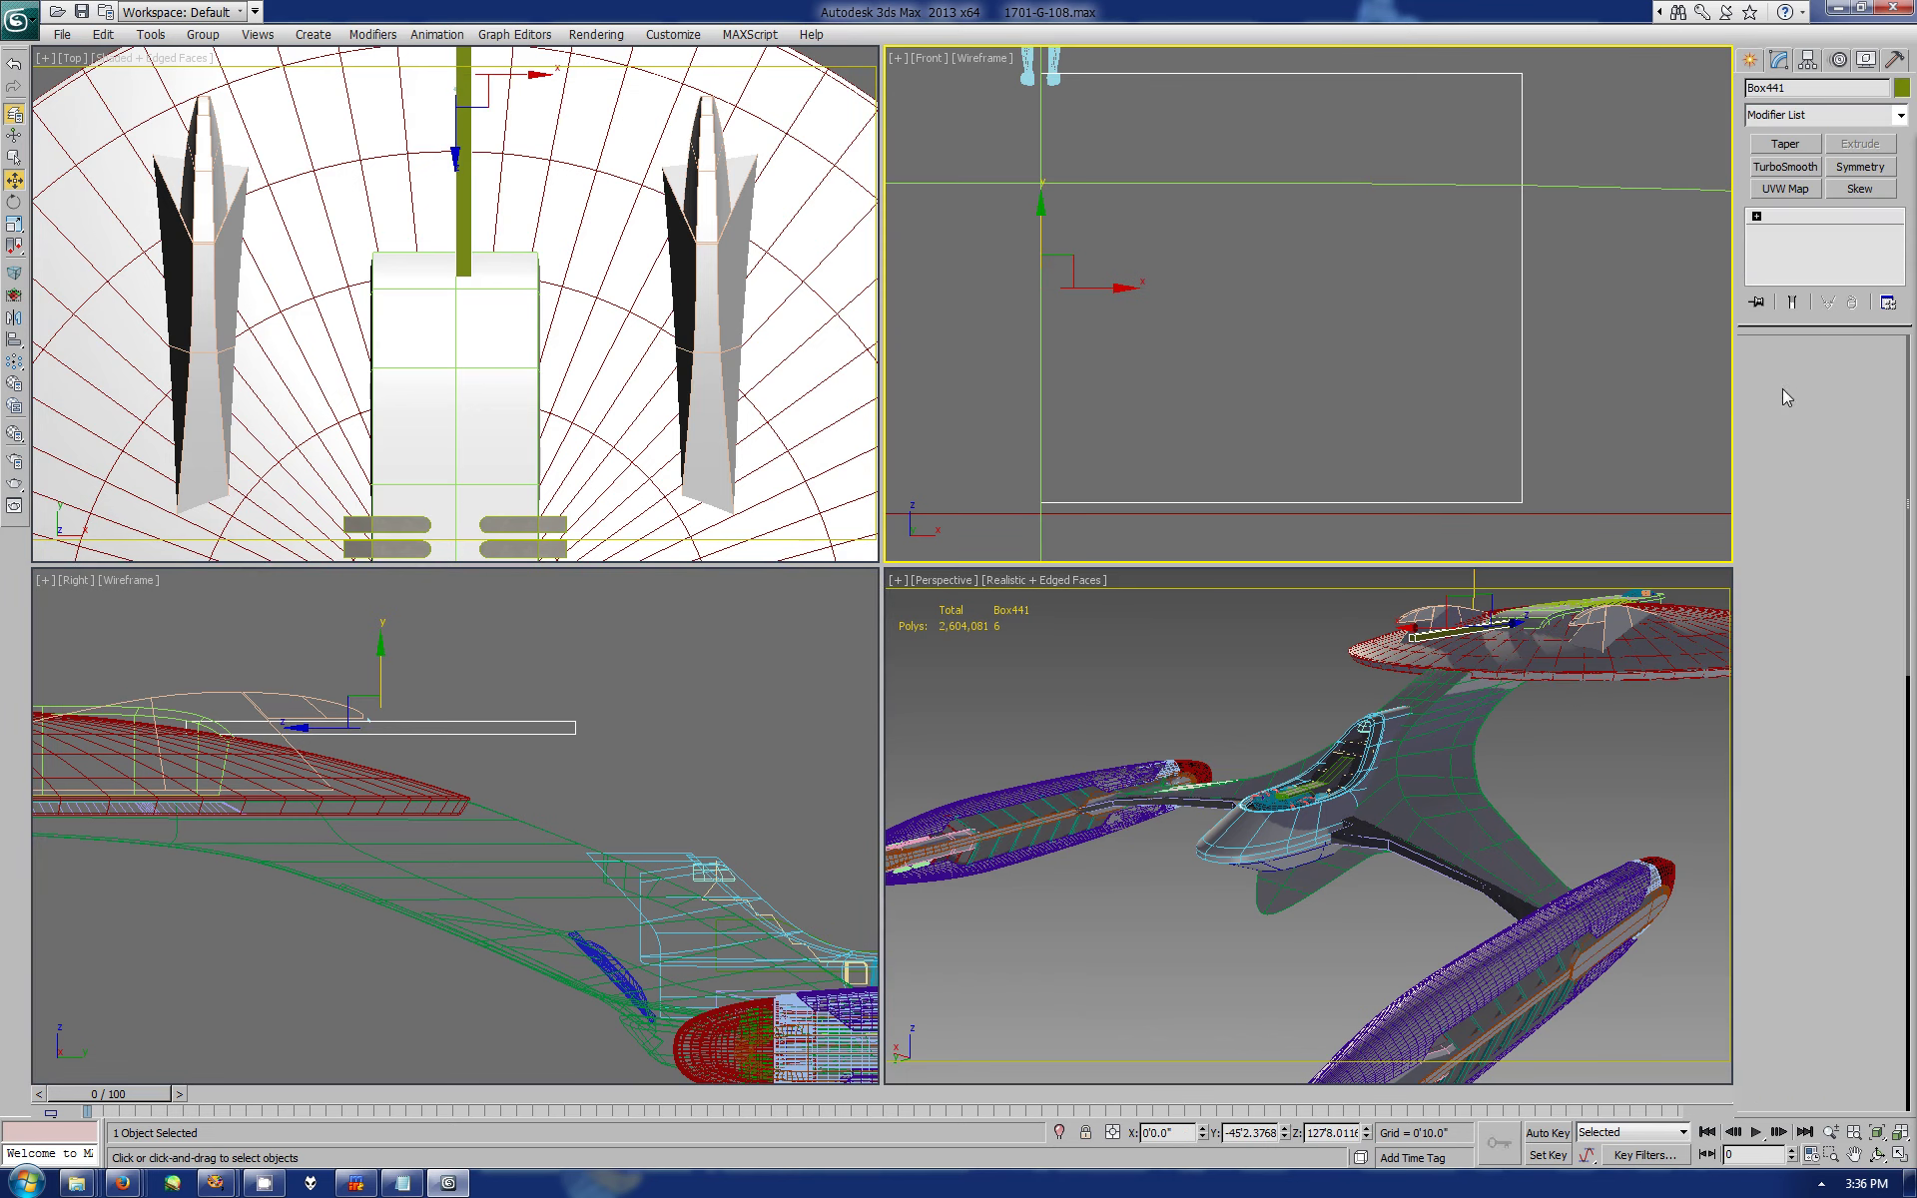
key(4)
click(452, 731)
key(ctrl+d)
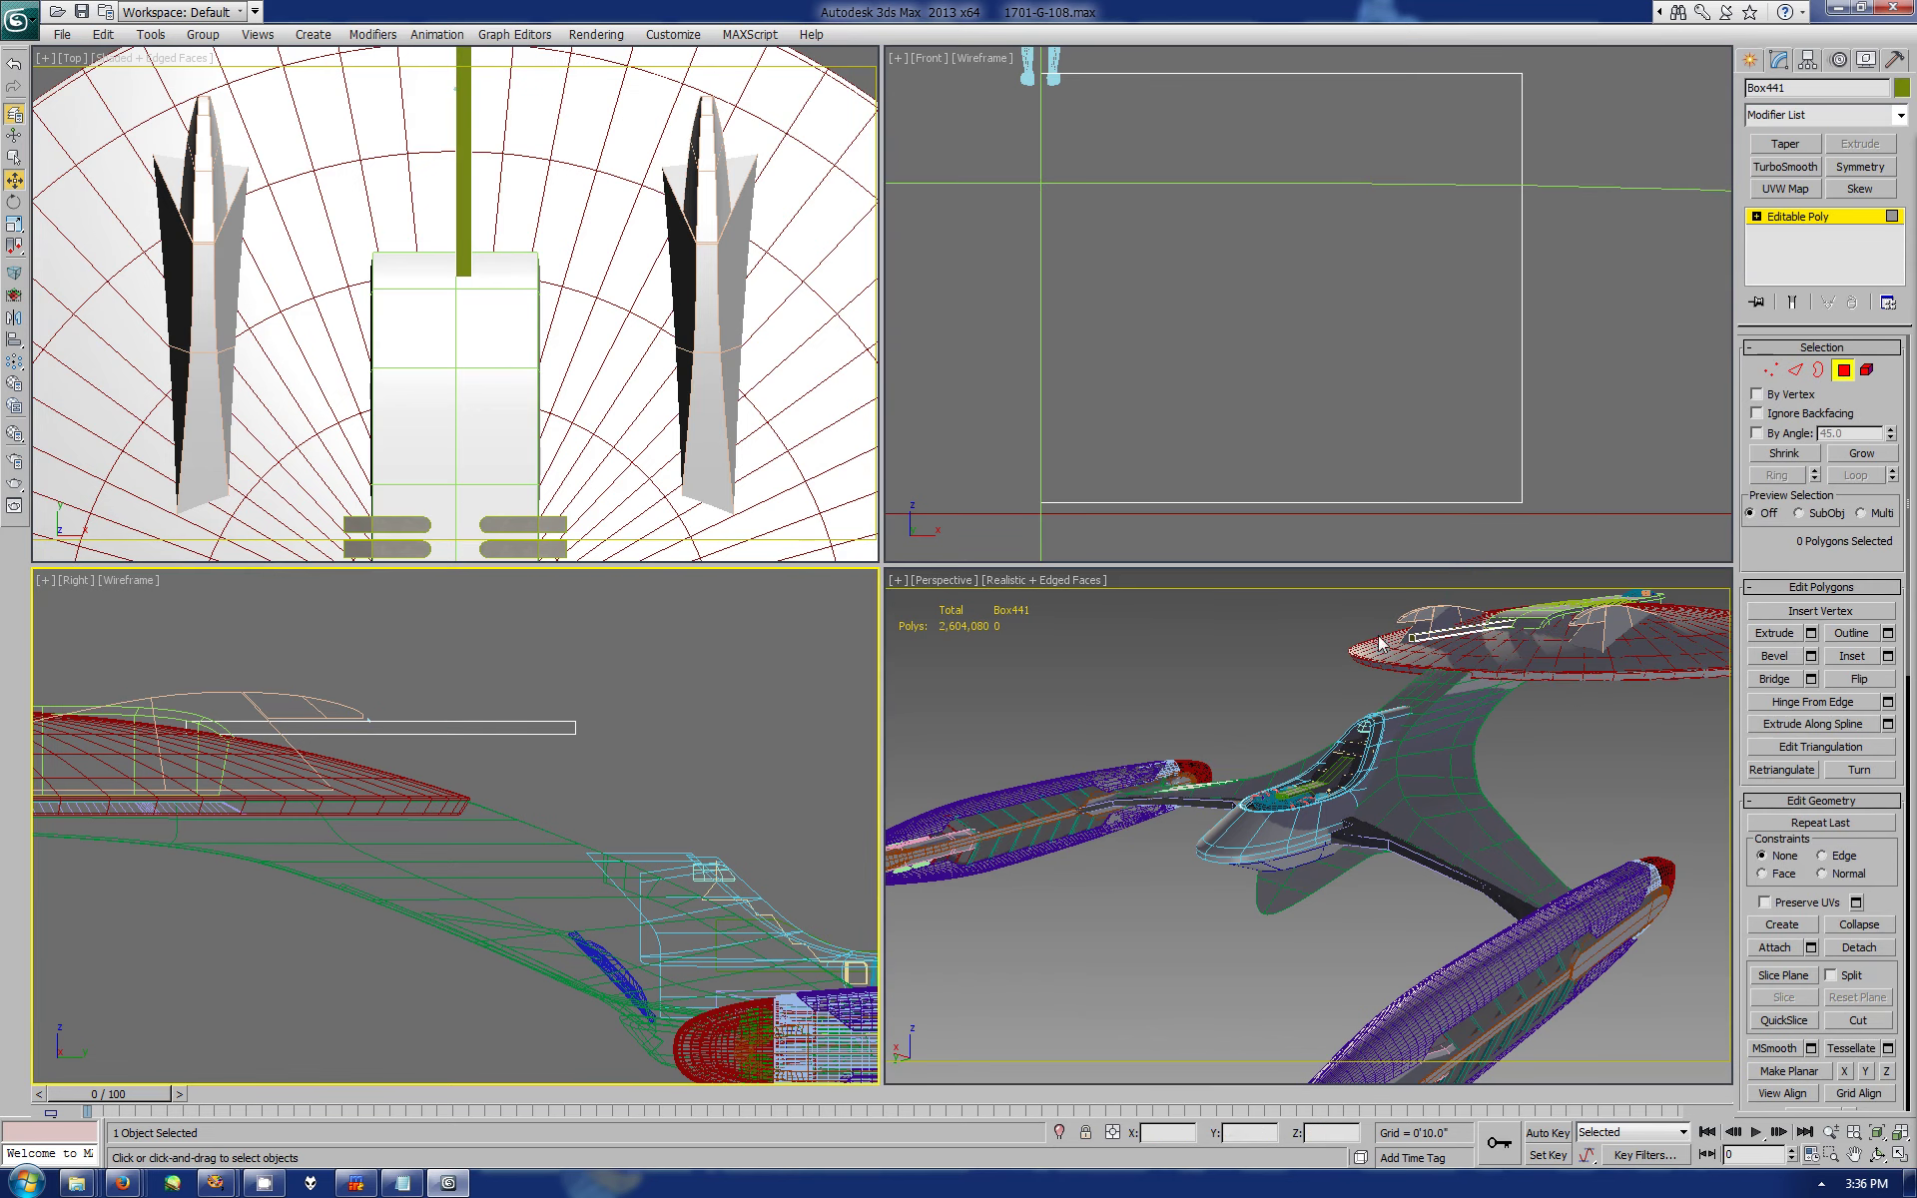
key(alt+w)
- Connect the box's four long edges with six evenly spaced cross edges
key(2)
drag(1031, 231, 719, 409)
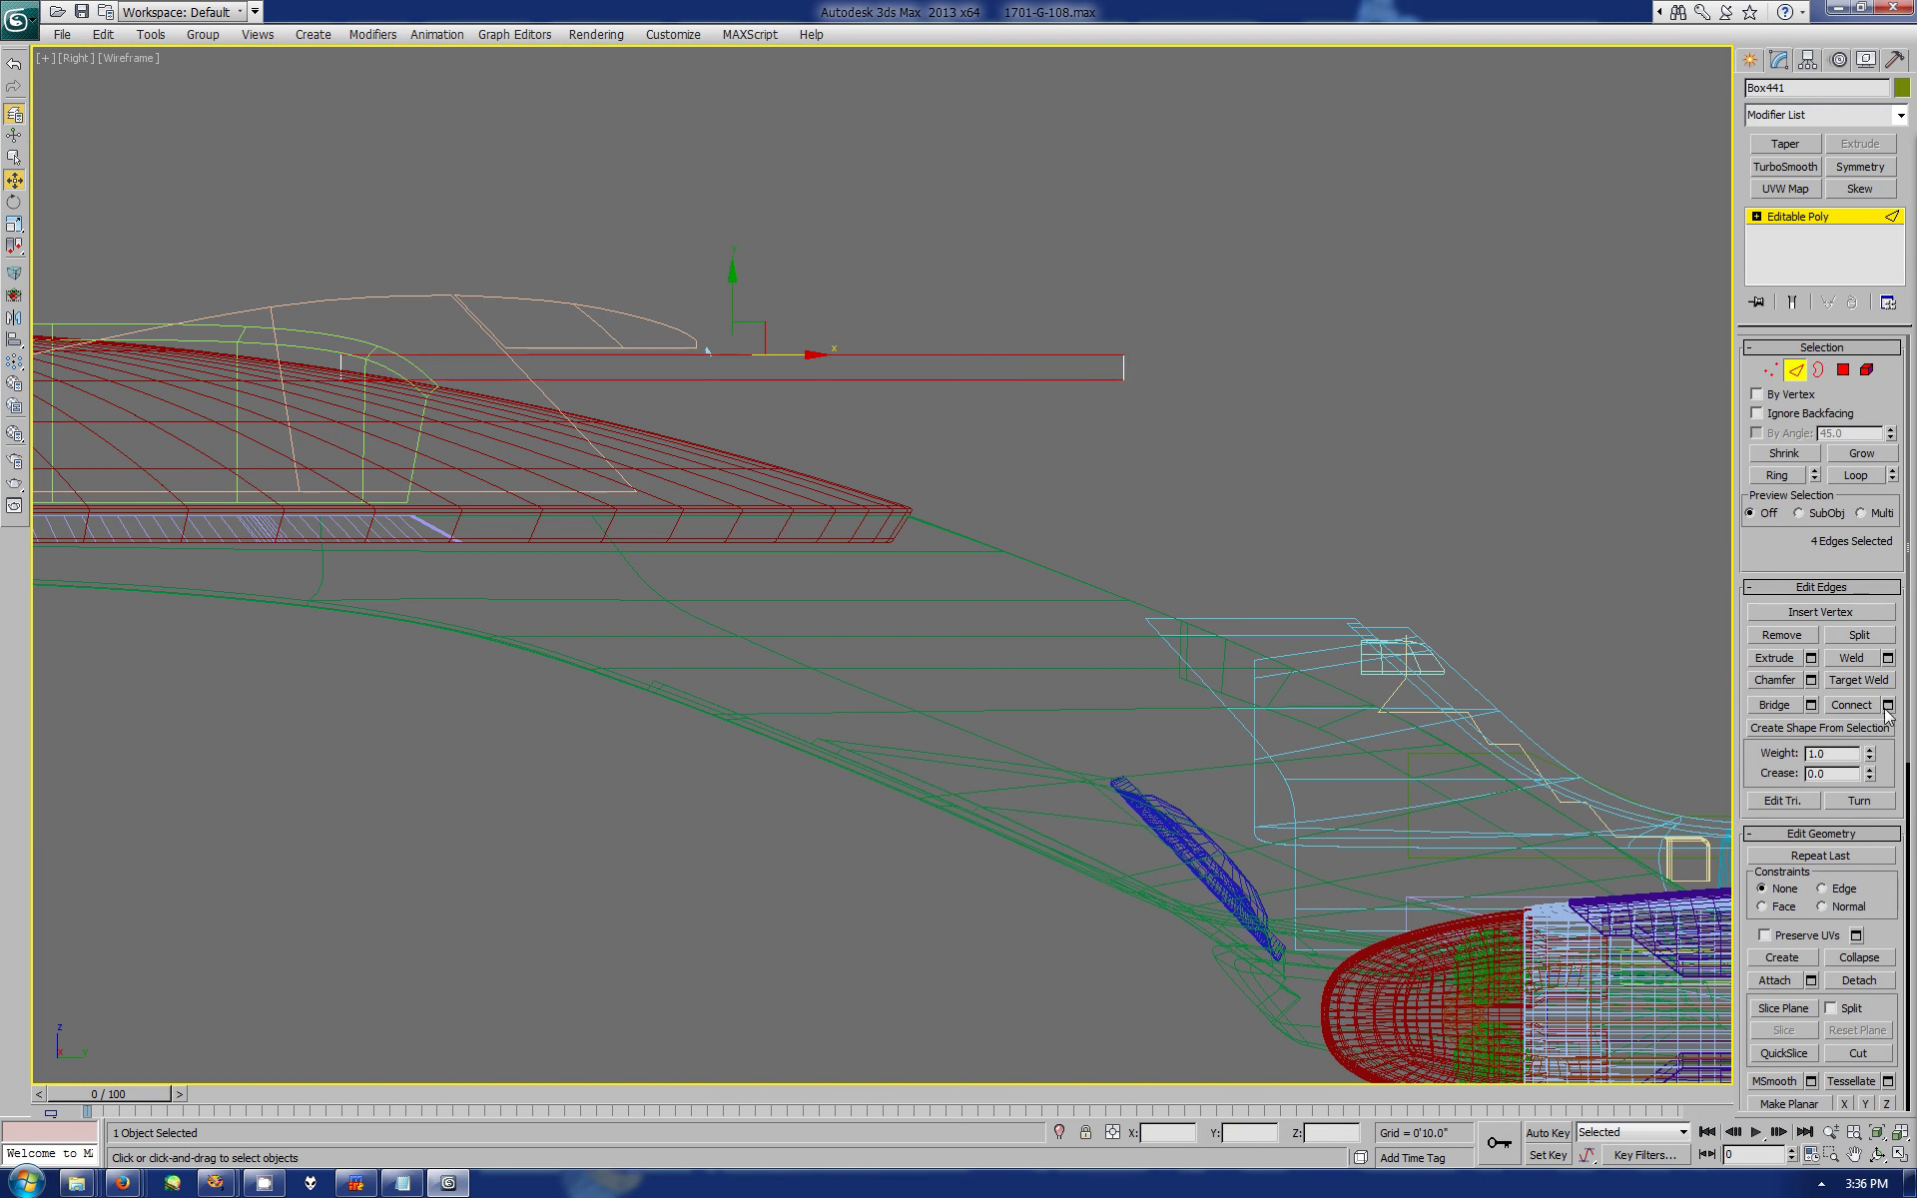
click(1887, 705)
click(1253, 736)
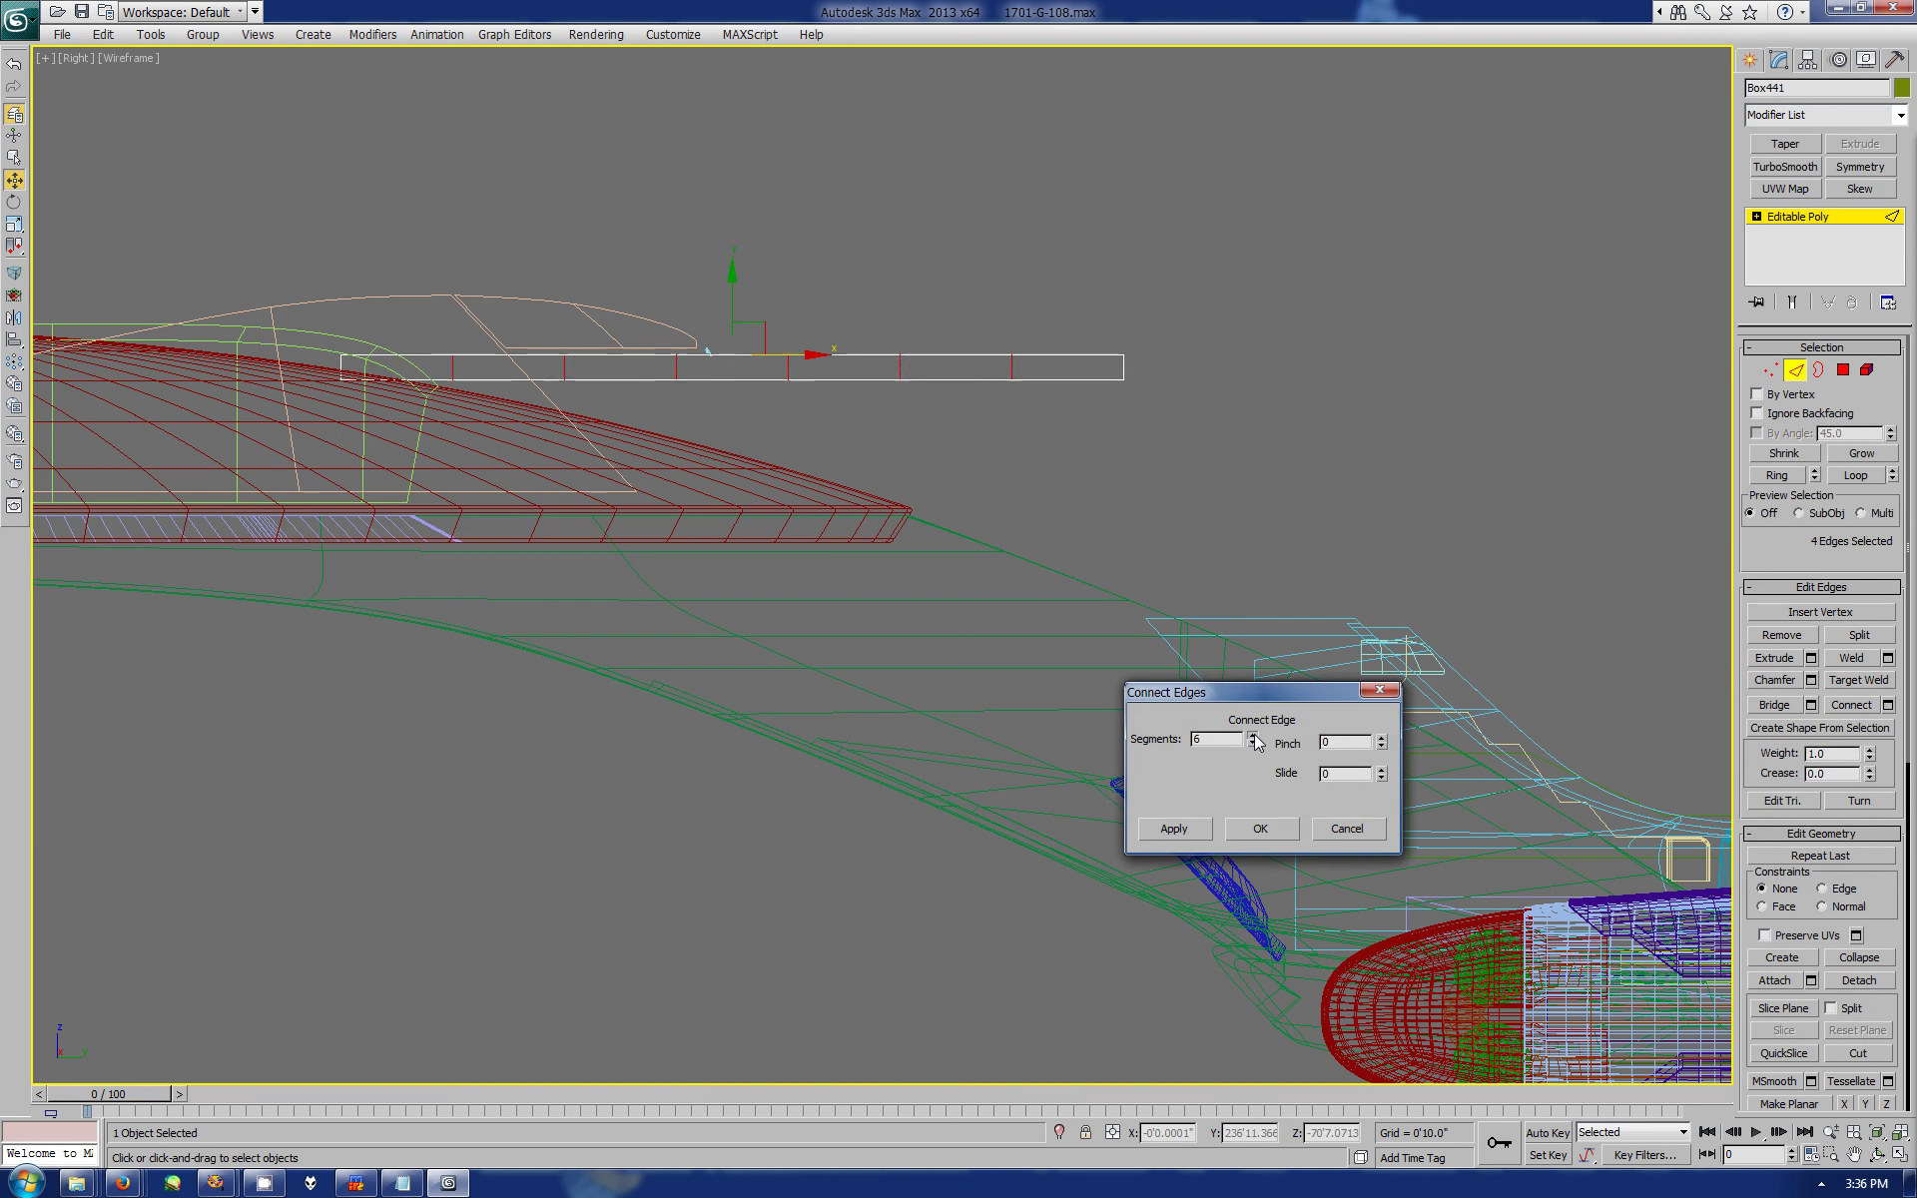
click(1245, 829)
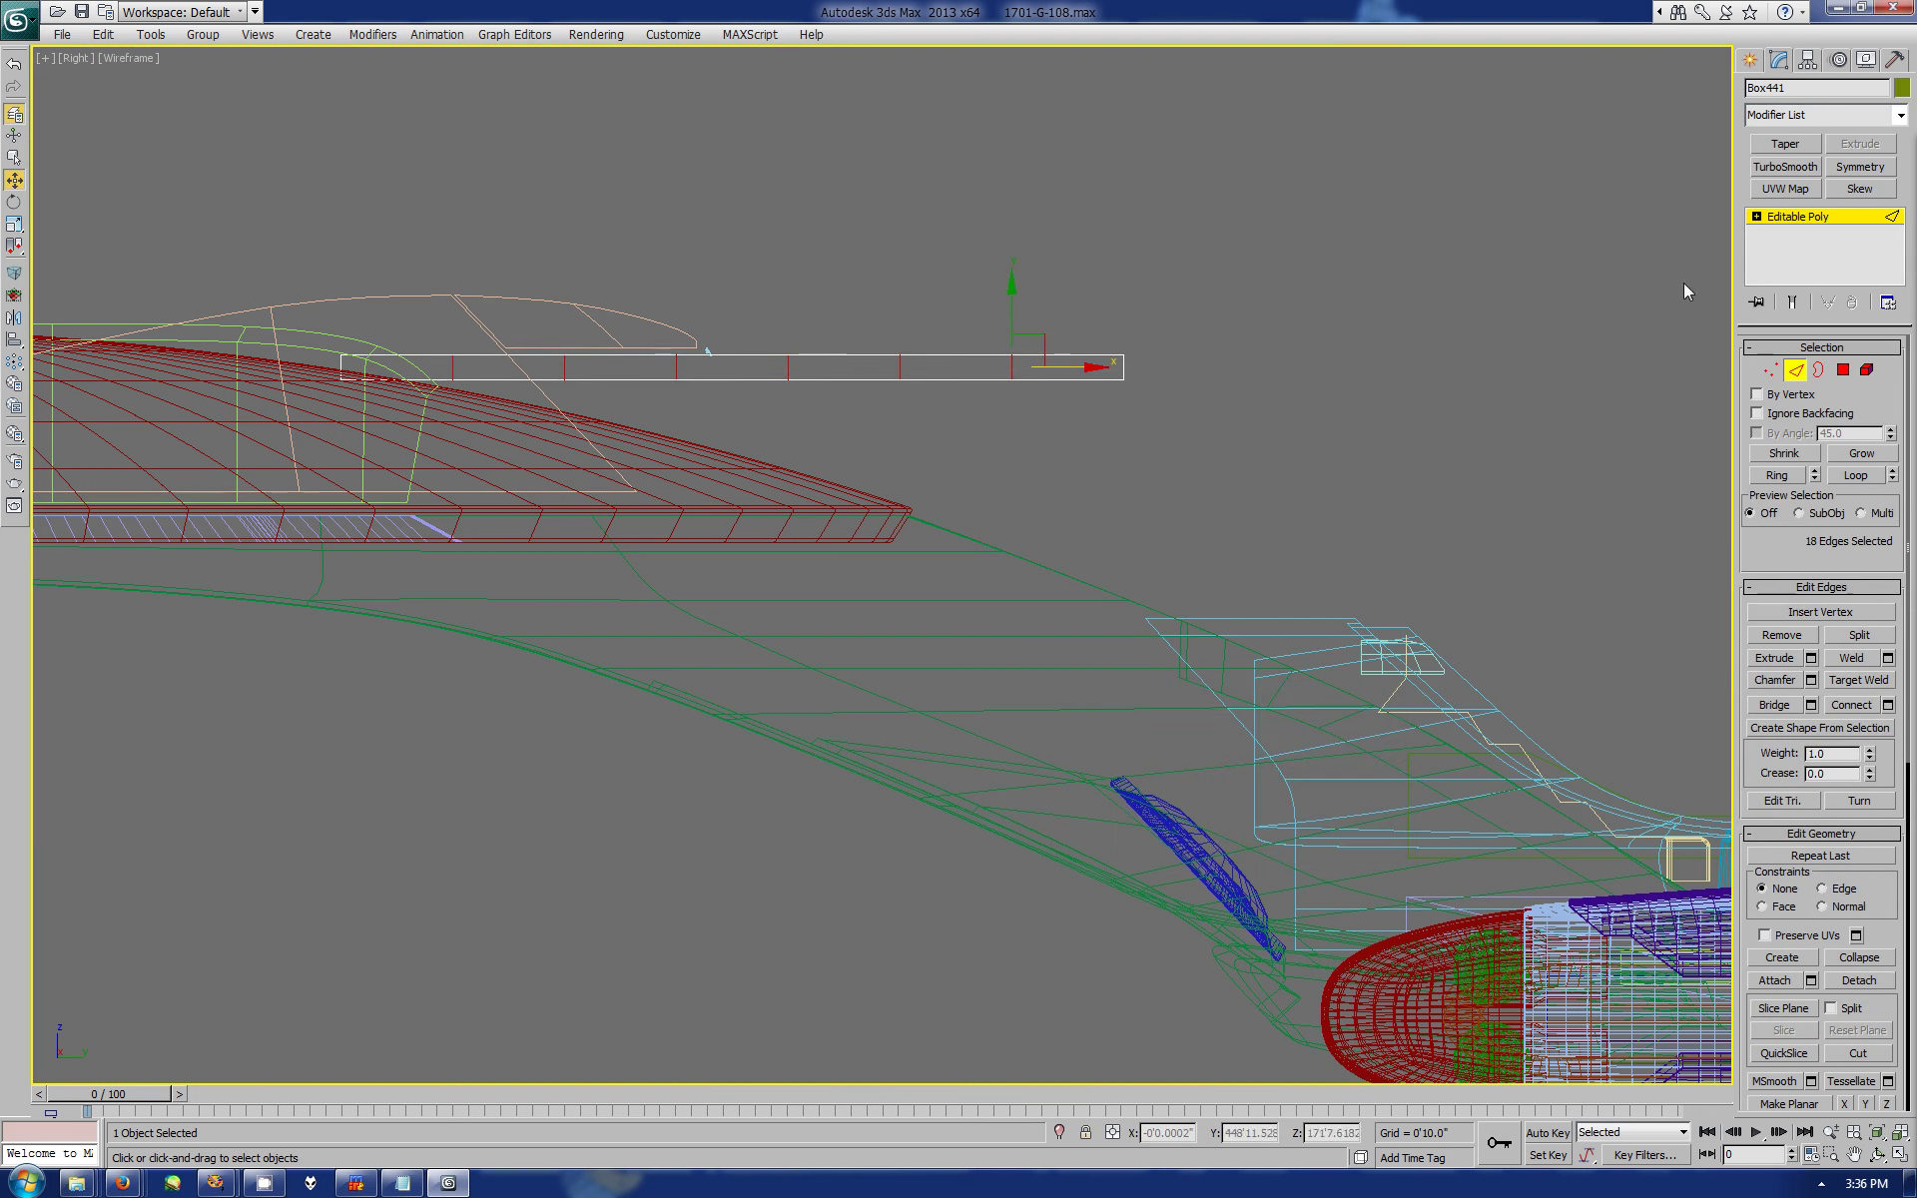
- Move the strip's vertex pairs so its end drops toward the neck and follows the saucer roof
key(1)
drag(1083, 348, 1227, 600)
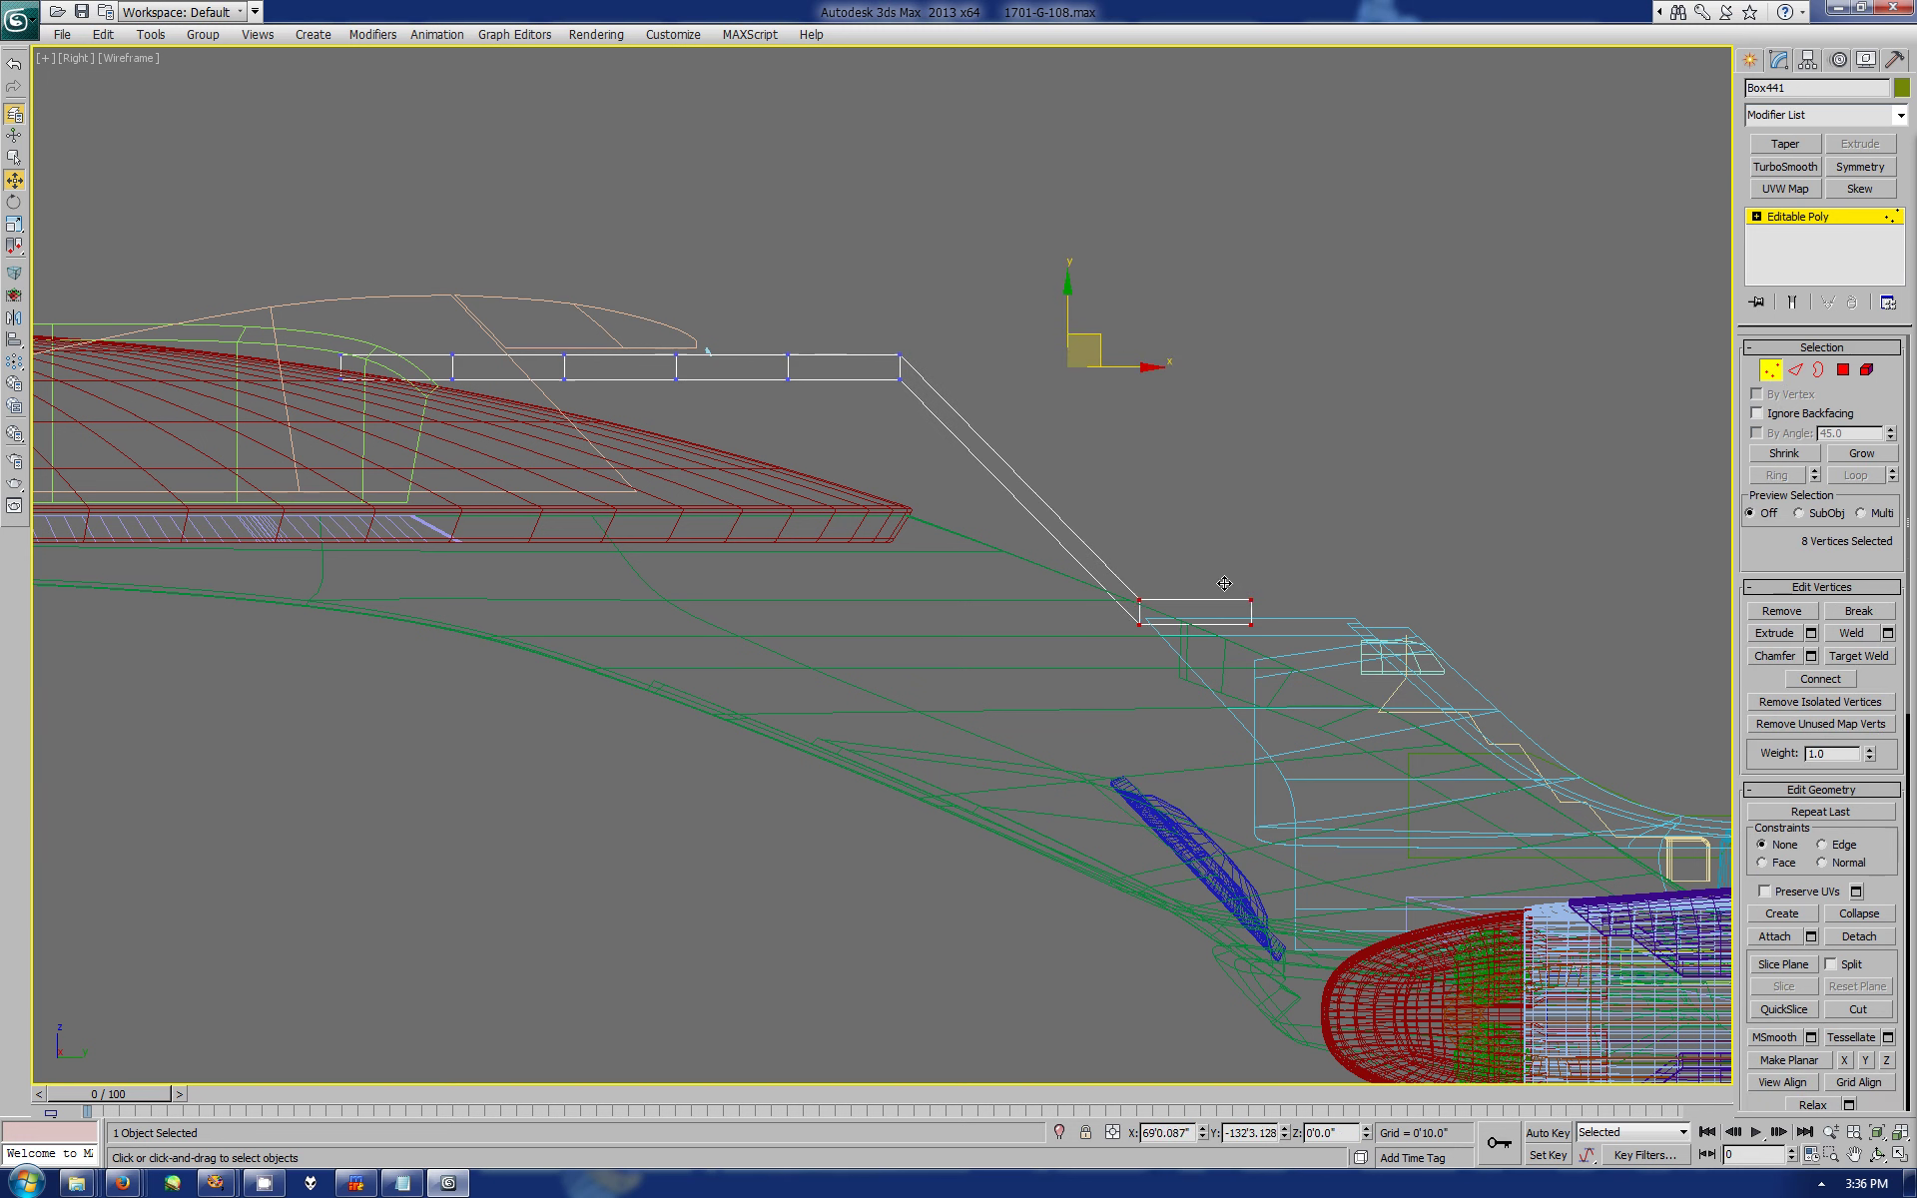
click(1267, 619)
drag(1339, 619, 1289, 619)
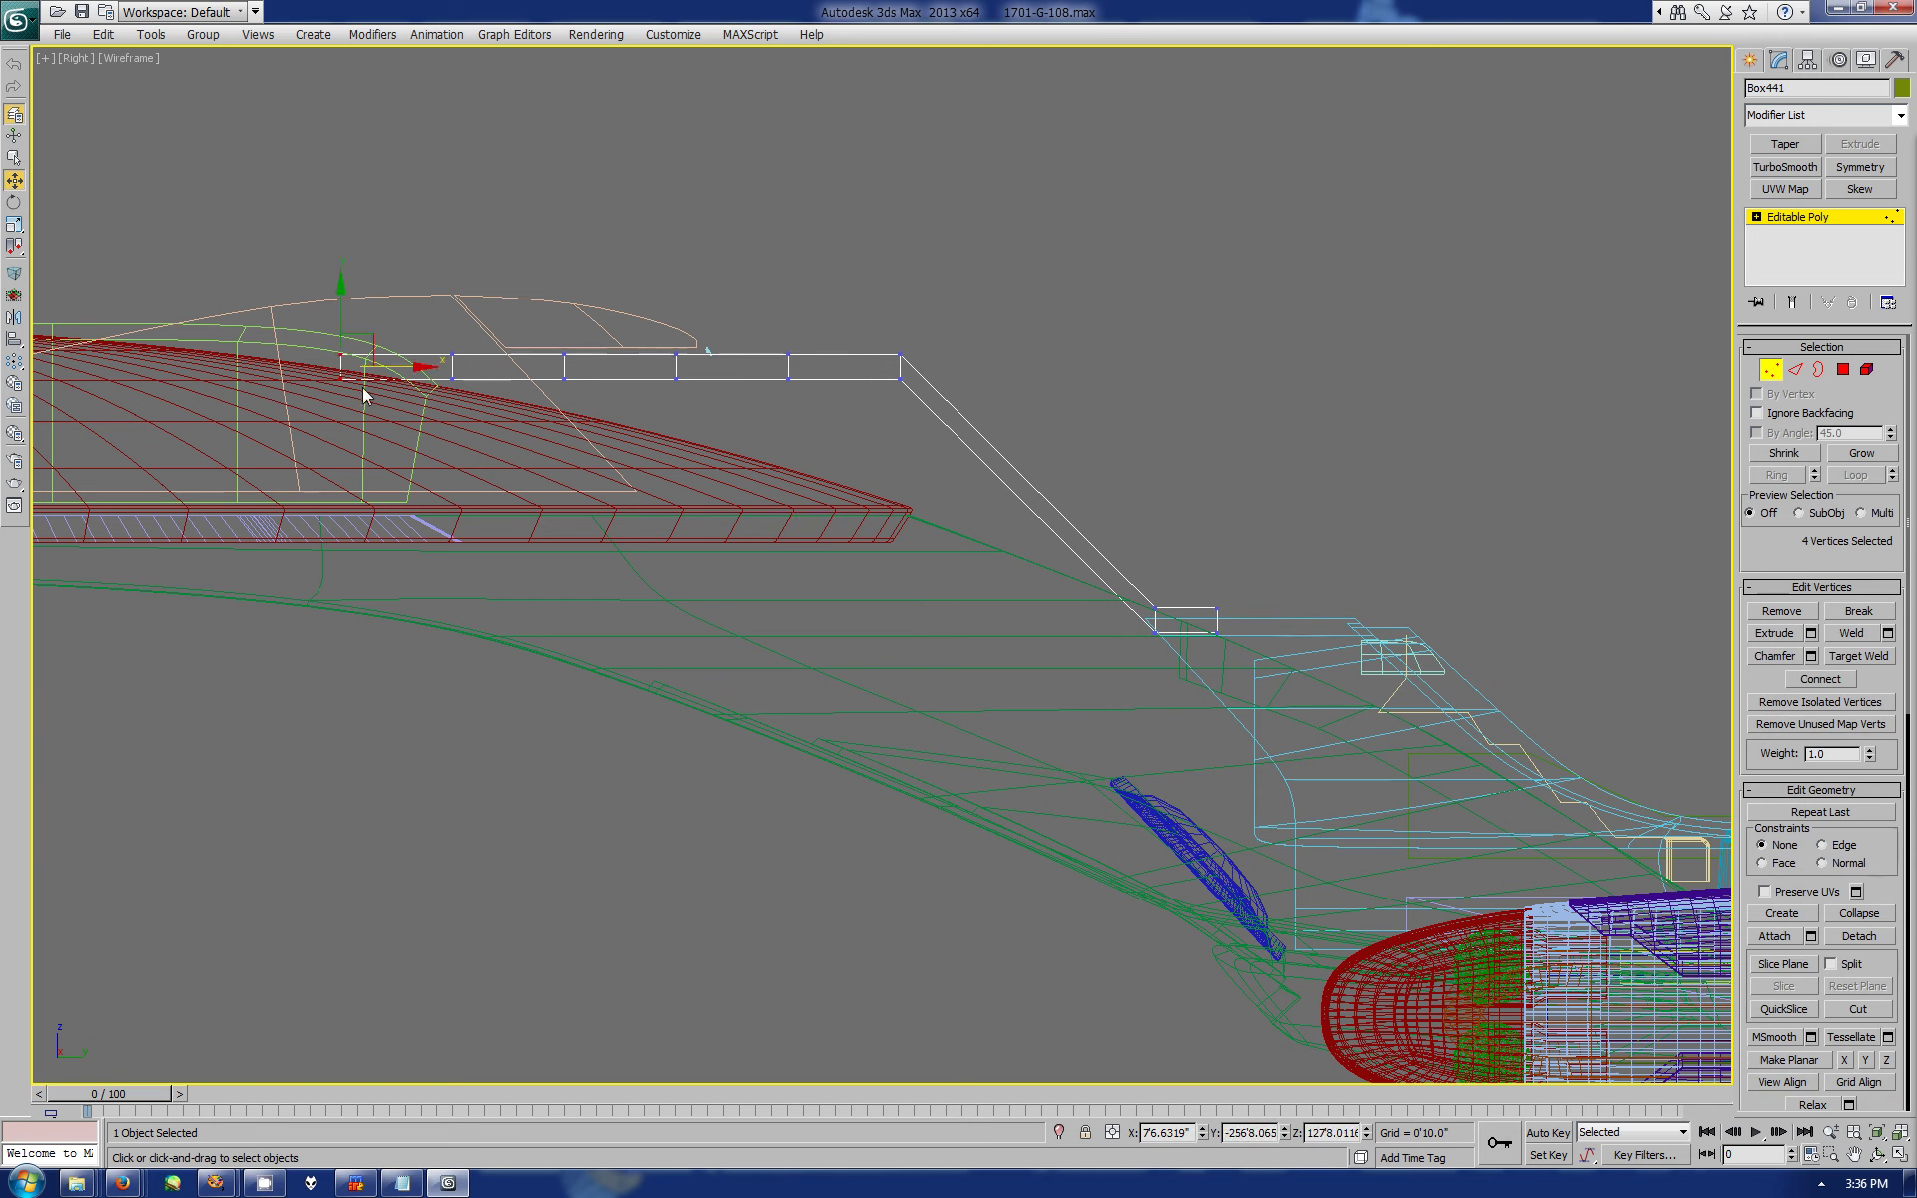
mouse_move(364, 376)
mouse_down()
mouse_move(432, 330)
mouse_move(529, 322)
mouse_up()
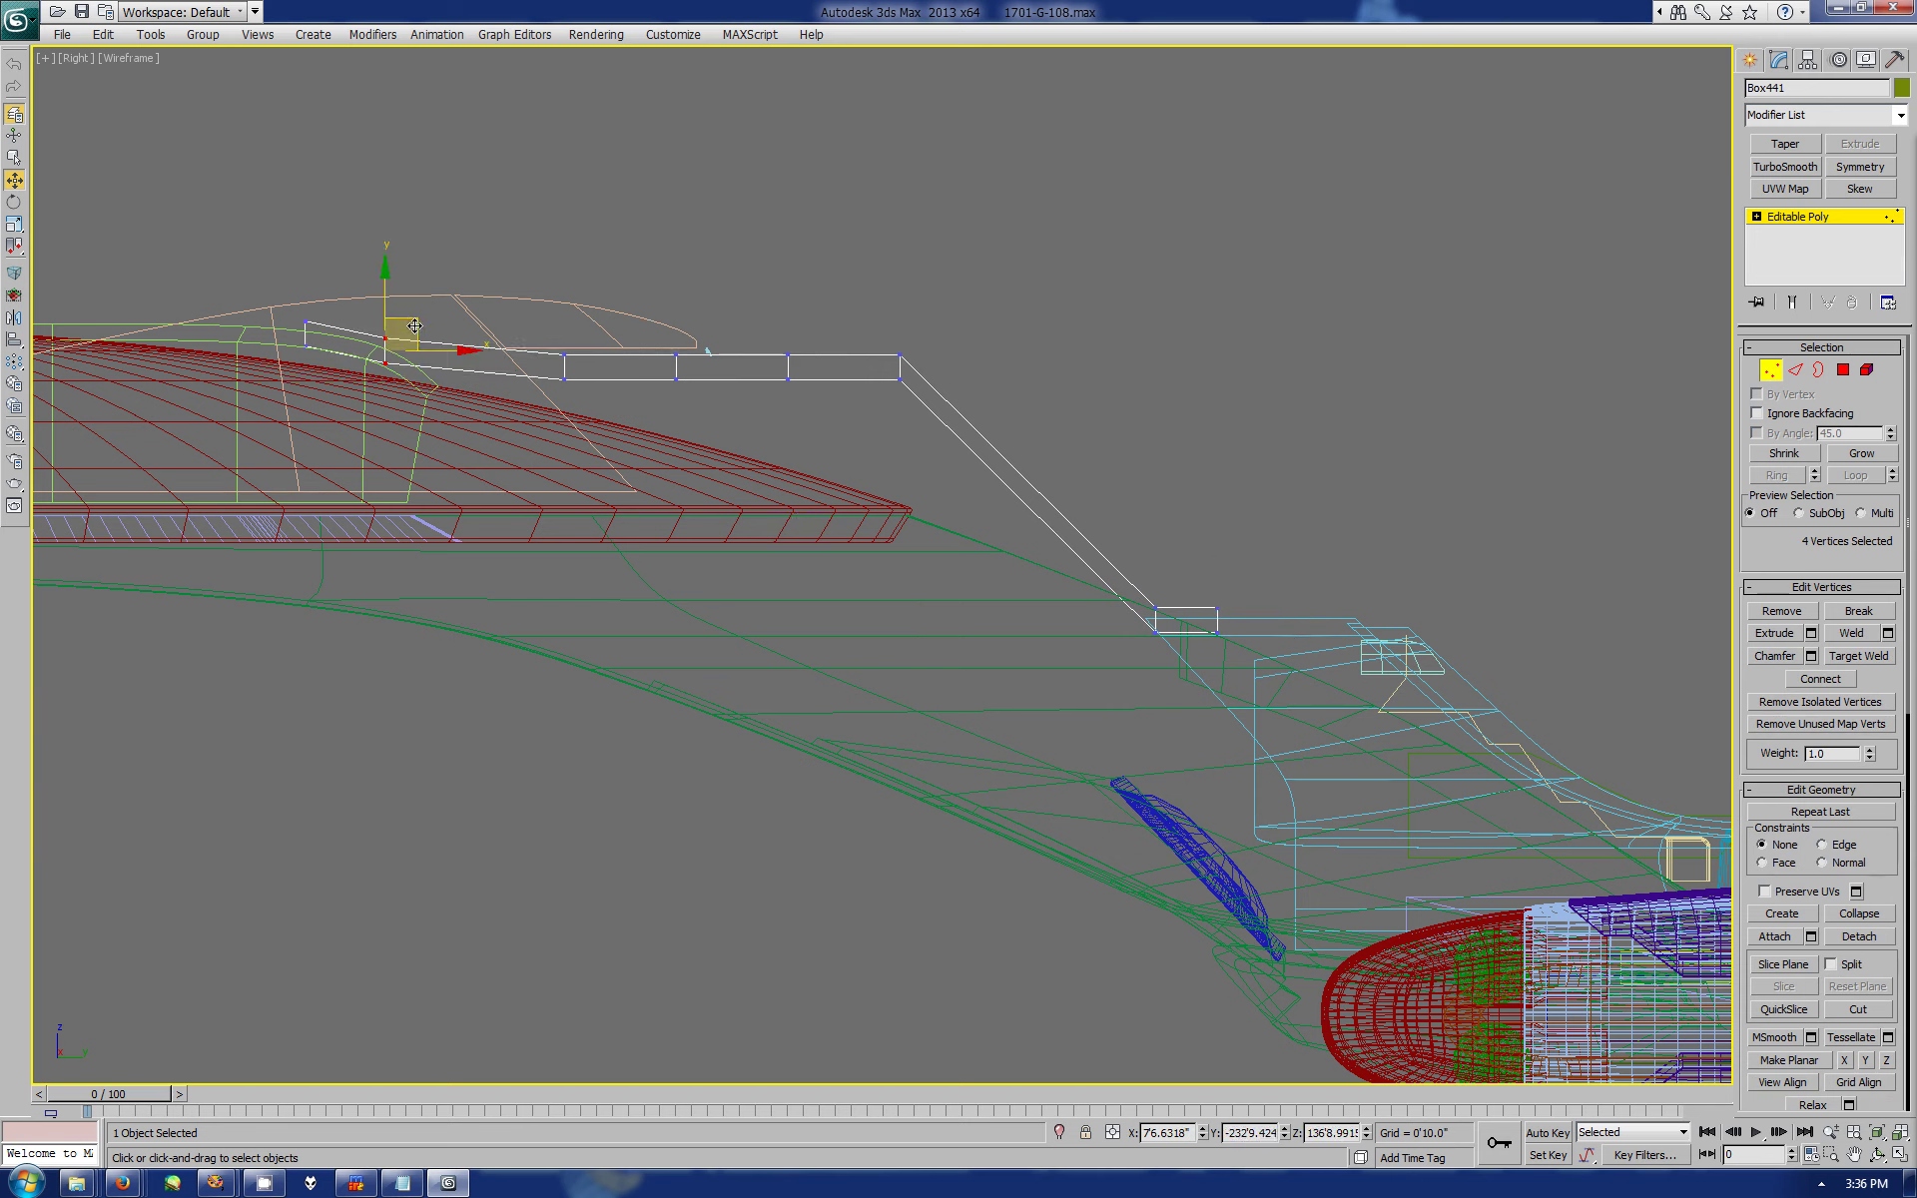
mouse_move(671, 350)
mouse_down()
mouse_move(546, 372)
mouse_move(767, 333)
mouse_move(910, 487)
mouse_up()
drag(882, 342, 1067, 541)
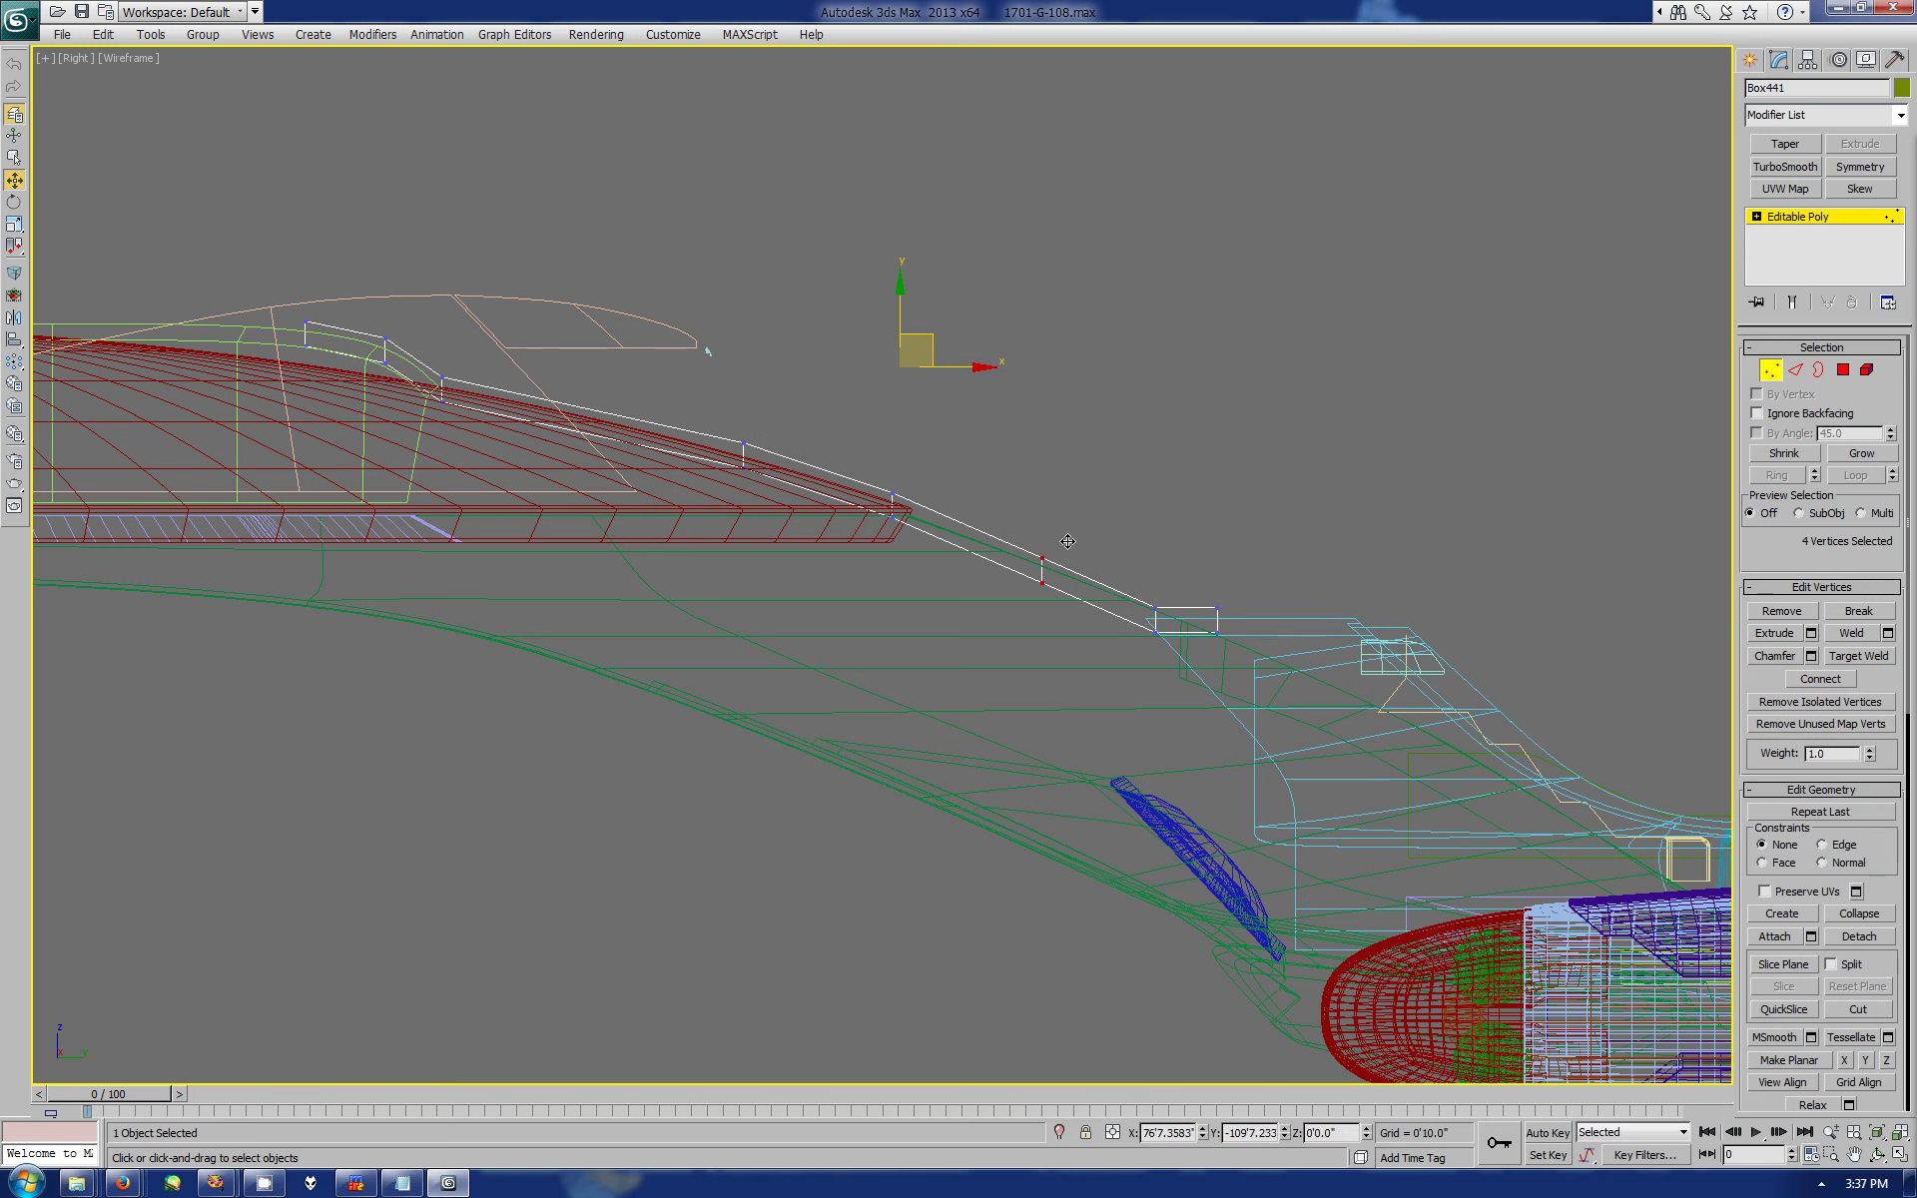
- Undo the last two vertex moves and orbit the Perspective view around the strip
key(ctrl+z)
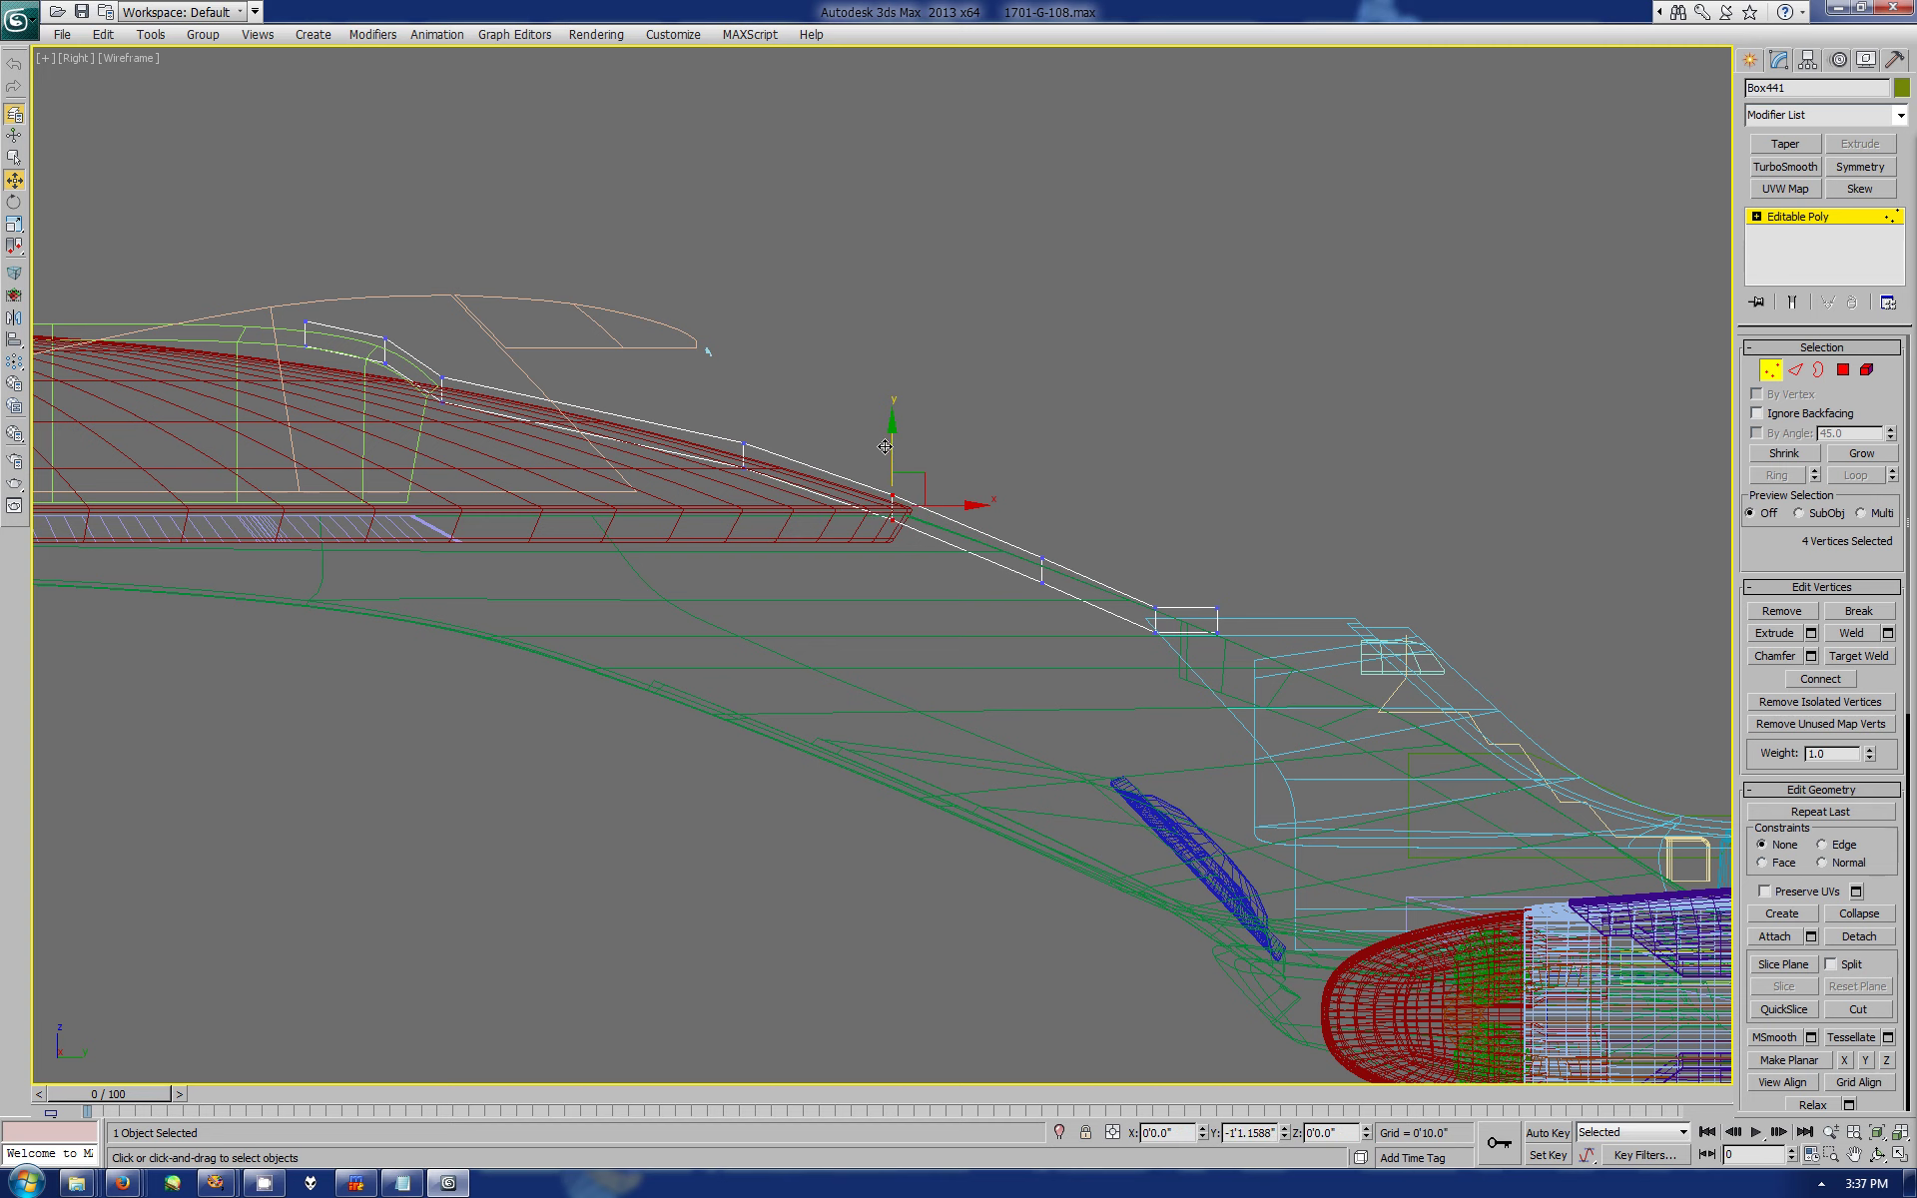
key(ctrl+z)
key(ctrl+z)
key(ctrl+r)
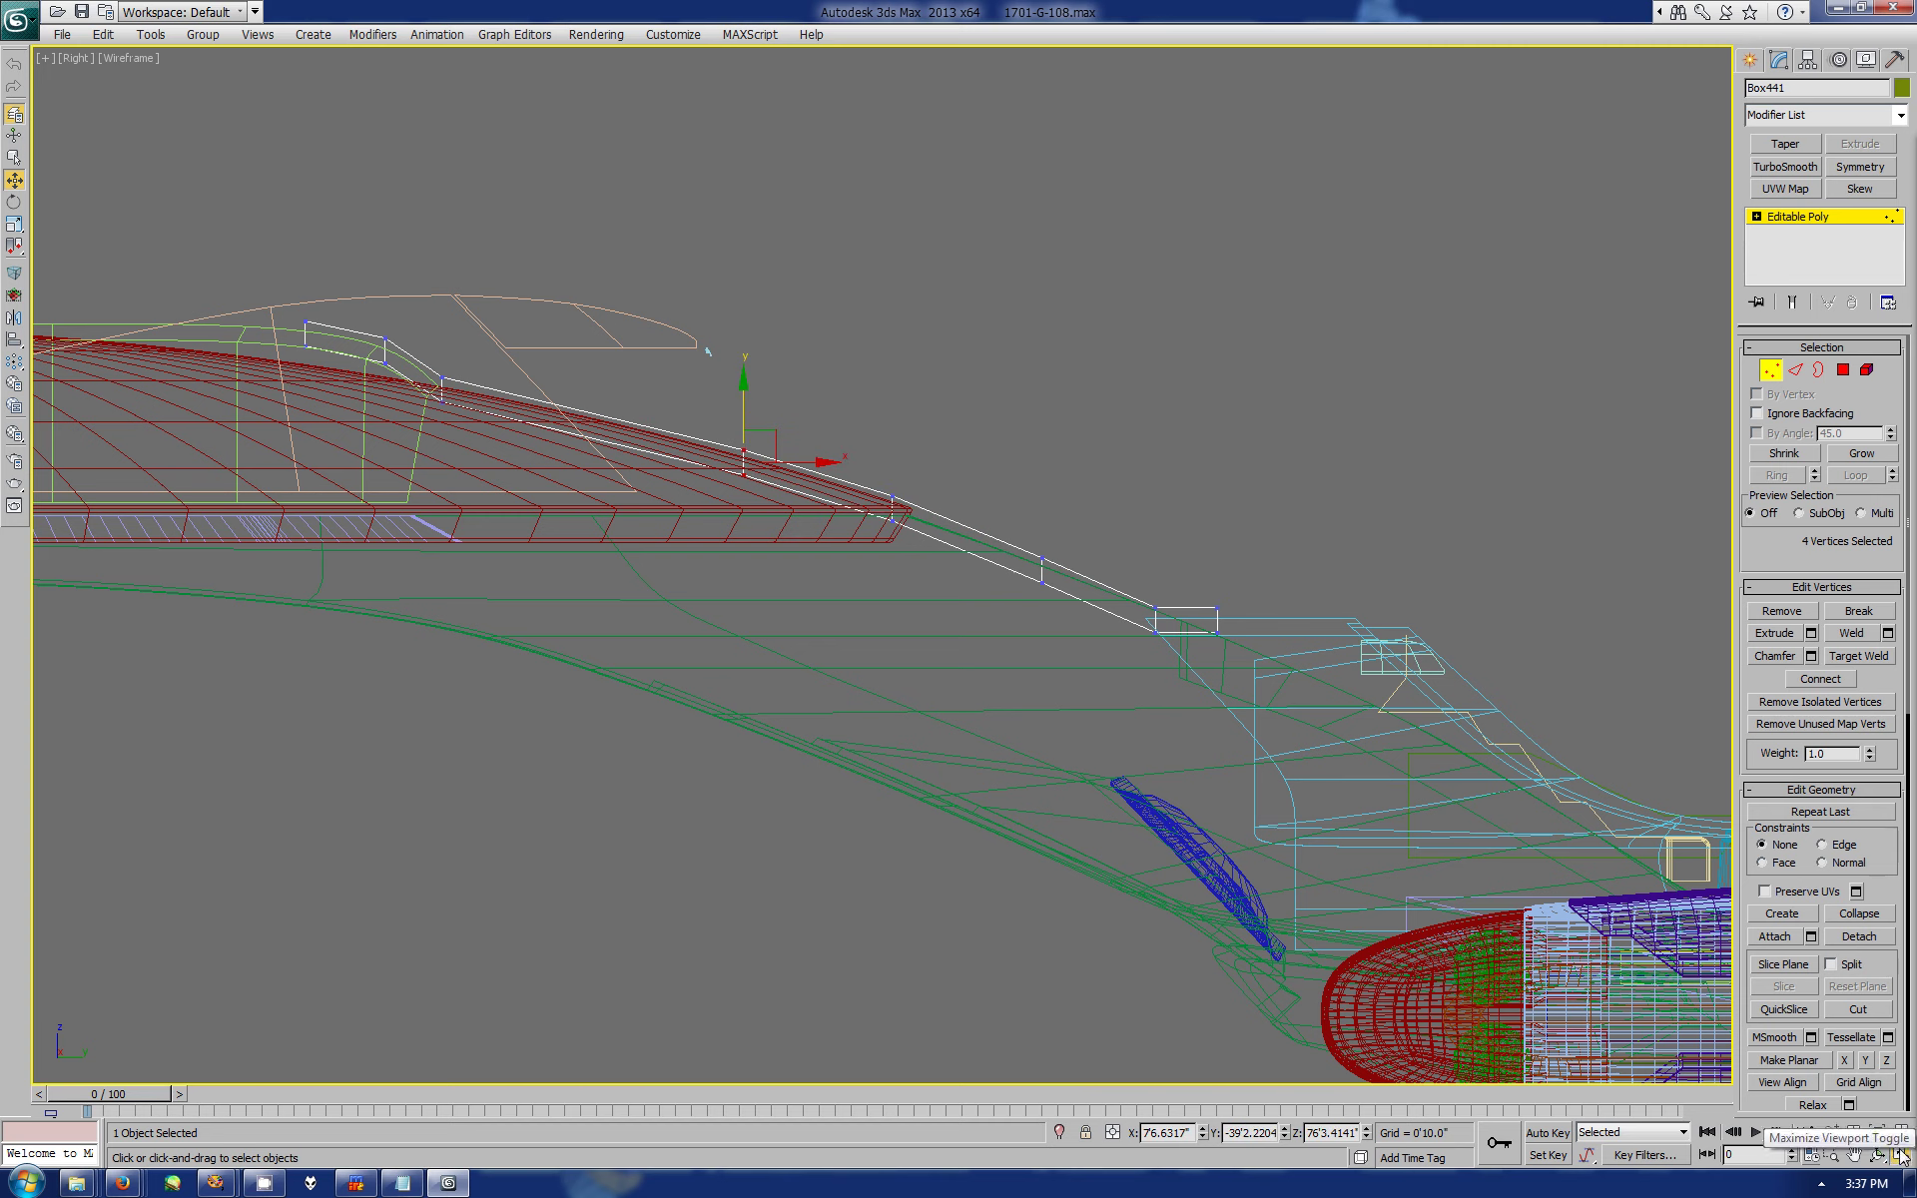
key(alt+w)
drag(1347, 737, 1403, 826)
key(alt+w)
- Add a Symmetry modifier to the dorsal strip with Mirror Axis set to Z
key(z)
scroll(1404, 826, down, 5)
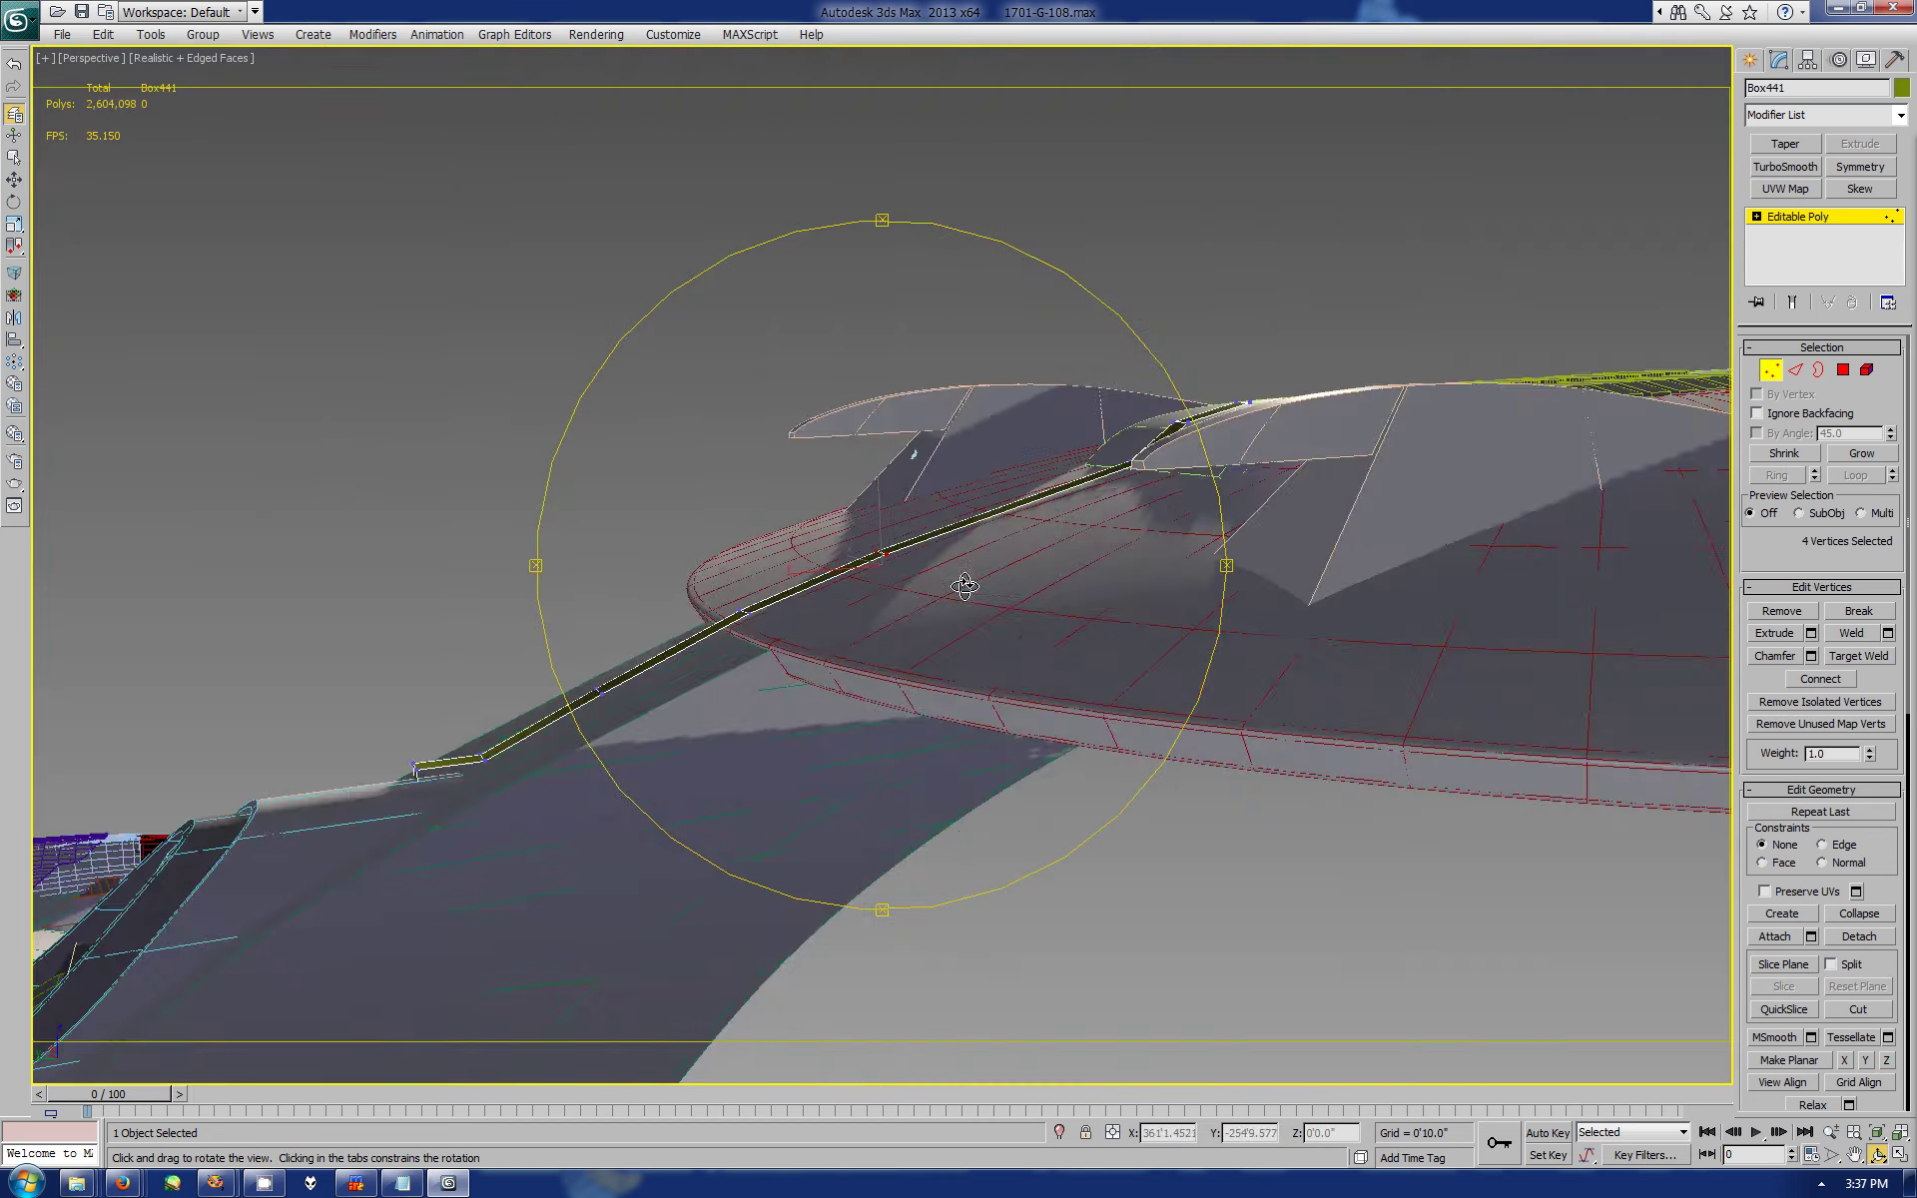
mouse_move(962, 579)
mouse_down()
mouse_move(1190, 613)
mouse_move(1148, 638)
mouse_up()
click(1770, 370)
click(1859, 166)
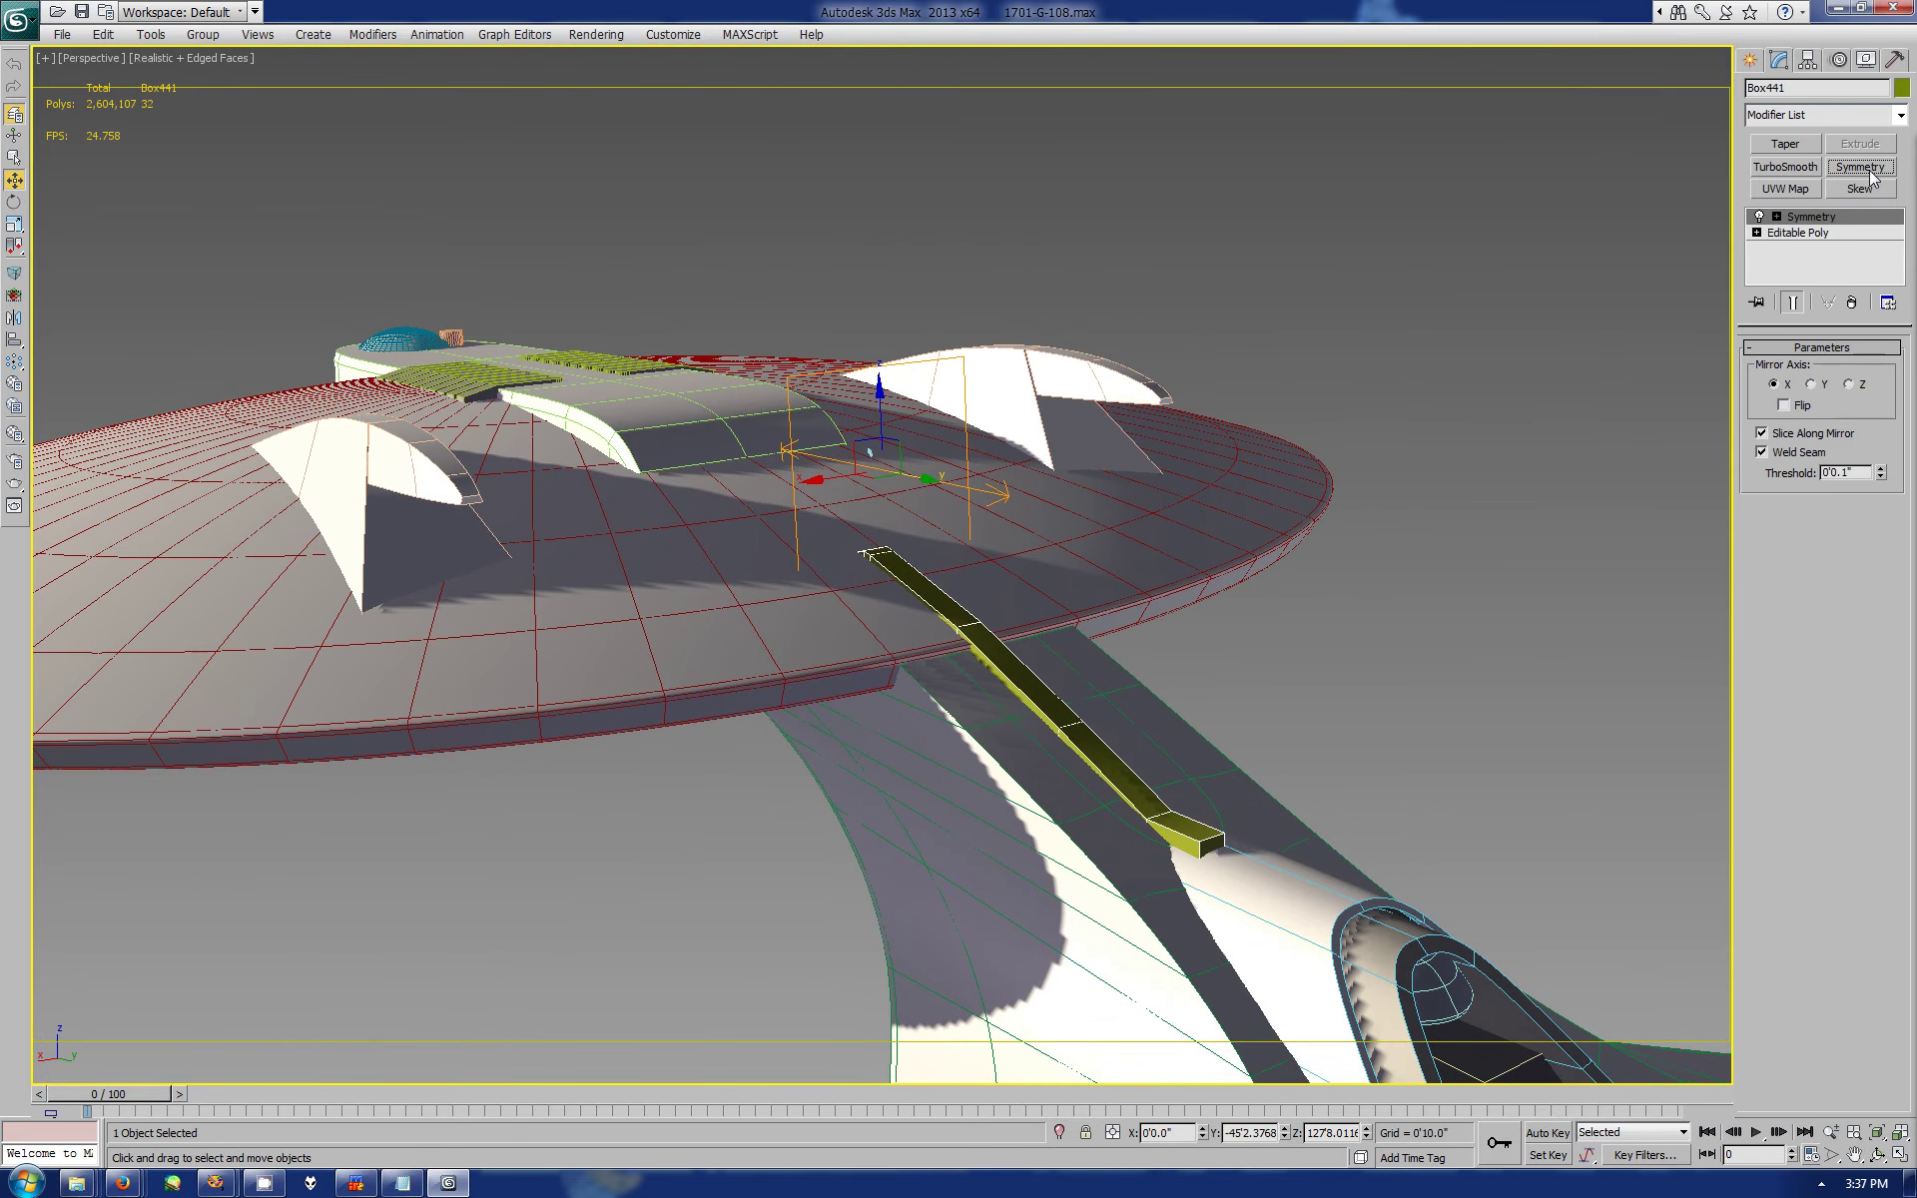
click(1860, 385)
- Check the mirrored strip from below, then reopen its Editable Poly base at vertex level
key(ctrl+r)
drag(998, 449, 757, 686)
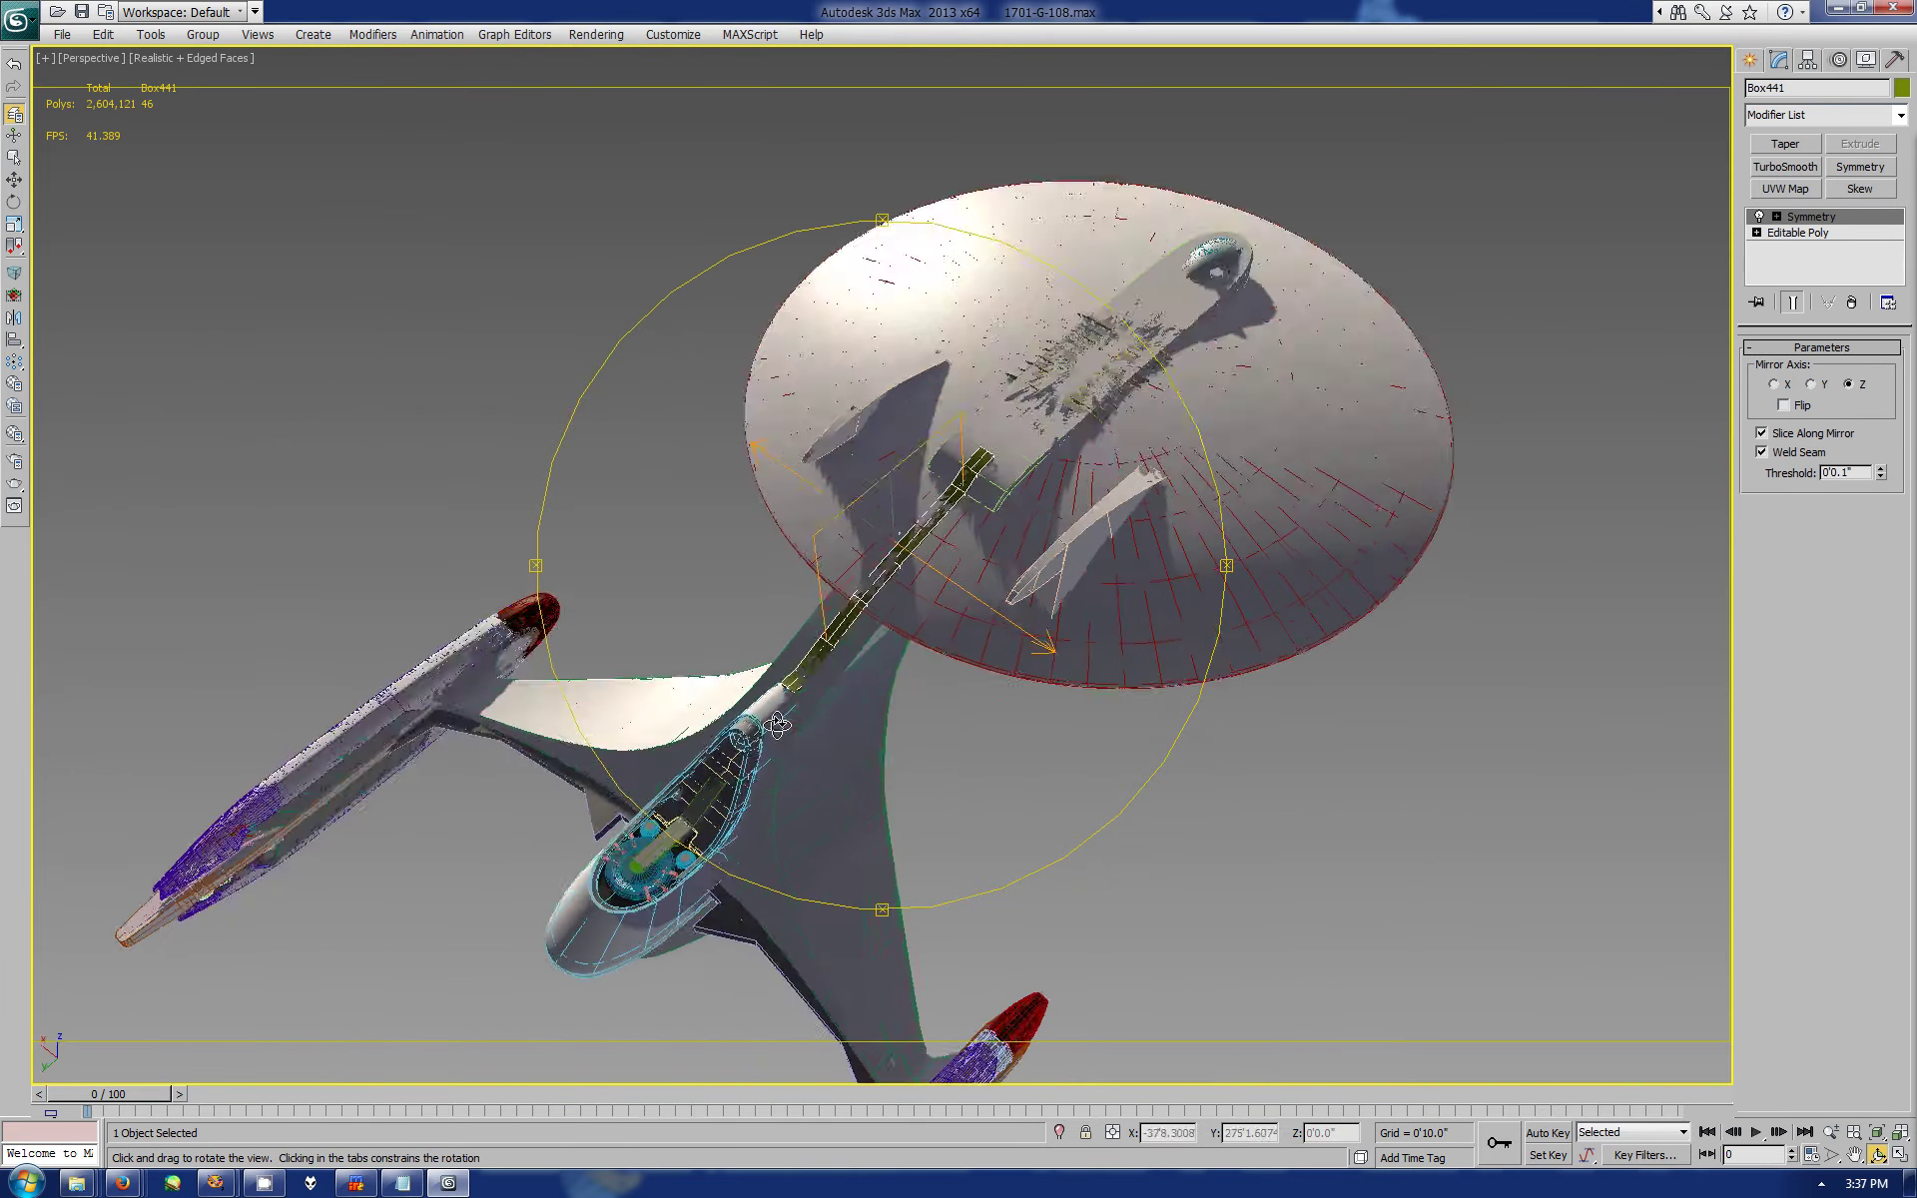
key(z)
key(w)
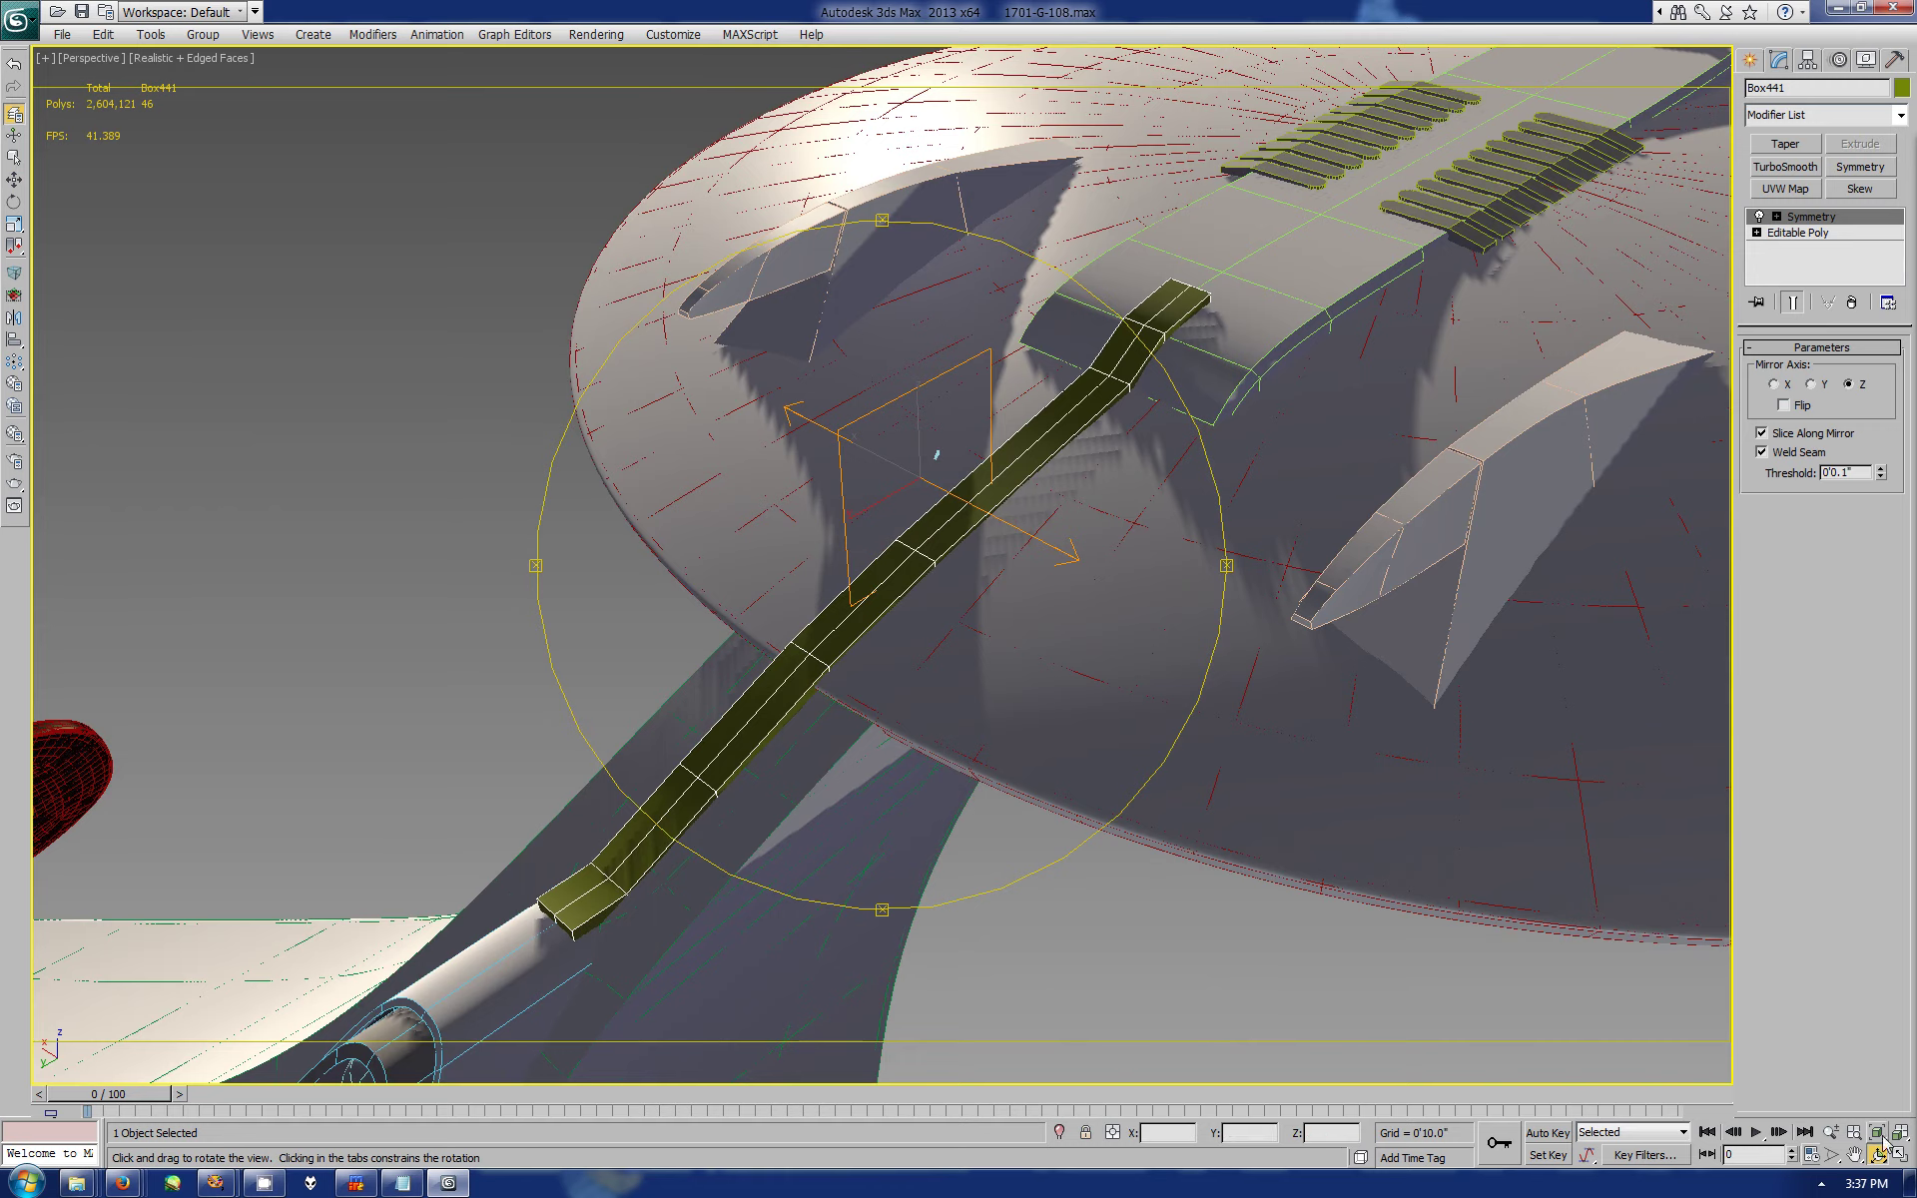
key(alt+w)
click(1900, 1155)
click(1797, 231)
click(1770, 369)
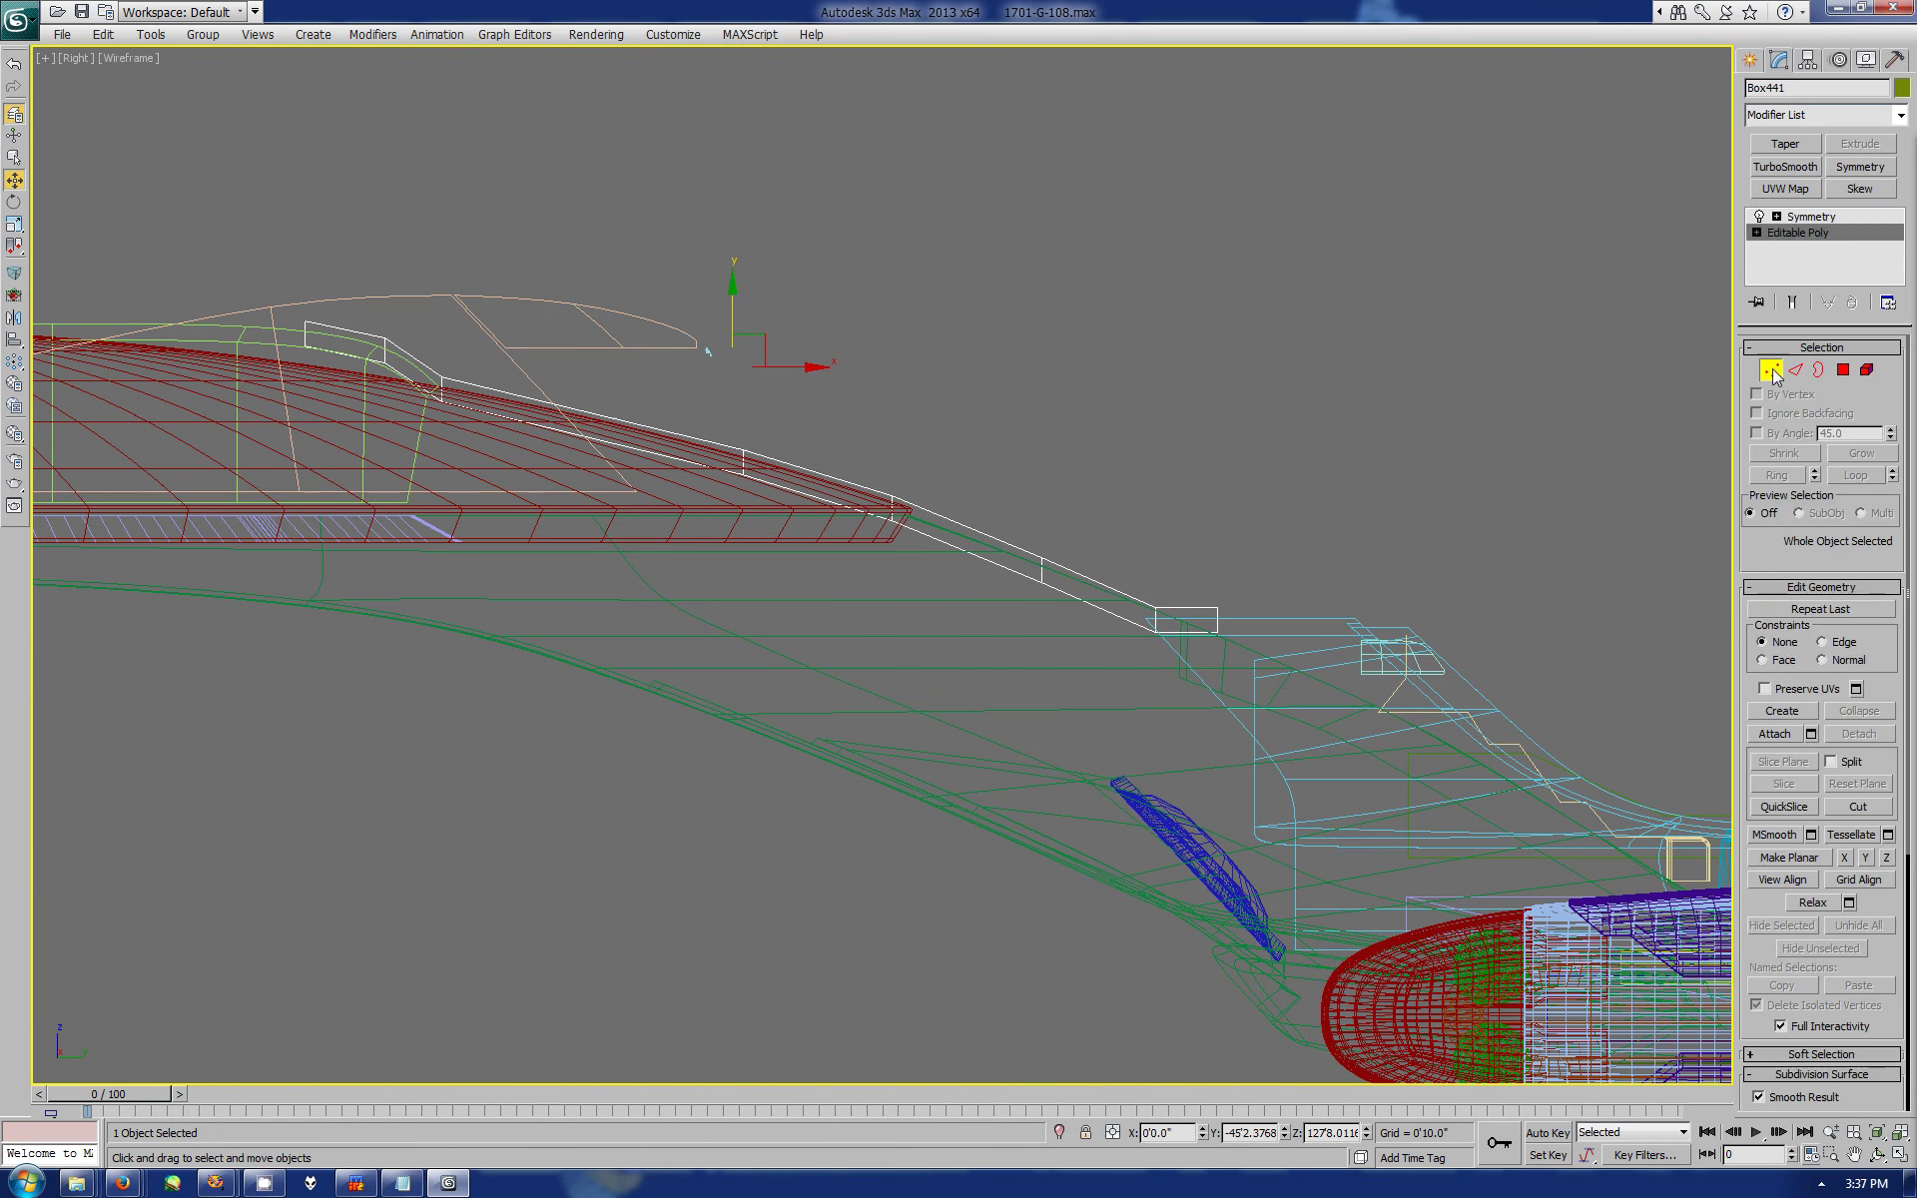
- In the Right view, shift the strip's end vertices slightly right toward the neck
mouse_move(1083, 575)
ctrl+mouse_down()
mouse_move(1171, 635)
mouse_move(1203, 604)
mouse_move(1251, 627)
ctrl+mouse_up()
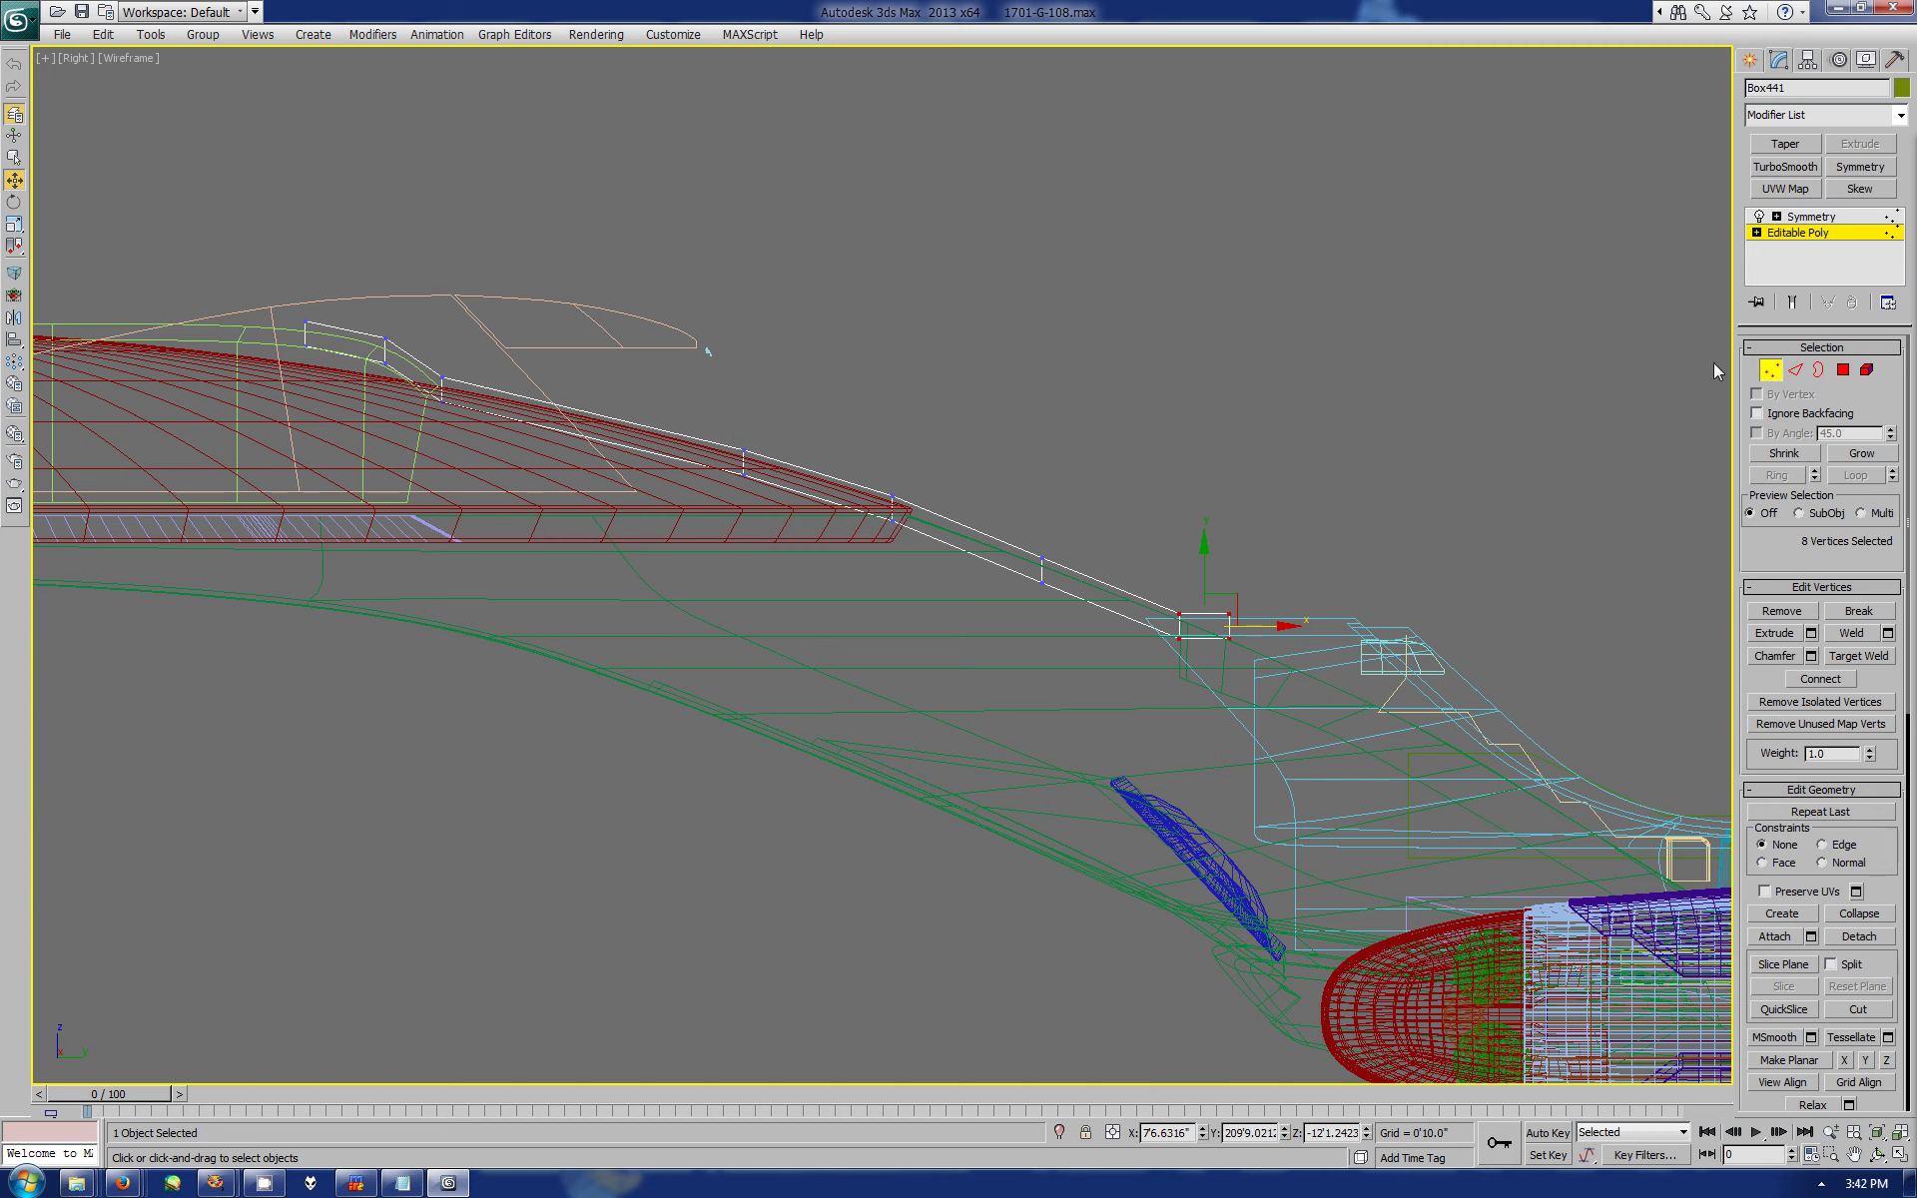
- Add TurboSmooth with 2 iterations and Isoline Display to the dorsal strip
click(1785, 166)
click(1762, 431)
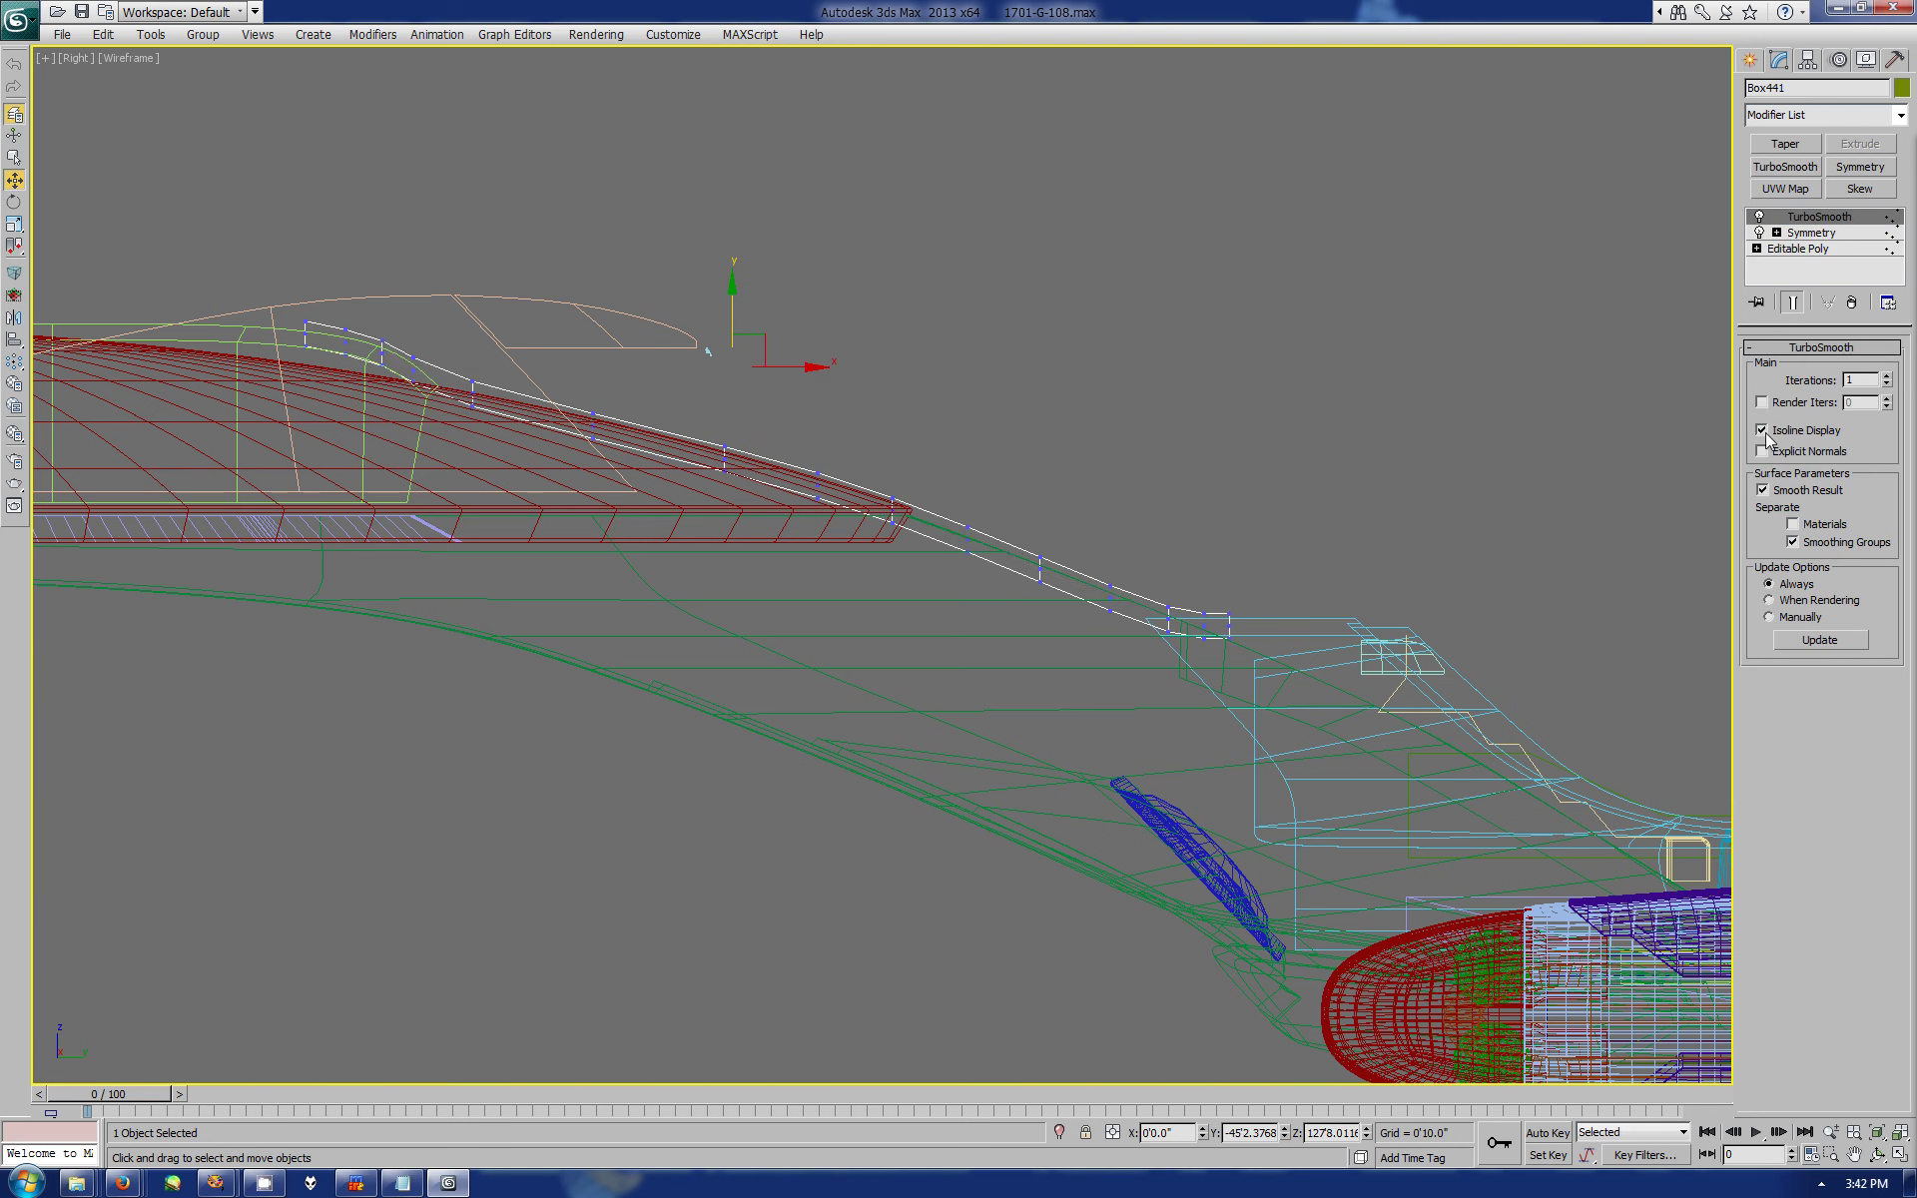
click(1797, 249)
- Connect a ring of edges along the strip to add a supporting edge loop
key(2)
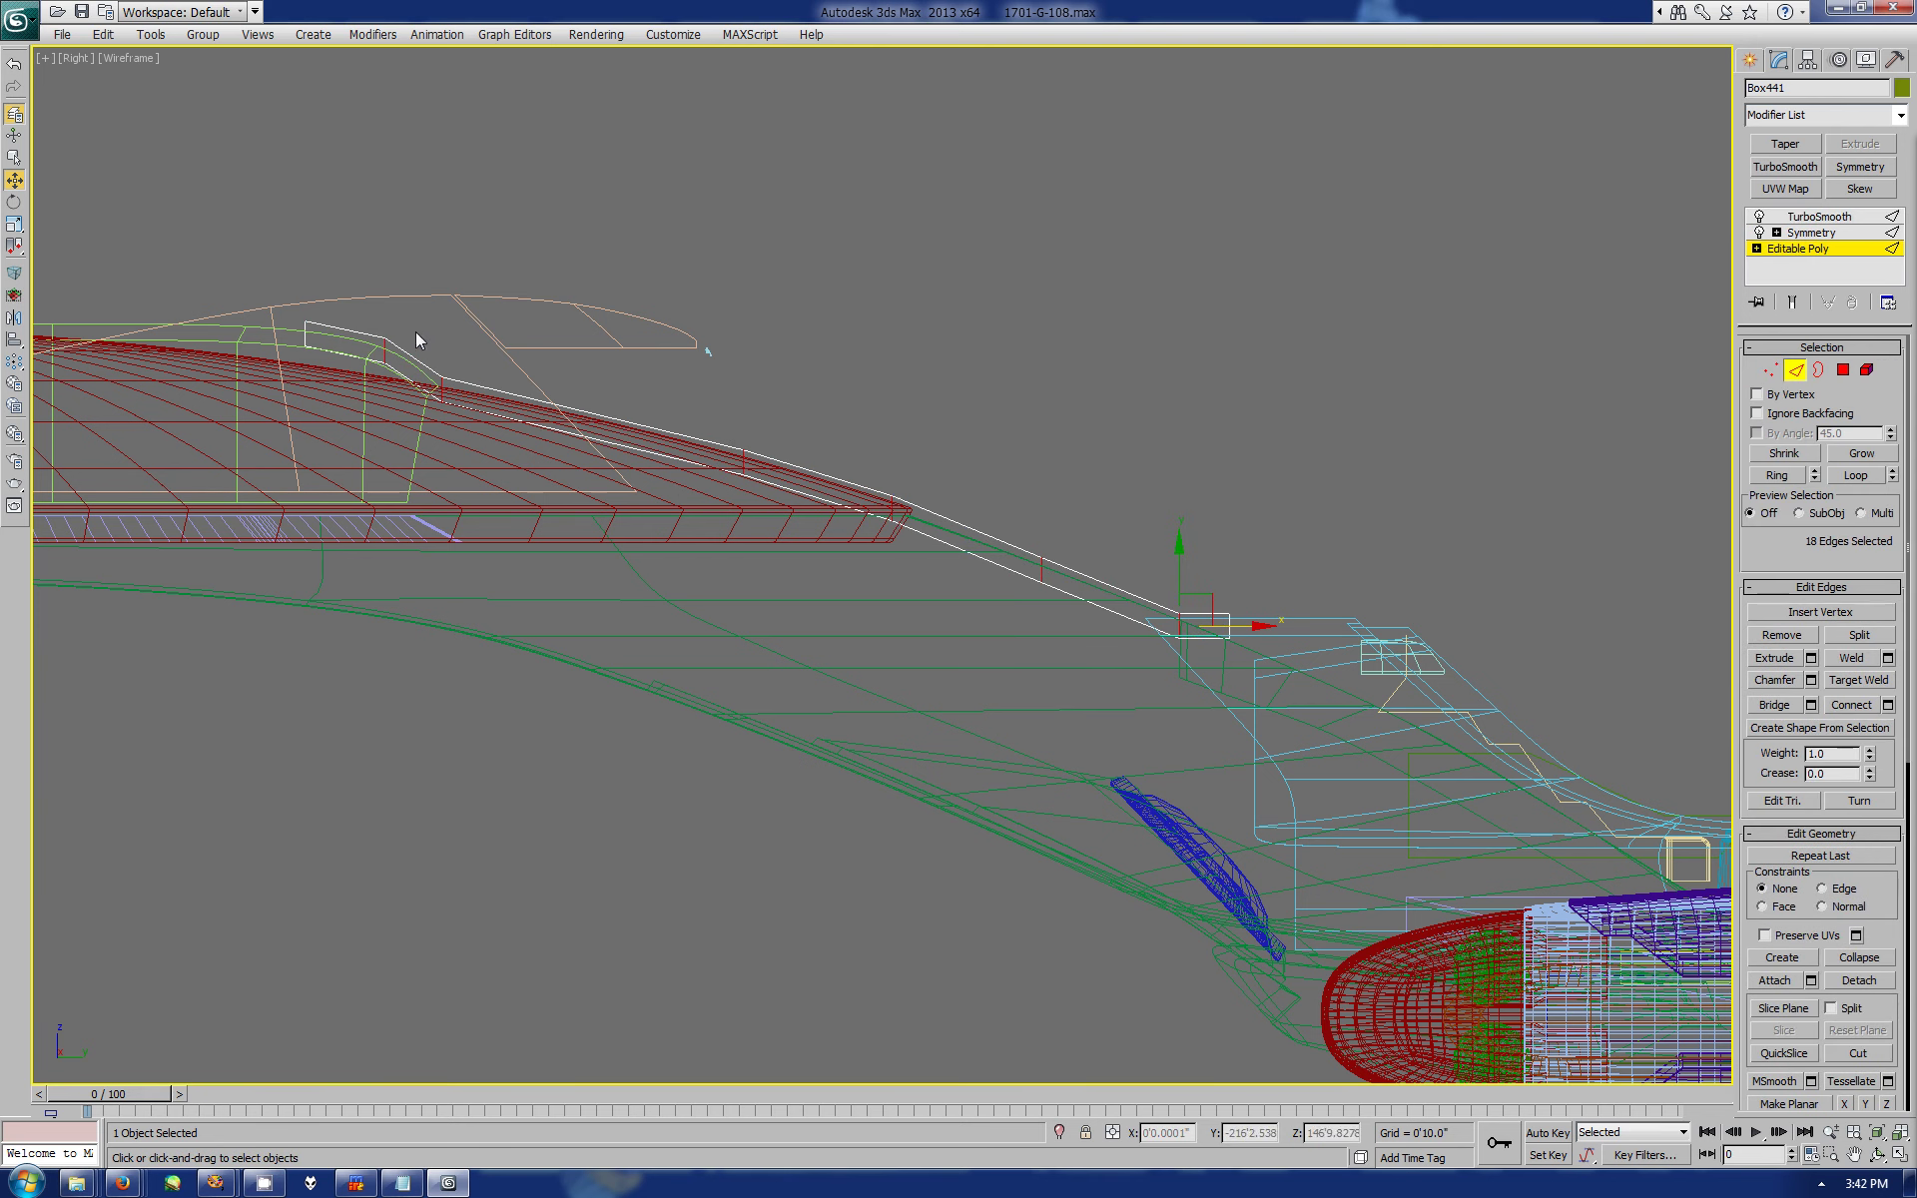
click(419, 354)
click(1887, 705)
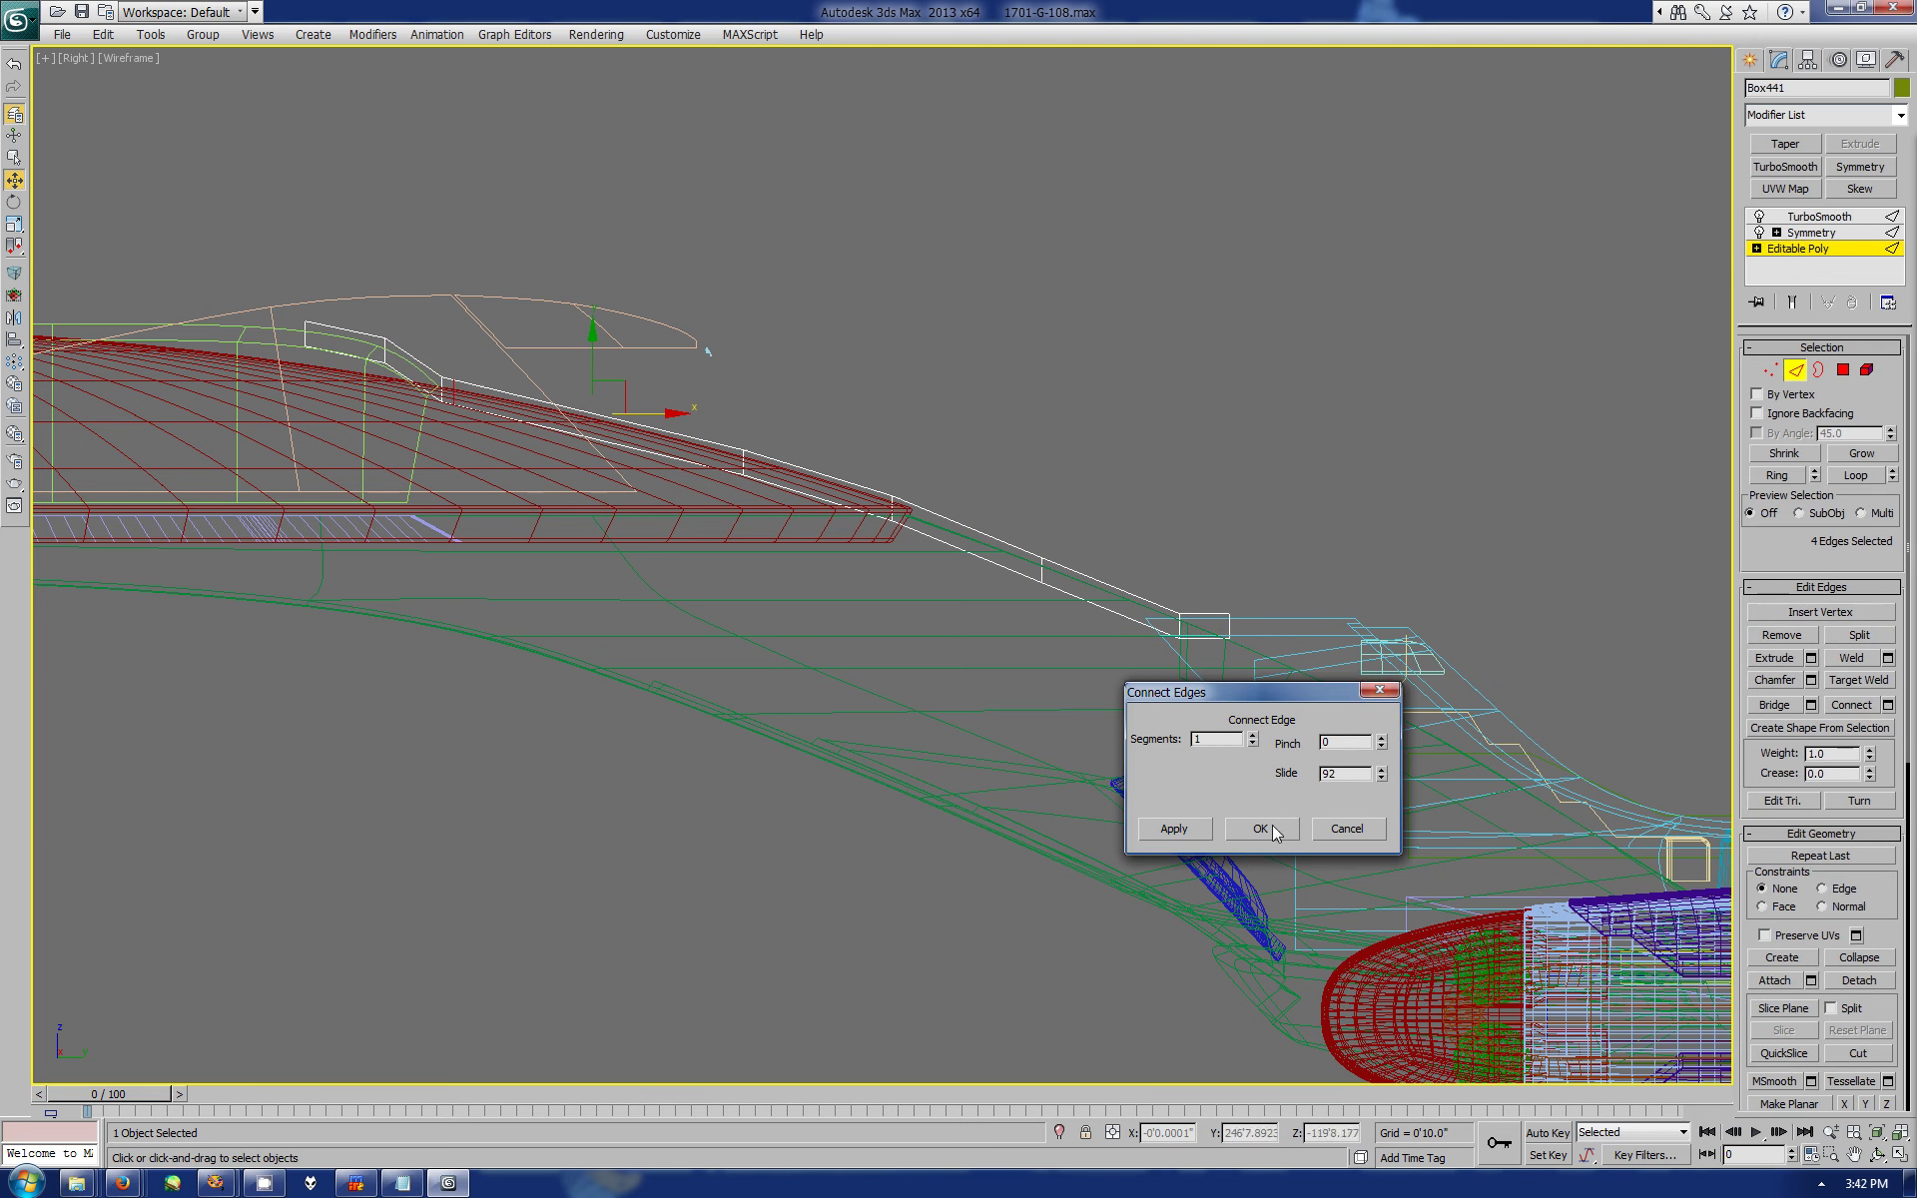
key(Return)
- Tighten the strip's bend by nudging vertex groups slightly left and down
middle_drag(1128, 399, 1673, 433)
scroll(1673, 432, up, 3)
key(1)
drag(1062, 416, 1256, 599)
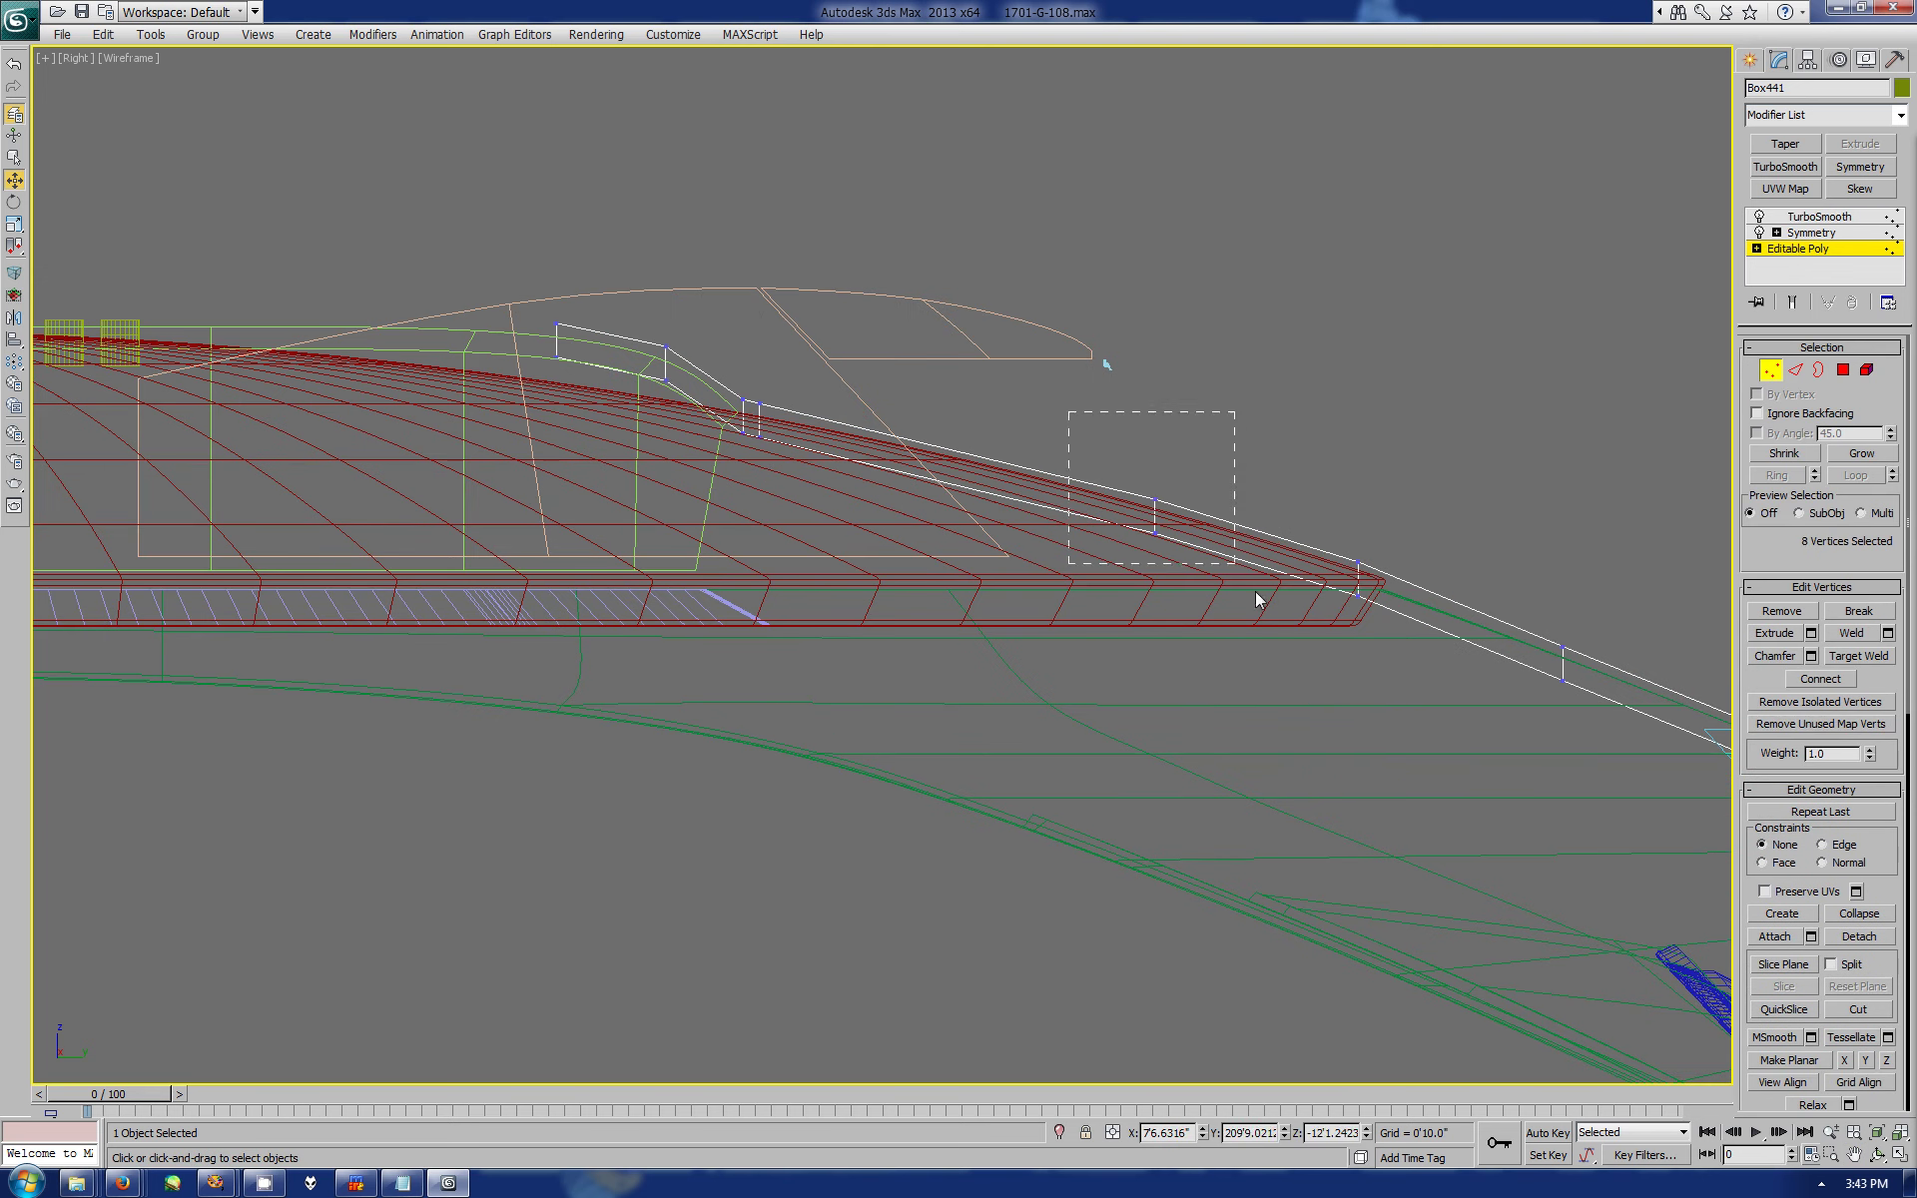
drag(1087, 460, 1077, 460)
drag(723, 389, 779, 454)
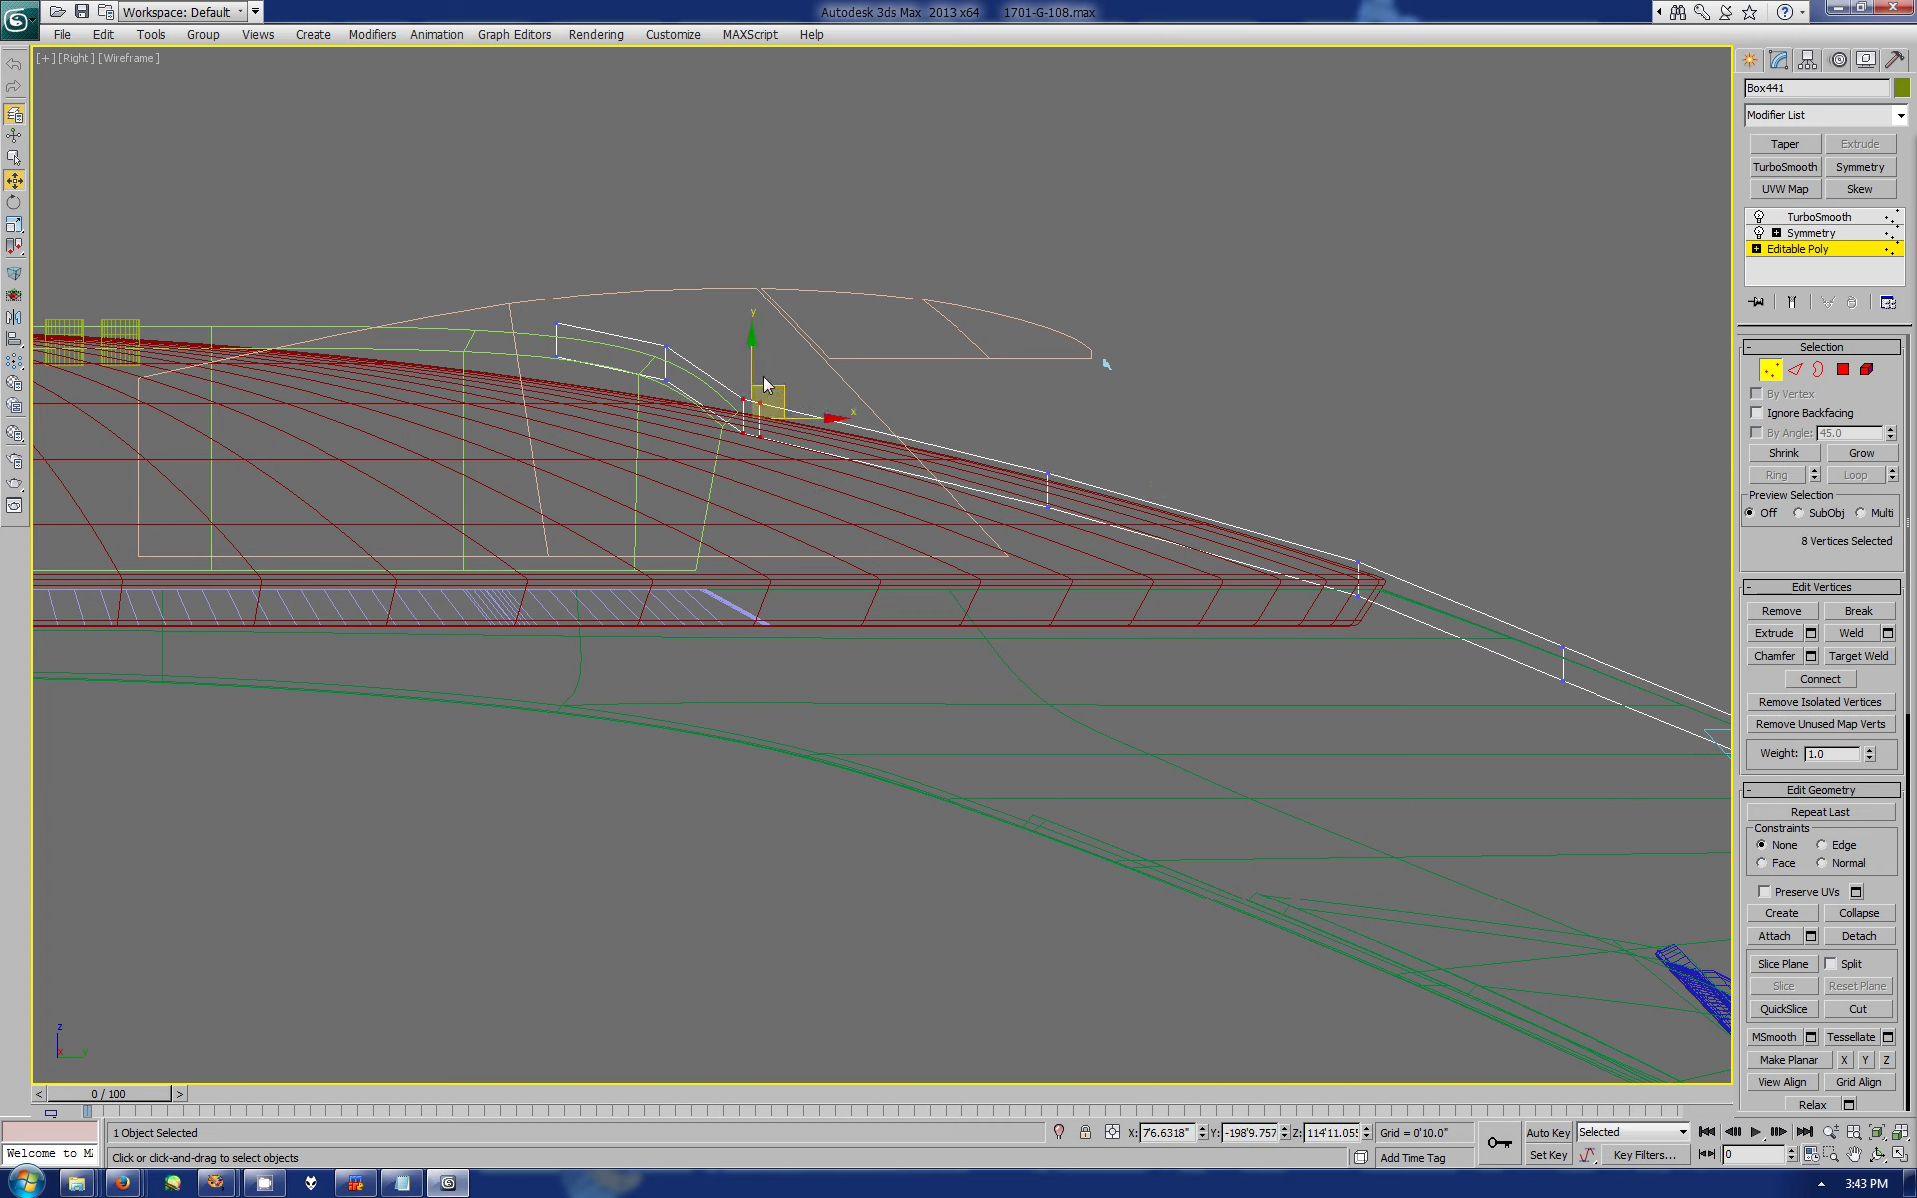
drag(751, 352, 752, 358)
drag(519, 290, 584, 371)
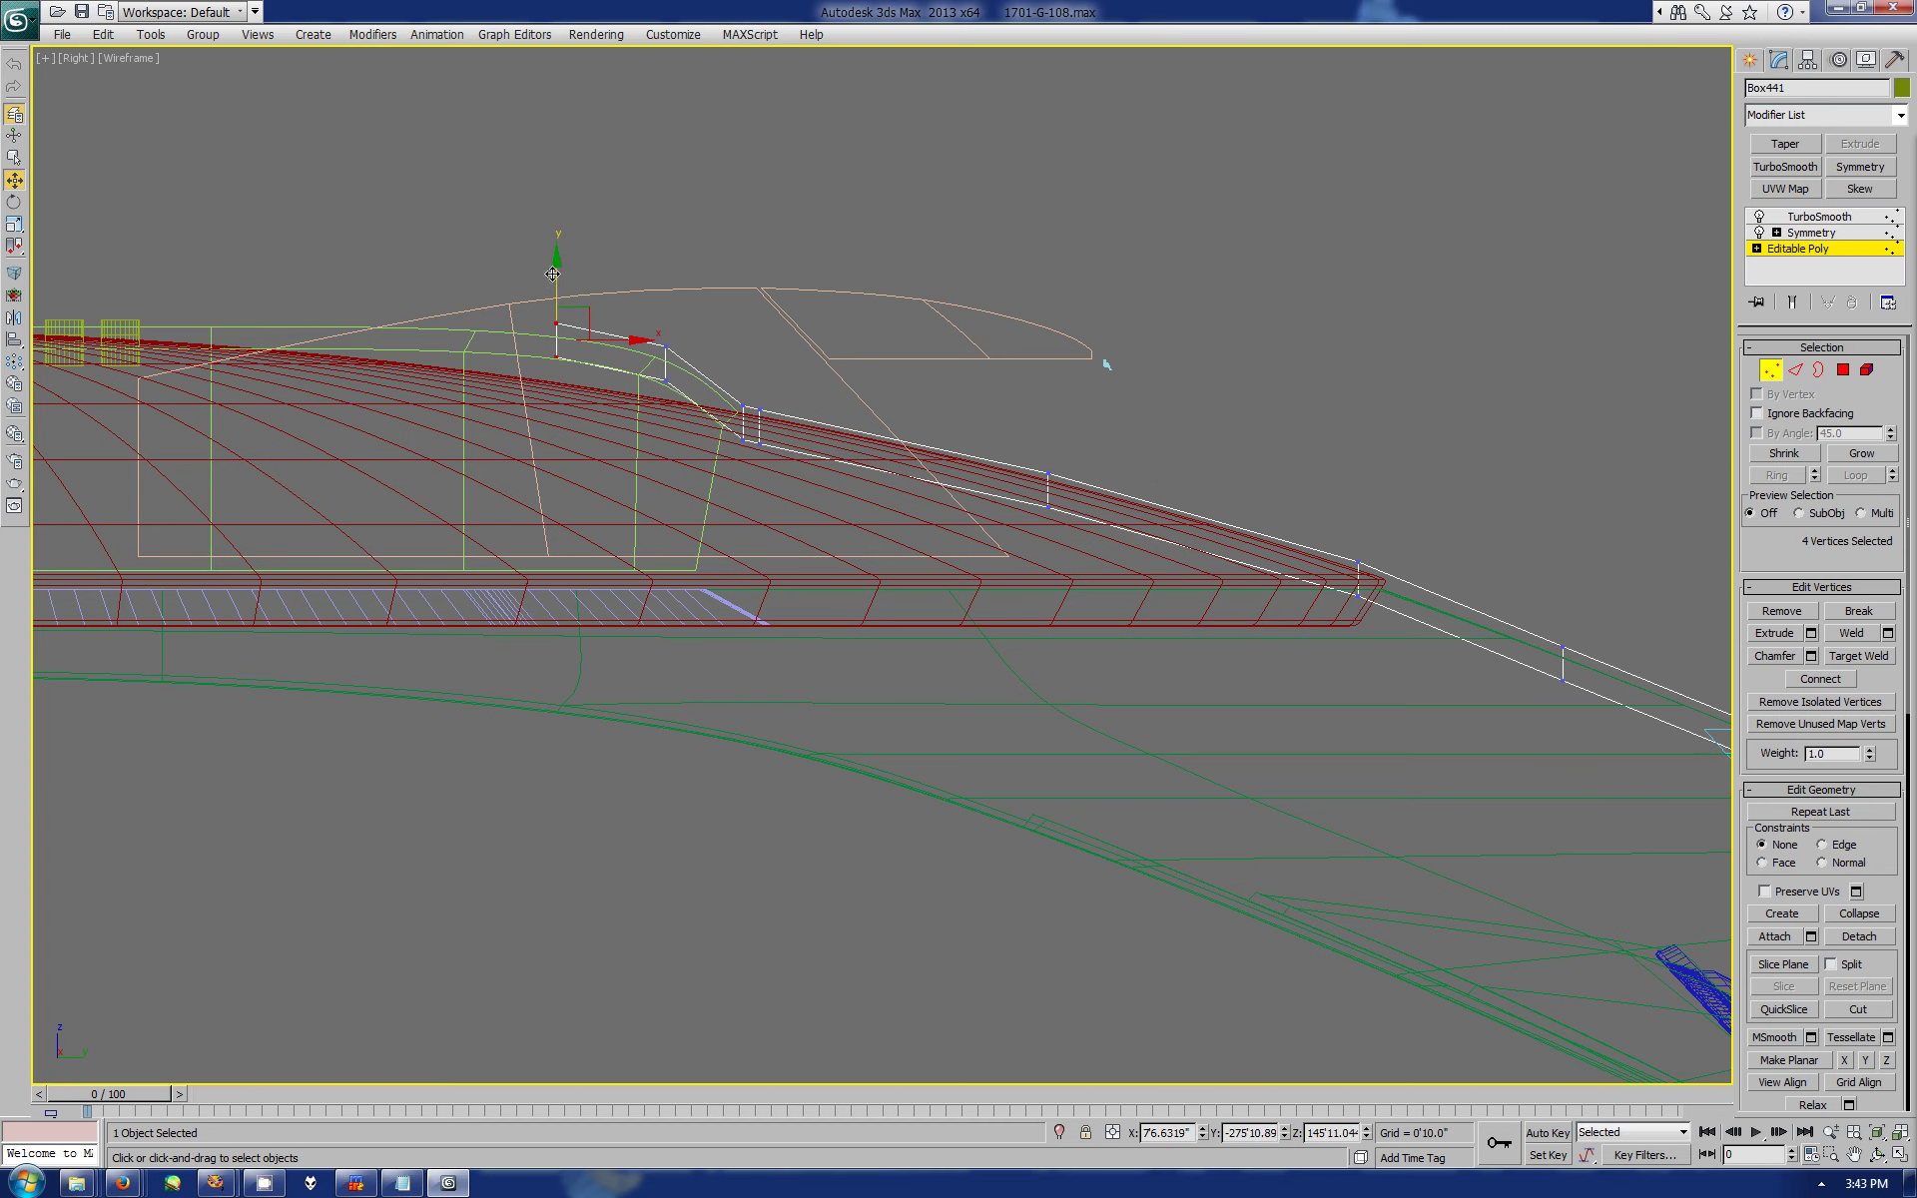
- Add another connecting edge loop along the strip with Slide set to 61
click(1749, 60)
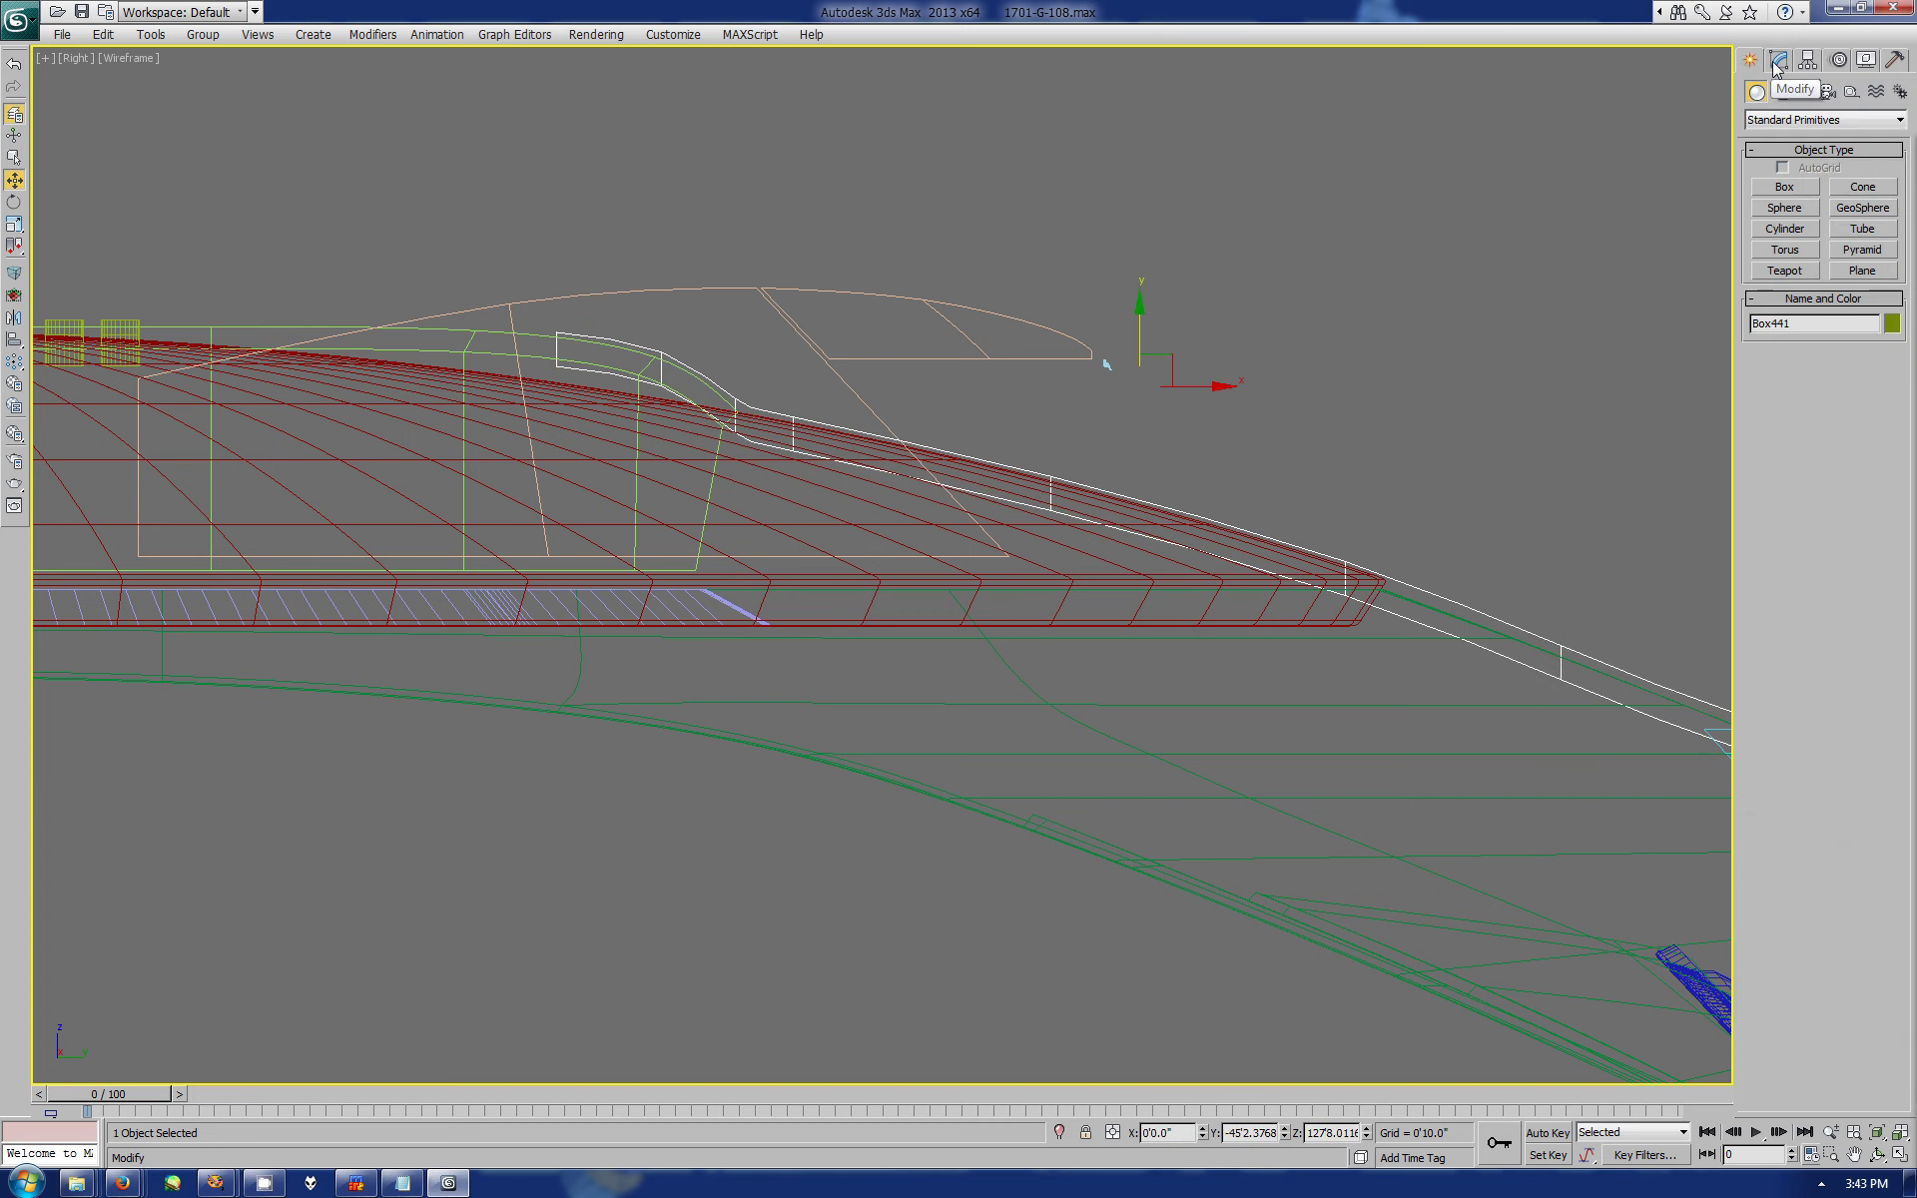
click(1778, 60)
middle_drag(1443, 825, 1011, 705)
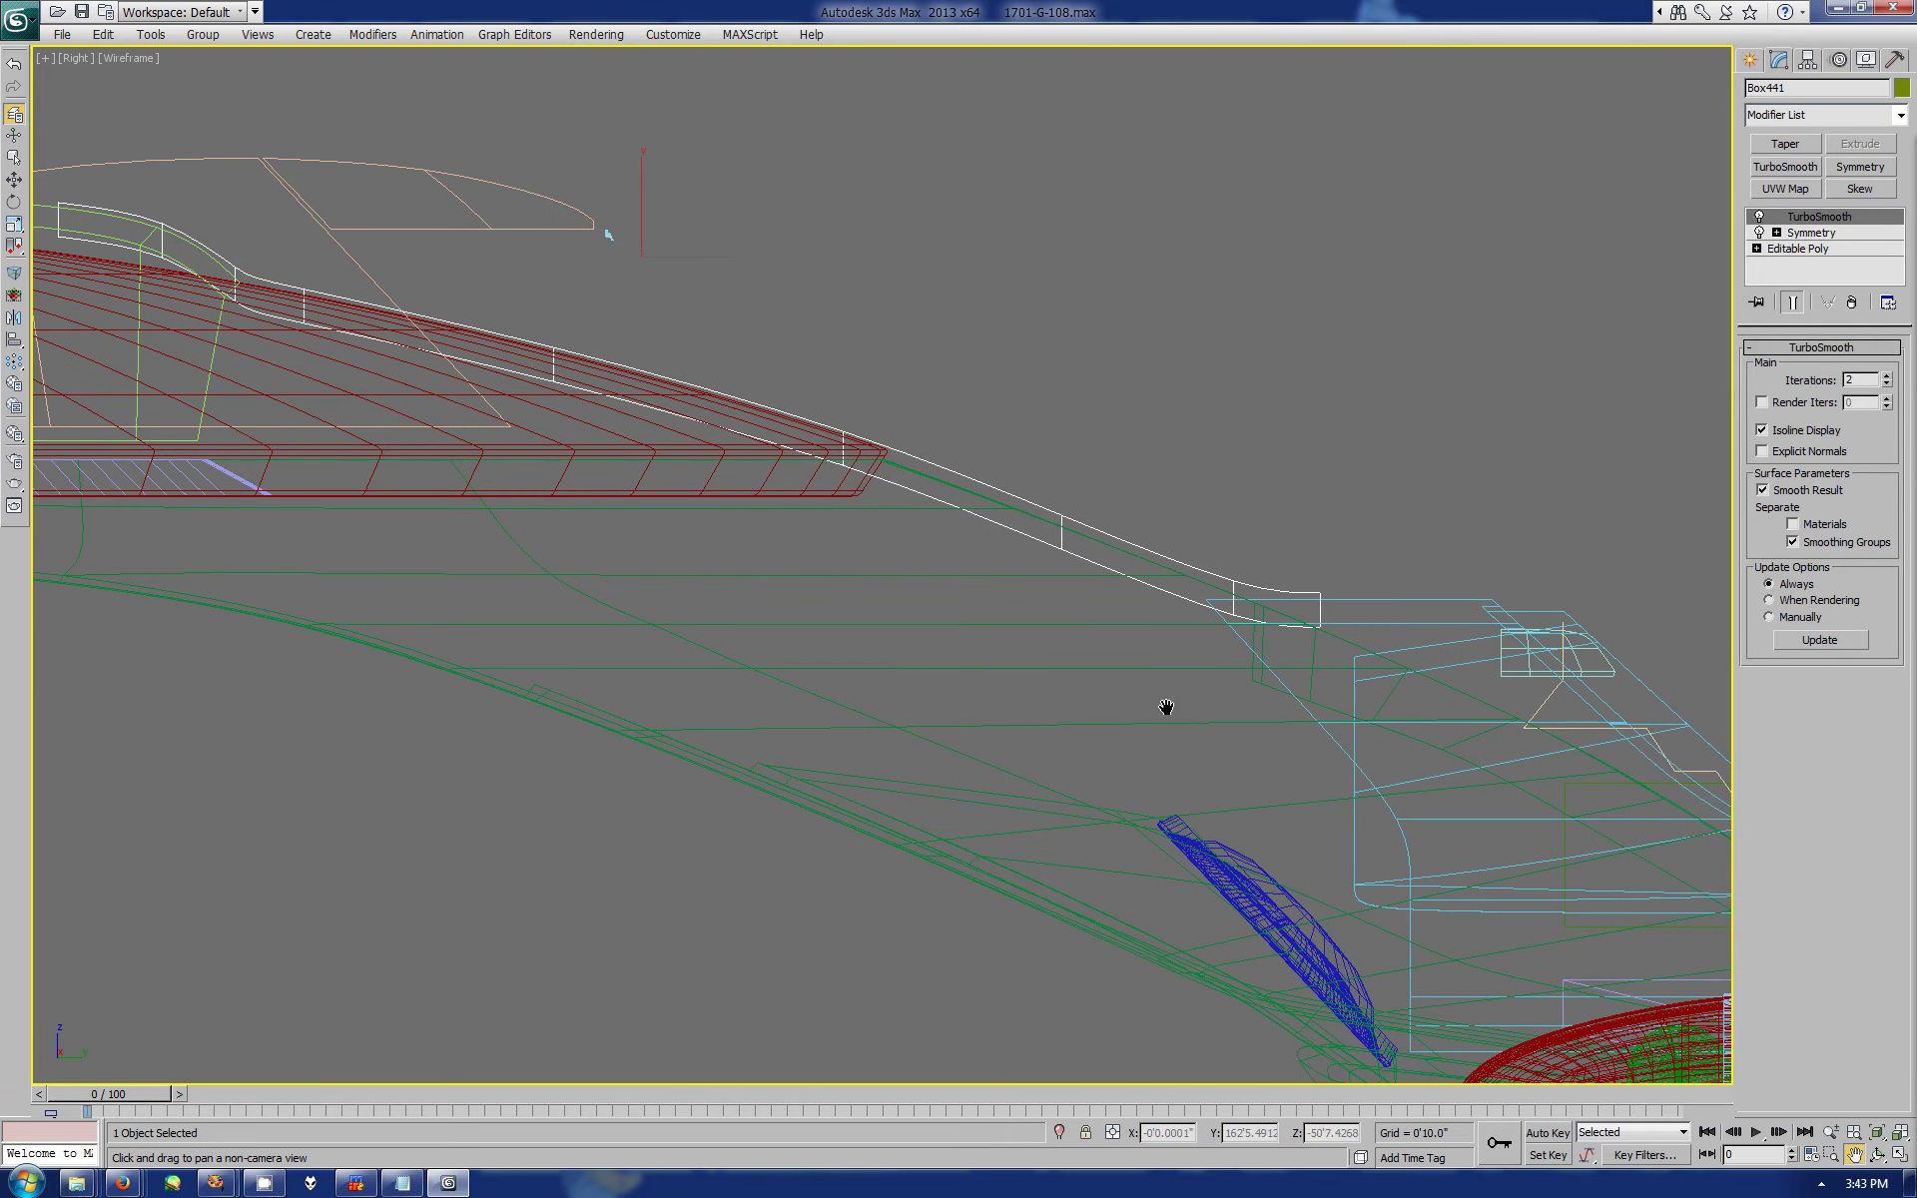
scroll(1396, 576, up, 5)
key(2)
key(w)
ctrl+click(1320, 807)
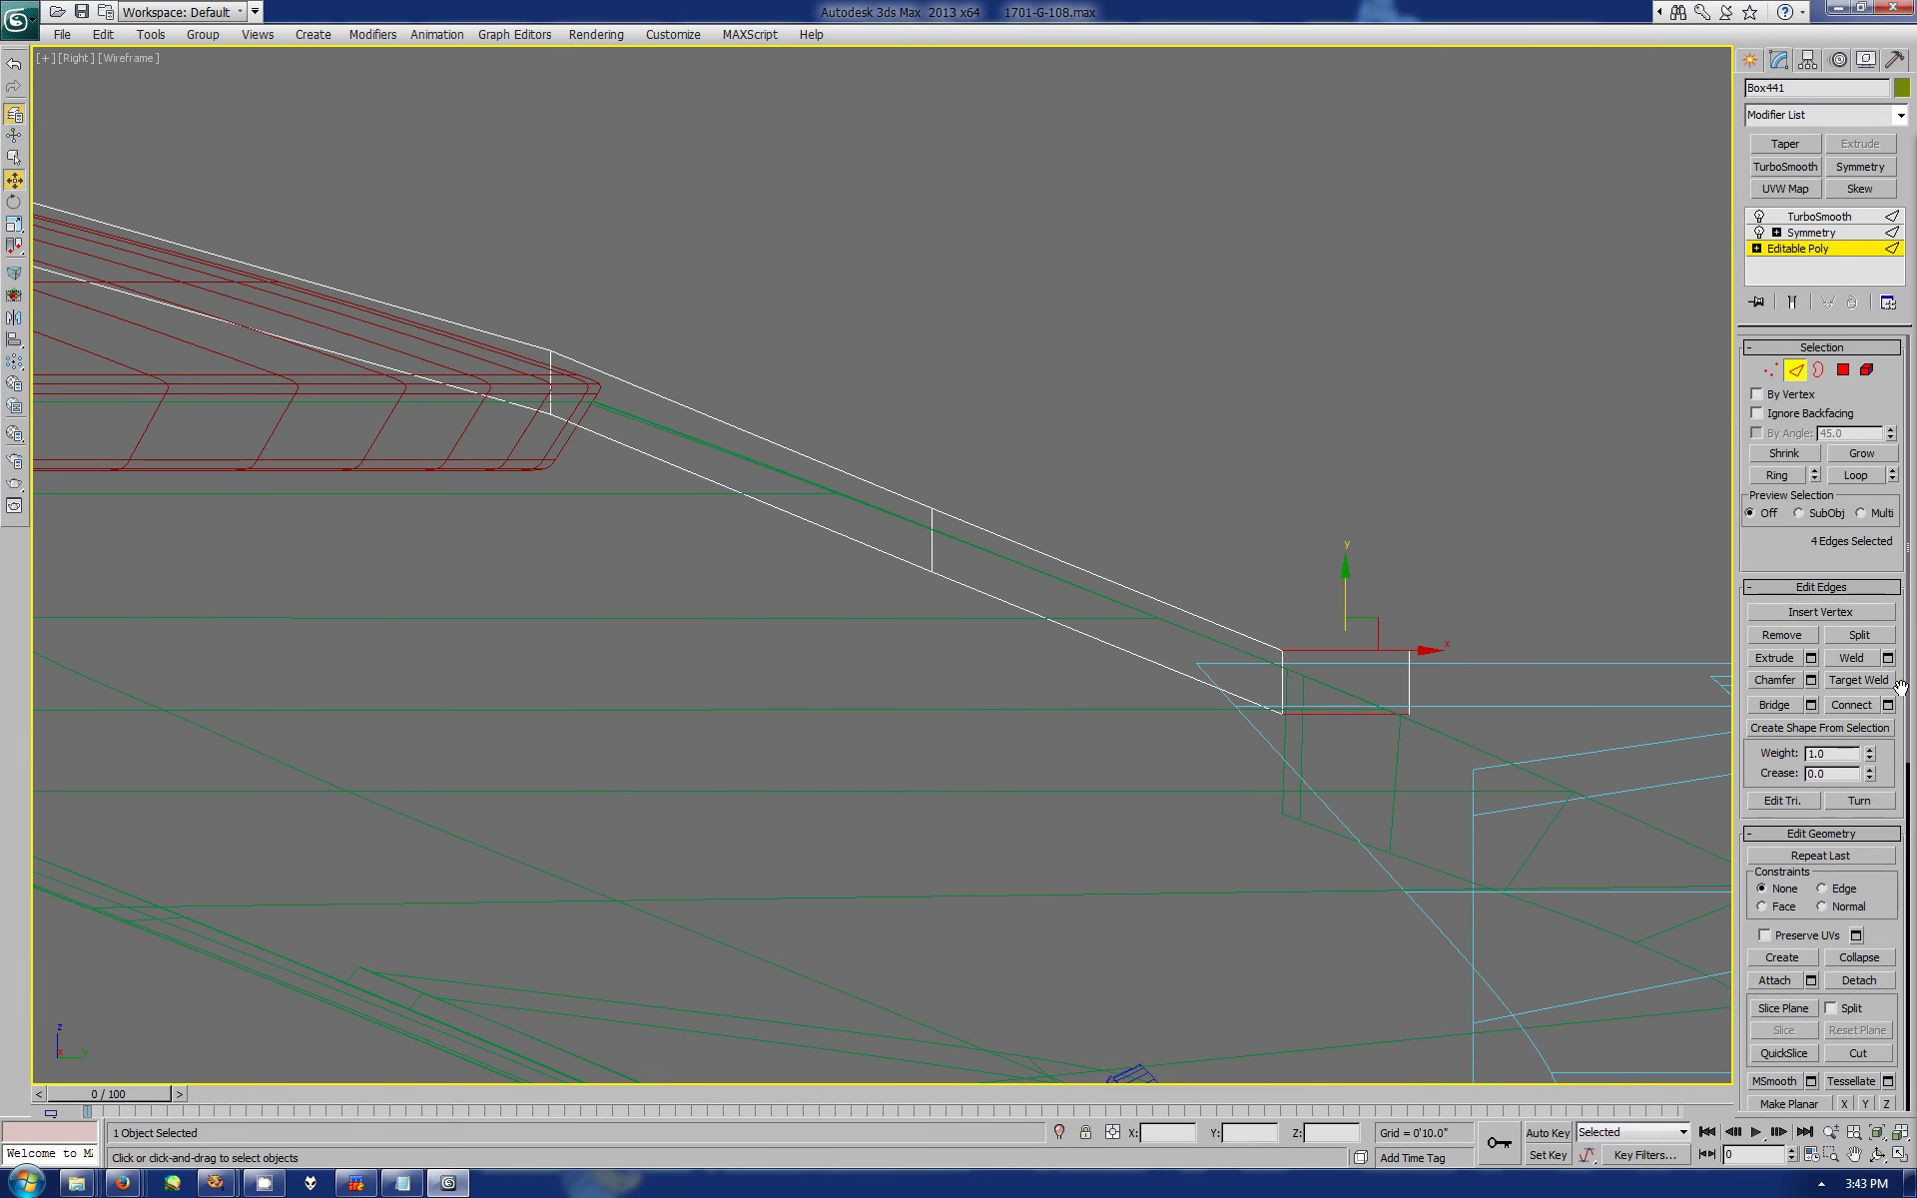
click(1887, 705)
drag(1380, 778, 1381, 767)
click(1260, 829)
click(1742, 61)
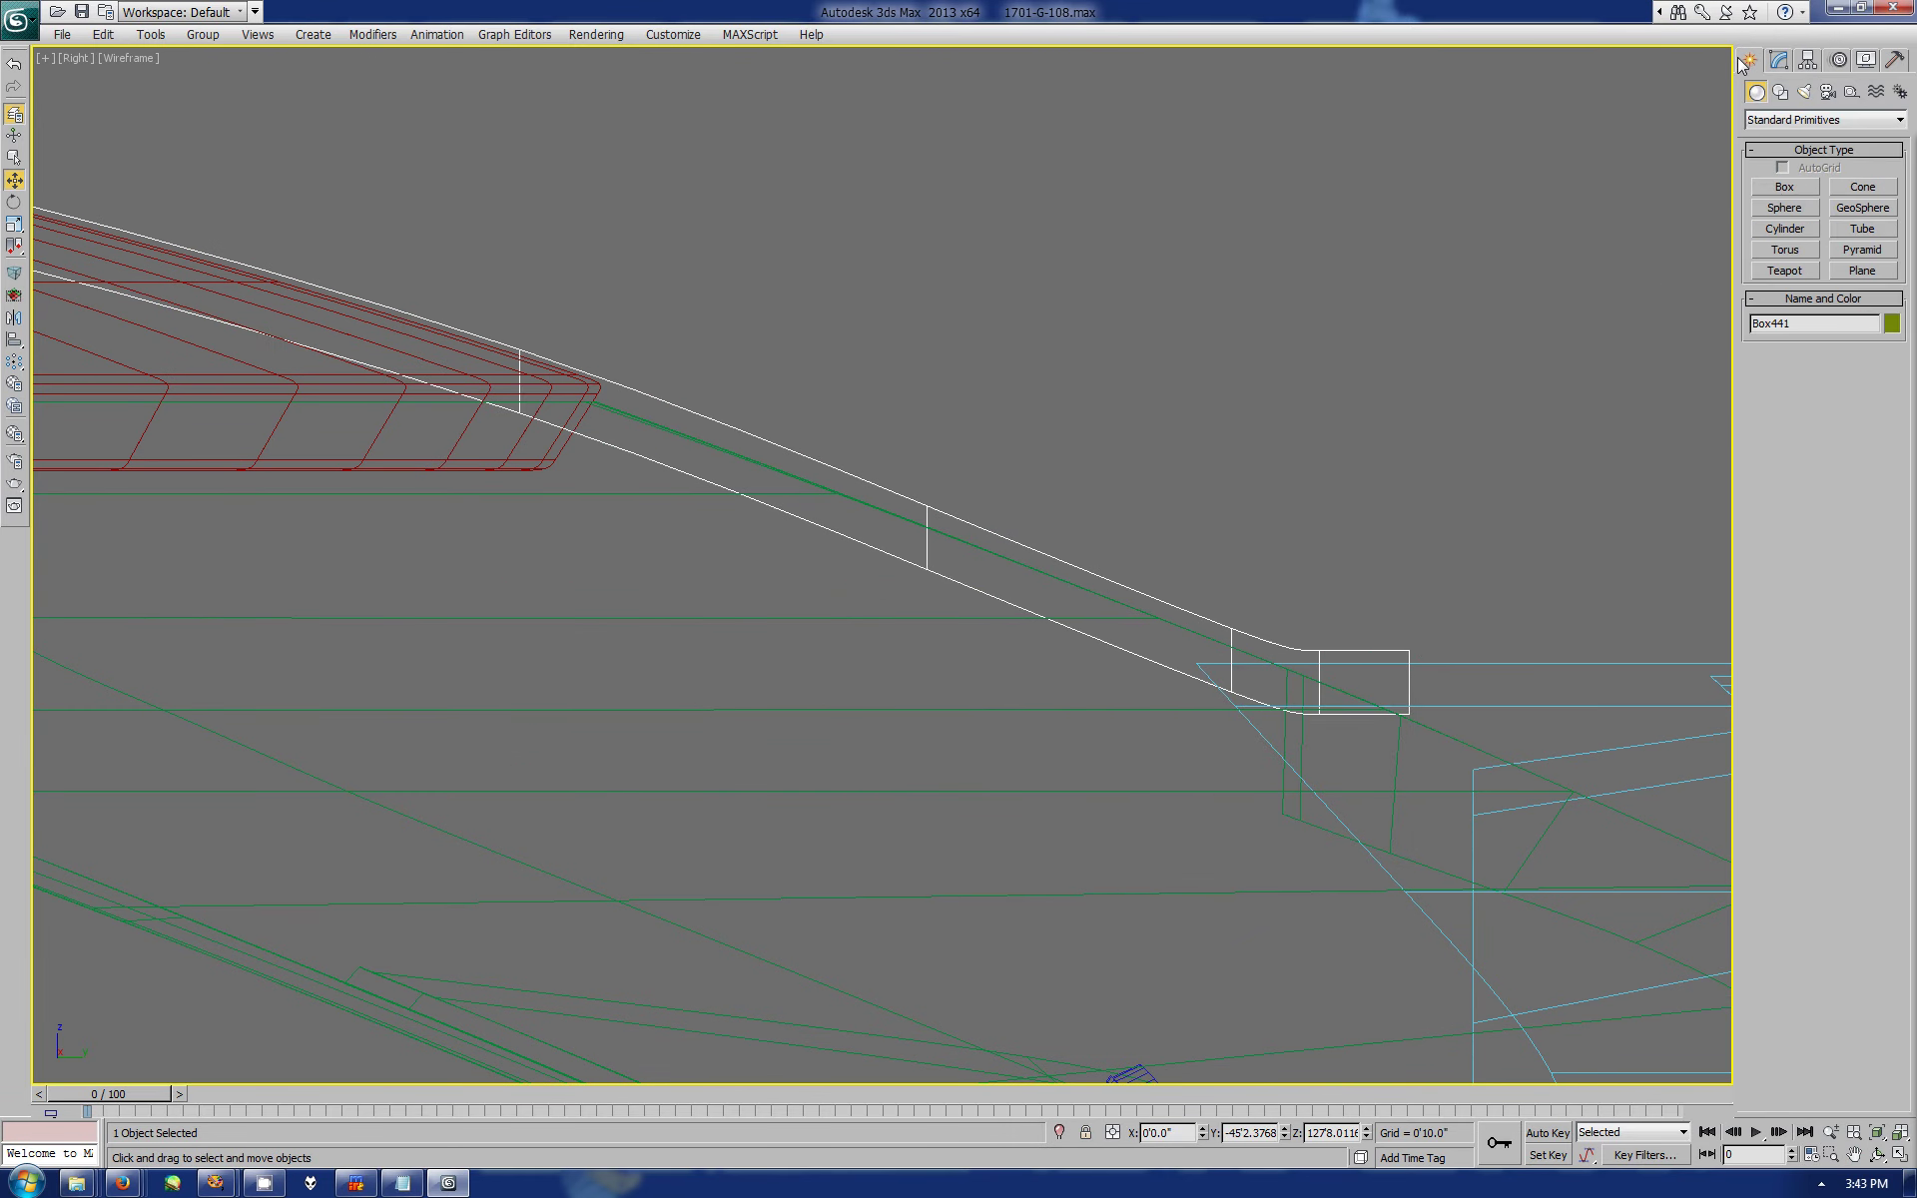
- Select the strip's polygons and orbit the perspective view to inspect the smoothed strip
key(ctrl+r)
key(alt+w)
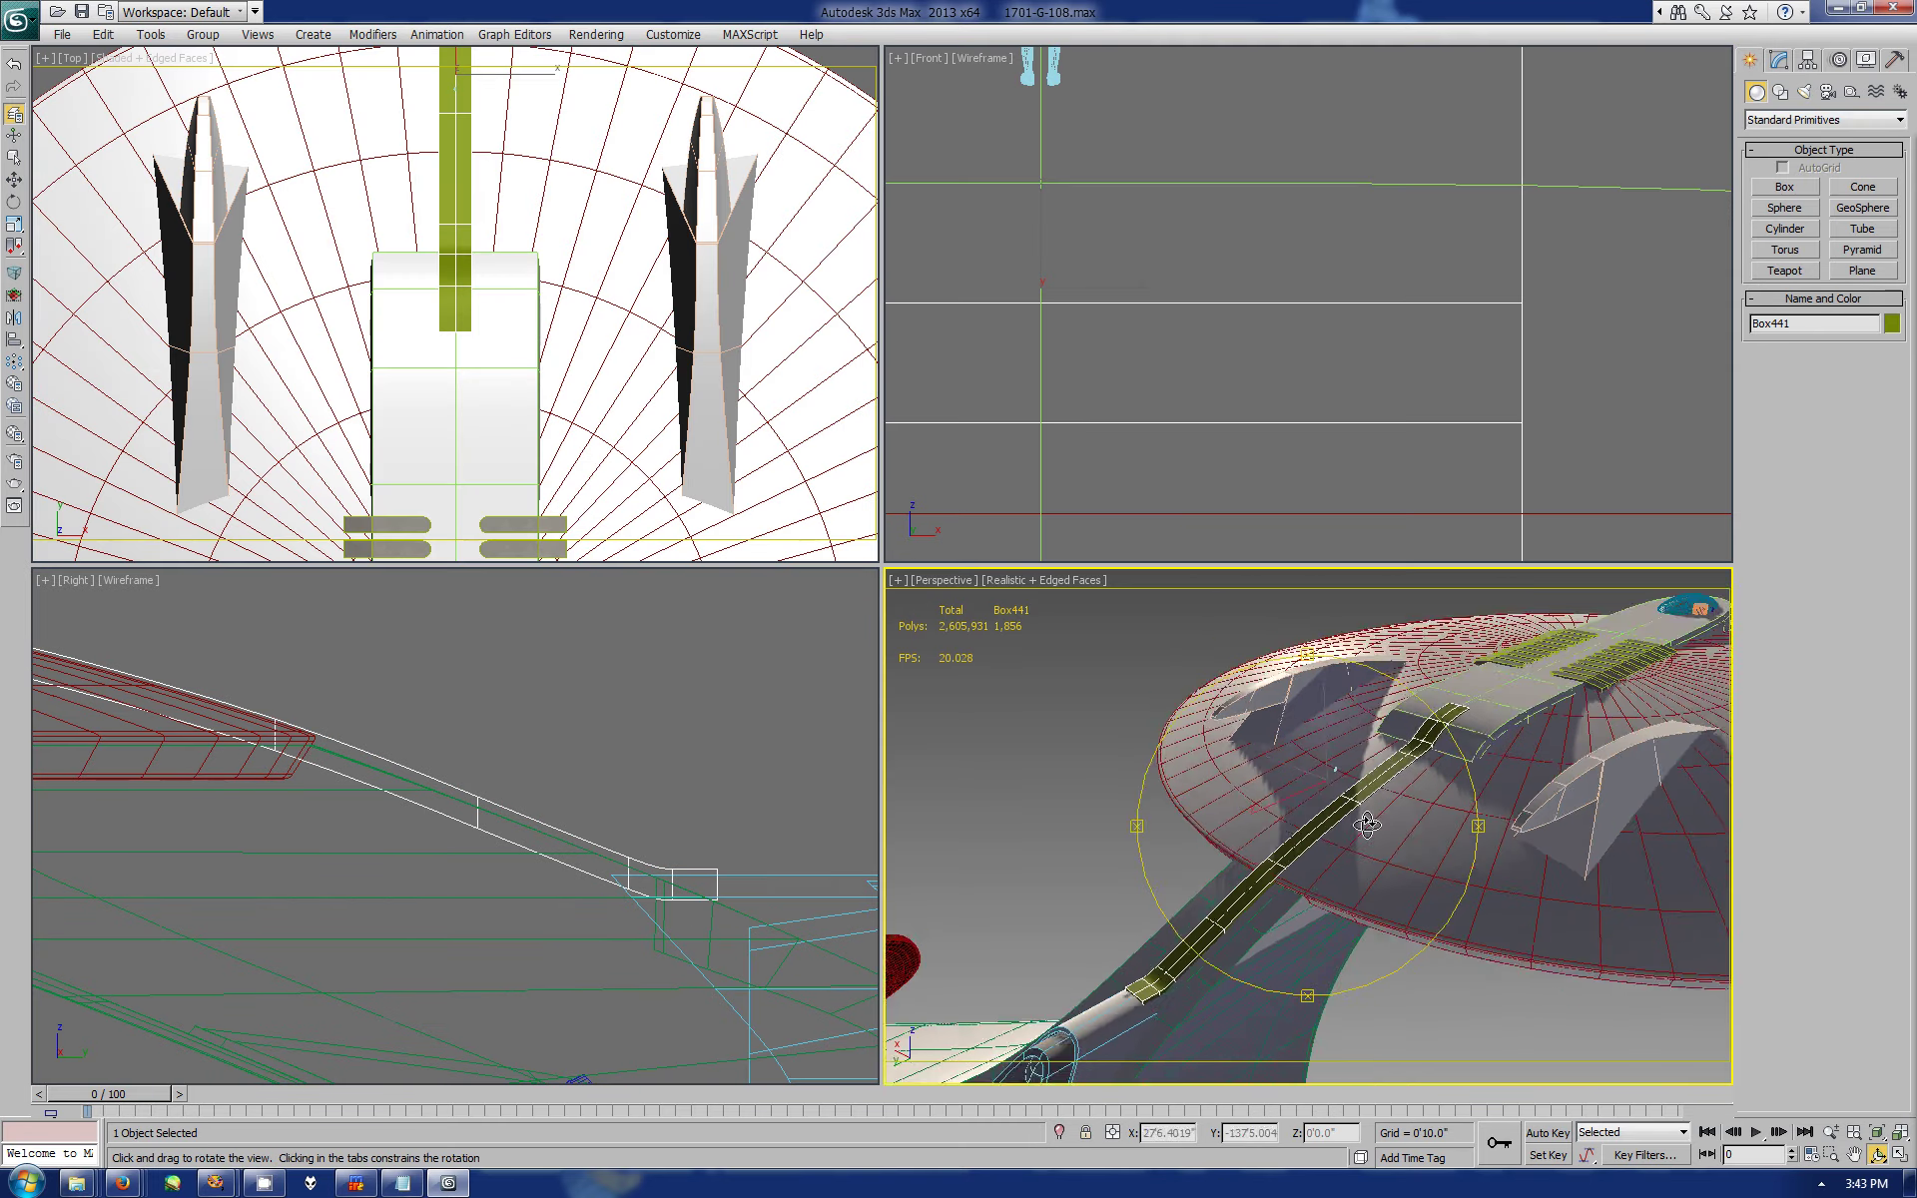
mouse_move(1557, 779)
mouse_down()
mouse_move(1529, 770)
mouse_move(1592, 791)
mouse_move(1579, 684)
mouse_move(1269, 842)
mouse_move(1461, 887)
mouse_up()
key(w)
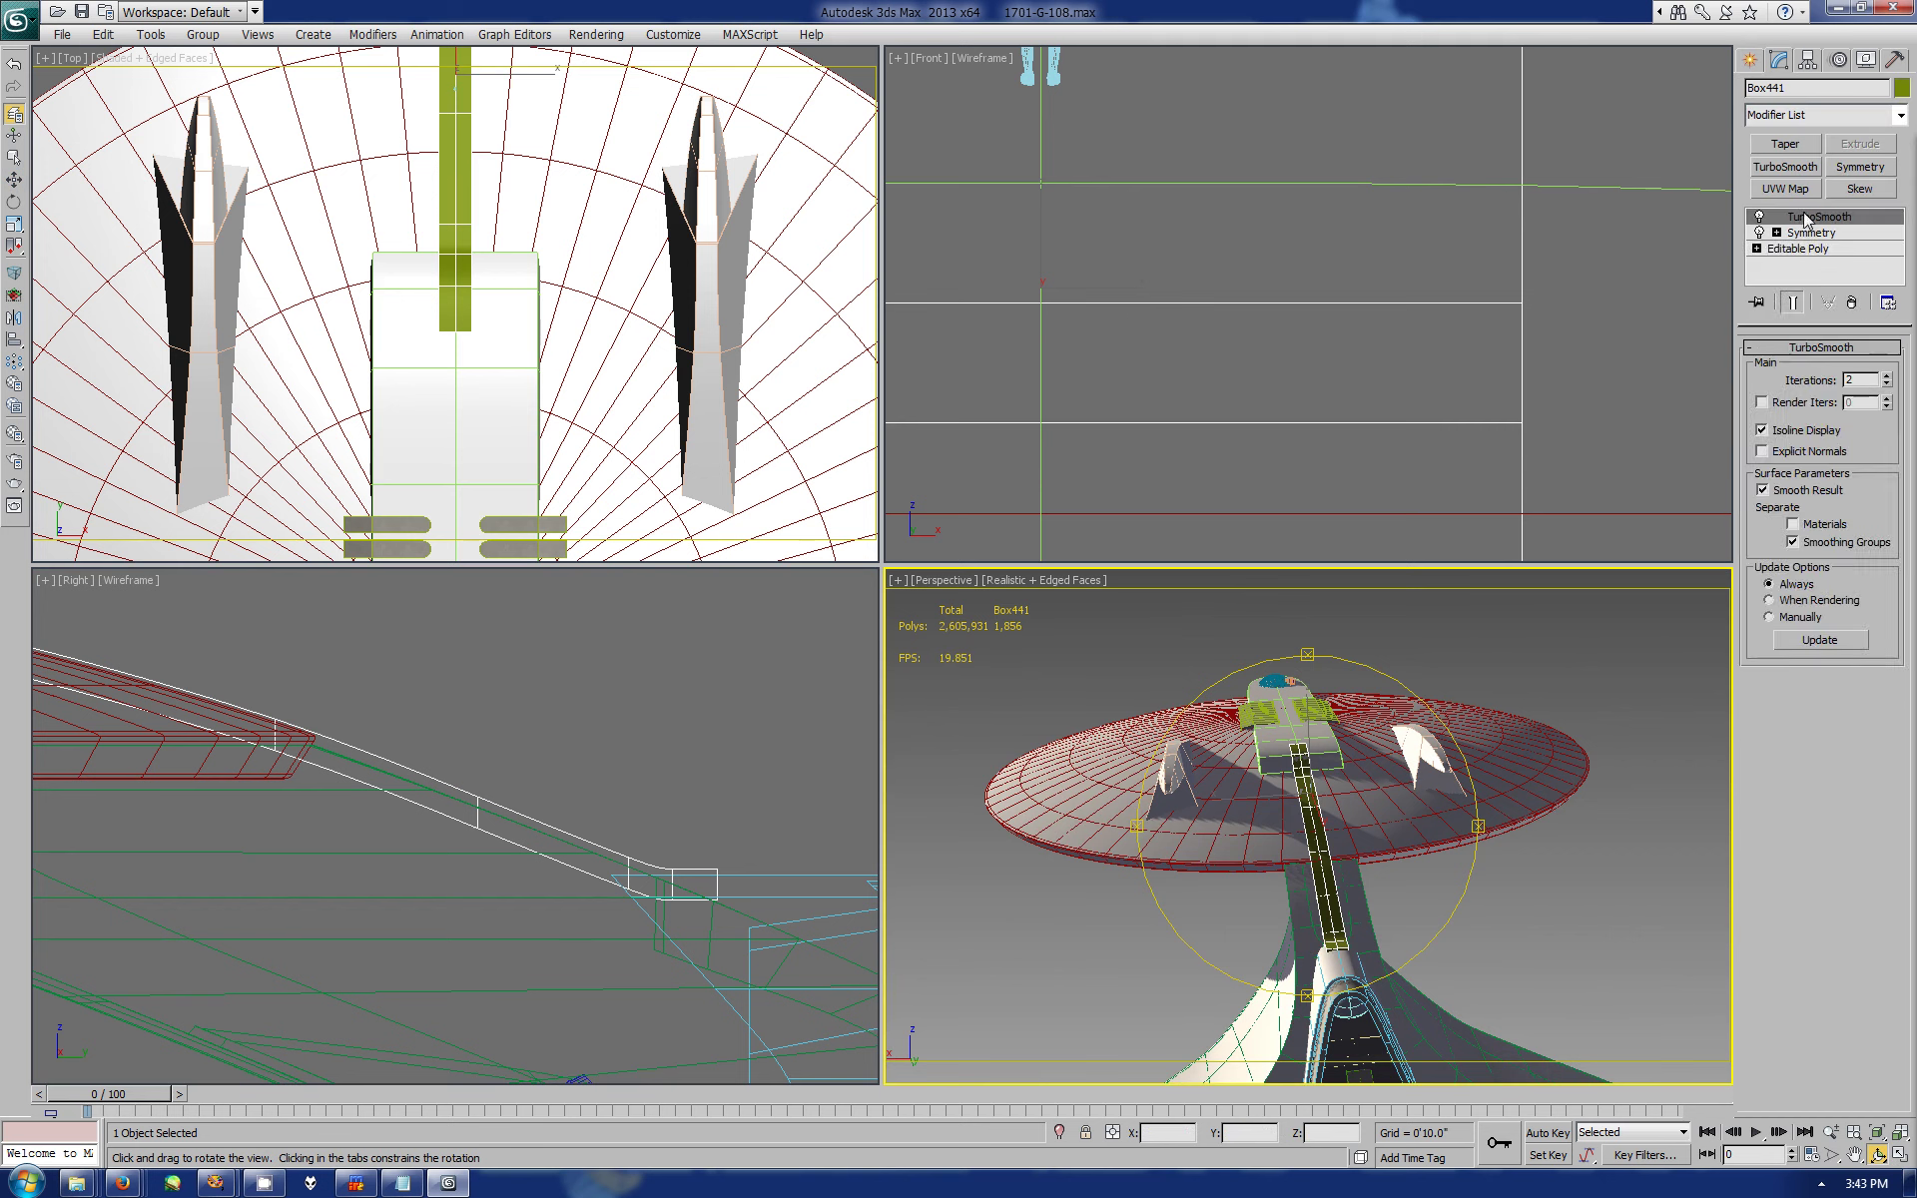
click(725, 897)
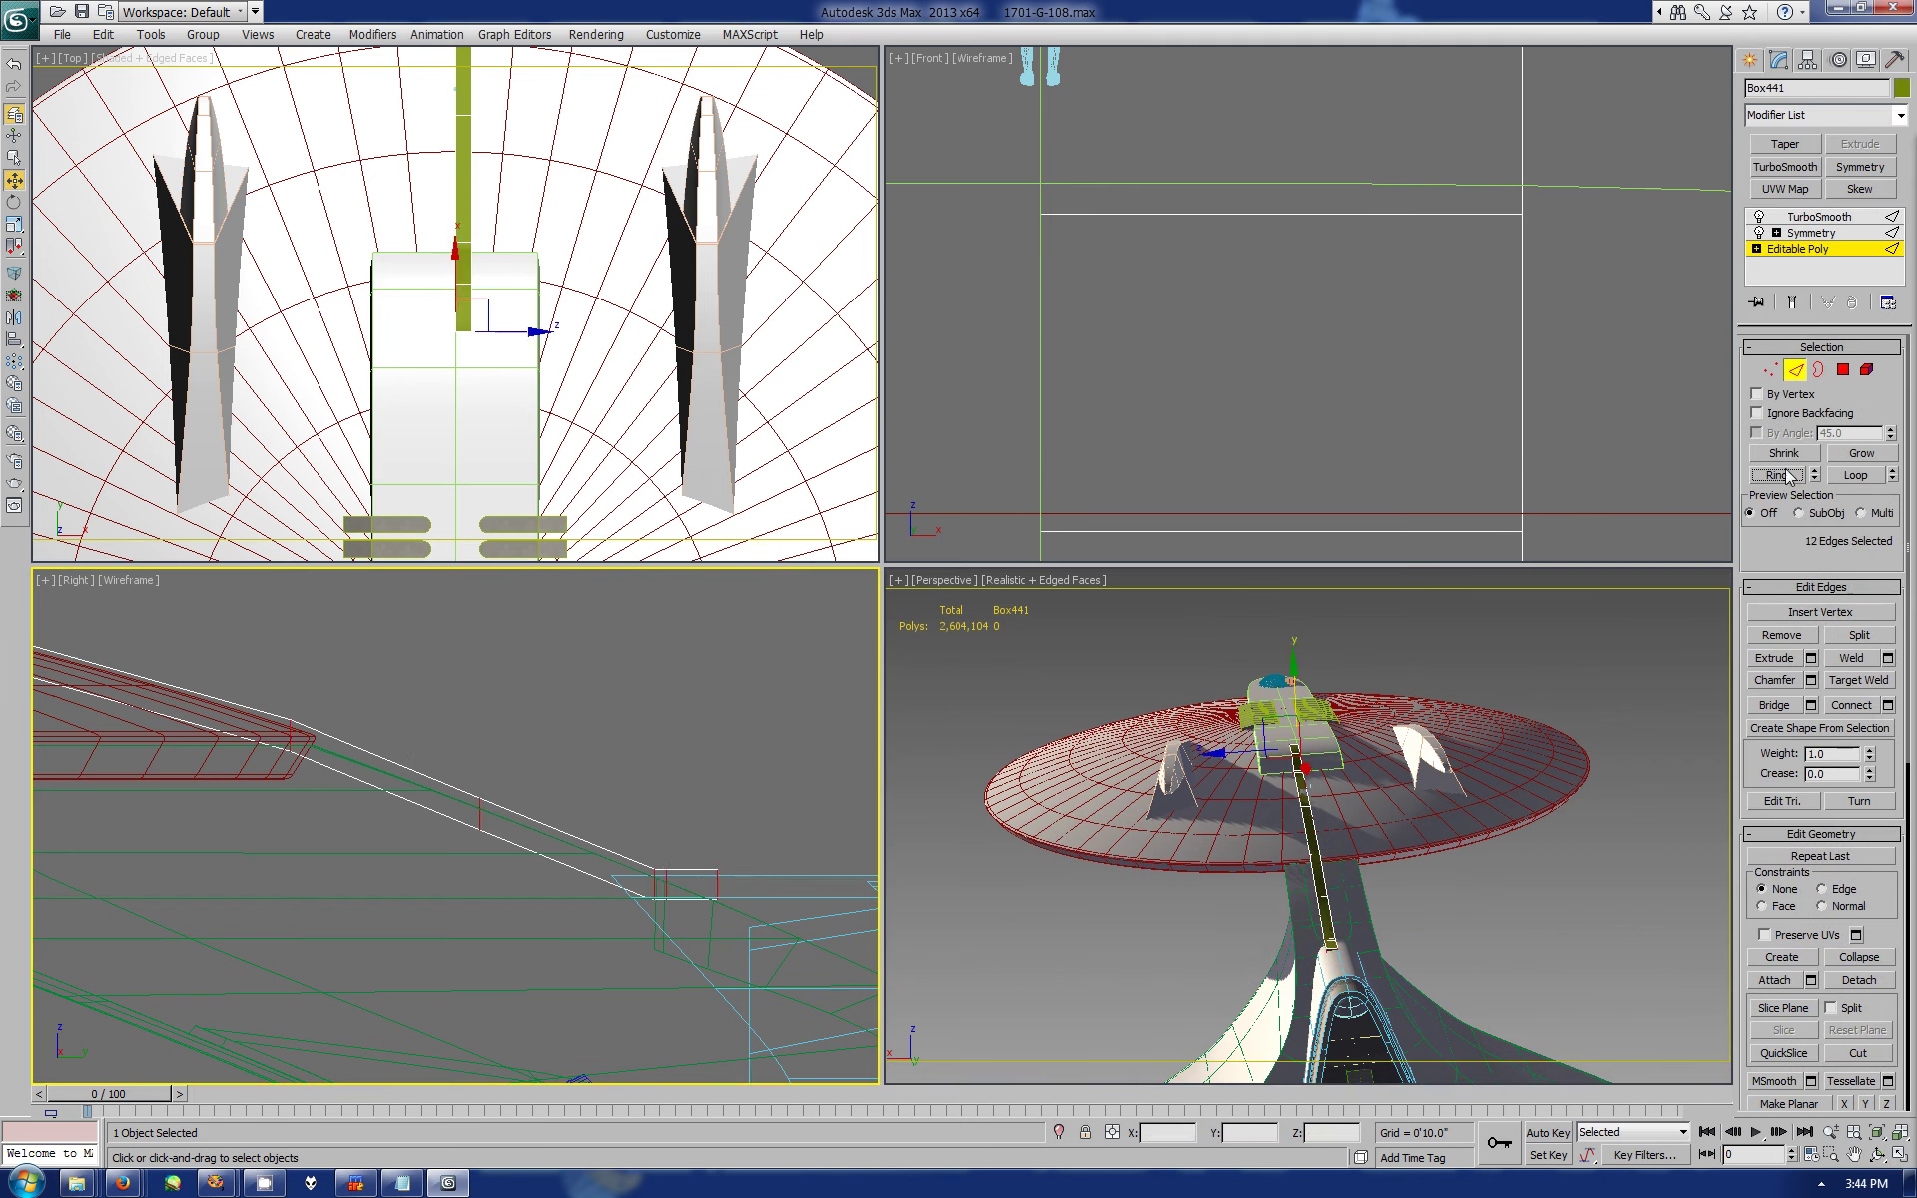
ctrl+click(1843, 369)
scroll(1775, 911, down, 5)
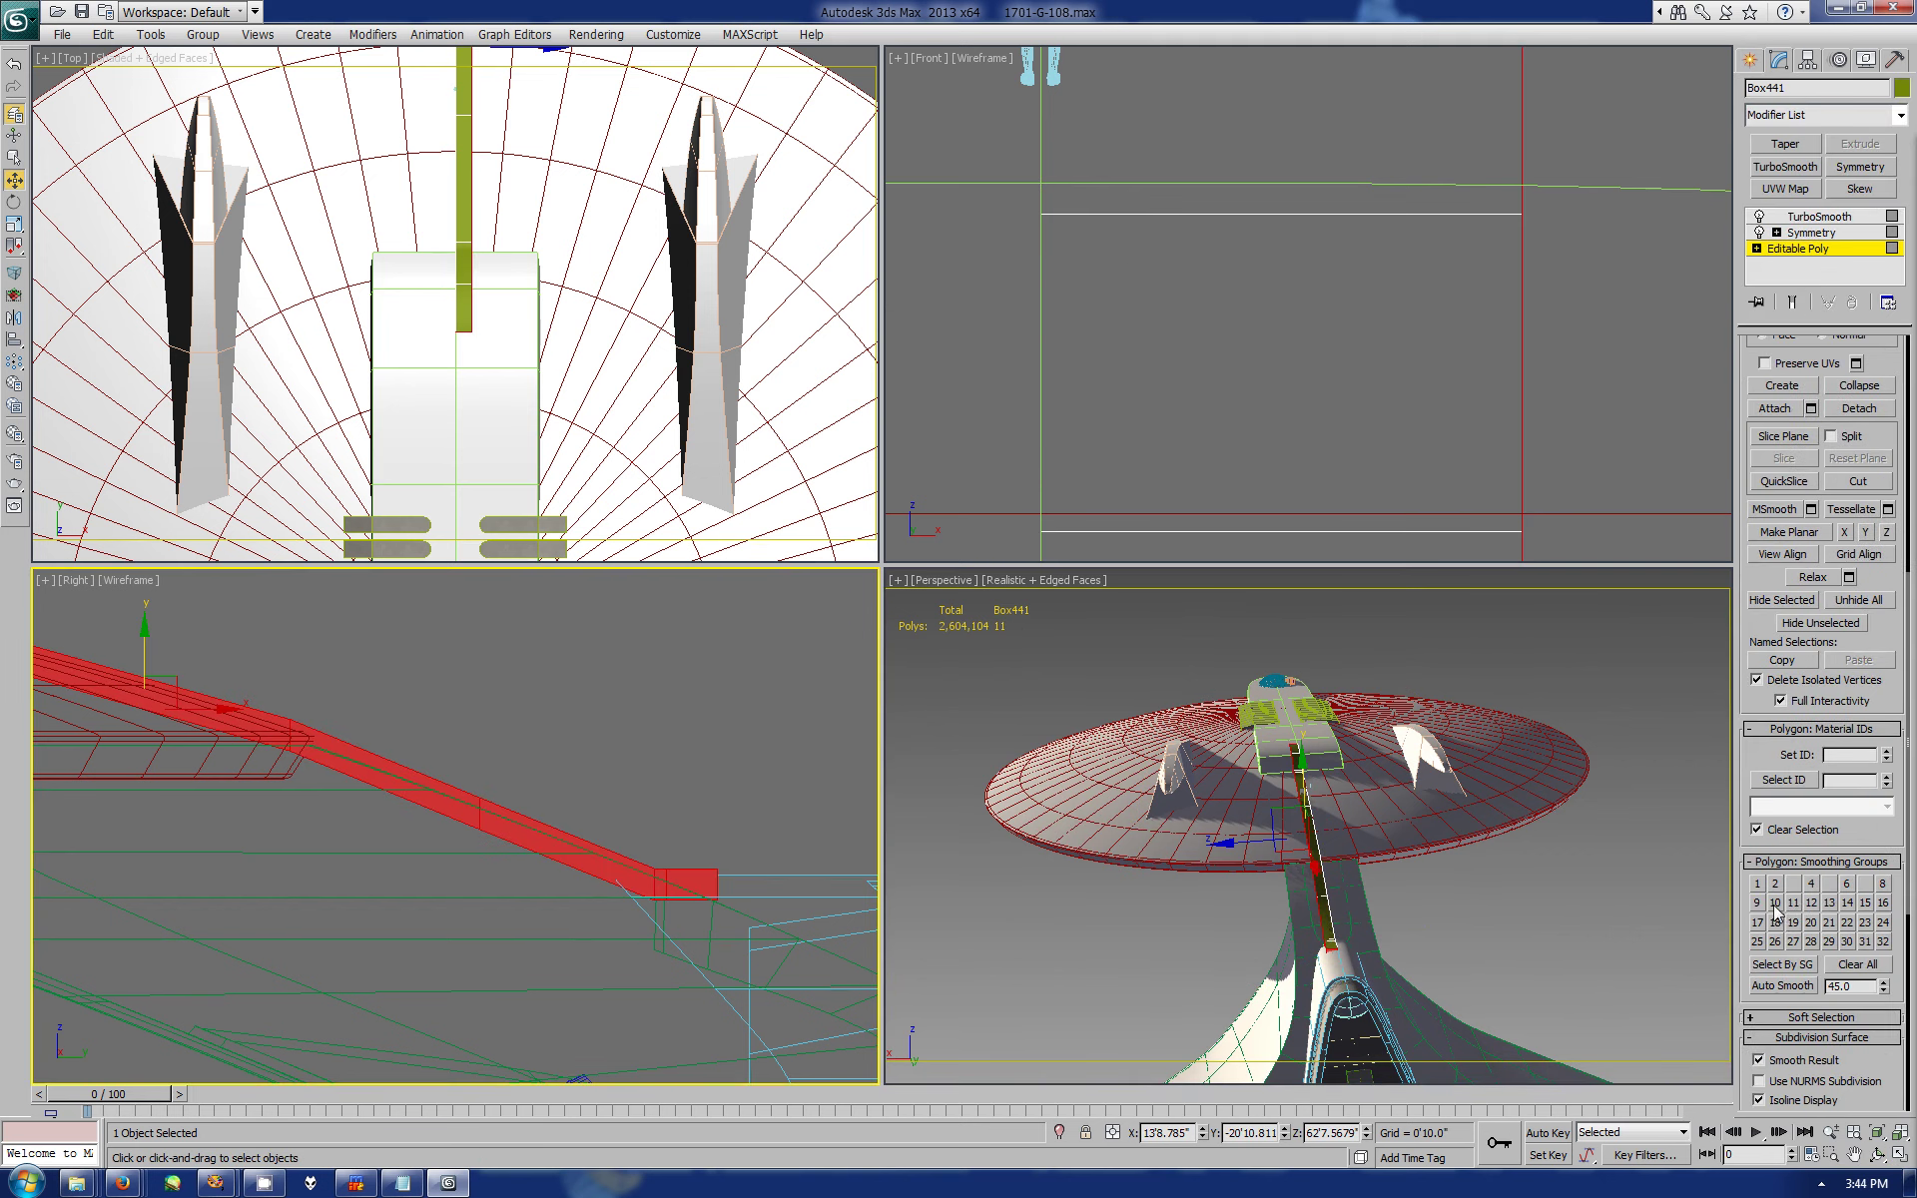
click(1749, 60)
middle_click(1506, 887)
click(1899, 1155)
click(1876, 1155)
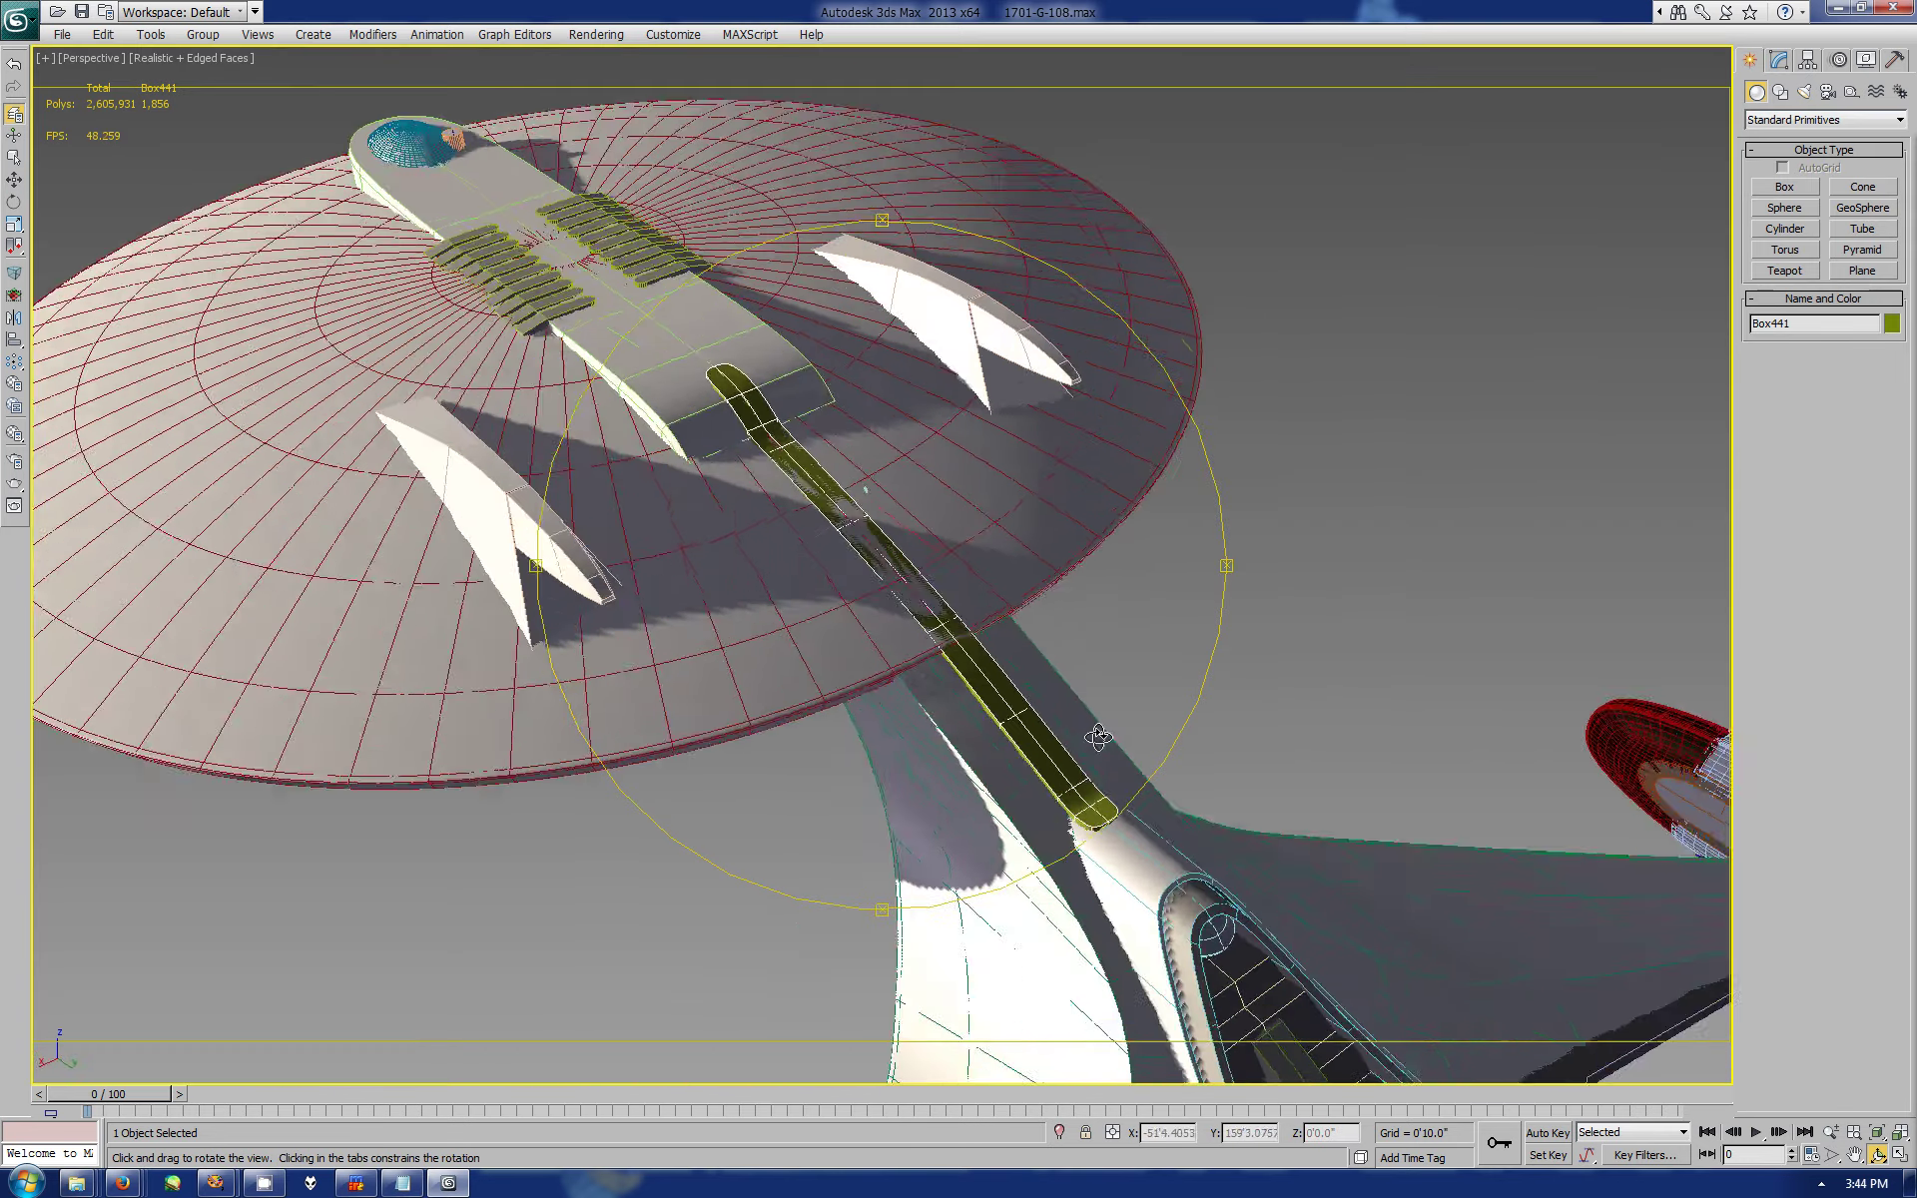
mouse_move(1148, 699)
mouse_down()
mouse_move(941, 673)
mouse_move(902, 587)
mouse_move(1210, 561)
mouse_up()
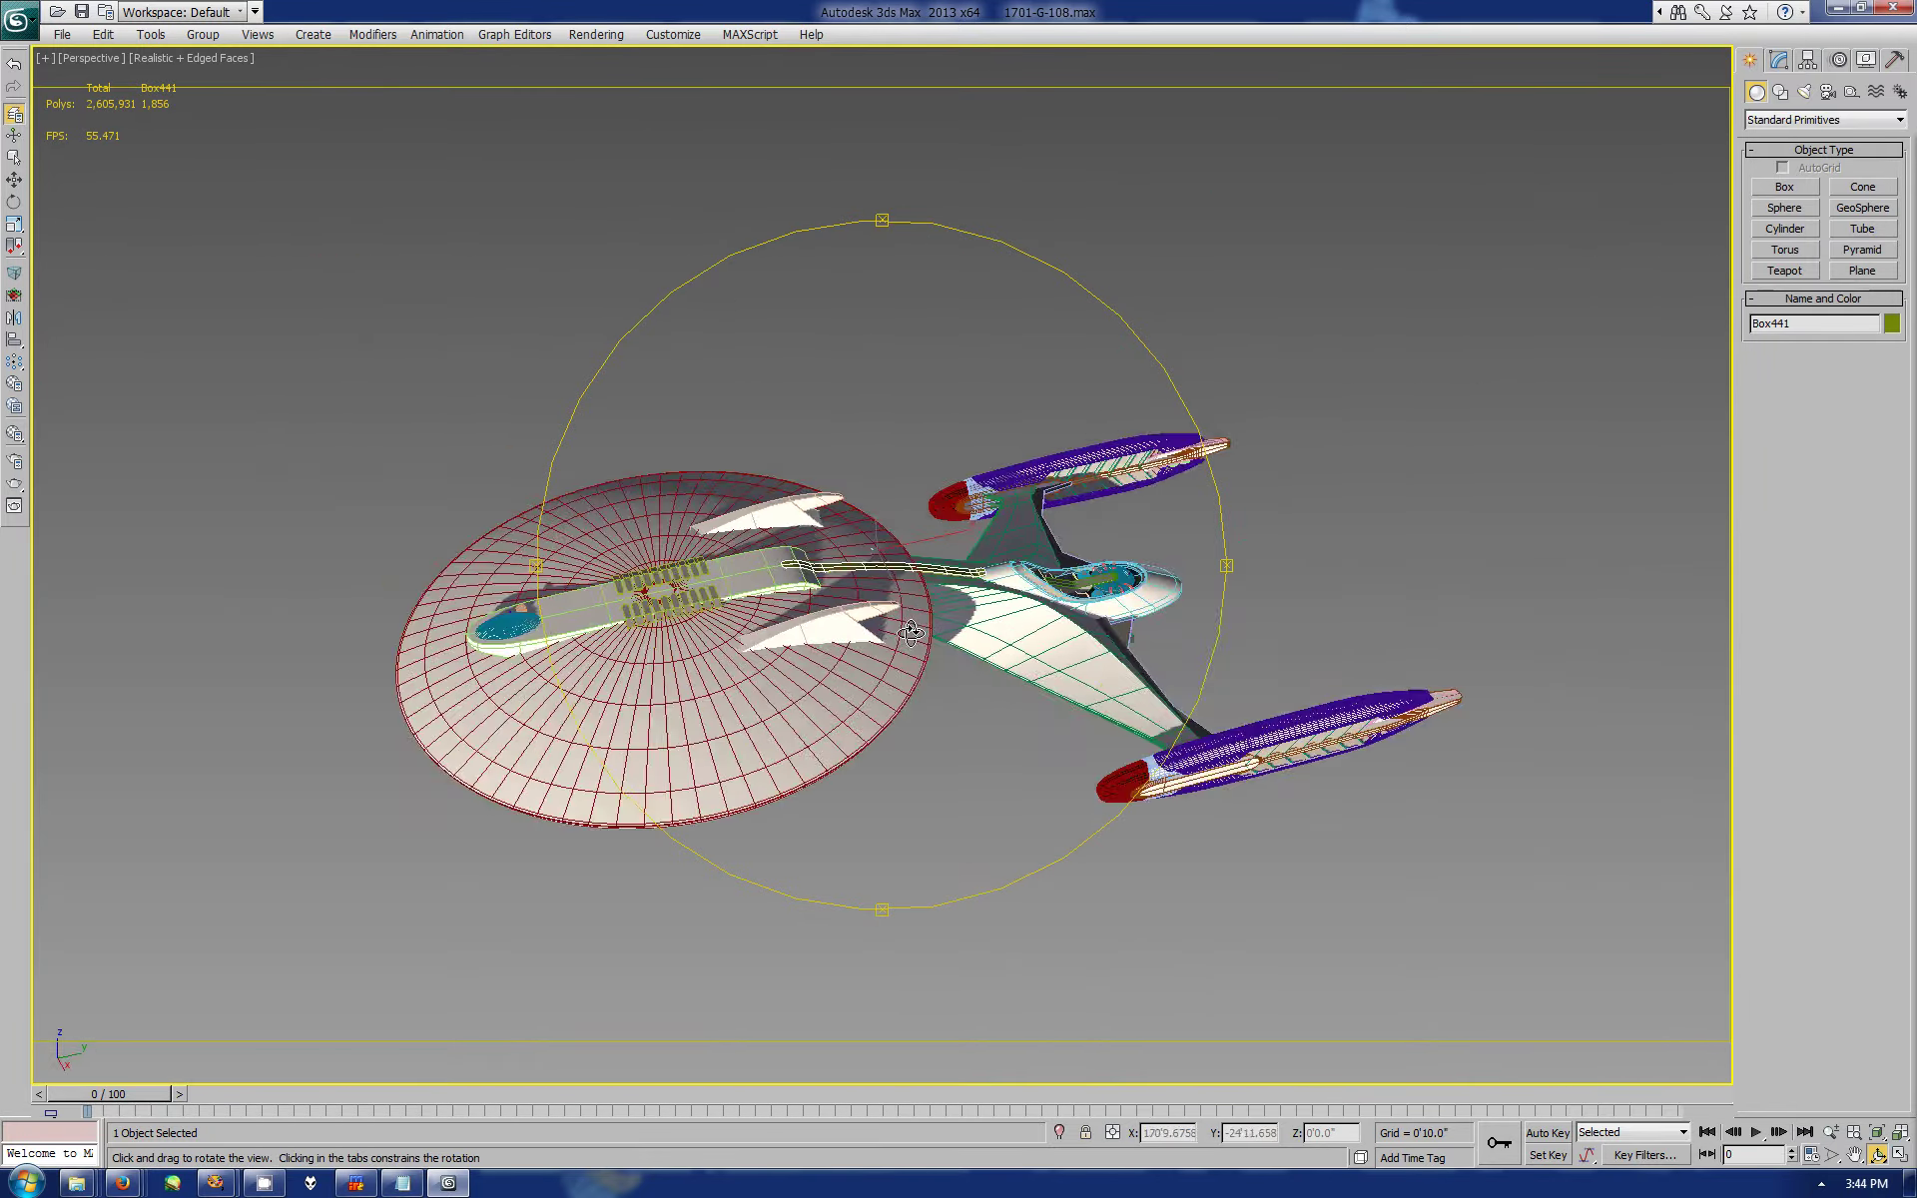
drag(839, 478, 878, 420)
click(1902, 1155)
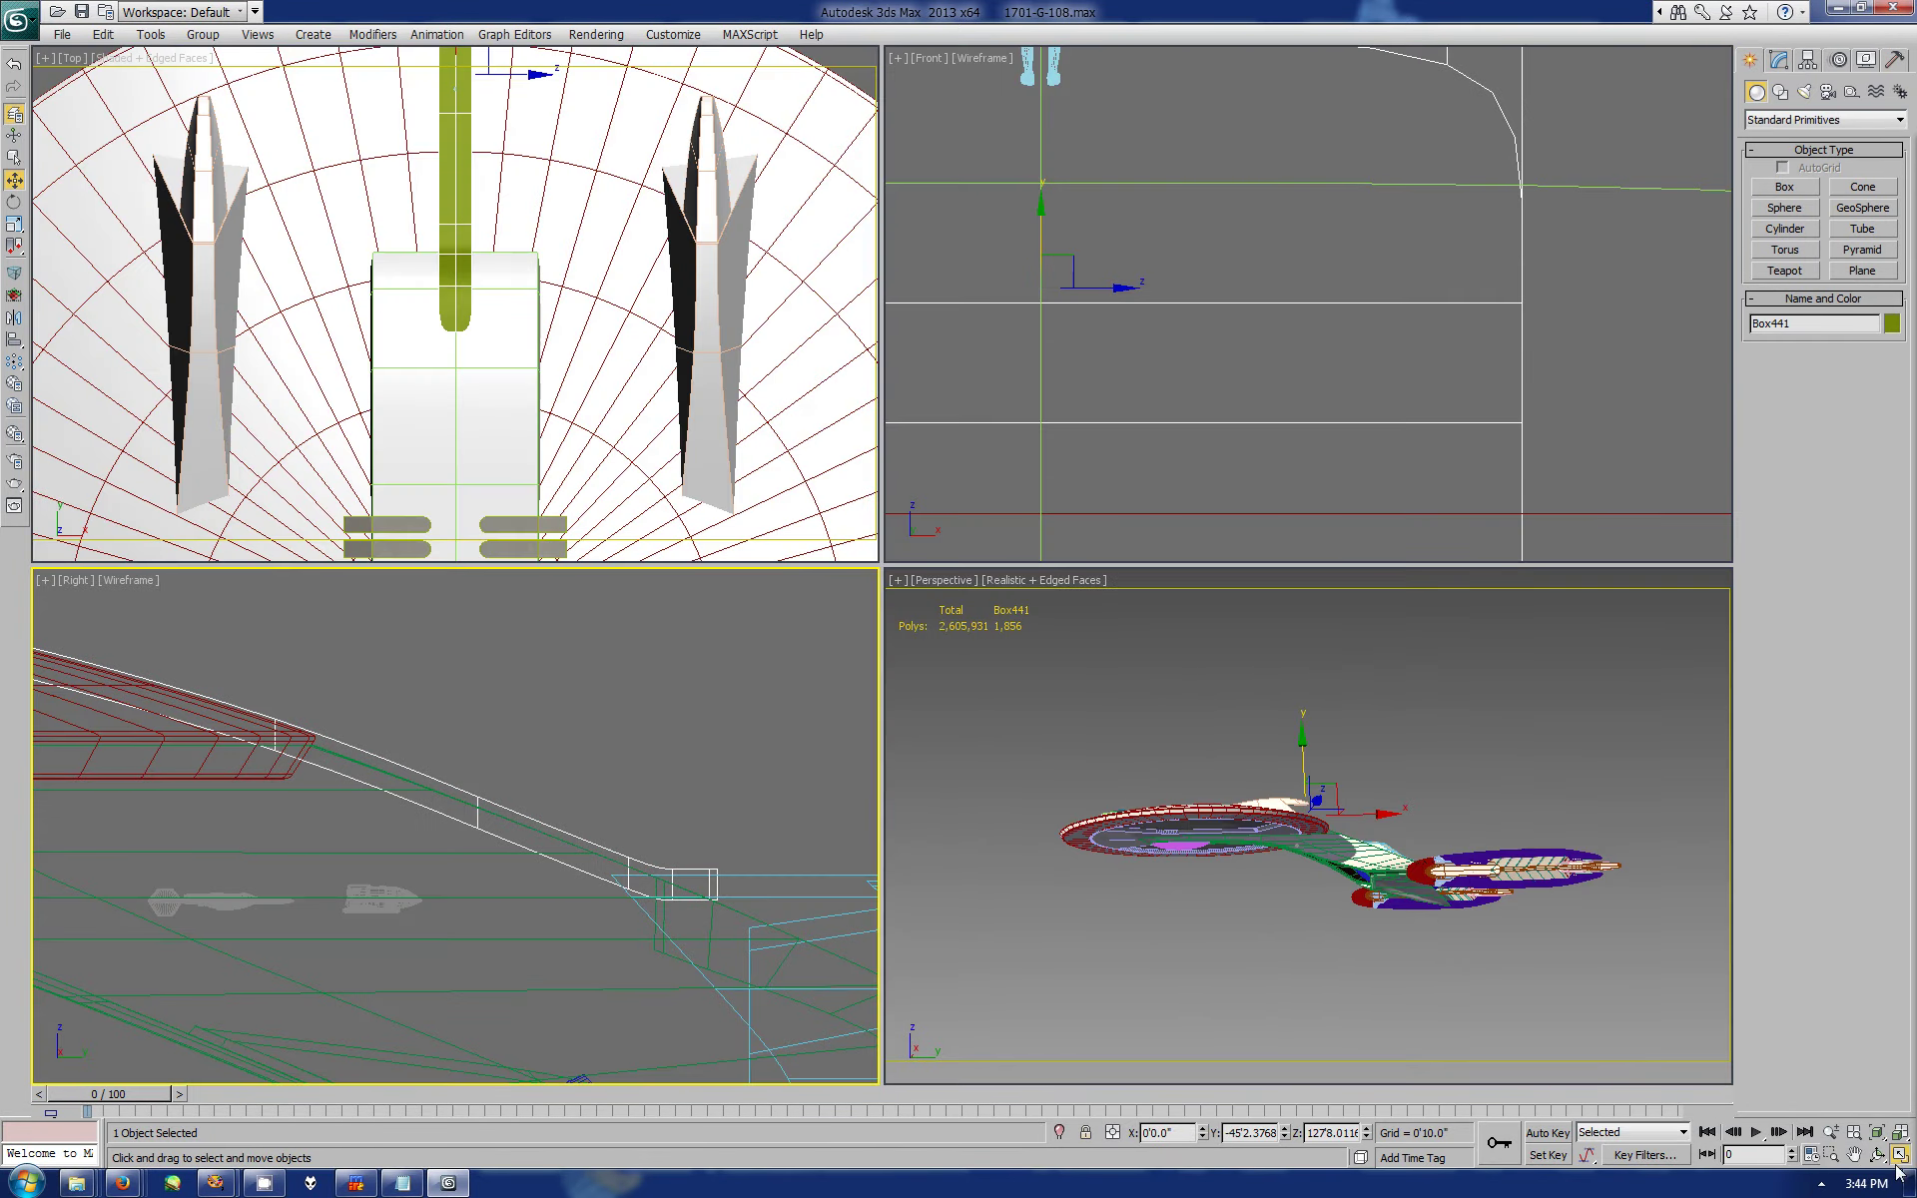
- In the side view, raise one shuttle and move it beside the other shuttle
click(1898, 1156)
click(723, 688)
key(w)
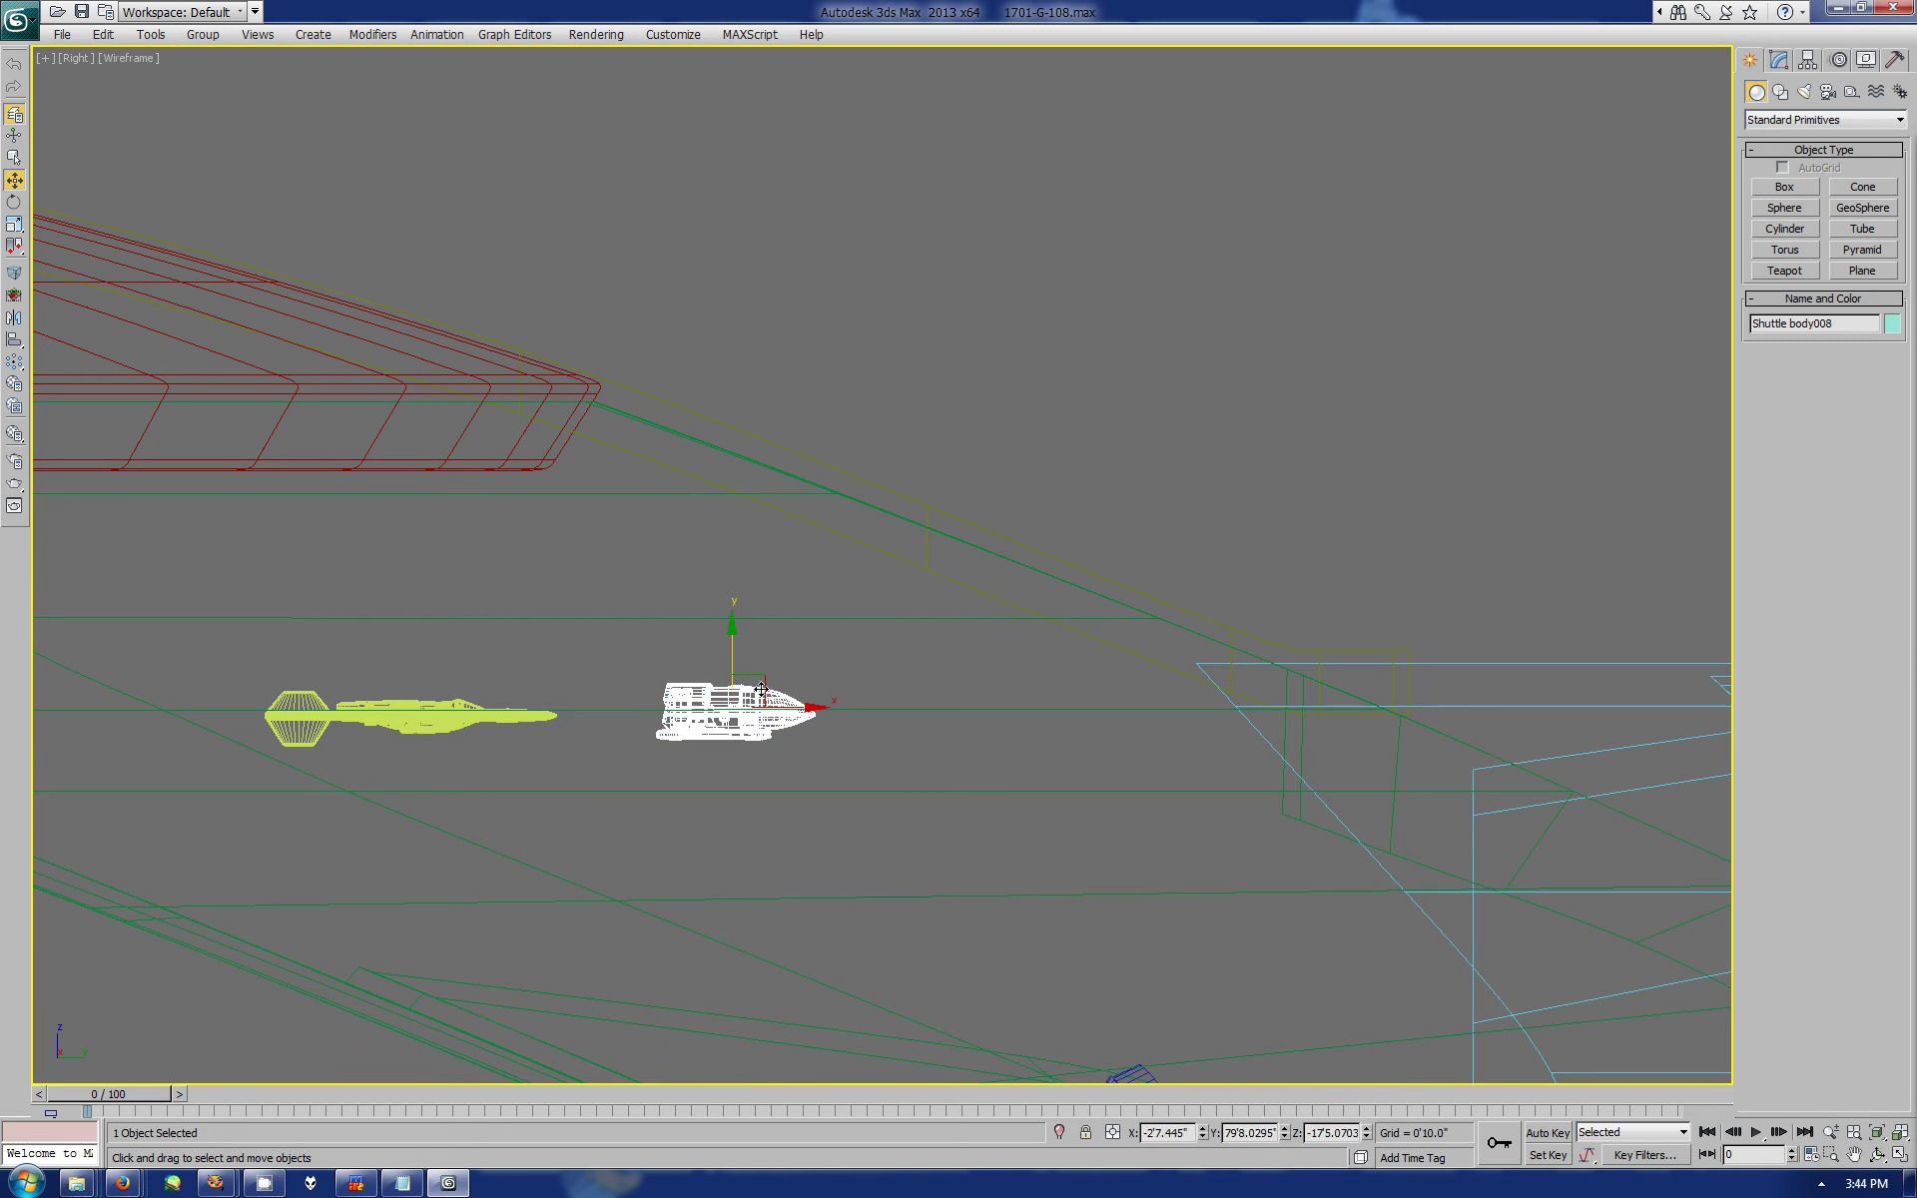
drag(723, 688, 764, 445)
scroll(604, 412, down, 5)
mouse_move(713, 372)
mouse_down()
mouse_move(561, 385)
mouse_move(678, 385)
mouse_up()
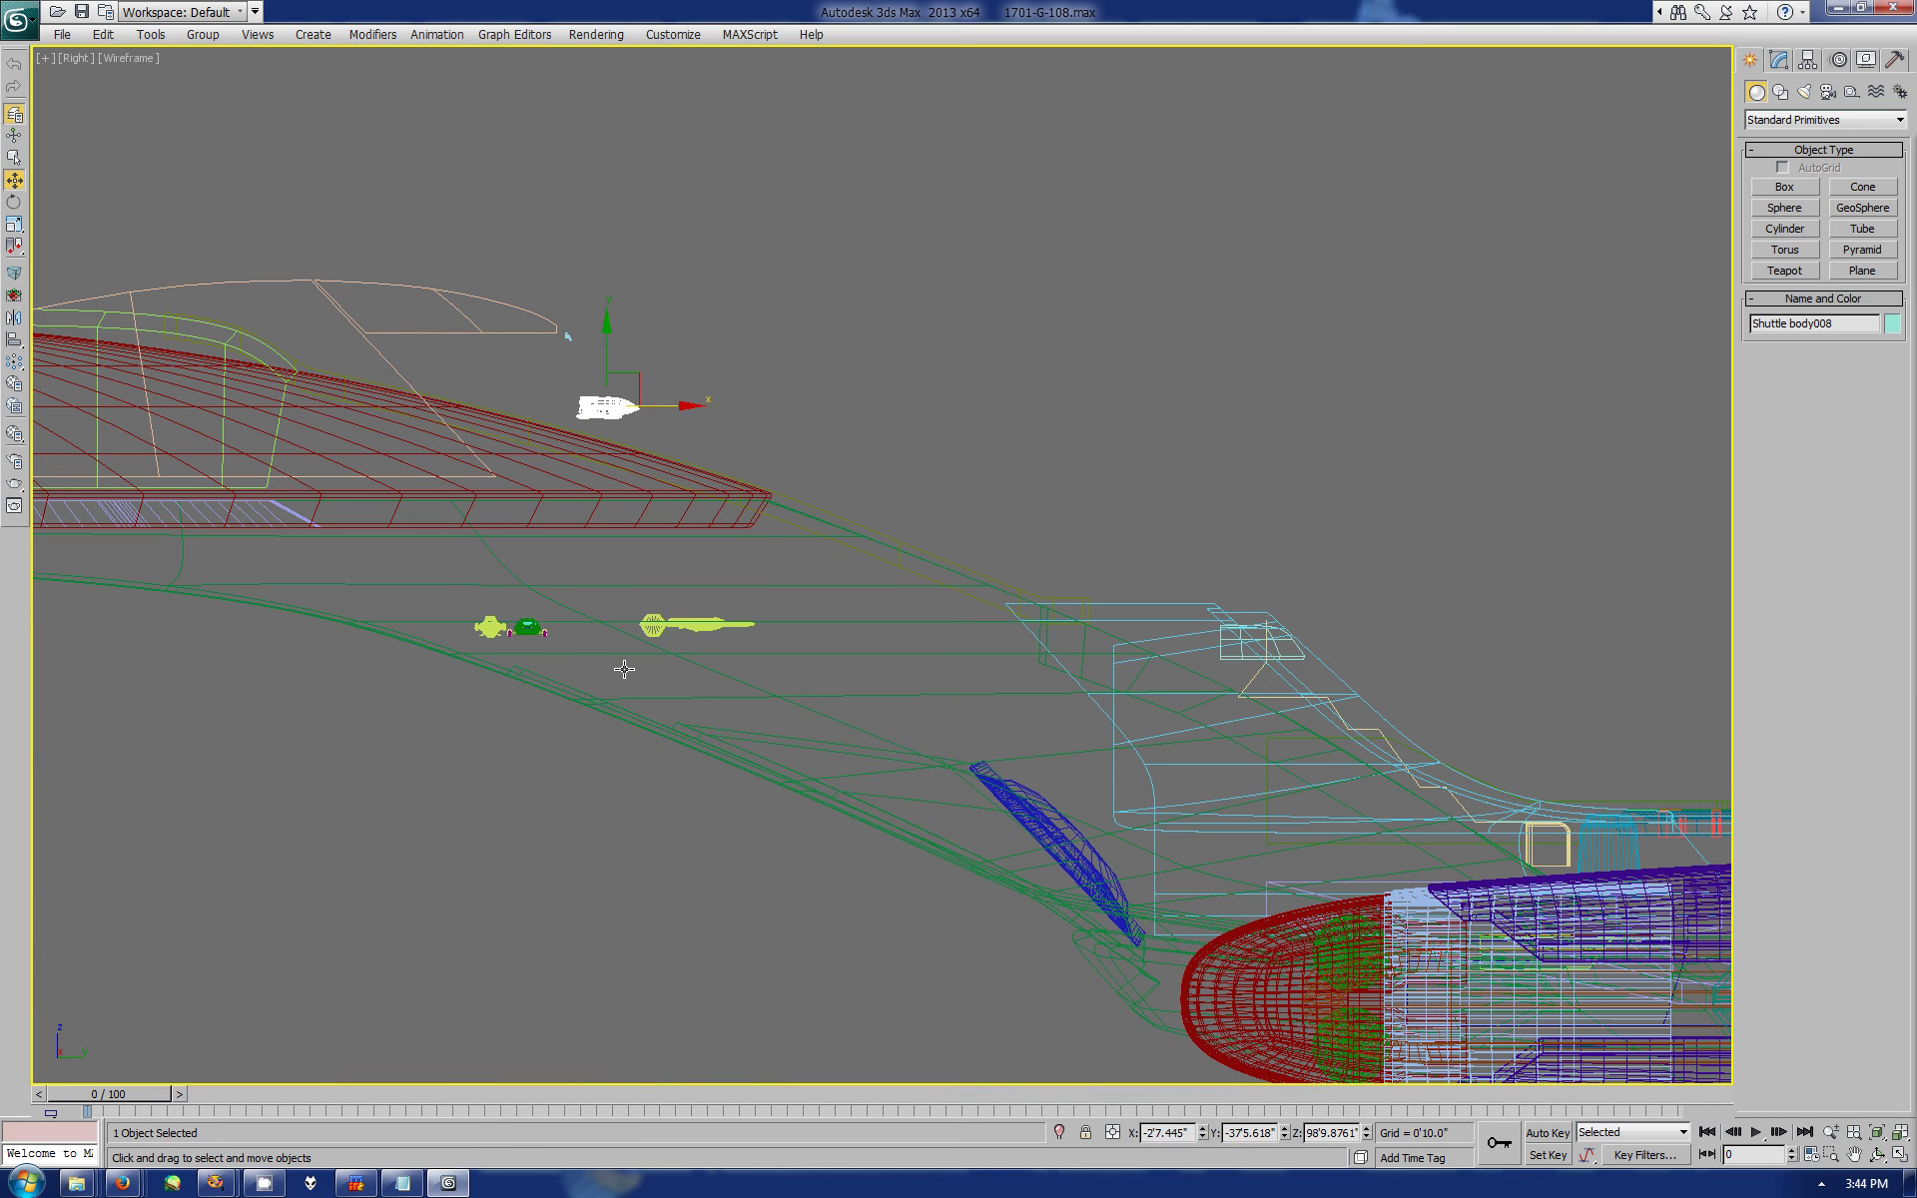
- Select all three shuttles and raise them above the saucer rim
middle_drag(528, 616, 942, 550)
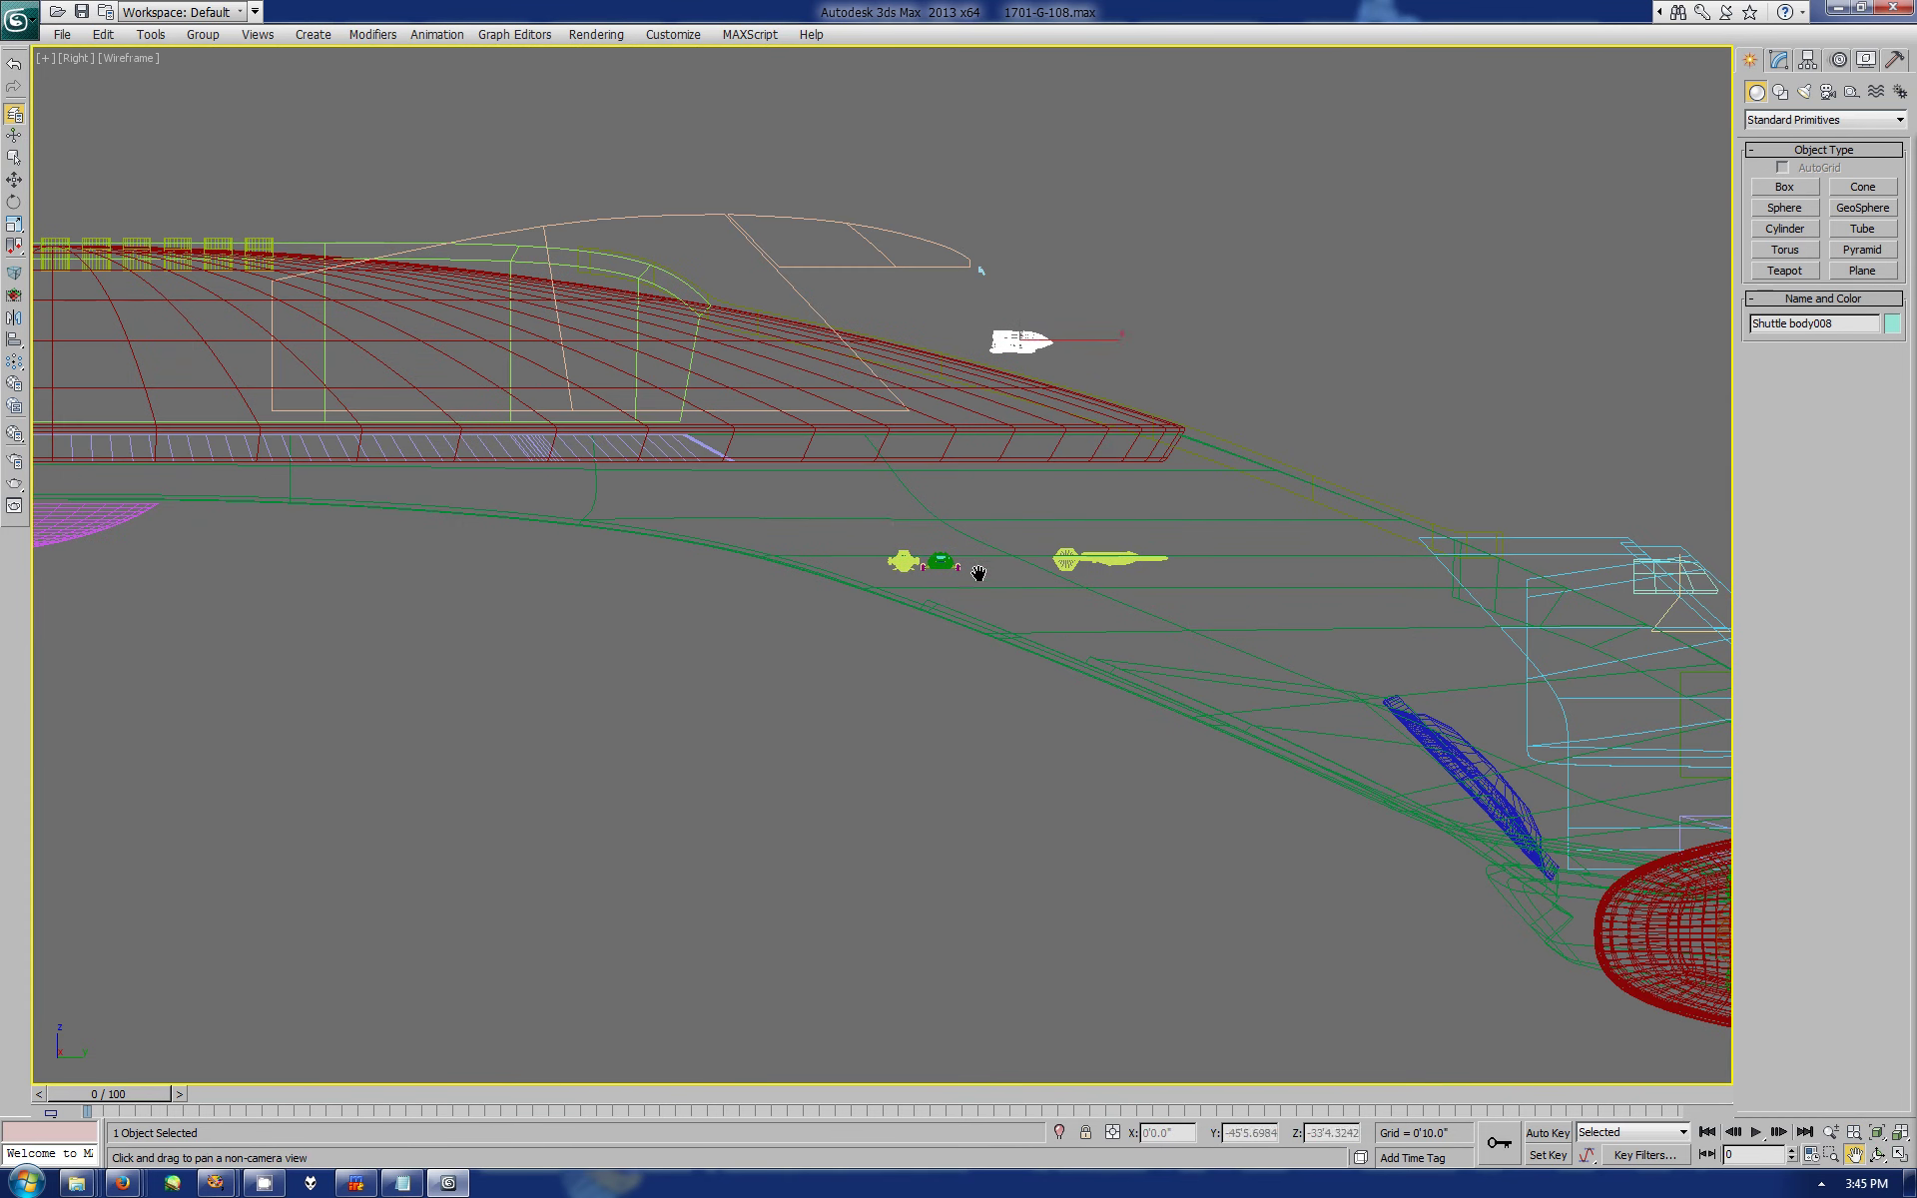
click(943, 550)
ctrl+click(904, 561)
ctrl+click(1108, 557)
drag(948, 503, 952, 284)
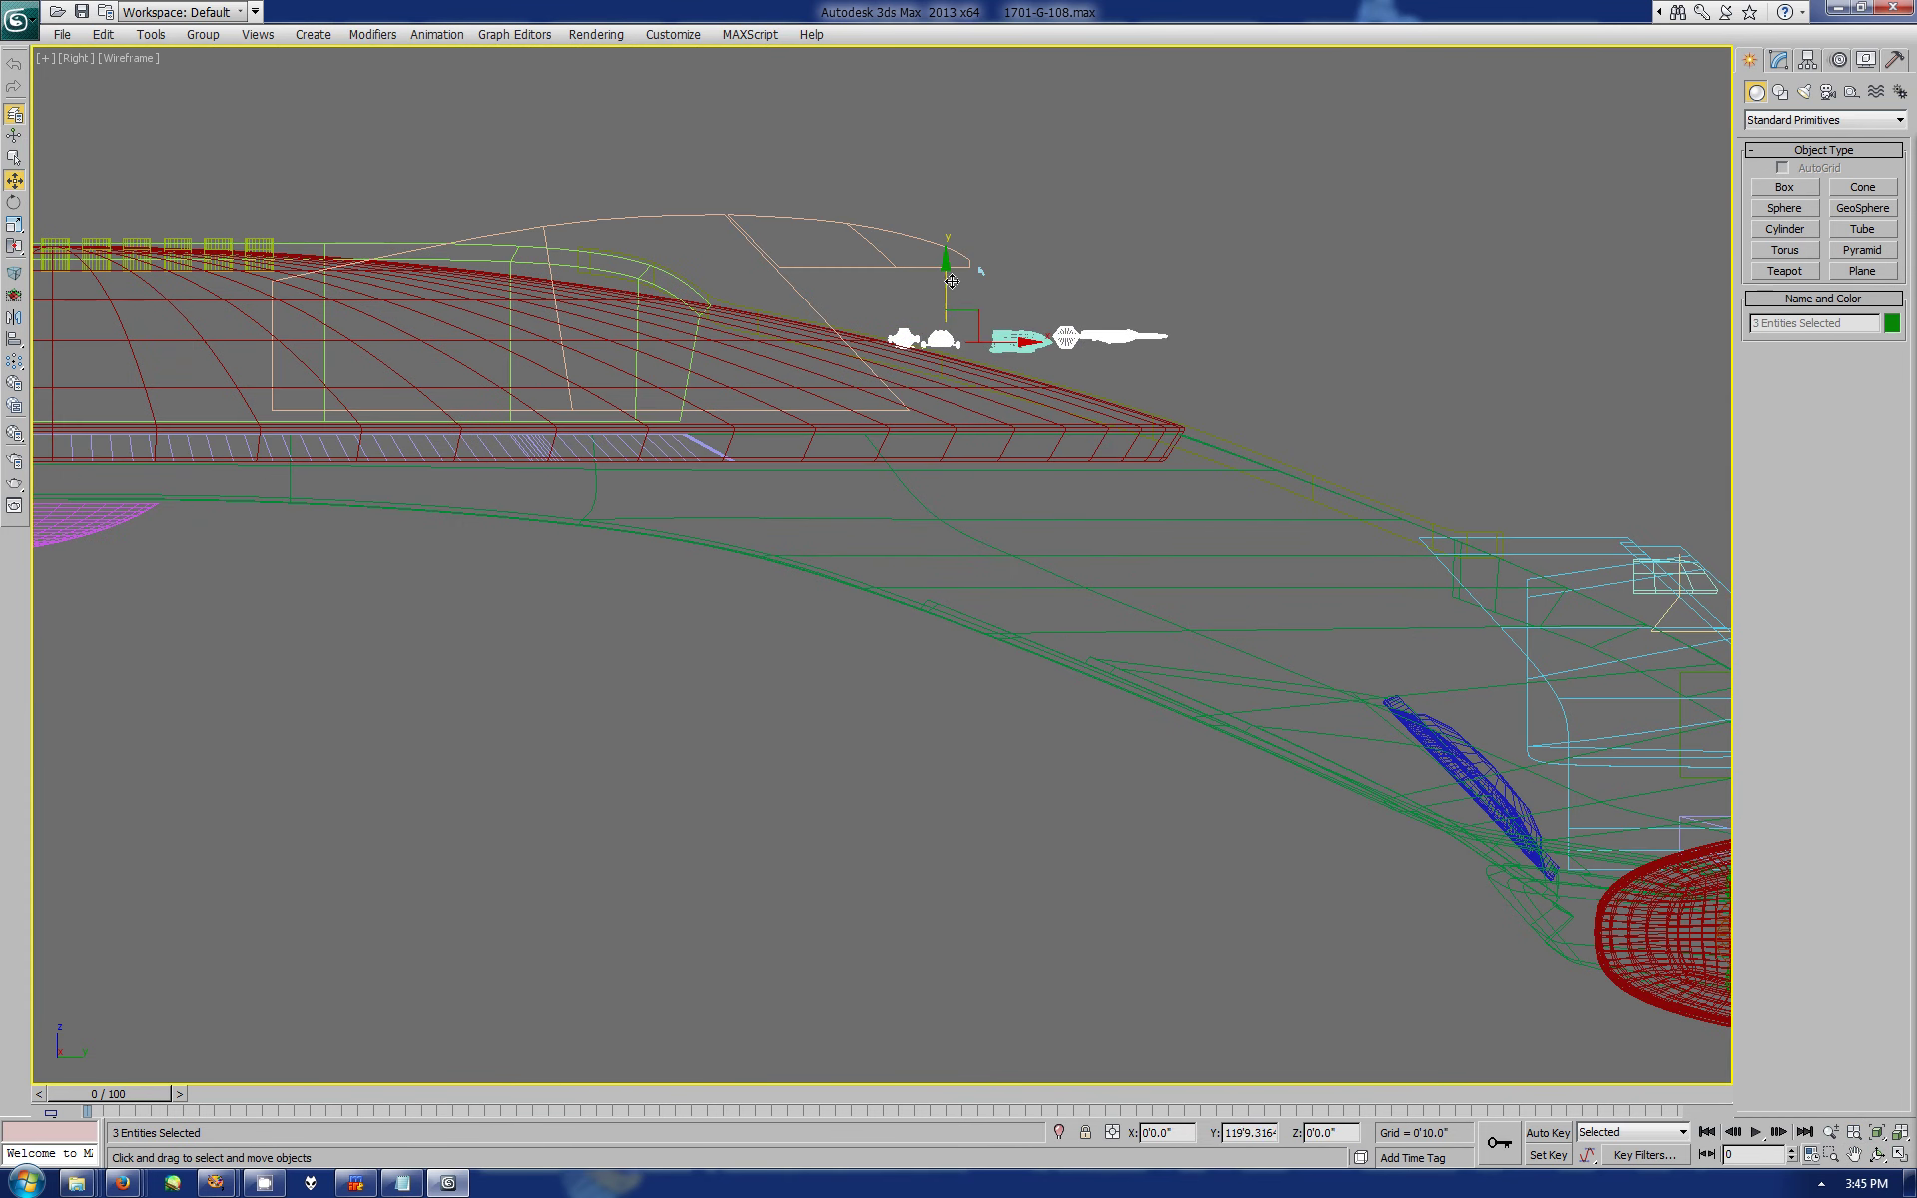
- In Perspective, move the shuttle group above the saucer top and check its placement
click(1899, 1155)
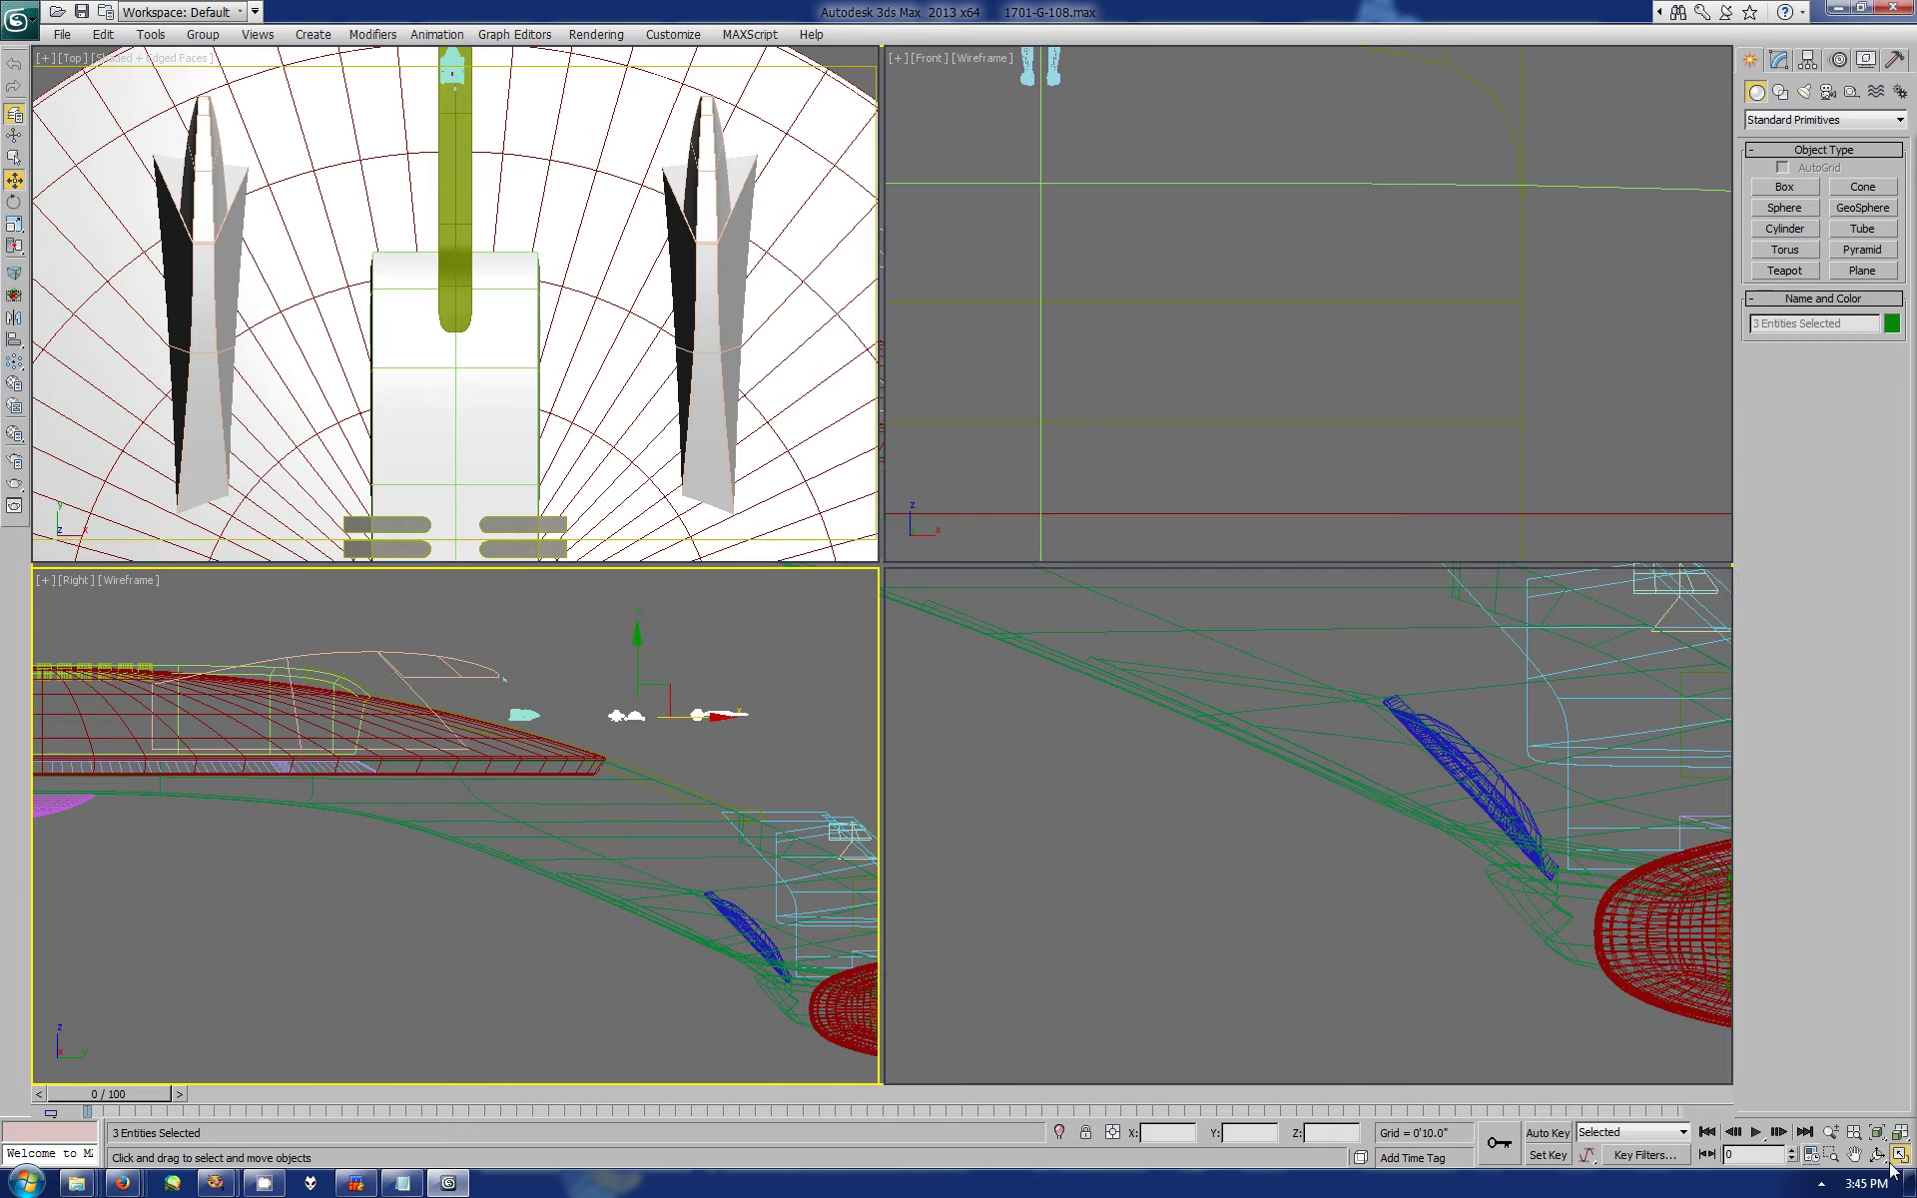
click(1697, 1048)
click(1900, 1155)
mouse_move(859, 639)
mouse_down()
mouse_move(898, 672)
mouse_move(967, 663)
mouse_move(1001, 804)
mouse_up()
right_click(1002, 805)
click(647, 606)
mouse_move(647, 606)
mouse_down()
mouse_move(1182, 201)
mouse_move(1165, 235)
mouse_up()
click(1876, 1155)
mouse_move(958, 619)
mouse_down()
mouse_move(979, 492)
mouse_move(1104, 540)
mouse_move(908, 462)
mouse_move(727, 496)
mouse_move(856, 480)
mouse_move(859, 525)
mouse_up()
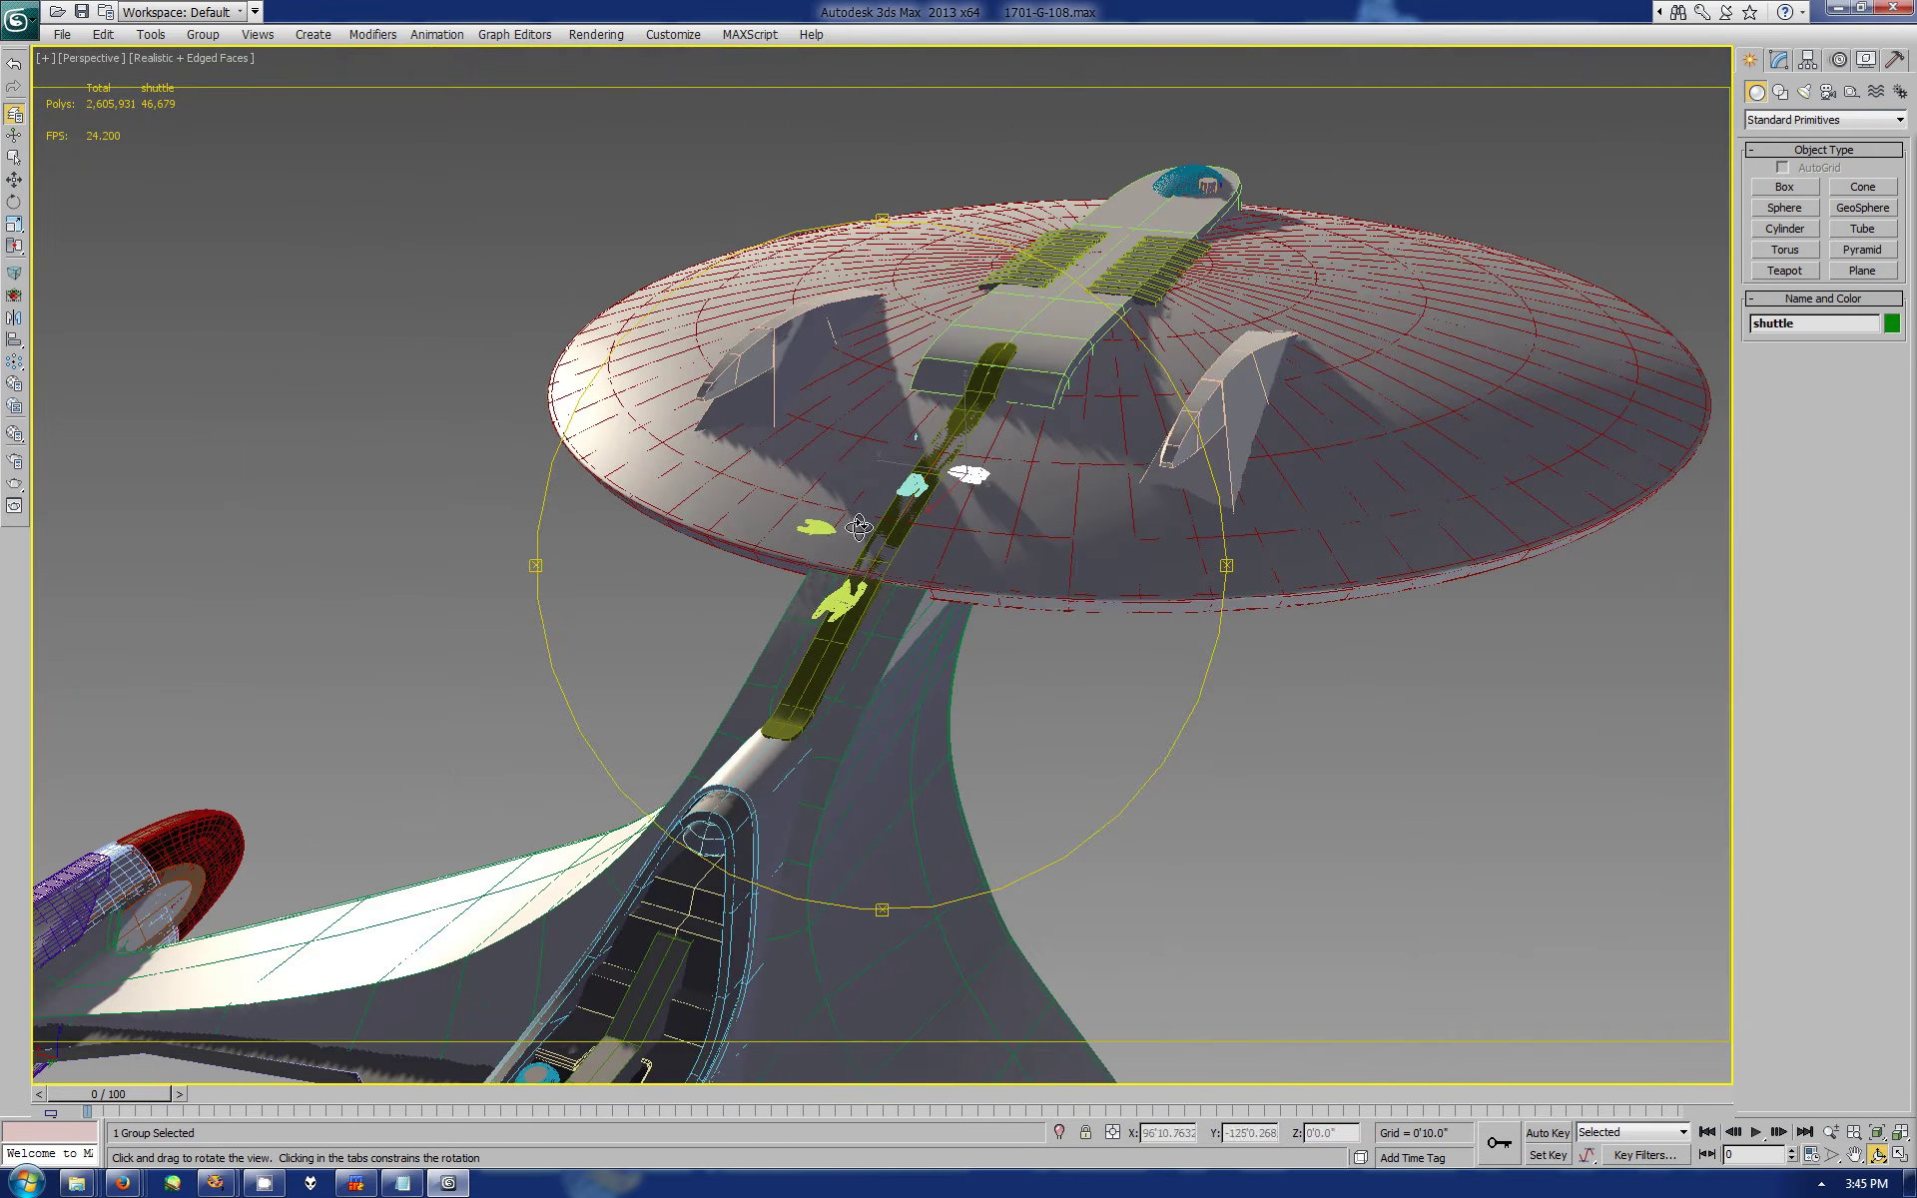
- Return to the side wireframe view and select the dorsal spine strip
click(1895, 1158)
right_click(469, 869)
key(alt+w)
middle_drag(1131, 379, 1132, 596)
scroll(1131, 596, up, 3)
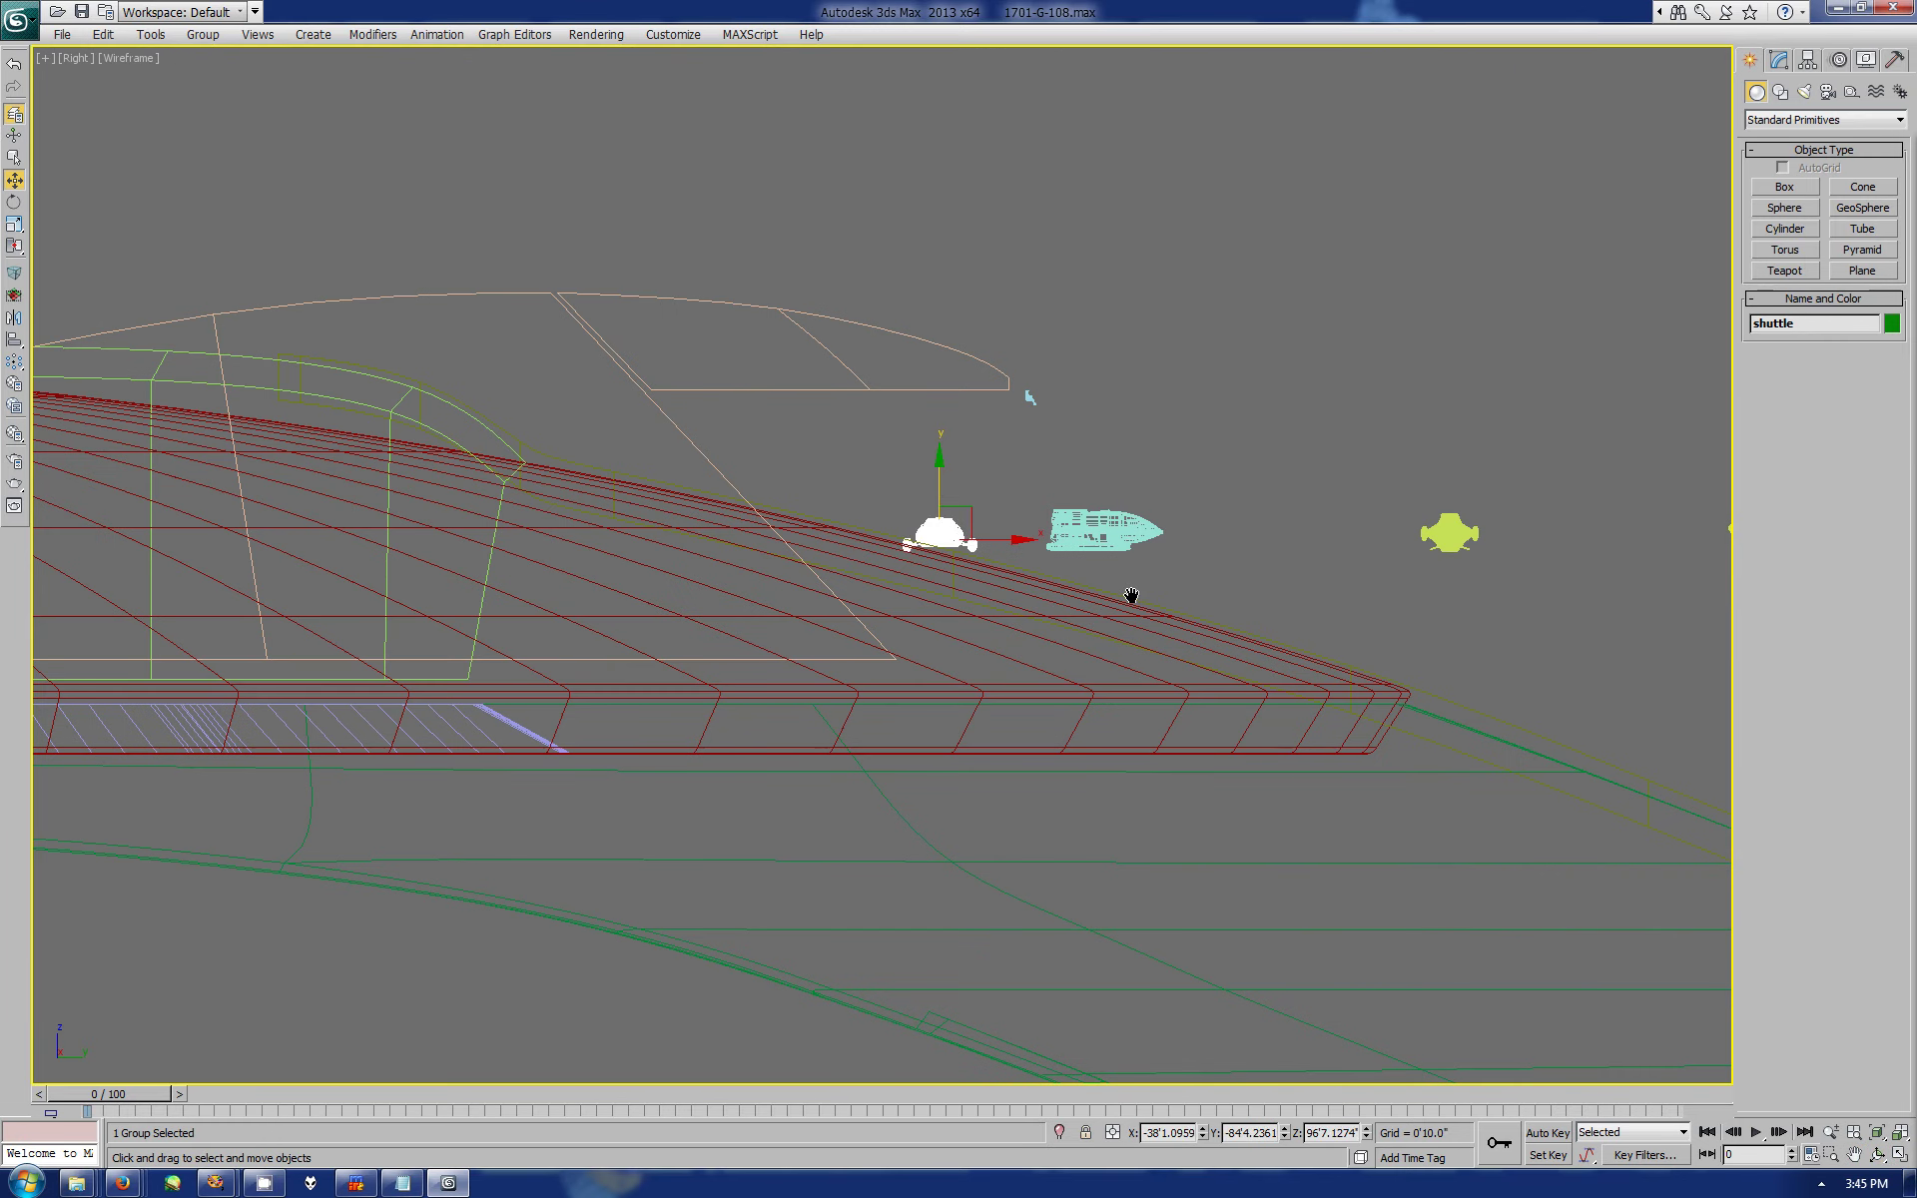
click(1131, 596)
- Connect a new edge loop across the strip and slide it forward, previewing the smoothed result
key(2)
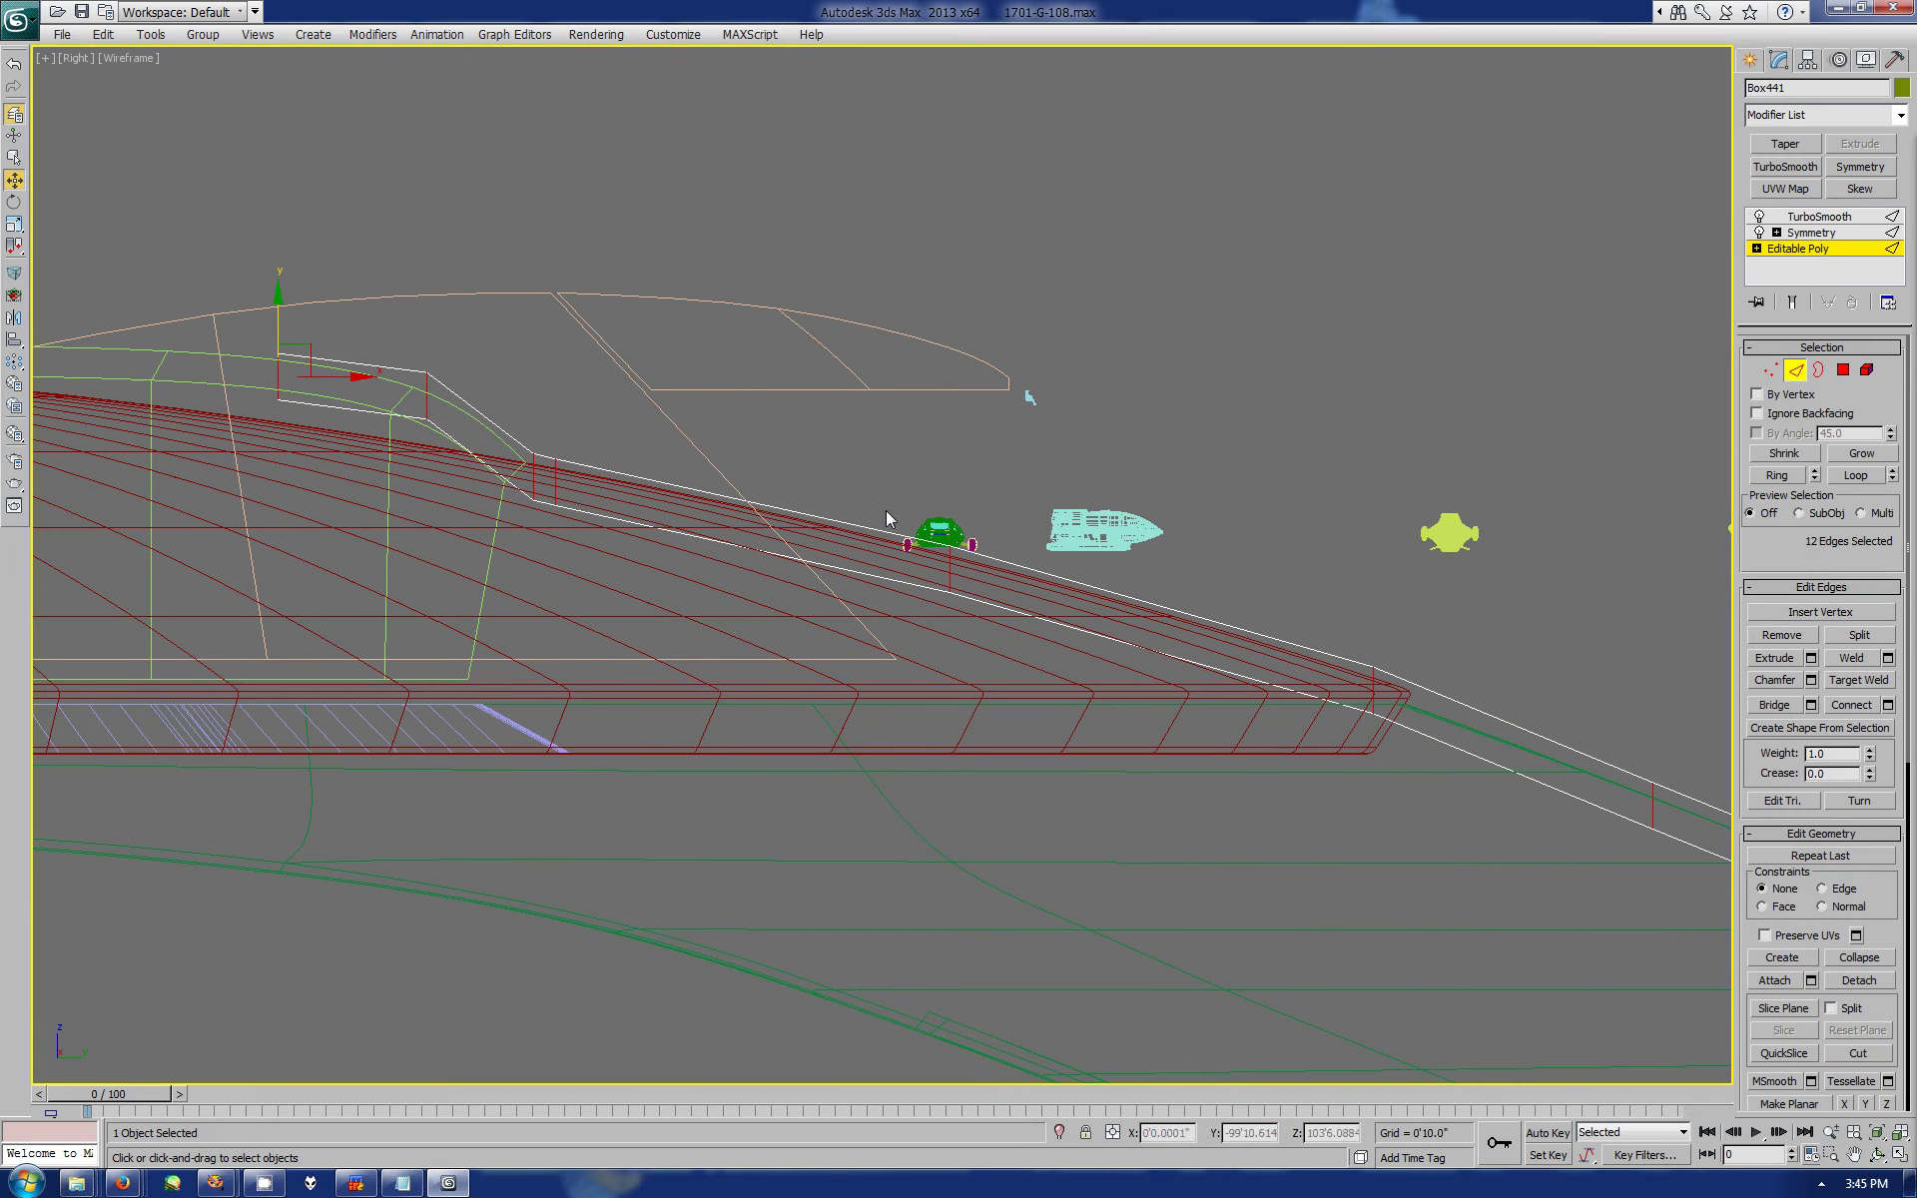
drag(834, 431, 898, 689)
click(1887, 704)
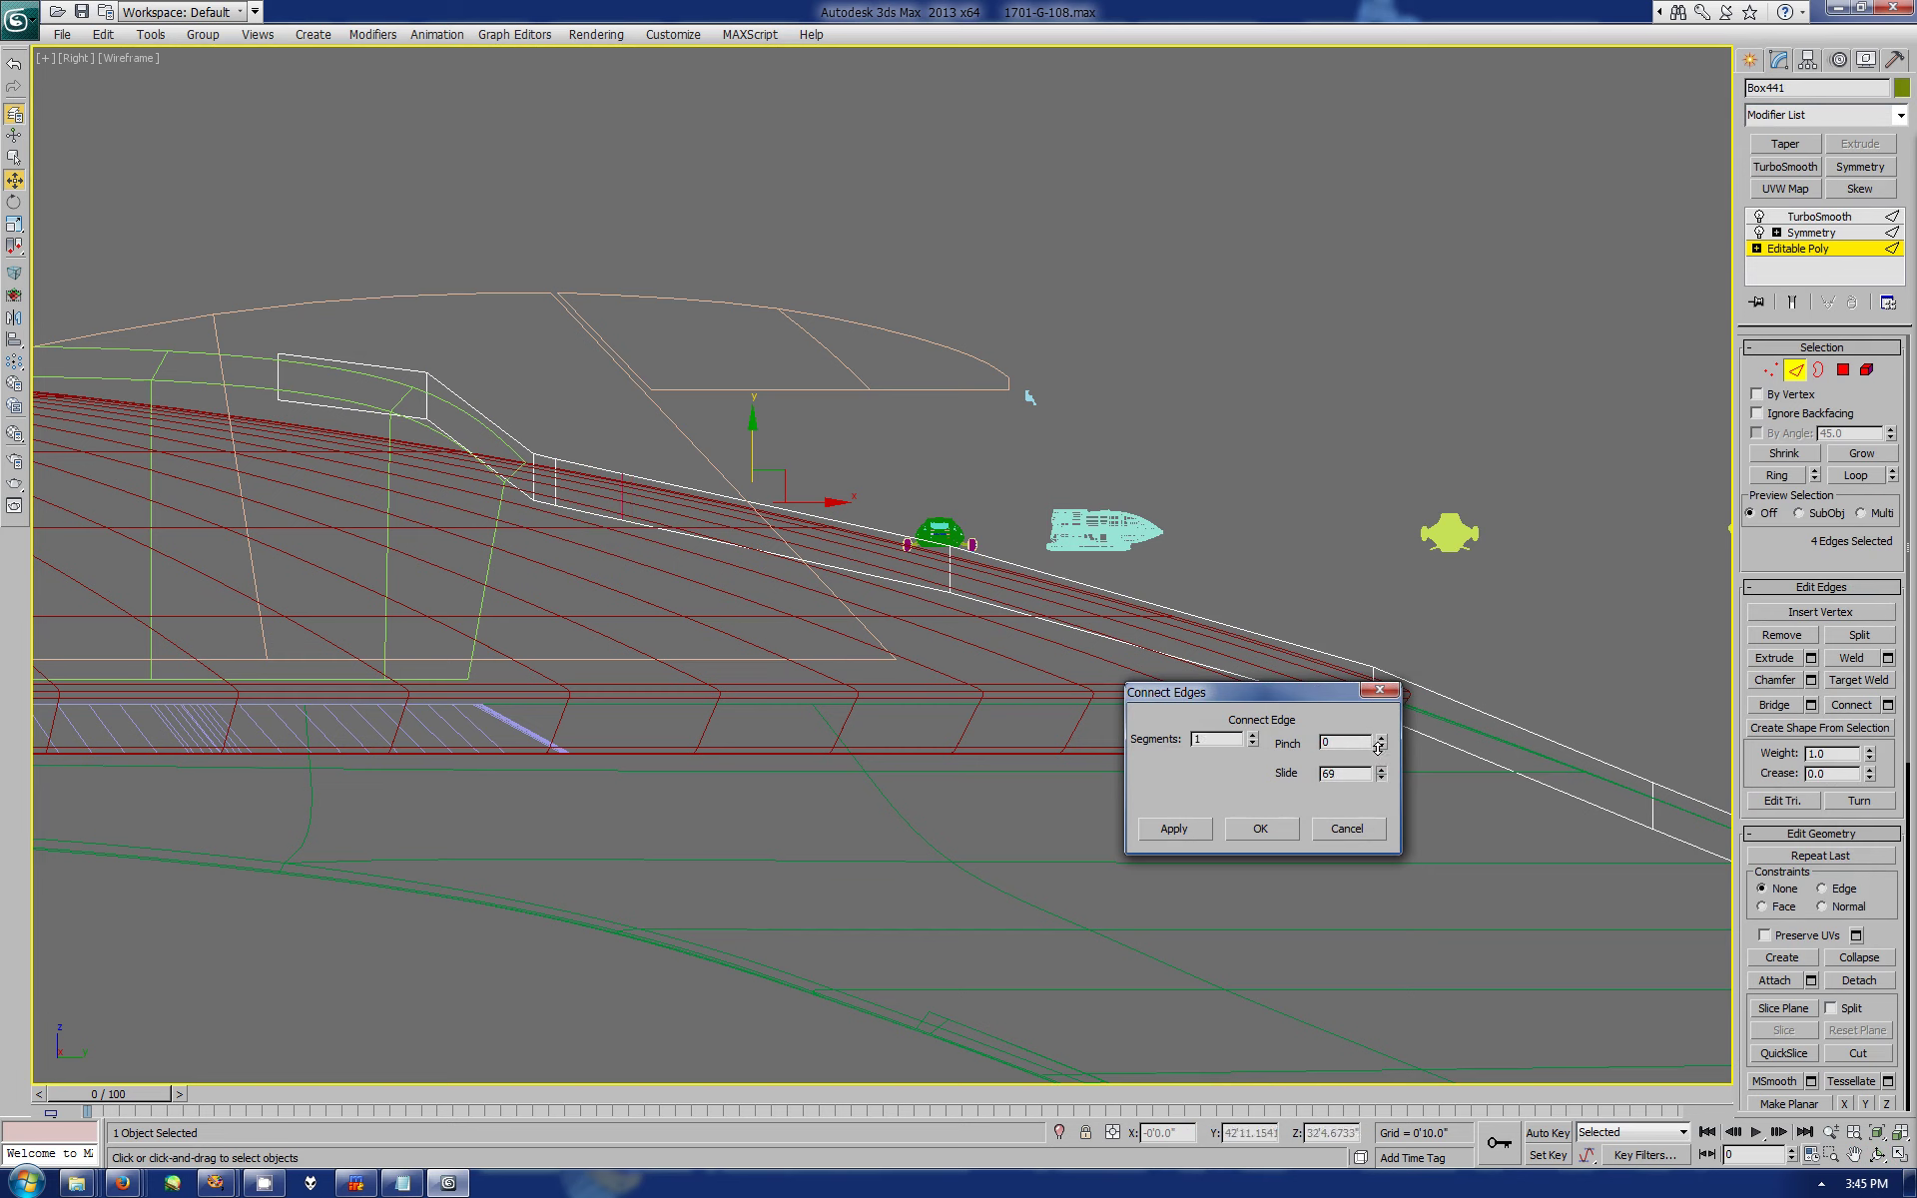
click(1278, 838)
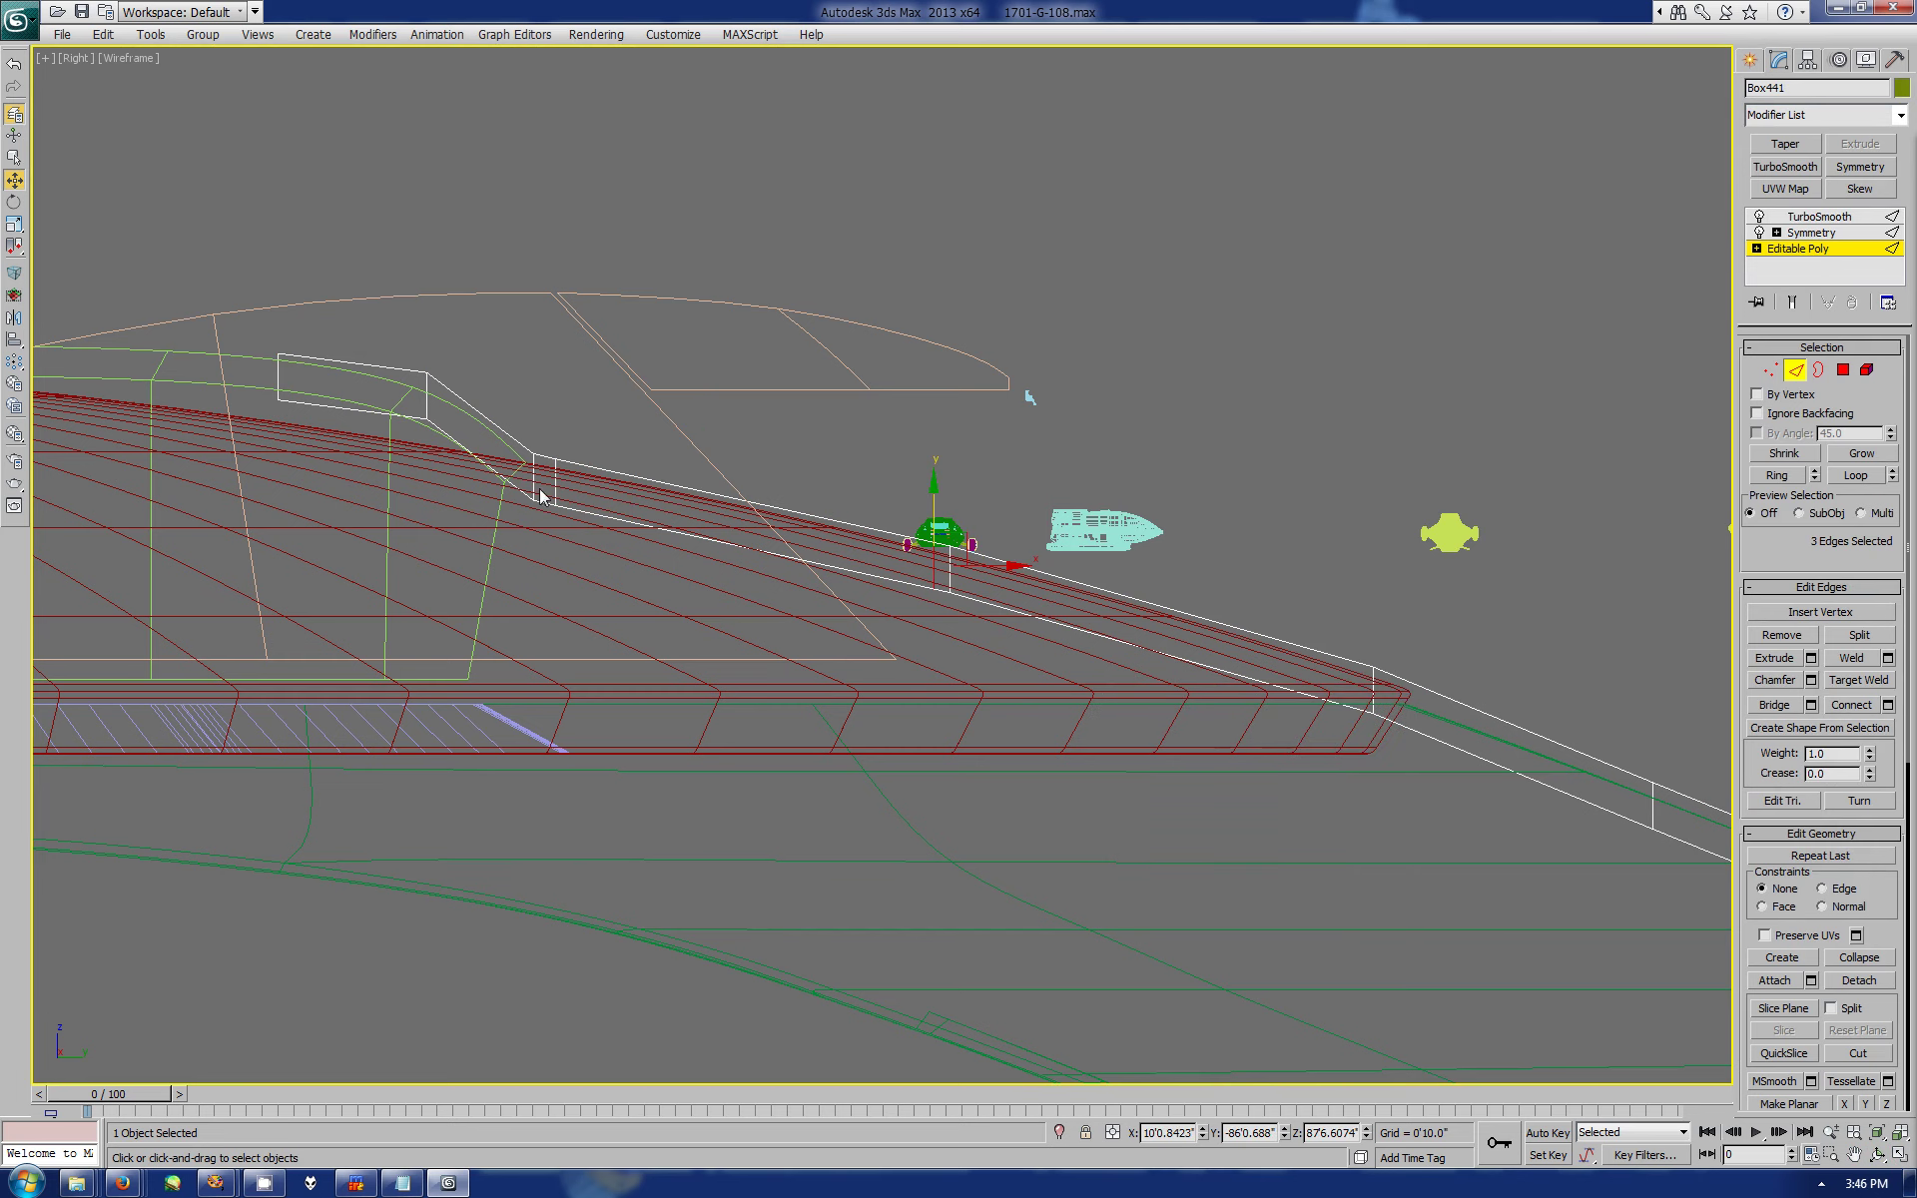
drag(531, 476, 427, 394)
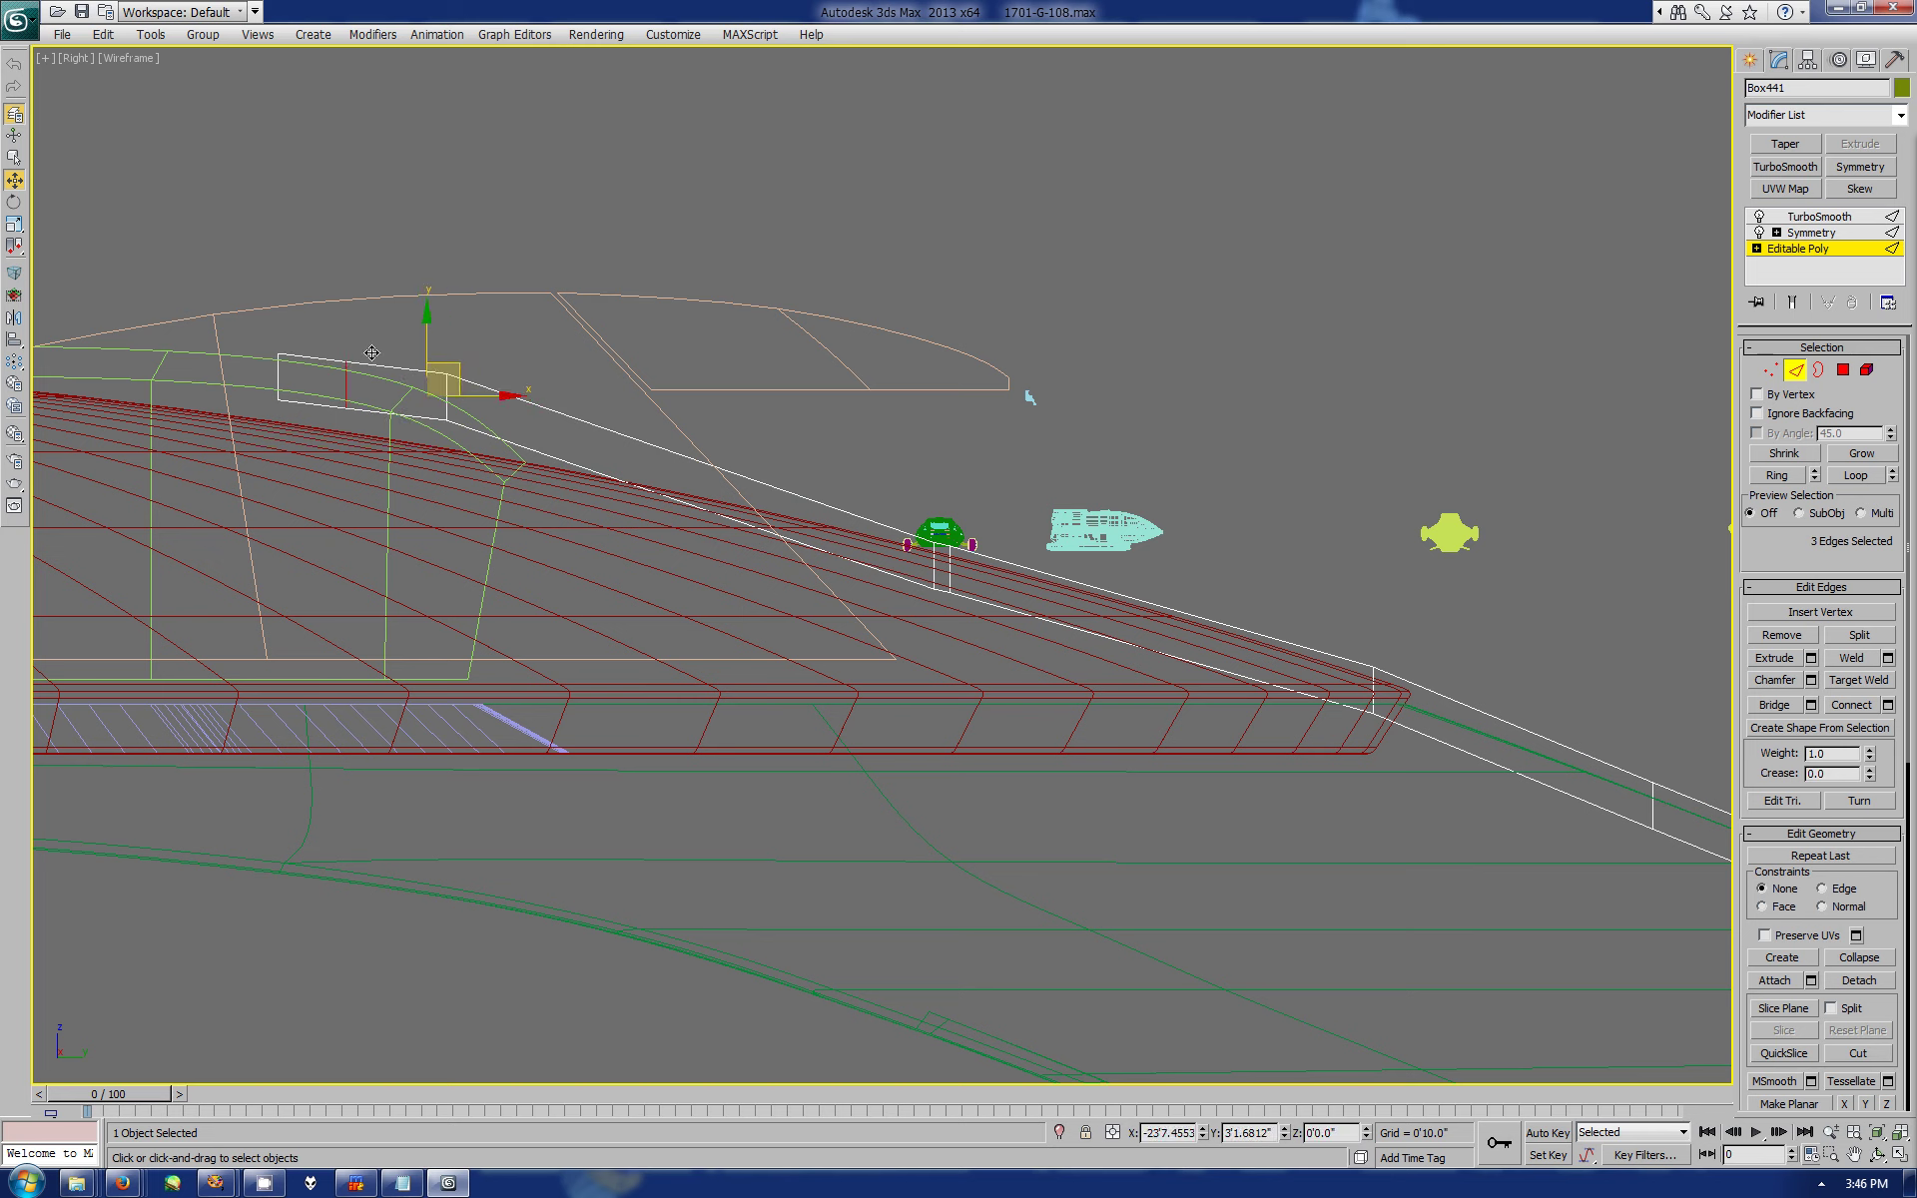
mouse_move(364, 347)
mouse_down()
mouse_move(442, 369)
mouse_move(411, 360)
mouse_up()
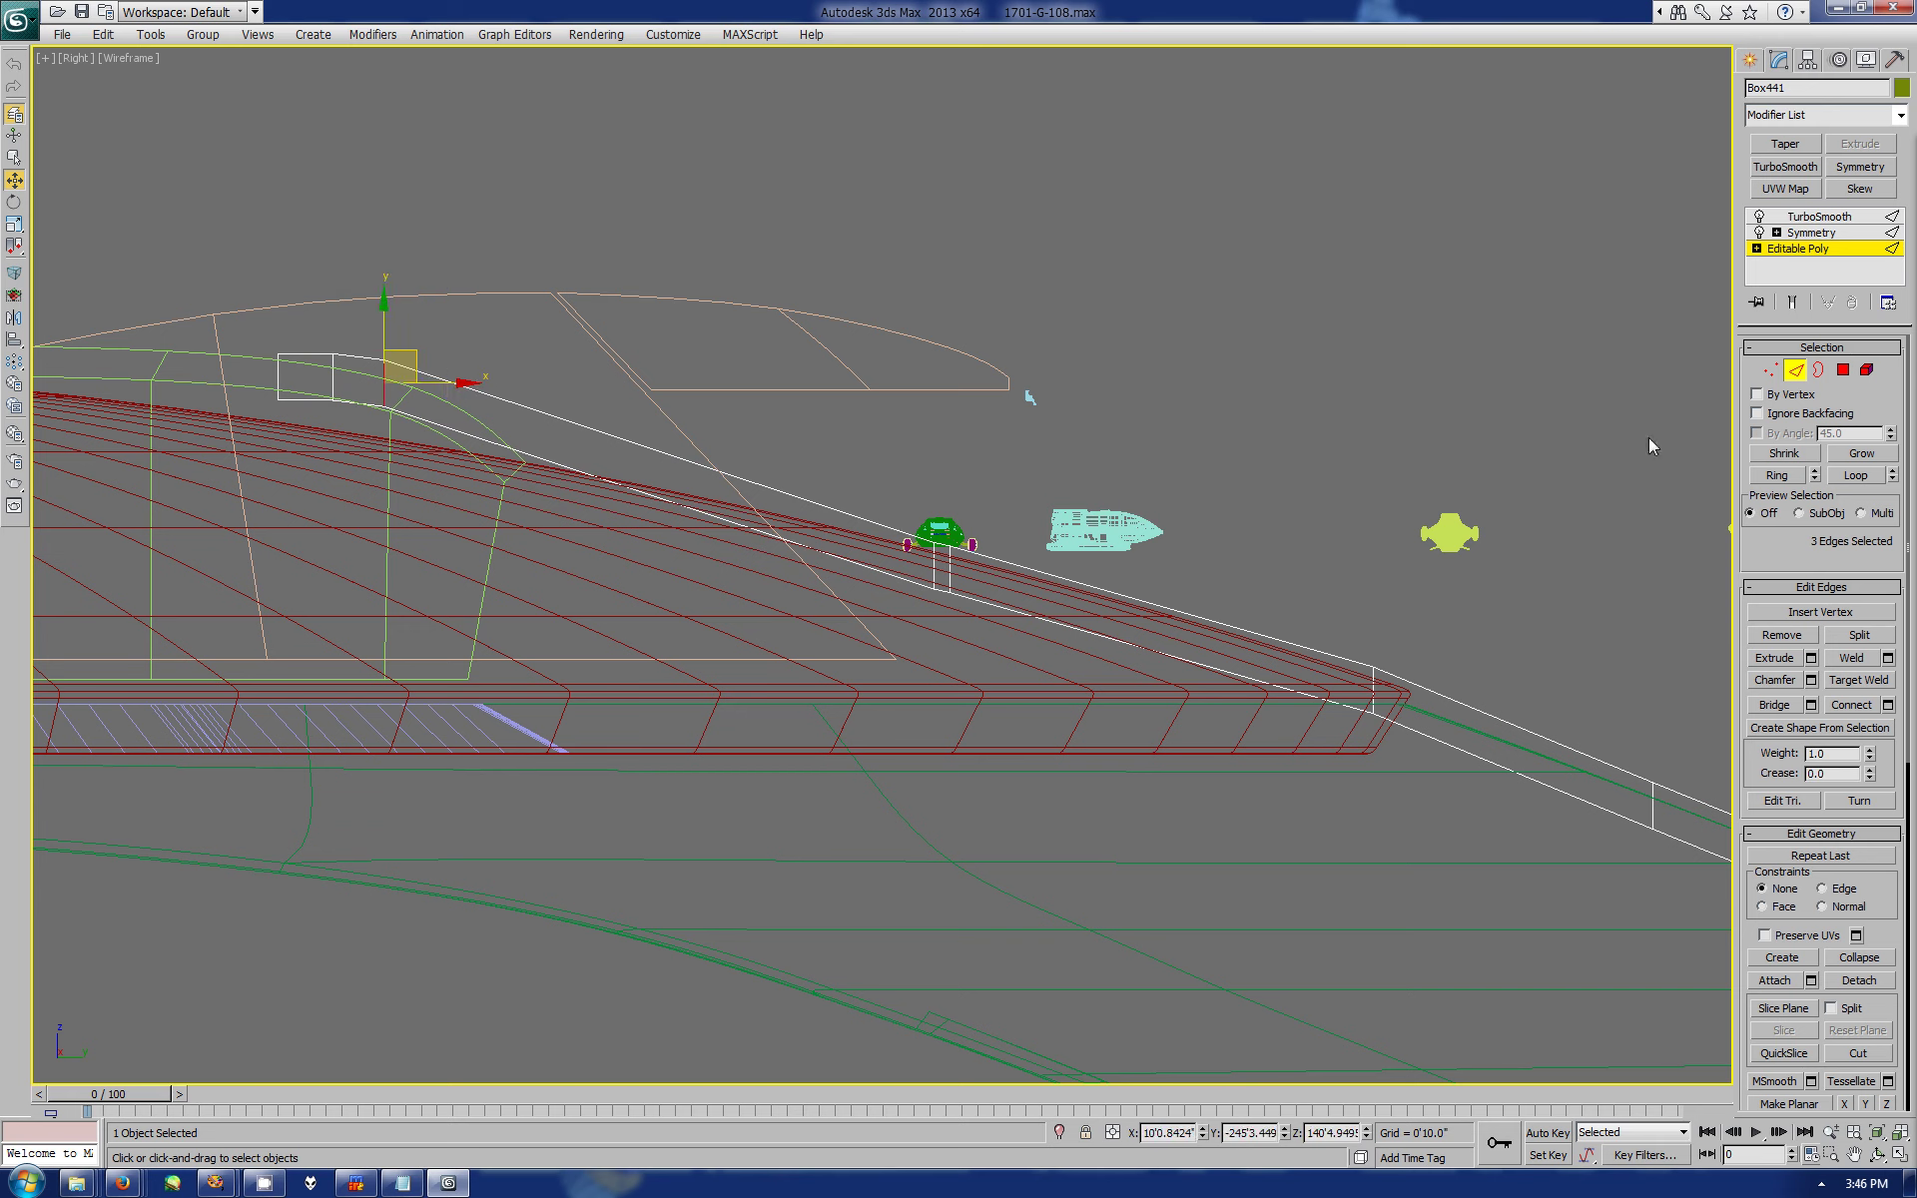
click(1791, 302)
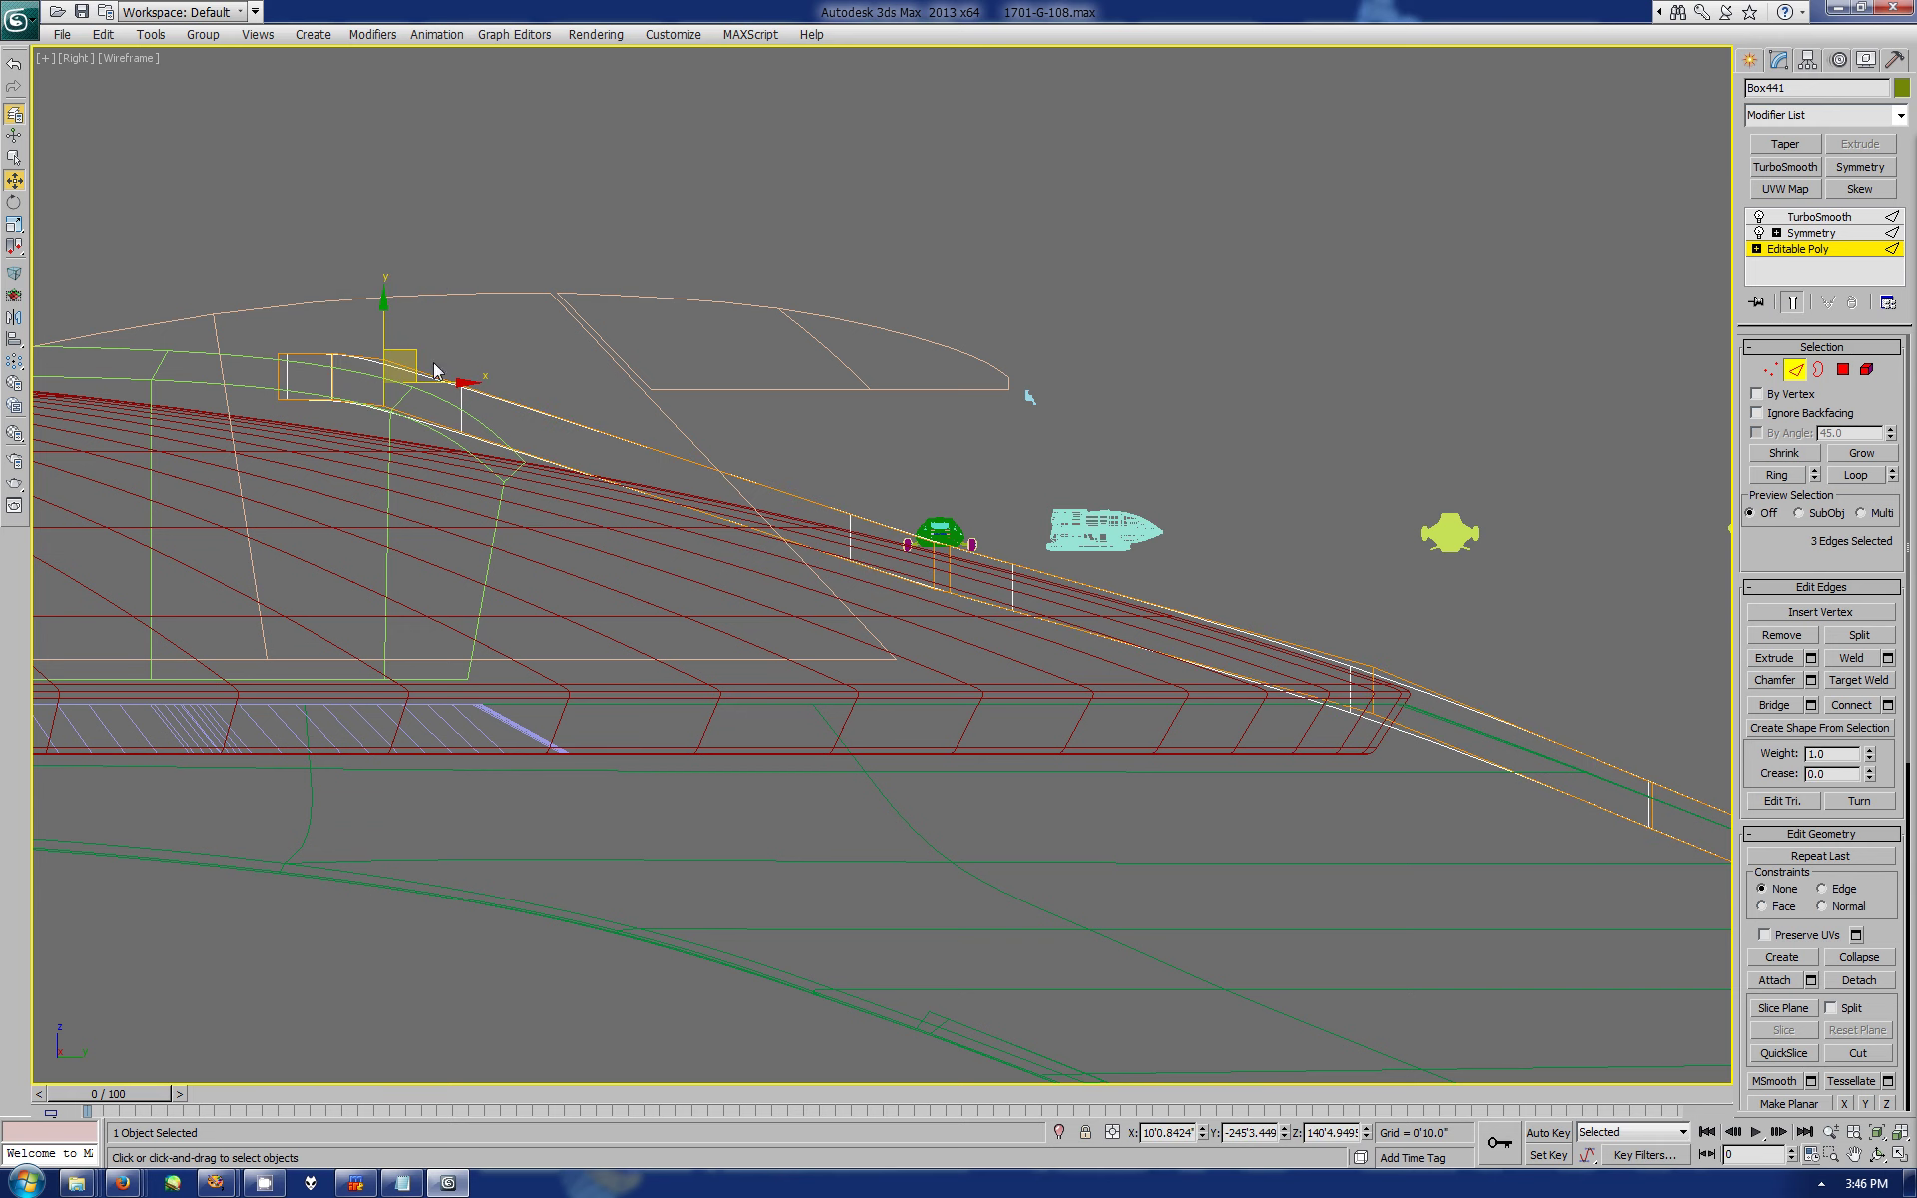
drag(436, 371, 384, 380)
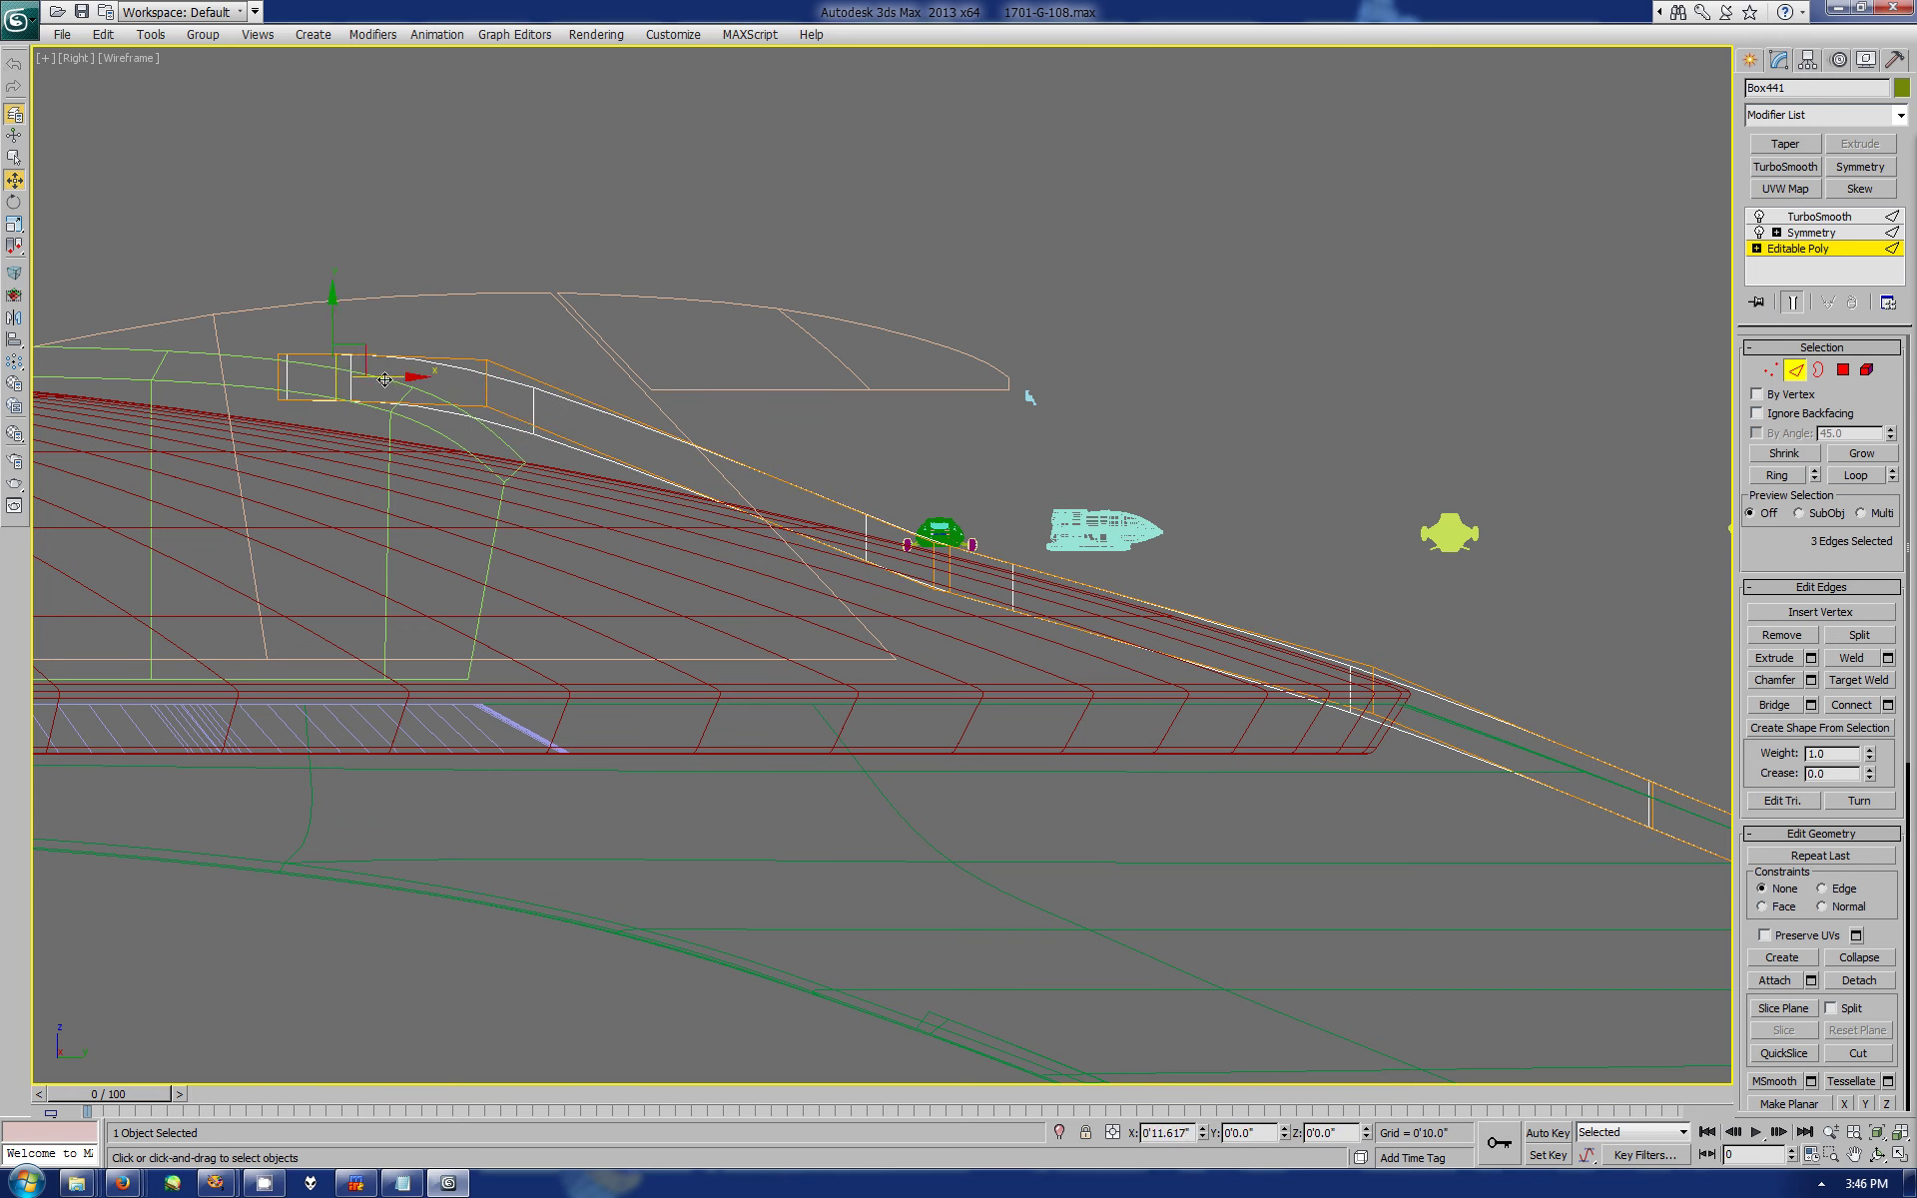
- Orbit close over the saucer and move the strip's end further over it
click(1877, 1155)
click(1899, 1155)
drag(1198, 838, 1170, 847)
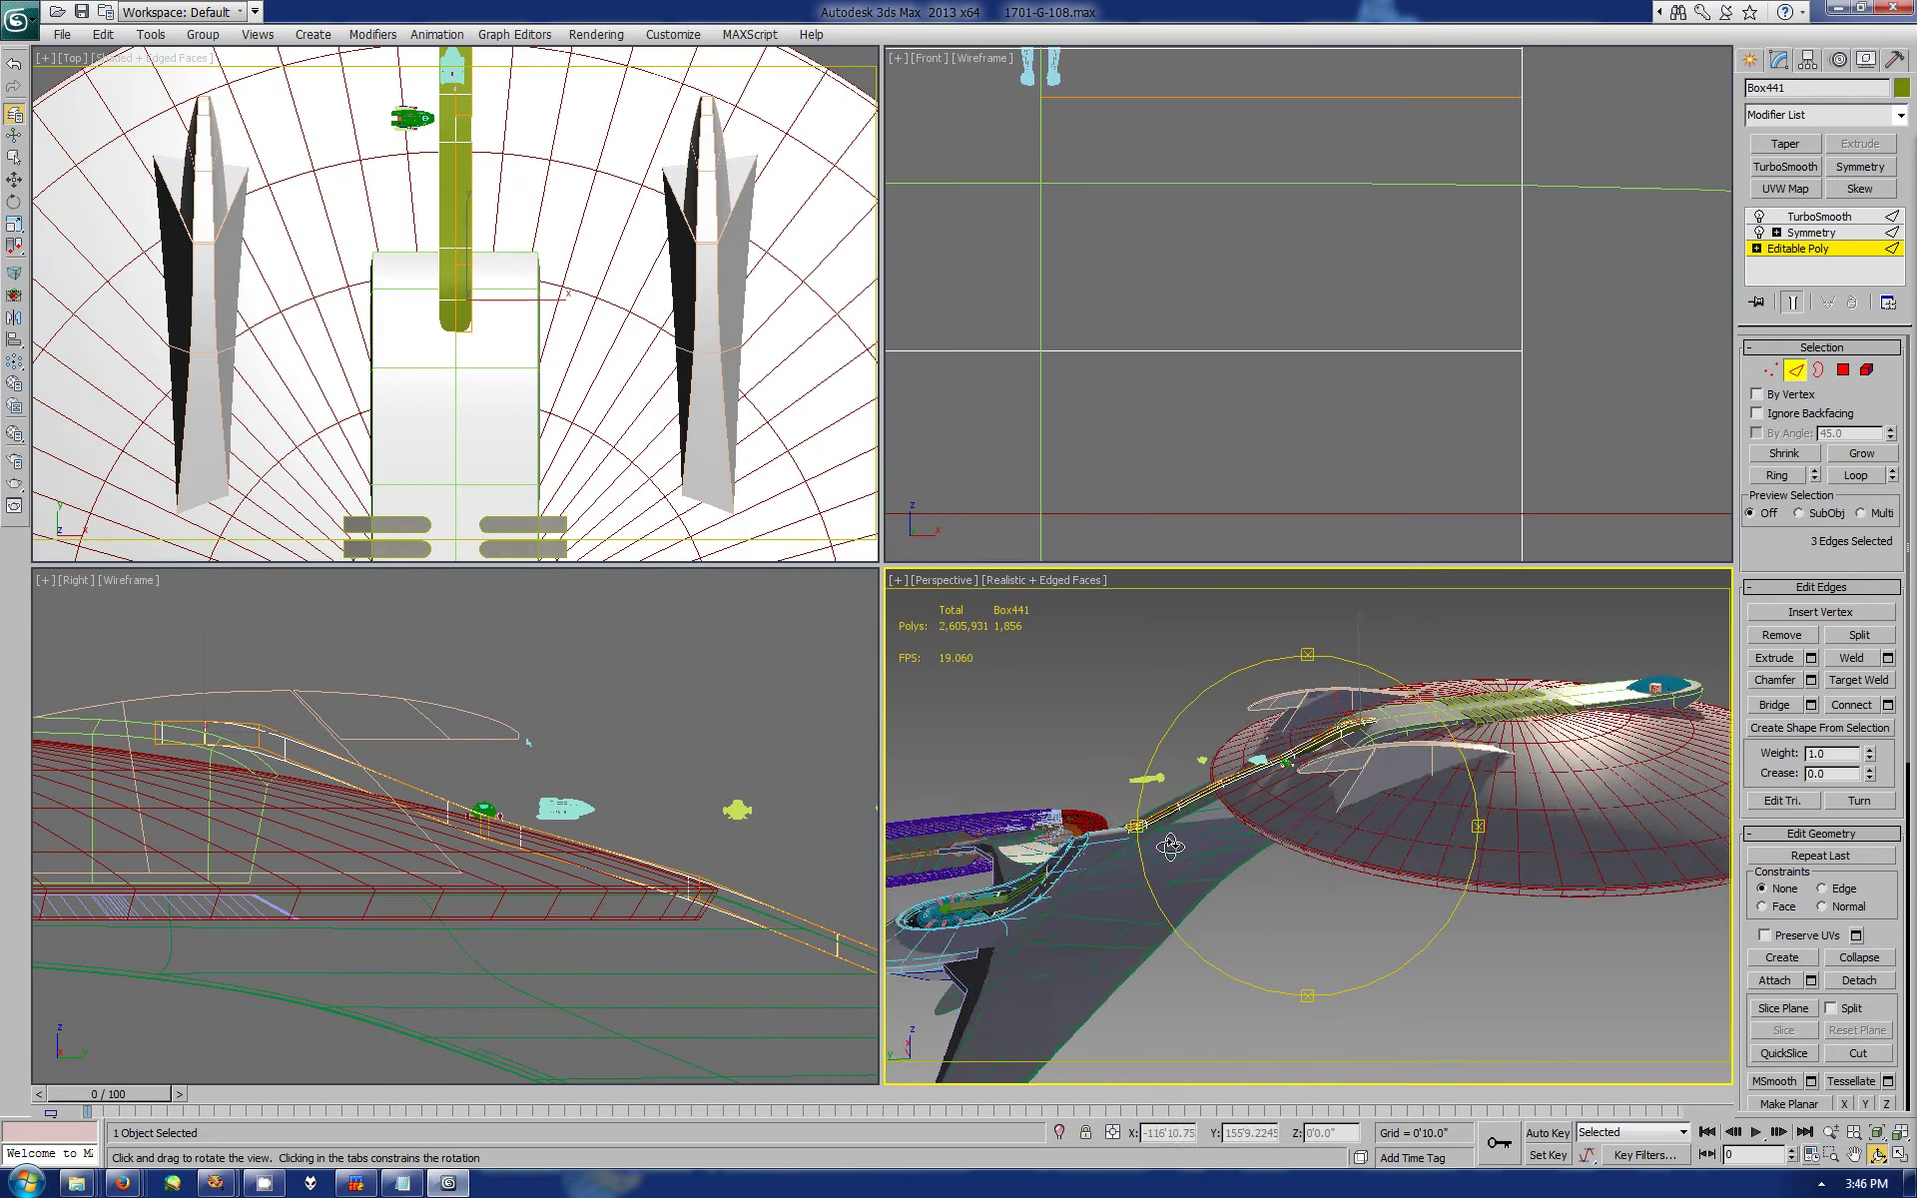
click(1900, 1155)
mouse_move(984, 639)
mouse_down()
mouse_move(1011, 571)
mouse_move(999, 540)
mouse_up()
key(w)
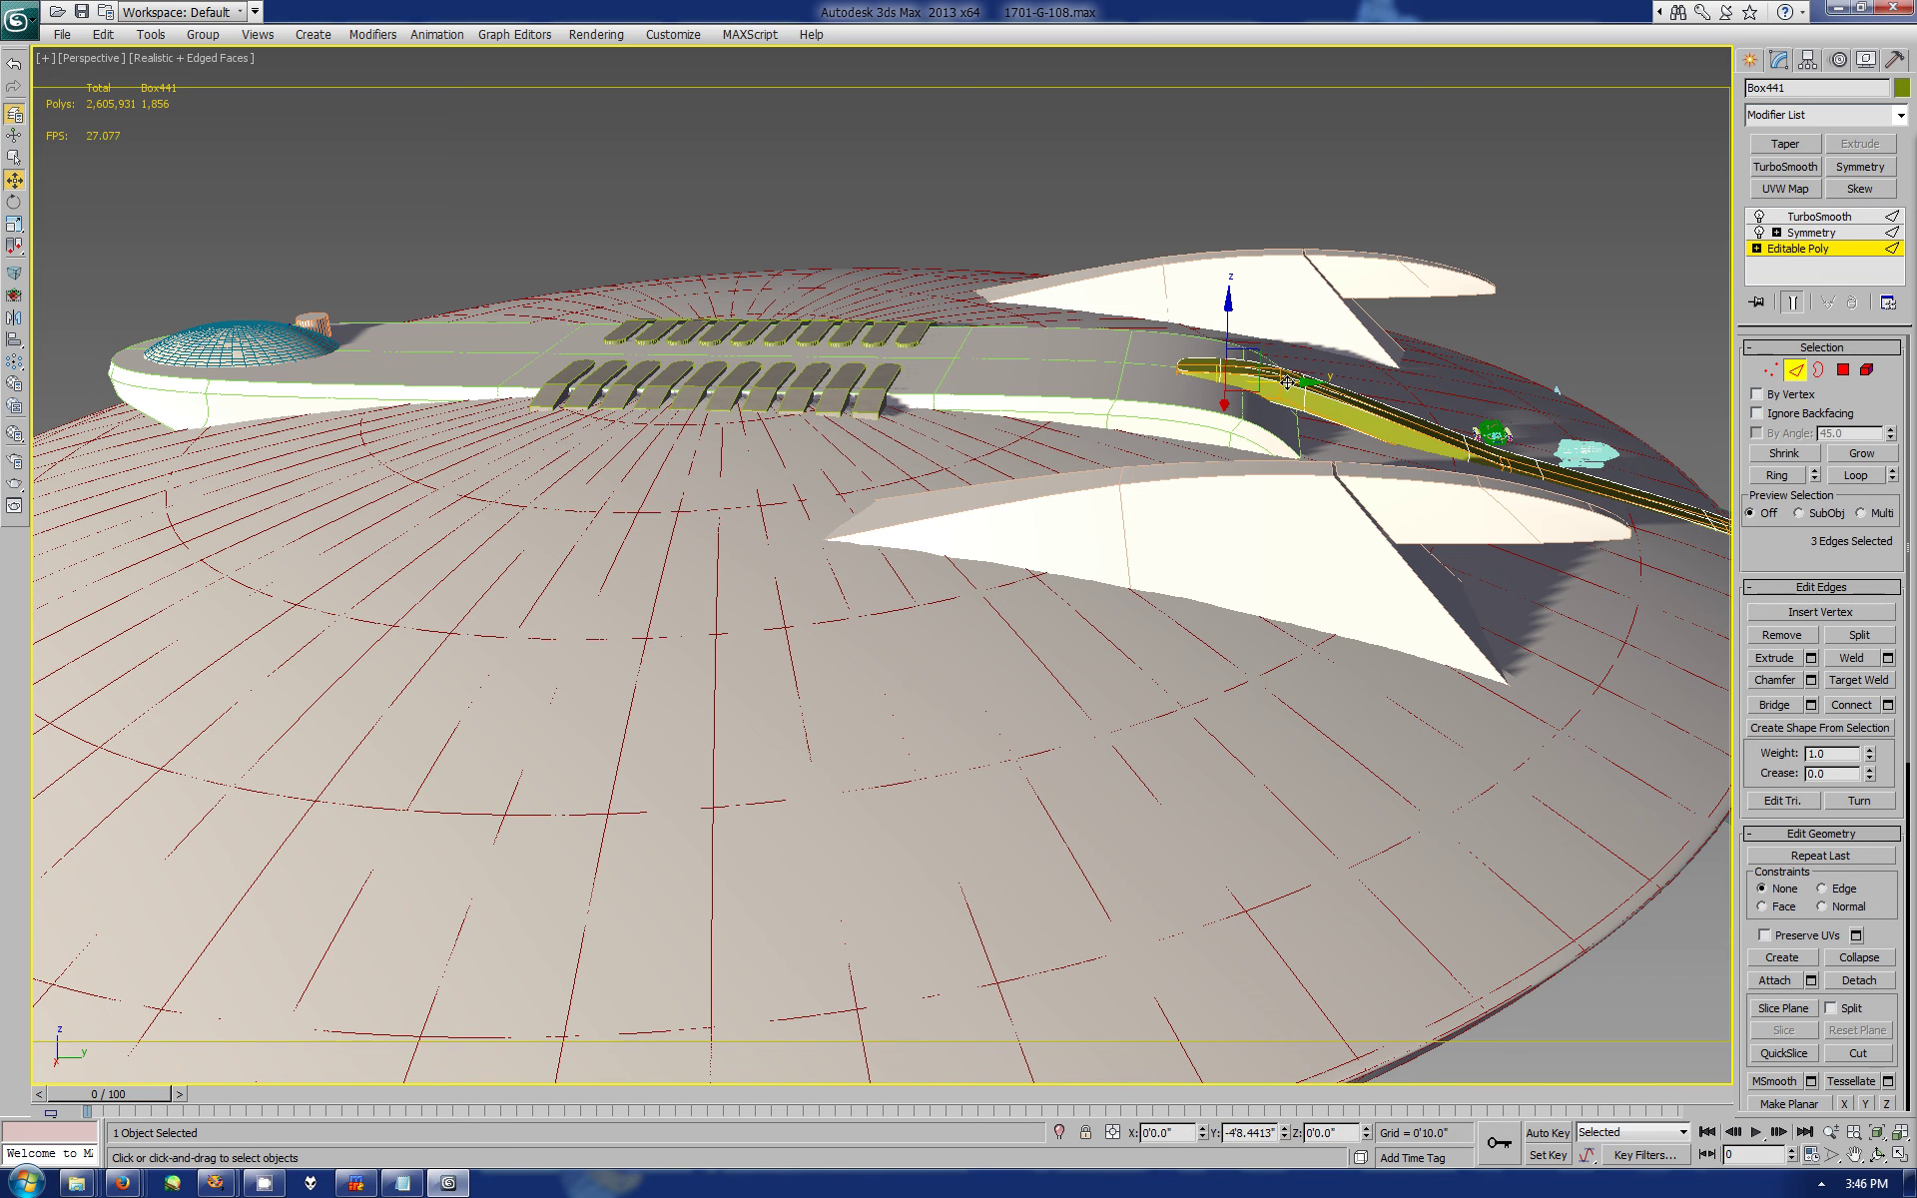
mouse_move(1287, 383)
mouse_down()
mouse_move(1218, 369)
mouse_move(1273, 384)
mouse_up()
click(1896, 1155)
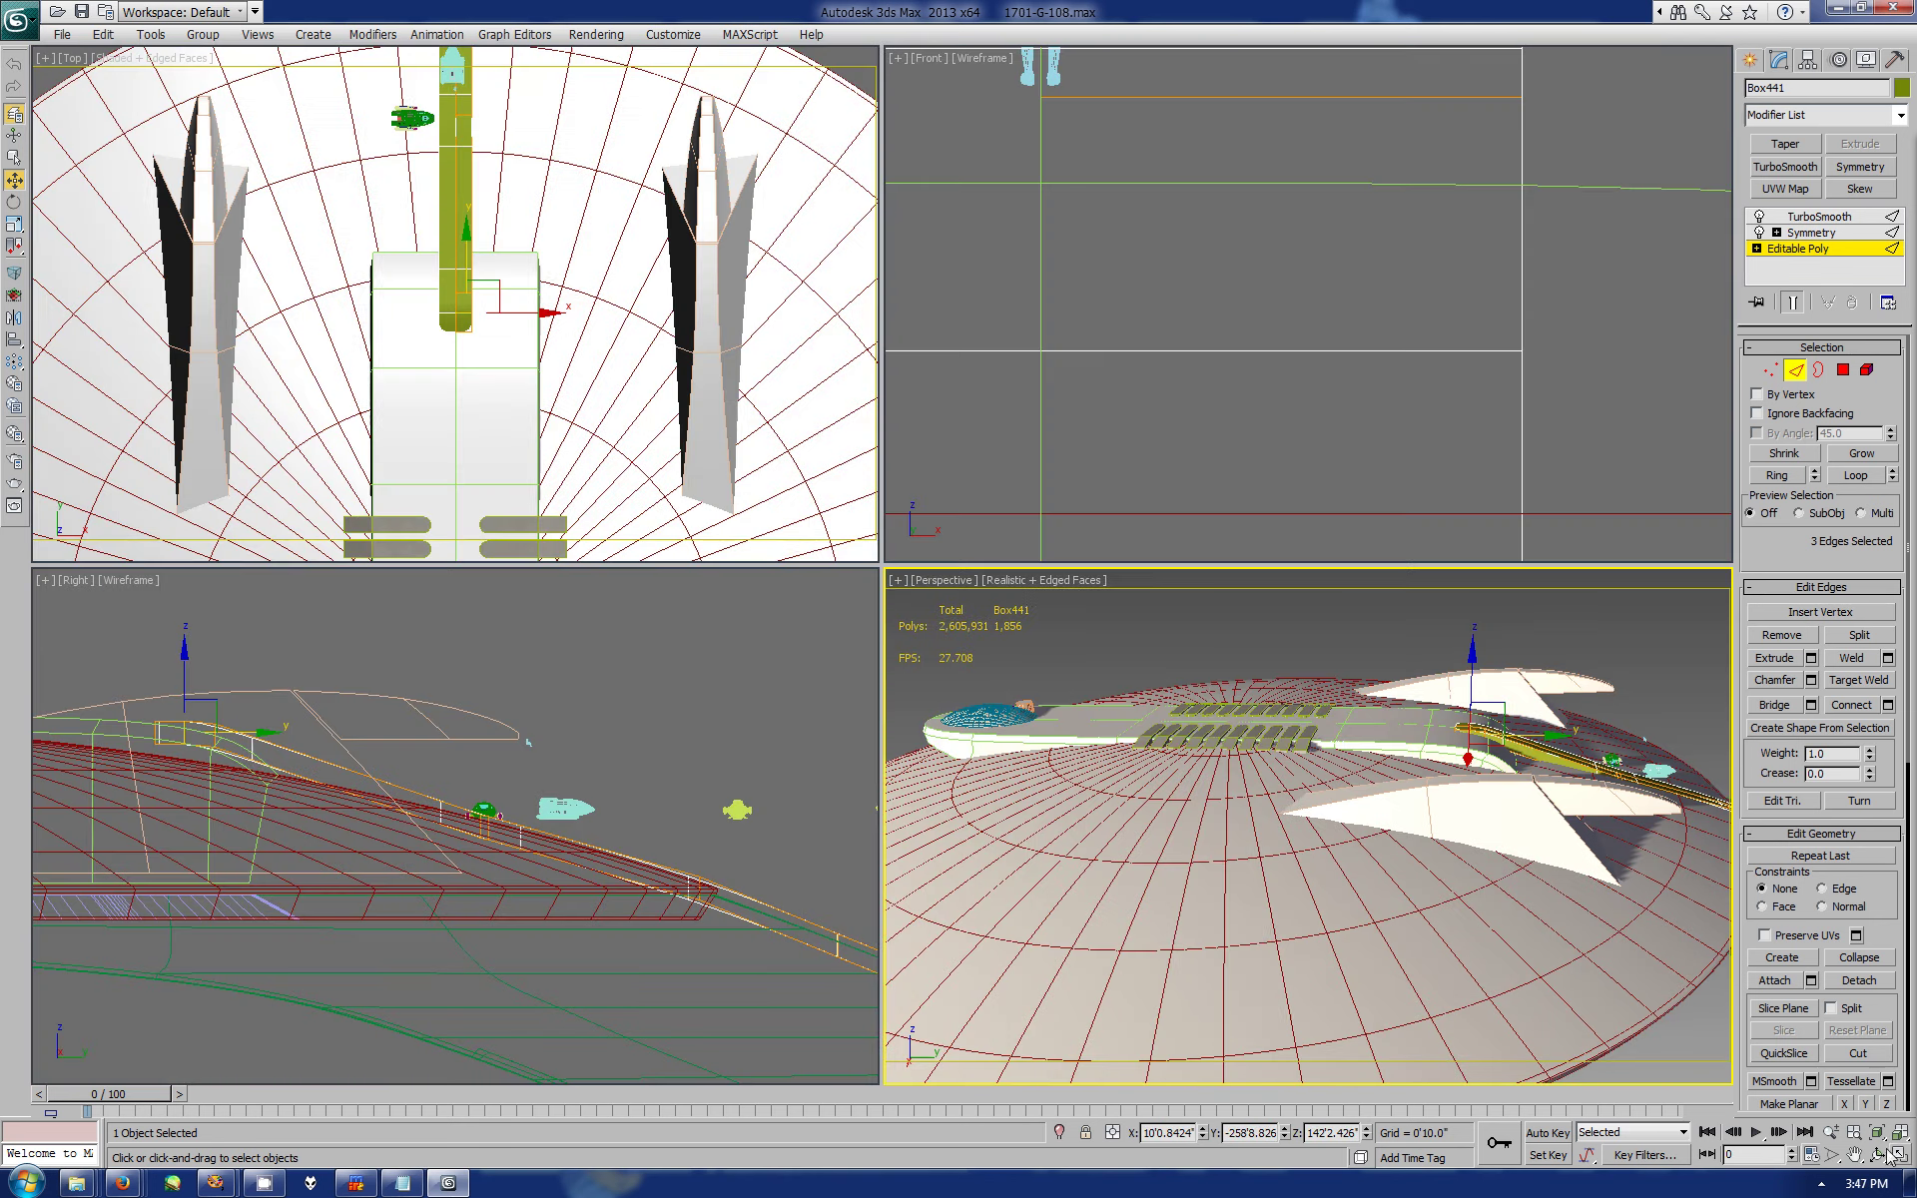
- Nudge the strip's vertices in the side view, undoing unwanted moves
key(1)
drag(265, 735, 229, 714)
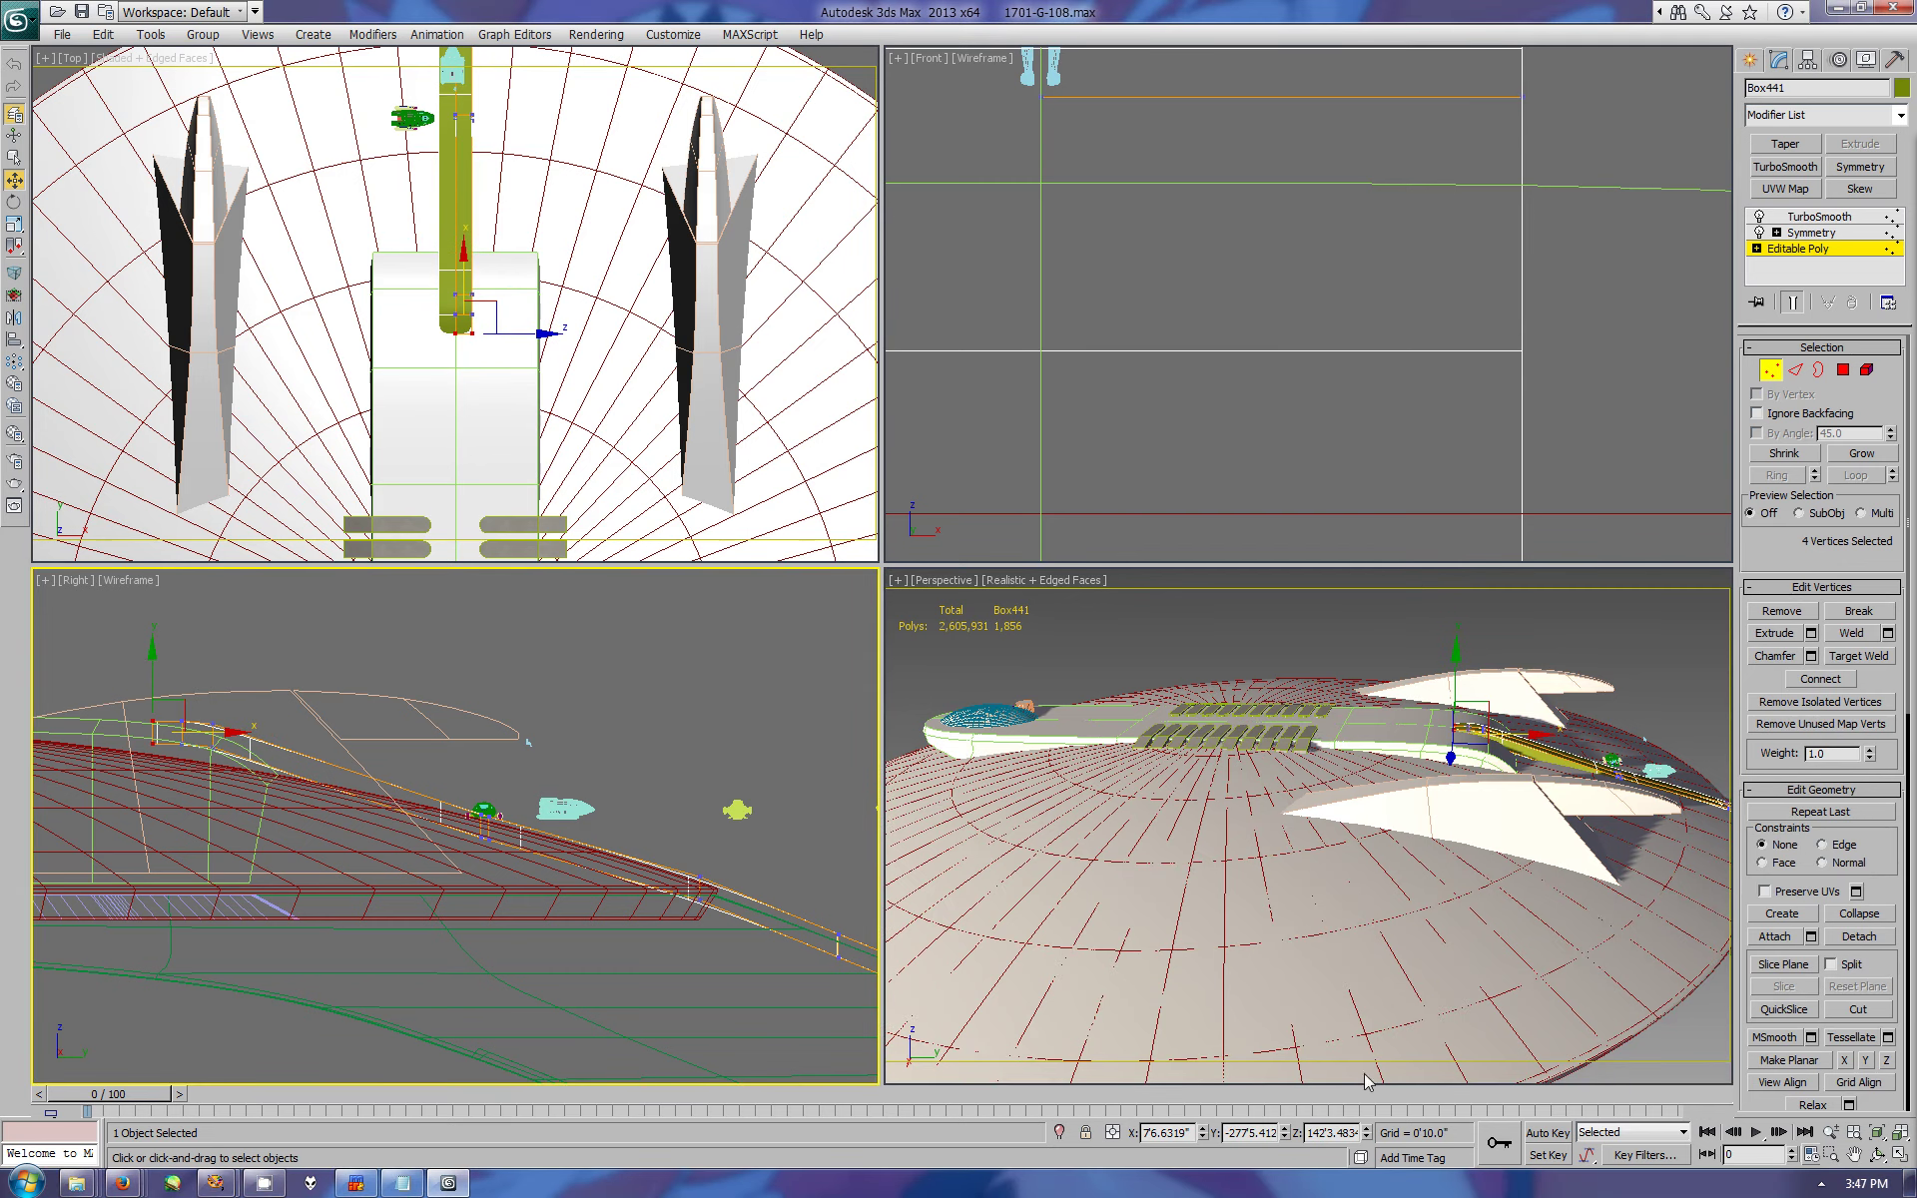
click(1870, 1153)
key(ctrl+z)
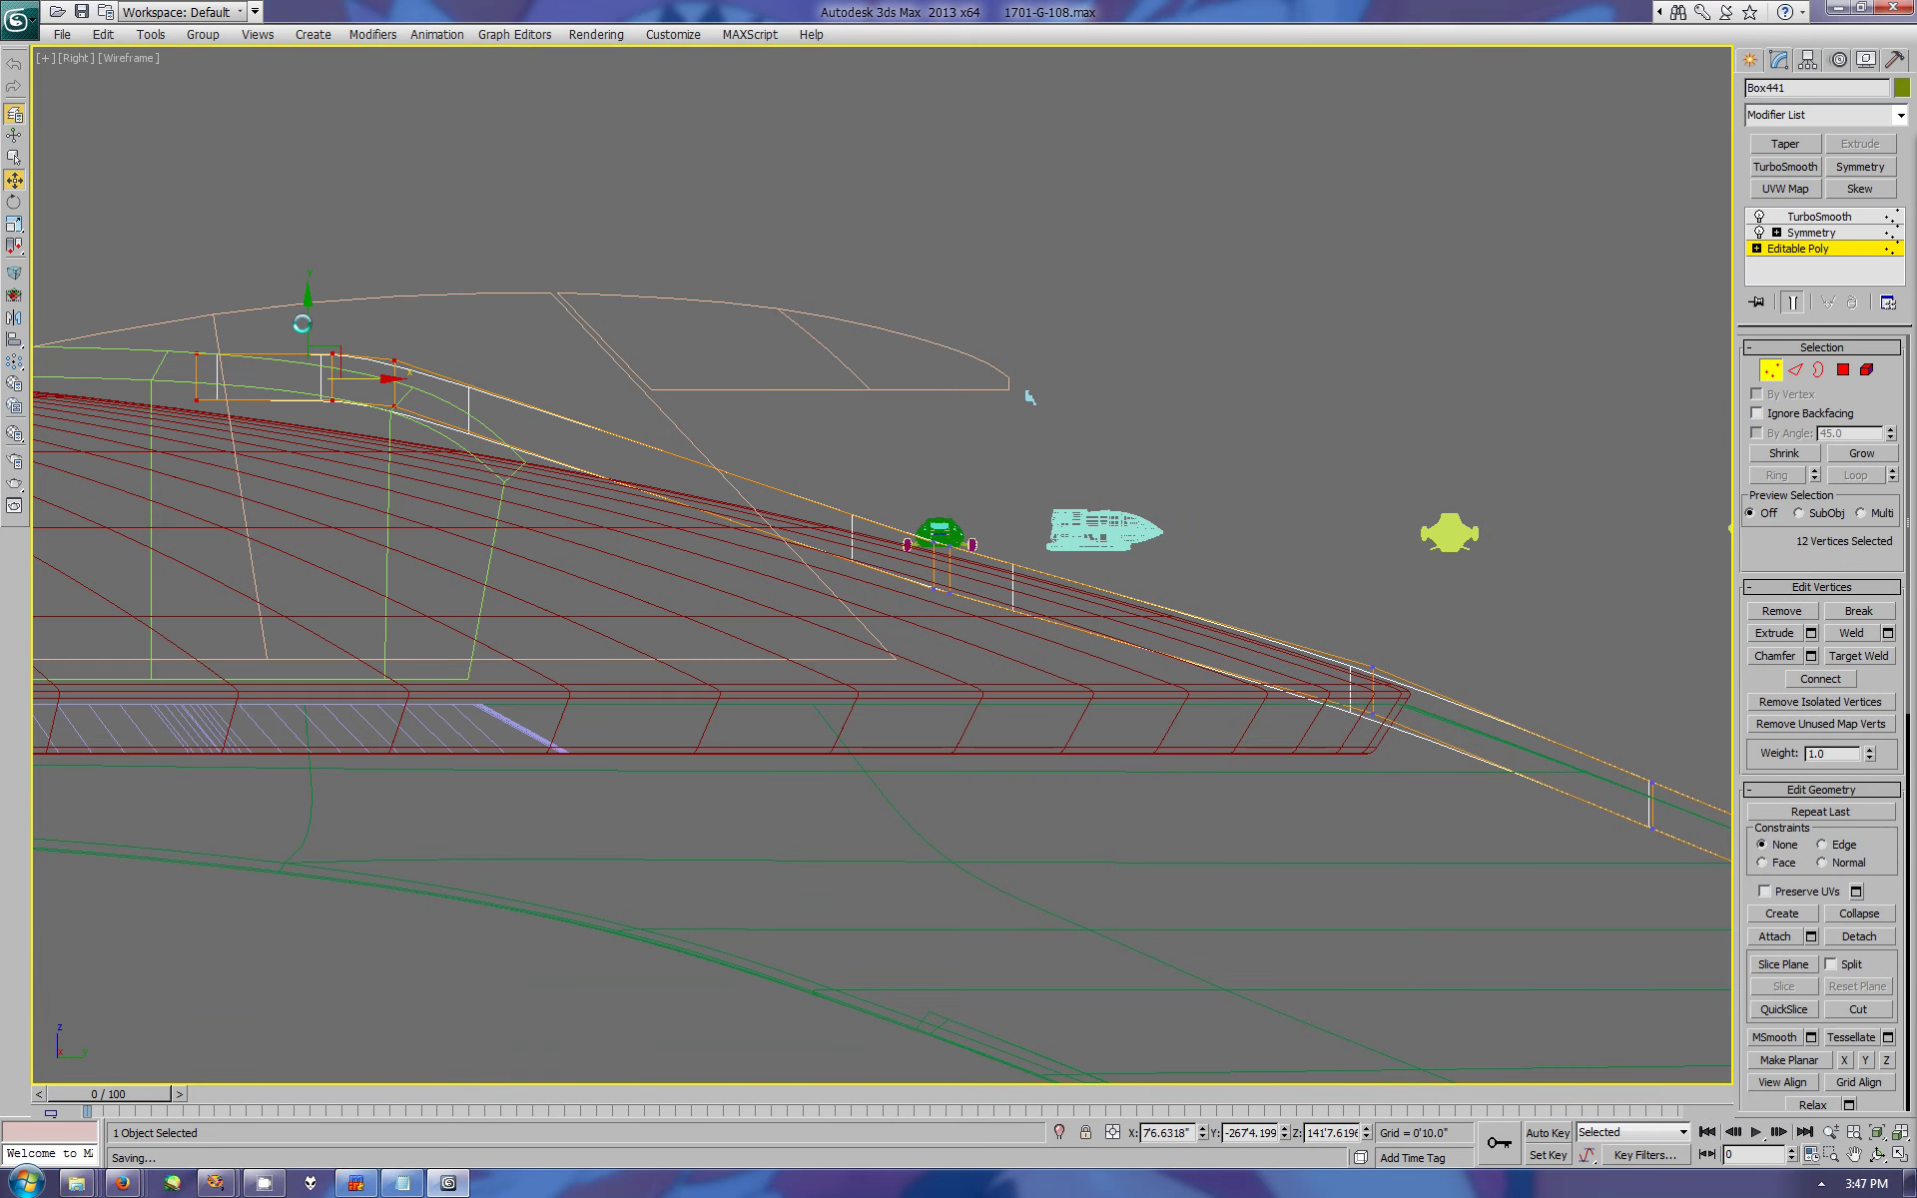
key(ctrl+z)
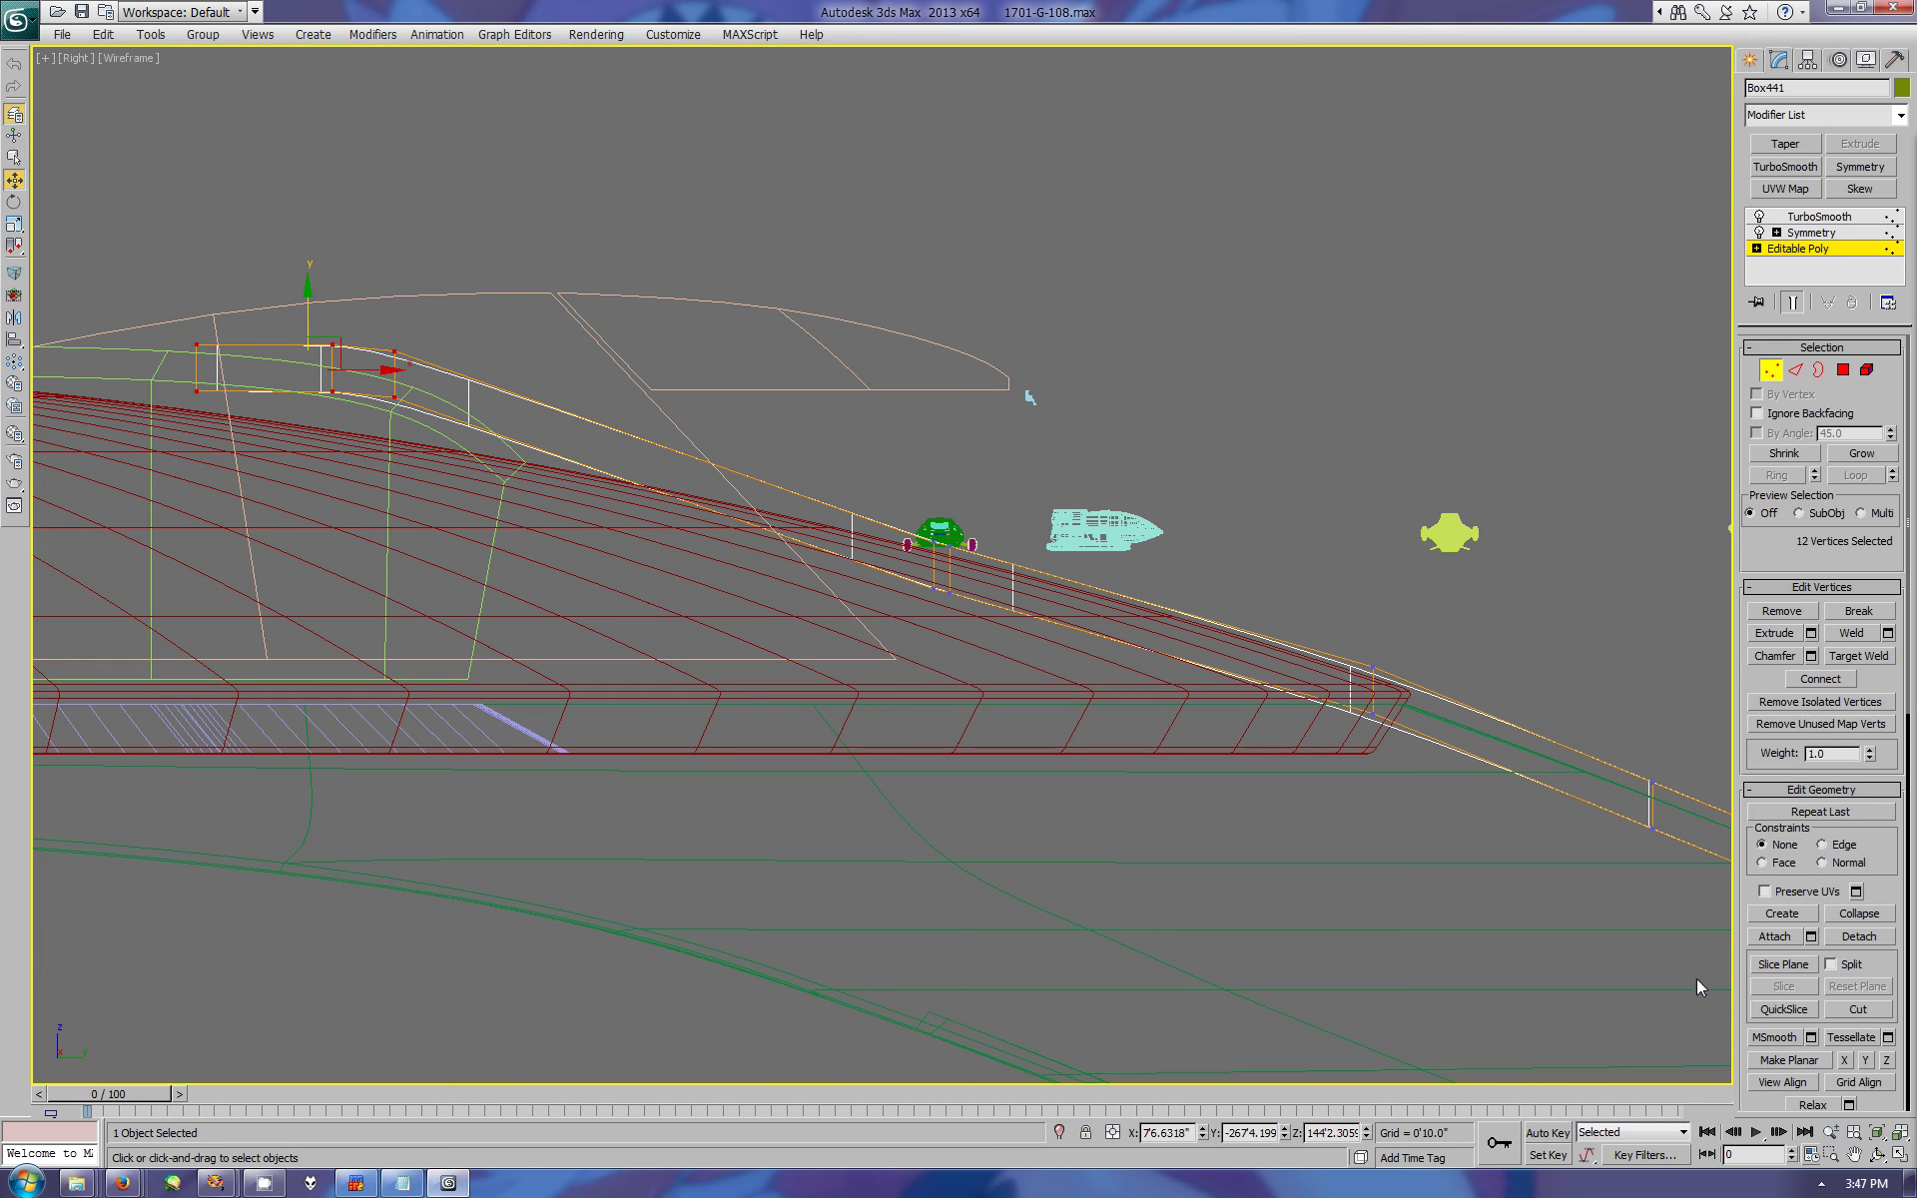
click(1853, 1155)
drag(294, 501, 786, 549)
- Move the front middle vertex column forward and pull the left column back
key(w)
drag(865, 378, 902, 457)
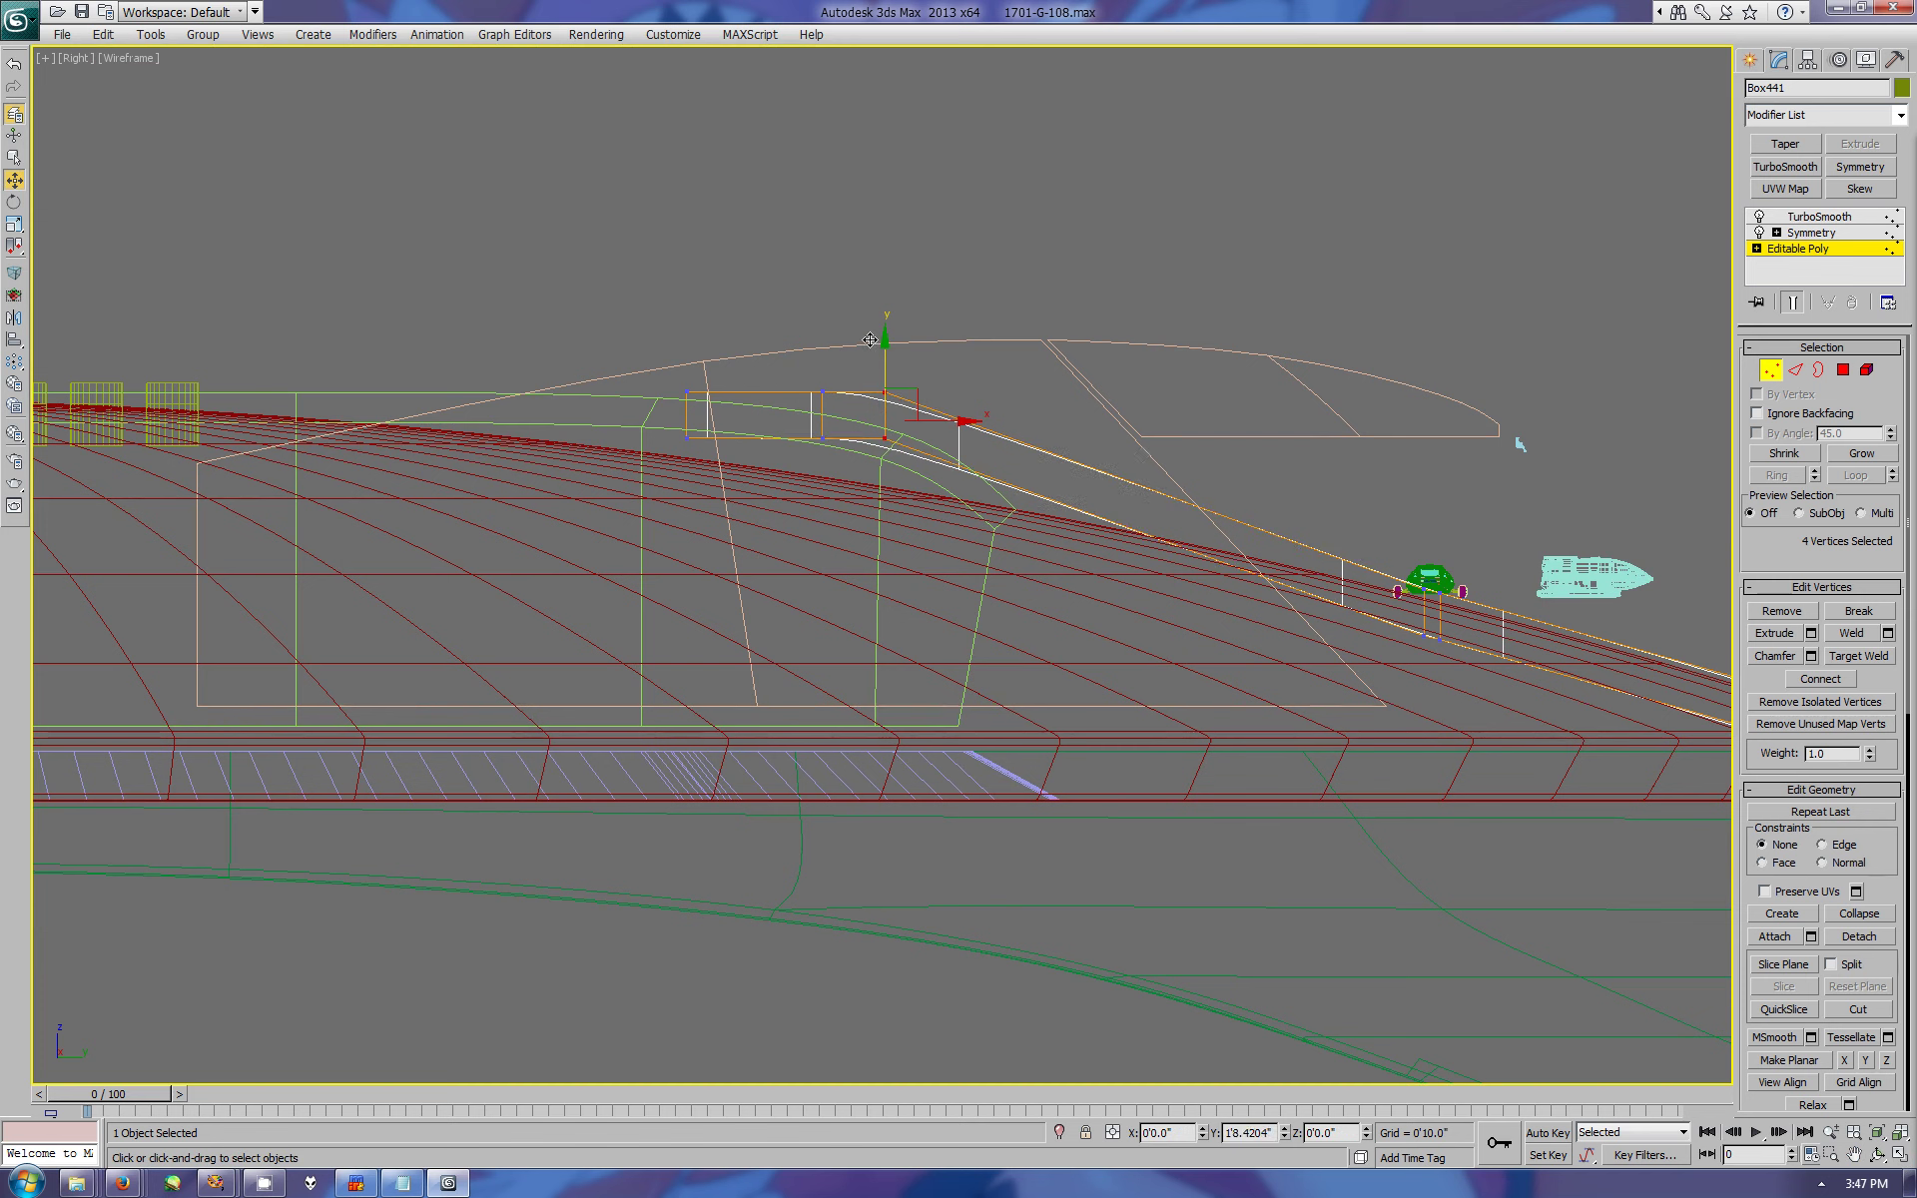
drag(774, 336, 829, 499)
drag(822, 414, 856, 414)
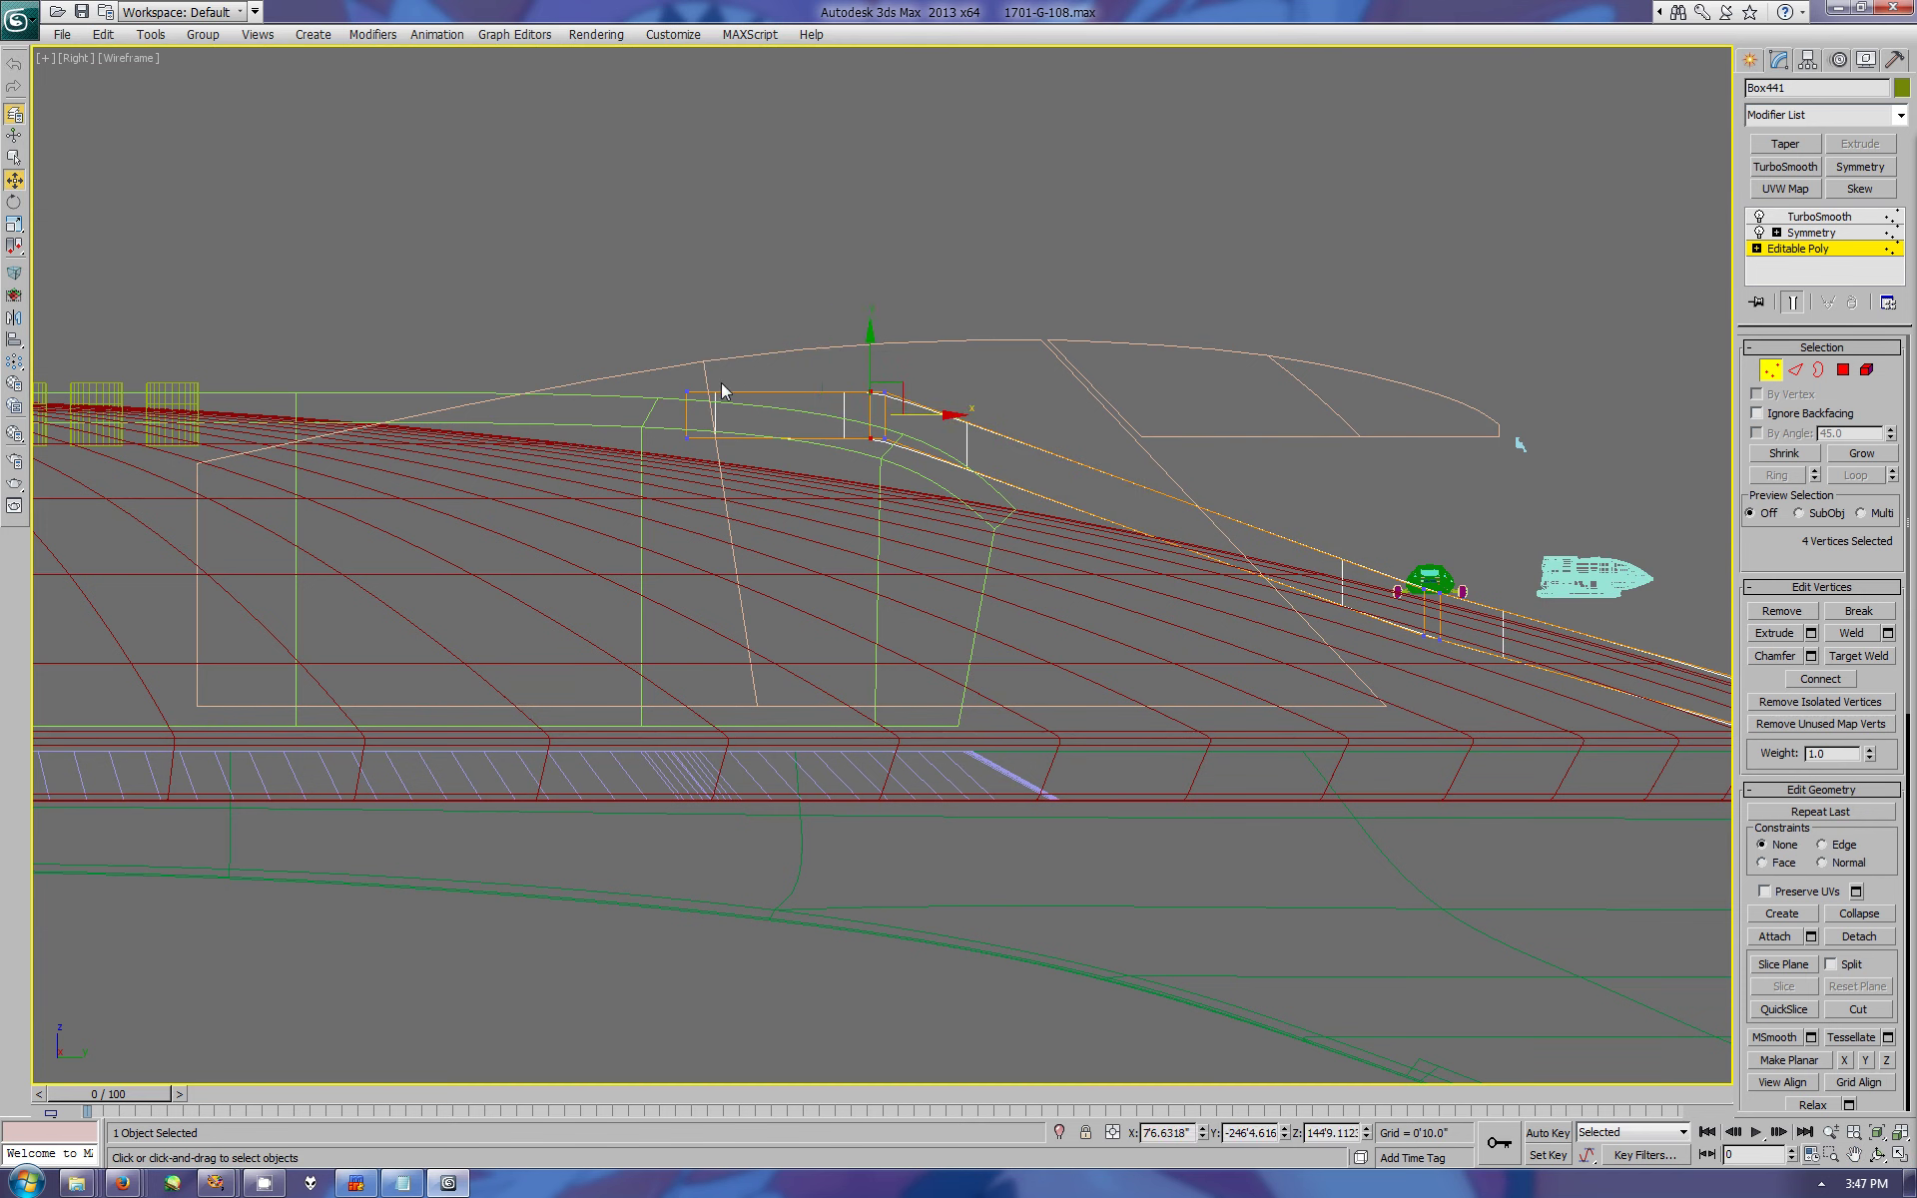
mouse_move(669, 380)
mouse_down()
mouse_move(733, 412)
mouse_move(676, 412)
mouse_move(898, 459)
mouse_up()
drag(781, 432, 781, 450)
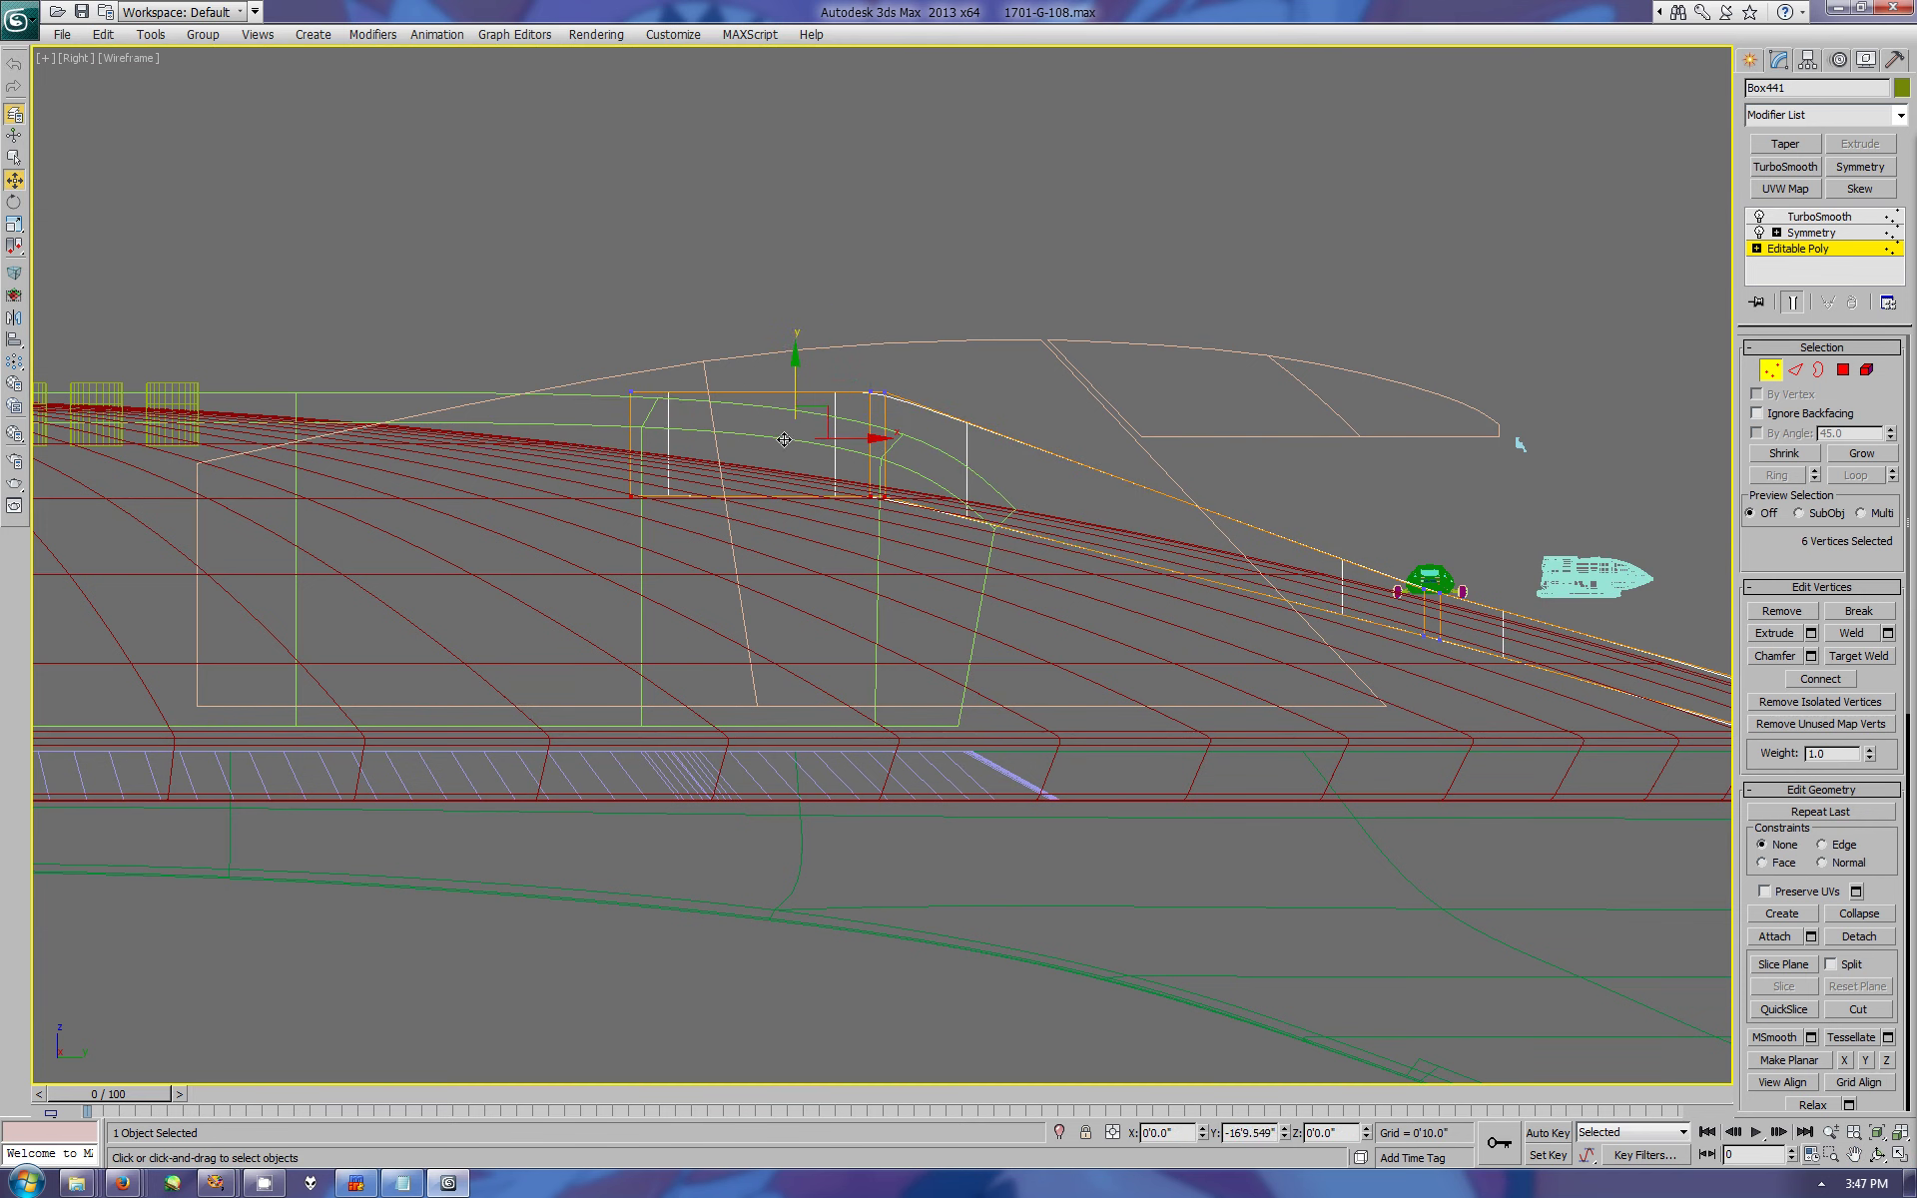
- Connect another edge loop near the strip tip and select the tip's four vertices
key(2)
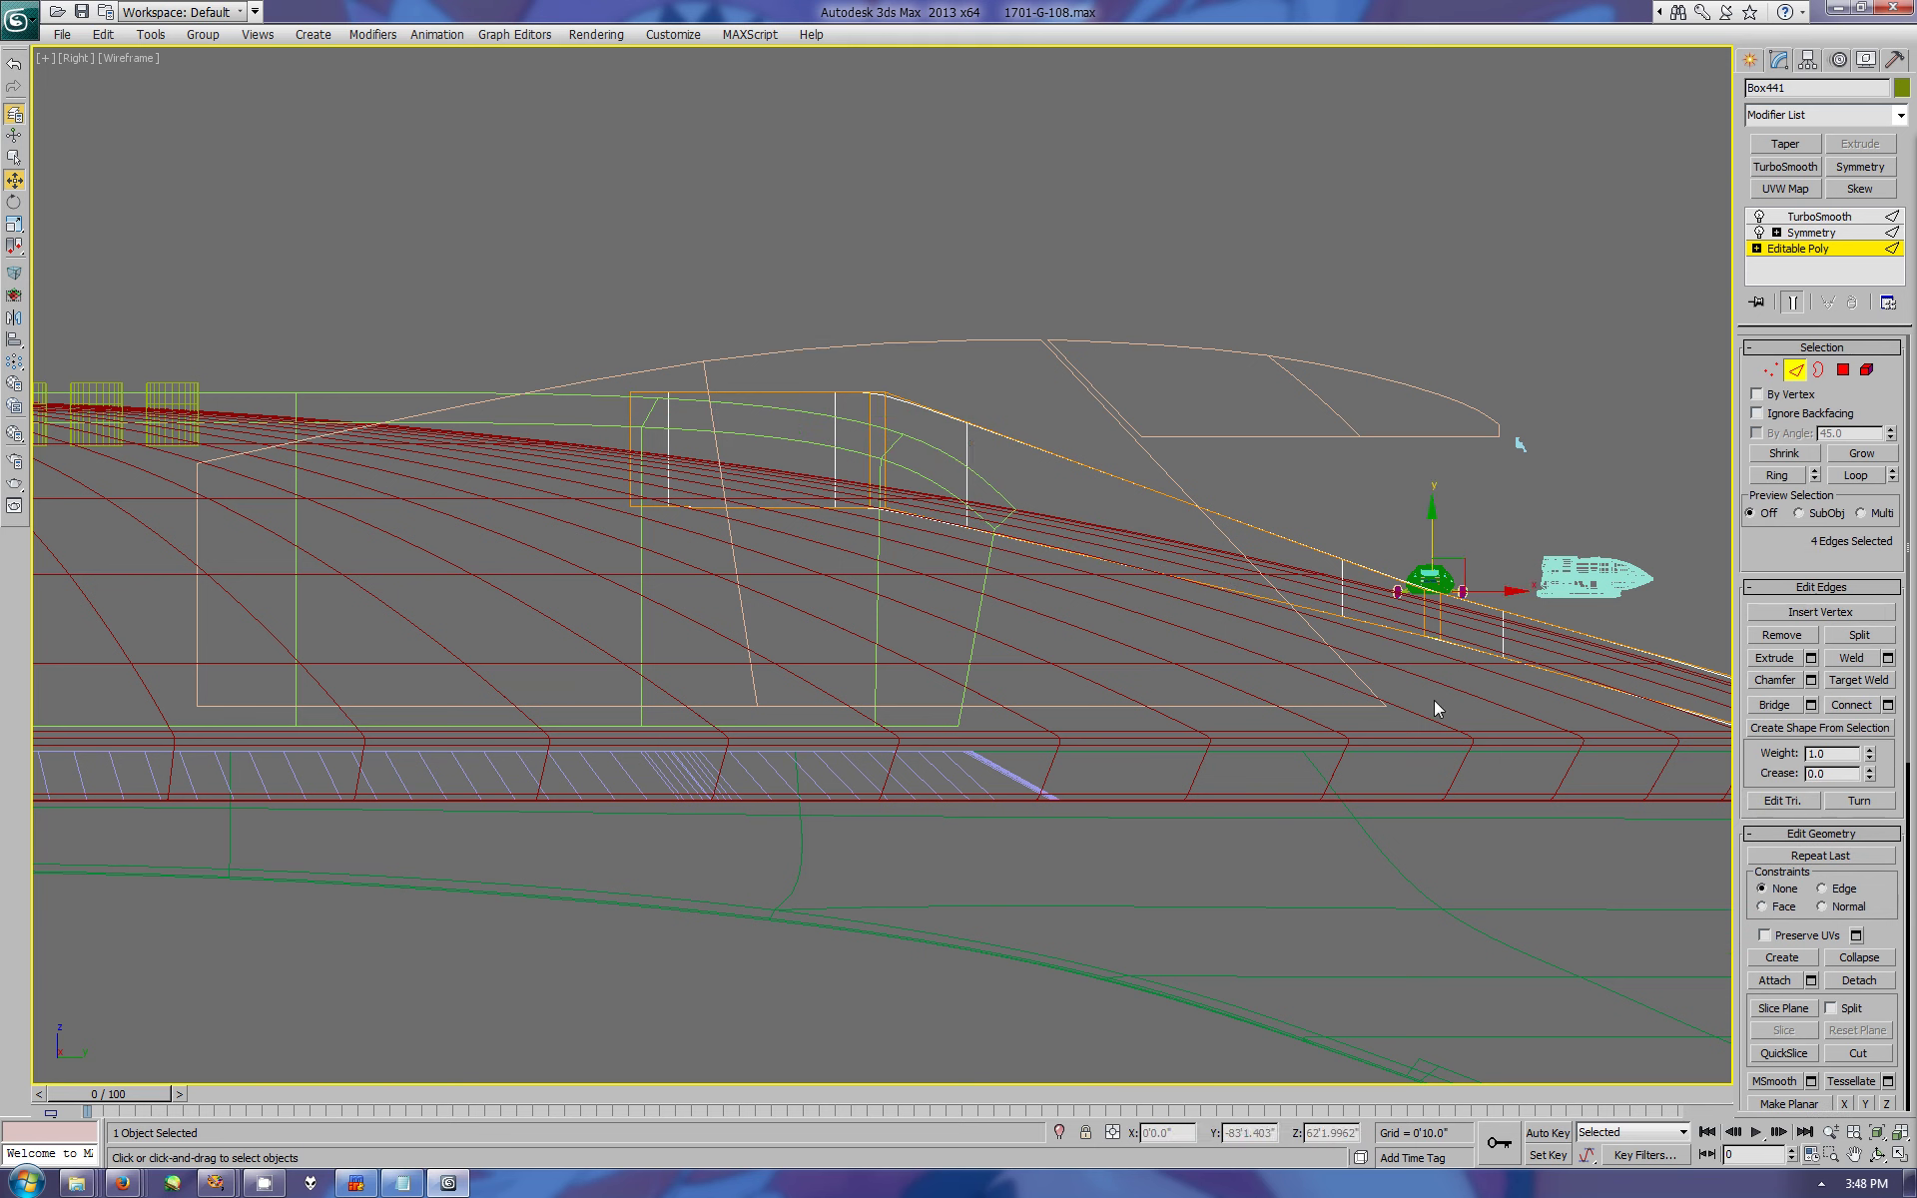
click(1458, 619)
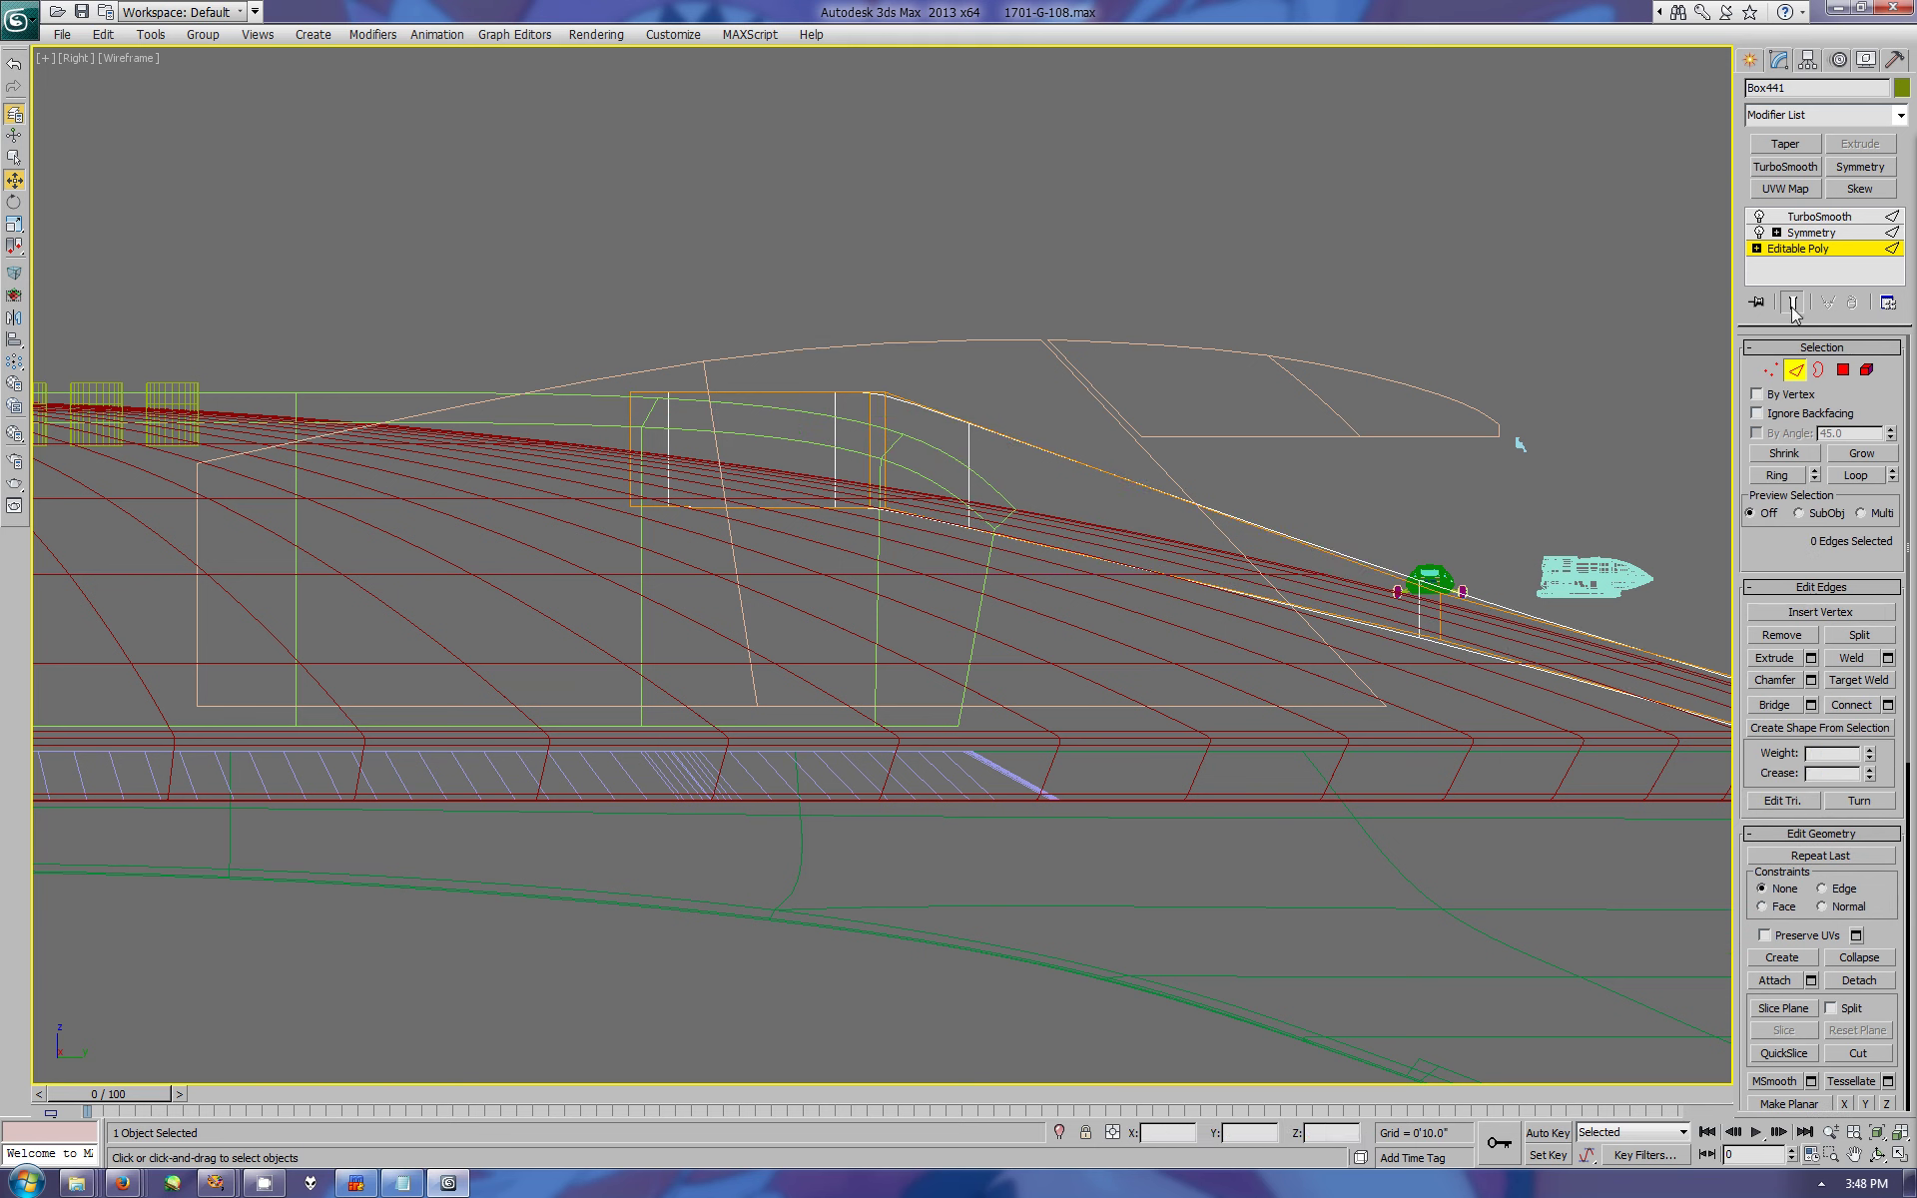
key(ctrl+z)
click(1887, 705)
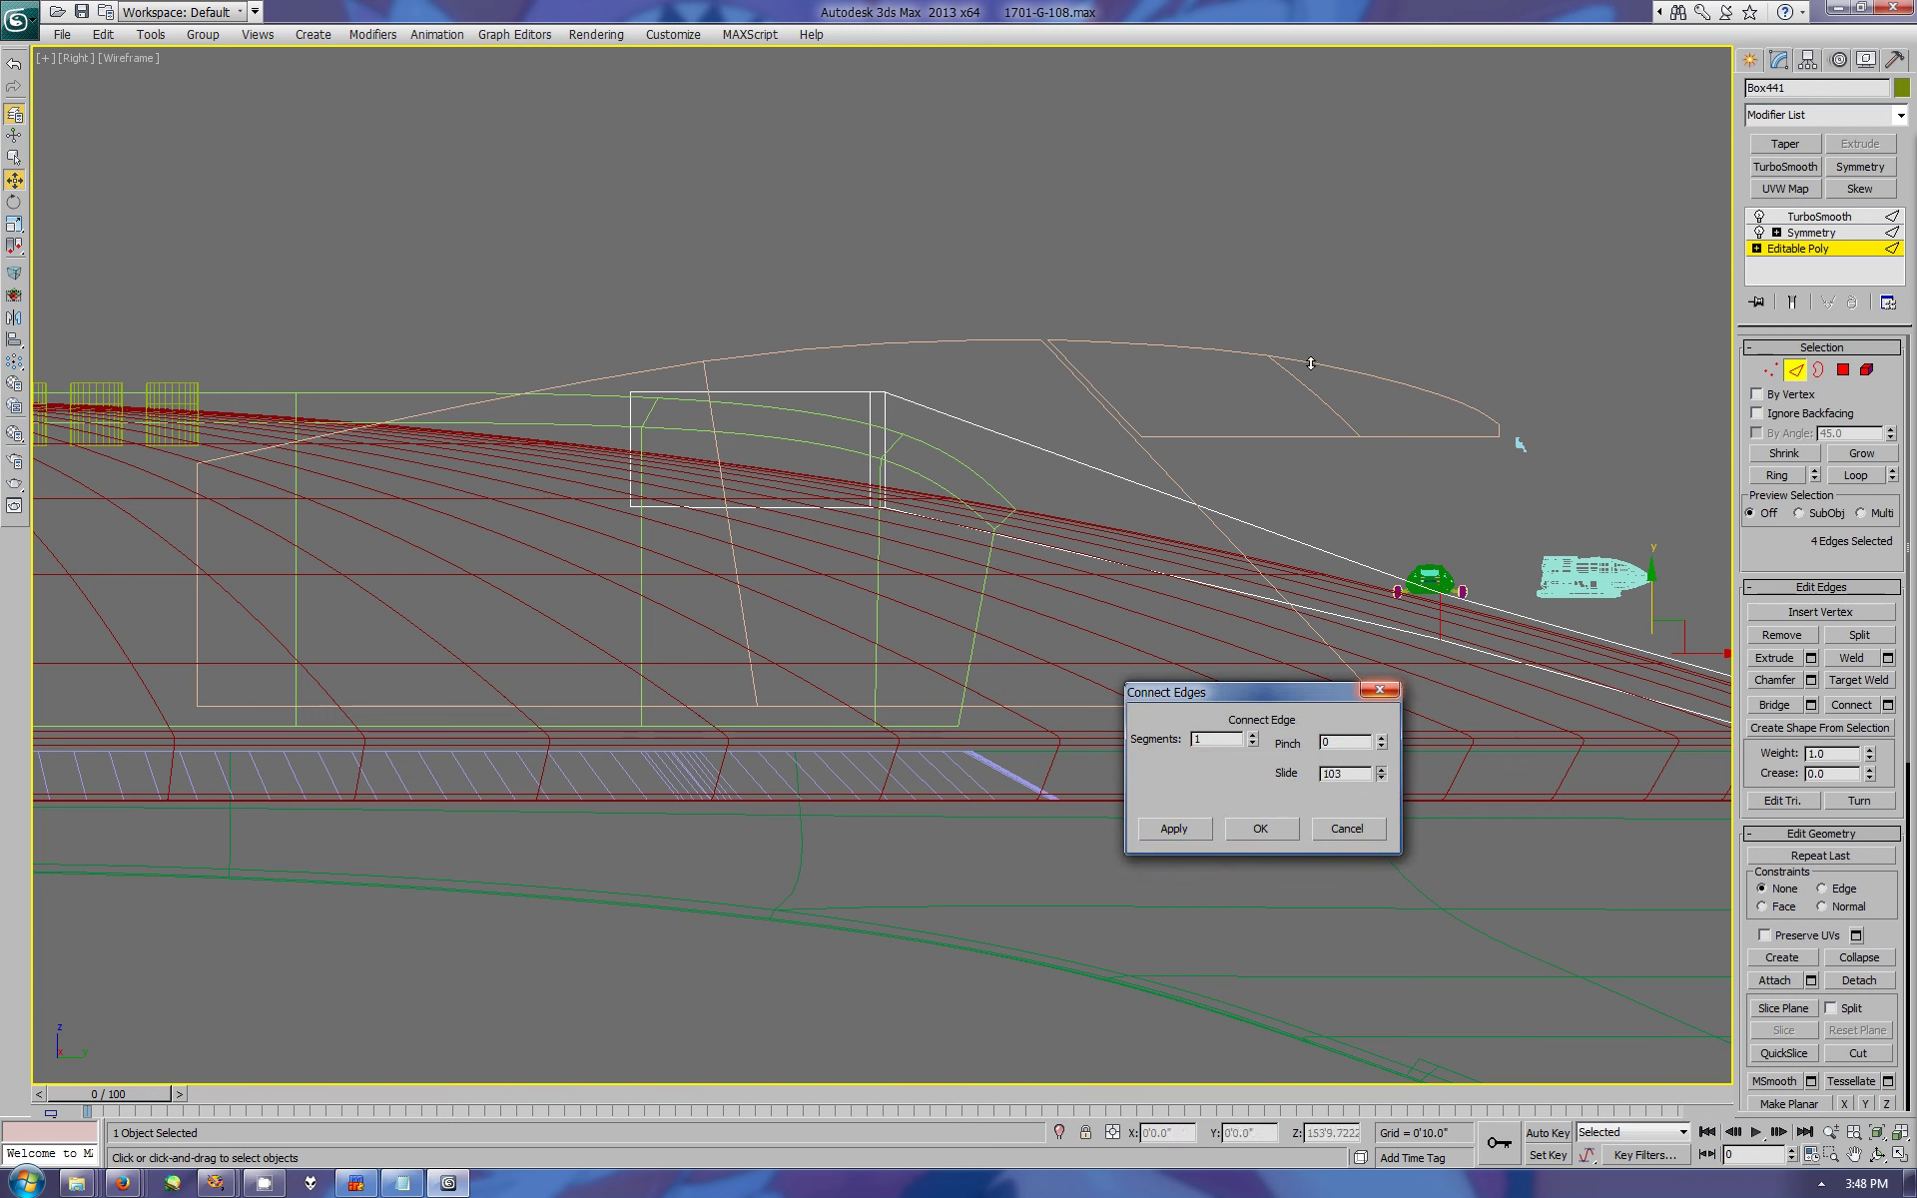
click(1280, 824)
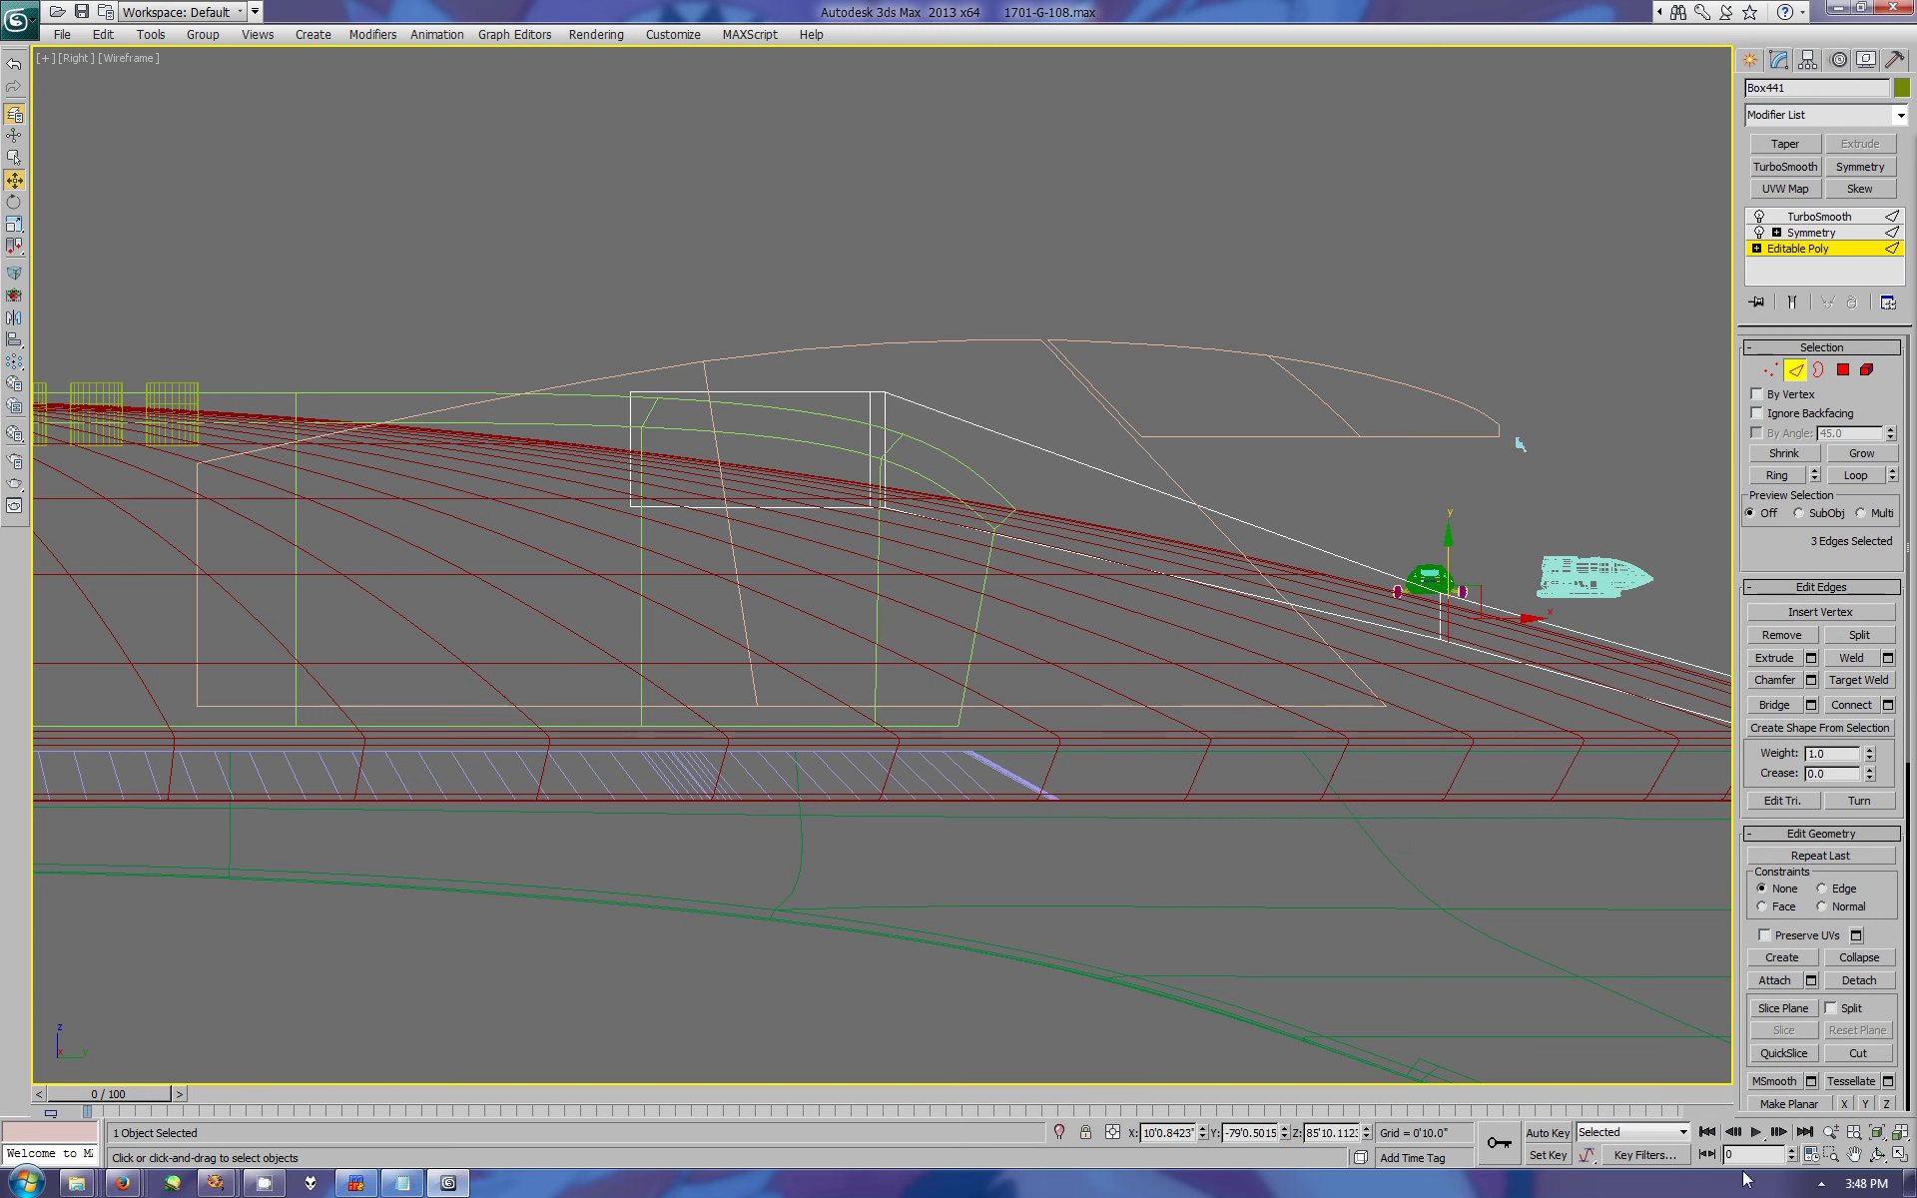
mouse_move(1360, 708)
middle_down()
mouse_move(997, 612)
mouse_move(930, 629)
middle_up()
key(1)
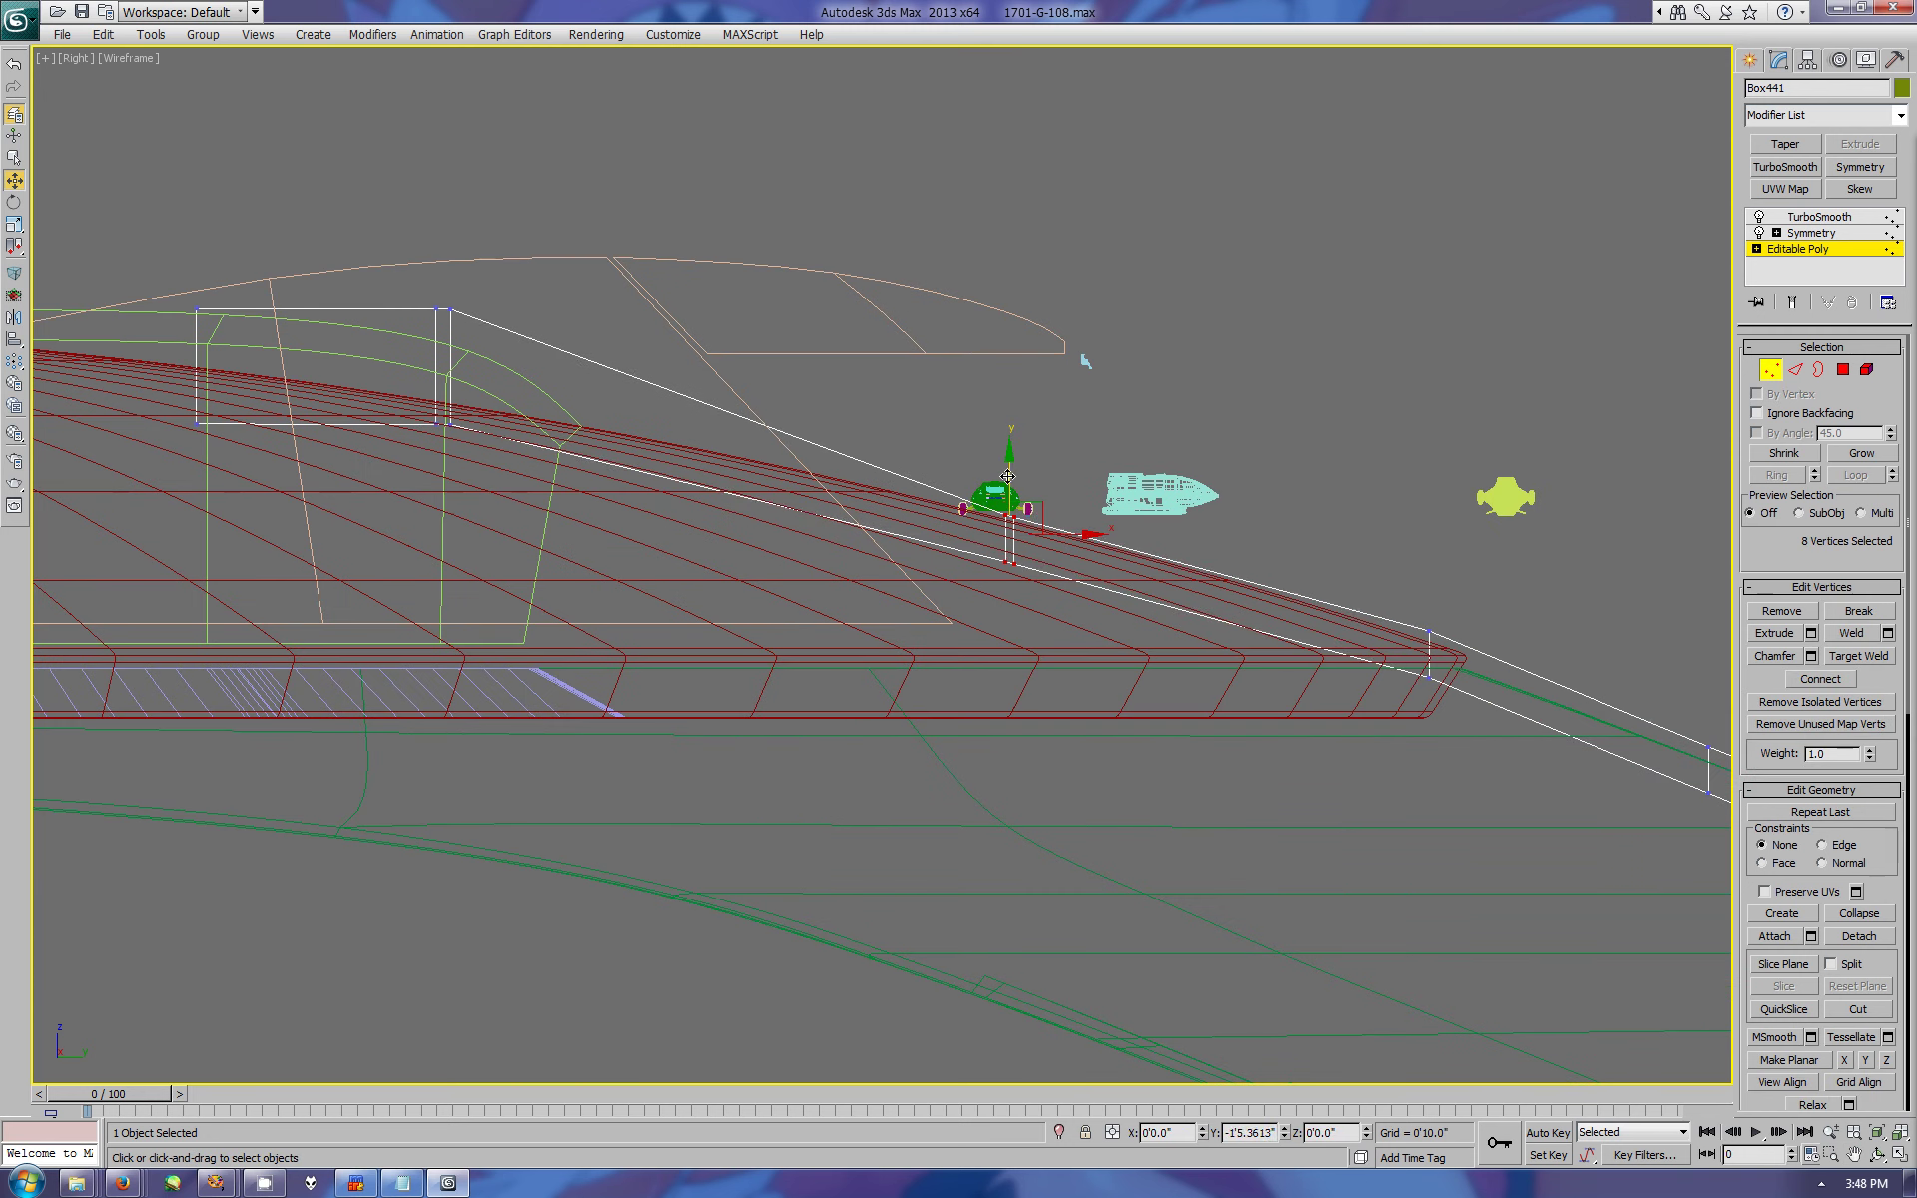
drag(1393, 604, 1468, 699)
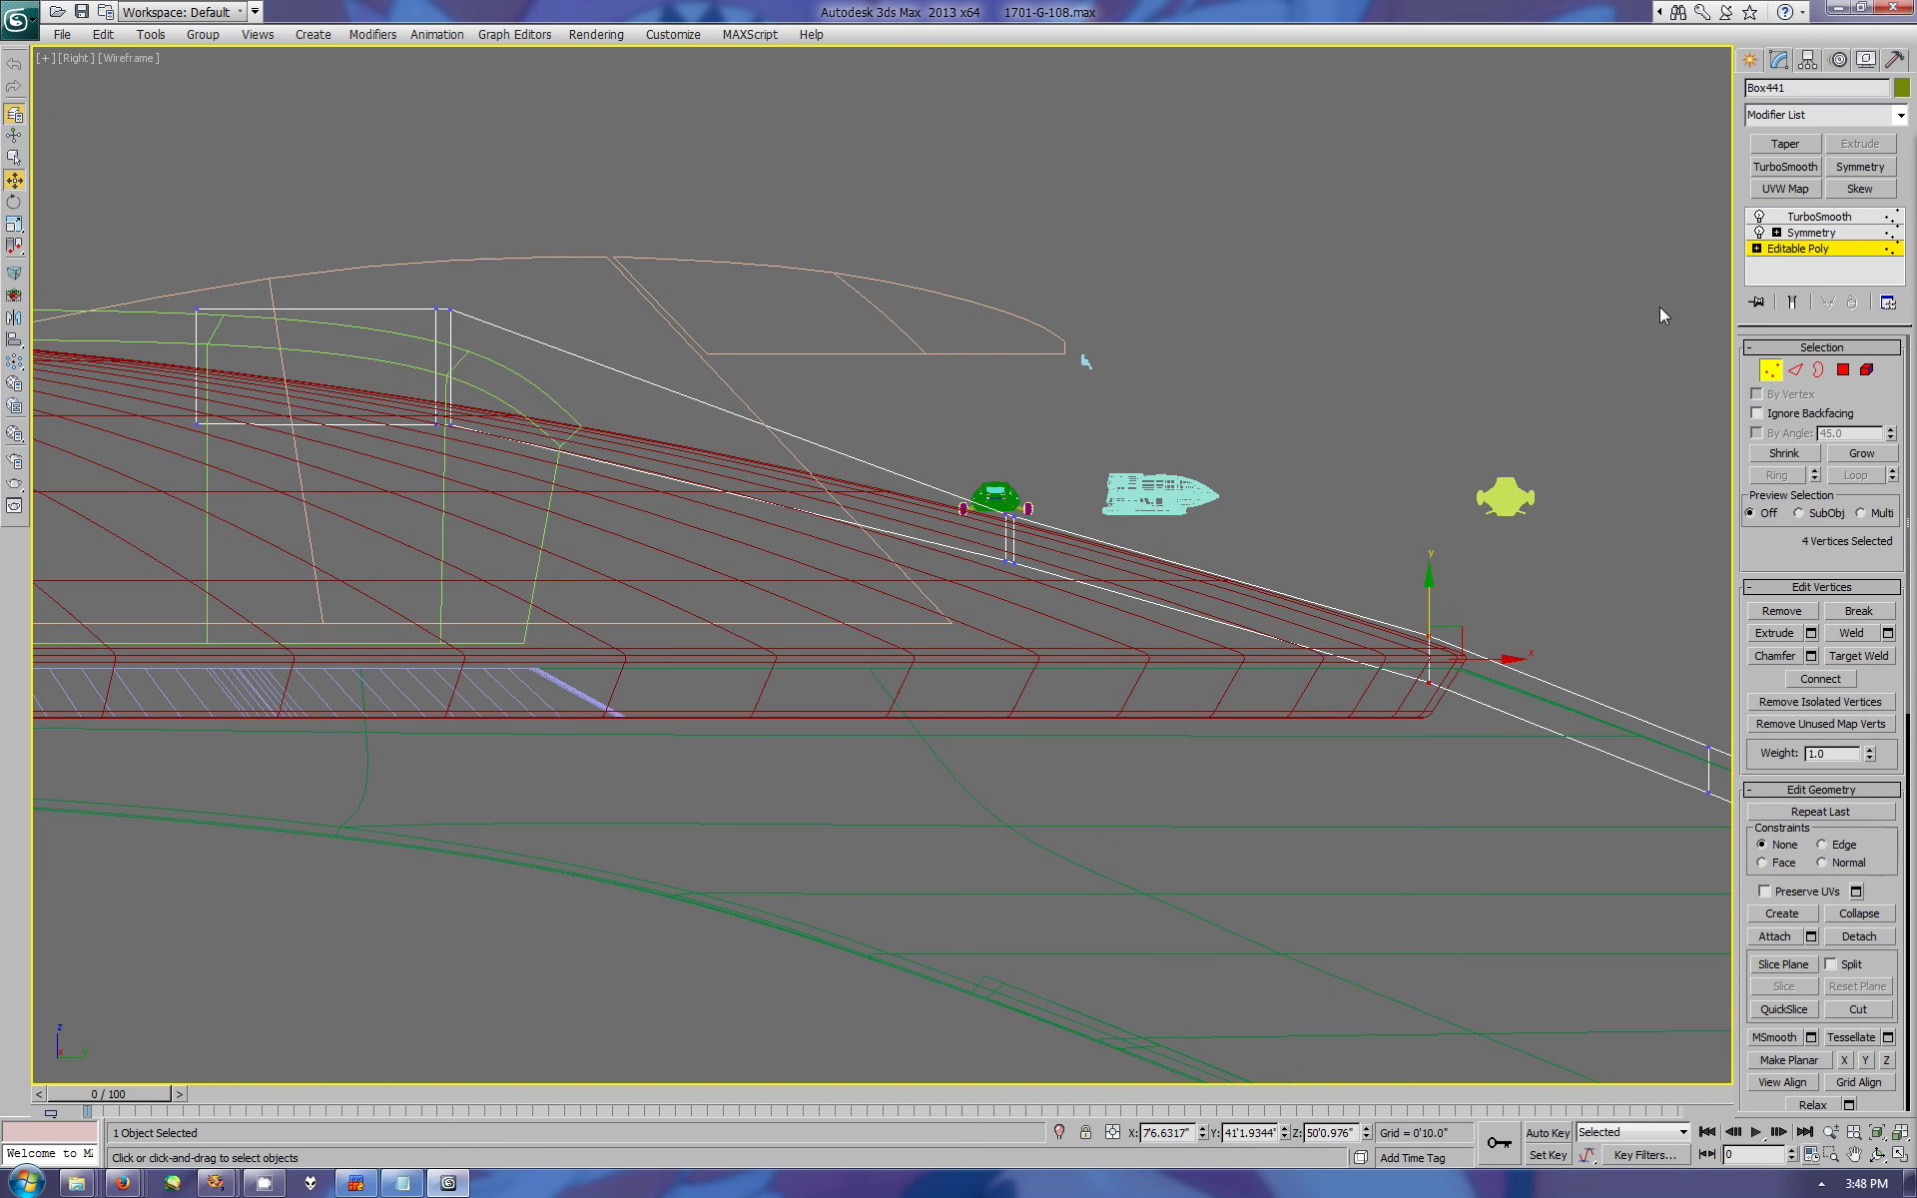
- Exit sub-object editing and orbit the perspective view to inspect the extended strip
click(1751, 60)
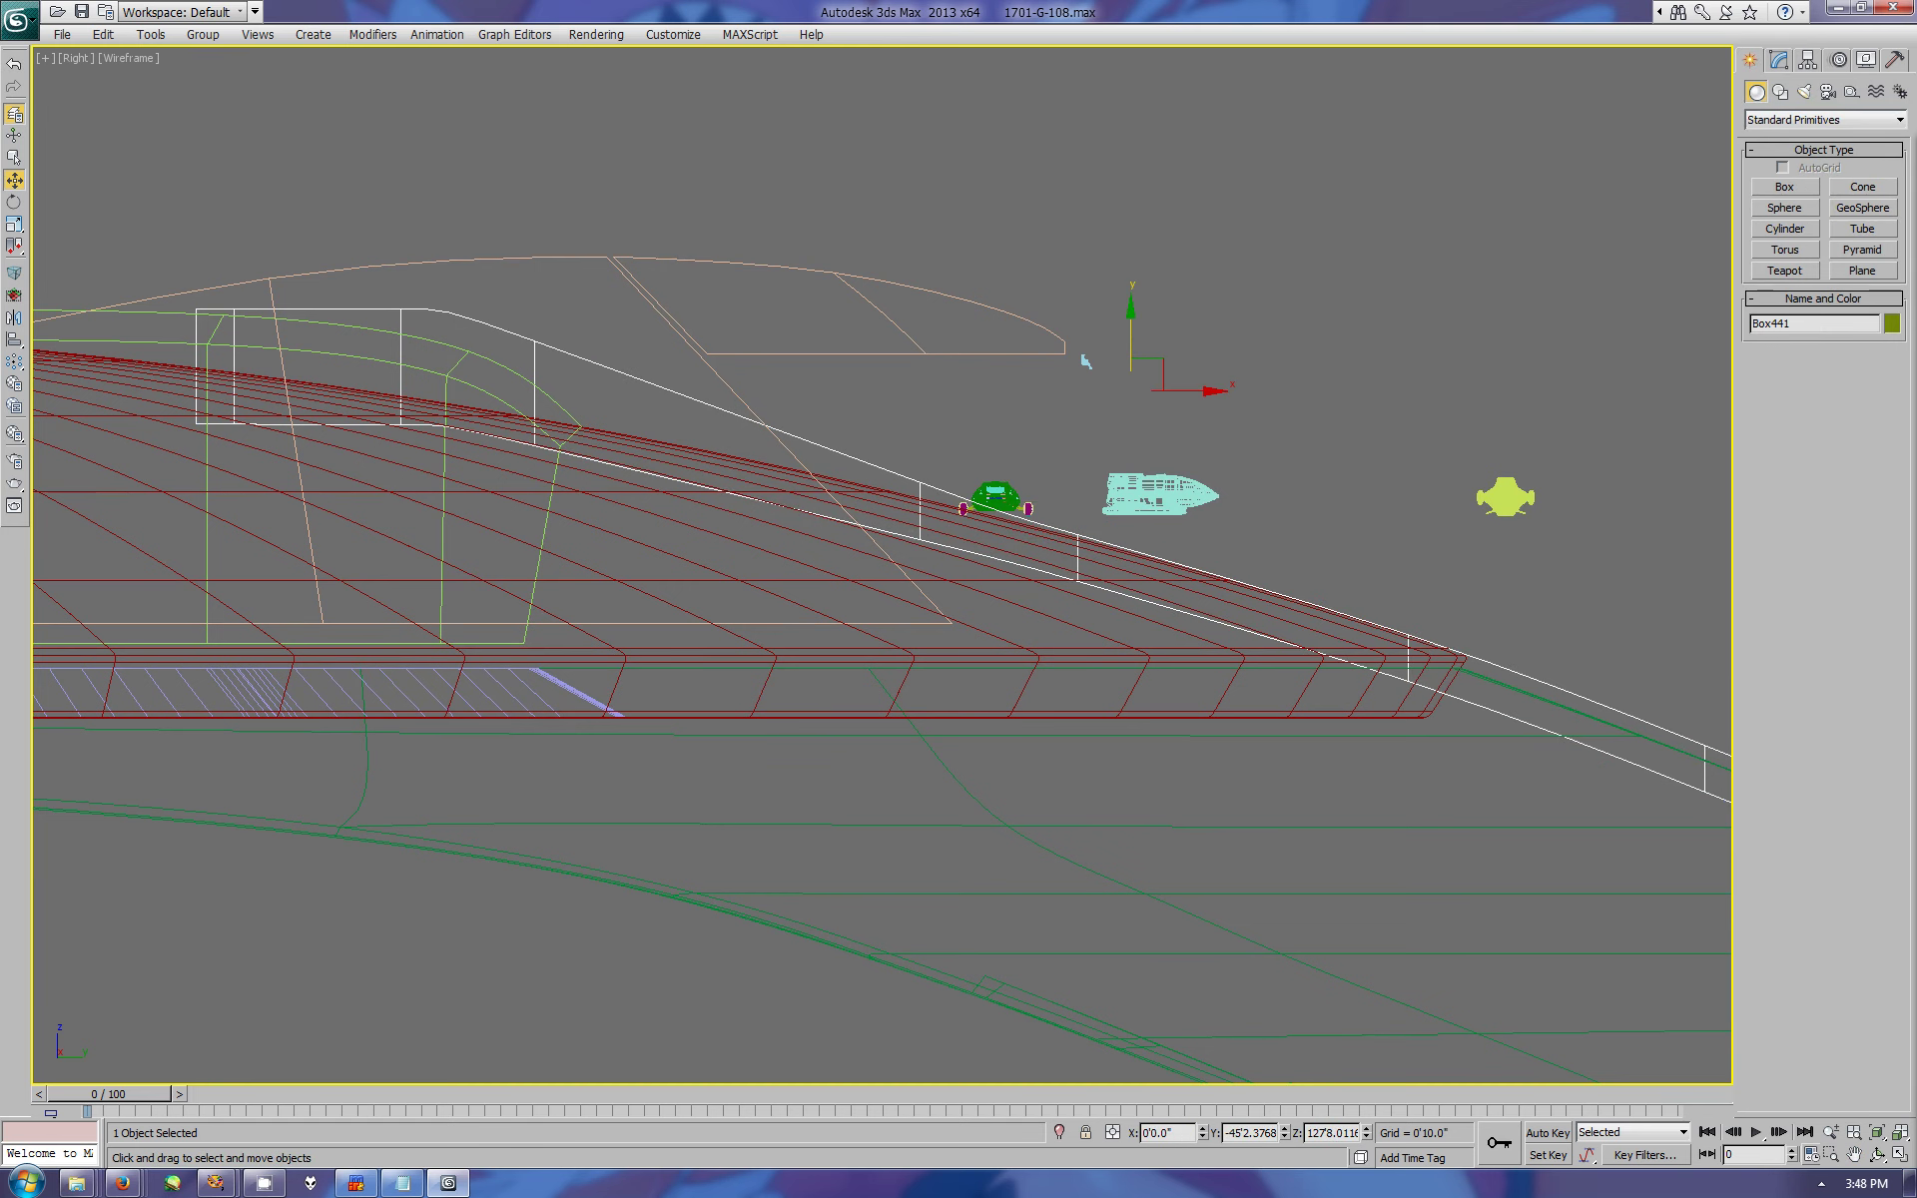
click(1900, 1155)
alt+middle_drag(1697, 998, 1803, 1099)
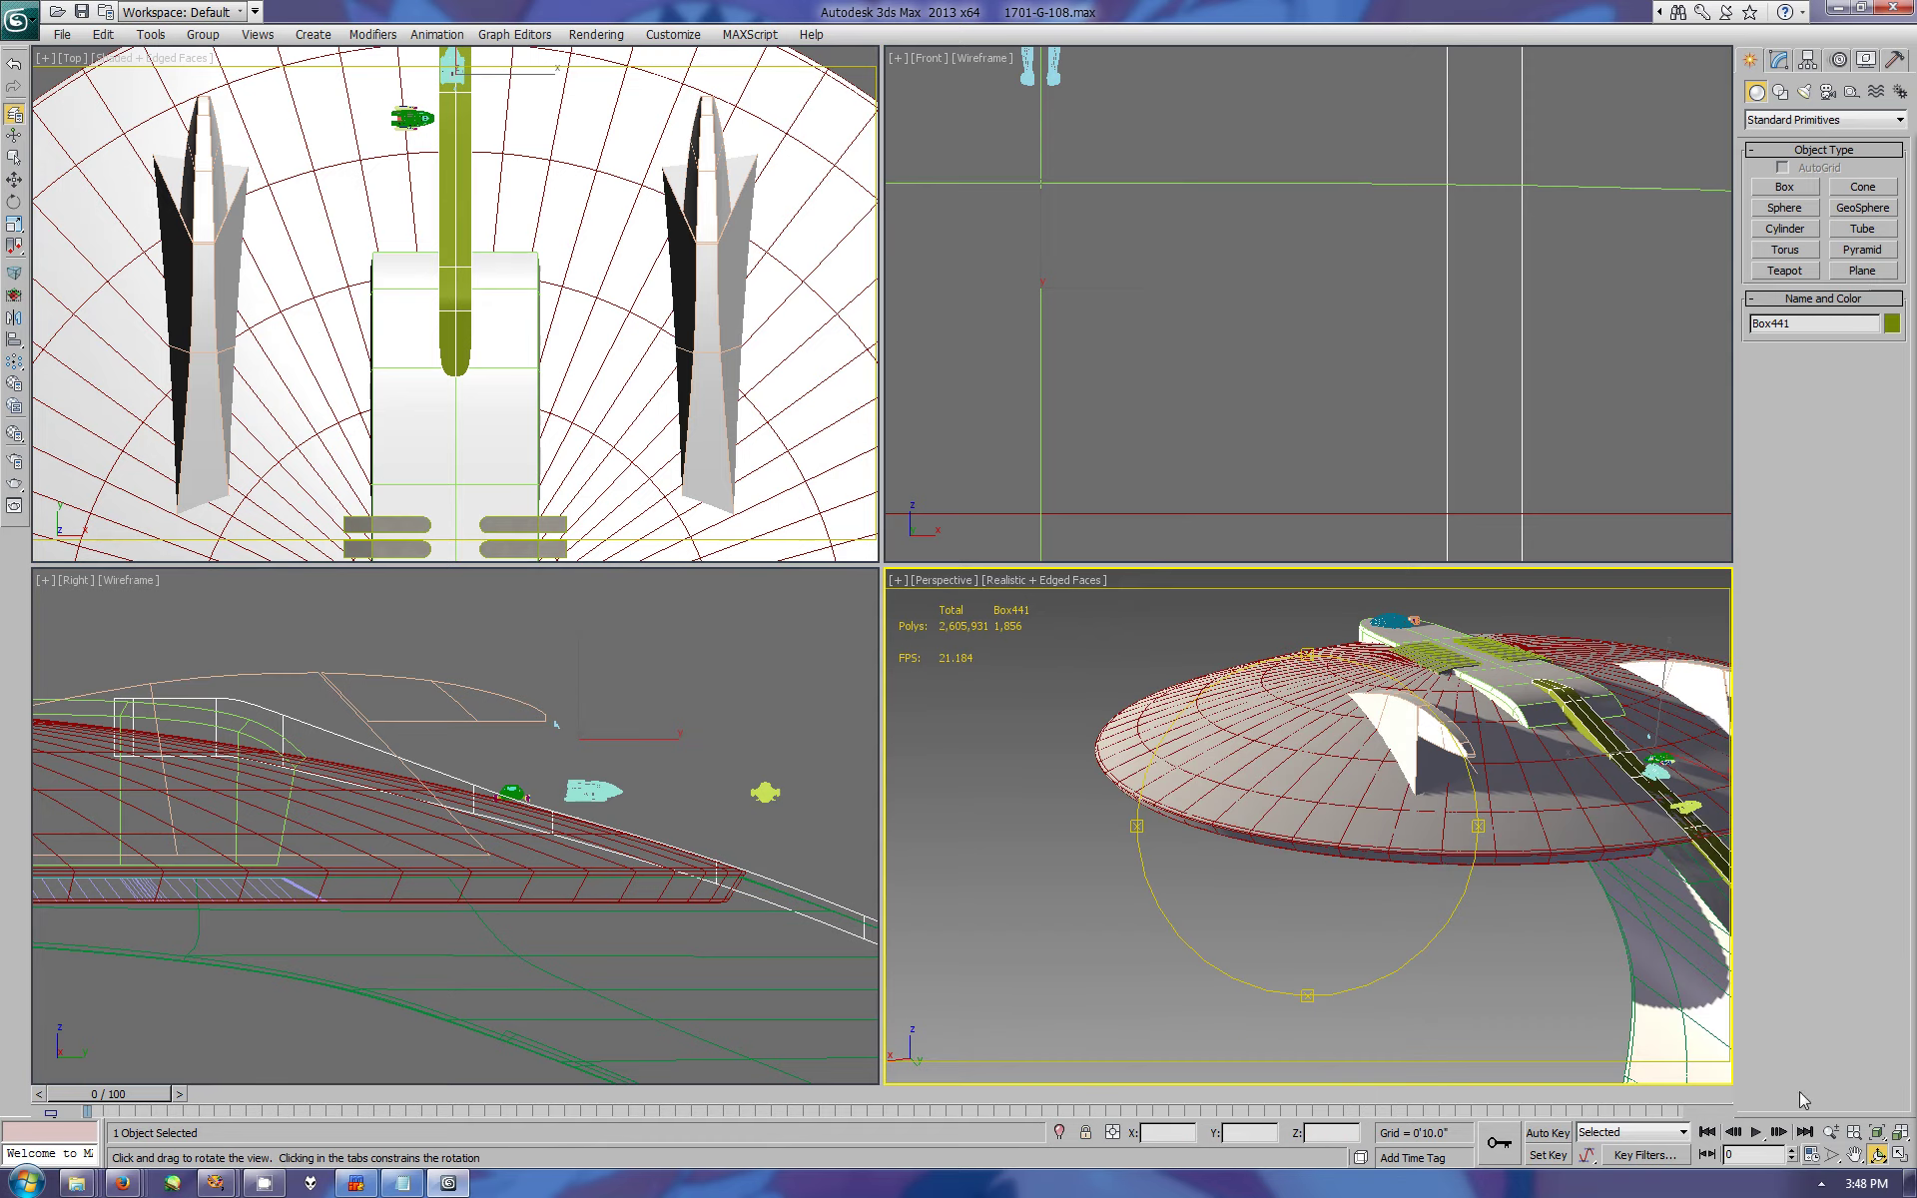
click(1899, 1156)
drag(1098, 748, 999, 691)
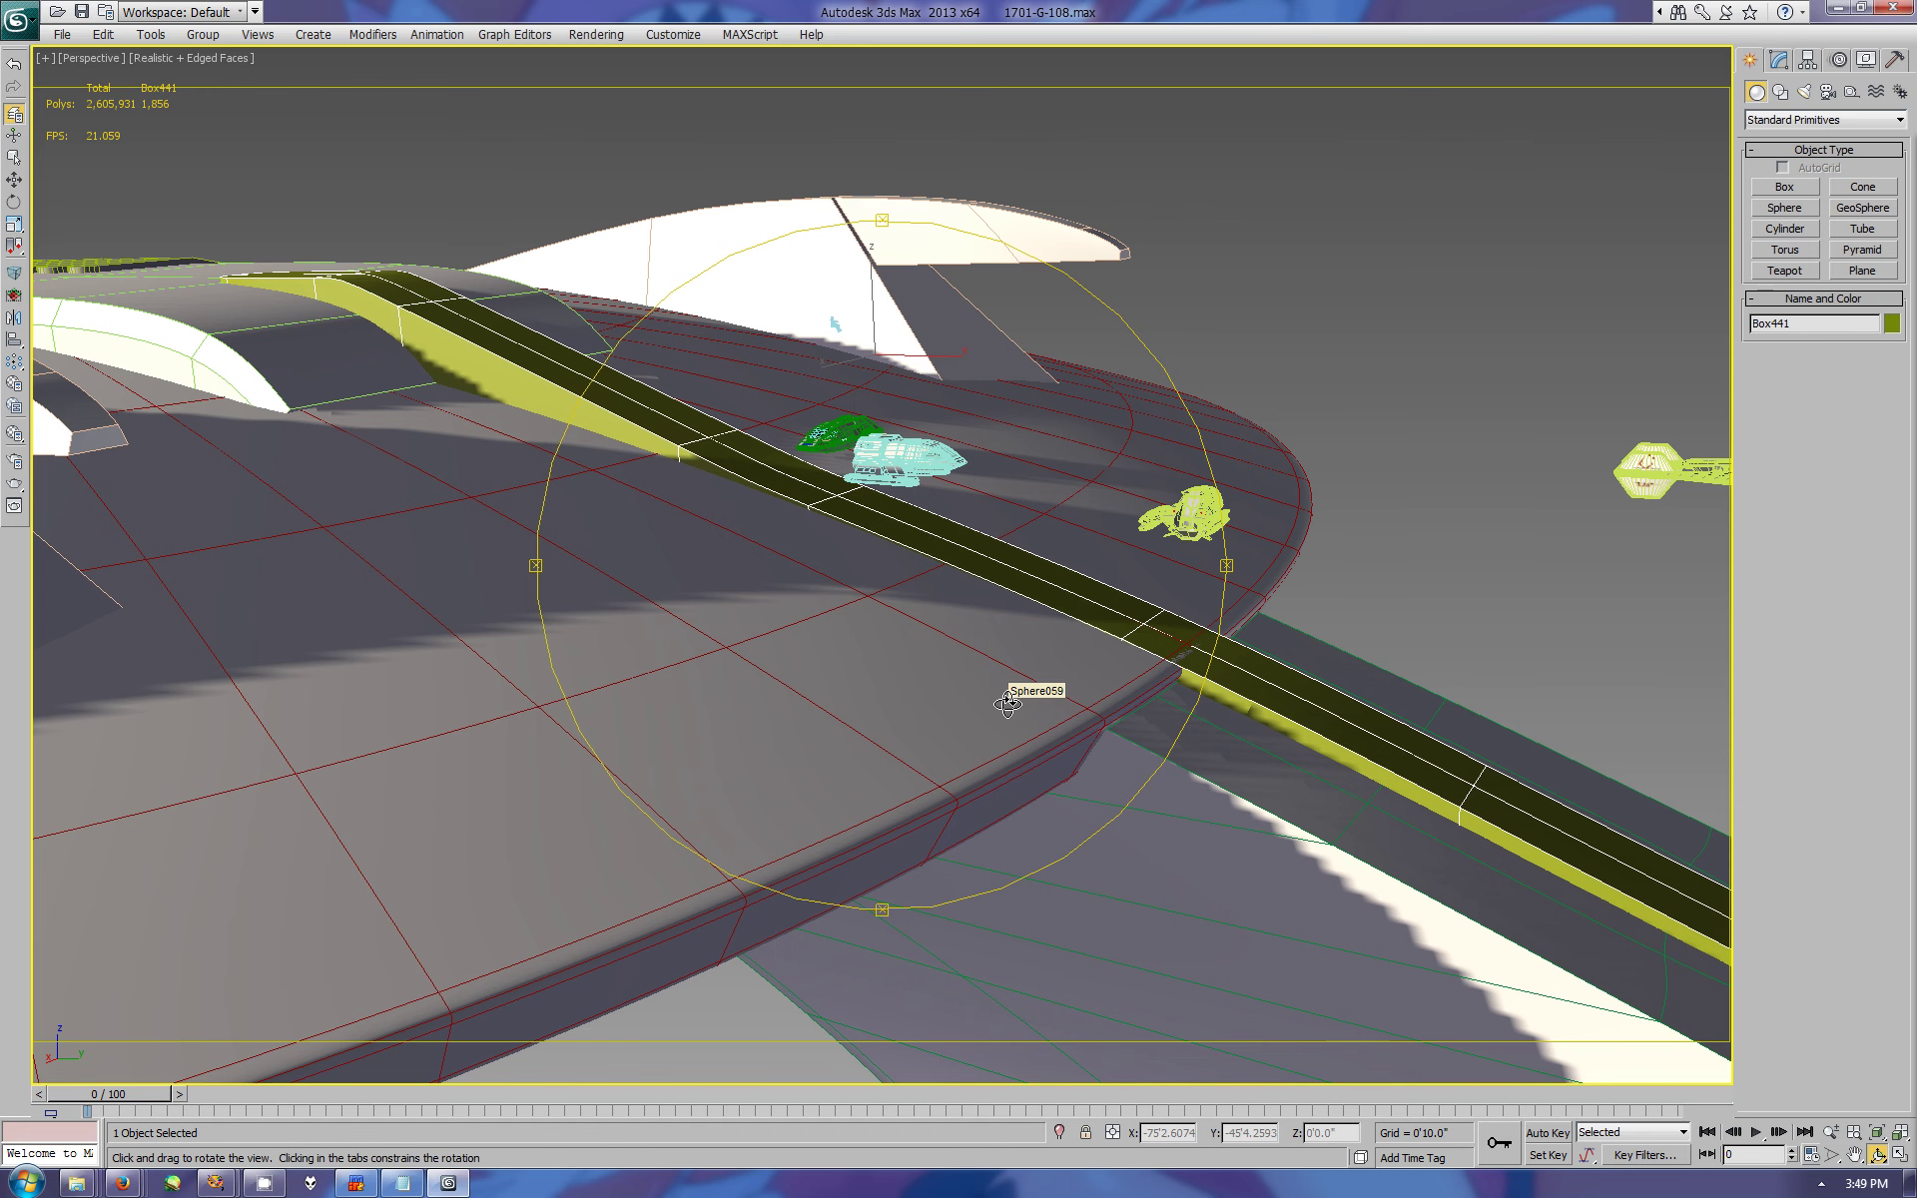
- At Vertex level, move Box441's four end vertices back in the Right view to meet the saucer rim
key(w)
click(1899, 1155)
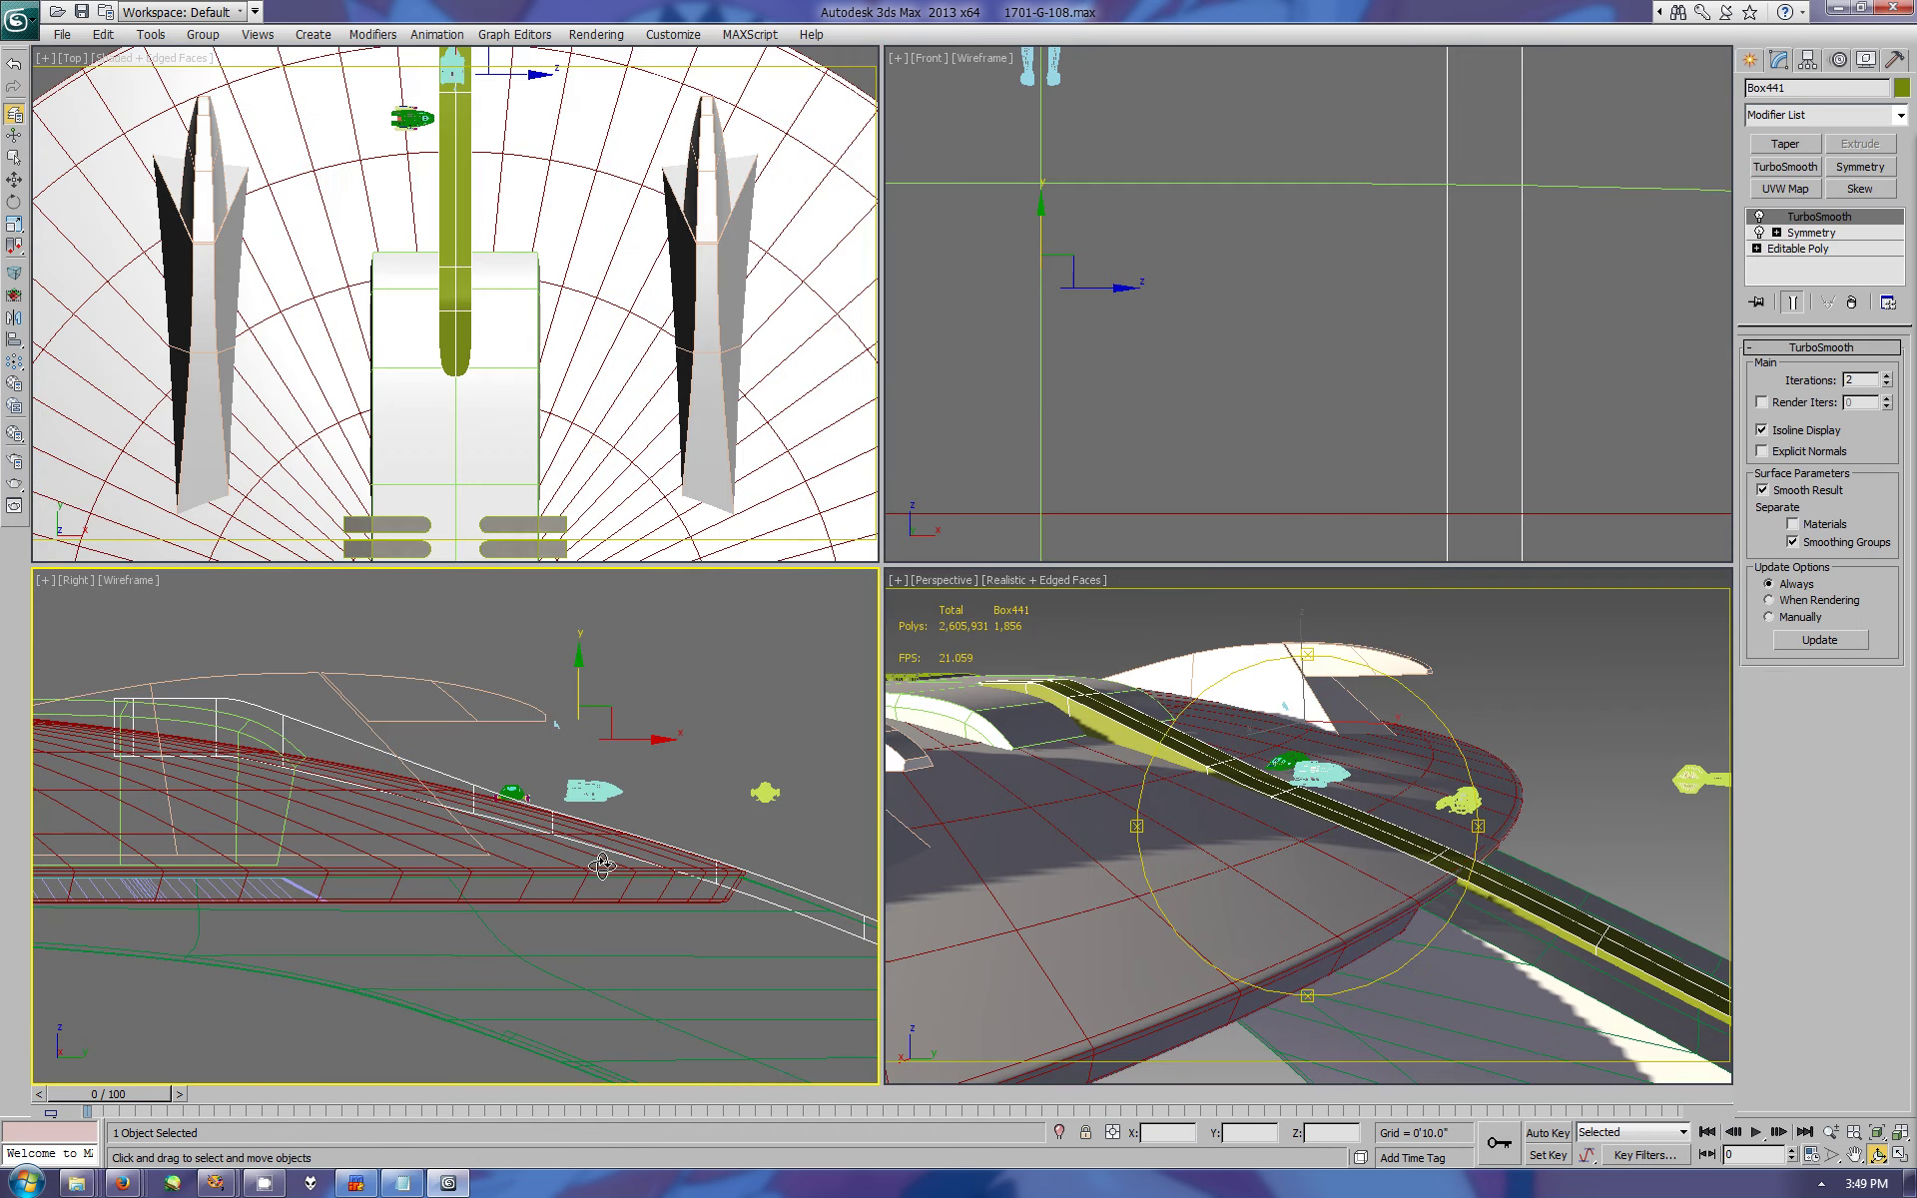
click(1900, 1158)
click(1797, 247)
mouse_move(1039, 590)
mouse_down()
mouse_move(1004, 479)
mouse_move(926, 462)
mouse_up()
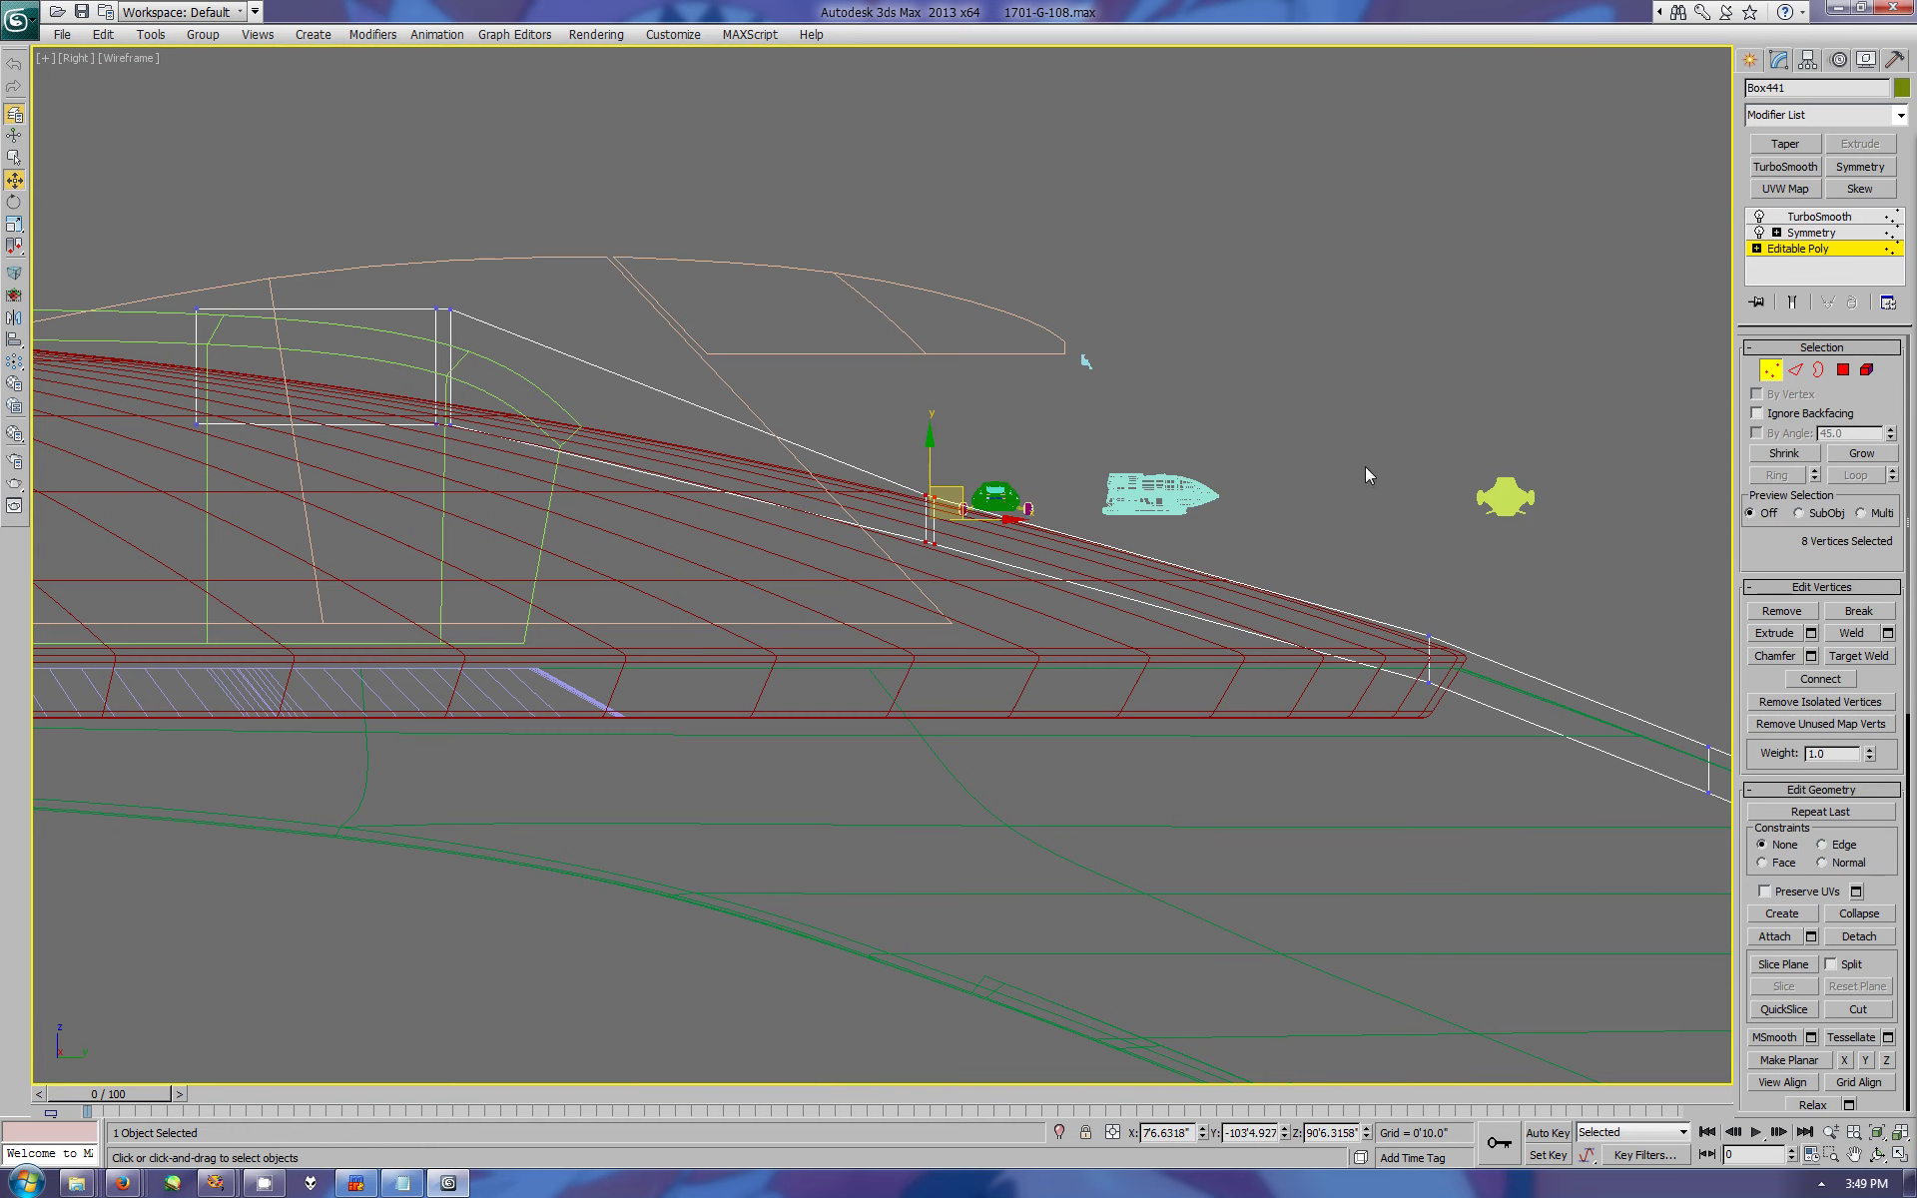
drag(1381, 571, 1467, 736)
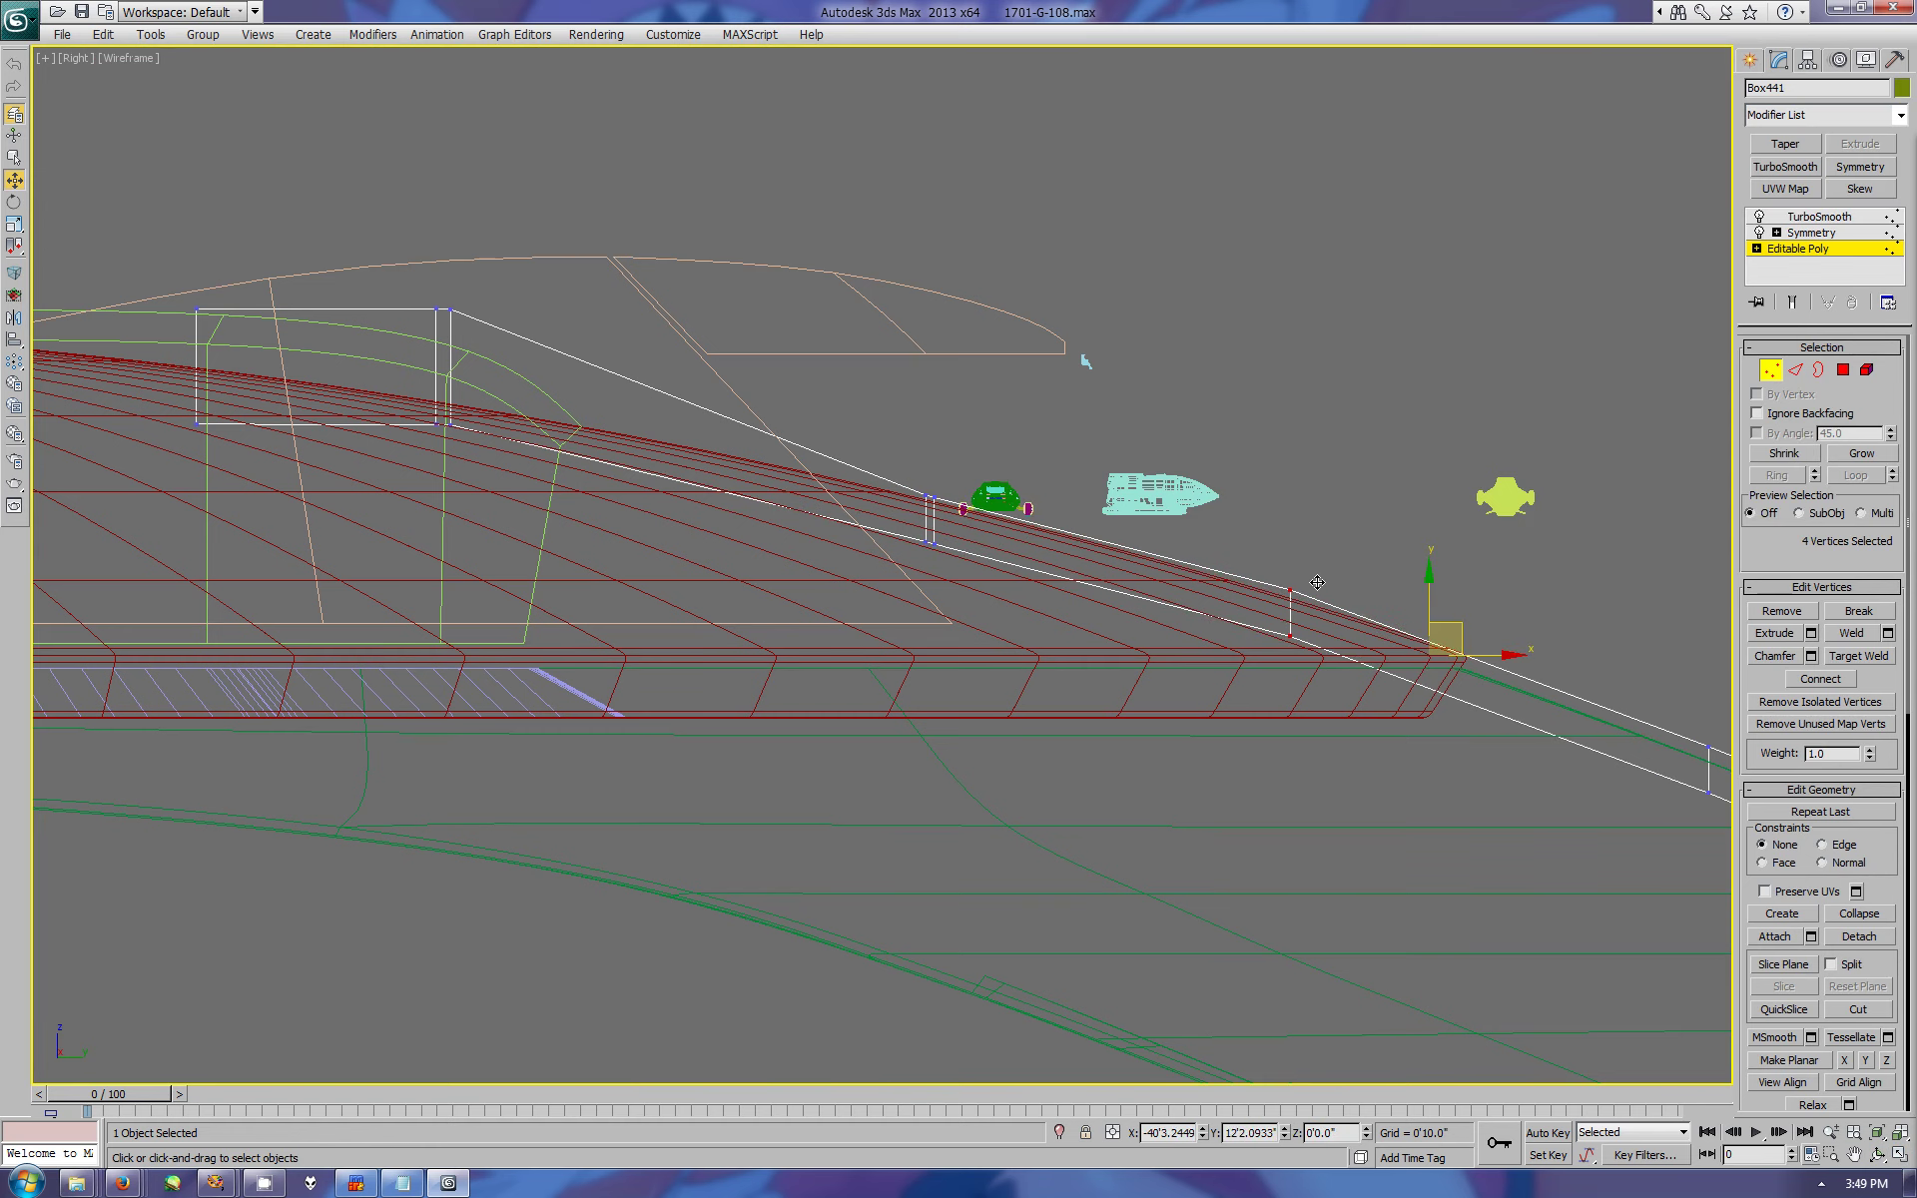
scroll(1513, 627, down, 2)
mouse_move(1514, 627)
mouse_down()
mouse_move(1463, 747)
mouse_move(1459, 670)
mouse_up()
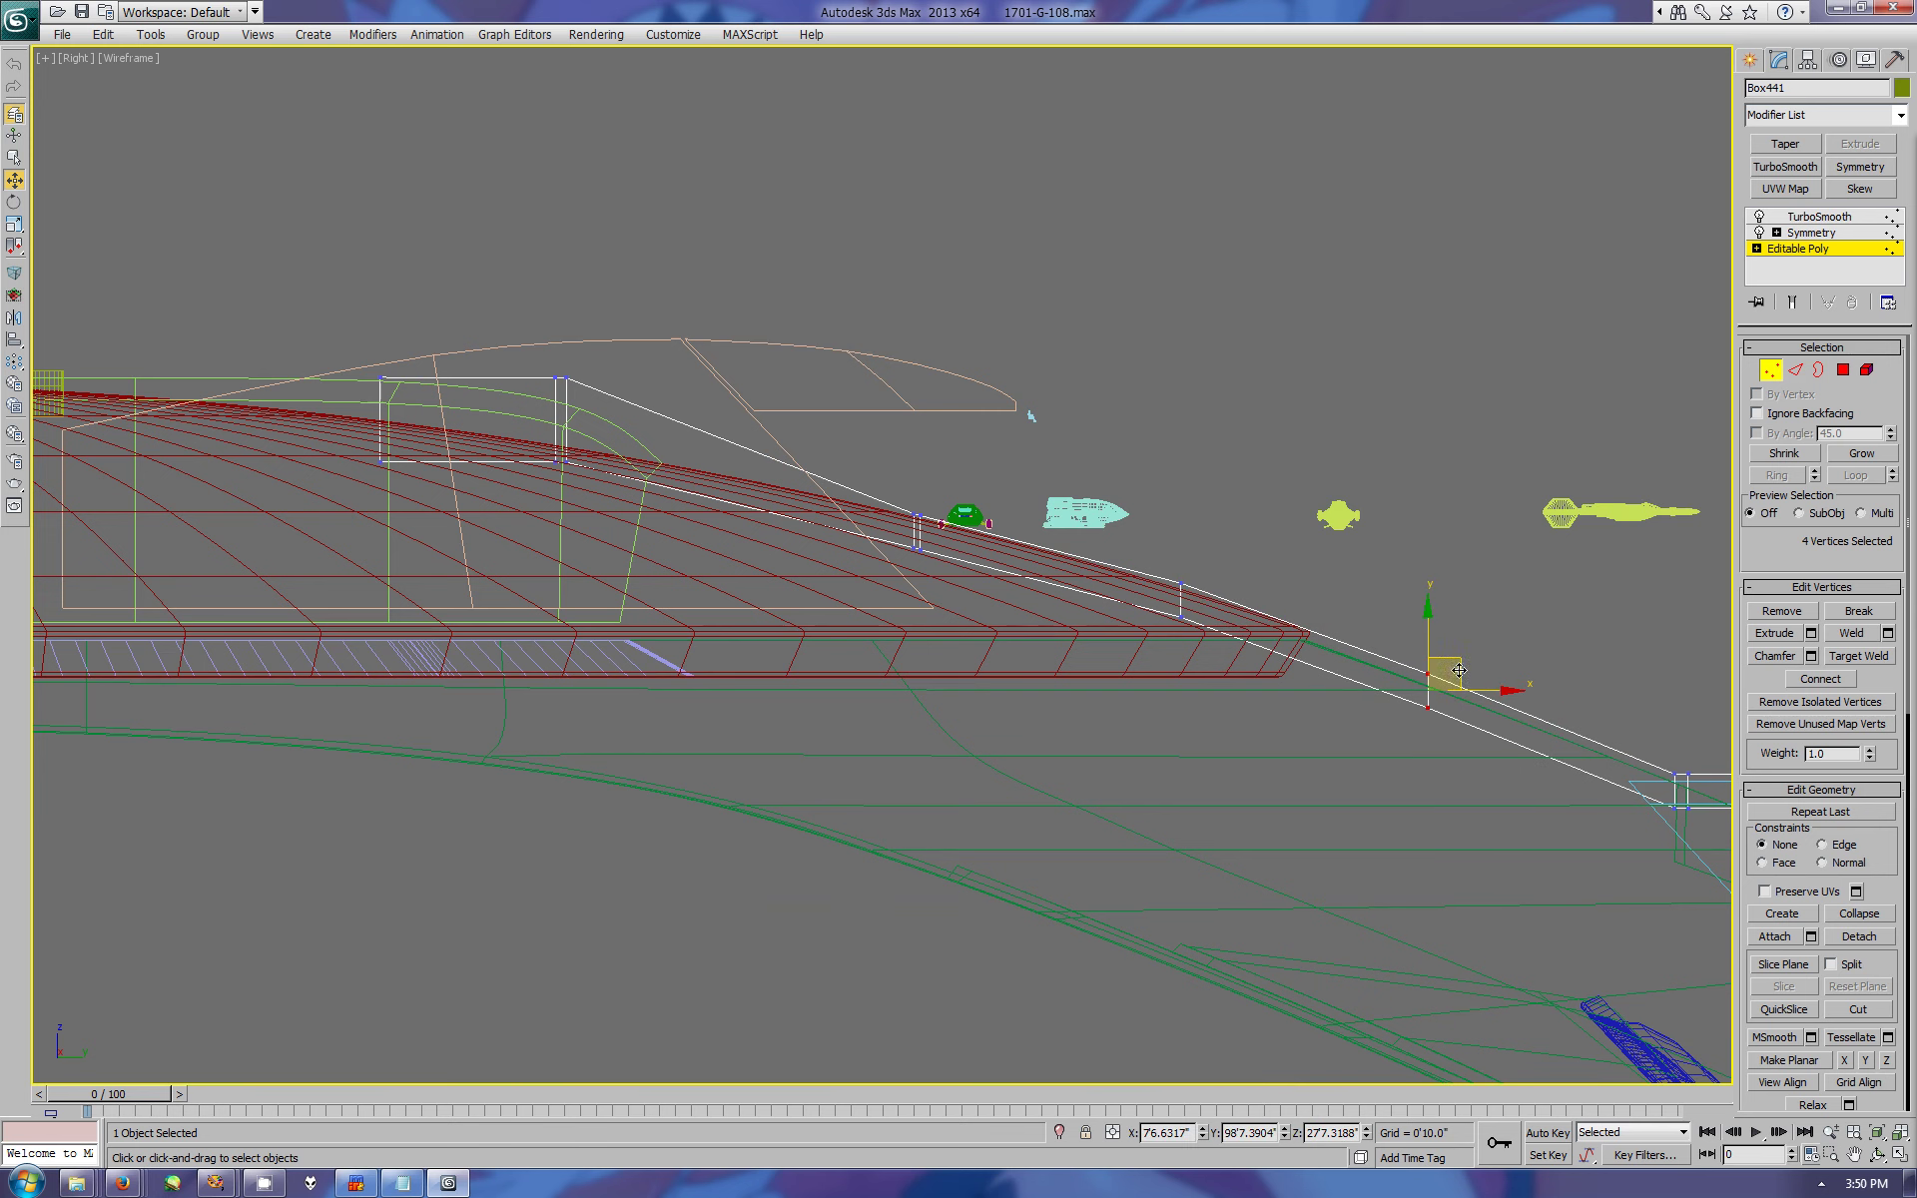
click(1794, 303)
scroll(1146, 615, up, 2)
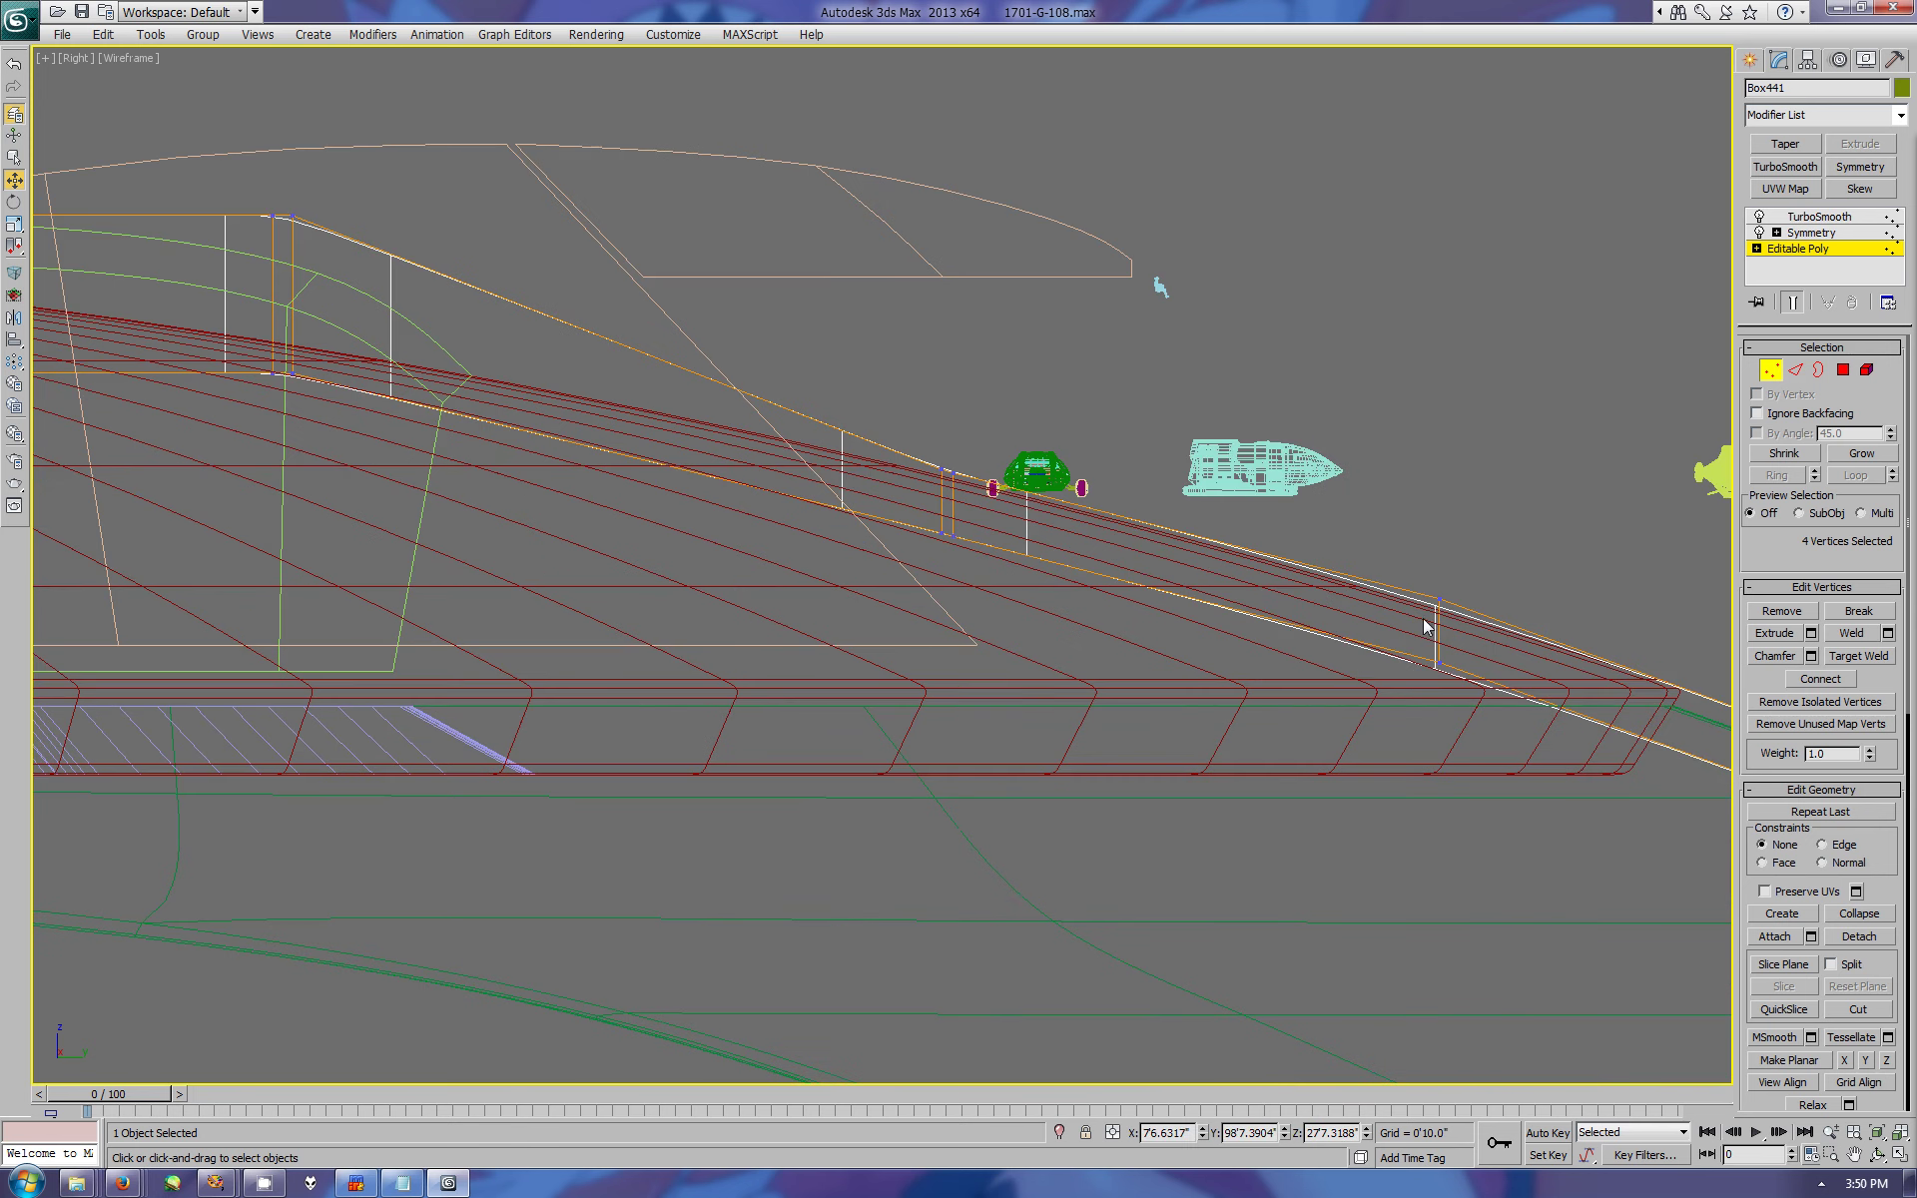
click(1626, 678)
click(1876, 1135)
- Slide a loop of Box441's cross edges back along the strip
key(2)
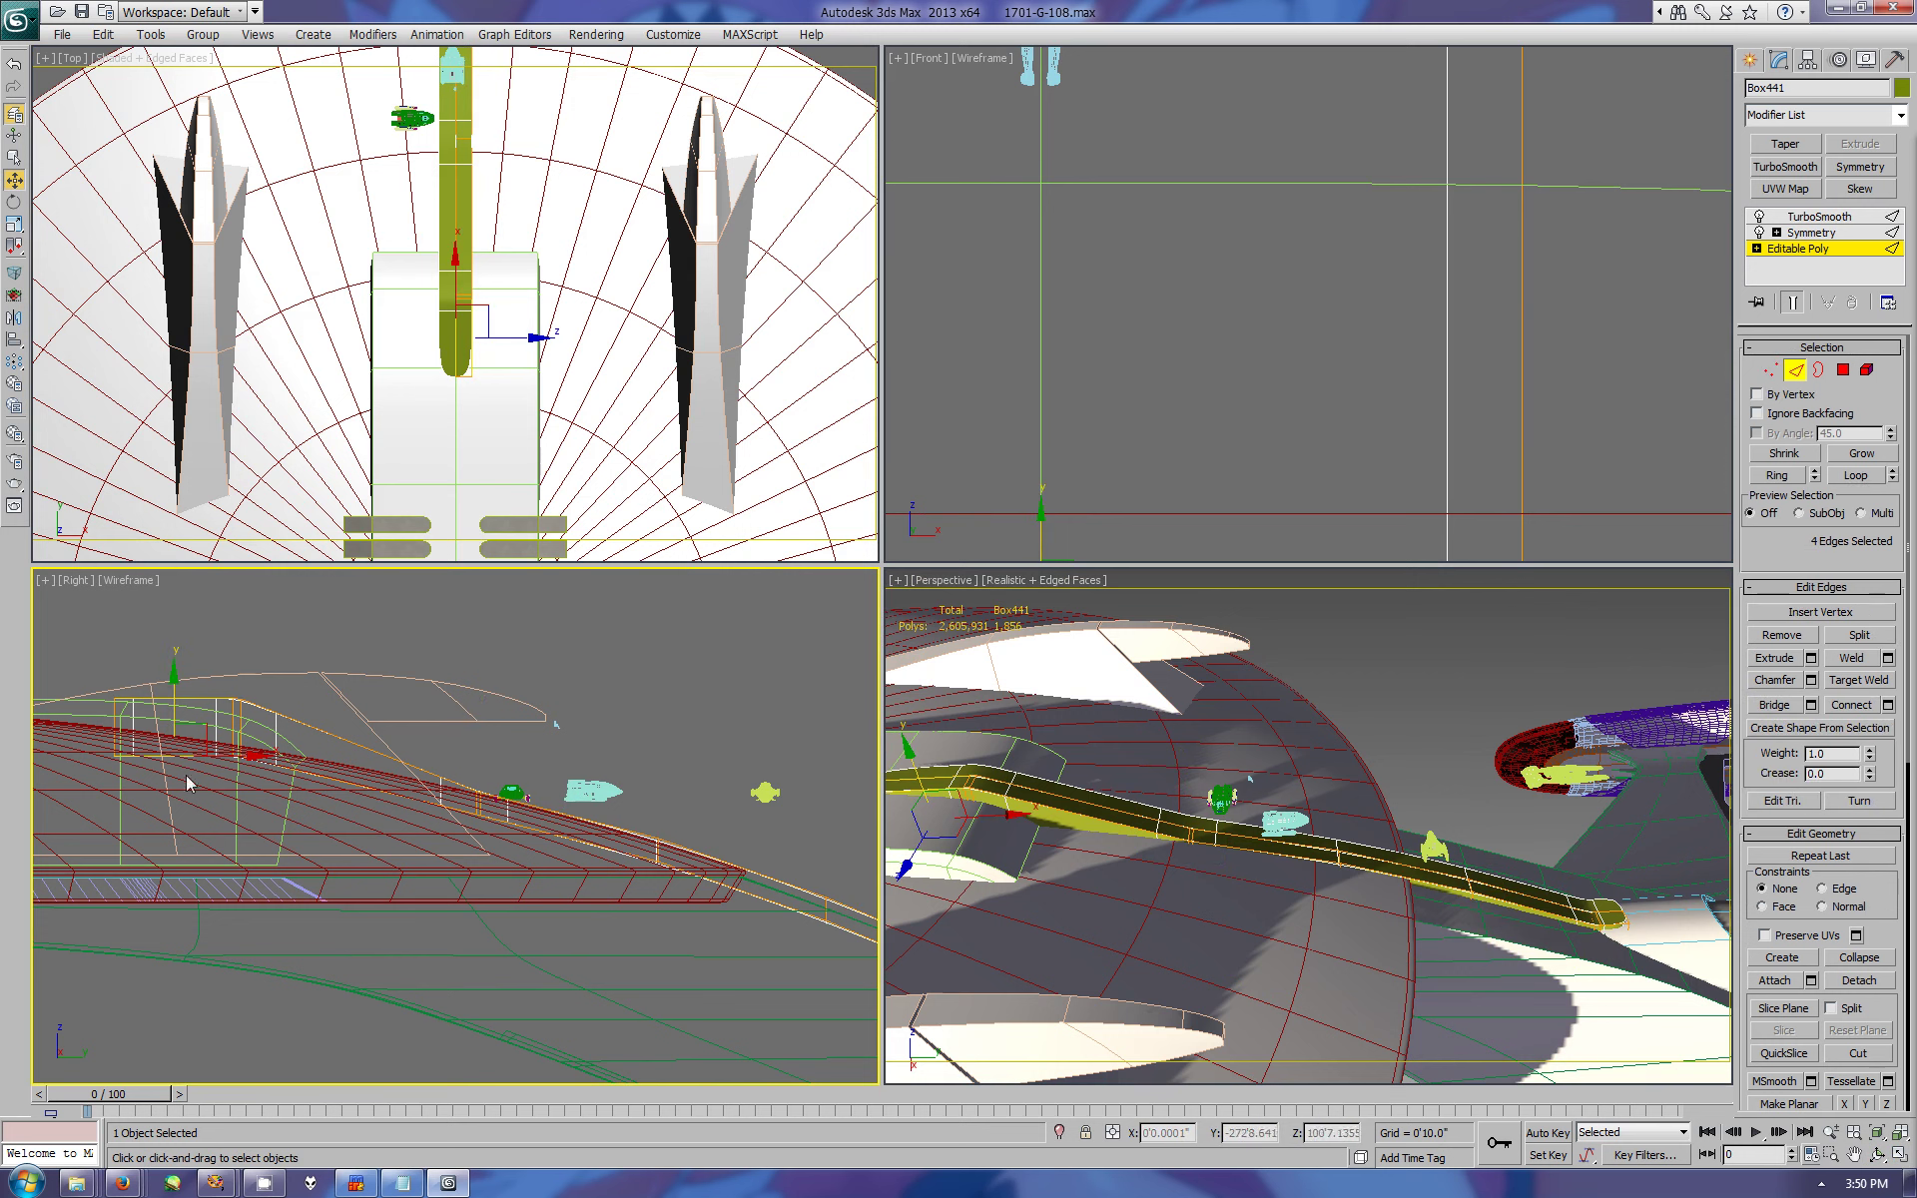
click(275, 728)
drag(275, 728, 204, 727)
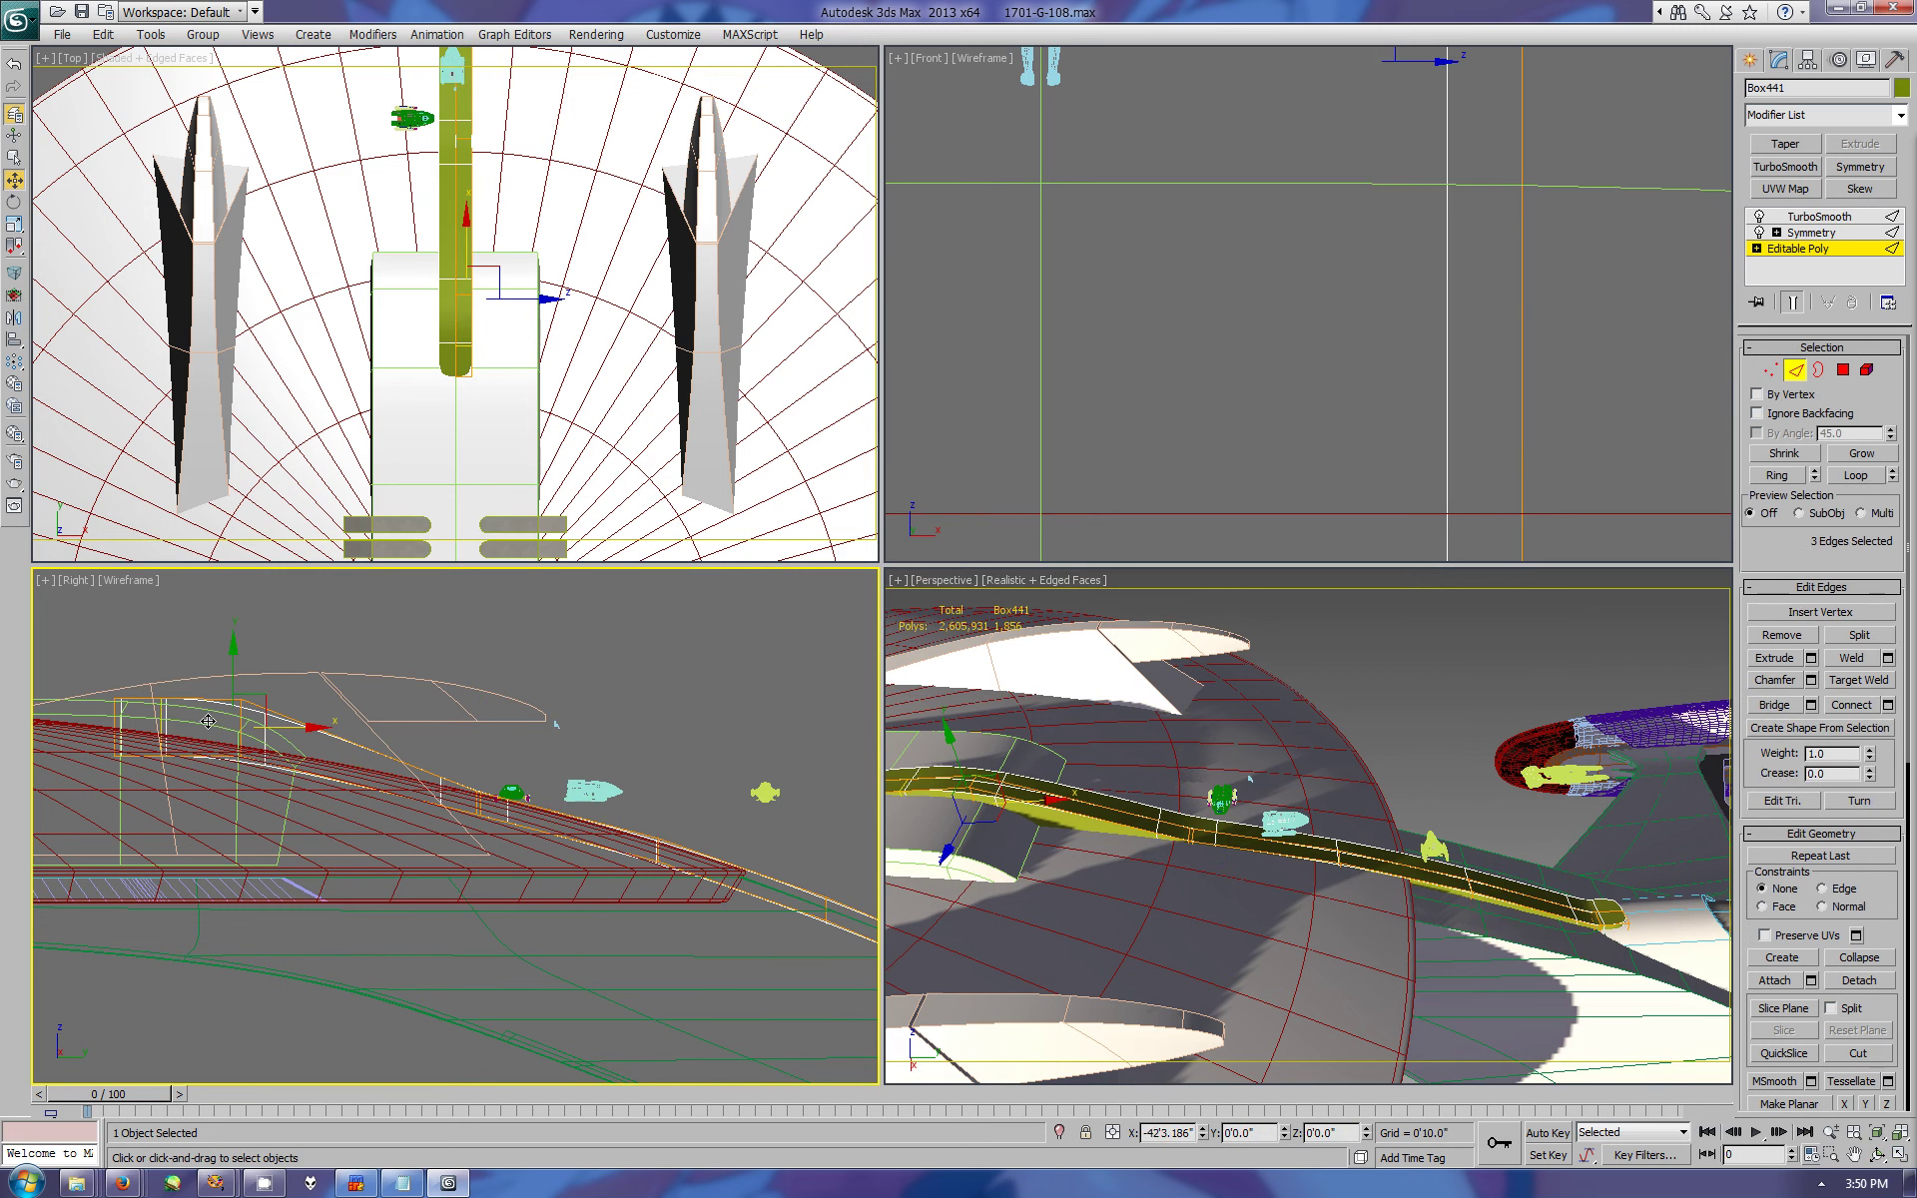
click(155, 723)
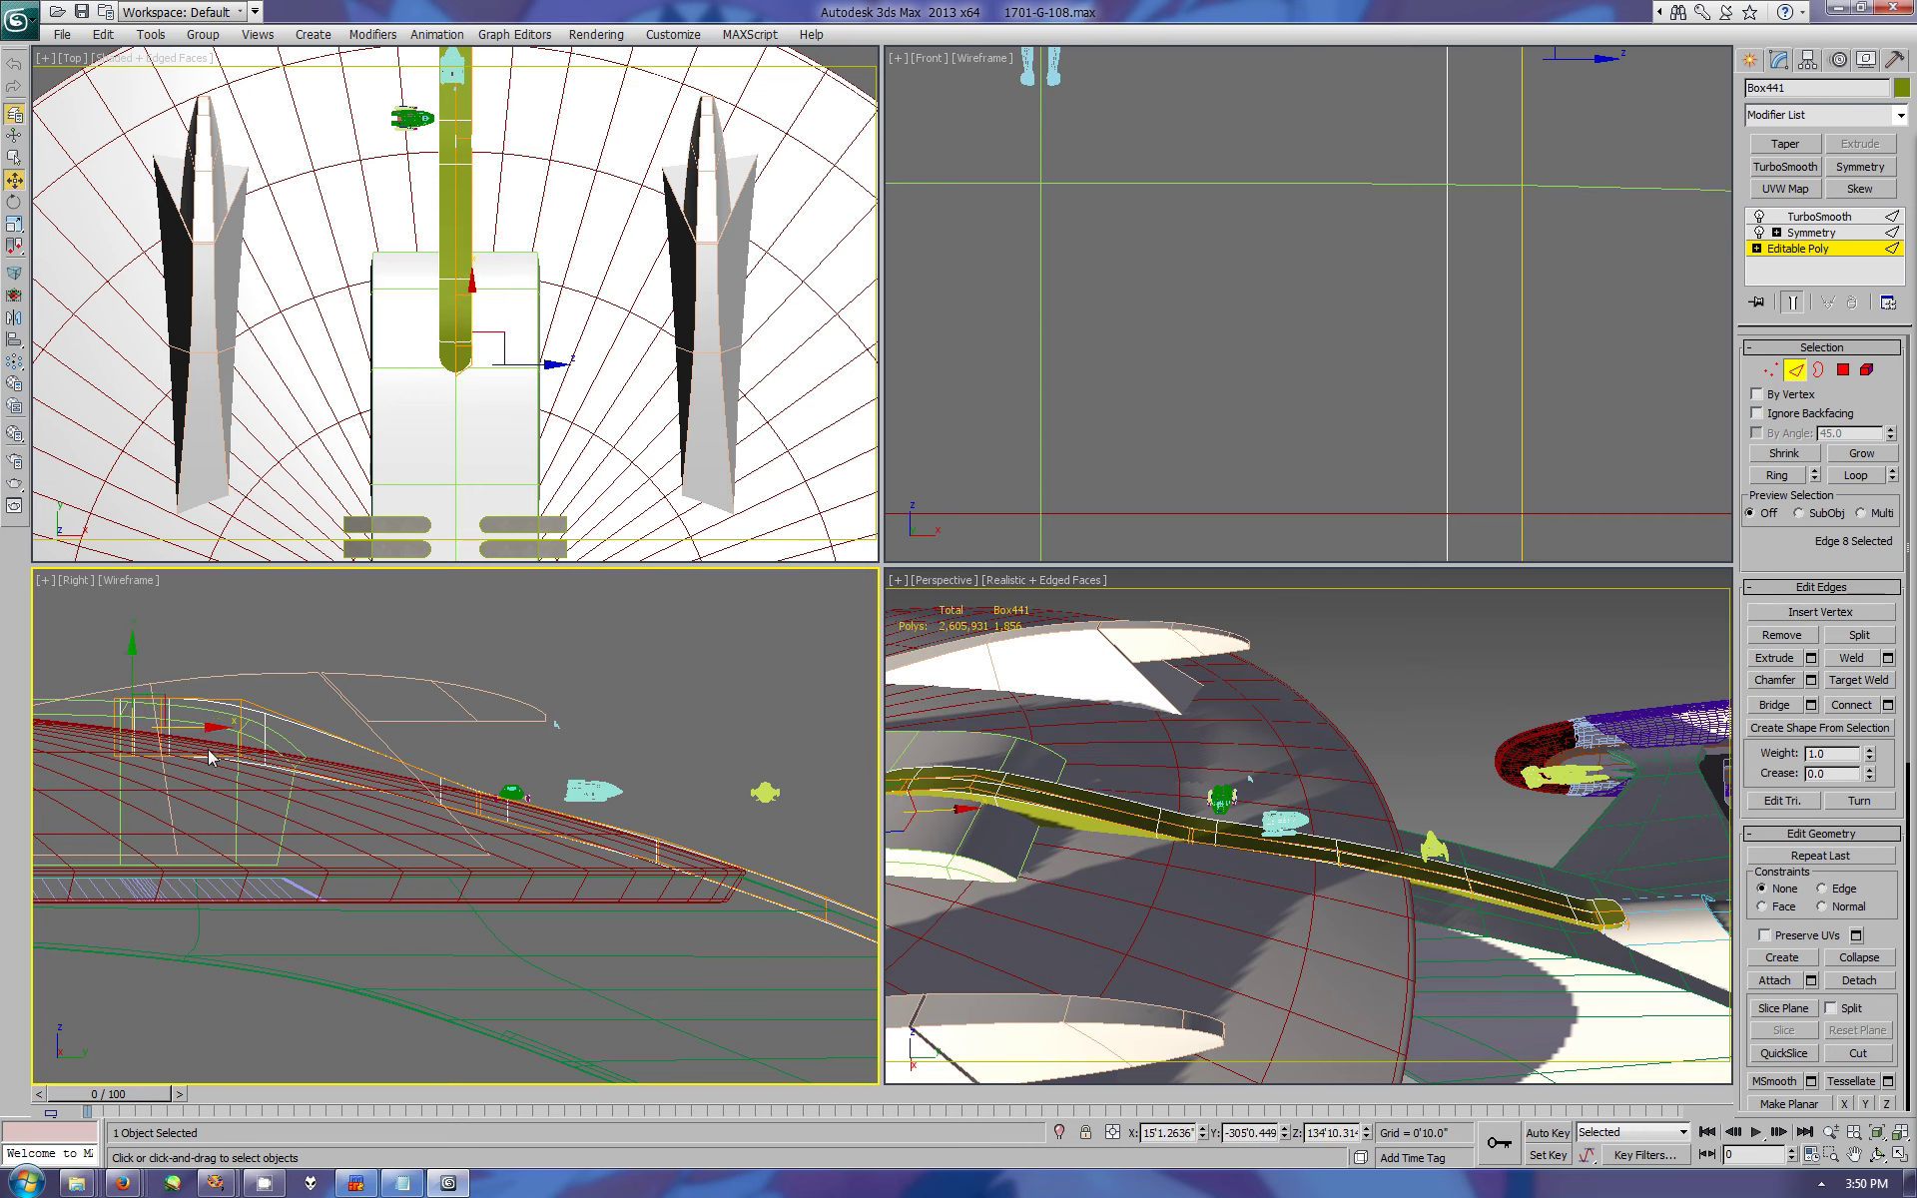
click(1634, 938)
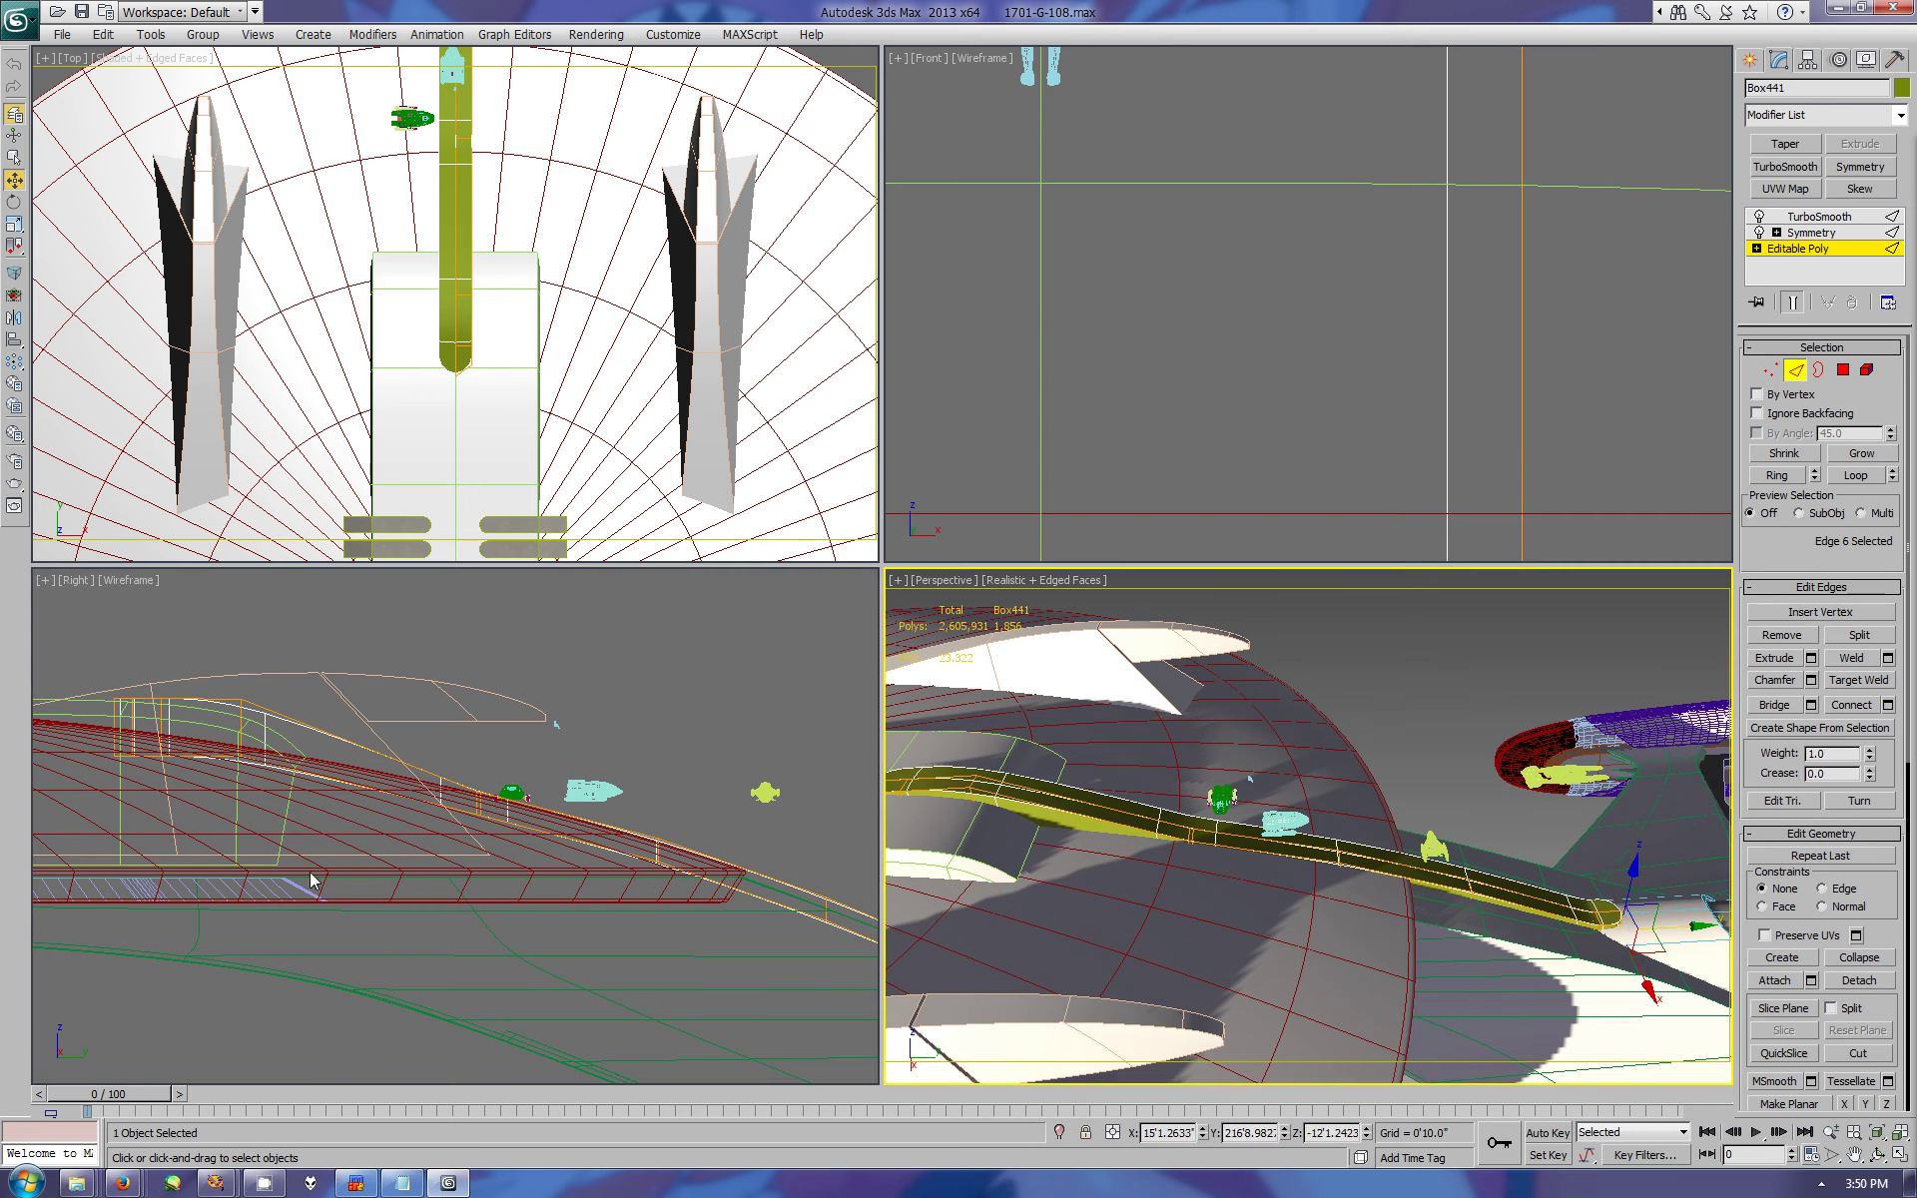
click(1749, 60)
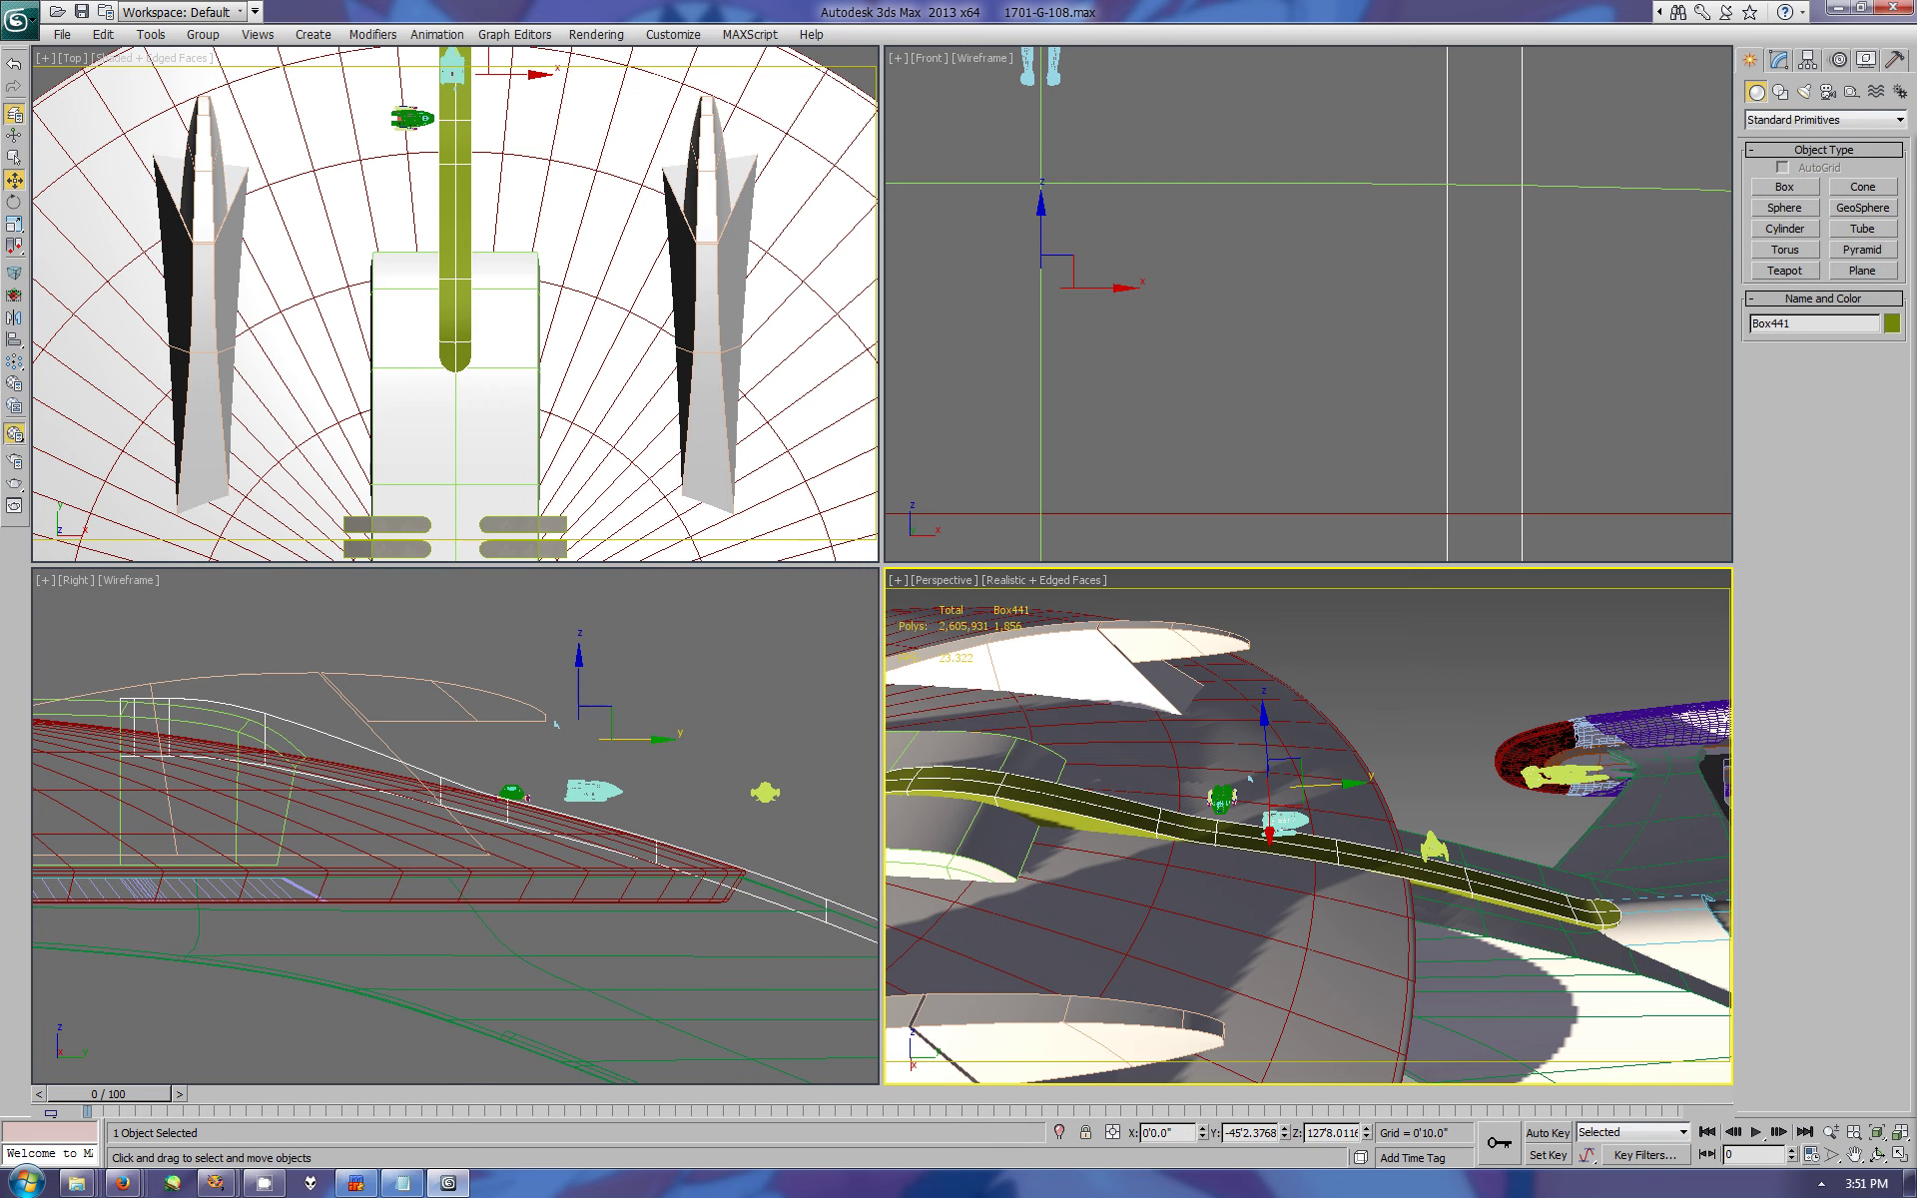
- With see-through on, move Box441's four end vertices and edges forward along the hull
key(alt+x)
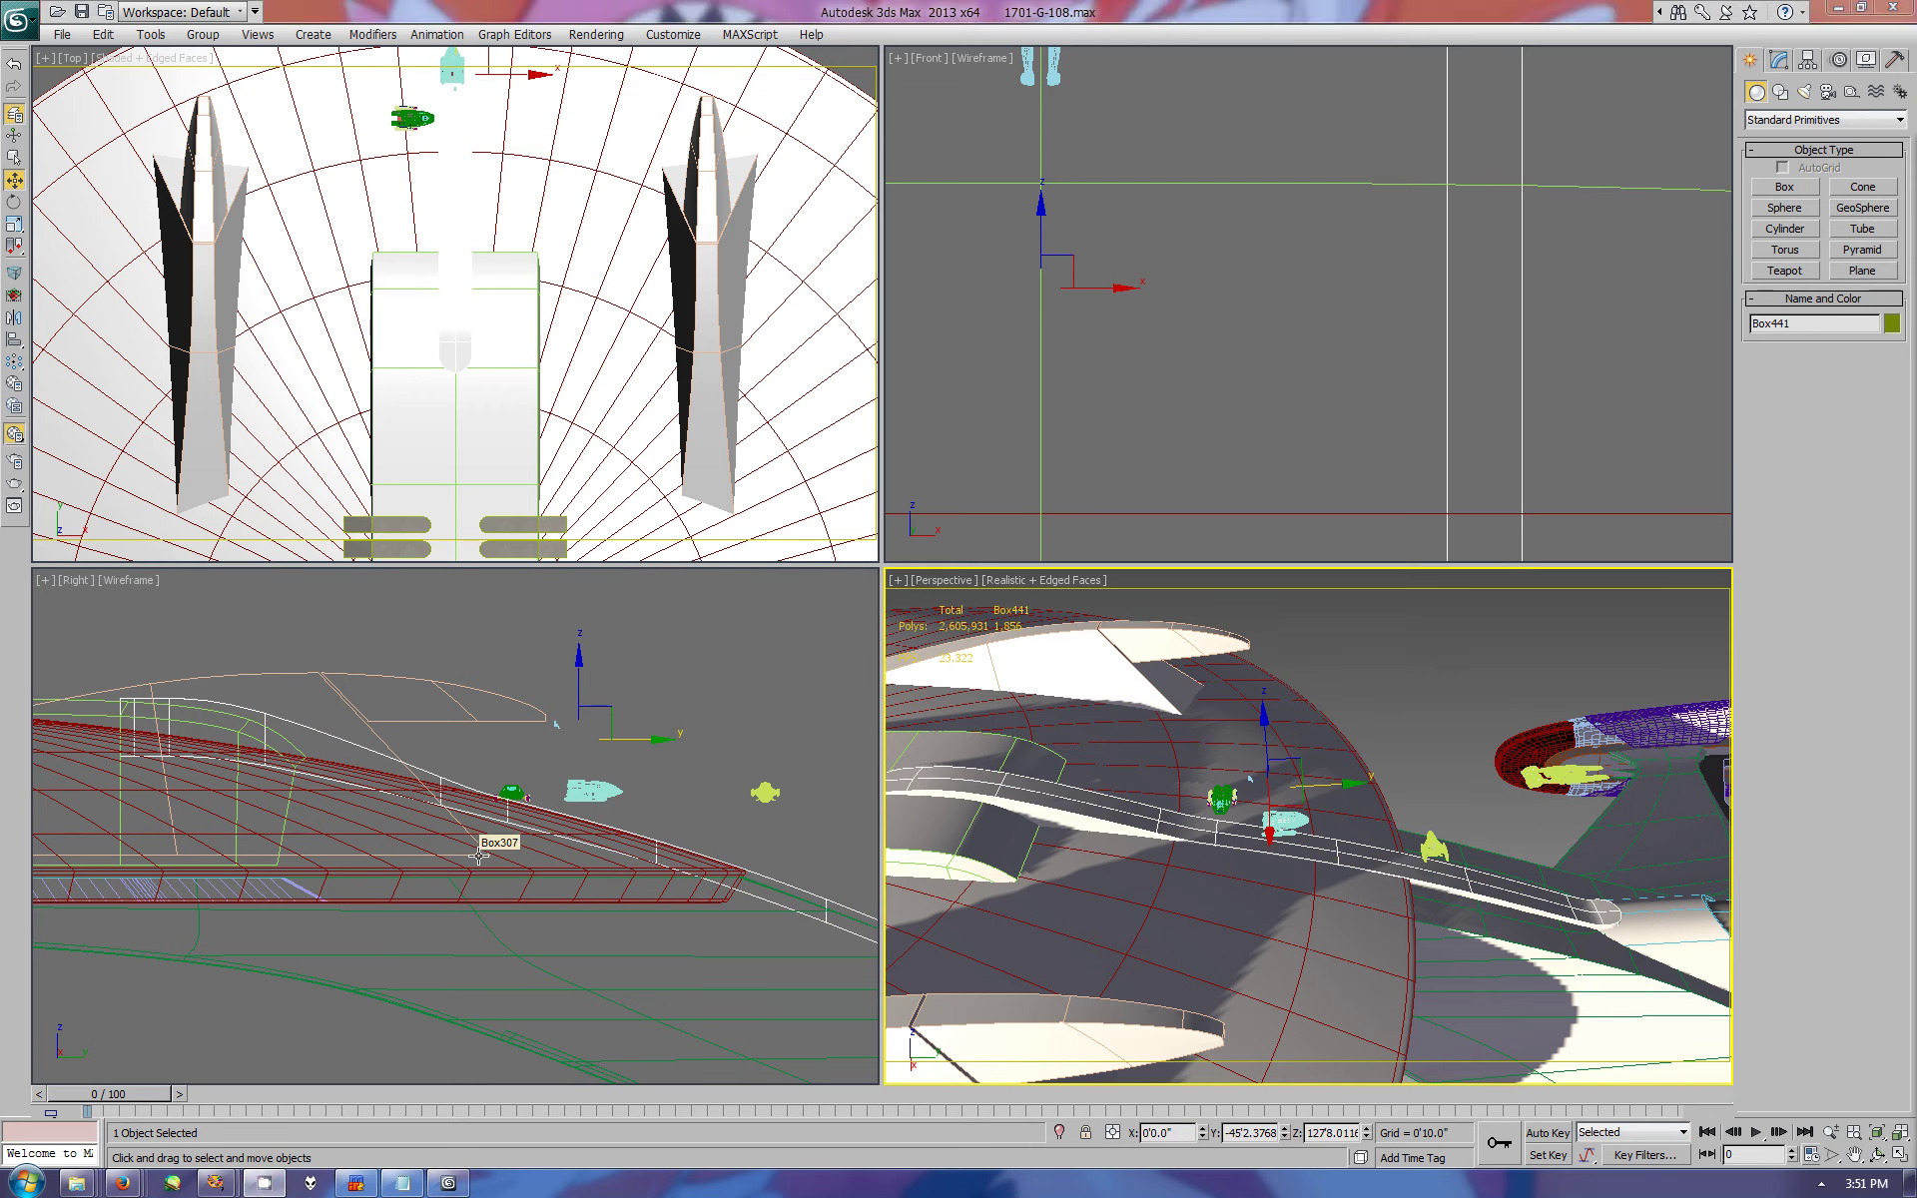
key(1)
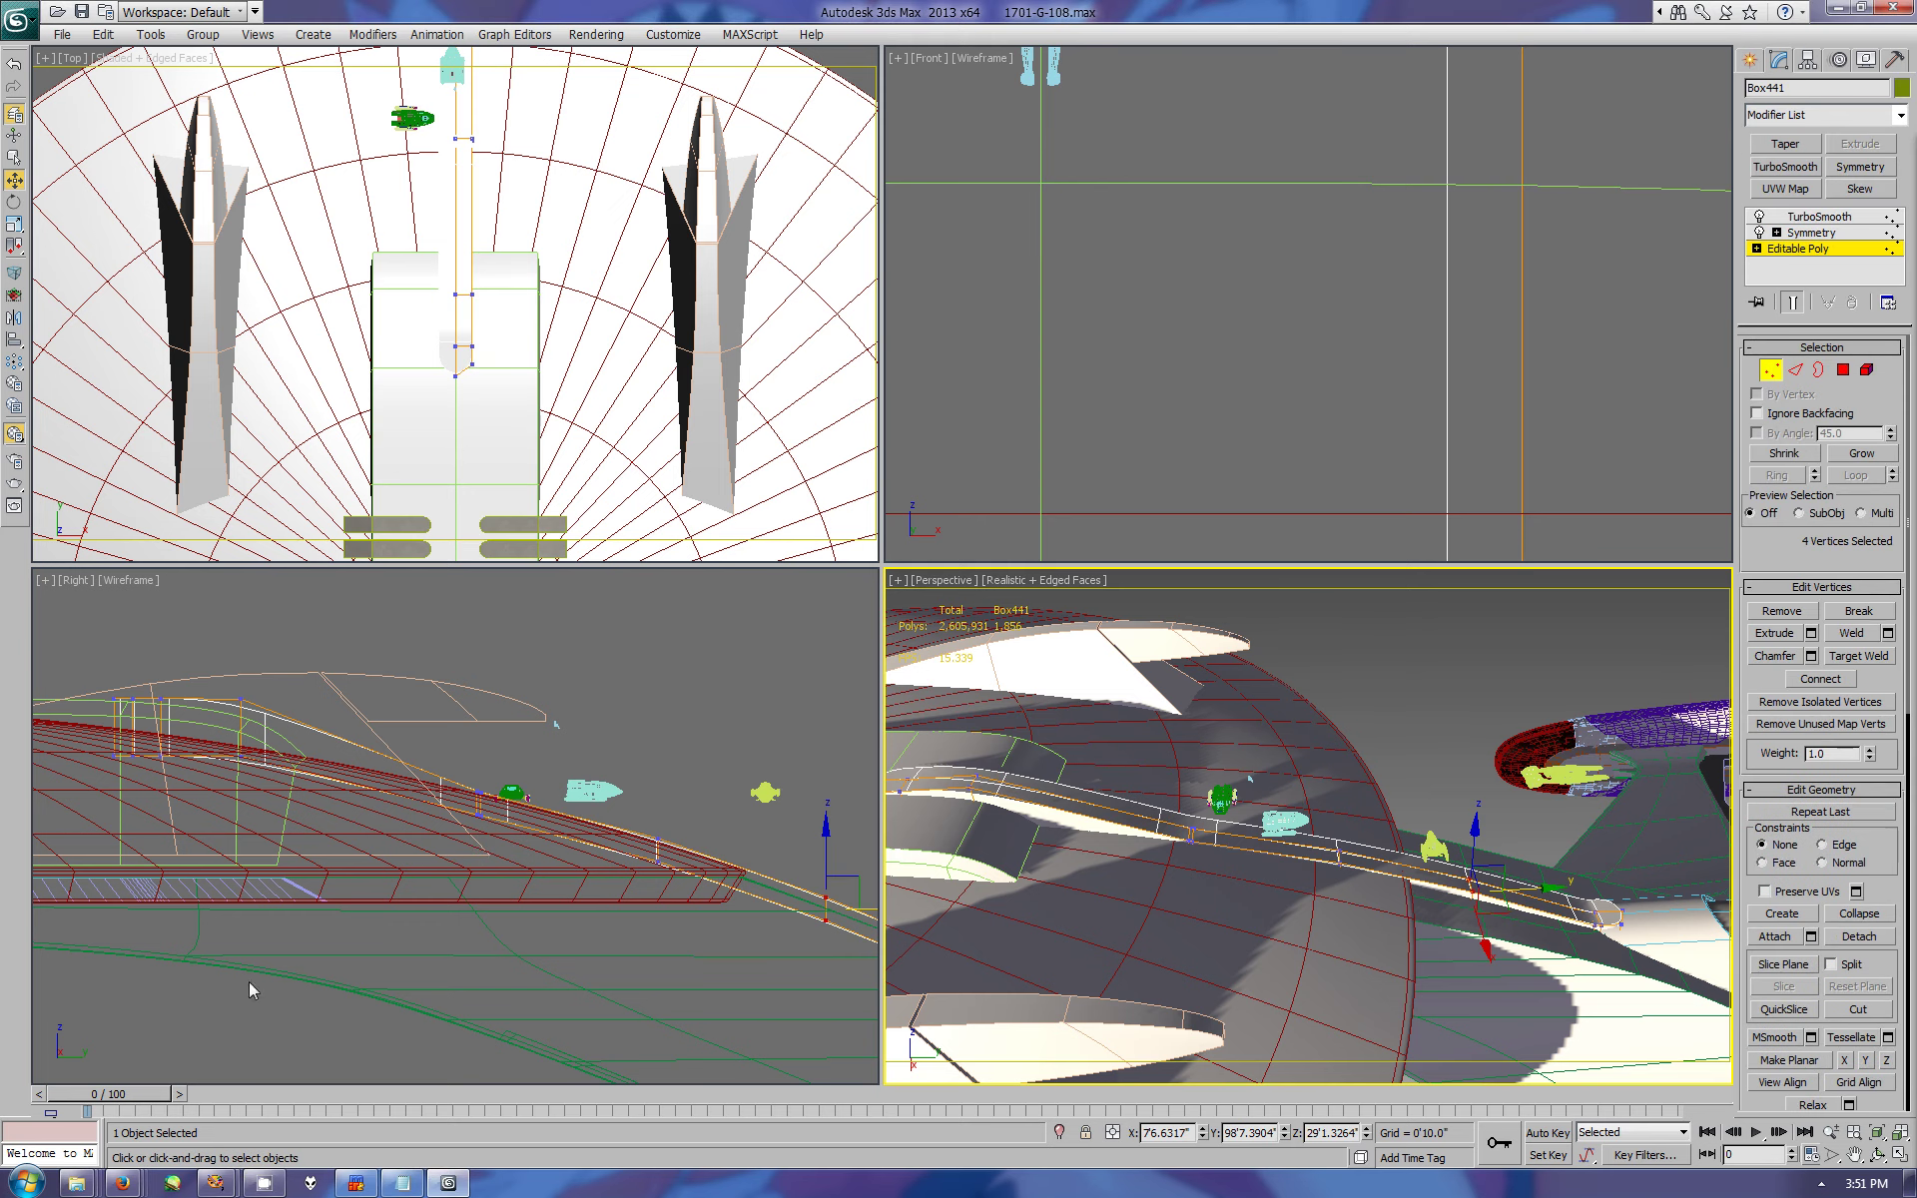
middle_drag(819, 878, 451, 842)
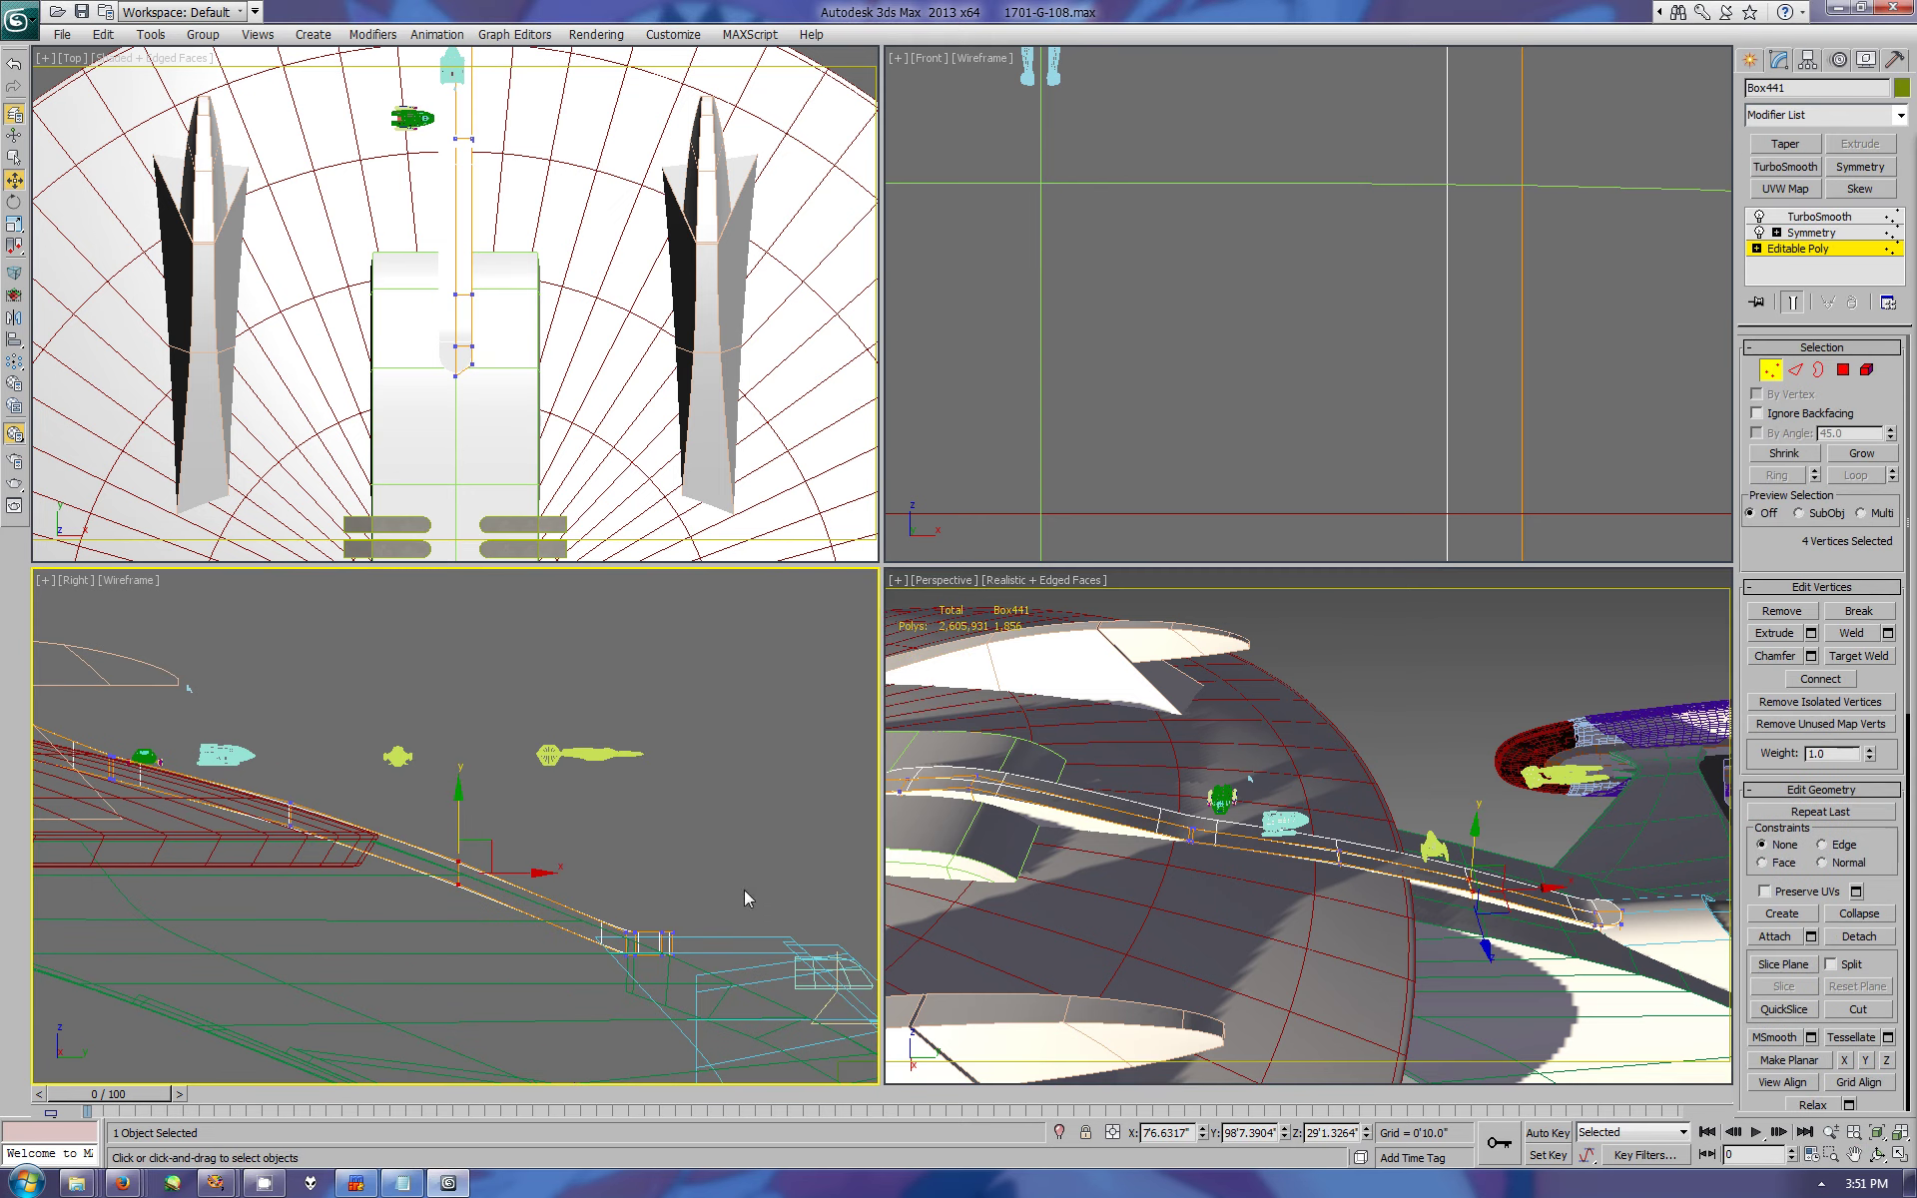
drag(740, 899, 644, 1015)
drag(716, 947, 759, 950)
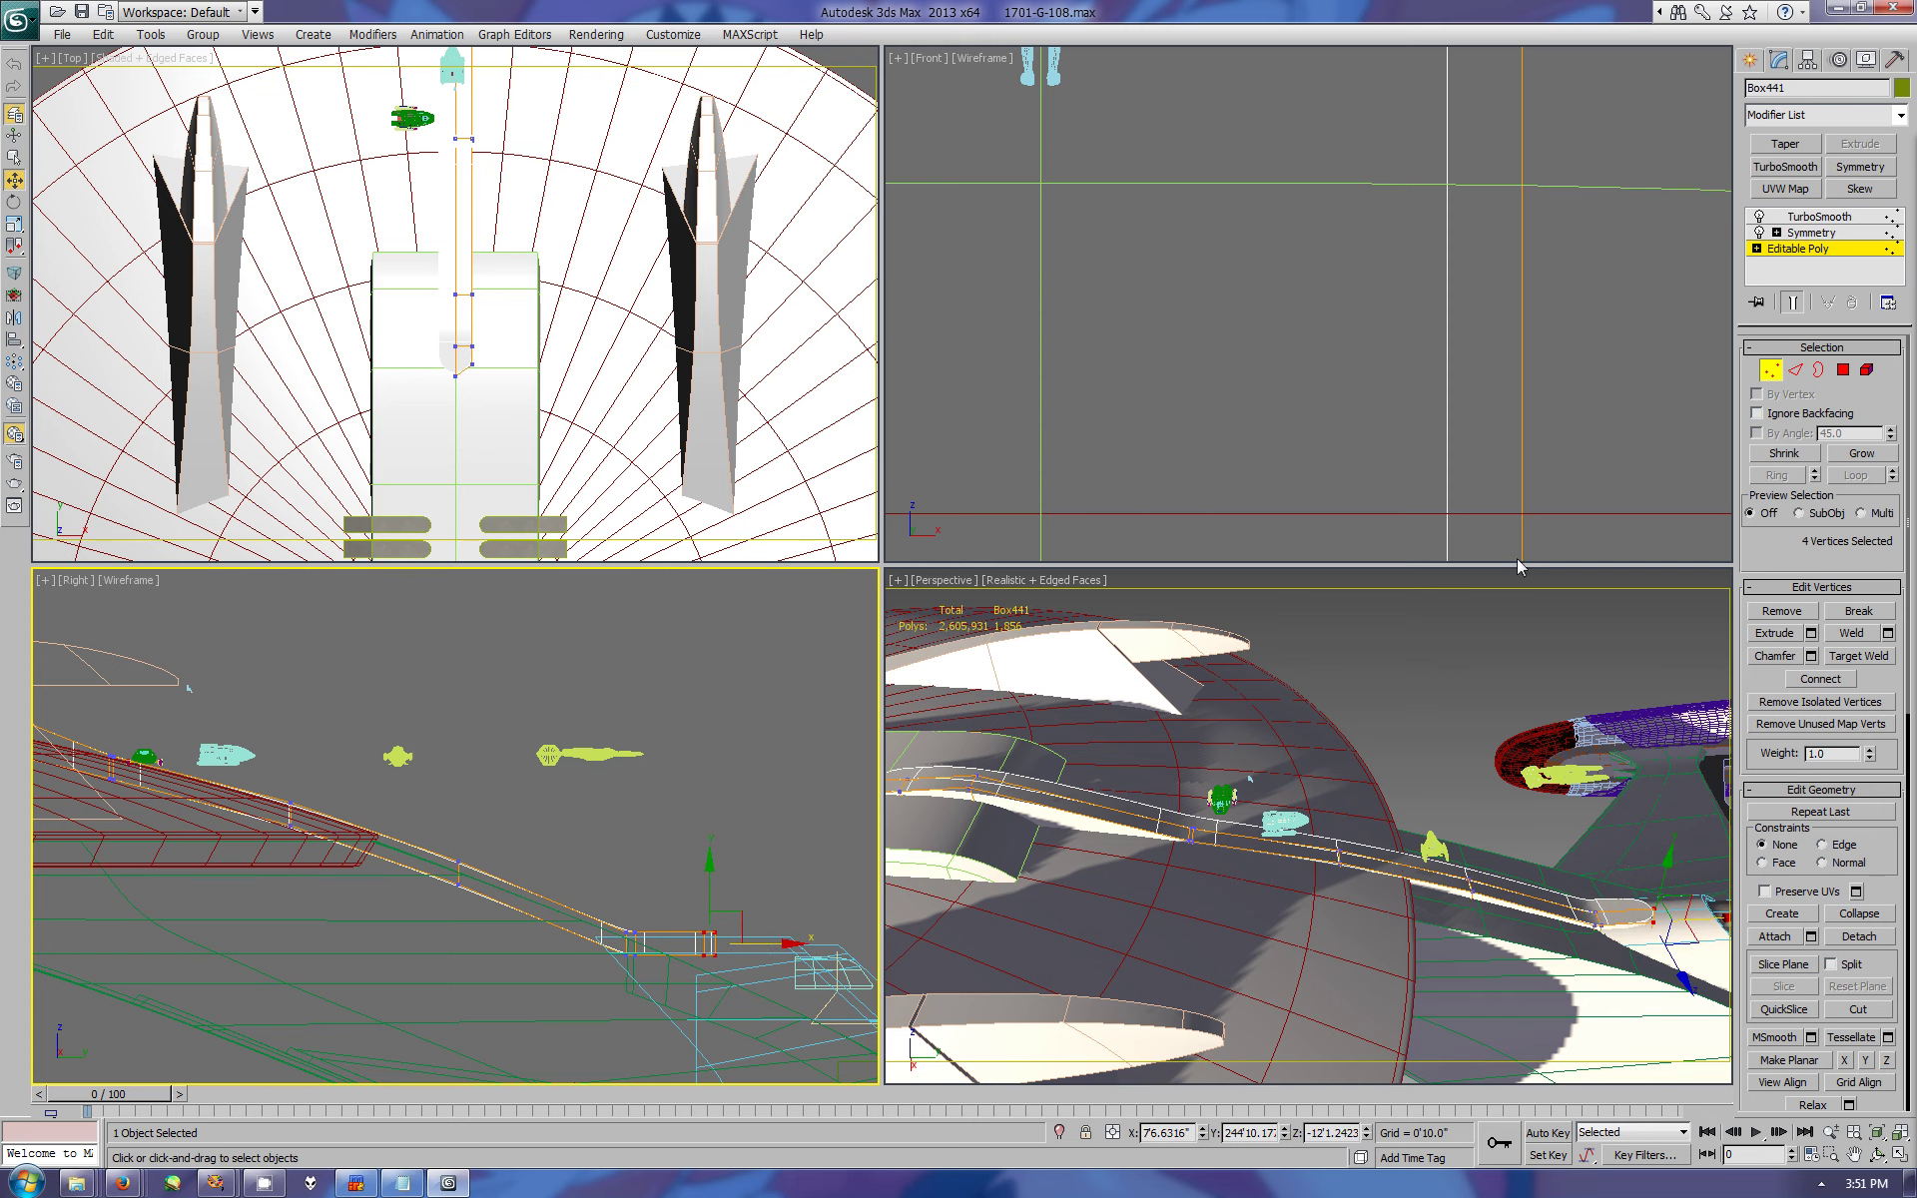
ctrl+click(1795, 370)
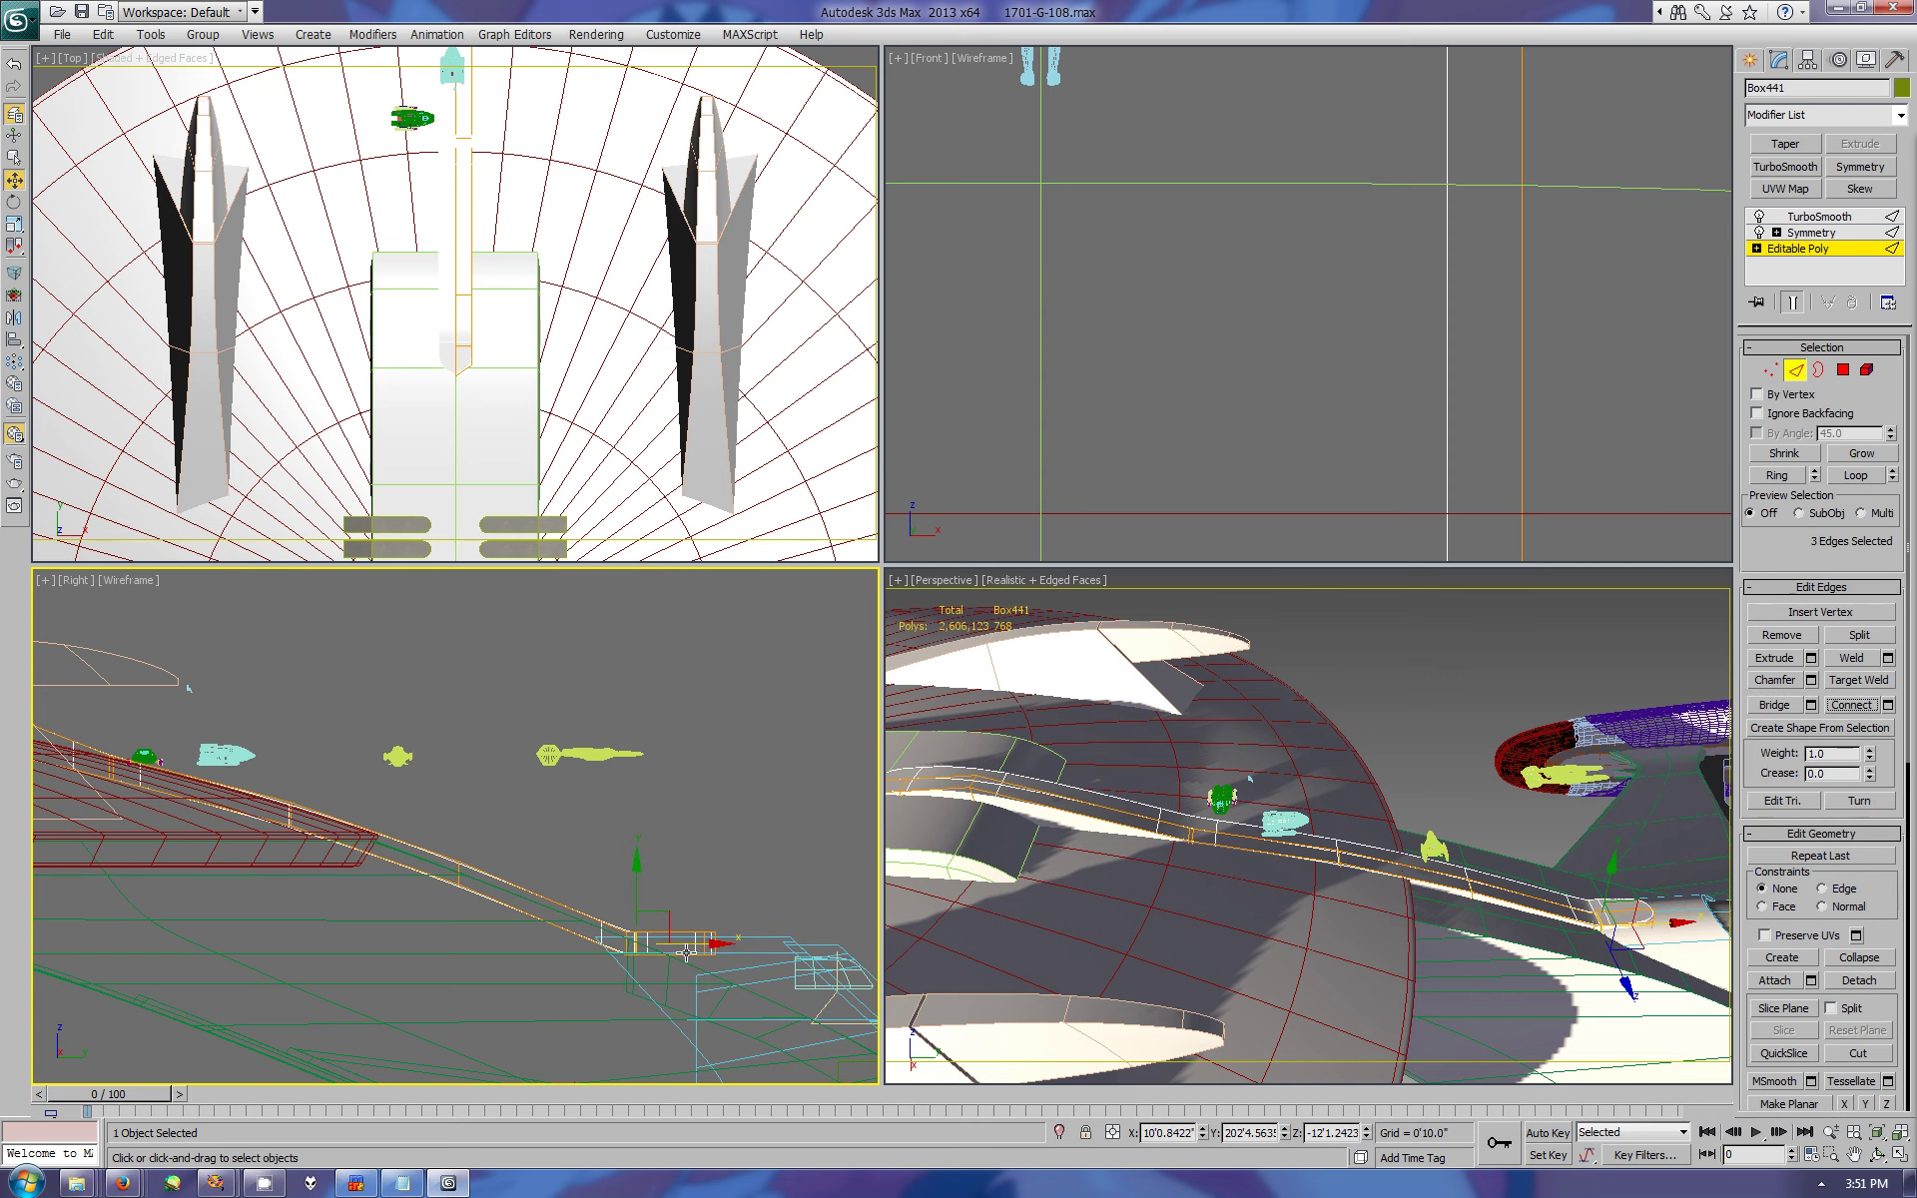
drag(686, 953, 719, 954)
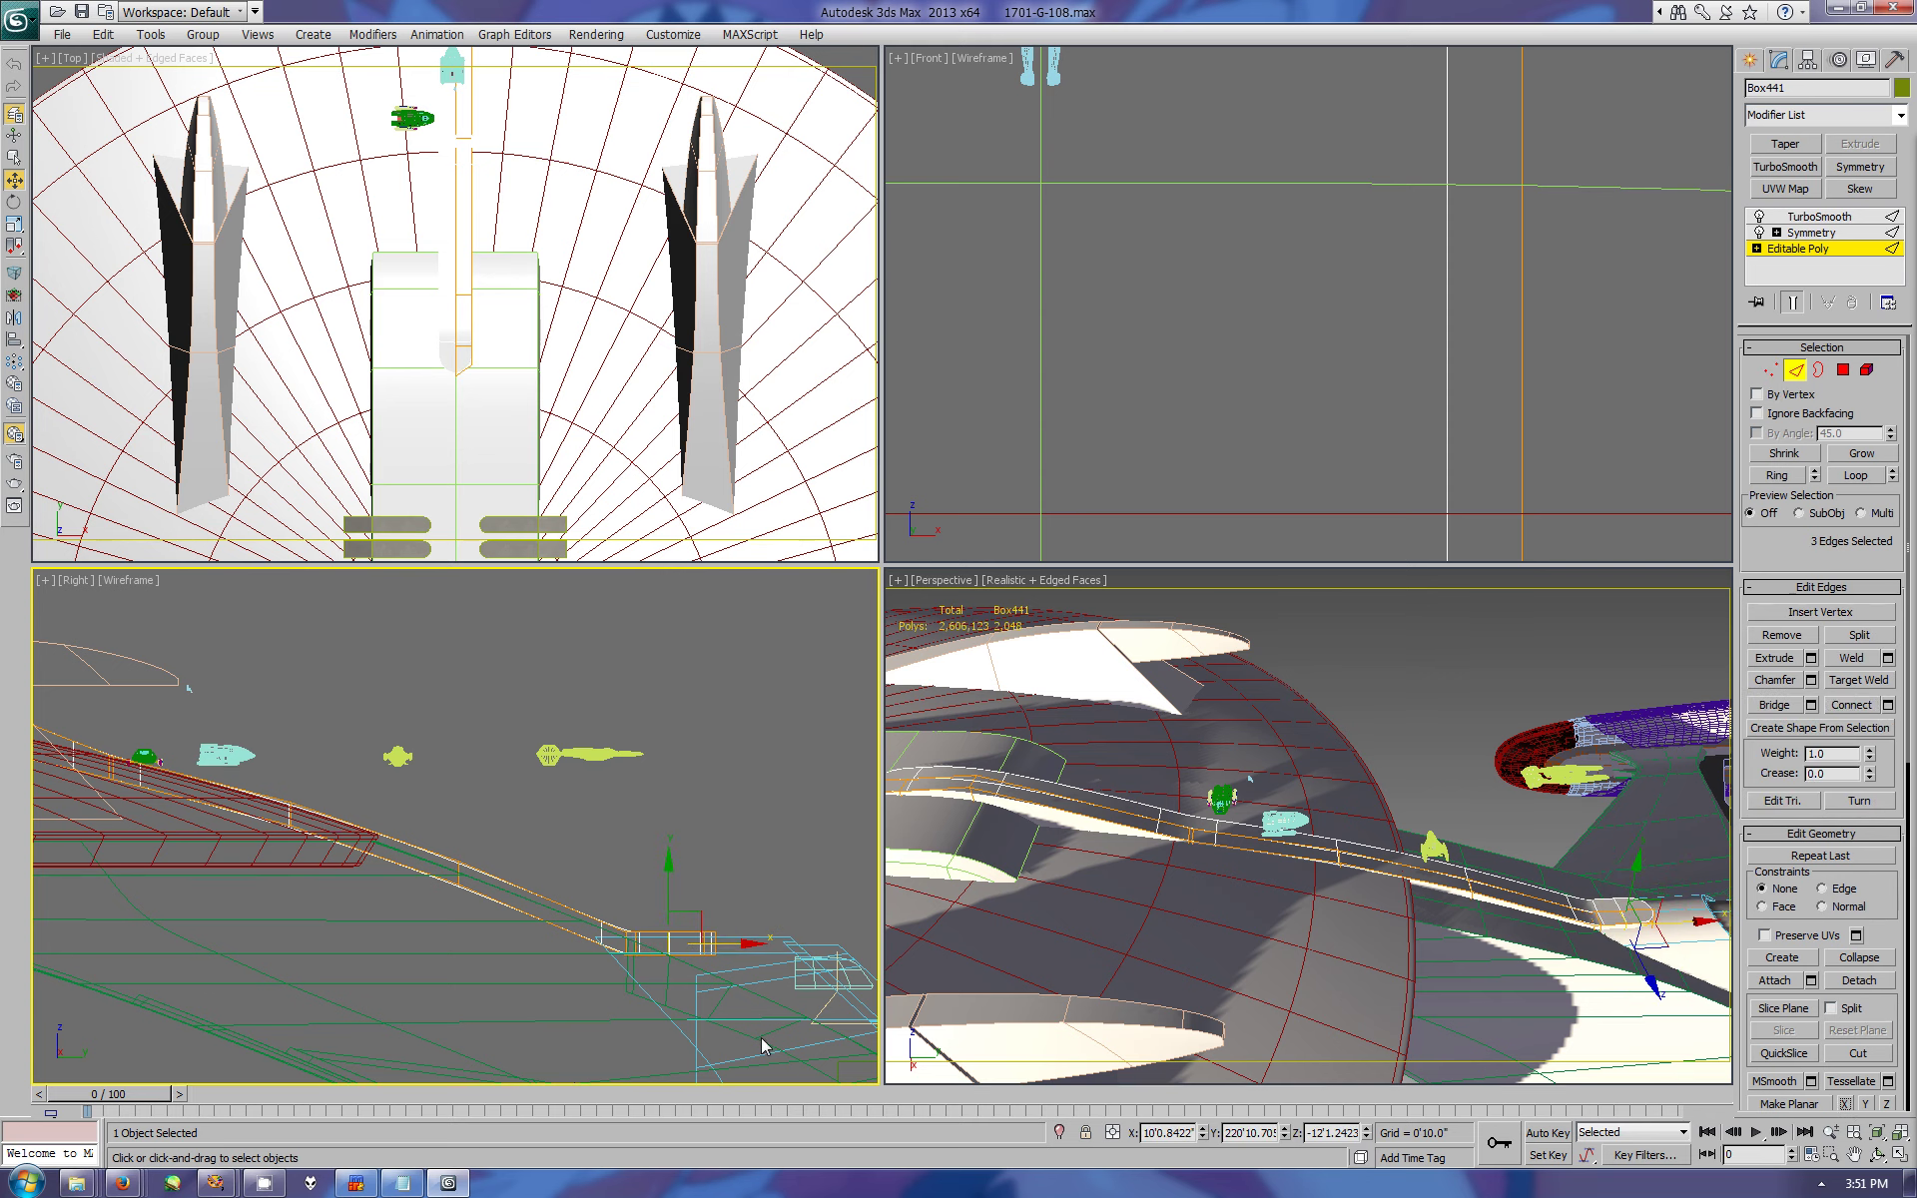
click(1877, 1155)
mouse_move(1298, 799)
mouse_down()
mouse_move(1247, 826)
mouse_move(1238, 939)
mouse_up()
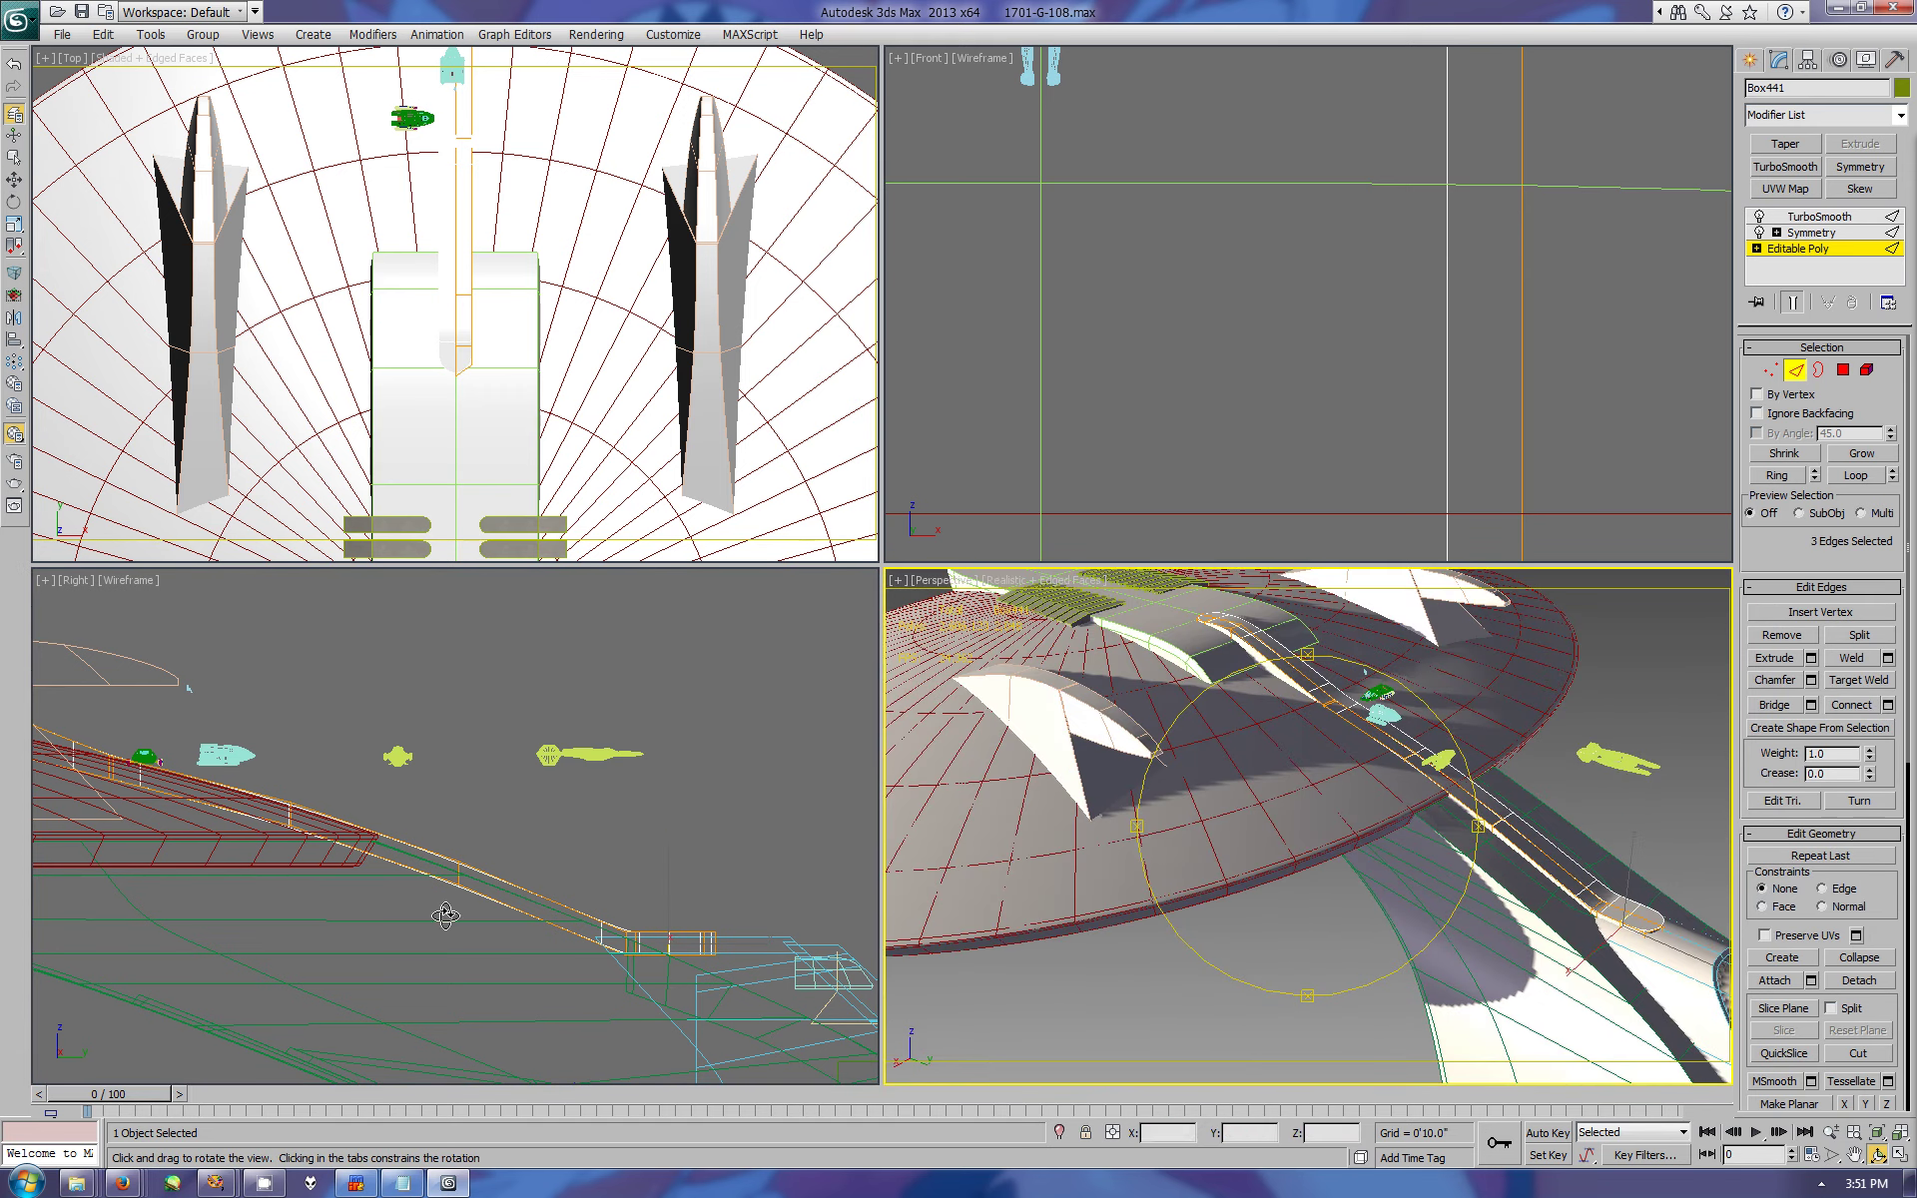
- Hide the long shuttle with Hide Selected
right_click(519, 848)
click(552, 754)
click(1865, 59)
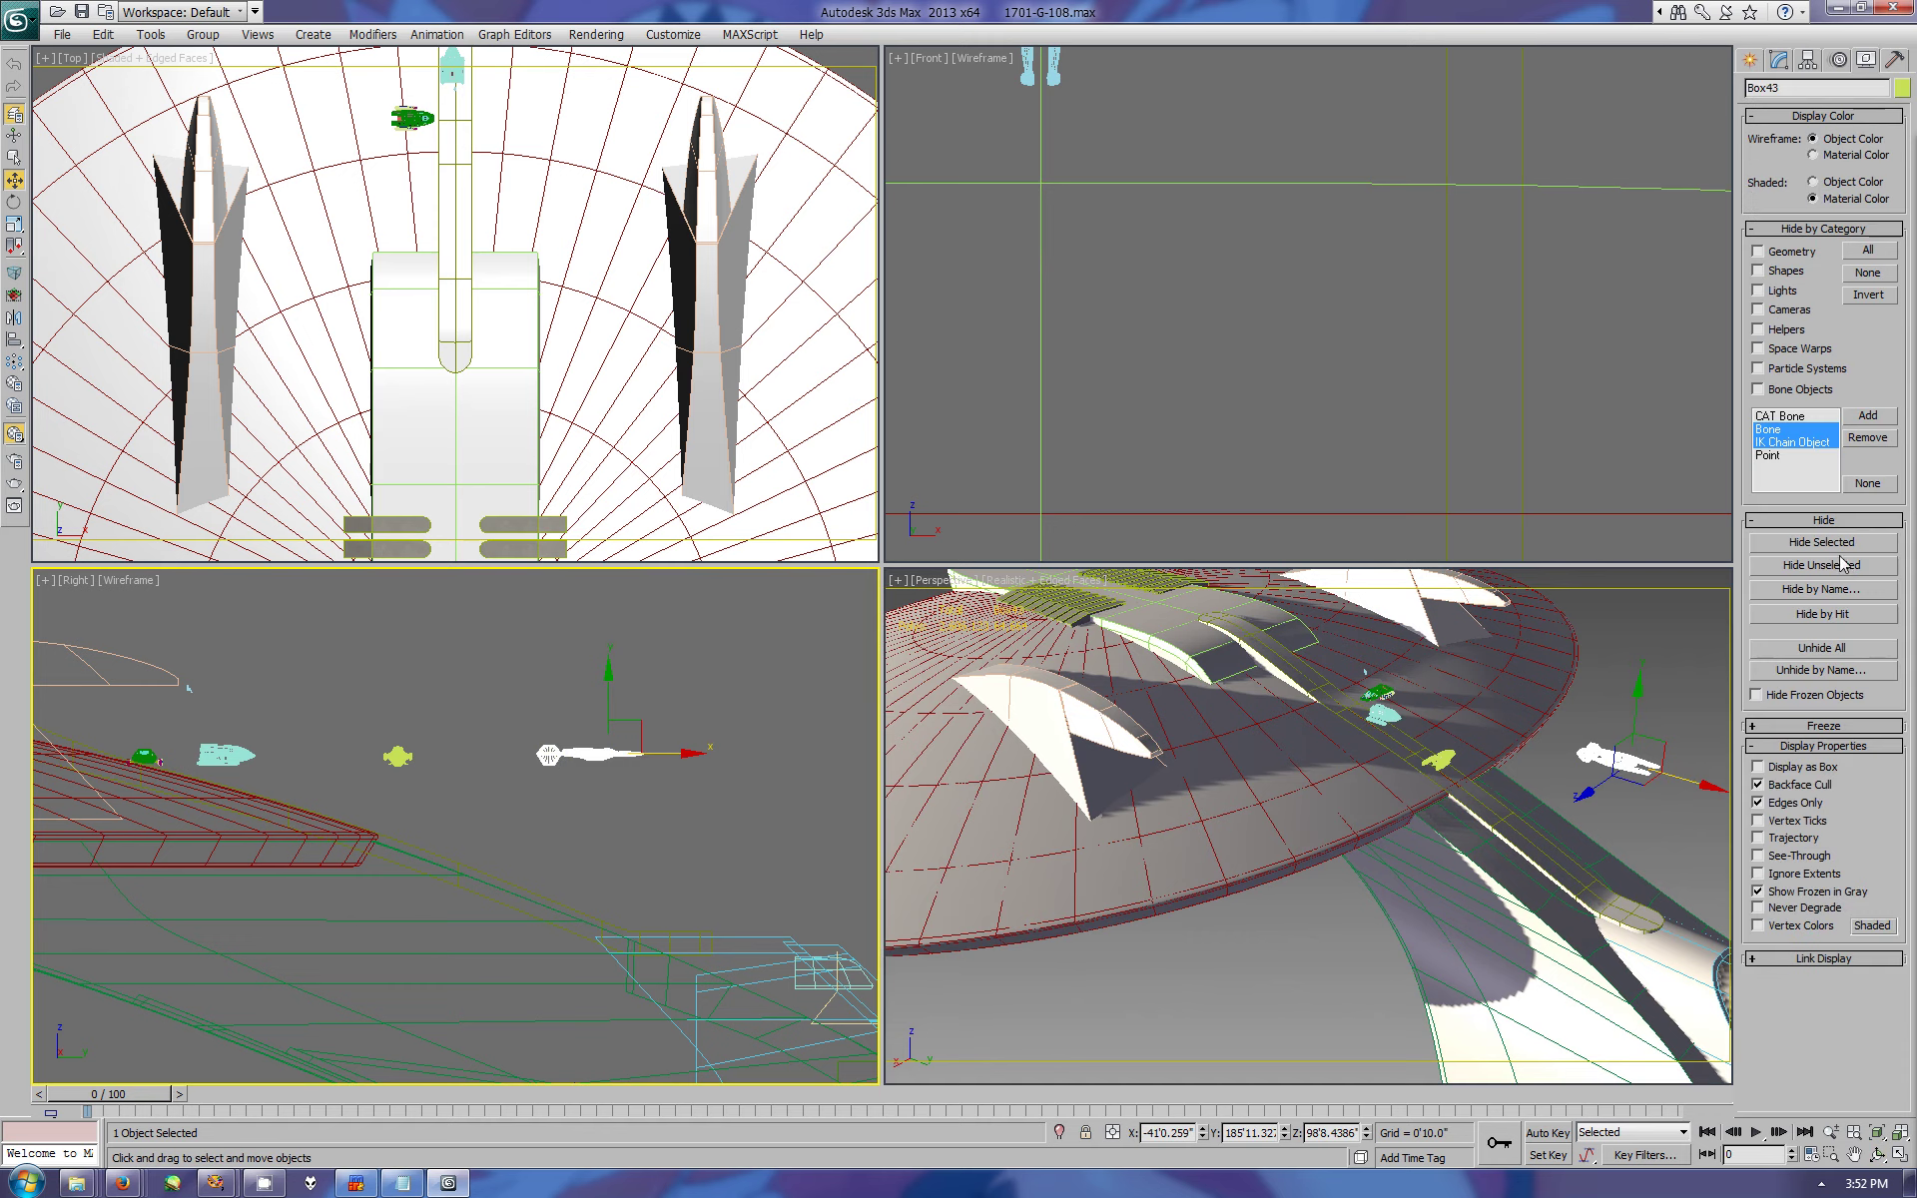
click(1821, 542)
- Move the three small shuttles left in the Right view, undoing a stray Shuttle body008 move
click(225, 755)
drag(150, 764, 150, 765)
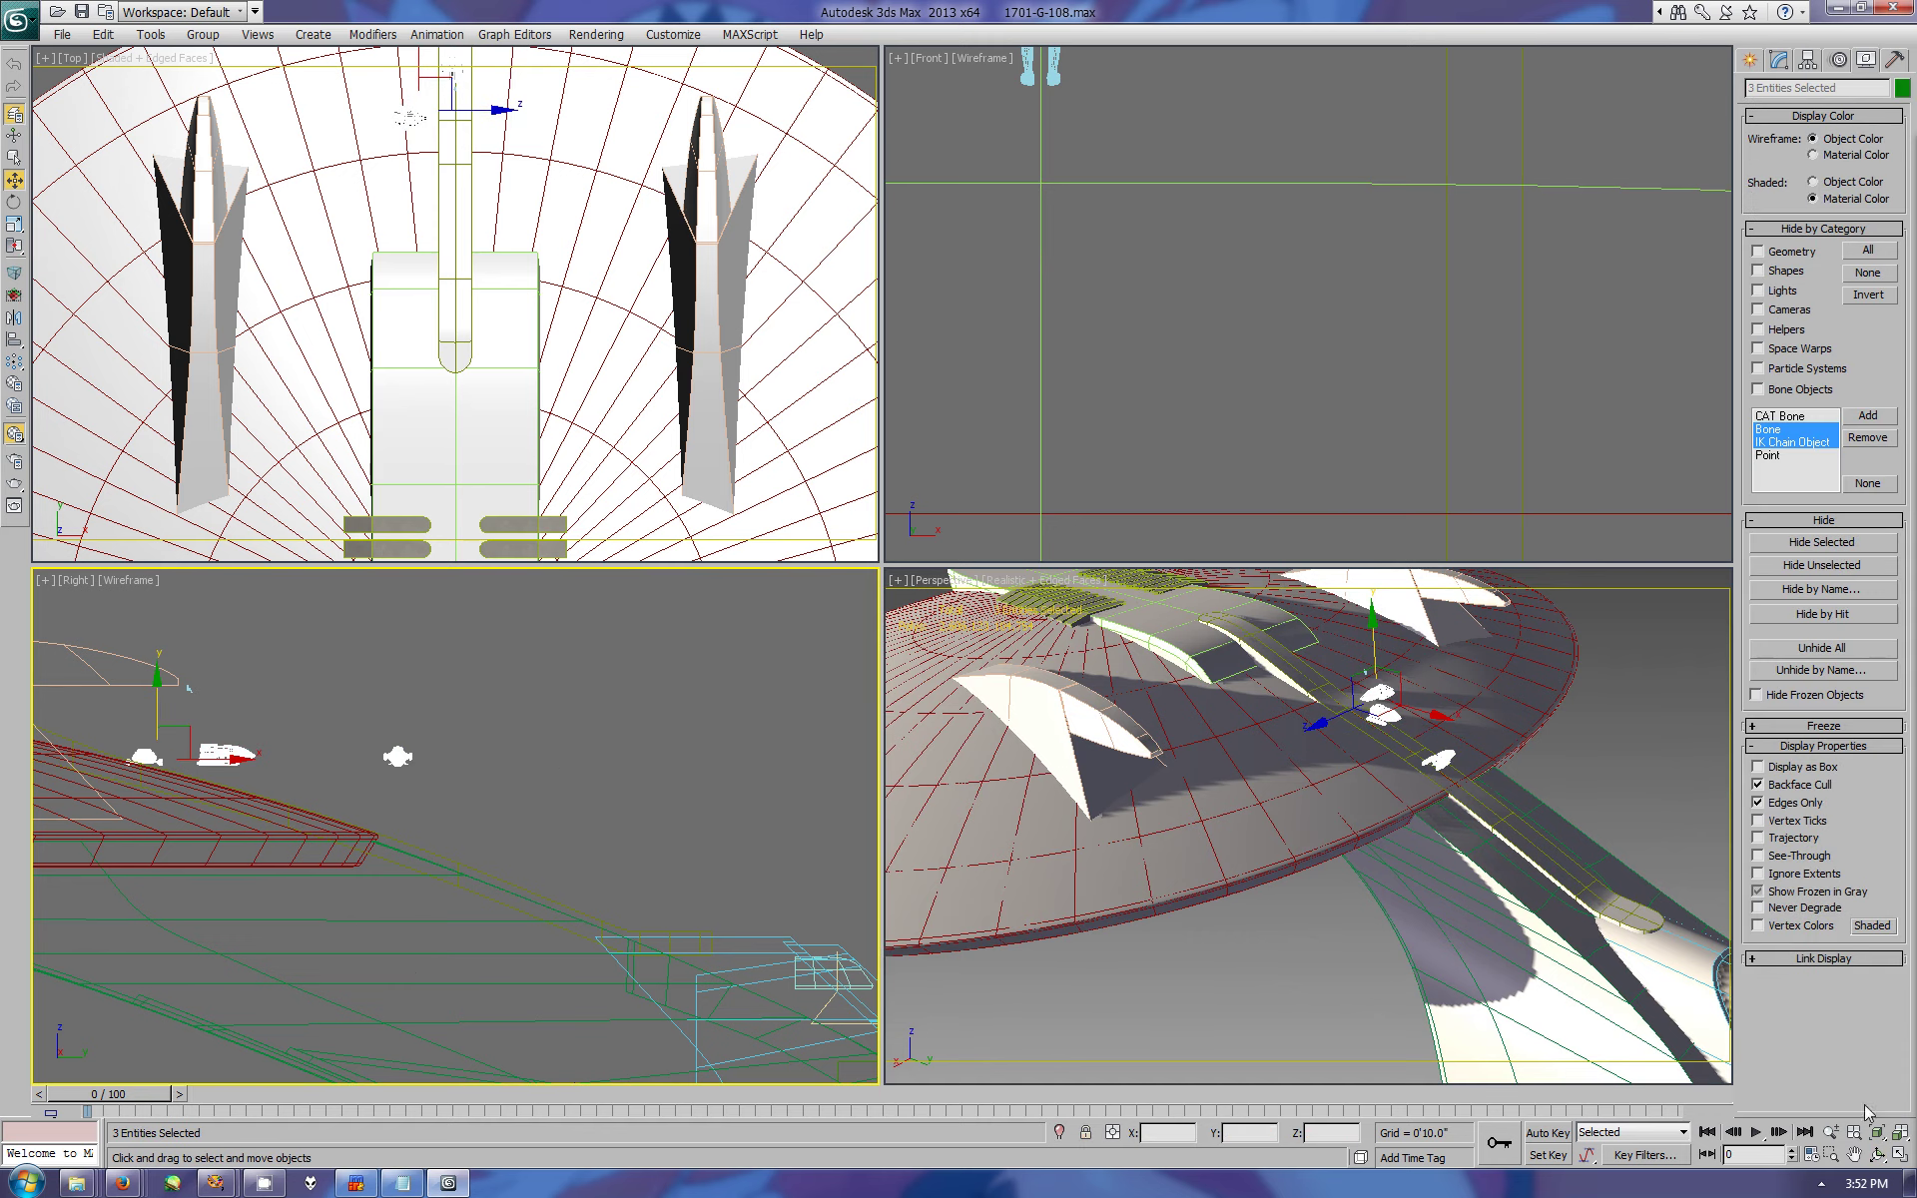
click(1900, 1155)
mouse_move(963, 492)
mouse_down()
mouse_move(602, 456)
mouse_move(923, 461)
mouse_up()
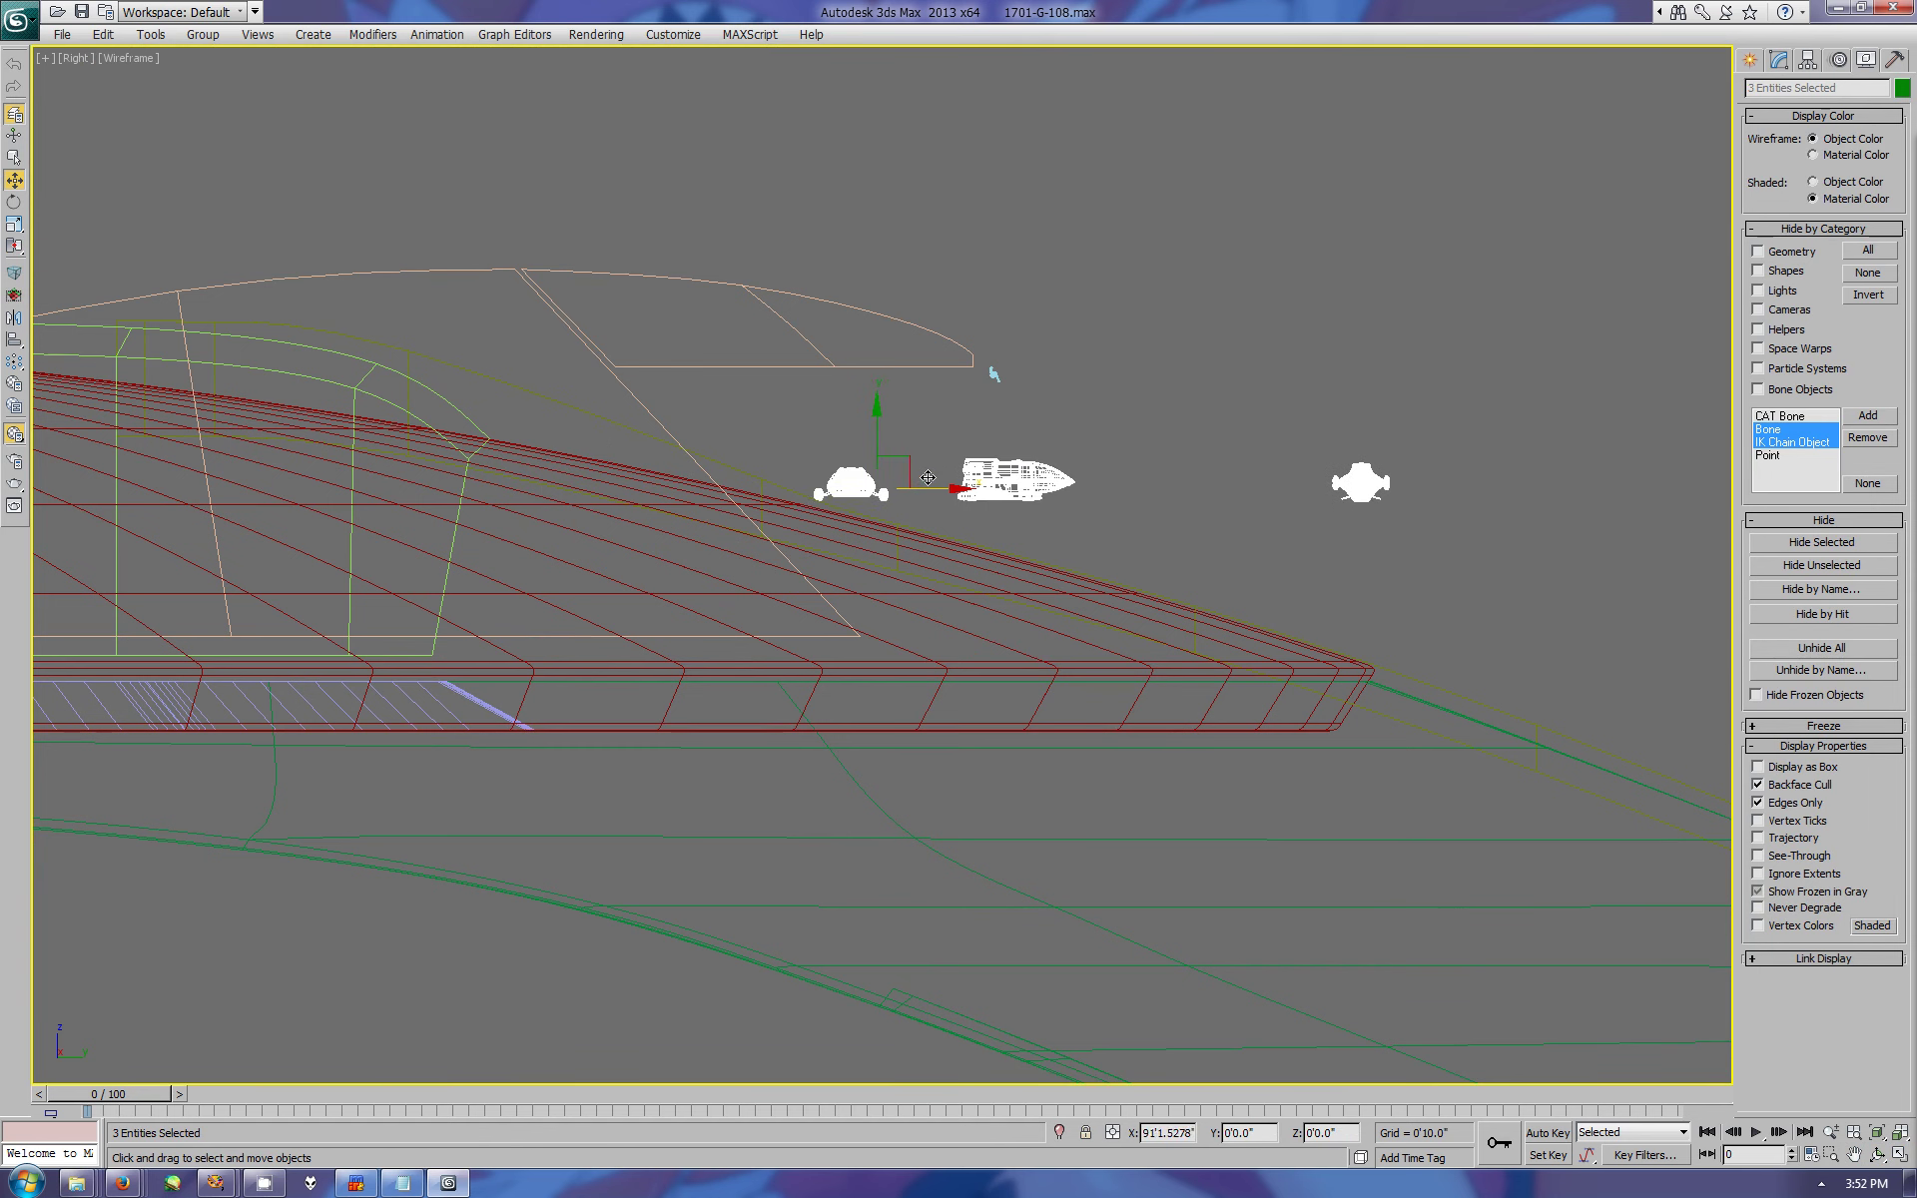
click(1009, 489)
key(alt+w)
drag(1326, 726, 1416, 747)
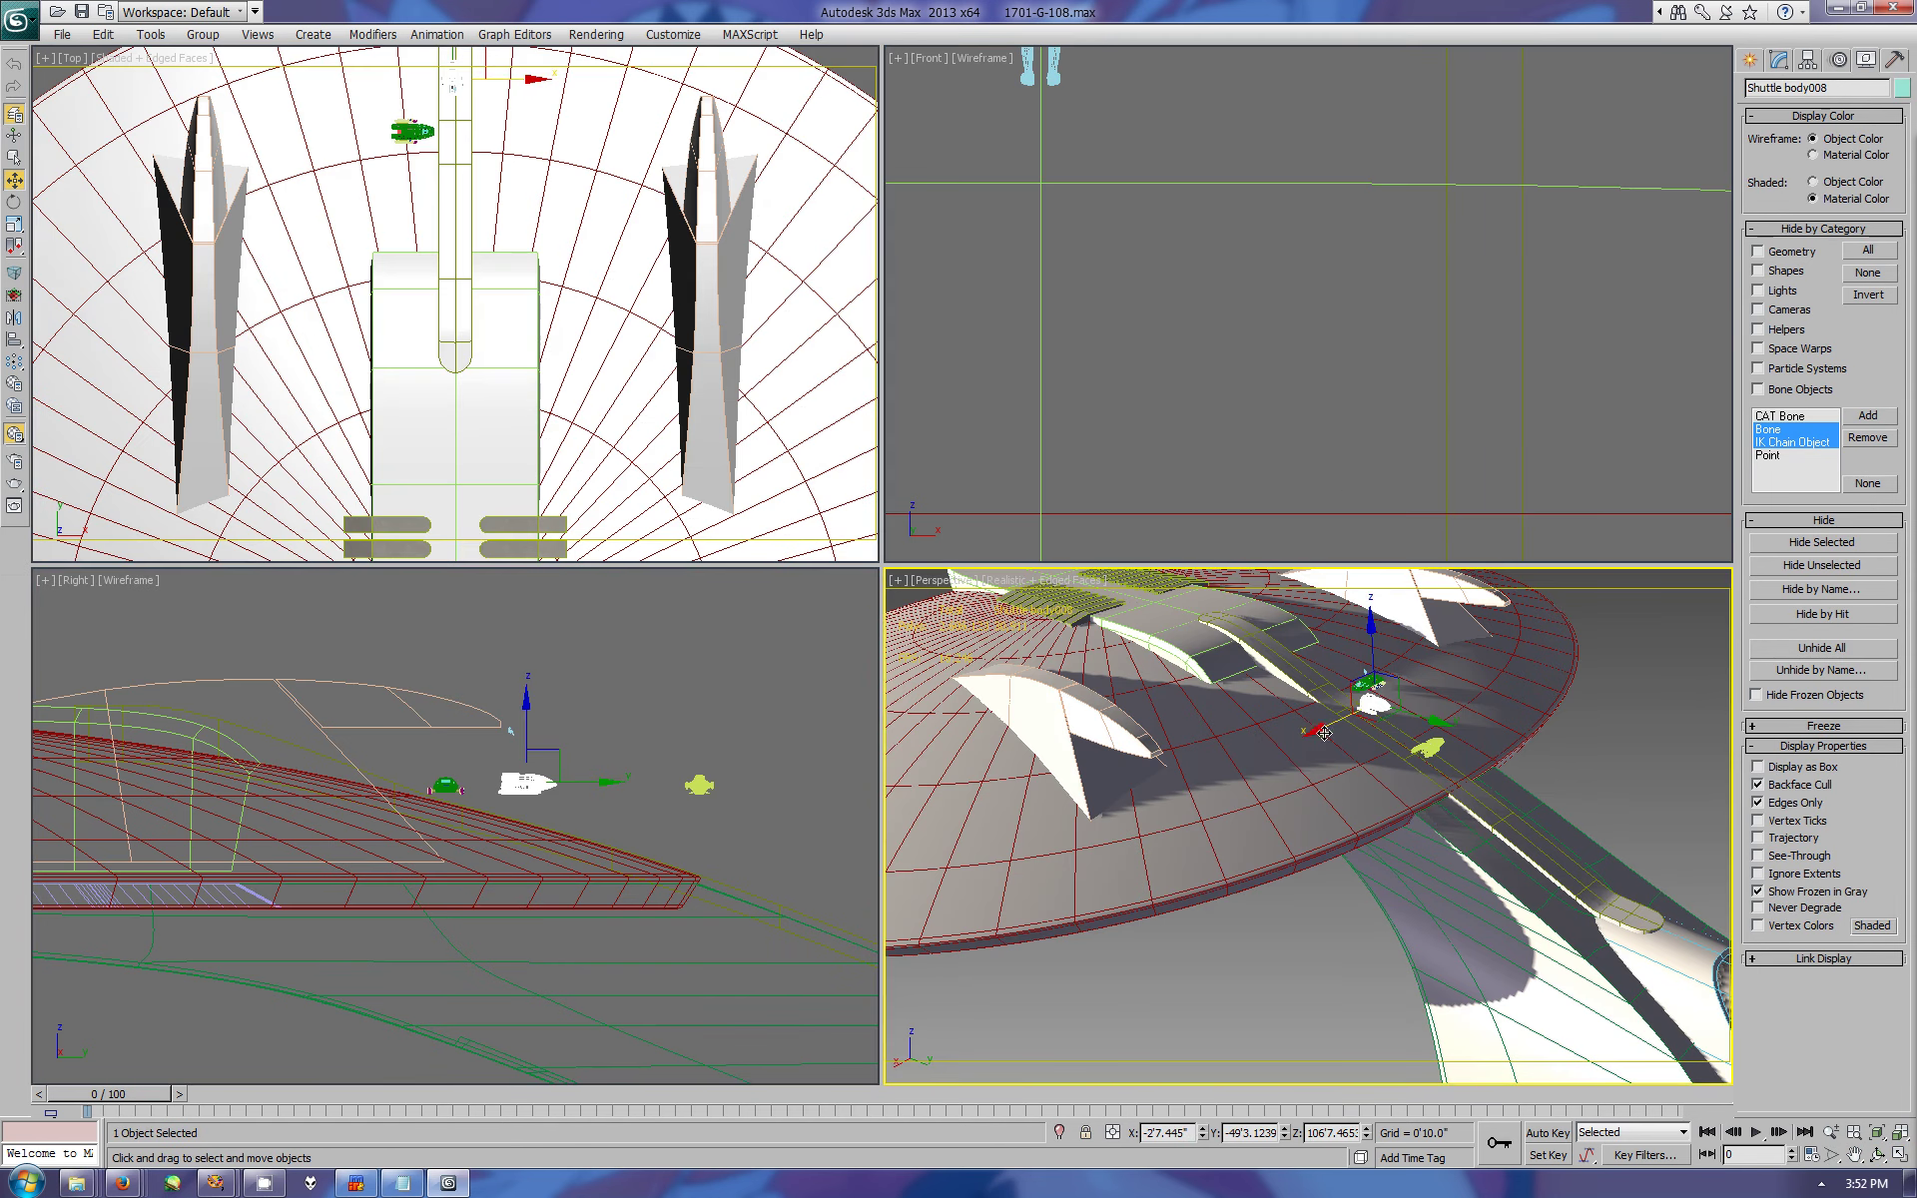
key(ctrl+z)
- Hide the Xshuttle and orbit the maximized Perspective view around the saucer rim
click(1437, 745)
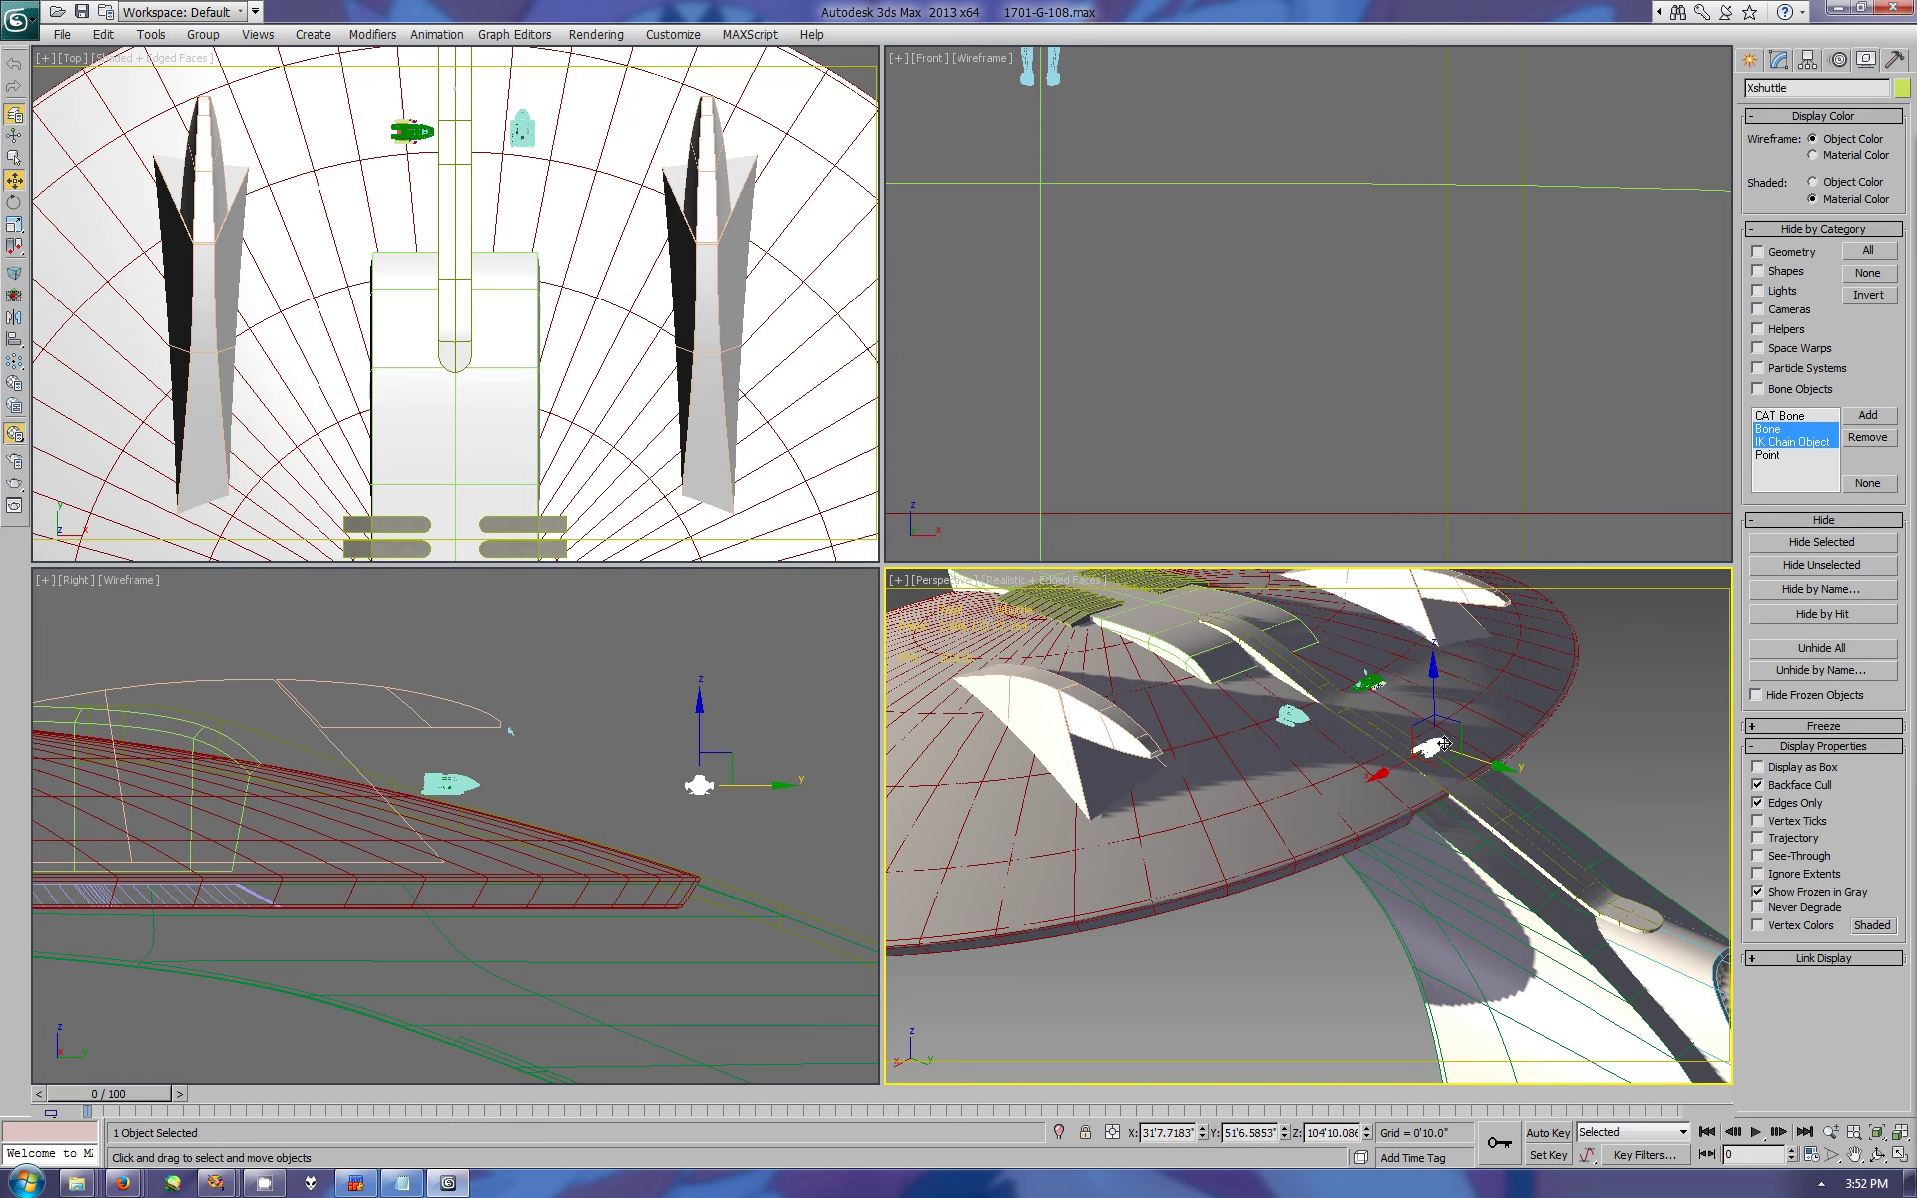
click(1821, 542)
click(1367, 683)
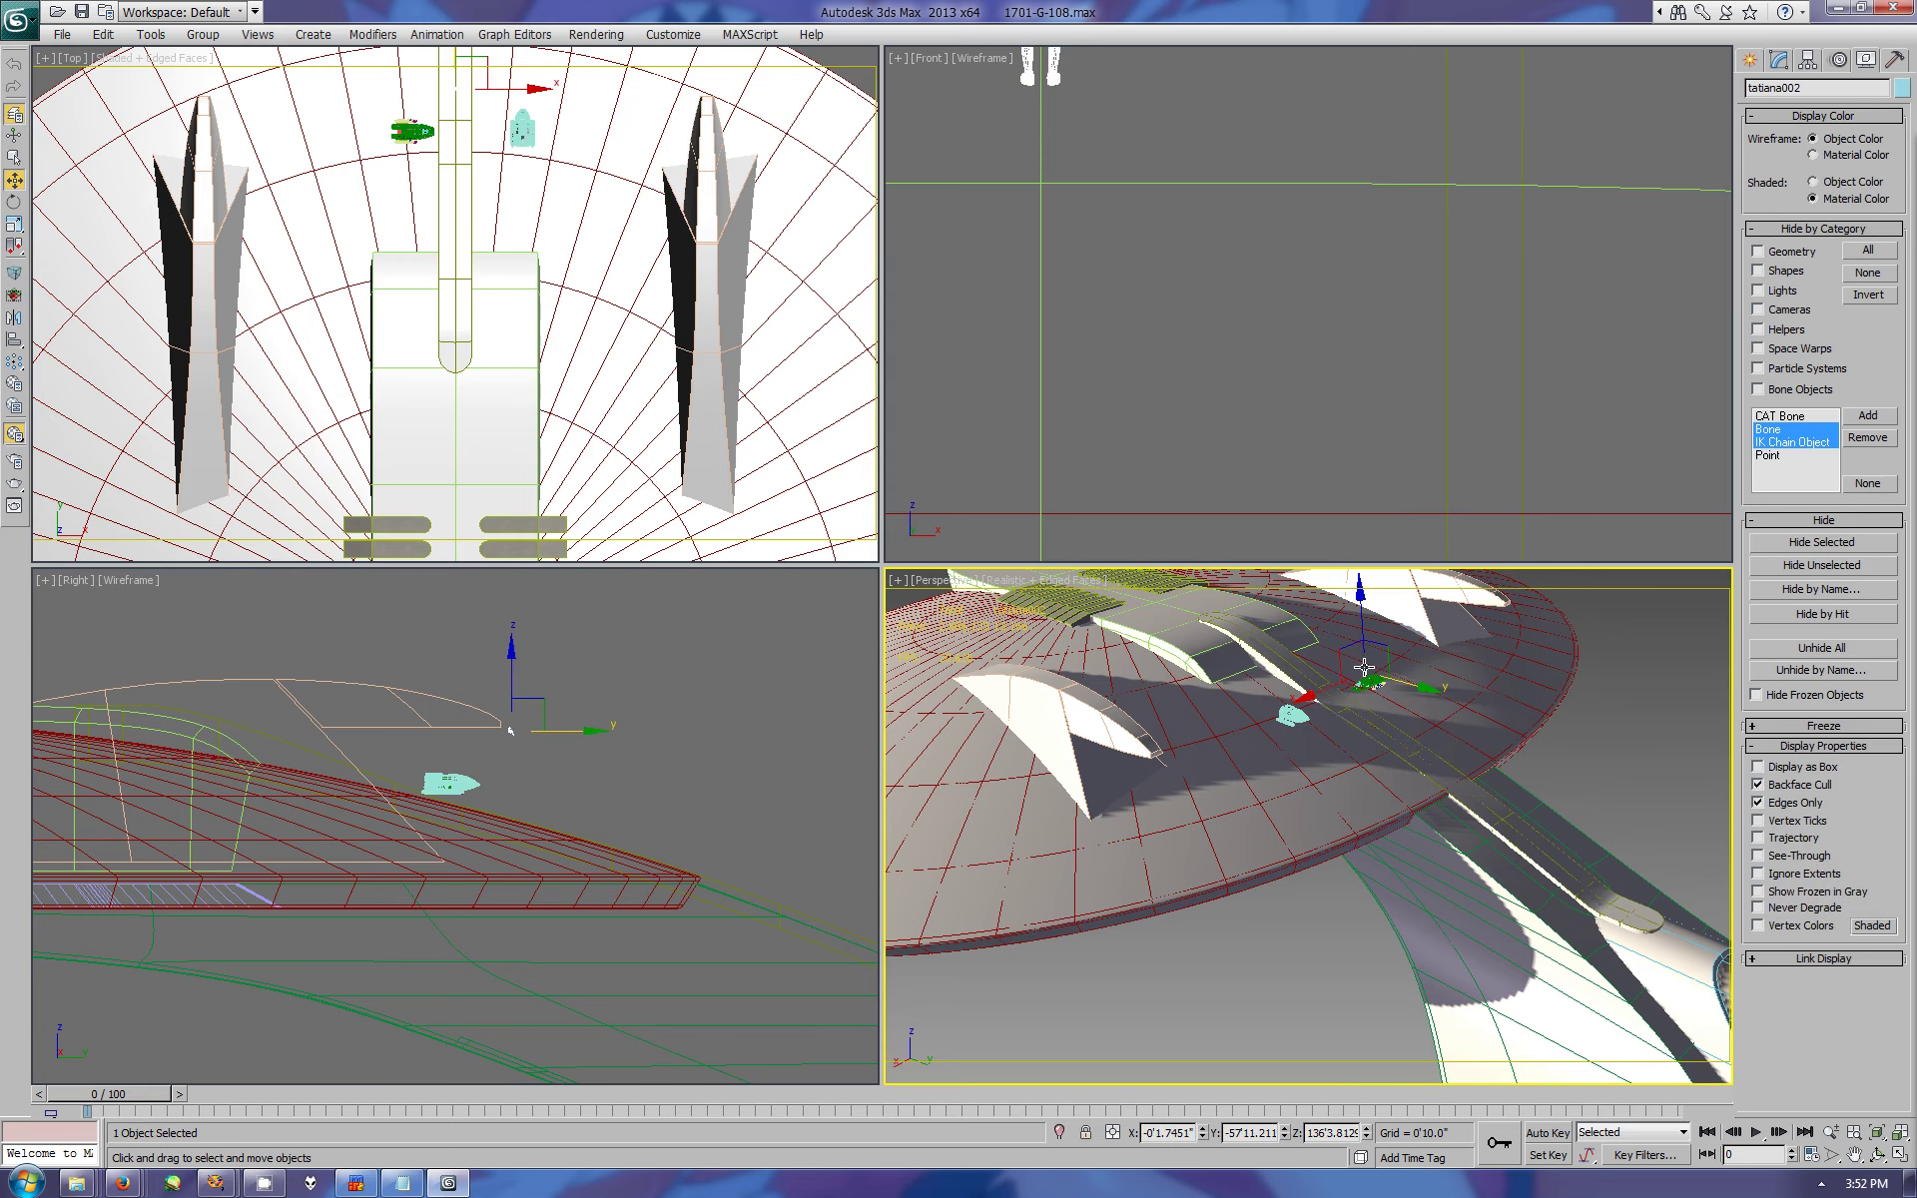
click(1884, 1156)
drag(779, 608, 898, 519)
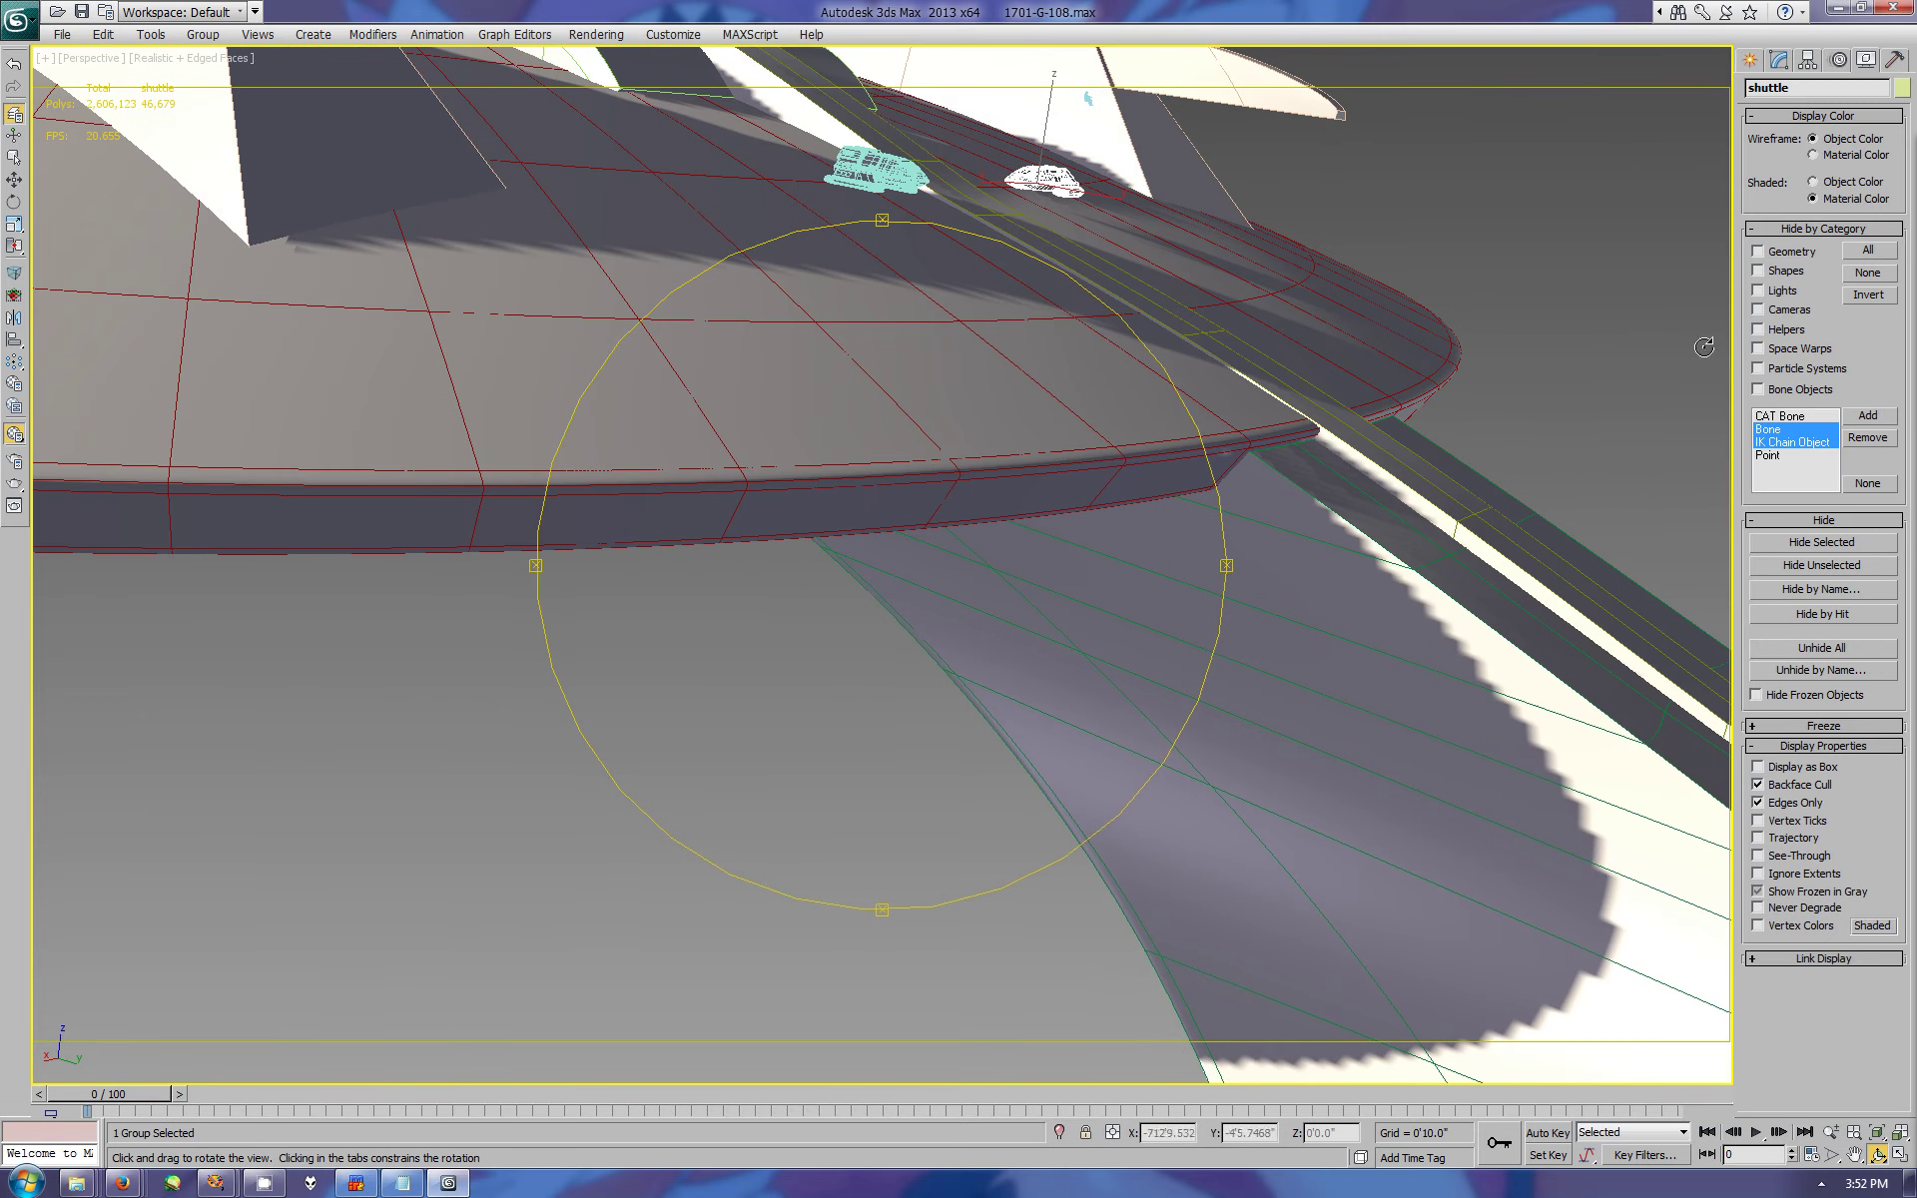
- Connect a new edge loop across Box441's edge ring and slide it back along the strip
key(w)
click(1443, 506)
click(1795, 370)
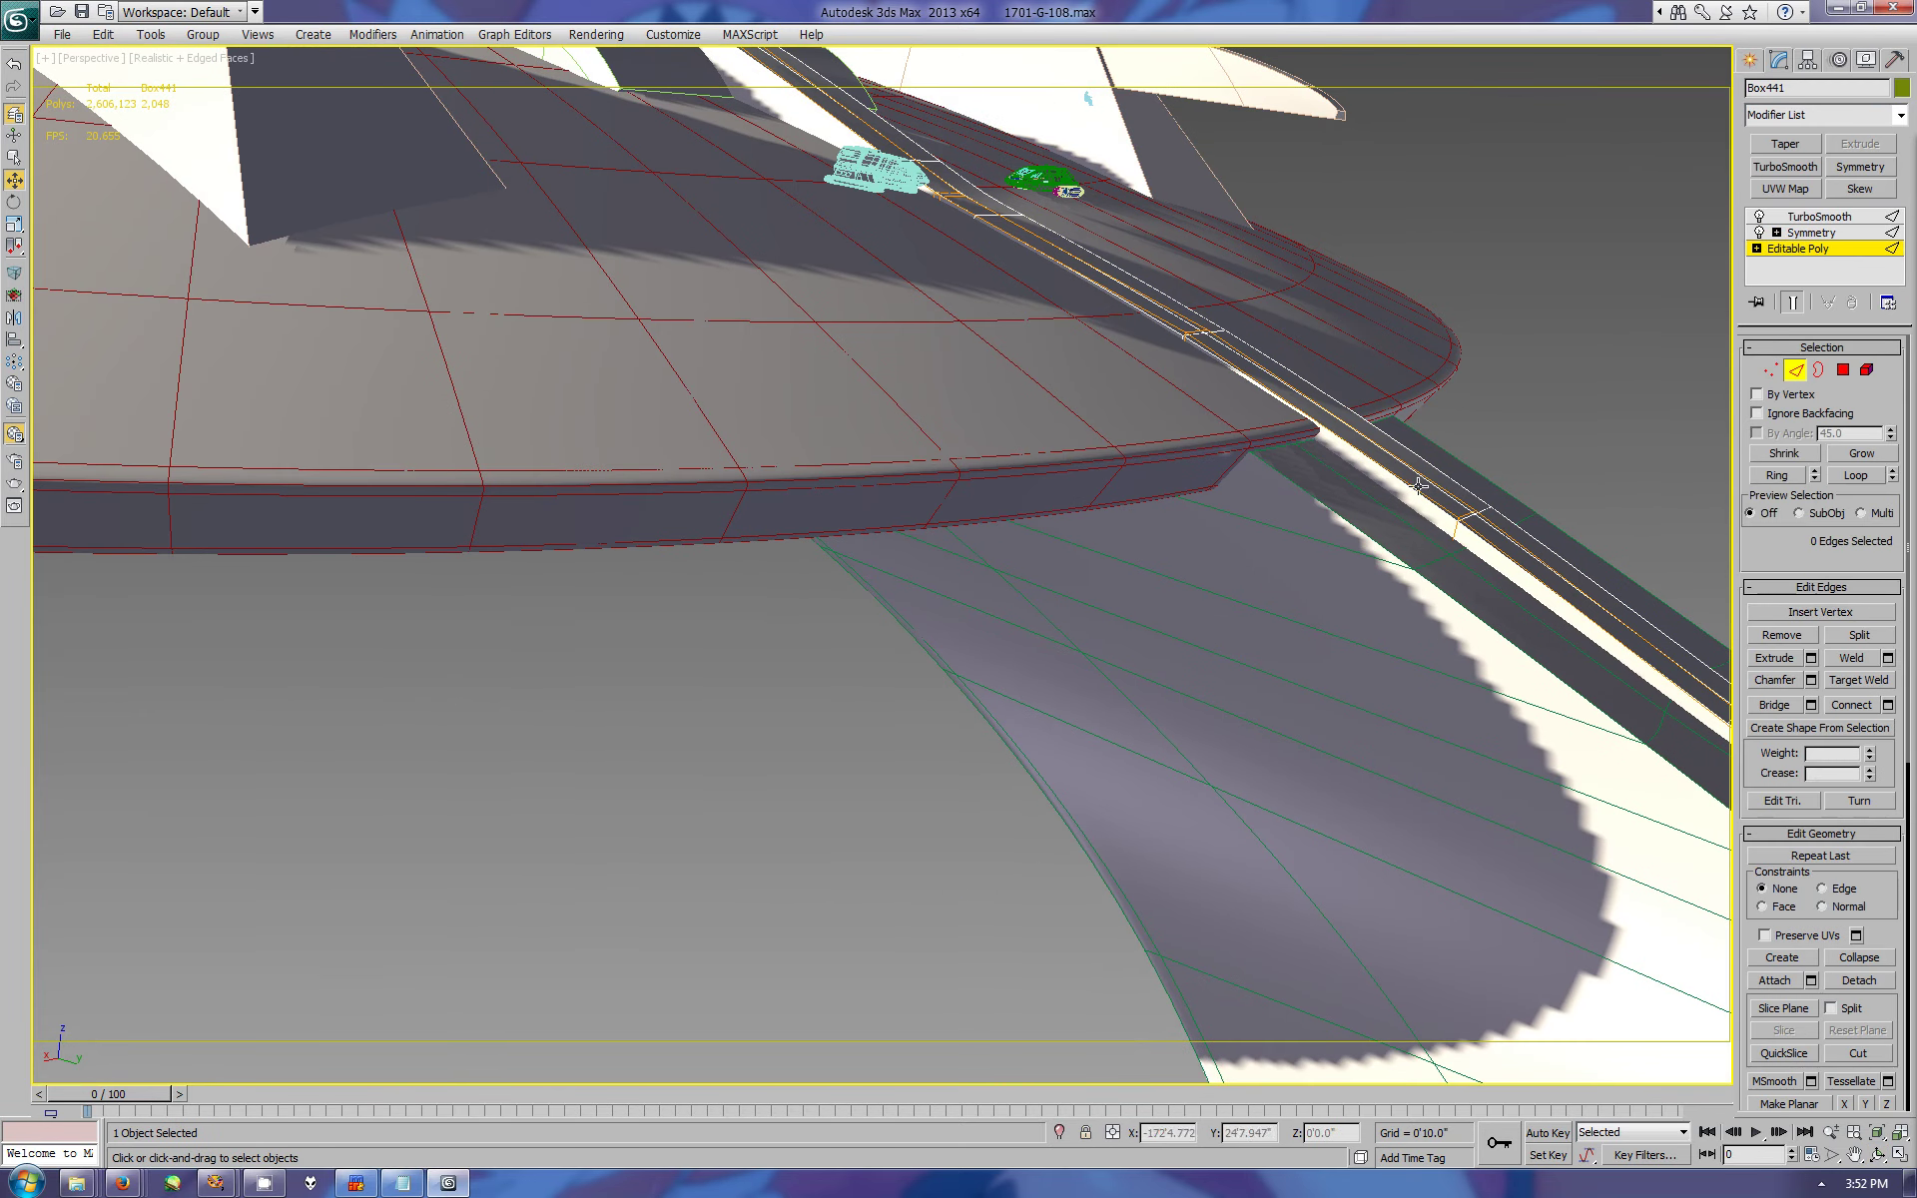
click(1777, 475)
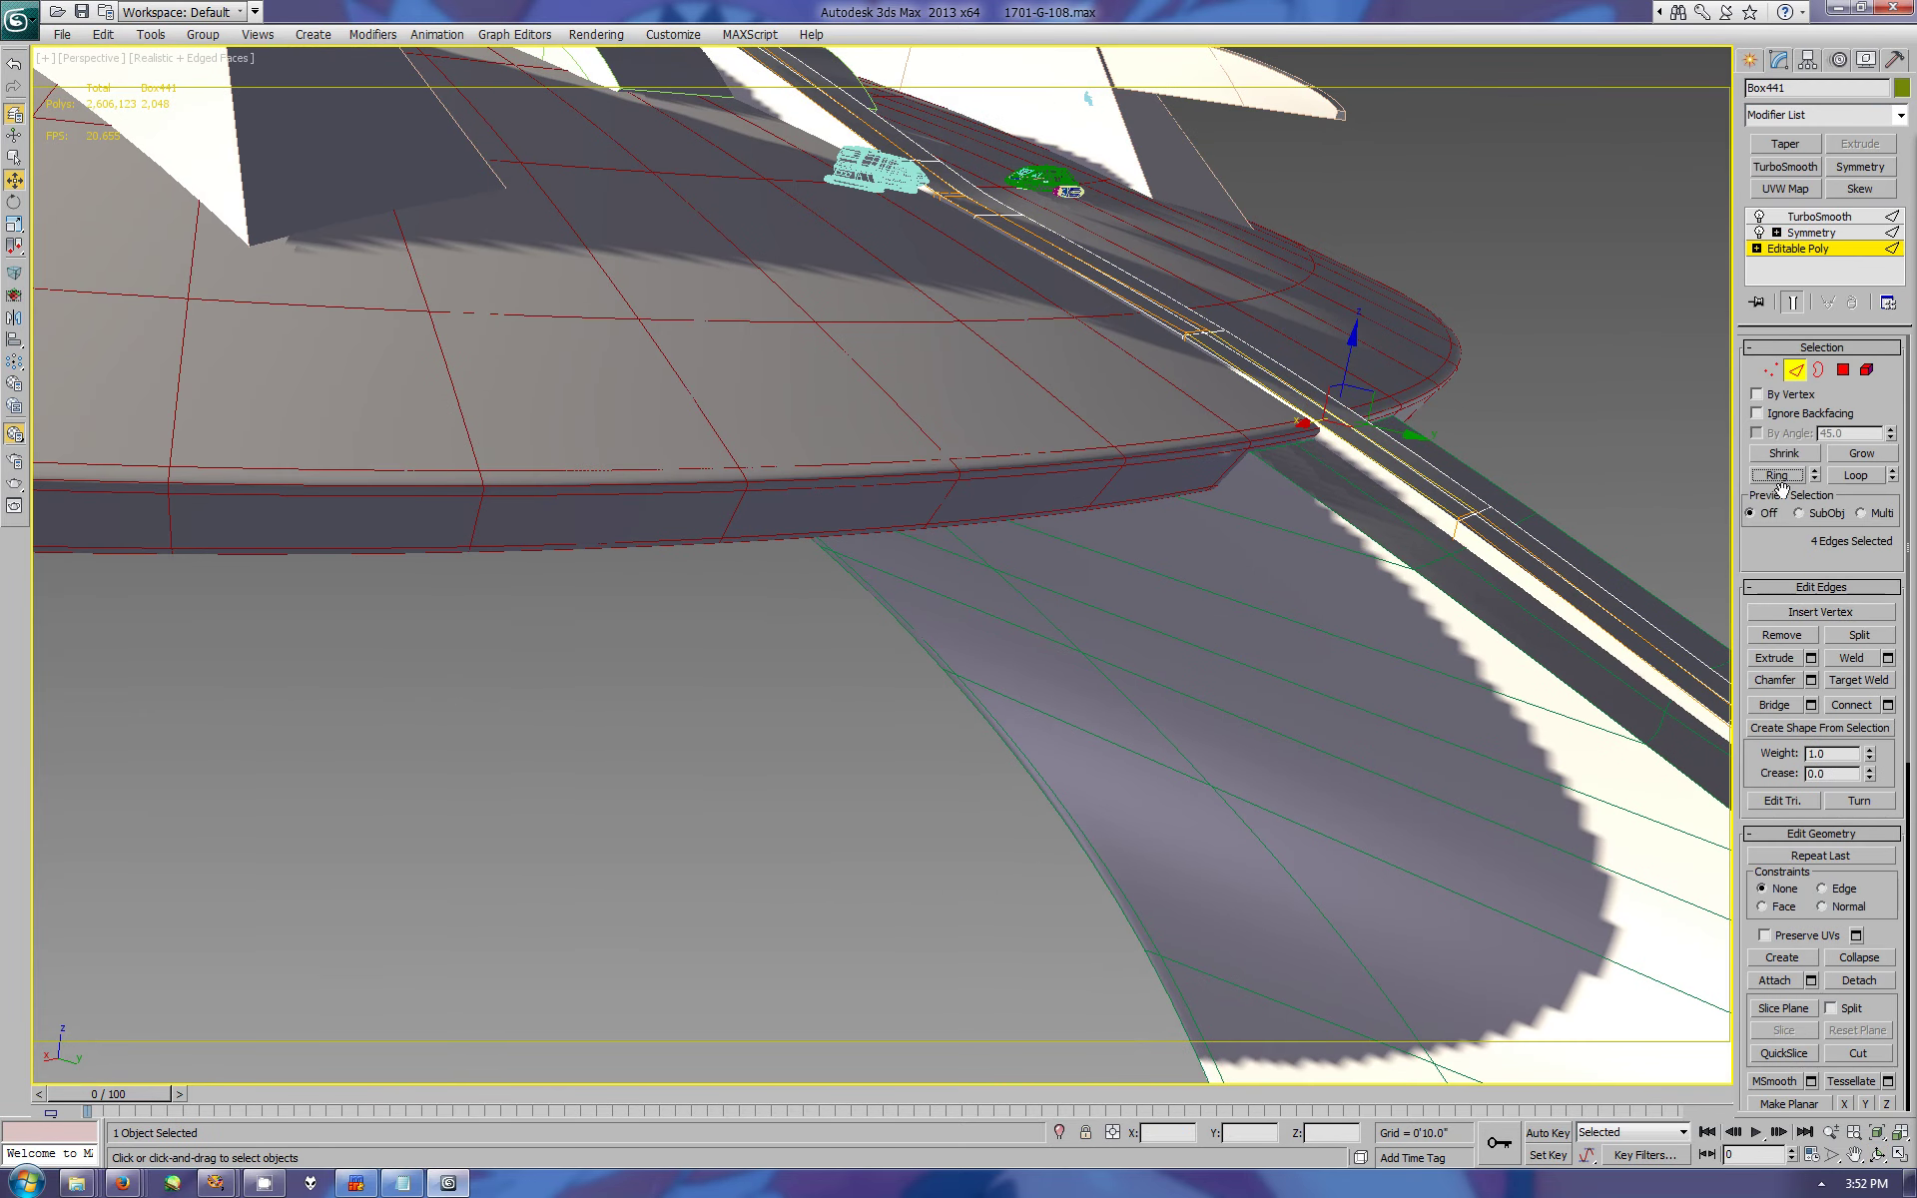
click(1855, 706)
key(alt+w)
key(alt+w)
middle_drag(1297, 779, 1104, 762)
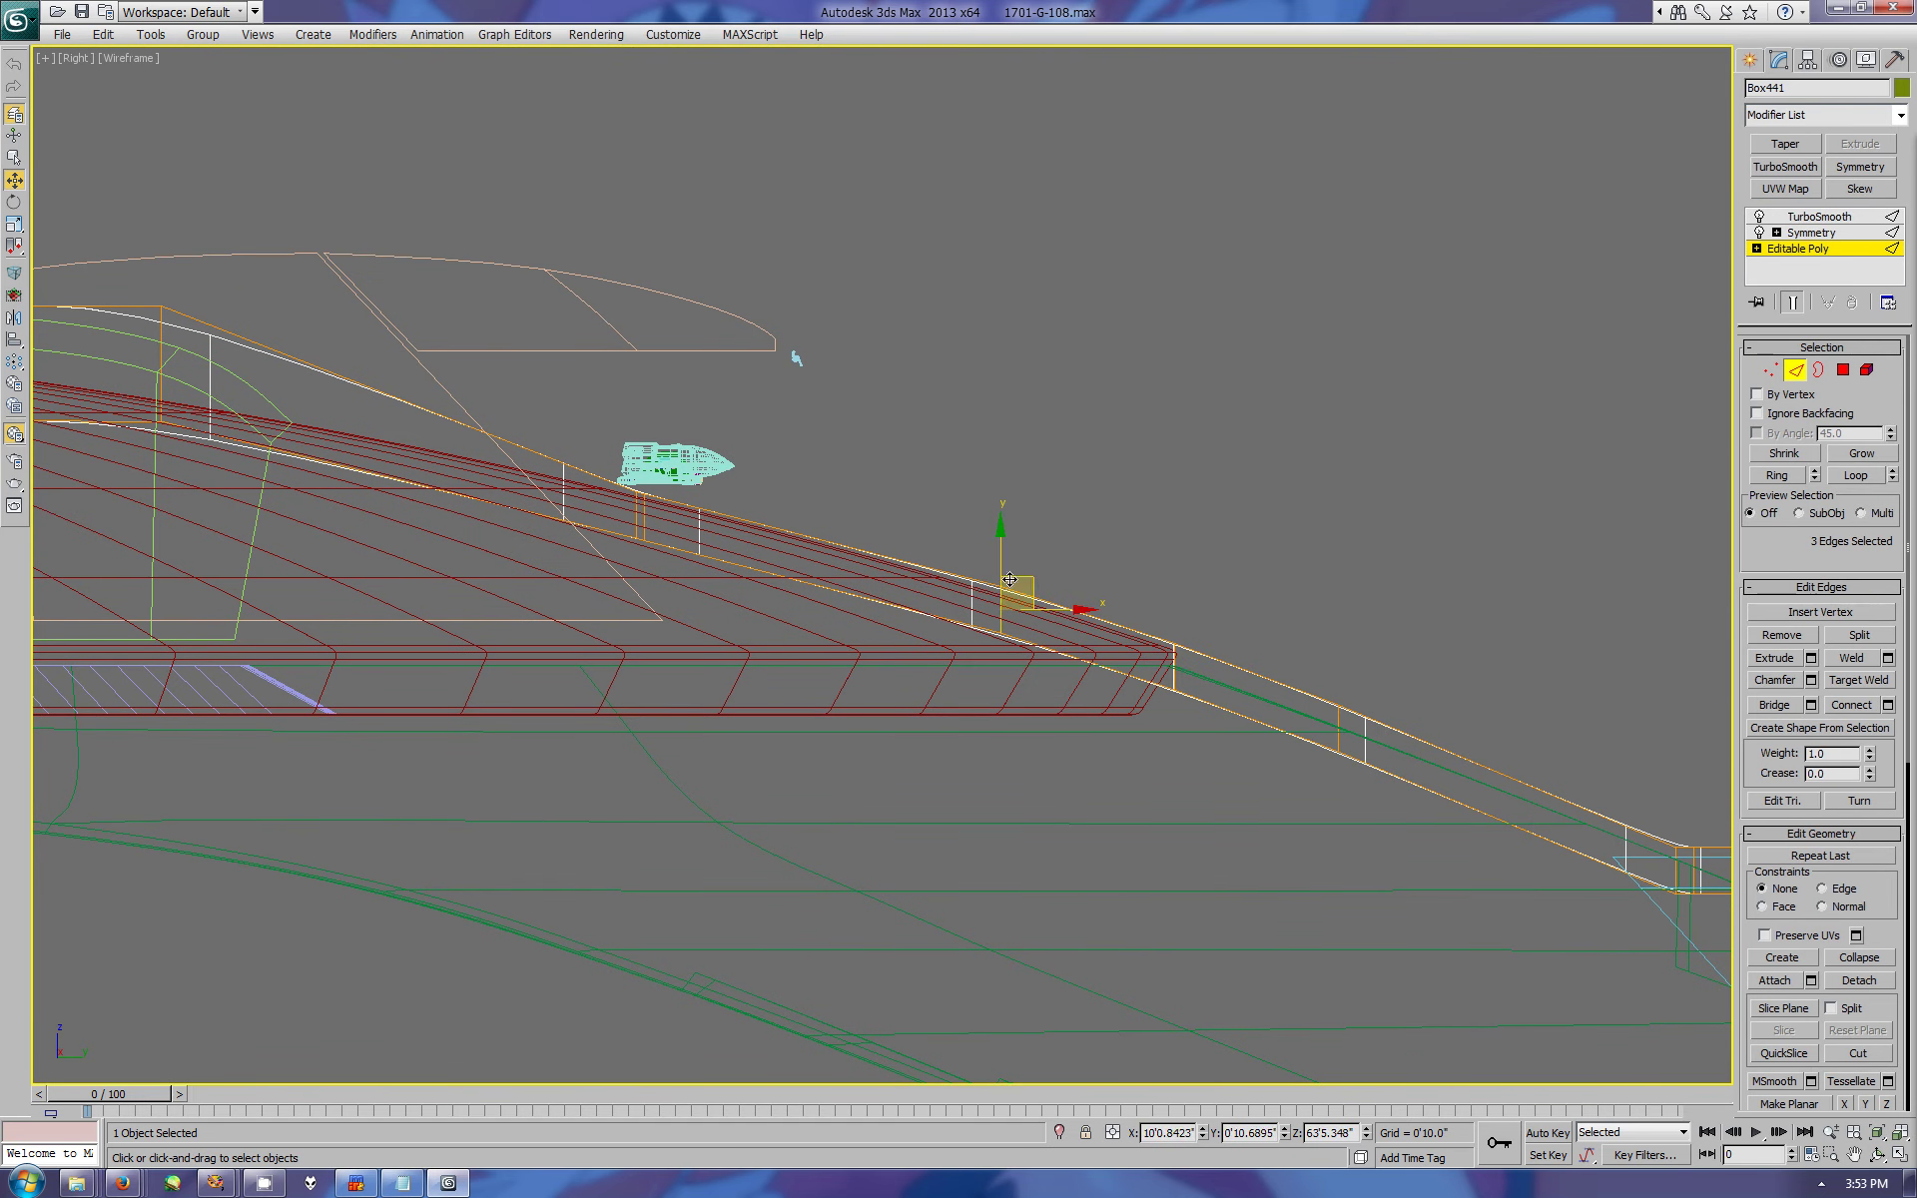
drag(1200, 637, 898, 537)
scroll(898, 537, up, 2)
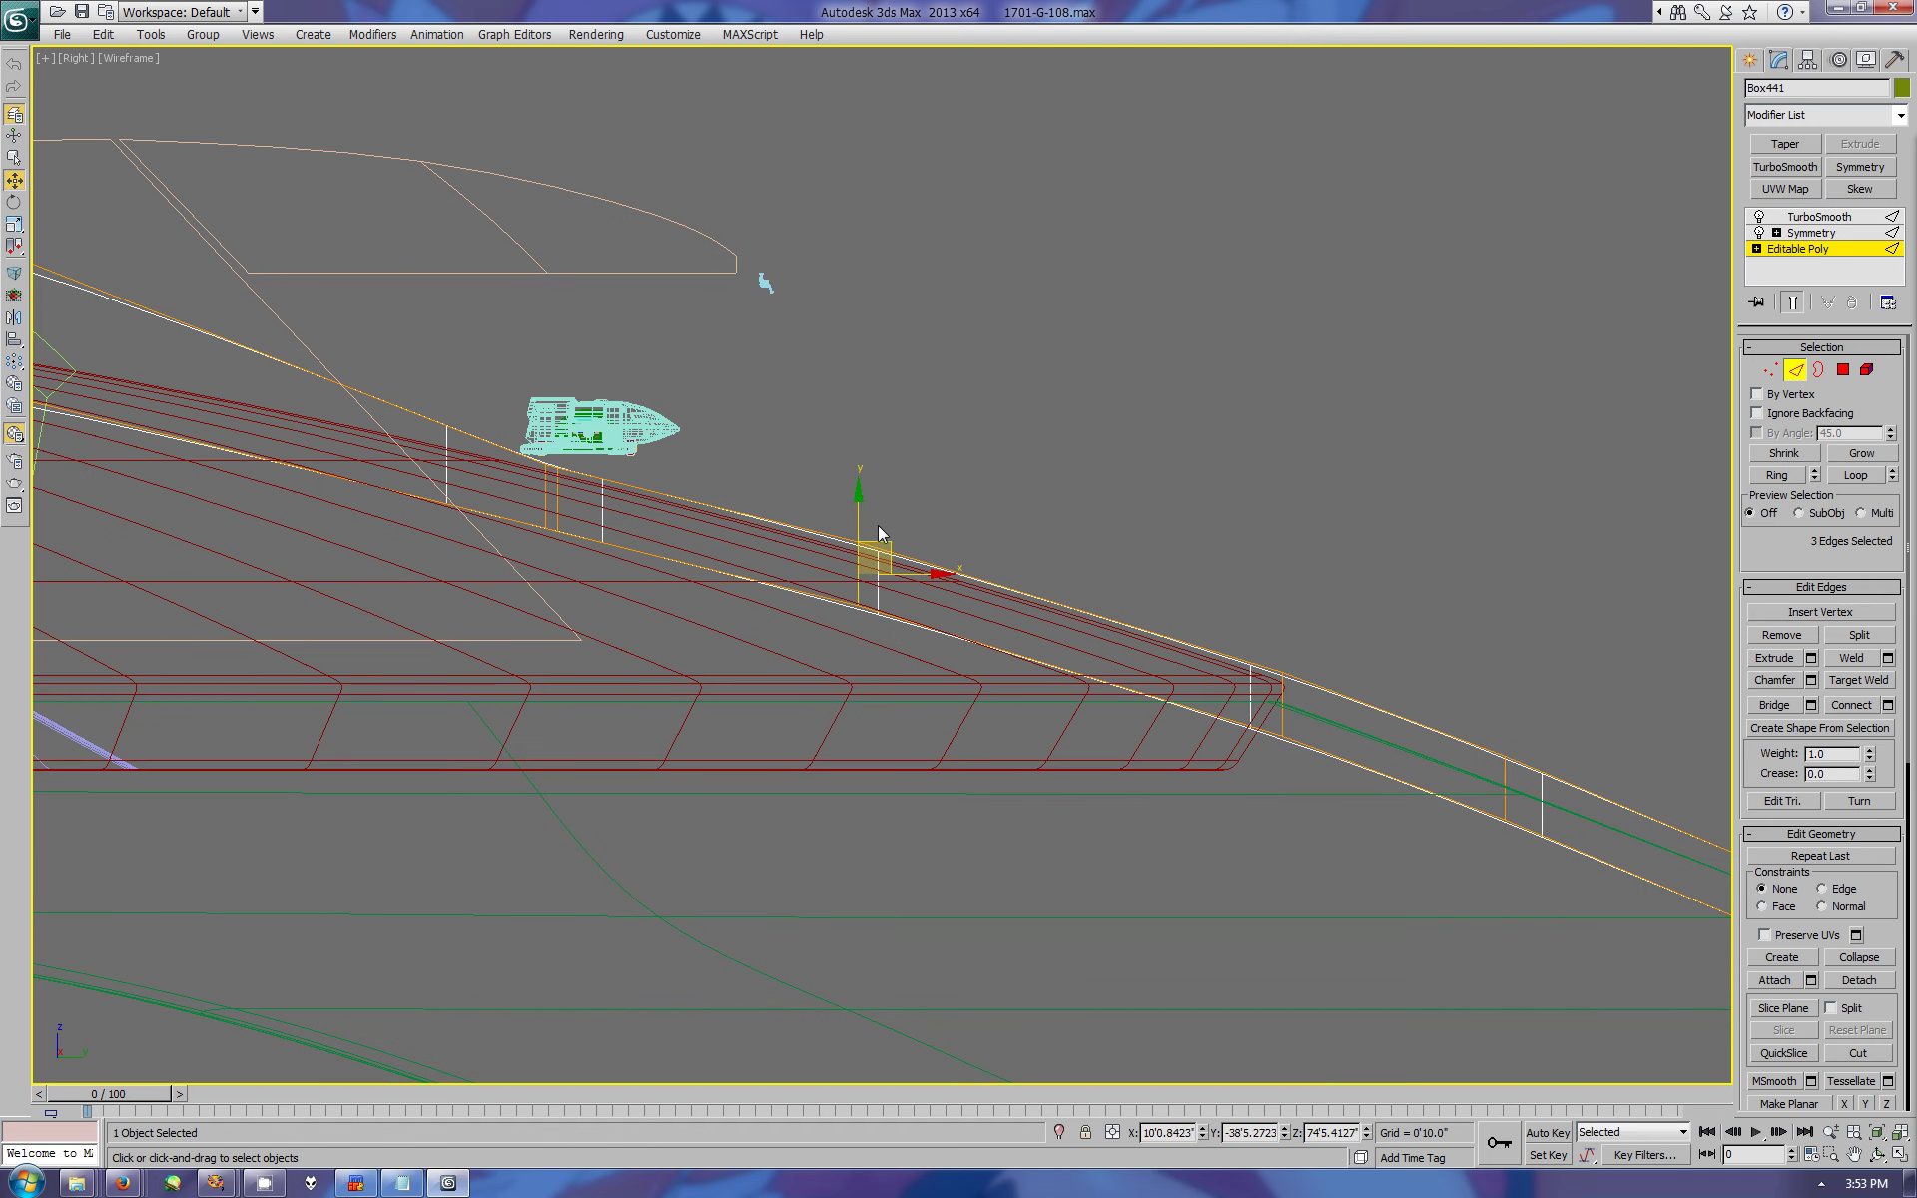
- Slide the further edges along the strip in the Right and Perspective views
click(1282, 698)
drag(1281, 632, 1276, 635)
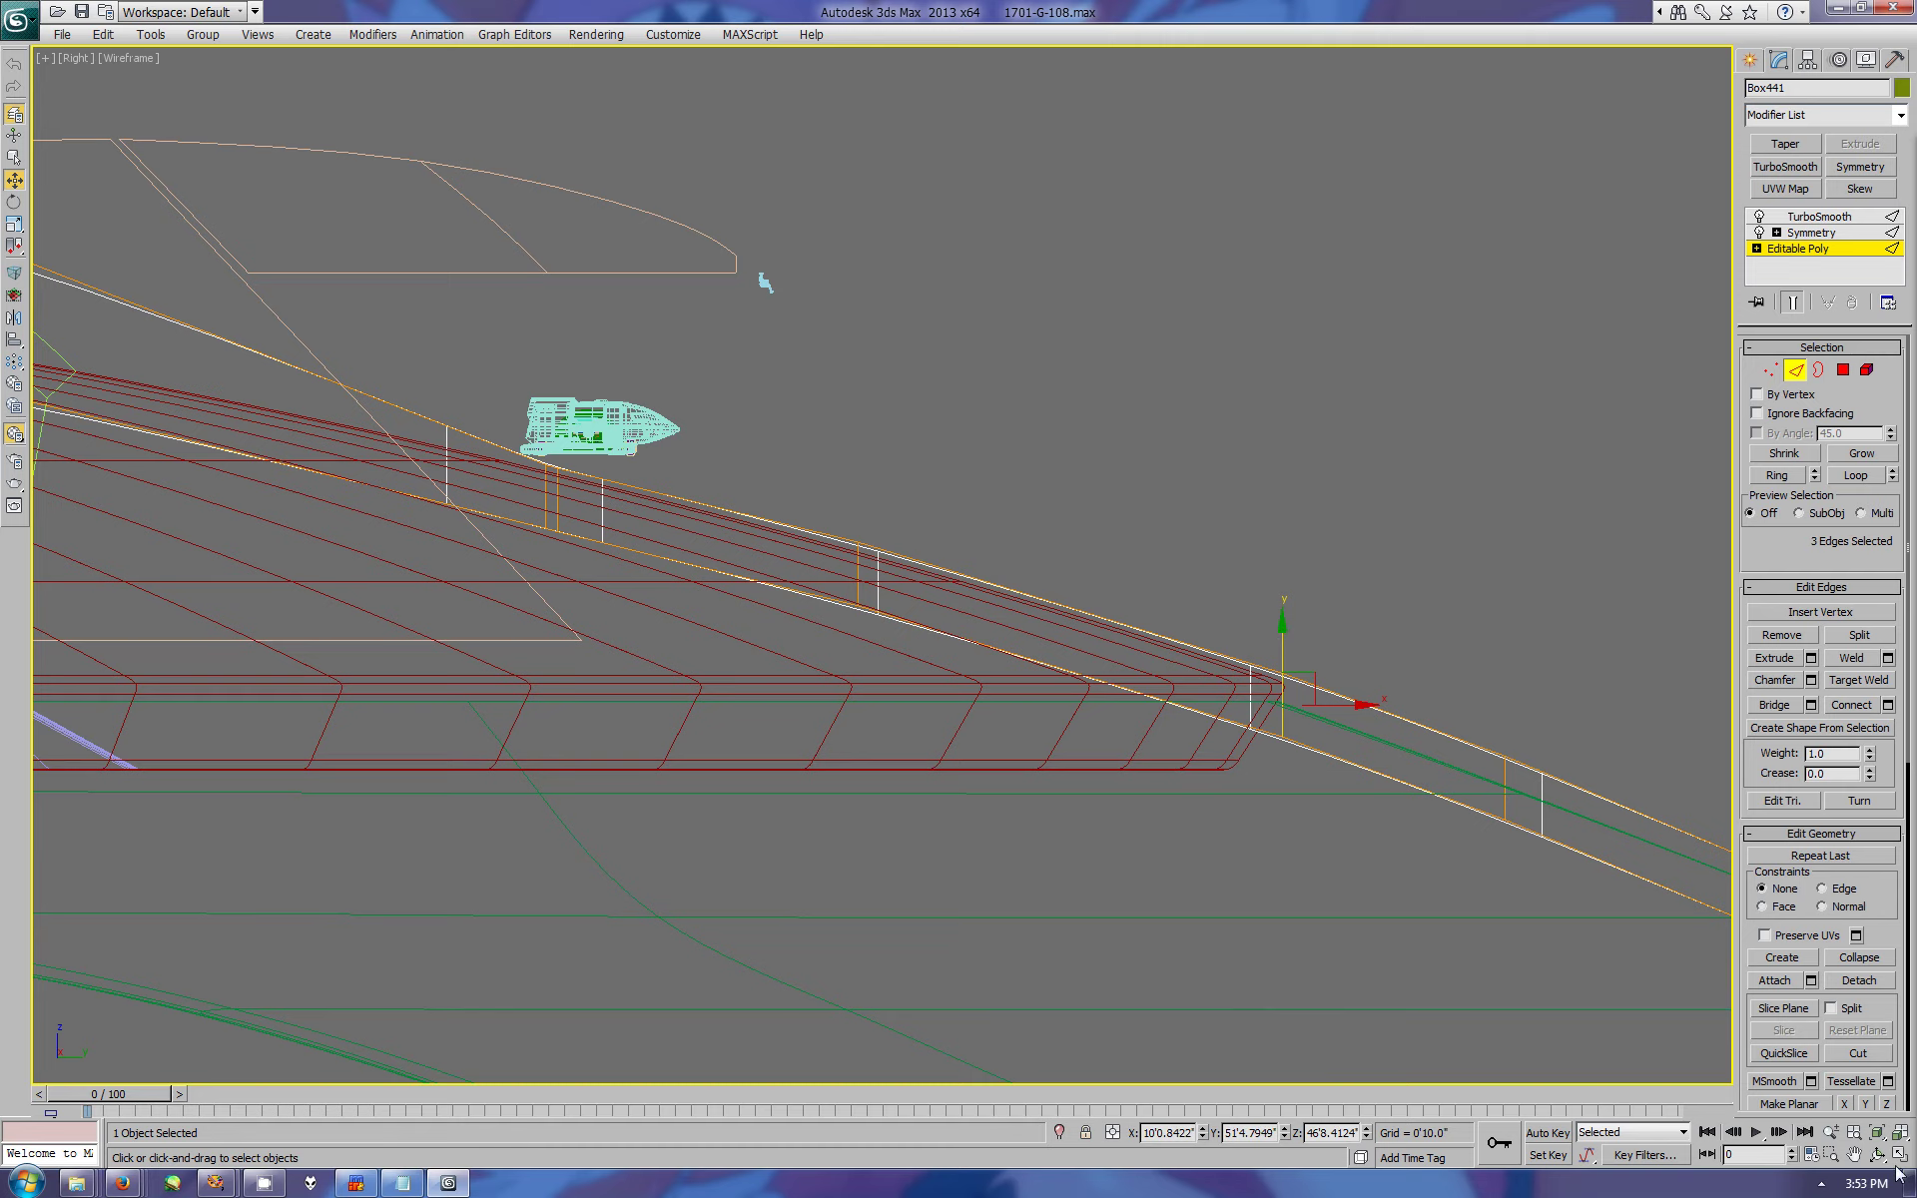
key(alt+w)
key(alt+w)
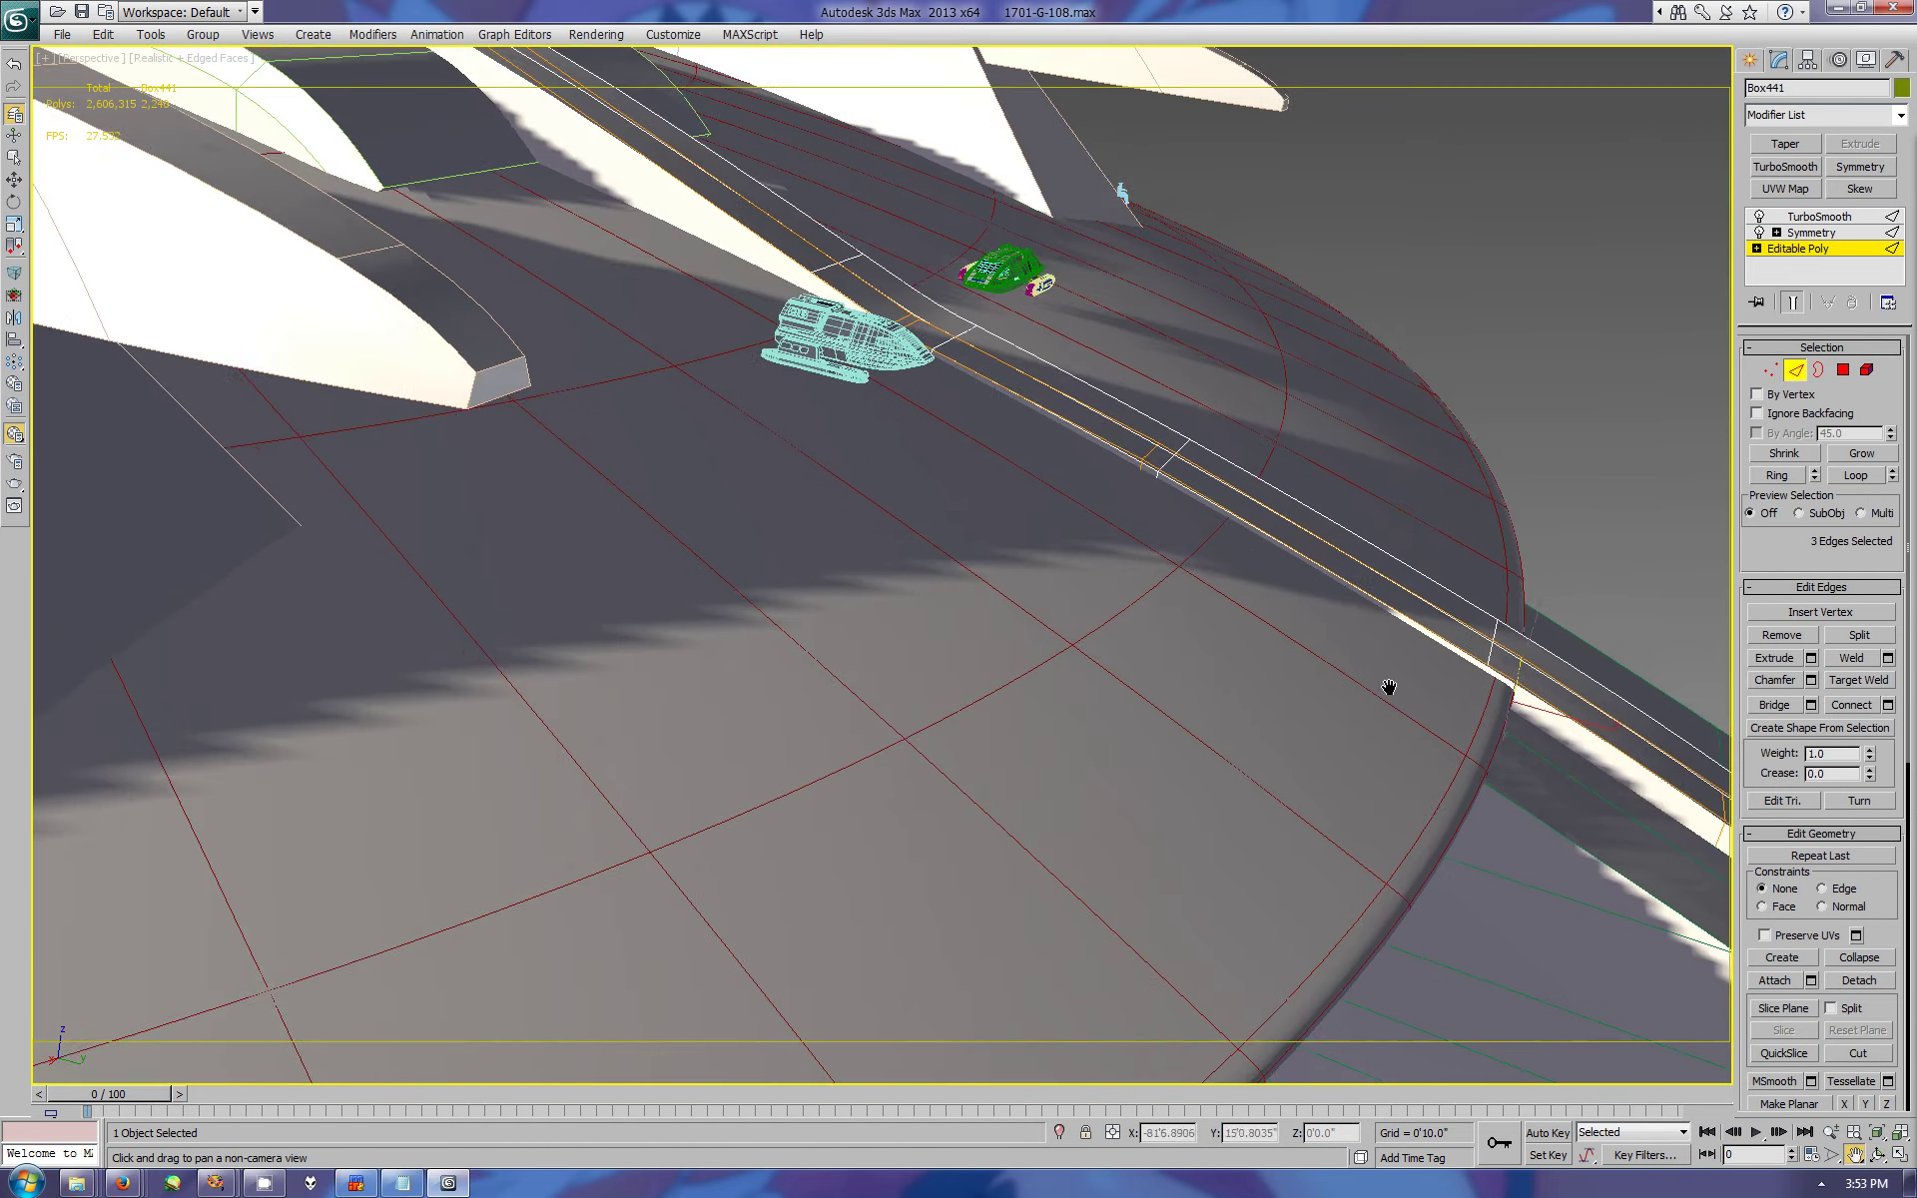
scroll(1386, 685, up, 3)
middle_drag(1229, 689, 974, 409)
drag(957, 450, 972, 405)
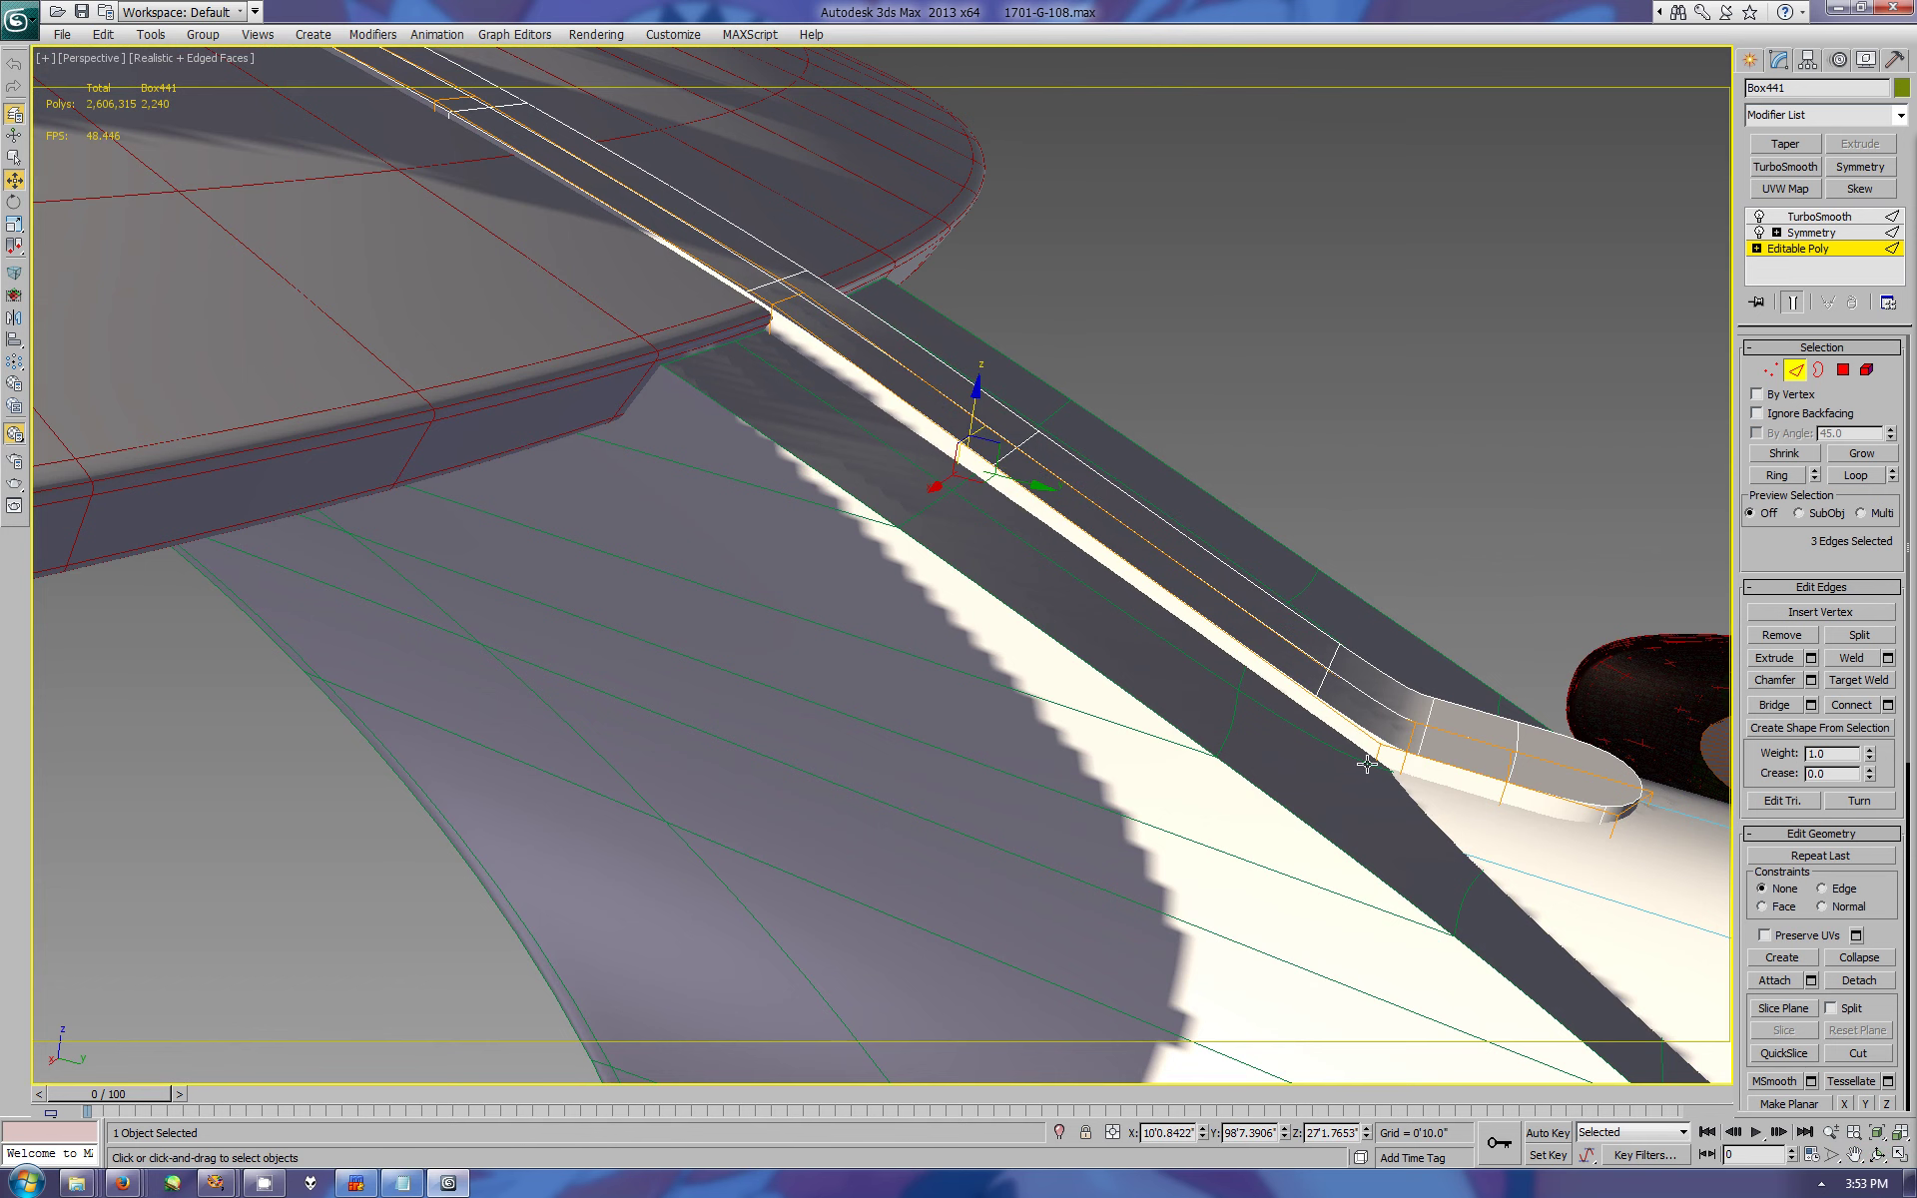
key(alt+w)
- Move Box441's 16 end vertices right and slightly down in the Right view
key(1)
right_click(549, 955)
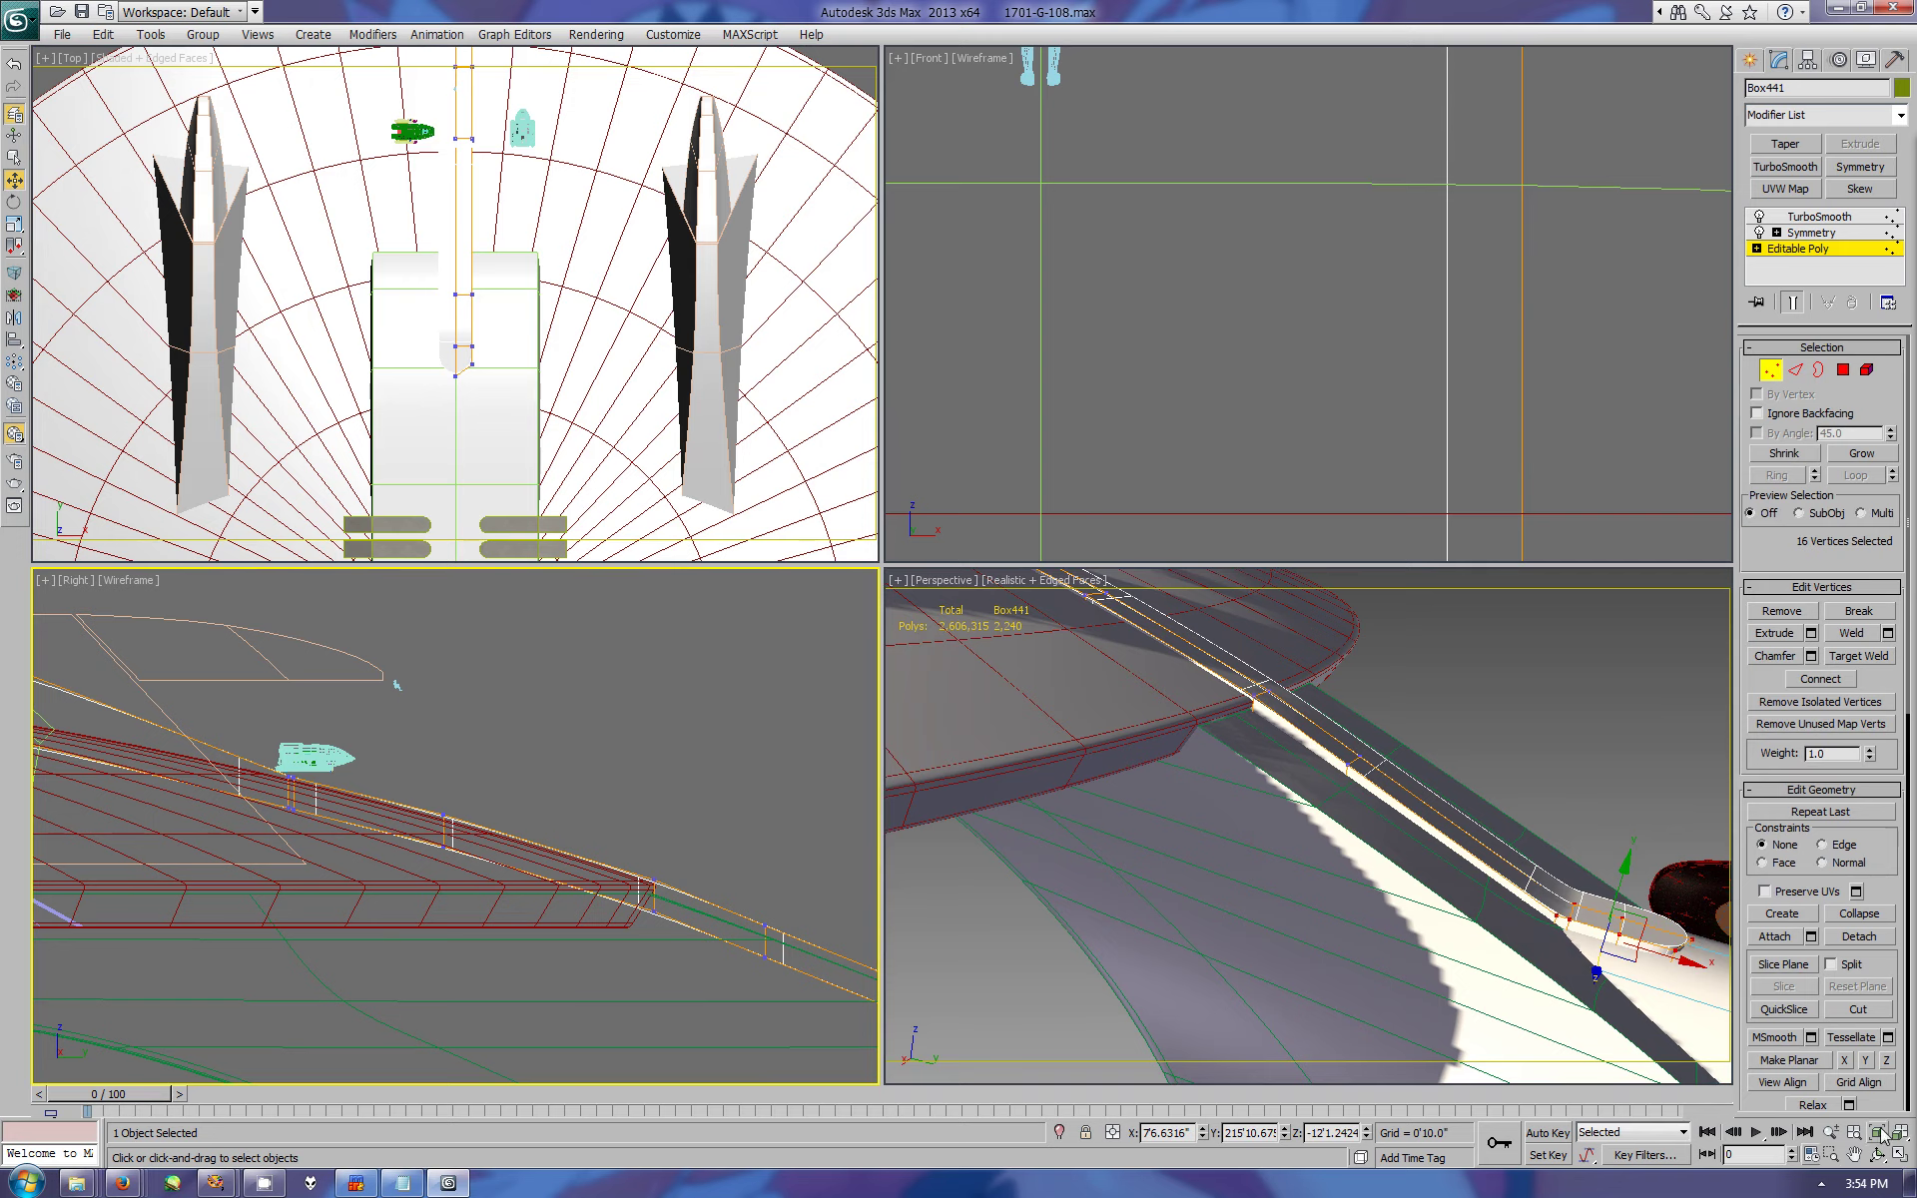
key(alt+w)
middle_drag(651, 748, 724, 654)
drag(868, 705, 910, 713)
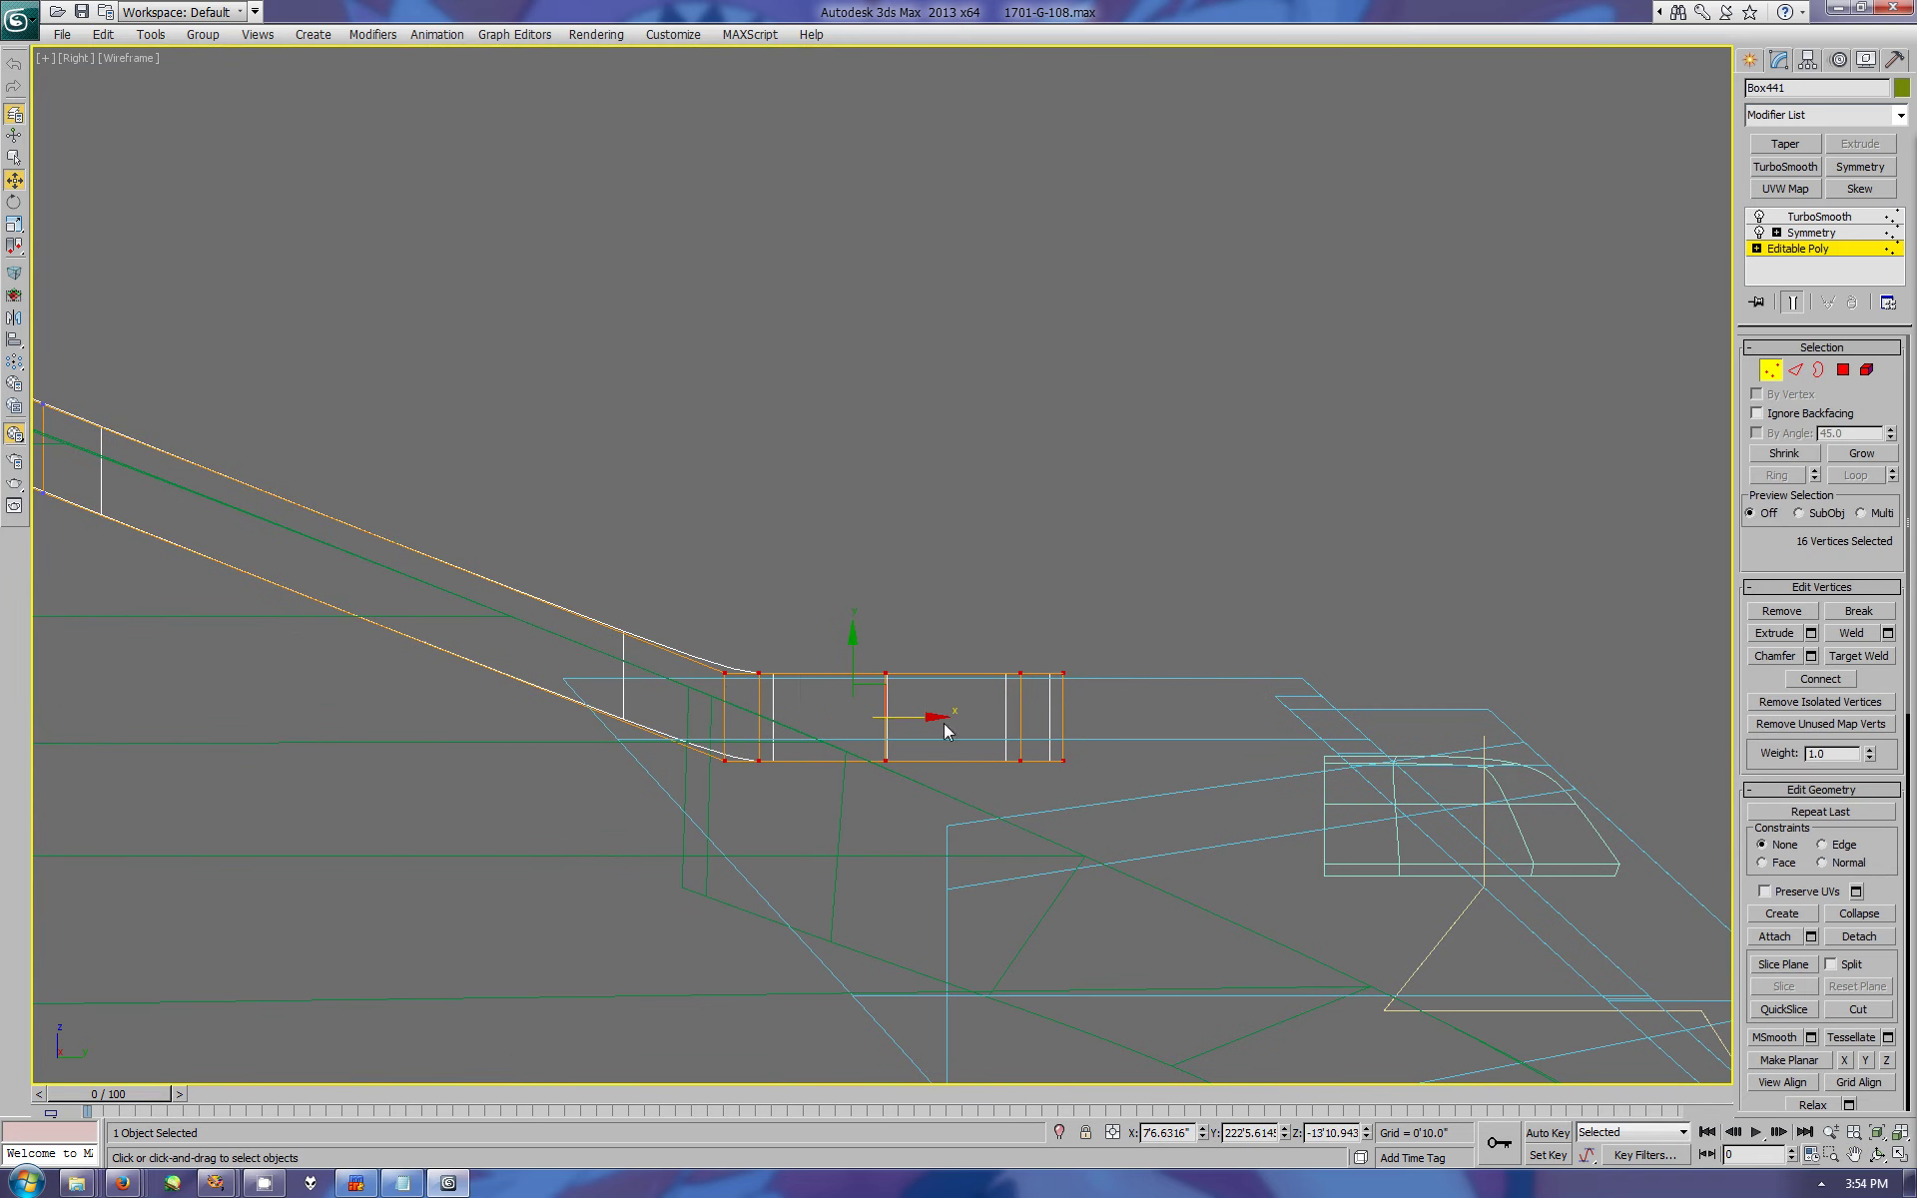
click(1877, 1155)
key(F4)
key(alt+w)
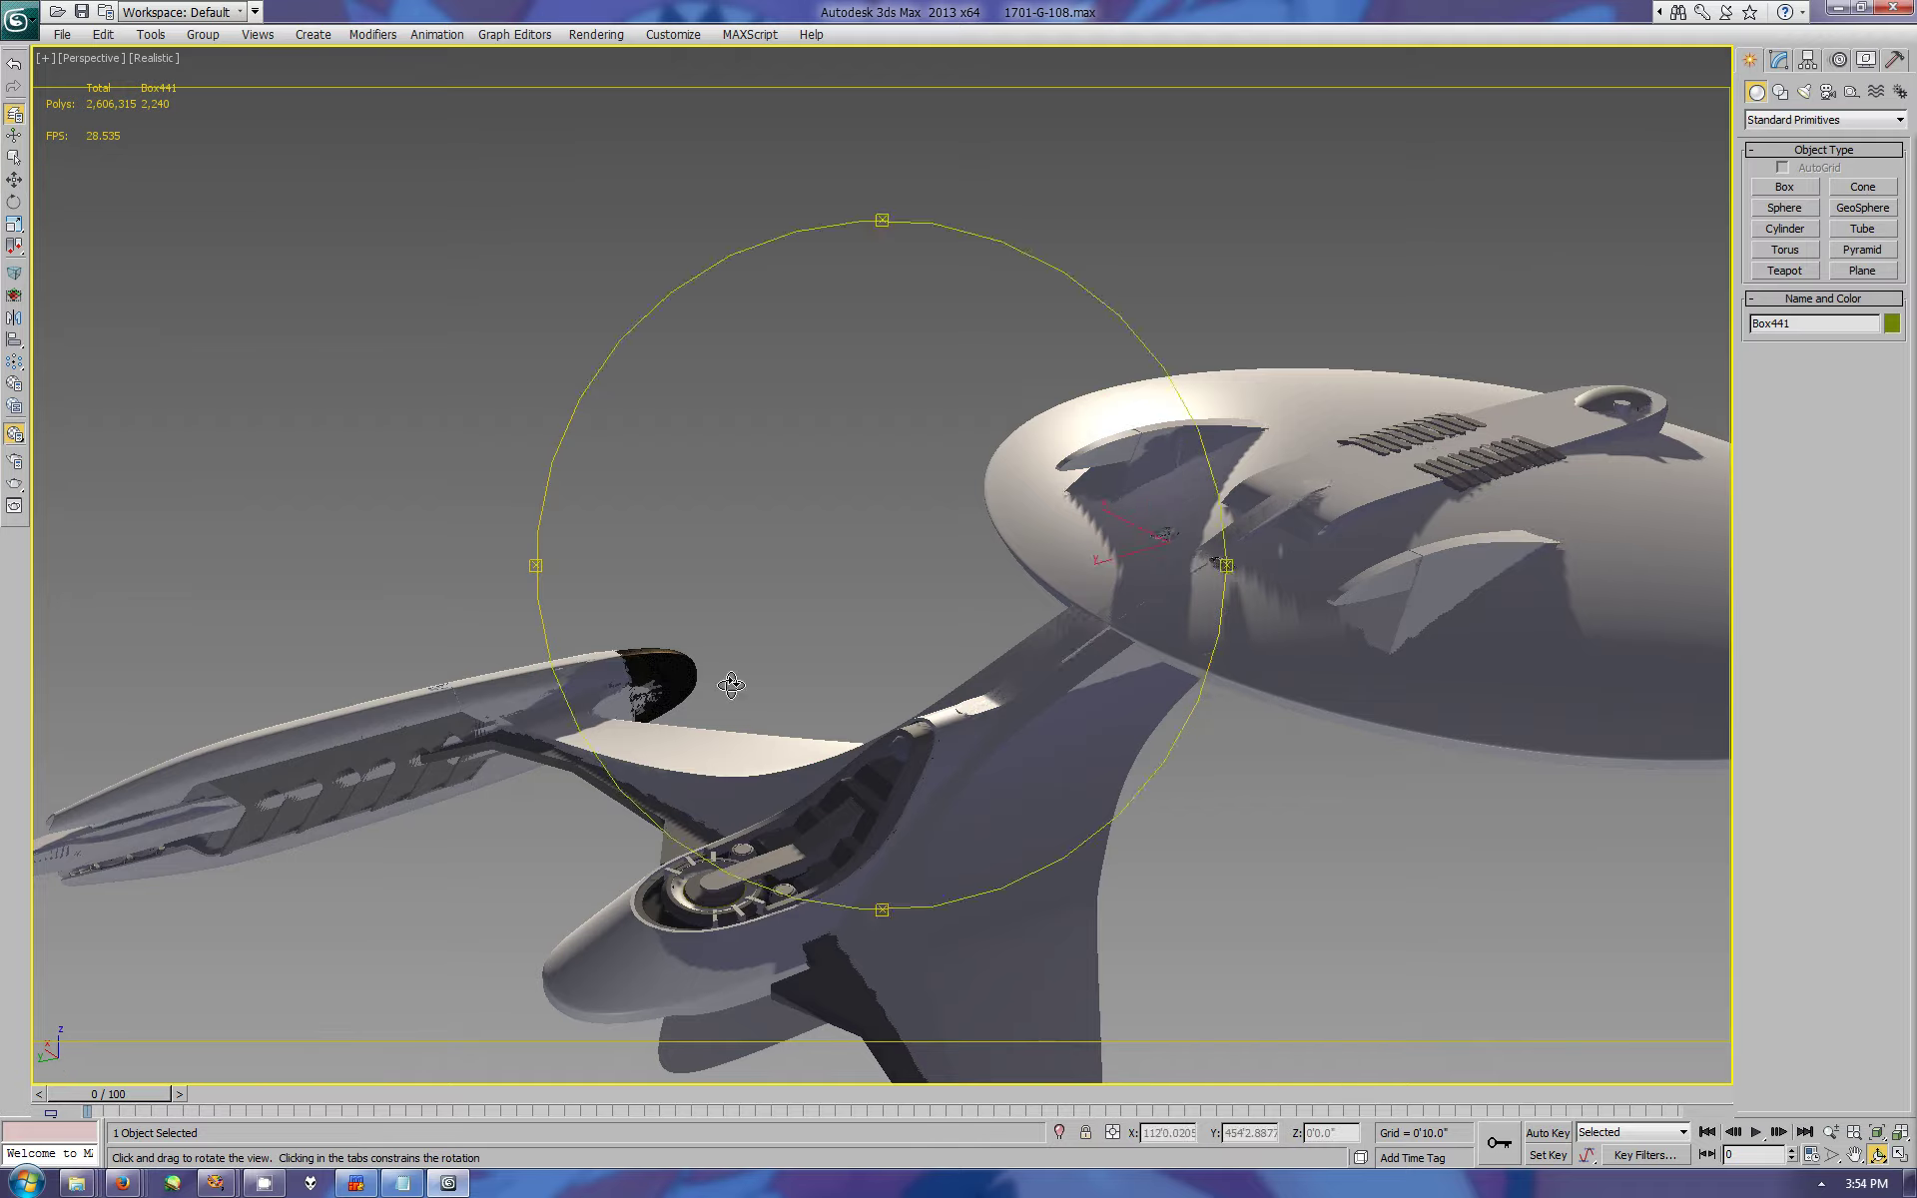
- Orbit, zoom and pan around the ship, then save an incremental version of the scene
drag(698, 649, 1028, 750)
mouse_move(1068, 636)
mouse_down()
mouse_move(1222, 761)
mouse_move(865, 707)
mouse_up()
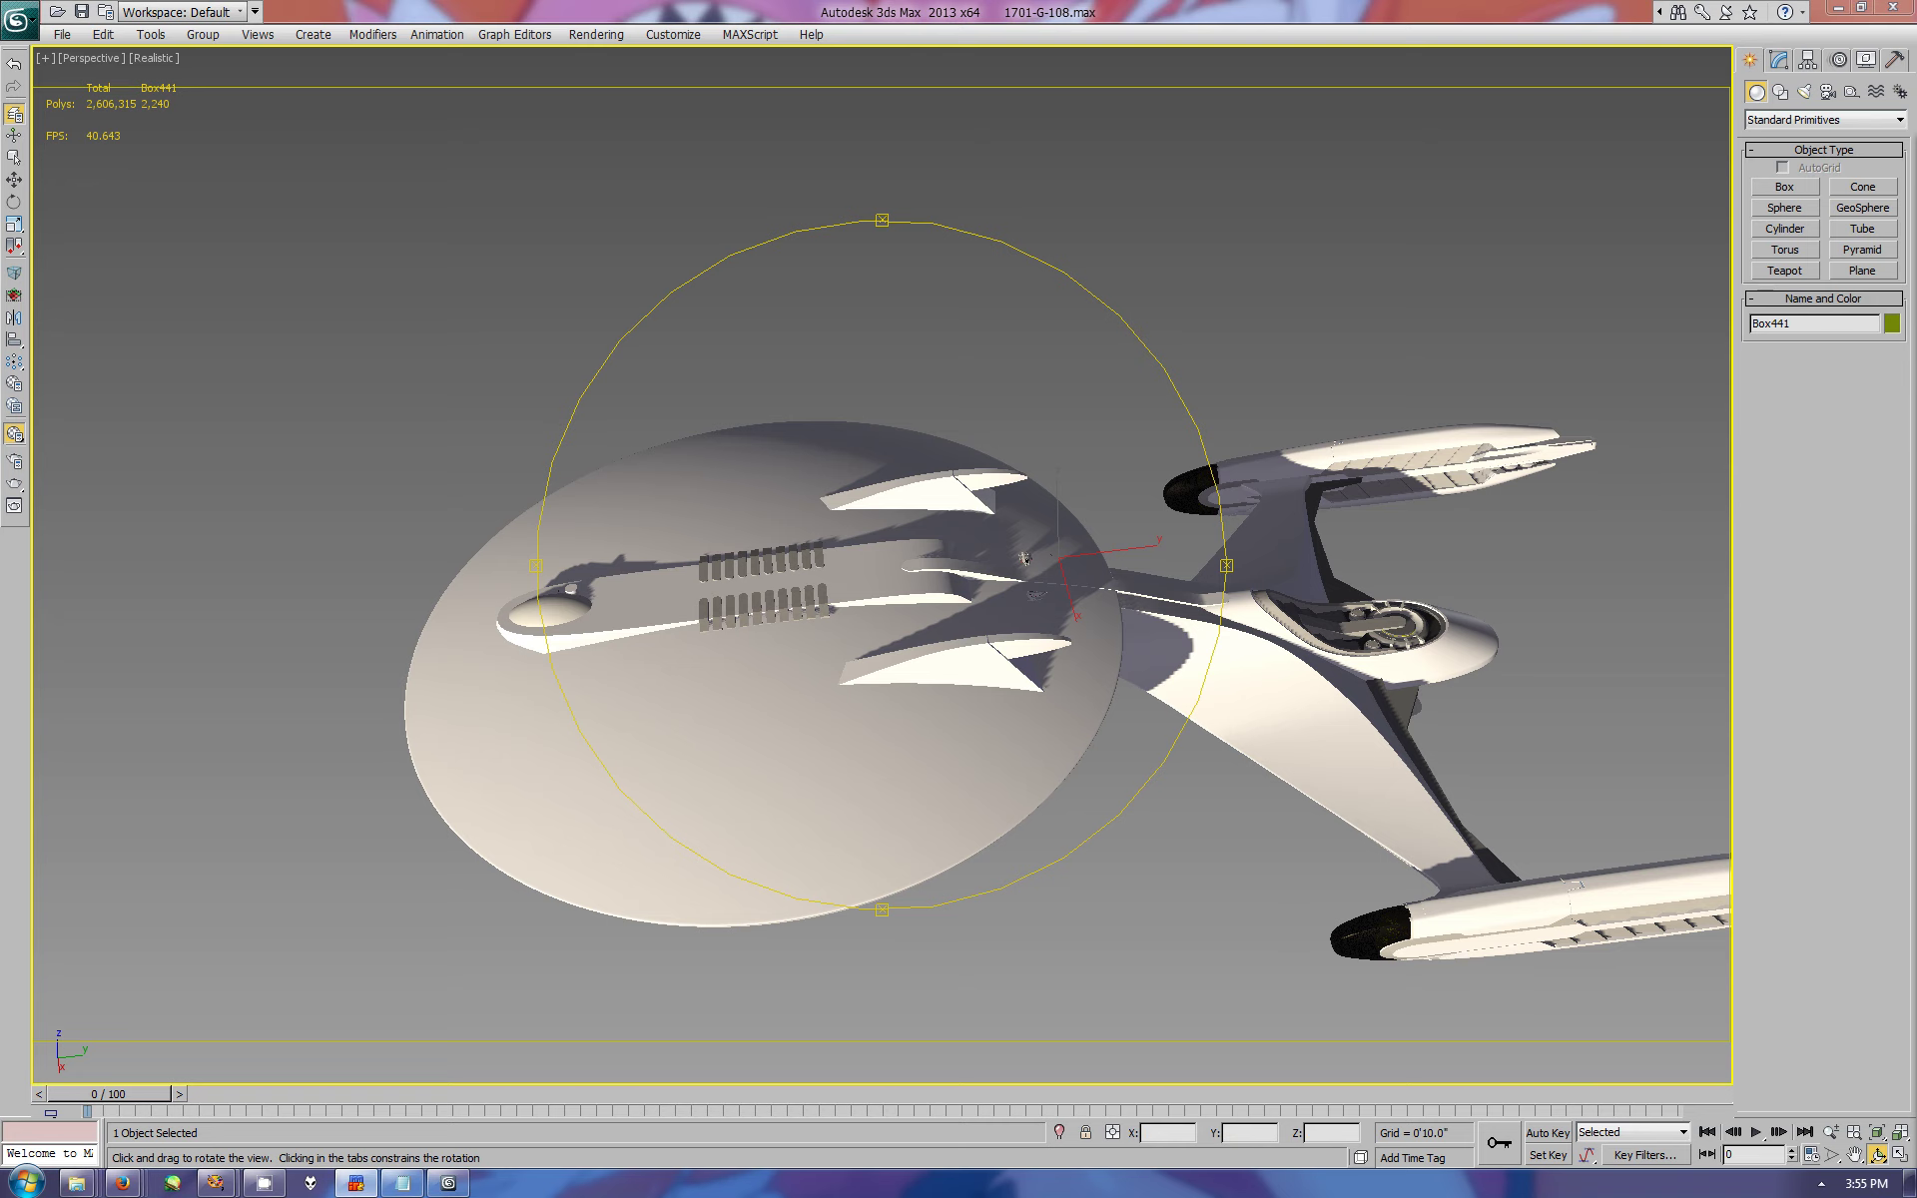
mouse_move(1026, 558)
mouse_down()
mouse_move(800, 663)
mouse_move(786, 647)
mouse_move(788, 712)
mouse_move(924, 706)
mouse_move(818, 736)
mouse_up()
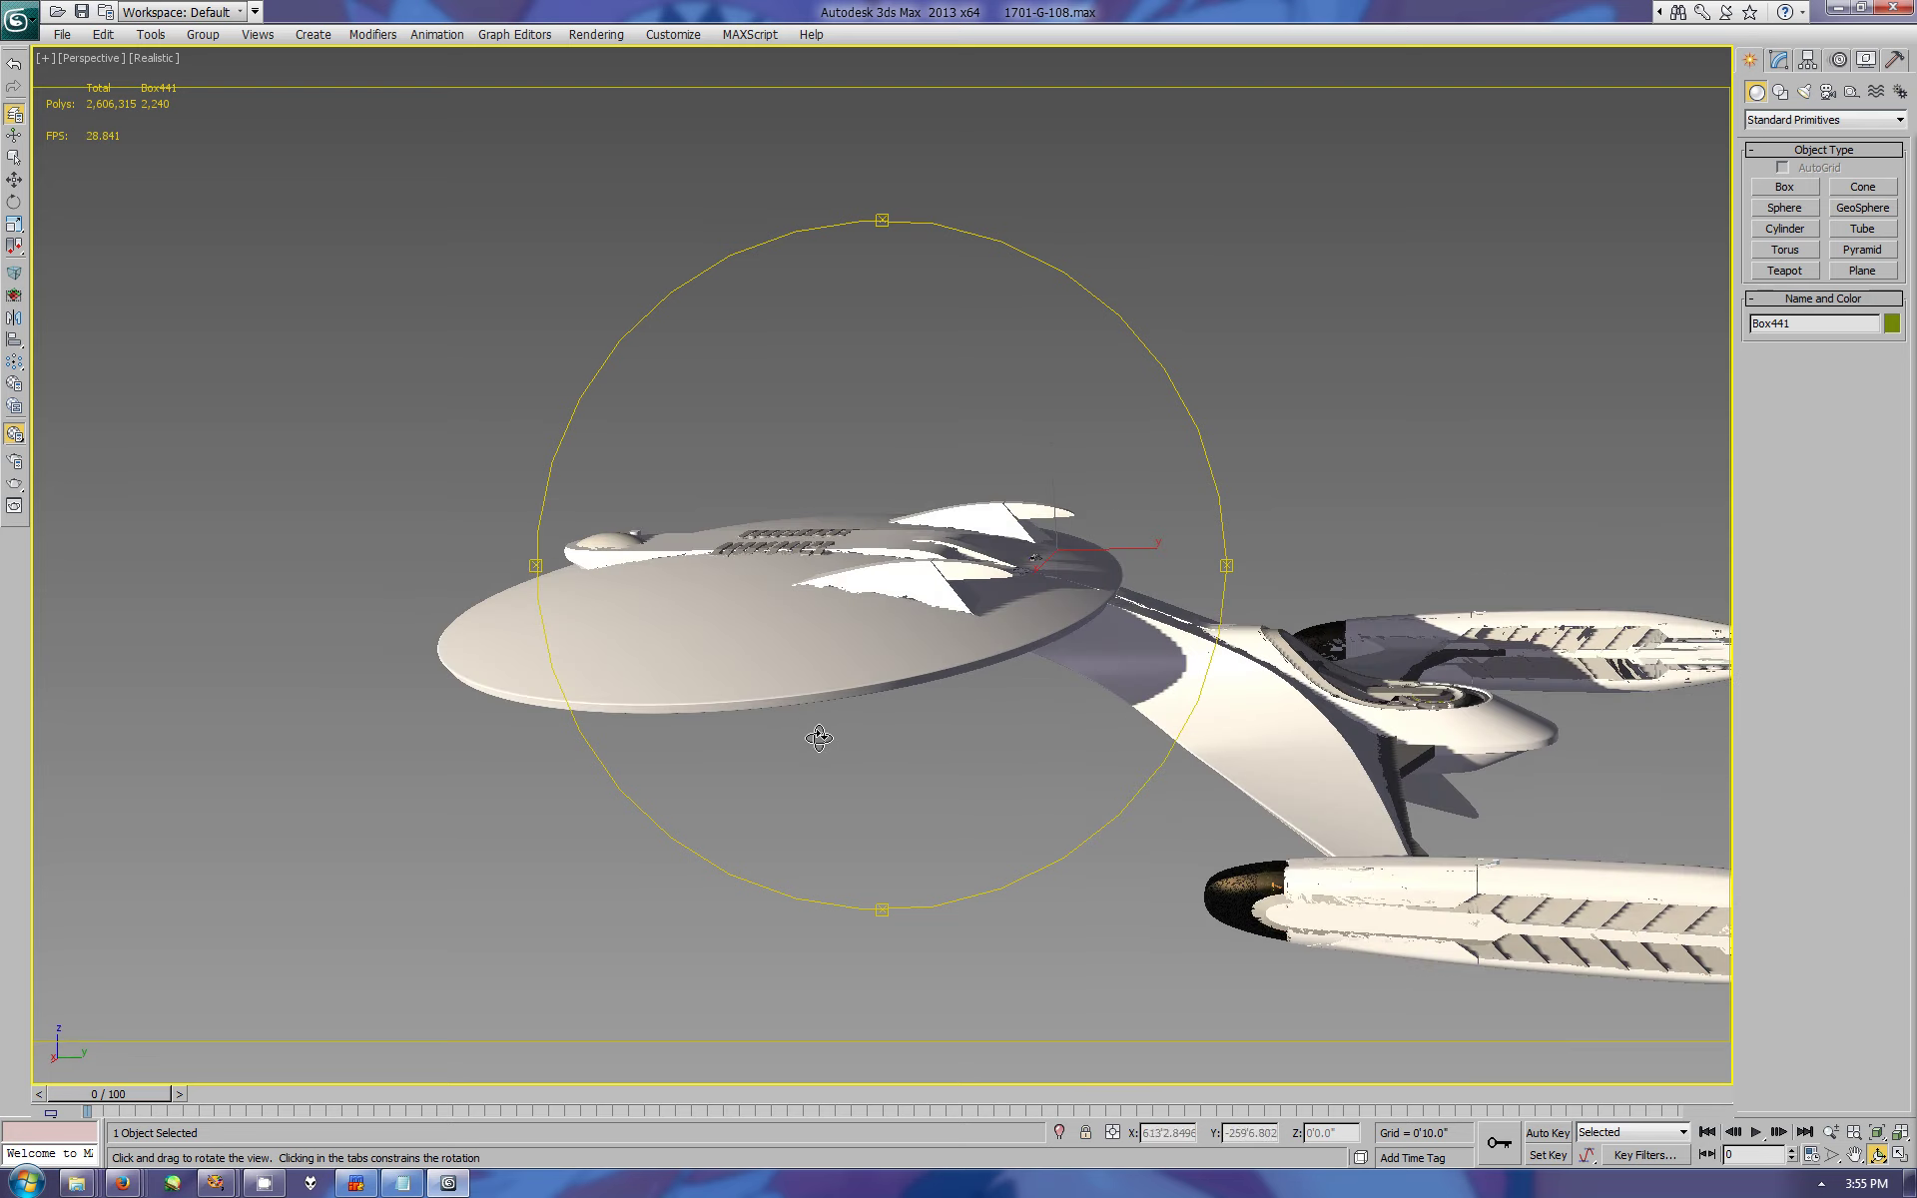
click(1870, 1158)
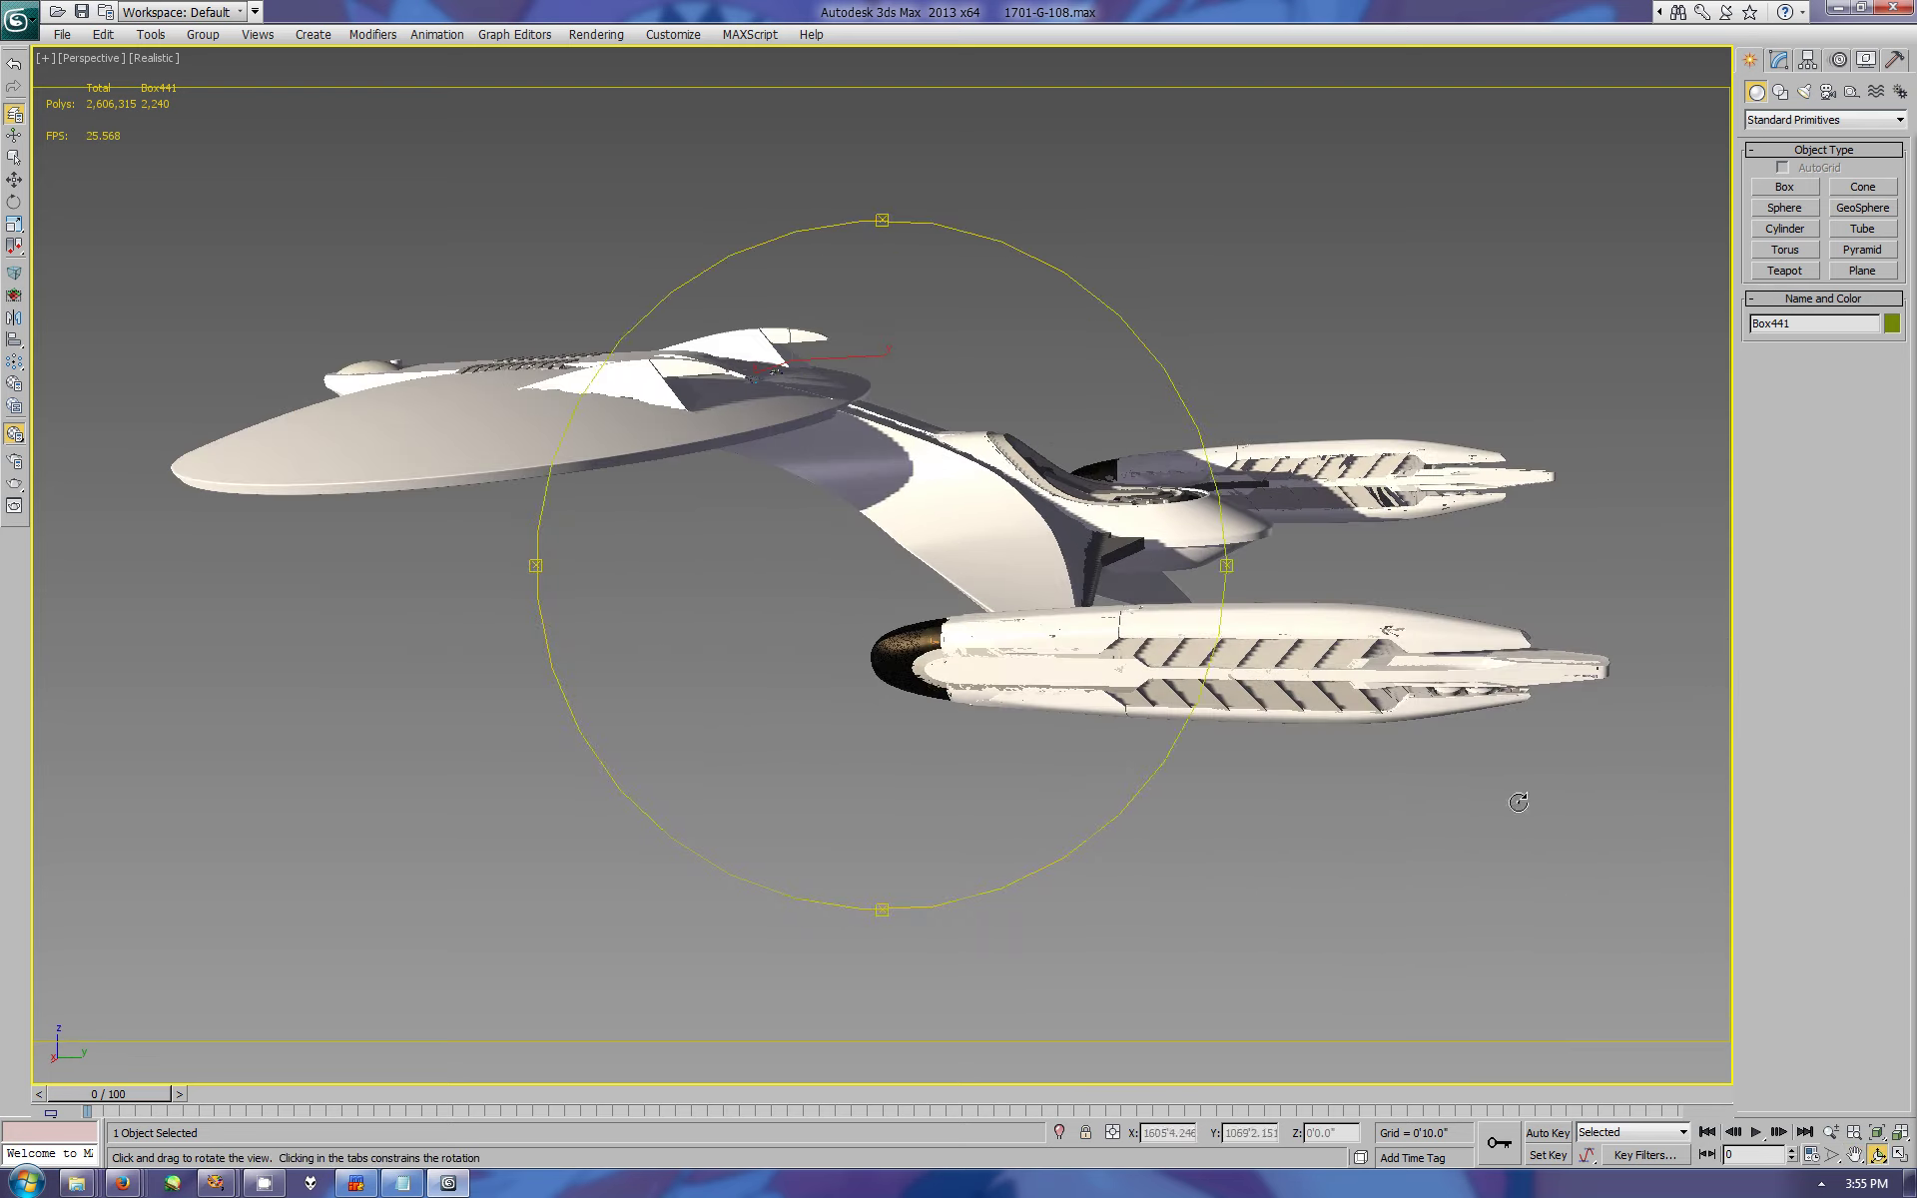
mouse_move(1703, 992)
mouse_down()
mouse_move(844, 693)
mouse_move(879, 539)
mouse_up()
click(1831, 1131)
scroll(1857, 1161, up, 2)
click(1857, 1161)
key(ctrl+s)
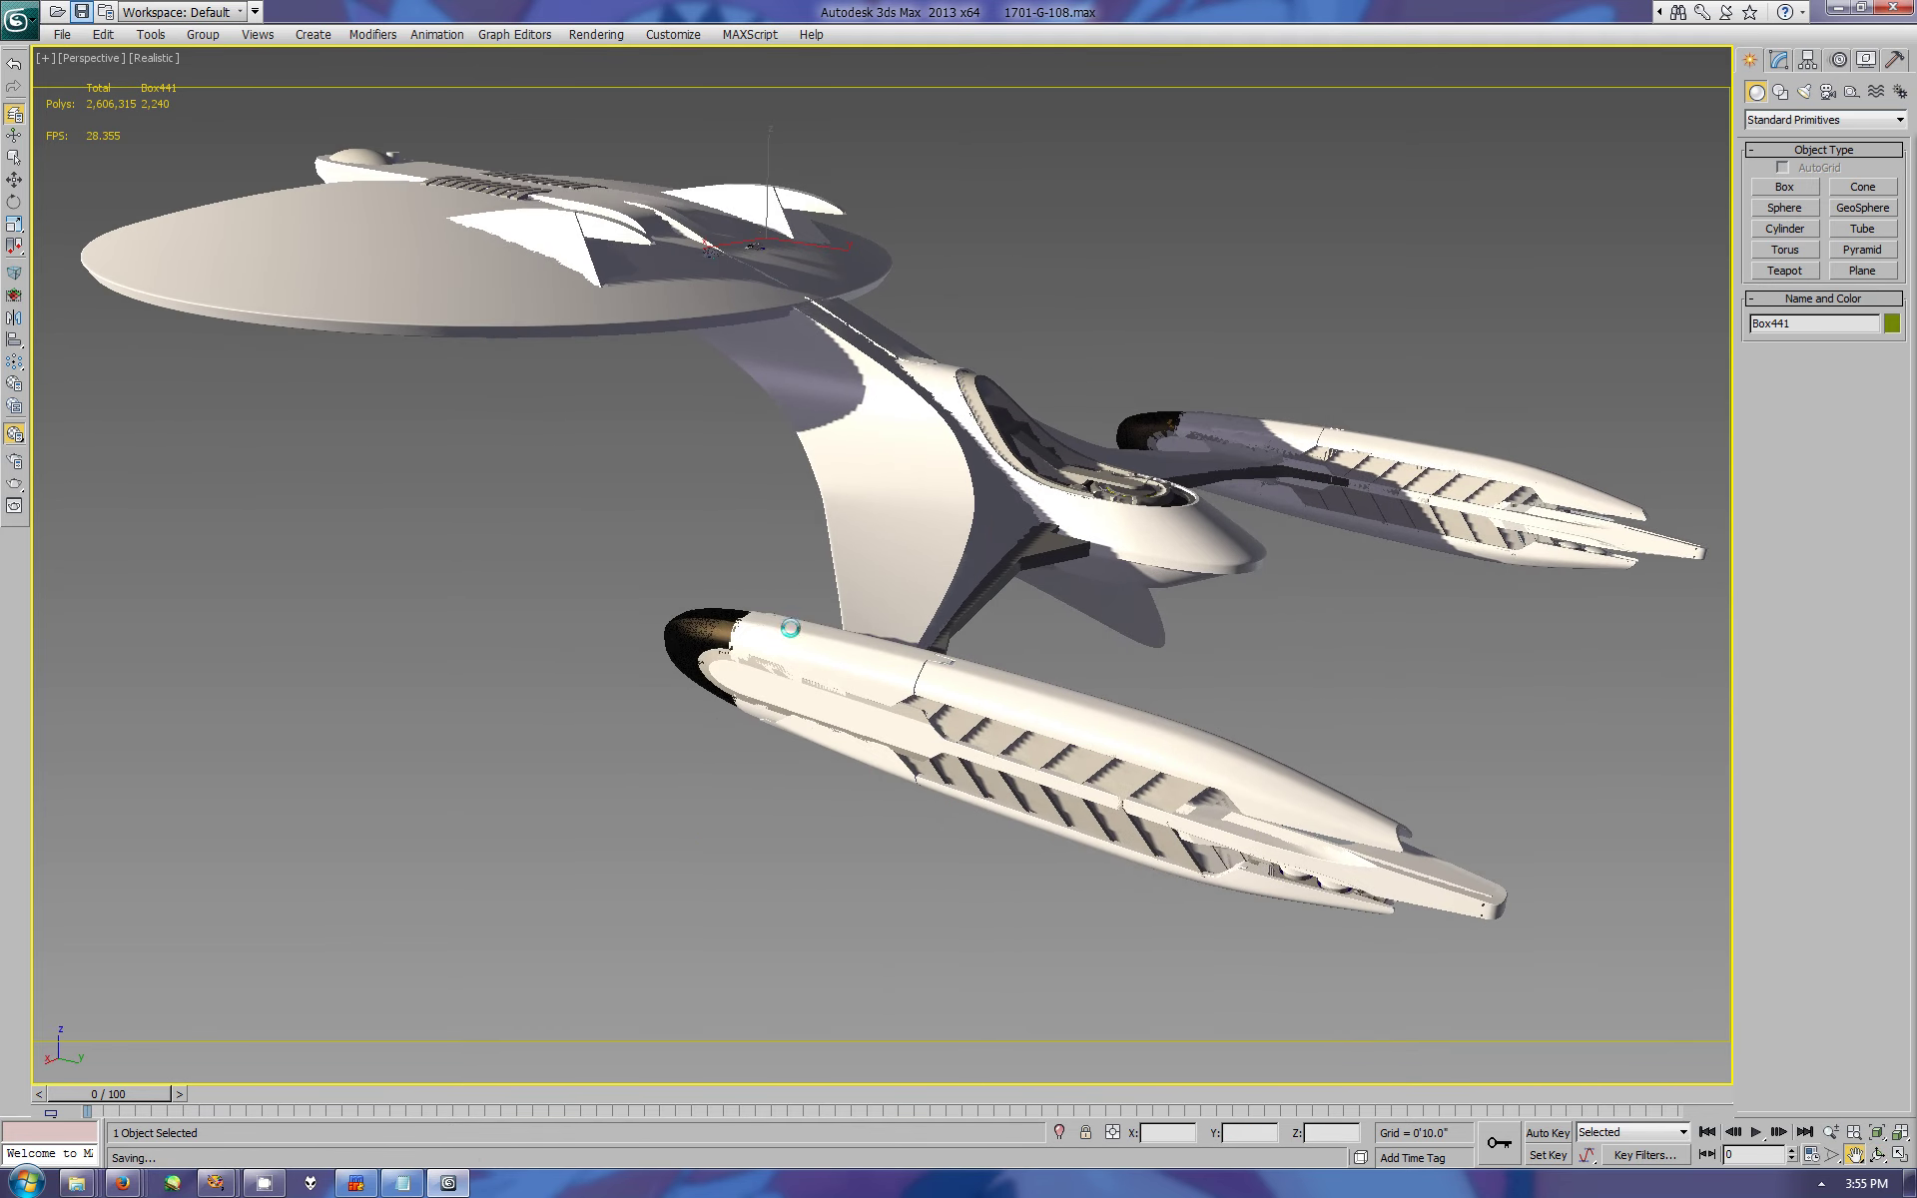
- In Notepad, write thoughts on saucer separation with a car analogy, then clear them
click(420, 1186)
text(Still a)
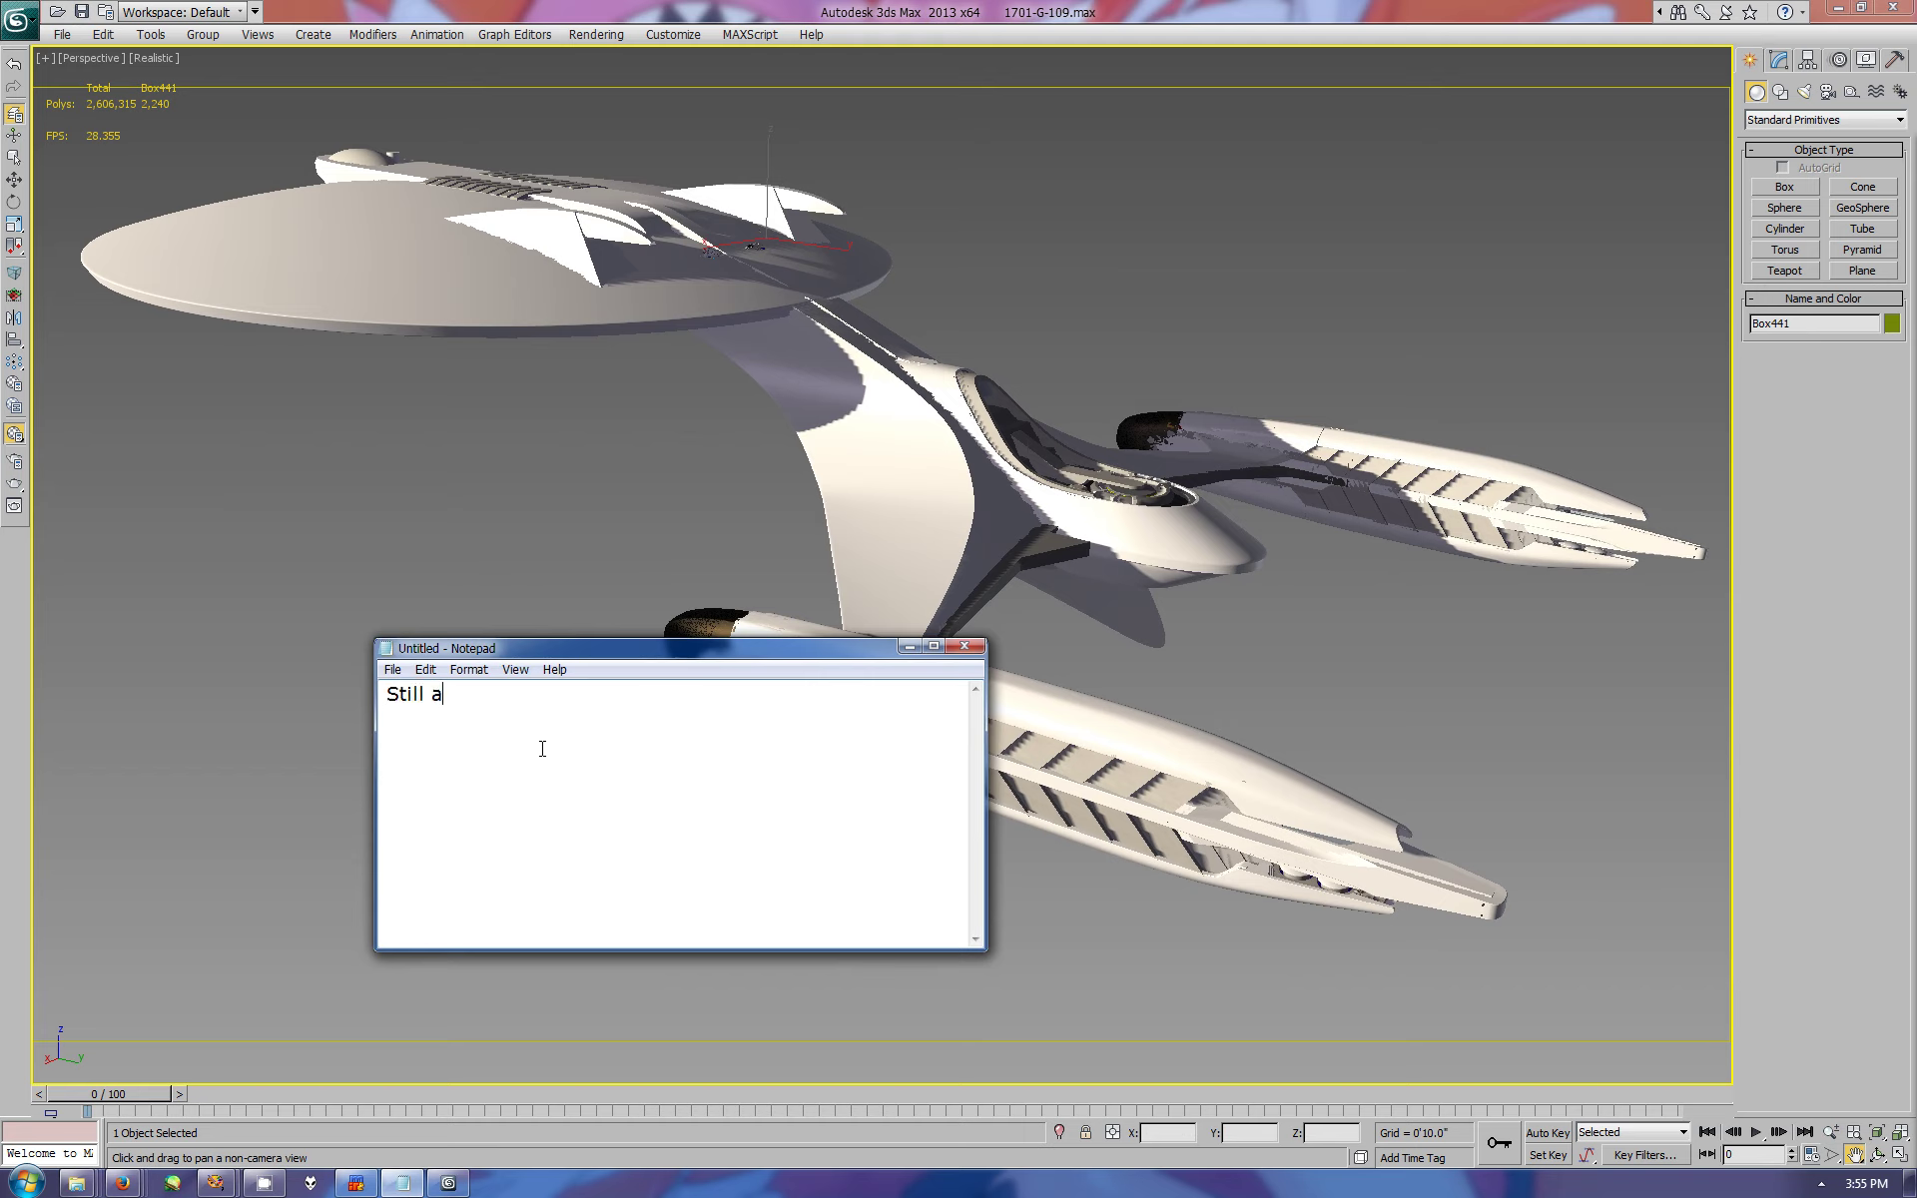
text(rguing with myself if I should do)
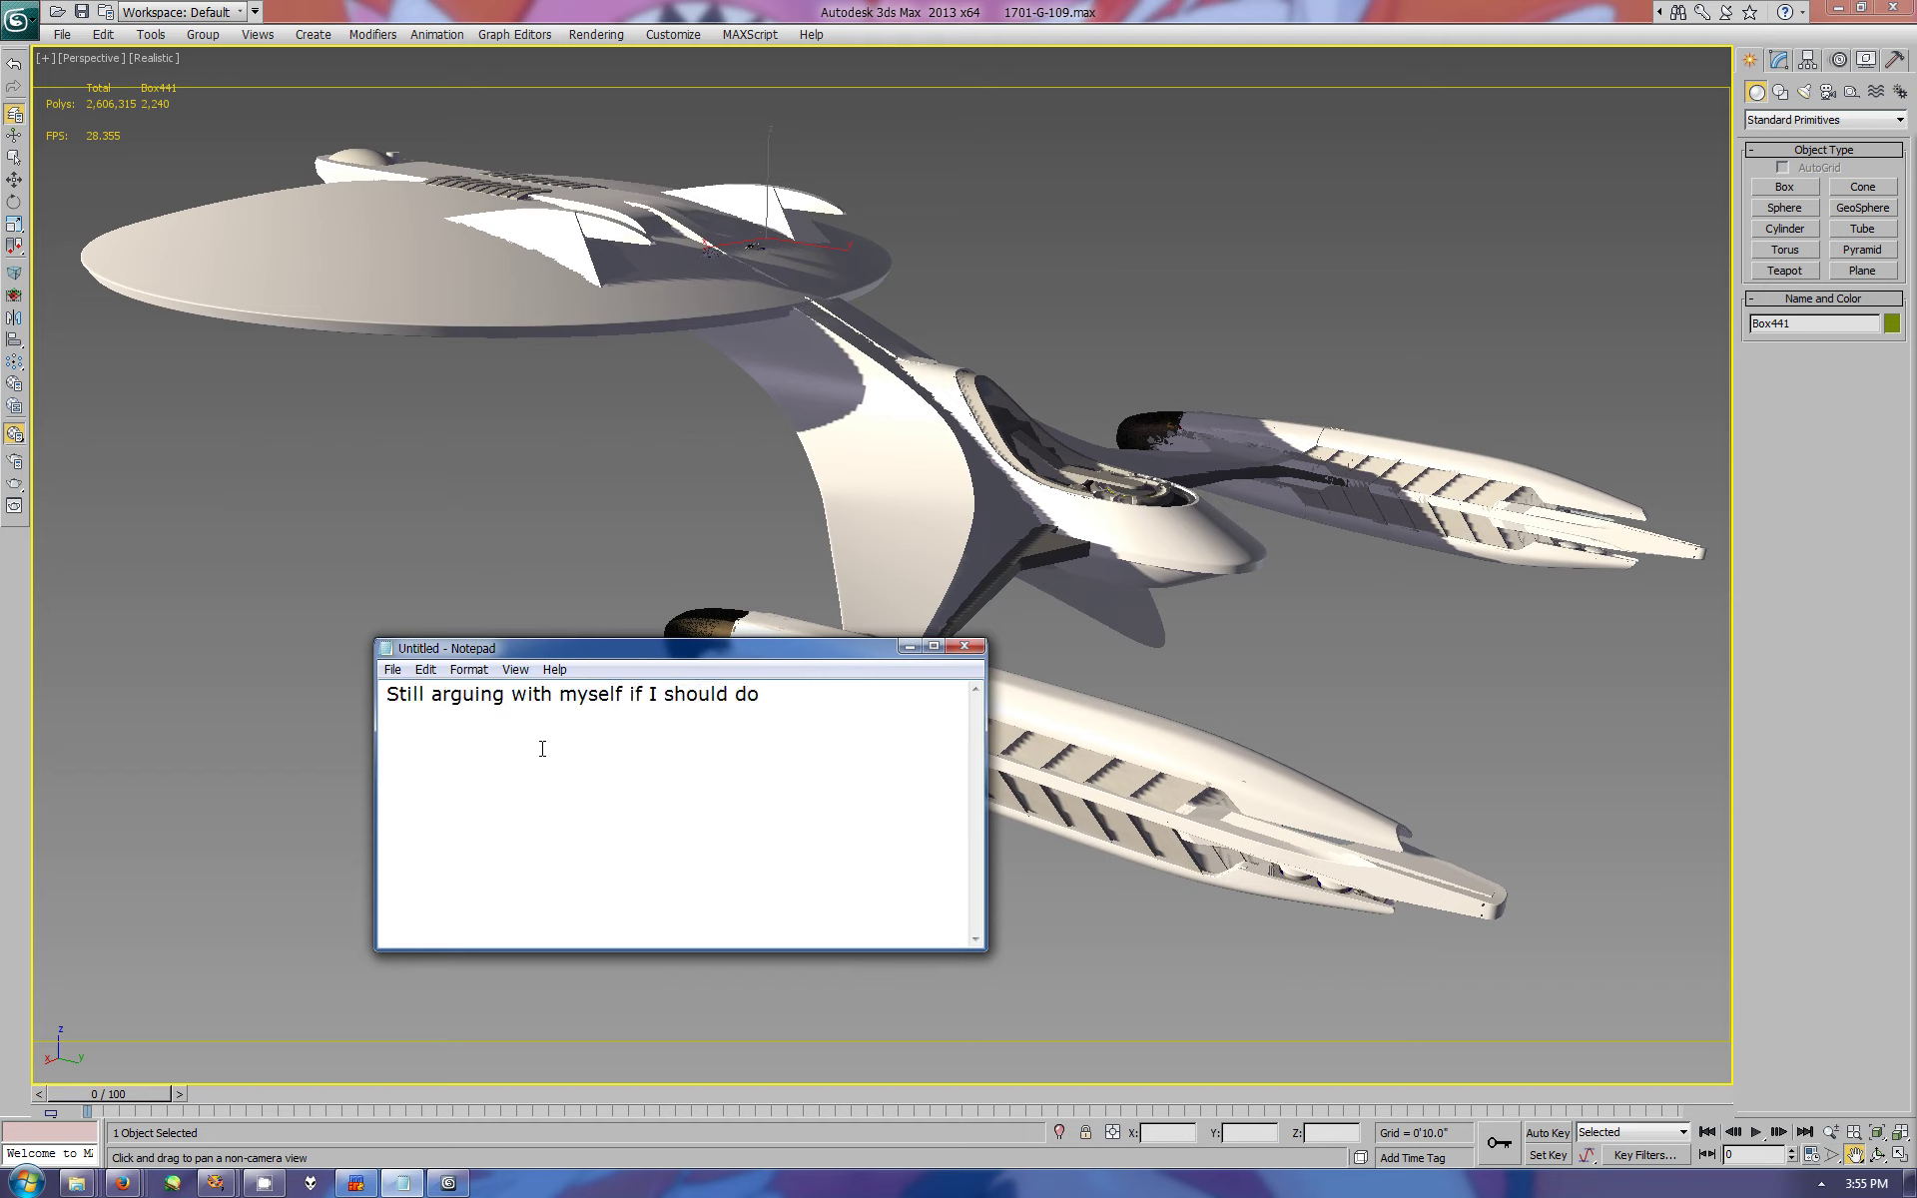
text( a saucer sepration deal or not. )
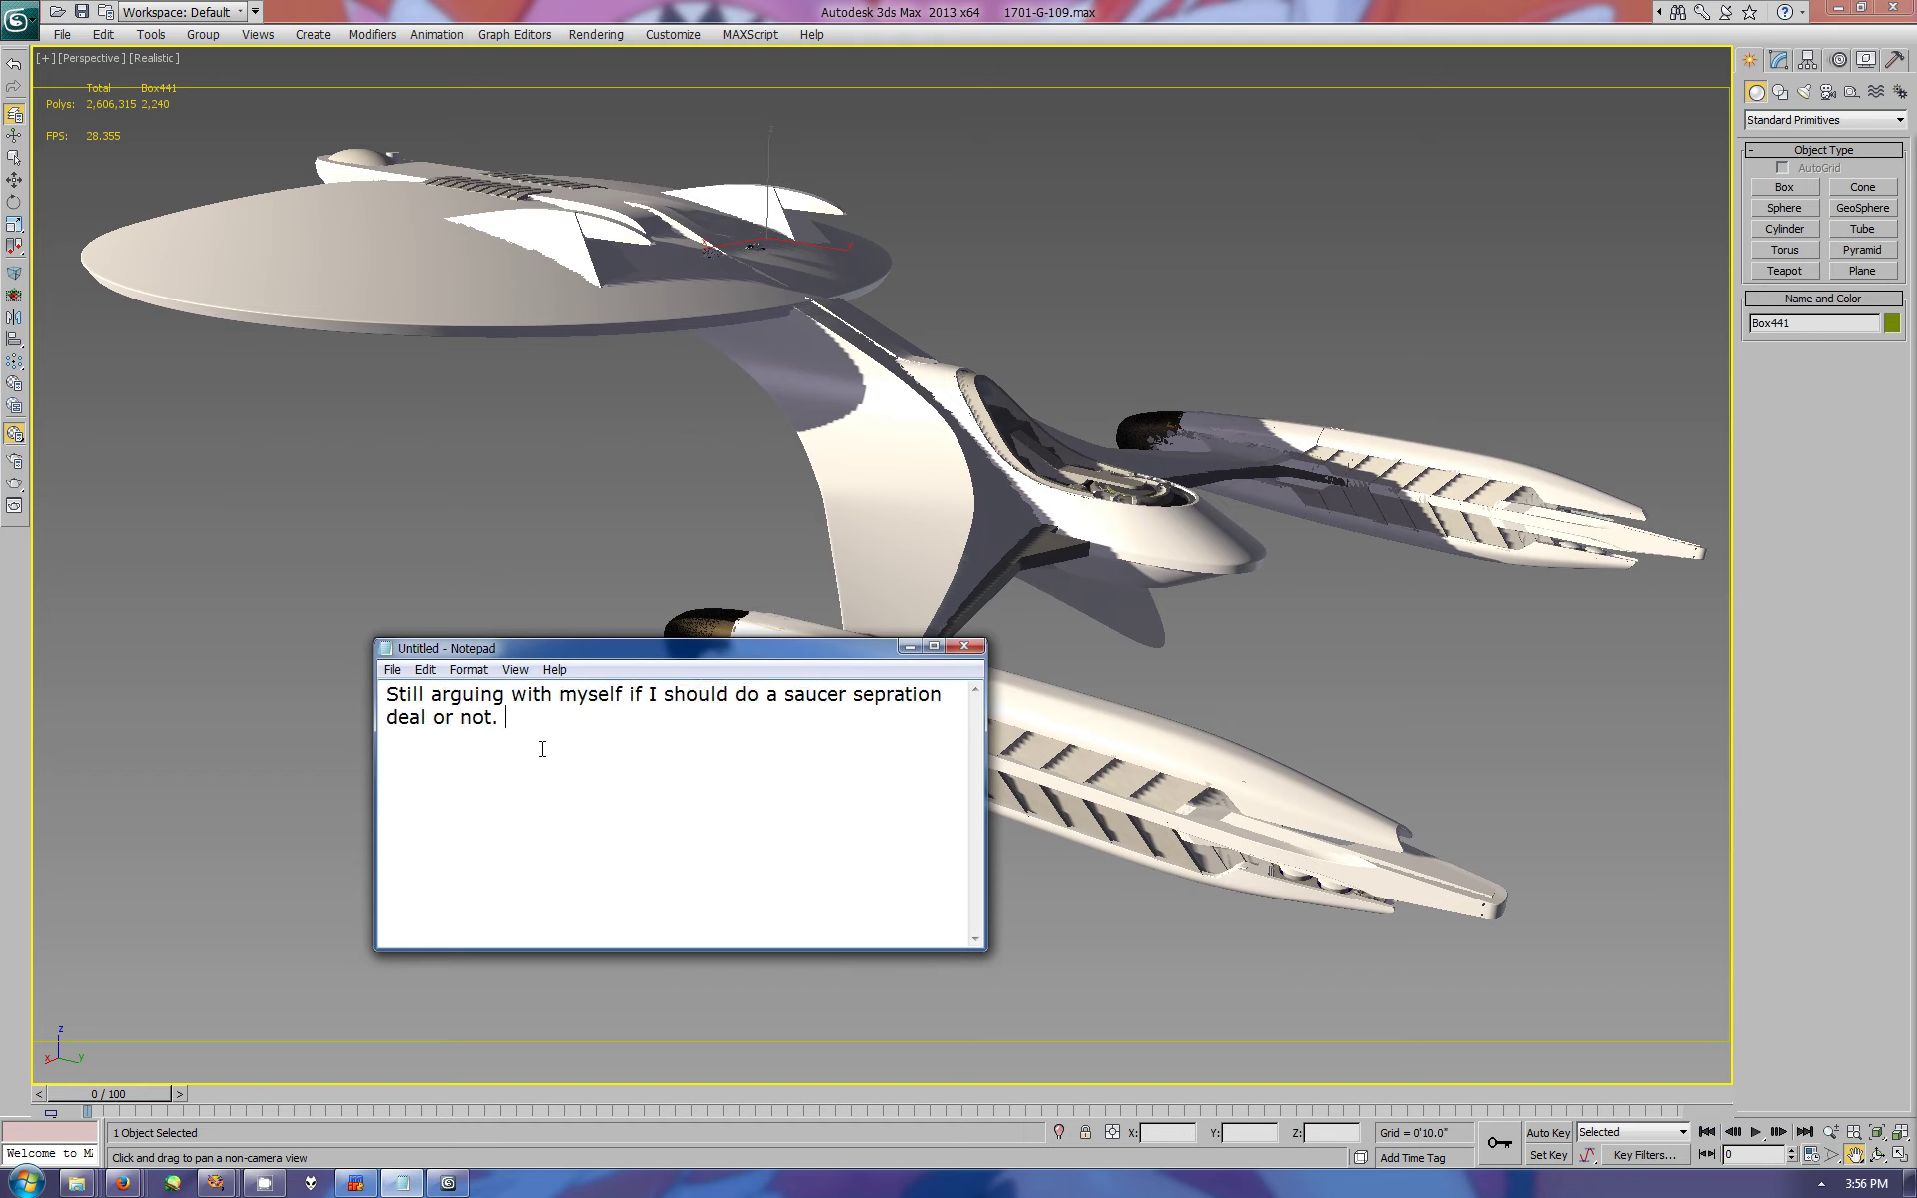
text(I t)
text(end to dislike it as it re)
text(ally does not serve a purpose )
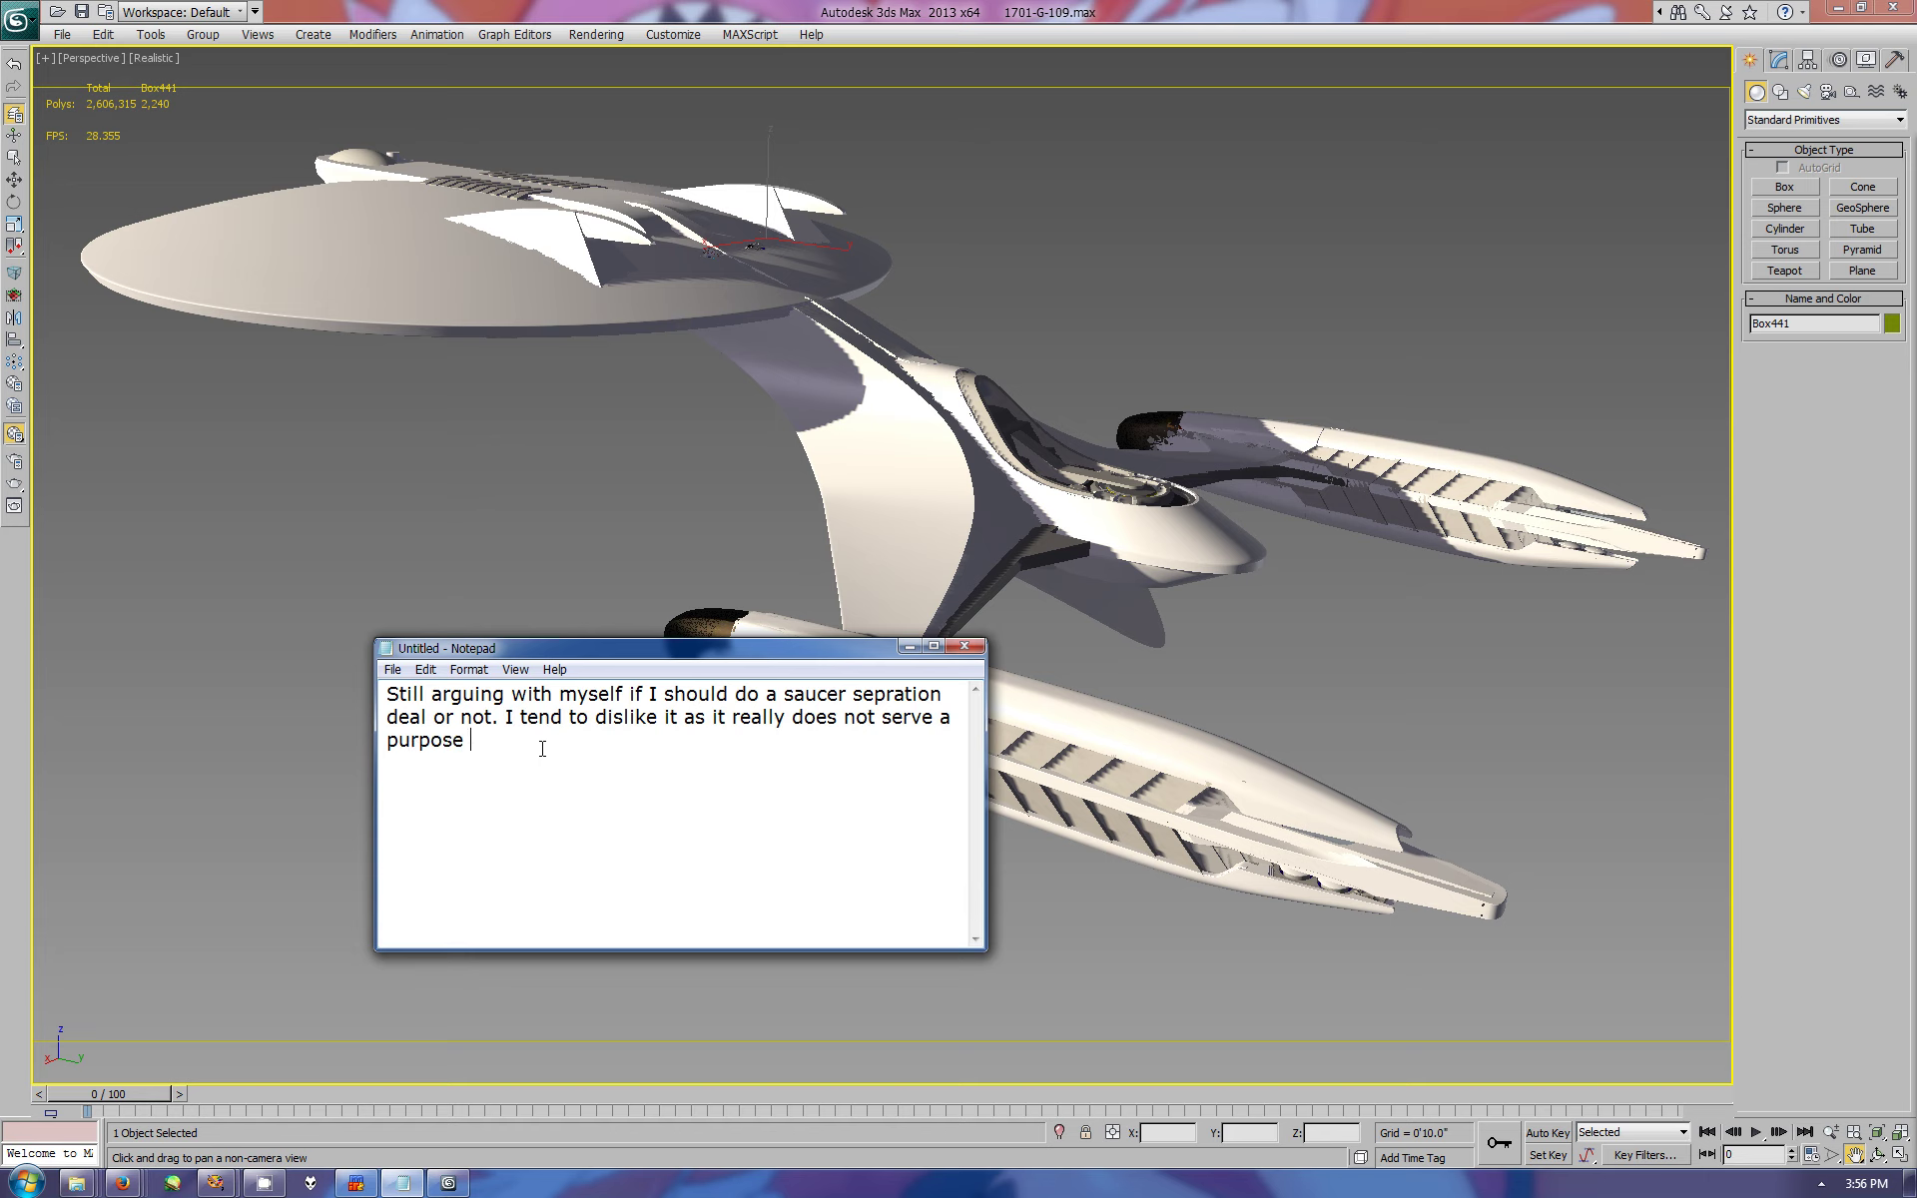
text(besides OPH GOSH that possible )
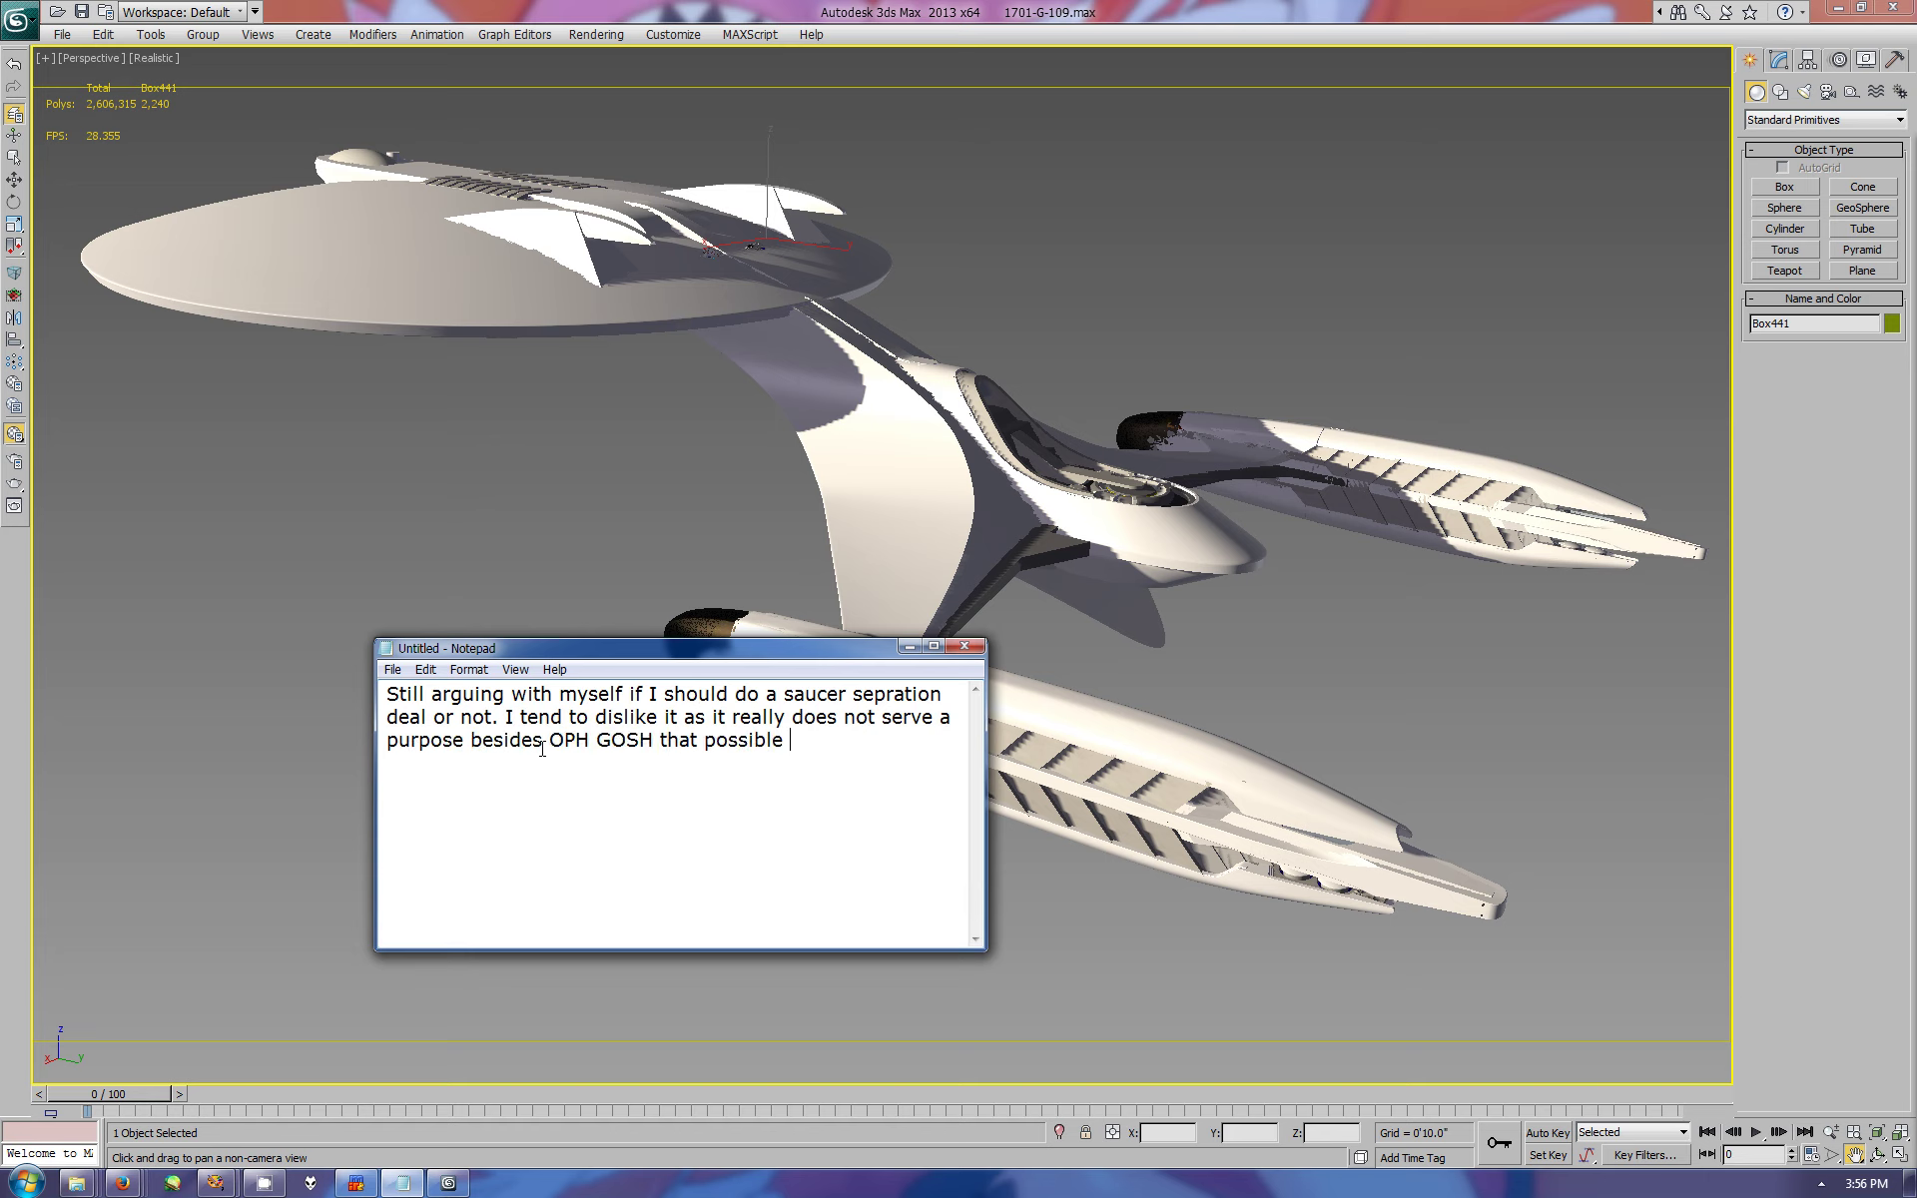
text(situation where you need to dit)
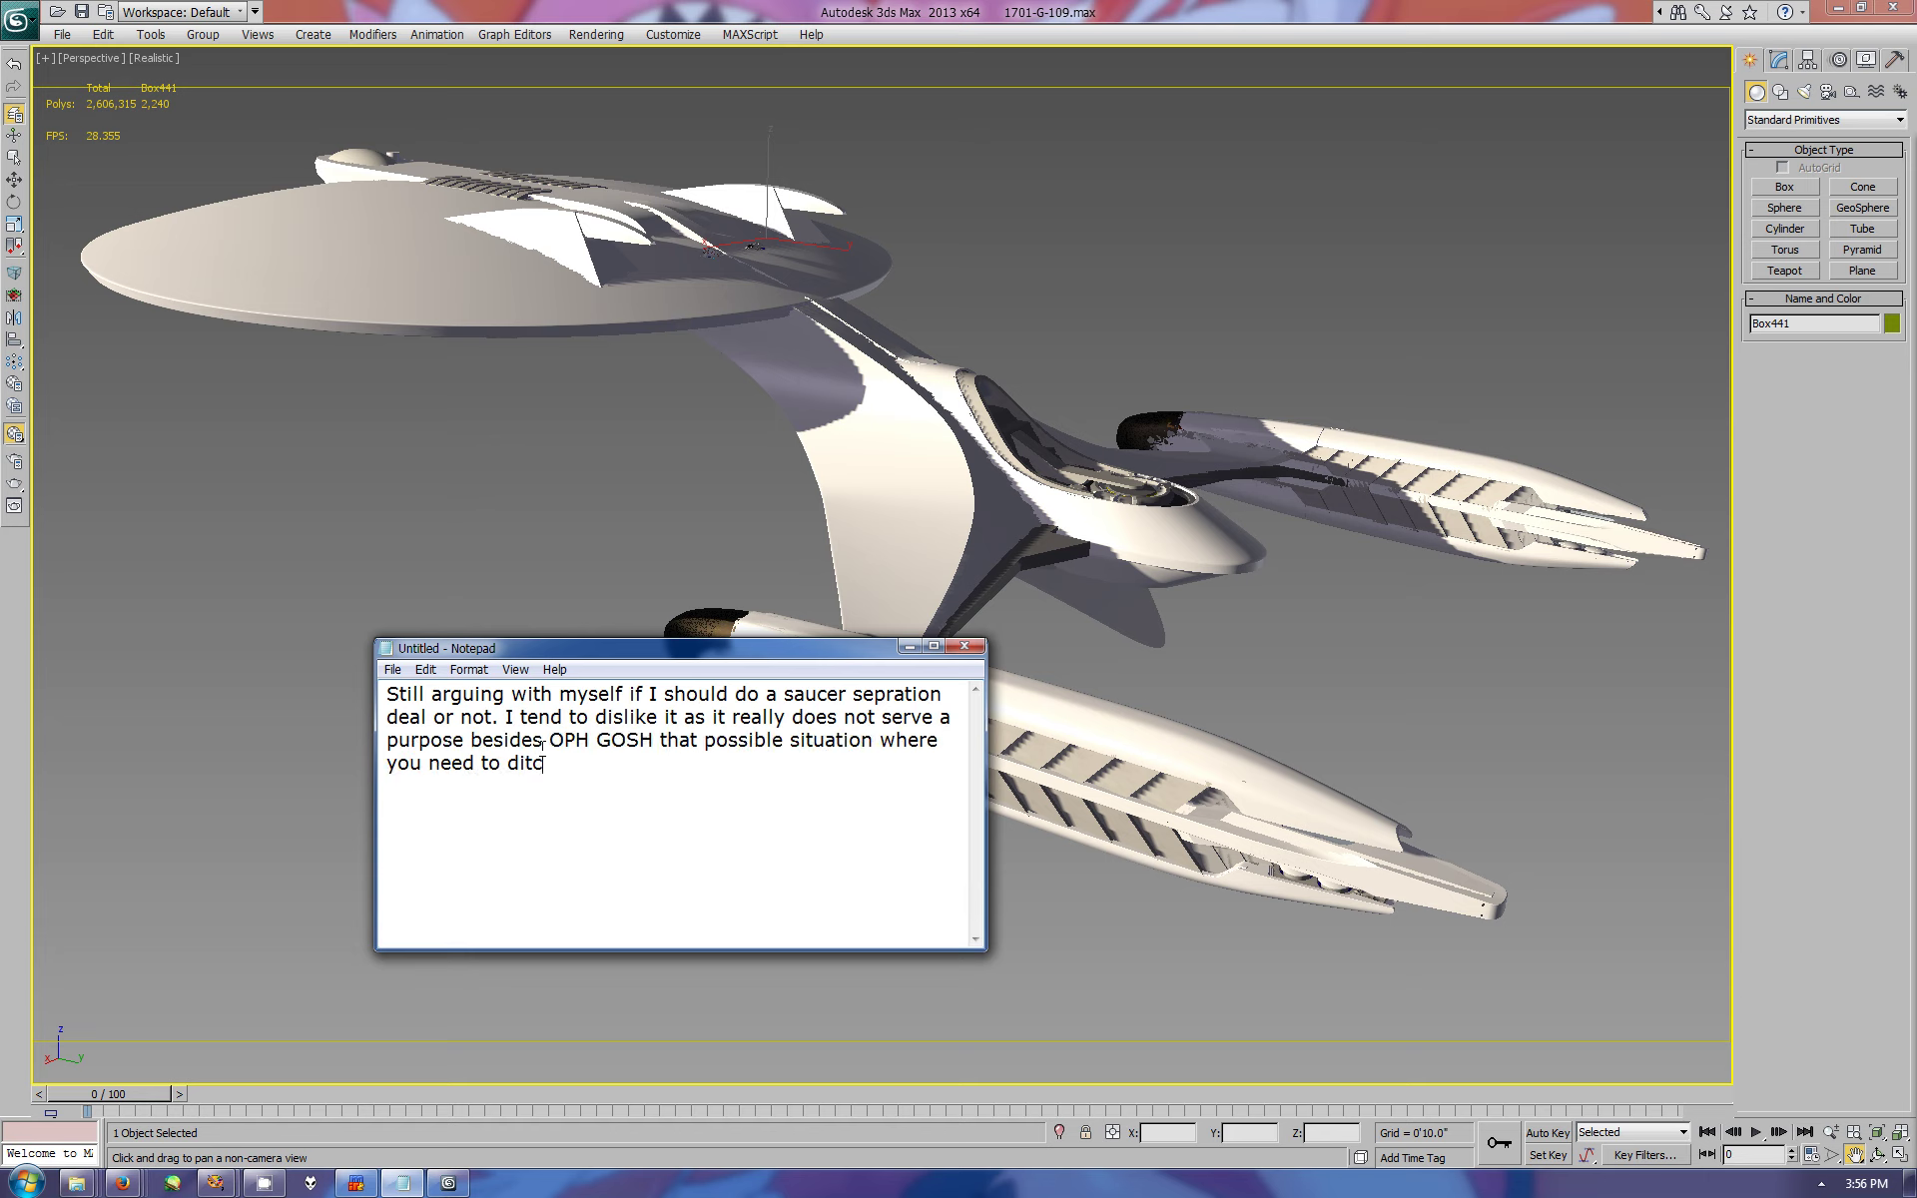
text(ch one or the other part of the ship.)
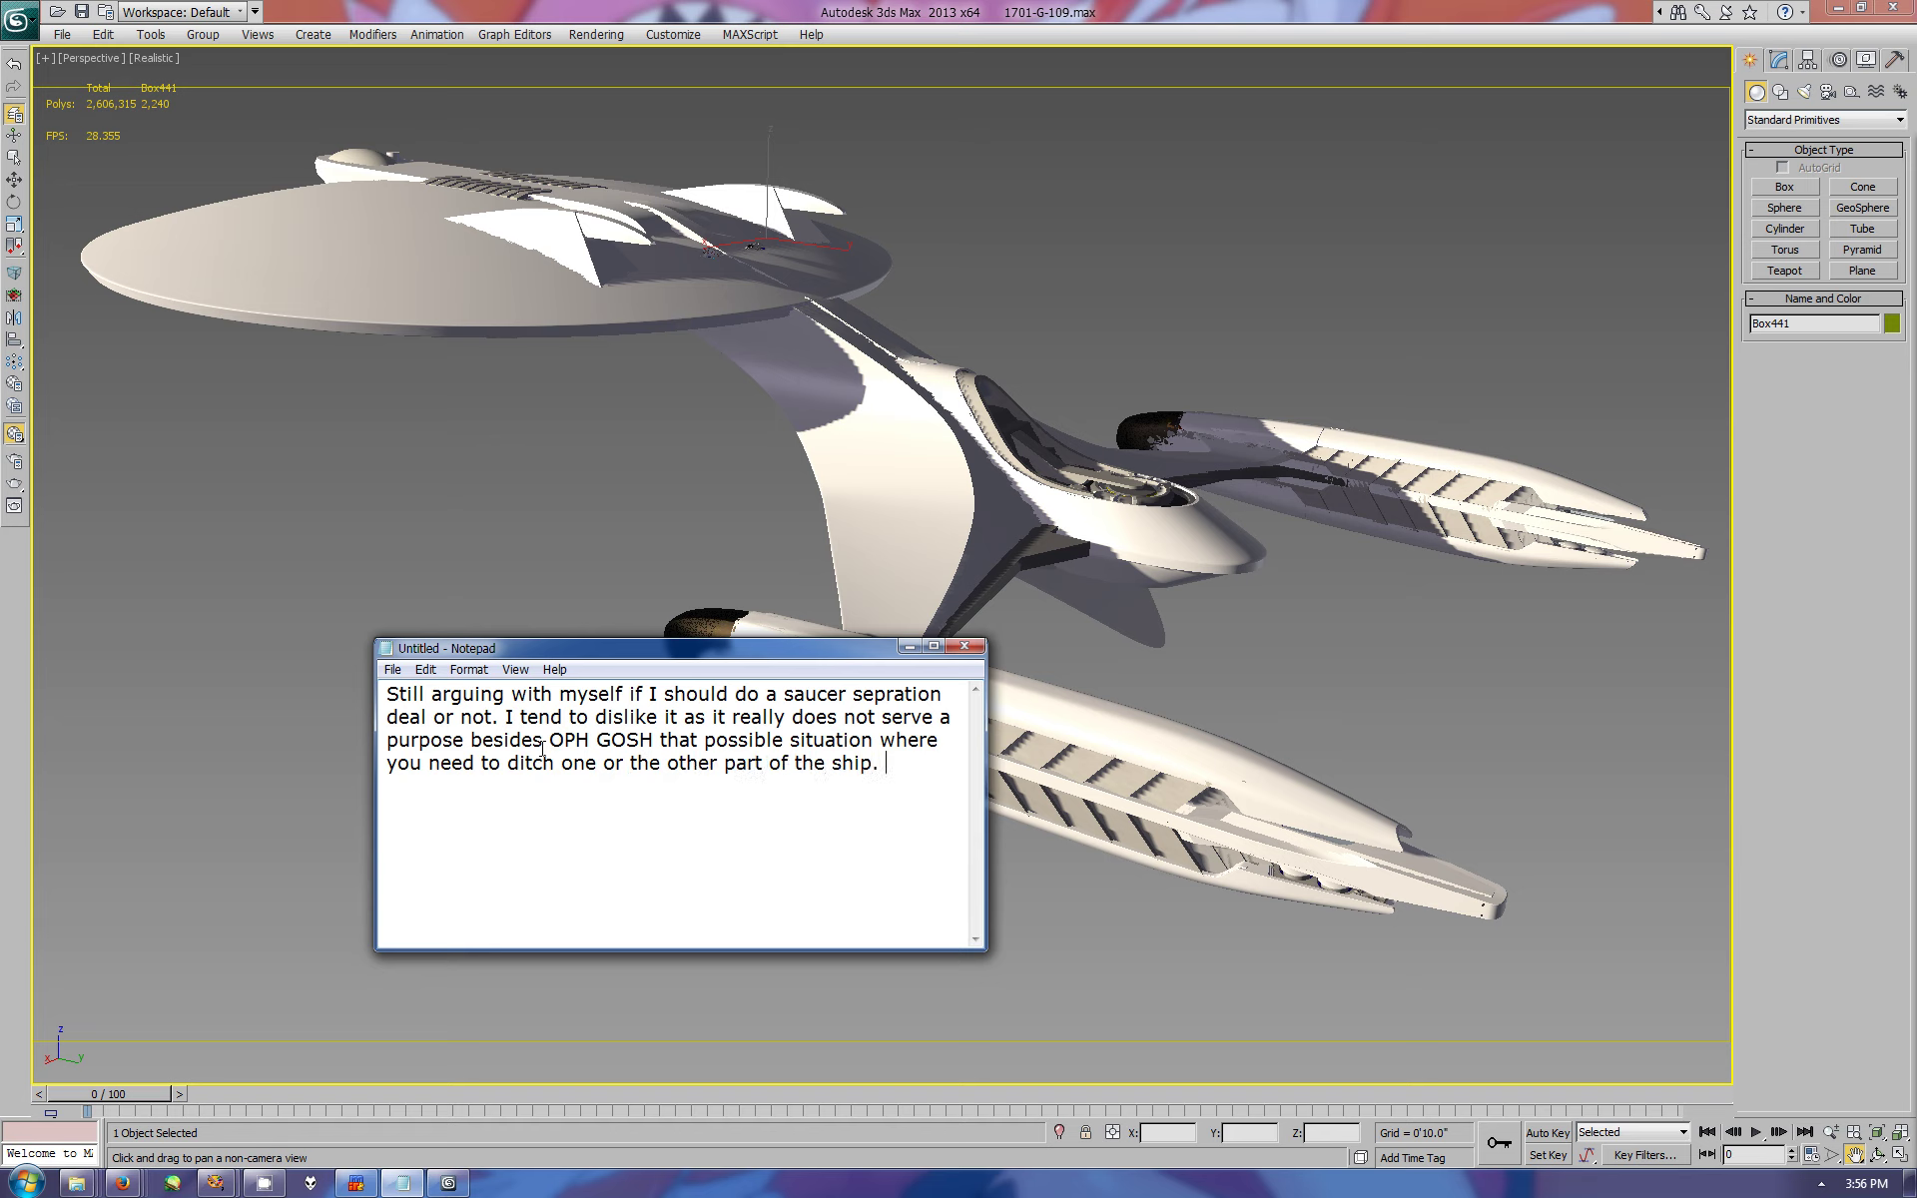
key(Return)
key(Return)
text(Think of it this way what bit of you)
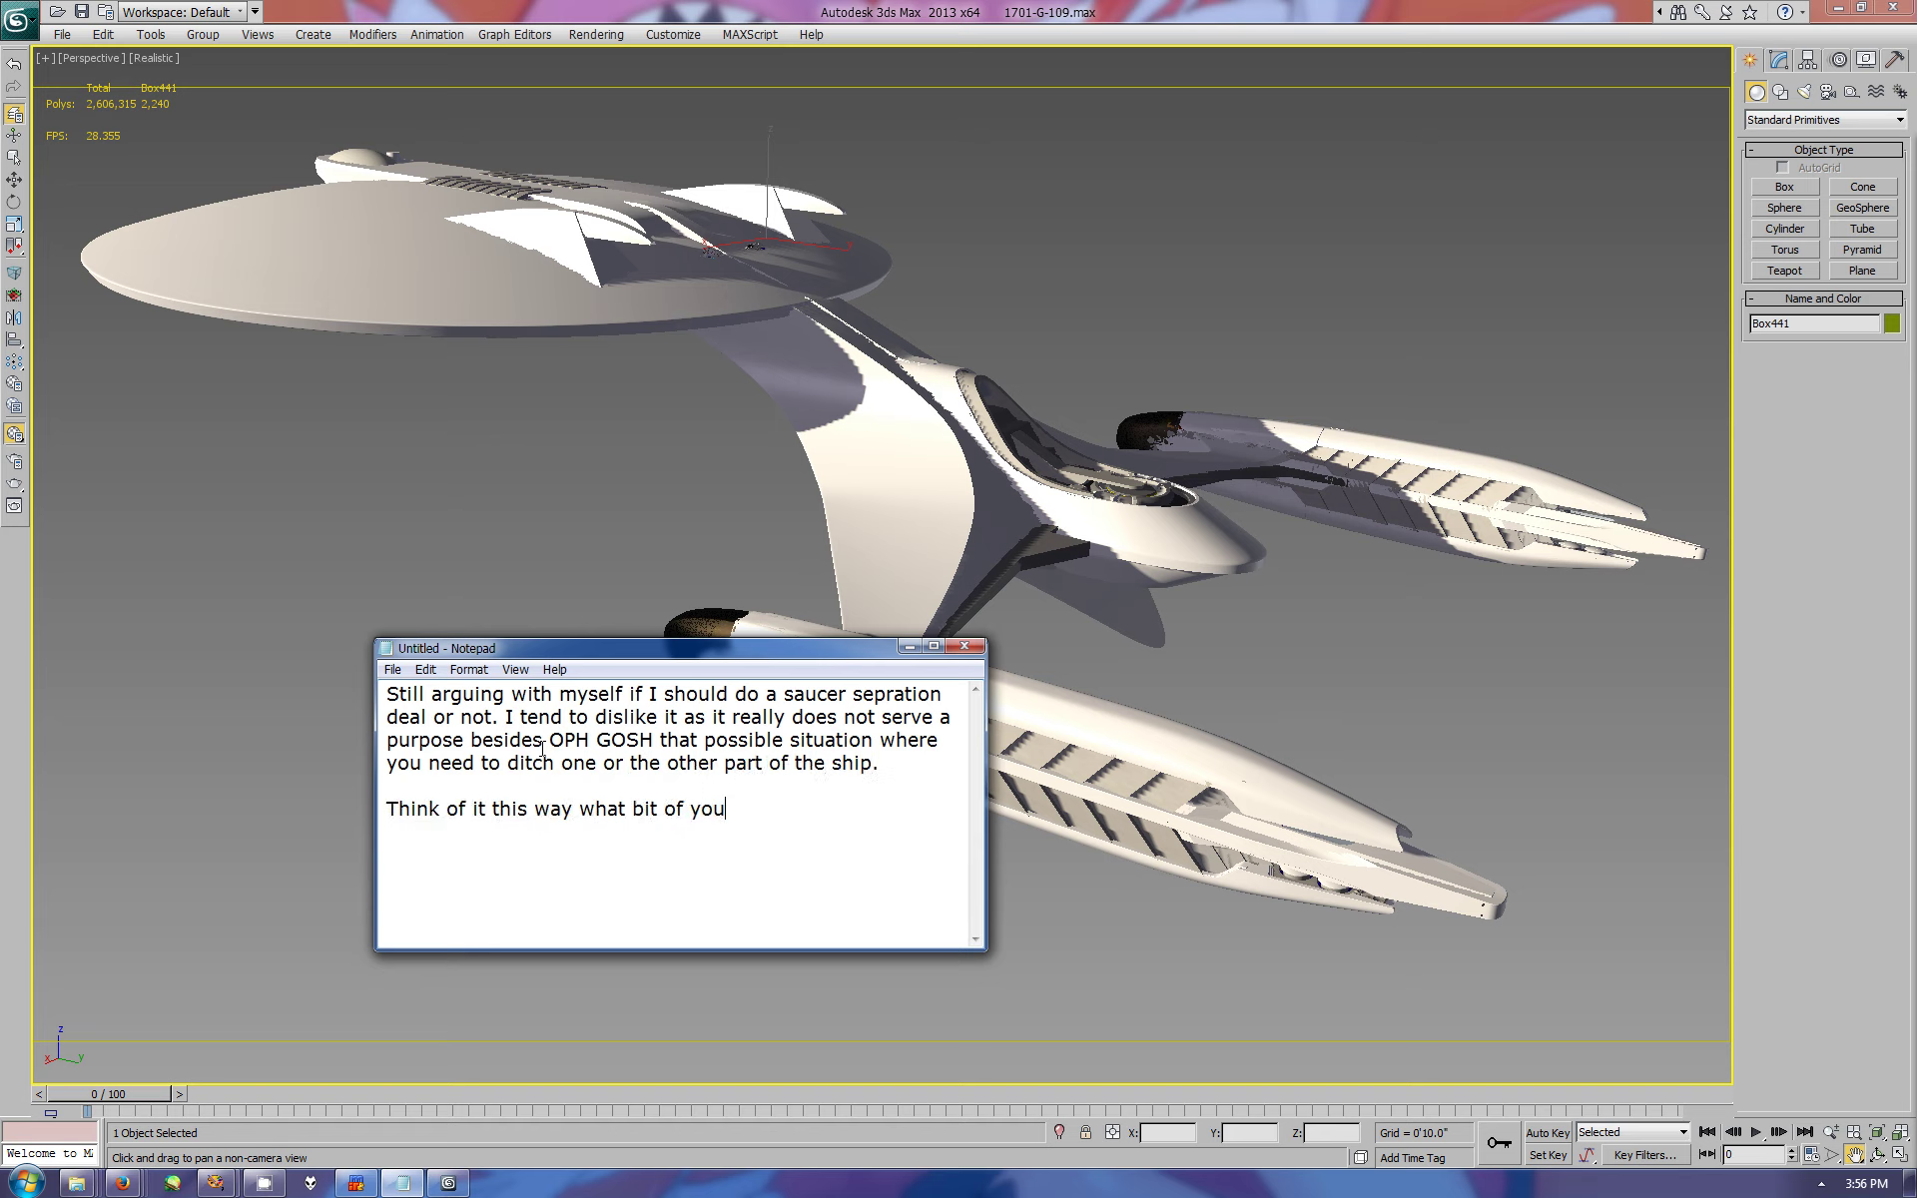
text(r car would you want to come off)
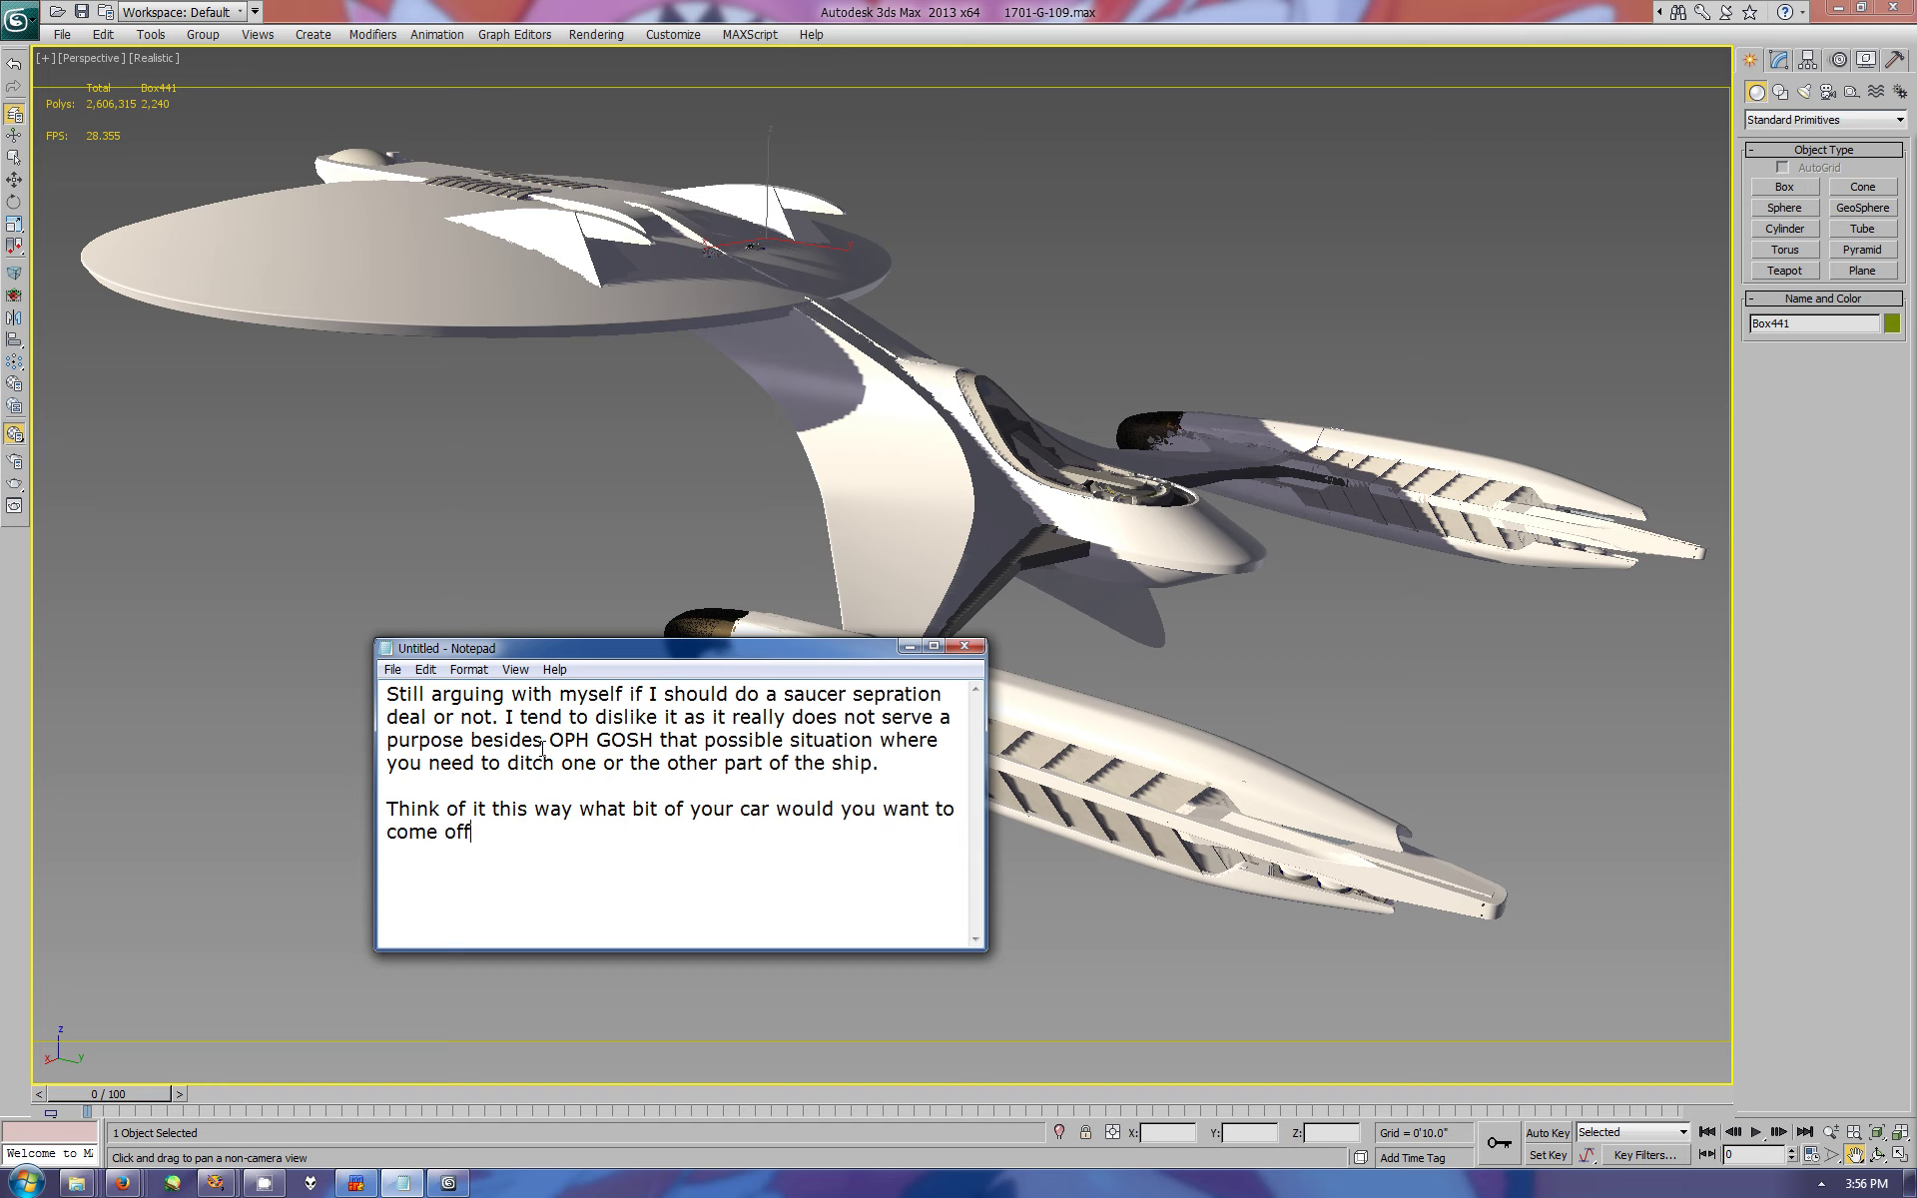
text(? Really is)
text( there a point to dumpi)
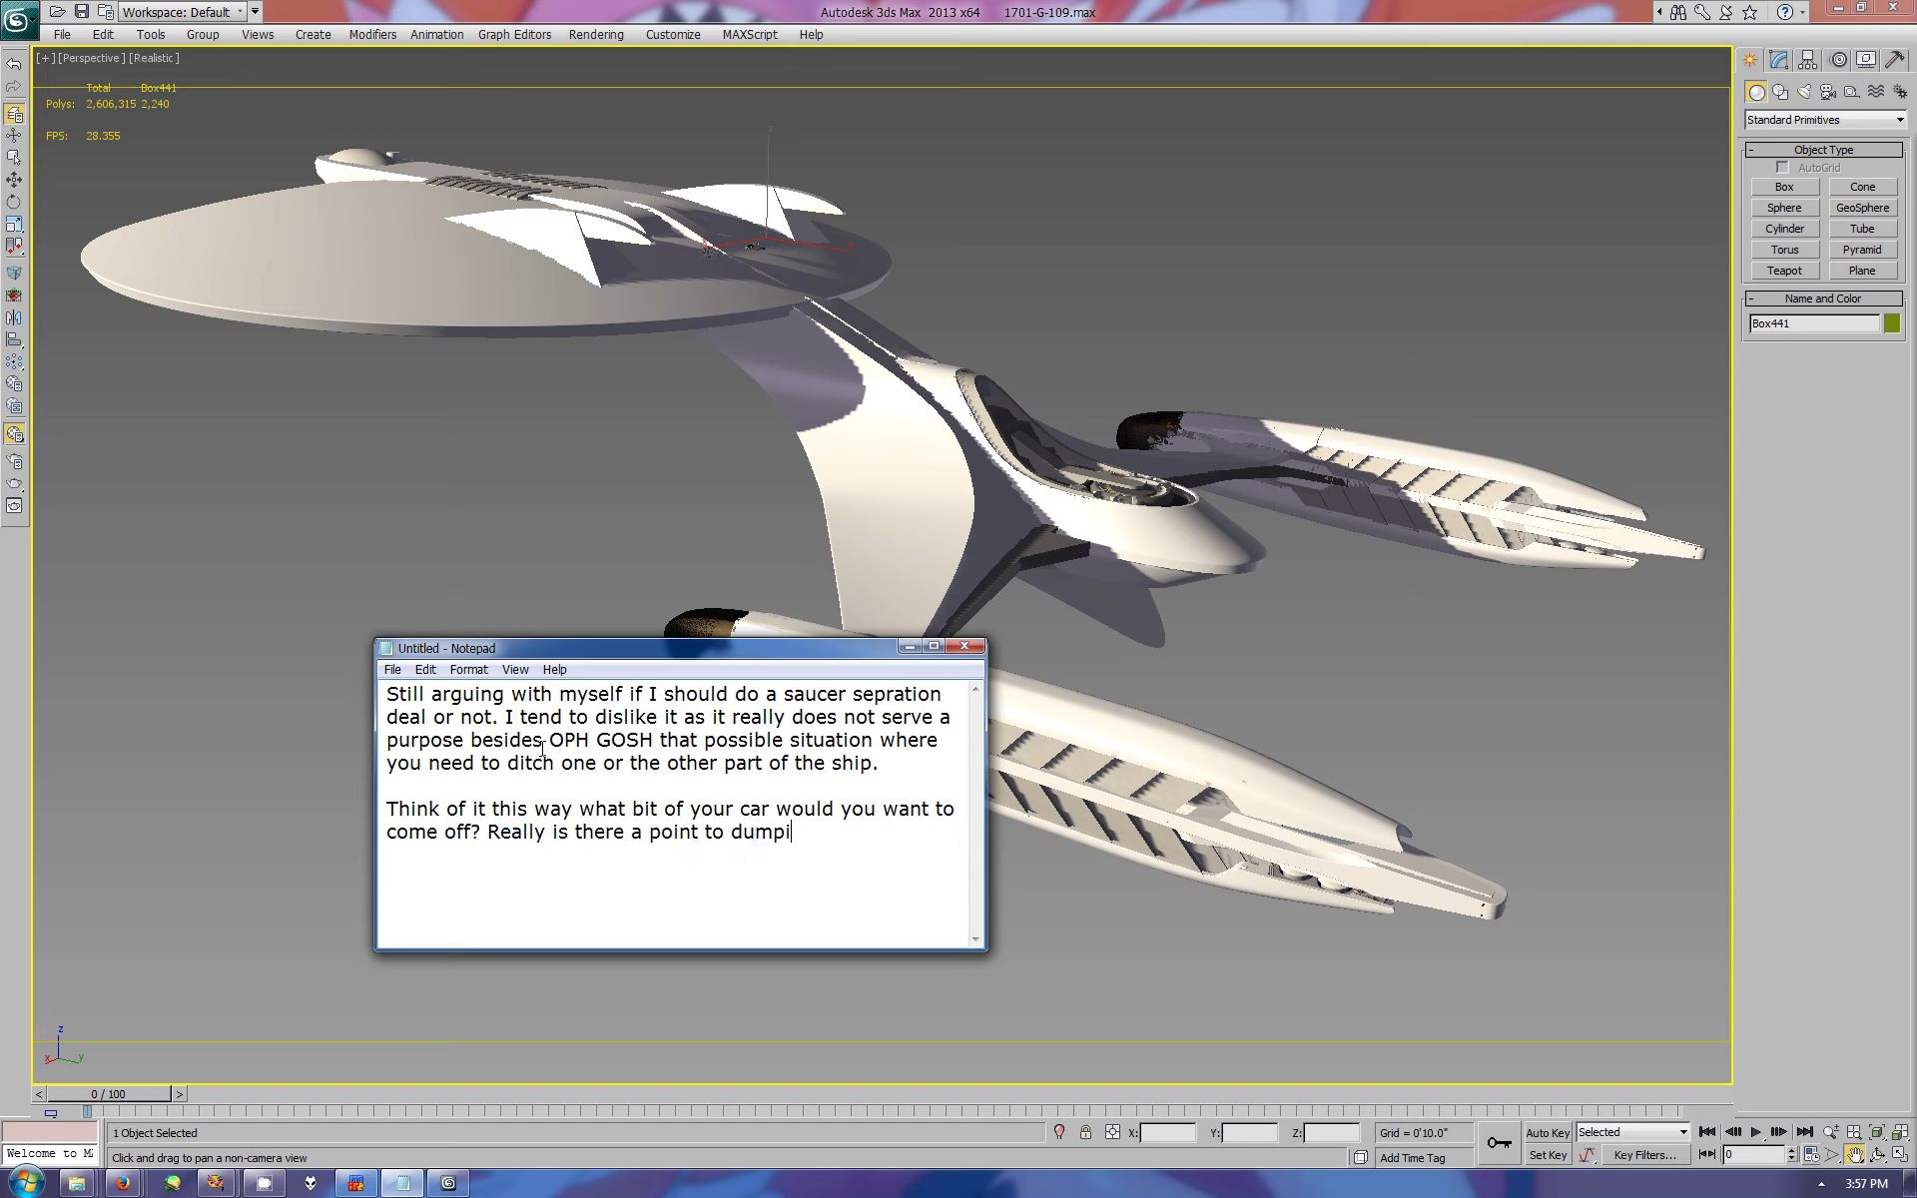
text(ng the front engine section of you)
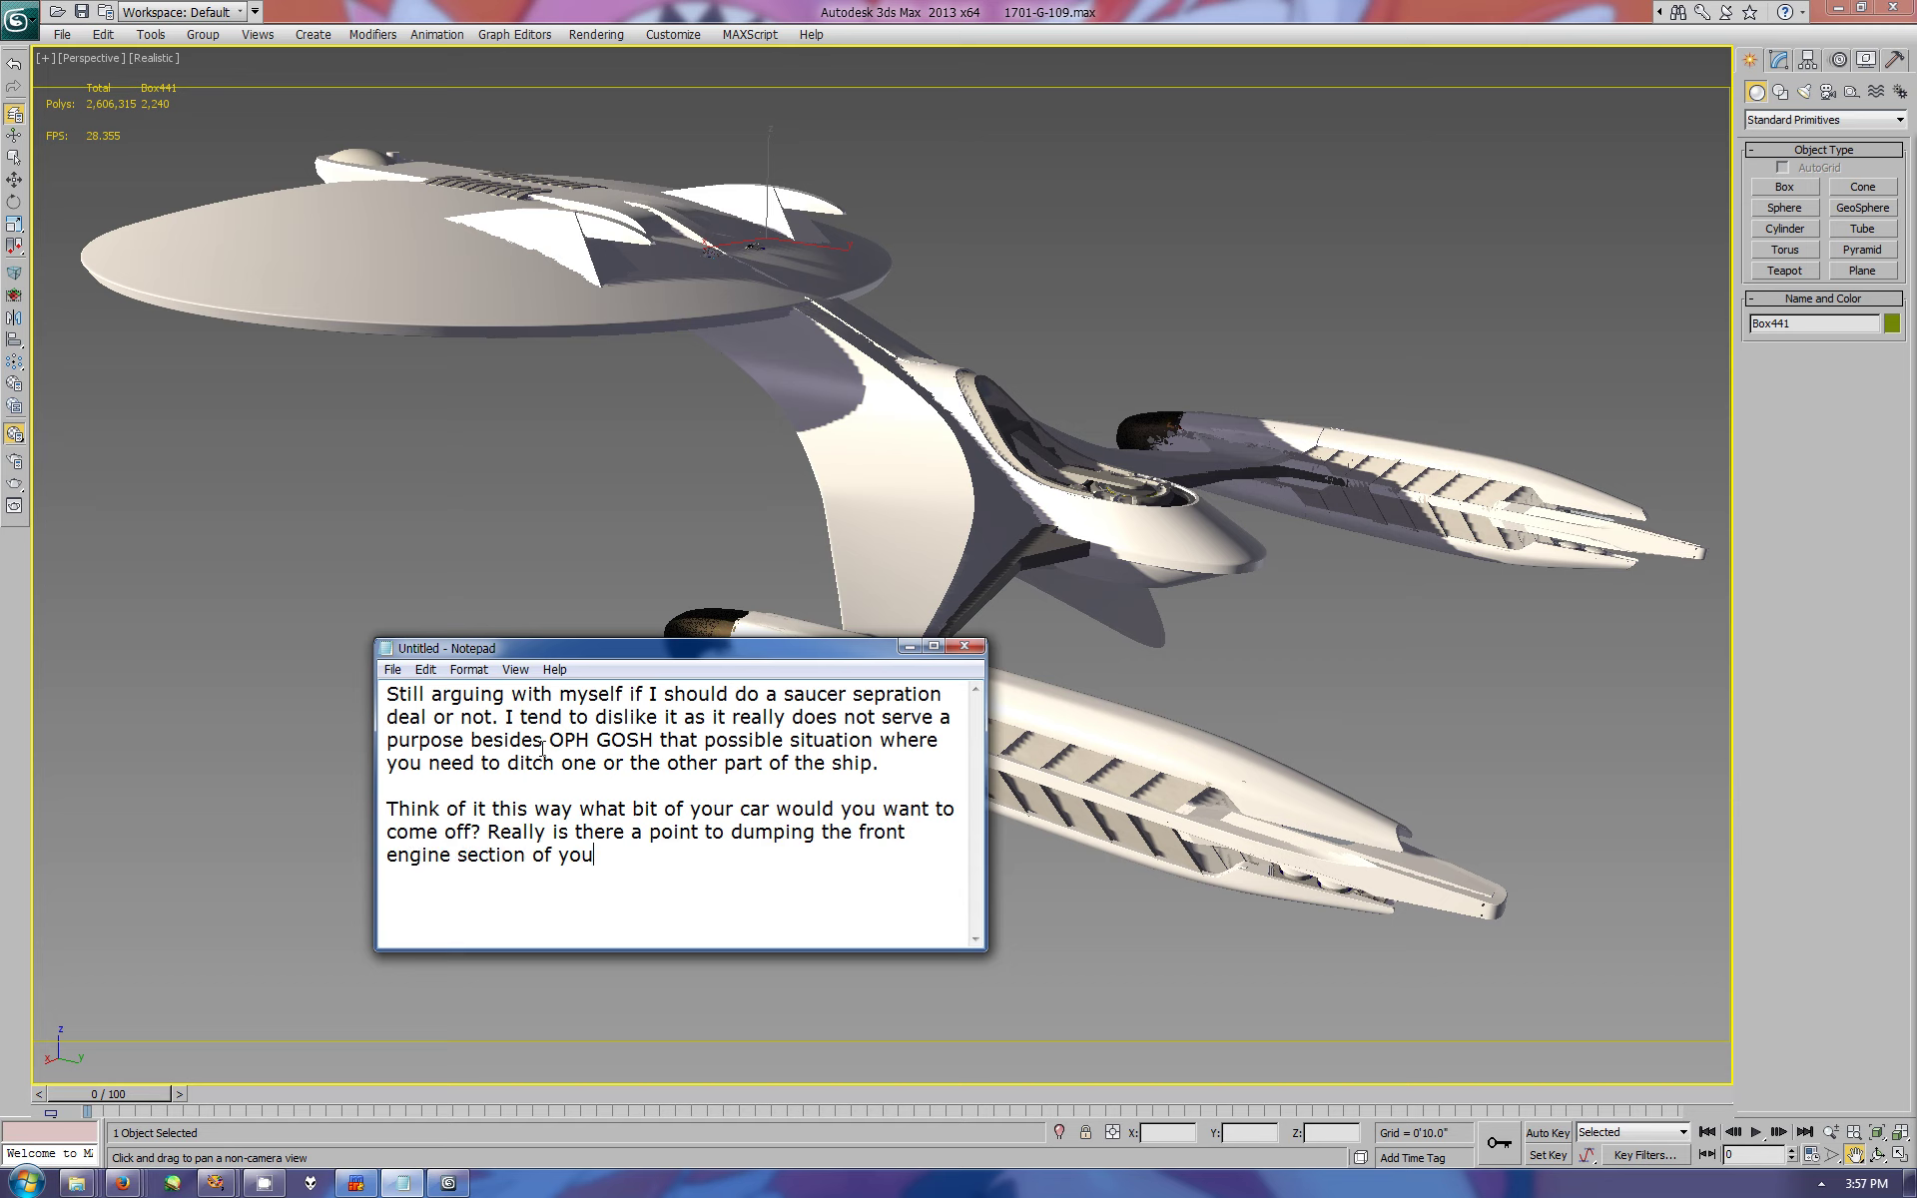
text(r car just cause it MIGHT a)
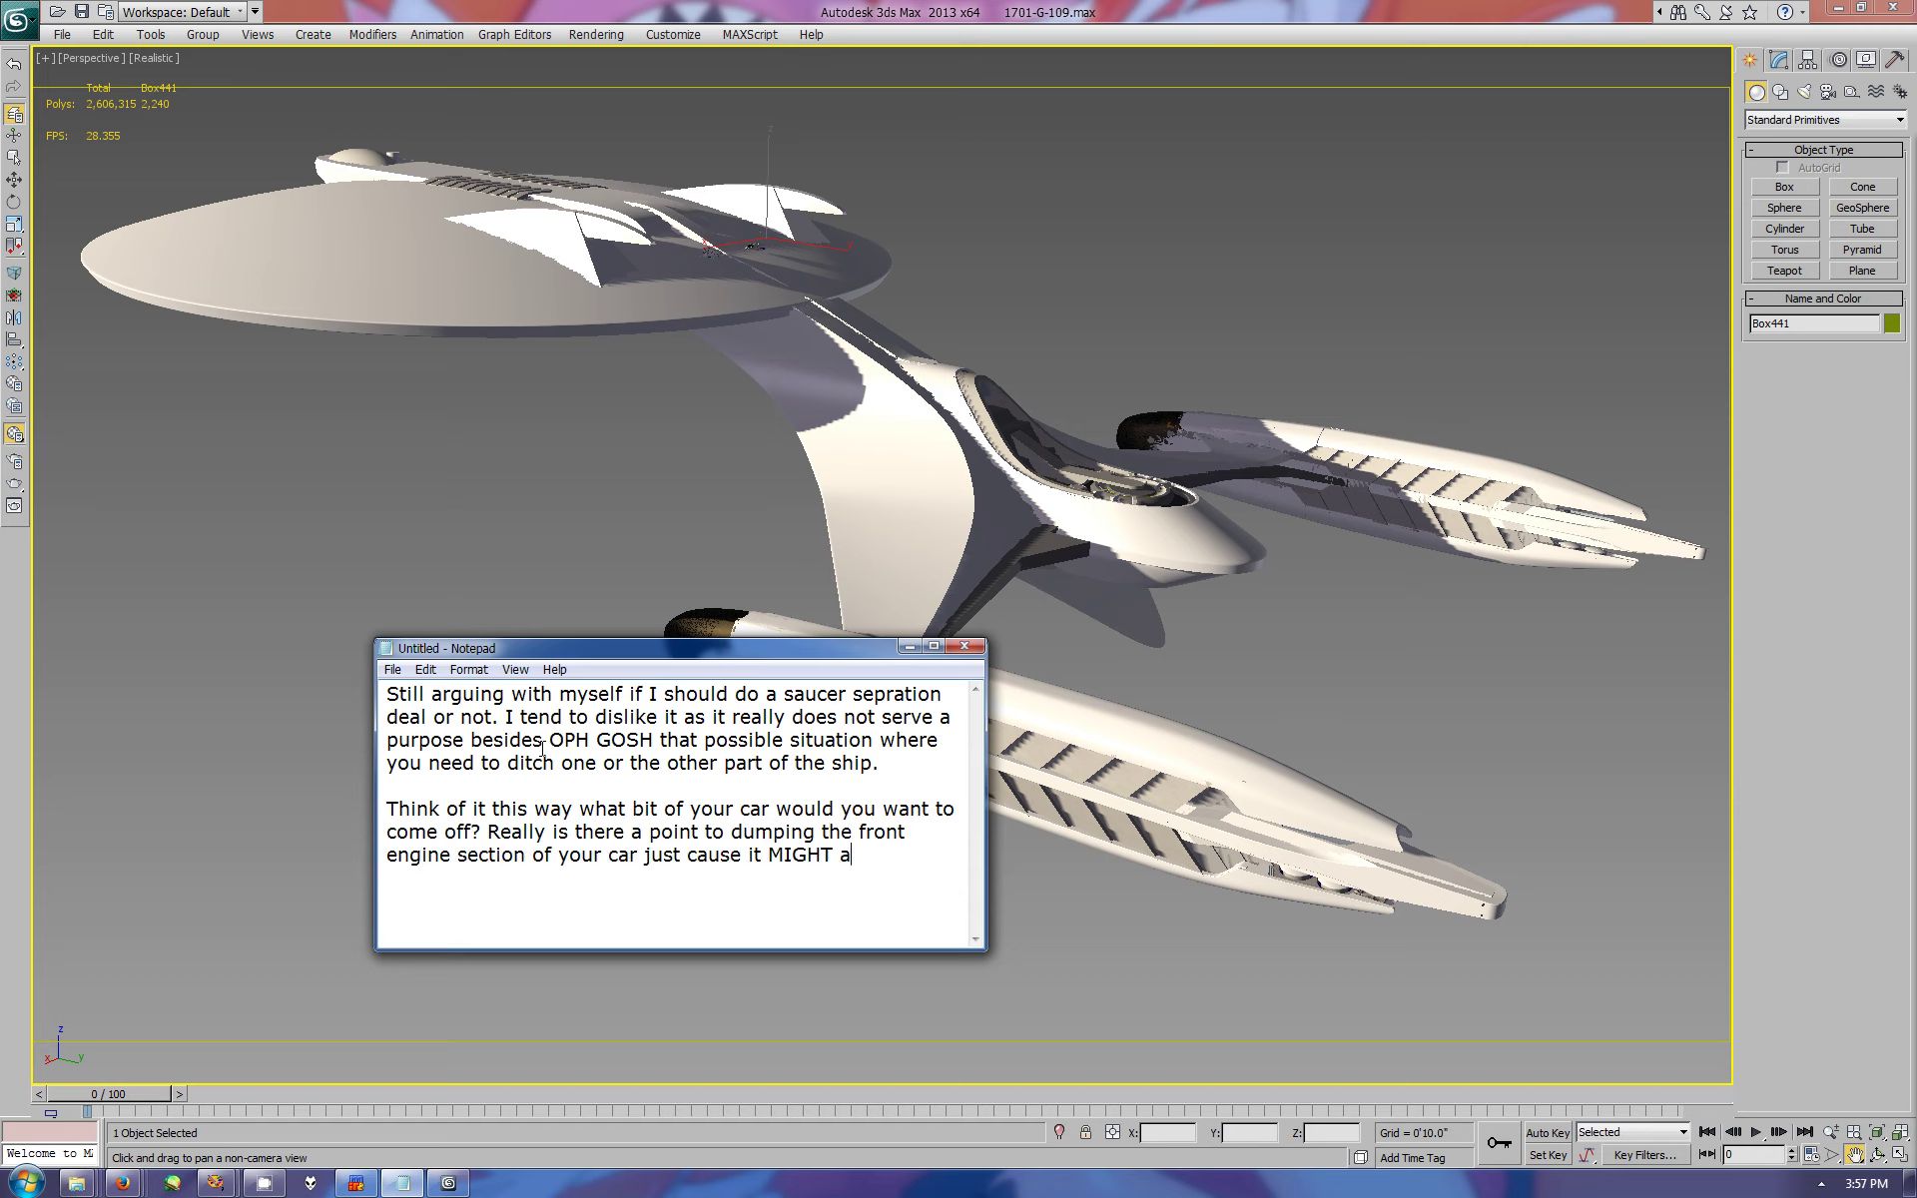
text(t some point catch on fire?)
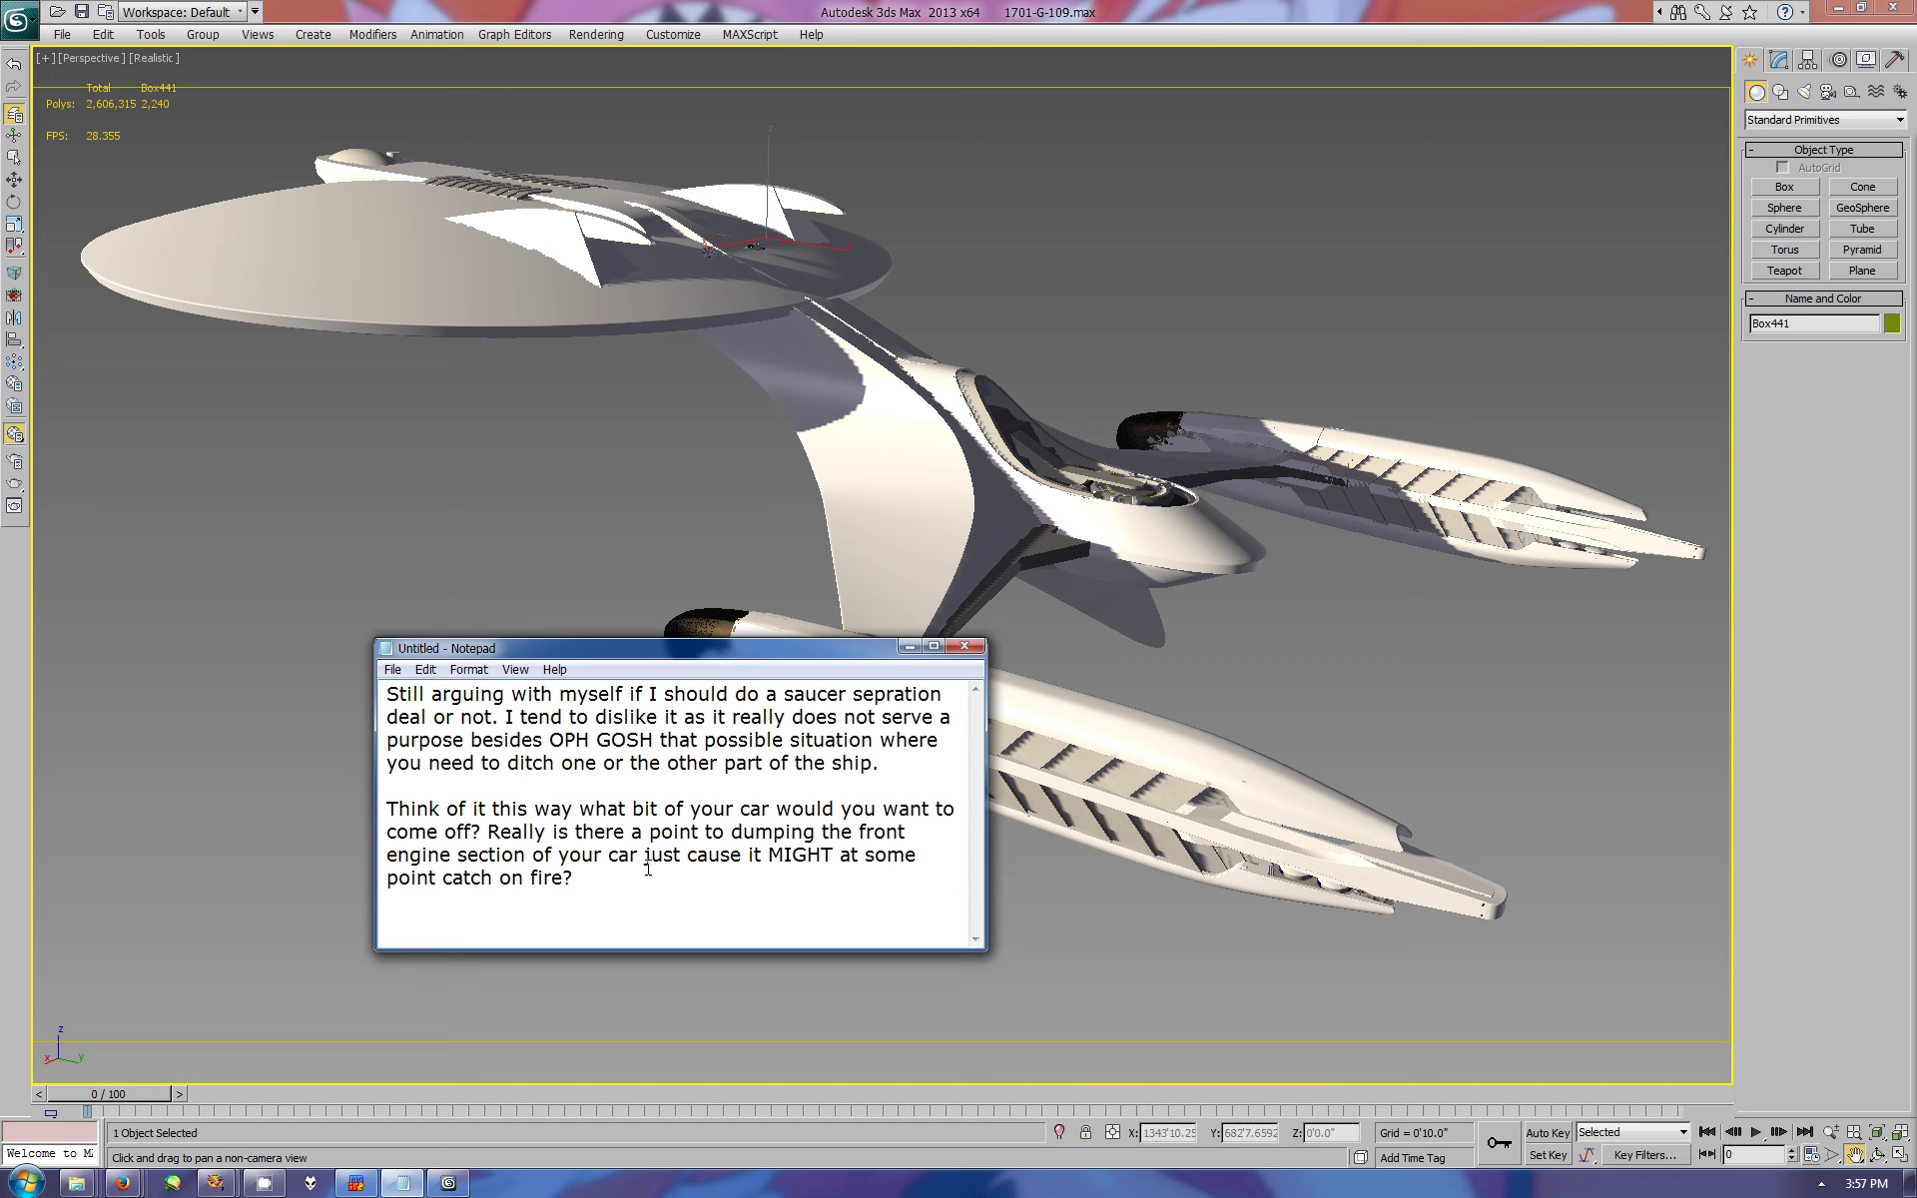
key(ctrl+a)
key(Delete)
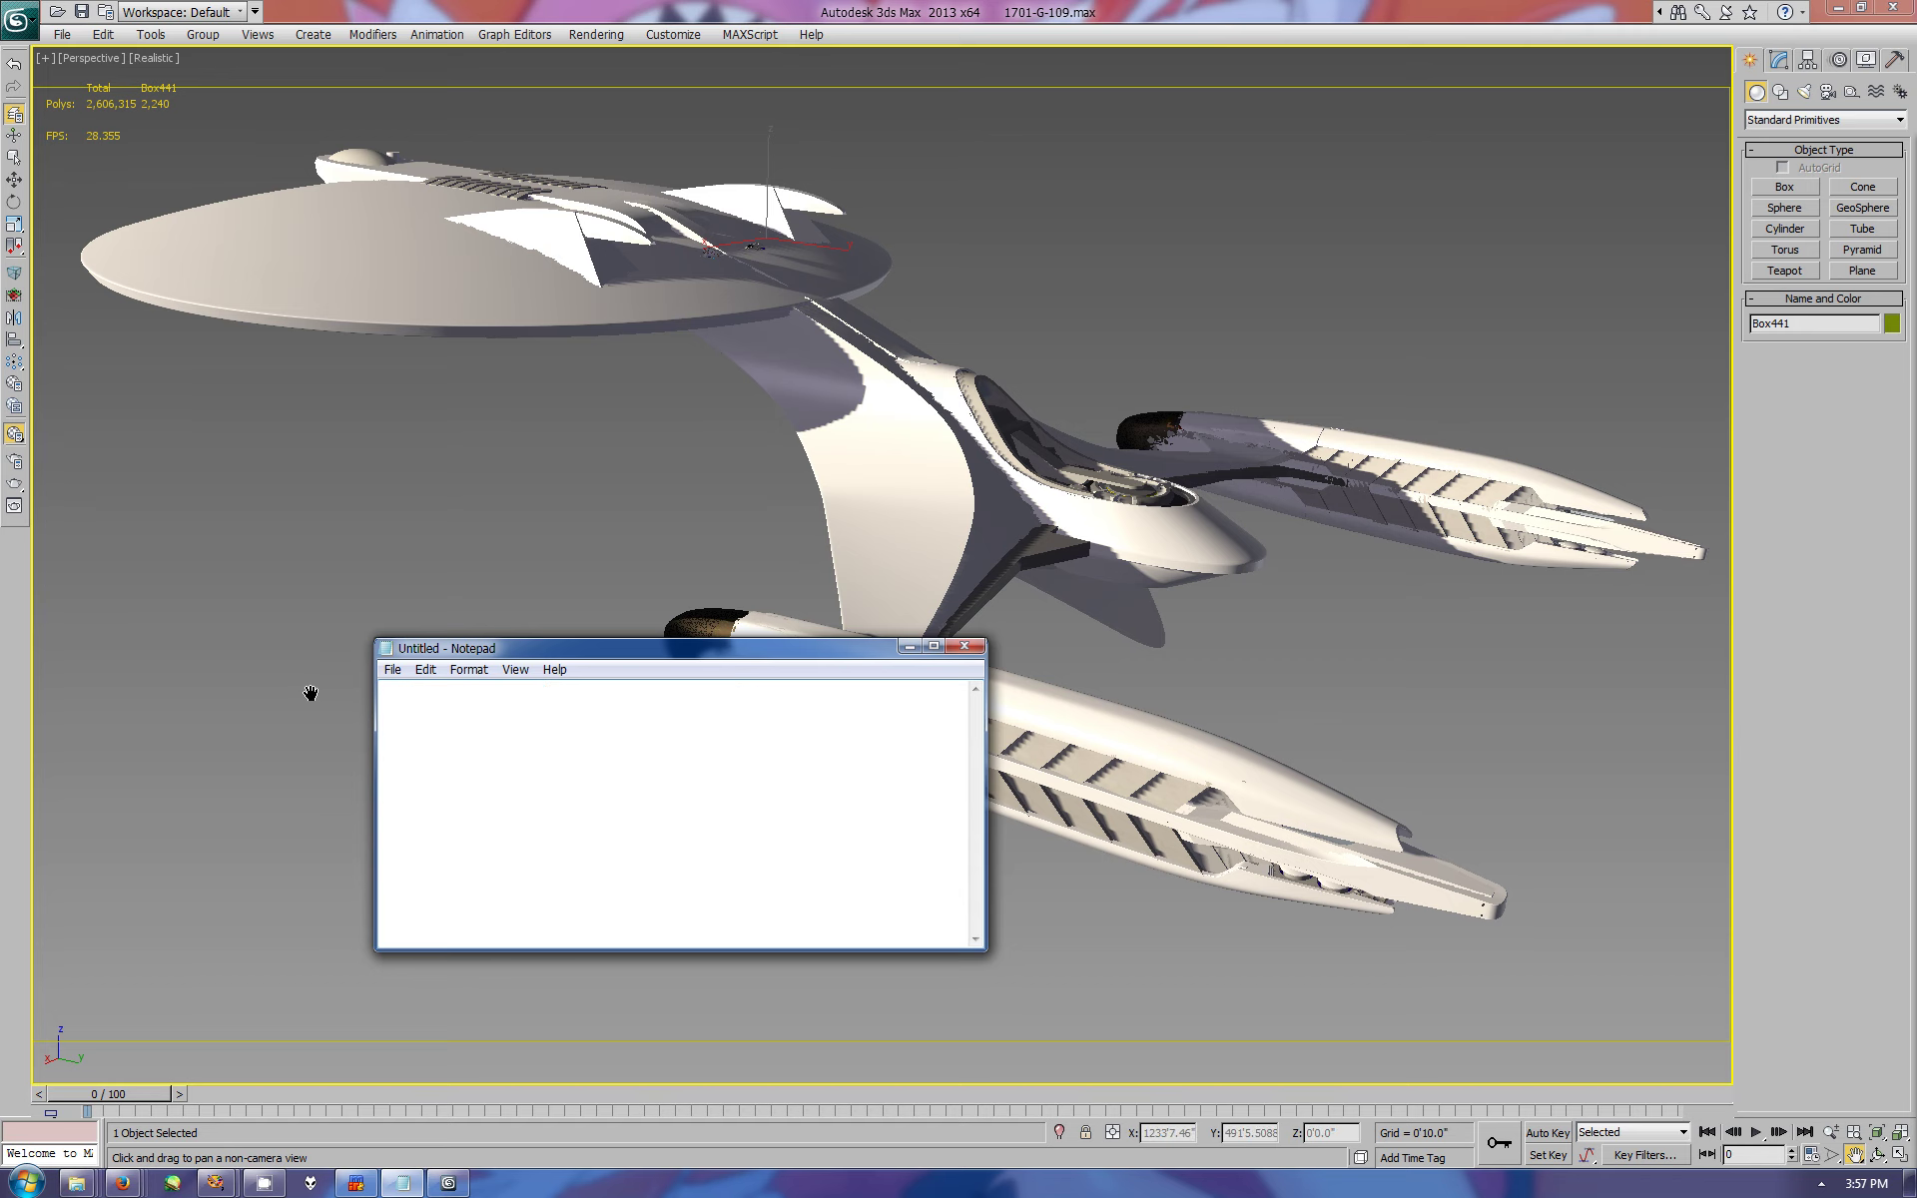
- Write a note about it being a canon feature, then clear it and switch away
text(But is th)
key(BackSpace)
key(BackSpace)
key(BackSpace)
text(t IS a canon featur)
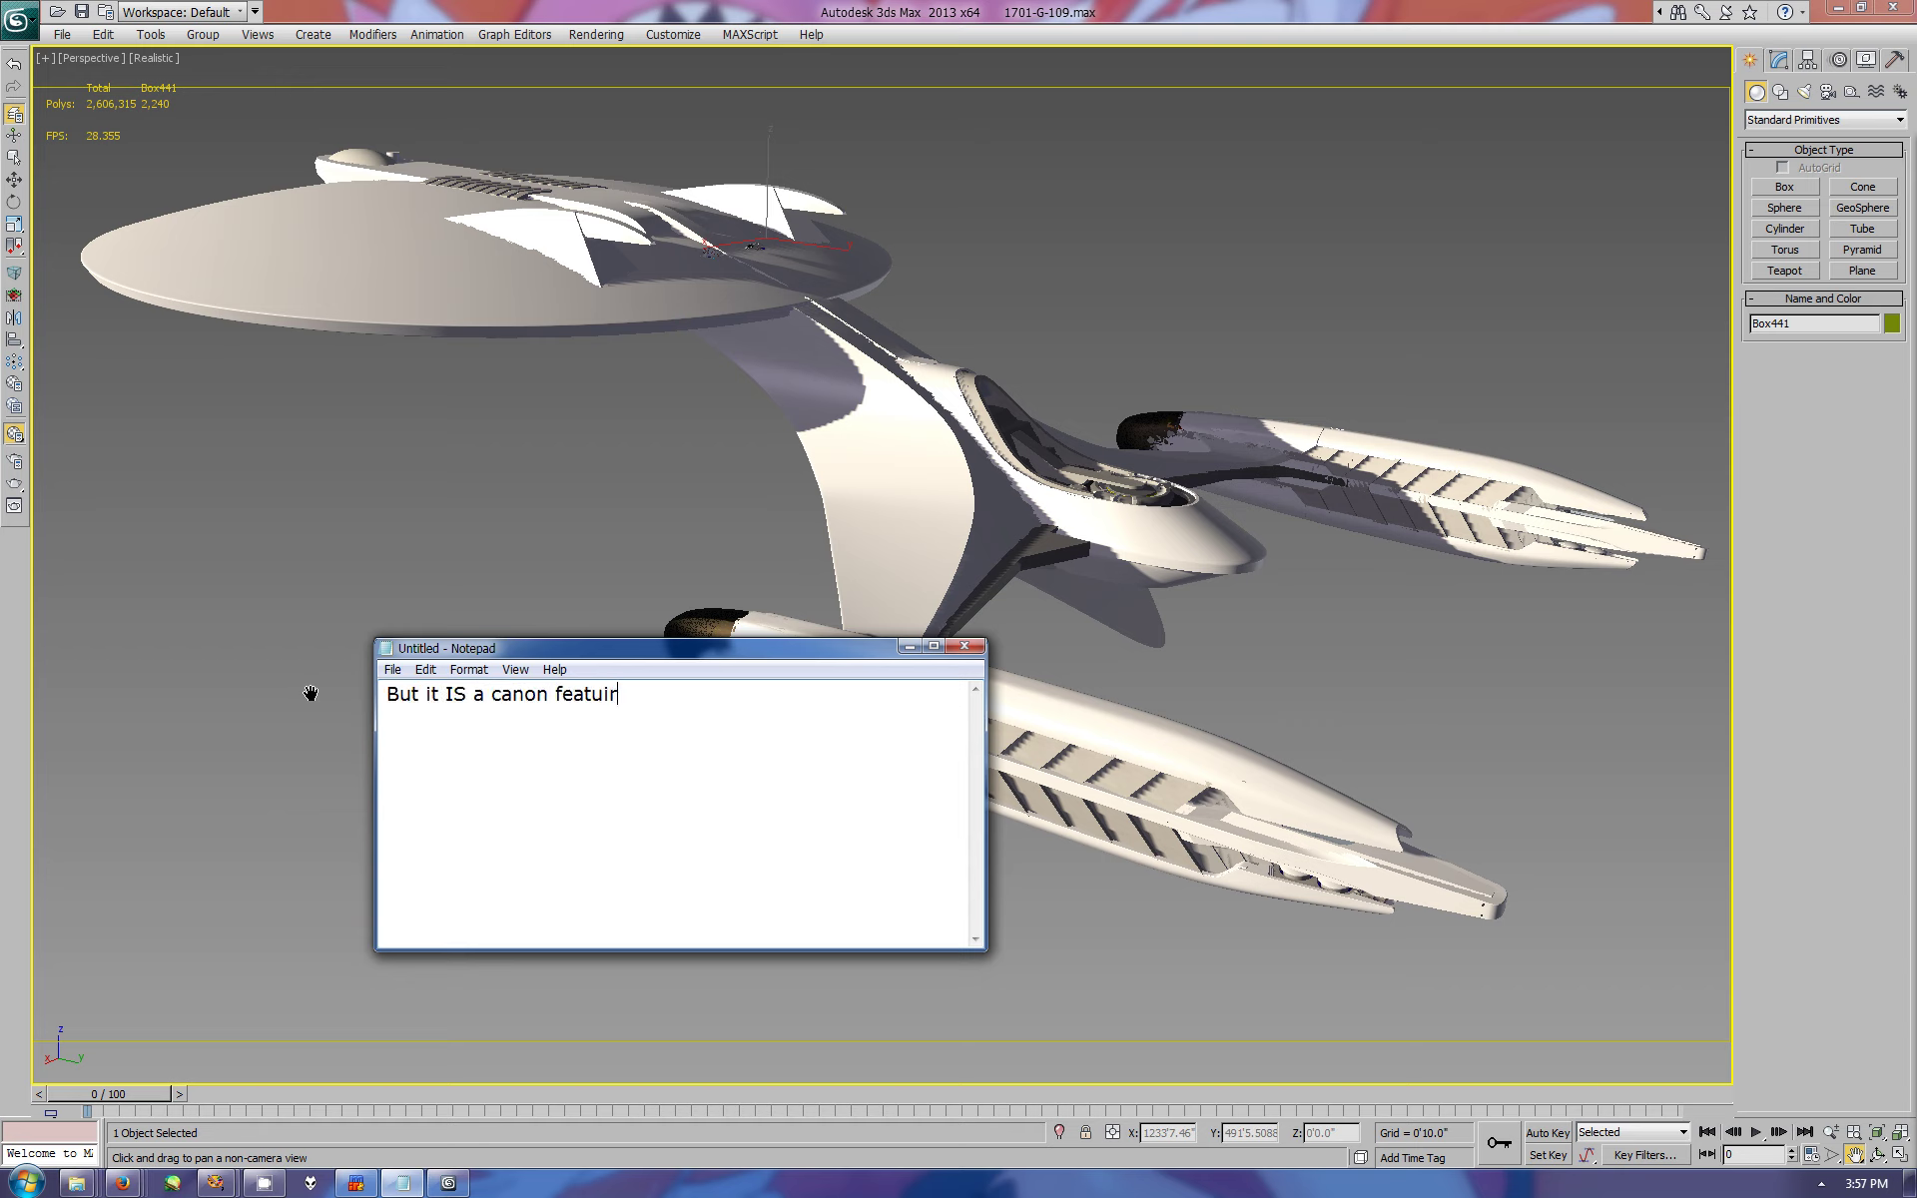
text(e)
key(BackSpace)
key(BackSpace)
text(re now )
text(so)
text(BEH. lol)
key(ctrl+a)
key(Delete)
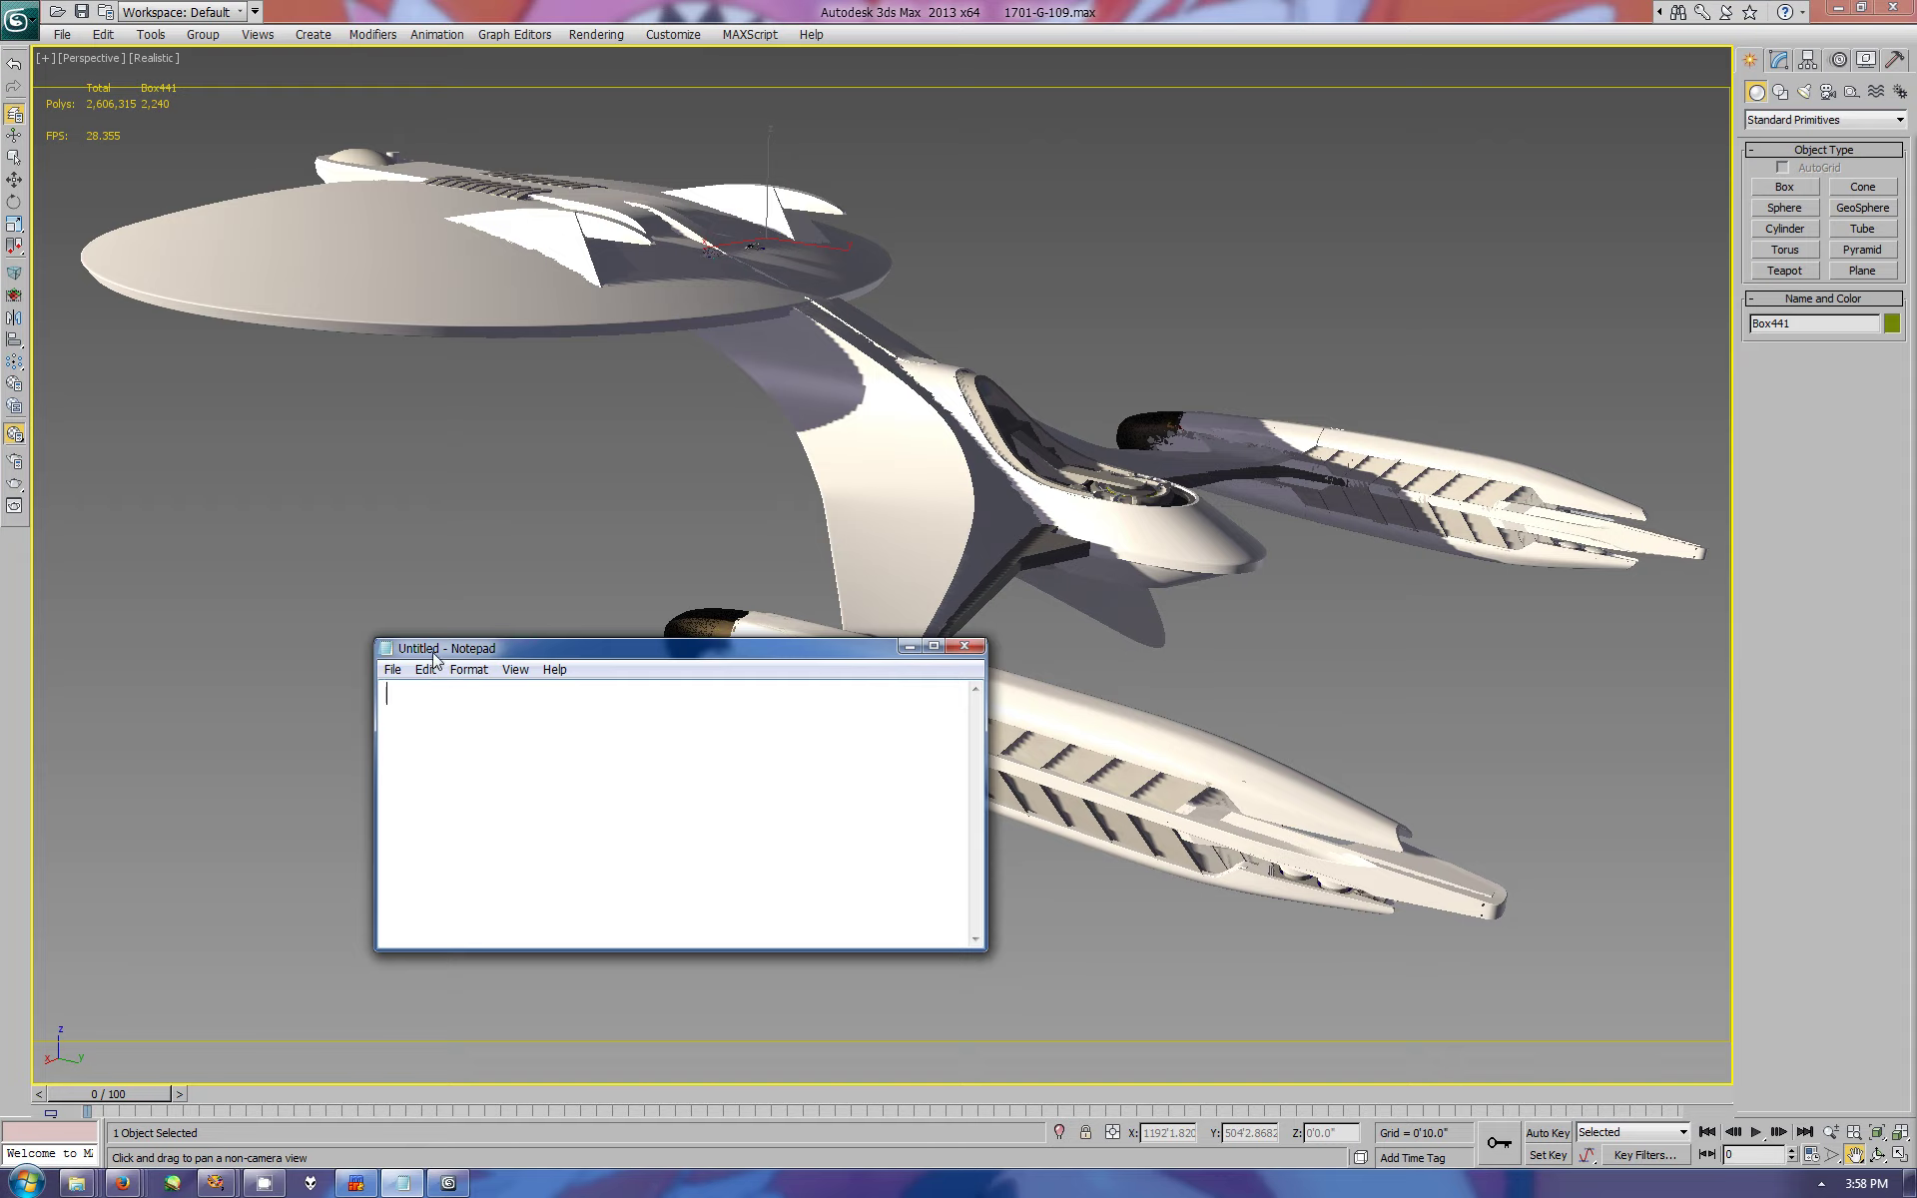
key(alt+Tab)
- Orbit to the saucer's top, then write and clear a note about cutting in saucer shuttle decks
click(1877, 1155)
mouse_move(899, 500)
mouse_down()
mouse_move(1083, 666)
mouse_move(910, 580)
mouse_move(1078, 657)
mouse_up()
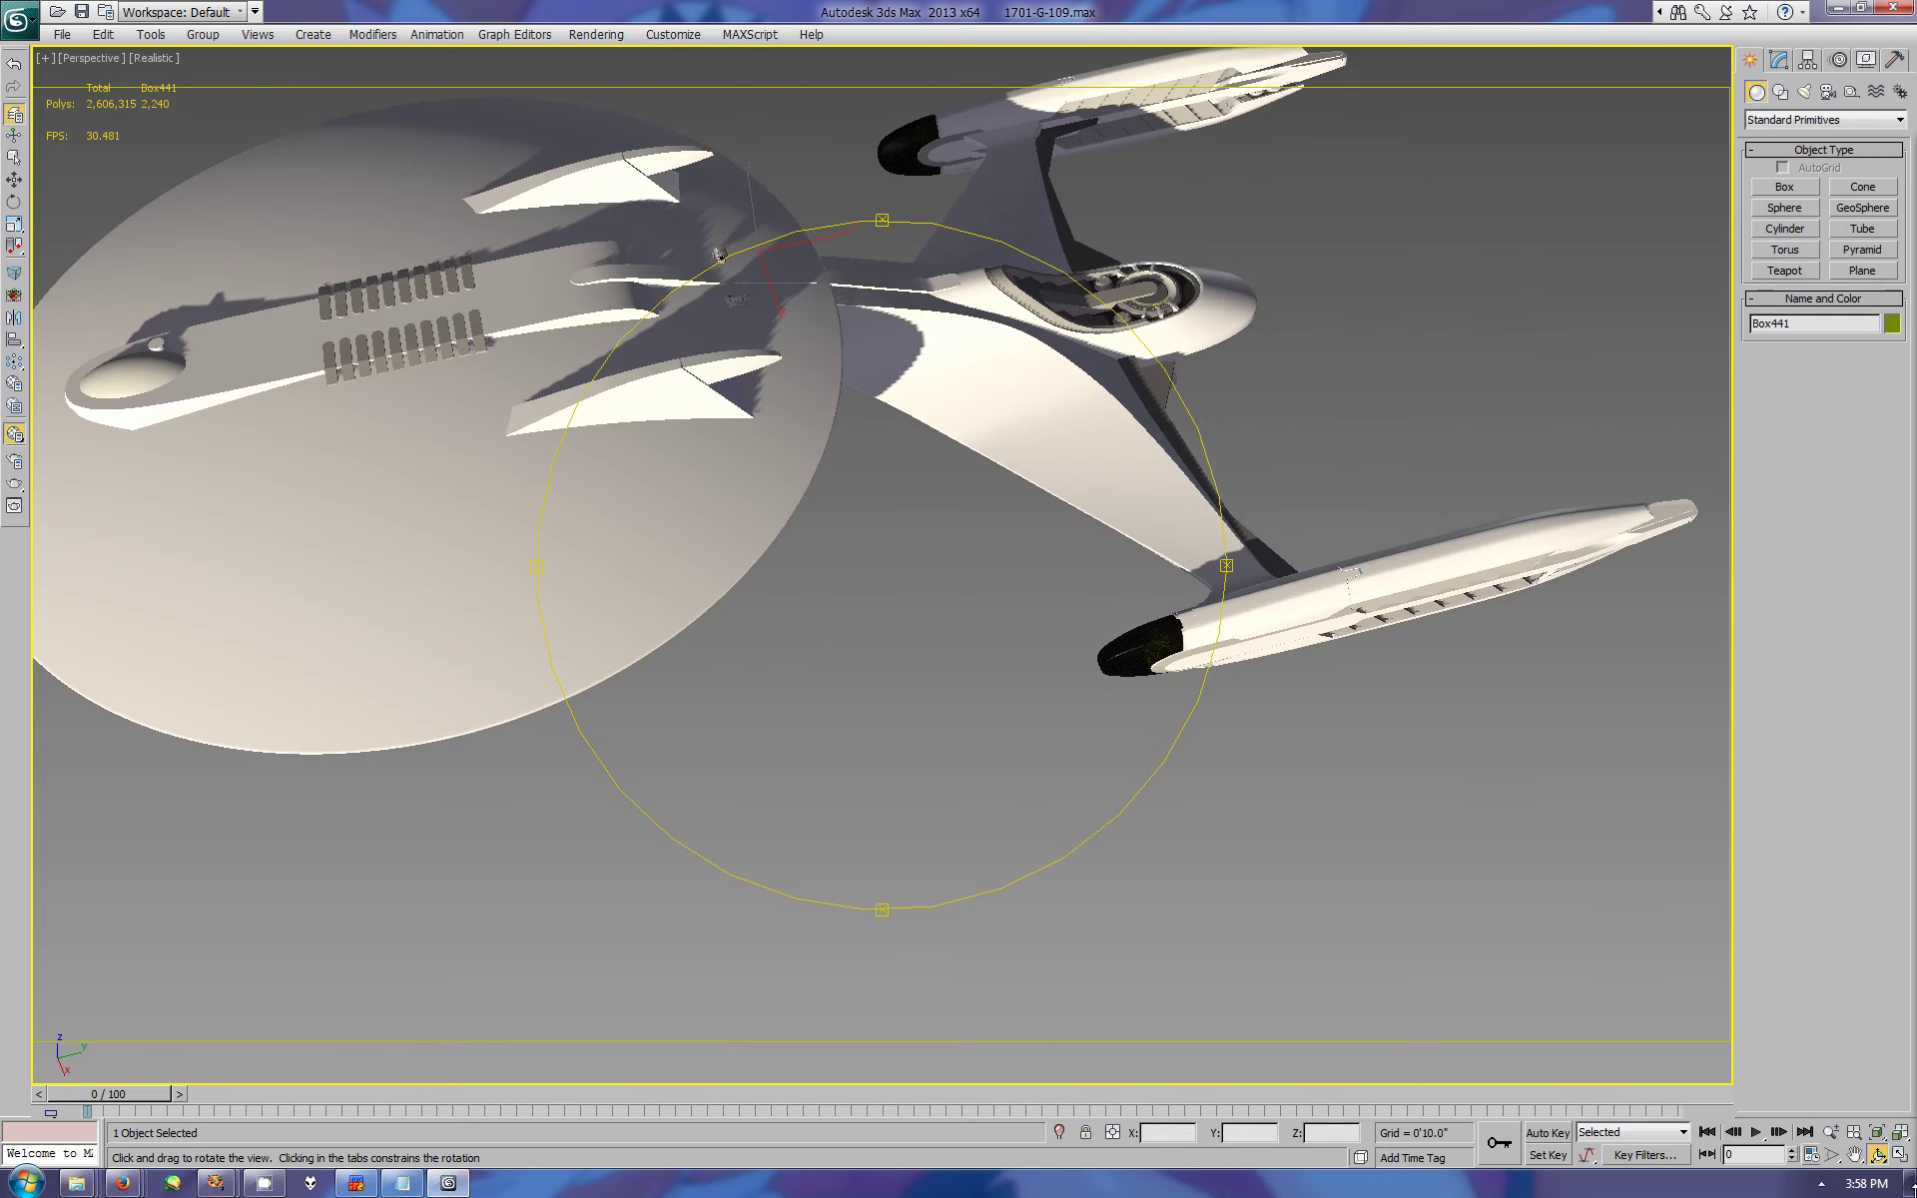
middle_drag(1078, 657, 1216, 740)
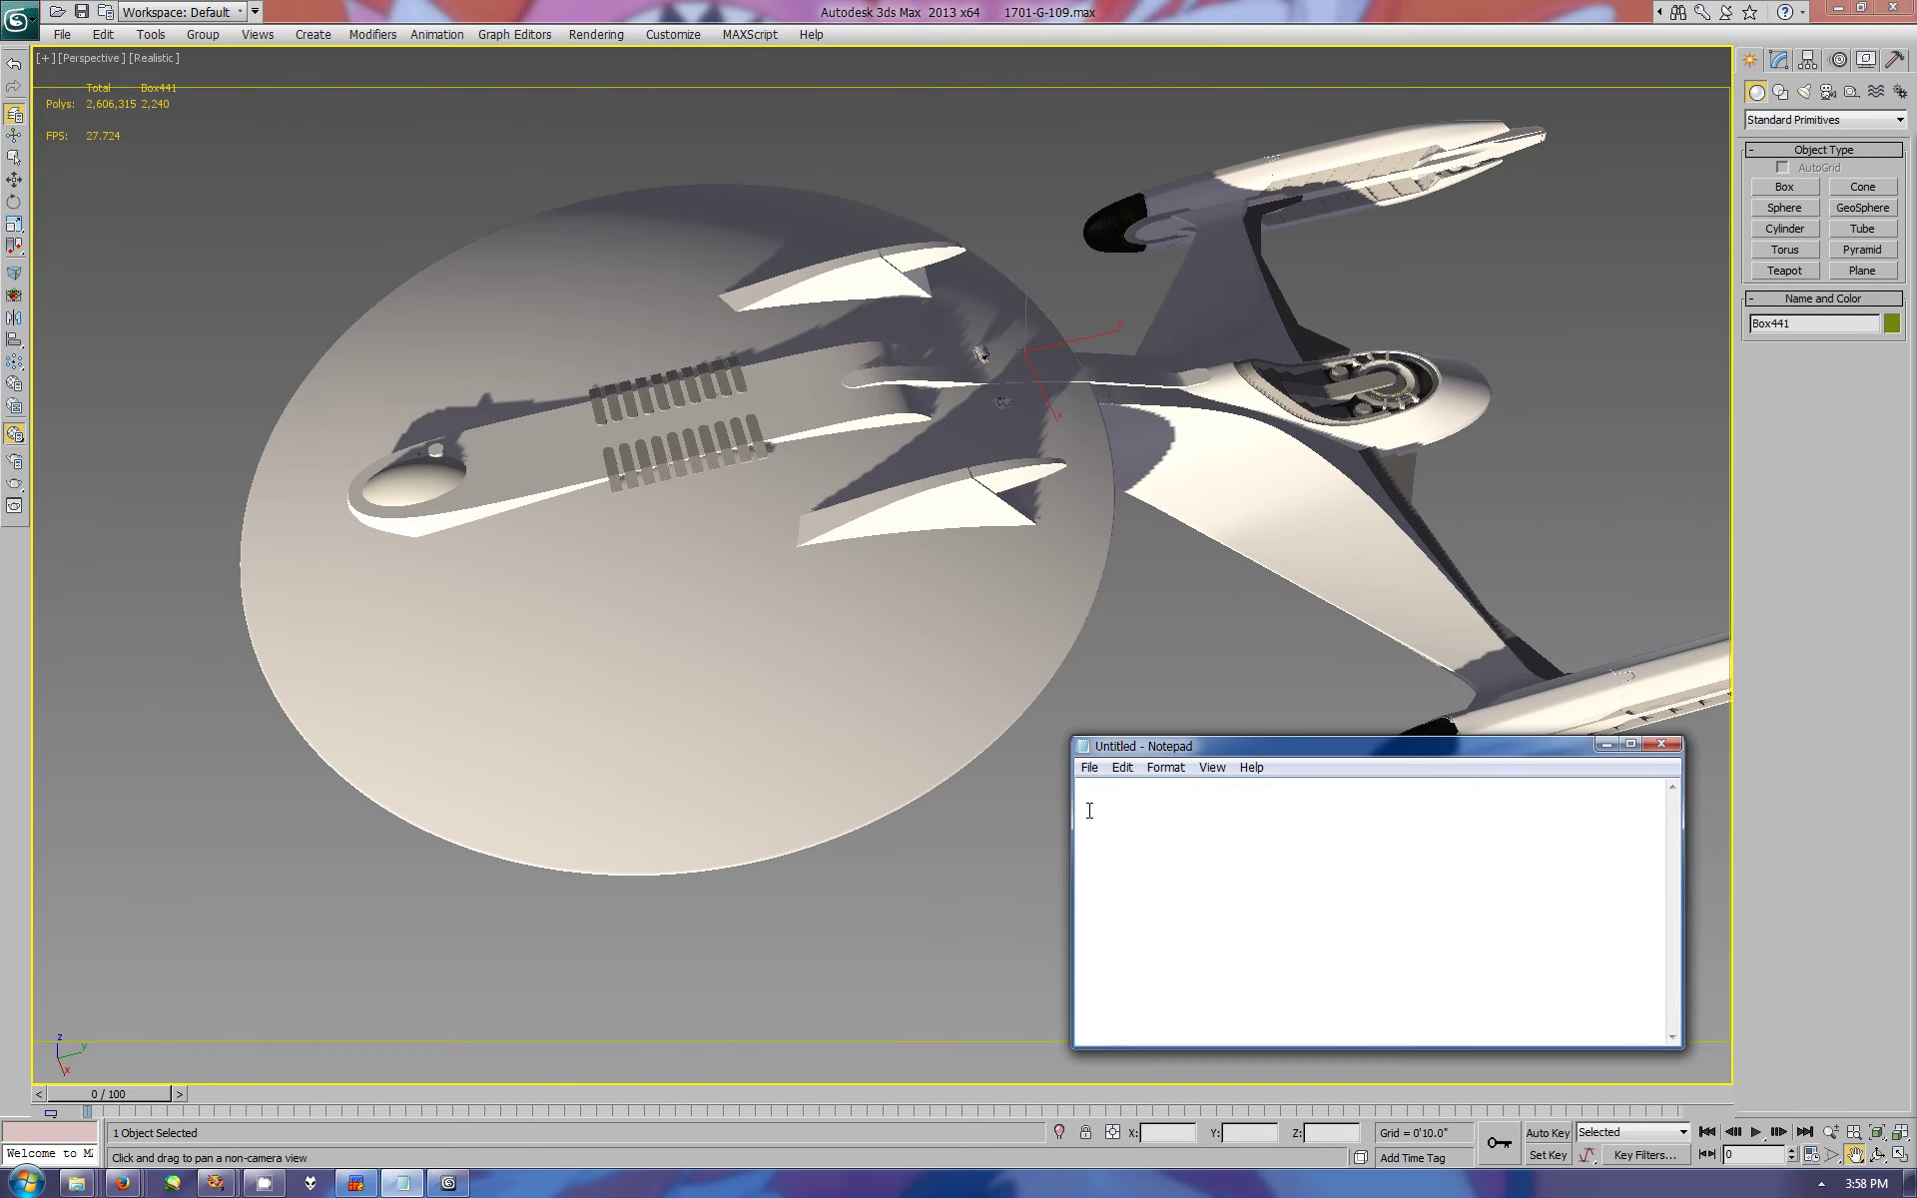
text(ALSO)
key(BackSpace)
key(BackSpace)
key(BackSpace)
text(LSO> >)
key(Return)
text(I am a bit eh)
text(h if I will cut in the sa)
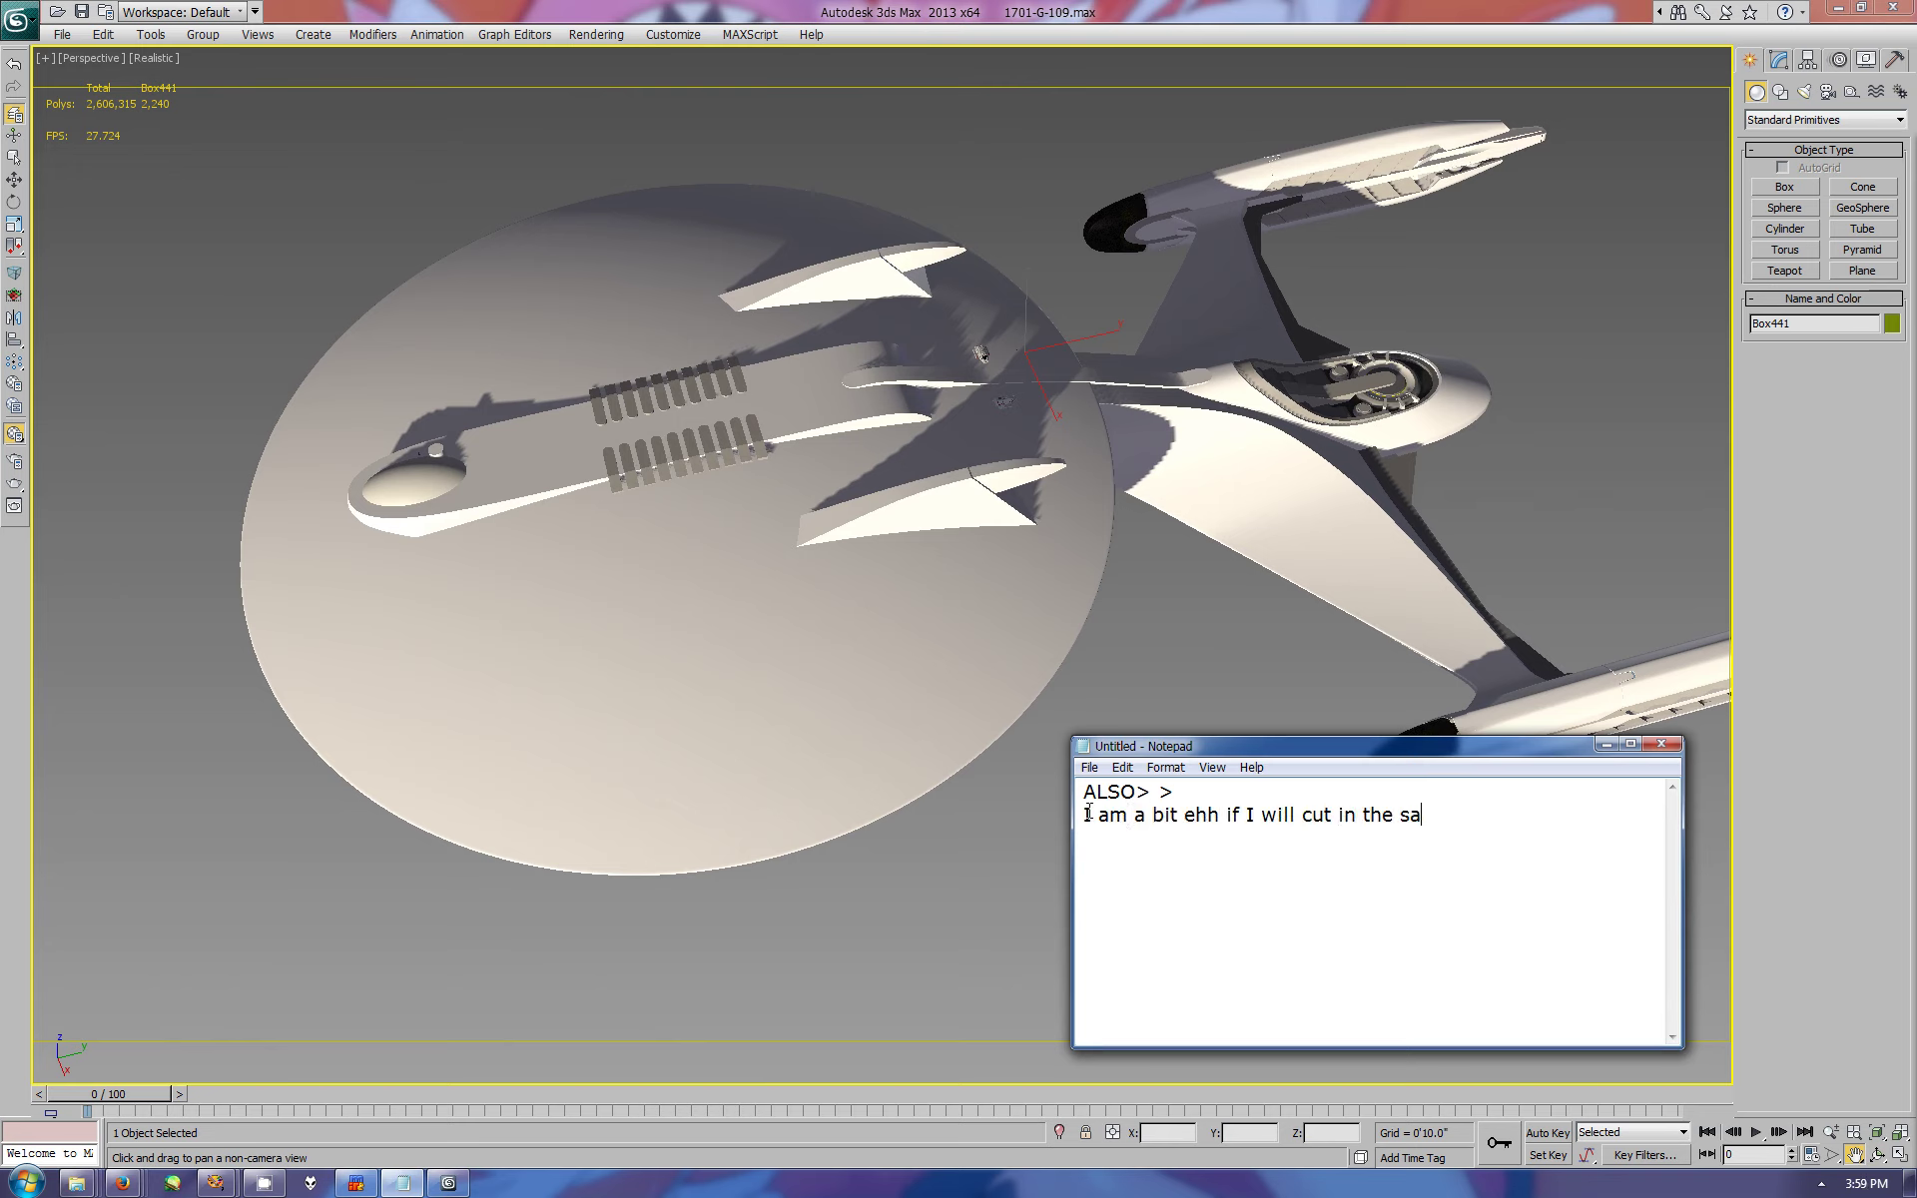
text(ucer shuttle decks or)
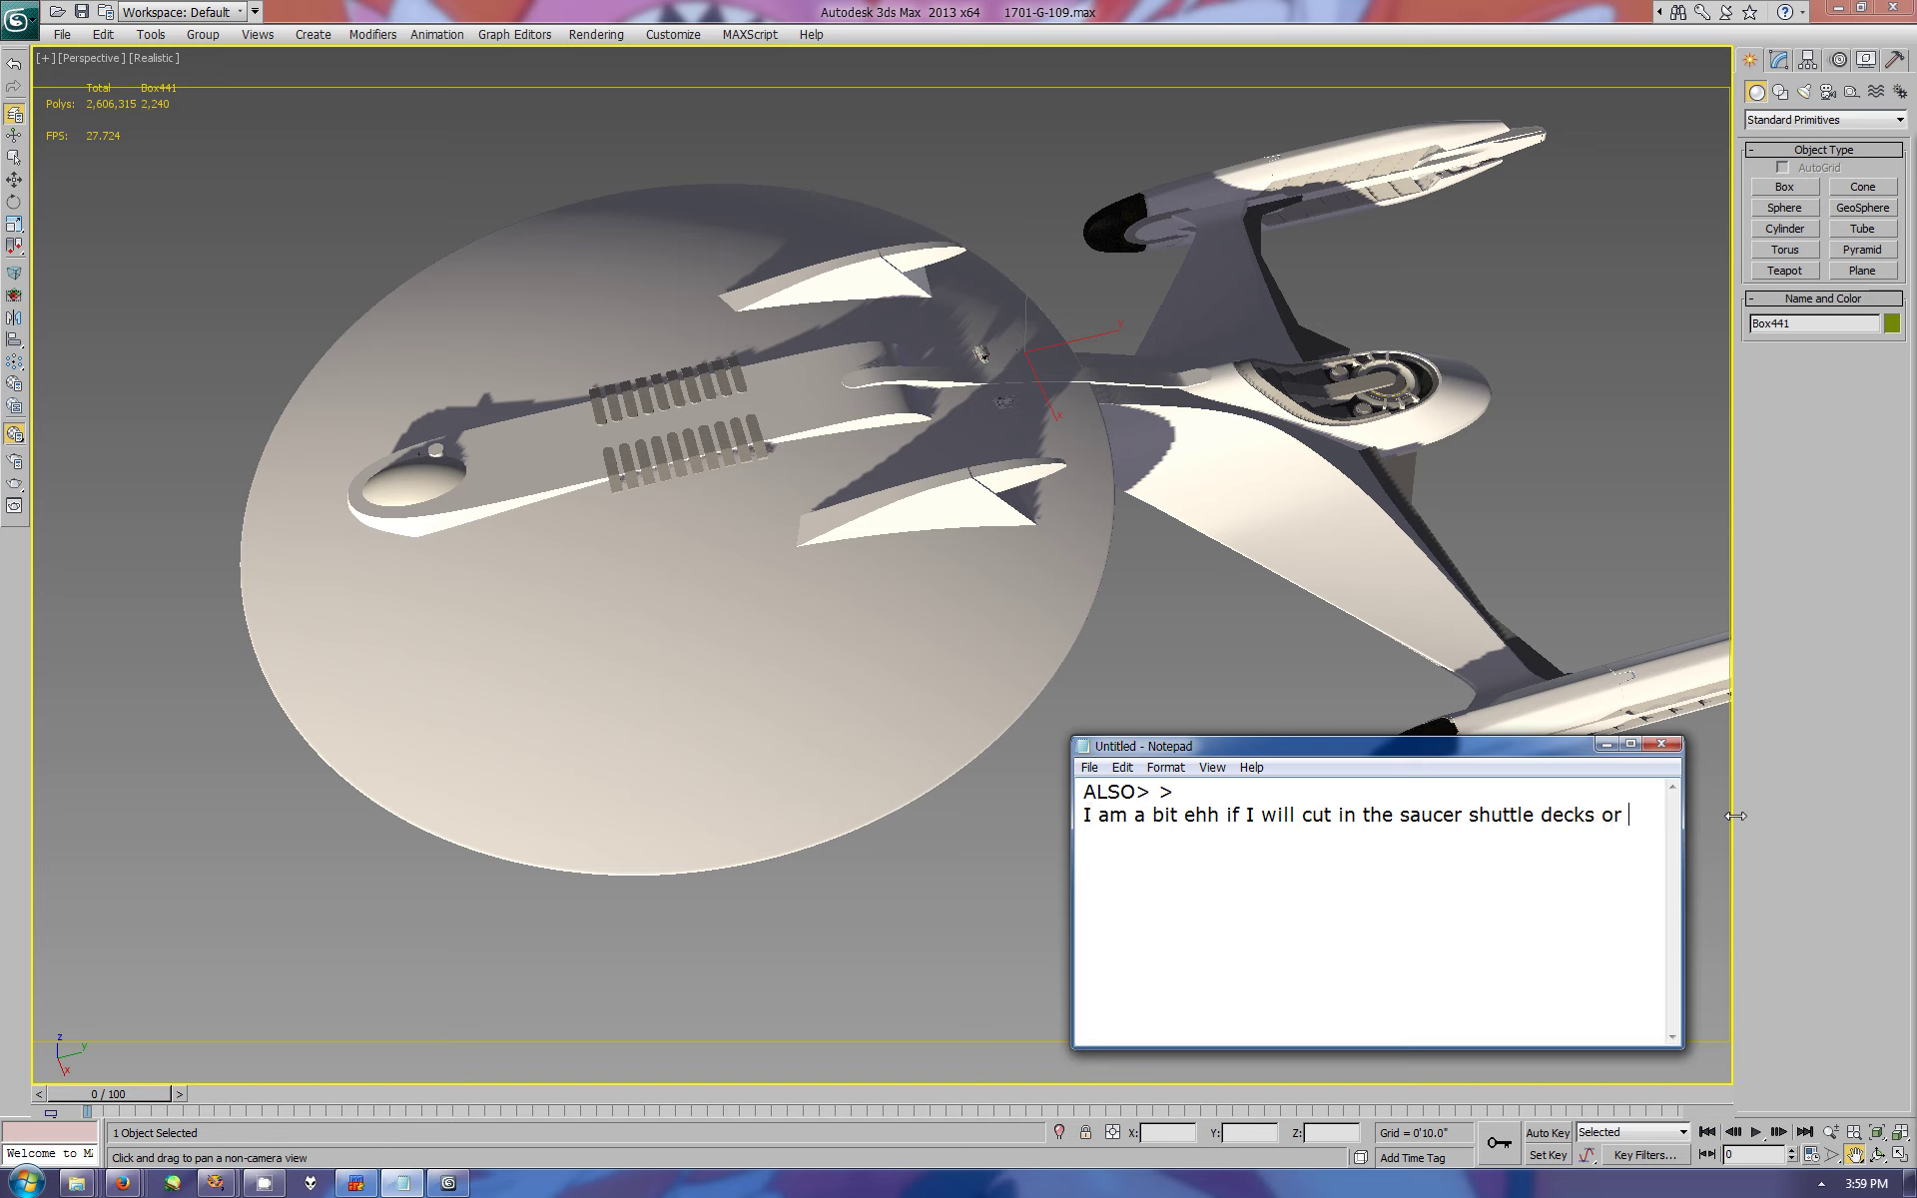
text( not to or to just )
text(do it to break up the saucer.)
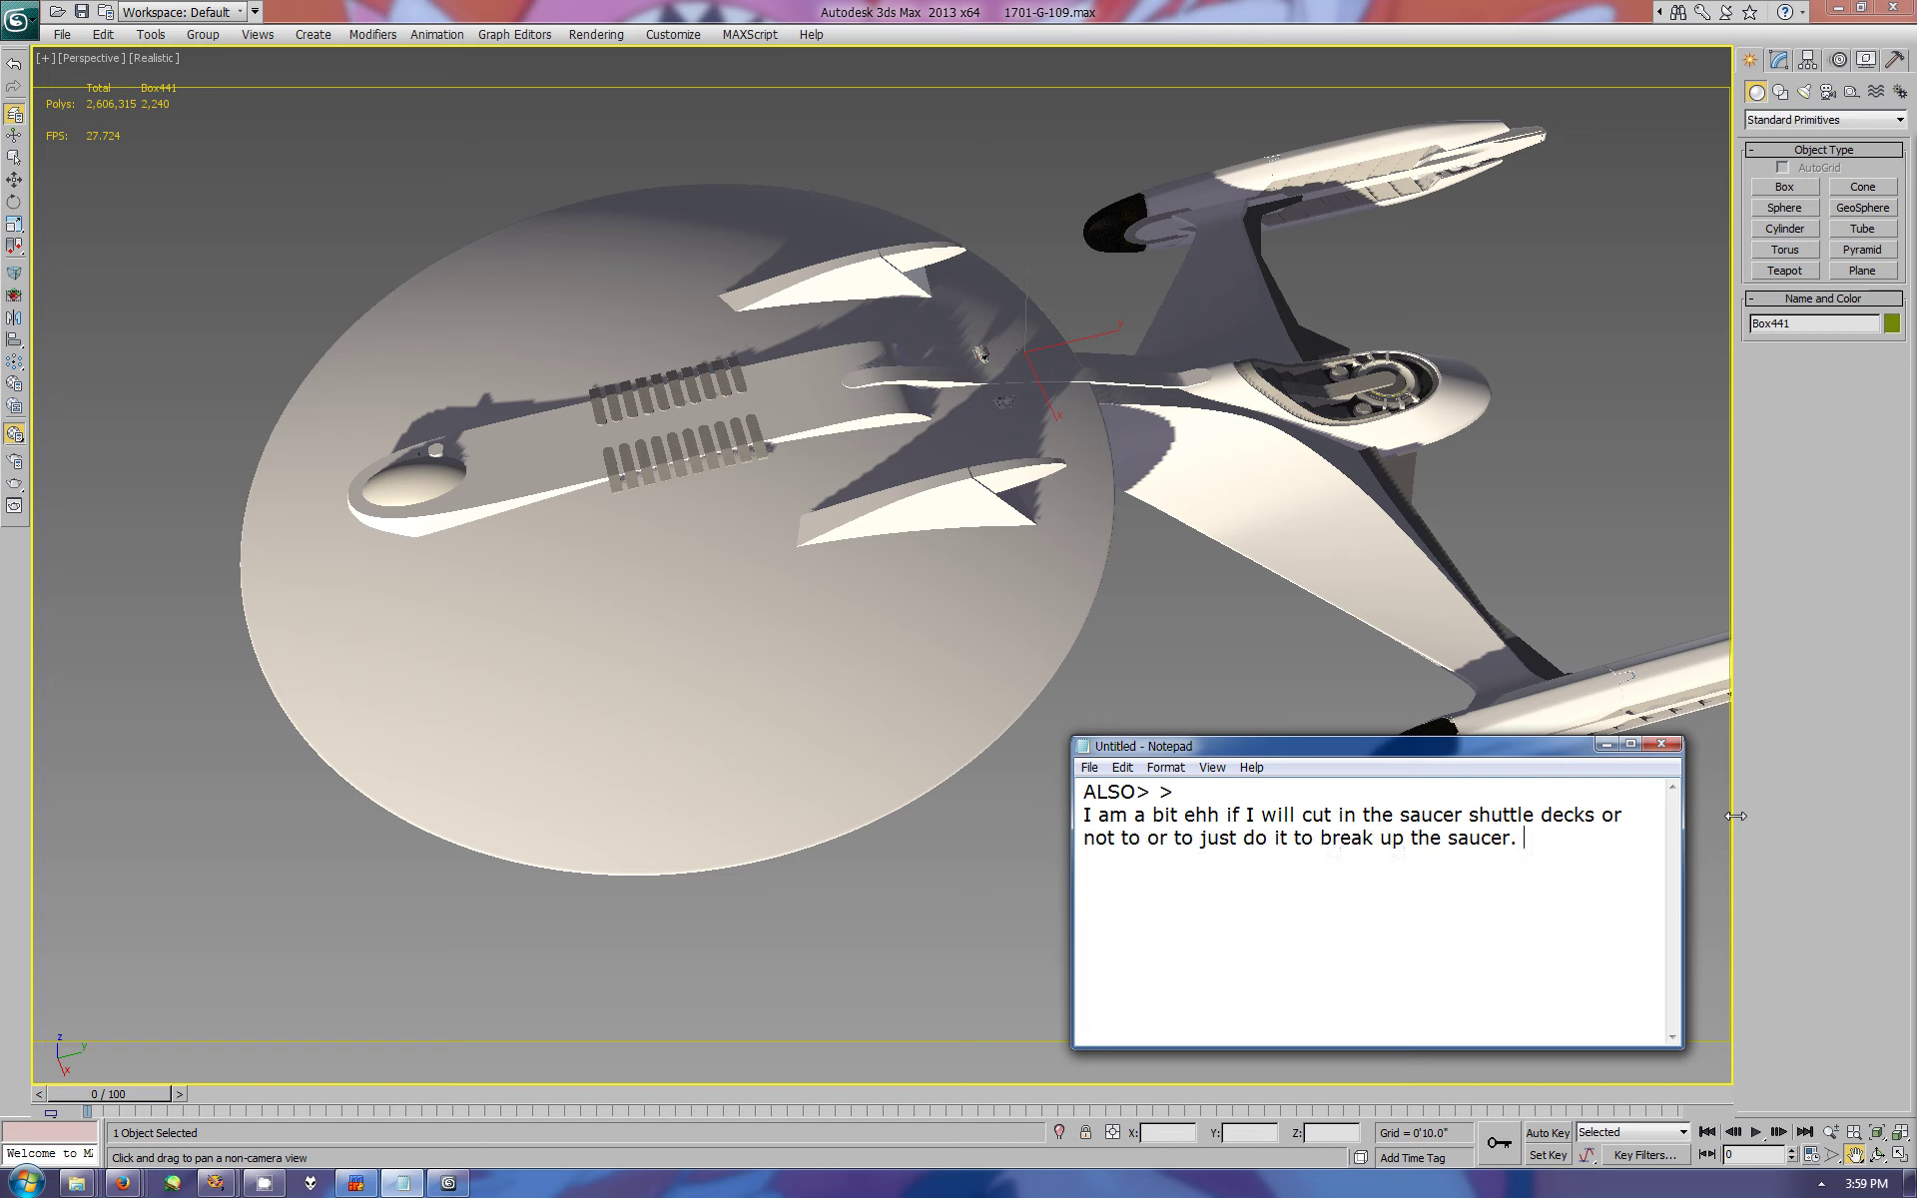
key(ctrl+a)
key(Delete)
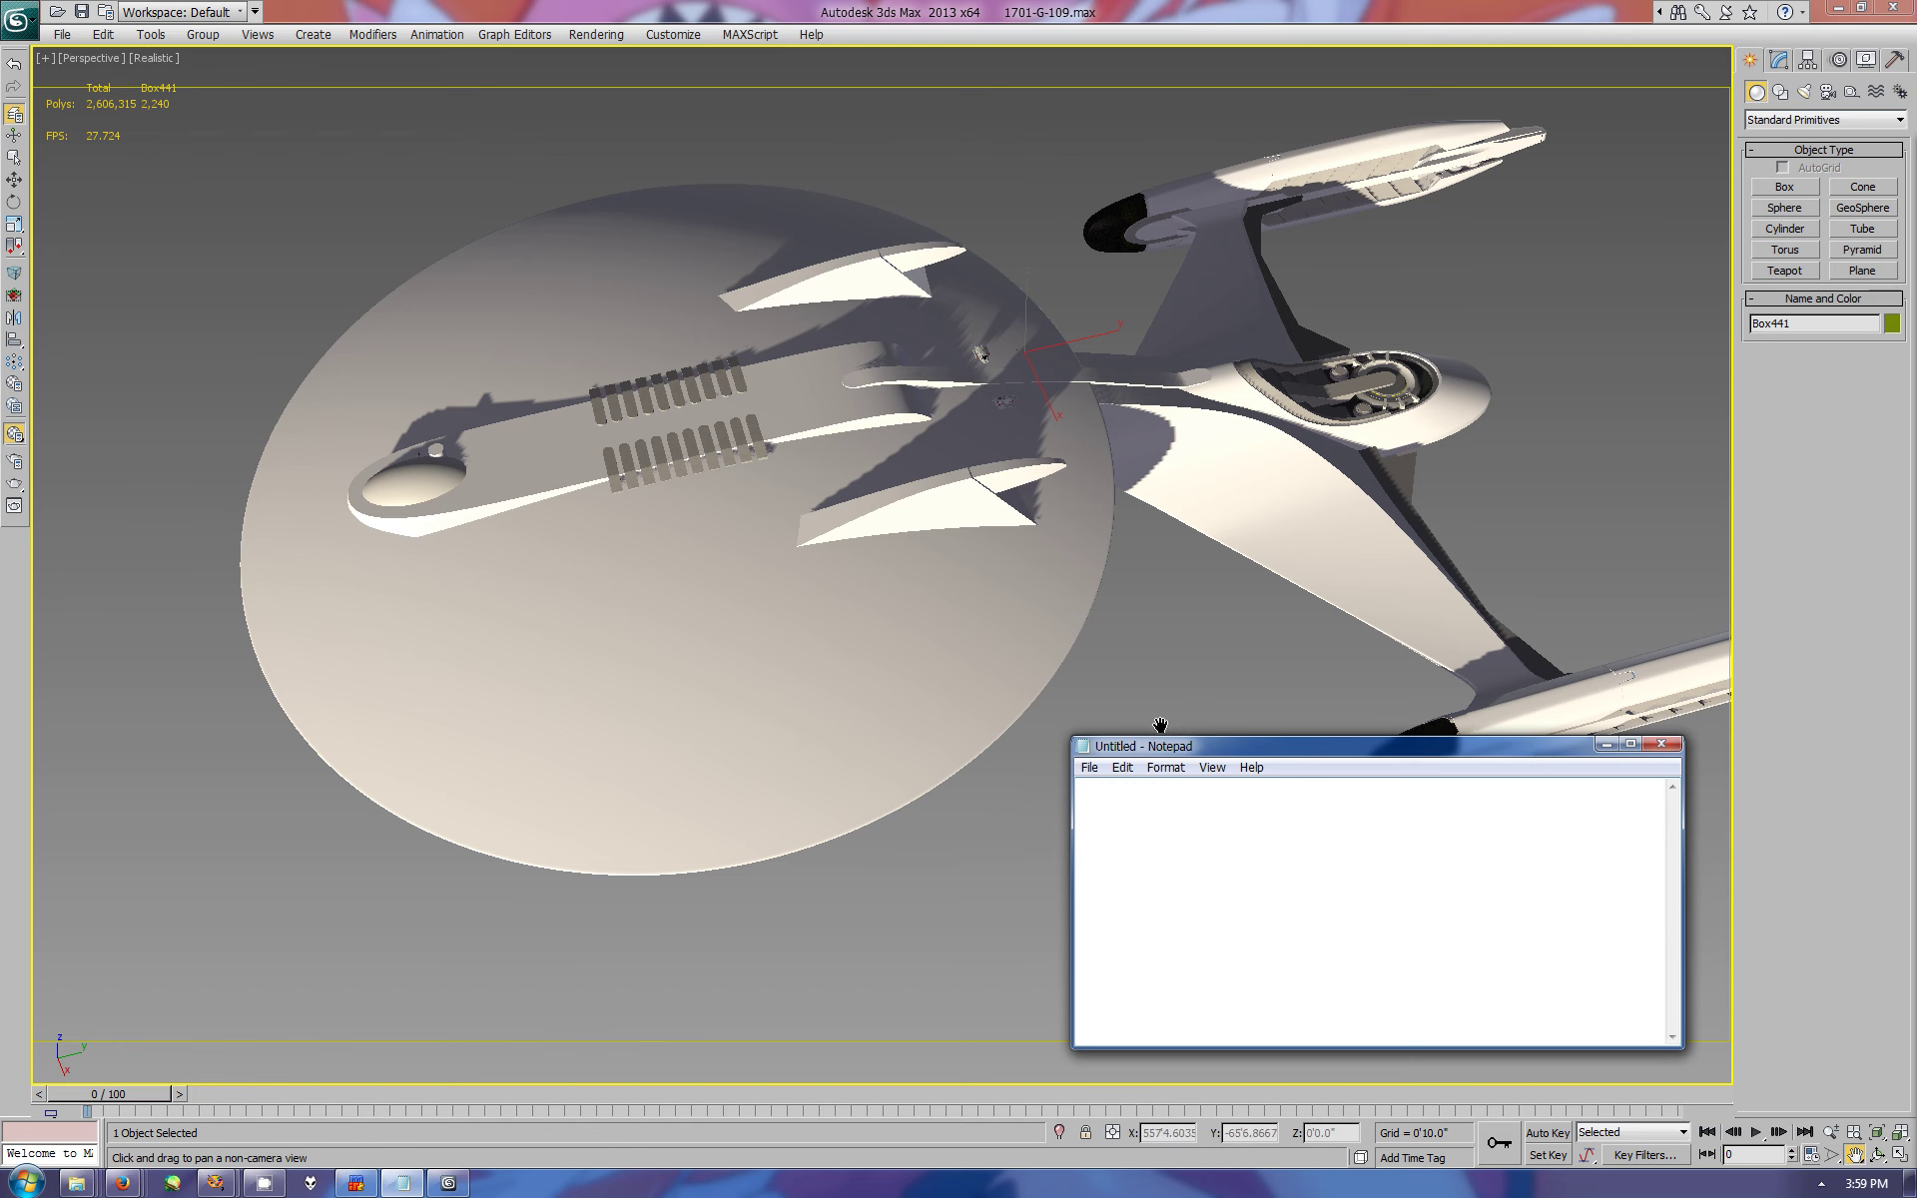
- Bring up the Paint Shop Pro reference sketch and position it for review
click(1155, 728)
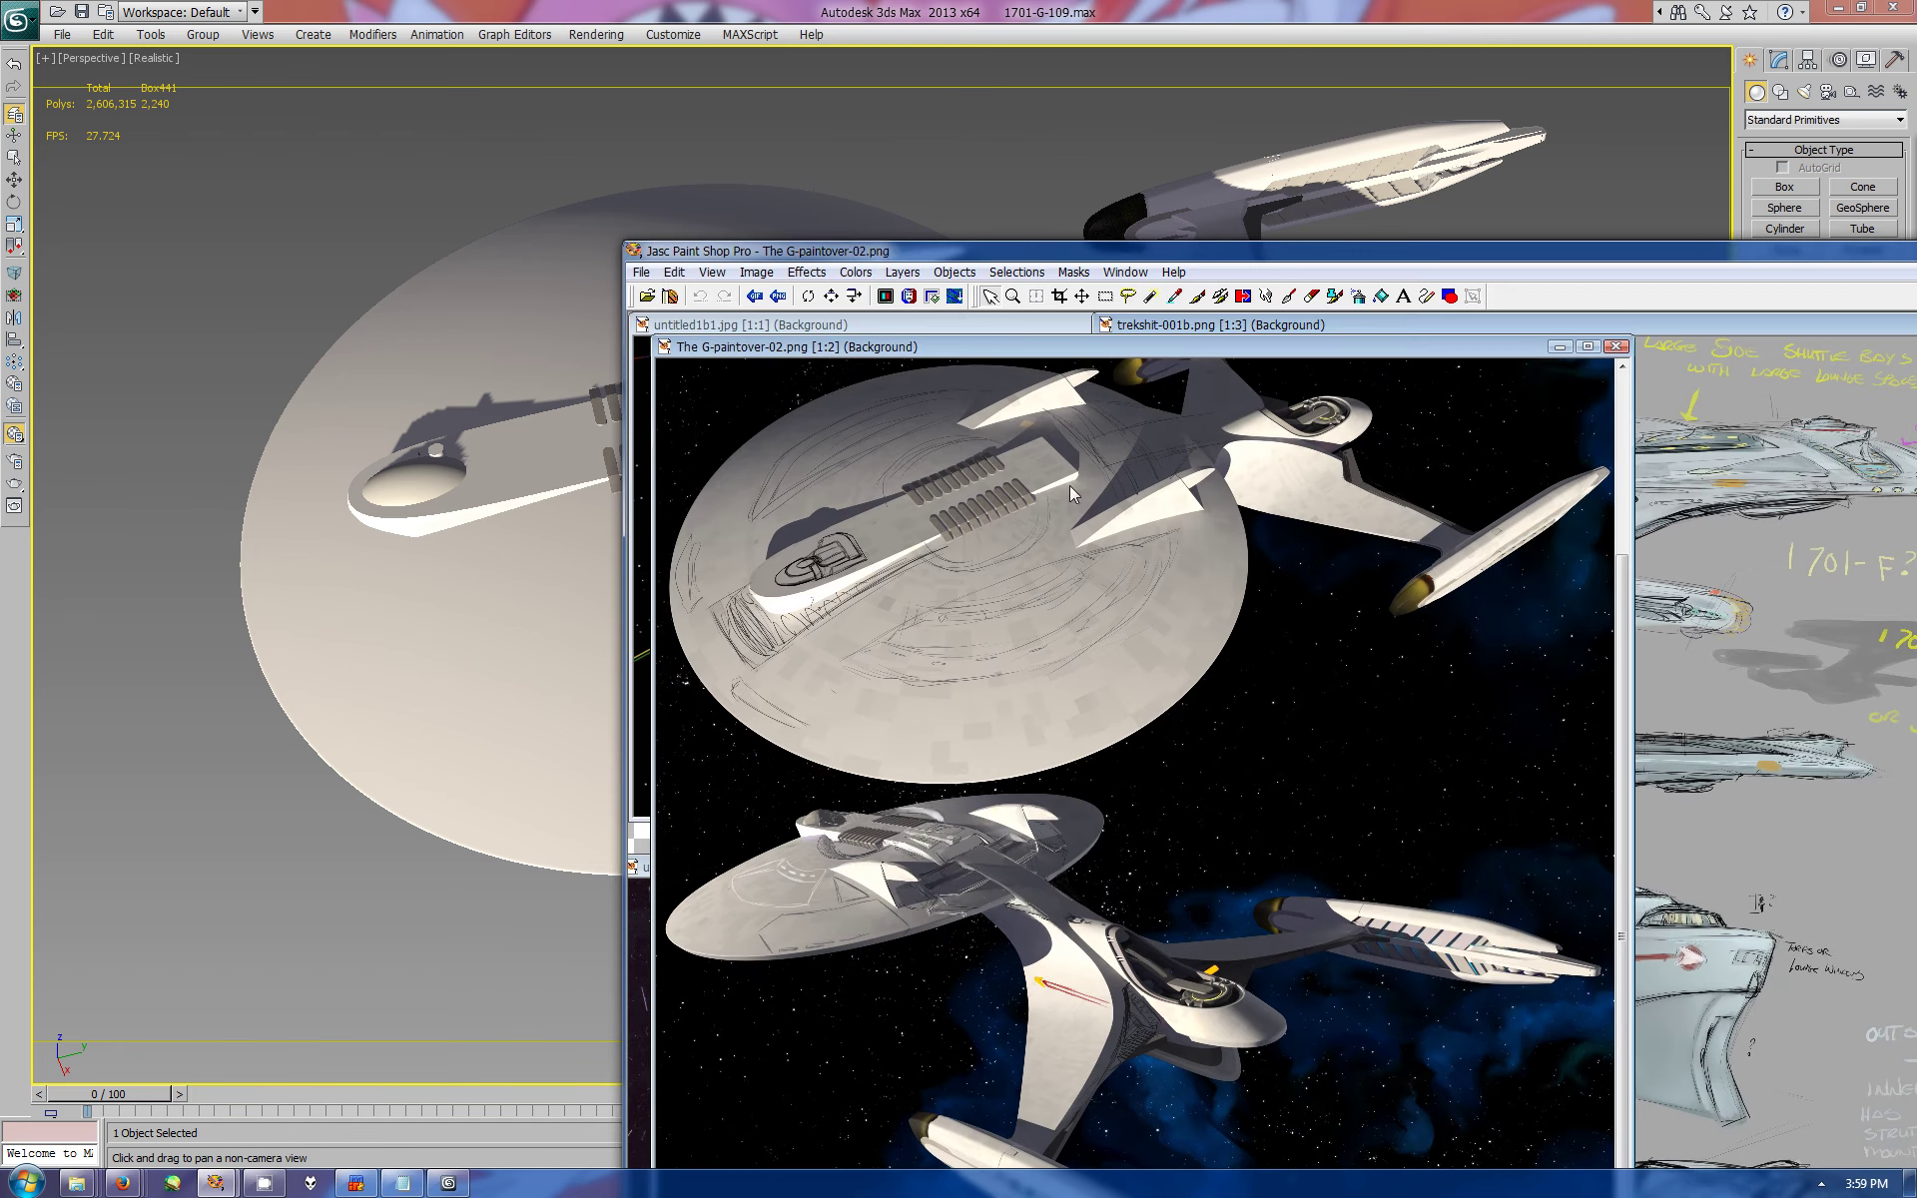
click(1629, 337)
mouse_move(1629, 337)
mouse_down()
mouse_move(1046, 389)
mouse_move(1222, 346)
mouse_up()
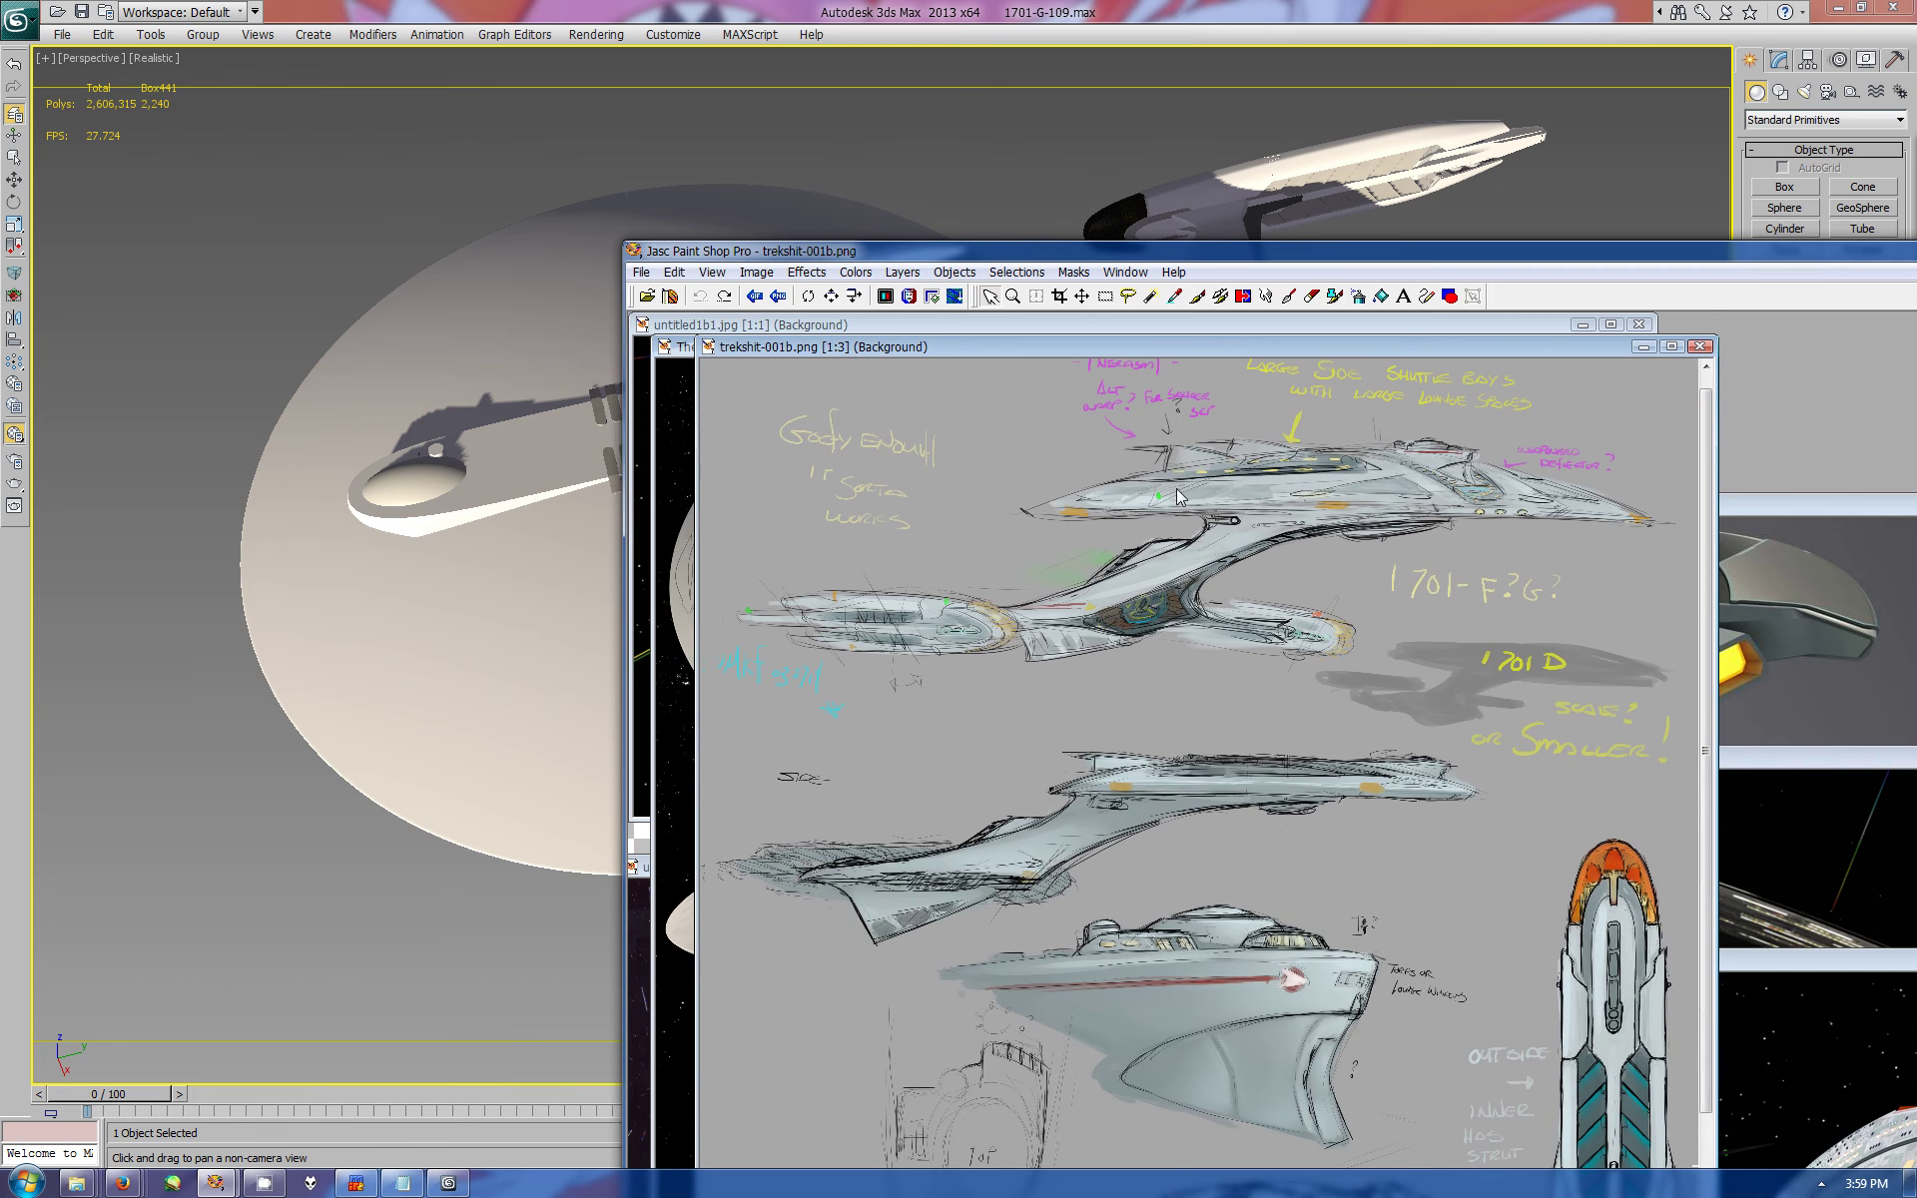
scroll(1178, 496, up, 1)
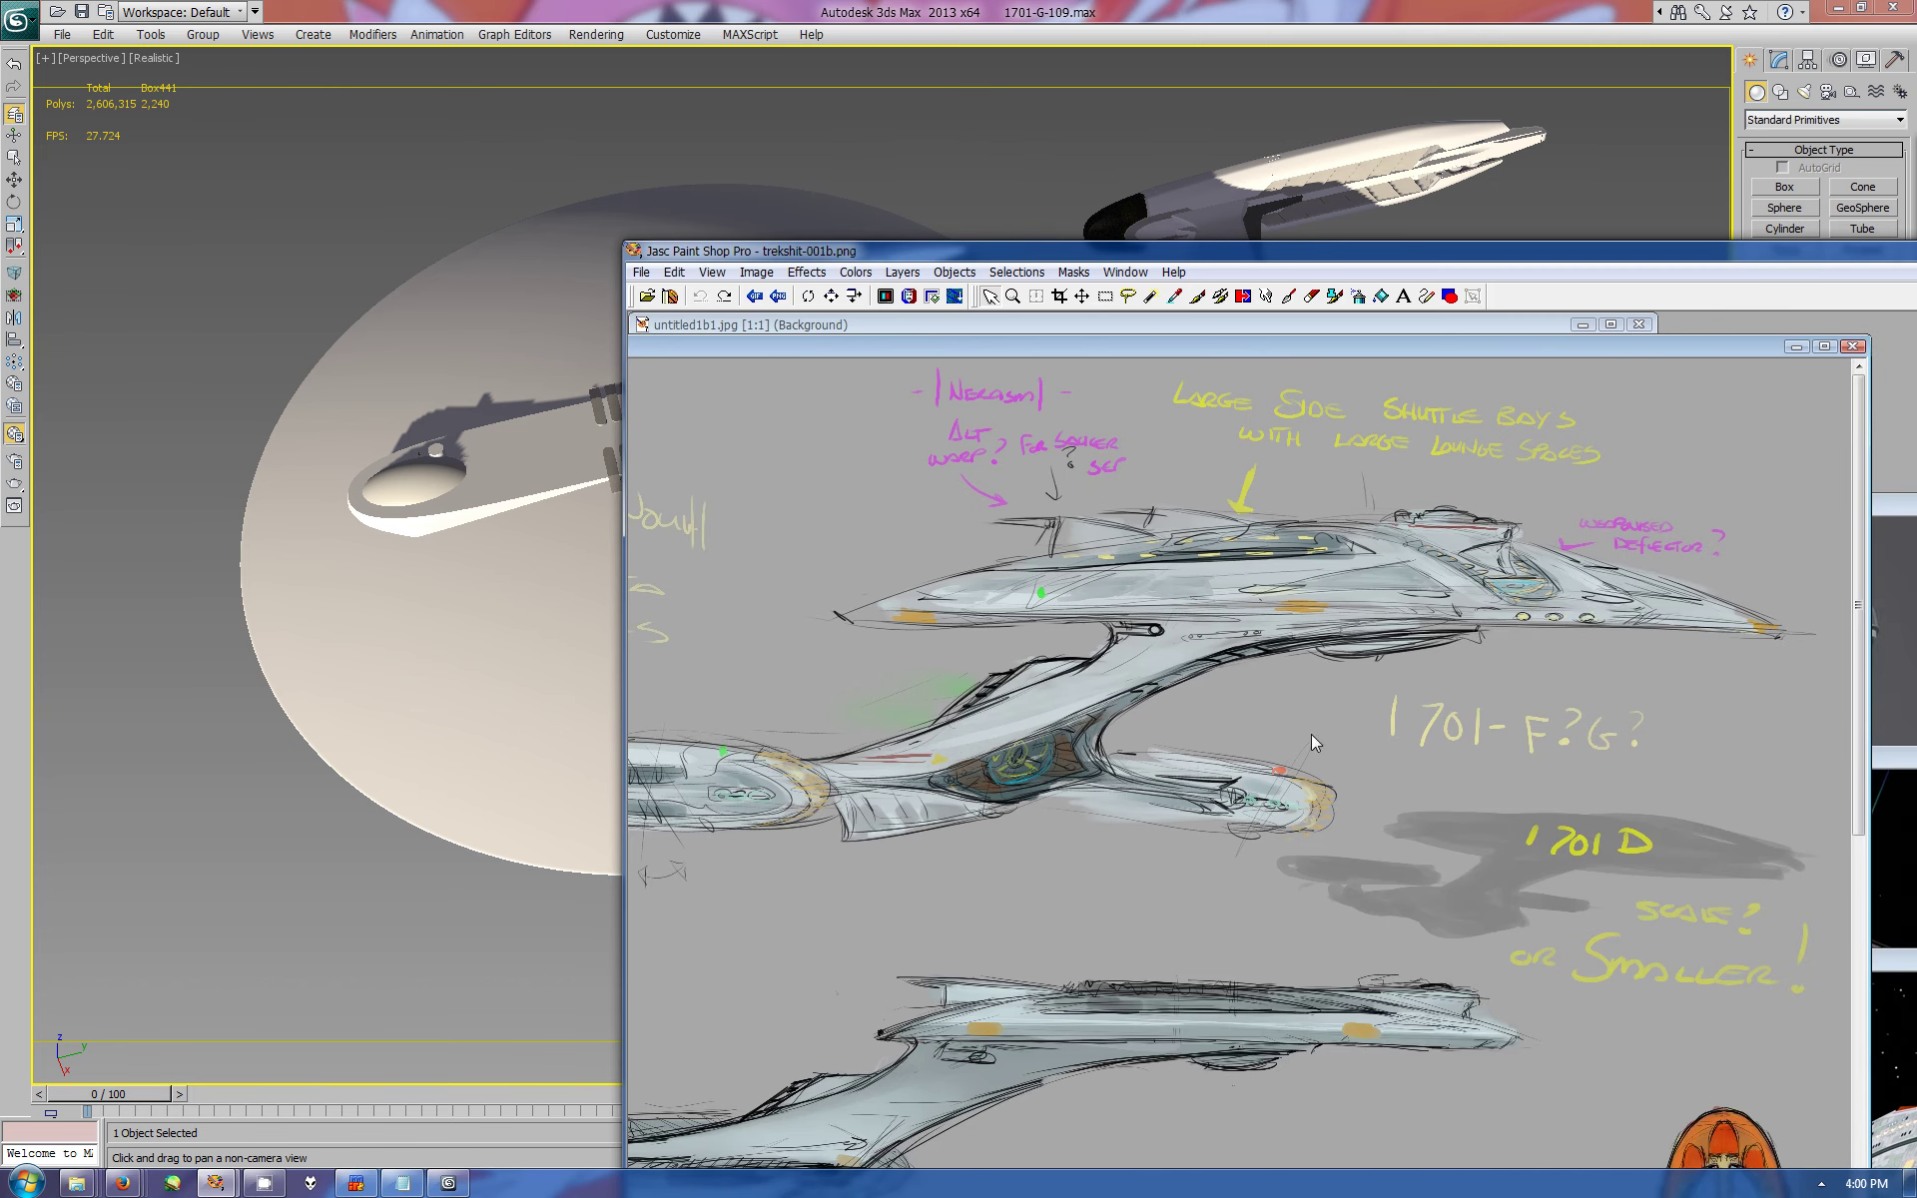
- Back in 3ds Max, pan and orbit the ship to look down on the saucer and nacelles
key(alt+Tab)
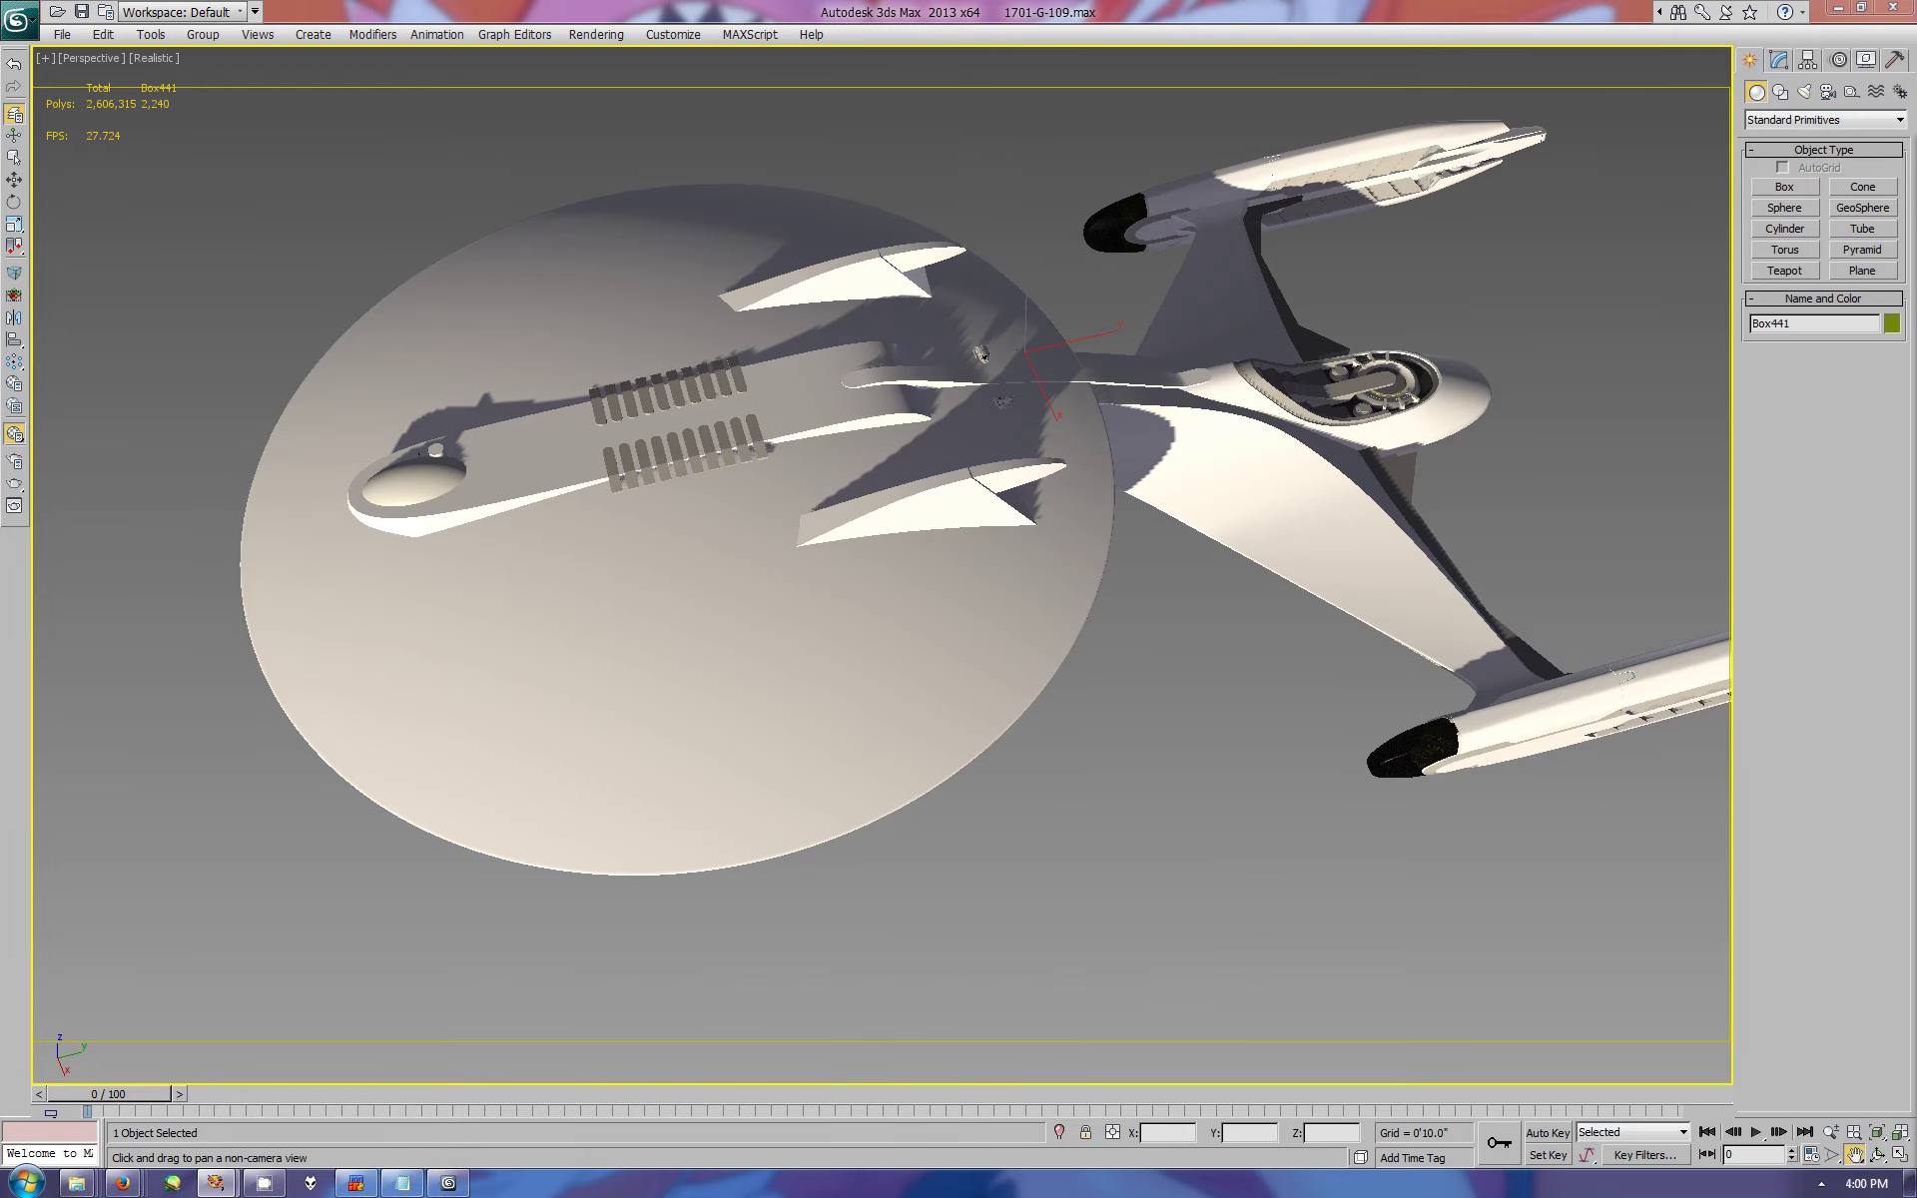
drag(1552, 716, 1527, 756)
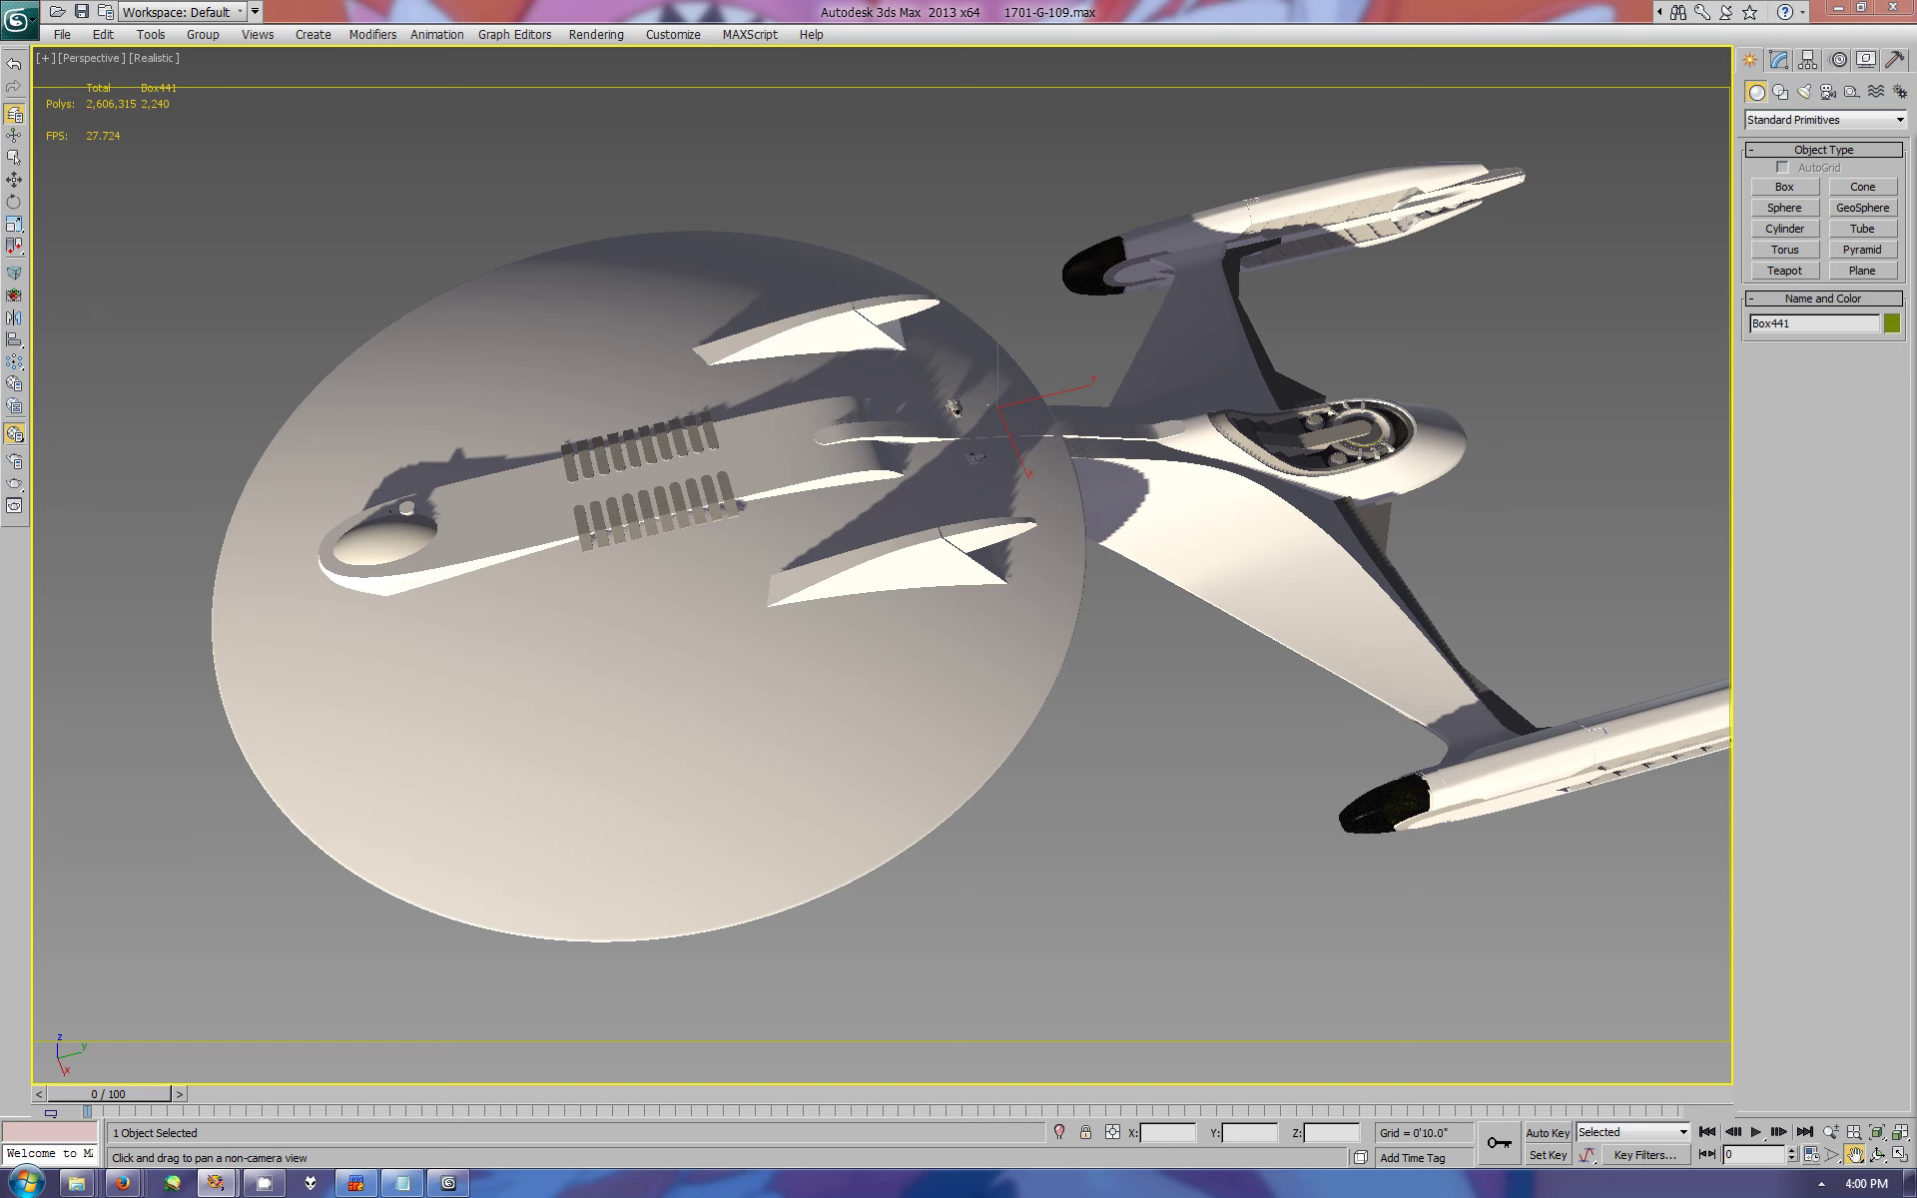
key(ctrl+r)
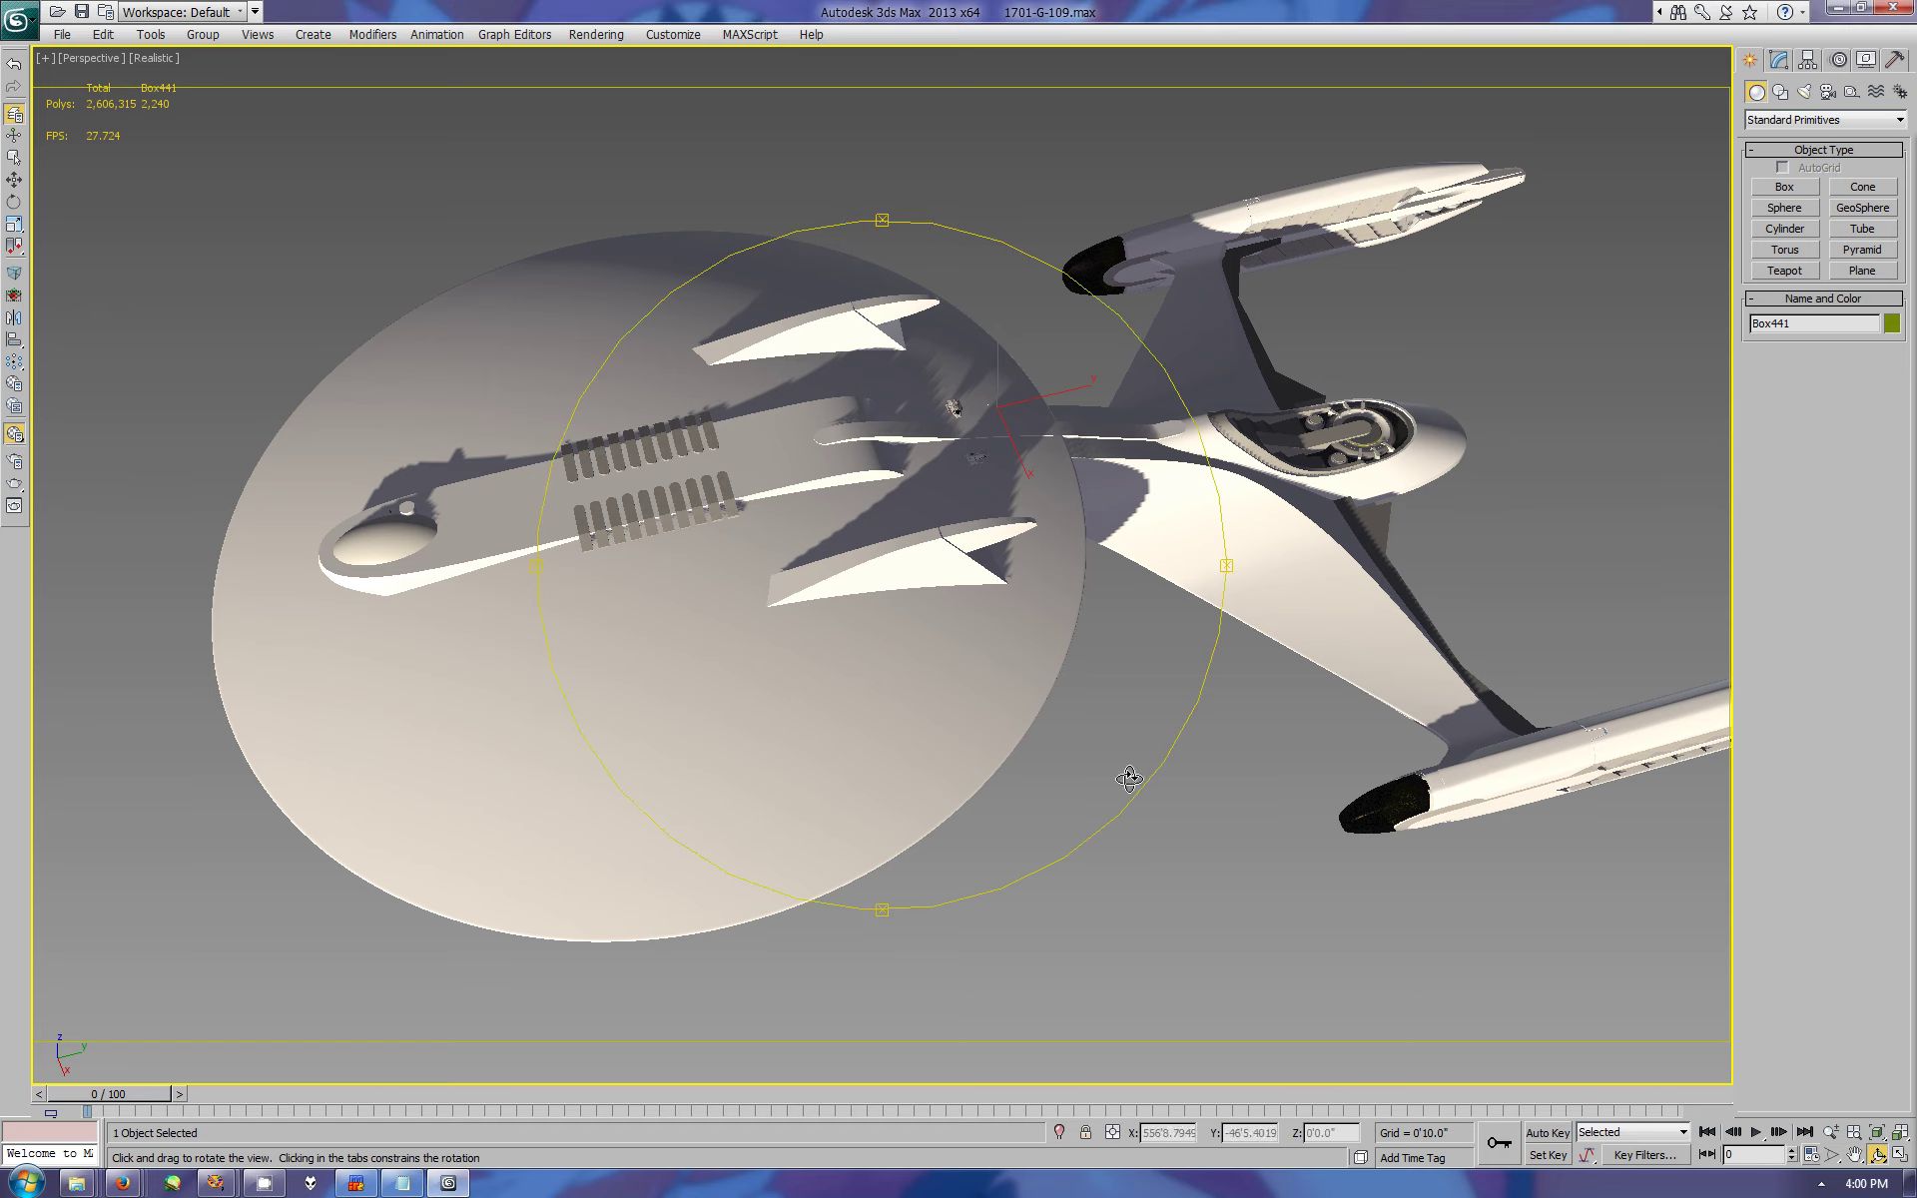
mouse_move(1121, 769)
mouse_down()
mouse_move(1091, 698)
mouse_move(1264, 566)
mouse_move(859, 619)
mouse_move(843, 649)
mouse_move(1262, 590)
mouse_move(1121, 779)
mouse_move(1048, 770)
mouse_move(846, 491)
mouse_up()
- Select Sphere059 with edged faces shown, inspect its TurboSmooth modifier and orbit around it
key(w)
click(846, 491)
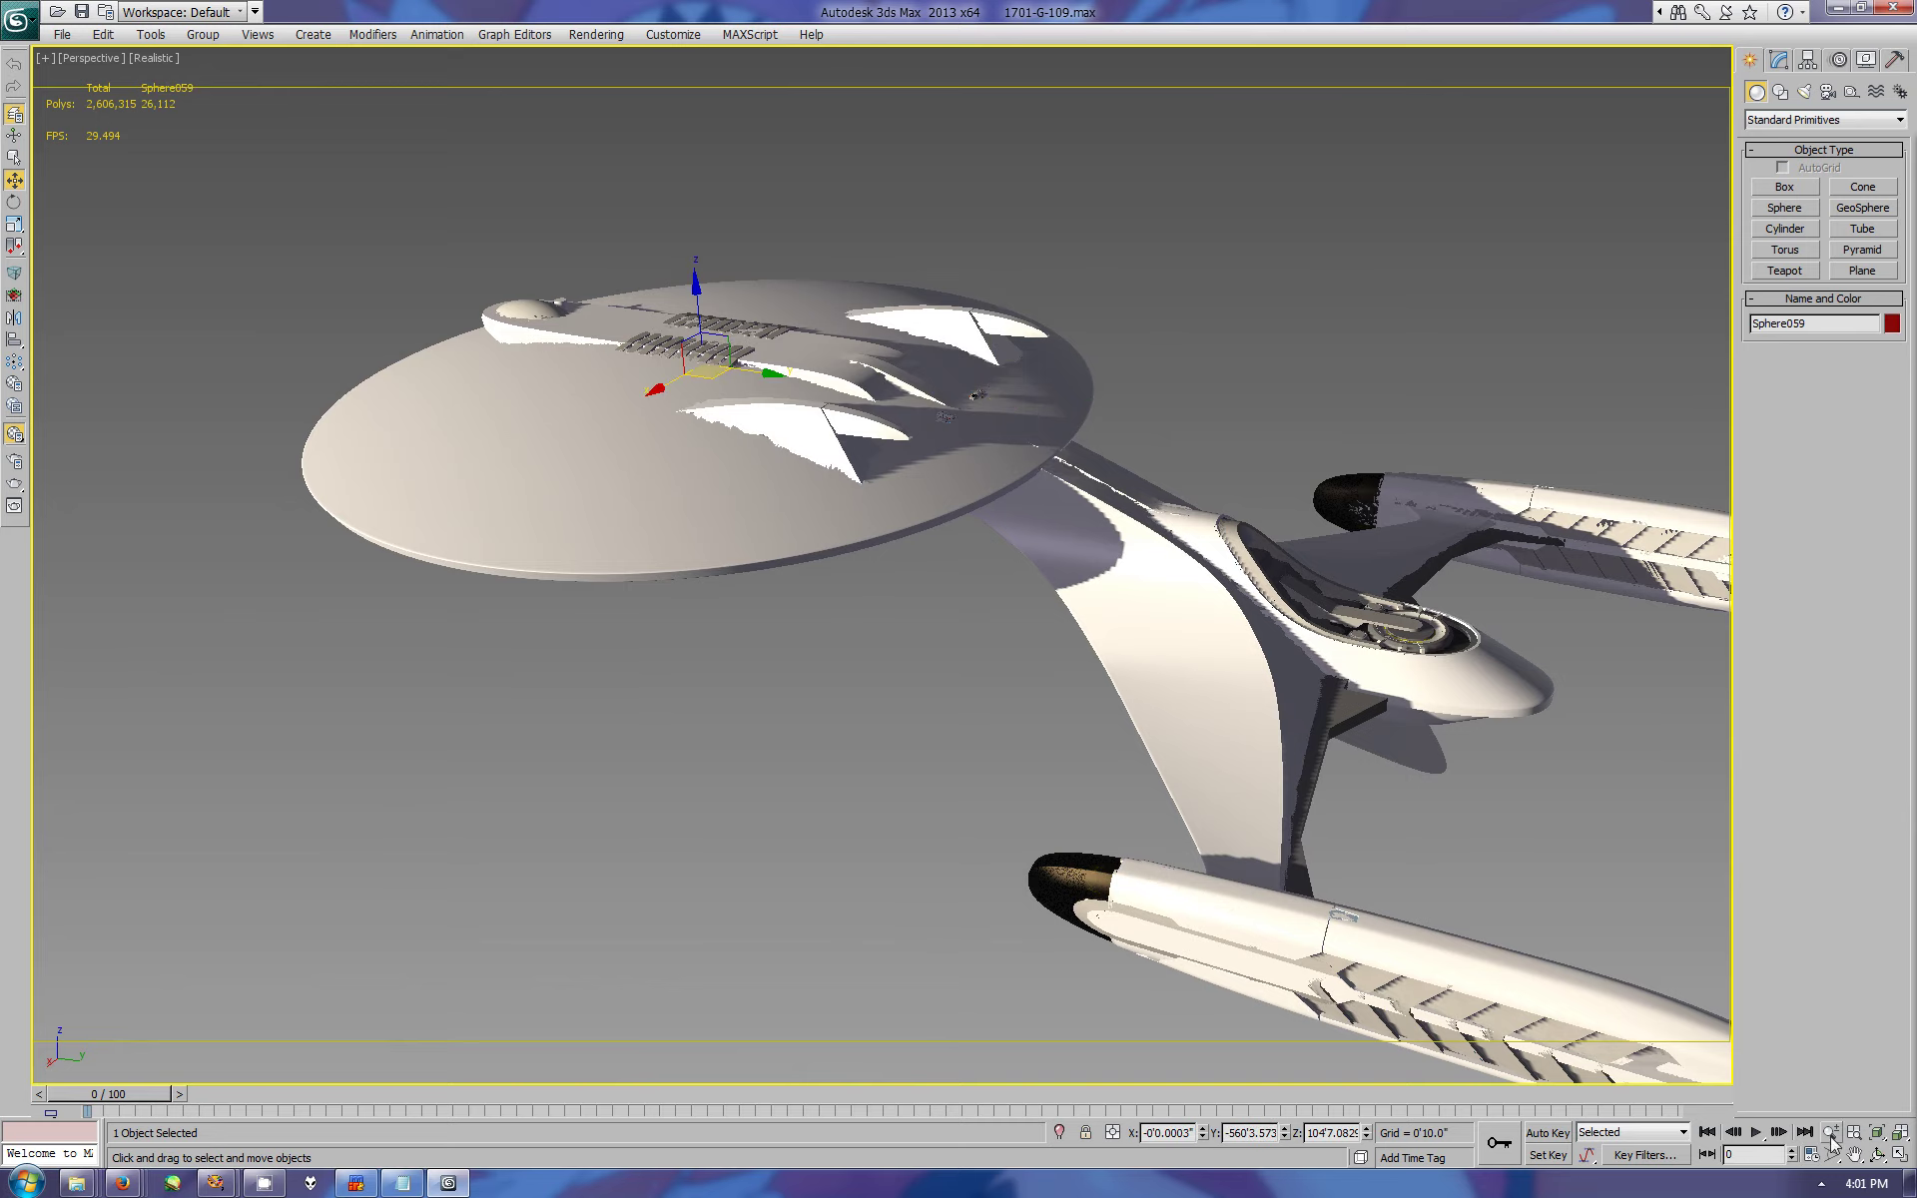
key(F4)
click(1854, 1155)
scroll(916, 299, up, 3)
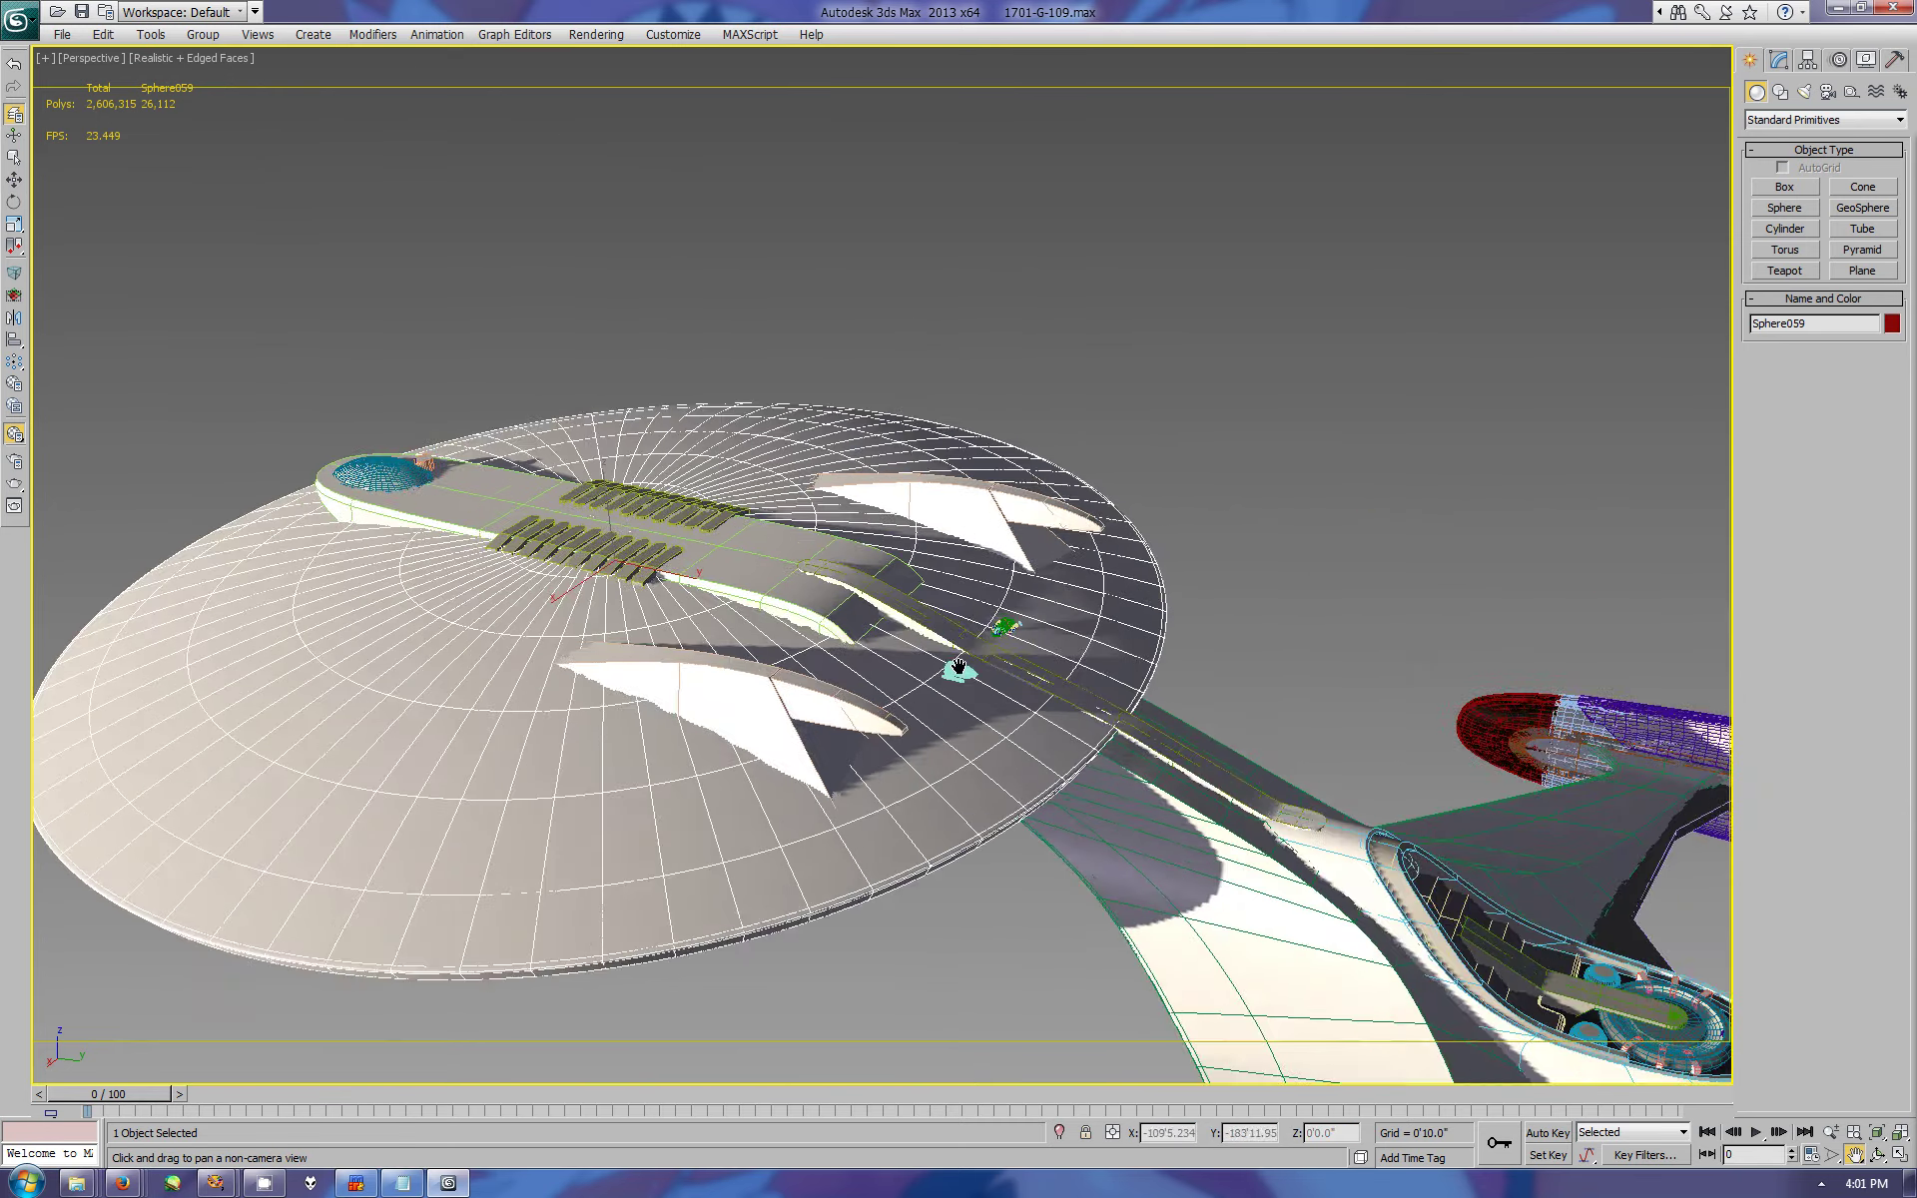
scroll(916, 299, up, 3)
click(1778, 59)
click(1819, 232)
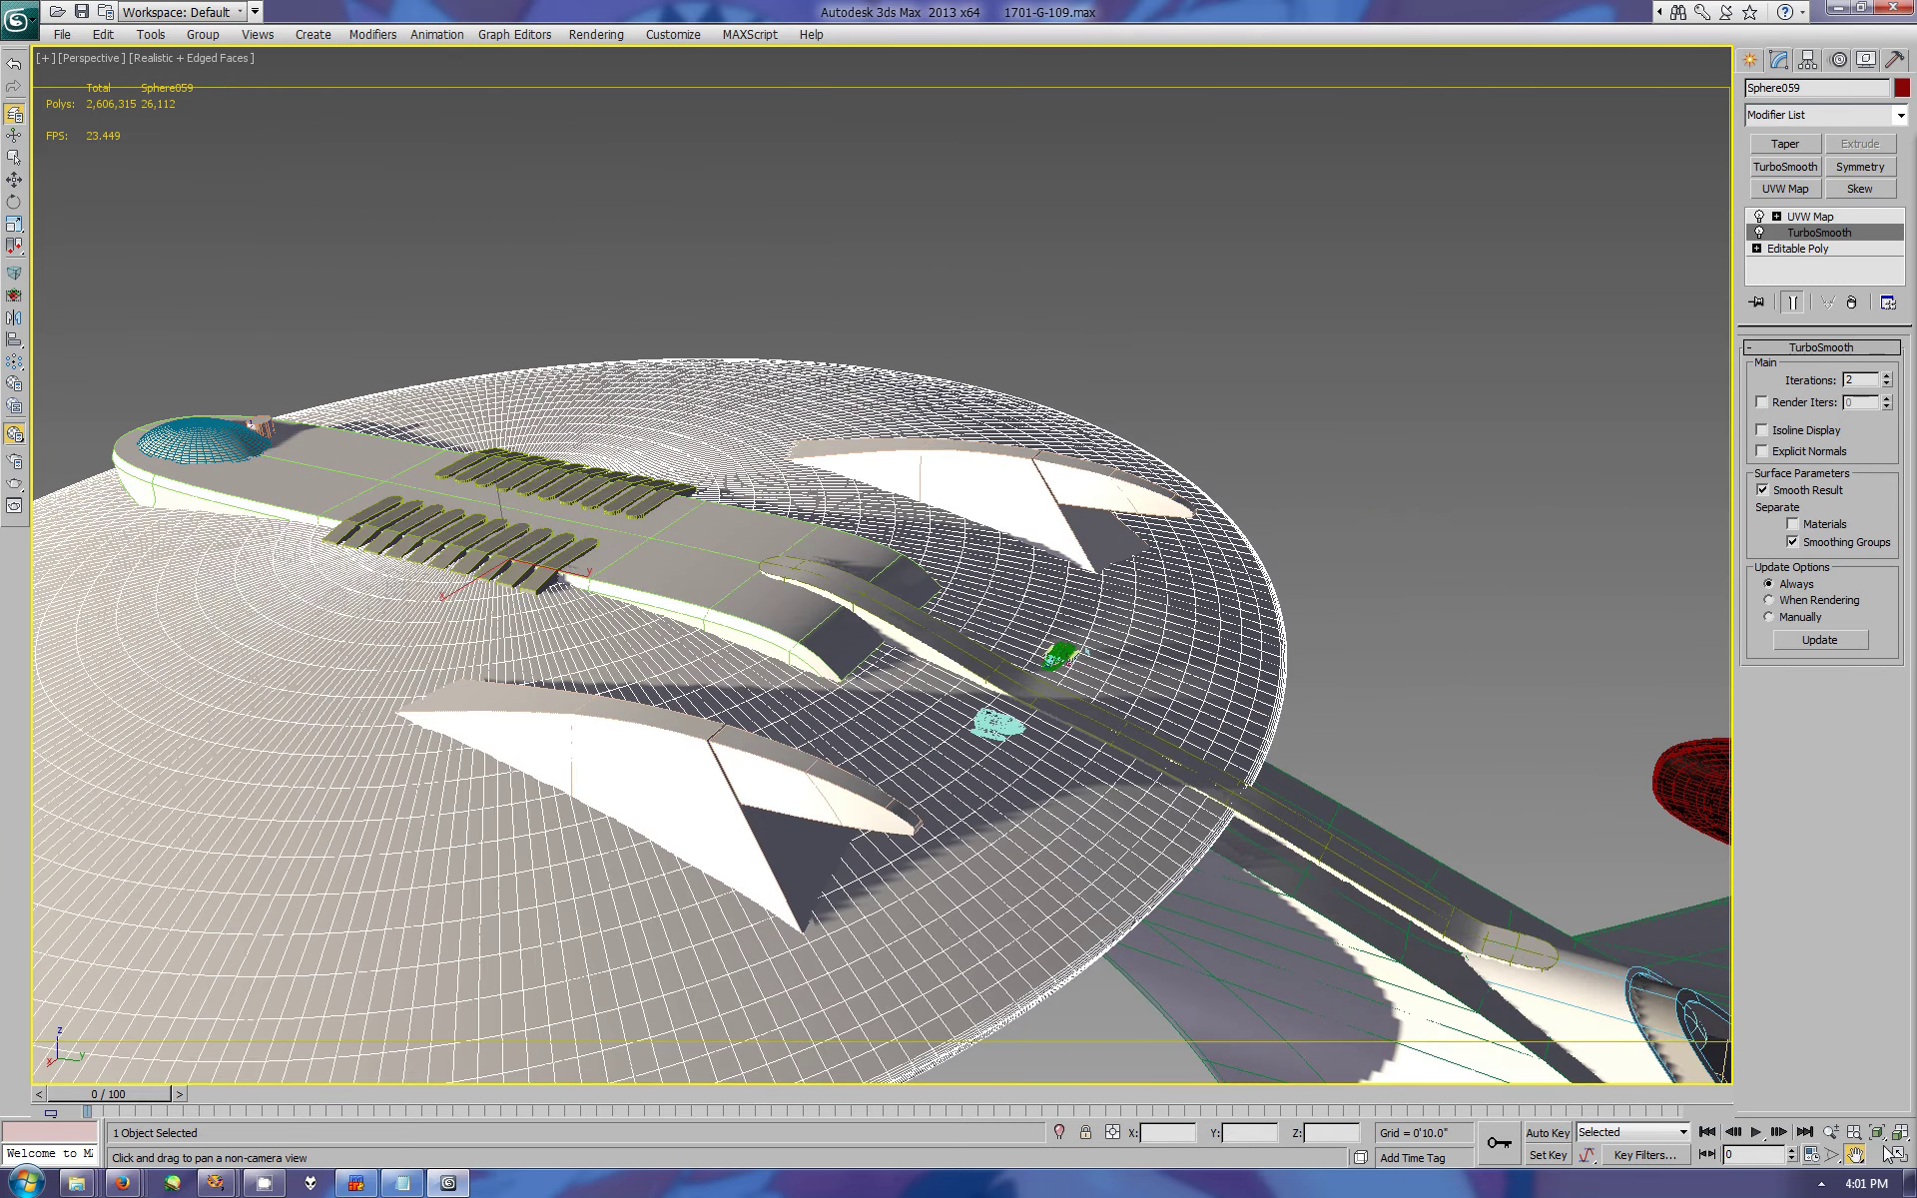
click(1877, 1155)
mouse_move(898, 599)
mouse_down()
mouse_move(928, 569)
mouse_move(857, 520)
mouse_move(973, 626)
mouse_up()
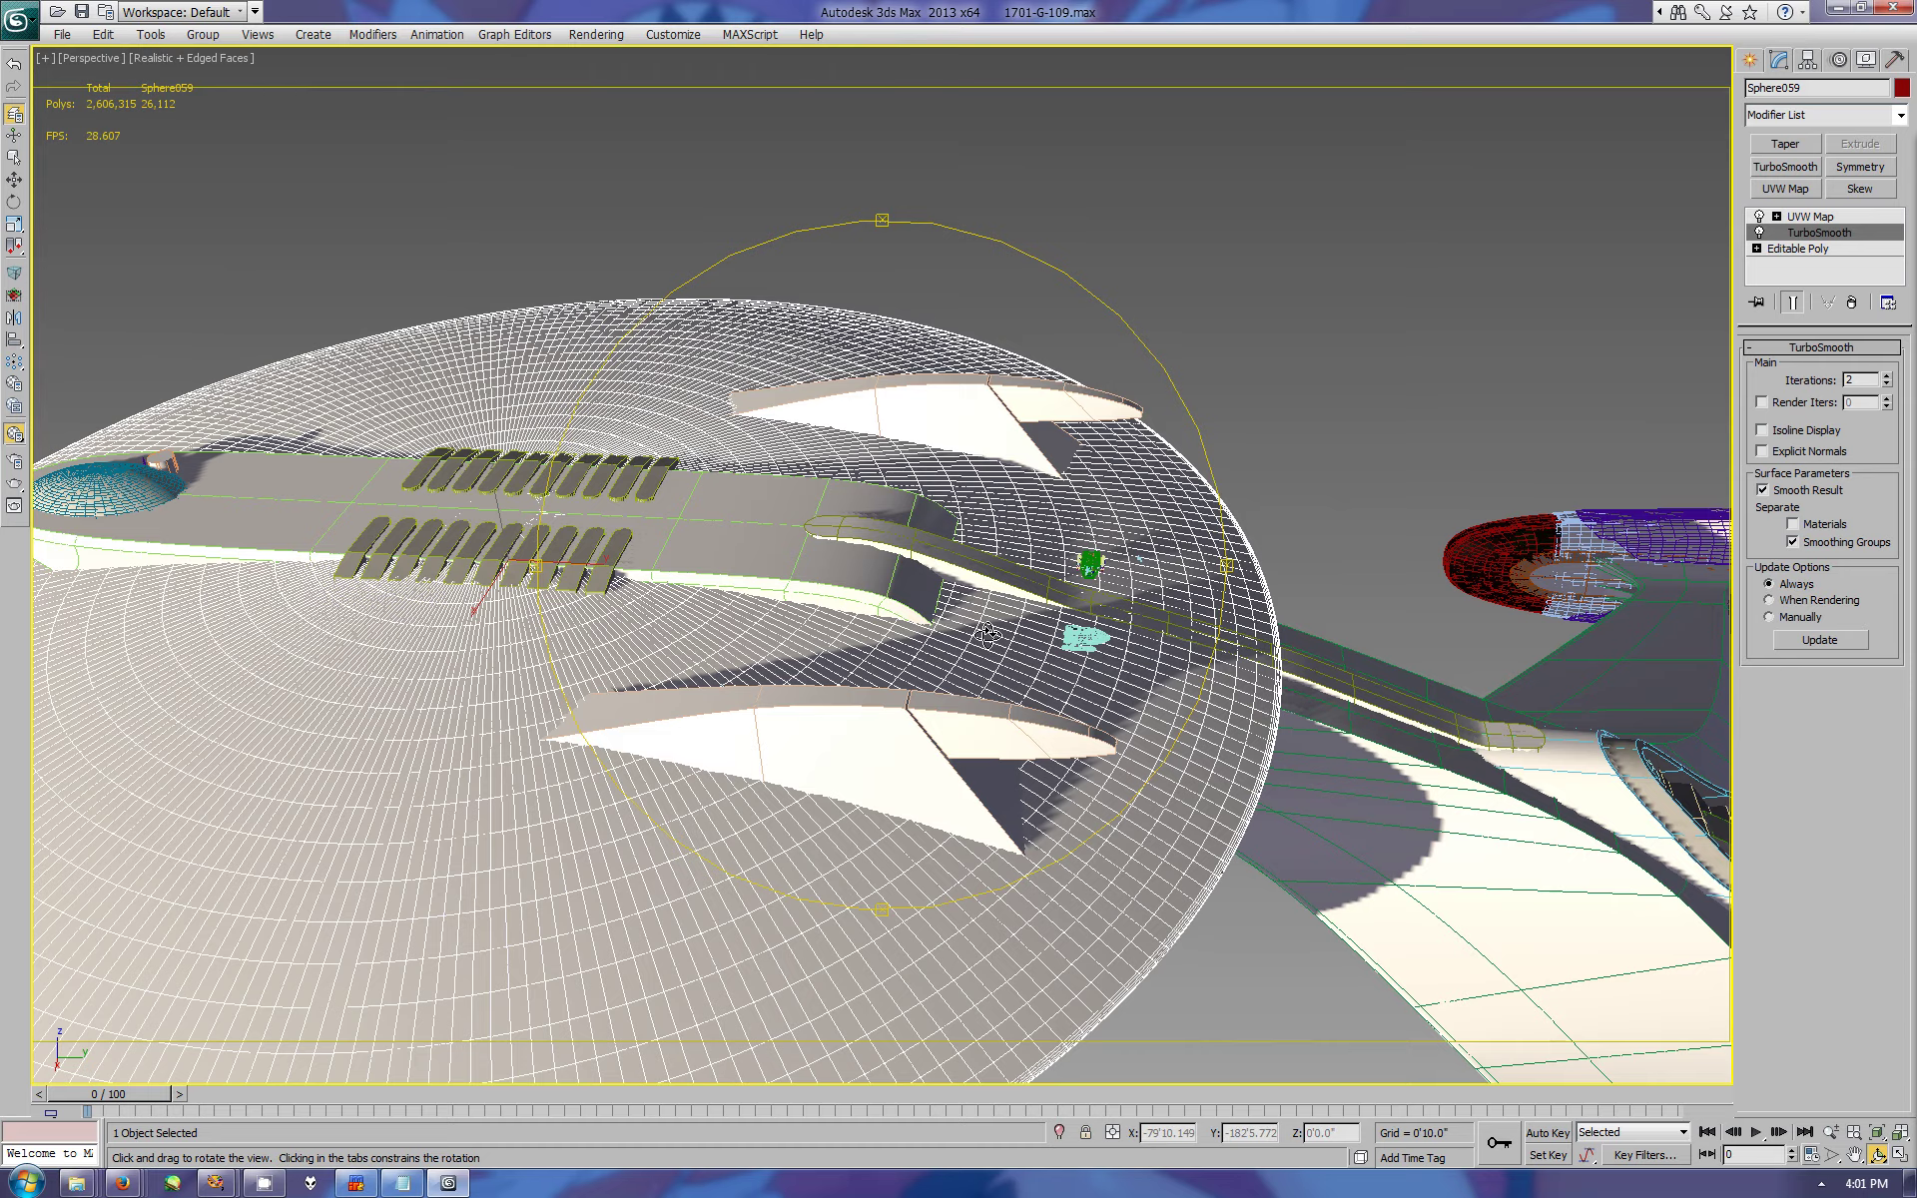
mouse_move(953, 577)
mouse_down()
mouse_move(966, 499)
mouse_move(938, 736)
mouse_move(967, 744)
mouse_up()
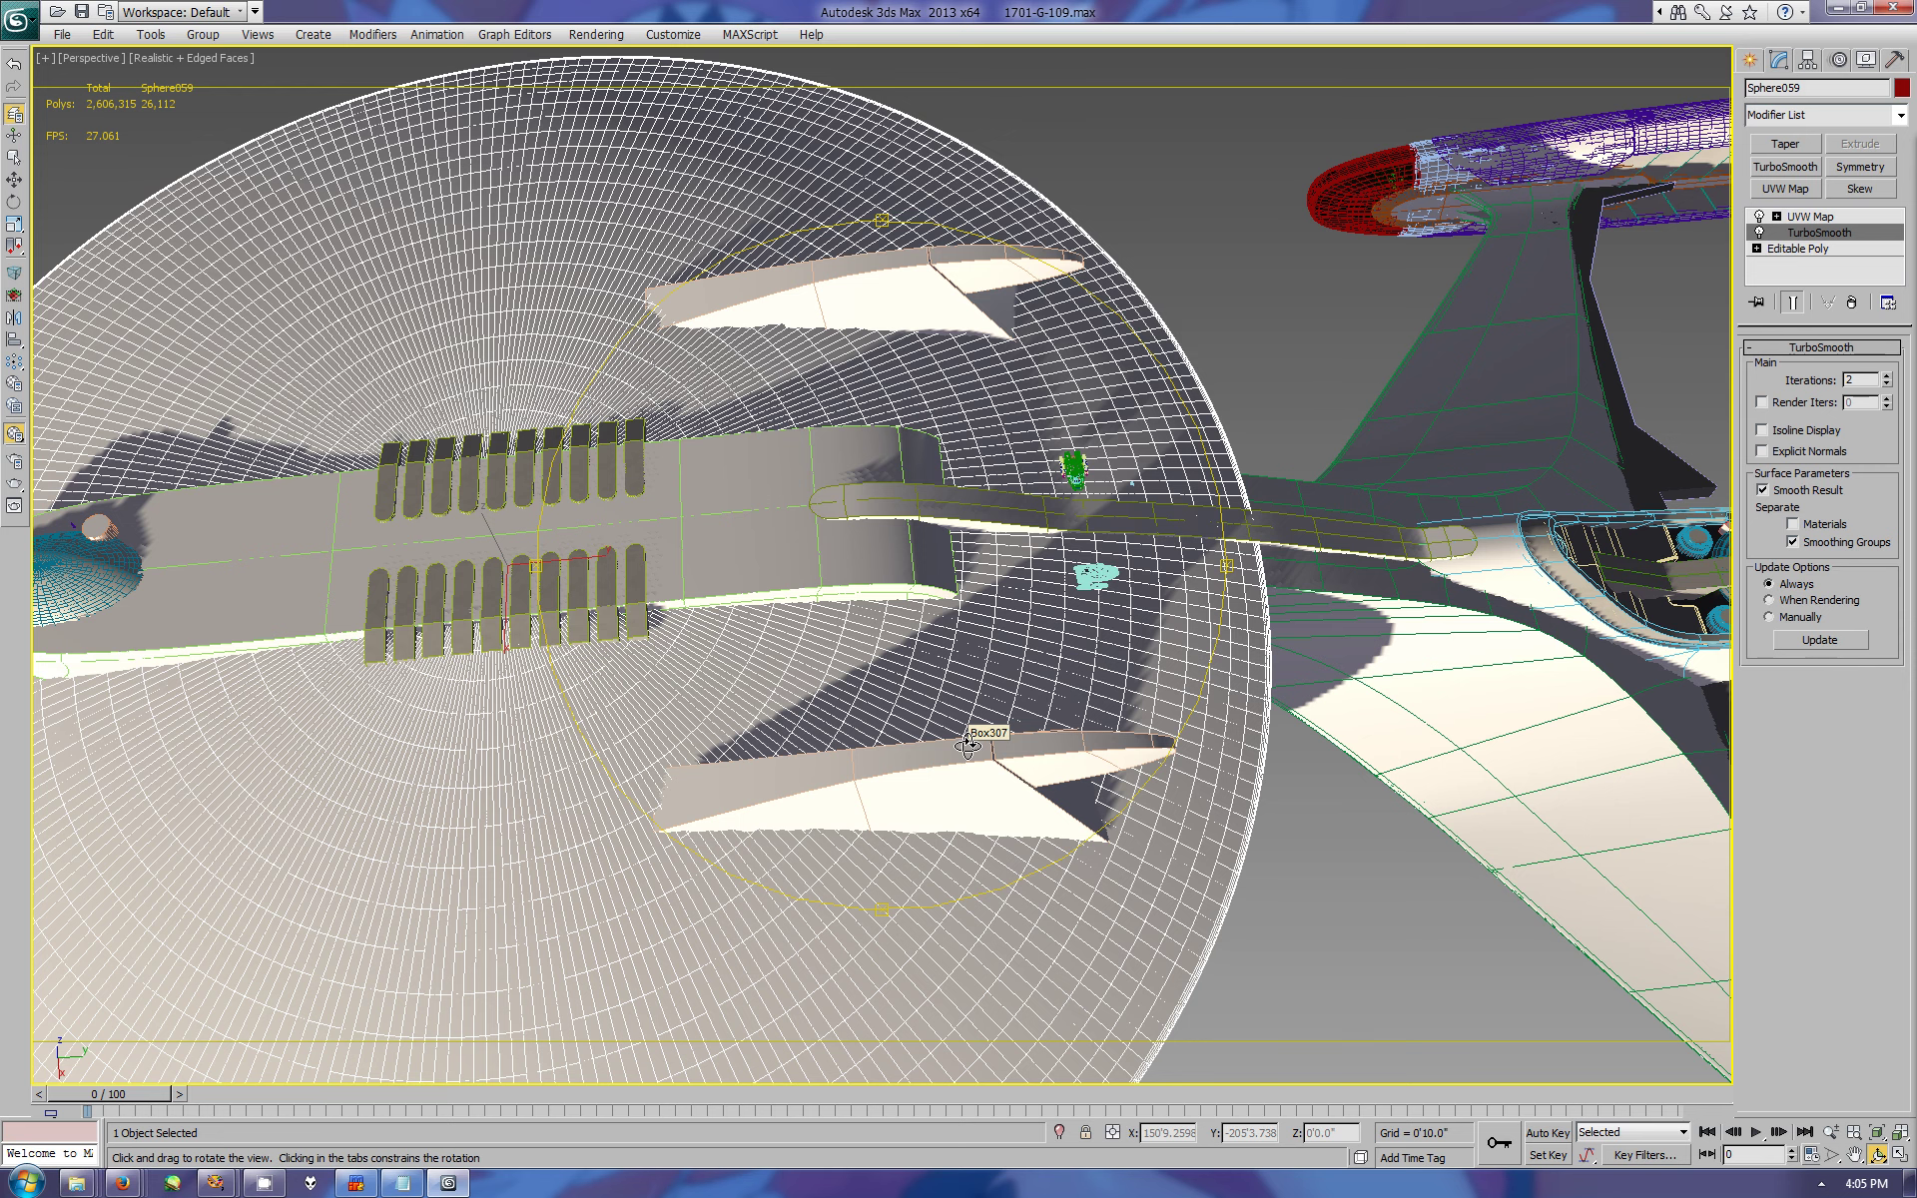
mouse_move(966, 743)
mouse_down()
mouse_move(701, 637)
mouse_move(983, 669)
mouse_up()
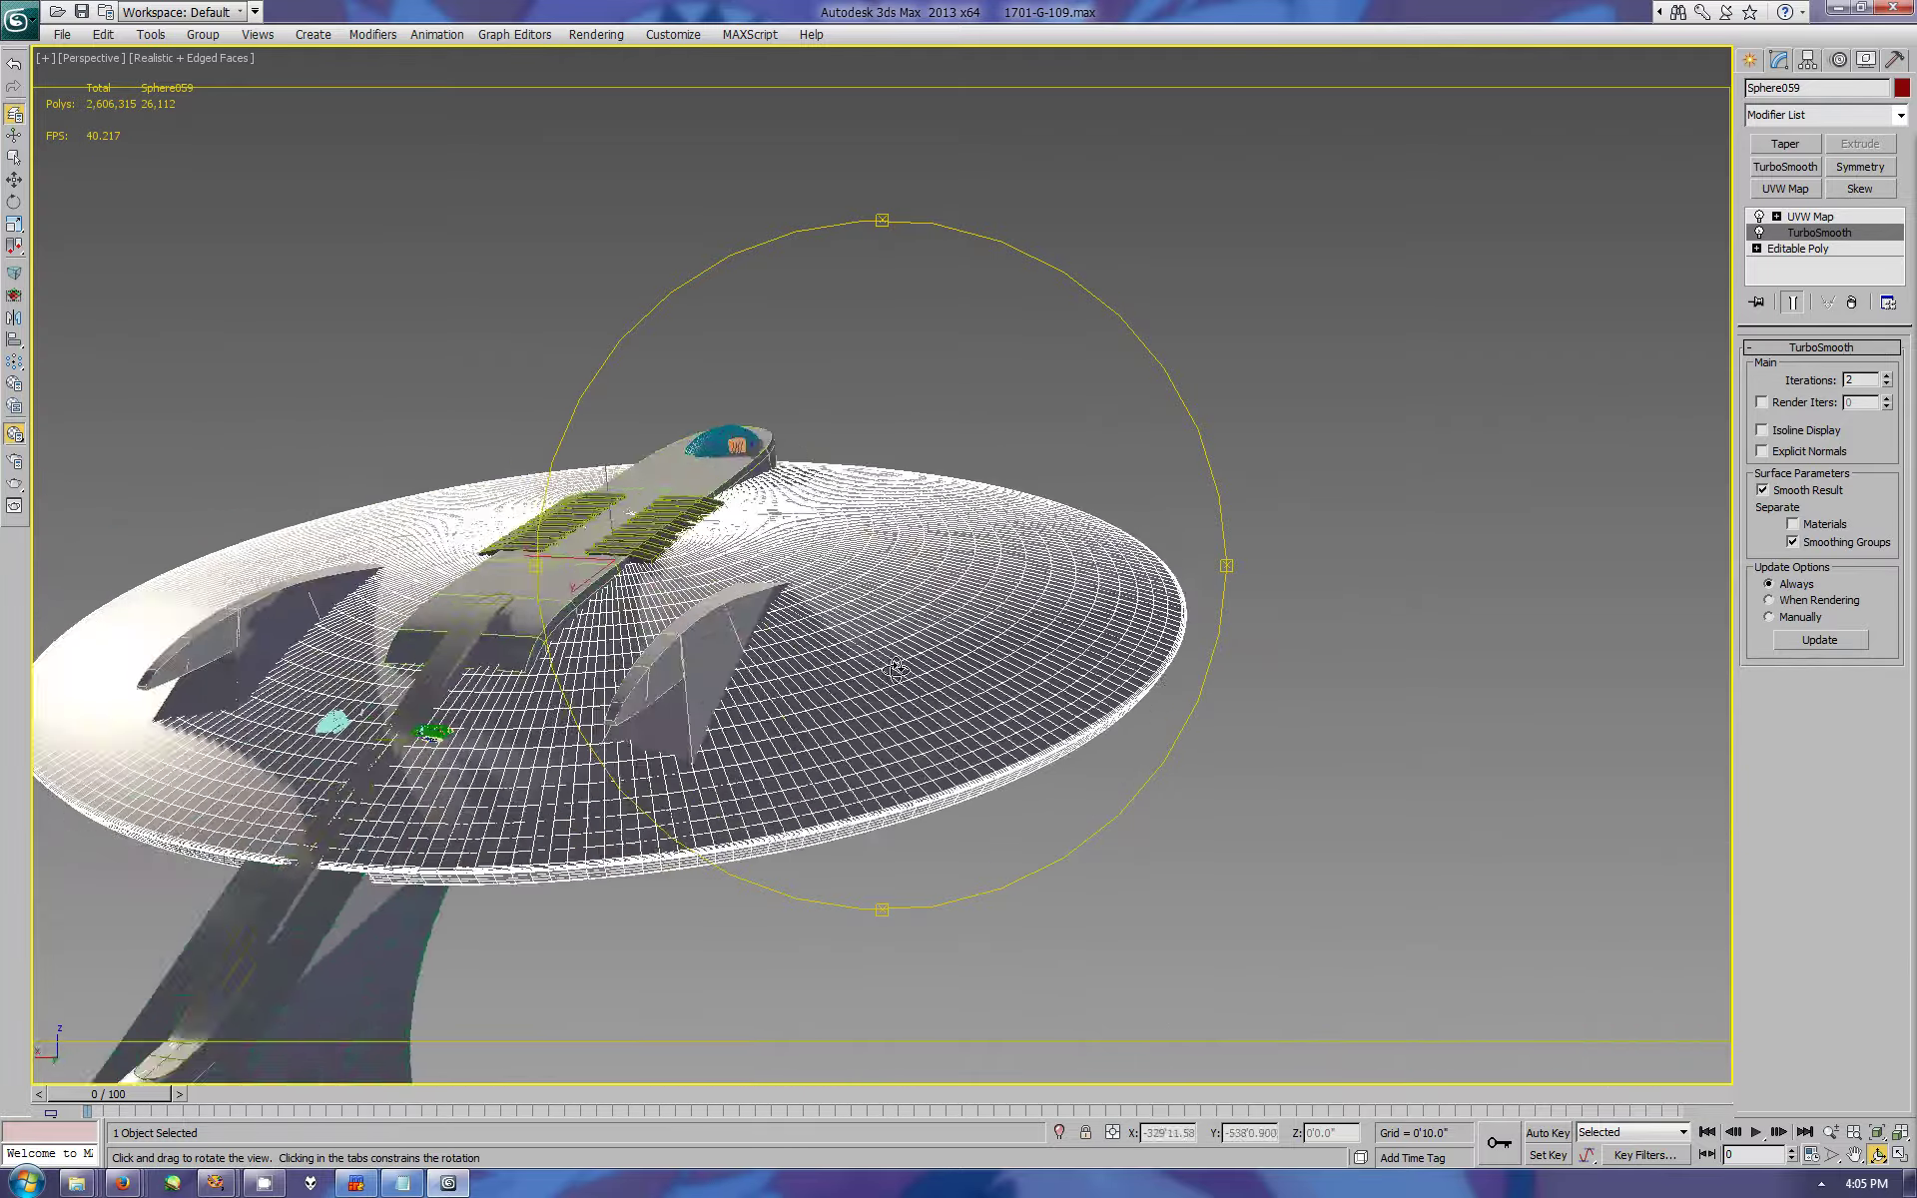
- Clone the saucer mesh and rename Sphere059 to 'Saucer upper'
key(ctrl+v)
click(925, 668)
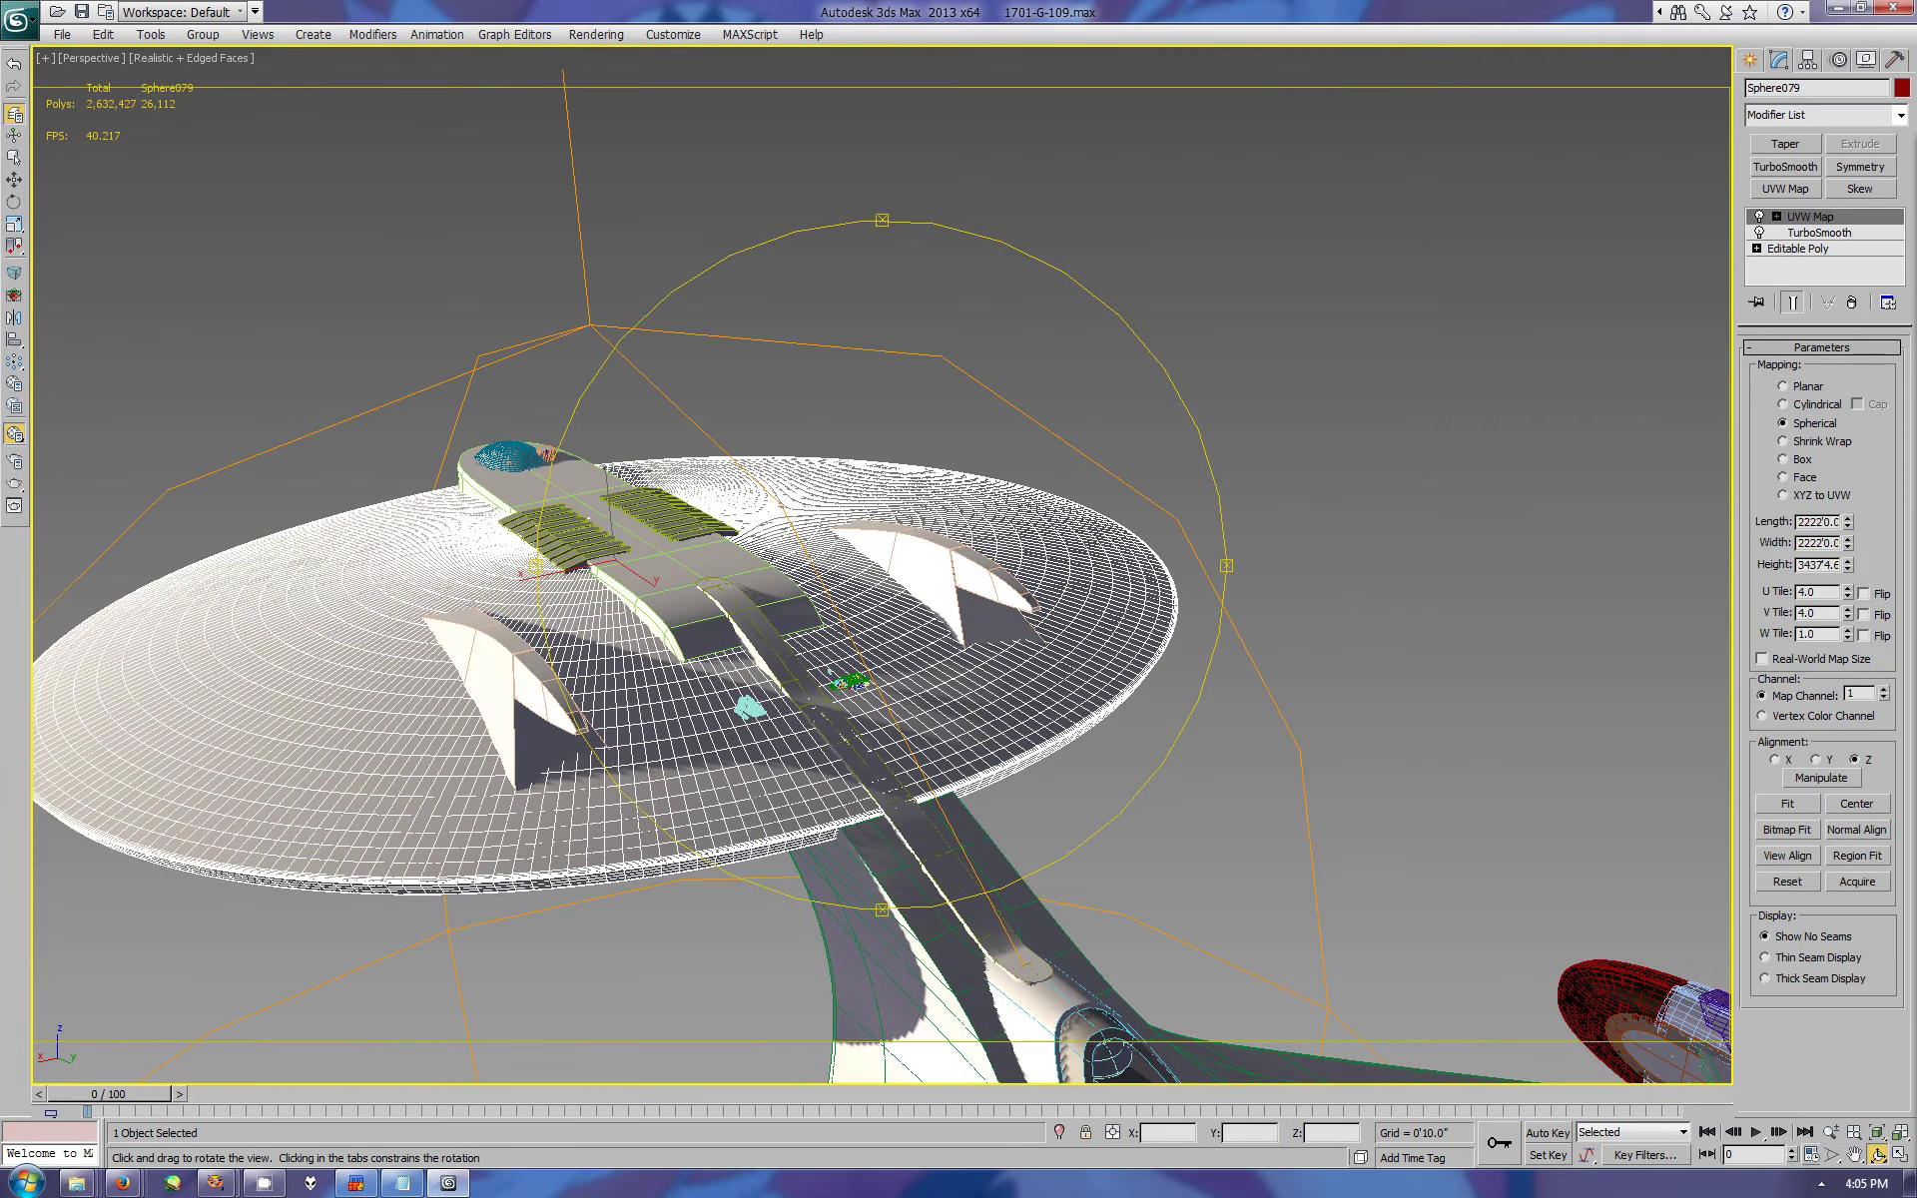
key(w)
click(1799, 88)
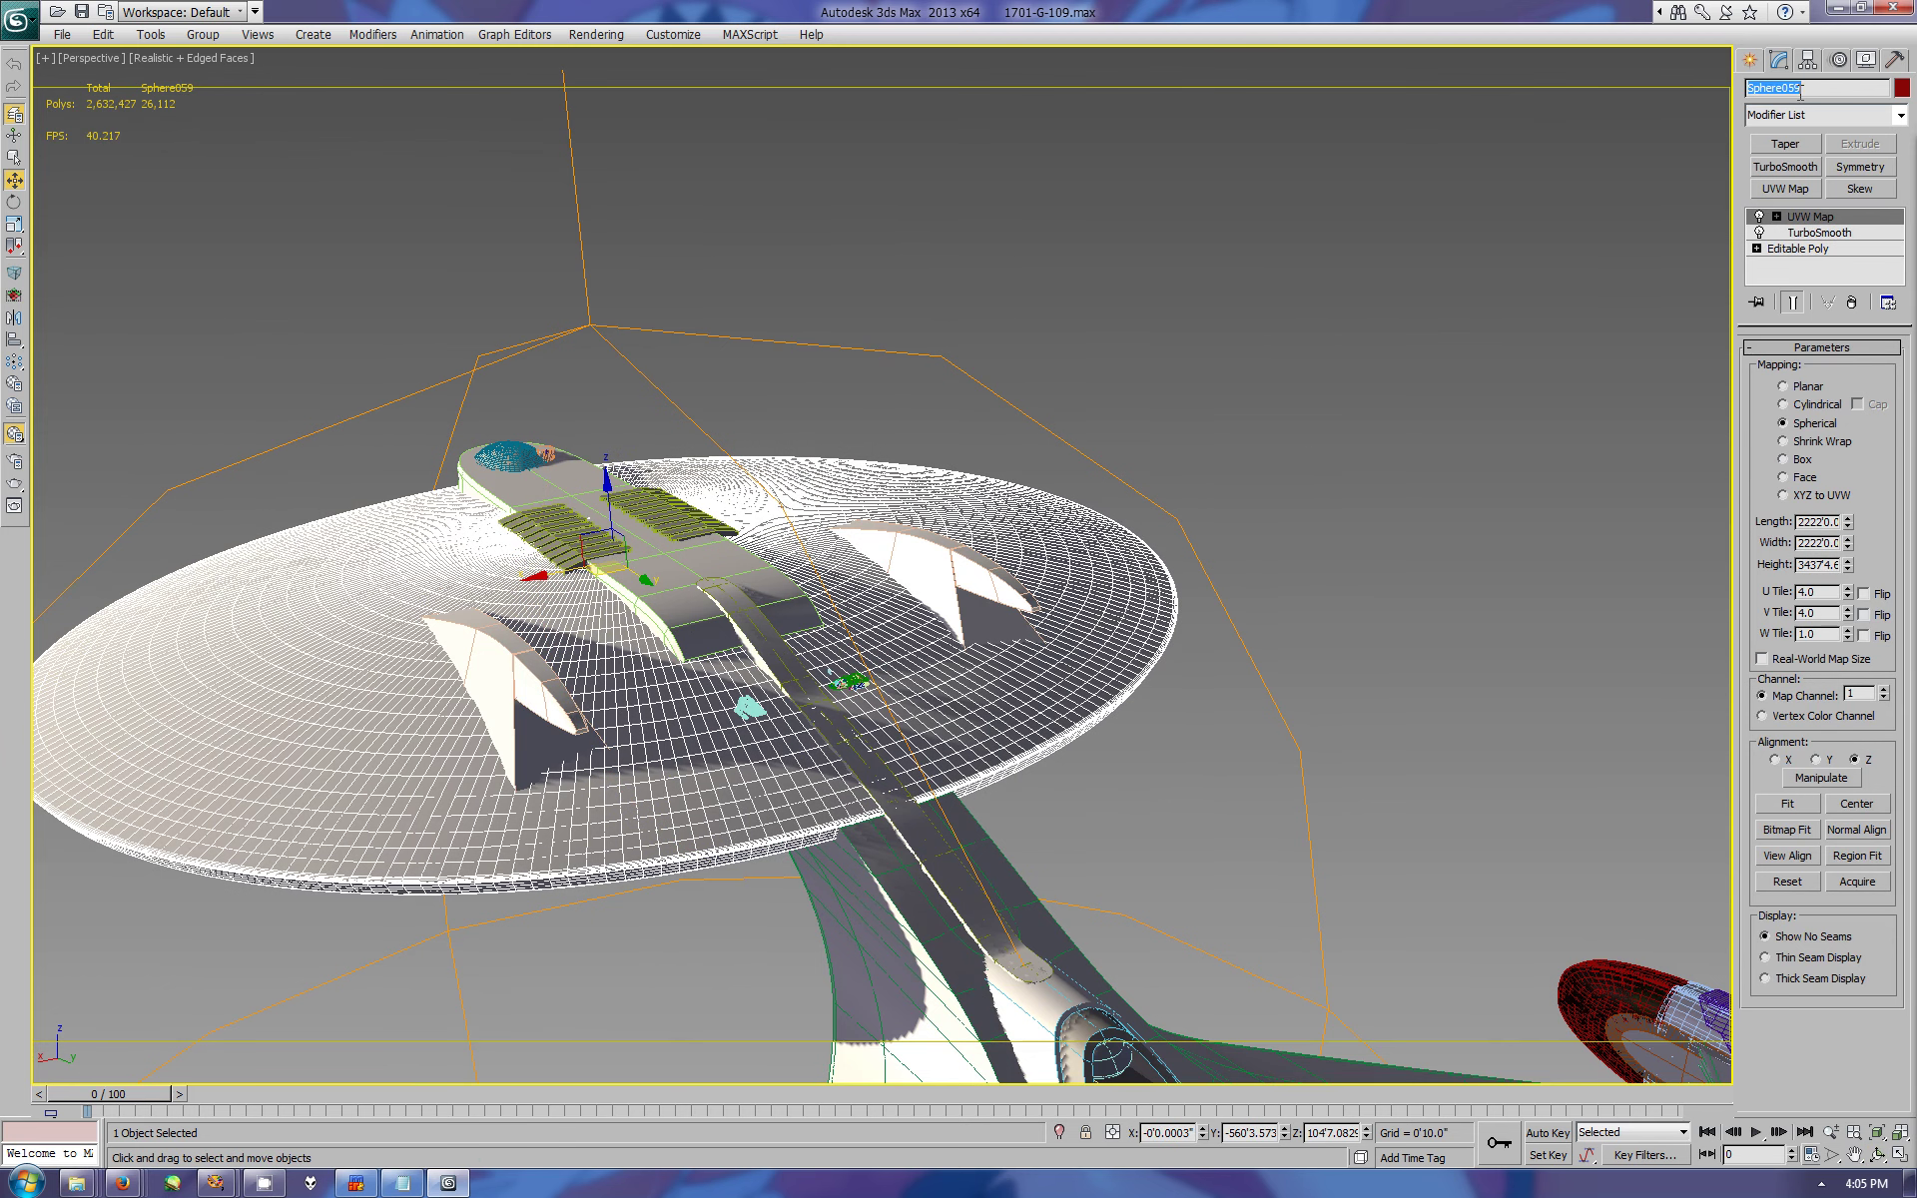
text(Saucer upper)
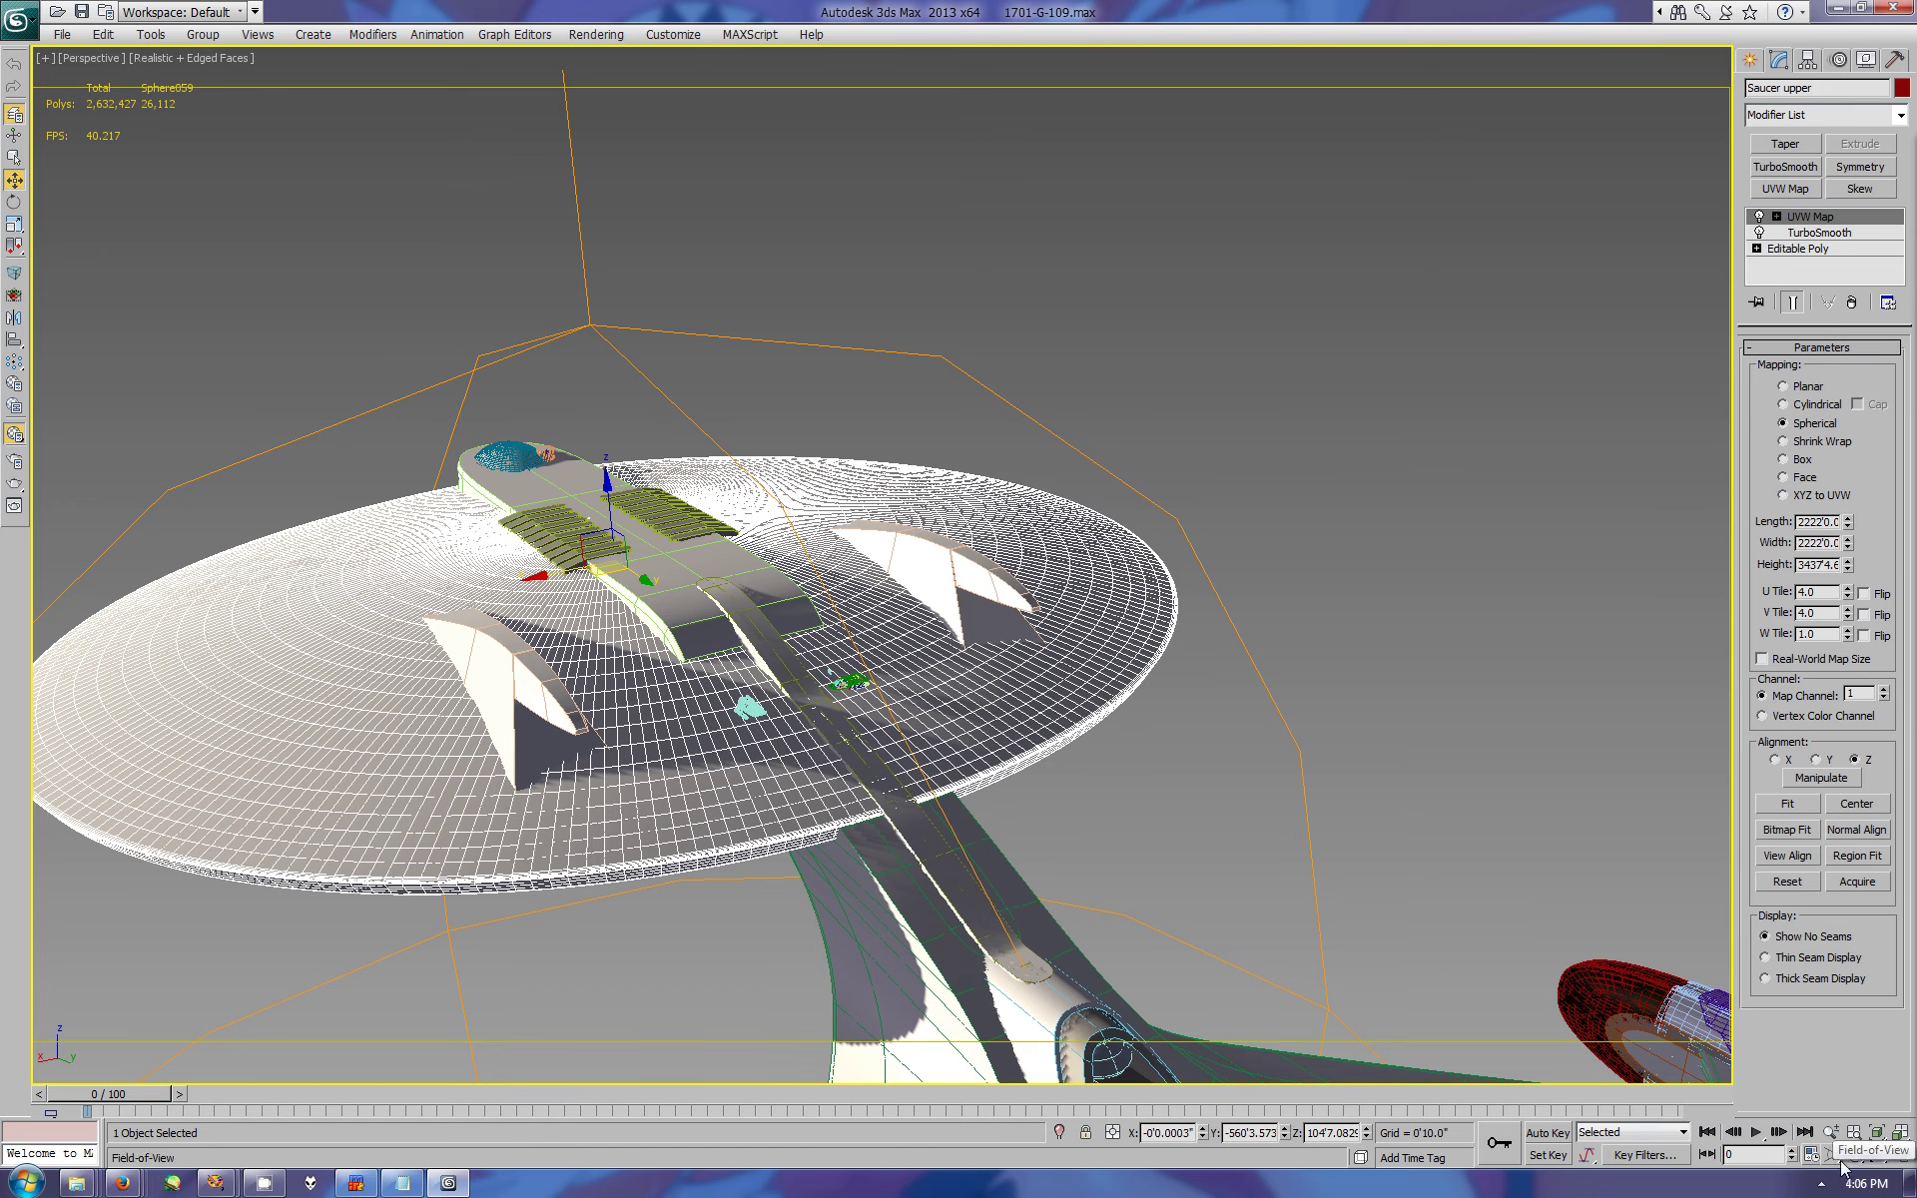
alt+middle_drag(1099, 699, 1099, 633)
scroll(688, 270, up, 3)
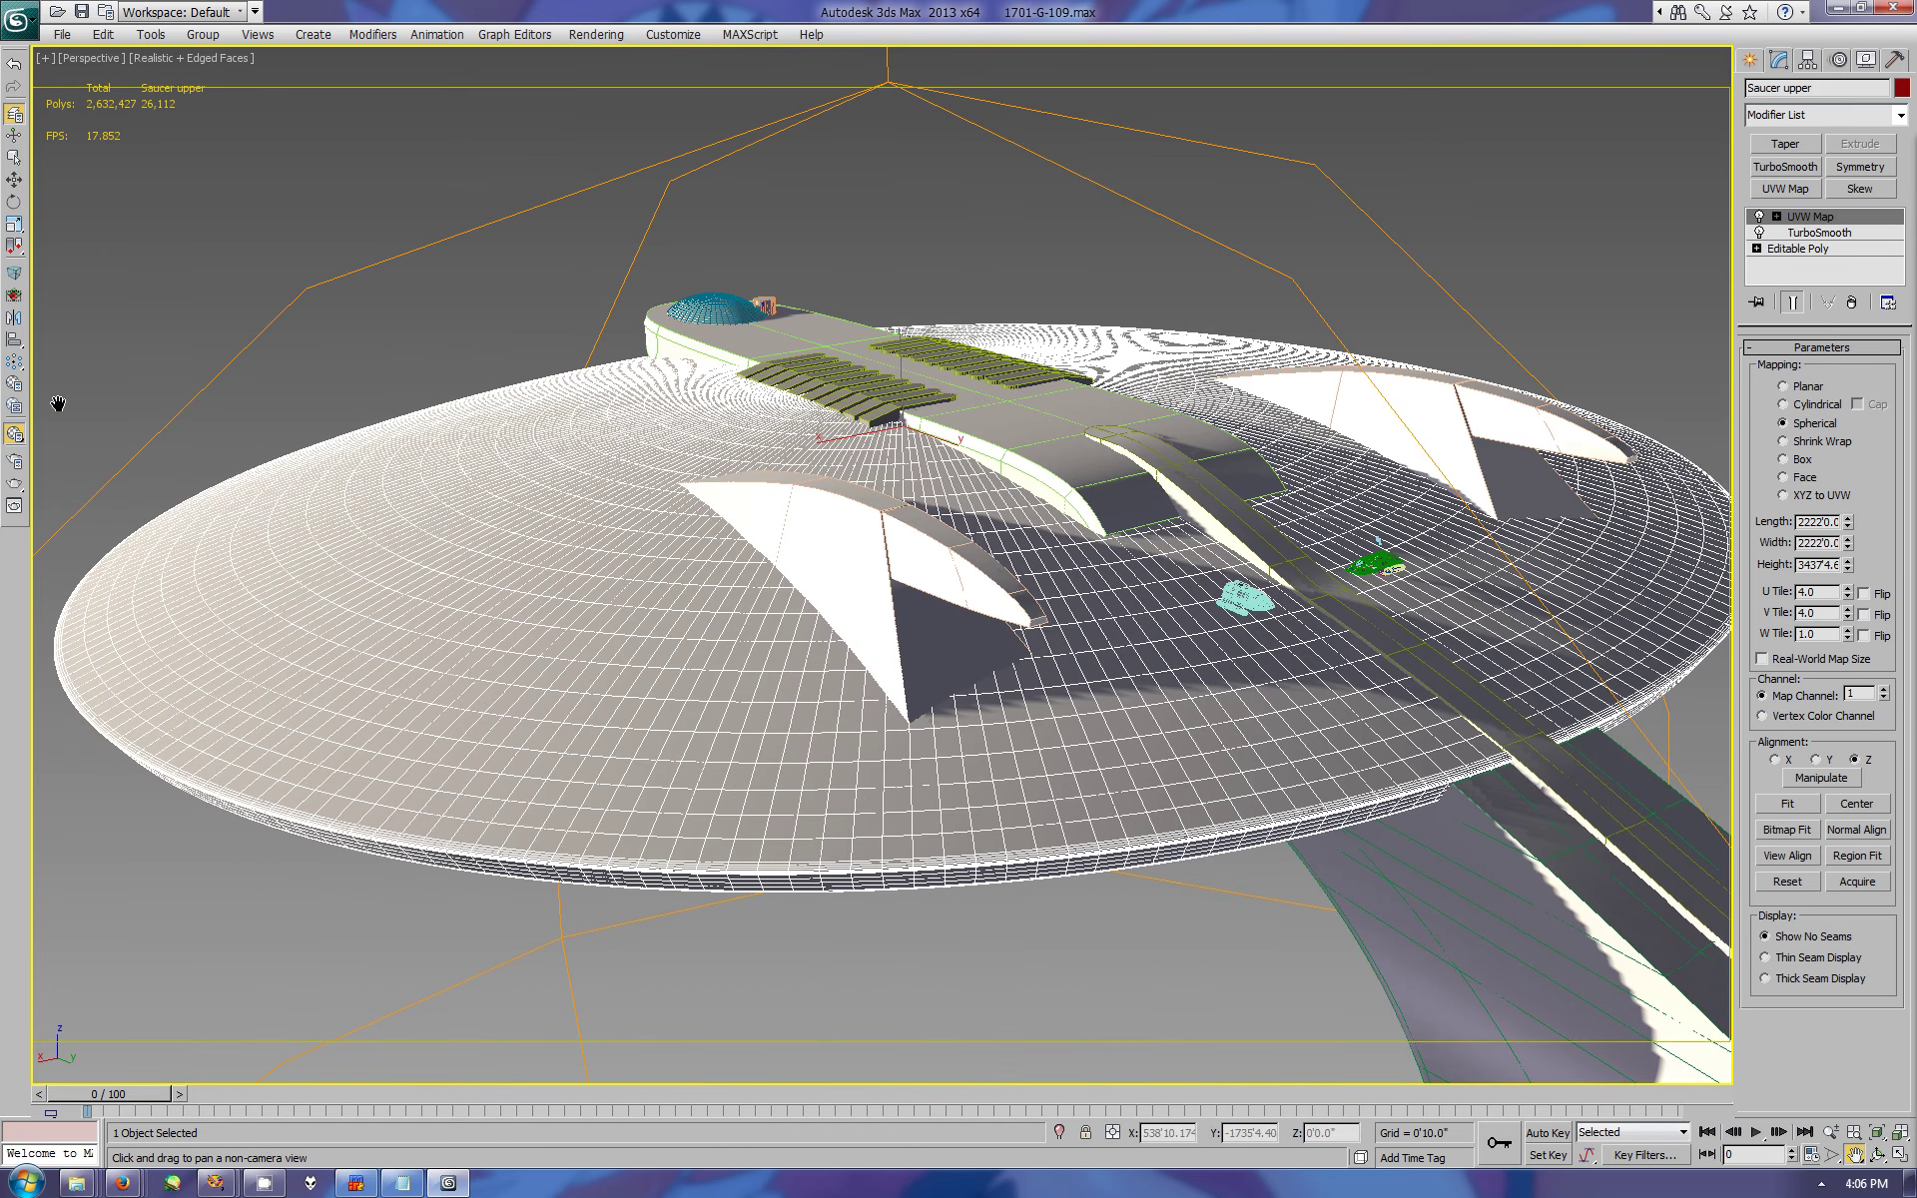
- Note in Notepad the plan to collapse and clean the dome, trimming polys, then return to Max
key(alt+Tab)
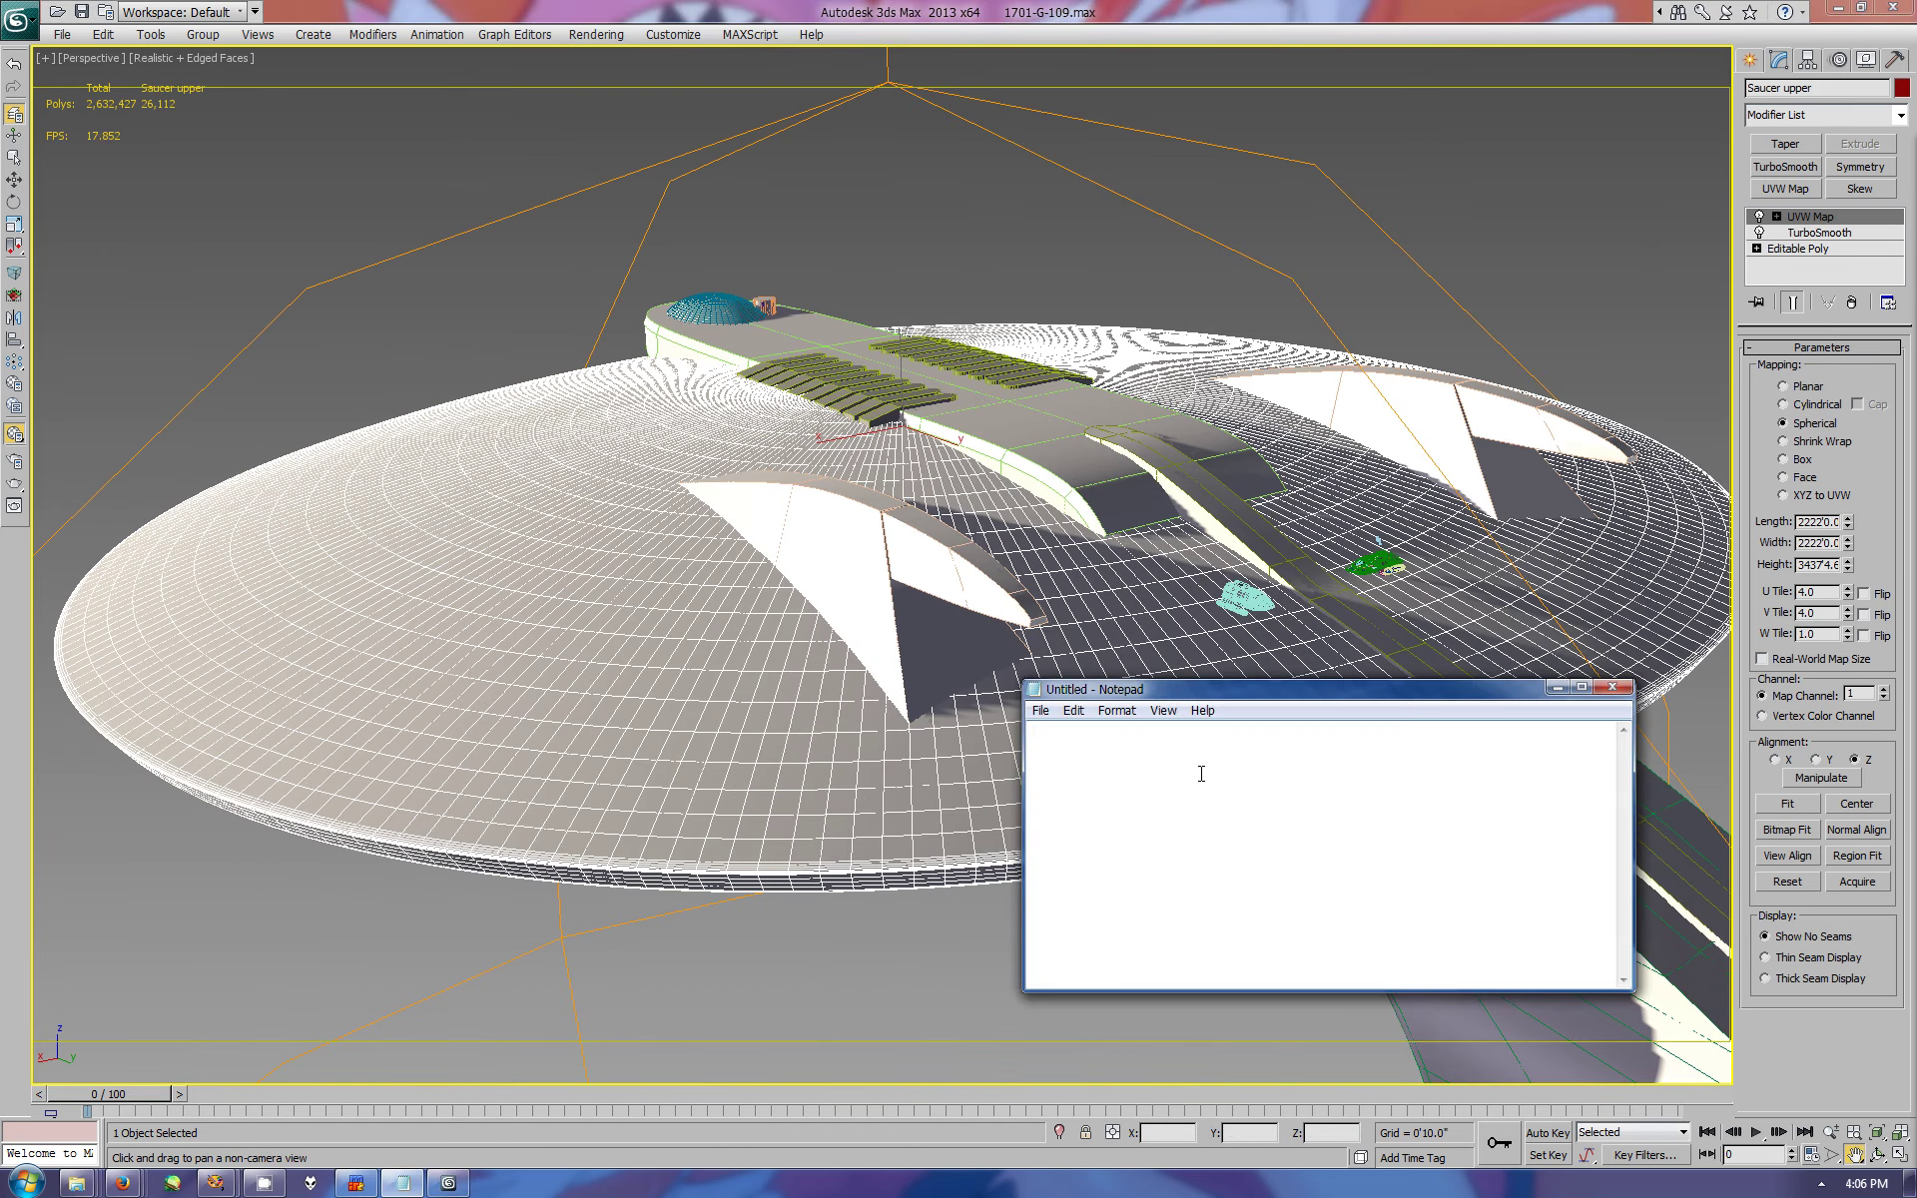
text(Since cutting anything in to)
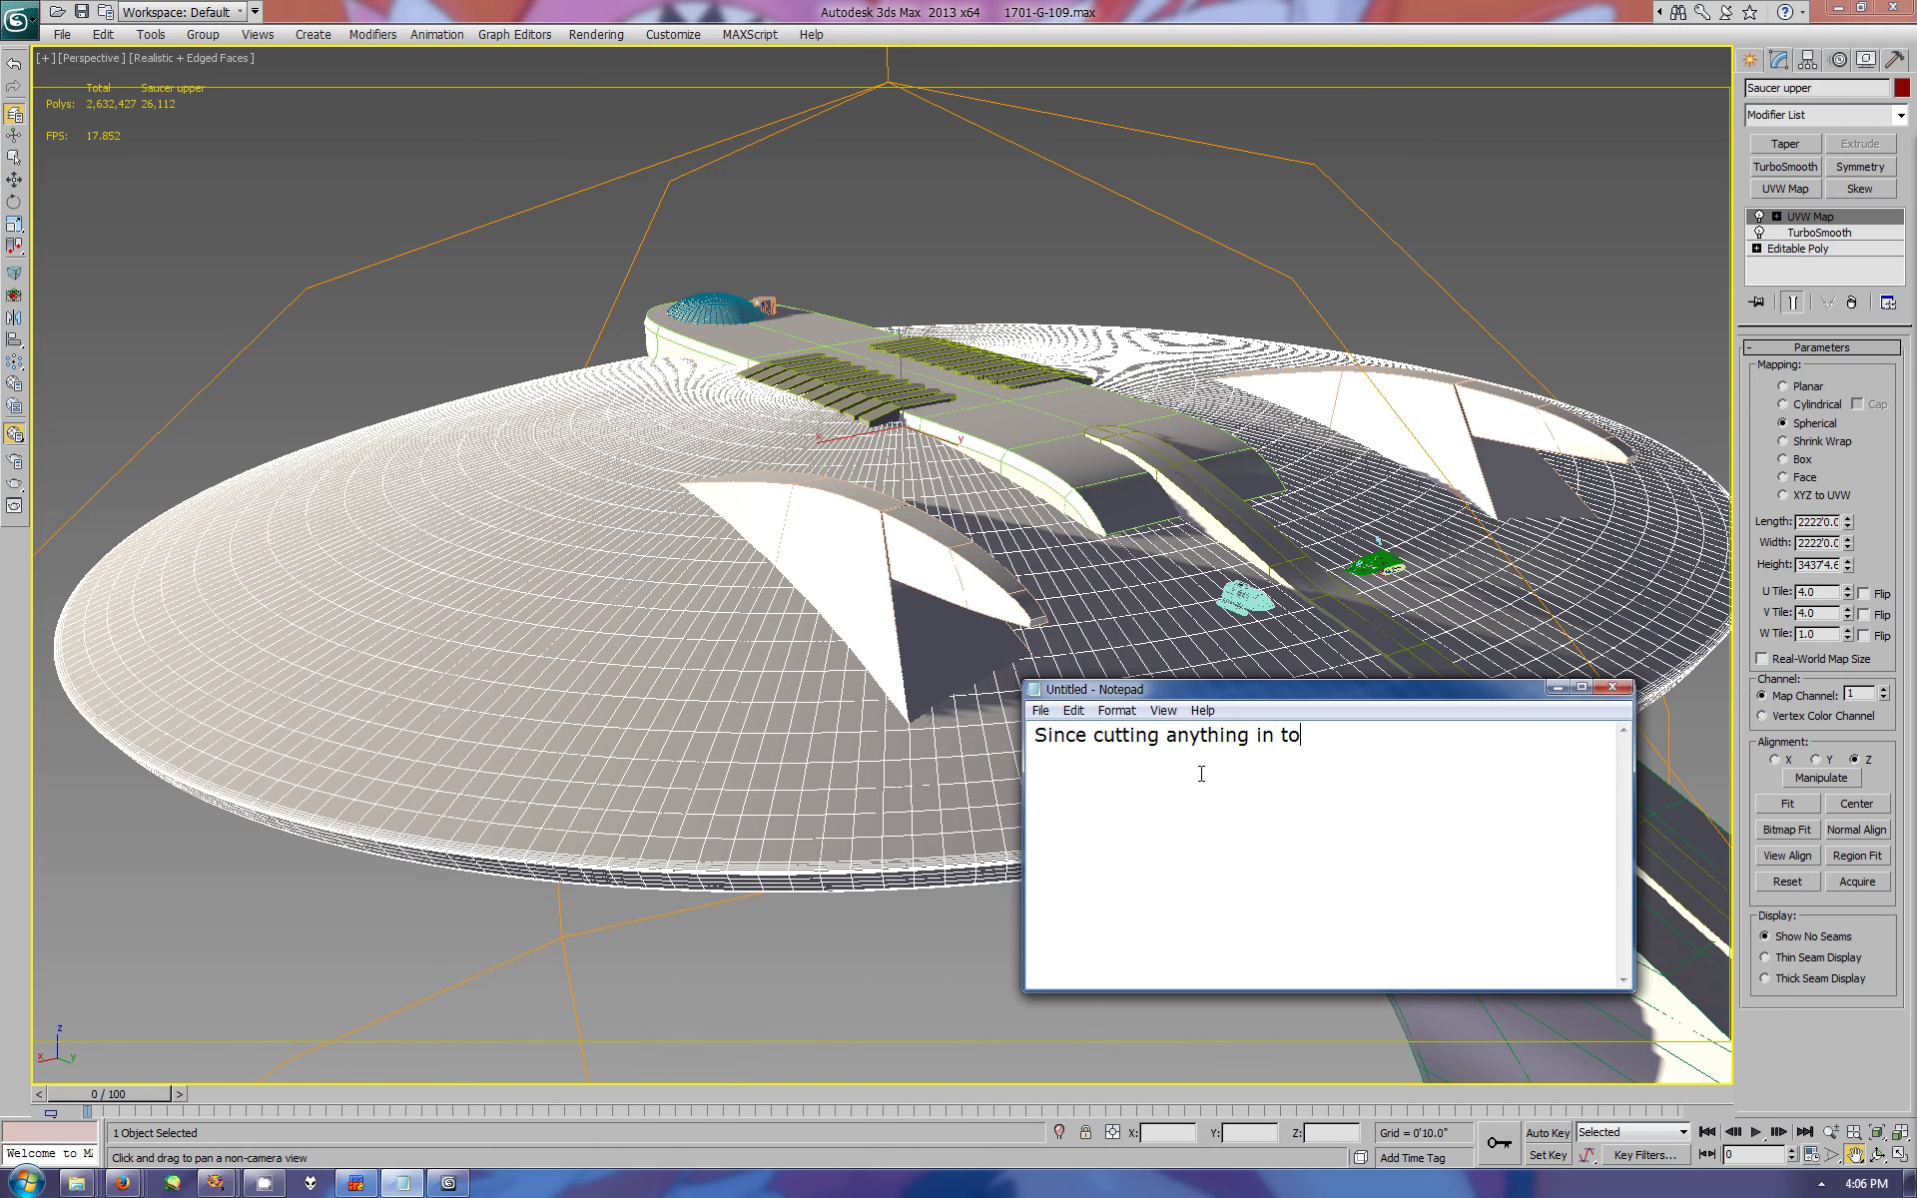
text( a dome like this is a joke with subdi)
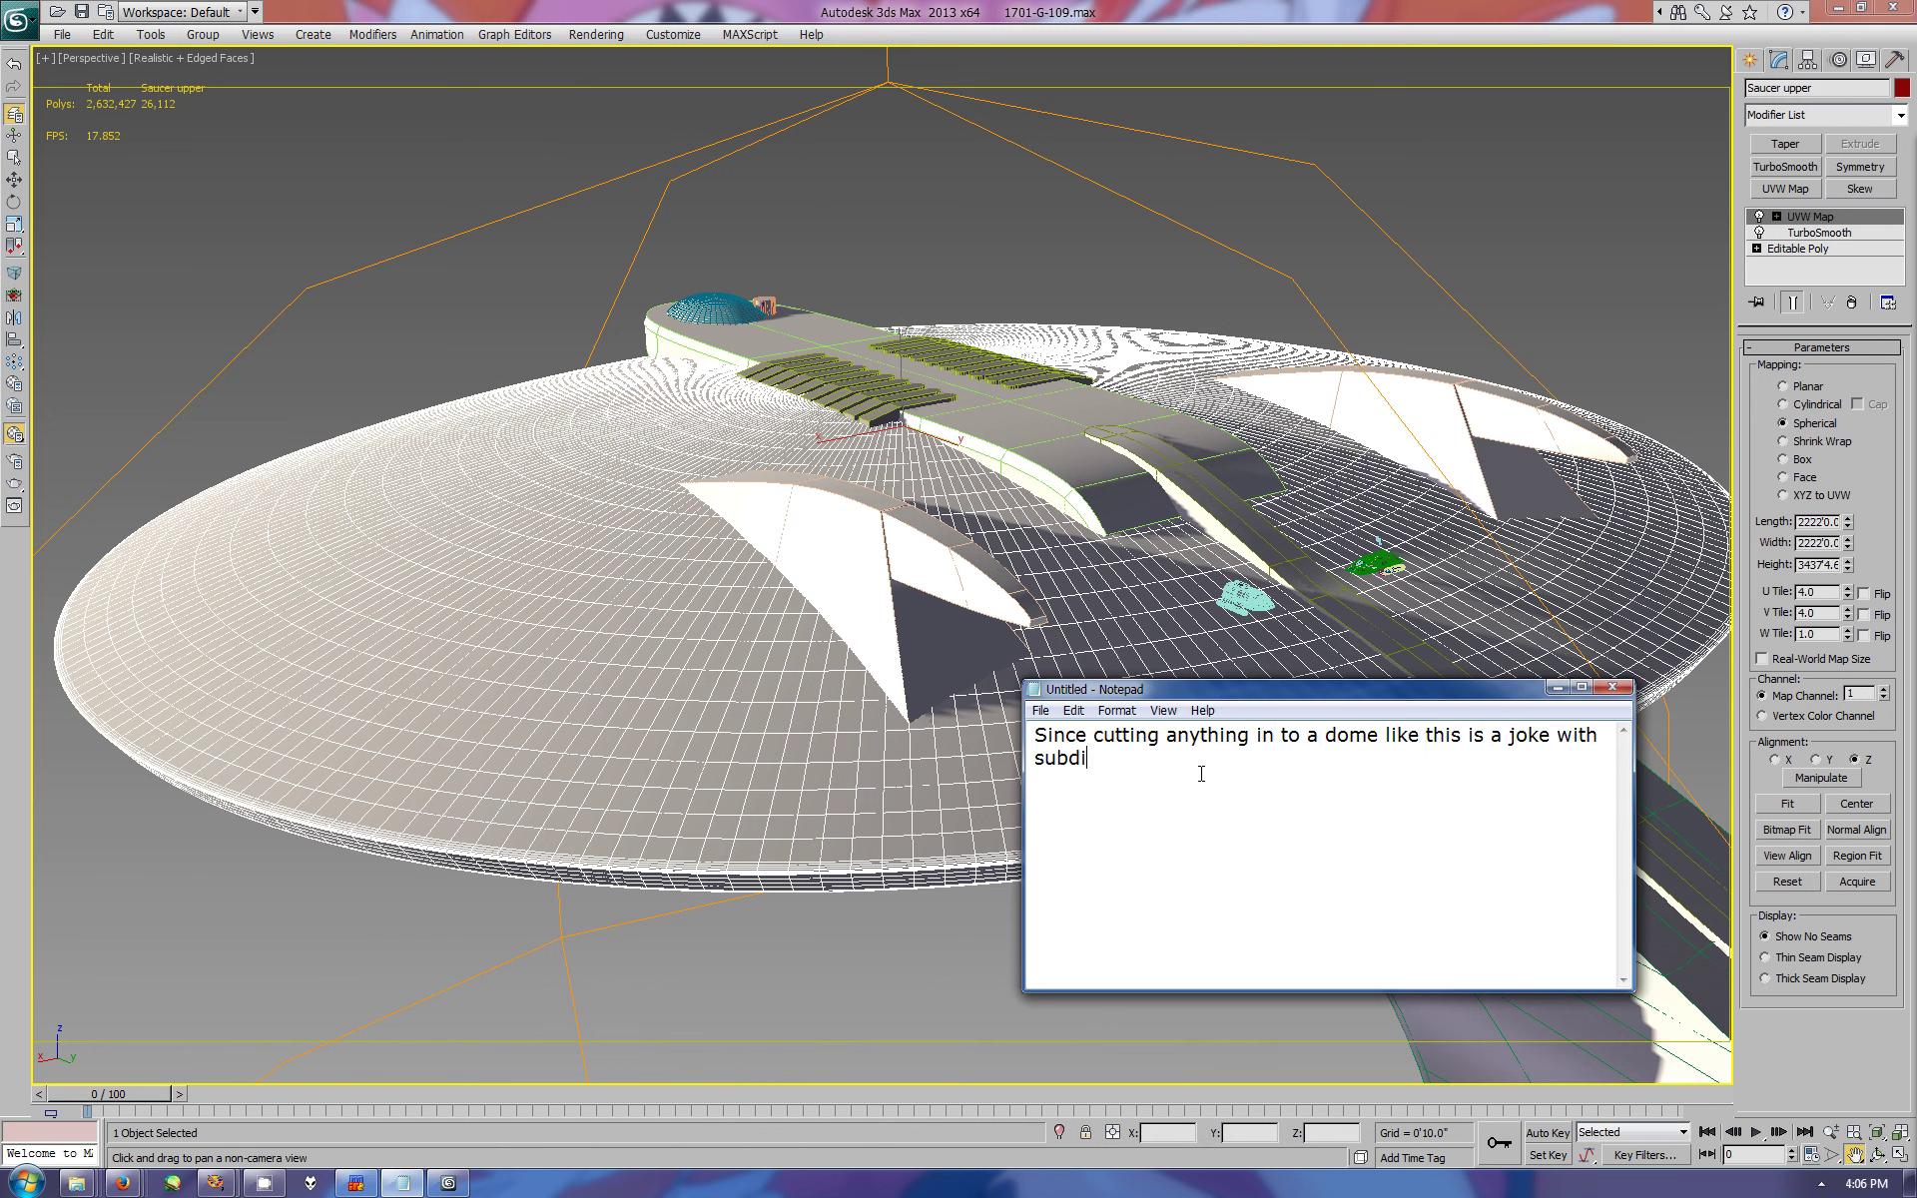
text(v, well it is one of those)
text( YOU SHOULD DO things as it will alw)
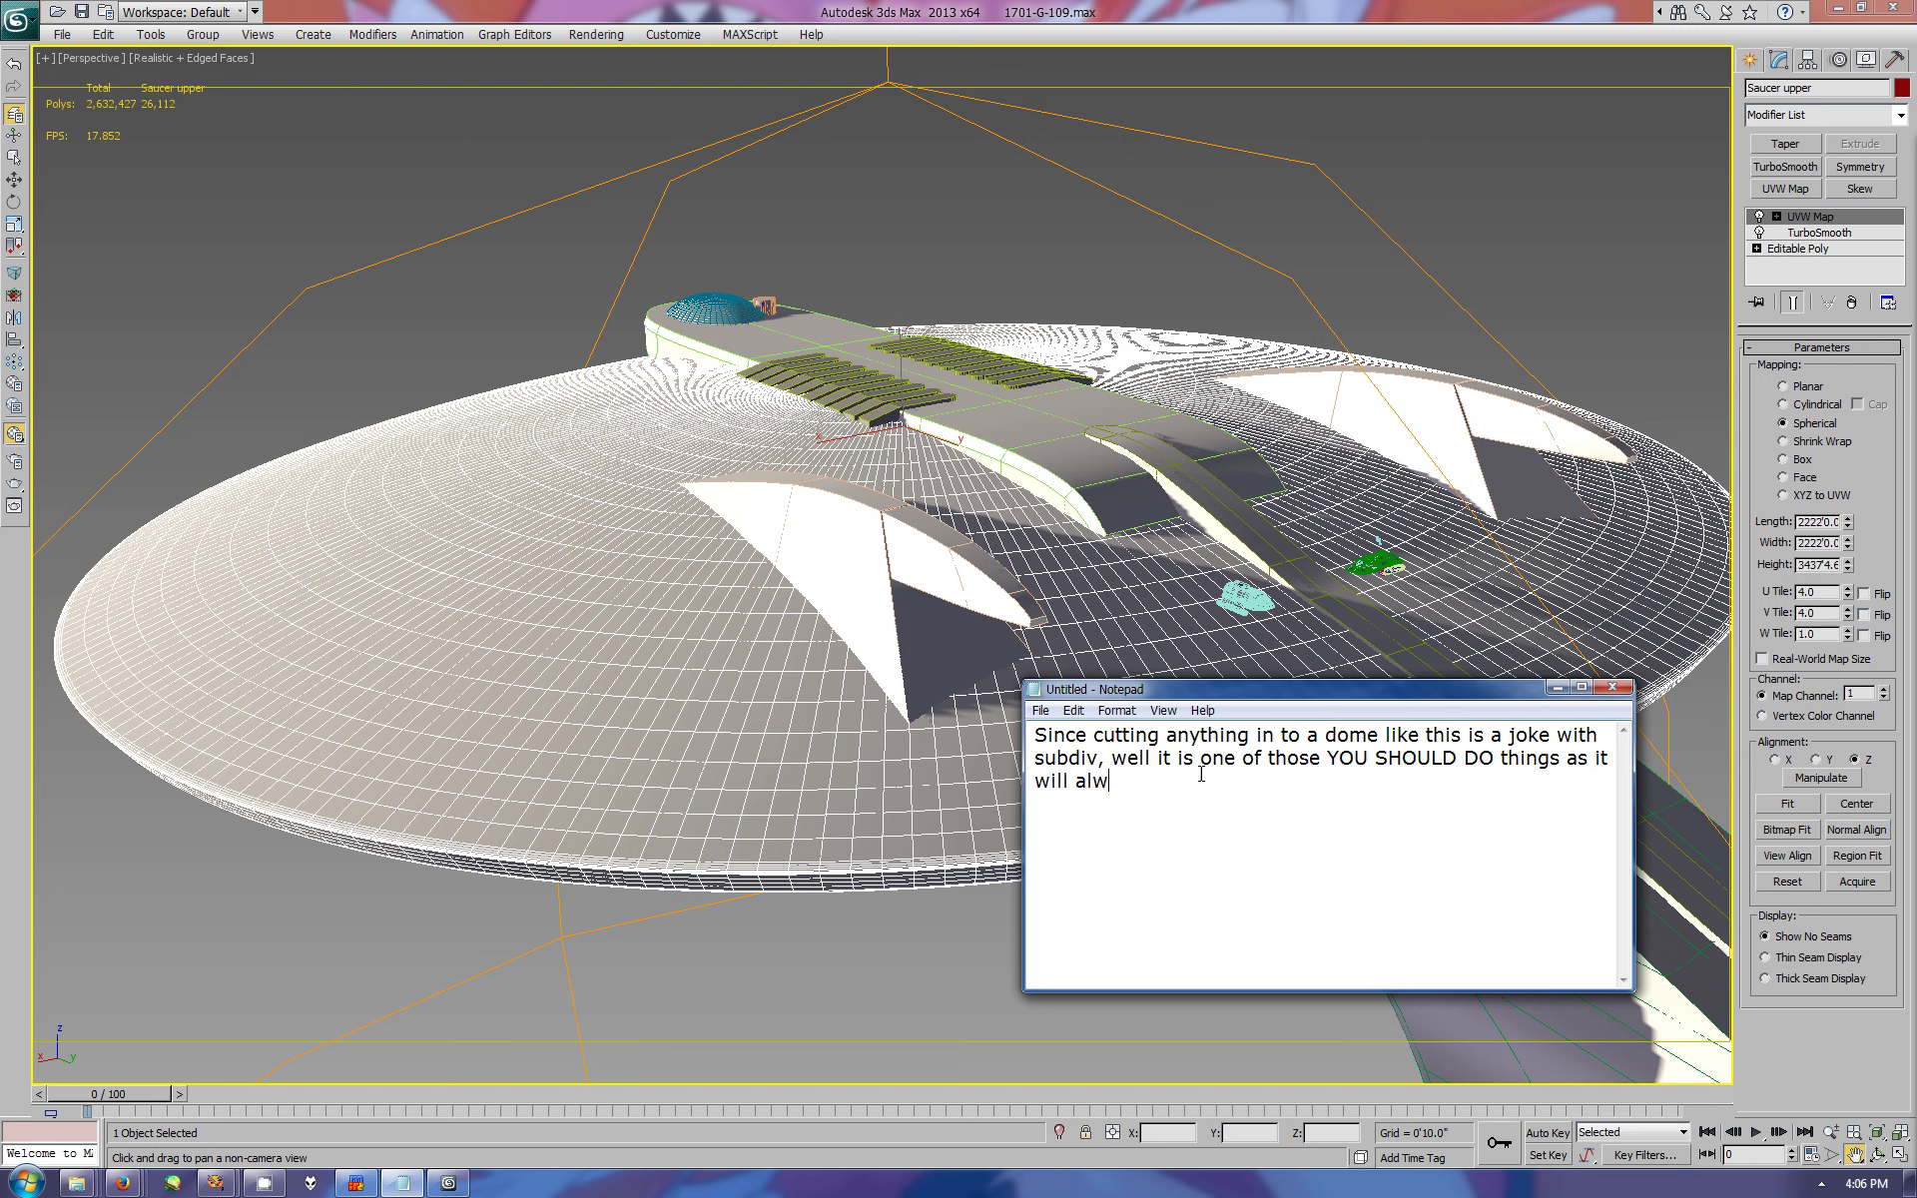
text(ays distort it I am going to )
text(collapse and clean up this)
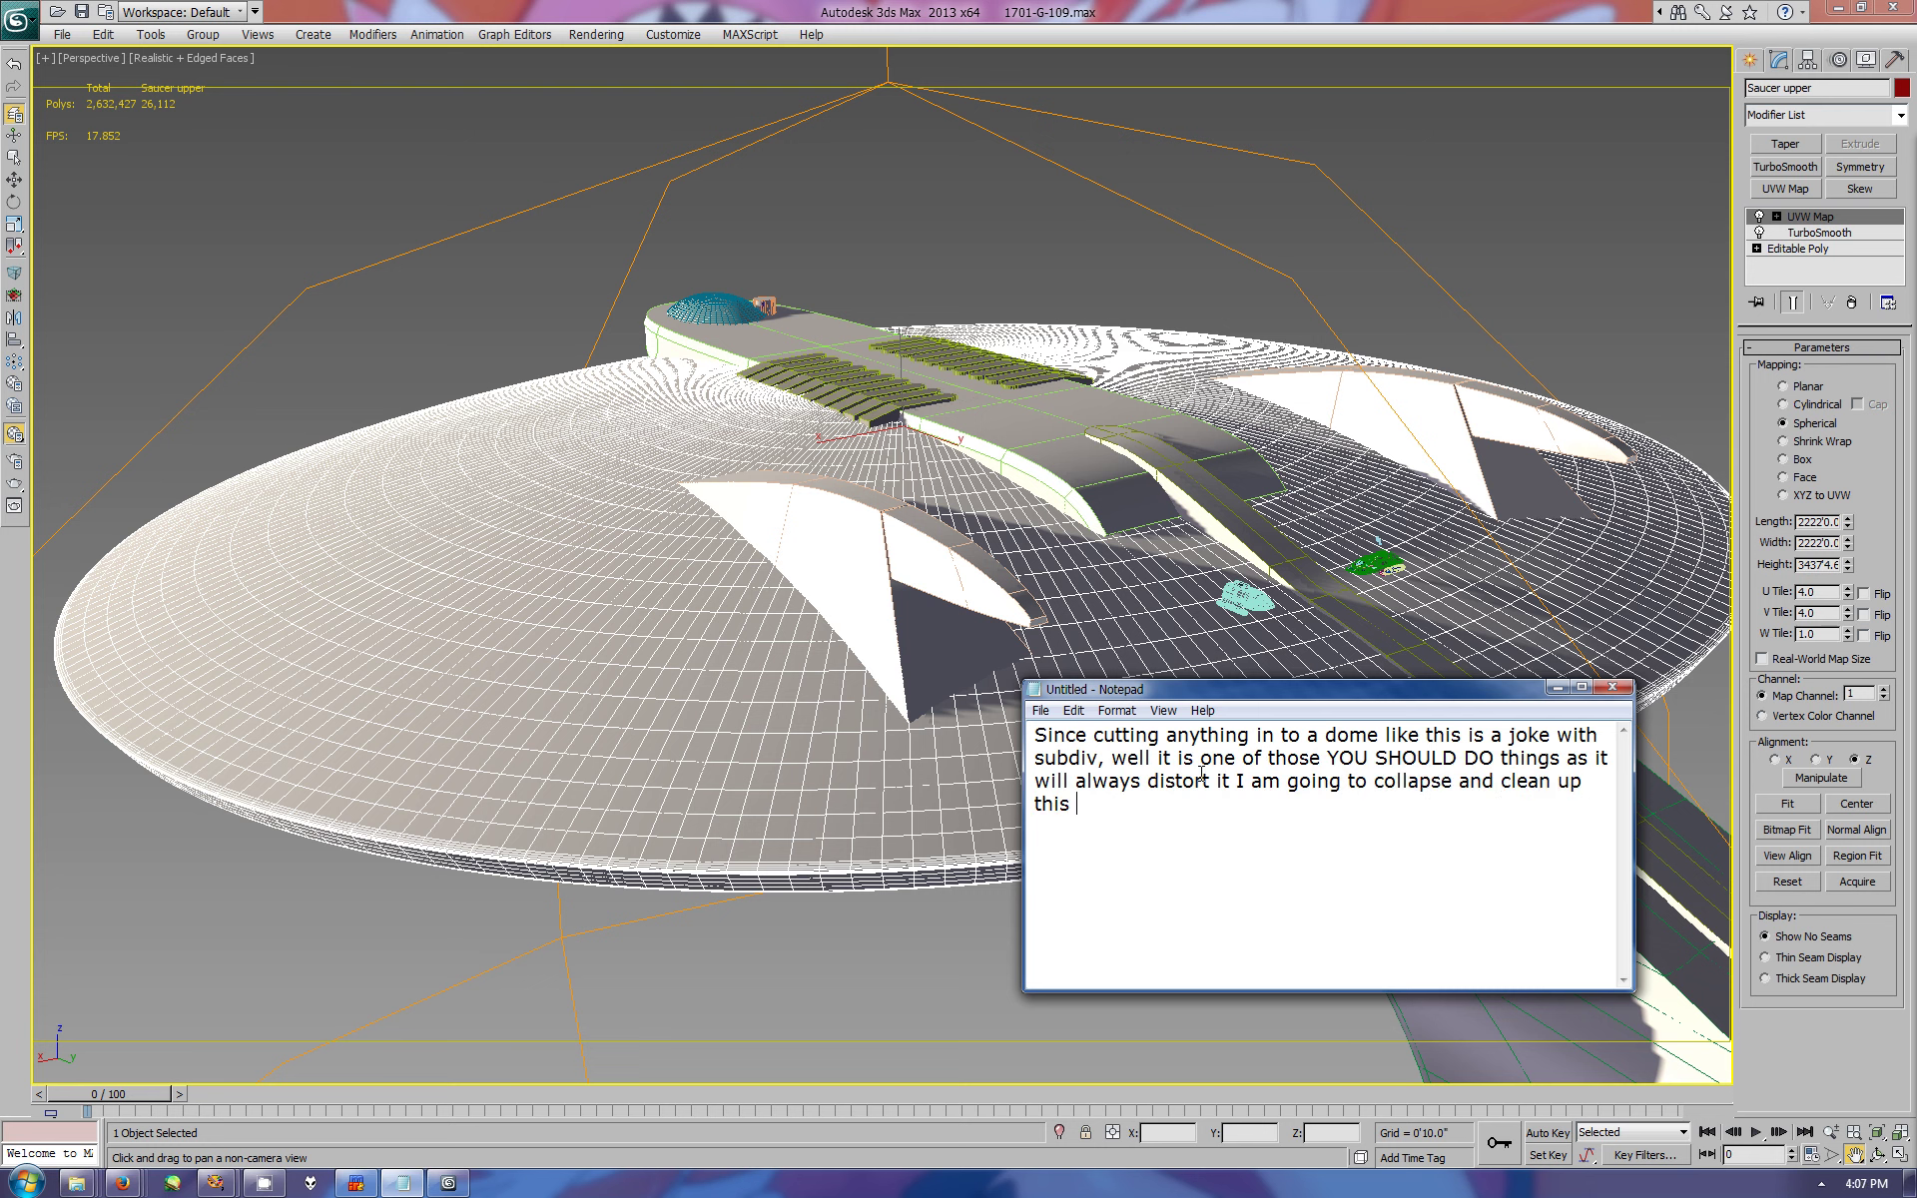
text( part. I will be looking )
text(for ways to step down th)
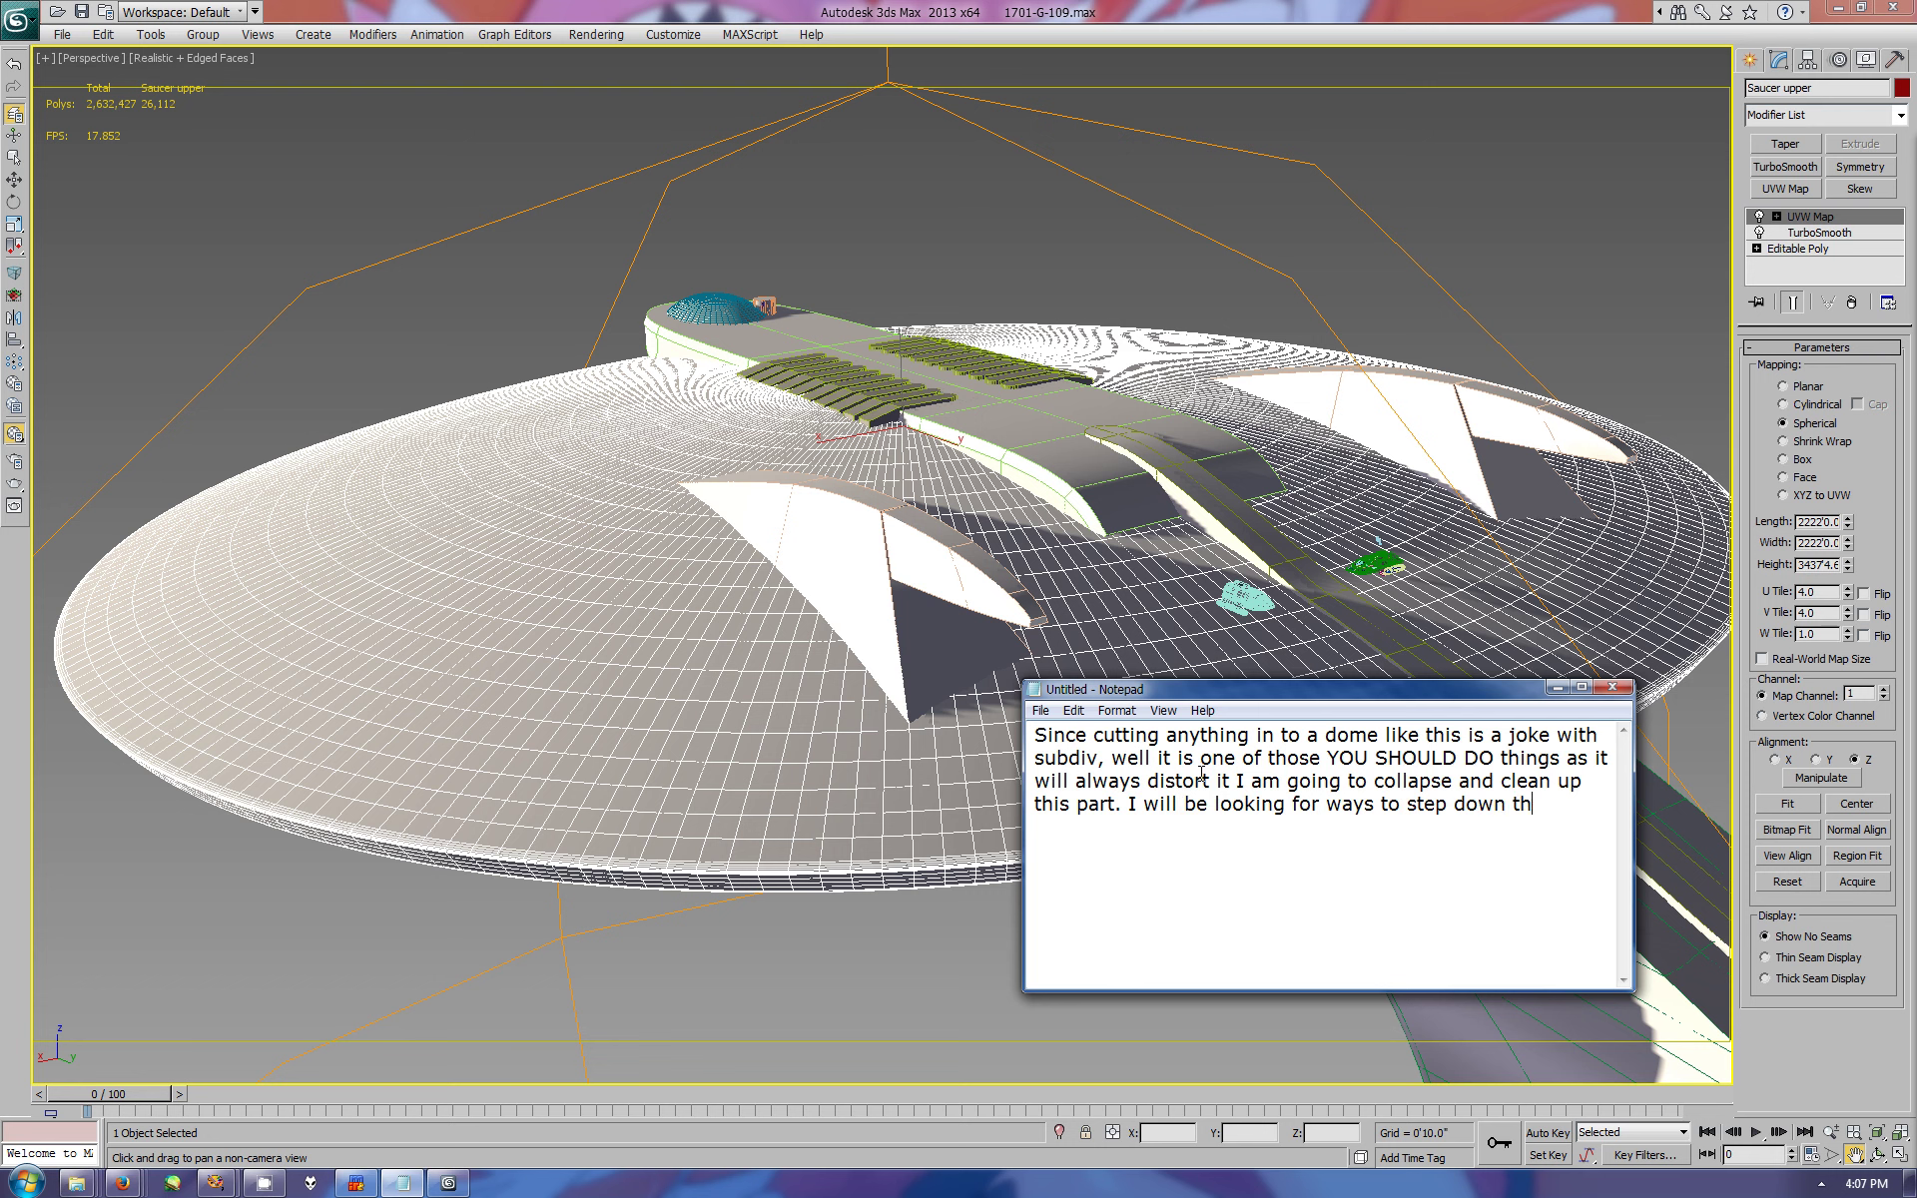
text(e poly count)
text( as I go but because)
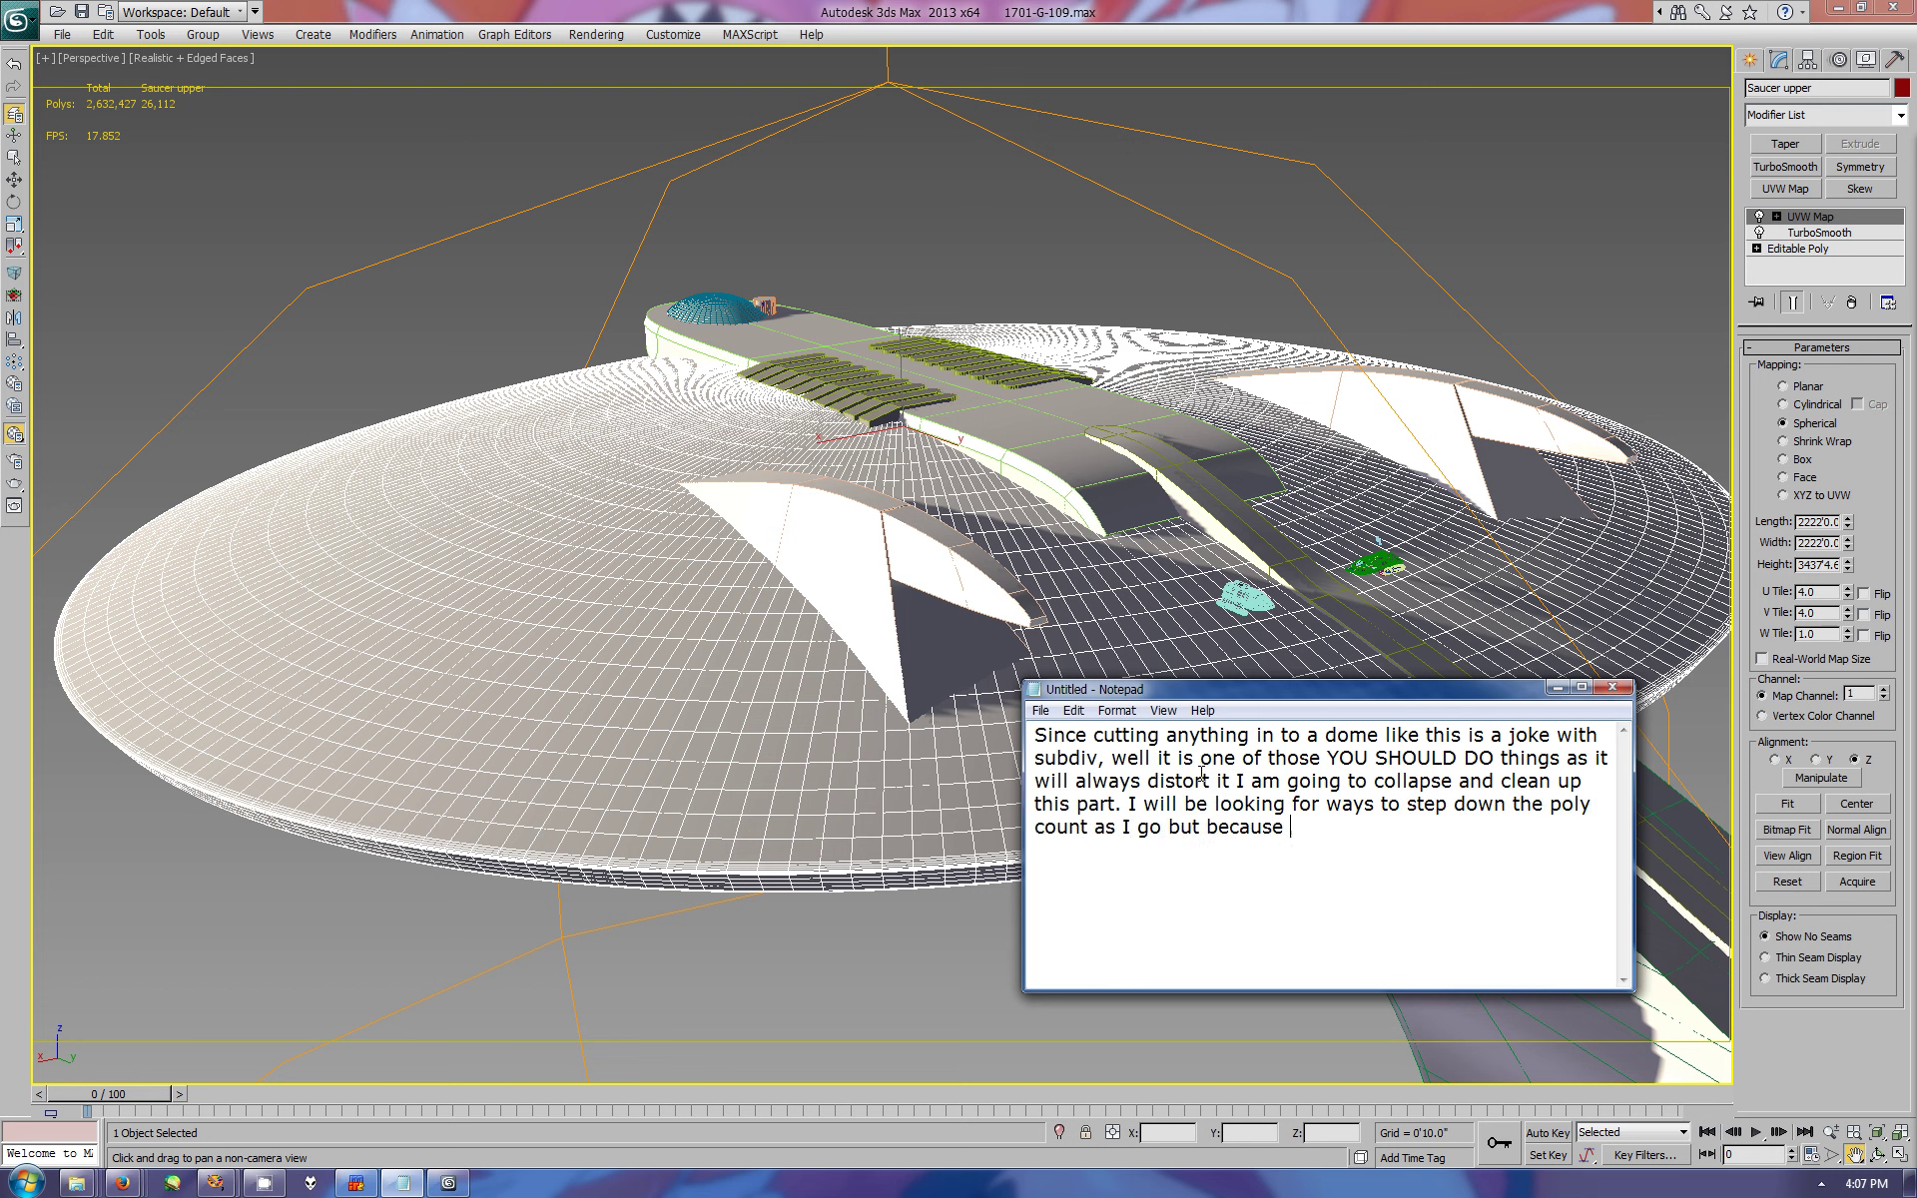
text( of the curves I might not be able)
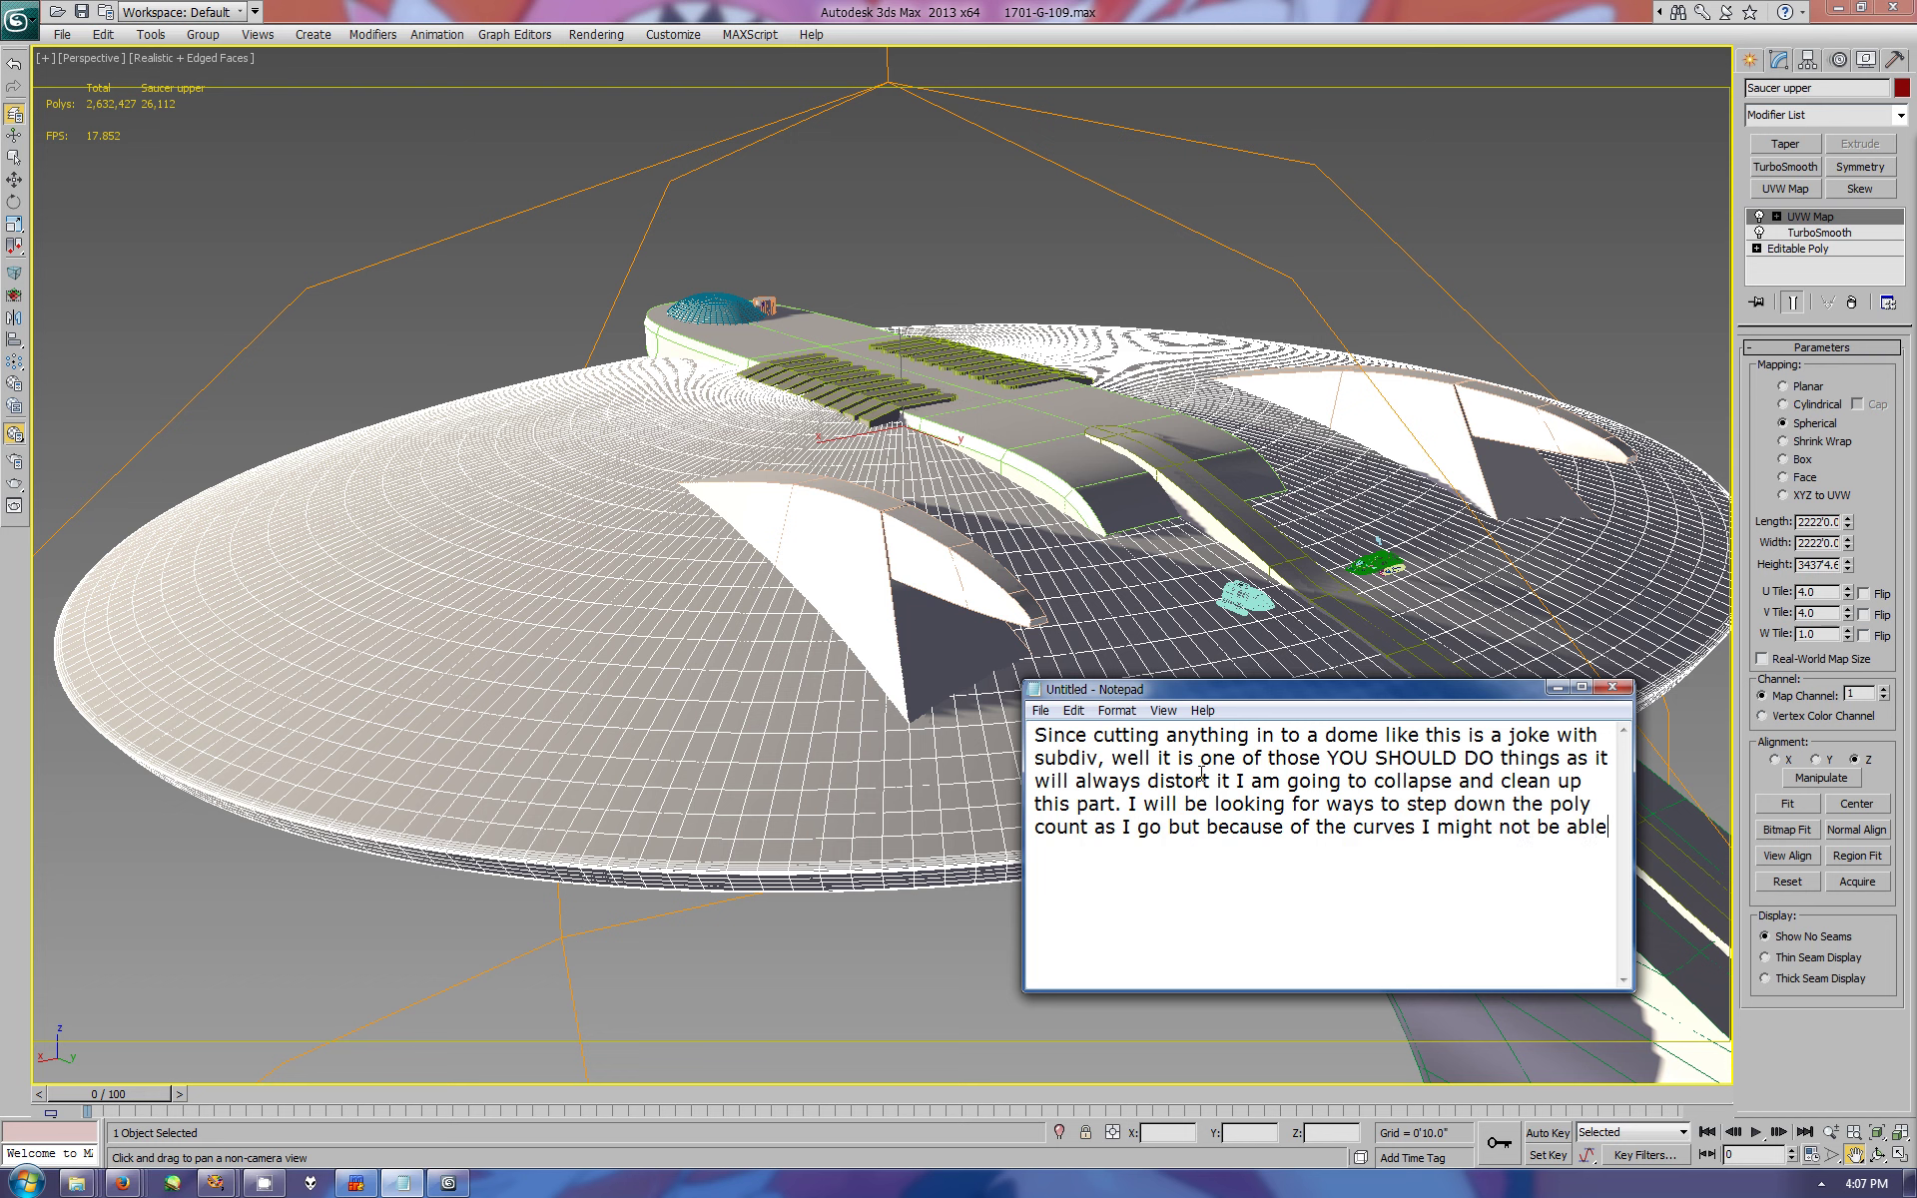
text( to find a flat zone that will  work.)
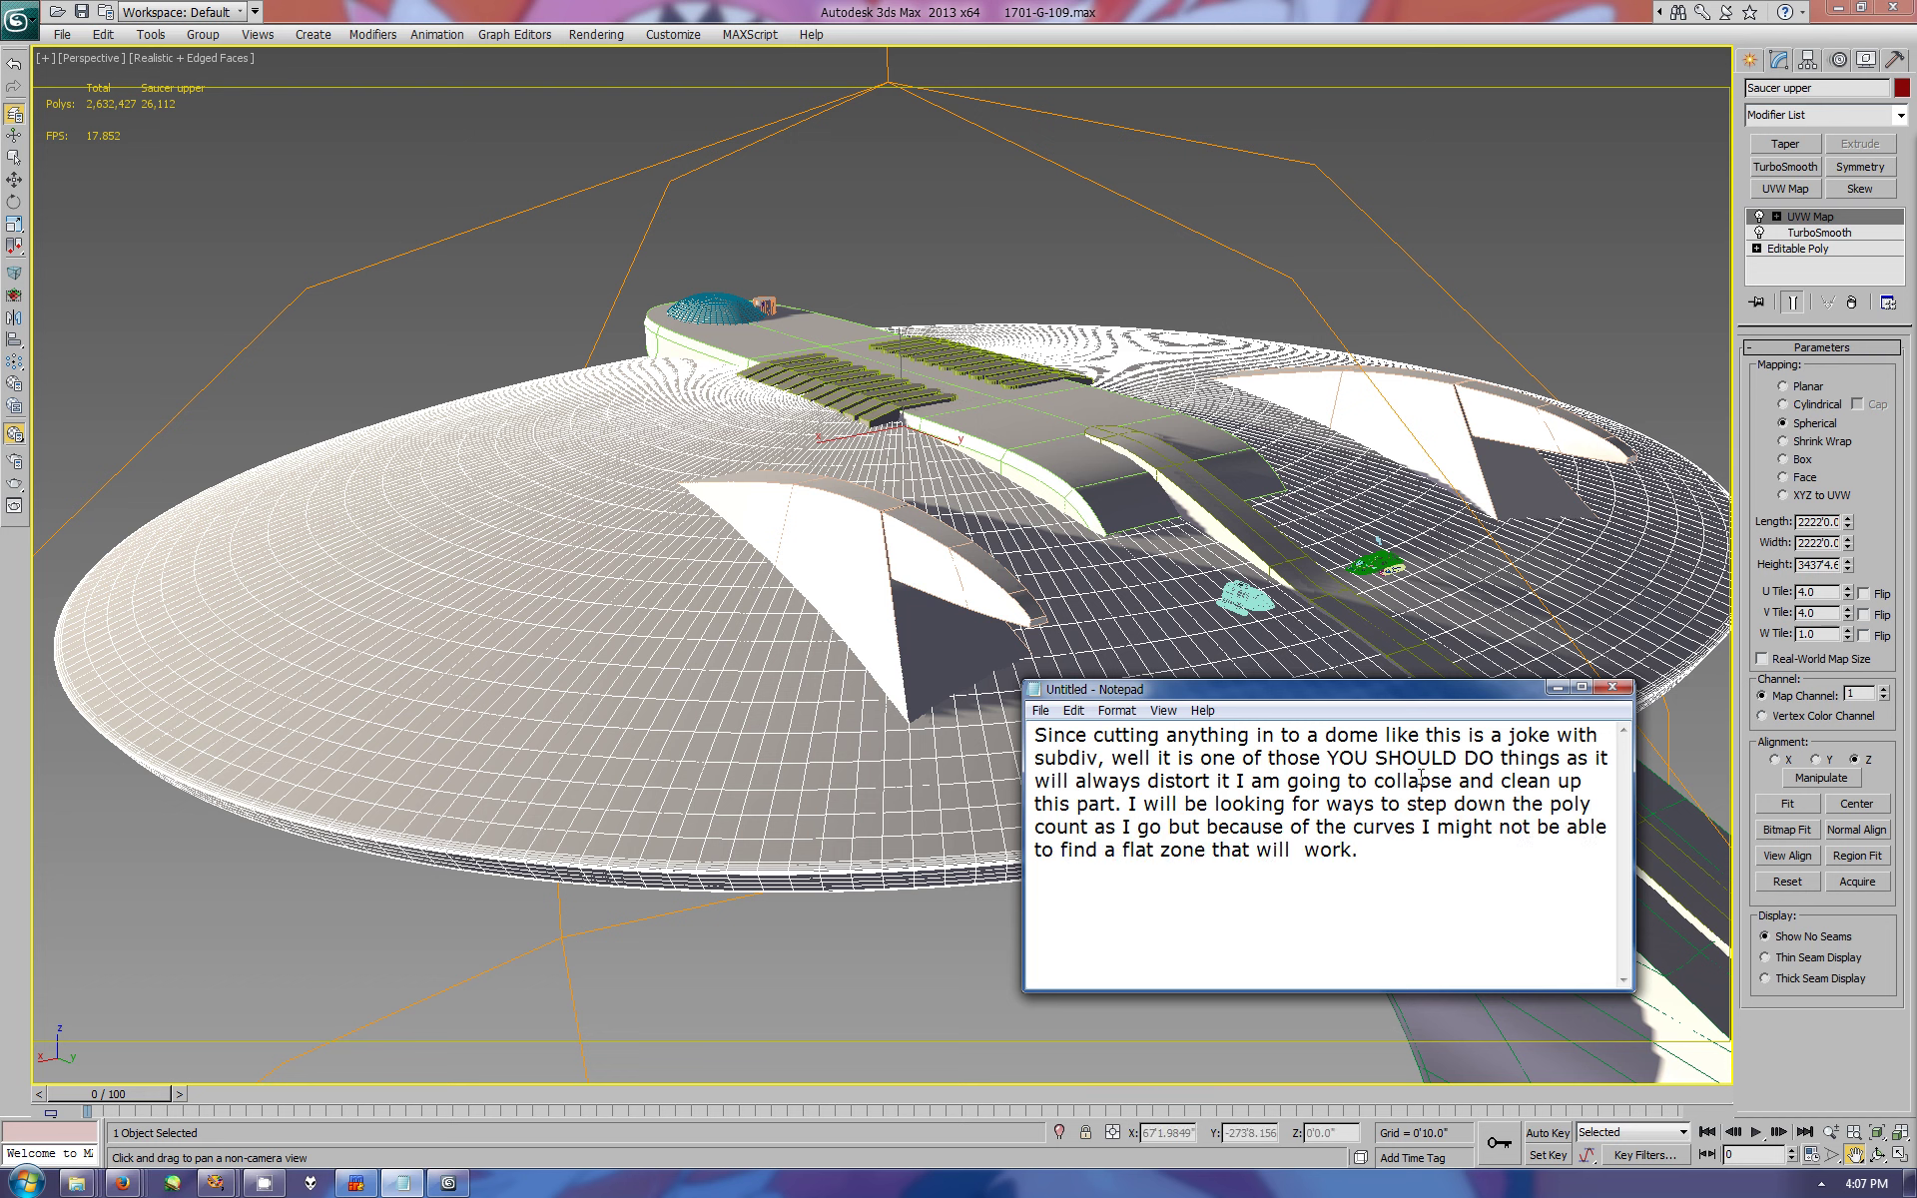
click(1556, 687)
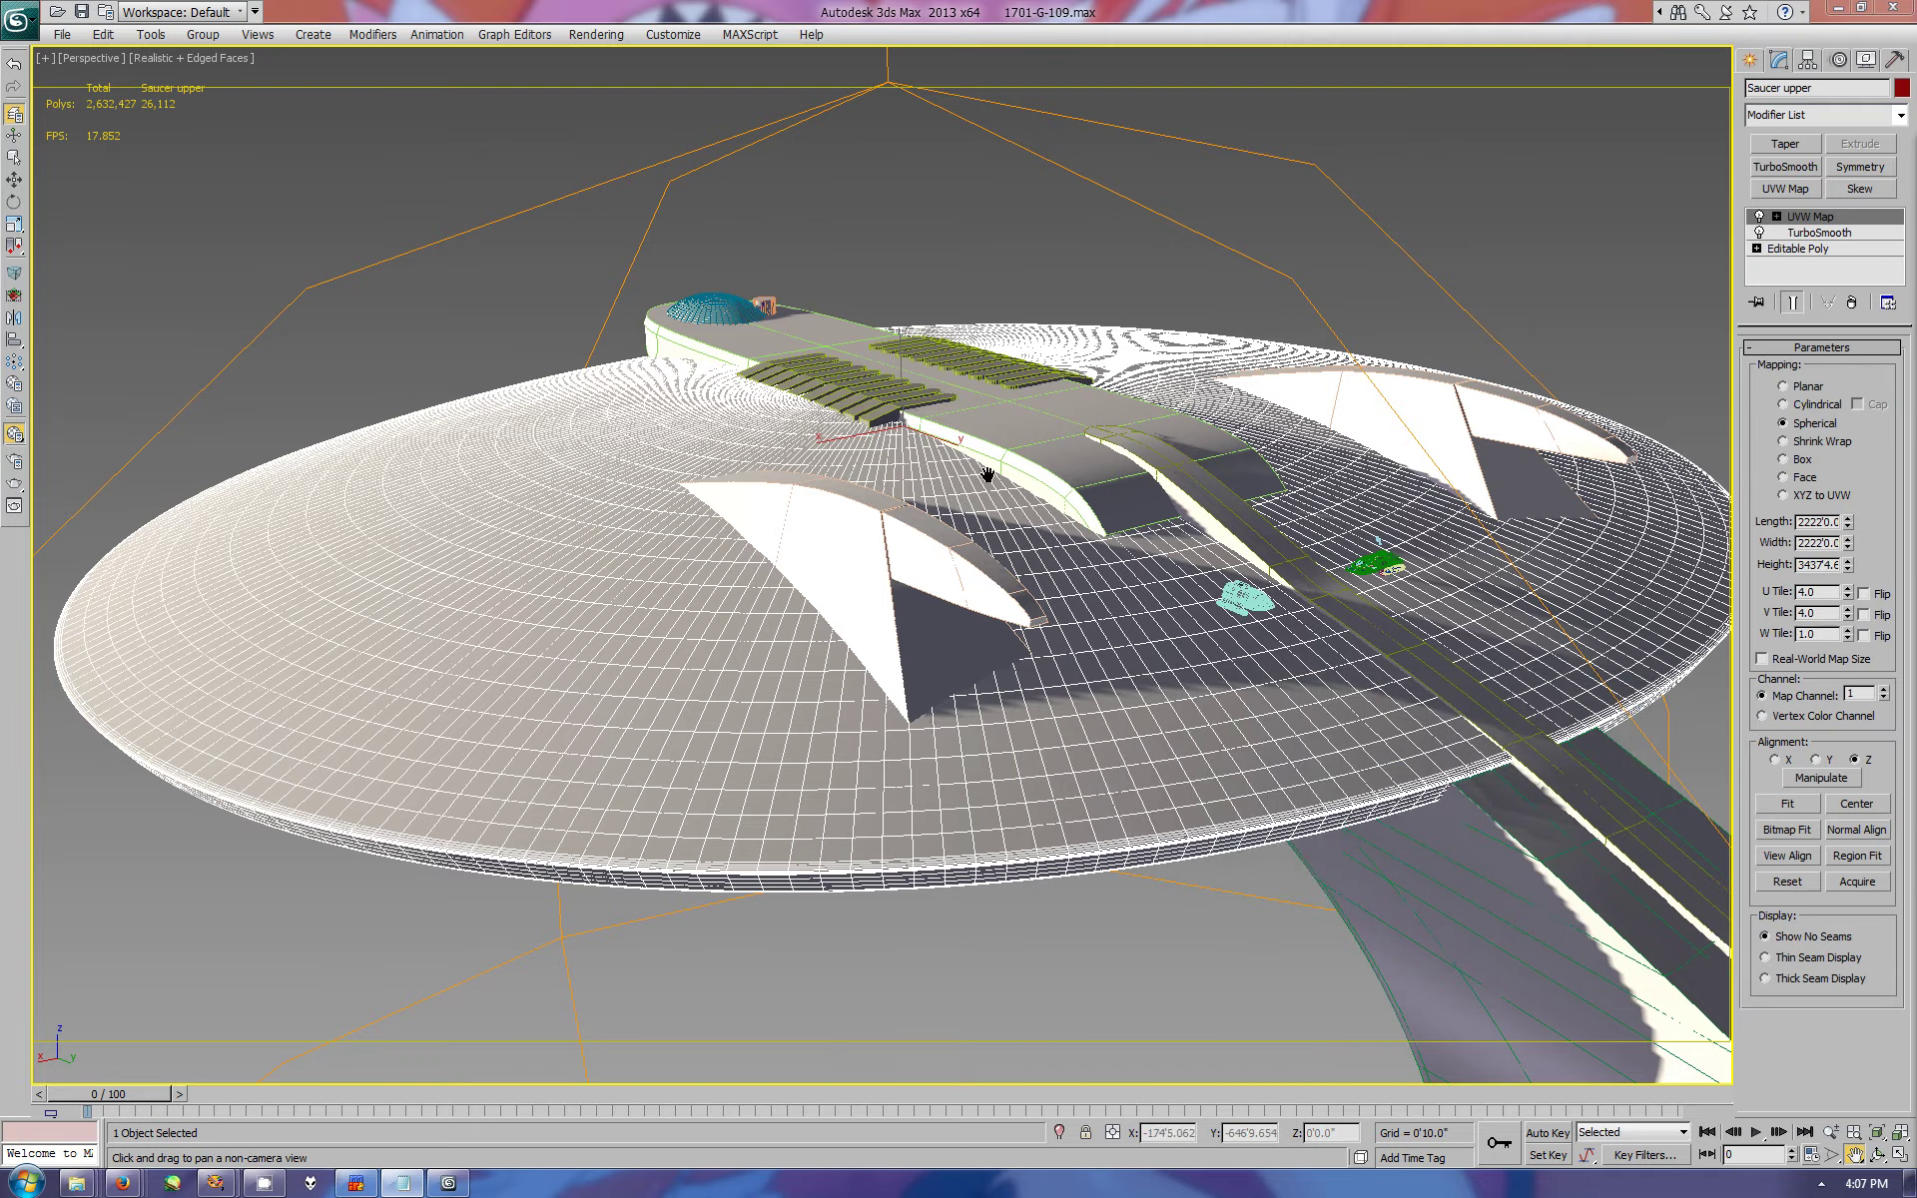
- At Edge level, select the horizontal edges on the rim panel and remove them
drag(1171, 496, 1191, 517)
key(2)
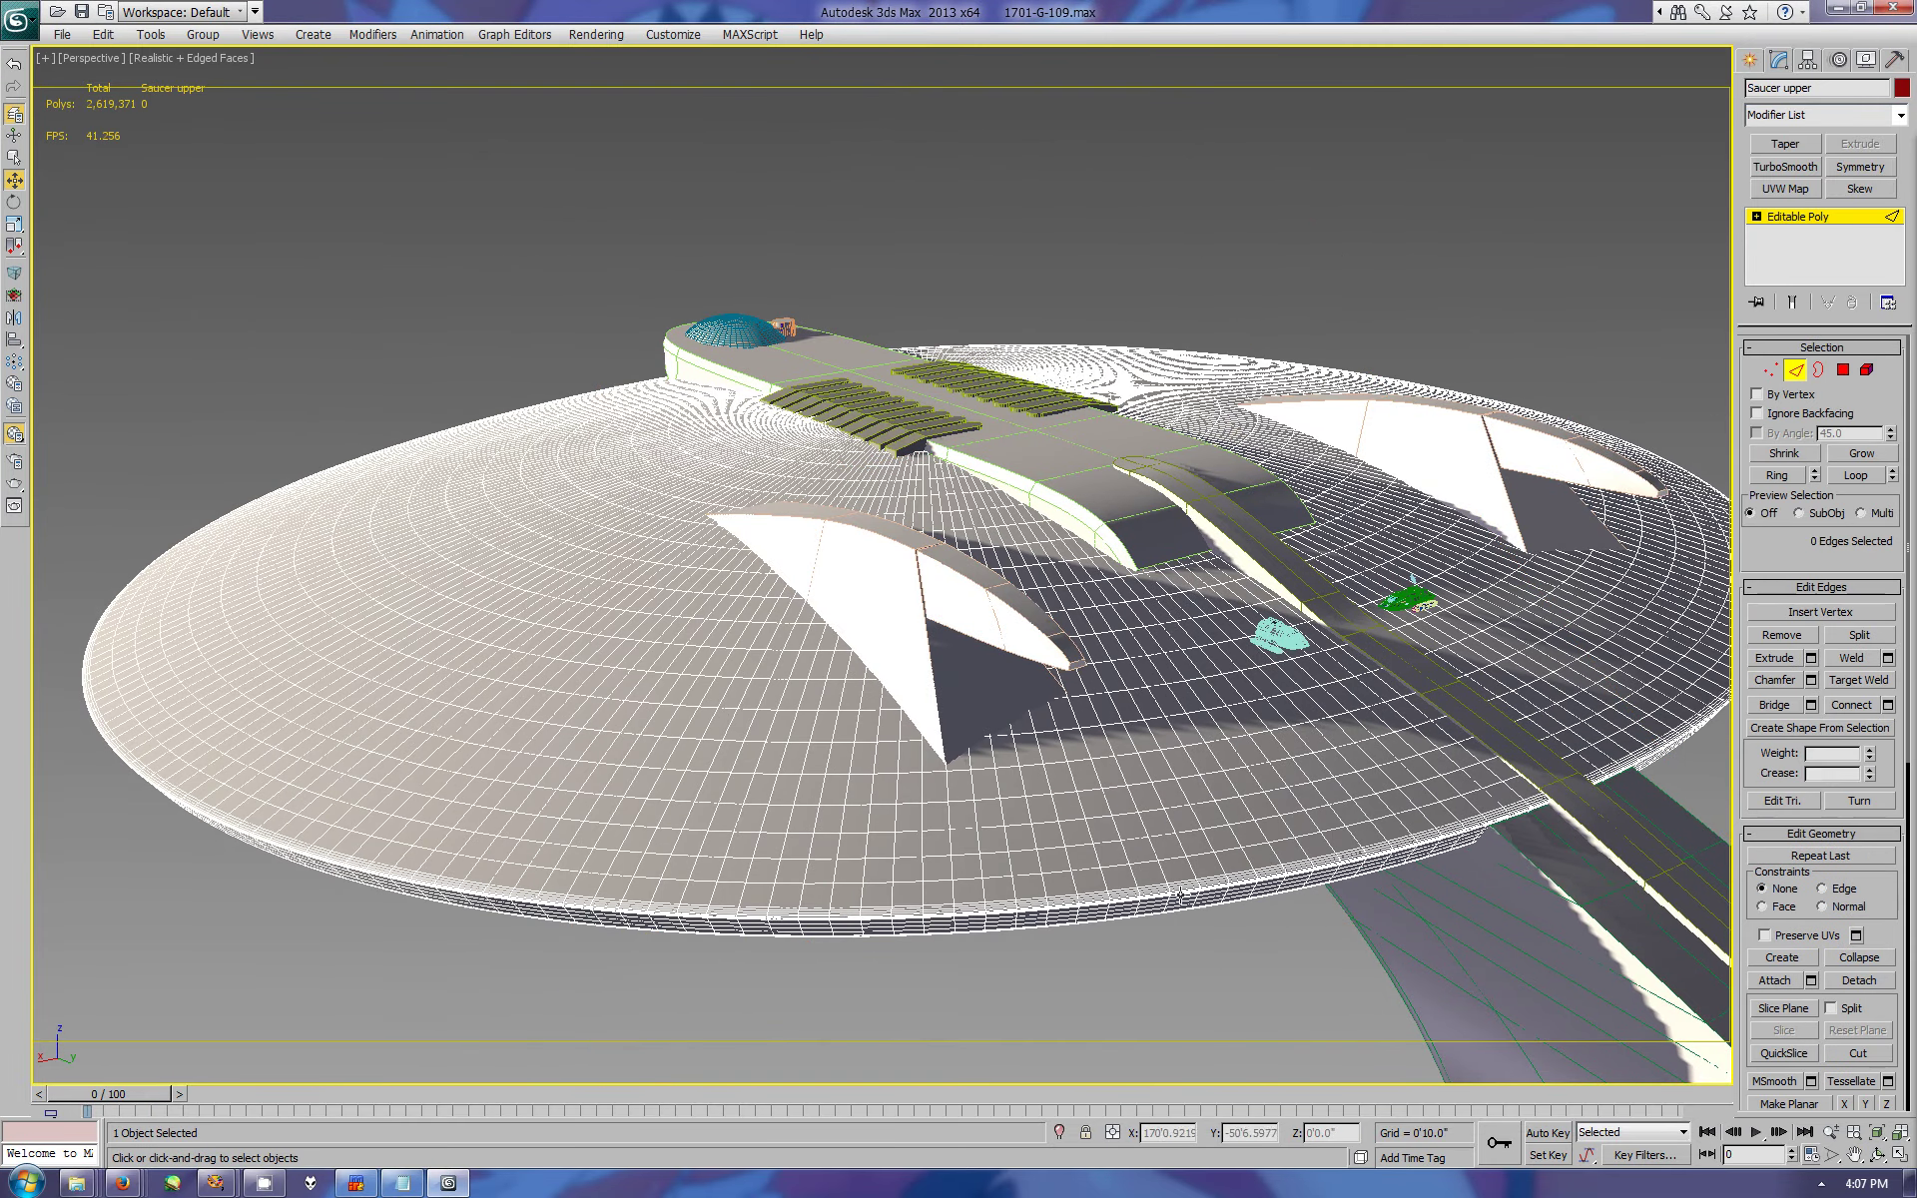
click(1186, 878)
key(z)
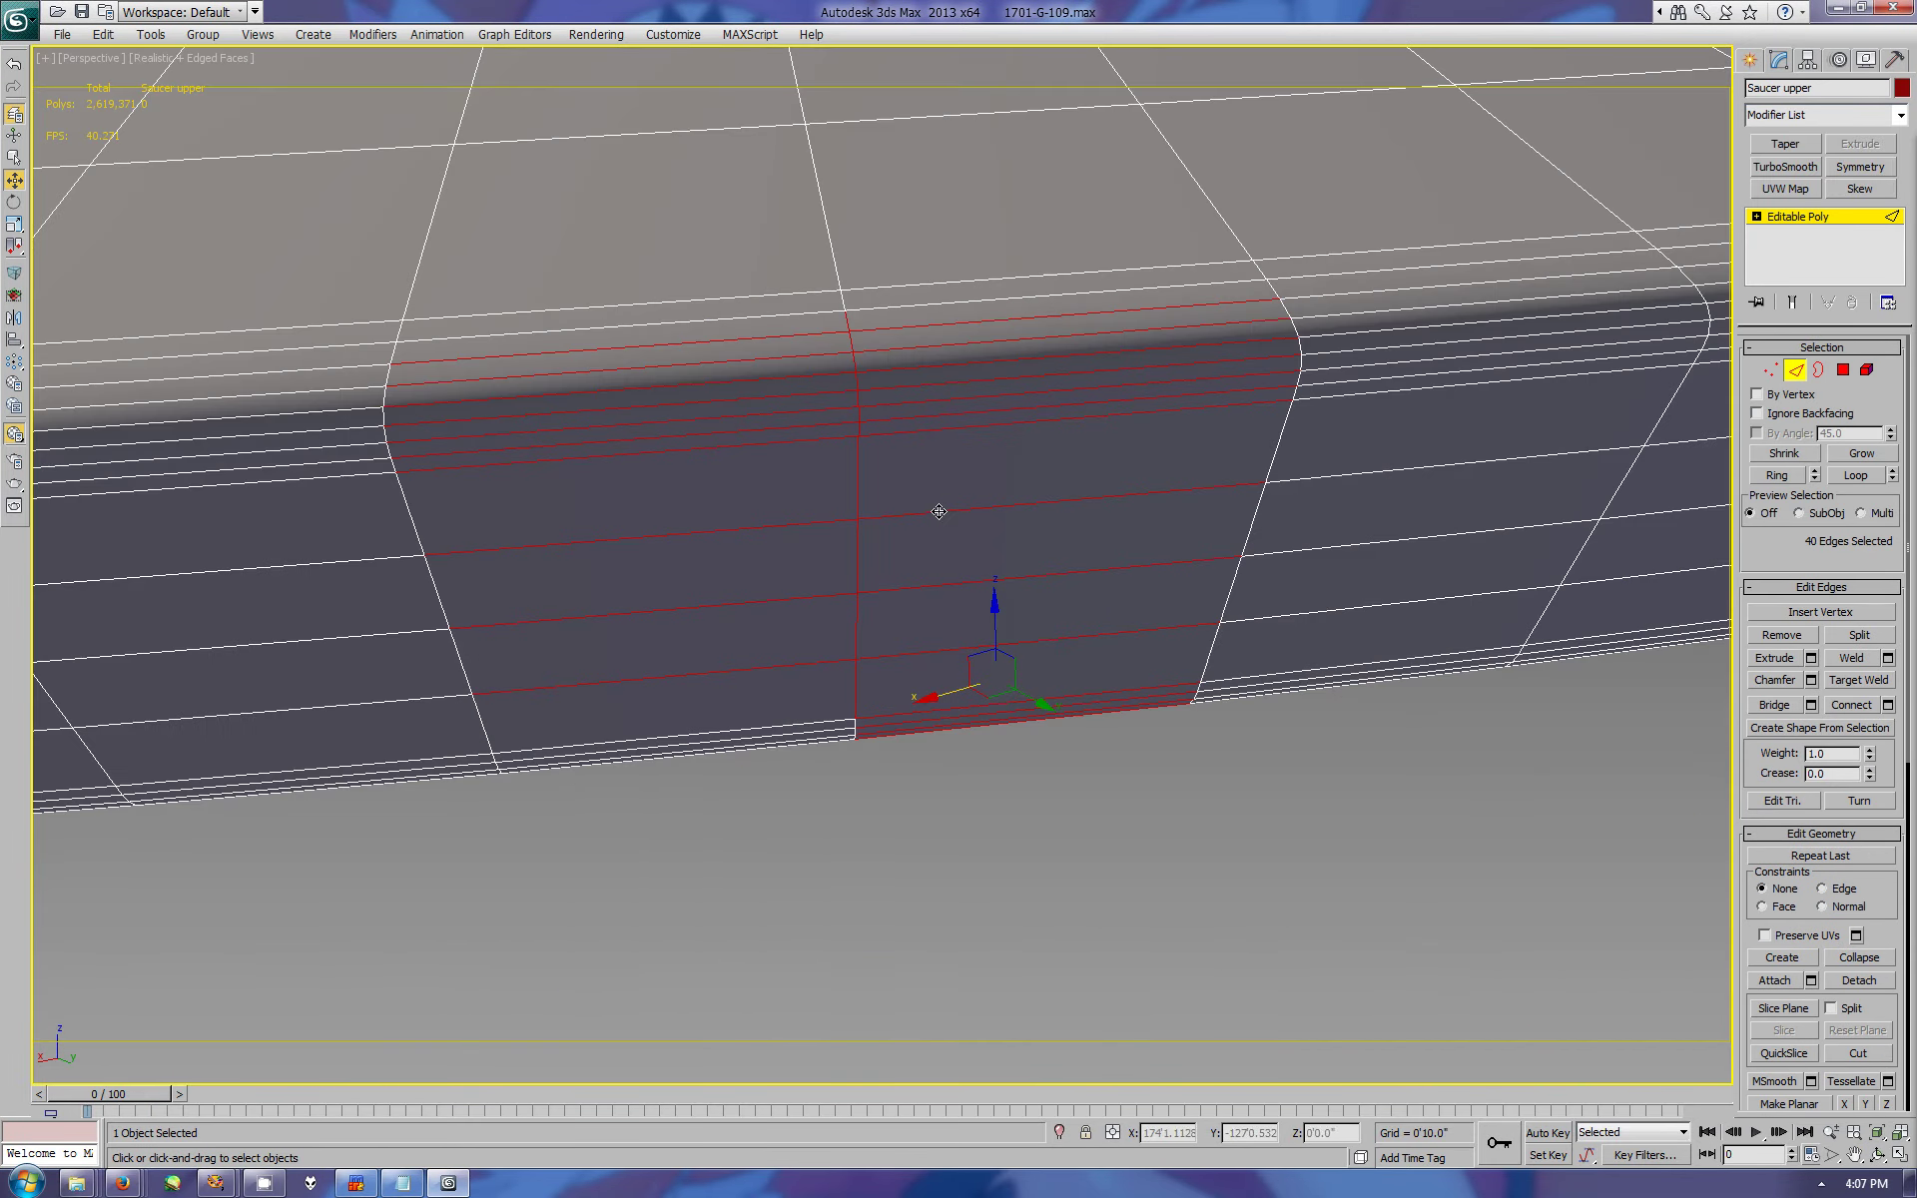
drag(941, 513, 976, 585)
key(ctrl+BackSpace)
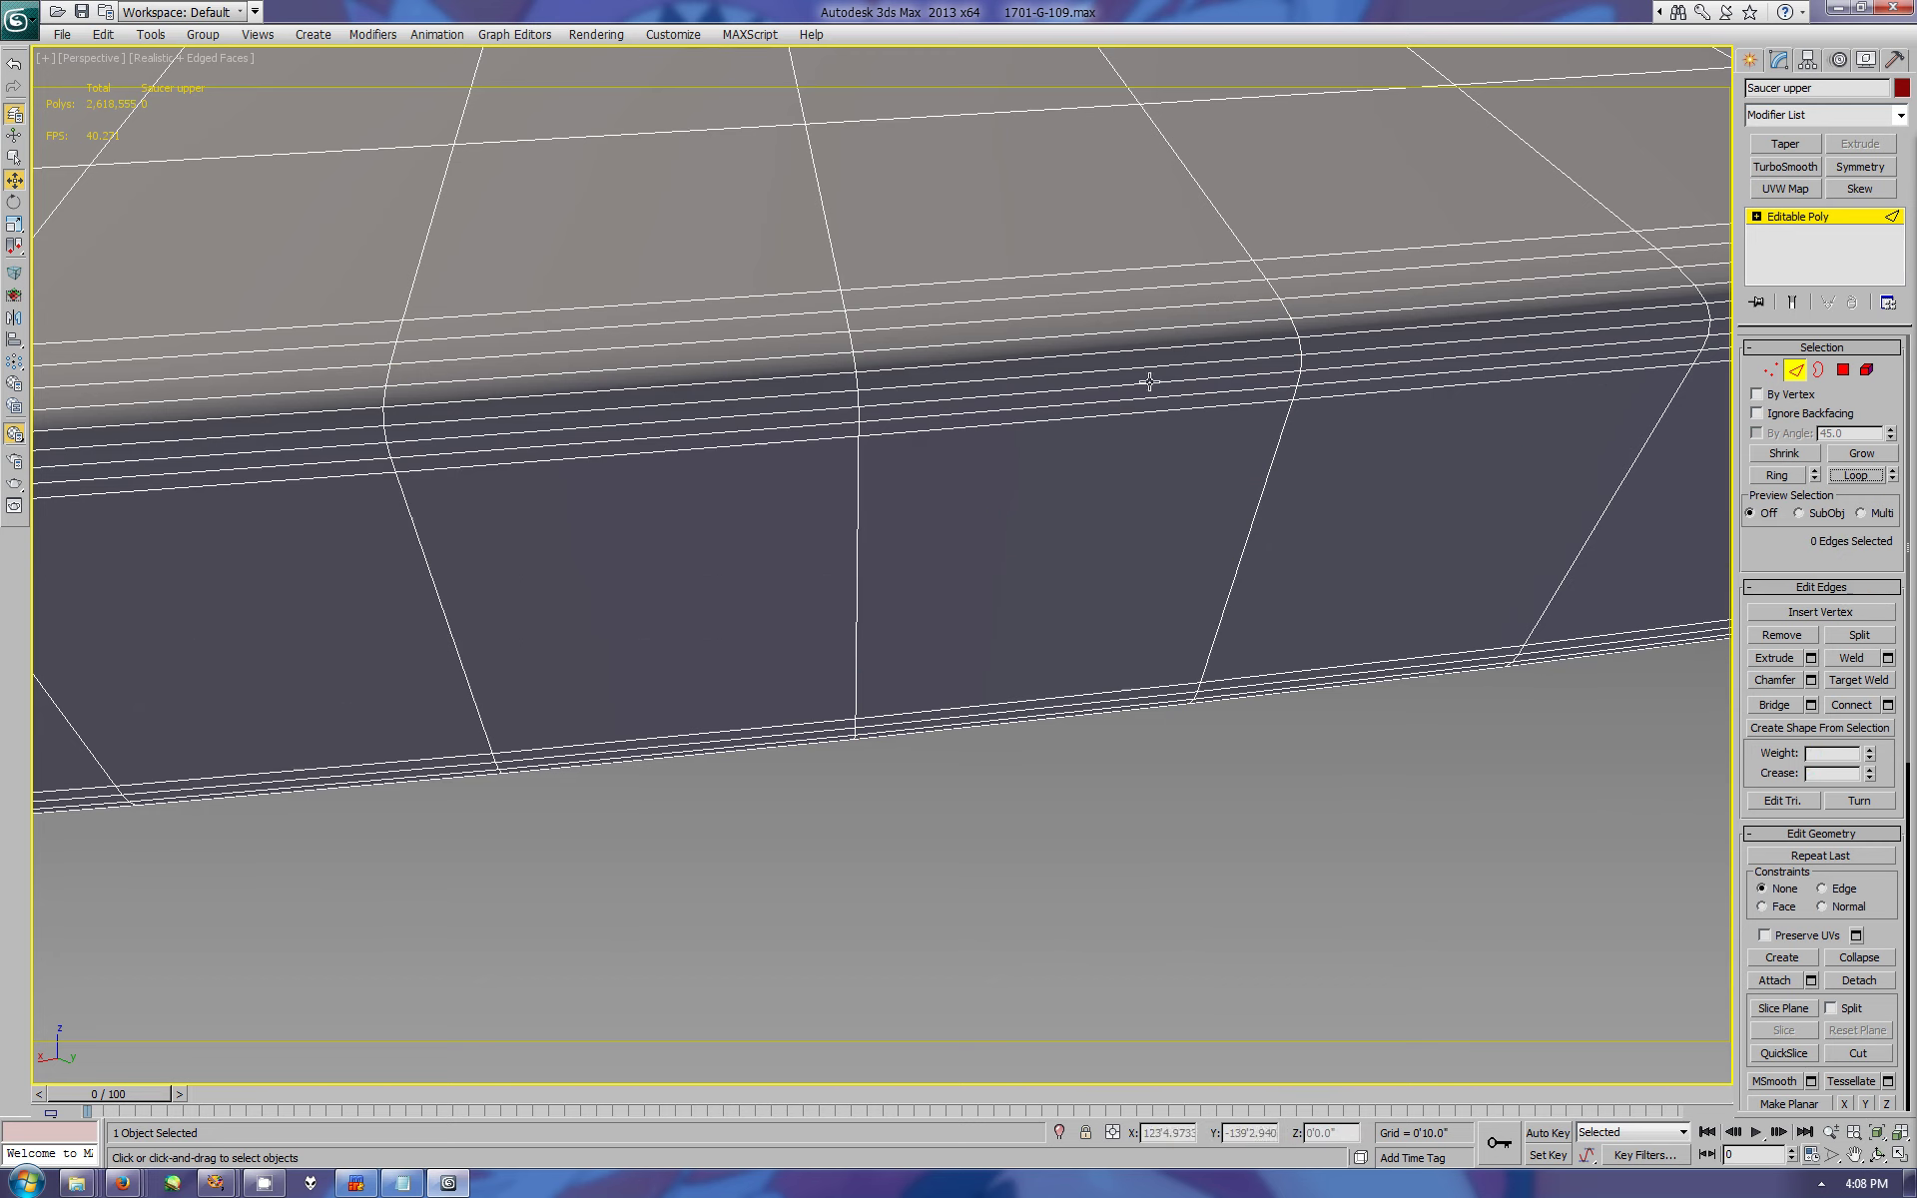
- Loop-select the redundant edge loops around the saucer rim and remove them cleanly
click(1156, 397)
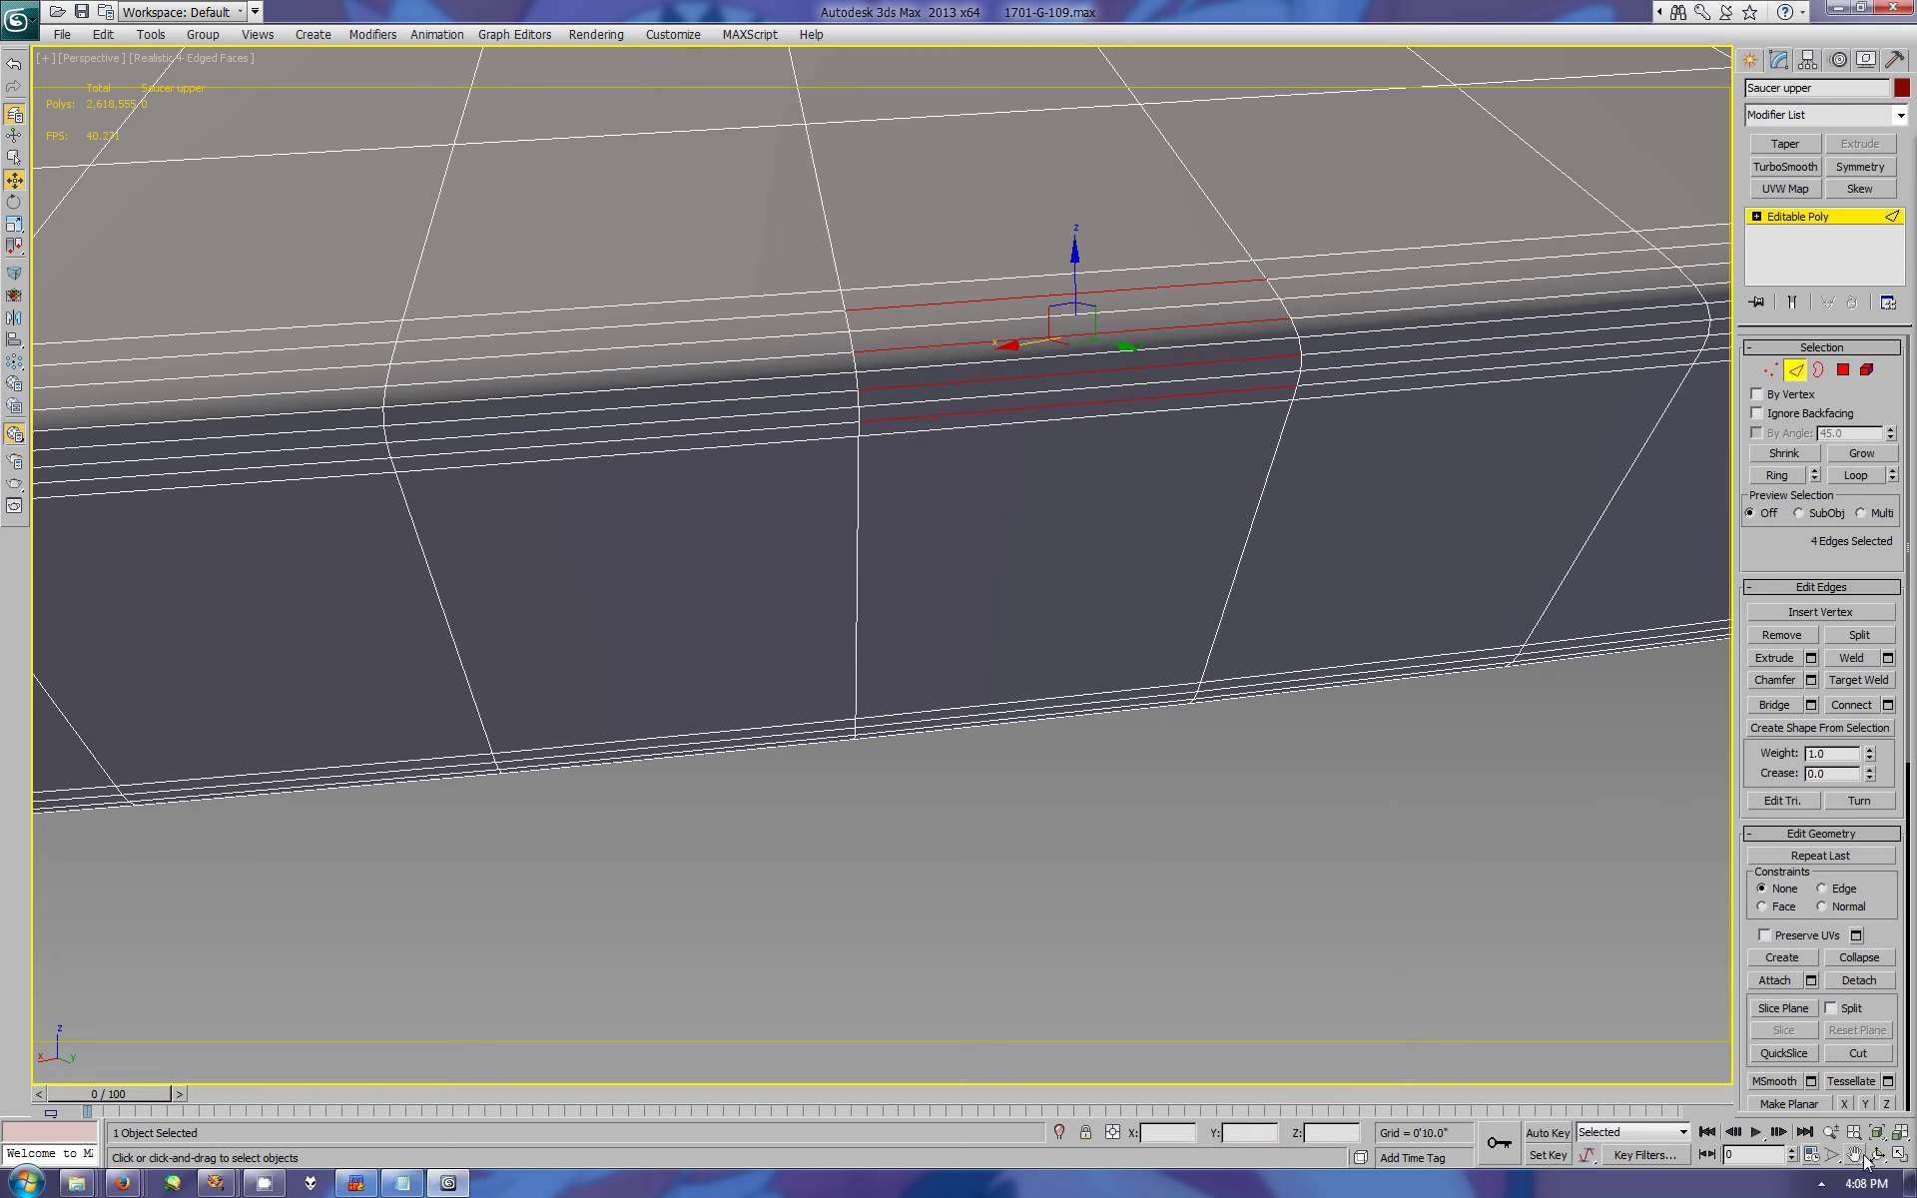
alt+middle_drag(1156, 397, 991, 505)
drag(990, 505, 1638, 419)
key(alt+l)
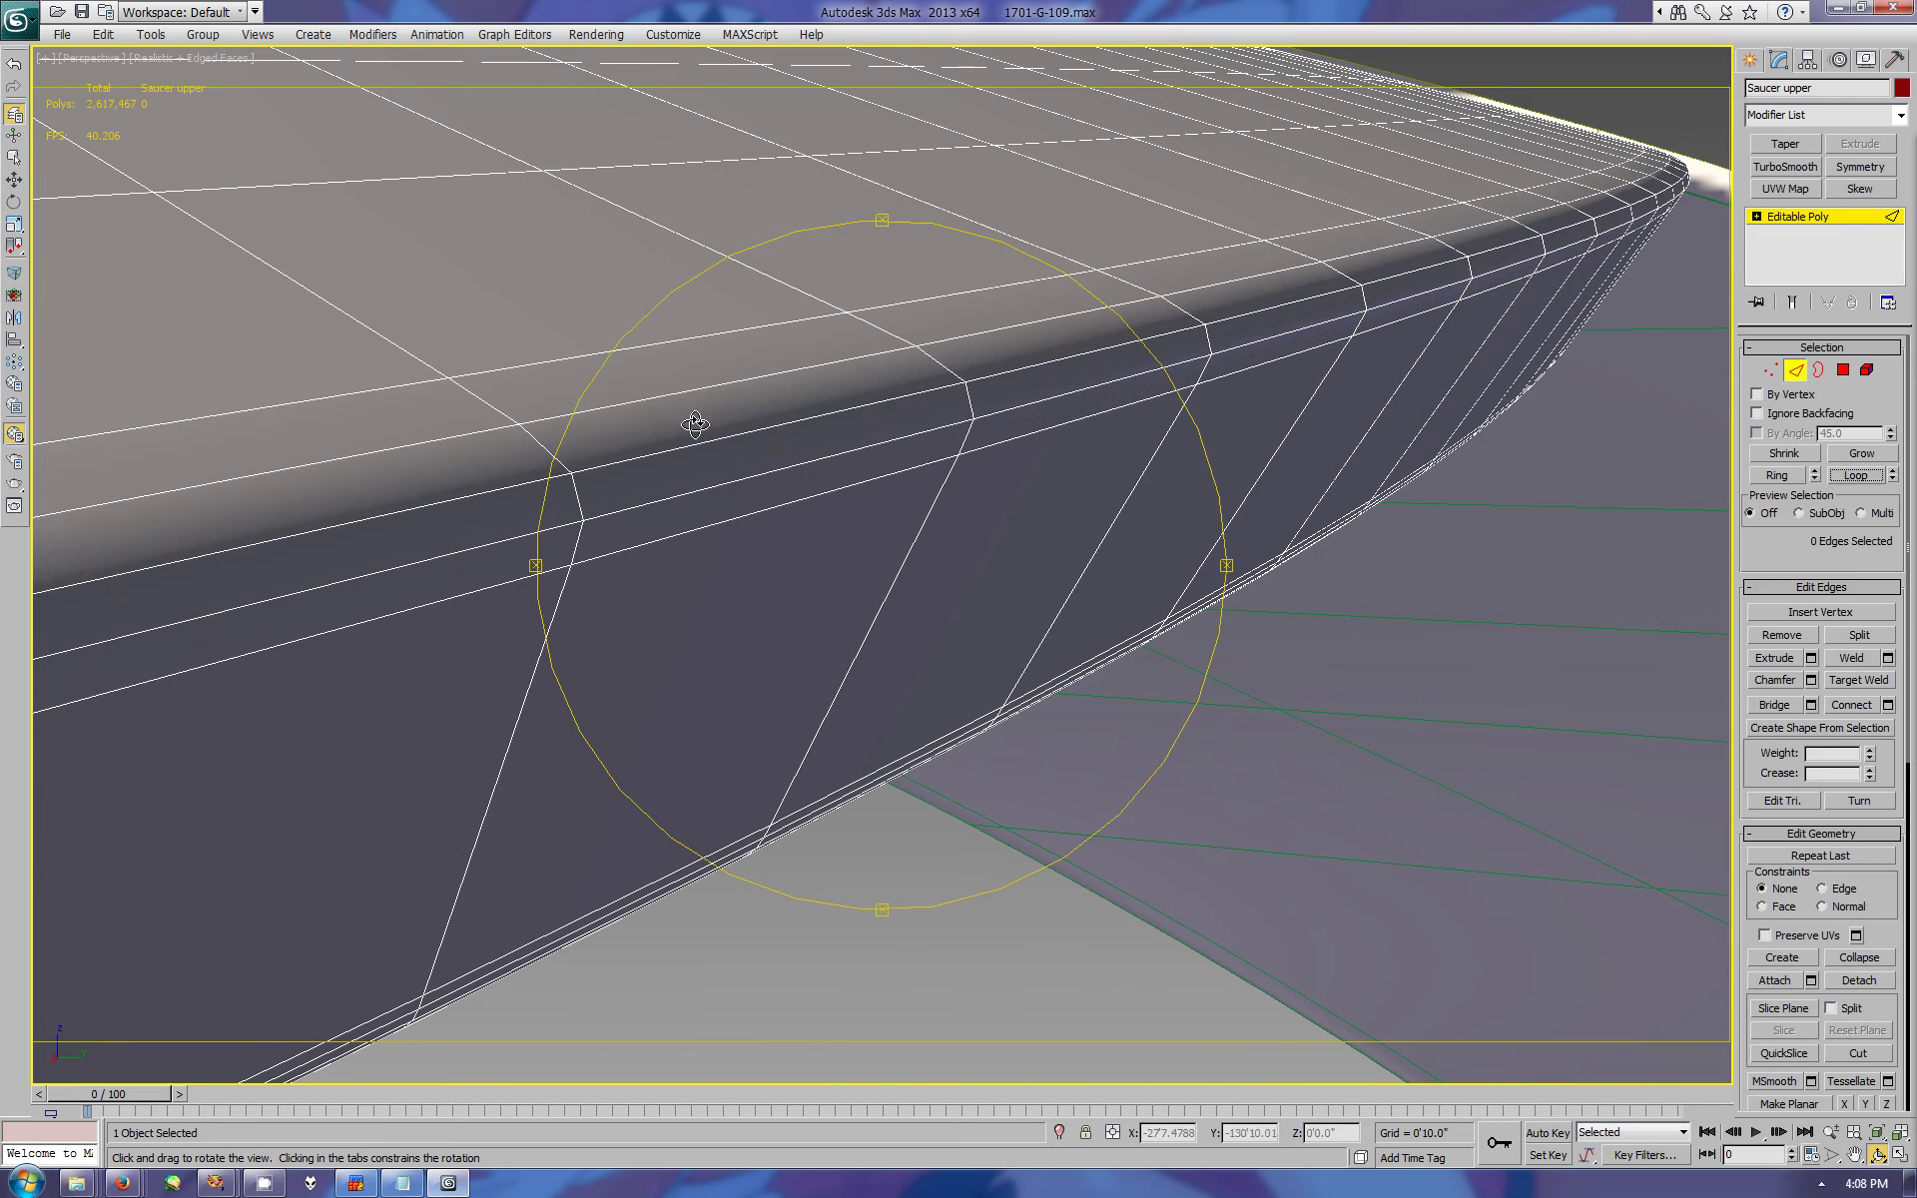
drag(618, 331, 639, 517)
key(w)
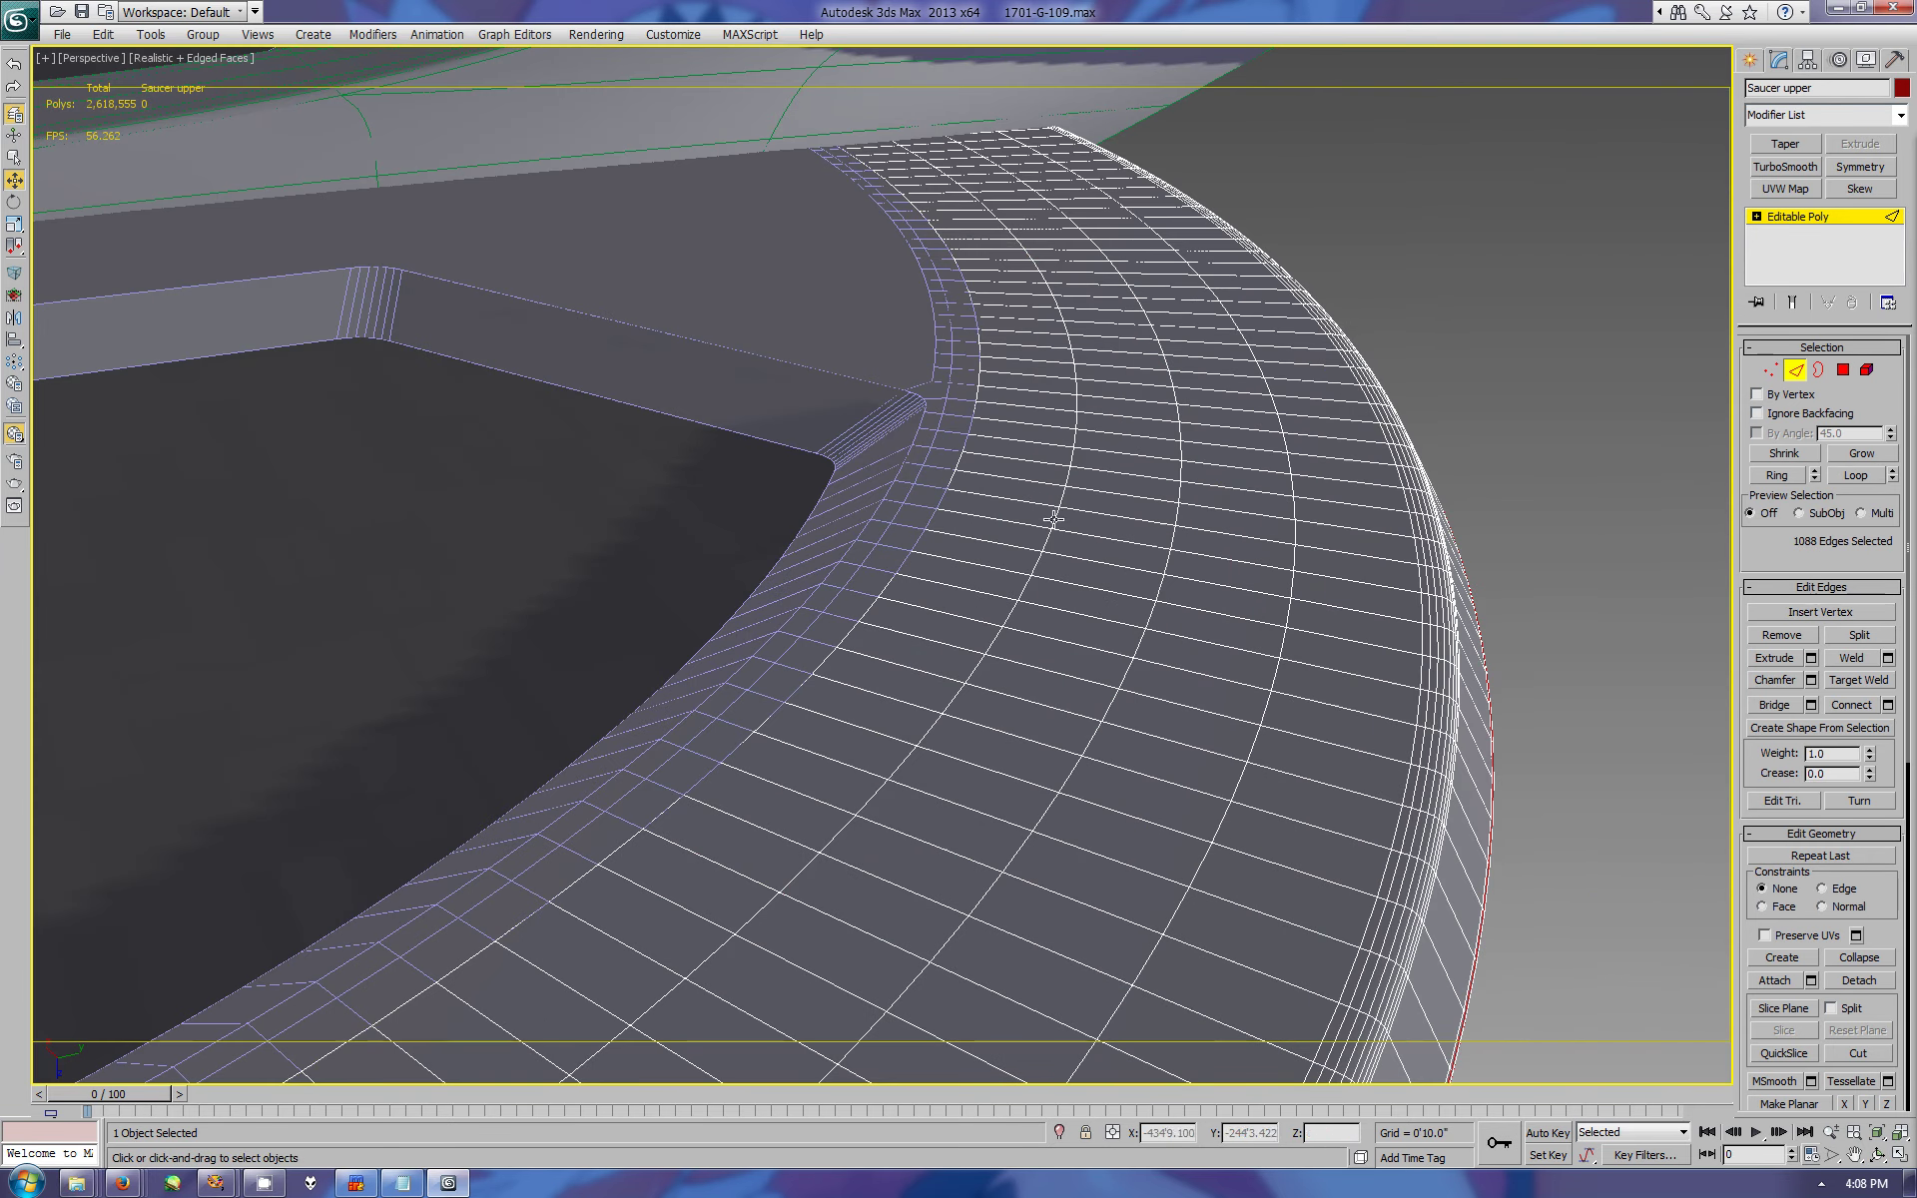
double_click(1066, 505)
key(ctrl+BackSpace)
double_click(1176, 542)
key(ctrl+BackSpace)
double_click(1289, 561)
key(ctrl+BackSpace)
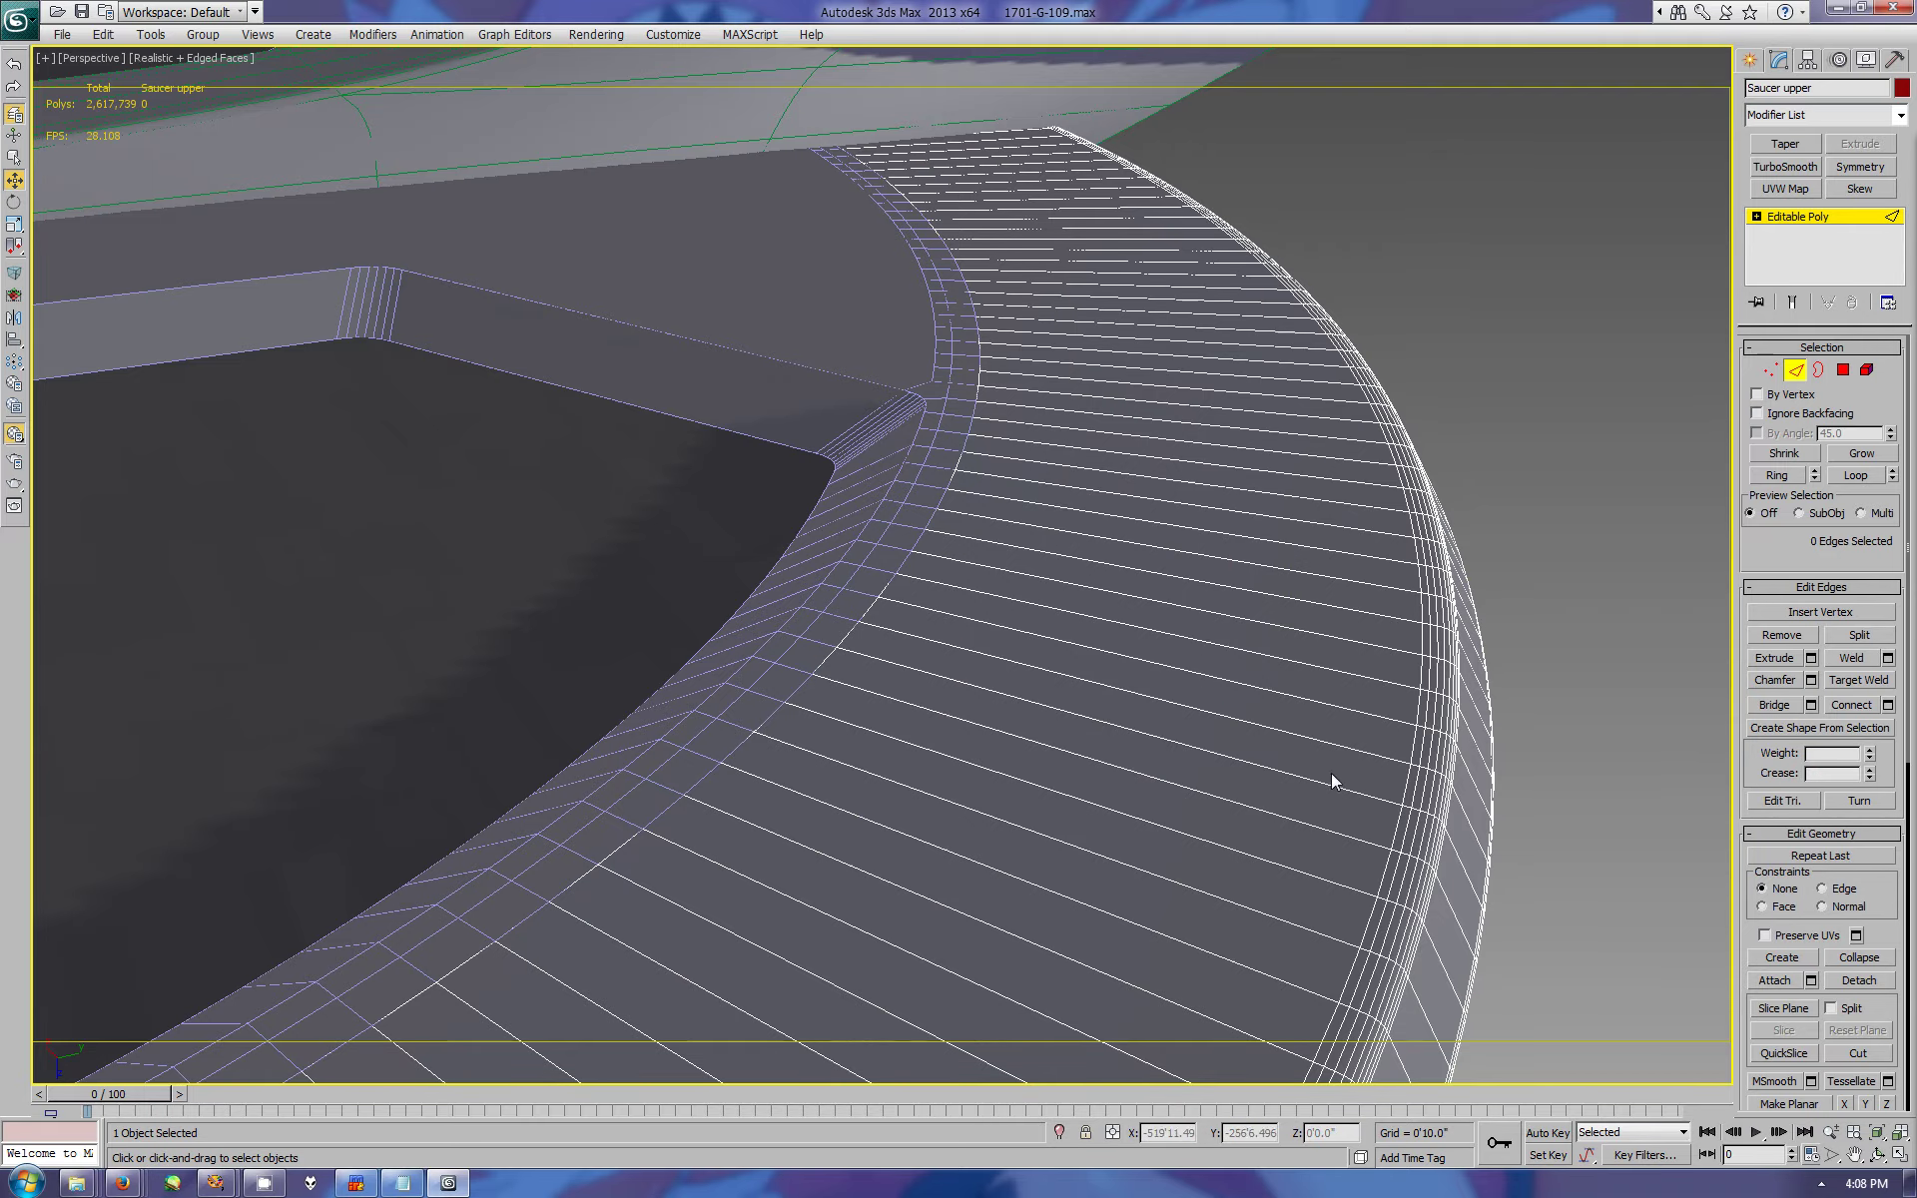
- Review the cleaned rim from a wider view, then pick a top-surface face at Polygon level
click(1098, 679)
scroll(1098, 679, up, 5)
mouse_move(998, 699)
alt+middle_down()
mouse_move(789, 799)
mouse_move(770, 642)
mouse_move(855, 612)
mouse_move(856, 642)
mouse_move(895, 639)
alt+middle_up()
mouse_move(896, 639)
mouse_down()
mouse_move(1049, 607)
mouse_move(1128, 667)
mouse_move(1240, 623)
mouse_up()
click(1854, 1153)
key(shift+z)
key(w)
key(4)
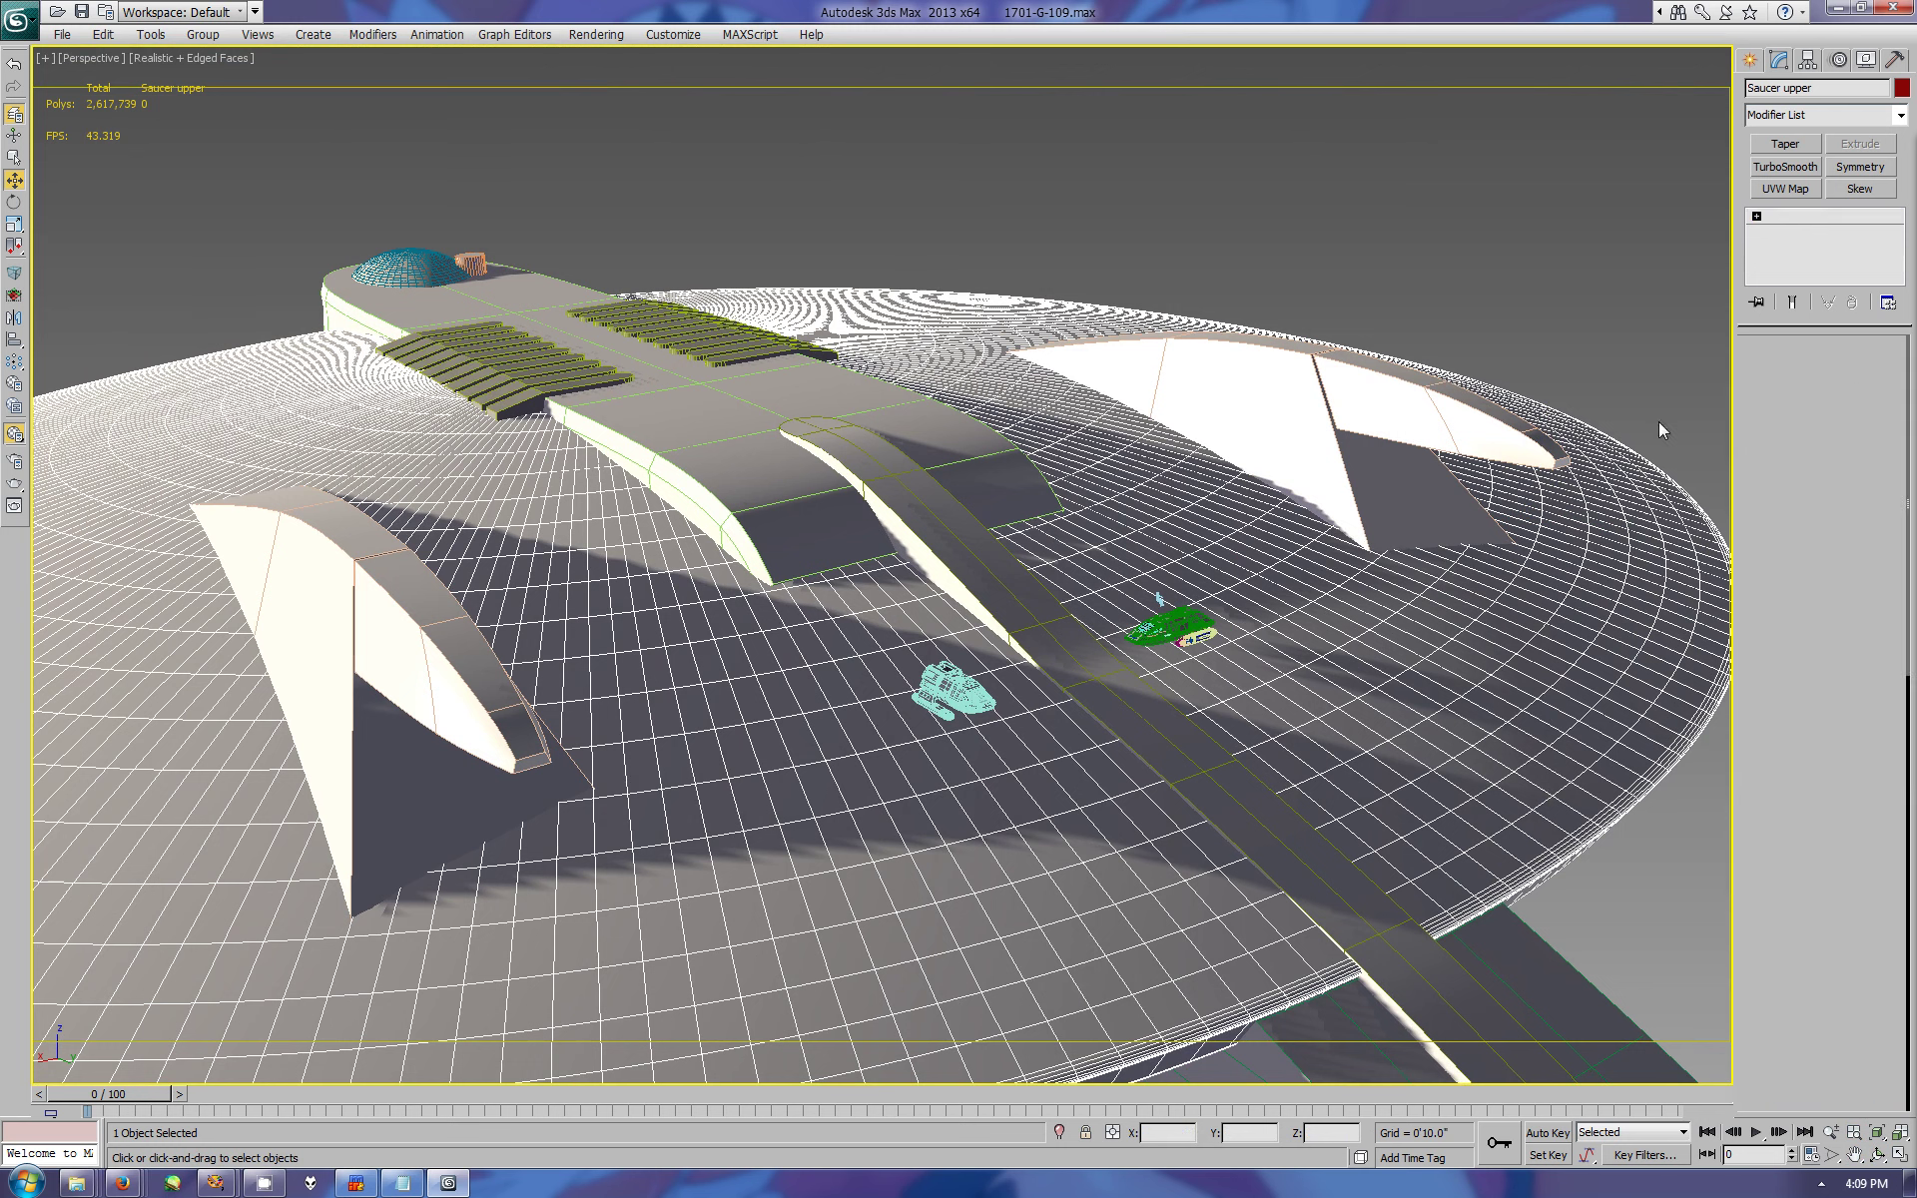
click(947, 646)
- Drag-select a strip of 15 polygons next to the cyan shuttlecraft on the upper hull
key(q)
ctrl+drag(631, 715, 931, 662)
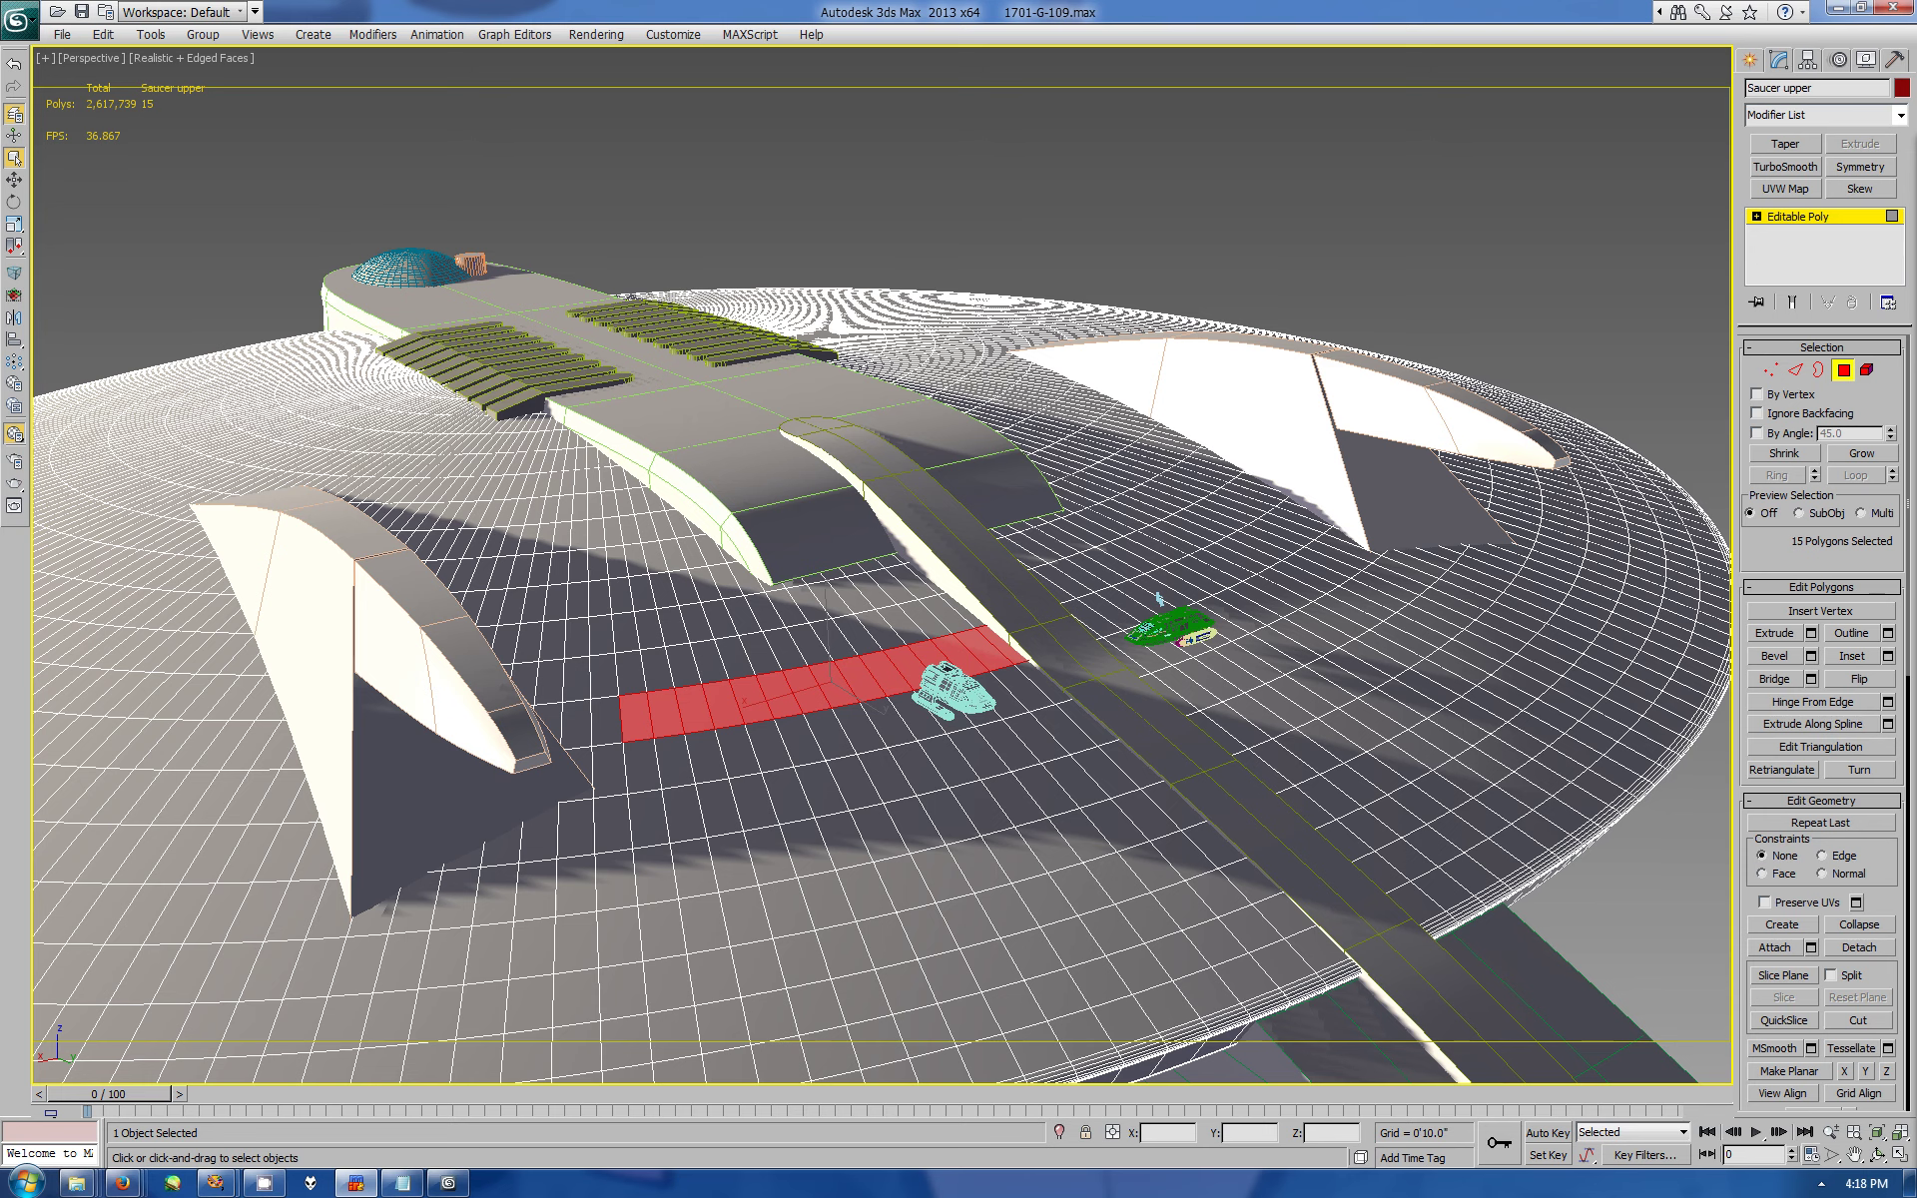
- Orbit to a more top-down view of the saucer and save the scene
click(1877, 1155)
mouse_move(878, 279)
mouse_down()
mouse_move(787, 631)
mouse_move(818, 637)
mouse_up()
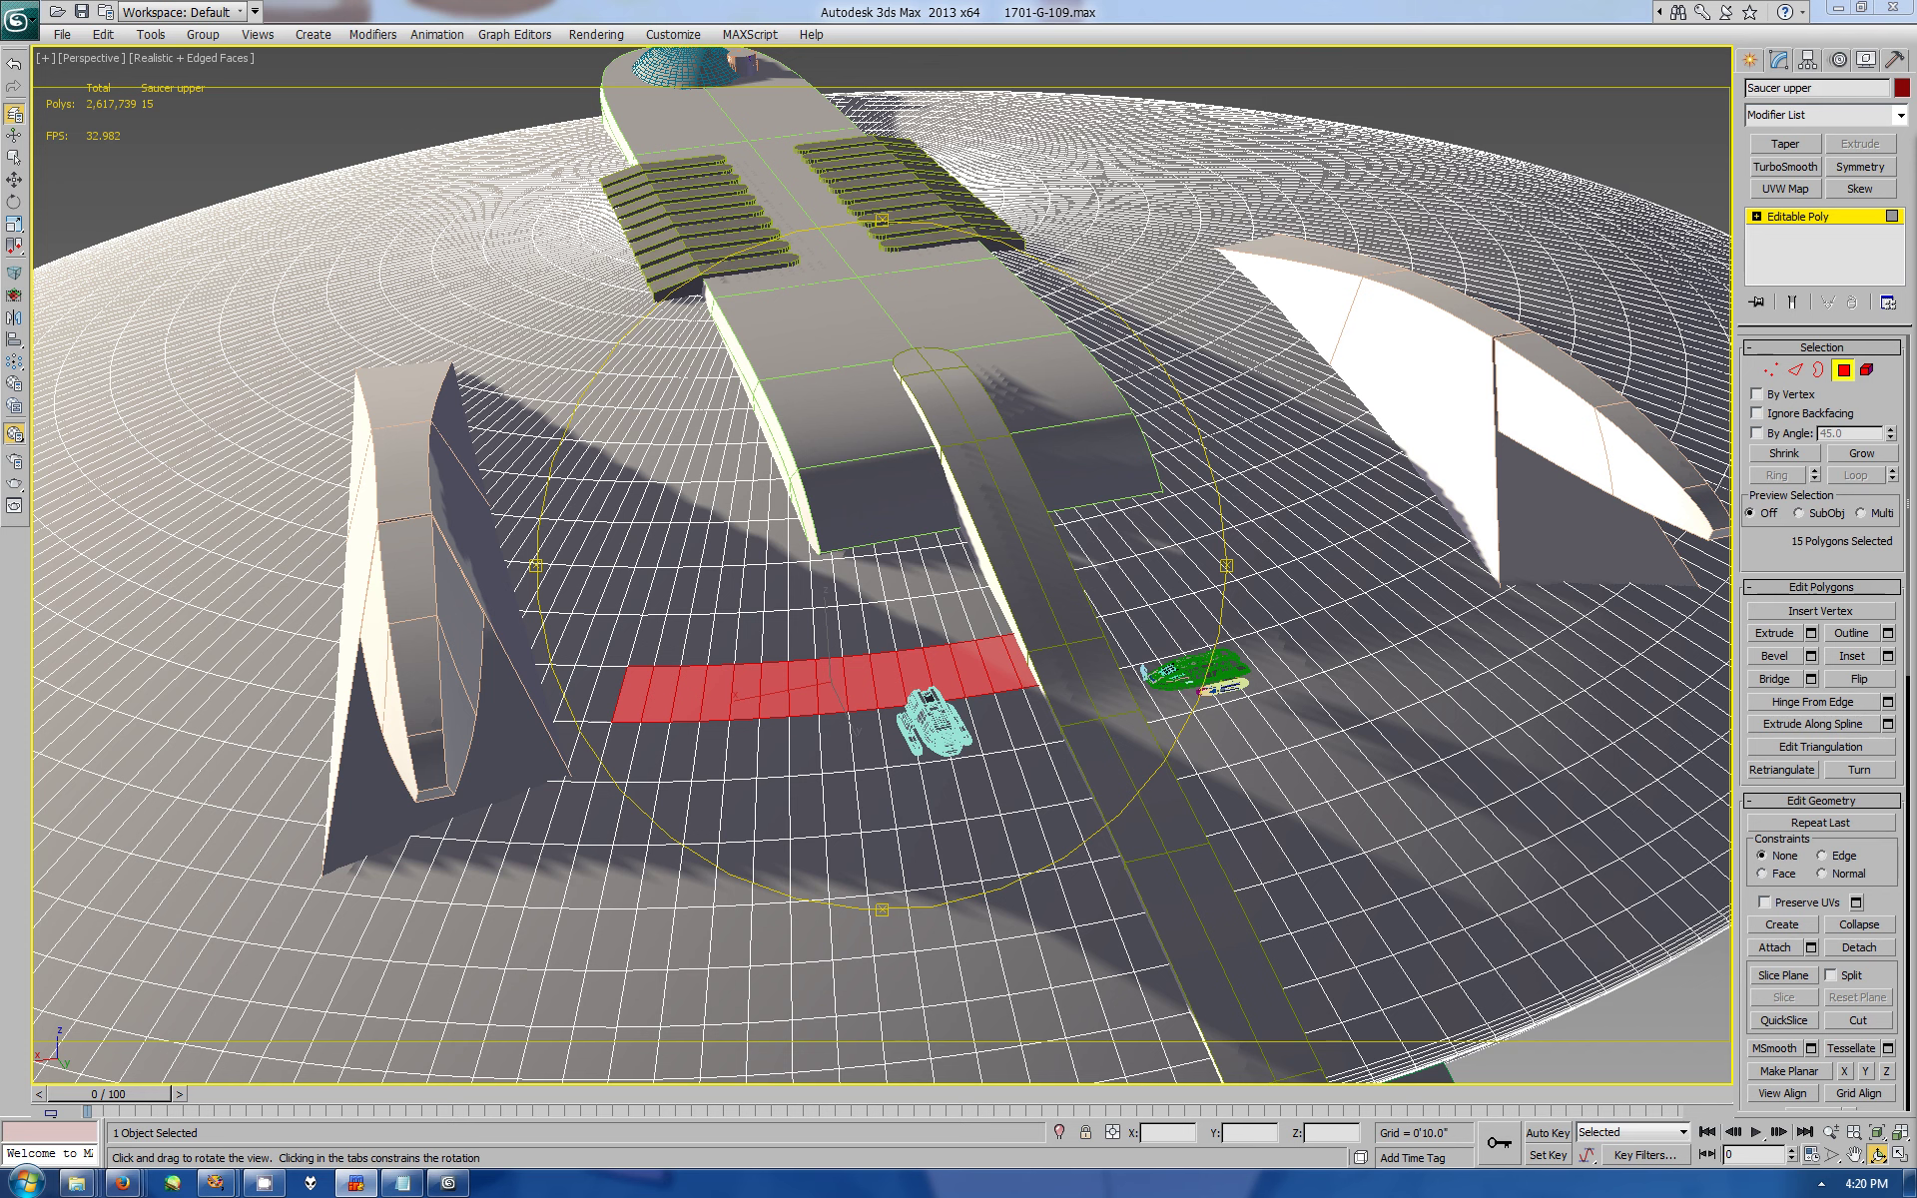
key(ctrl+s)
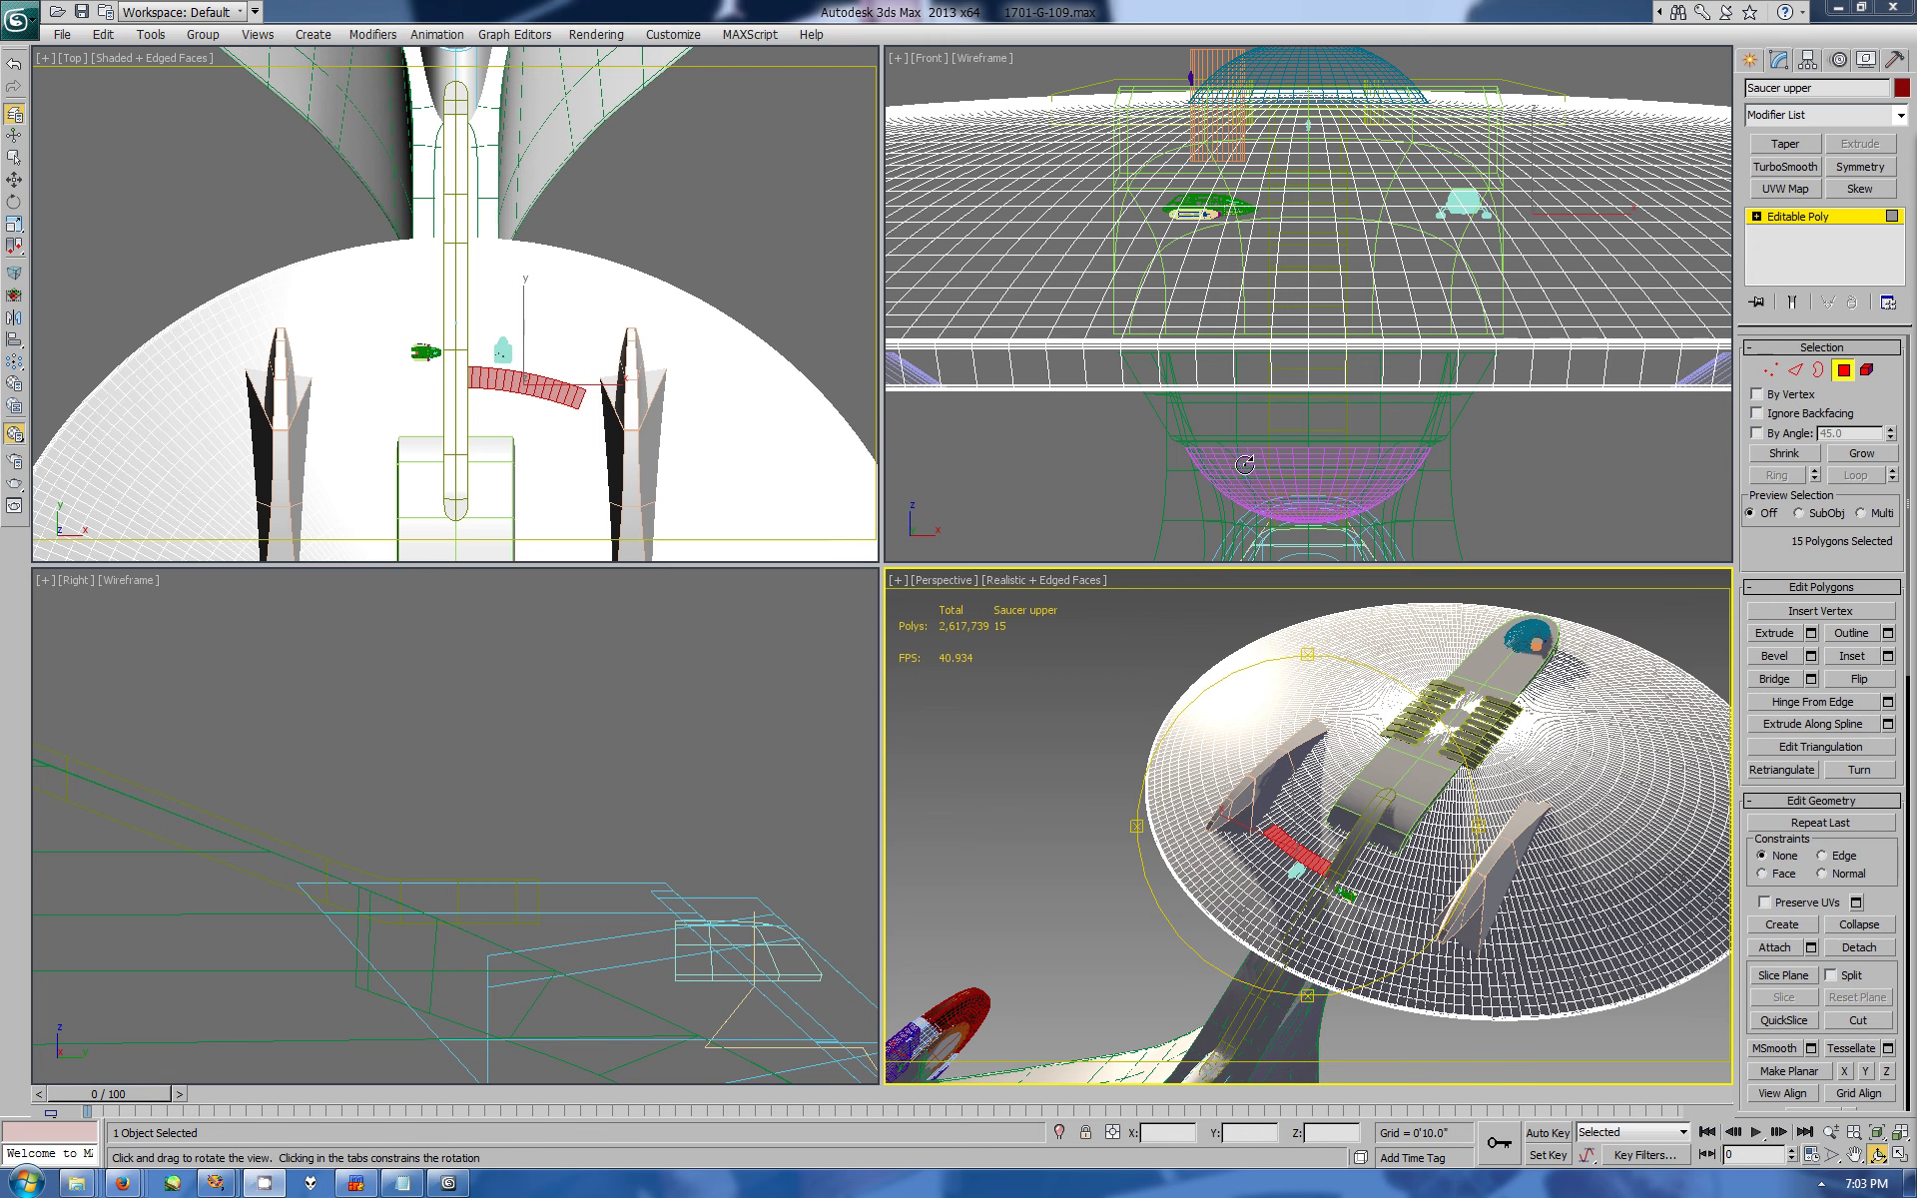
- In the maximized Front view, delete the saucer's right-half polygons and leftovers near the dome
key(q)
drag(1363, 738, 1158, 646)
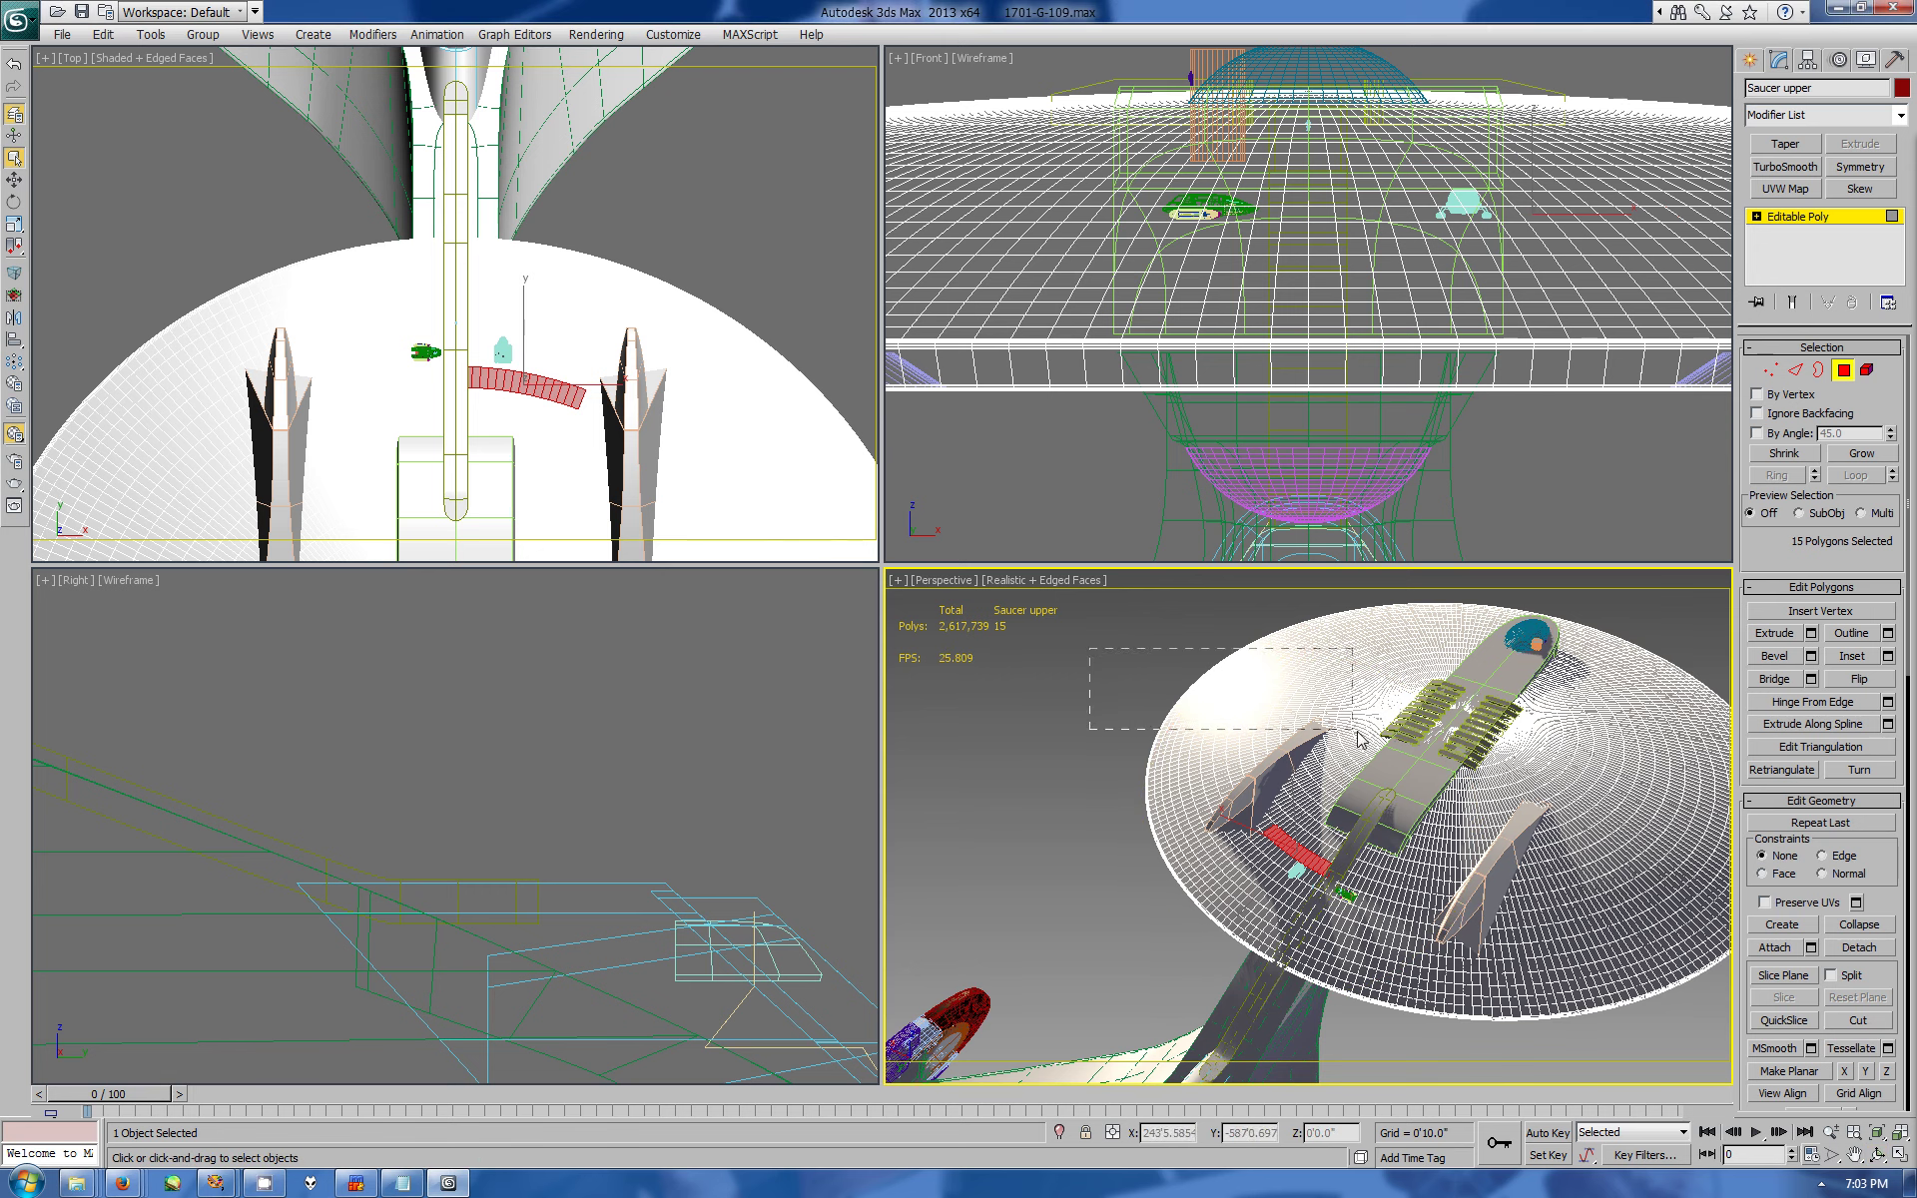
scroll(1274, 289, down, 5)
key(alt+w)
drag(1540, 287, 888, 645)
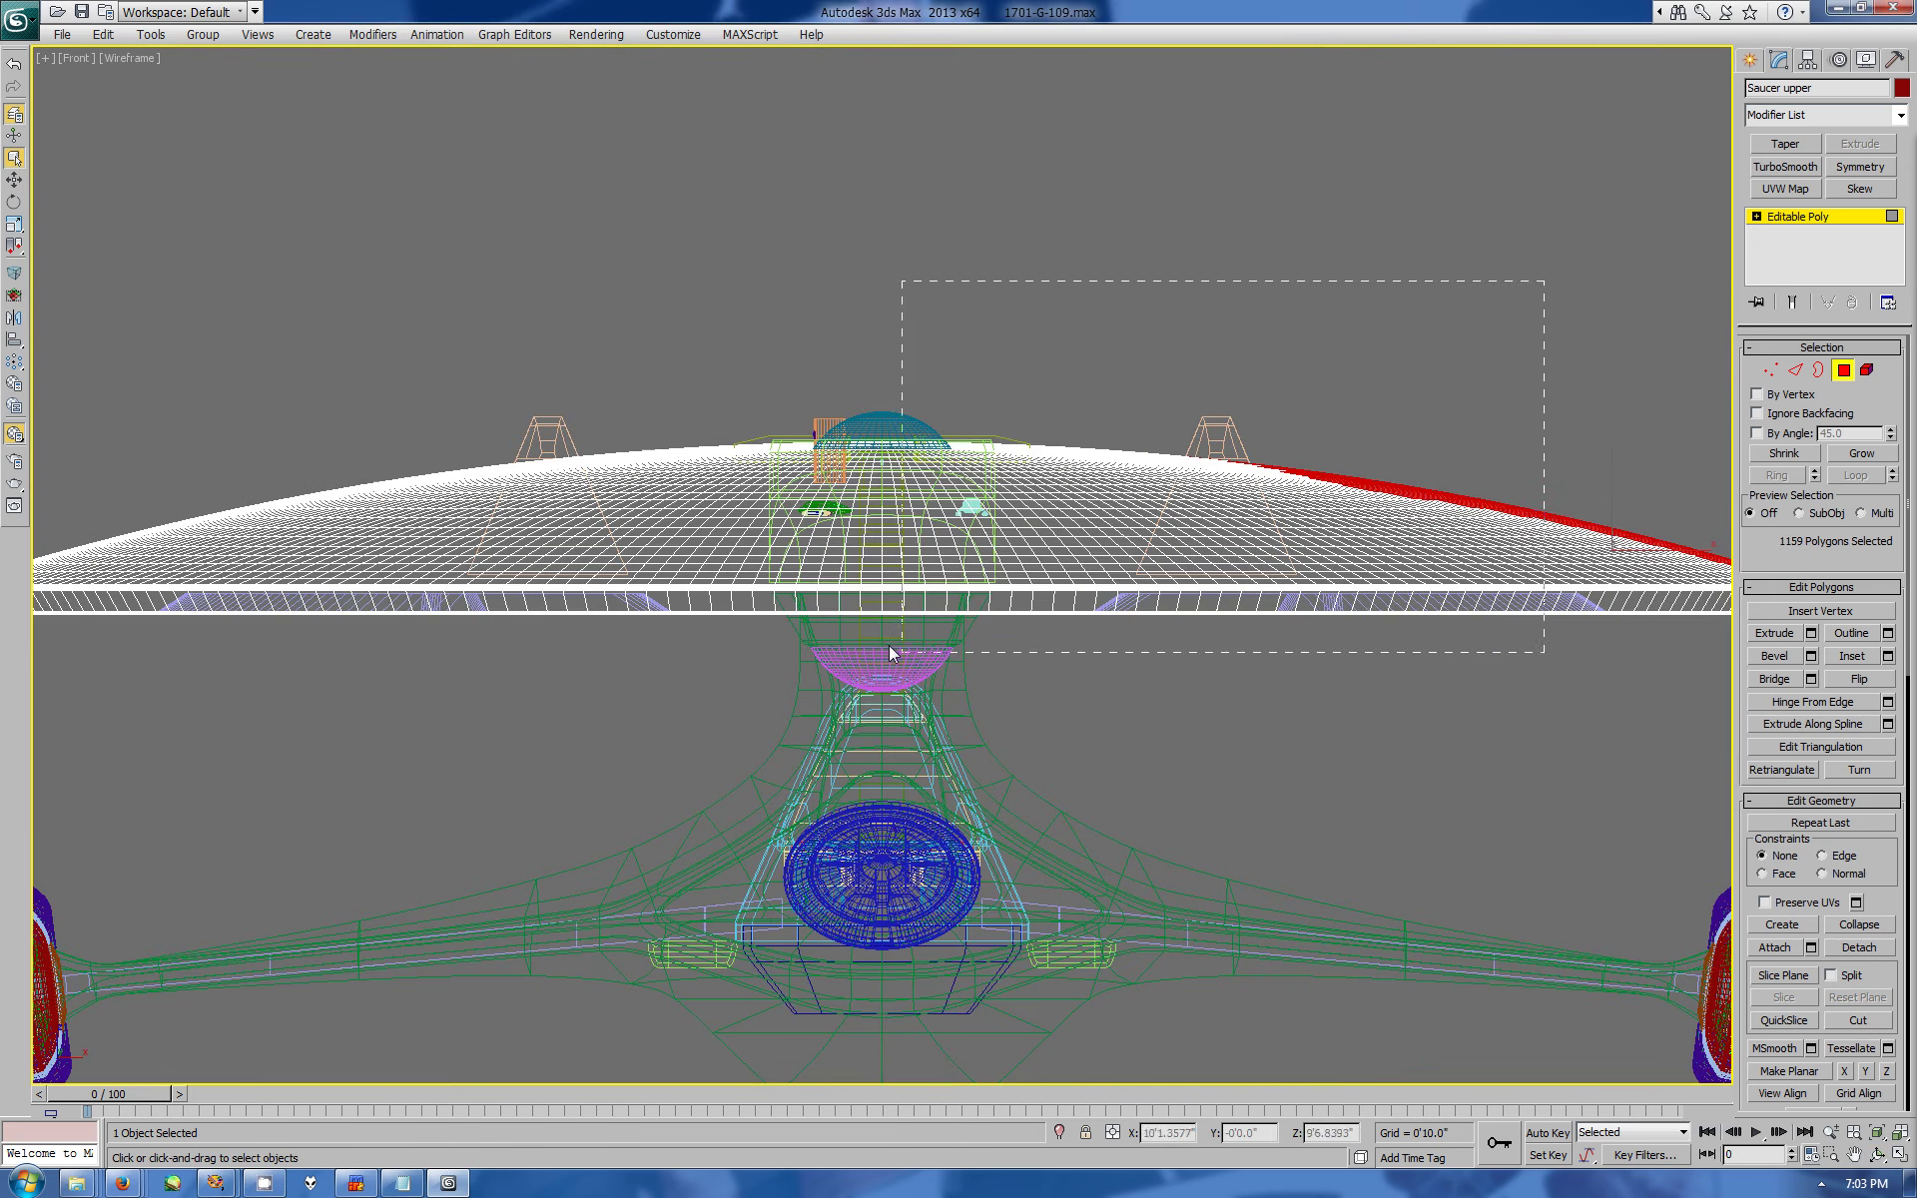
key(Delete)
scroll(897, 641, up, 8)
scroll(926, 477, down, 3)
click(888, 256)
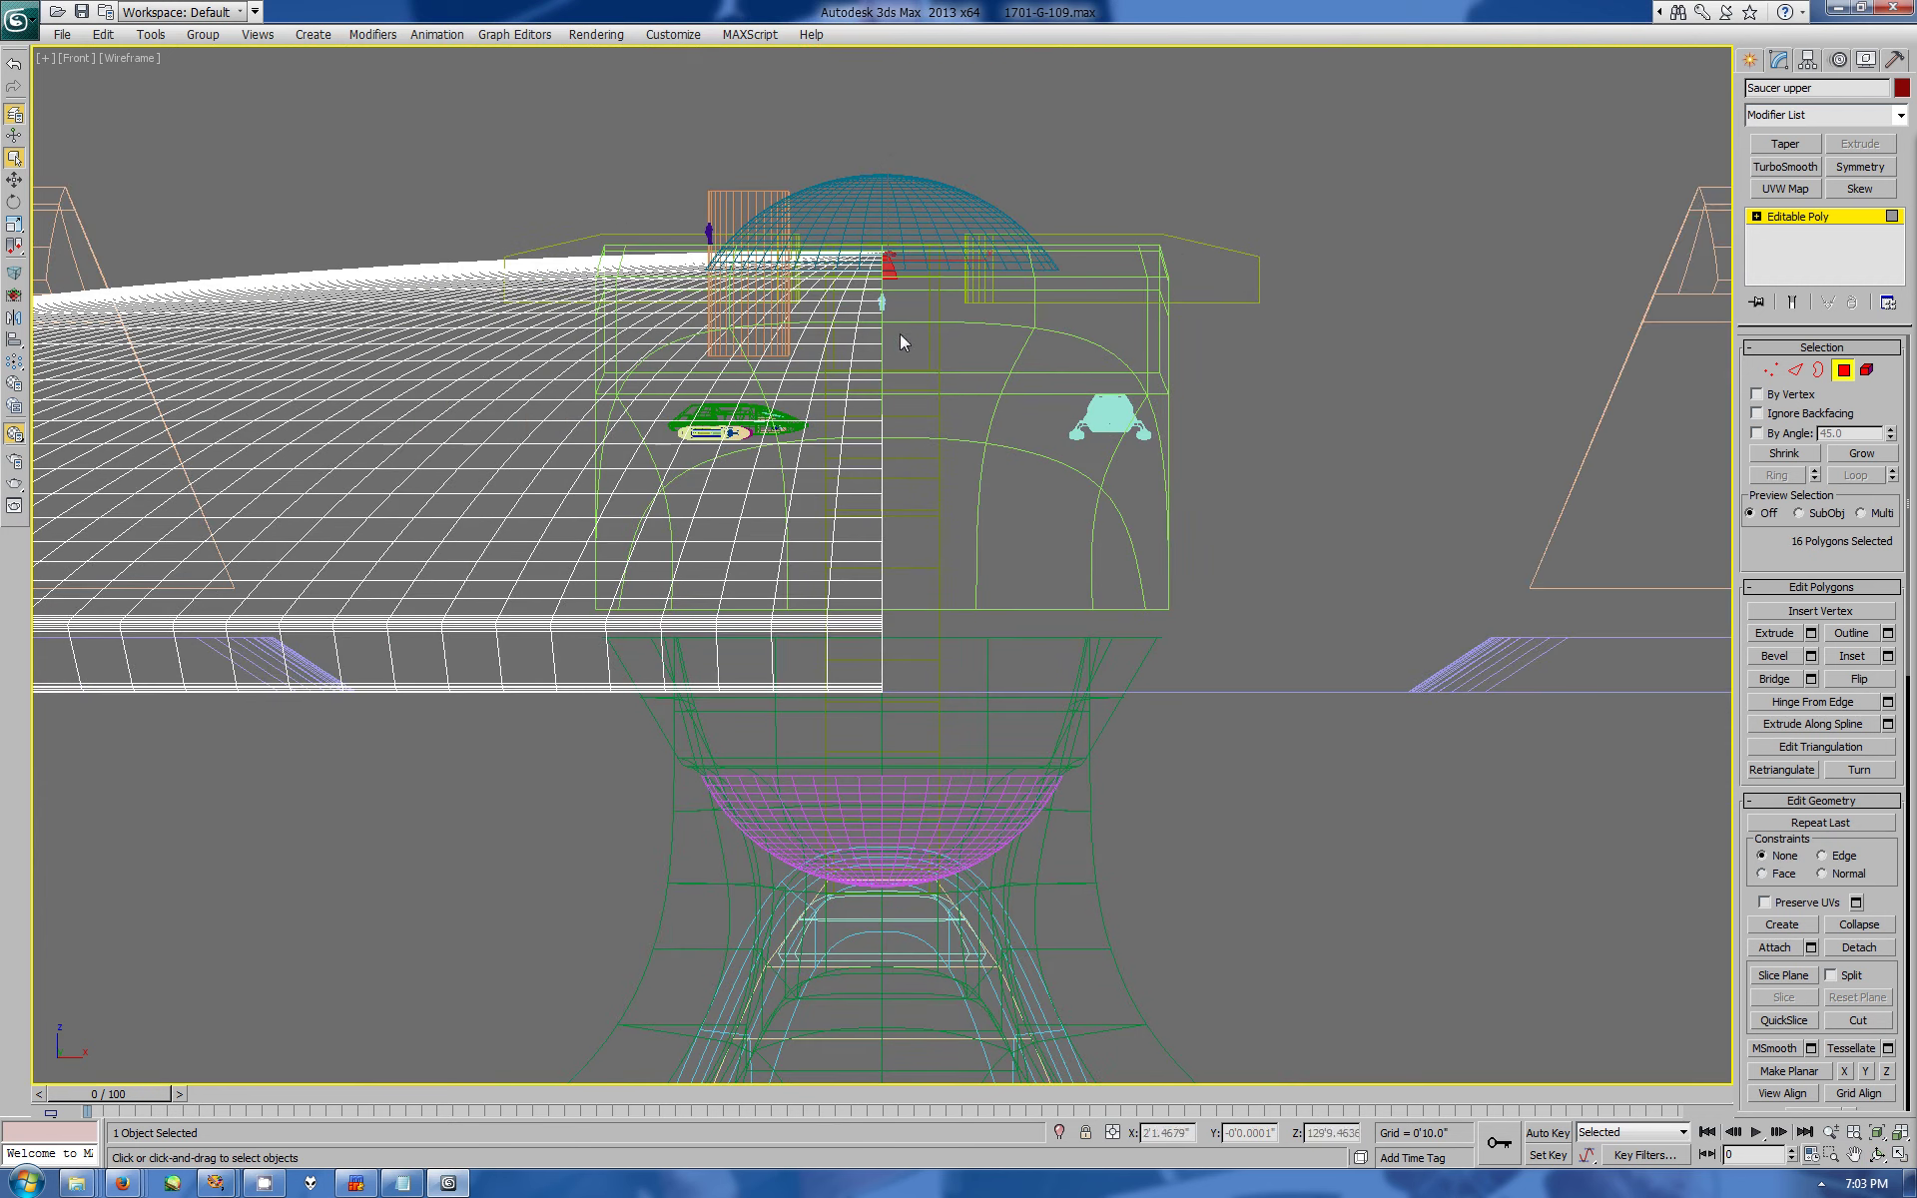
scroll(929, 321, up, 5)
drag(1009, 243, 795, 731)
key(Delete)
scroll(998, 499, down, 4)
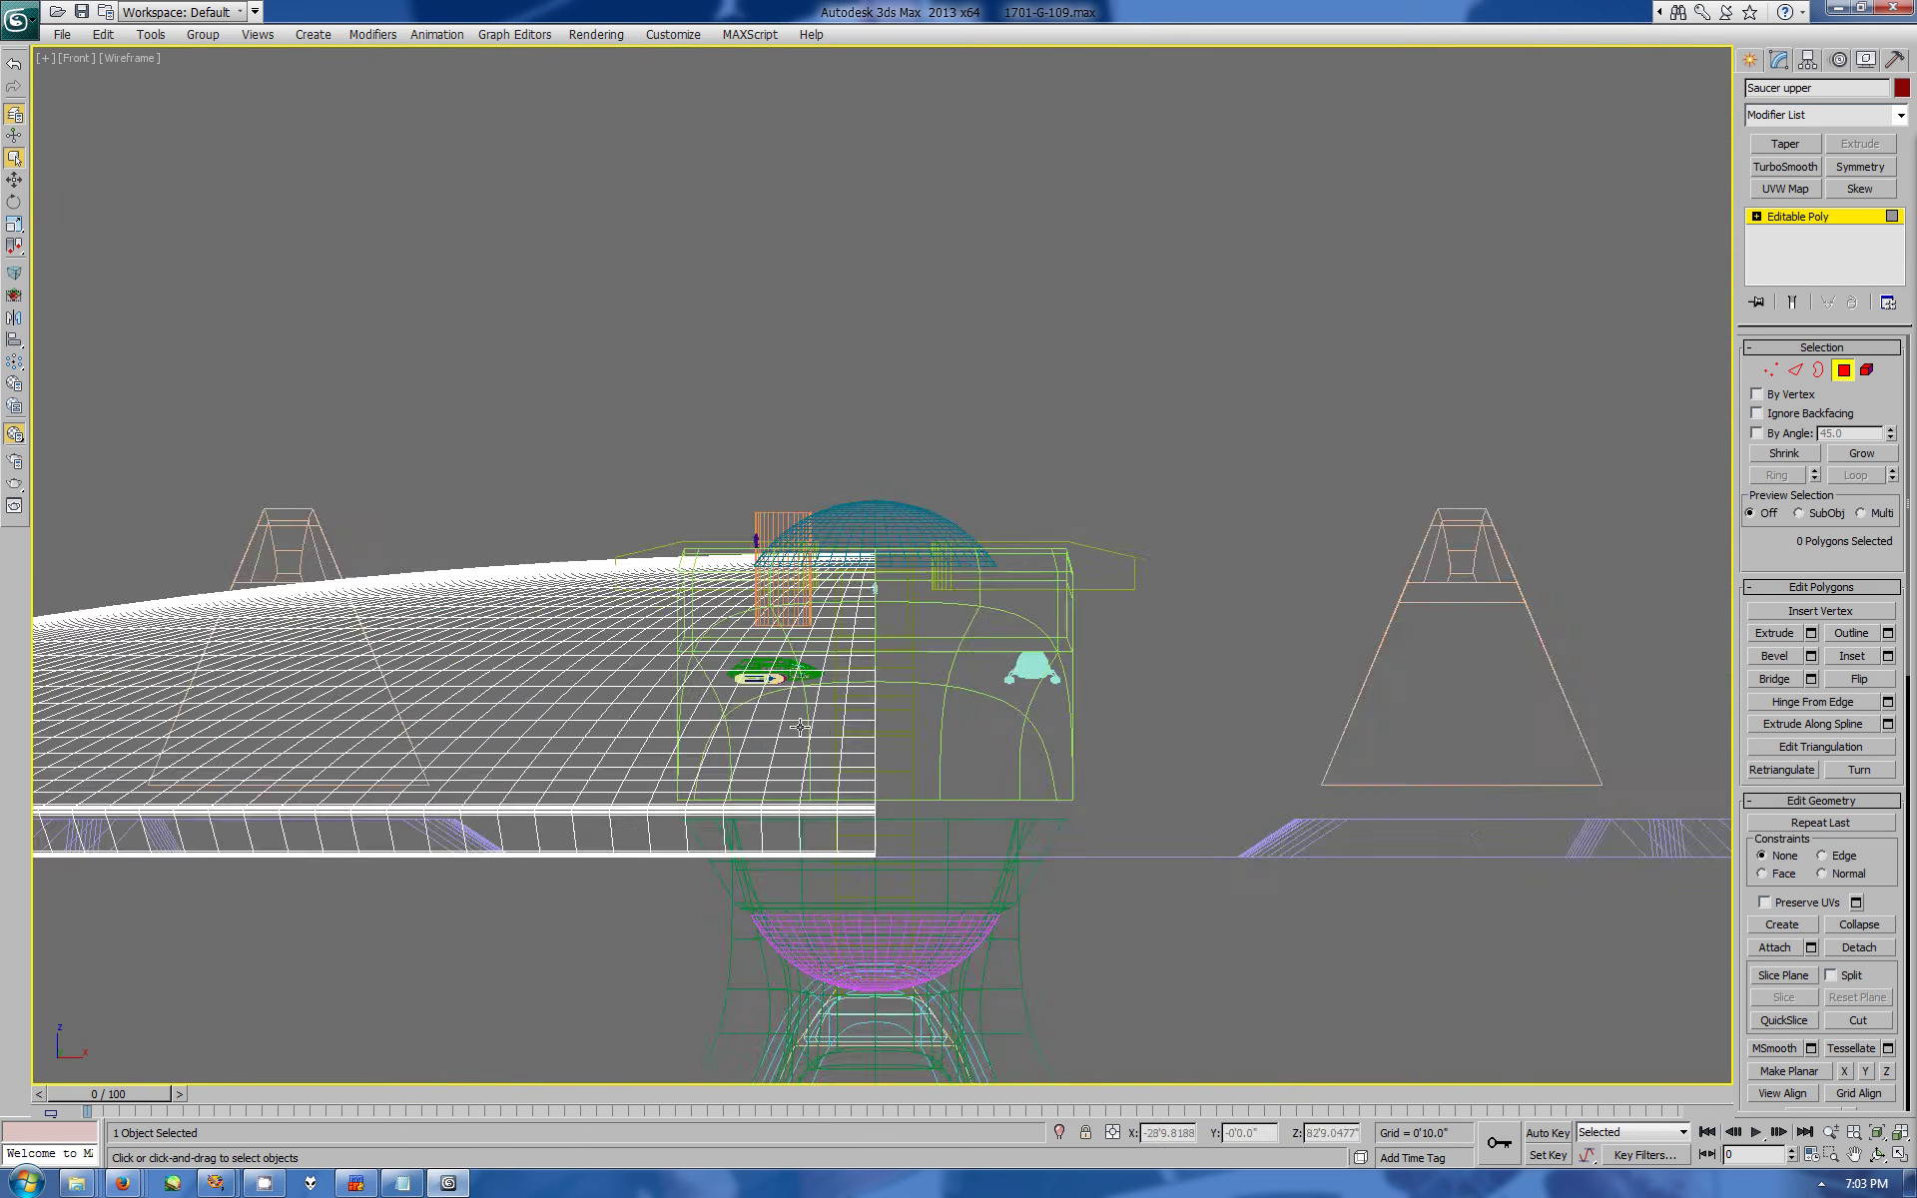
scroll(1348, 651, down, 5)
- Add a Symmetry modifier mirrored on the X axis with Flip enabled
click(1843, 371)
click(1859, 166)
click(1783, 404)
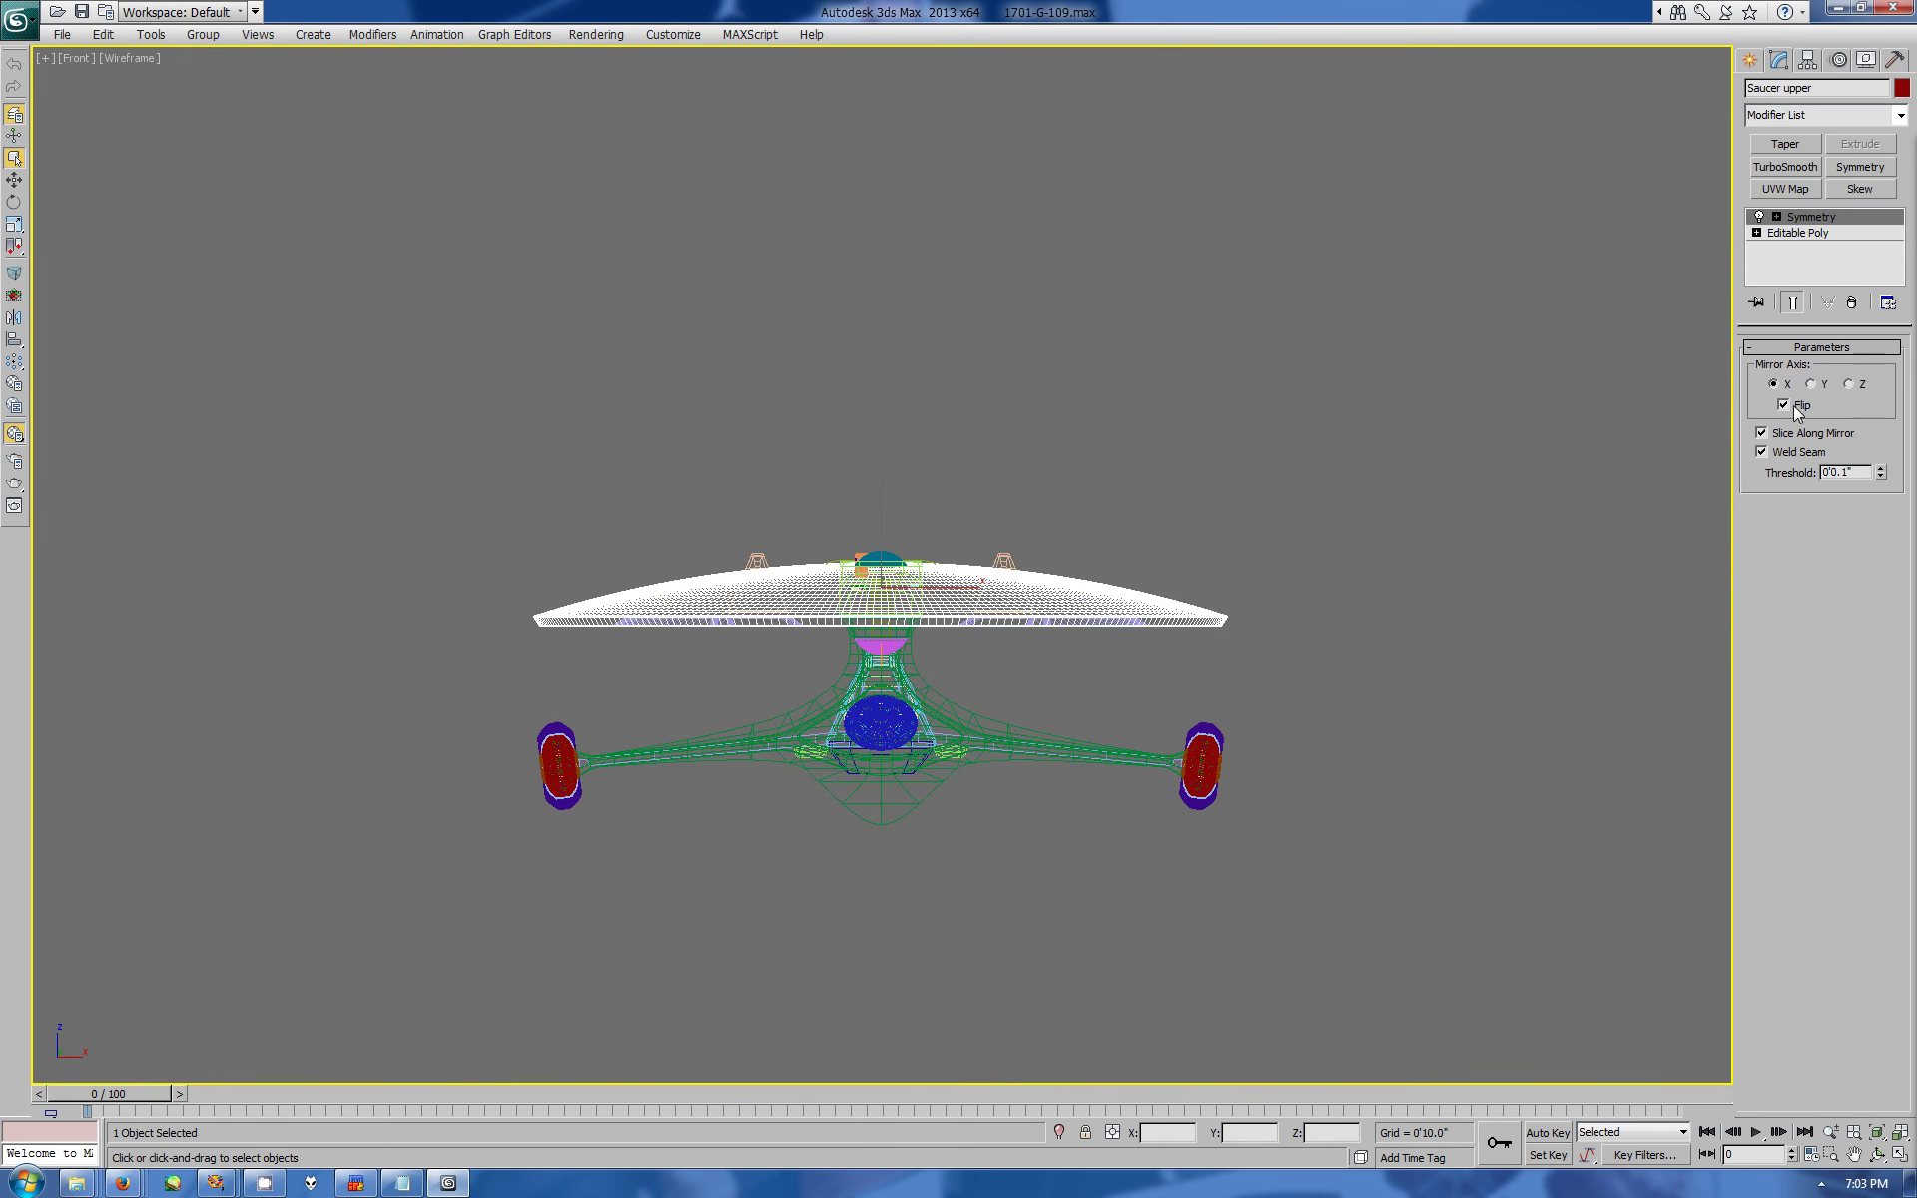
click(1900, 1155)
click(1876, 1155)
mouse_move(1298, 819)
mouse_down()
mouse_move(1218, 751)
mouse_move(1505, 976)
mouse_up()
- Turn off Edged Faces in the maximized Perspective view, then bring Notepad forward
key(alt+w)
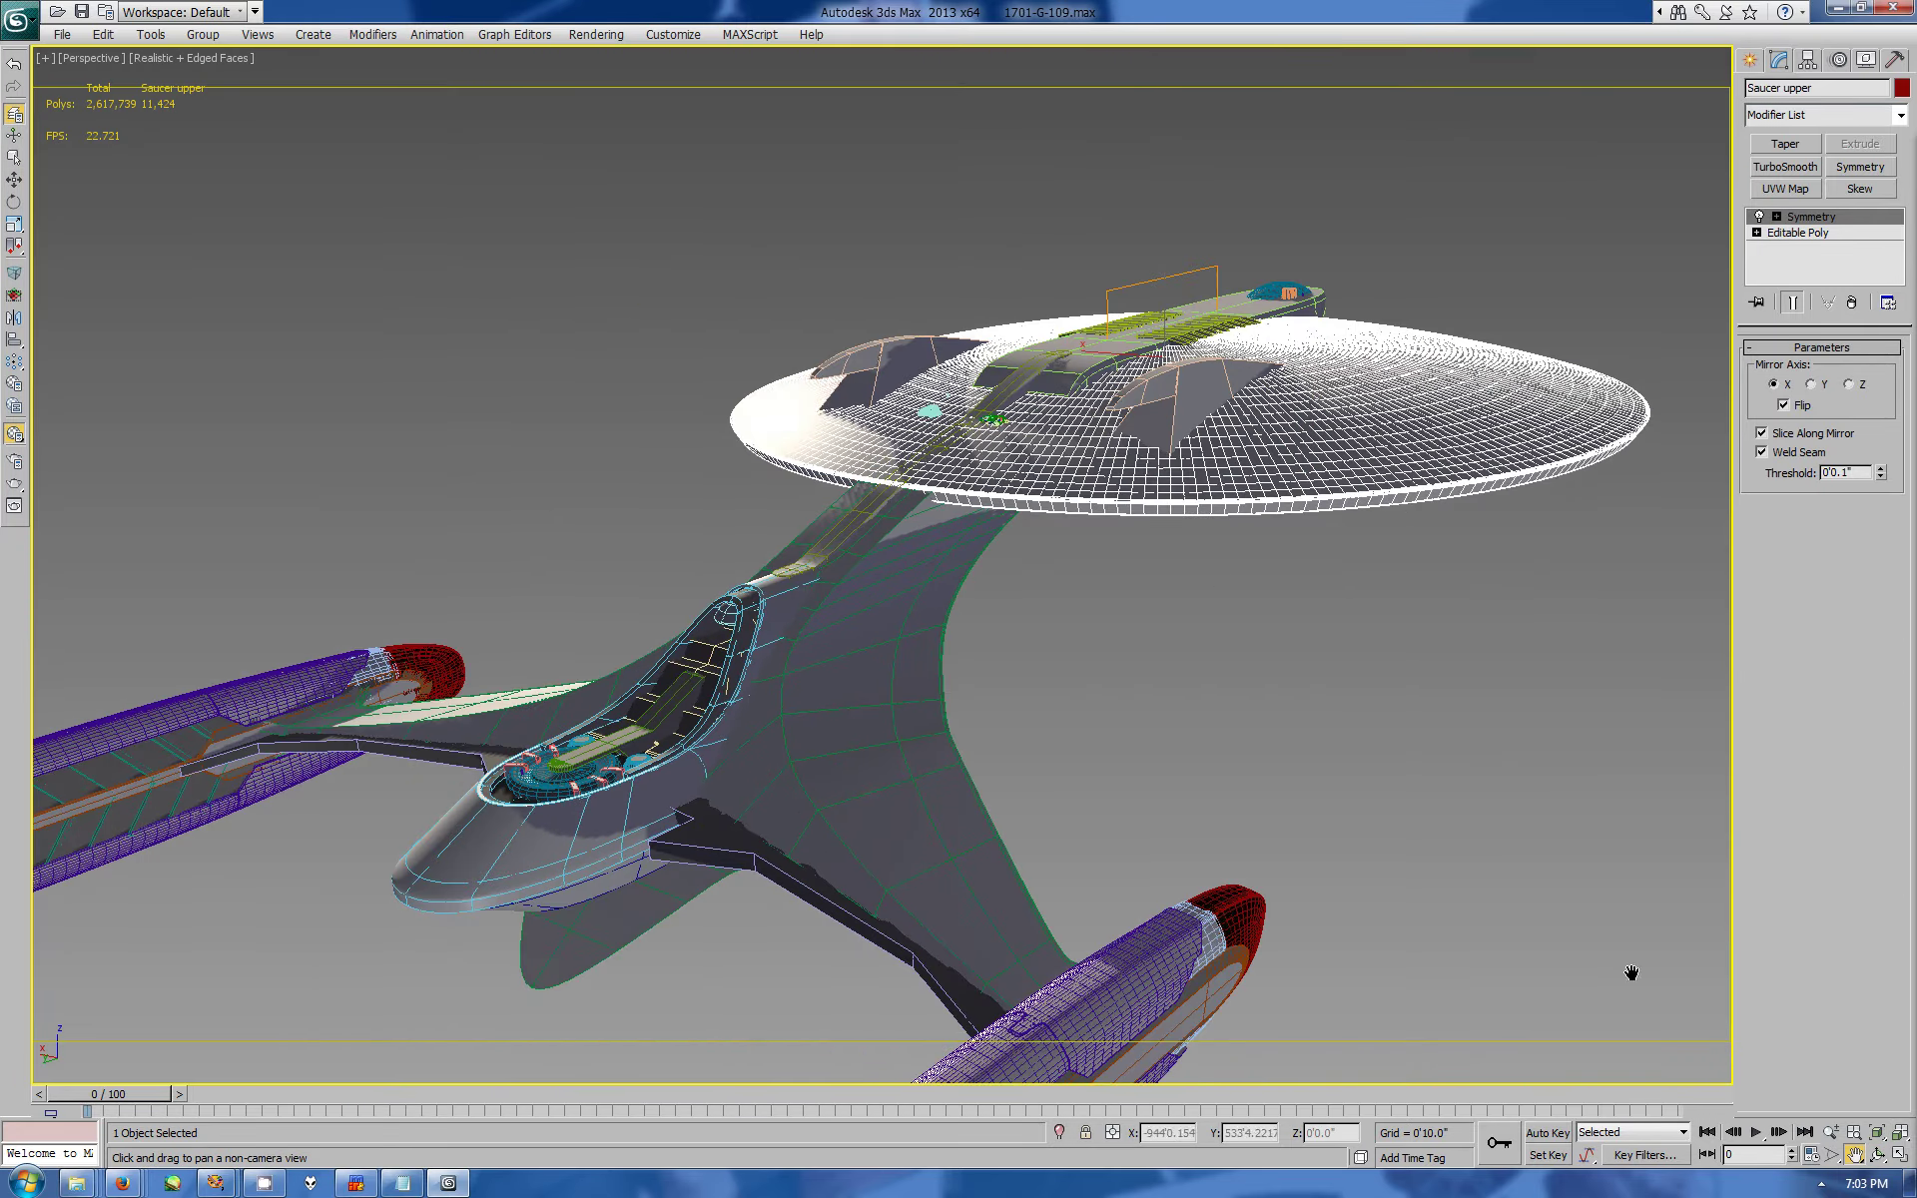
mouse_move(1355, 840)
mouse_down()
mouse_move(1096, 626)
mouse_move(924, 536)
mouse_up()
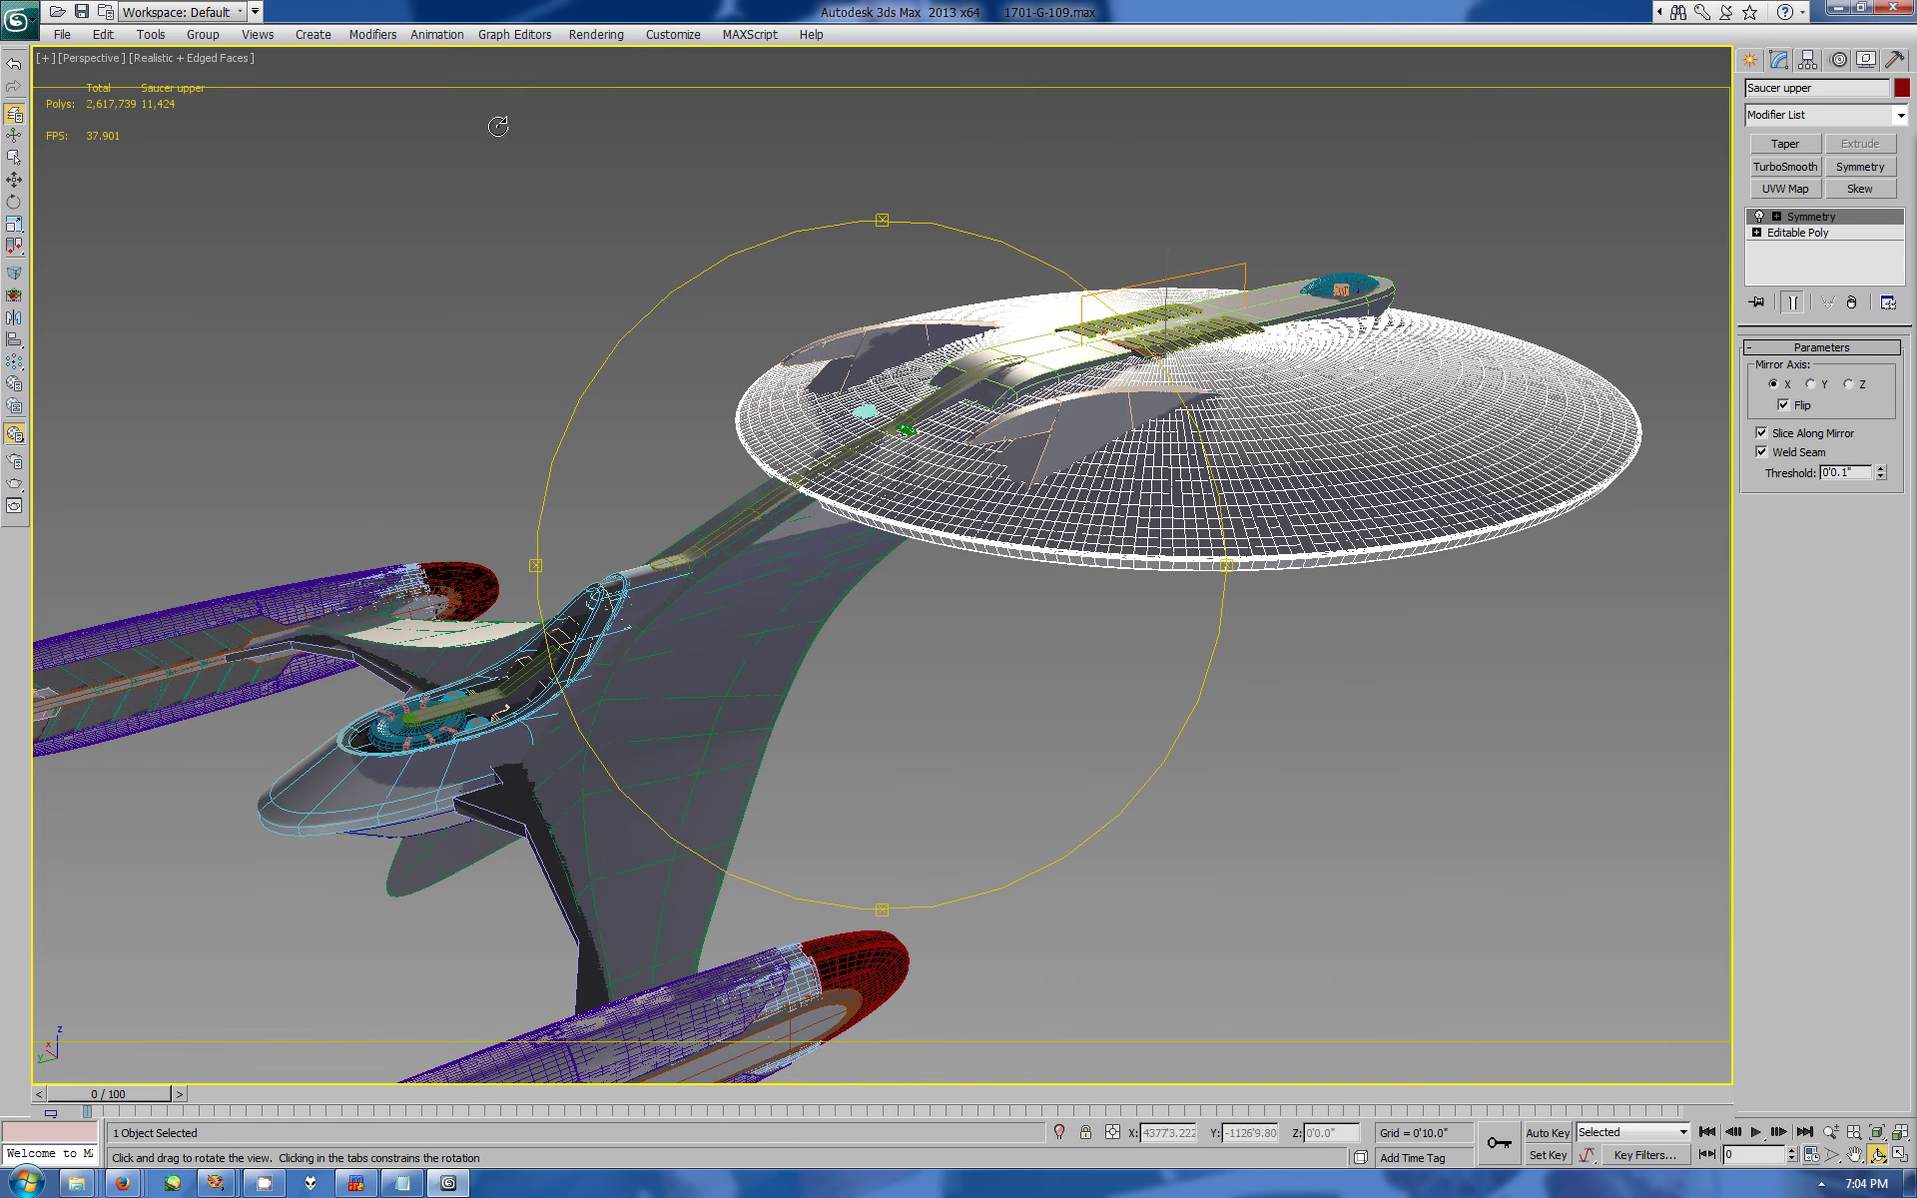
click(210, 58)
click(261, 147)
drag(1108, 778, 1151, 693)
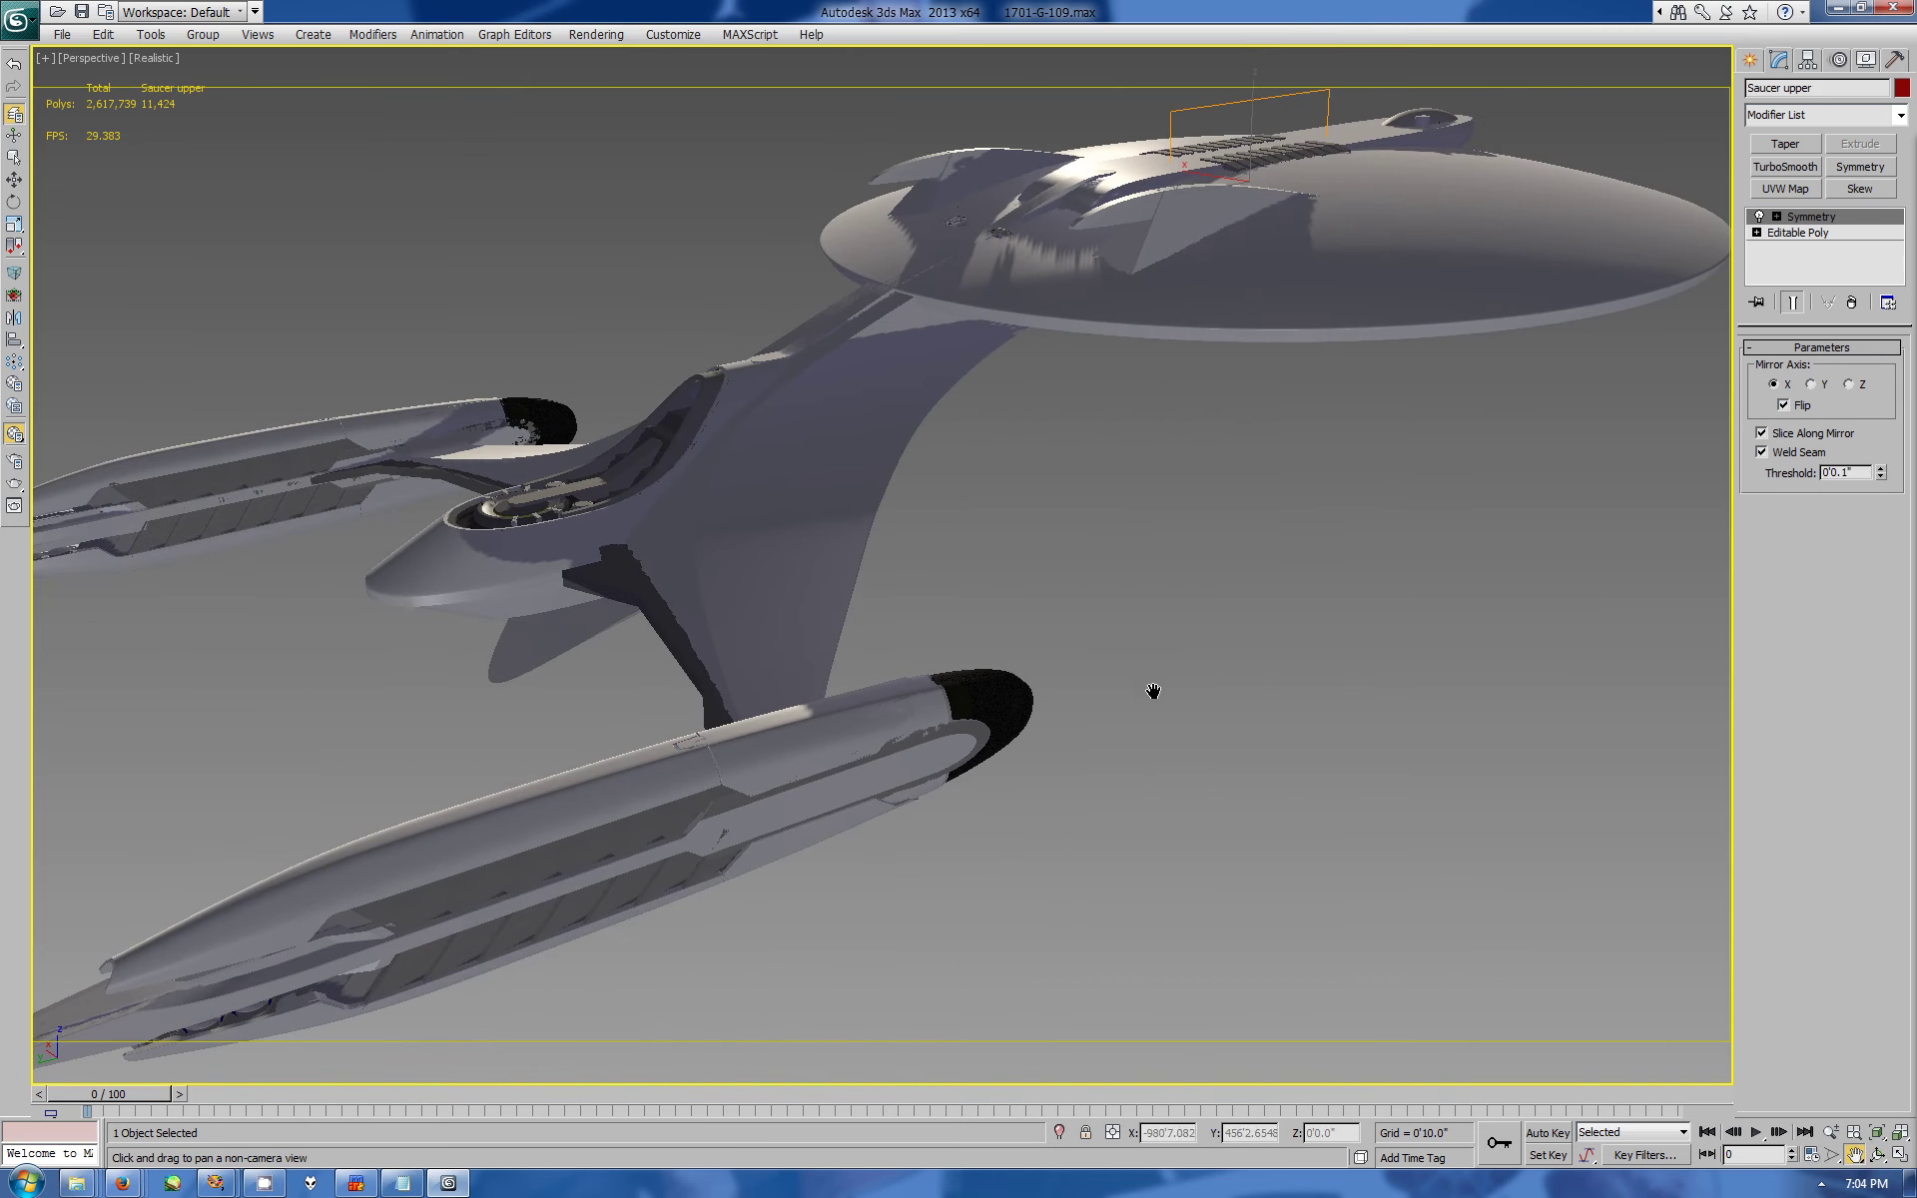
click(402, 1182)
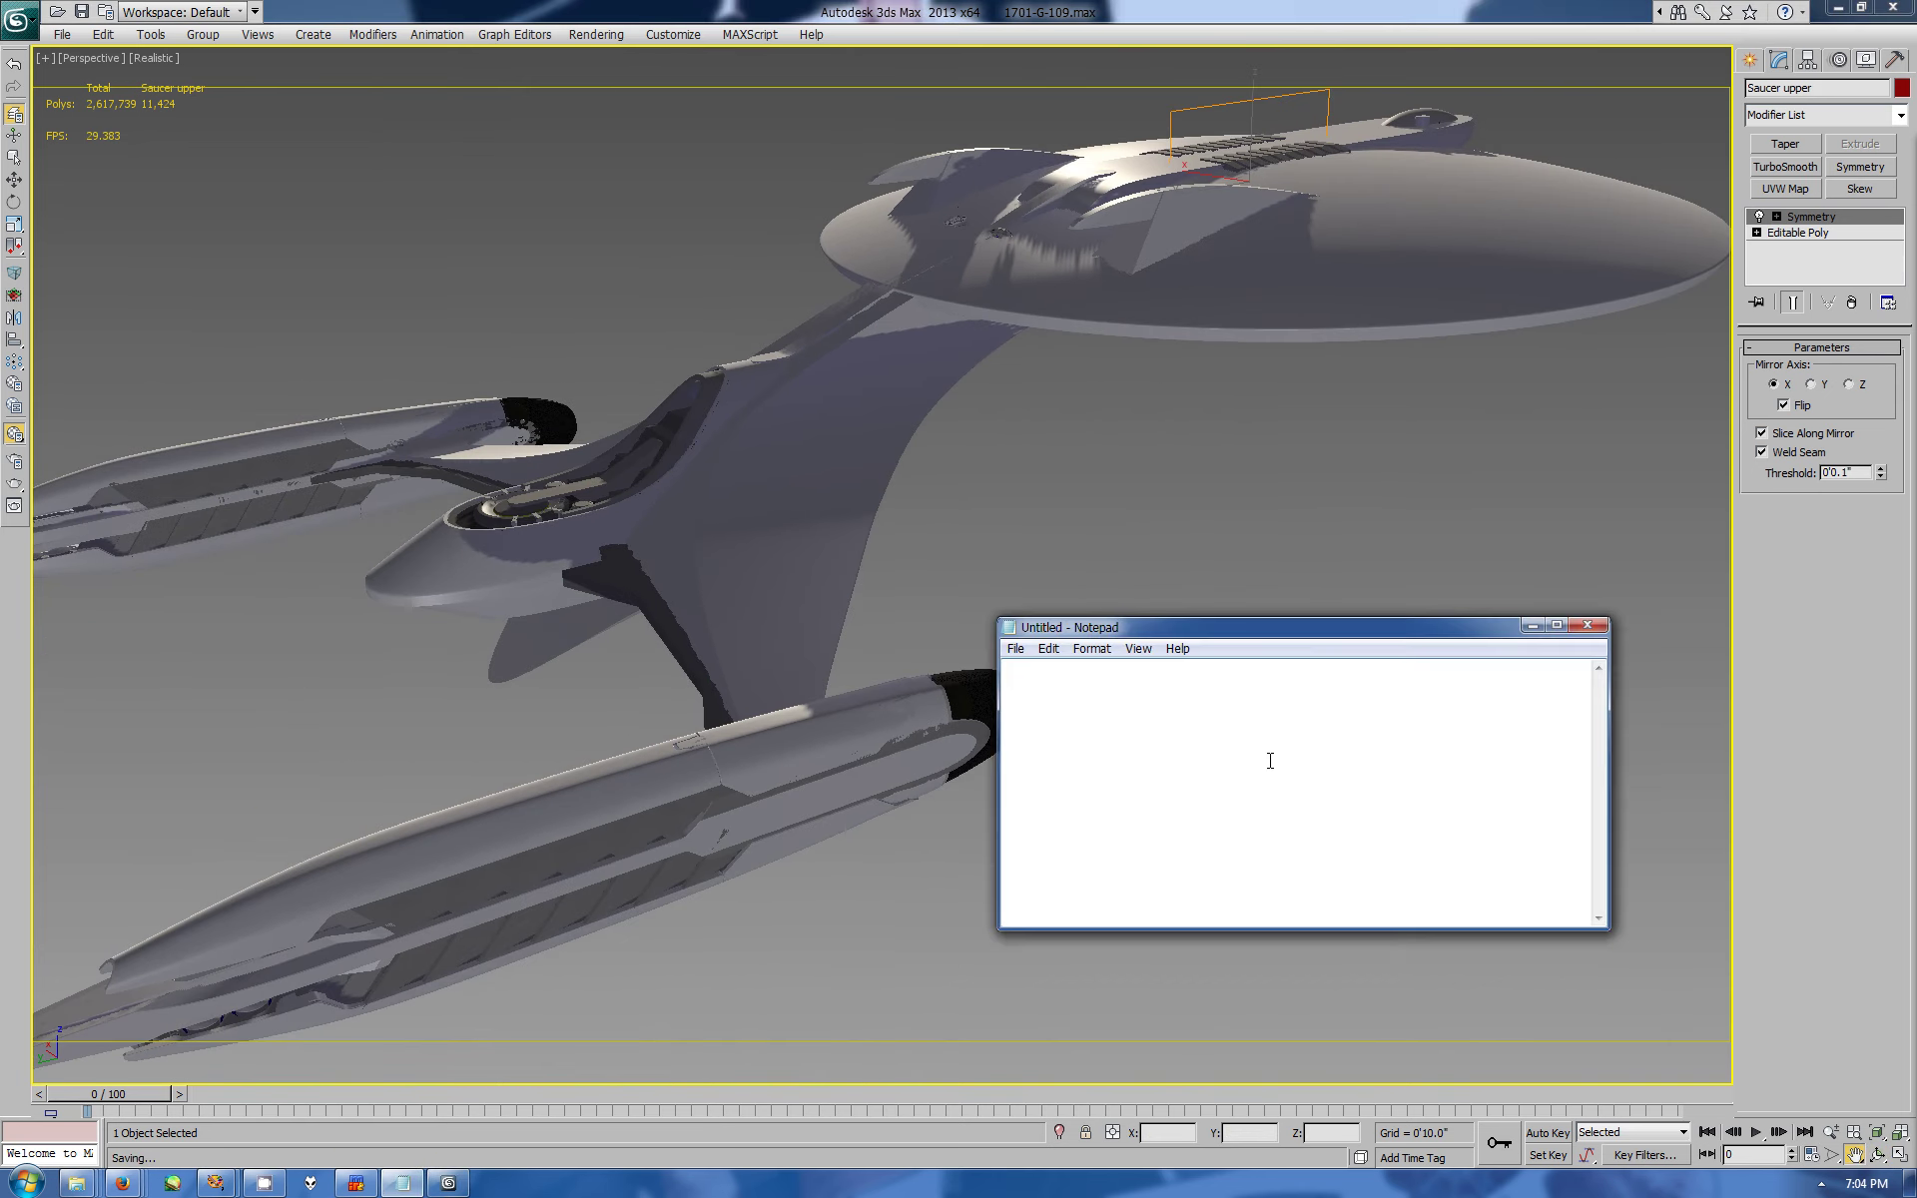
- Type a note saying the session stops here since it was paused for ages
text(going to be mean and stop the sessio)
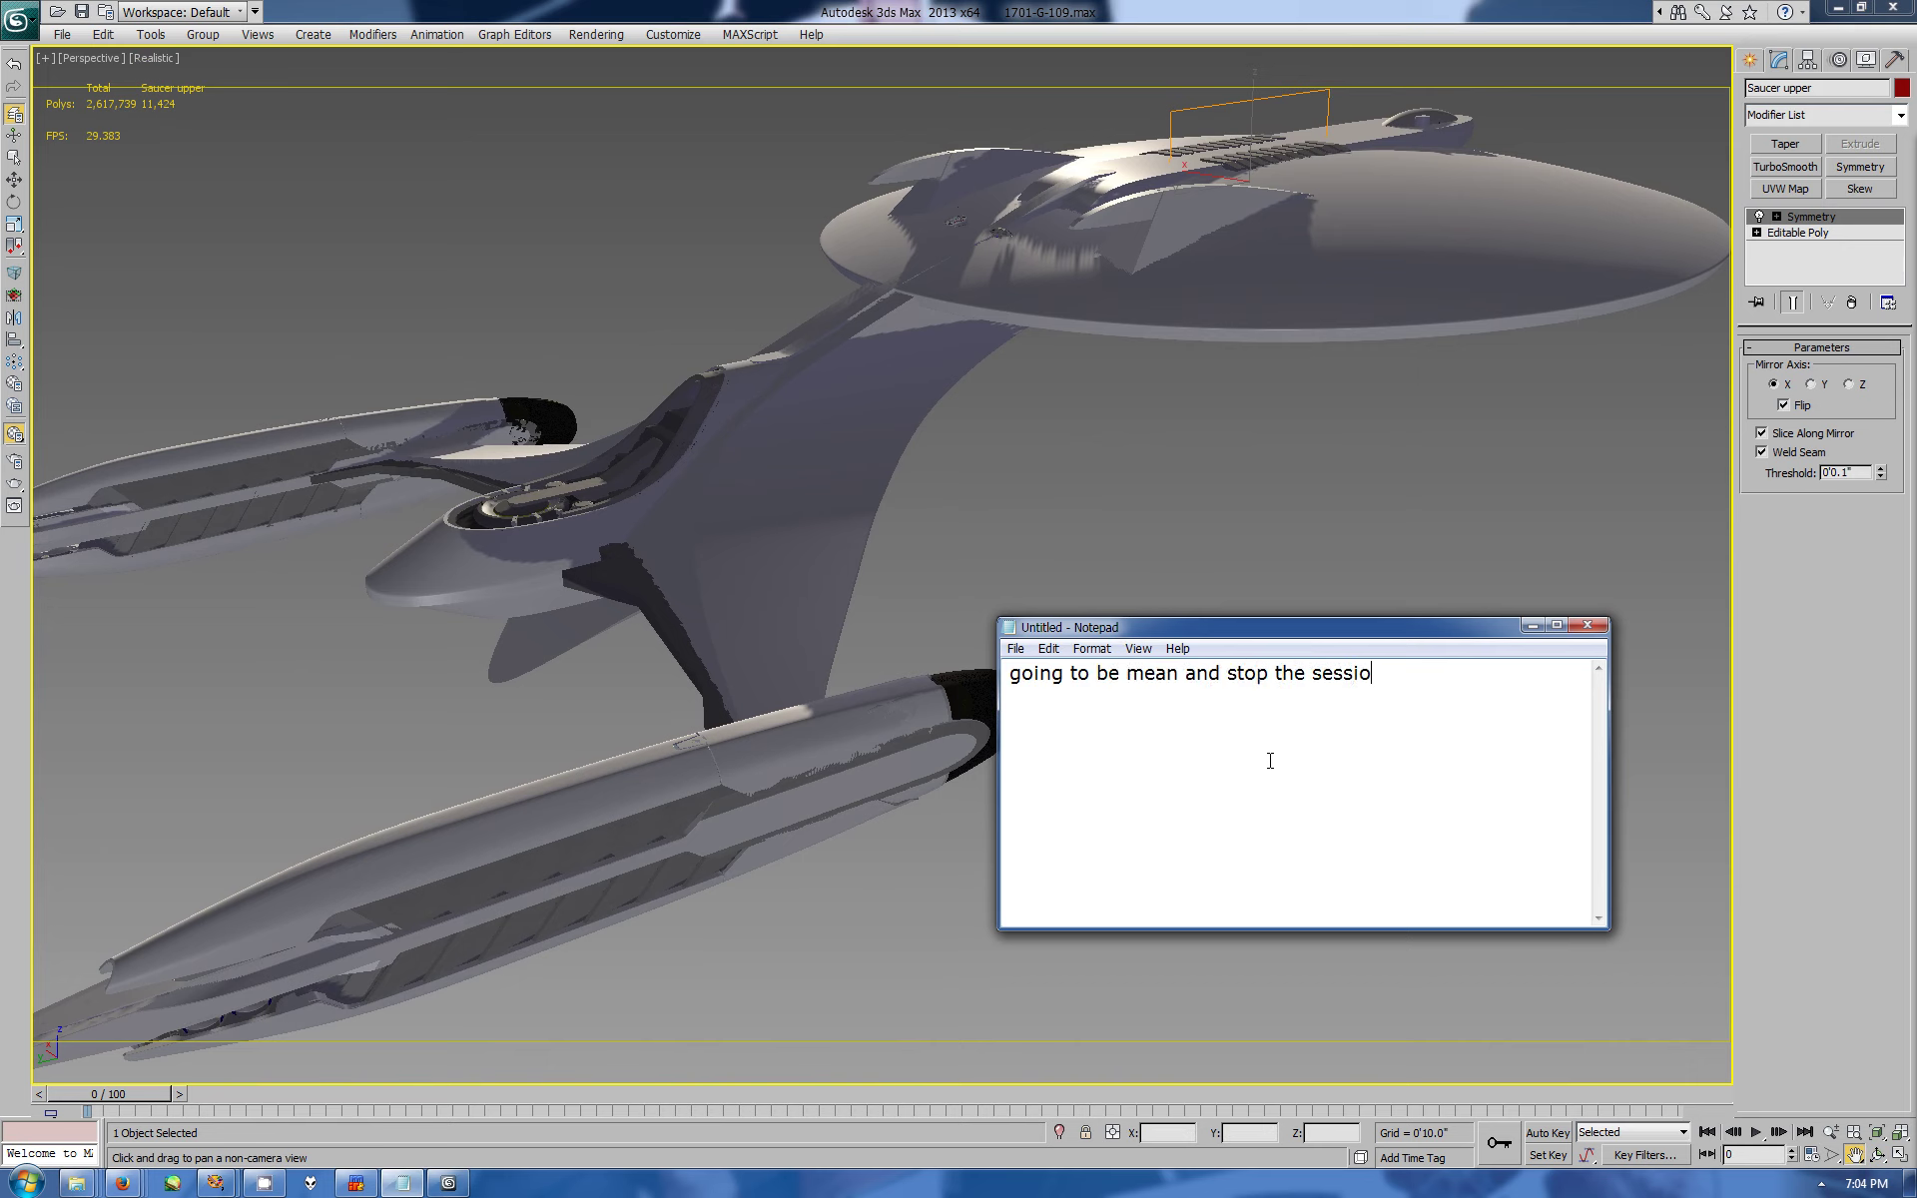
text(n here as well It has been pause)
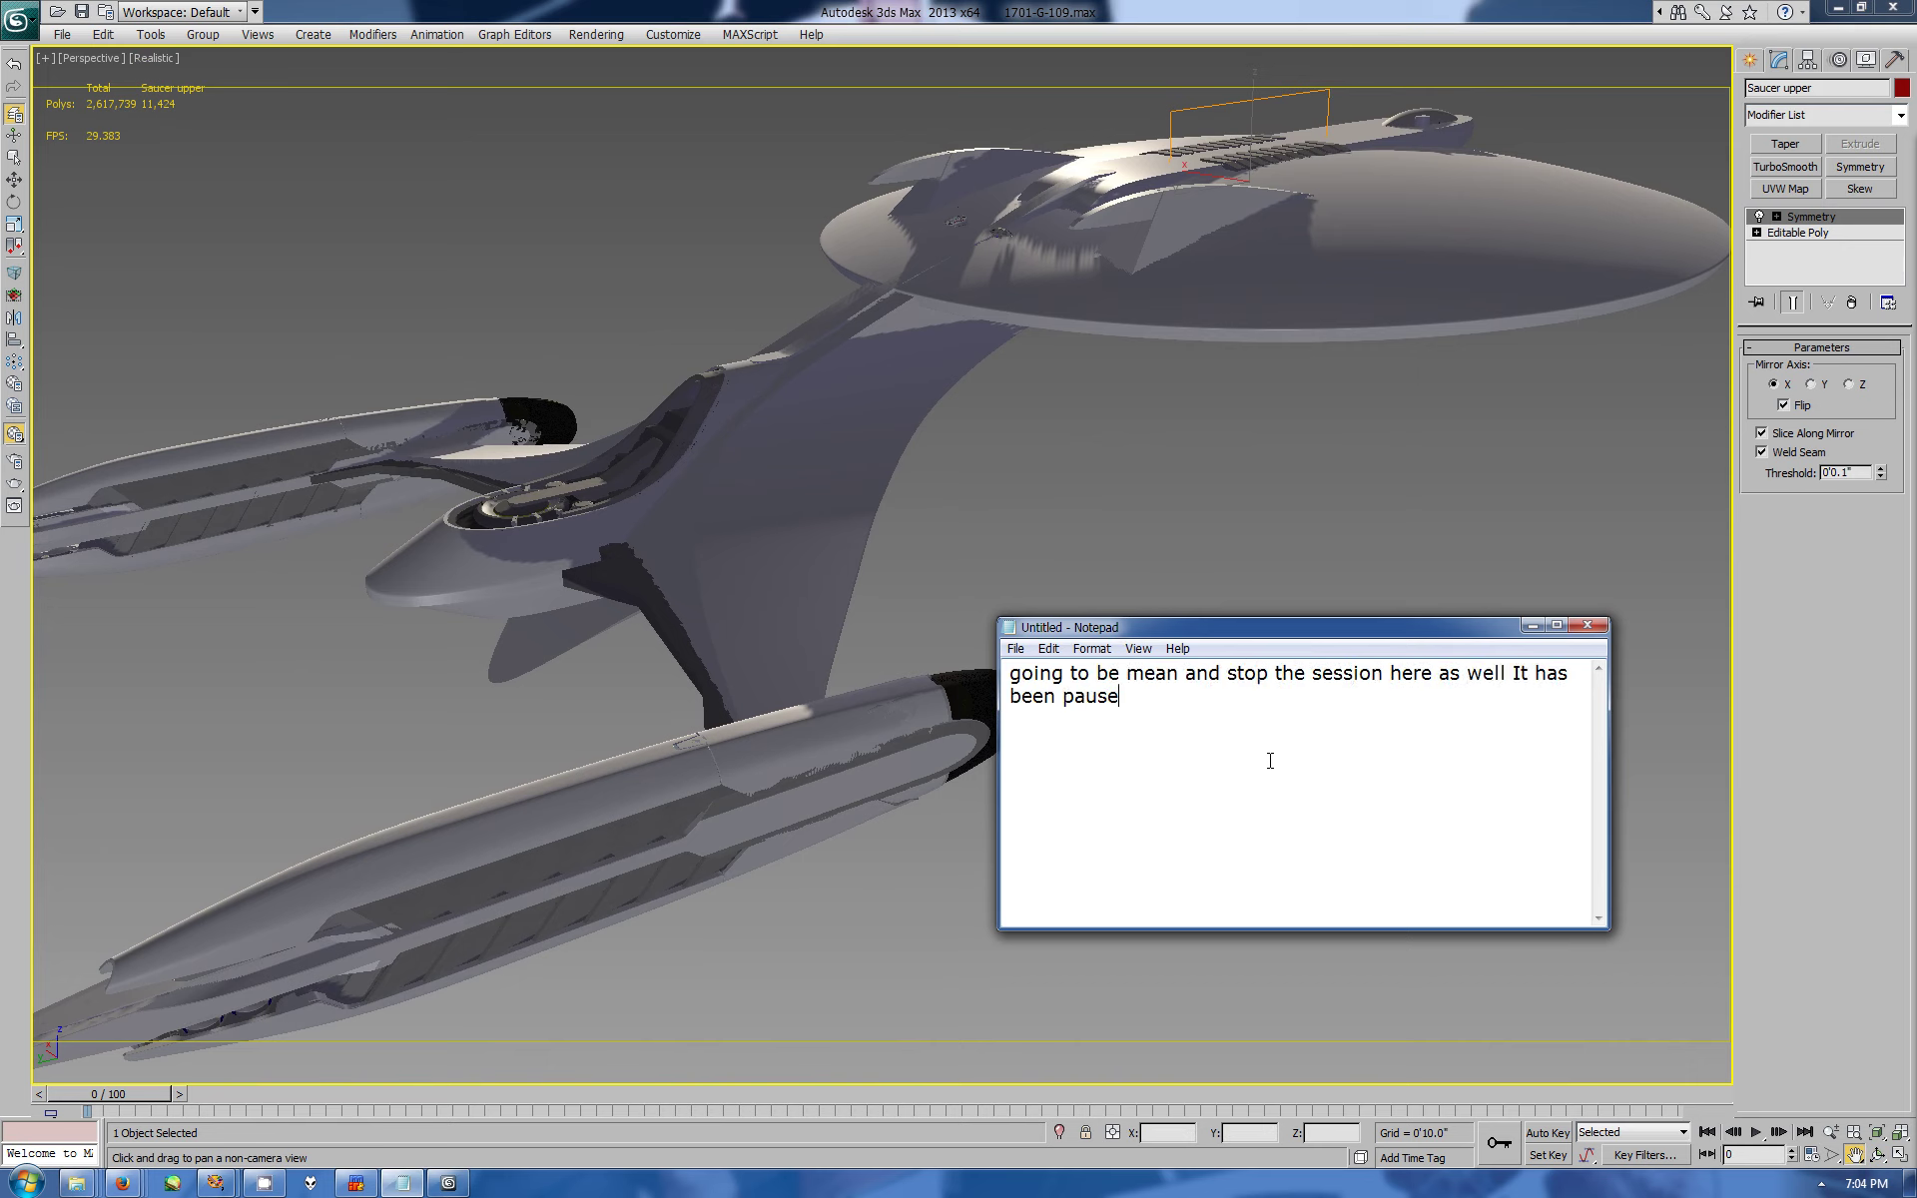
text(d for ages and I think it)
text( best to start new.)
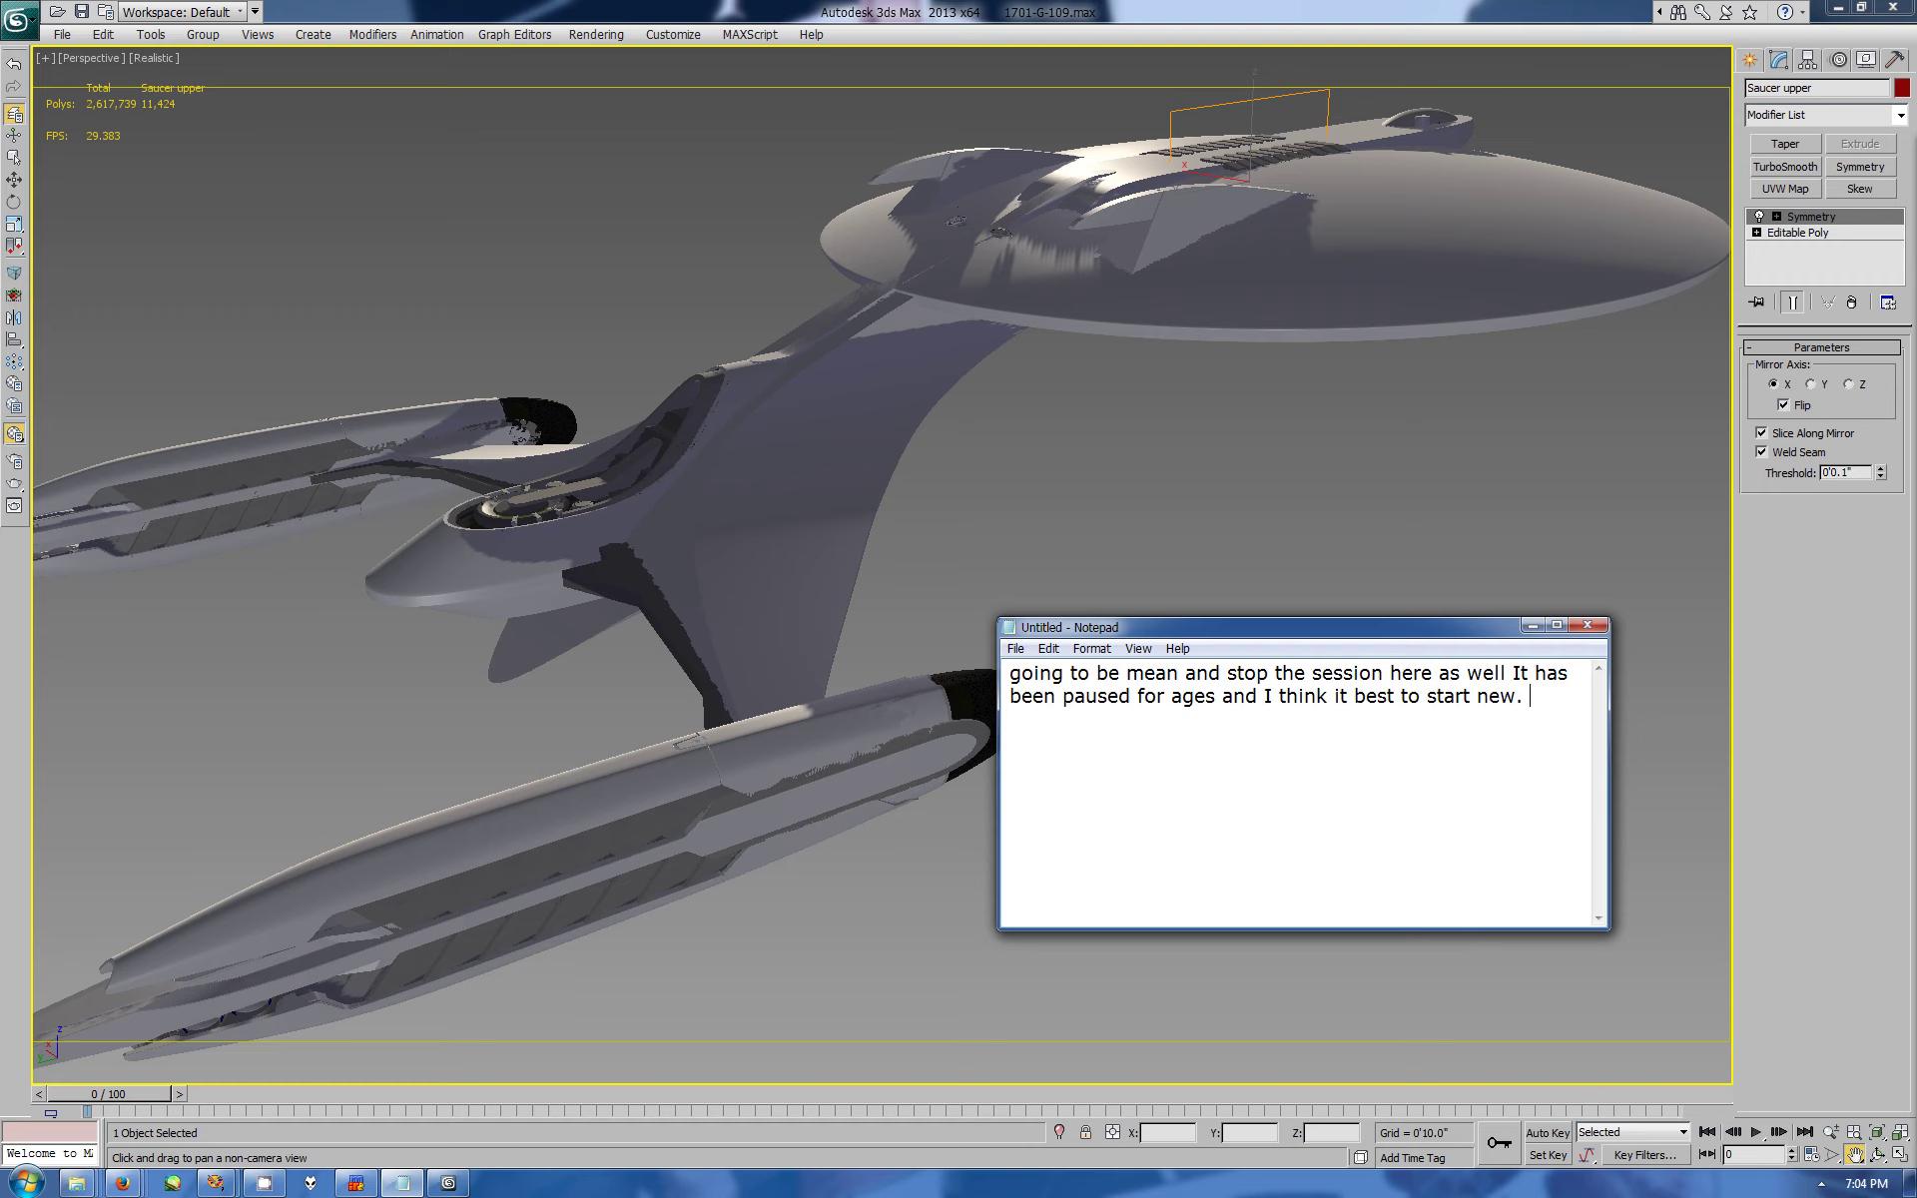